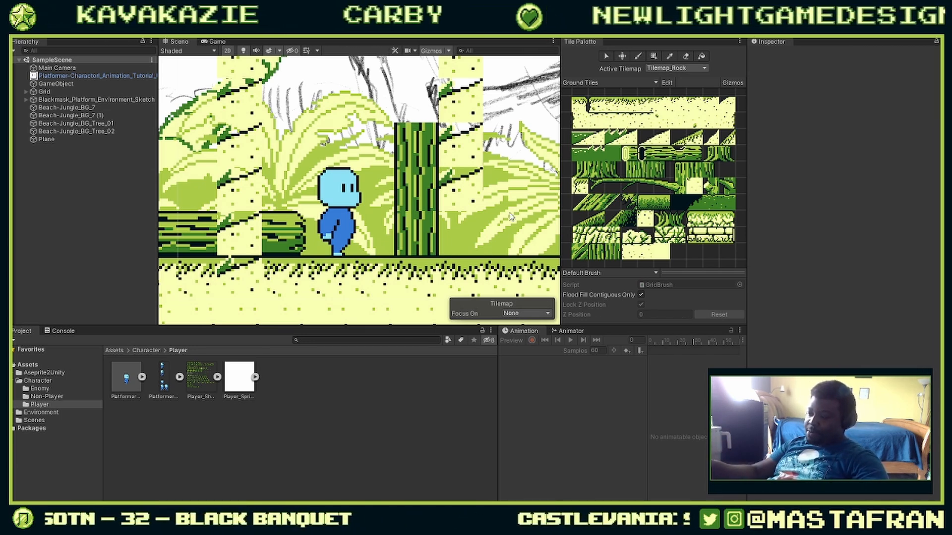
# Step: Examine the jungle level around the blue character in the Scene view, including the ground, logs and background palms
pyautogui.moveTo(510, 196); pyautogui.dragTo(451, 249)
pyautogui.moveTo(320, 161); pyautogui.dragTo(376, 172)
pyautogui.scroll(-6, 376, 172)
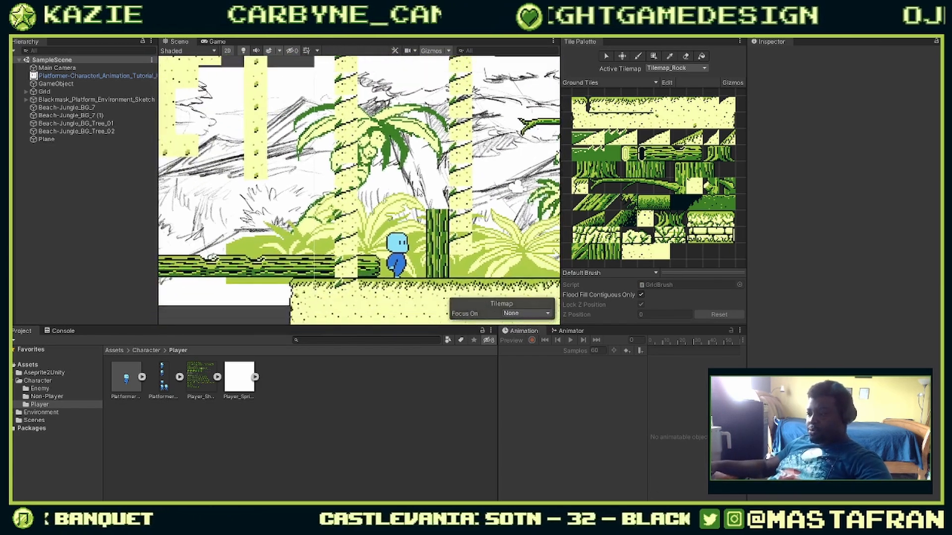
pyautogui.scroll(-3, 424, 167)
pyautogui.moveTo(421, 168); pyautogui.dragTo(280, 131)
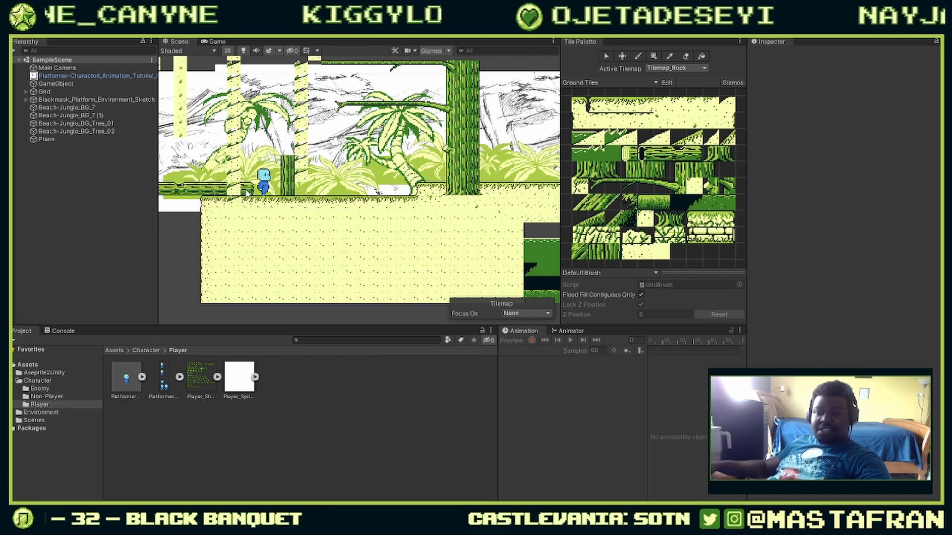
pyautogui.scroll(3, 233, 229)
pyautogui.moveTo(254, 180); pyautogui.dragTo(281, 254)
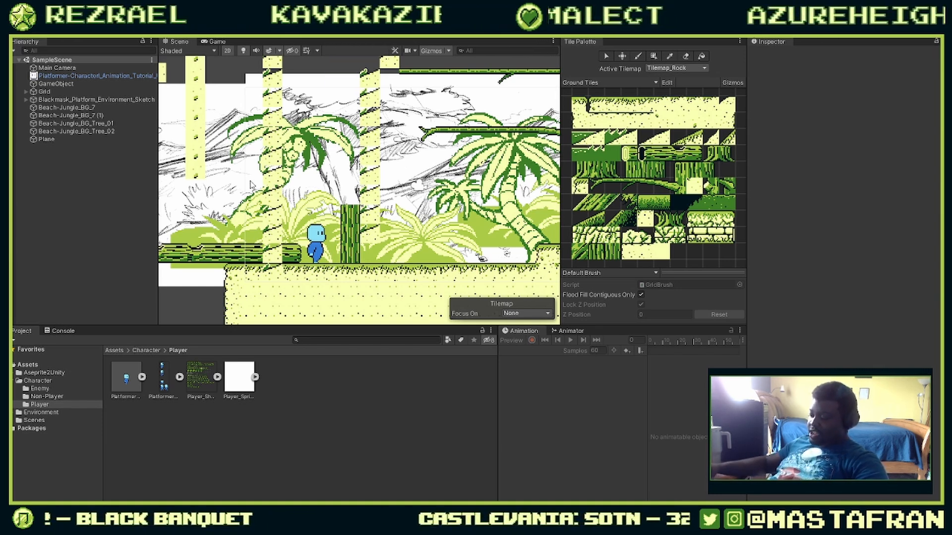
pyautogui.moveTo(251, 185)
pyautogui.mouseDown()
pyautogui.moveTo(359, 169)
pyautogui.moveTo(255, 168)
pyautogui.mouseUp()
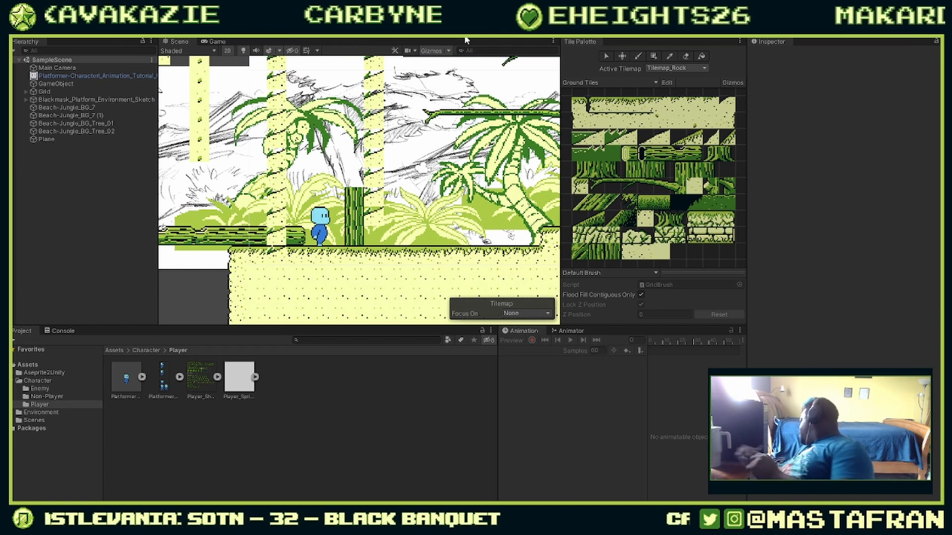
# Step: Preview the level through the game camera, and return to the Scene view around the character
pyautogui.hotkey('ctrl', 'p')
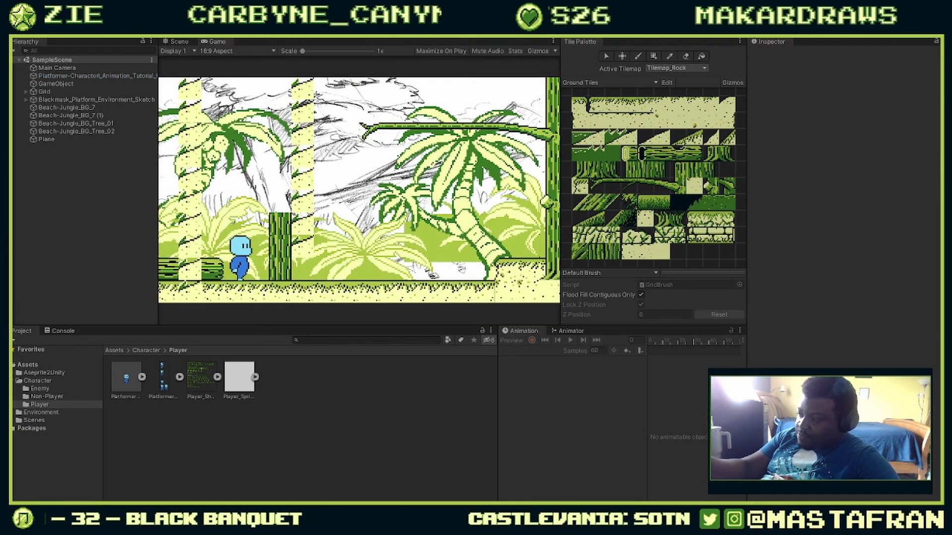
pyautogui.hotkey('ctrl', 'p')
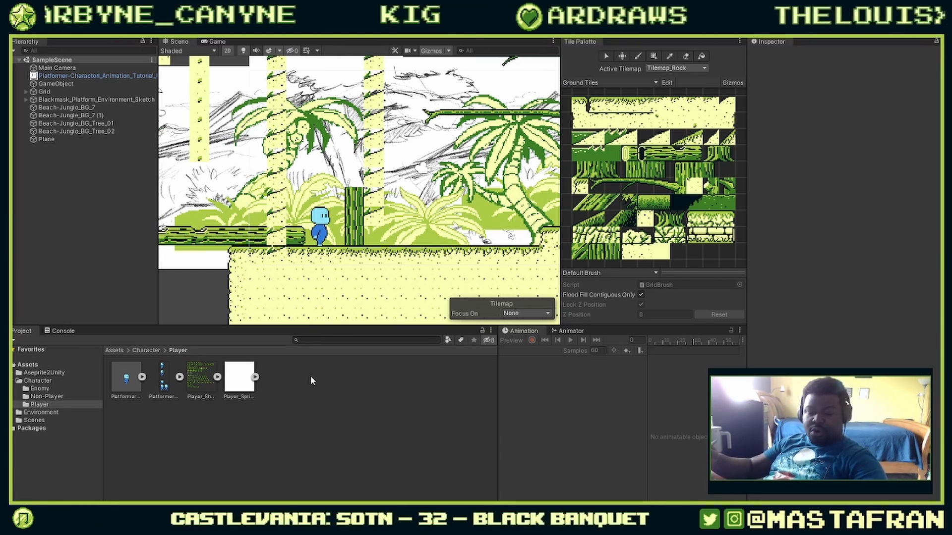
pyautogui.moveTo(413, 239); pyautogui.dragTo(399, 190)
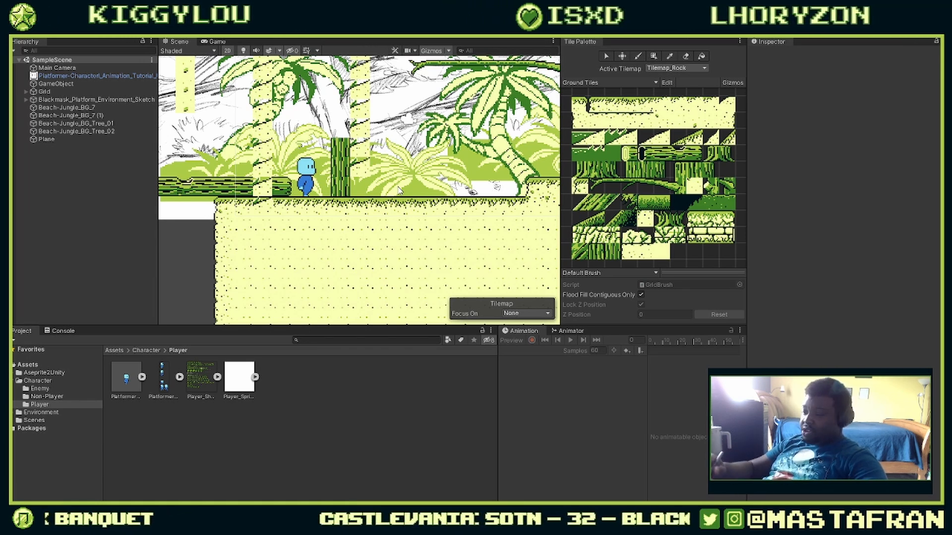
pyautogui.moveTo(386, 213); pyautogui.dragTo(381, 263)
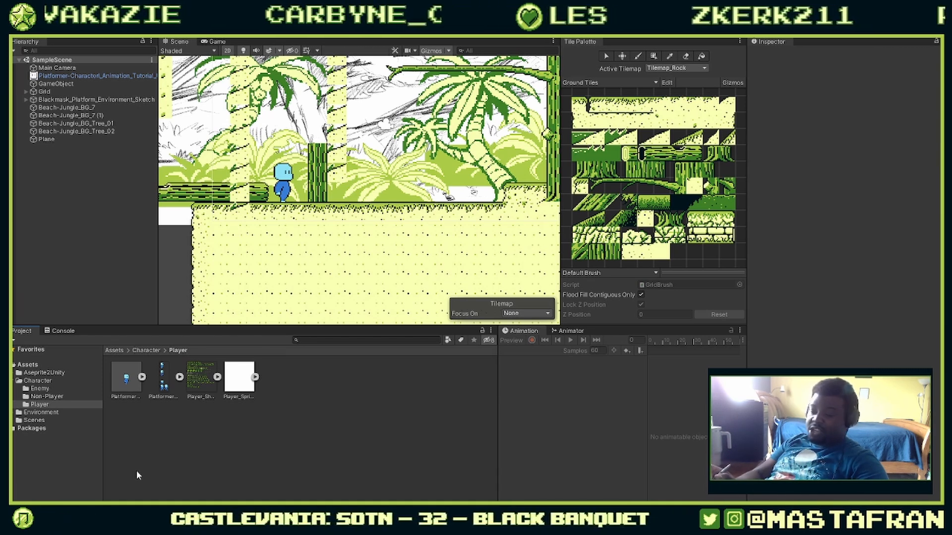
# Step: Show the character's Aseprite sprite asset in its Player folder on disk, and return to the project with nothing selected
pyautogui.rightClick(124, 385)
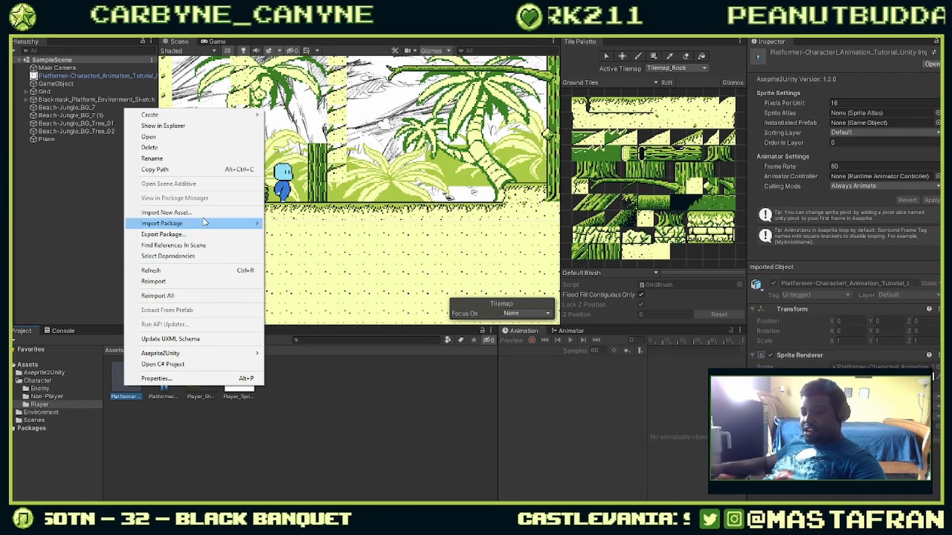
pyautogui.click(187, 126)
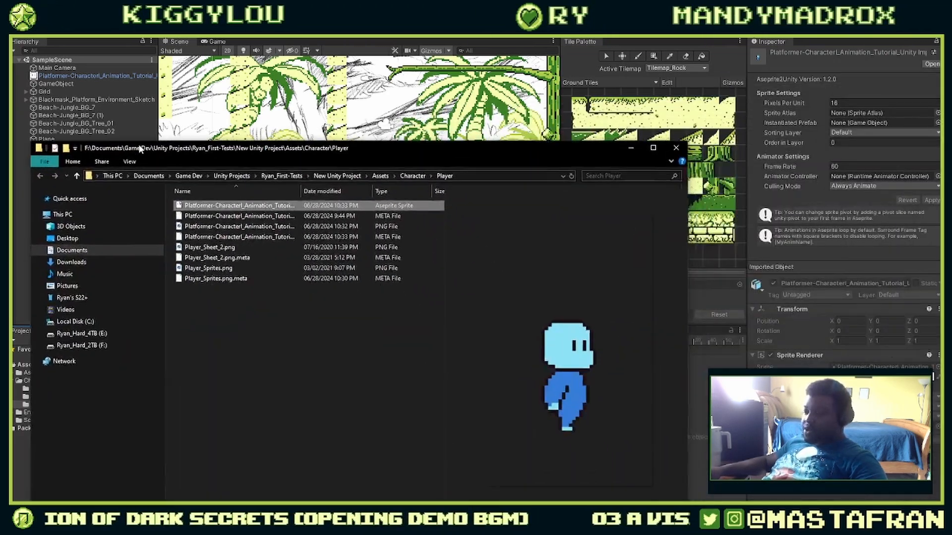
pyautogui.moveTo(140, 148); pyautogui.dragTo(169, 115)
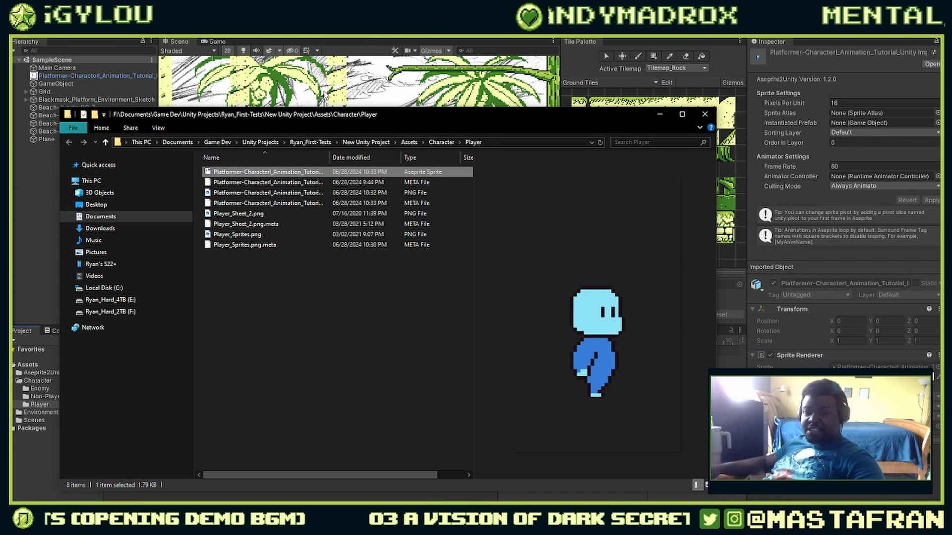
pyautogui.moveTo(334, 117); pyautogui.dragTo(12, 91)
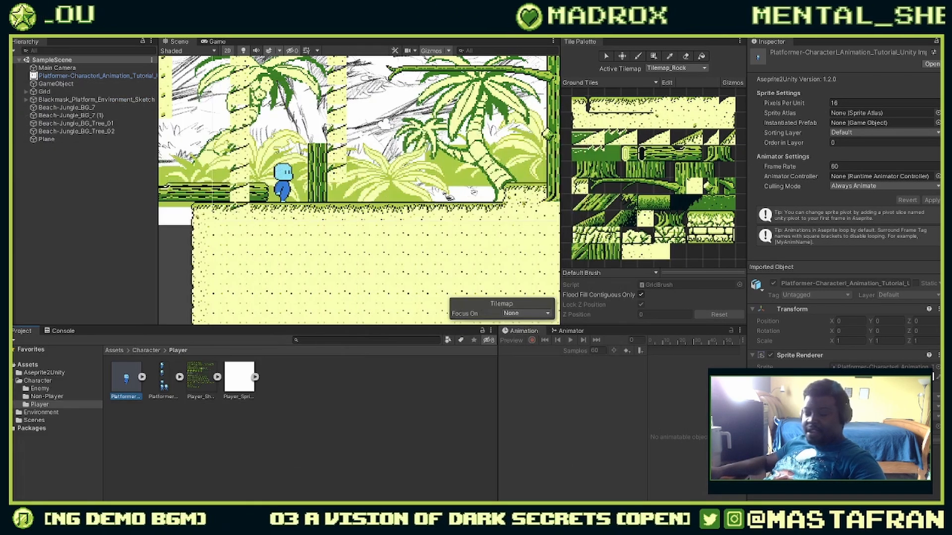
pyautogui.click(221, 447)
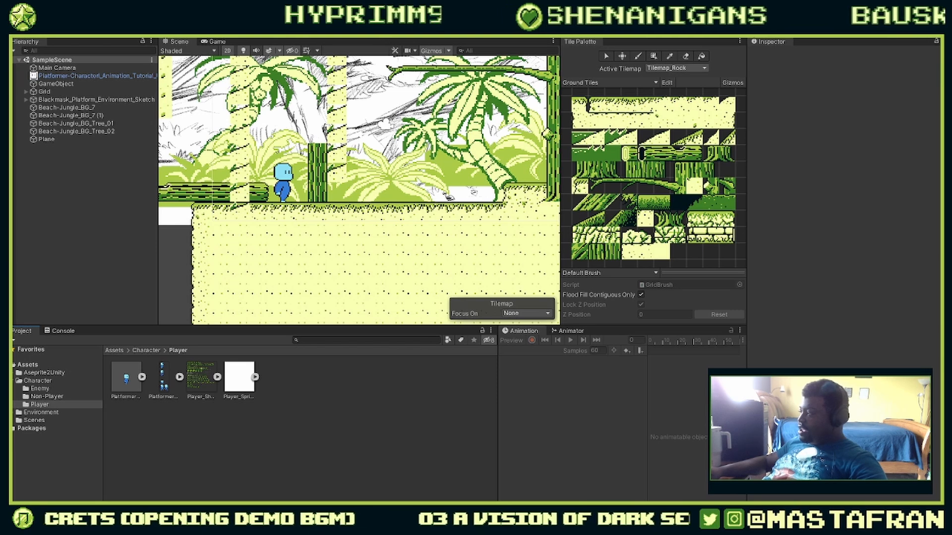
# Step: Import Platformer-Character_Sheet.png from the Platformer_Character_Tutorial folder into Assets/Character/Player and select the new asset
pyautogui.moveTo(951, 64); pyautogui.dragTo(464, 66)
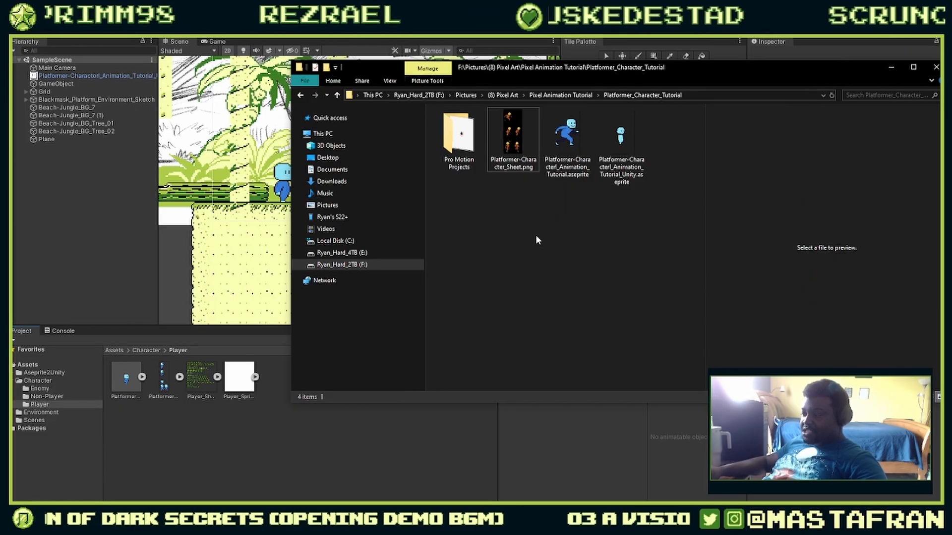
pyautogui.moveTo(515, 143); pyautogui.dragTo(292, 470)
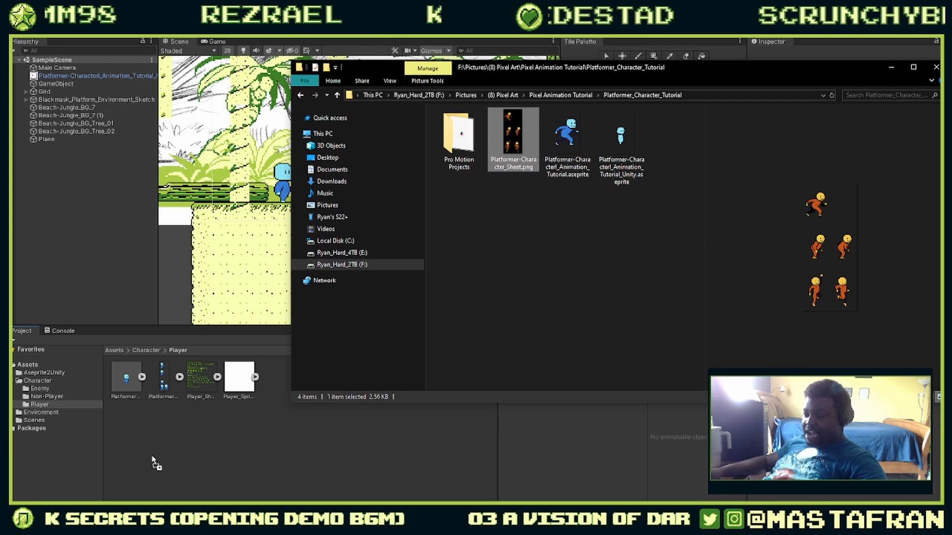
pyautogui.moveTo(155, 463); pyautogui.dragTo(121, 399)
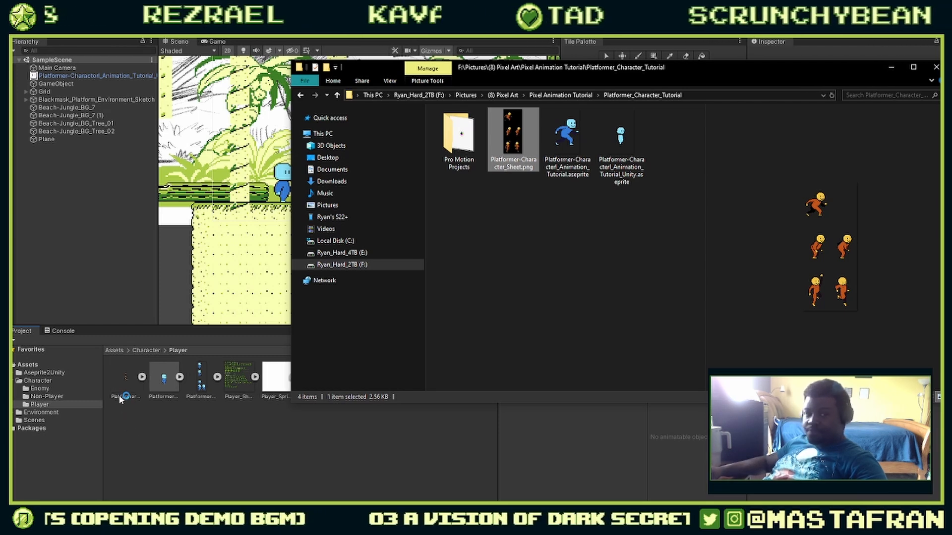
pyautogui.click(119, 394)
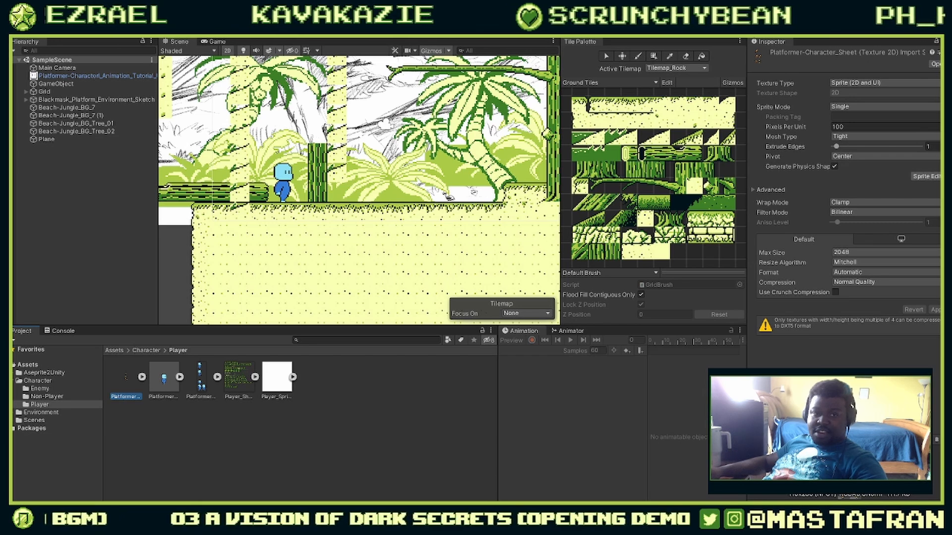
# Step: View the project's Player folder on disk as large thumbnails to inspect Platformer-Character_Sheet.png, and move the window away
pyautogui.moveTo(0, 55); pyautogui.dragTo(409, 112)
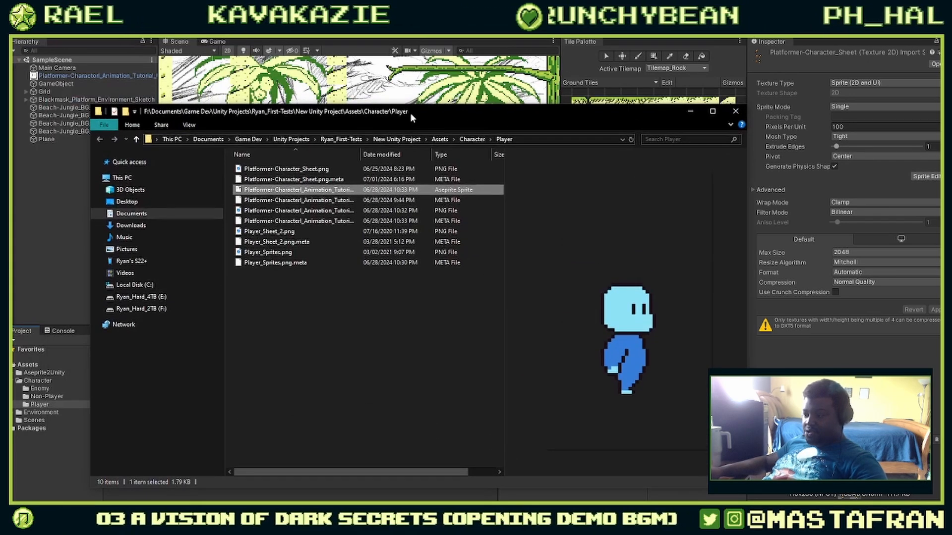
pyautogui.click(298, 183)
pyautogui.rightClick(356, 347)
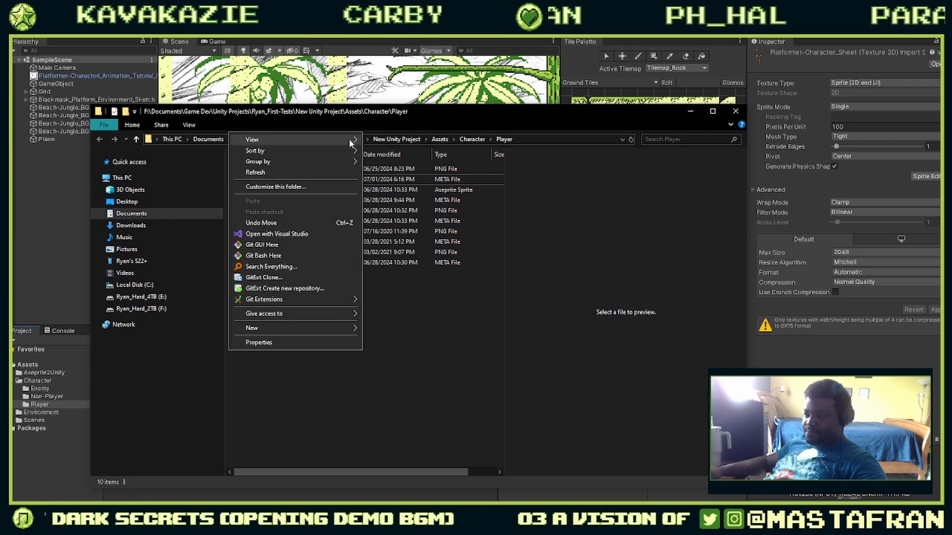
pyautogui.moveTo(349, 139)
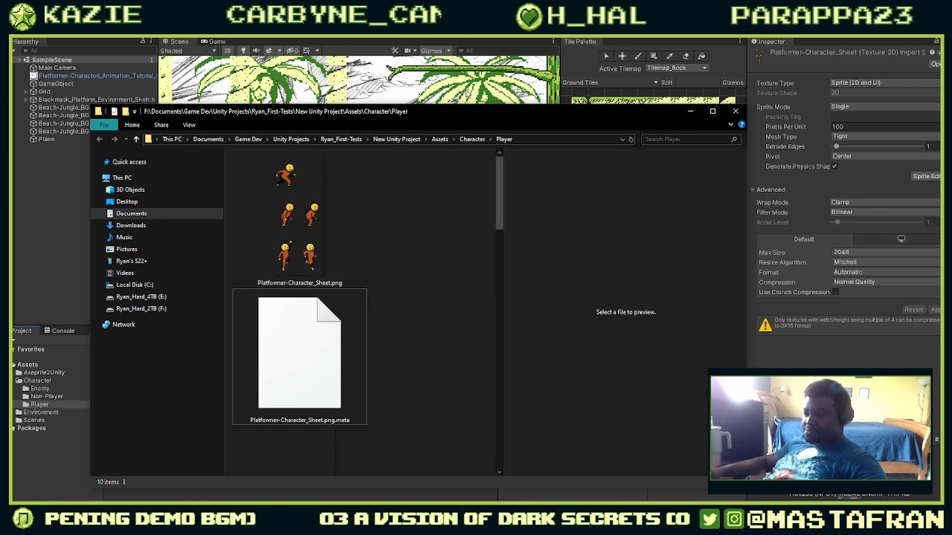
pyautogui.moveTo(446, 110); pyautogui.dragTo(0, 55)
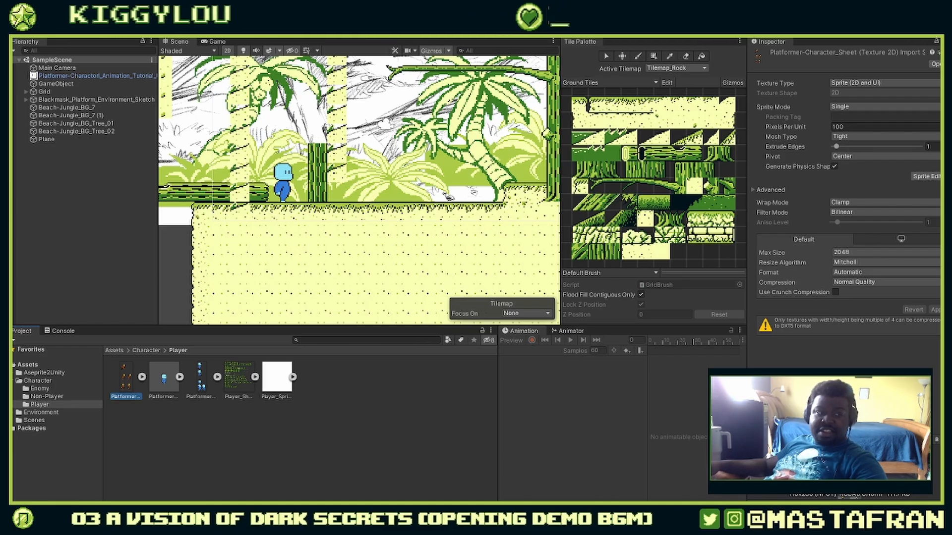
# Step: Switch to Aseprite, centre the character sprite on the canvas and play its animation
pyautogui.hotkey('alt', 'Tab')
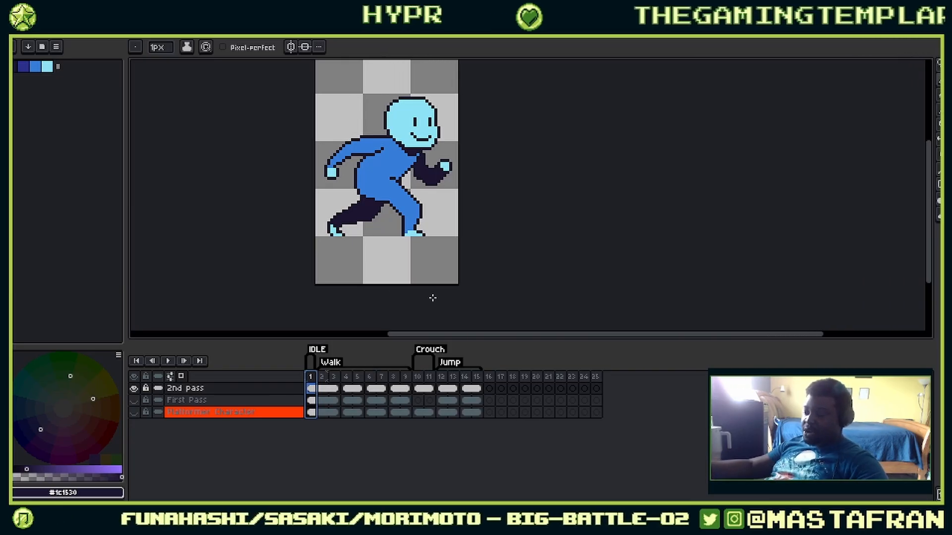
pyautogui.moveTo(470, 191); pyautogui.dragTo(526, 216)
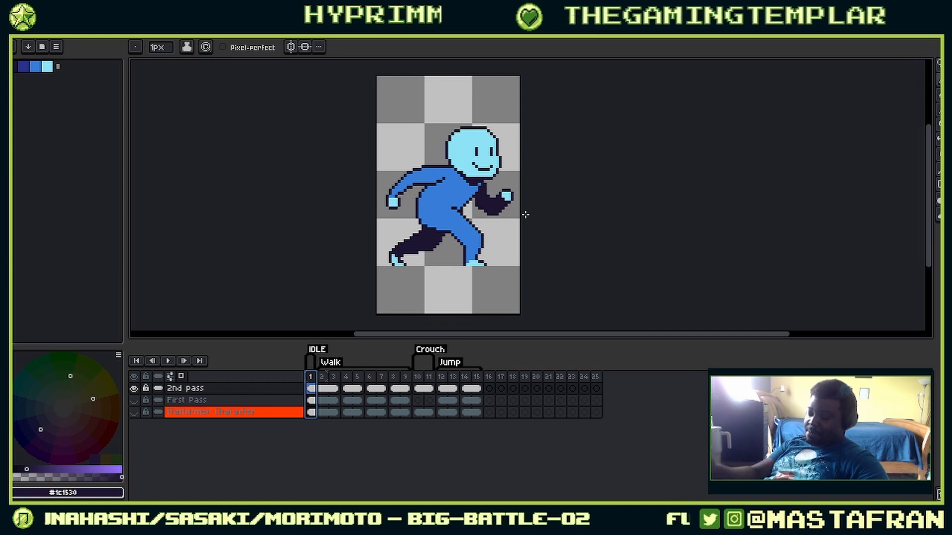
pyautogui.click(167, 361)
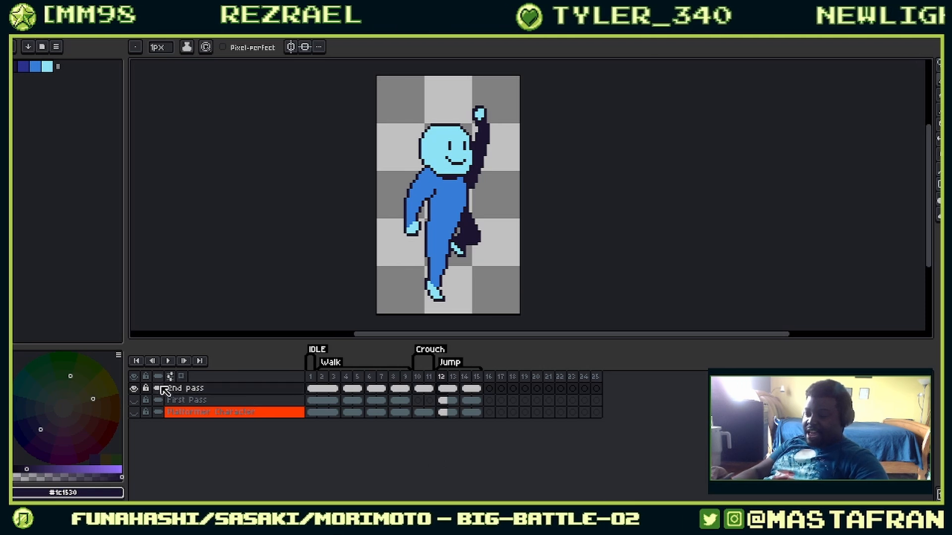
# Step: Compare the First Pass and 2nd pass layers by toggling their visibility during the animation, leaving only 2nd pass shown
pyautogui.click(134, 388)
pyautogui.click(134, 400)
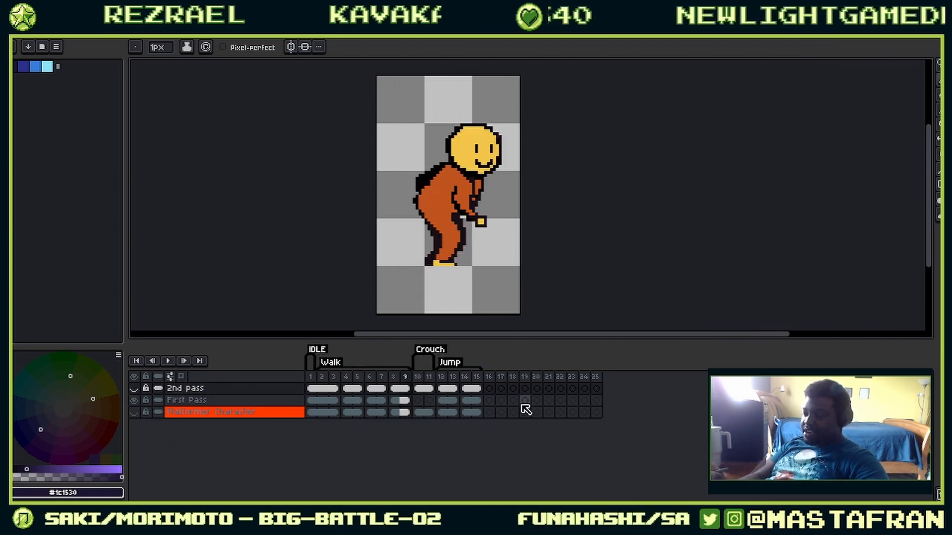
pyautogui.click(135, 388)
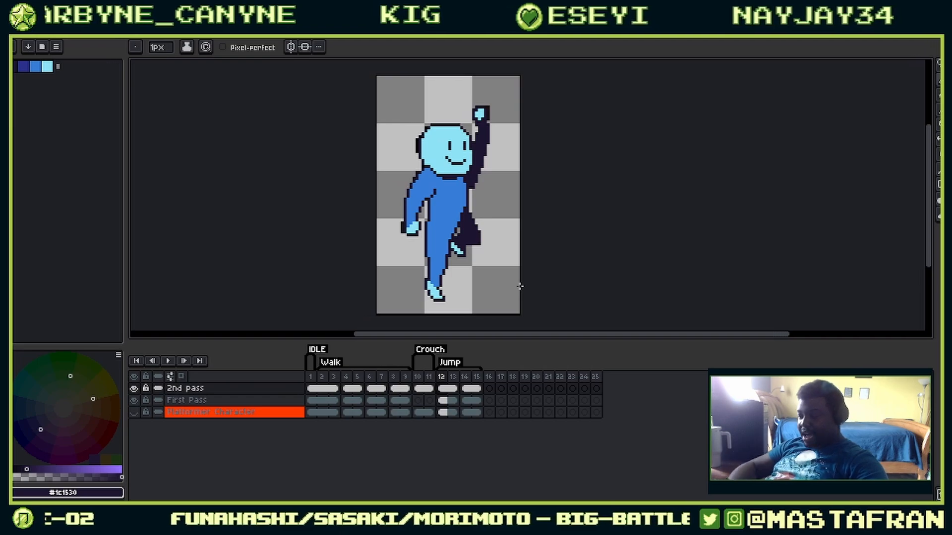
pyautogui.press('Right')
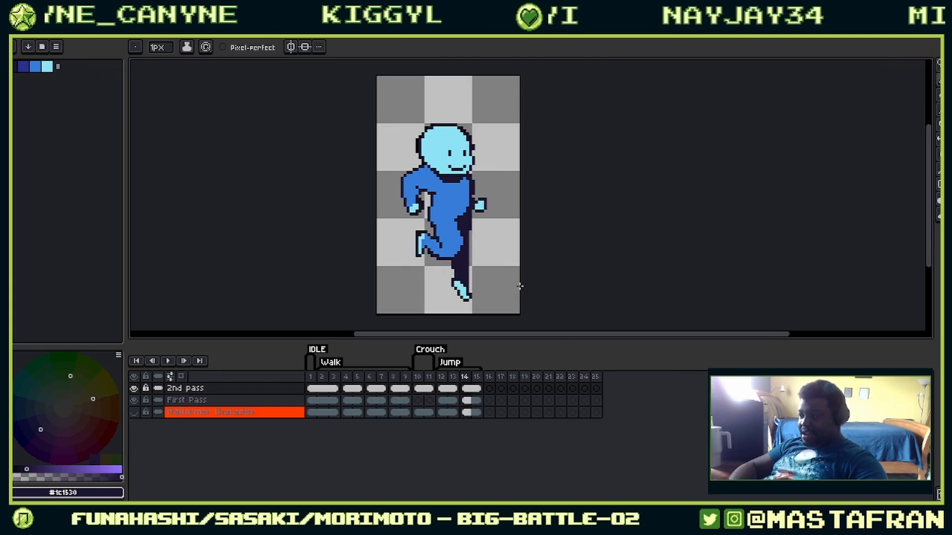
pyautogui.press('Left')
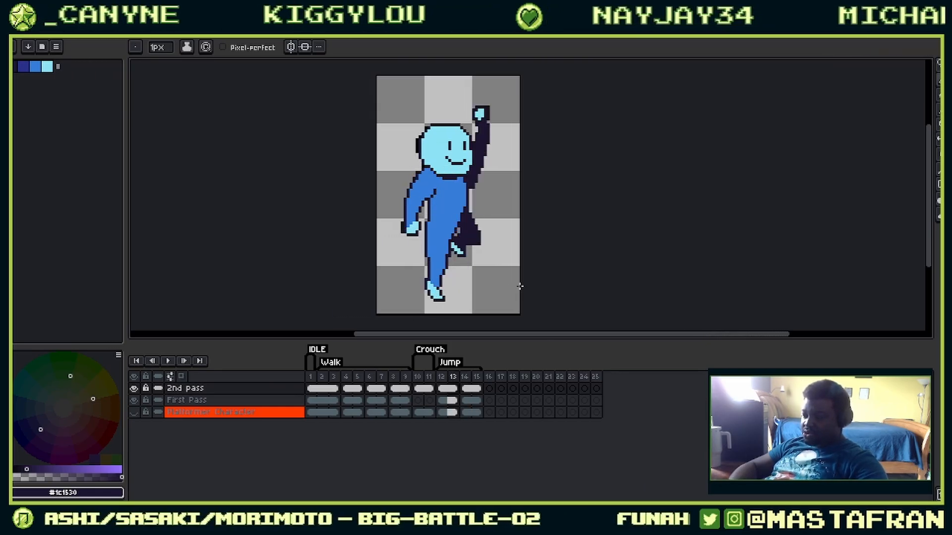
pyautogui.click(133, 400)
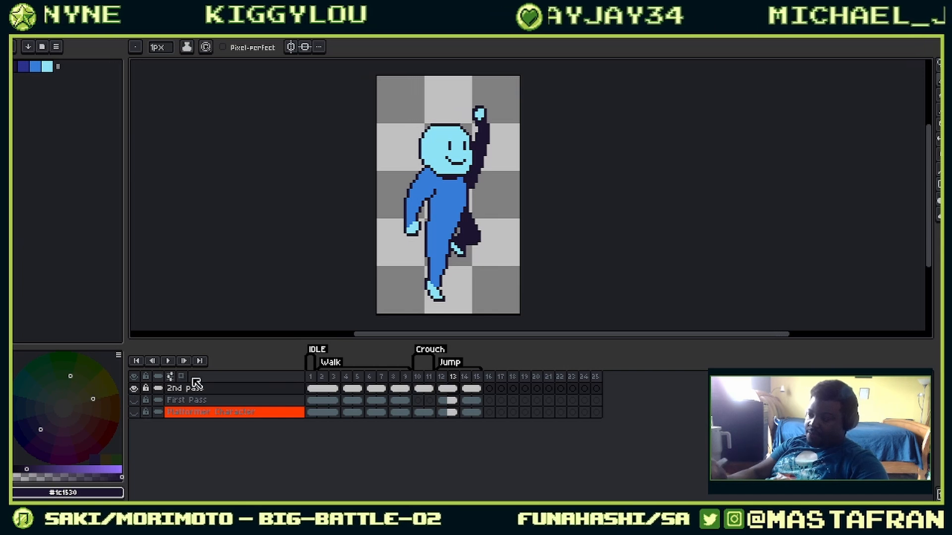
# Step: Step through the 2nd pass frames from Jump back through Crouch and Walk, and select frame 1
pyautogui.press('Right')
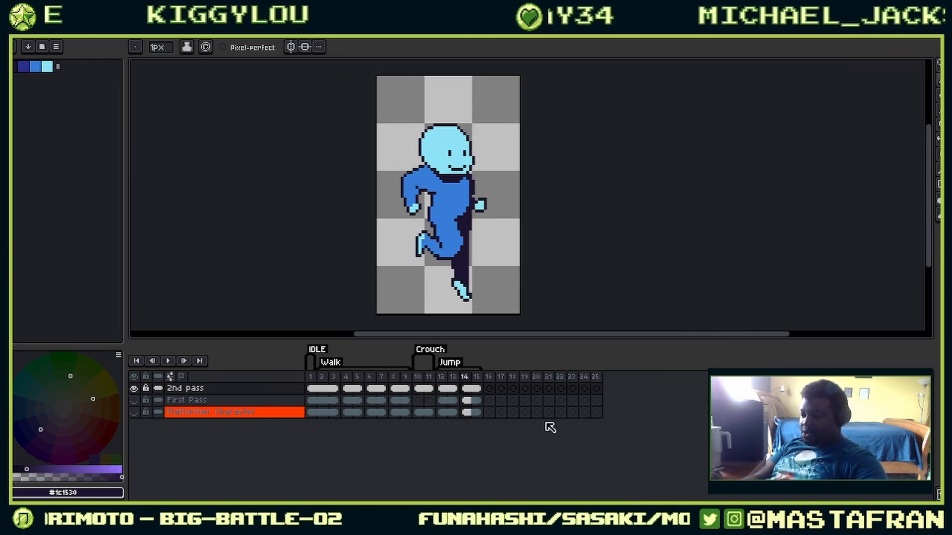
pyautogui.press('Left')
pyautogui.press('Left')
pyautogui.press('Left')
pyautogui.press('Left')
pyautogui.press('Left')
pyautogui.press('Left')
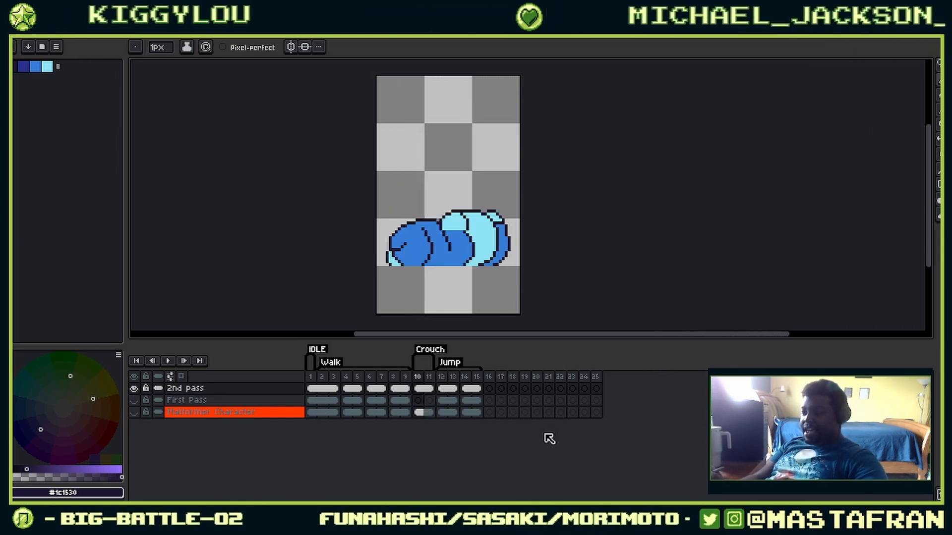
pyautogui.press('Left')
pyautogui.press('Left')
pyautogui.press('Left')
pyautogui.press('Left')
pyautogui.press('Left')
pyautogui.press('Left')
pyautogui.press('Left')
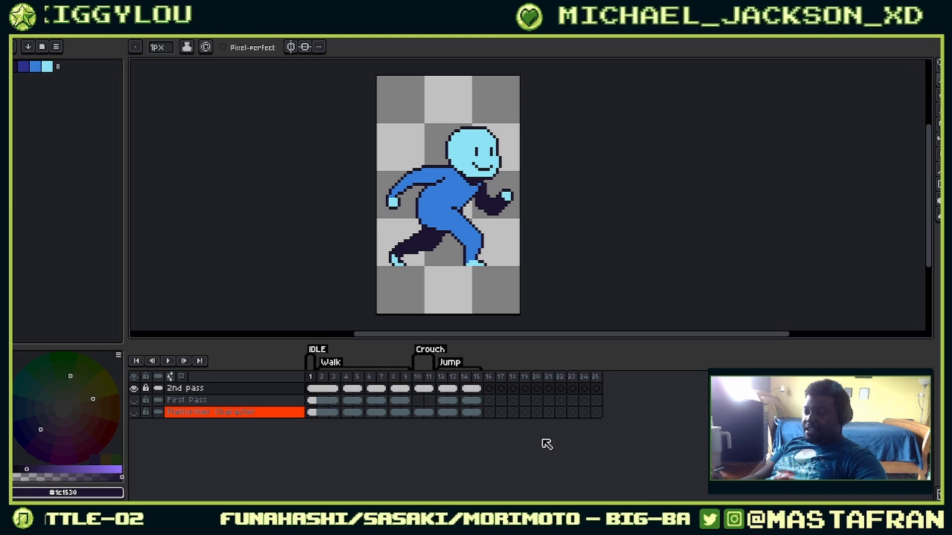
pyautogui.press('Right')
pyautogui.press('Right')
pyautogui.press('Right')
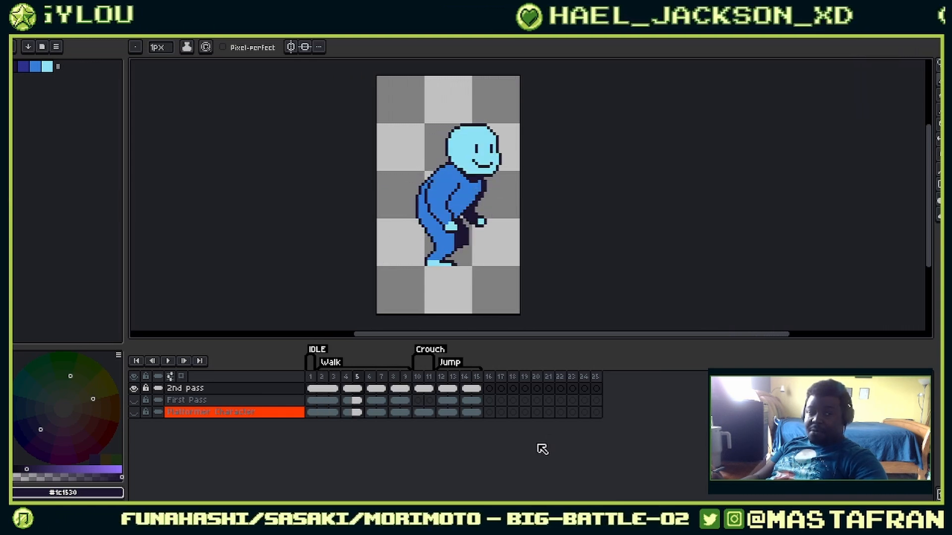
pyautogui.press('Left')
pyautogui.press('Left')
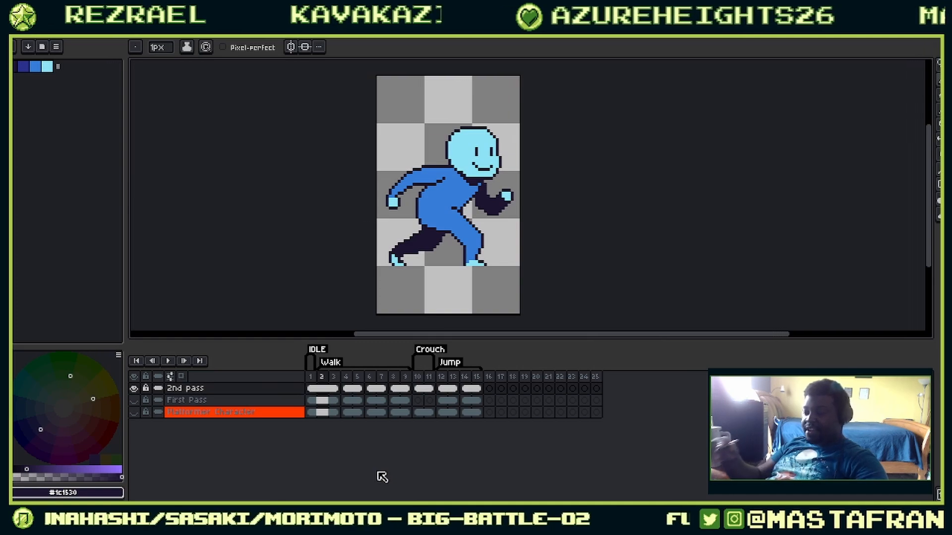
pyautogui.click(312, 377)
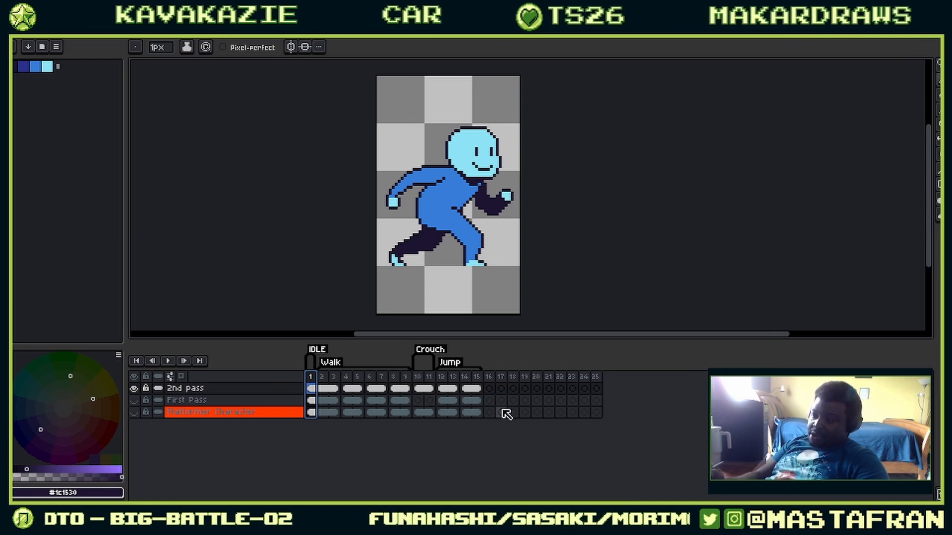
# Step: Open the sprite sheet export settings, move the dialog clear of the preview and examine the sheet's rows
pyautogui.click(19, 30)
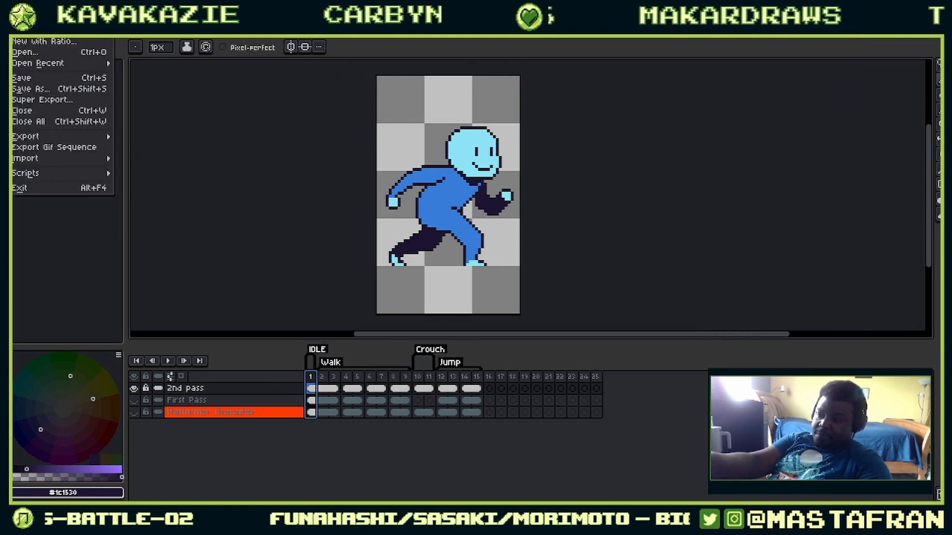
pyautogui.moveTo(81, 135)
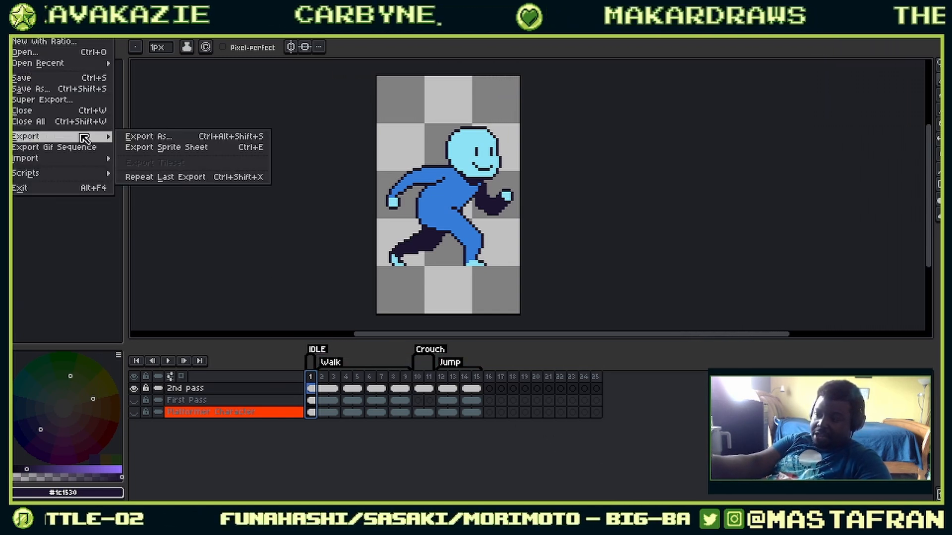
pyautogui.click(212, 149)
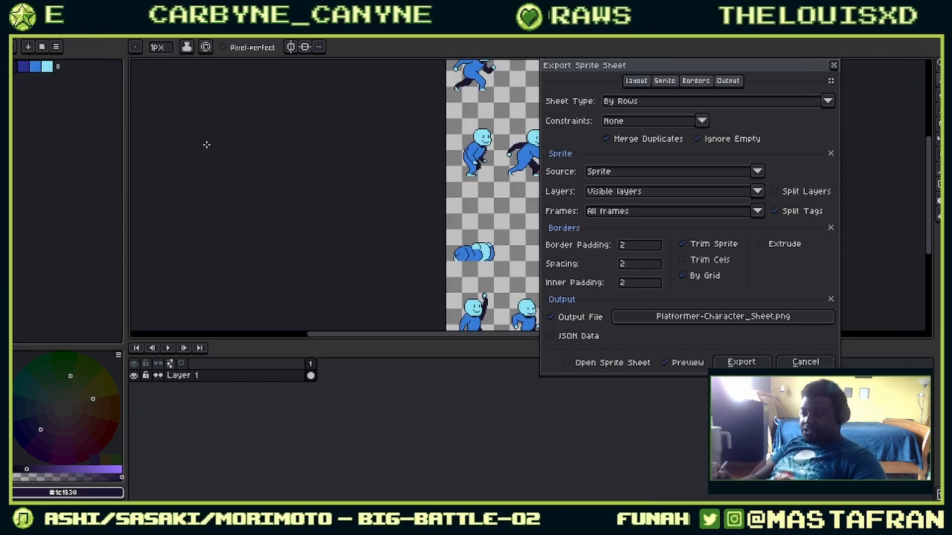
pyautogui.moveTo(722, 61); pyautogui.dragTo(282, 96)
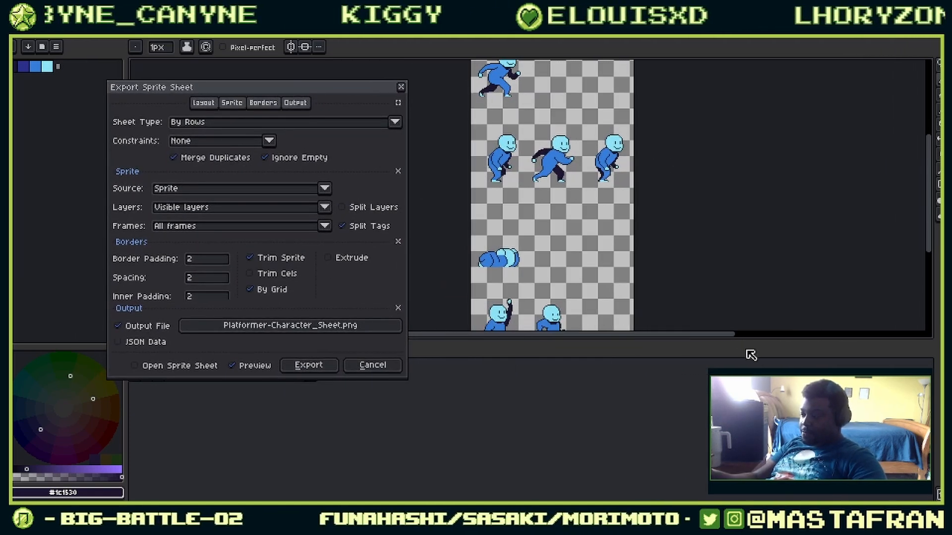
pyautogui.moveTo(756, 192); pyautogui.dragTo(742, 219)
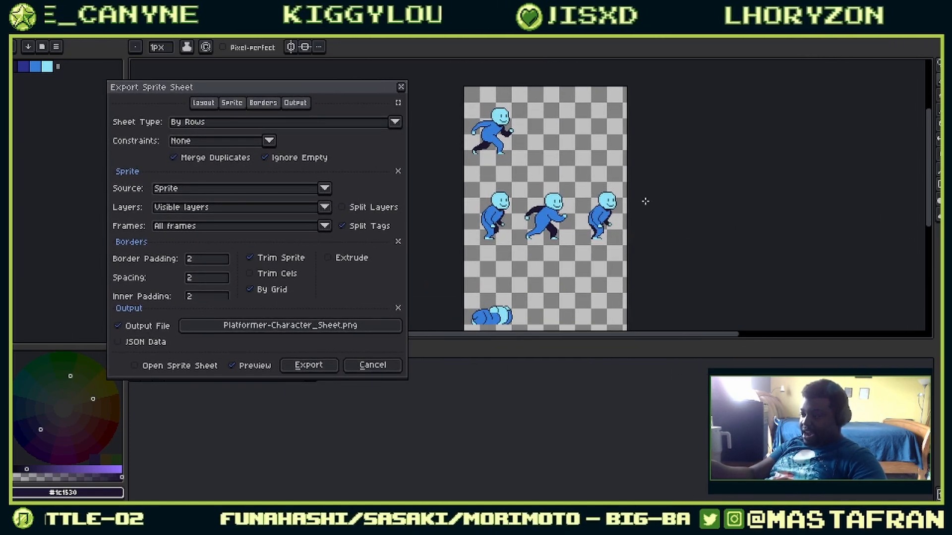
pyautogui.moveTo(664, 243); pyautogui.dragTo(671, 180)
pyautogui.moveTo(664, 252); pyautogui.dragTo(669, 194)
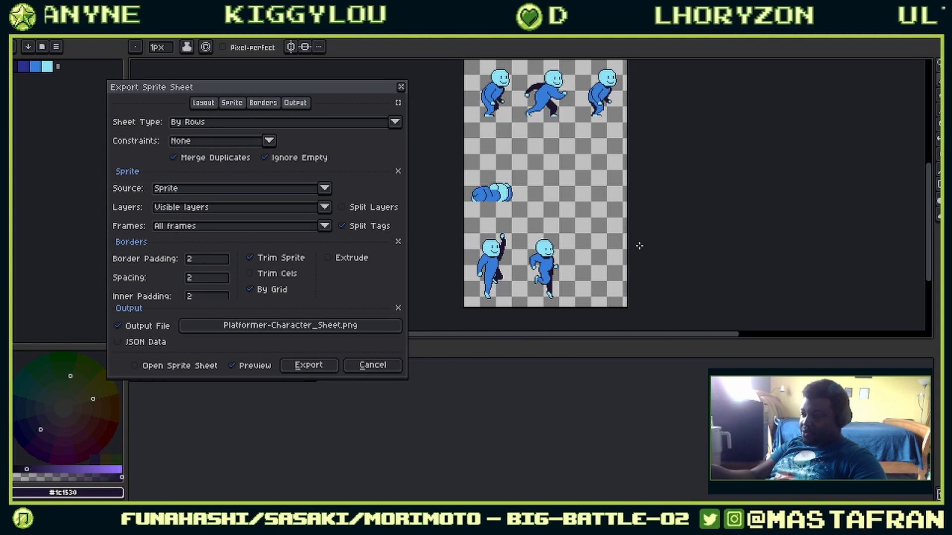
# Step: Turn off Merge Duplicates, Ignore Empty, Split Tags and Trim Sprite for the sprite sheet export
pyautogui.click(179, 159)
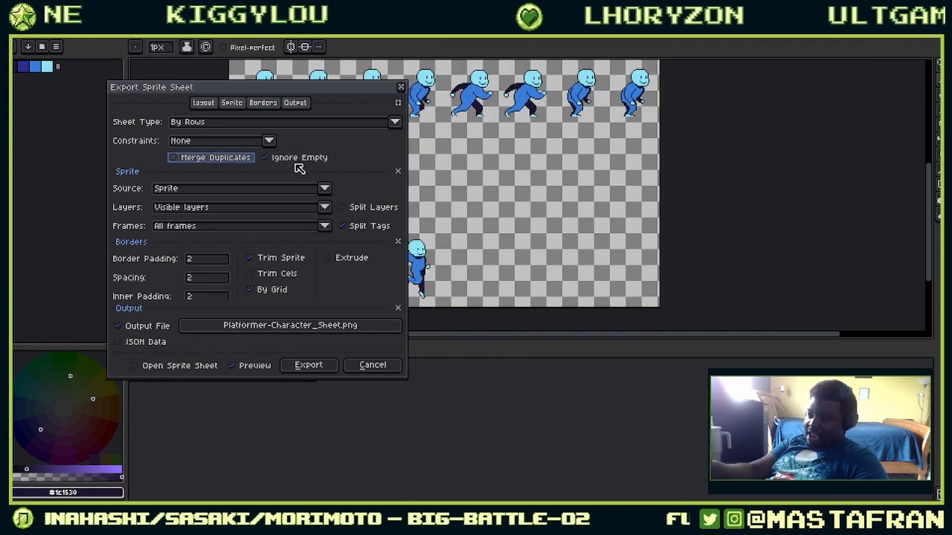
pyautogui.click(265, 158)
pyautogui.click(346, 228)
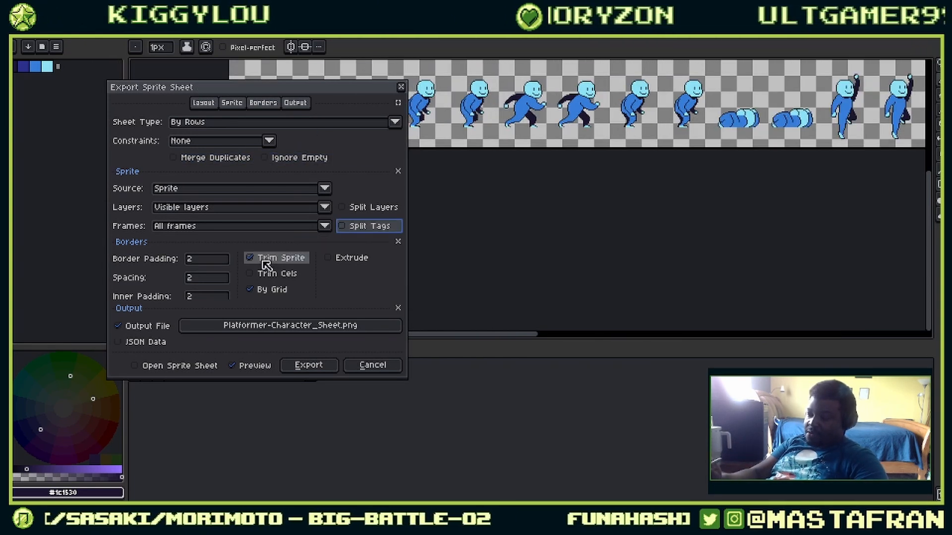
pyautogui.click(277, 259)
# Step: Set the sheet's Border Padding, Spacing and Inner Padding to 0
pyautogui.click(204, 268)
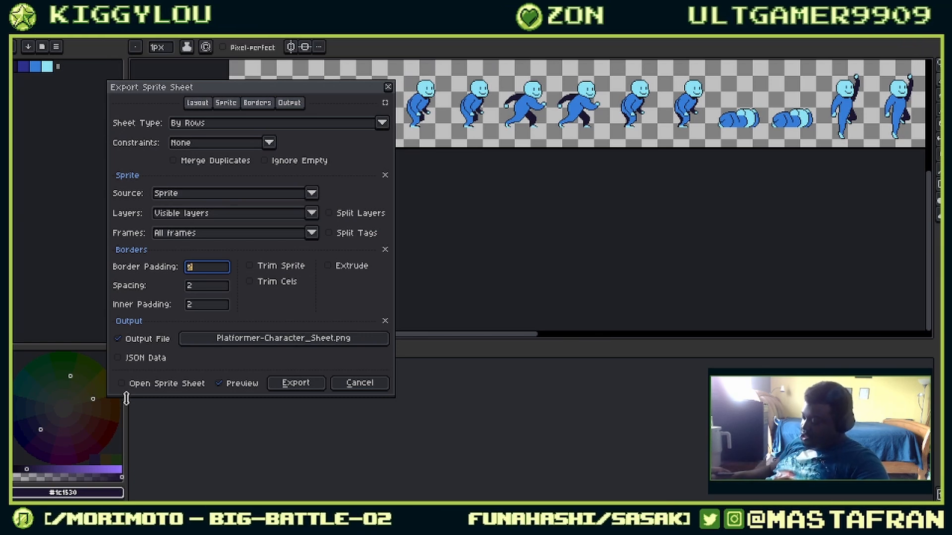
pyautogui.write('0')
pyautogui.press('Tab')
pyautogui.write('0')
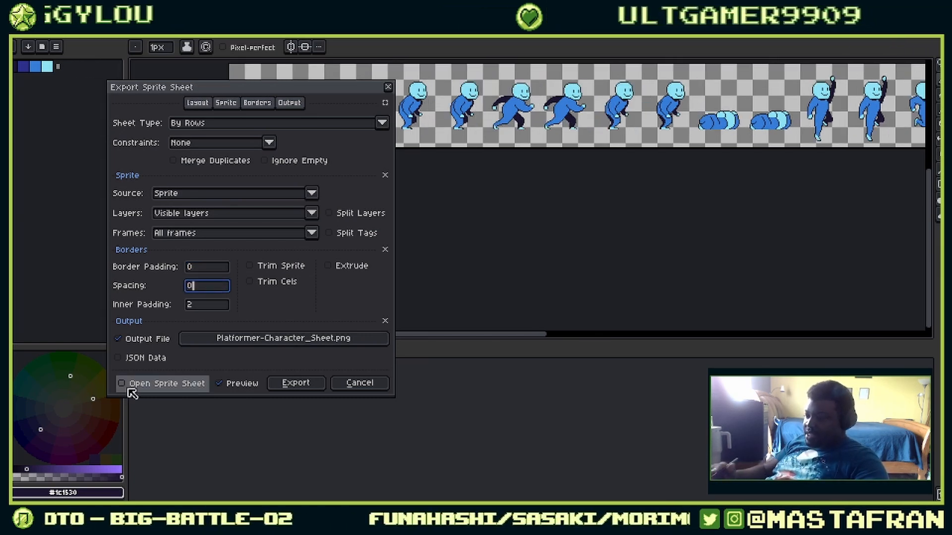
pyautogui.click(187, 307)
pyautogui.write('0')
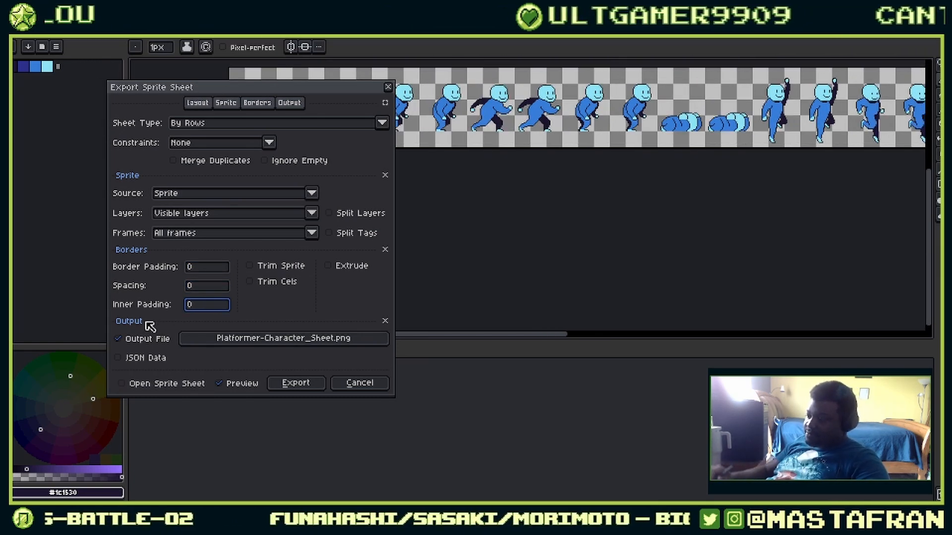
# Step: Examine the previewed strip from its last frames back to its first, then the opening frames up close
pyautogui.moveTo(612, 179); pyautogui.dragTo(733, 278)
pyautogui.moveTo(847, 270); pyautogui.dragTo(677, 283)
pyautogui.moveTo(843, 280); pyautogui.dragTo(700, 287)
pyautogui.moveTo(642, 279); pyautogui.dragTo(722, 264)
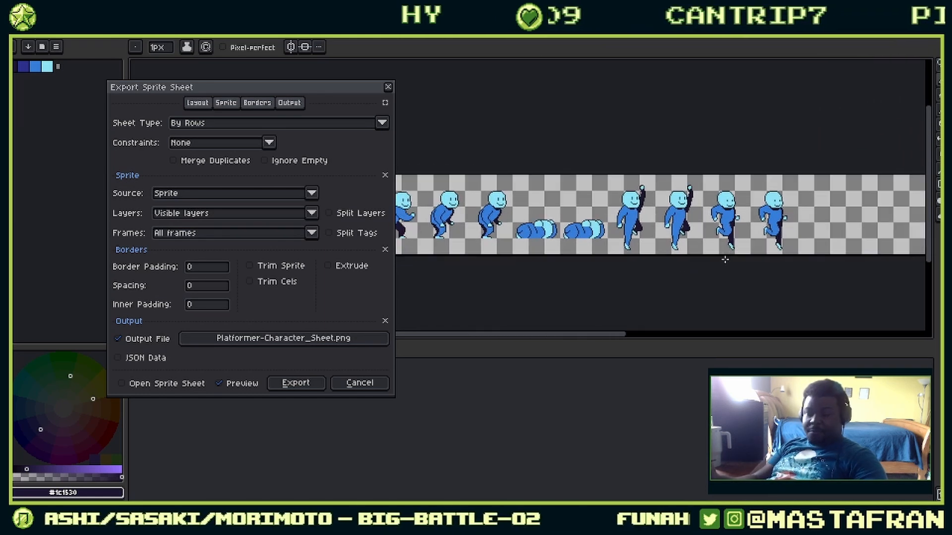
pyautogui.moveTo(343, 95); pyautogui.dragTo(358, 110)
pyautogui.moveTo(533, 265); pyautogui.dragTo(727, 303)
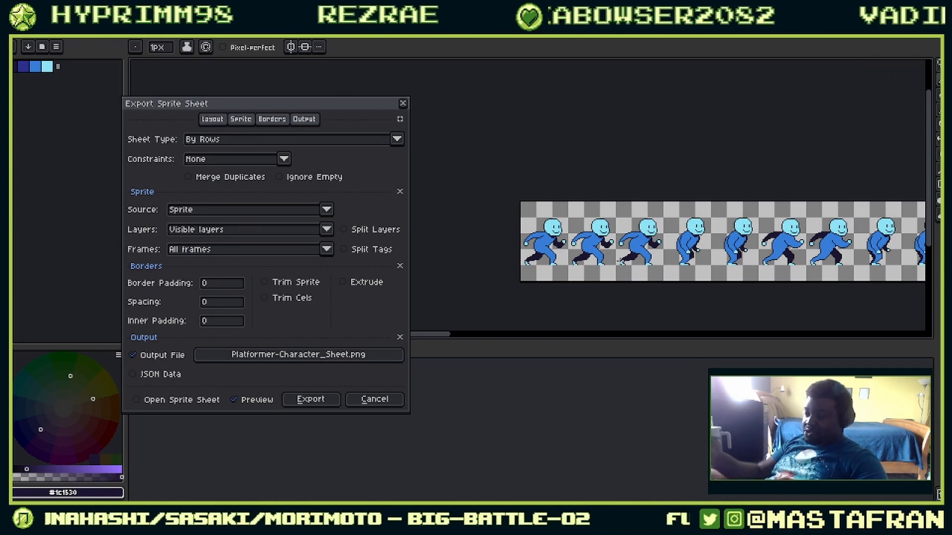
pyautogui.scroll(2, 620, 267)
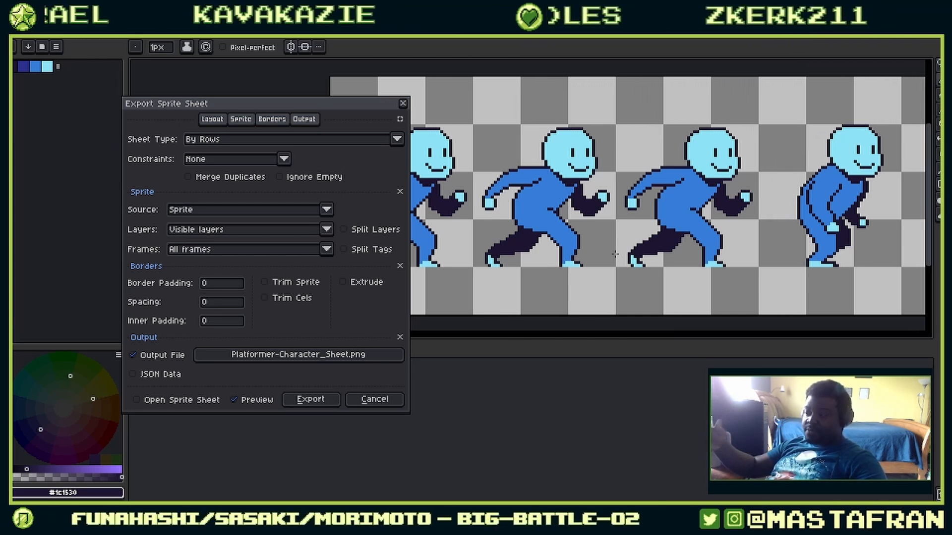
# Step: Enable Merge Duplicates and Ignore Empty for the export and check the frames in the preview strip
pyautogui.click(234, 181)
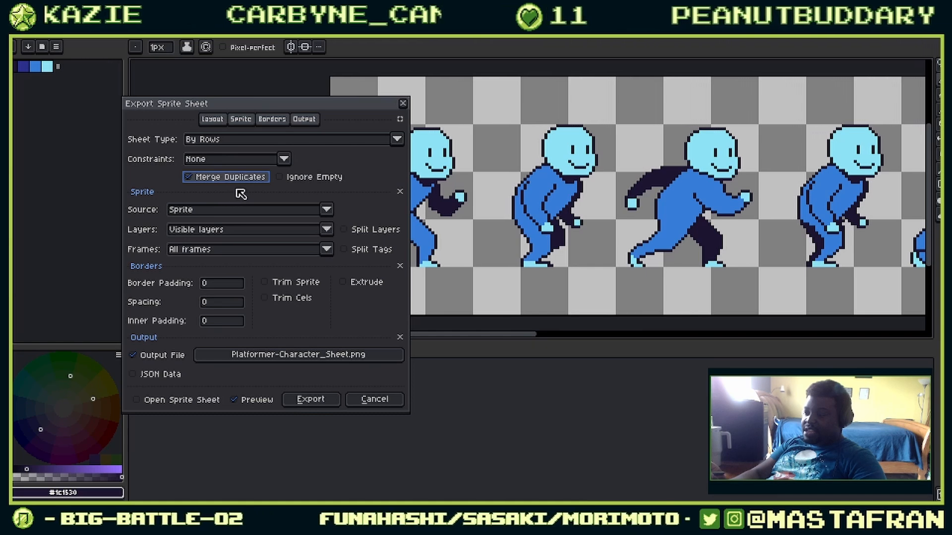
pyautogui.click(280, 178)
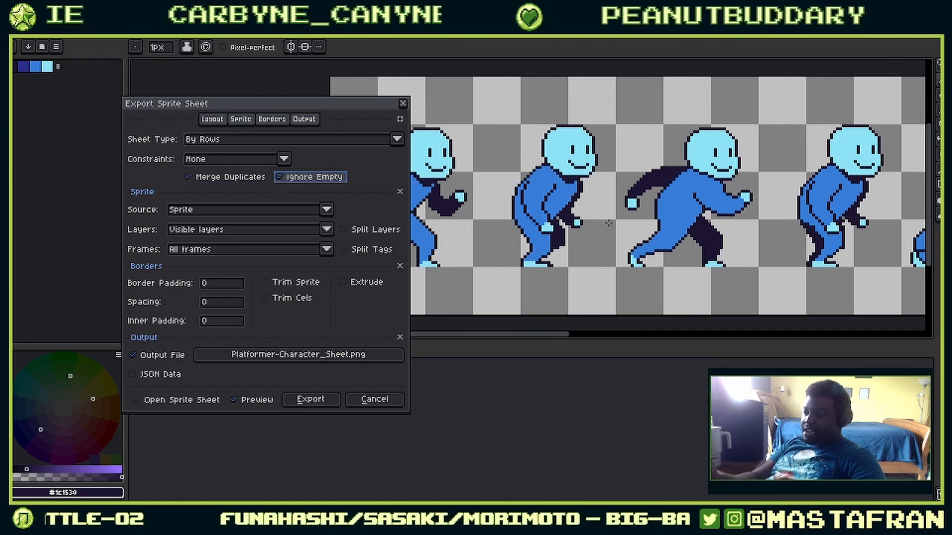
pyautogui.moveTo(607, 223); pyautogui.dragTo(739, 259)
pyautogui.moveTo(818, 250); pyautogui.dragTo(630, 226)
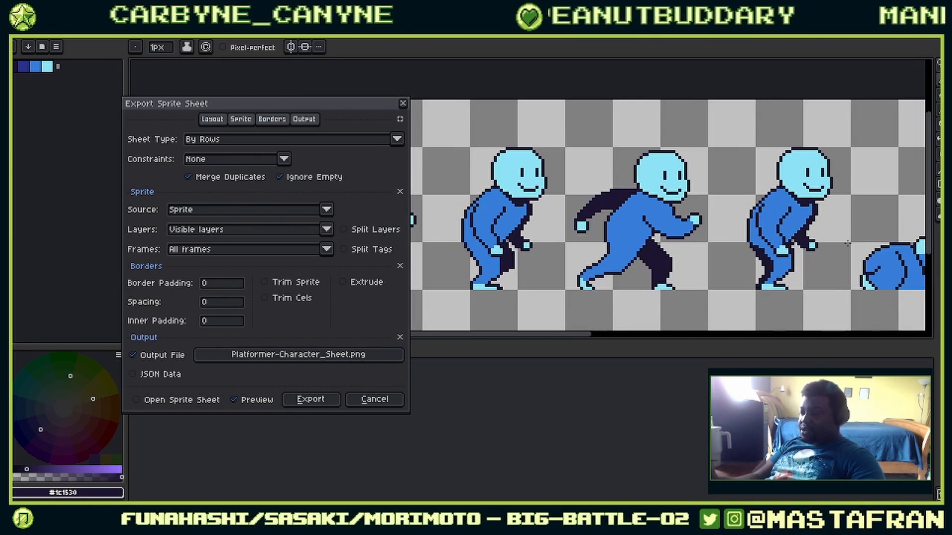
pyautogui.moveTo(835, 228); pyautogui.dragTo(708, 226)
pyautogui.scroll(-3, 707, 240)
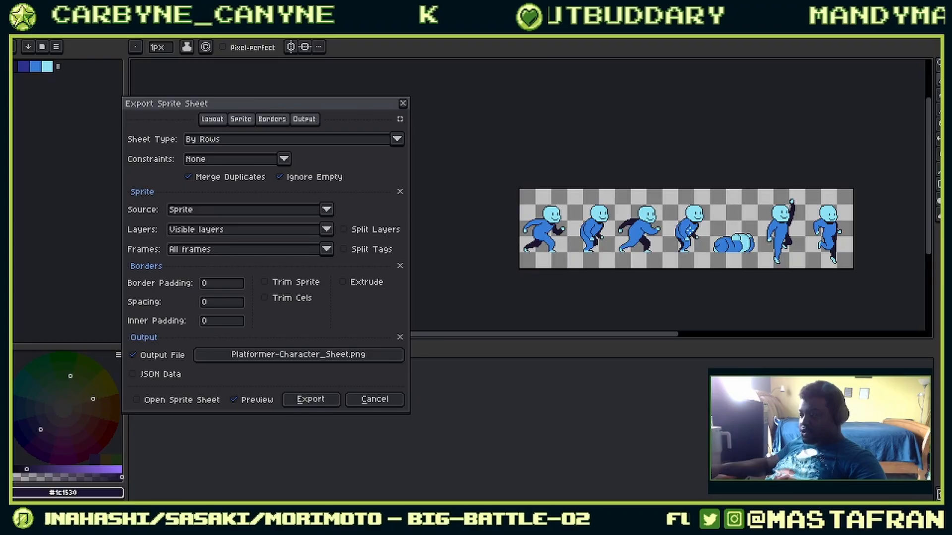
# Step: Compare the preview with Merge Duplicates and Ignore Empty each switched off and back on
pyautogui.click(223, 184)
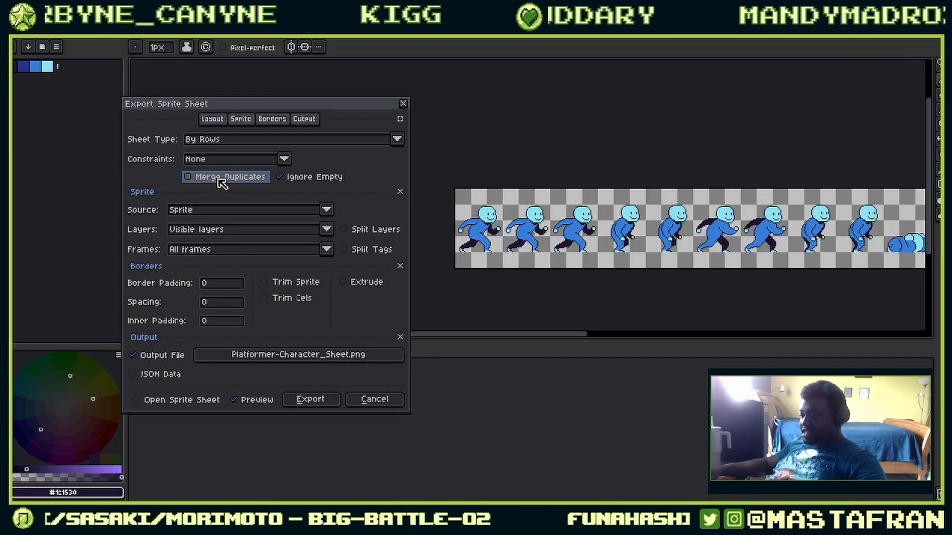
pyautogui.click(221, 177)
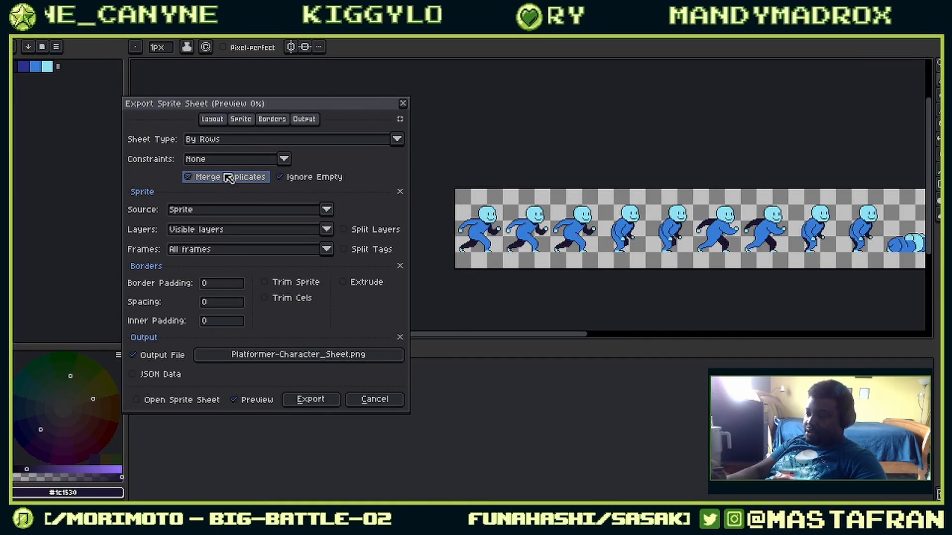
pyautogui.click(289, 181)
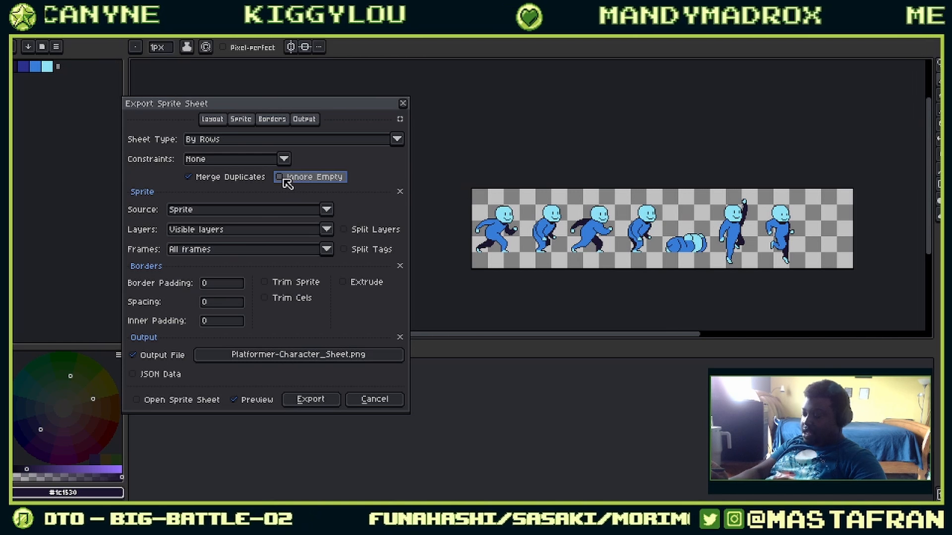
pyautogui.click(331, 176)
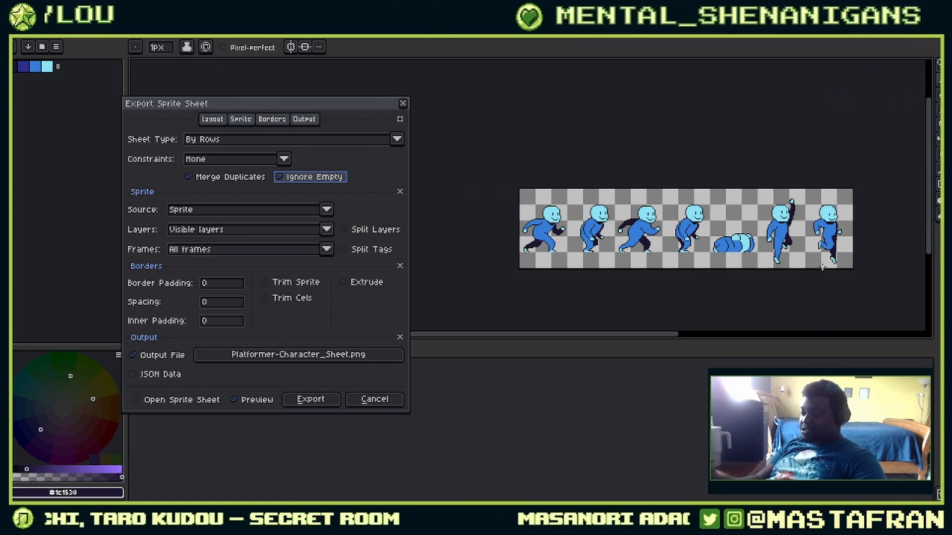
# Step: Try the Horizontal Strip and Vertical Strip sheet types, then return to By Rows
pyautogui.click(396, 140)
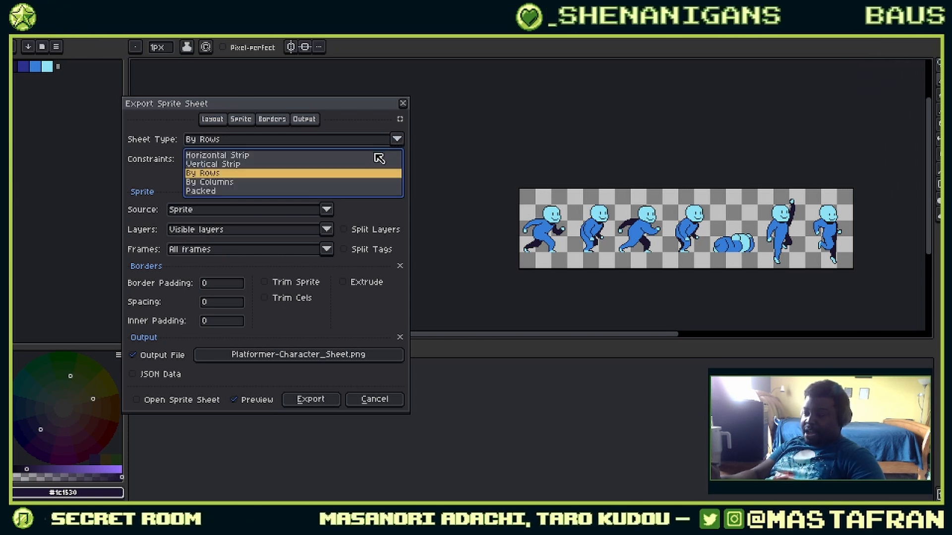
pyautogui.click(365, 156)
pyautogui.click(396, 139)
pyautogui.click(368, 164)
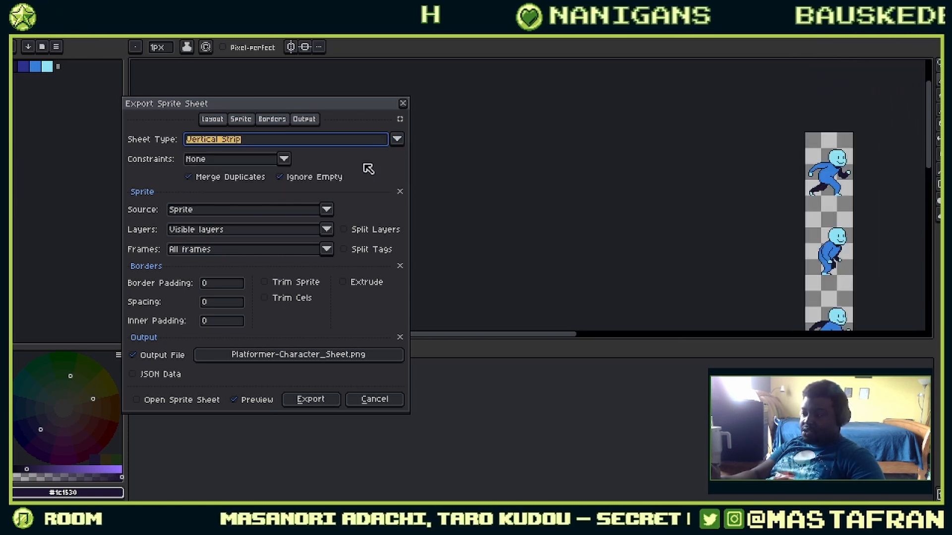
pyautogui.click(396, 140)
pyautogui.click(366, 173)
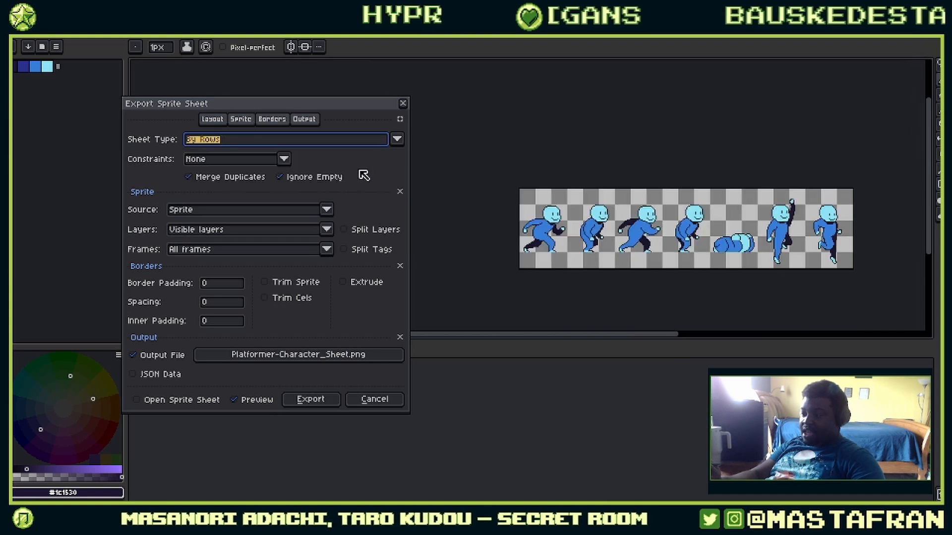
# Step: Try the By Columns and Packed sheet types and examine the packed frames in the preview
pyautogui.click(392, 140)
pyautogui.click(363, 182)
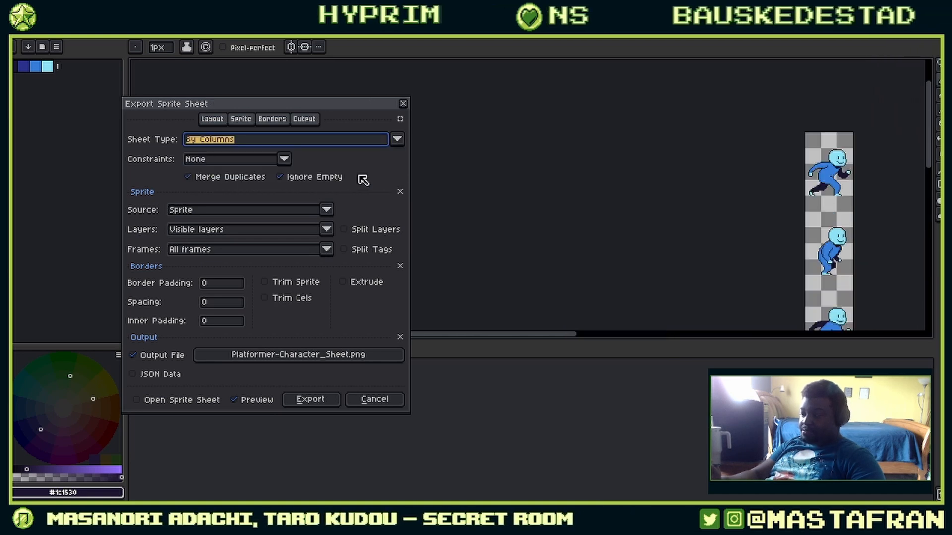
pyautogui.click(395, 140)
pyautogui.click(362, 191)
pyautogui.click(396, 140)
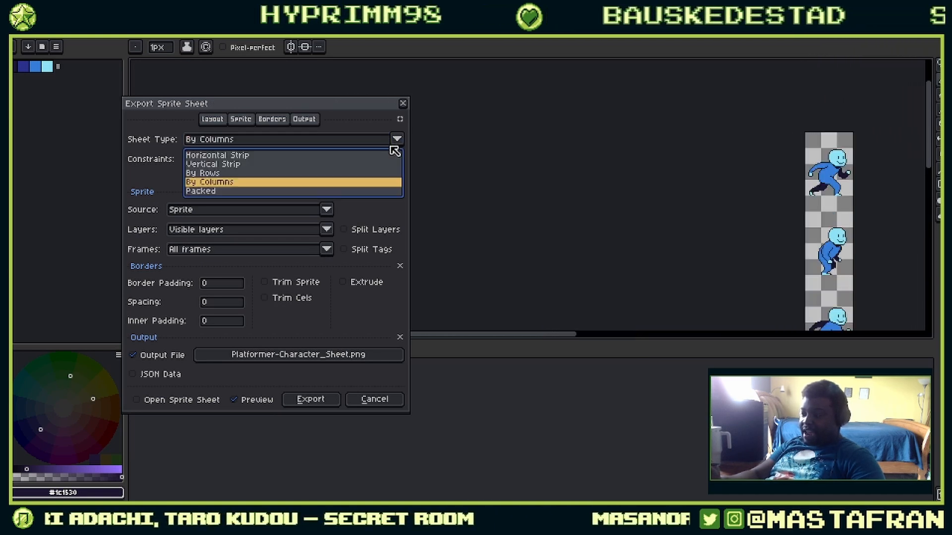
pyautogui.click(364, 191)
pyautogui.moveTo(865, 267); pyautogui.dragTo(759, 195)
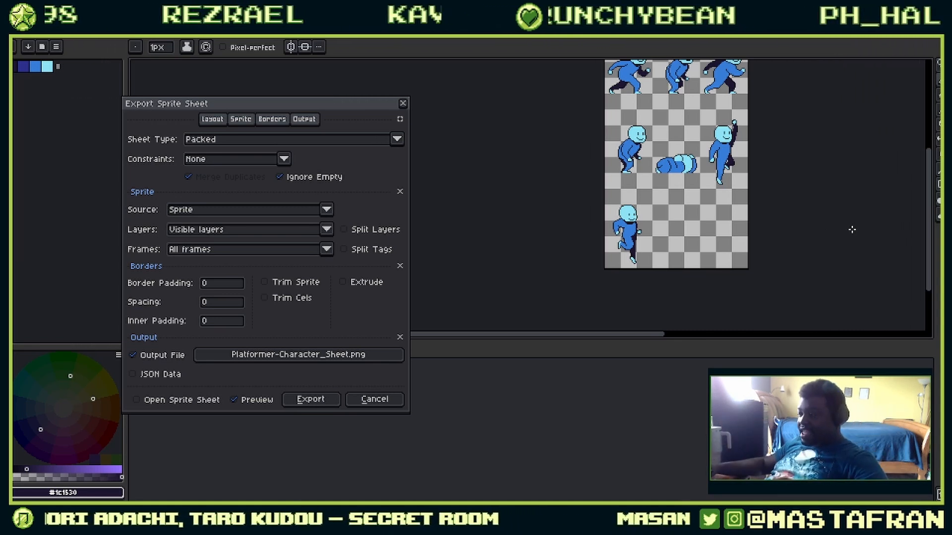
pyautogui.moveTo(771, 181); pyautogui.dragTo(734, 251)
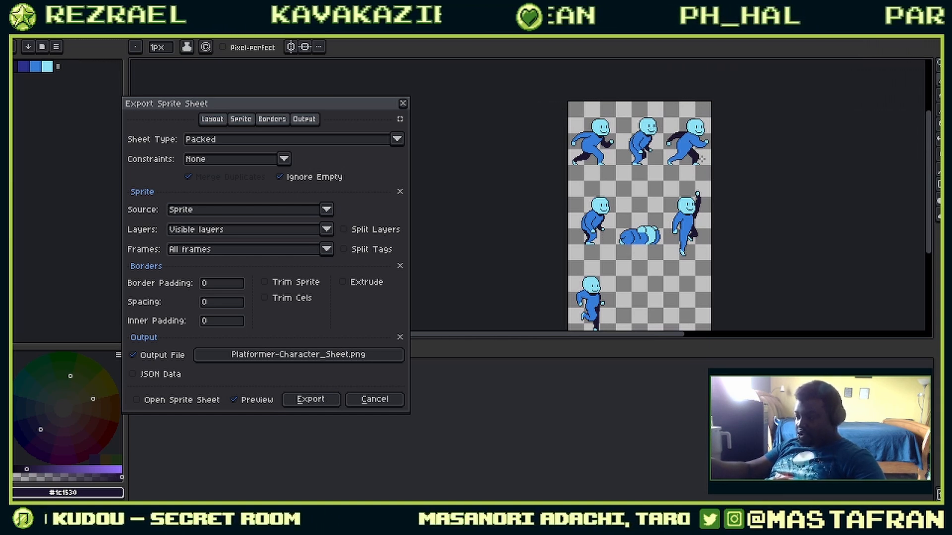
# Step: Set the sheet type to By Rows, enable Split Tags and check the tag rows in the preview
pyautogui.click(396, 141)
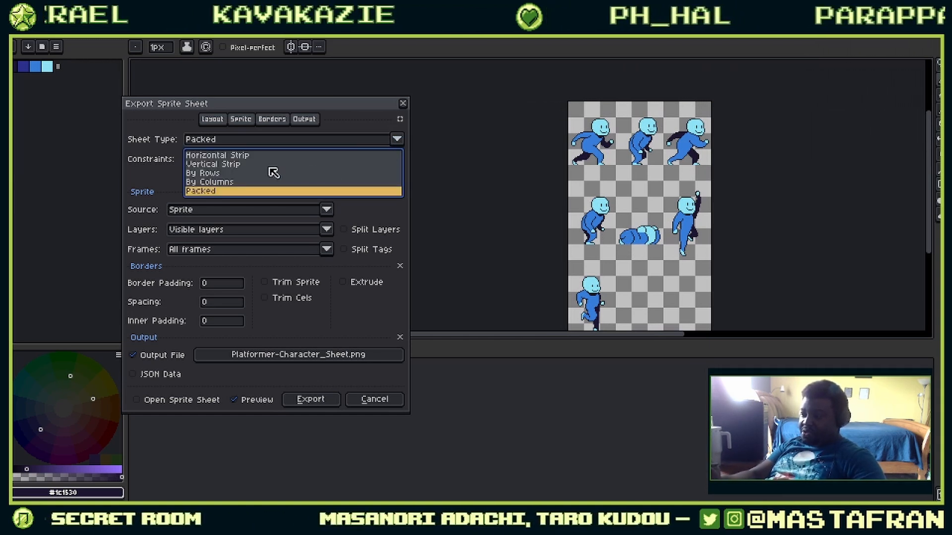
pyautogui.click(228, 174)
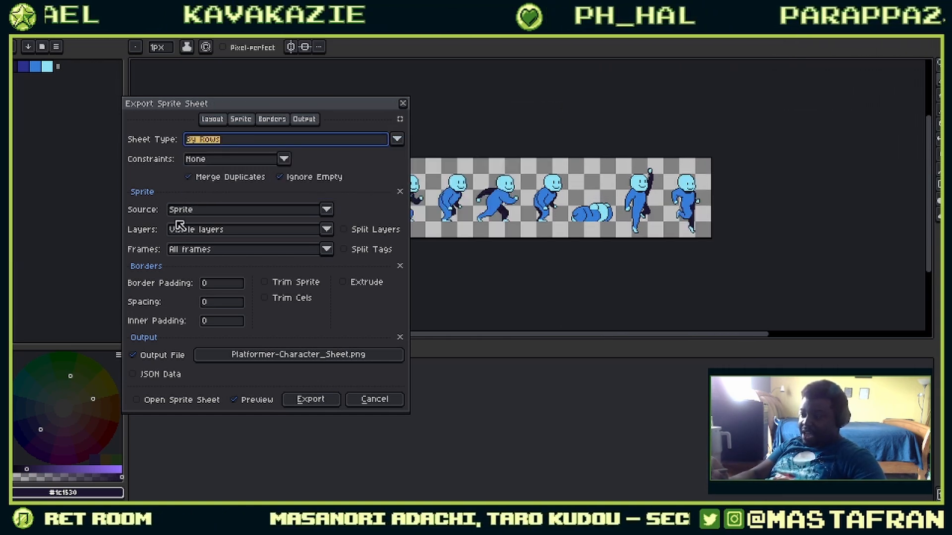
pyautogui.click(397, 141)
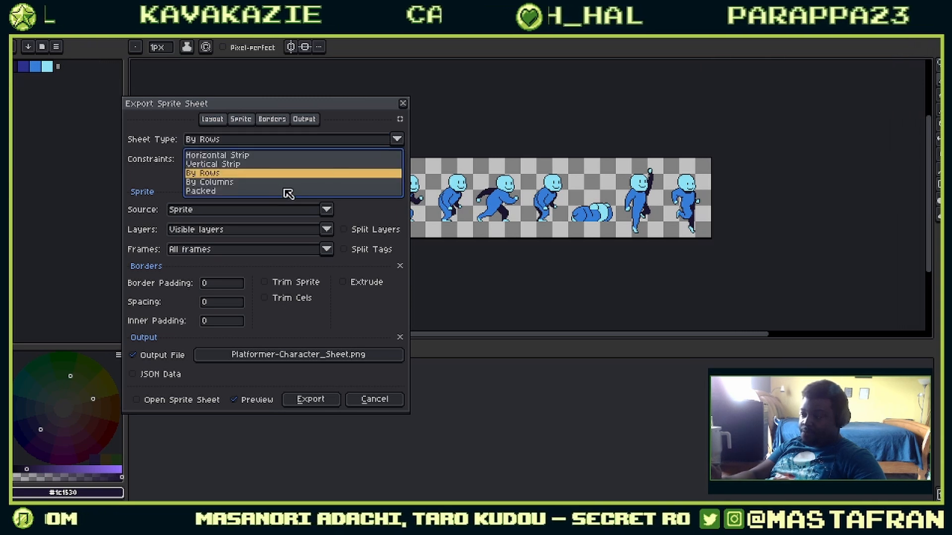
pyautogui.click(244, 174)
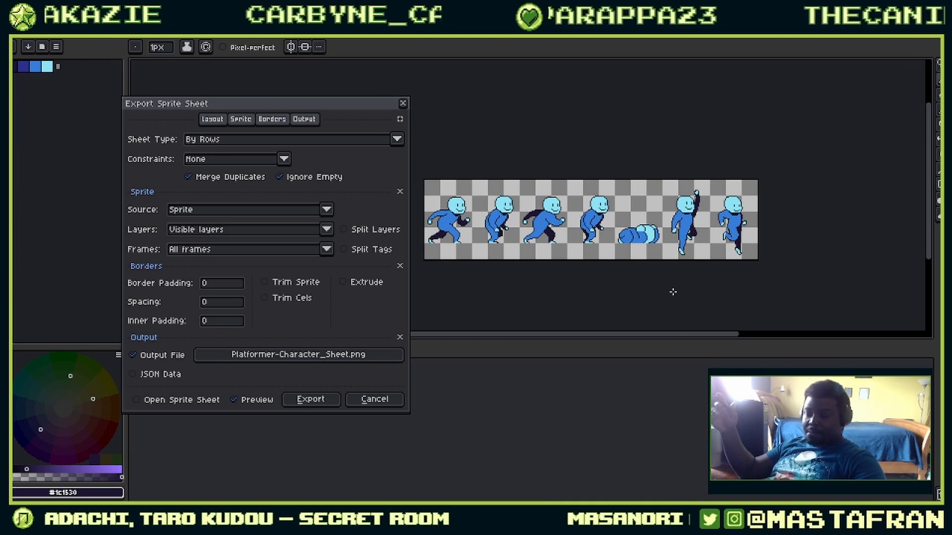
pyautogui.click(346, 250)
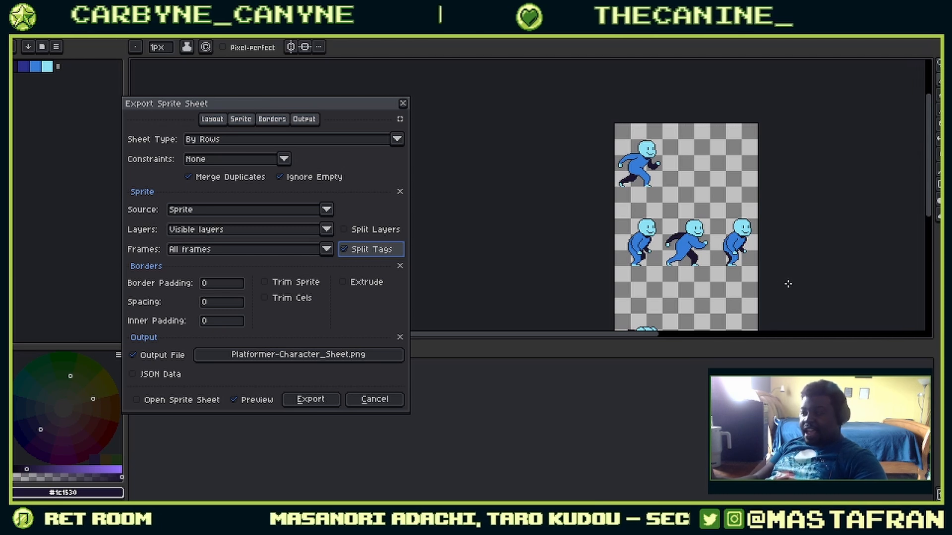
pyautogui.moveTo(789, 281); pyautogui.dragTo(725, 219)
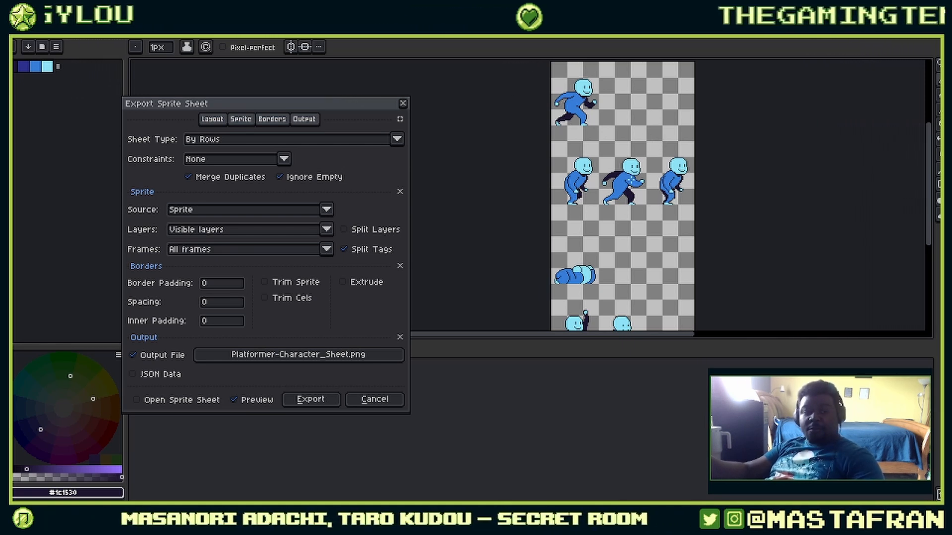
# Step: Preview the sheet with the Frames option limited to the IDLE, Walk, Crouch and Jump tags in turn
pyautogui.scroll(-3, 699, 171)
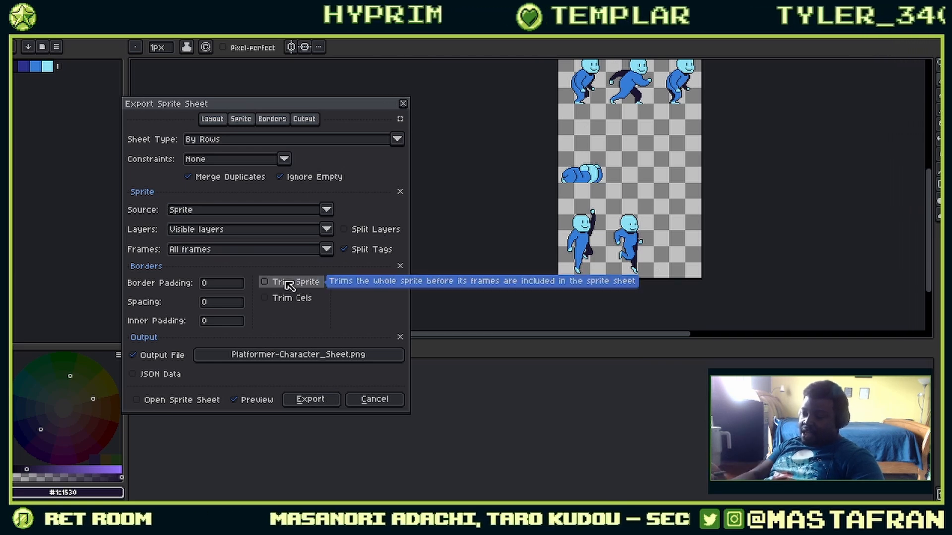
pyautogui.click(314, 251)
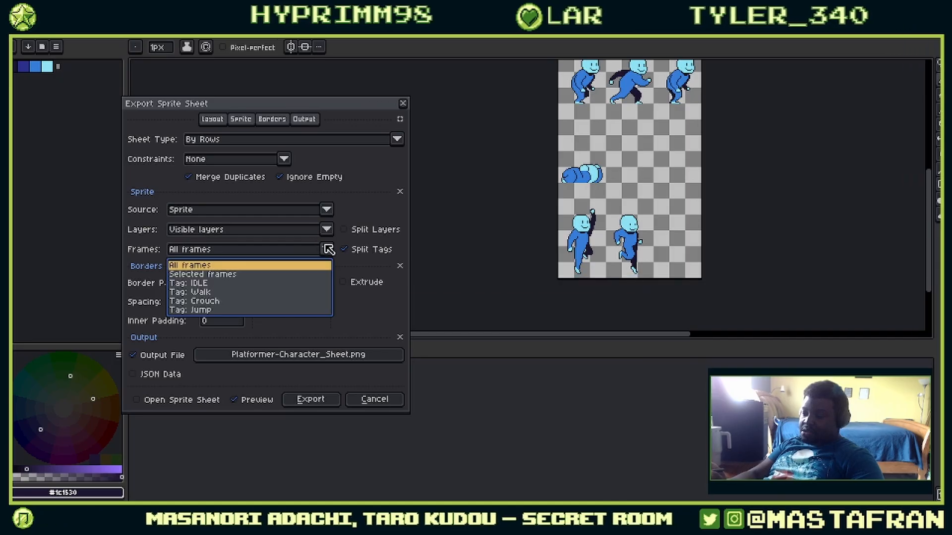
pyautogui.click(277, 284)
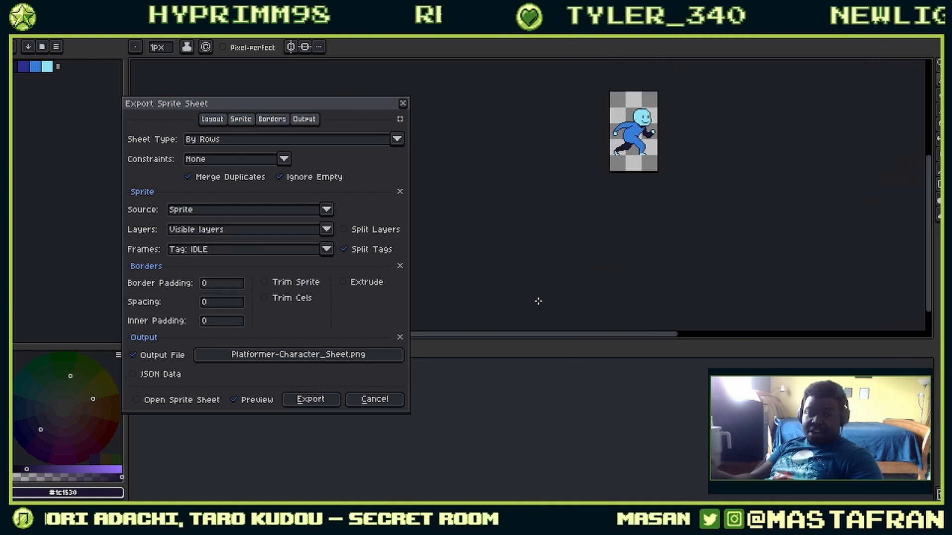
pyautogui.click(327, 249)
pyautogui.click(299, 290)
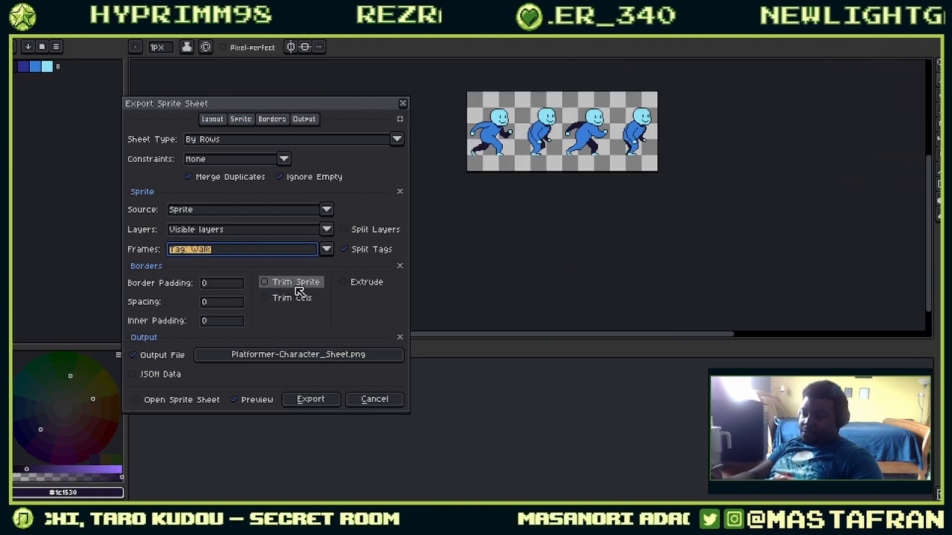
pyautogui.click(326, 248)
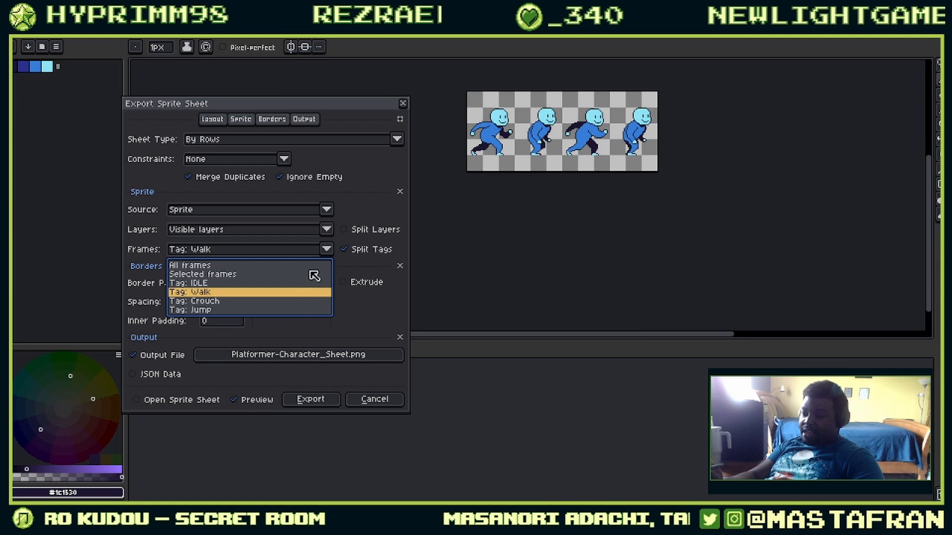
pyautogui.click(293, 301)
pyautogui.click(299, 250)
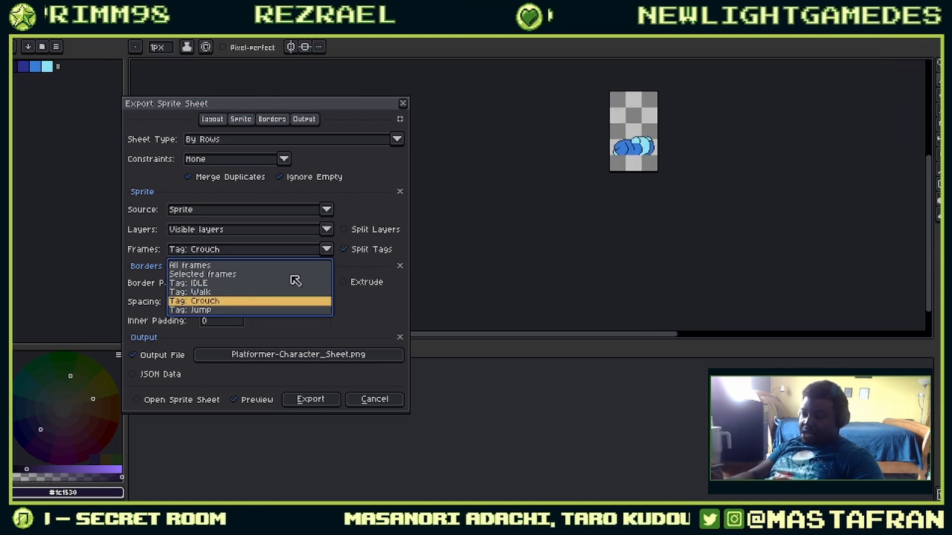
pyautogui.click(270, 310)
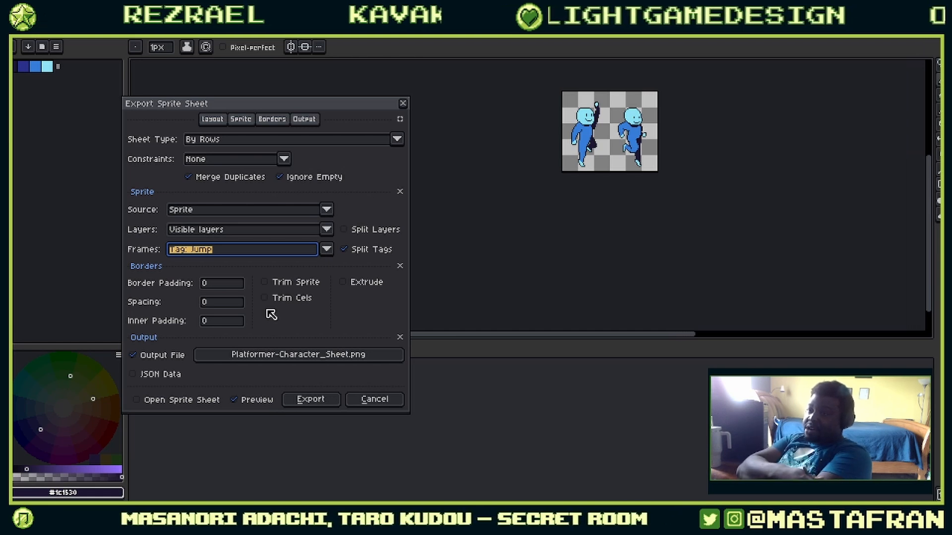
# Step: Preview the IDLE and Walk tags again, then return Frames to All frames and examine the full sheet
pyautogui.click(326, 249)
pyautogui.click(298, 284)
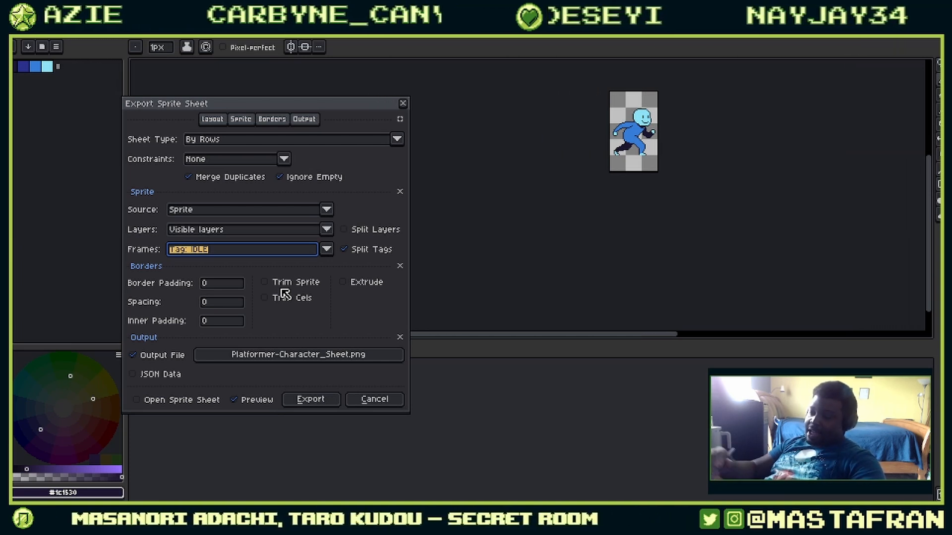
pyautogui.click(327, 249)
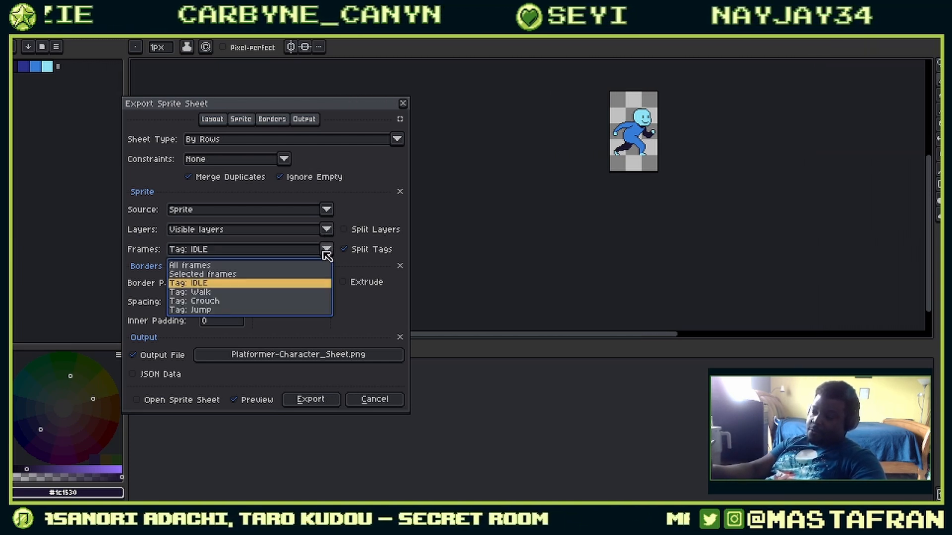
pyautogui.click(251, 294)
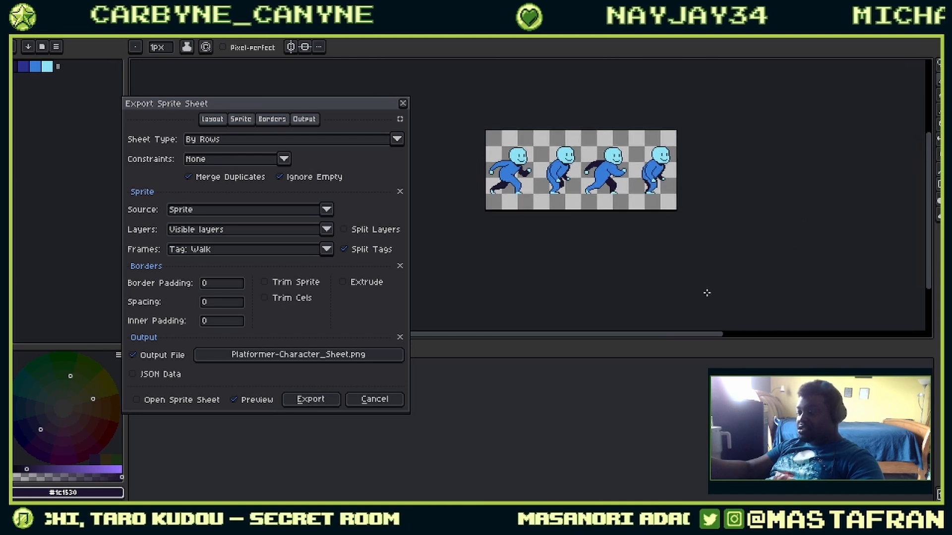
pyautogui.click(326, 248)
pyautogui.click(294, 263)
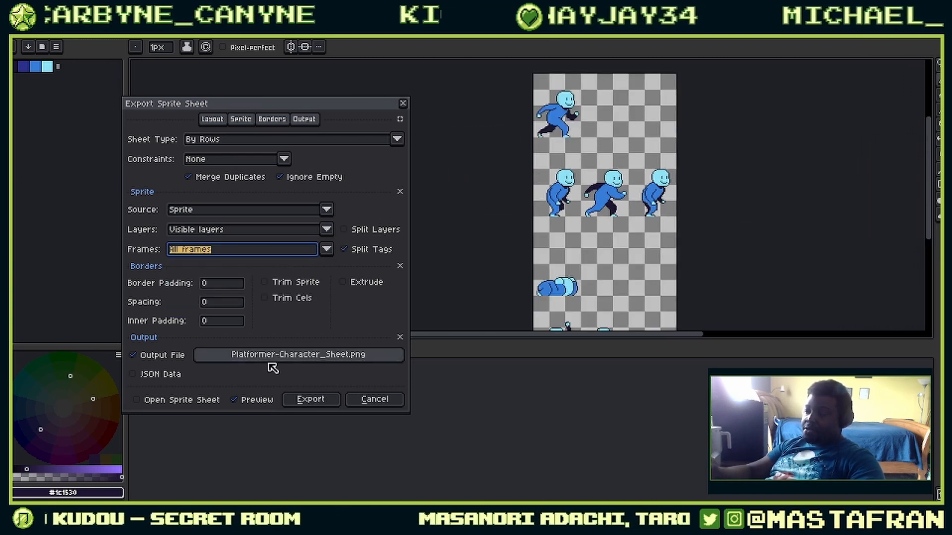
pyautogui.moveTo(785, 242); pyautogui.dragTo(769, 195)
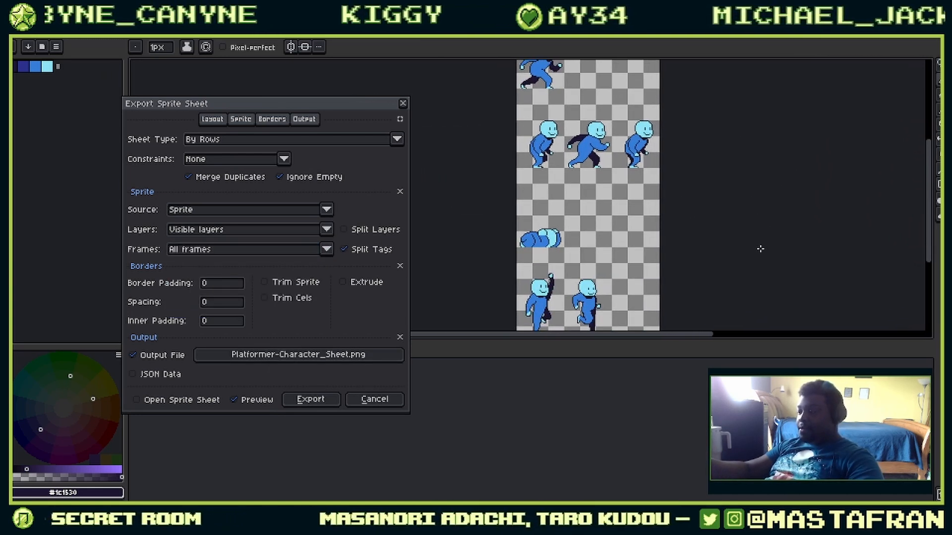
pyautogui.moveTo(761, 255); pyautogui.dragTo(740, 210)
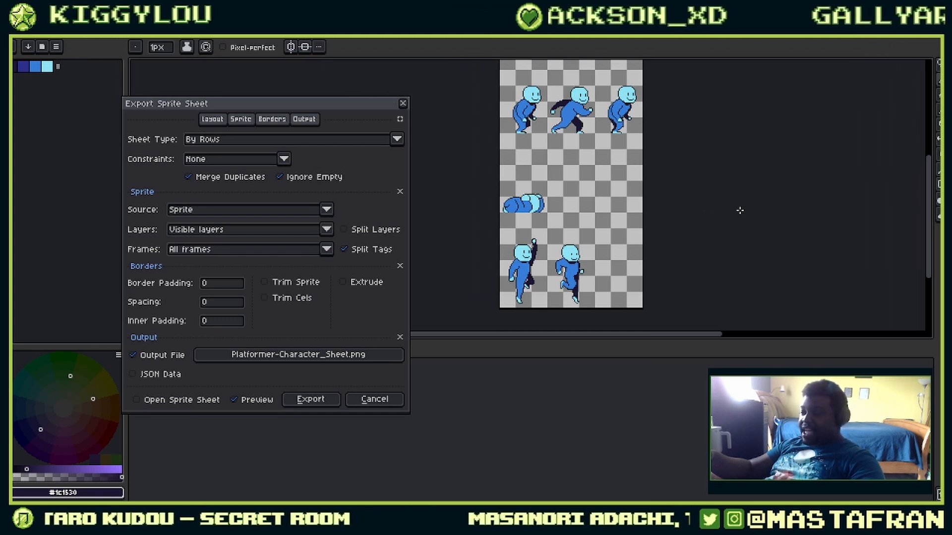
# Step: Set the sheet's border padding, spacing and inner padding to 2 each
pyautogui.click(227, 284)
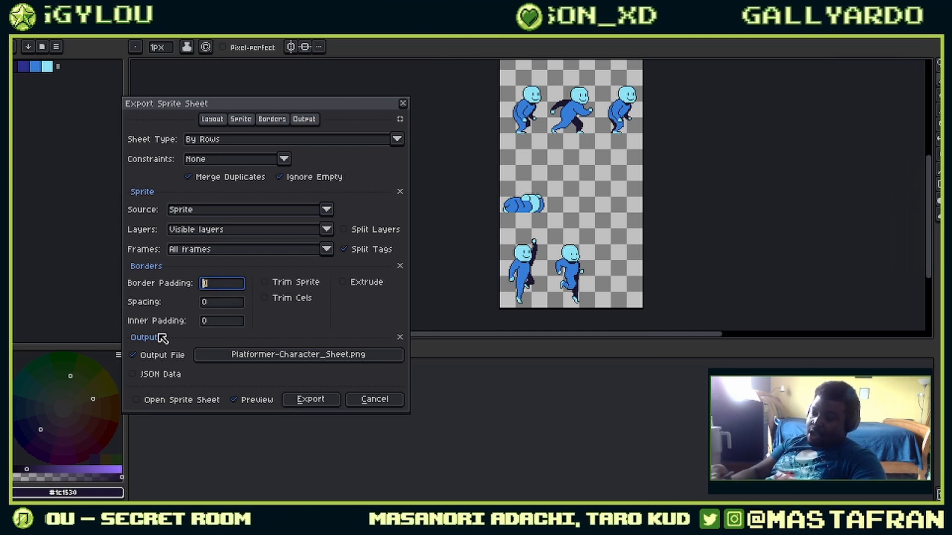
pyautogui.write('2')
pyautogui.press('Tab')
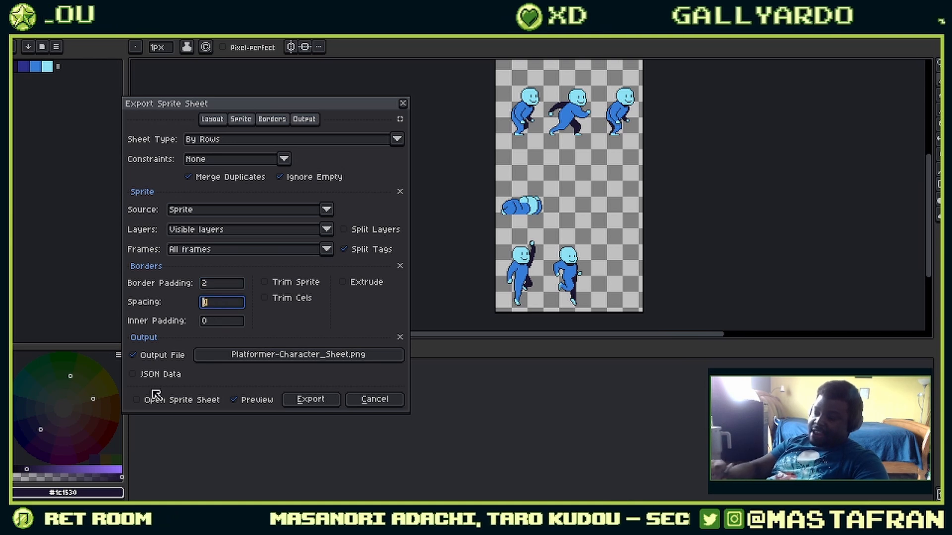
pyautogui.write('2')
pyautogui.press('Tab')
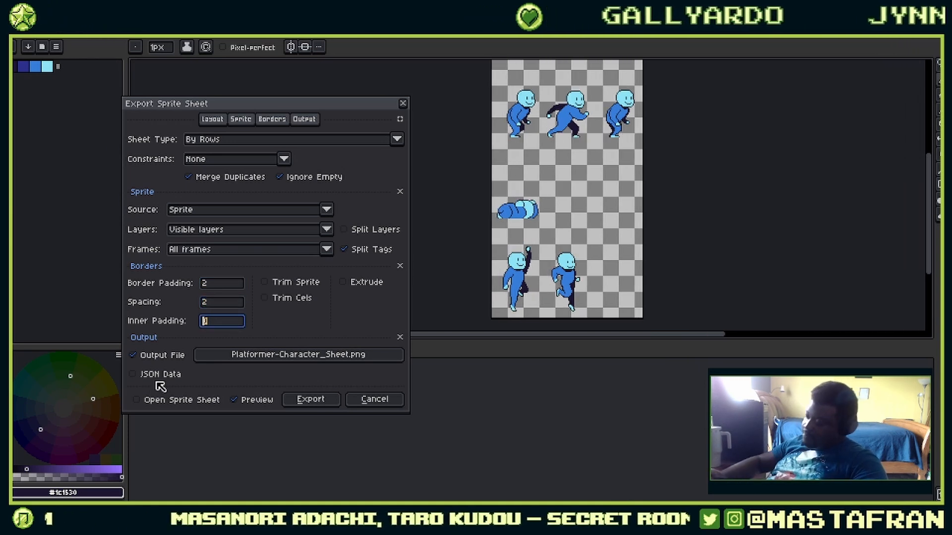
pyautogui.write('2')
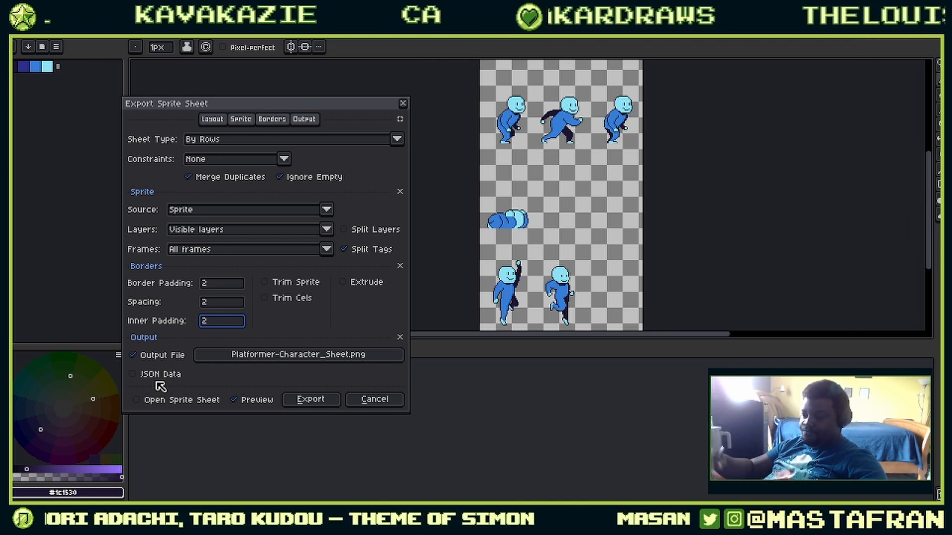
# Step: Enable Trim Sprite with By Grid, trying Trim Cels with and without By Grid before switching Trim Cels off
pyautogui.click(300, 282)
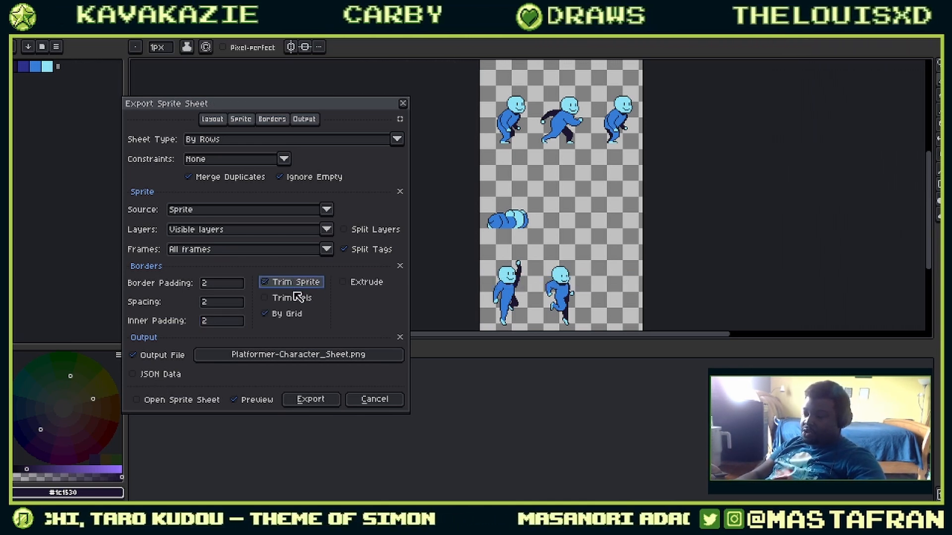
pyautogui.click(298, 298)
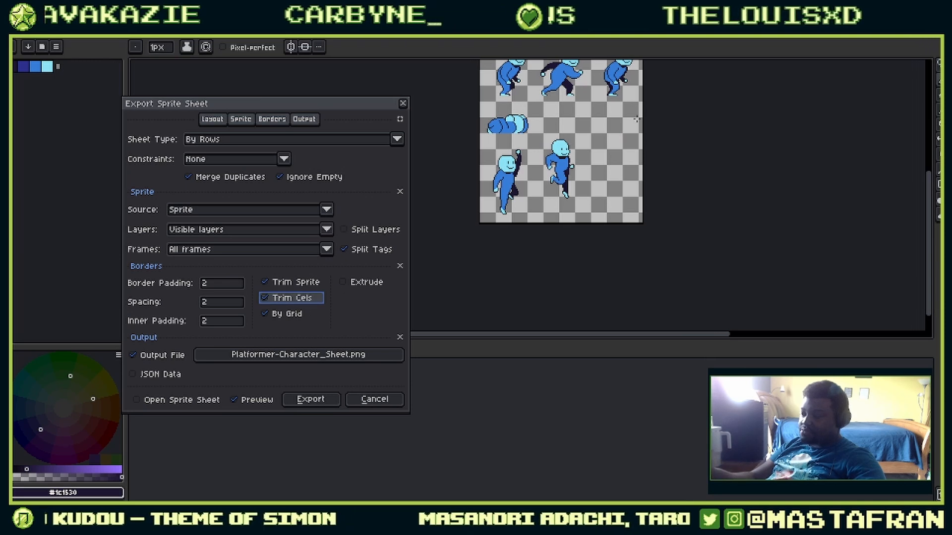
pyautogui.click(290, 316)
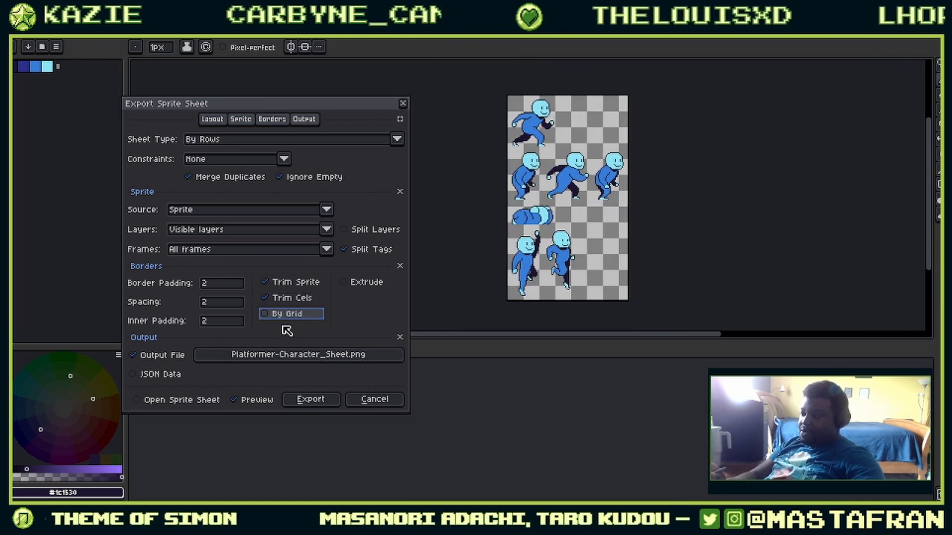
pyautogui.click(291, 315)
pyautogui.click(287, 299)
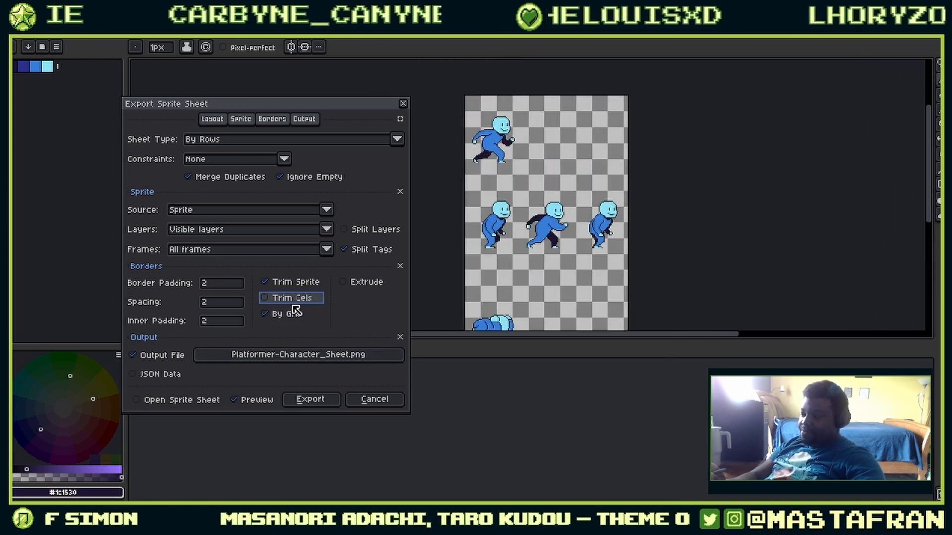
# Step: Compare the preview with Trim Sprite and By Grid each switched off and back on
pyautogui.moveTo(648, 225); pyautogui.dragTo(628, 154)
pyautogui.click(288, 283)
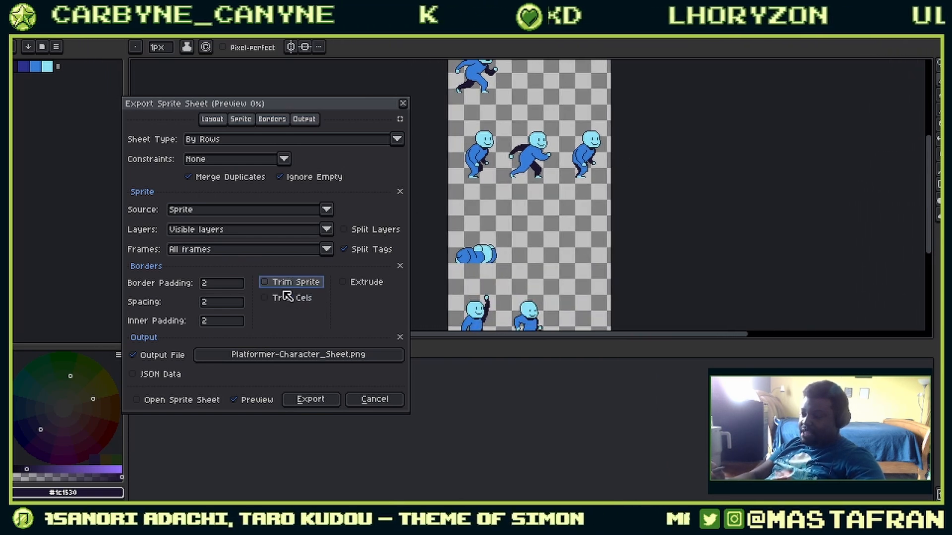
pyautogui.click(300, 285)
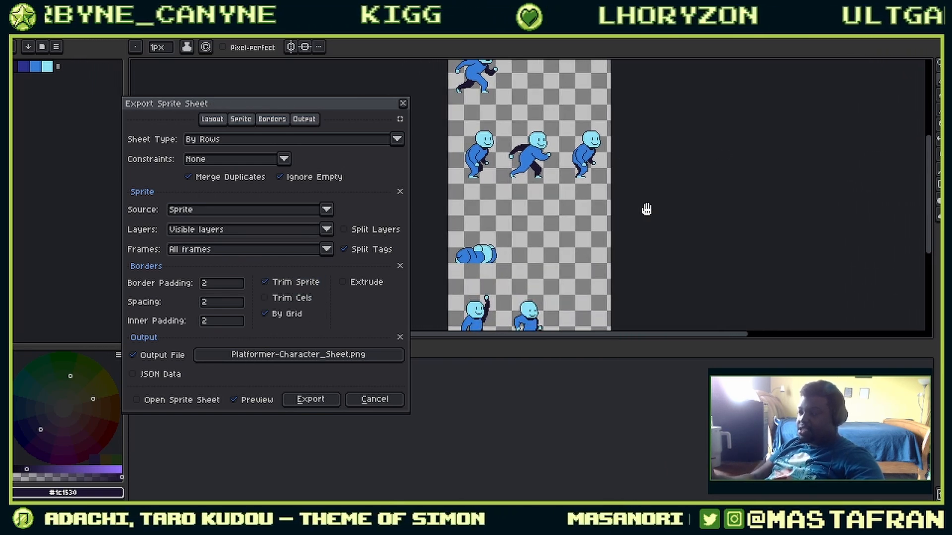
pyautogui.click(297, 317)
pyautogui.click(297, 317)
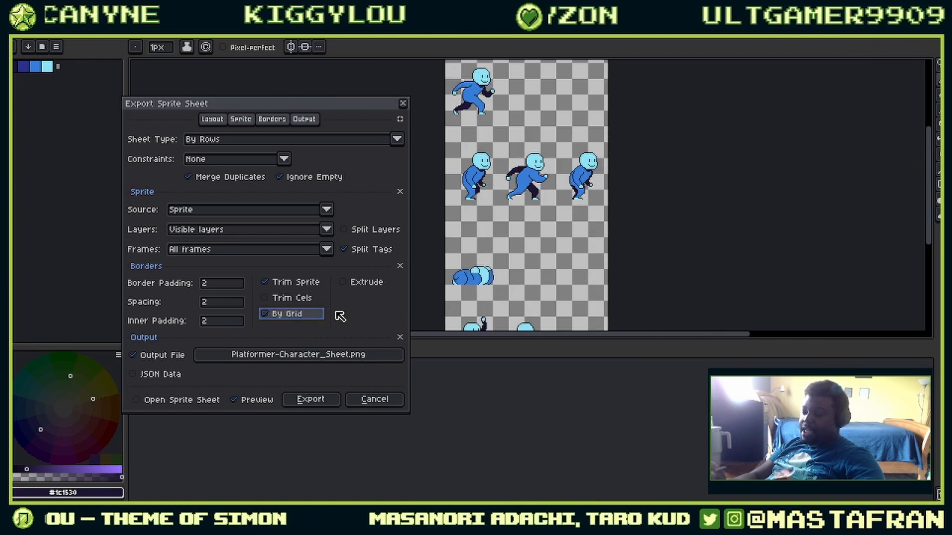
pyautogui.moveTo(664, 201); pyautogui.dragTo(655, 241)
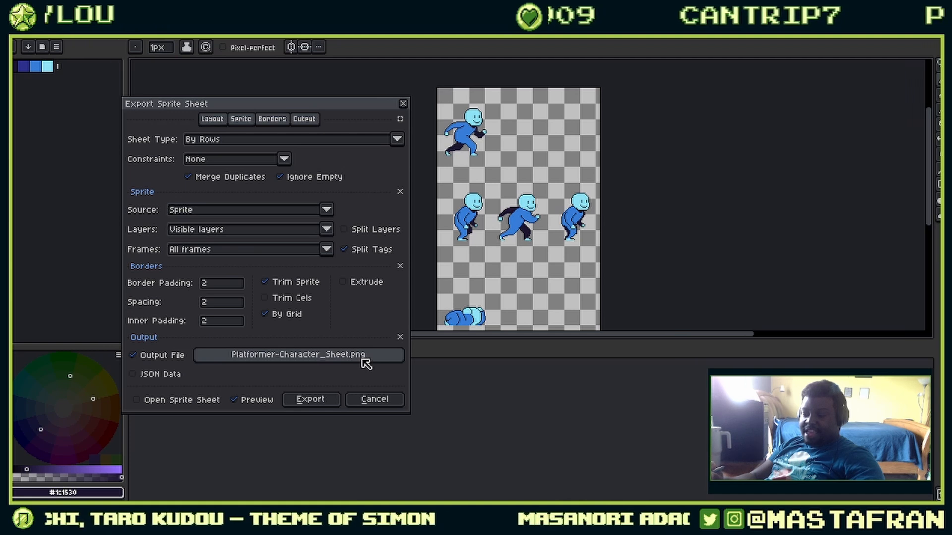
# Step: Name the output file Blue_Platformer-Character_Sheet.png in the Platformer_Character_Tutorial folder and export the sprite sheet
pyautogui.click(138, 360)
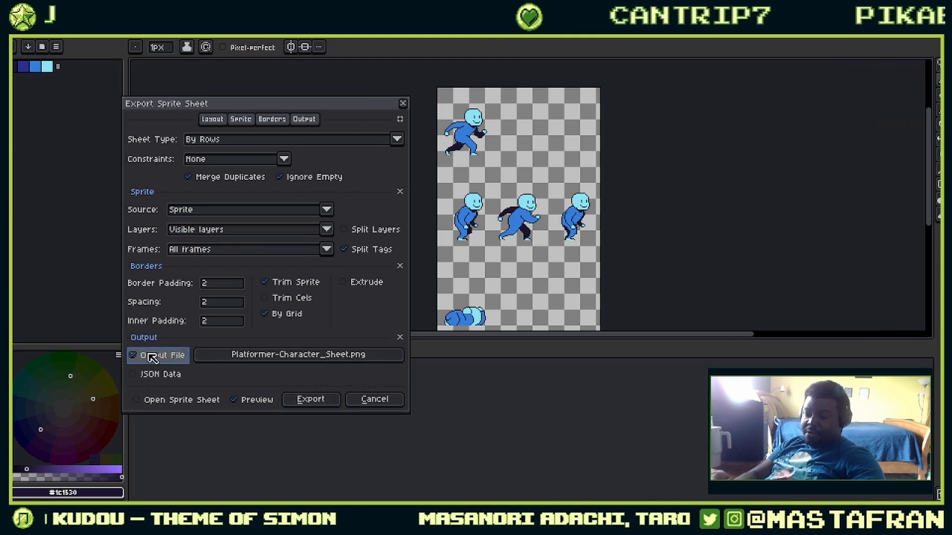
pyautogui.click(335, 359)
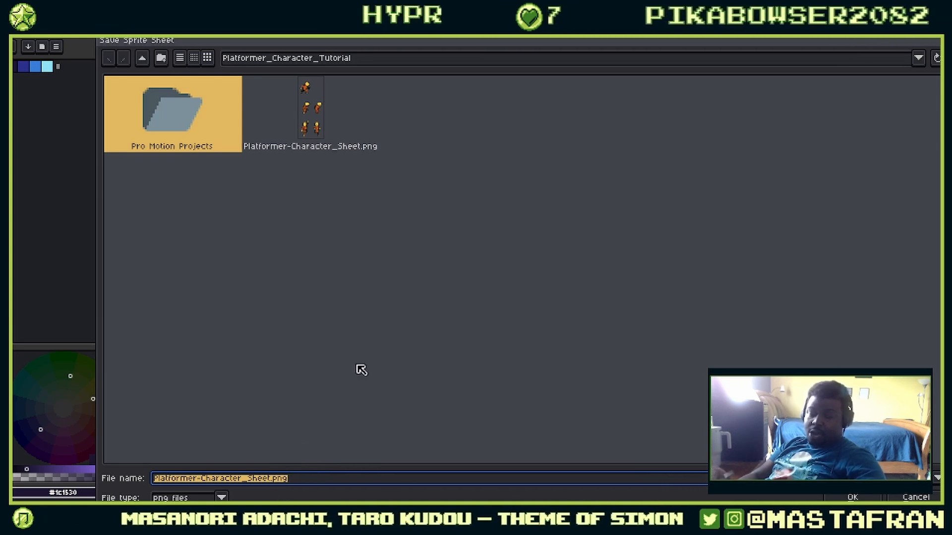
pyautogui.click(270, 482)
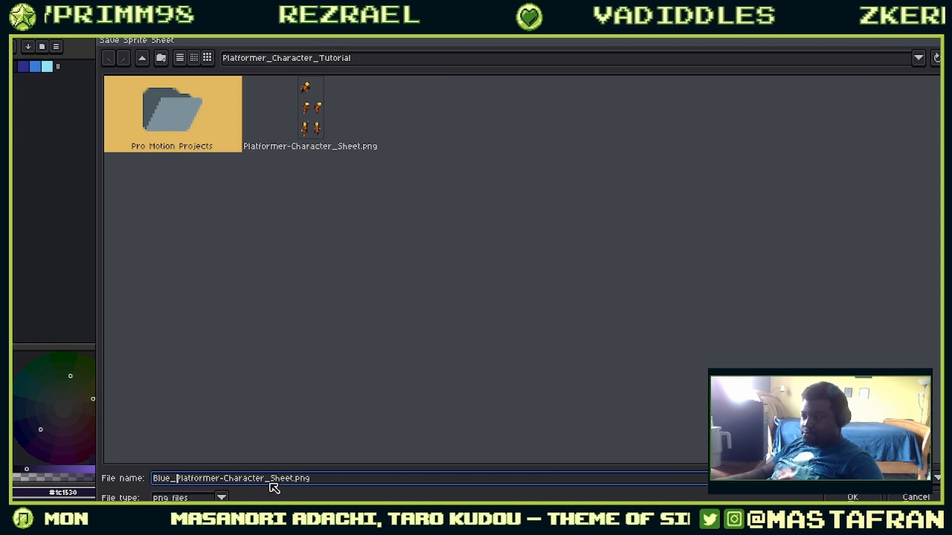
pyautogui.press('Return')
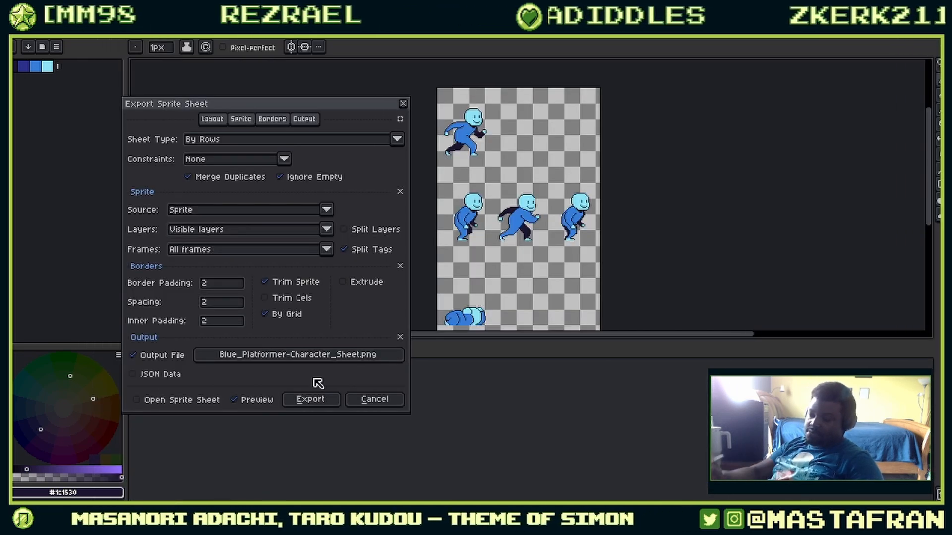
pyautogui.click(317, 400)
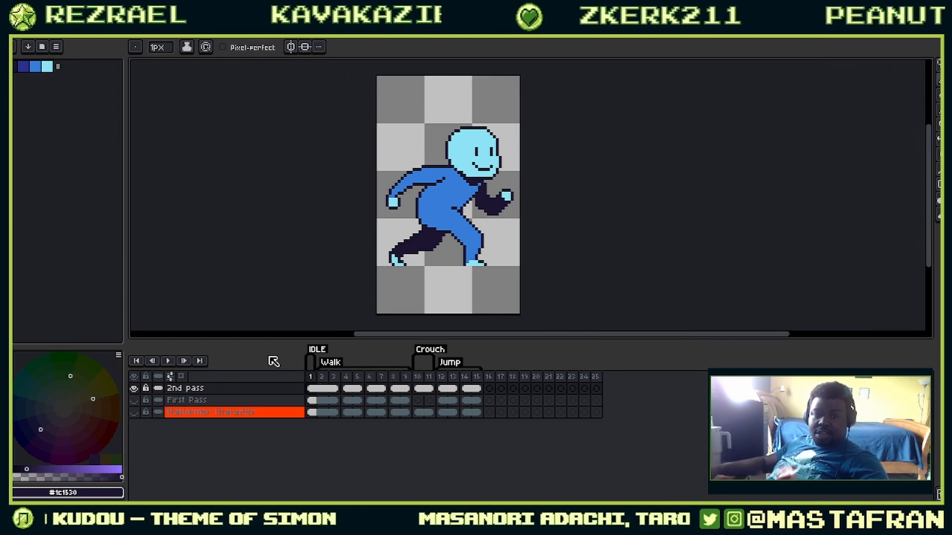
# Step: Switch to File Explorer and open the exported Blue_Platformer-Character_Sheet.png from the Platformer_Character_Tutorial folder for viewing
pyautogui.hotkey('alt', 'Tab')
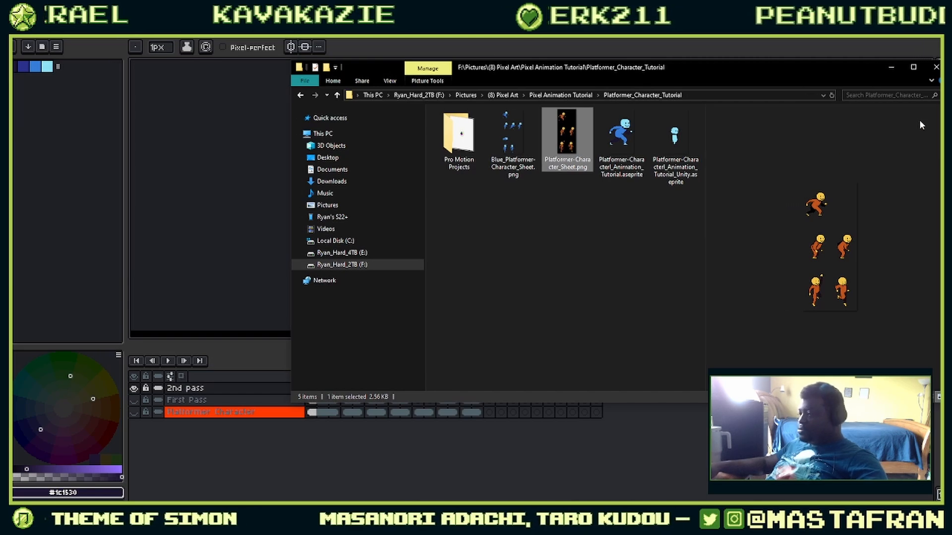
pyautogui.moveTo(649, 66); pyautogui.dragTo(516, 125)
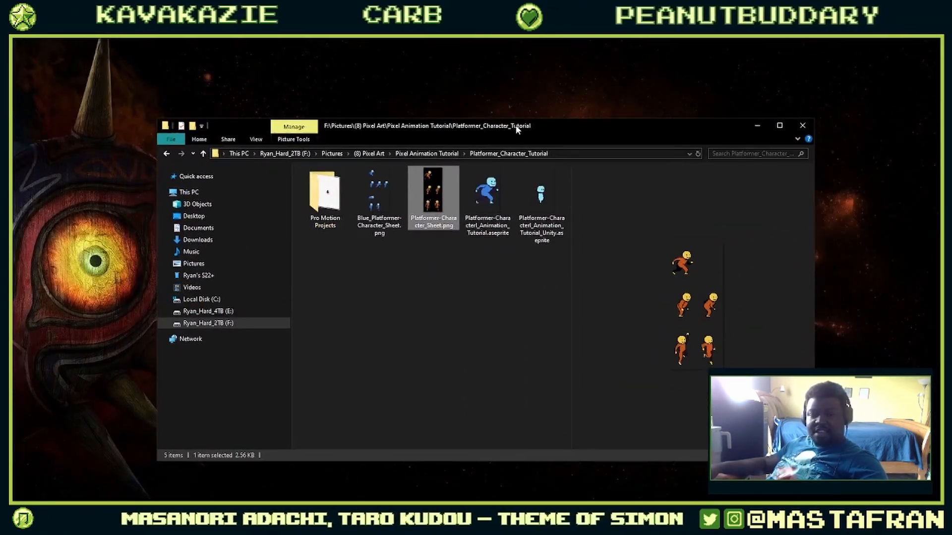
pyautogui.hotkey('alt', 'Tab')
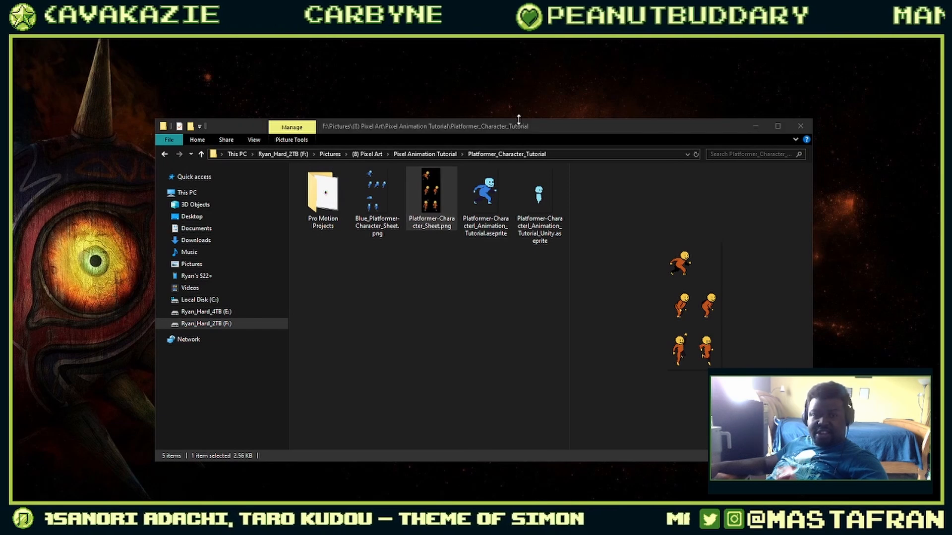
pyautogui.hotkey('alt', 'Tab')
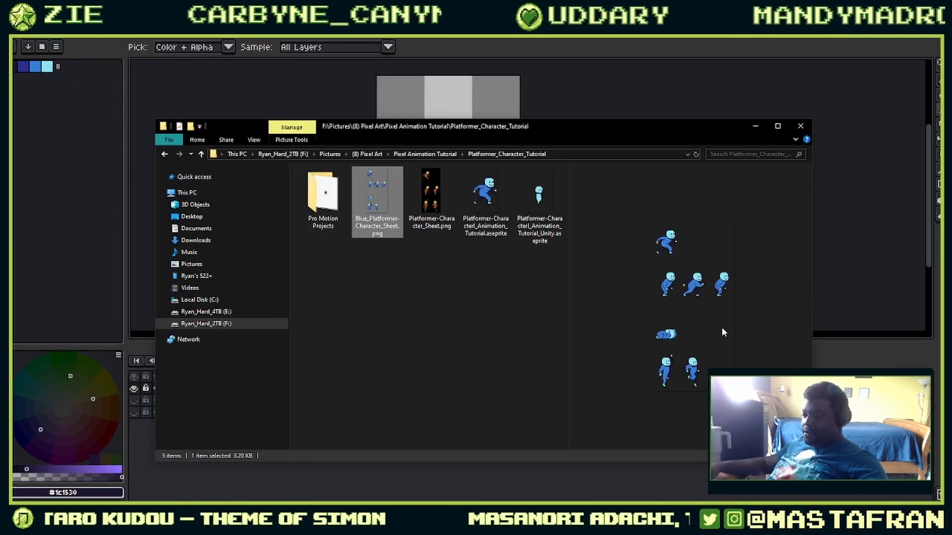
pyautogui.click(349, 202)
pyautogui.doubleClick(369, 205)
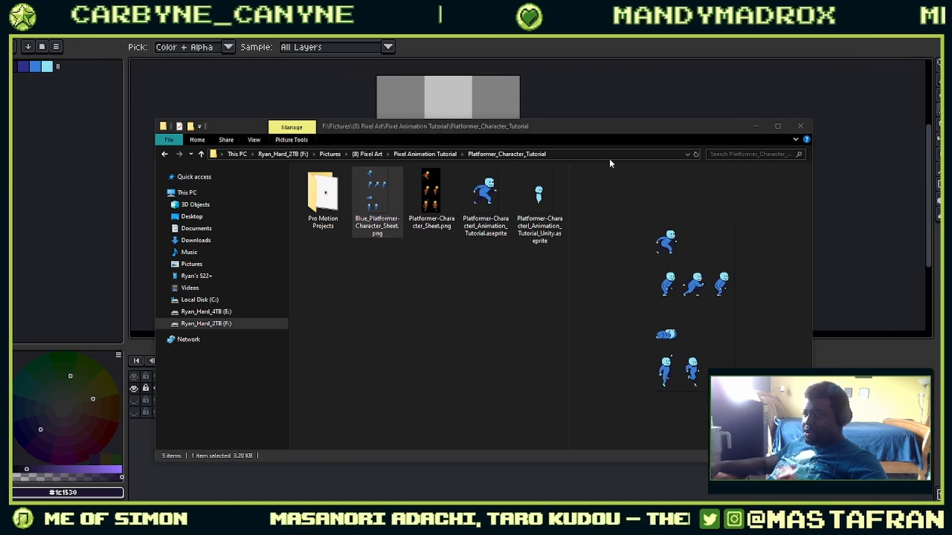
# Step: Examine the idle, walk, crouch and jump frames up close in Blue_Platformer-Character_Sheet.png and move the viewer out of the way
pyautogui.moveTo(823, 77); pyautogui.dragTo(316, 45)
pyautogui.scroll(5, 422, 186)
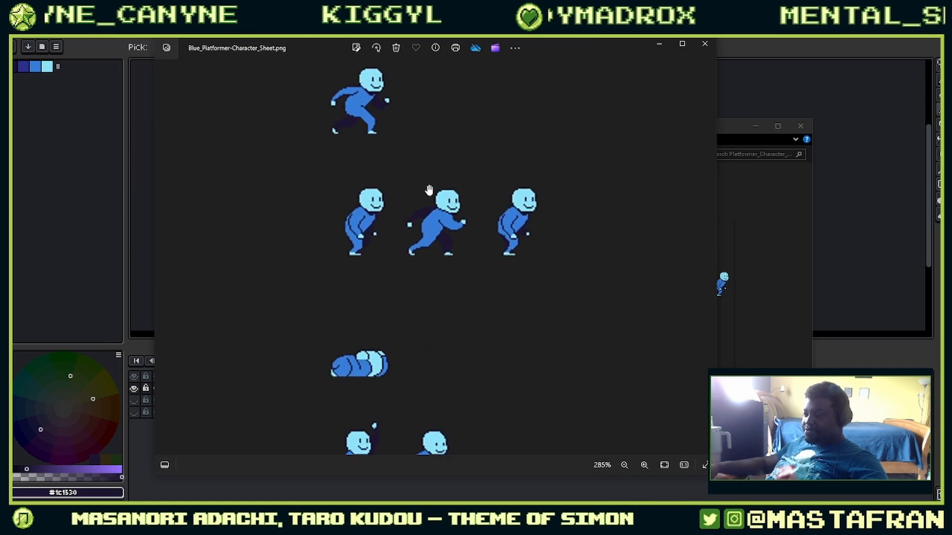
pyautogui.moveTo(510, 327); pyautogui.dragTo(488, 254)
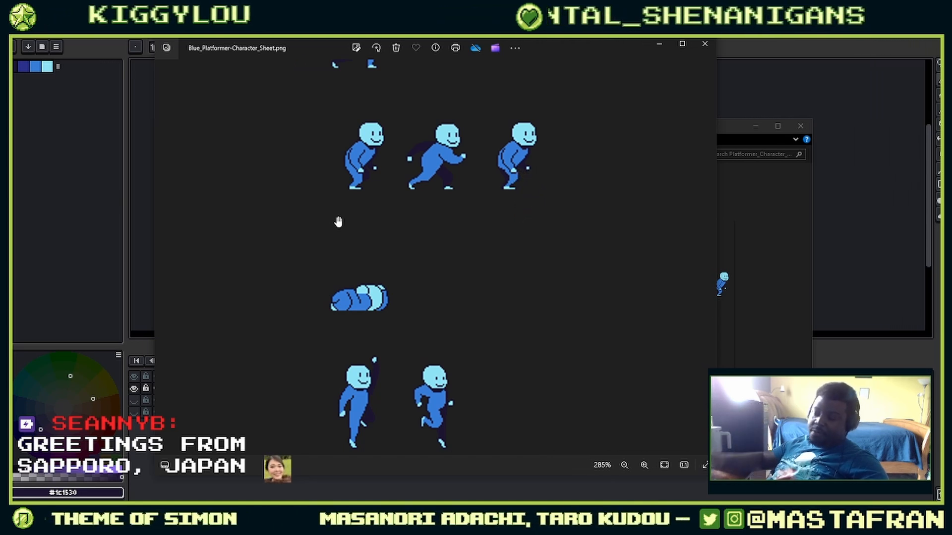
pyautogui.scroll(4, 444, 131)
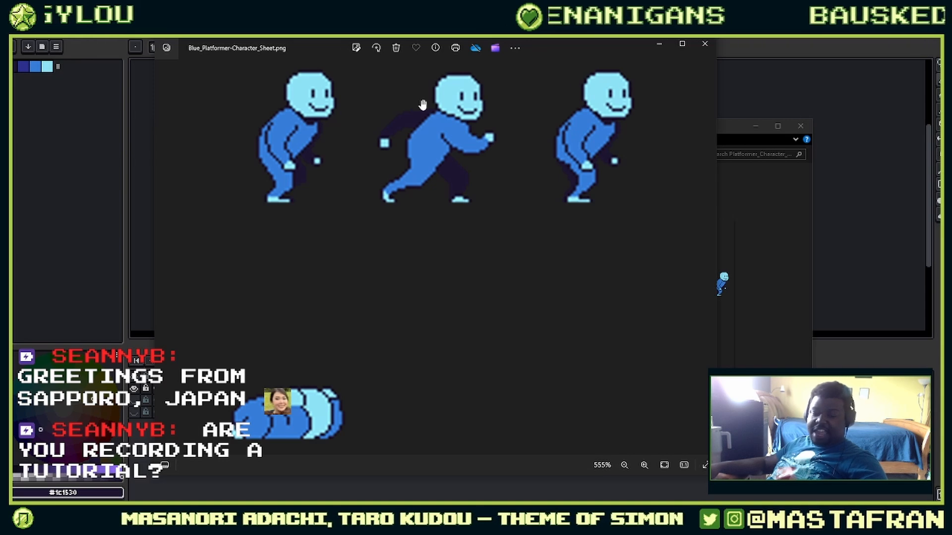
pyautogui.moveTo(547, 54); pyautogui.dragTo(951, 52)
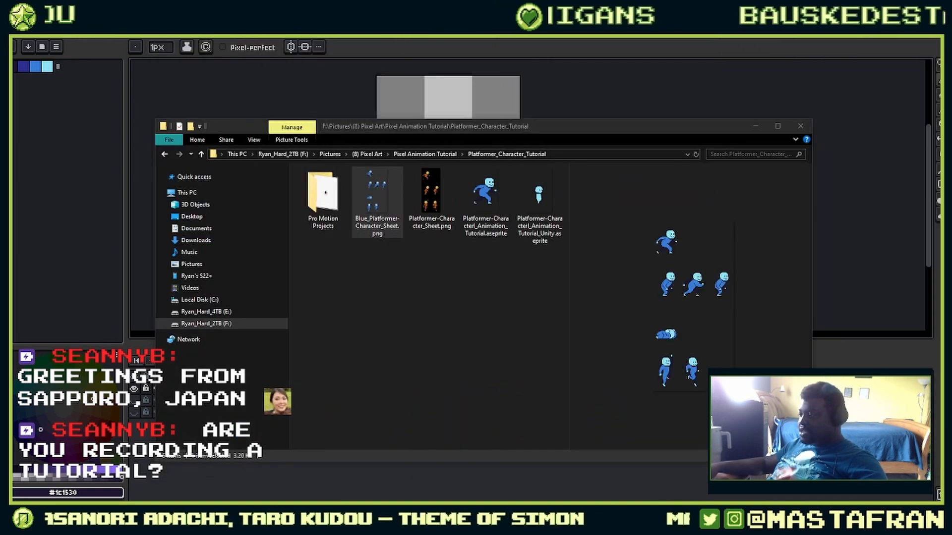
# Step: Clear the File Explorer window out of the way and switch to the Unity project's SampleScene
pyautogui.moveTo(639, 132); pyautogui.dragTo(951, 148)
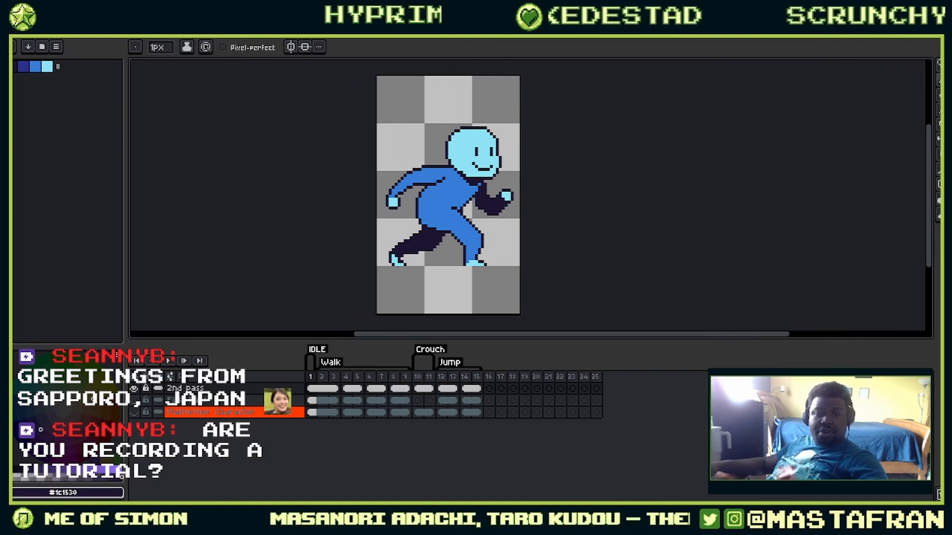
pyautogui.hotkey('alt', 'Tab')
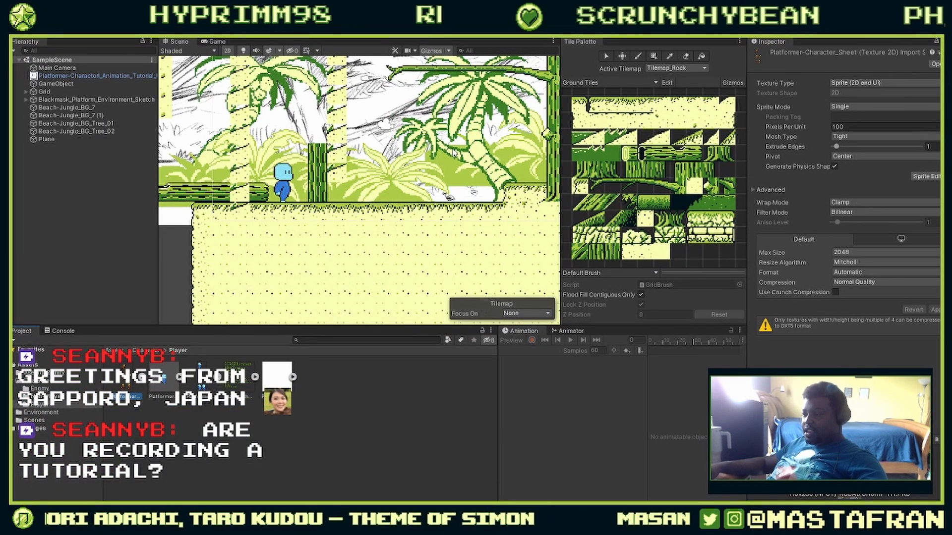
pyautogui.moveTo(453, 145); pyautogui.dragTo(488, 200)
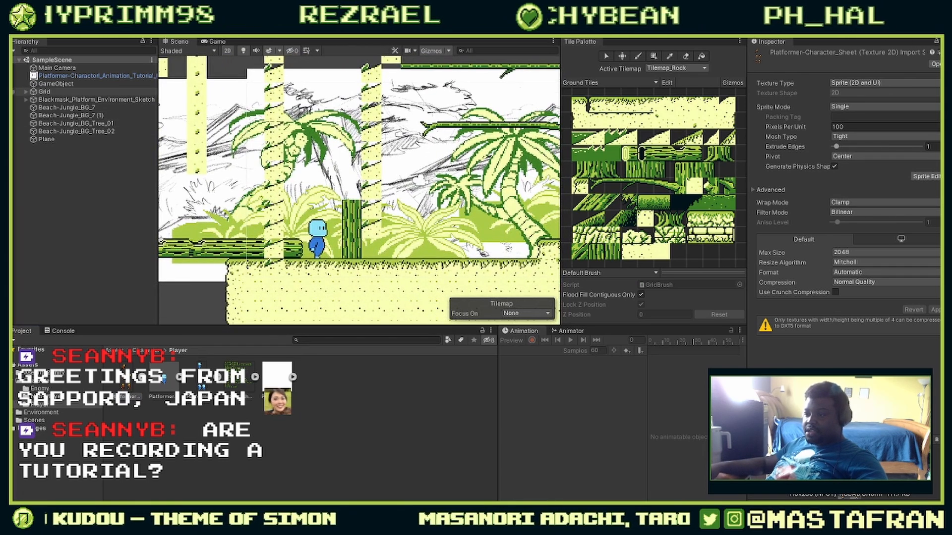
pyautogui.click(14, 91)
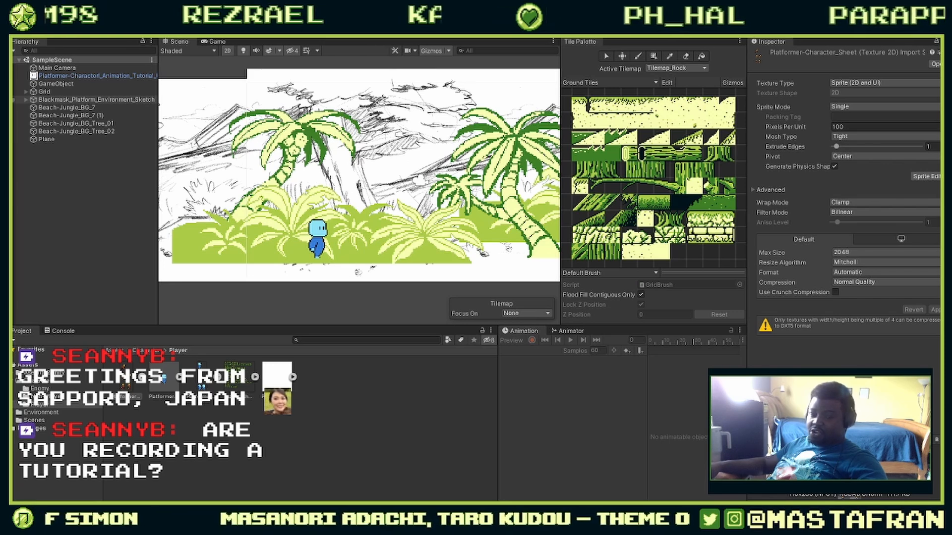
pyautogui.click(13, 100)
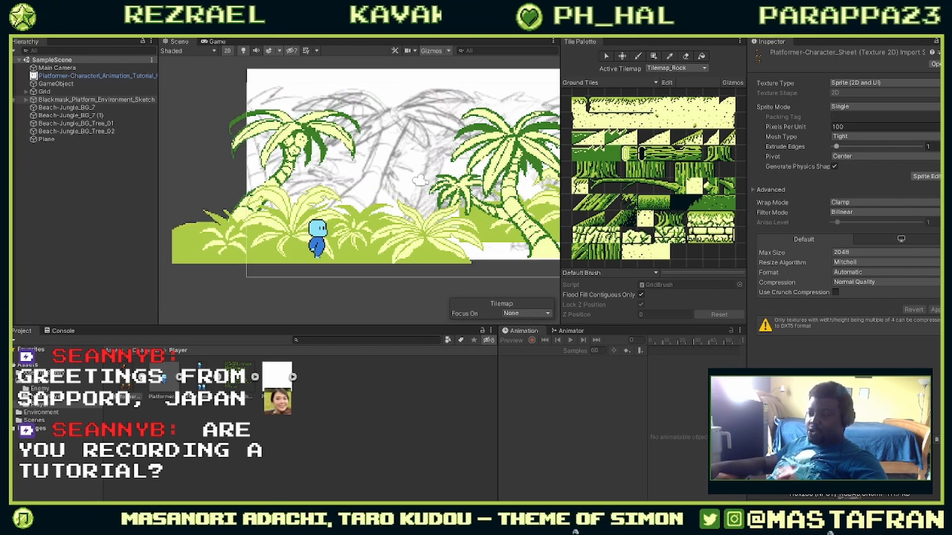
pyautogui.click(14, 131)
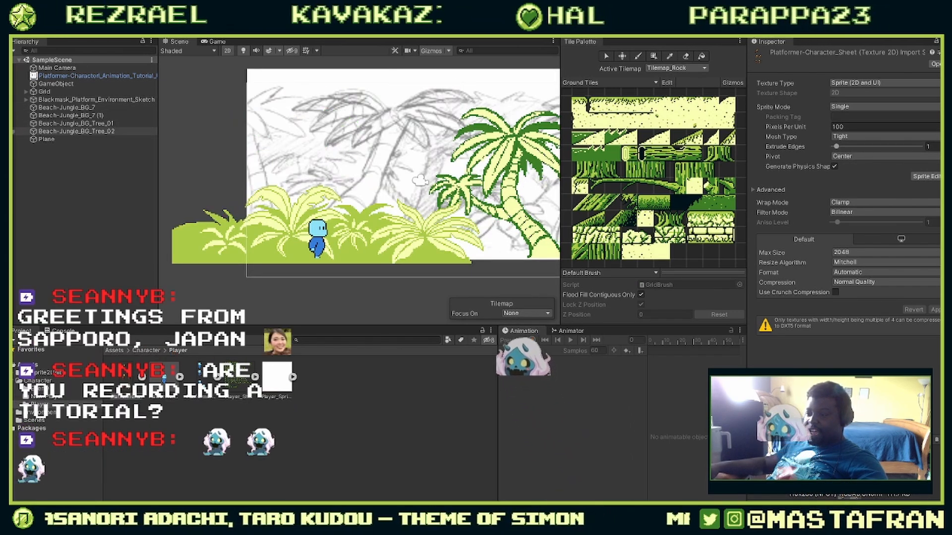
pyautogui.click(14, 115)
pyautogui.click(14, 124)
pyautogui.click(14, 139)
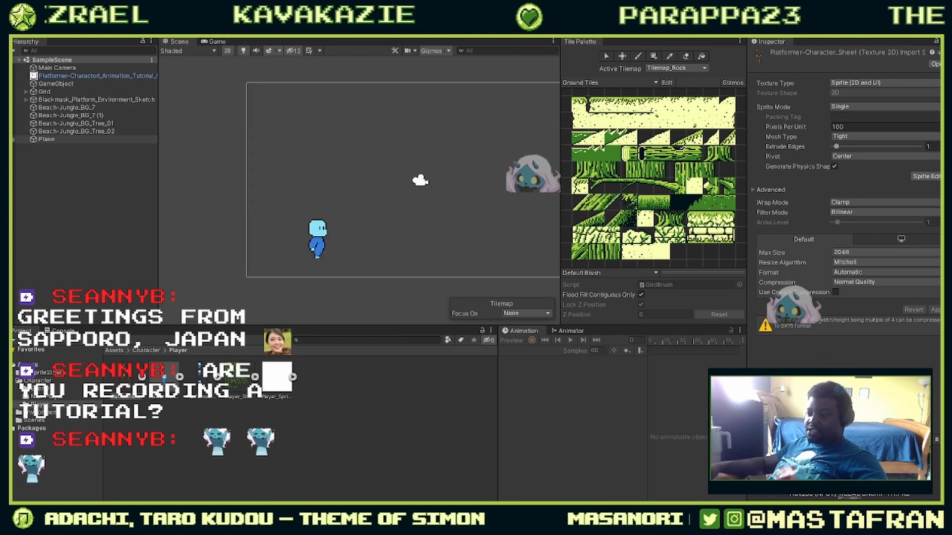
pyautogui.click(14, 83)
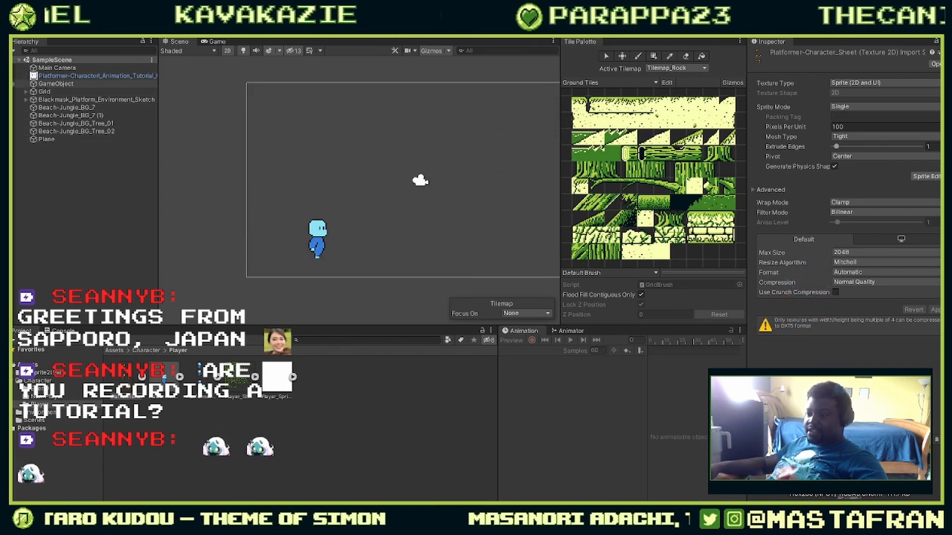
pyautogui.click(14, 75)
pyautogui.click(14, 68)
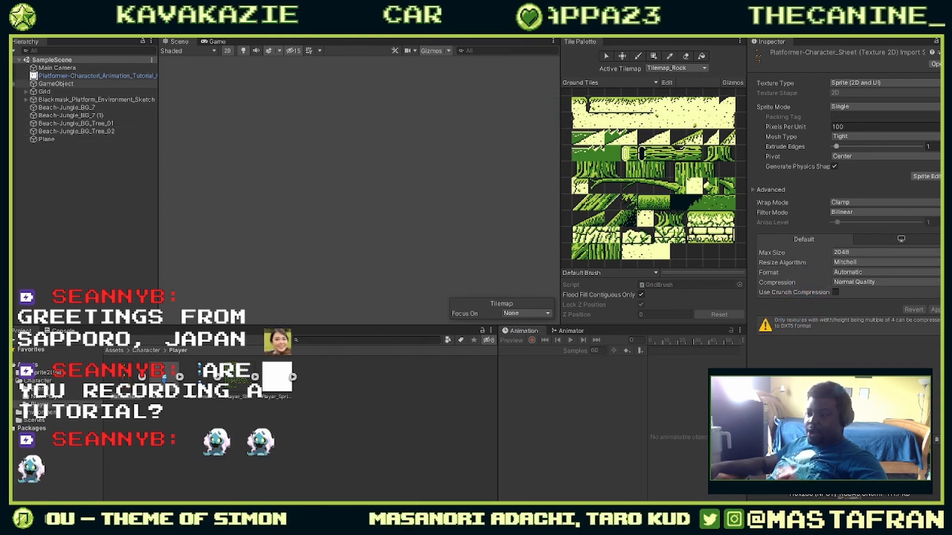
pyautogui.click(14, 68)
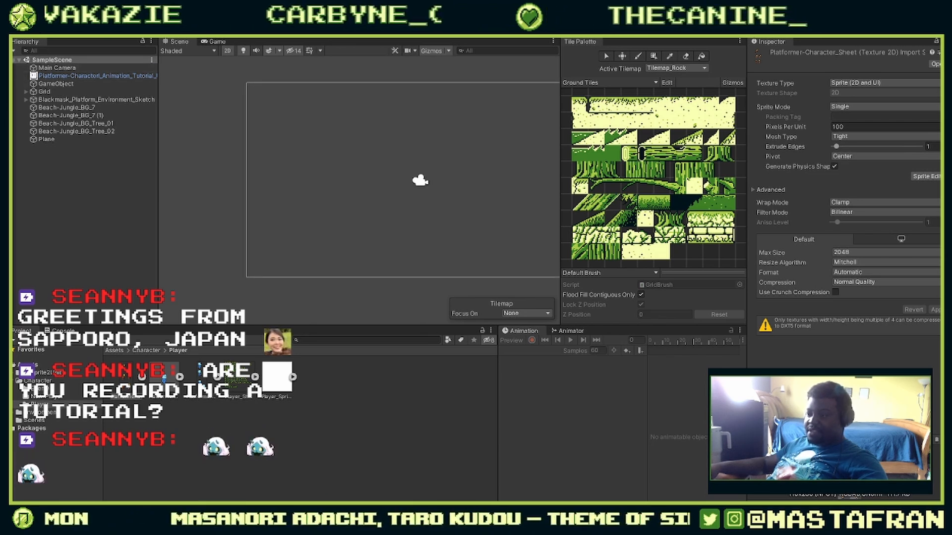
pyautogui.click(14, 60)
pyautogui.click(14, 59)
pyautogui.click(13, 60)
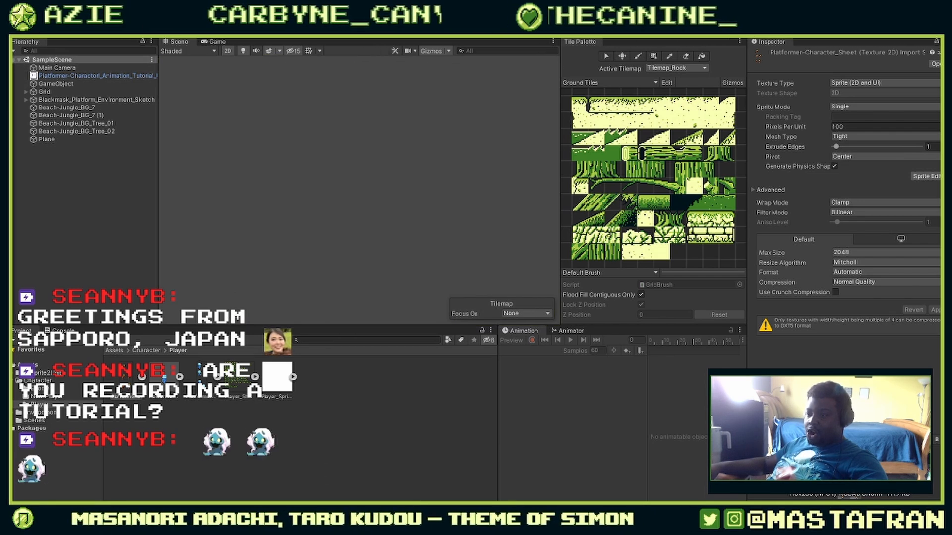
pyautogui.click(14, 59)
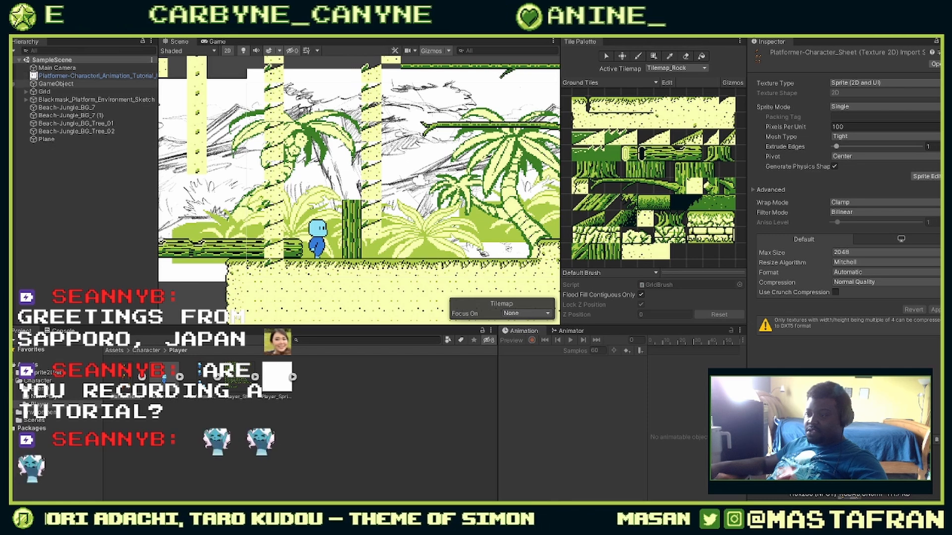
# Step: Hide every SampleScene object except the Main Camera in the scene view, including the Grid, sketch, backgrounds, trees and Plane
pyautogui.click(14, 91)
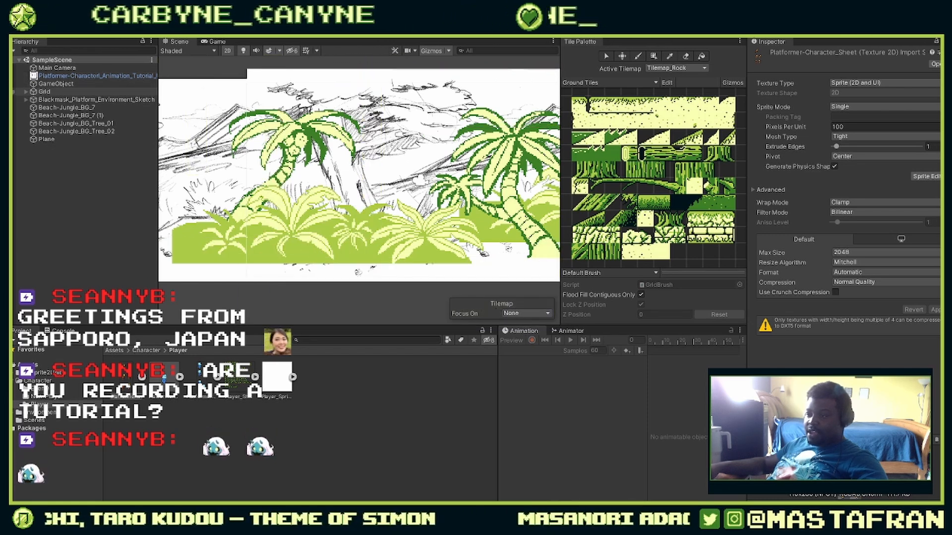
pyautogui.click(14, 91)
pyautogui.click(14, 99)
pyautogui.click(14, 91)
pyautogui.click(14, 115)
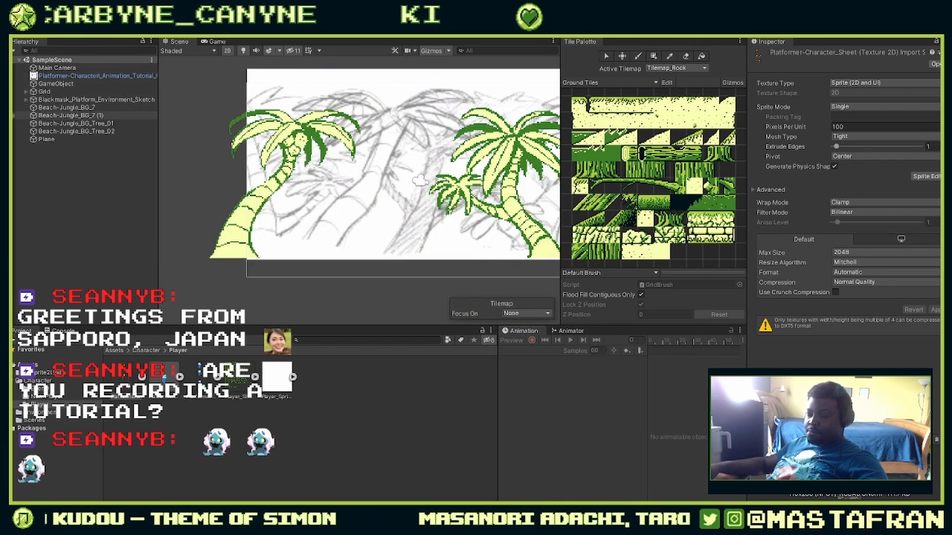
pyautogui.click(14, 123)
pyautogui.click(14, 131)
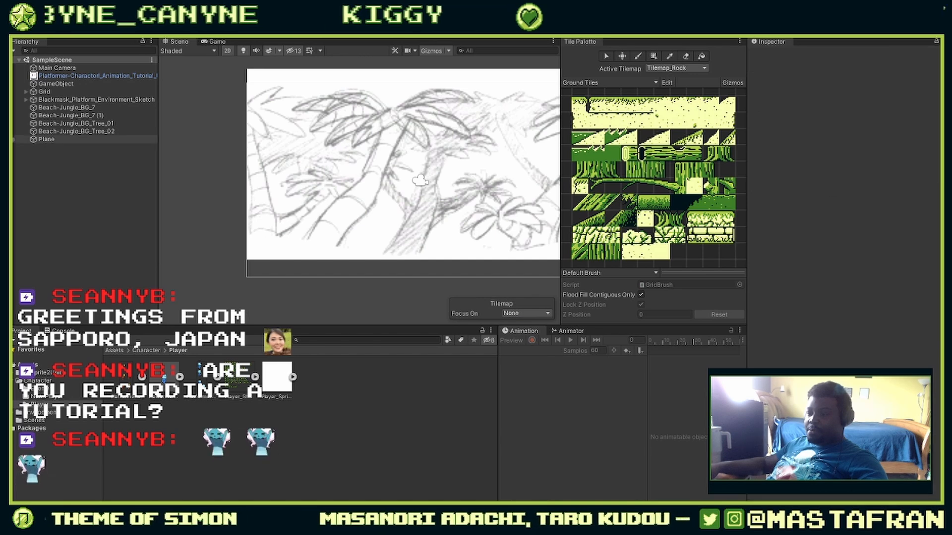
pyautogui.click(14, 138)
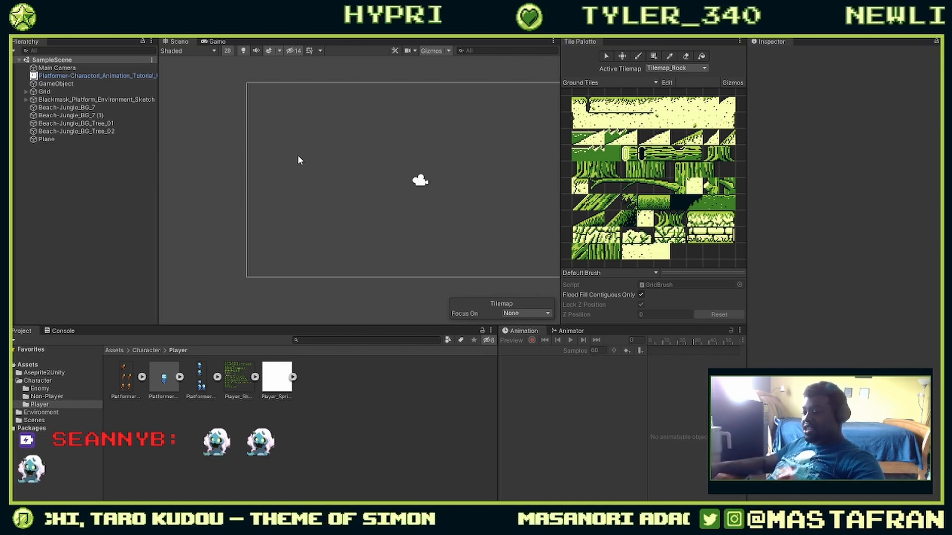
pyautogui.moveTo(297, 155); pyautogui.dragTo(245, 152)
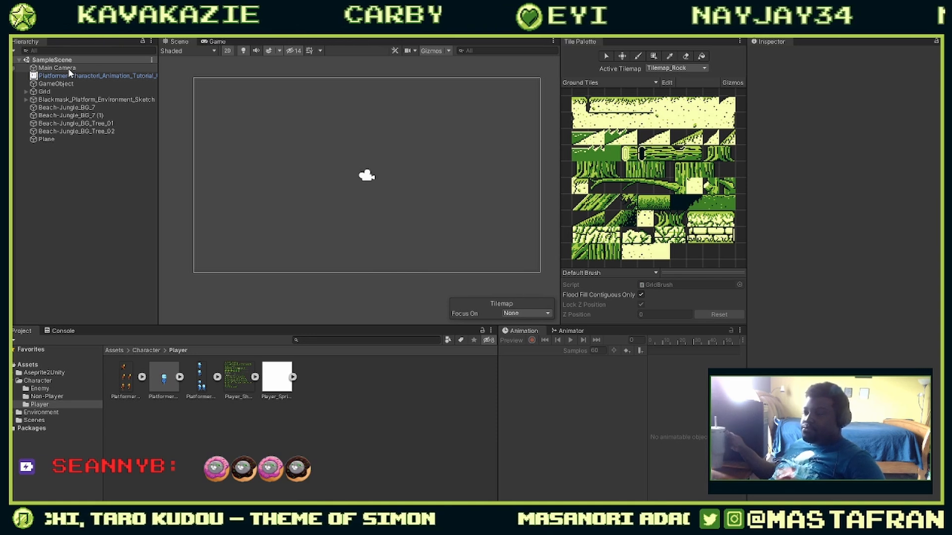
# Step: Show the Grid and the Blackmask_Platform_Environment_Sketch briefly in the scene view and hide each of them again
pyautogui.click(13, 92)
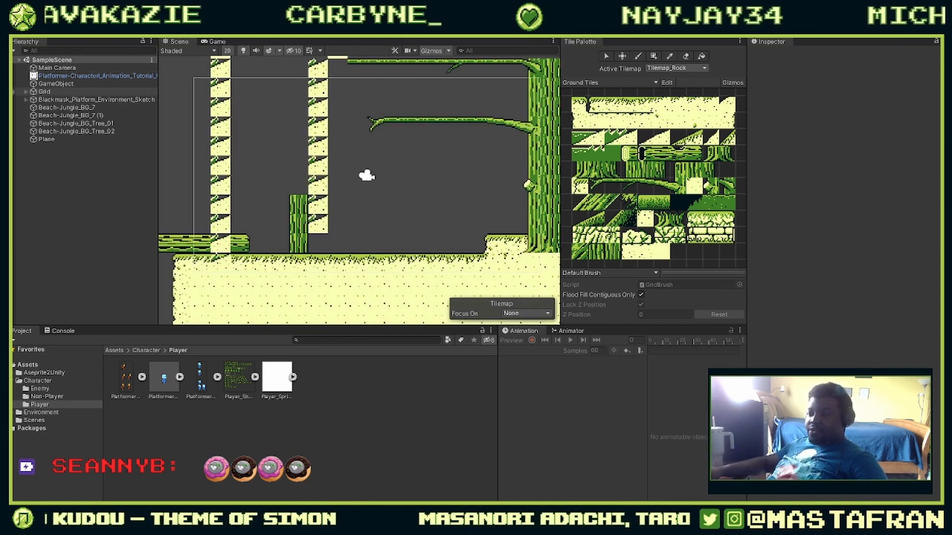
pyautogui.click(13, 91)
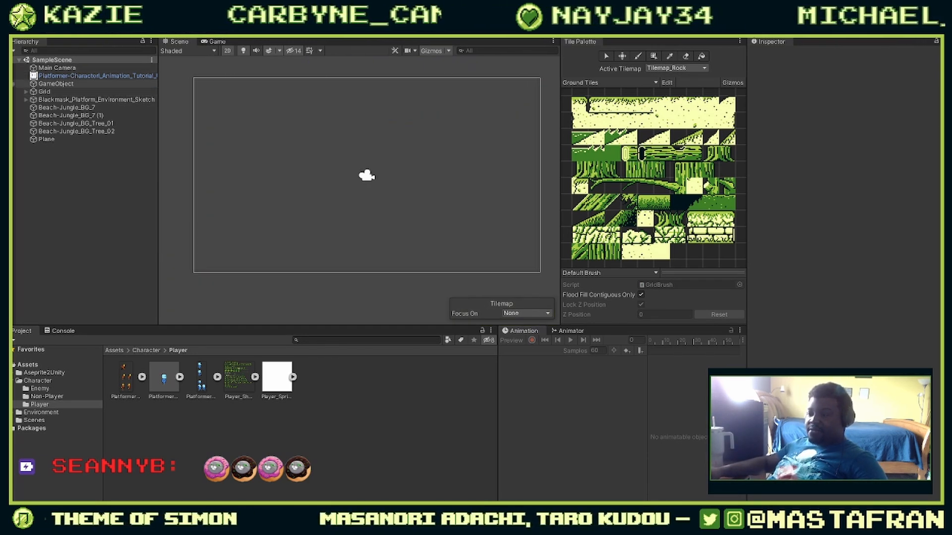
pyautogui.click(13, 100)
pyautogui.click(13, 100)
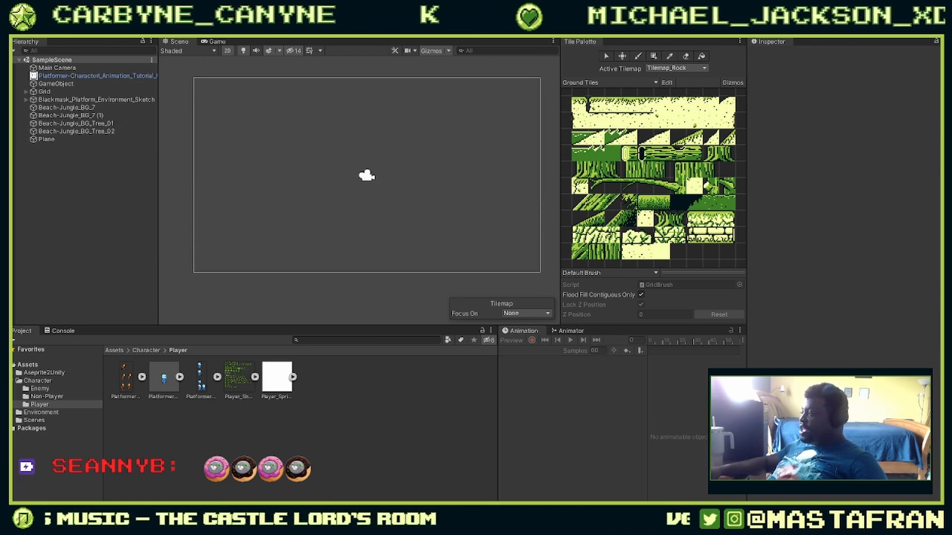
# Step: Import Blue_Platformer-Character_Sheet.png from File Explorer into Unity's Assets > Character > Player folder and clear the File Explorer window away
pyautogui.moveTo(951, 158); pyautogui.dragTo(625, 65)
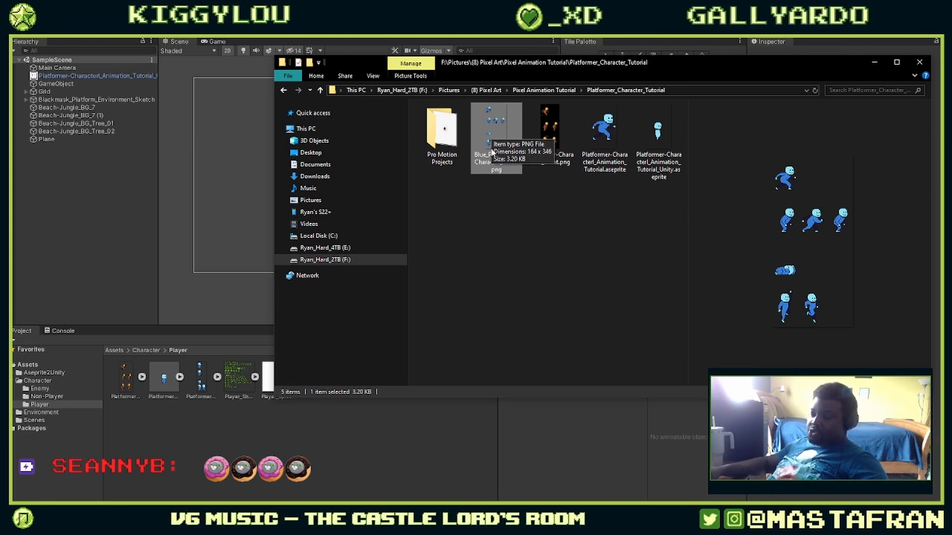
pyautogui.click(283, 447)
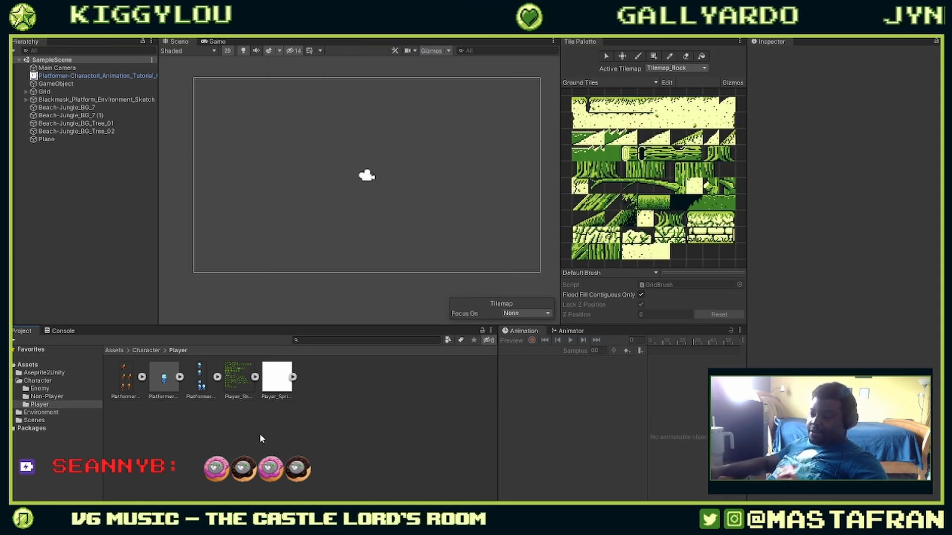
pyautogui.hotkey('alt', 'Tab')
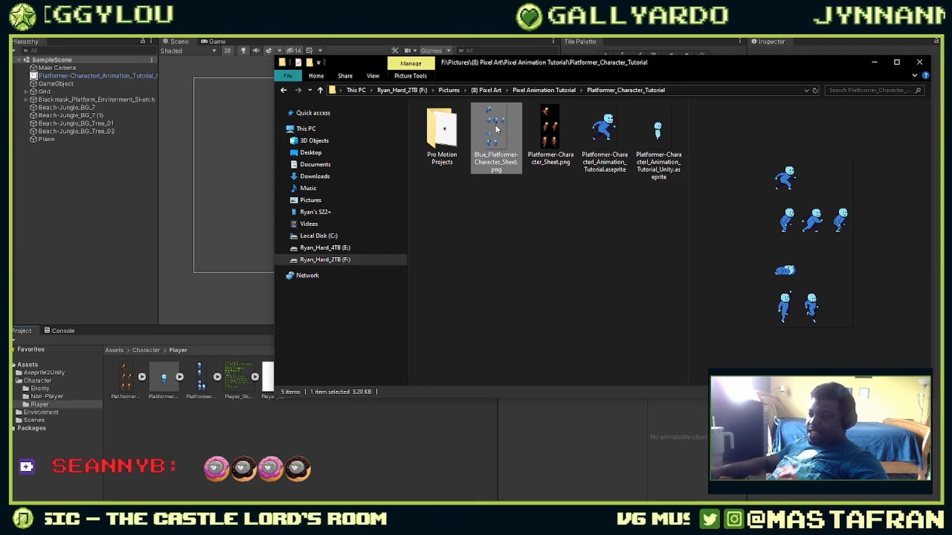
pyautogui.moveTo(496, 130); pyautogui.dragTo(388, 491)
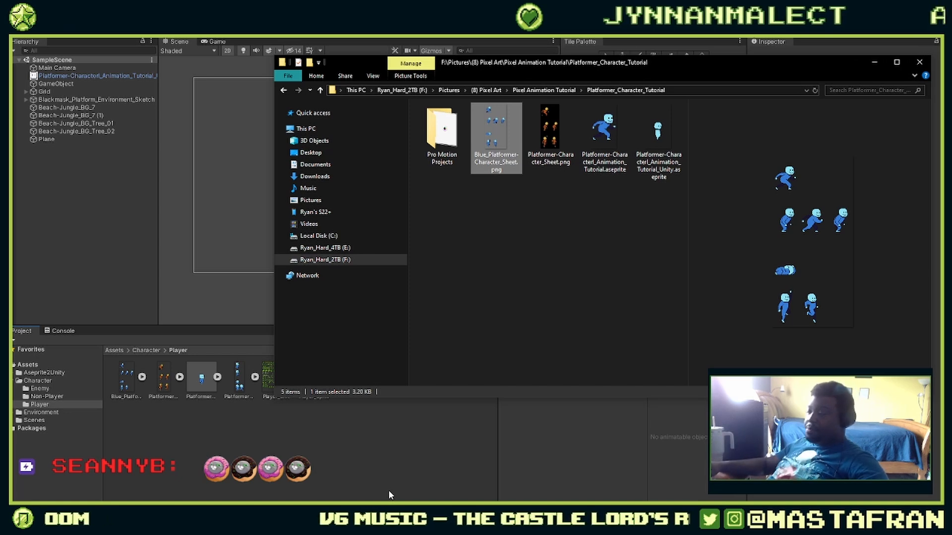
pyautogui.moveTo(524, 67); pyautogui.dragTo(951, 45)
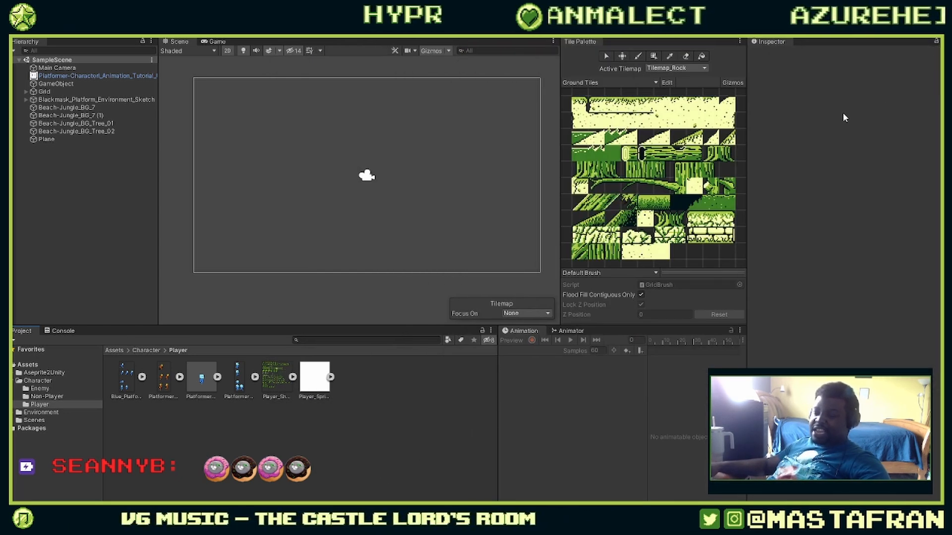
# Step: Review the imported blue character sheet's import settings and expand the asset to see the sprite it contains
pyautogui.click(123, 387)
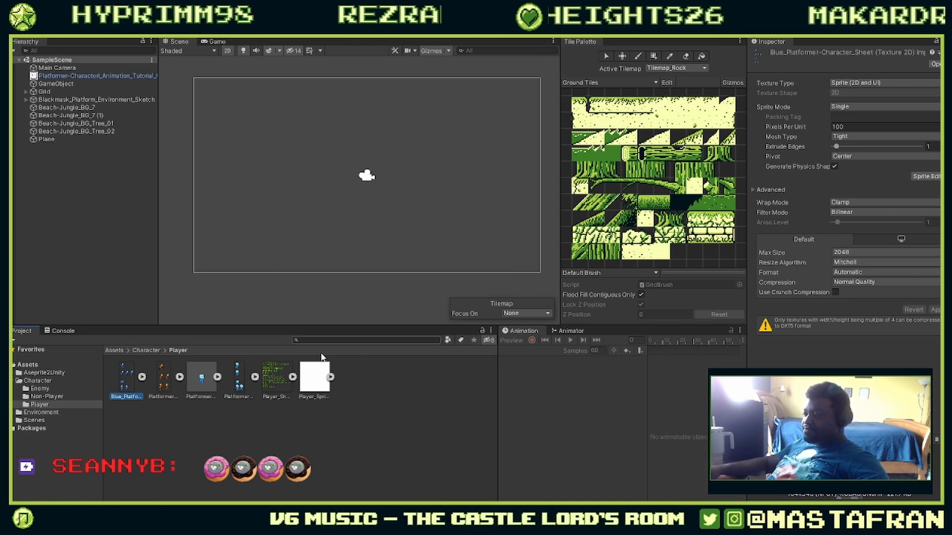
pyautogui.click(142, 377)
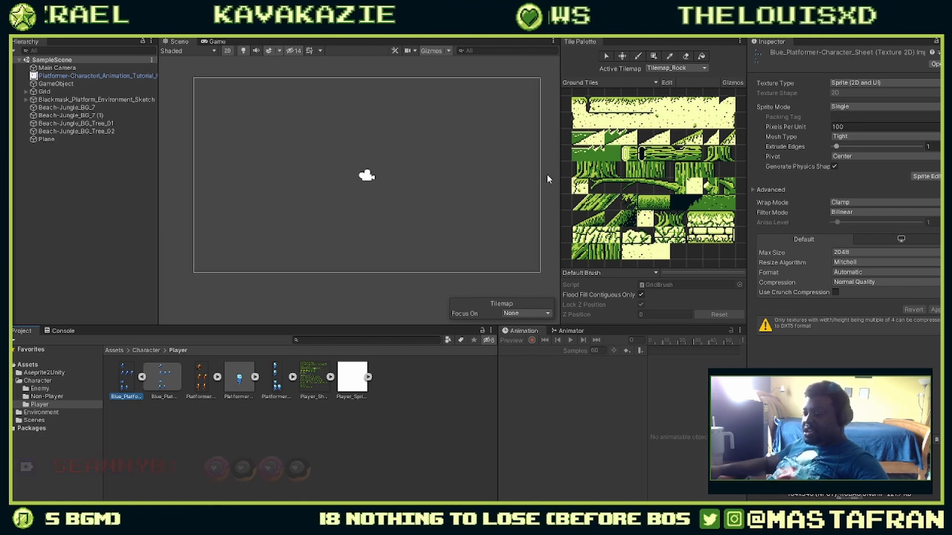
pyautogui.click(110, 224)
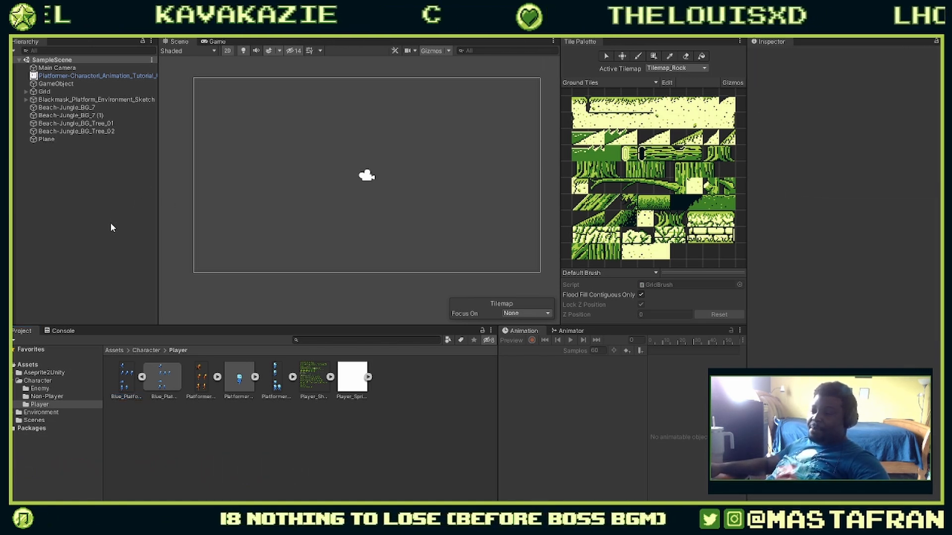
# Step: Create an empty object in SampleScene and name it Platformman
pyautogui.rightClick(34, 159)
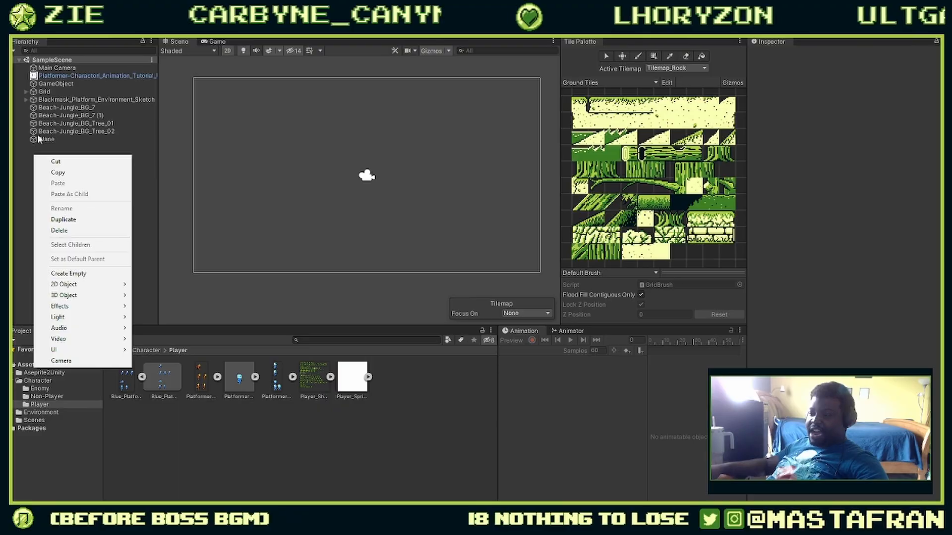
pyautogui.moveTo(106, 287)
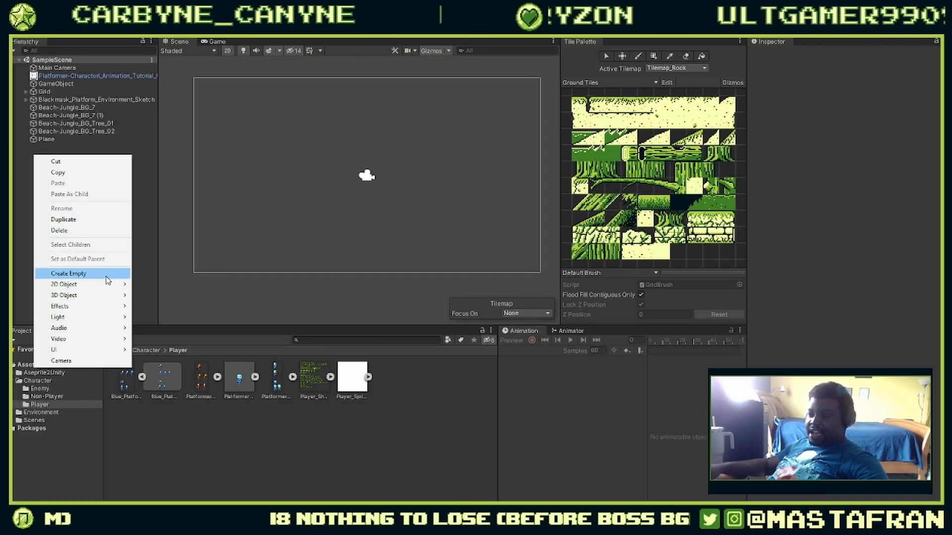
pyautogui.click(70, 273)
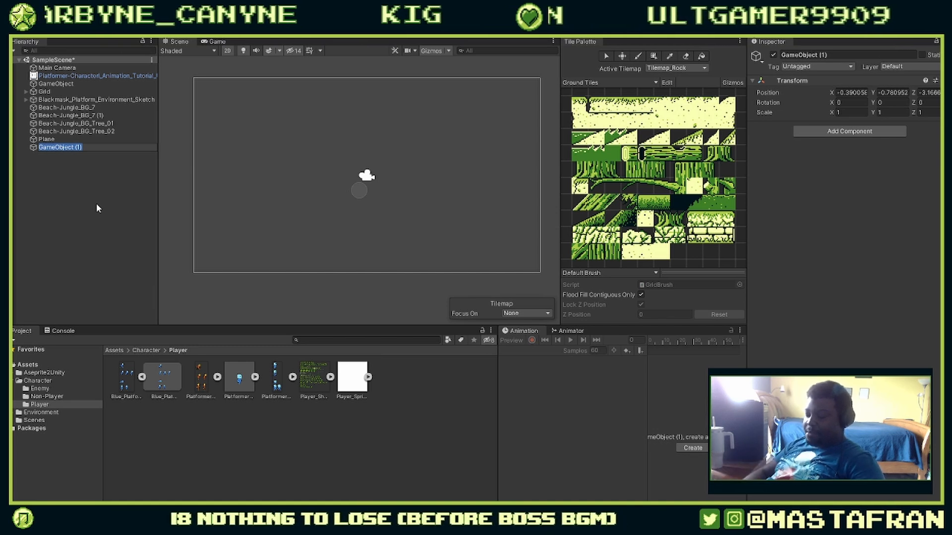
pyautogui.write('Platform')
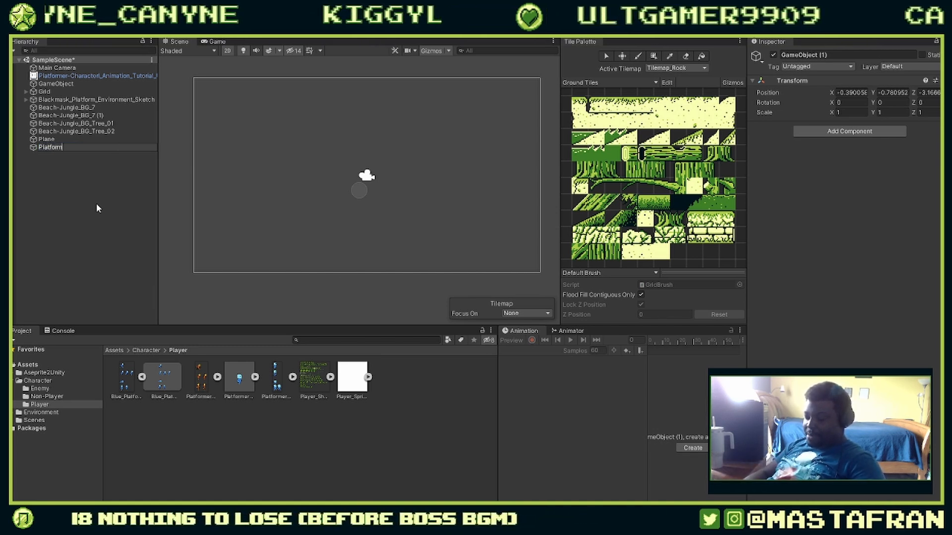
pyautogui.write('man')
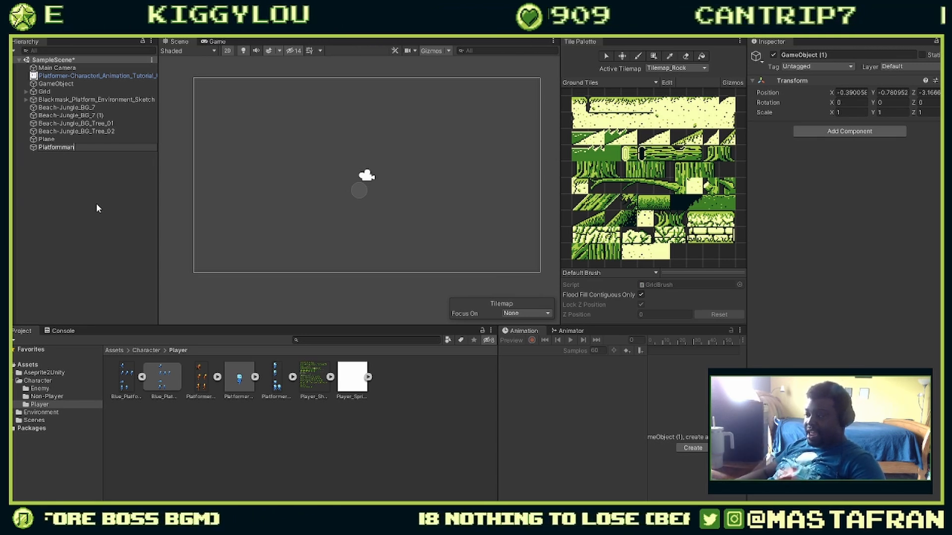
pyautogui.press('Return')
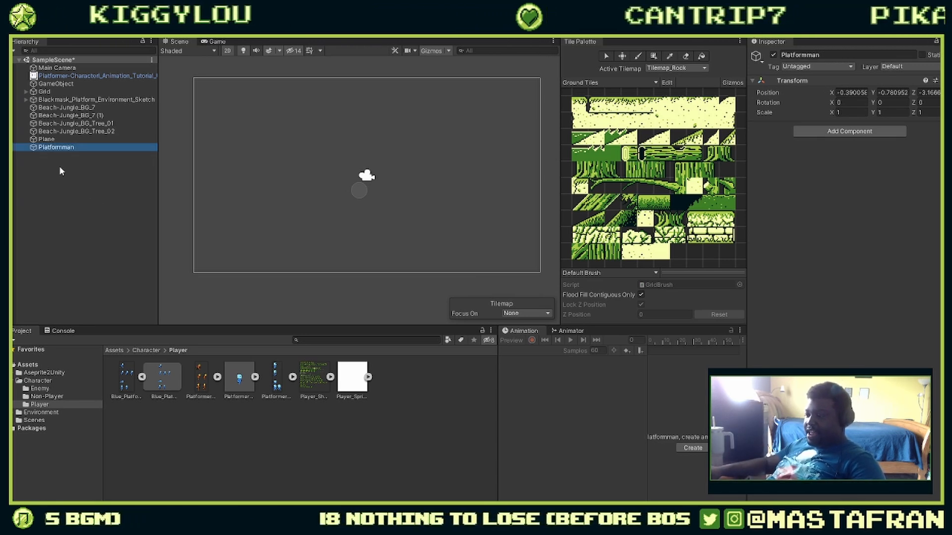
# Step: Add a Sprite Renderer component to the Platformman object
pyautogui.rightClick(53, 149)
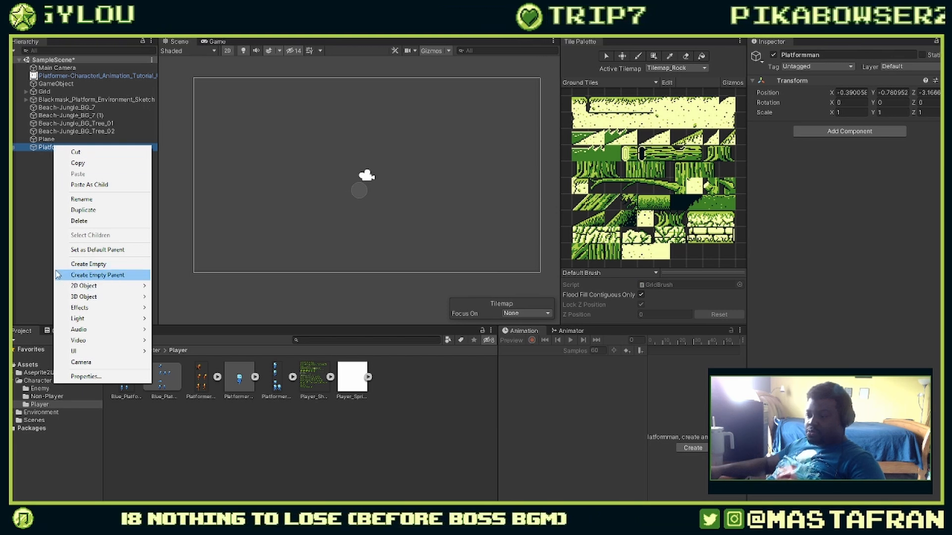
pyautogui.click(41, 269)
pyautogui.click(79, 147)
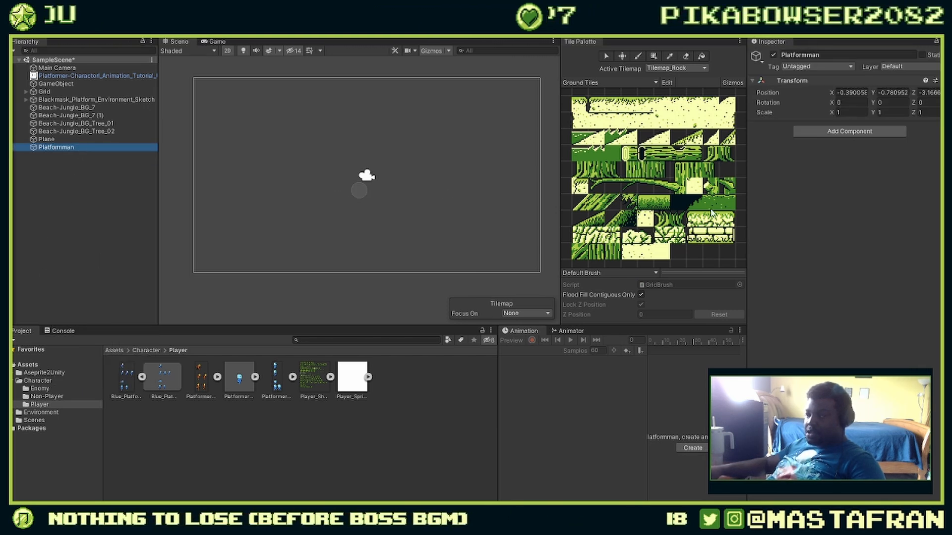
pyautogui.click(854, 132)
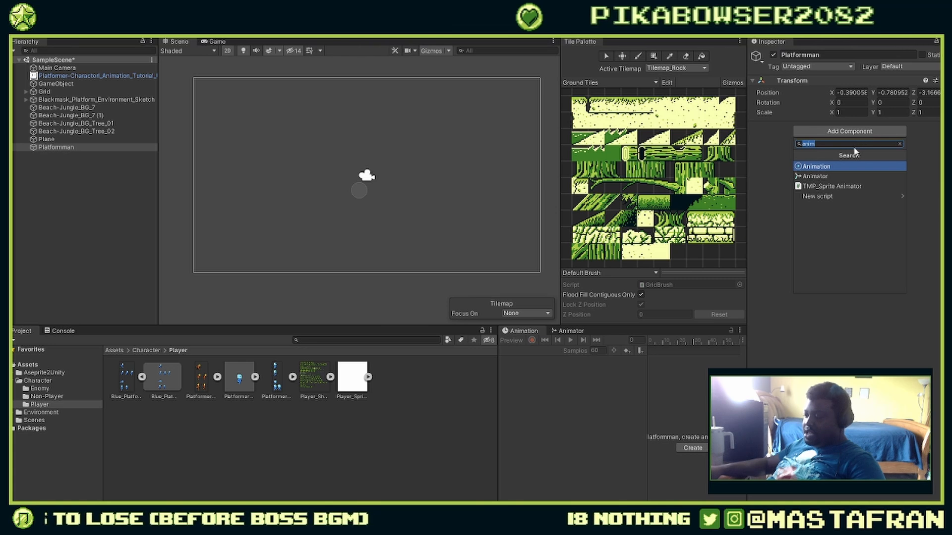
pyautogui.write('sprite')
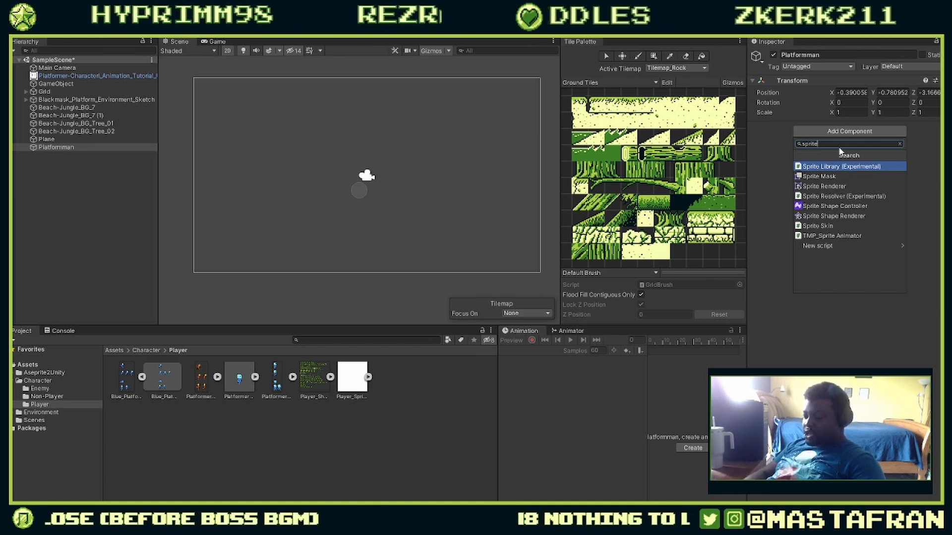
pyautogui.write('repr')
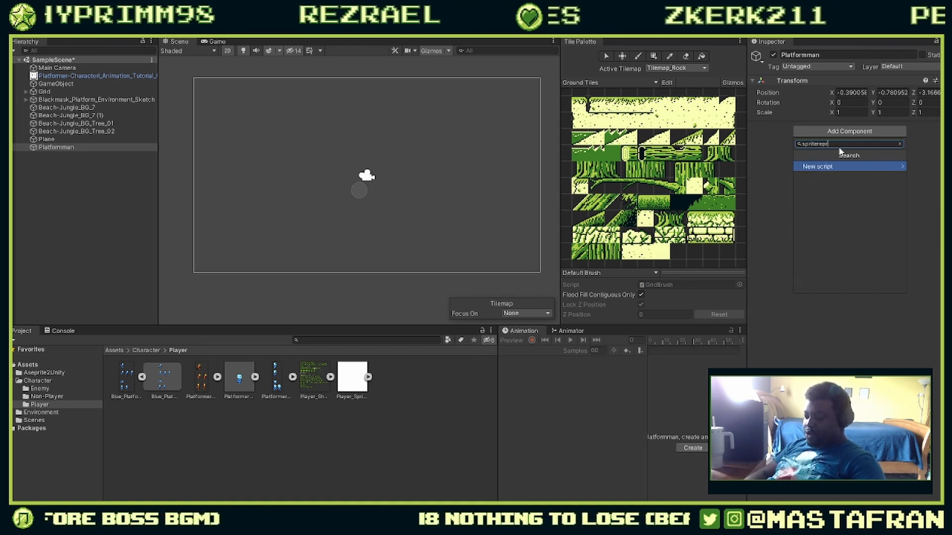
pyautogui.press('BackSpace')
pyautogui.press('BackSpace')
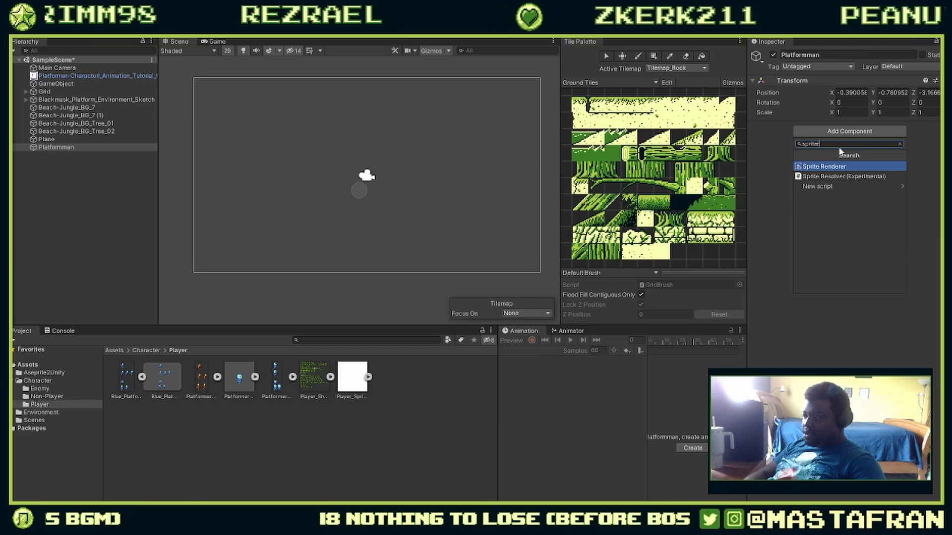
pyautogui.click(843, 167)
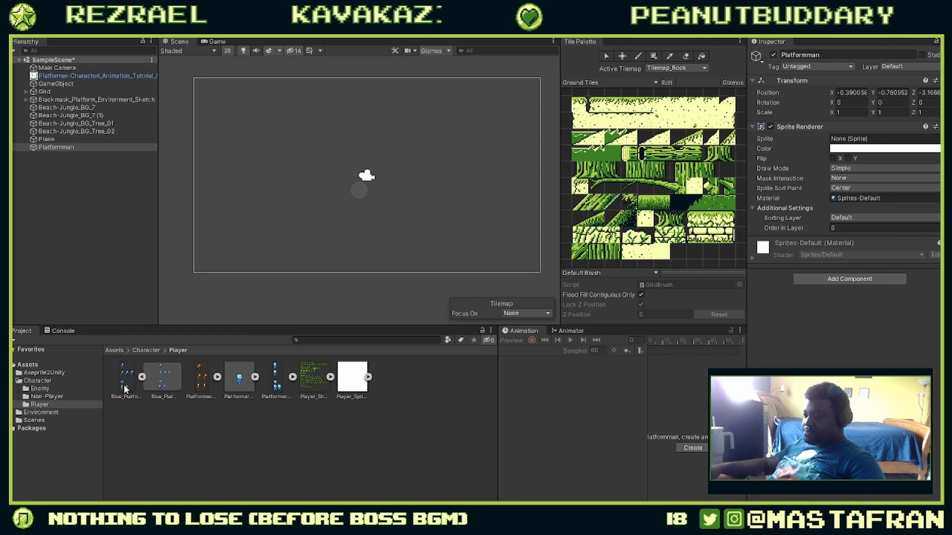
# Step: Try to assign the blue platformer character sheet as the sprite of Platformman's Sprite Renderer
pyautogui.moveTo(124, 385); pyautogui.dragTo(291, 405)
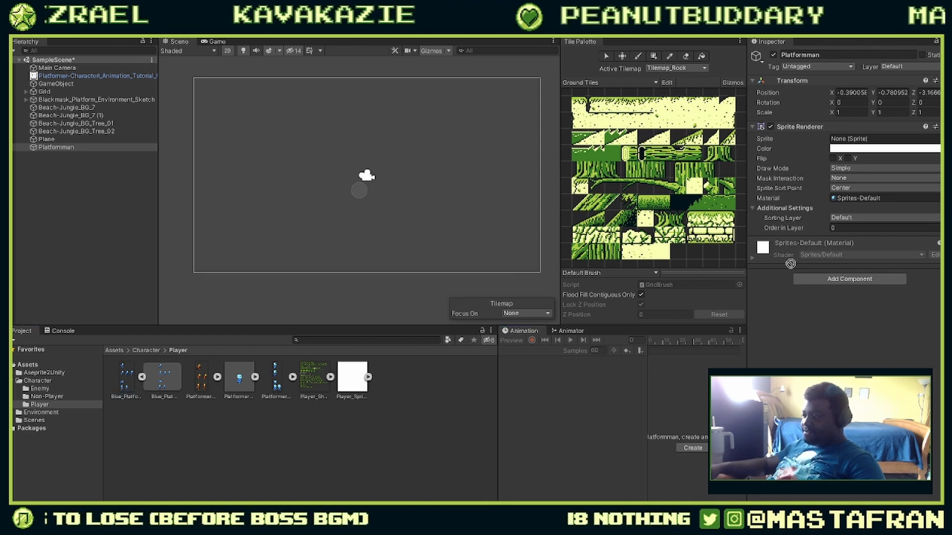
pyautogui.moveTo(790, 264); pyautogui.dragTo(853, 147)
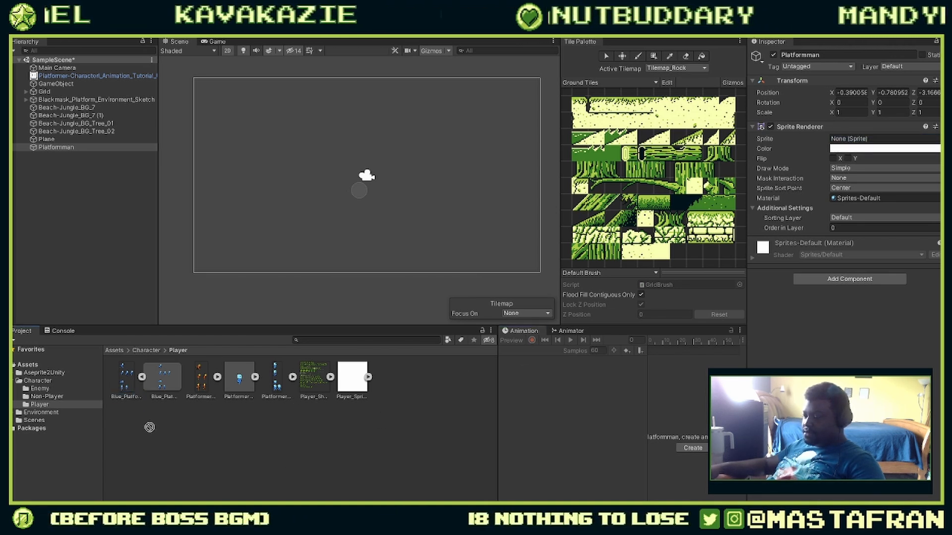
pyautogui.moveTo(130, 387); pyautogui.dragTo(160, 386)
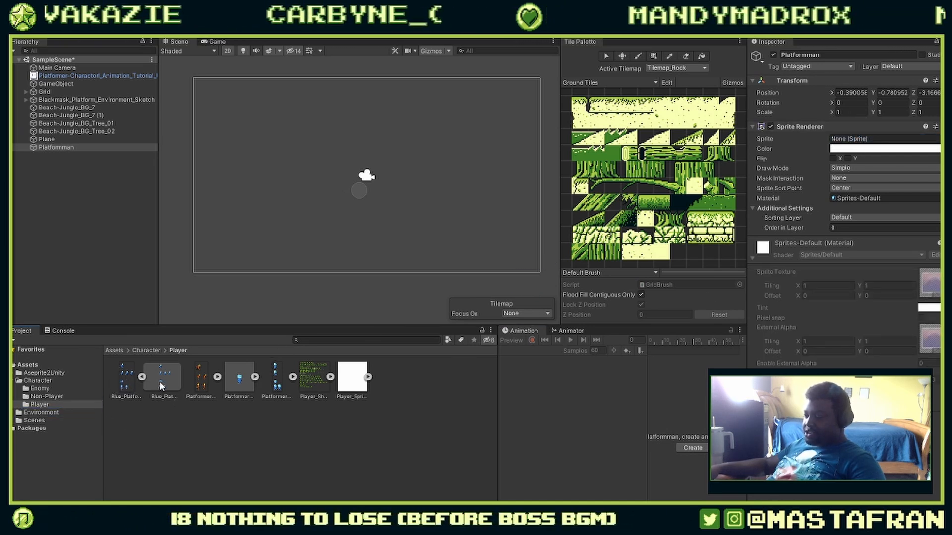
# Step: Examine the blue character sheet's import settings and the sprite inside it, and leave the asset collapsed
pyautogui.click(160, 386)
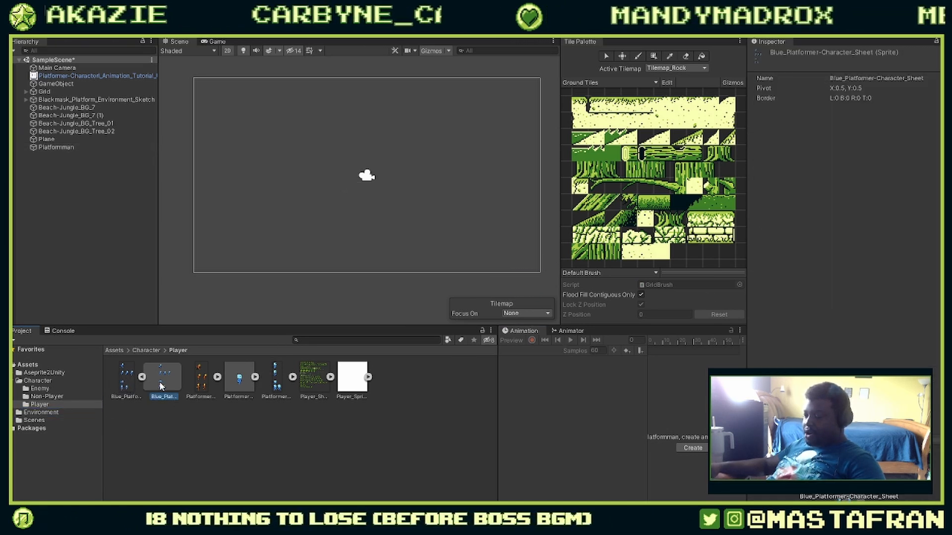
pyautogui.click(127, 382)
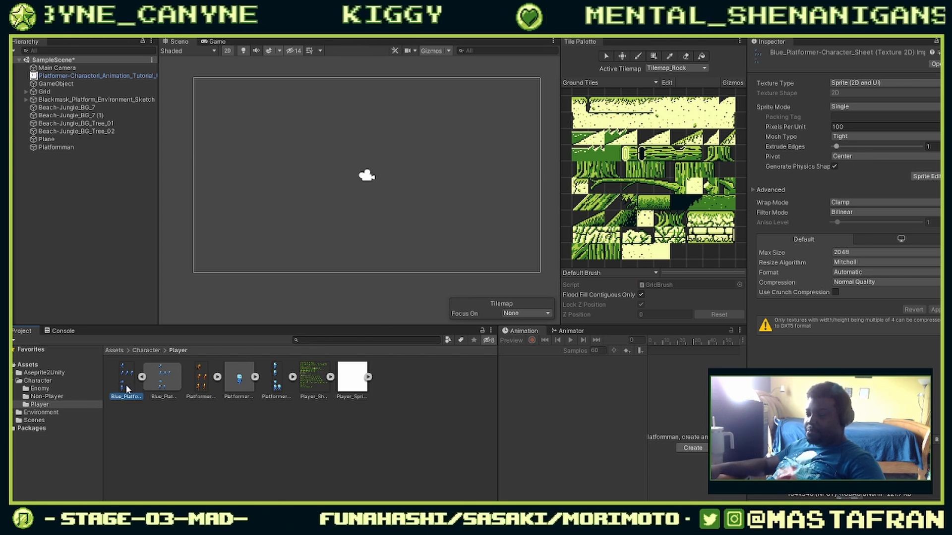
pyautogui.click(137, 418)
pyautogui.click(142, 377)
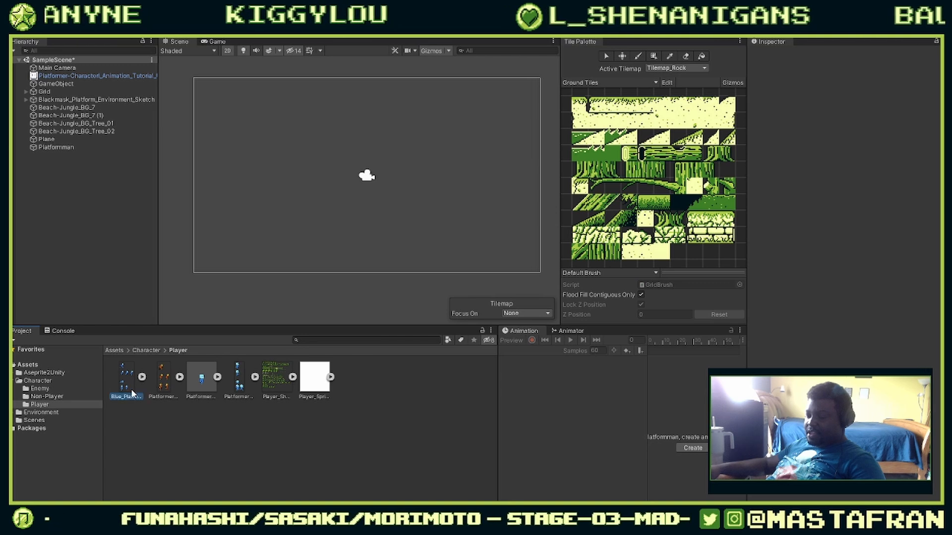
pyautogui.click(131, 389)
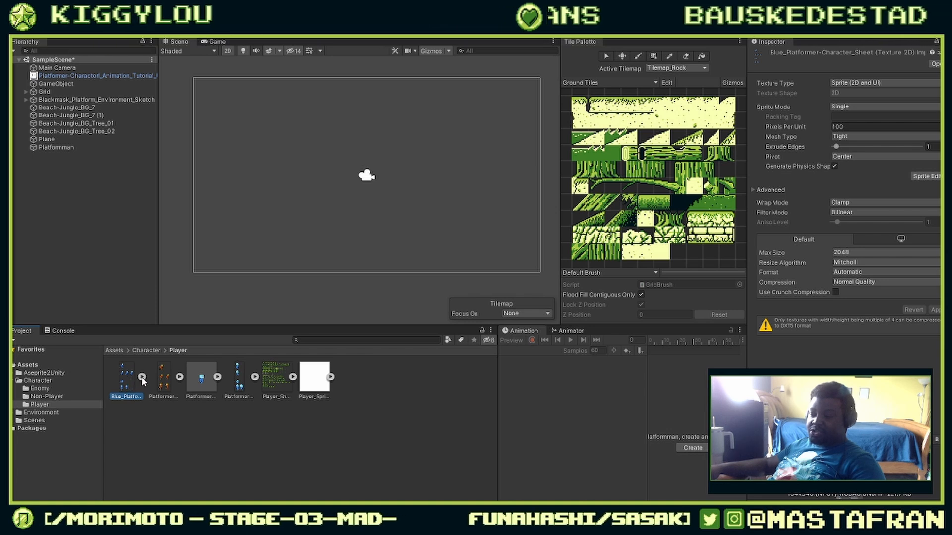
pyautogui.click(142, 377)
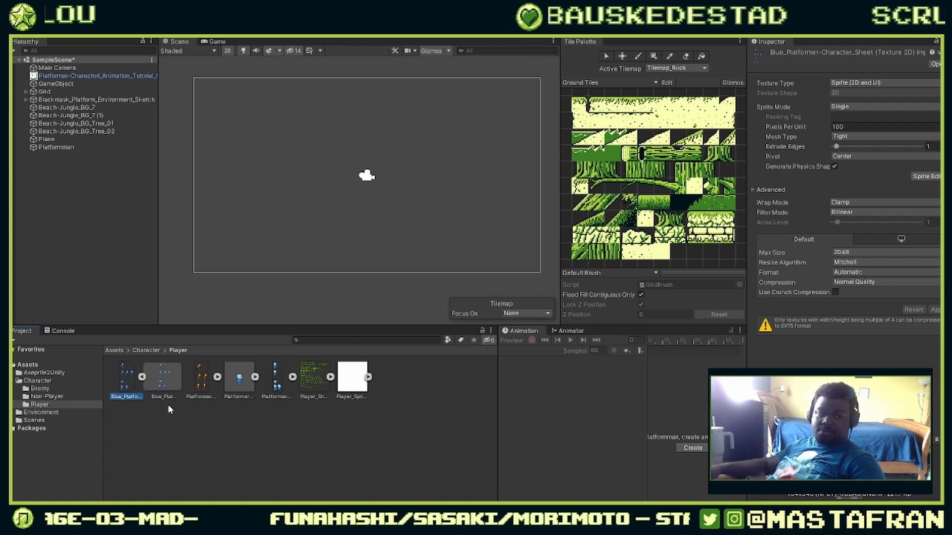
pyautogui.click(142, 377)
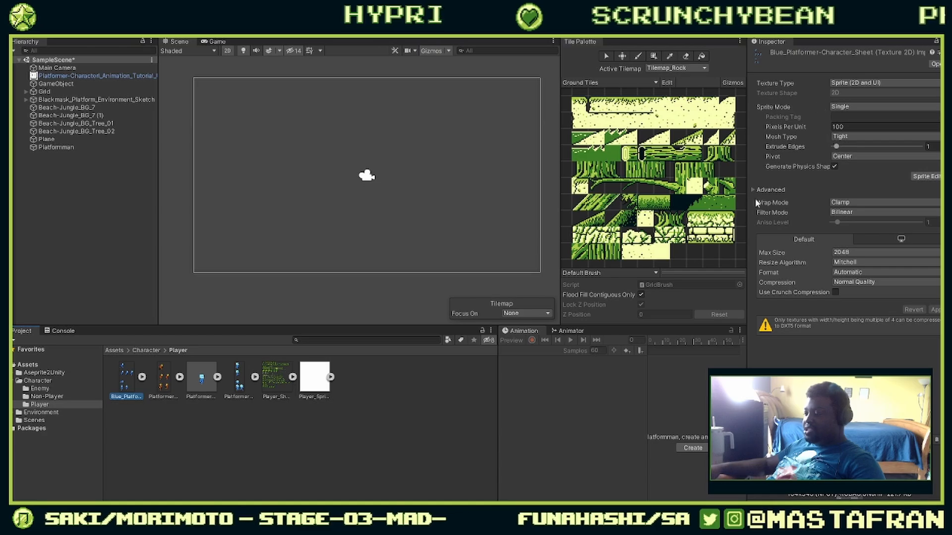
pyautogui.click(416, 441)
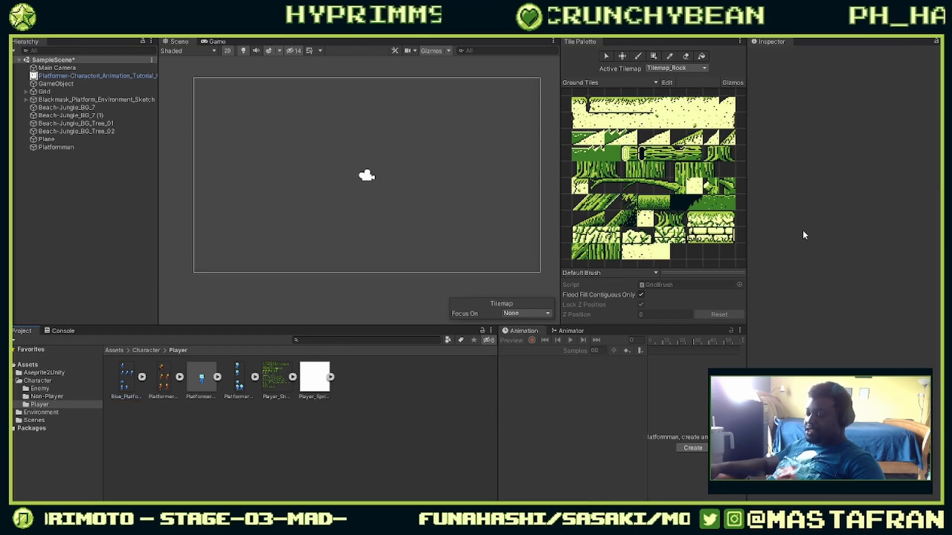
# Step: Set the blue character sheet's Sprite Mode to Multiple and its Pixels Per Unit to 16
pyautogui.click(134, 384)
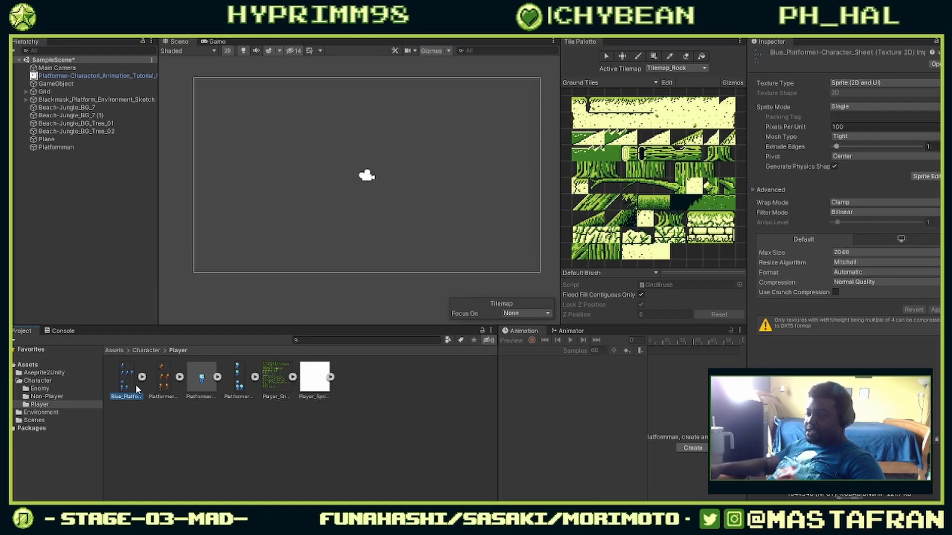
pyautogui.click(924, 106)
pyautogui.click(873, 129)
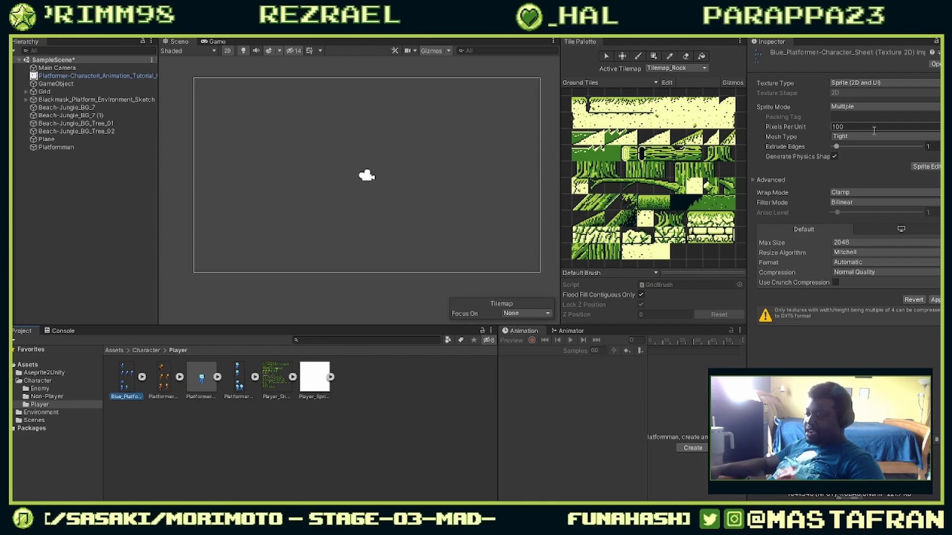
pyautogui.click(833, 127)
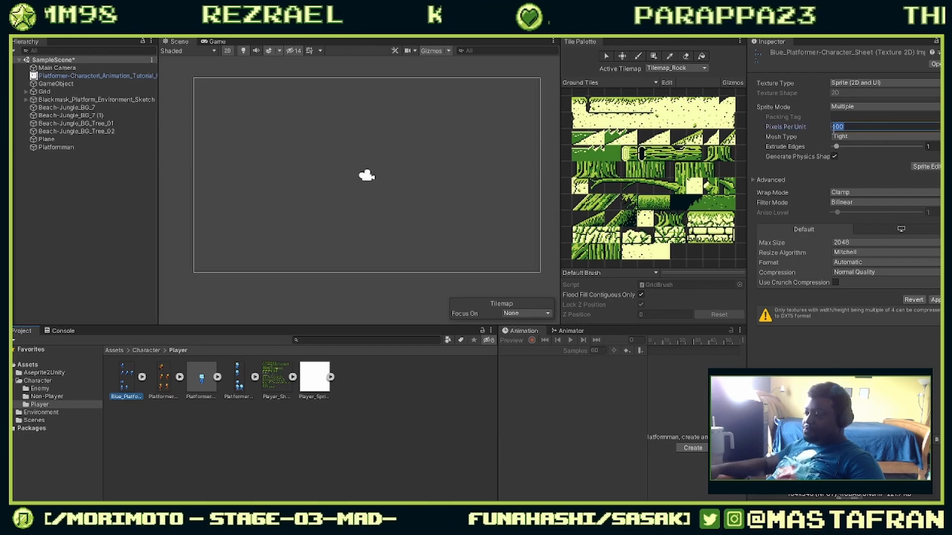
pyautogui.write('16')
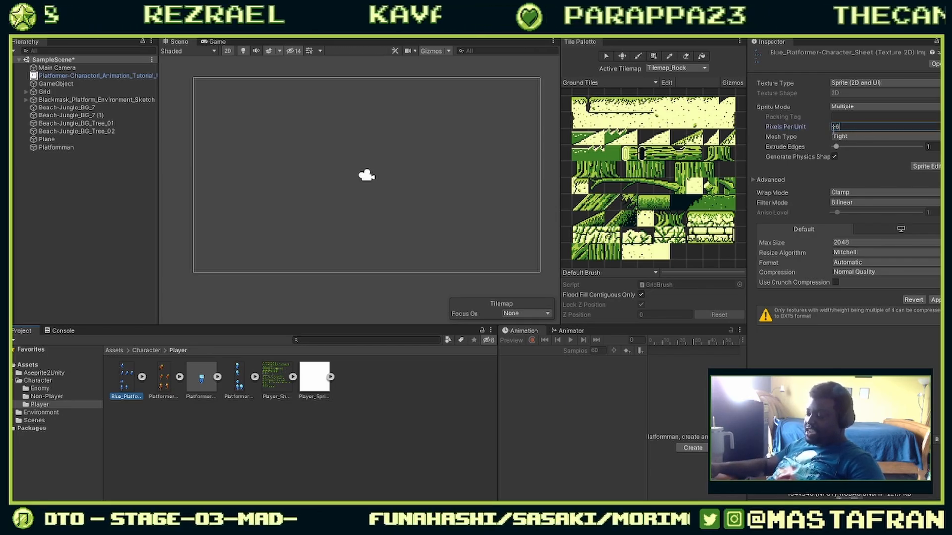
pyautogui.click(813, 147)
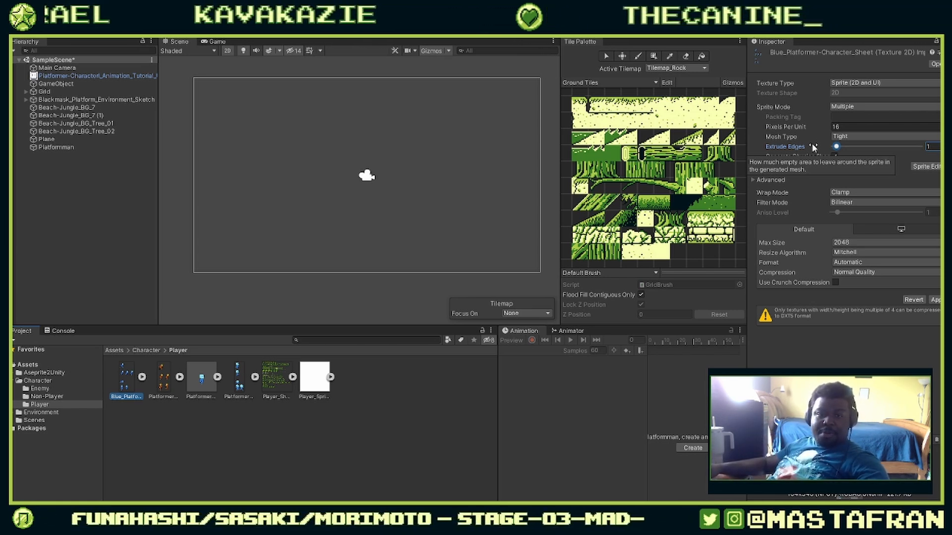
# Step: Switch to Aseprite to examine the character's size and pixels on the canvas, and return to Unity
pyautogui.hotkey('alt', 'Tab')
pyautogui.scroll(3, 438, 223)
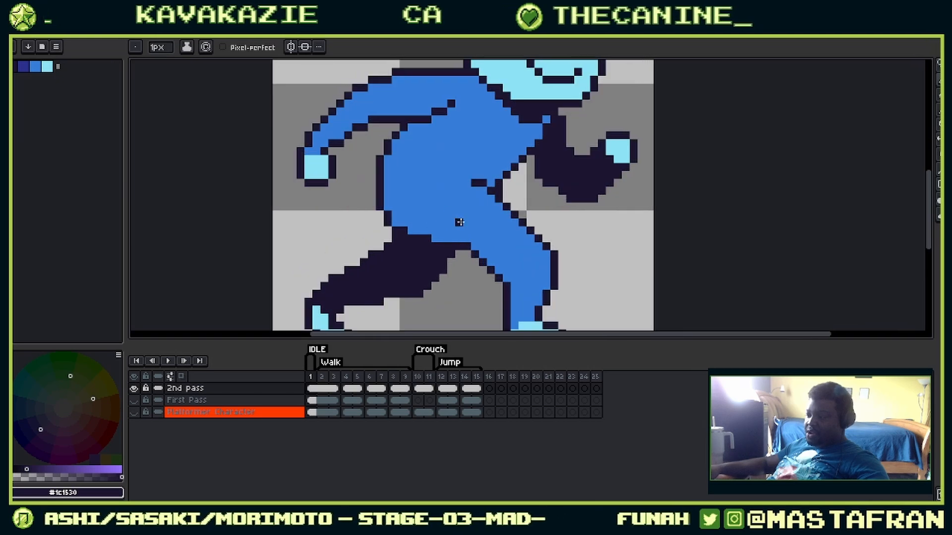
pyautogui.scroll(-1, 457, 221)
pyautogui.press('v')
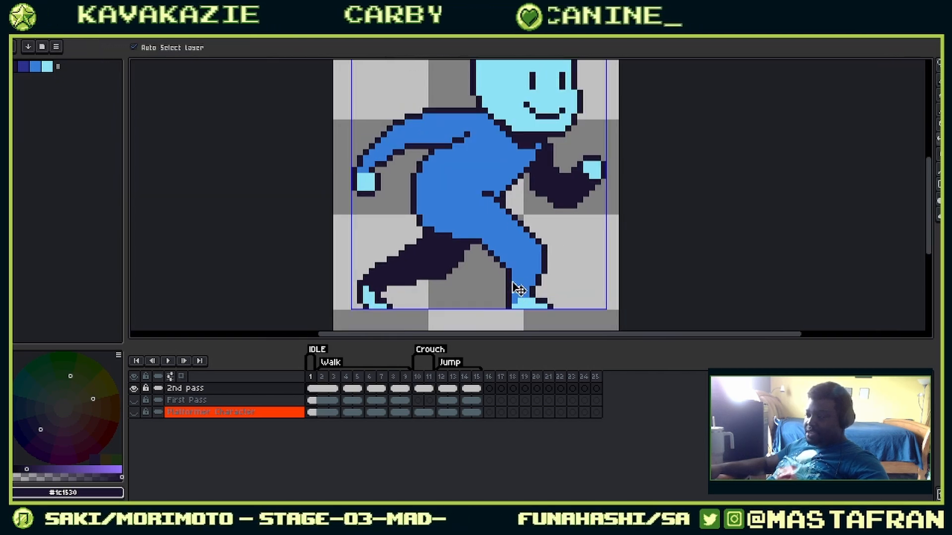
pyautogui.hotkey('alt', 'Tab')
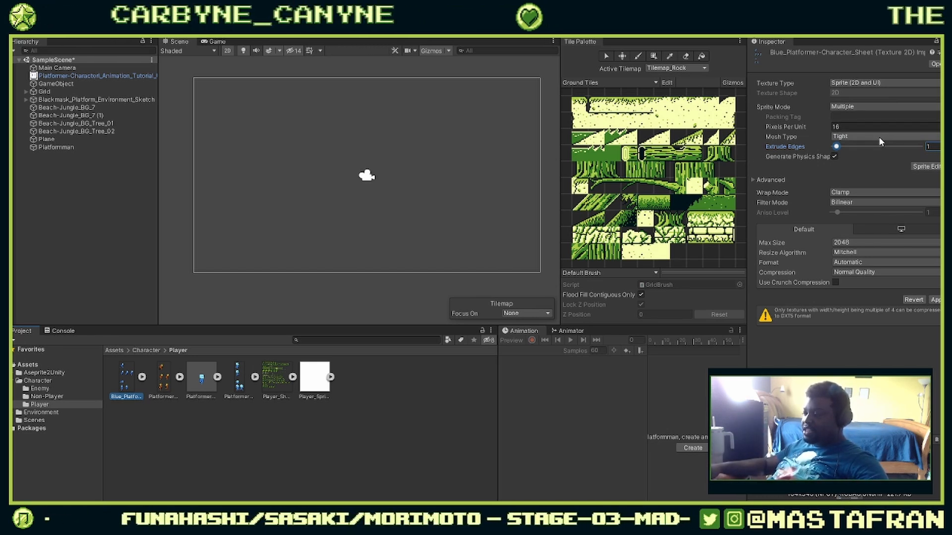
# Step: Set the blue character sheet's Filter Mode to Point (no filter), Resize Algorithm to Bilinear and Compression to None, and apply the settings
pyautogui.click(887, 204)
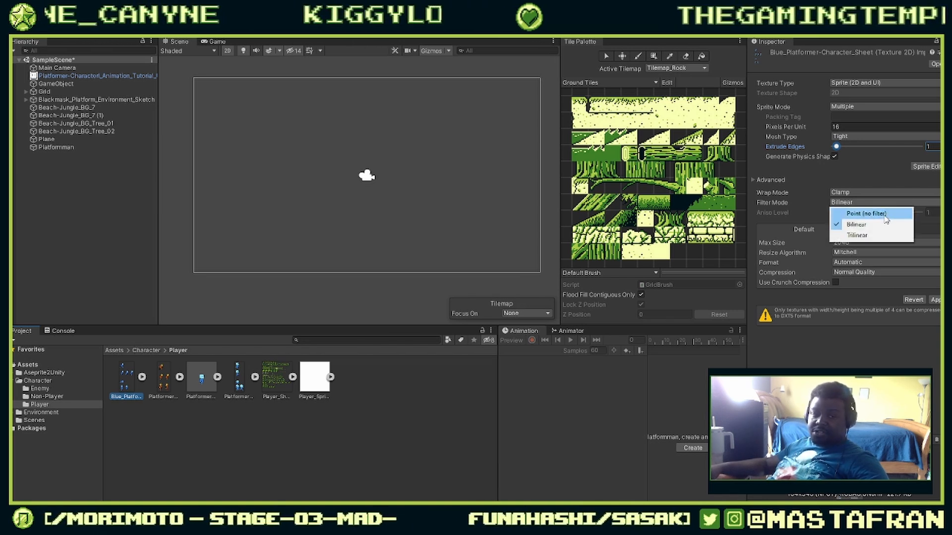
pyautogui.click(886, 216)
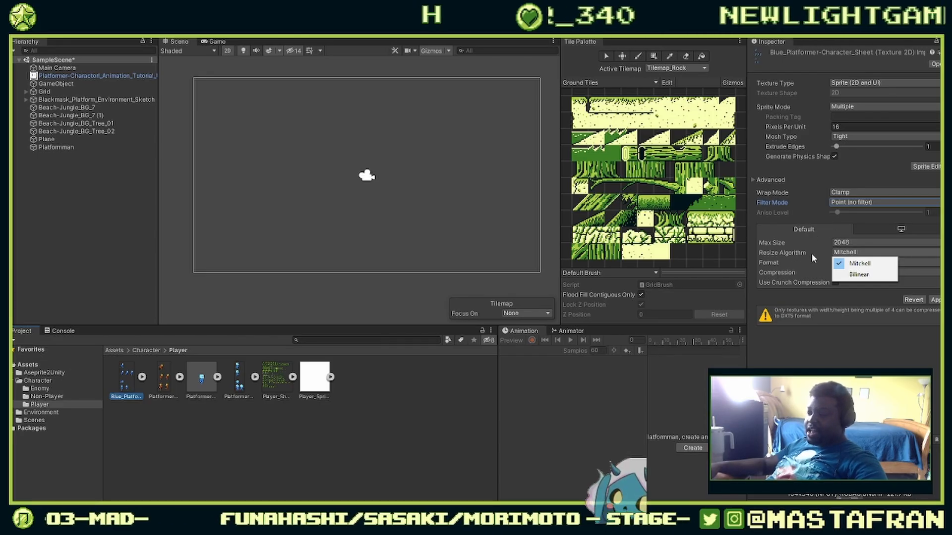
pyautogui.click(850, 275)
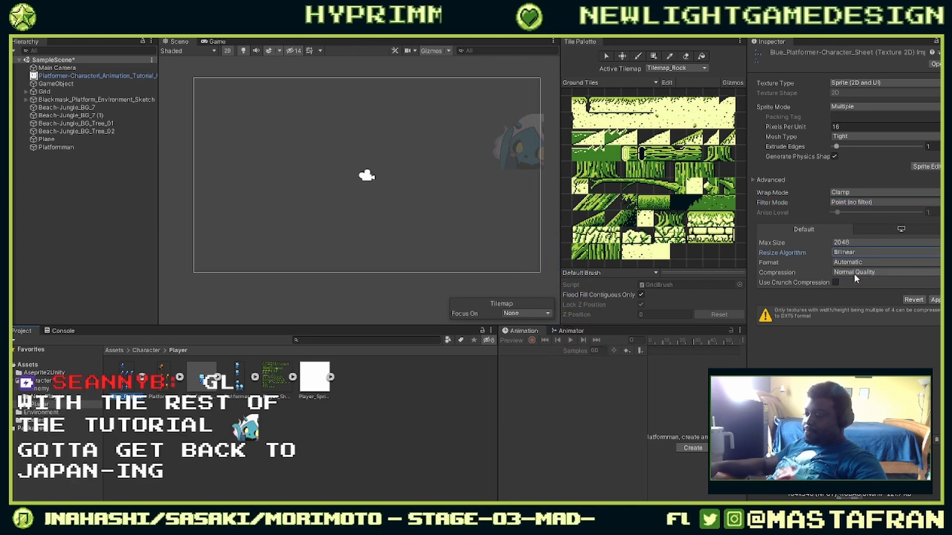
pyautogui.click(854, 275)
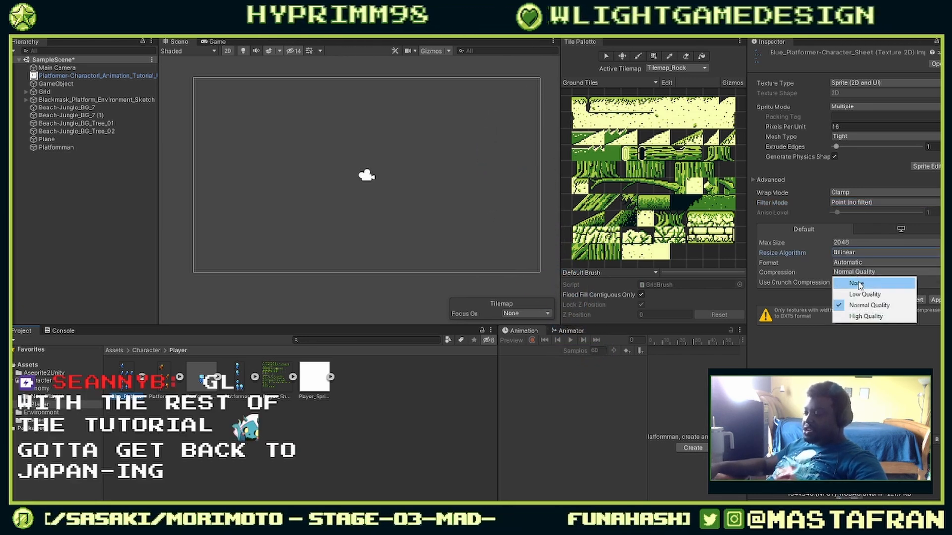
pyautogui.click(857, 284)
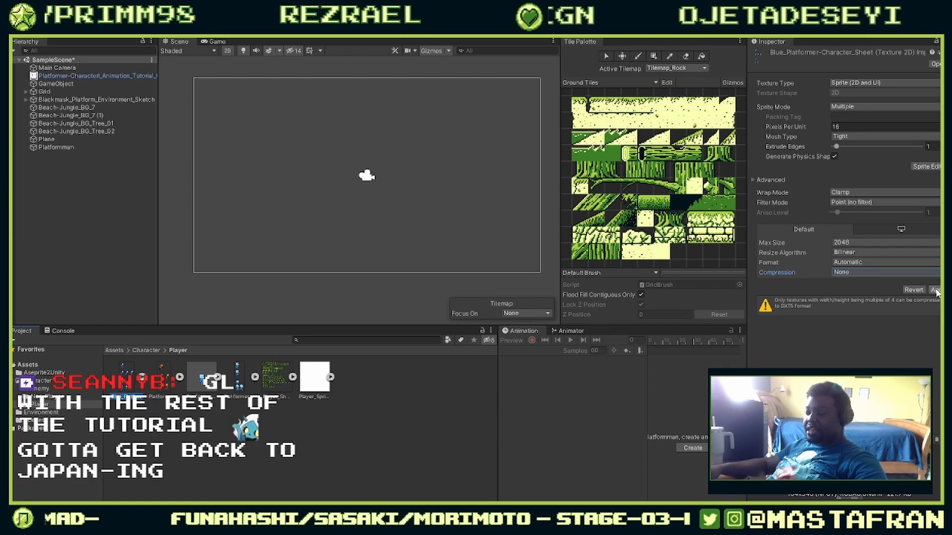
pyautogui.click(935, 290)
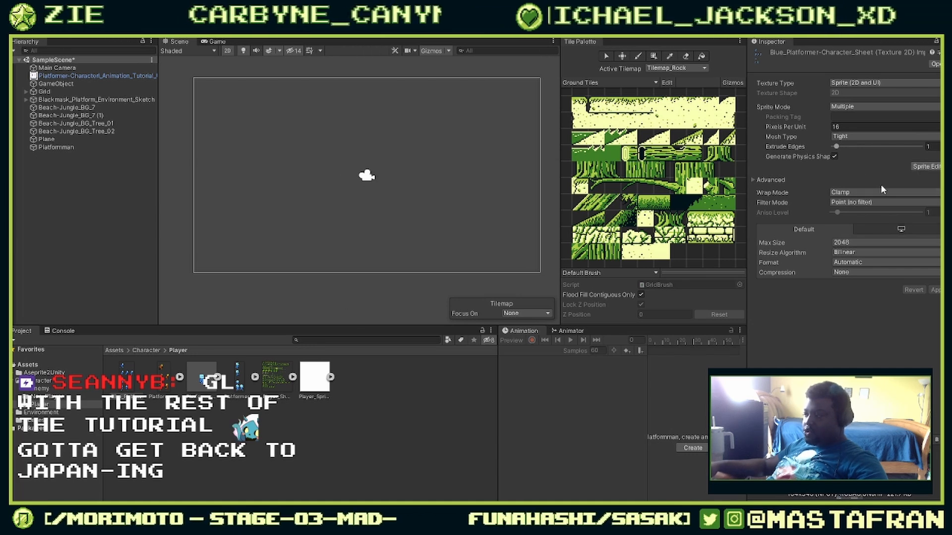
# Step: Open the blue character sheet in the Sprite Editor and set the slicing type to Grid By Cell Count
pyautogui.click(922, 165)
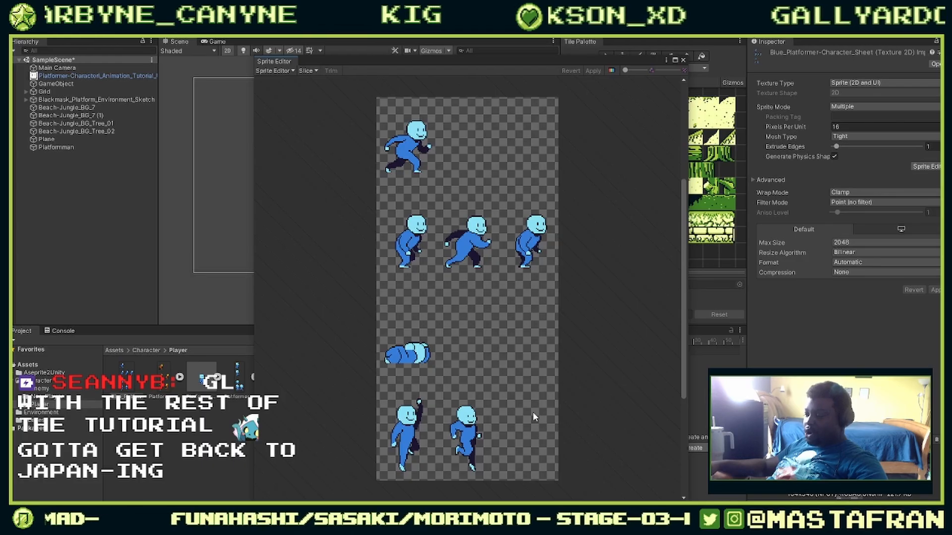
pyautogui.scroll(2, 486, 403)
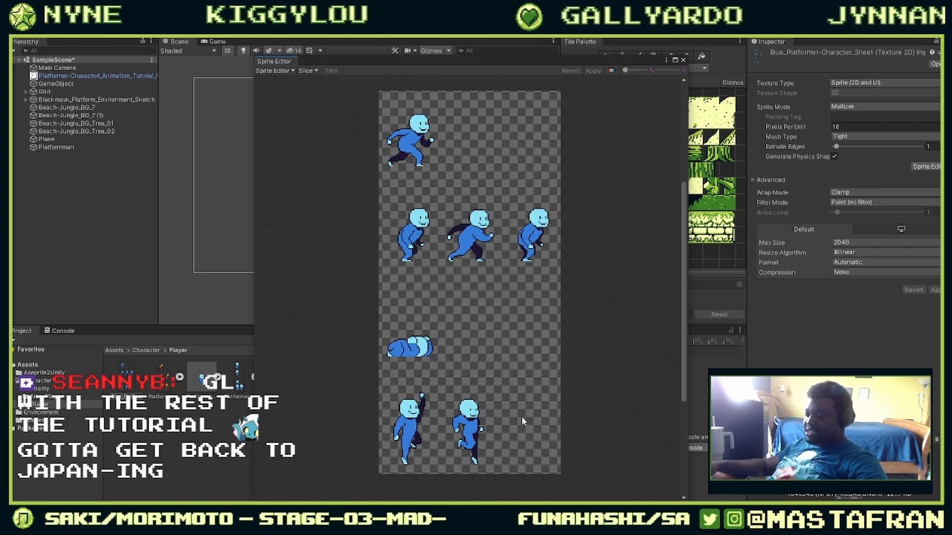
pyautogui.scroll(1, 497, 153)
pyautogui.scroll(-1, 480, 134)
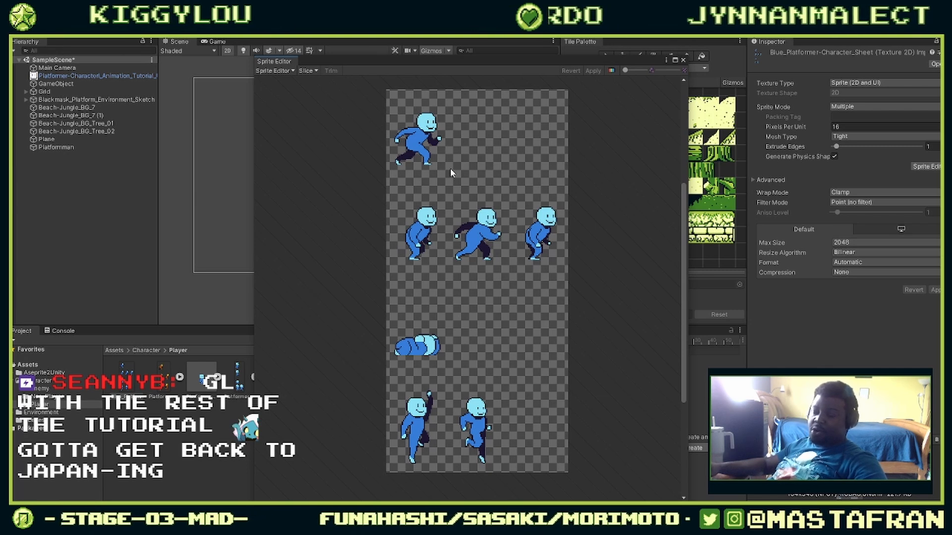
pyautogui.click(307, 71)
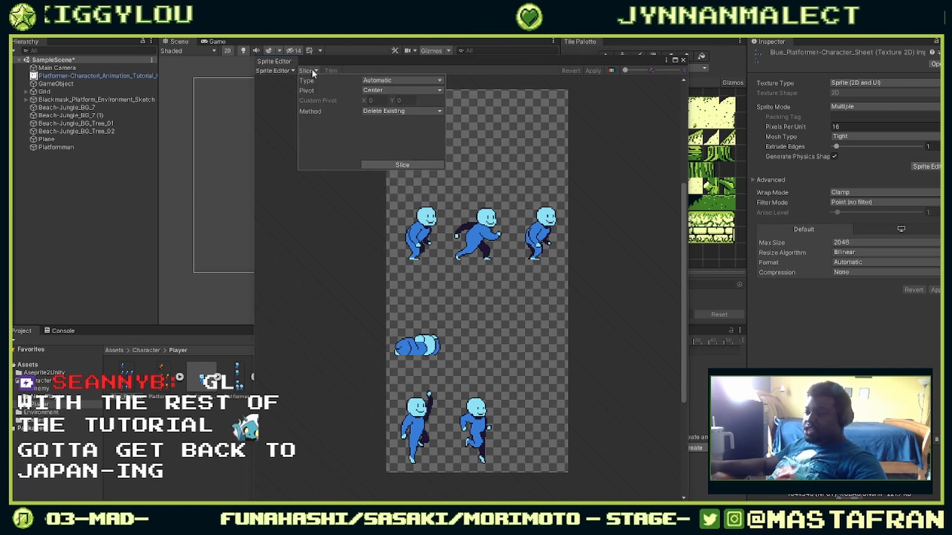
pyautogui.click(392, 90)
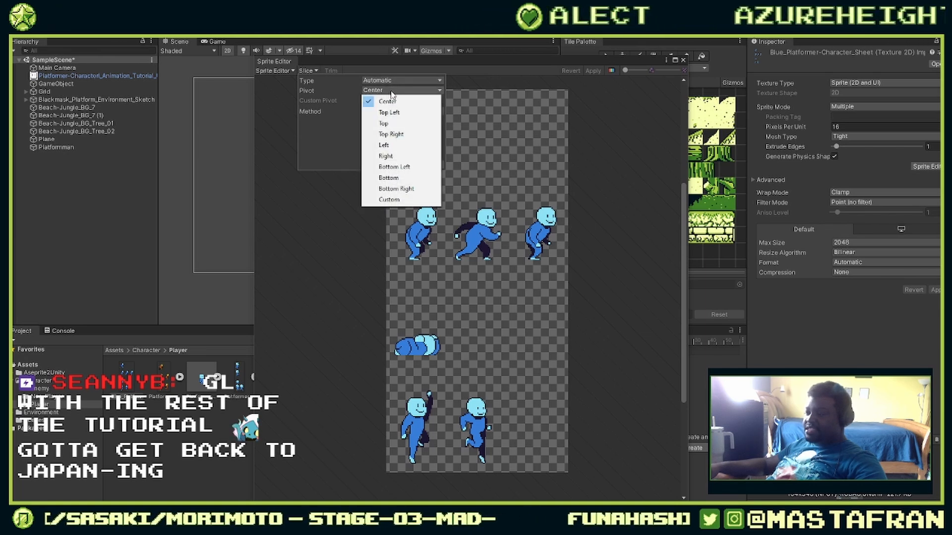
pyautogui.click(394, 81)
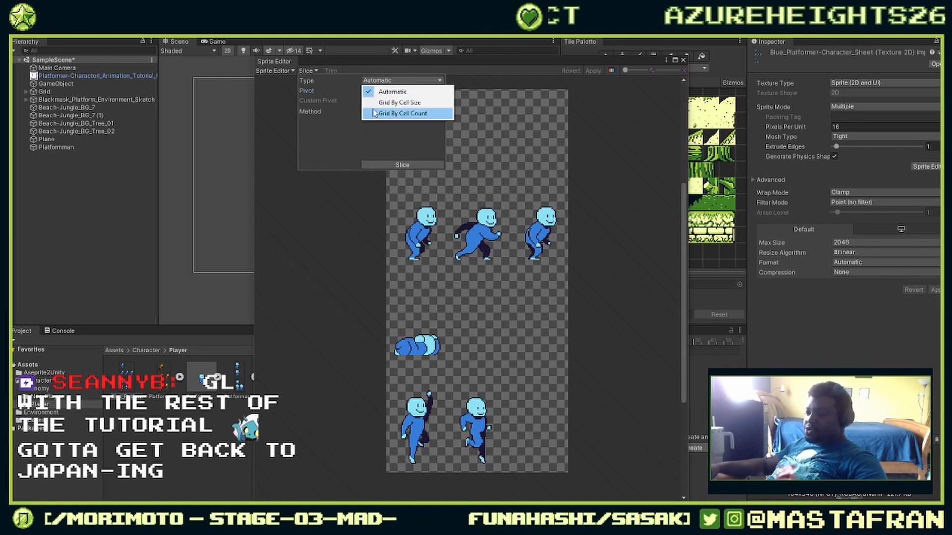
pyautogui.click(392, 113)
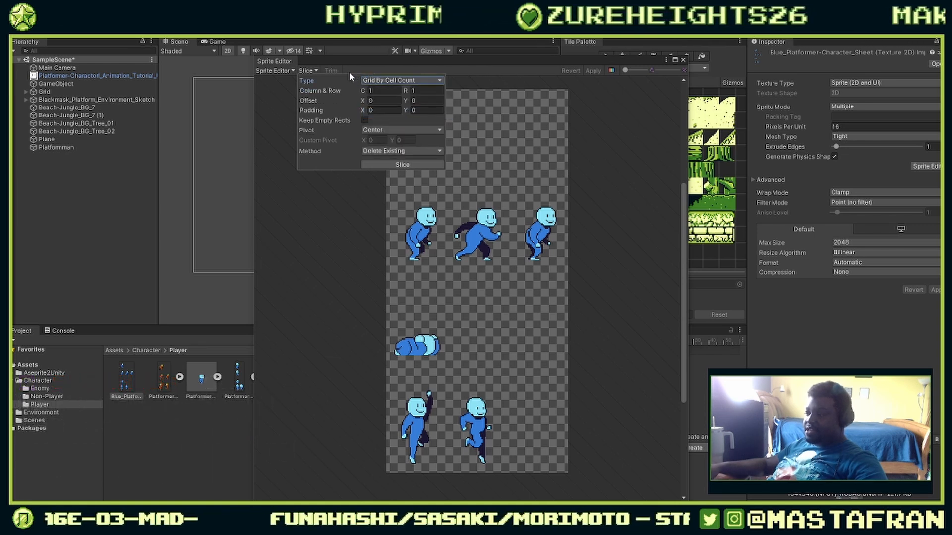
# Step: Widen the Sprite Editor window across the Scene view for more room around the character sheet
pyautogui.click(369, 110)
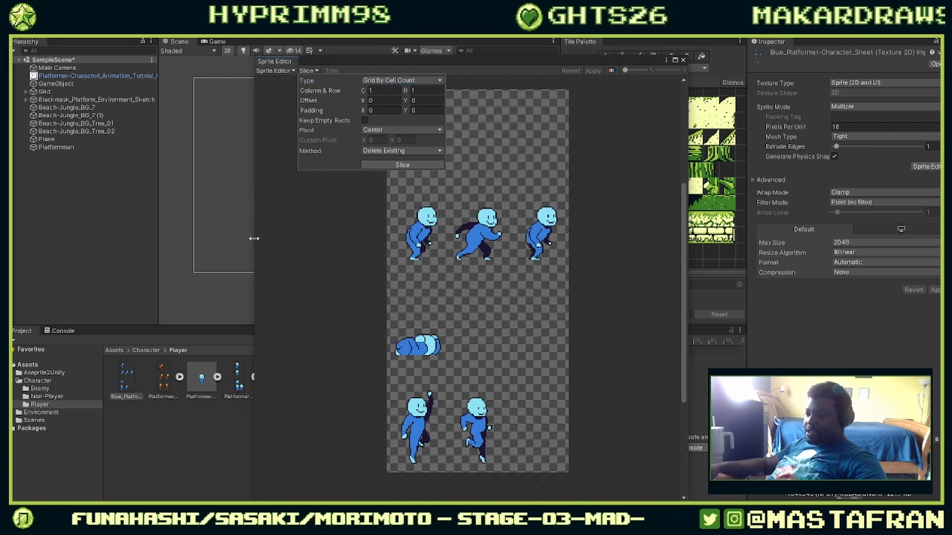
pyautogui.moveTo(254, 238); pyautogui.dragTo(394, 250)
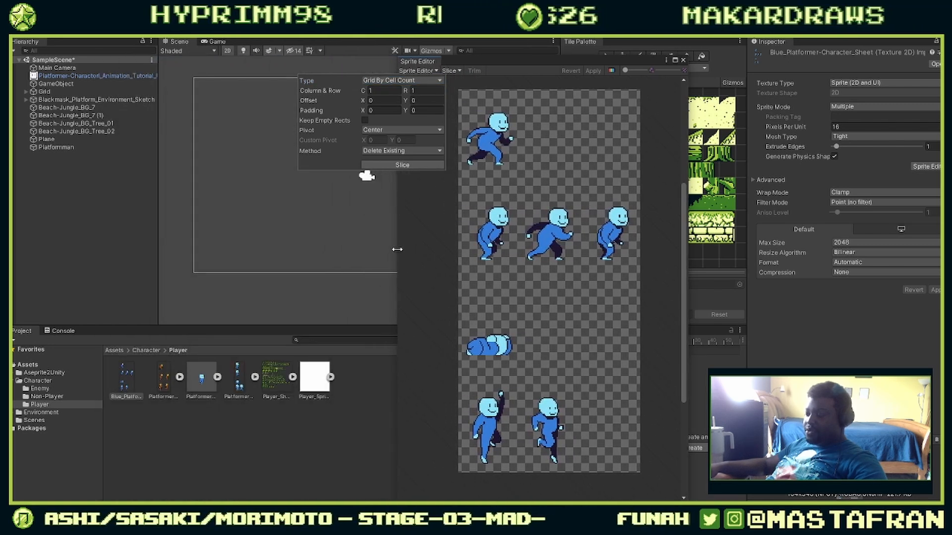
pyautogui.click(452, 70)
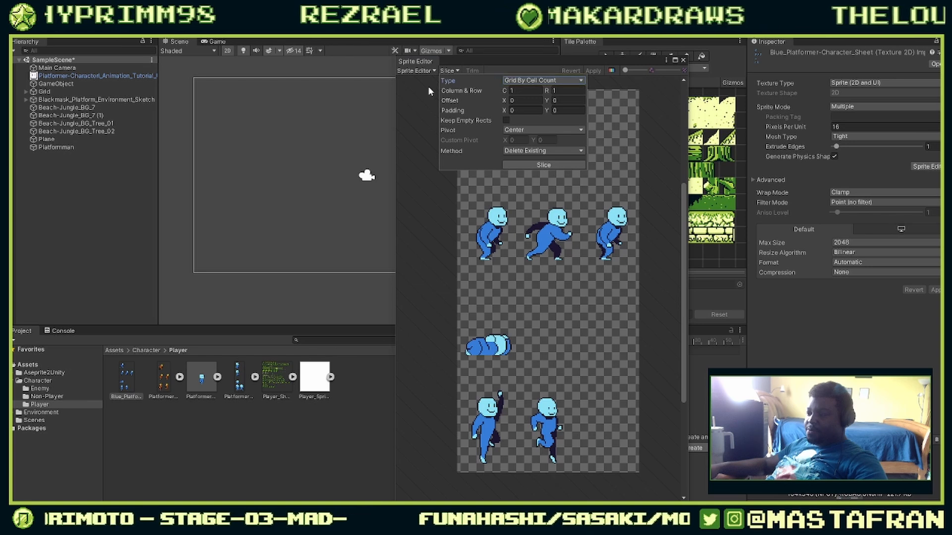
pyautogui.click(442, 82)
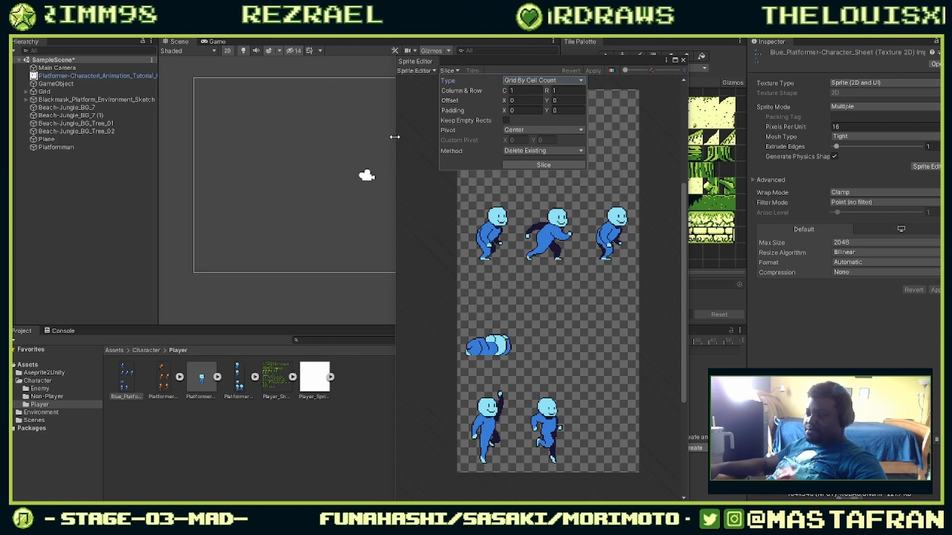
pyautogui.moveTo(395, 134); pyautogui.dragTo(161, 179)
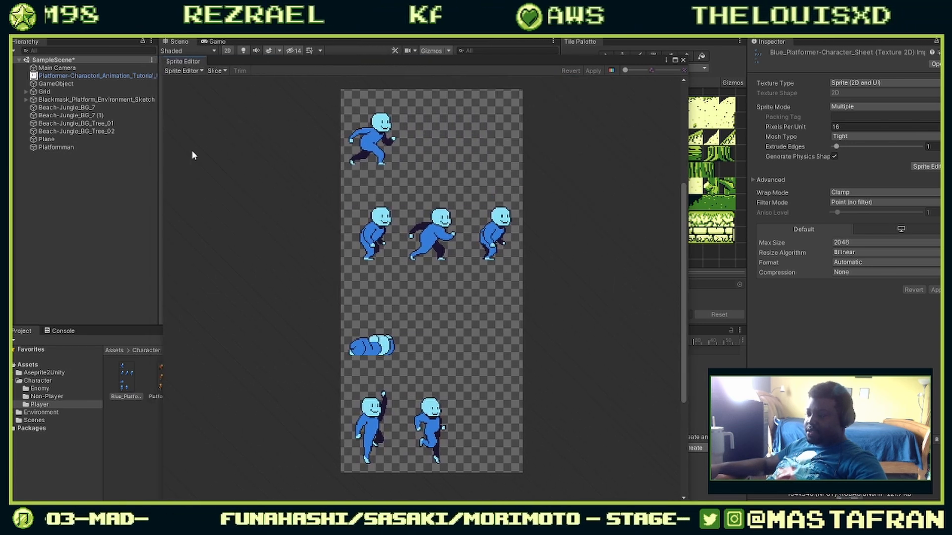
# Step: Set the slicing grid for the character sheet to 3 columns and 4 rows, keeping the Grid By Cell Count type
pyautogui.click(214, 71)
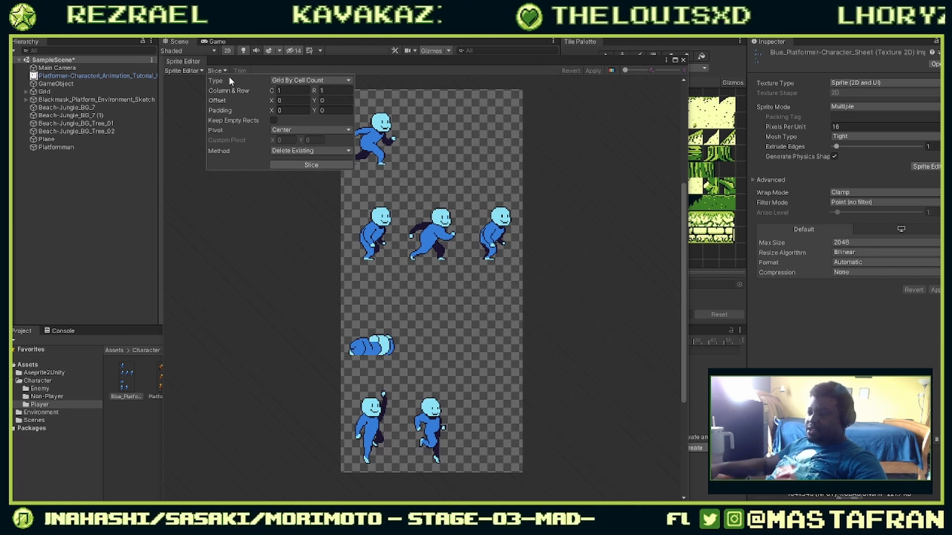
pyautogui.click(322, 83)
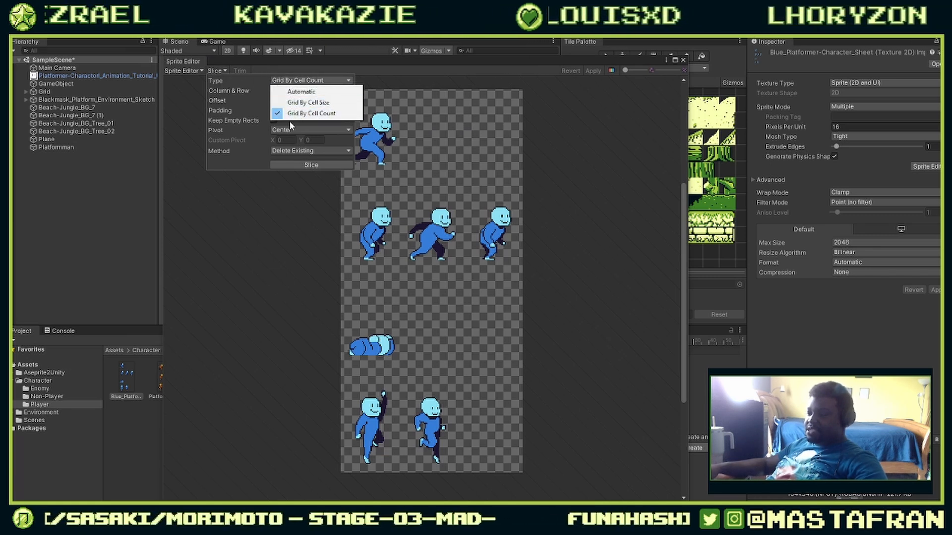
pyautogui.click(247, 114)
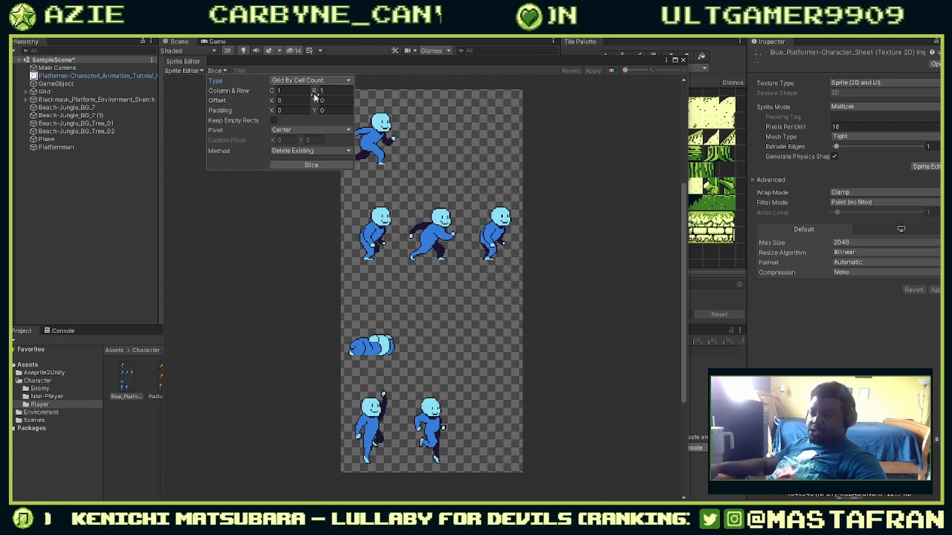
pyautogui.click(292, 91)
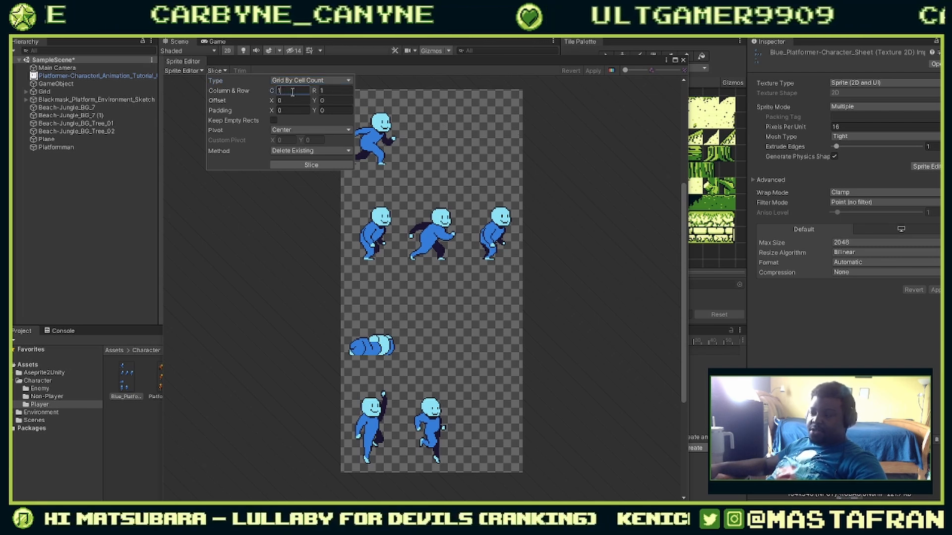
pyautogui.write('3')
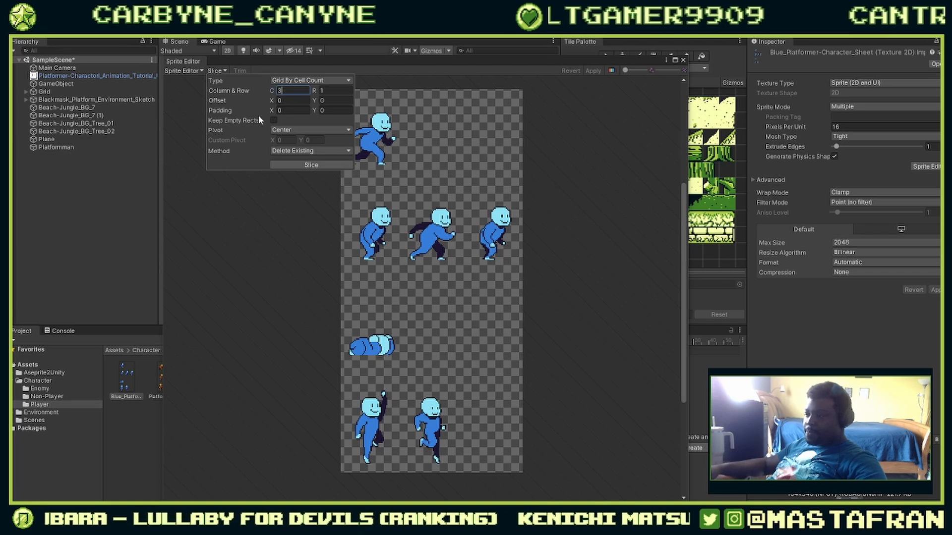
pyautogui.click(240, 151)
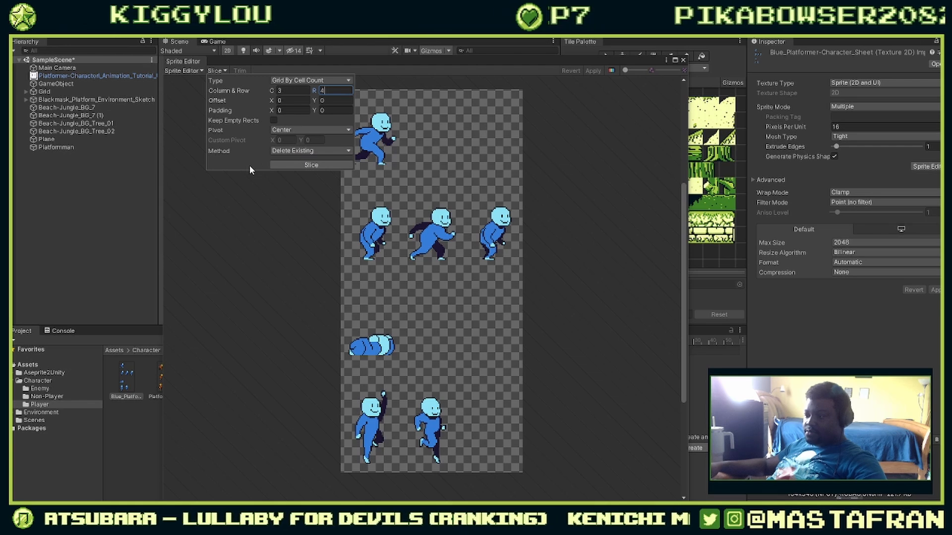
# Step: Try the Bottom pivot for the slices, set it back to Center, and slice the character sheet
pyautogui.click(293, 130)
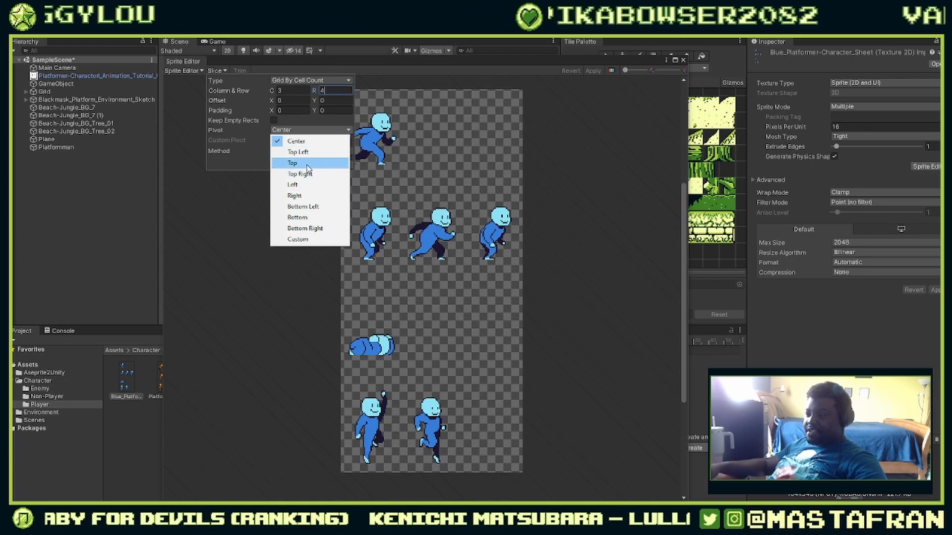
pyautogui.click(308, 220)
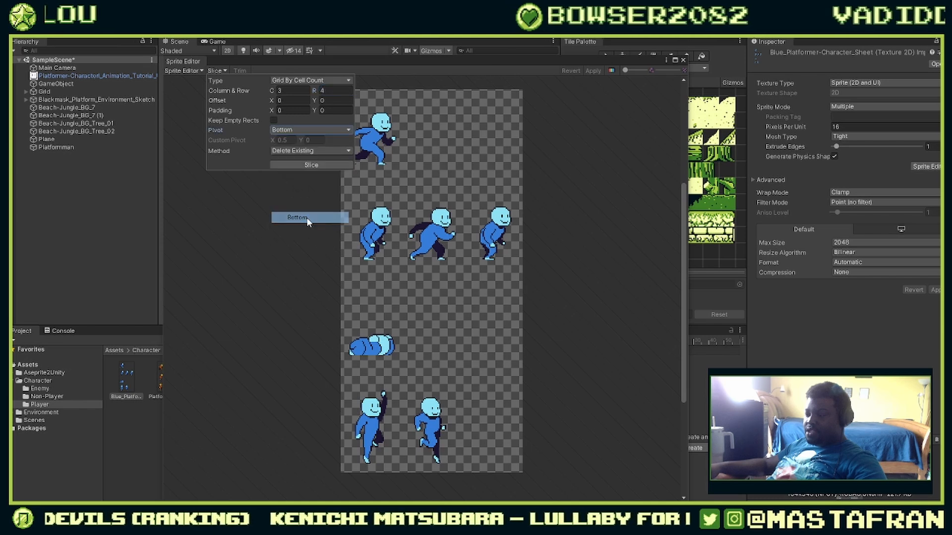
pyautogui.click(309, 130)
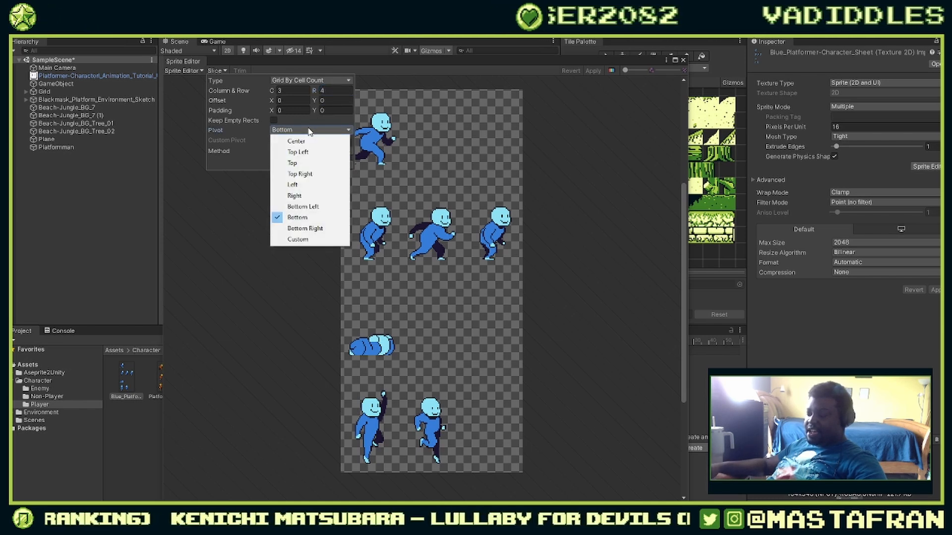
pyautogui.click(298, 142)
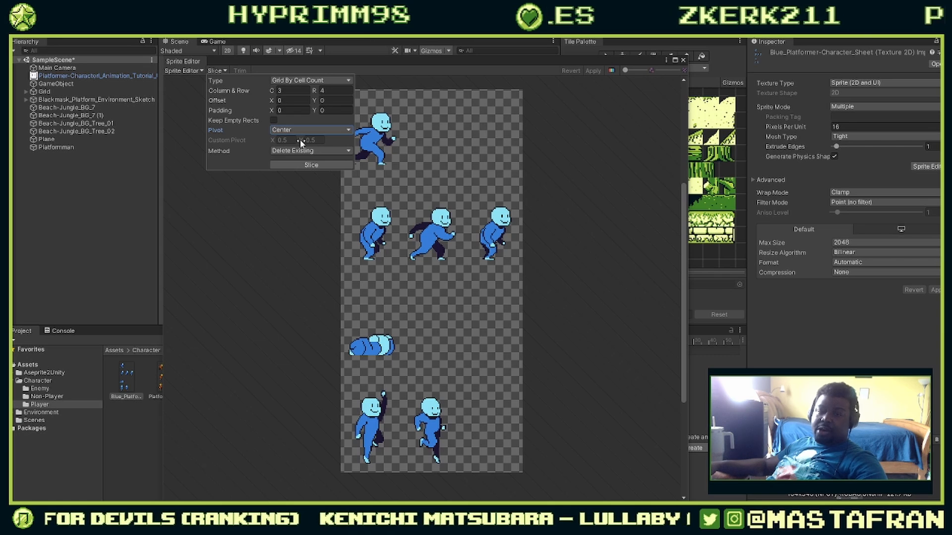
pyautogui.click(295, 167)
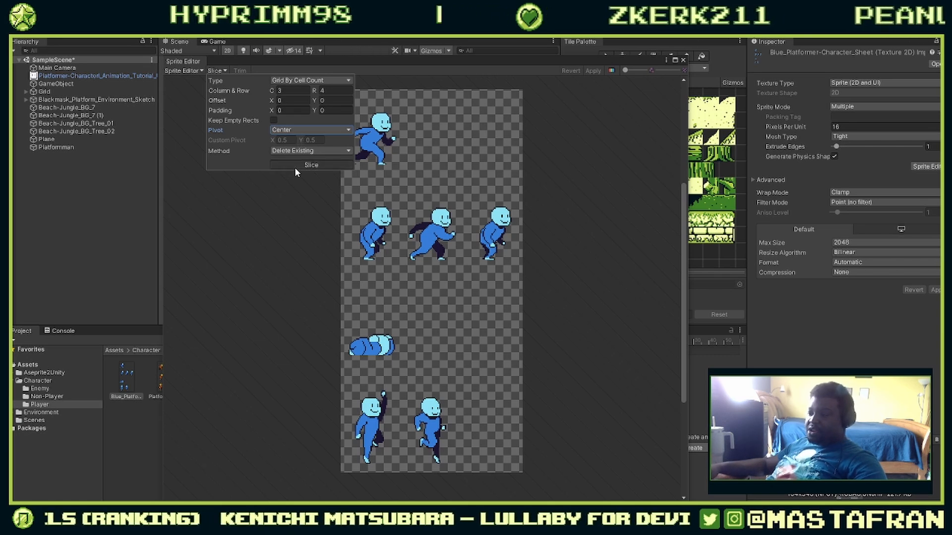
# Step: Examine how the slice boundaries fit around the running and curled-up character poses
pyautogui.scroll(5, 427, 193)
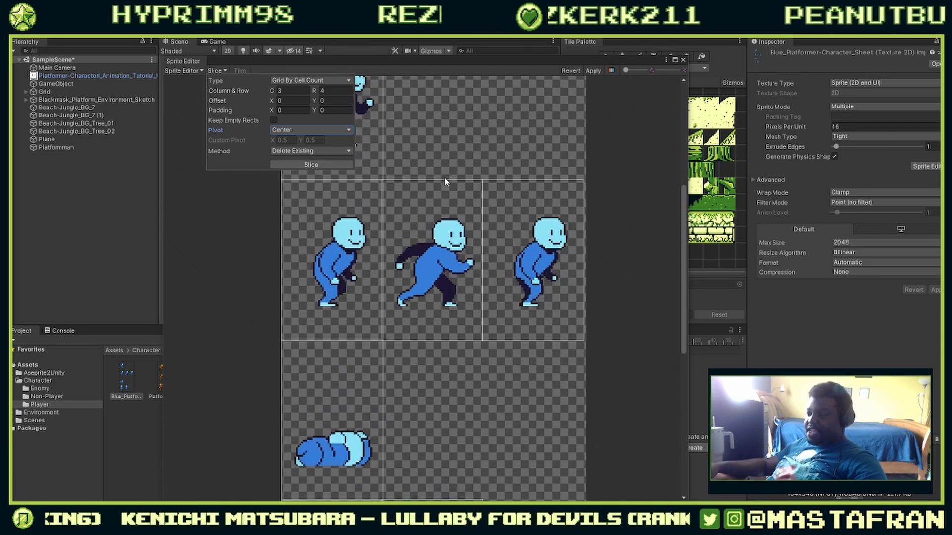
pyautogui.scroll(3, 558, 189)
pyautogui.scroll(-5, 559, 189)
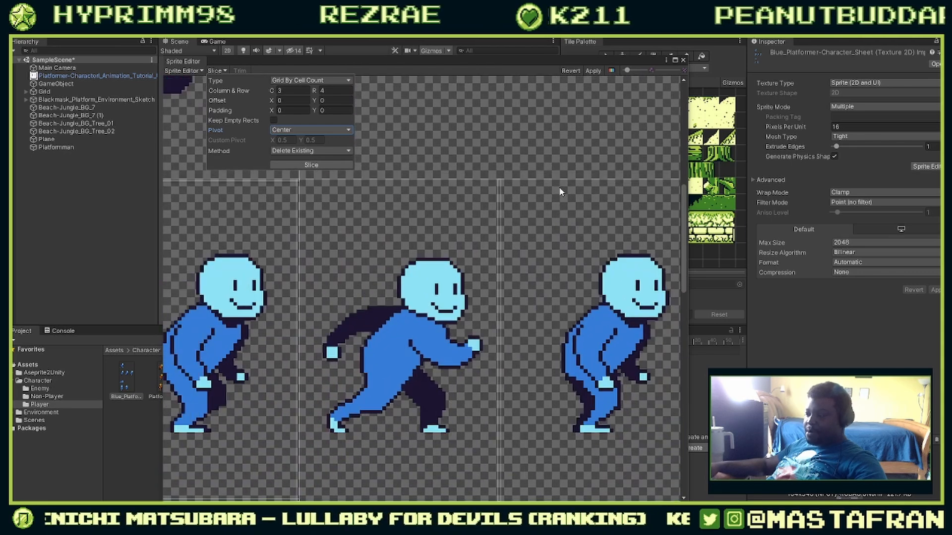
pyautogui.scroll(6, 563, 208)
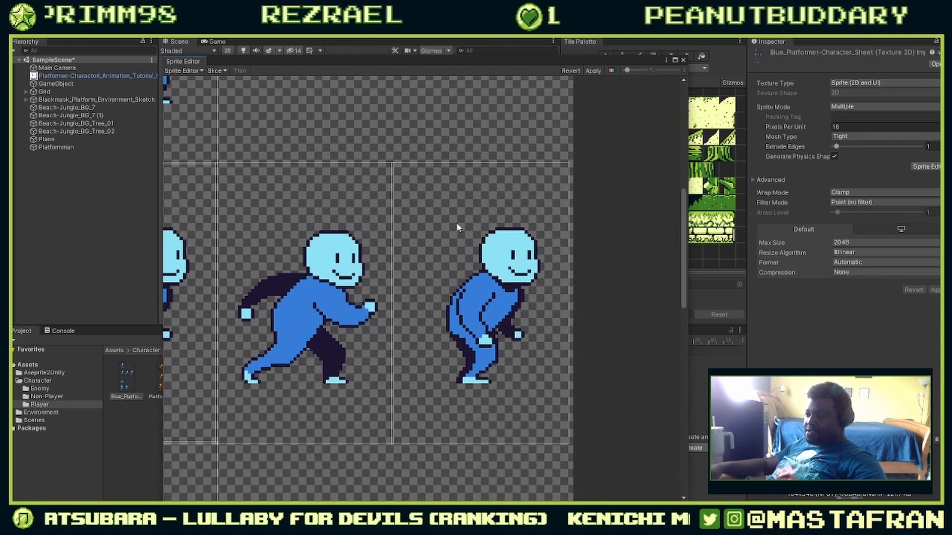
pyautogui.scroll(-2, 479, 203)
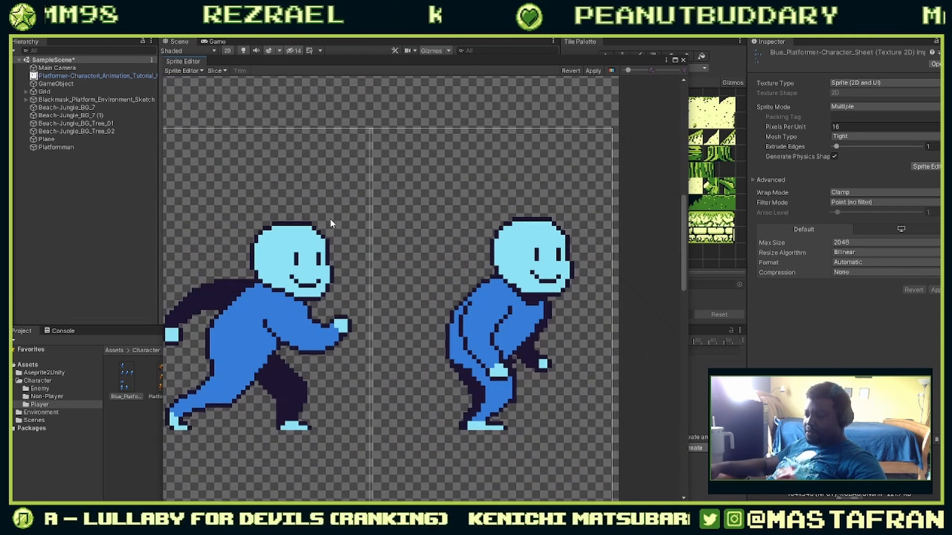
pyautogui.moveTo(330, 219); pyautogui.dragTo(496, 184)
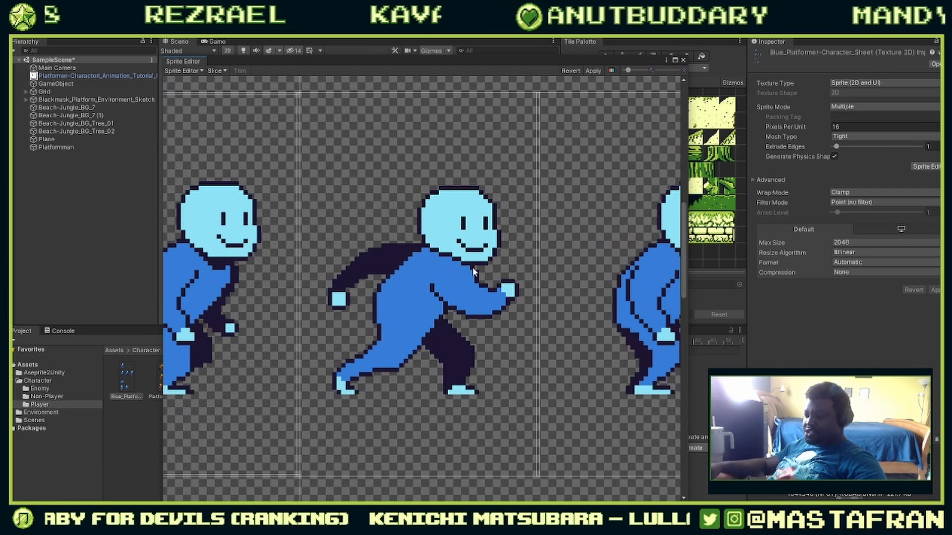
pyautogui.moveTo(451, 323); pyautogui.dragTo(529, 133)
pyautogui.moveTo(469, 375); pyautogui.dragTo(512, 250)
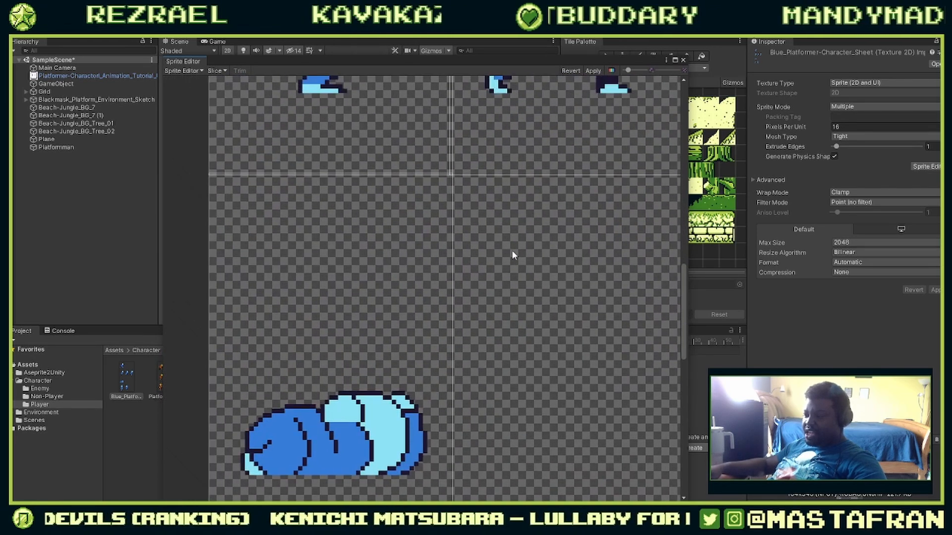
# Step: Try slicing the character sheet with 3 columns and 5 rows and check how the boundaries fit the poses
pyautogui.scroll(2, 428, 236)
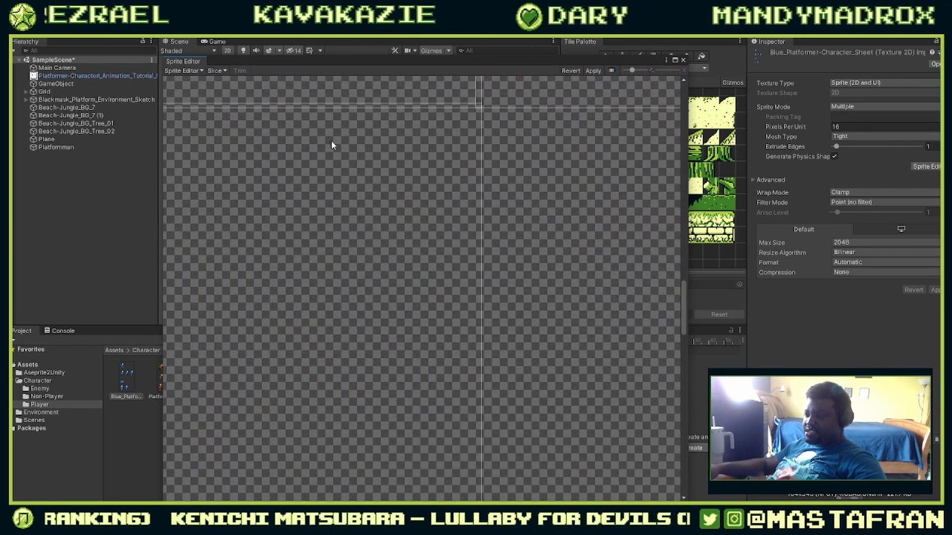
pyautogui.click(215, 71)
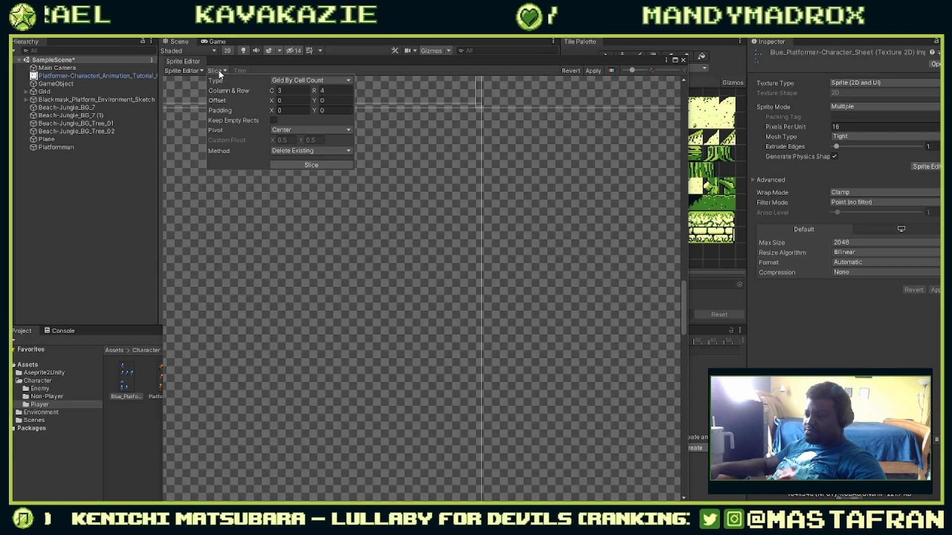
pyautogui.click(342, 92)
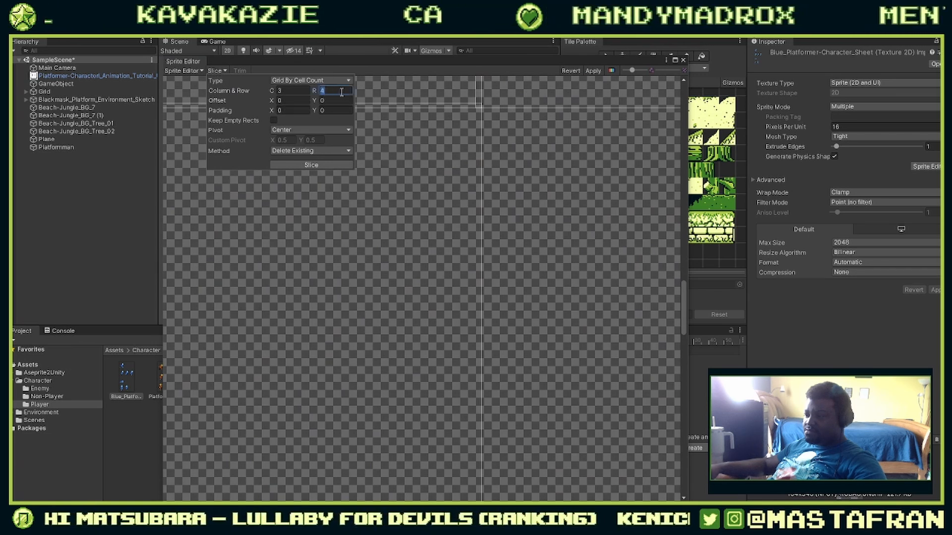
pyautogui.click(342, 91)
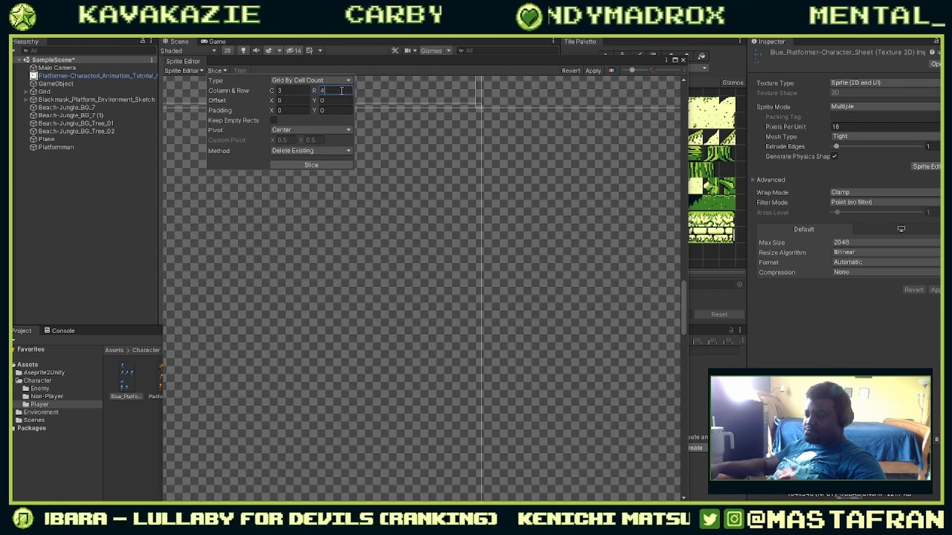
pyautogui.click(322, 167)
pyautogui.scroll(-5, 517, 186)
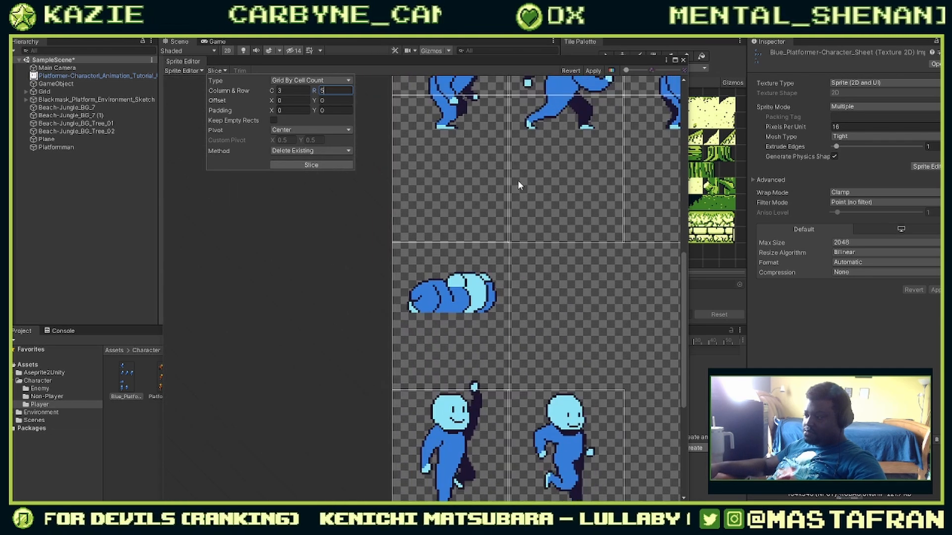
pyautogui.moveTo(496, 193); pyautogui.dragTo(352, 288)
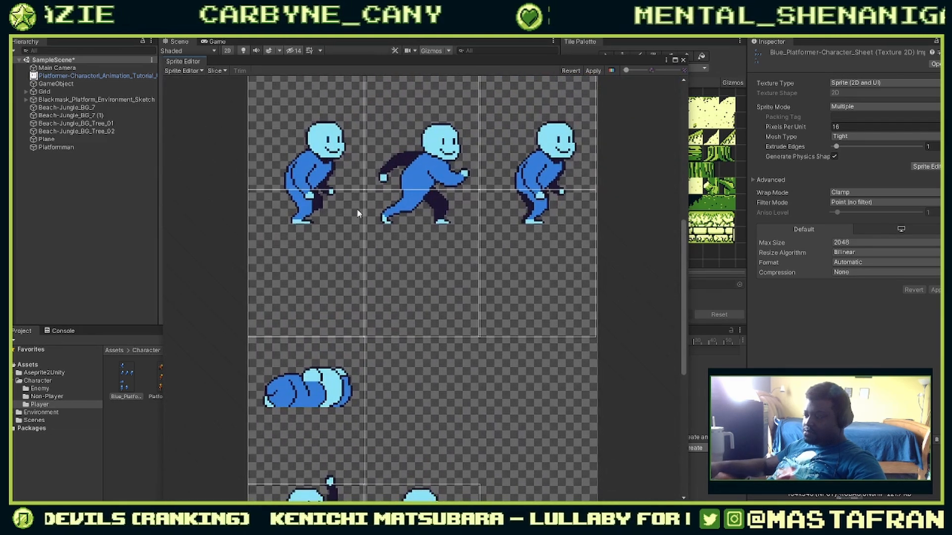
# Step: Try slicing the character sheet with 4 columns and 4 rows and check the boundaries around the running poses
pyautogui.click(217, 71)
pyautogui.click(321, 92)
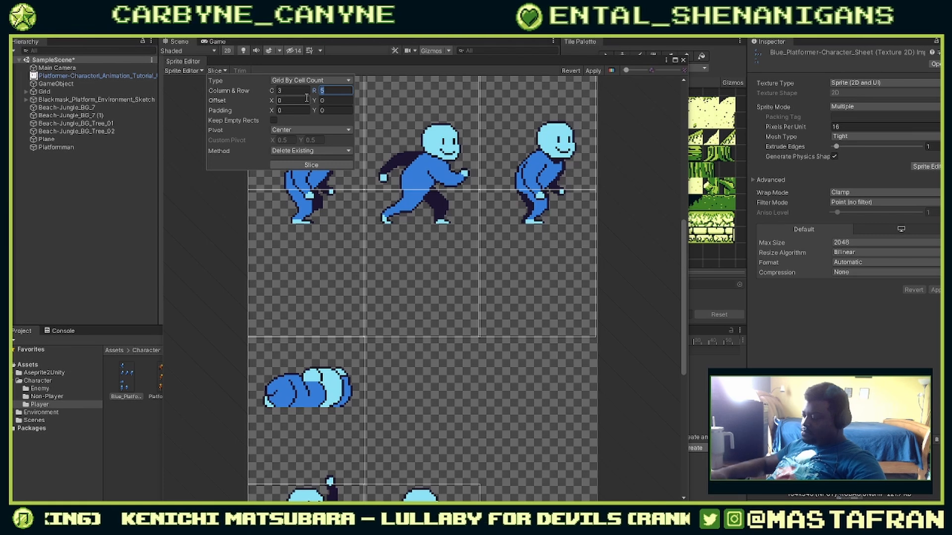
pyautogui.write('4')
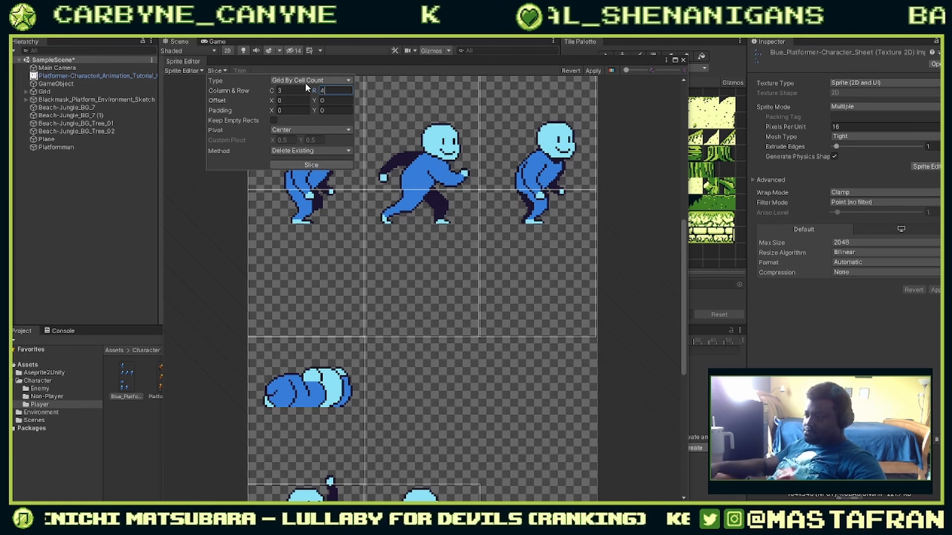
pyautogui.click(304, 90)
pyautogui.write('4')
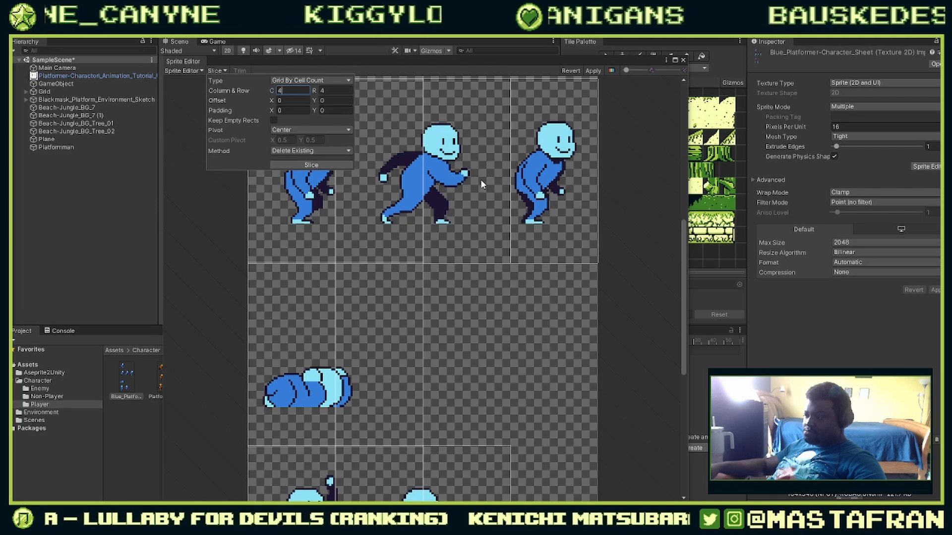
pyautogui.moveTo(480, 185); pyautogui.dragTo(514, 315)
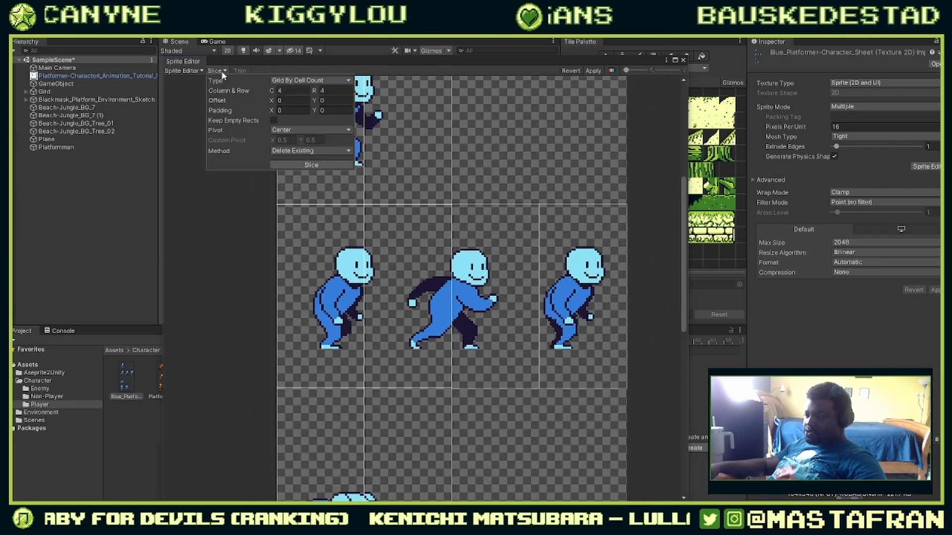
# Step: Set the slicing grid to 3 columns, keeping 4 rows, and slice the character sheet again
pyautogui.click(252, 89)
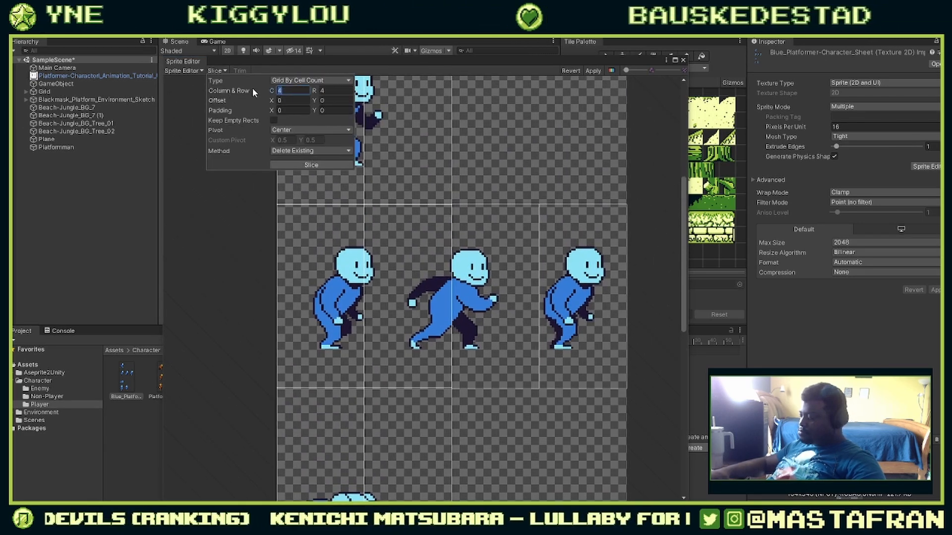
pyautogui.write('3')
pyautogui.click(240, 154)
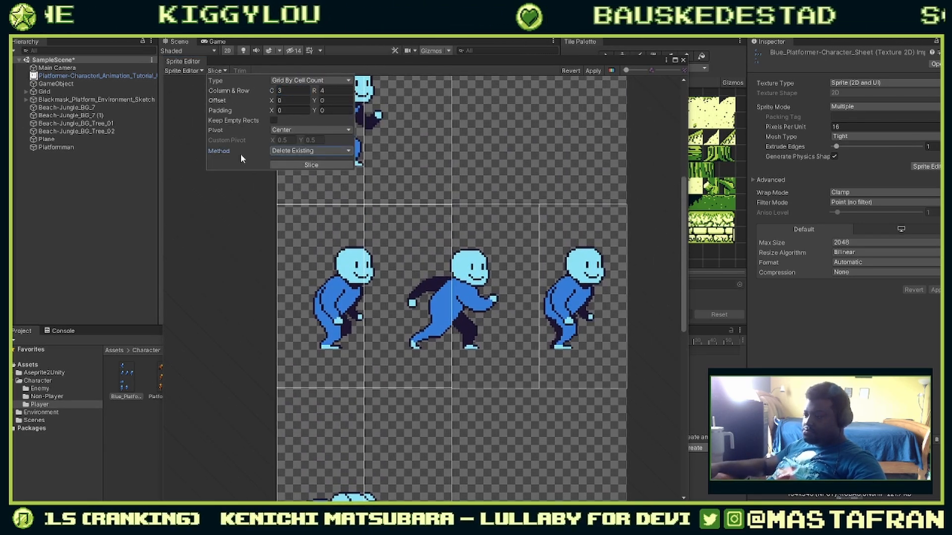
pyautogui.click(314, 164)
# Step: Examine the slice boundaries around the running, curled-up and jumping poses across the whole character sheet
pyautogui.scroll(1, 471, 208)
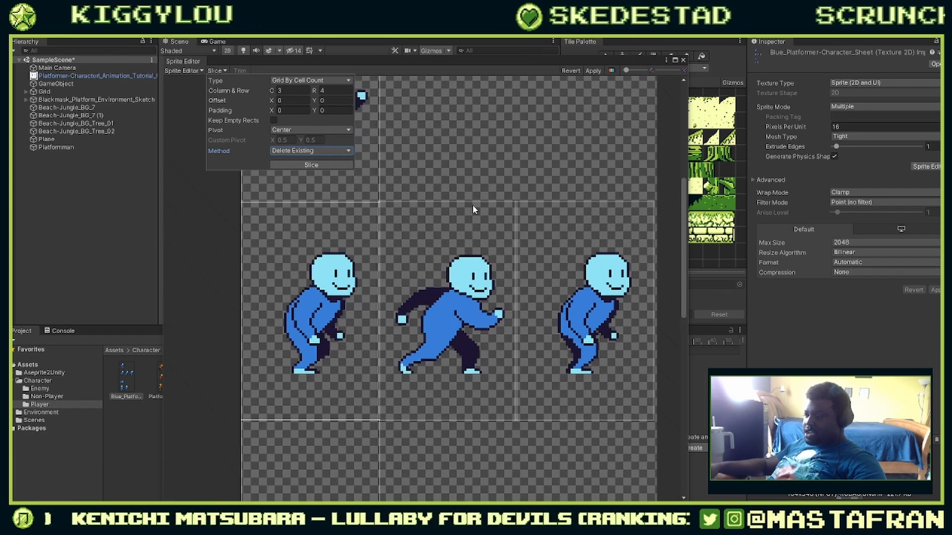
pyautogui.scroll(8, 376, 183)
pyautogui.moveTo(382, 222); pyautogui.dragTo(580, 364)
pyautogui.moveTo(556, 196); pyautogui.dragTo(442, 451)
pyautogui.moveTo(426, 403); pyautogui.dragTo(318, 301)
pyautogui.scroll(-1, 420, 336)
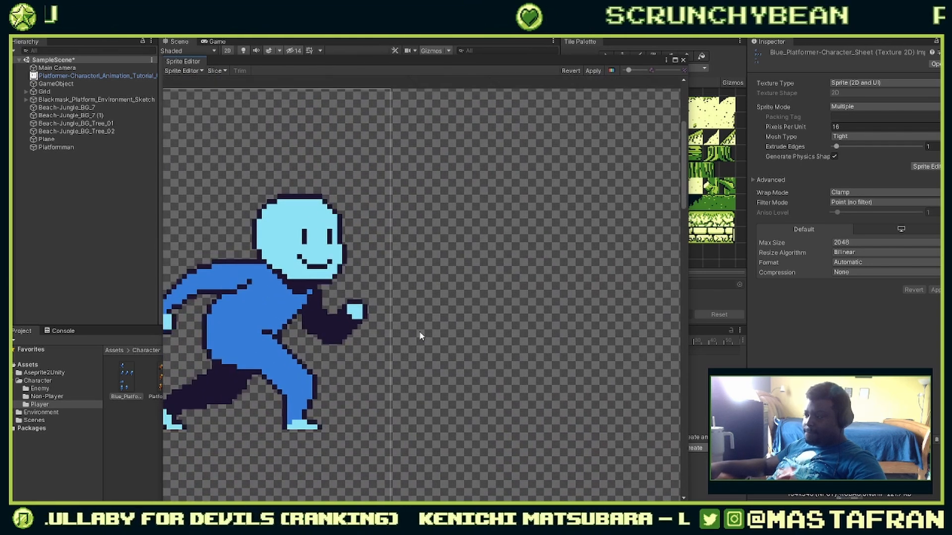
pyautogui.moveTo(420, 336); pyautogui.dragTo(289, 159)
pyautogui.scroll(-1, 297, 169)
pyautogui.scroll(-4, 402, 238)
pyautogui.moveTo(402, 258); pyautogui.dragTo(318, 101)
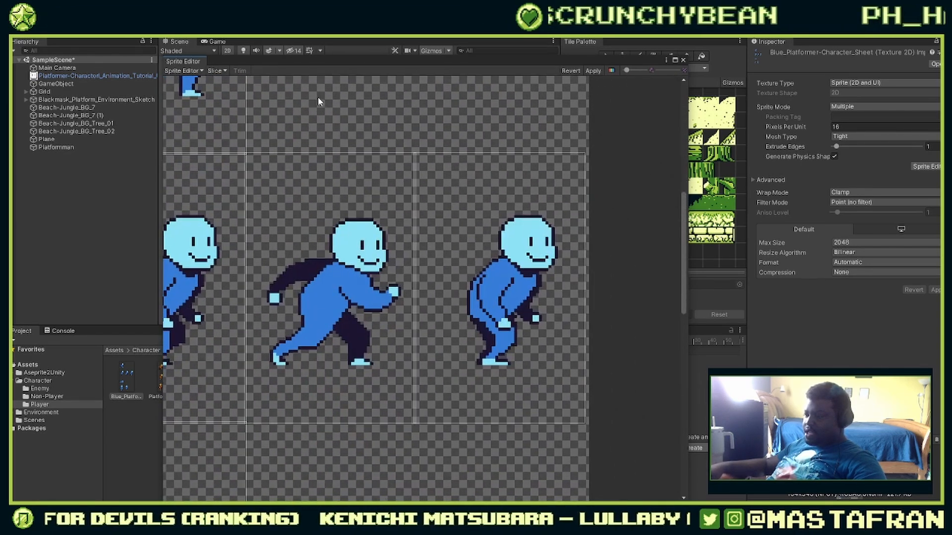
pyautogui.scroll(-5, 318, 102)
pyautogui.moveTo(308, 371); pyautogui.dragTo(452, 249)
pyautogui.scroll(1, 329, 243)
pyautogui.scroll(1, 368, 222)
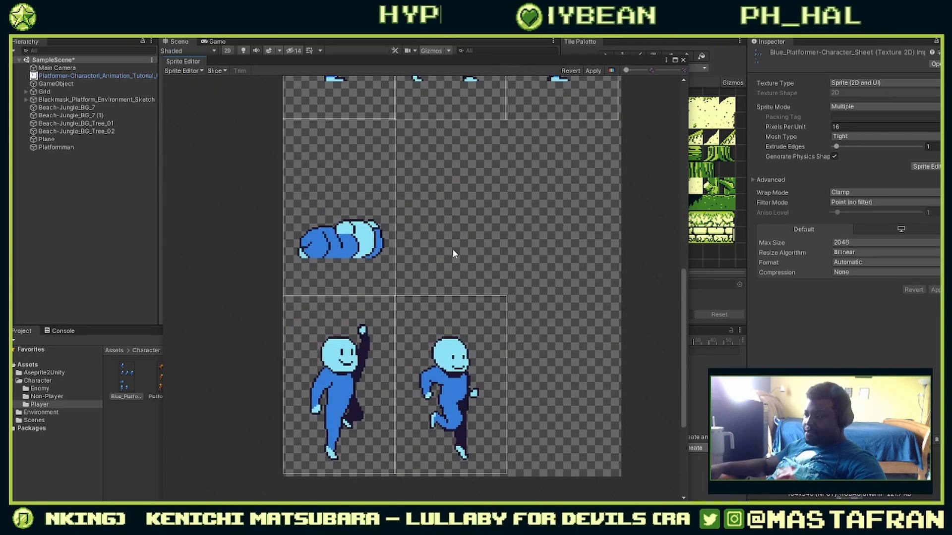
# Step: Apply the slices to the character sheet and close the Sprite Editor
pyautogui.click(590, 73)
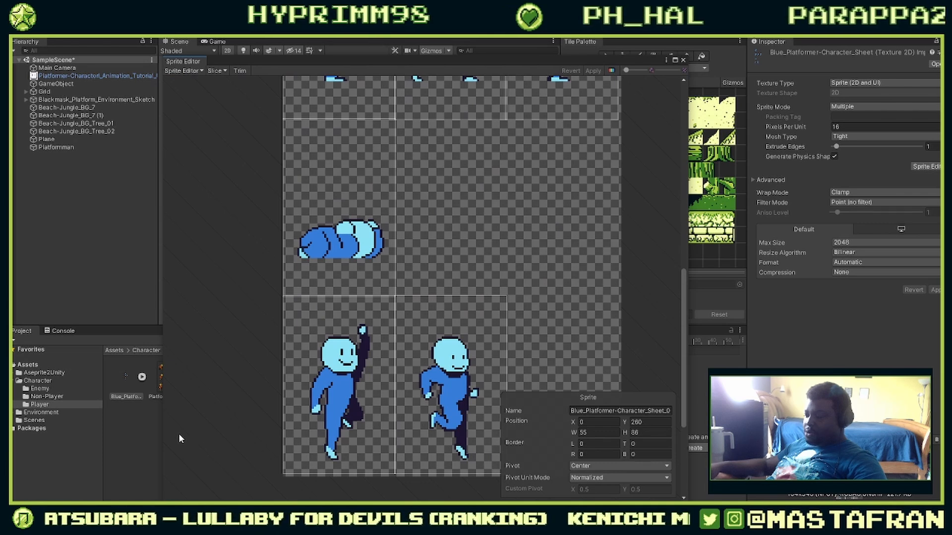
pyautogui.click(136, 462)
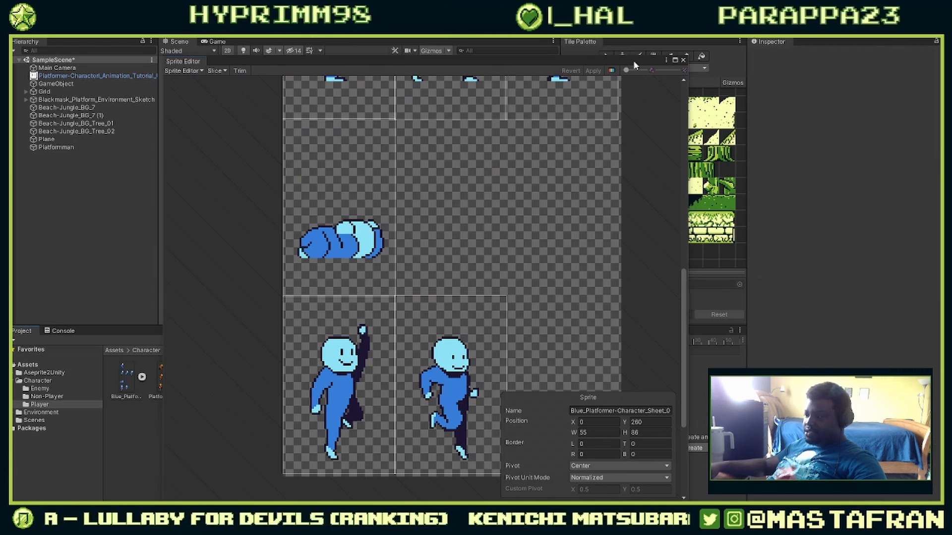
pyautogui.click(683, 60)
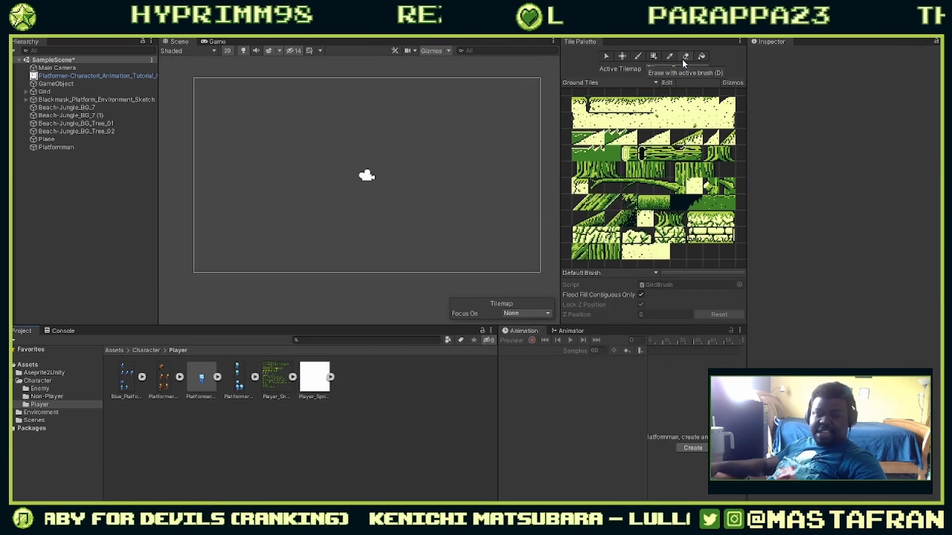
# Step: Expand the blue character sheet's slices and assign Blue_Platformer-Character_Sheet_0 as the Platformman object's sprite
pyautogui.click(142, 377)
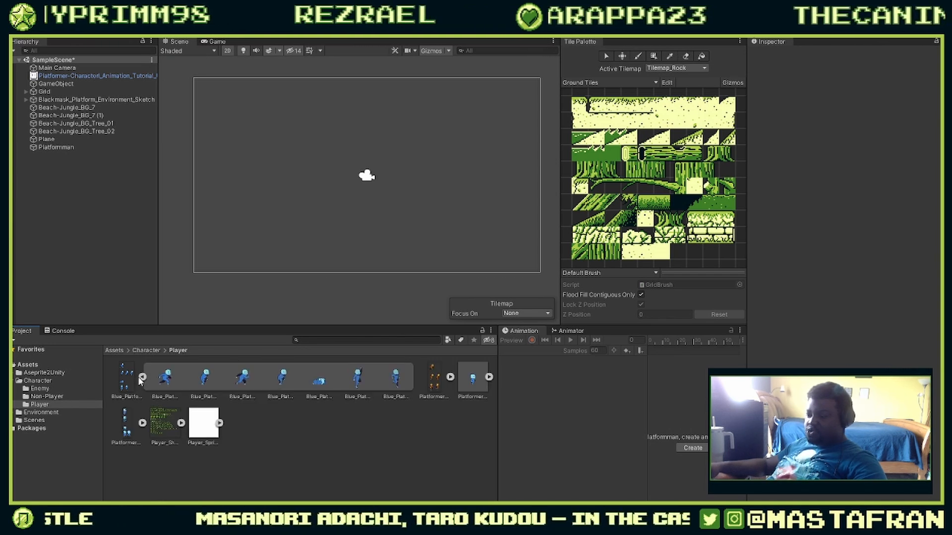
pyautogui.click(163, 379)
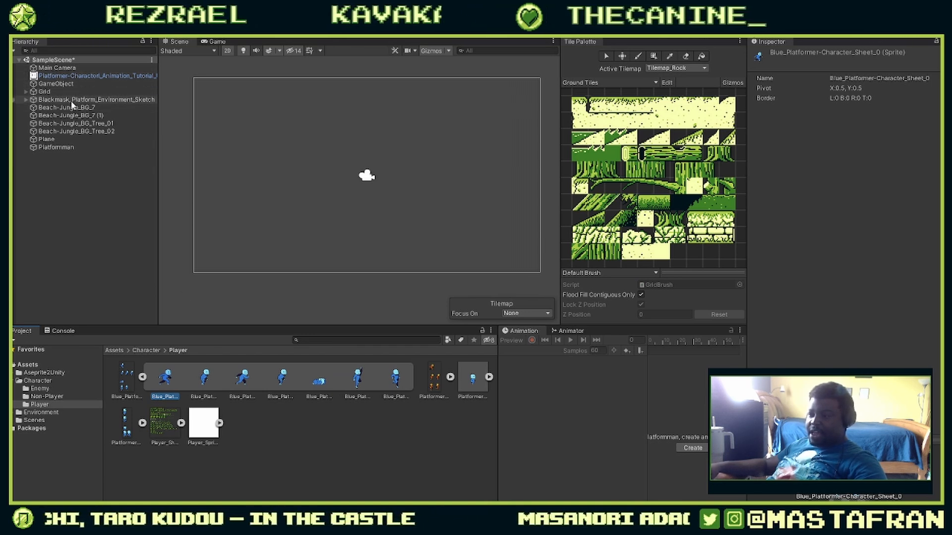
pyautogui.click(63, 148)
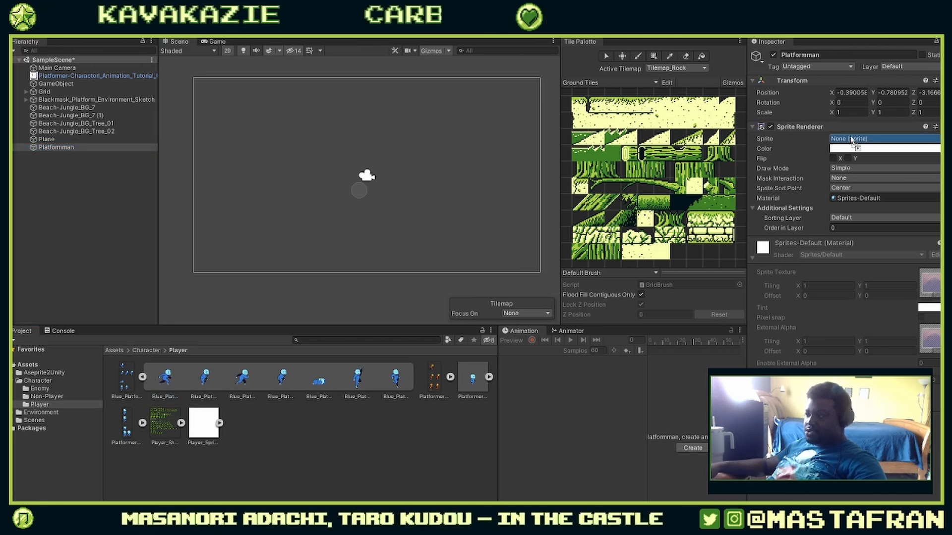
pyautogui.moveTo(852, 140); pyautogui.dragTo(853, 141)
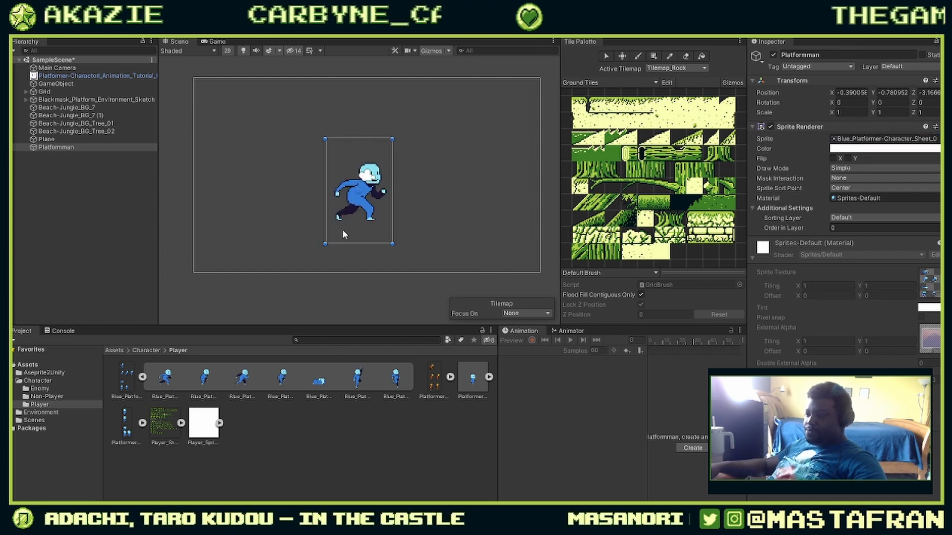
# Step: Move Platformman in the scene to about X -2.91, Y -1.01
pyautogui.moveTo(358, 213); pyautogui.dragTo(298, 214)
pyautogui.scroll(4, 299, 217)
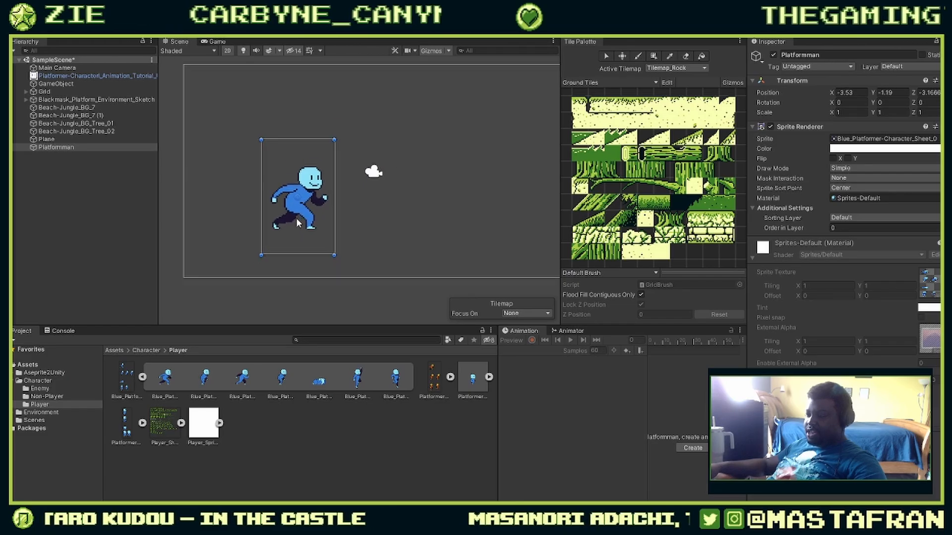
pyautogui.scroll(2, 298, 217)
pyautogui.moveTo(300, 192); pyautogui.dragTo(331, 186)
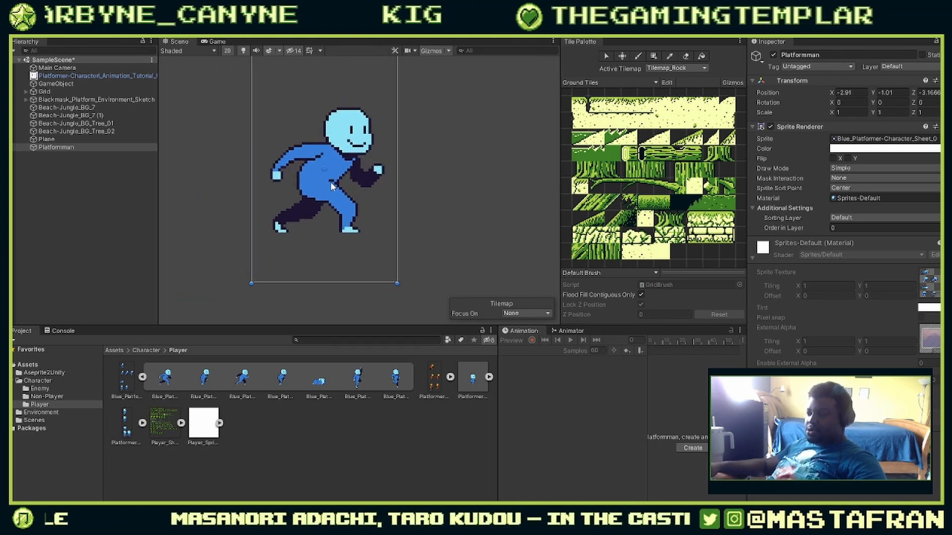
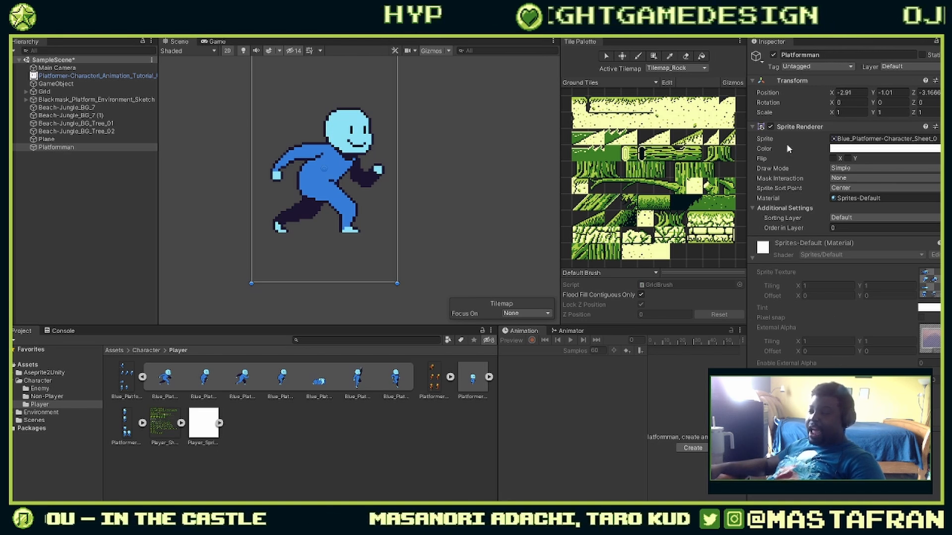
# Step: Collapse Platformman's Sprite Renderer settings and add an Animation component to the object
pyautogui.click(753, 127)
pyautogui.click(754, 127)
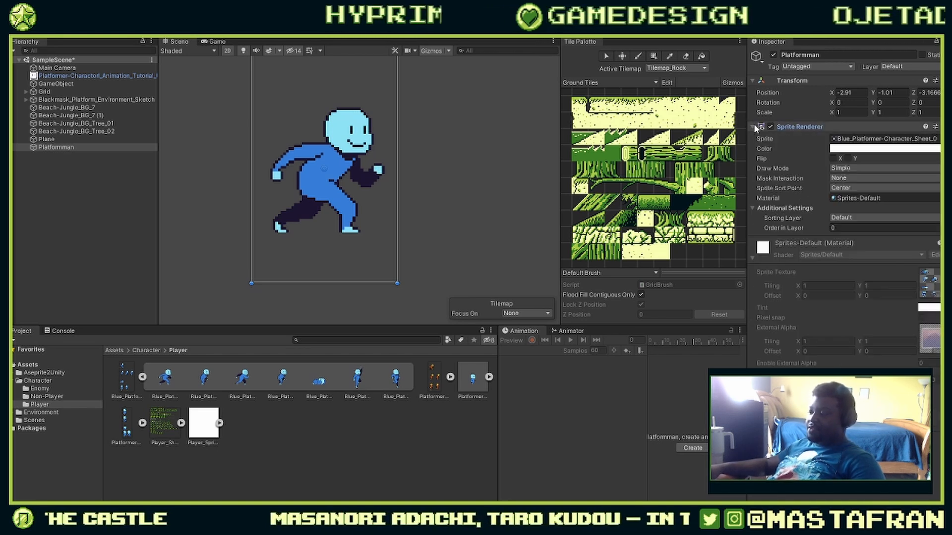
pyautogui.click(753, 127)
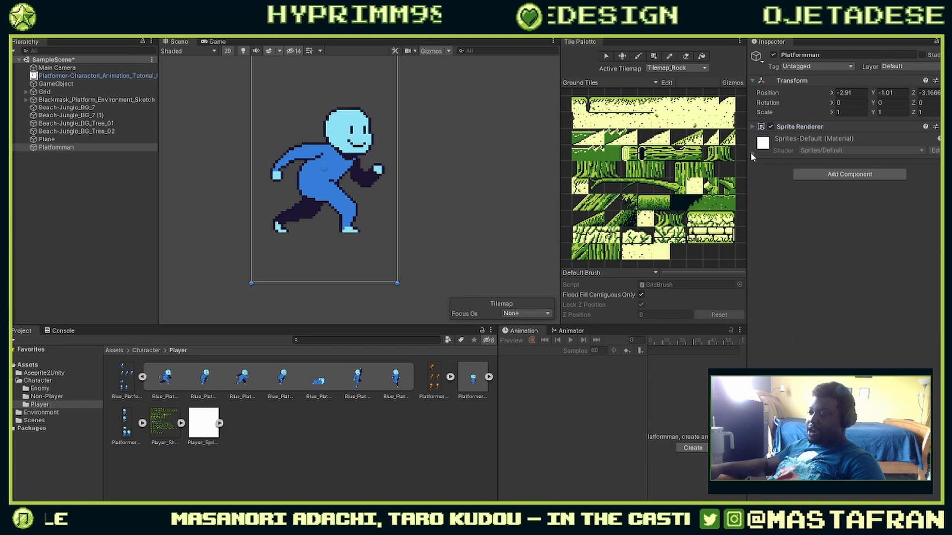
pyautogui.click(814, 176)
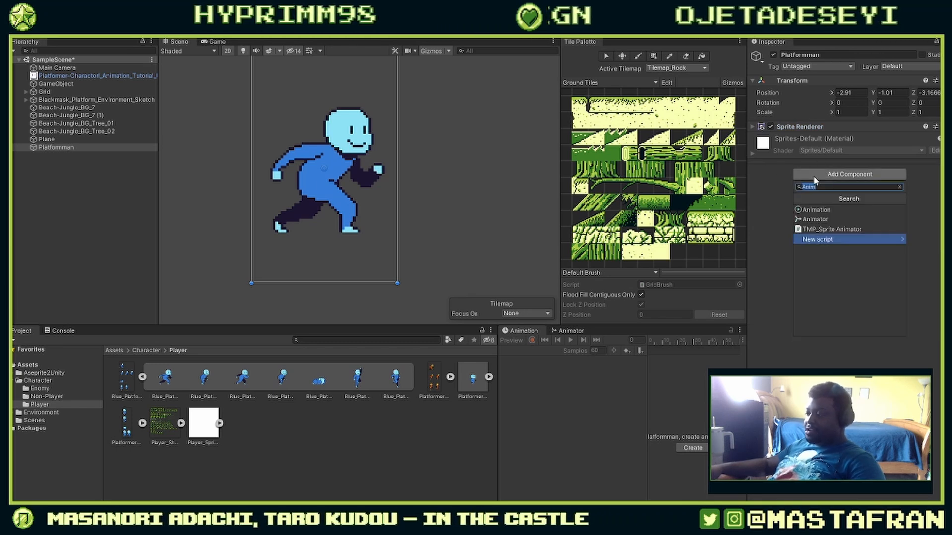
pyautogui.click(816, 210)
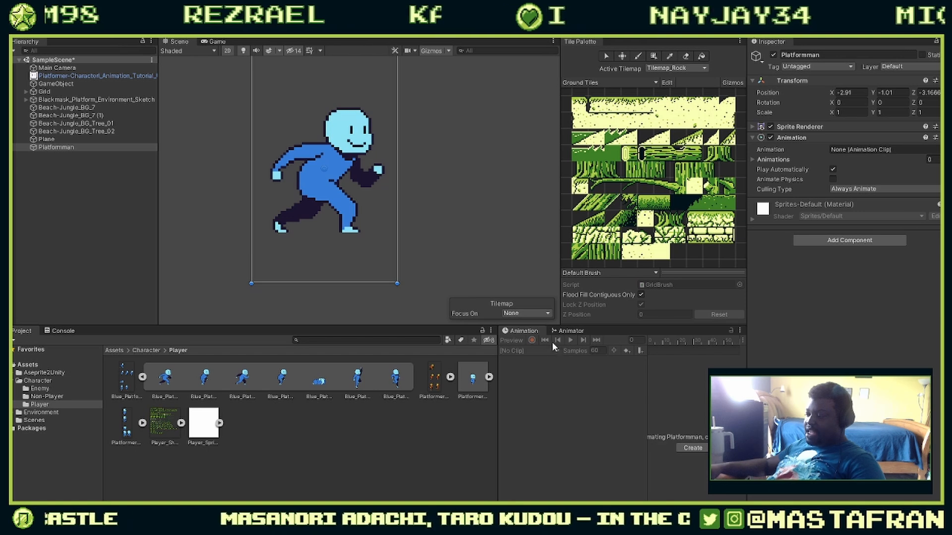
# Step: Dock the Animation and Animator windows together beside the project assets, widen their area, and bring Animation to the front
pyautogui.moveTo(518, 332); pyautogui.dragTo(393, 354)
pyautogui.moveTo(294, 362); pyautogui.dragTo(375, 391)
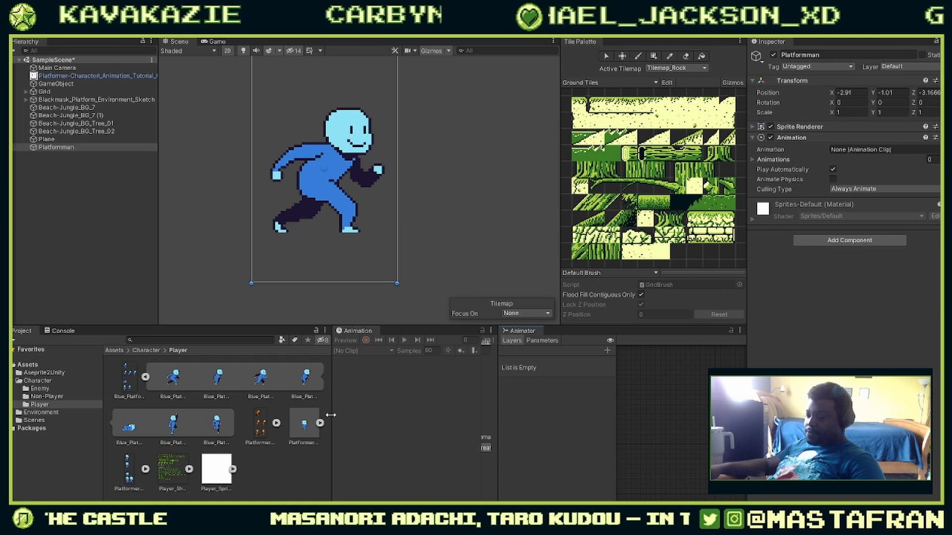
pyautogui.moveTo(521, 333); pyautogui.dragTo(441, 333)
pyautogui.moveTo(331, 397); pyautogui.dragTo(232, 366)
pyautogui.click(254, 333)
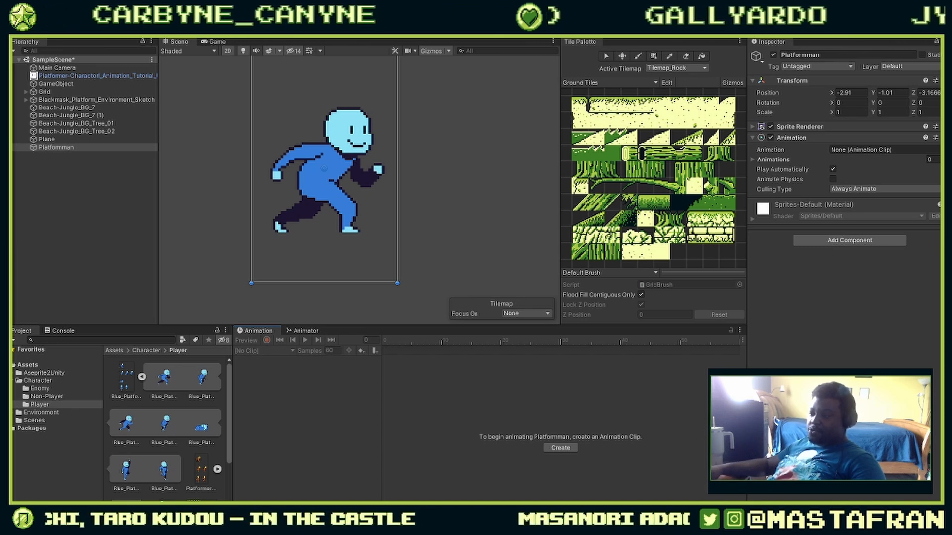
pyautogui.click(112, 18)
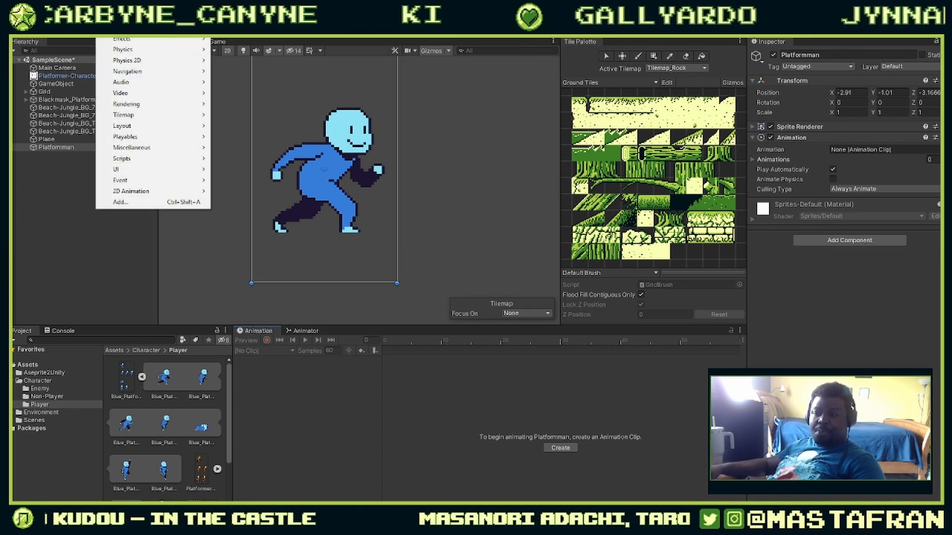
pyautogui.moveTo(151, 18)
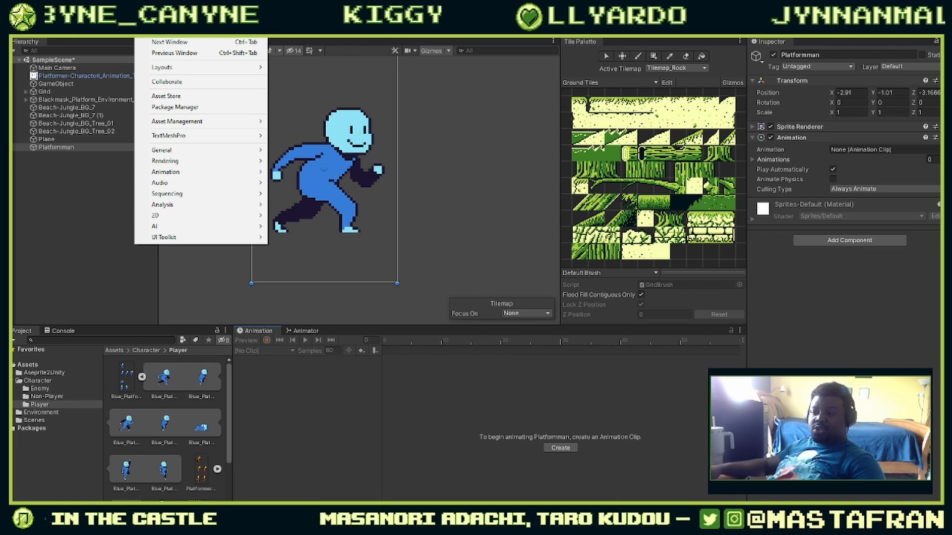
pyautogui.moveTo(198, 161)
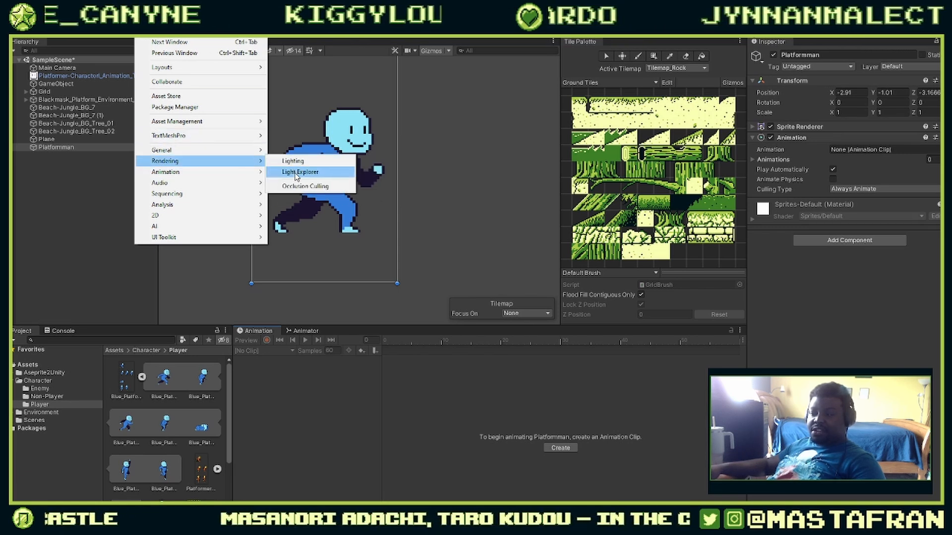
pyautogui.moveTo(238, 174)
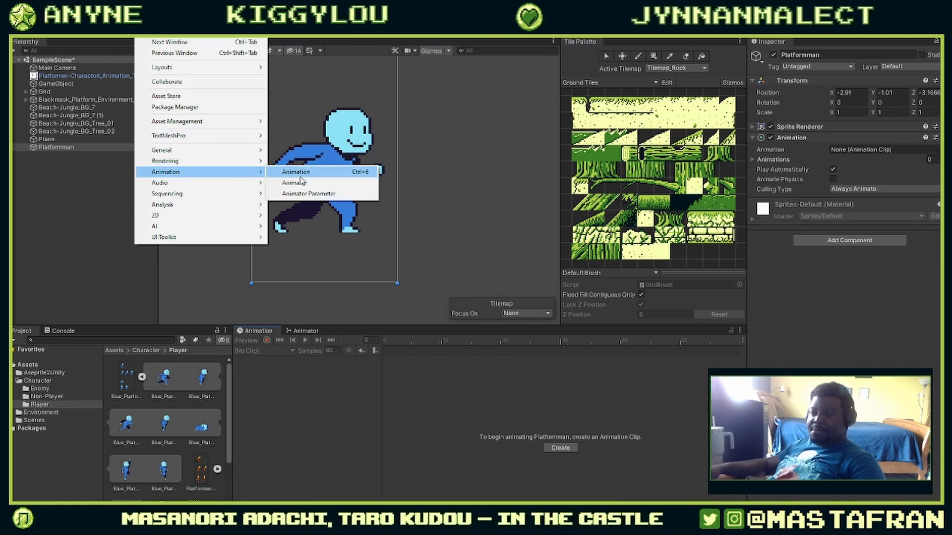
pyautogui.click(299, 177)
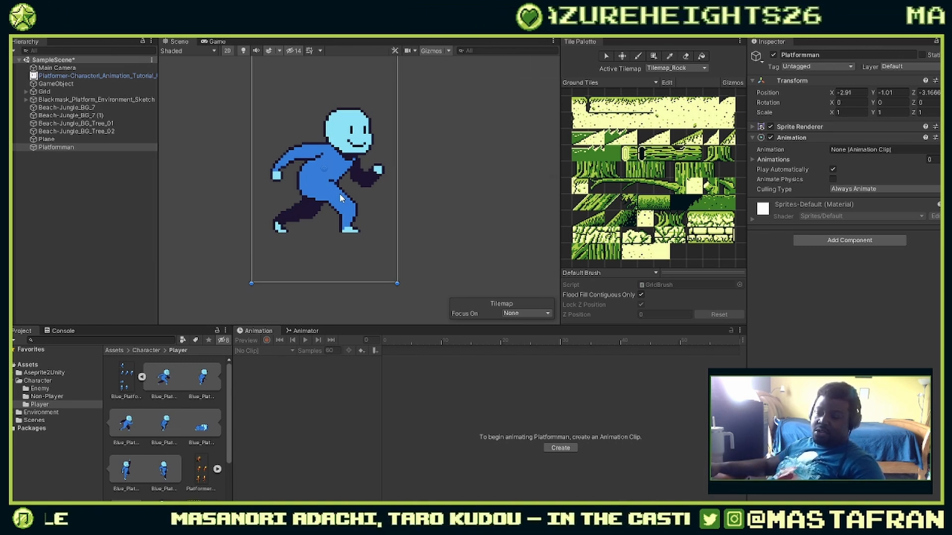
# Step: Create an animation clip named Idle for Platformman and key Blue_Platformer-Character_Sheet_0 at frame 0
pyautogui.click(59, 147)
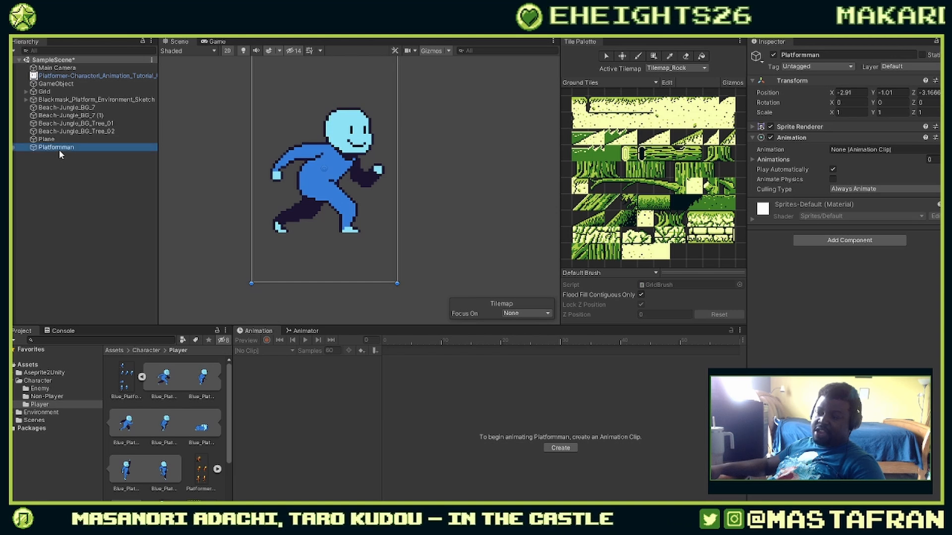
pyautogui.click(335, 181)
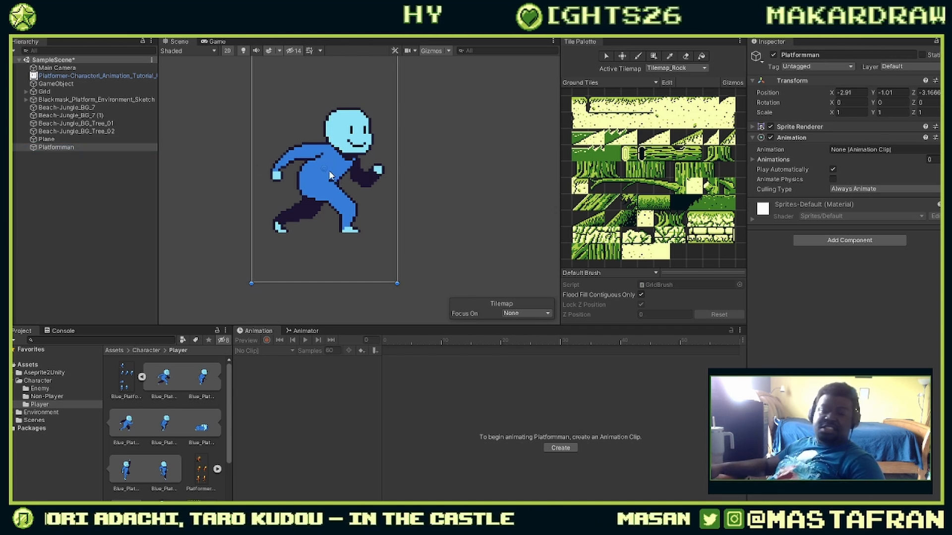
pyautogui.click(561, 448)
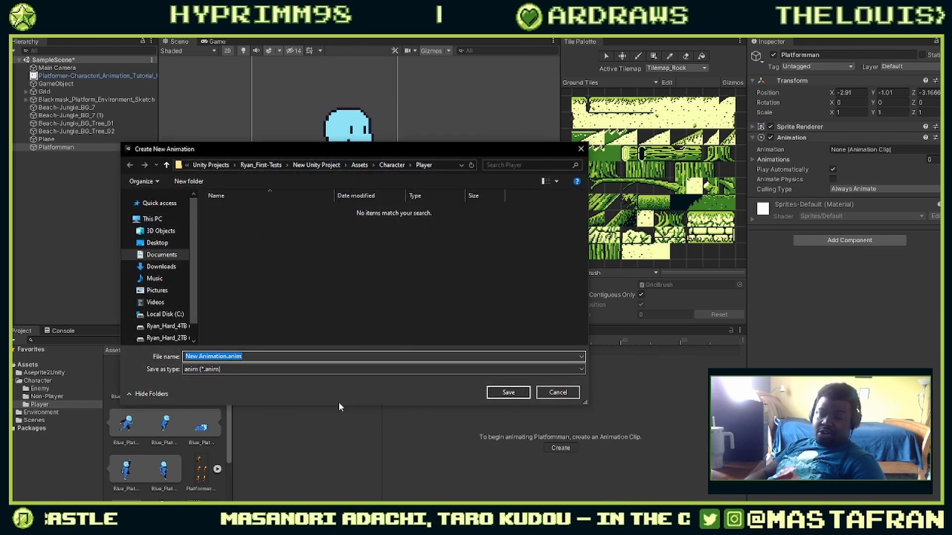
pyautogui.write('Id')
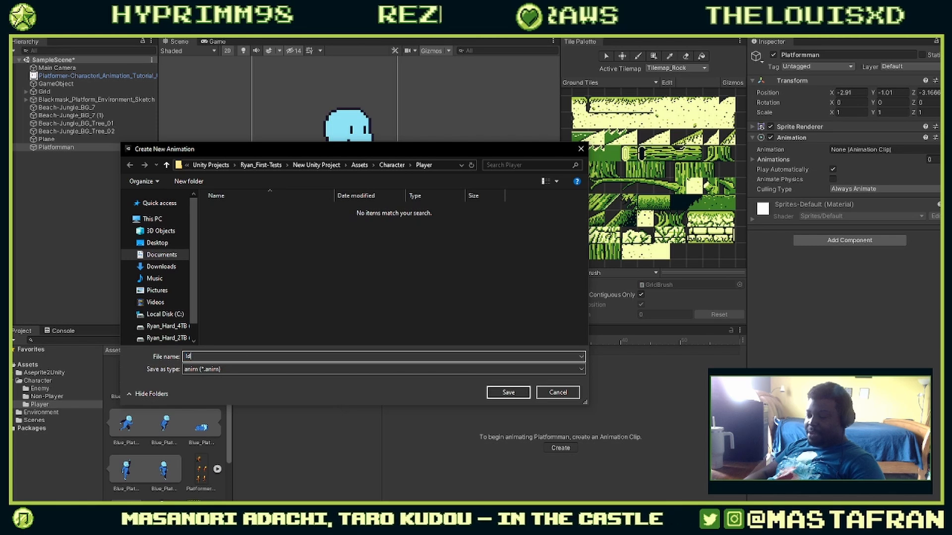
pyautogui.write('le')
pyautogui.press('Return')
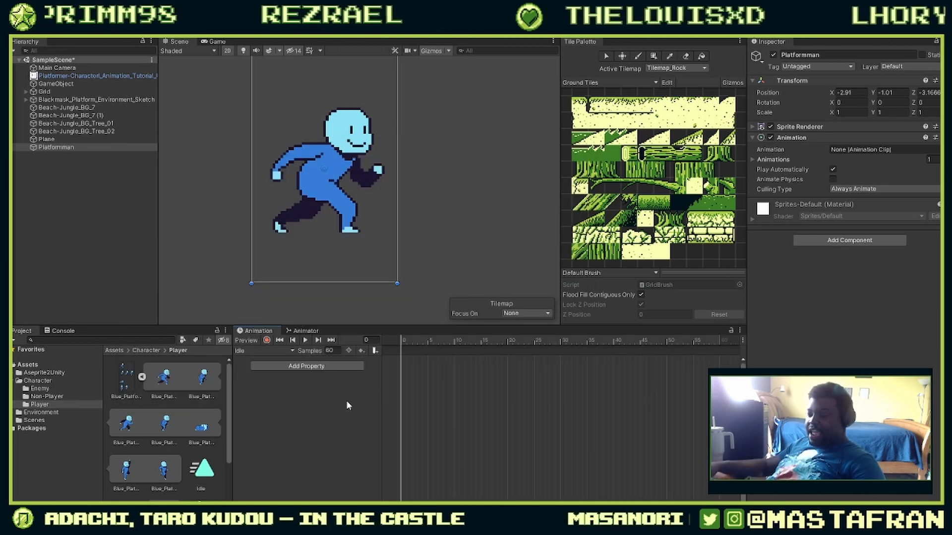
pyautogui.moveTo(160, 386); pyautogui.dragTo(403, 367)
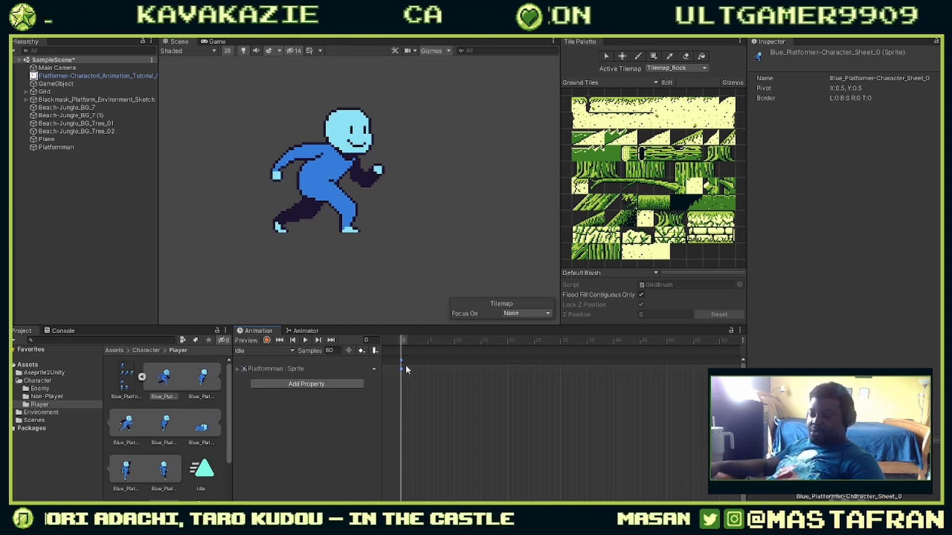
# Step: Create a second animation clip for Platformman named Walk
pyautogui.click(291, 352)
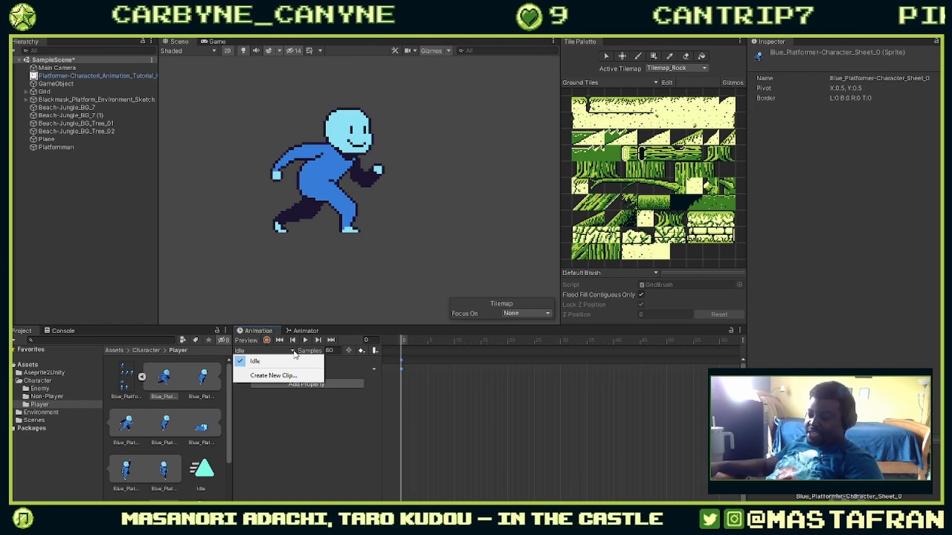
pyautogui.click(288, 377)
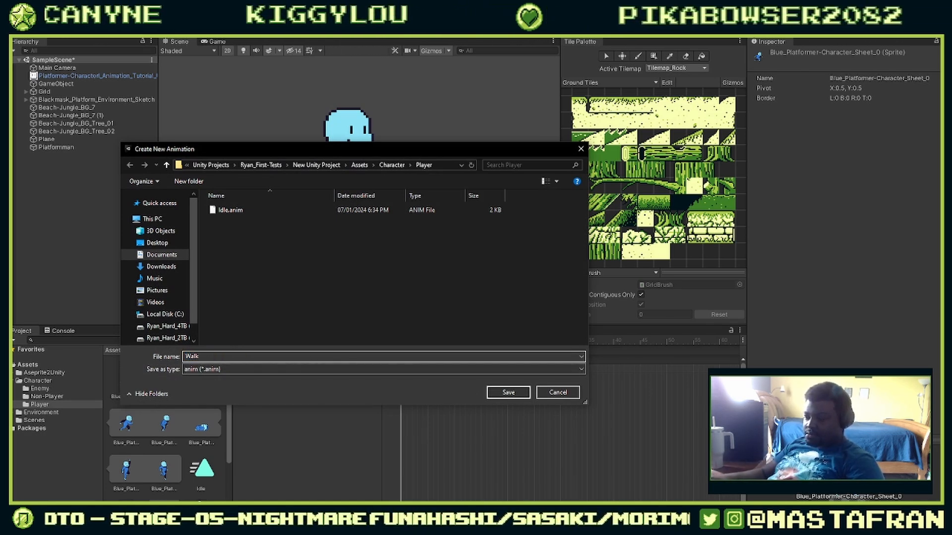
pyautogui.press('Return')
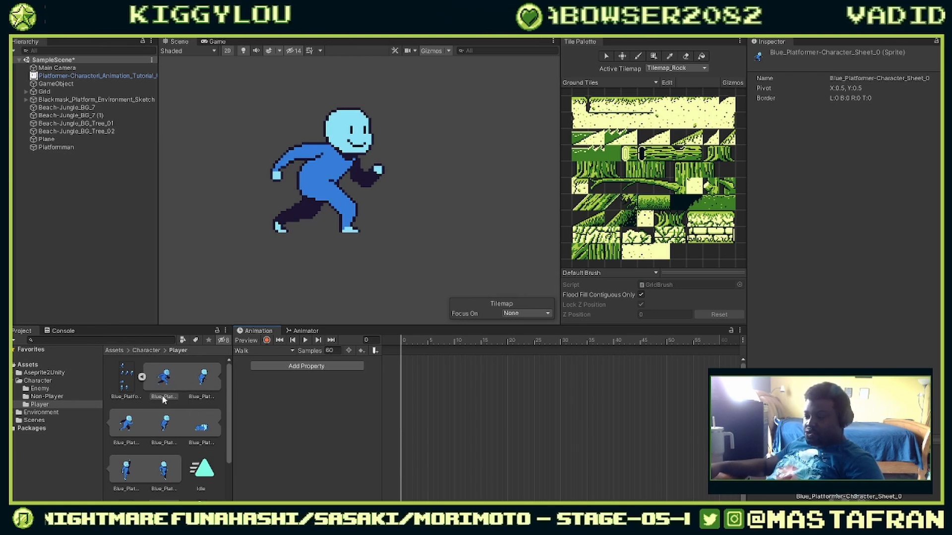
# Step: Key Blue_Platformer-Character_Sheet_1 at frame 0 and Blue_Platformer-Character_Sheet_0 at frame 5 of the Walk clip
pyautogui.click(204, 379)
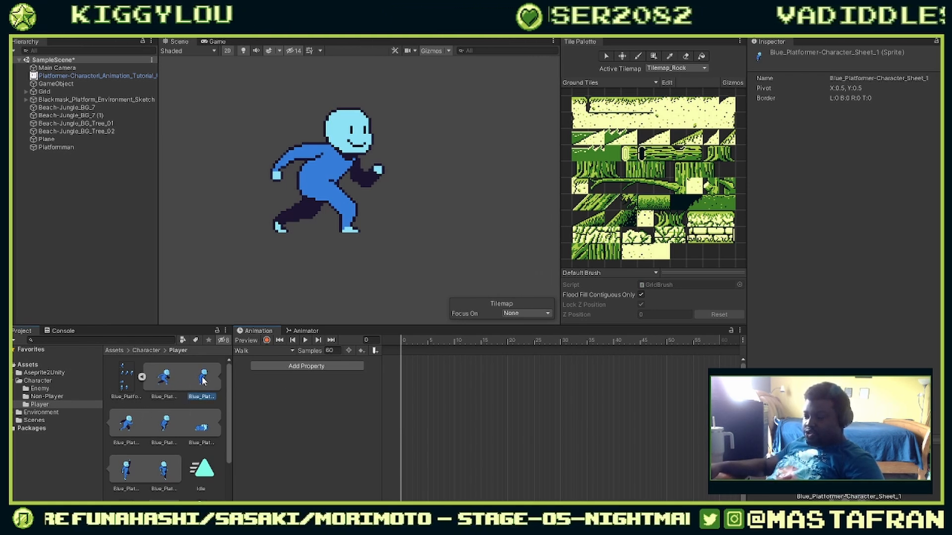
pyautogui.moveTo(402, 357); pyautogui.dragTo(402, 359)
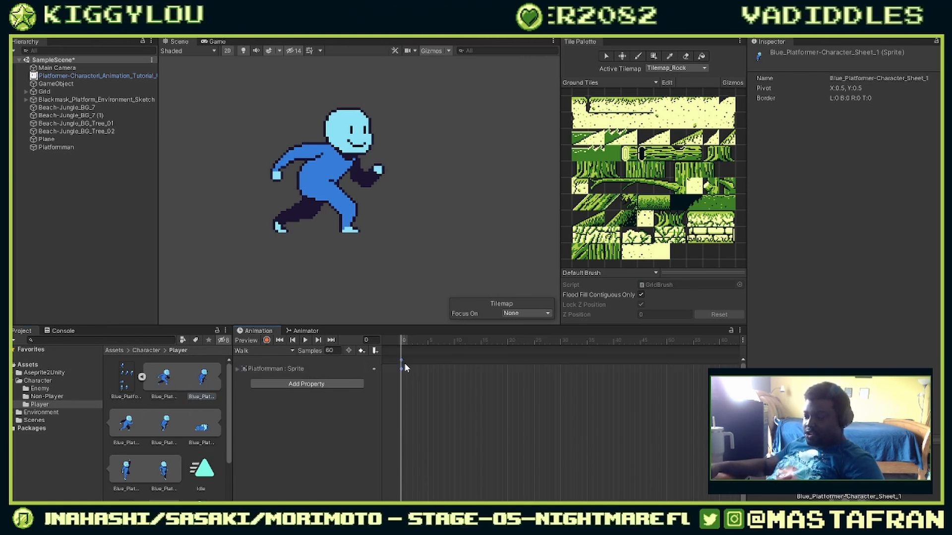
pyautogui.click(162, 380)
pyautogui.moveTo(162, 379); pyautogui.dragTo(429, 370)
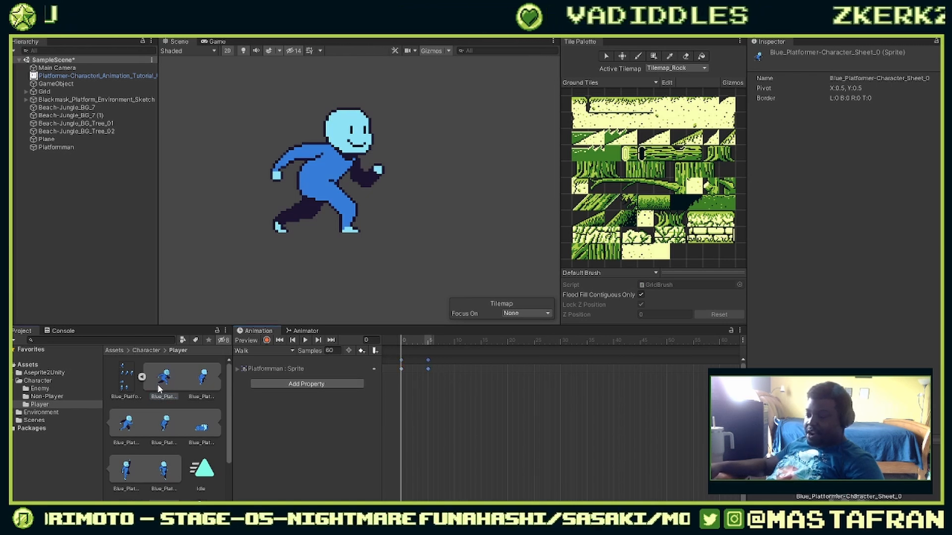
# Step: Play and scrub the Walk clip, checking whether Platformman's sprite changes in the scene
pyautogui.click(305, 341)
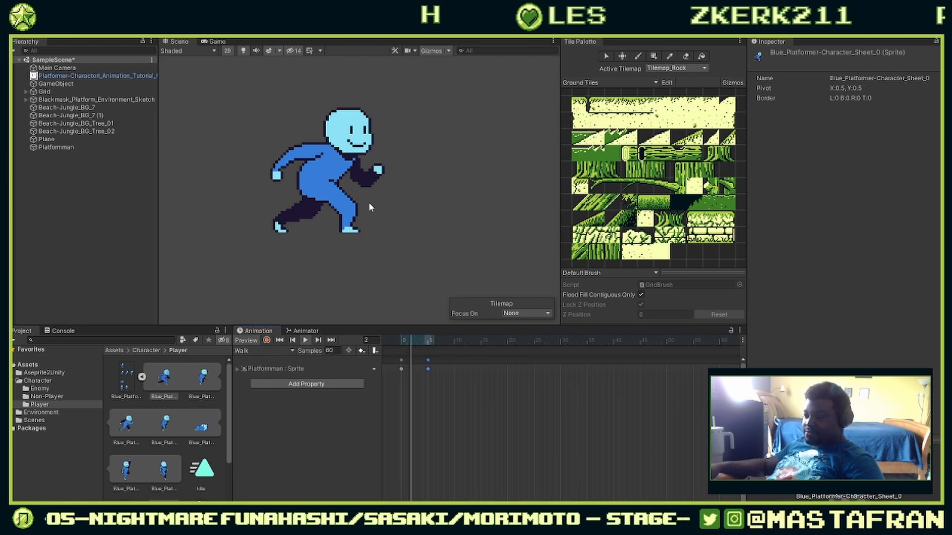
pyautogui.click(346, 201)
pyautogui.click(305, 341)
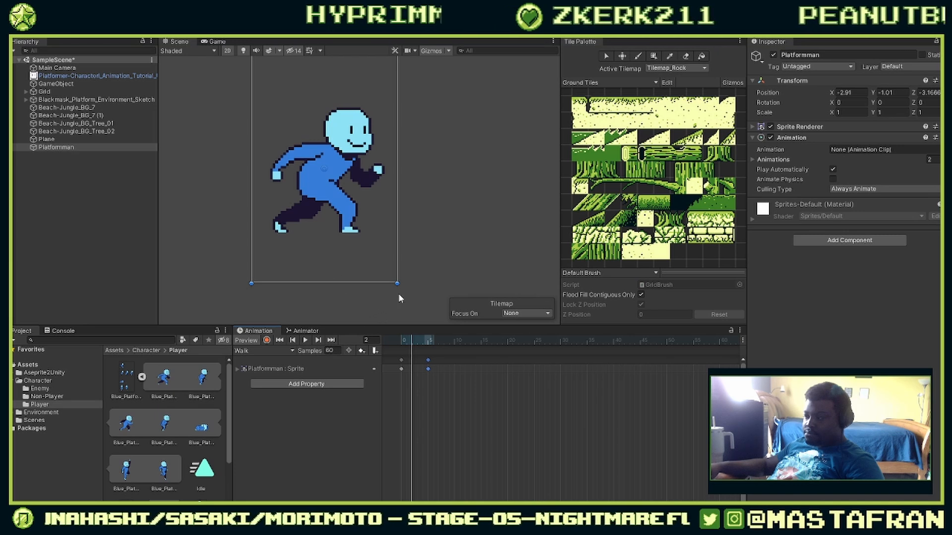
pyautogui.moveTo(411, 339); pyautogui.dragTo(386, 353)
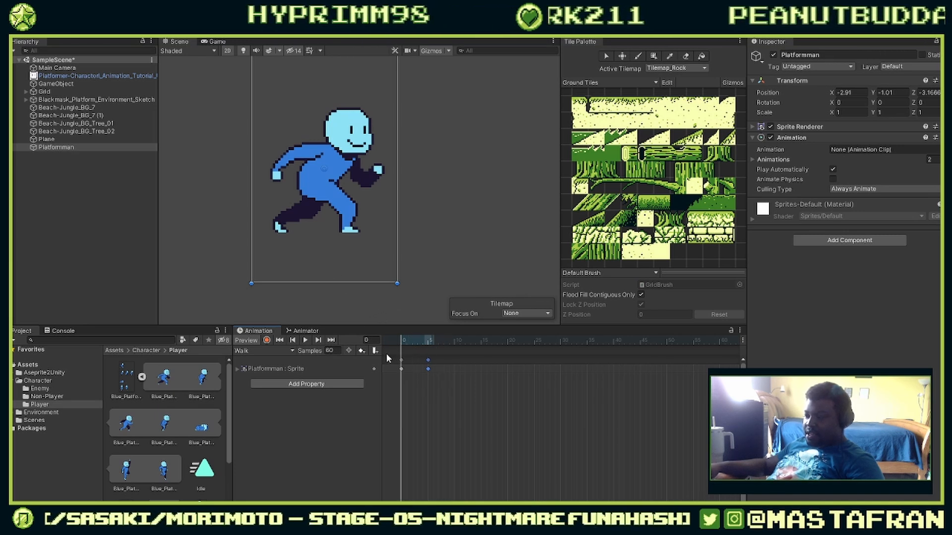
pyautogui.scroll(-3, 393, 272)
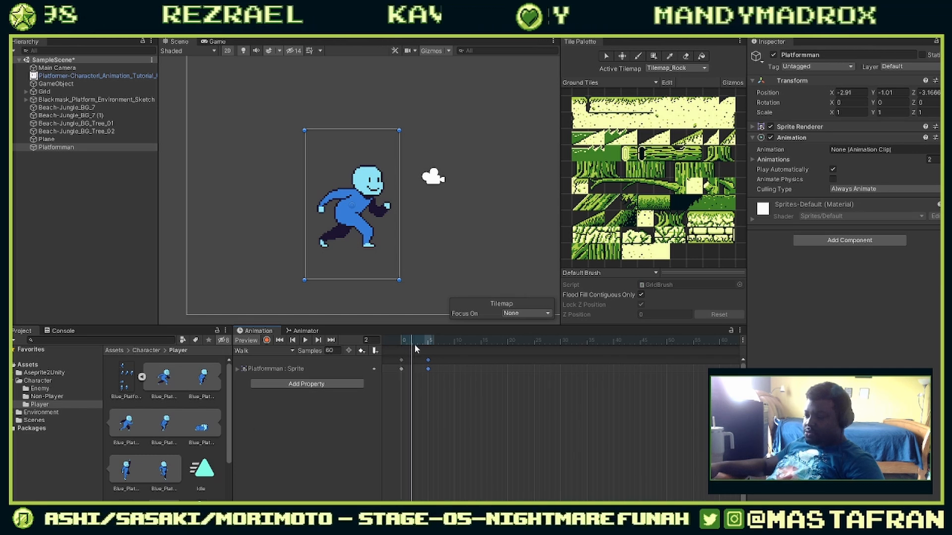
pyautogui.click(304, 341)
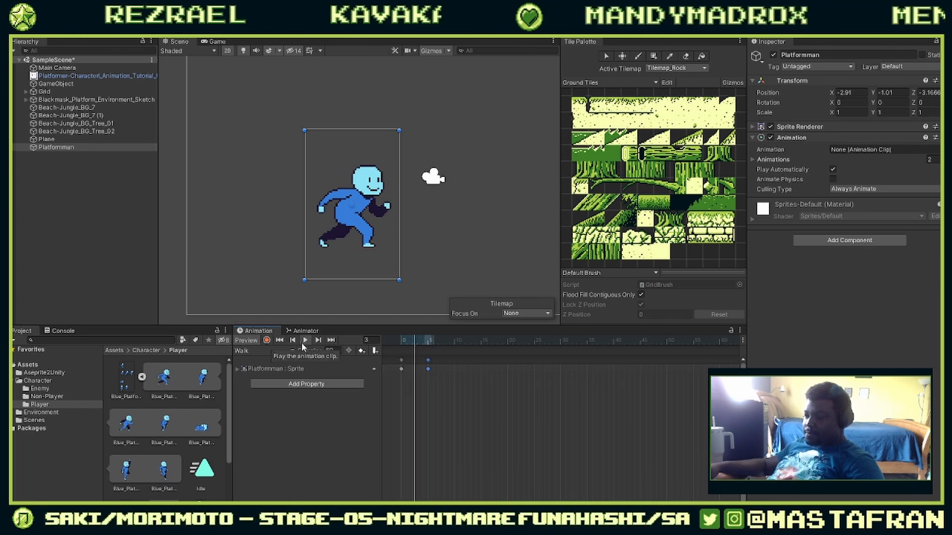
pyautogui.scroll(-1, 380, 238)
pyautogui.scroll(1, 380, 238)
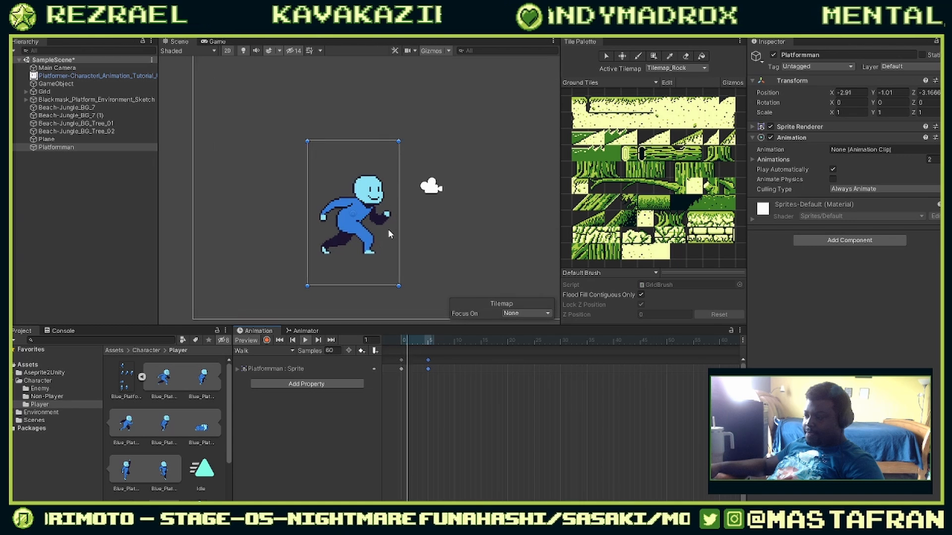
pyautogui.click(430, 230)
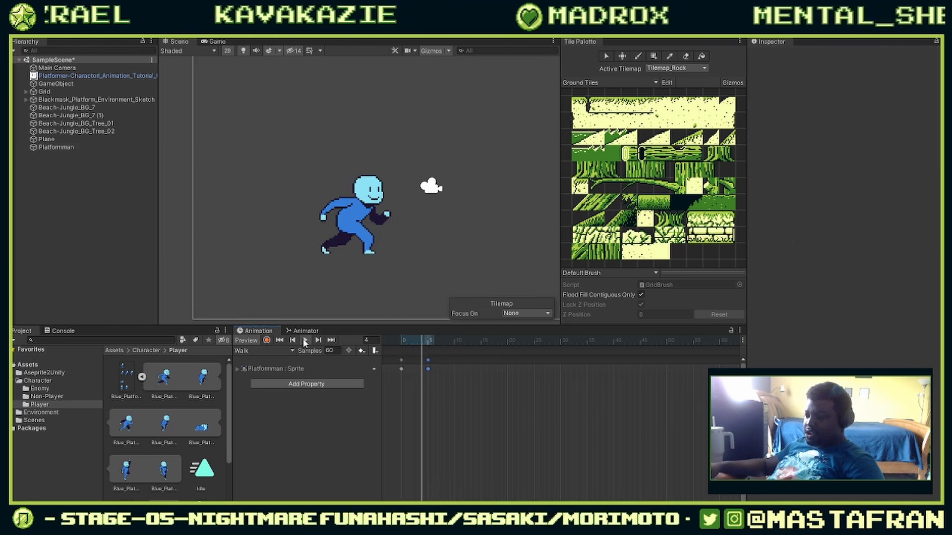
# Step: Expand Platformman's Sprite Renderer settings and check them along with the blue character sheet's import settings
pyautogui.click(347, 231)
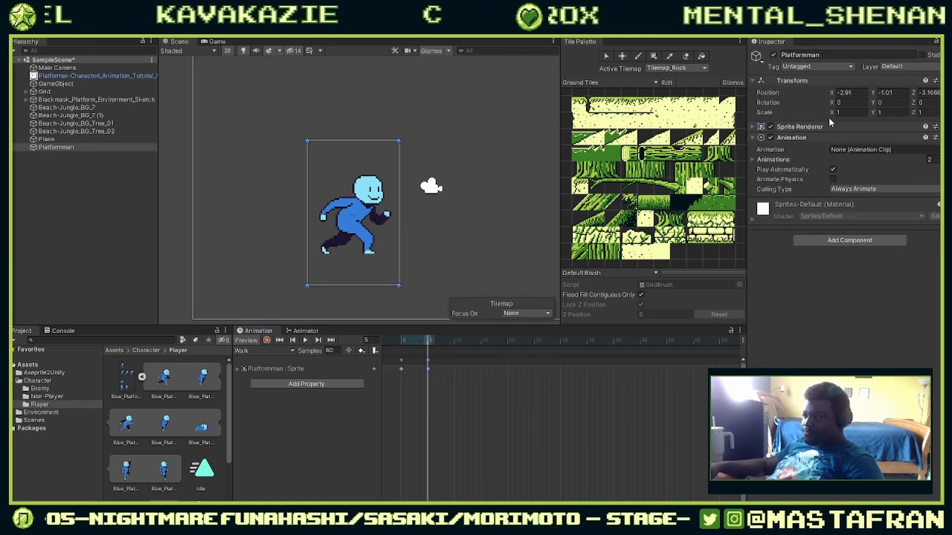
pyautogui.click(753, 127)
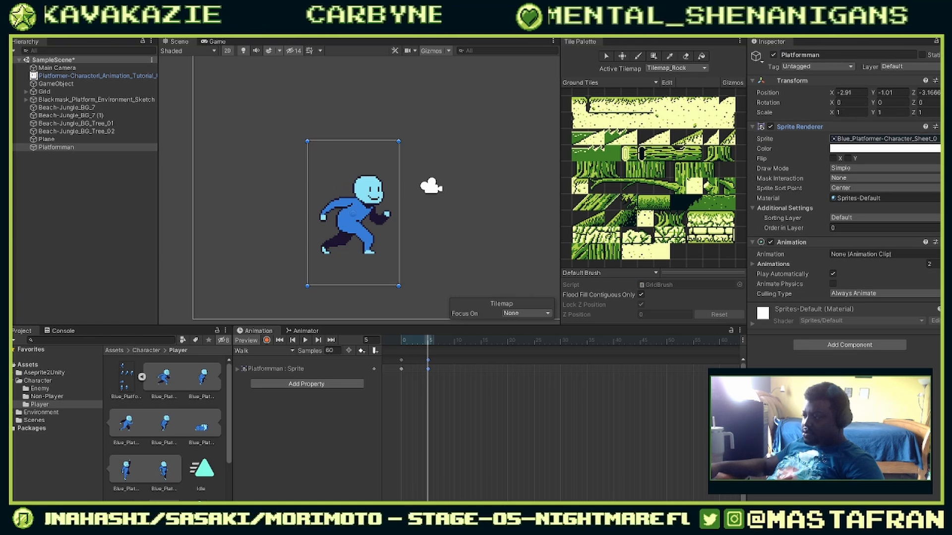
pyautogui.click(129, 382)
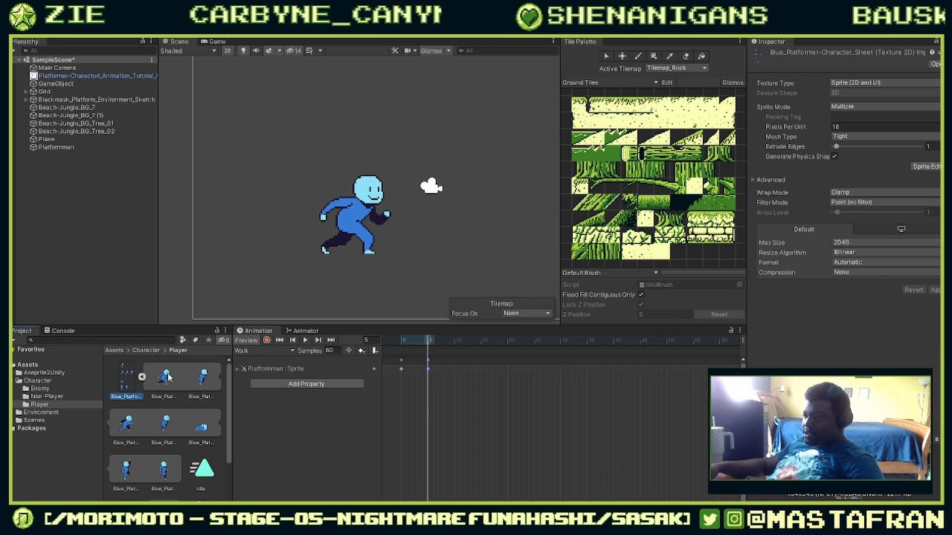
pyautogui.click(373, 230)
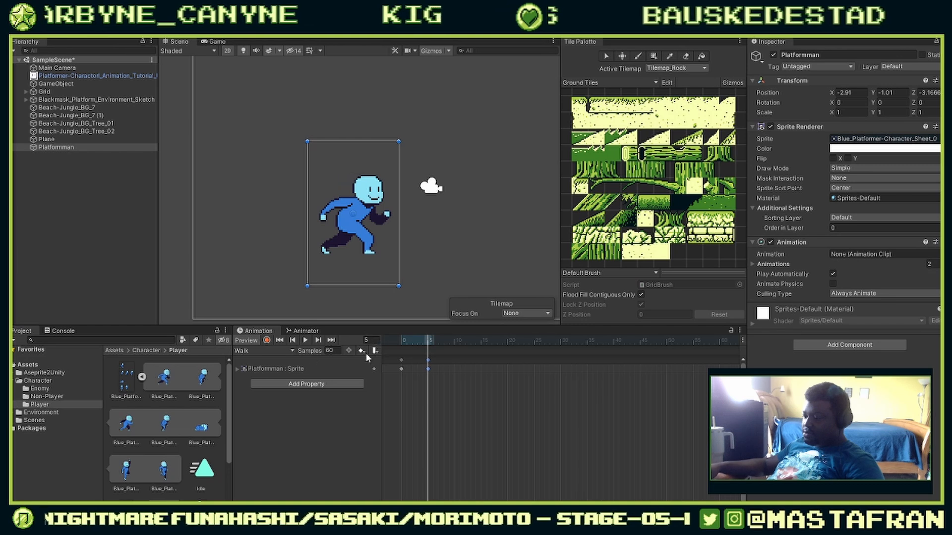
# Step: Play the Walk clip again and compare Platformman's appearance in the Game and Scene views
pyautogui.click(306, 341)
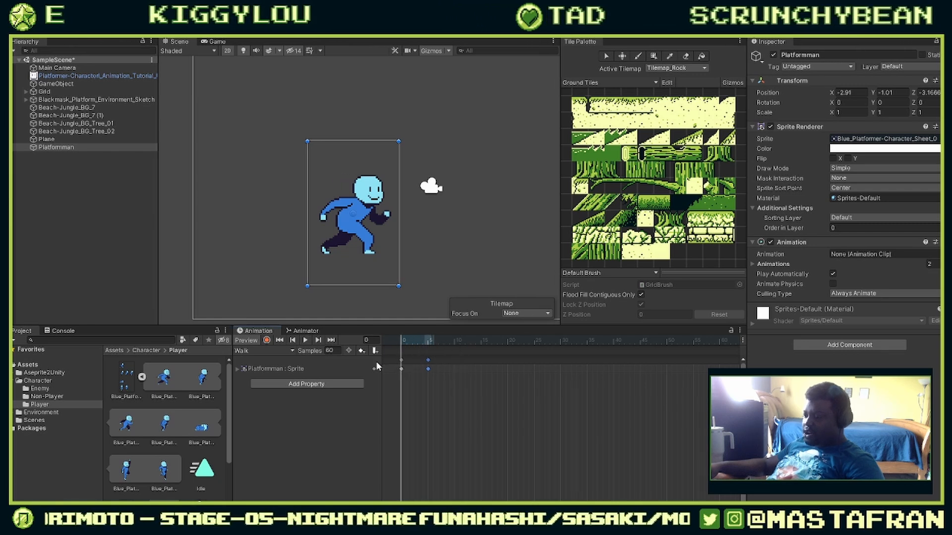
pyautogui.scroll(3, 299, 225)
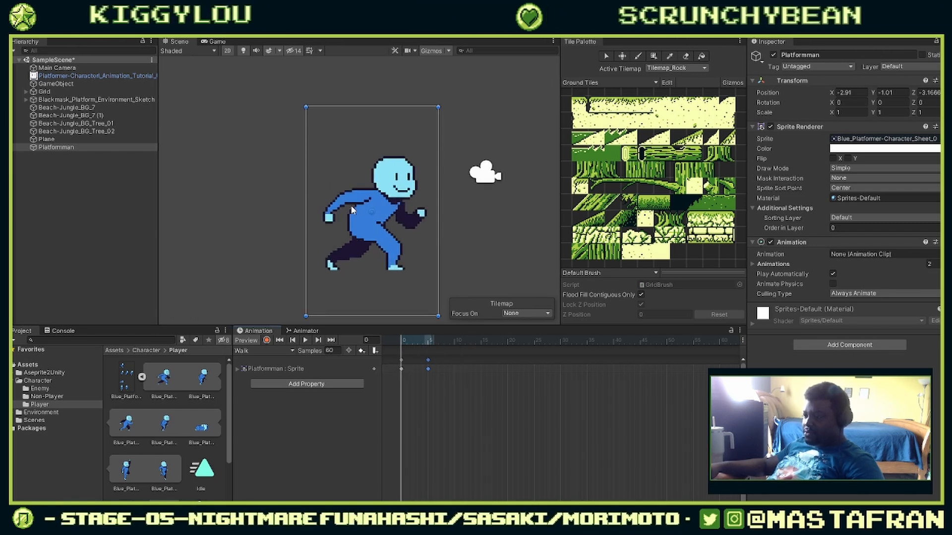
pyautogui.click(217, 42)
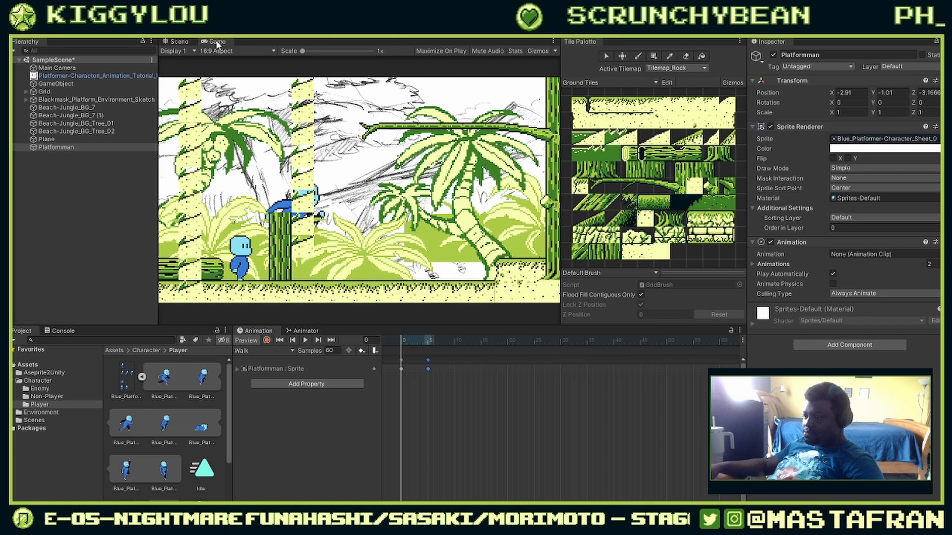
pyautogui.click(174, 42)
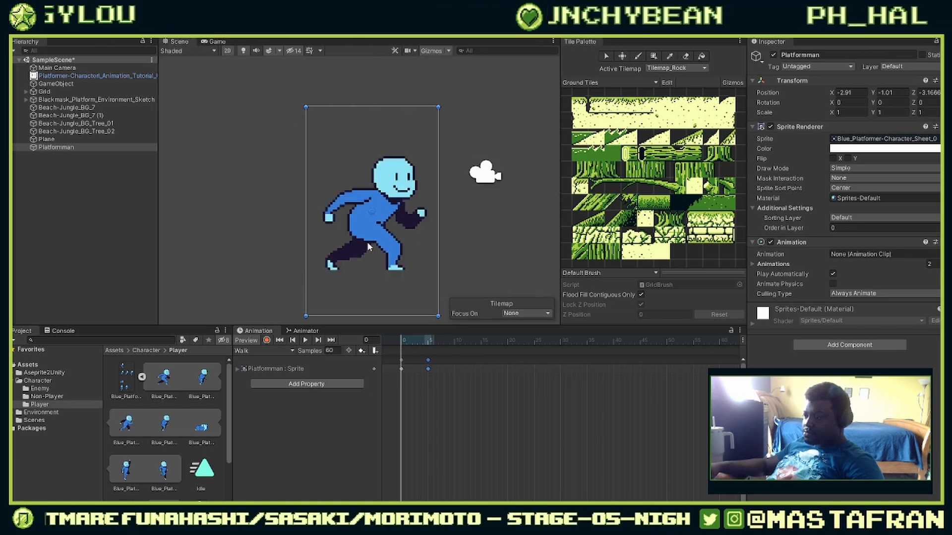
pyautogui.click(345, 239)
pyautogui.click(367, 216)
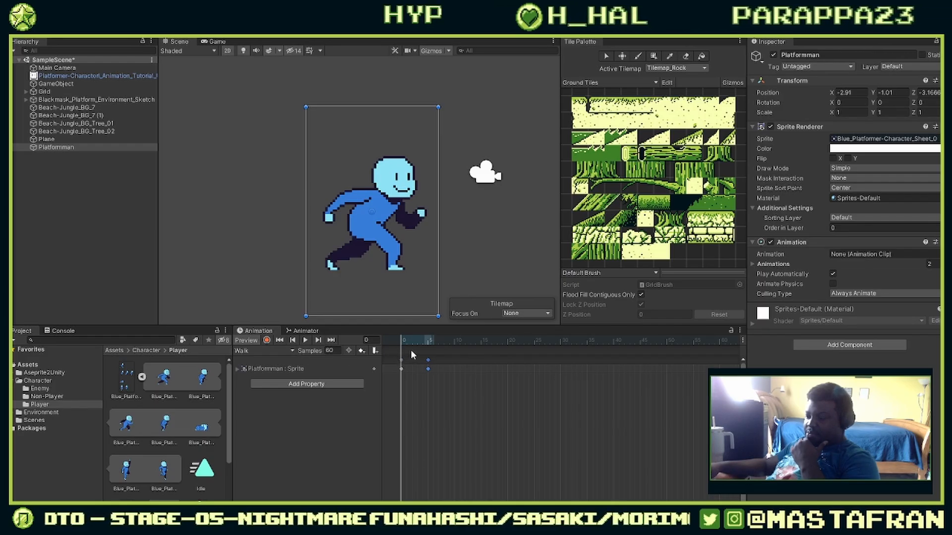
# Step: Key Blue_Platformer-Character_Sheet_0 at frame 10 of the Walk clip and play the clip
pyautogui.moveTo(416, 341); pyautogui.dragTo(456, 346)
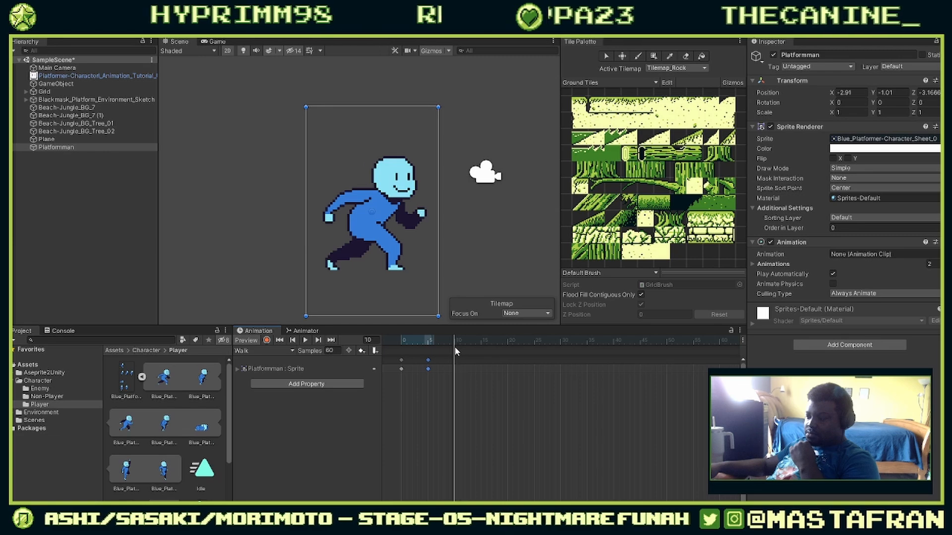
pyautogui.click(163, 379)
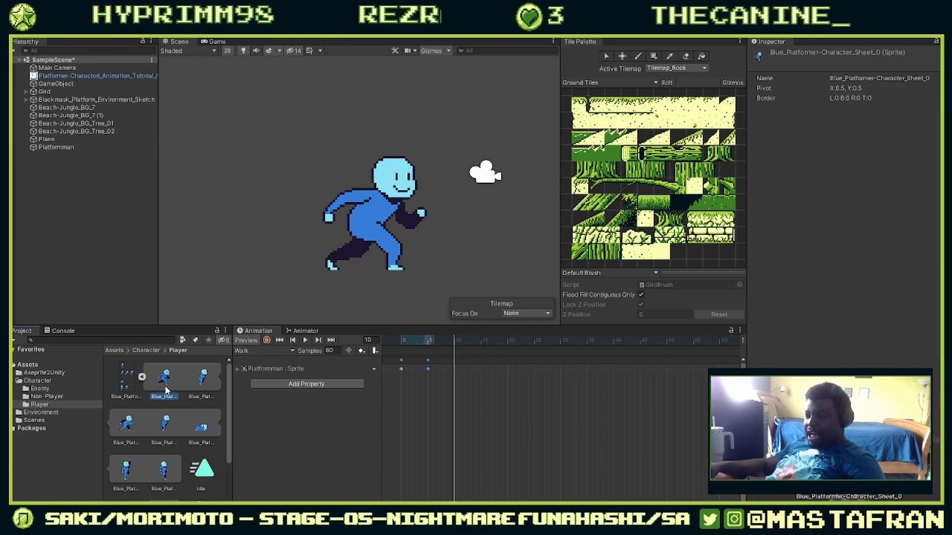
pyautogui.moveTo(162, 379); pyautogui.dragTo(388, 346)
pyautogui.click(306, 341)
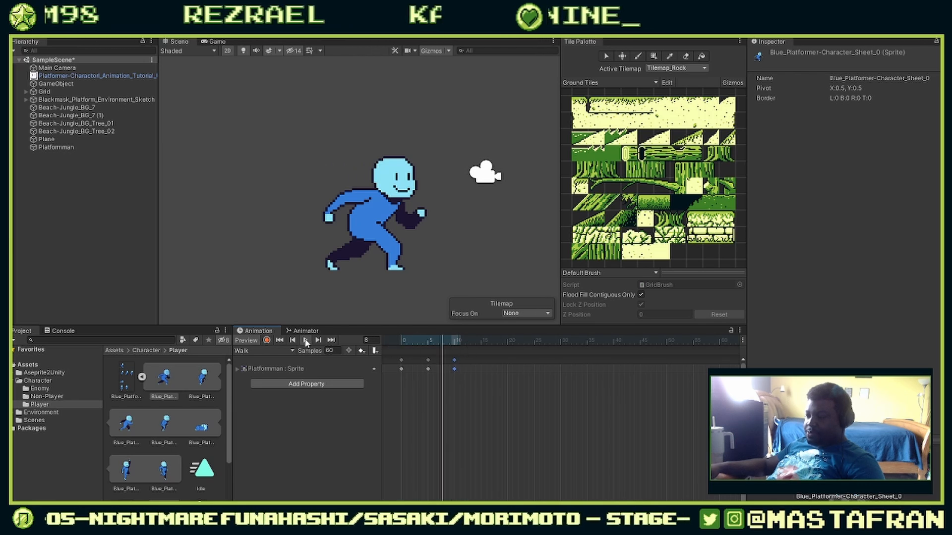
# Step: Expand the Animations list in Platformman's Animation component and check its clips and the character in the scene
pyautogui.click(373, 240)
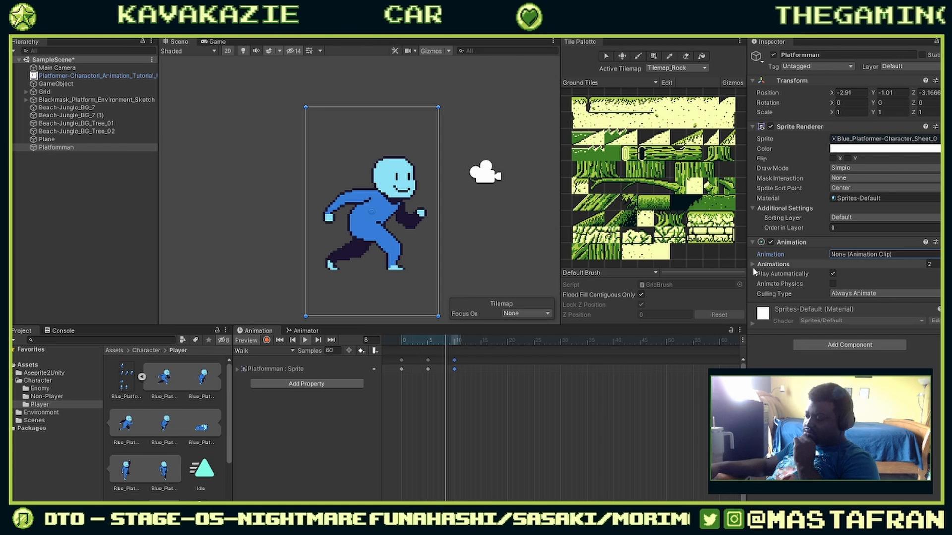
pyautogui.click(876, 292)
pyautogui.click(884, 265)
pyautogui.click(886, 262)
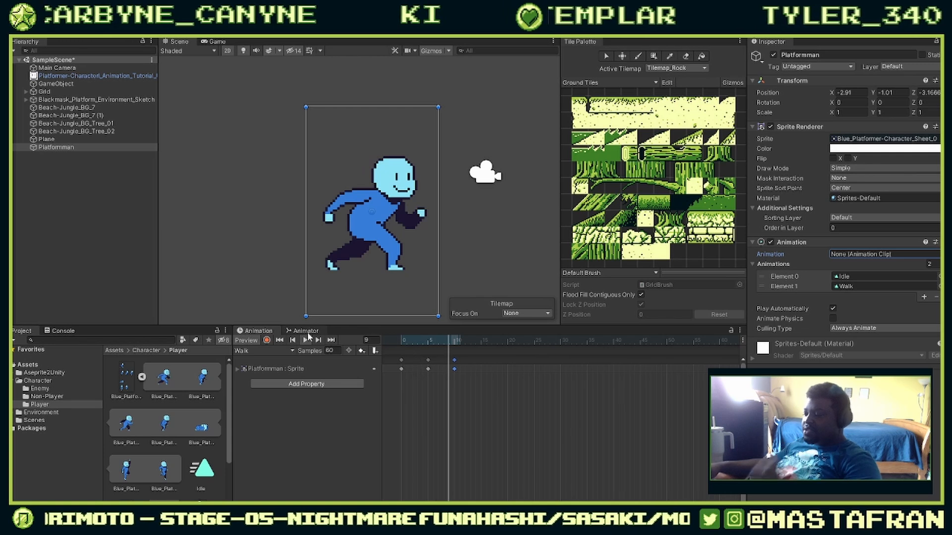
pyautogui.scroll(-2, 328, 256)
pyautogui.scroll(-2, 329, 250)
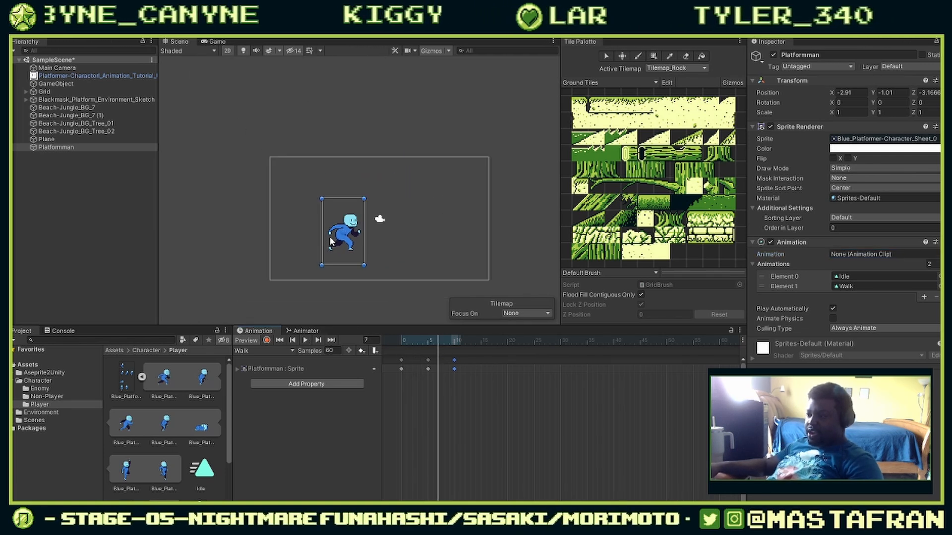
pyautogui.scroll(1, 332, 241)
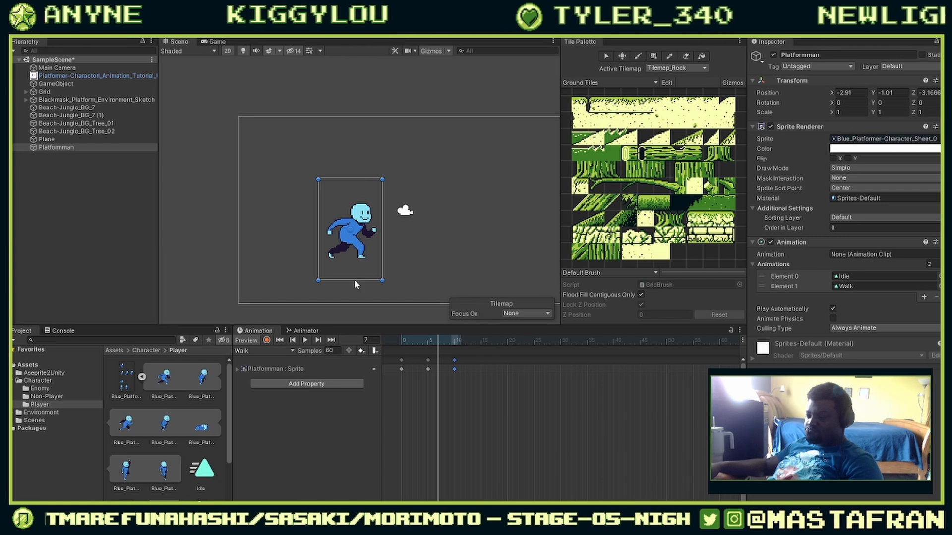
# Step: Create a new animation clip named Jump and key Blue_Platformer-Character_Sheet_5 at frame 0
pyautogui.click(275, 351)
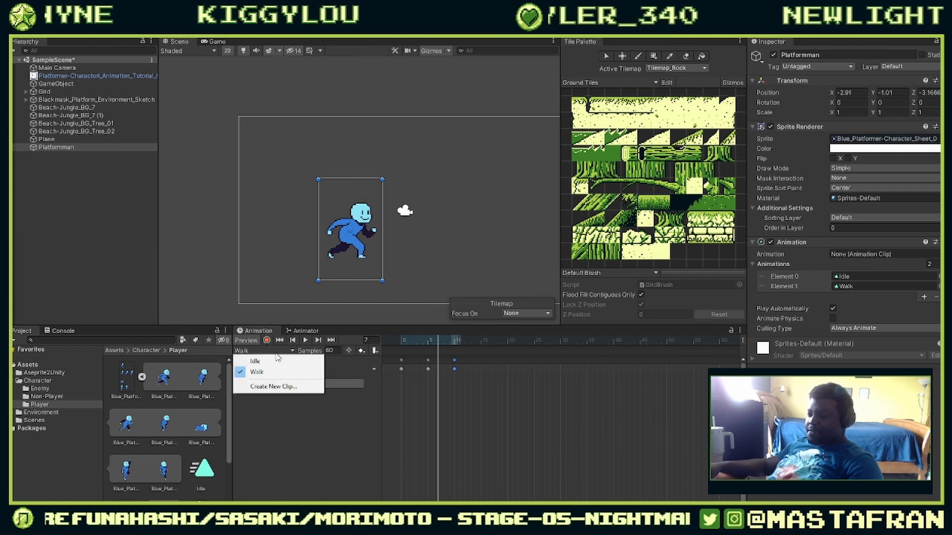
pyautogui.click(270, 386)
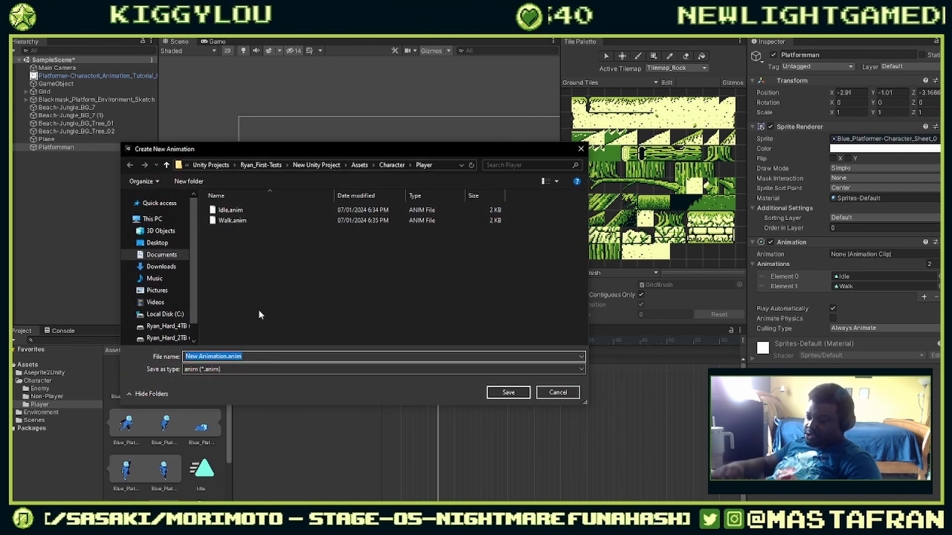
pyautogui.write('Jump')
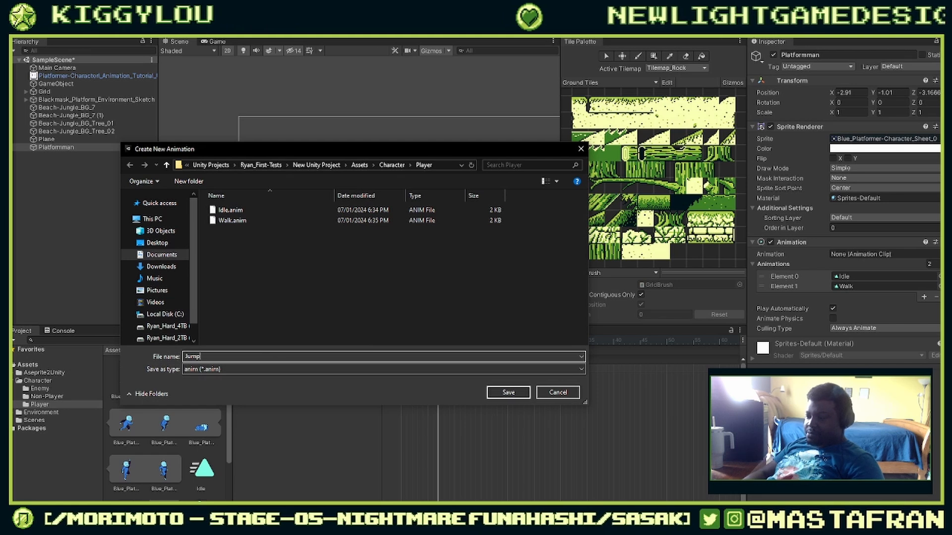
pyautogui.press('Return')
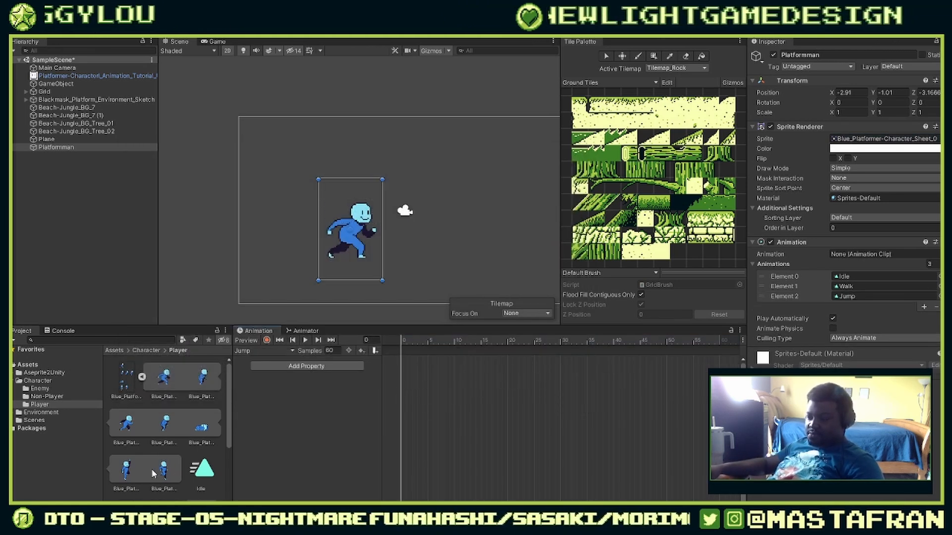
pyautogui.click(119, 474)
pyautogui.moveTo(118, 474); pyautogui.dragTo(403, 363)
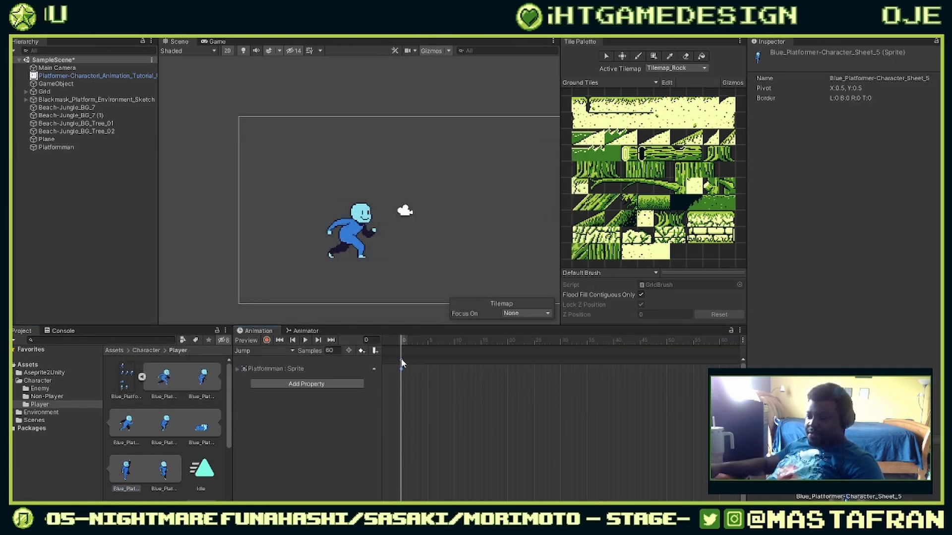
# Step: Create a new animation clip named Land and key Blue_Platformer-Character_Sheet_6 at frame 0
pyautogui.click(288, 352)
pyautogui.click(256, 397)
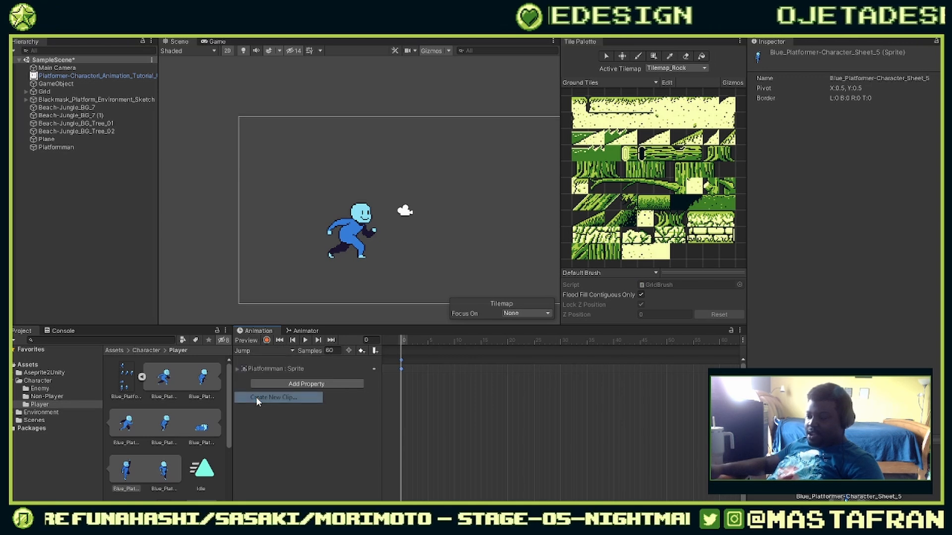
pyautogui.write('lan')
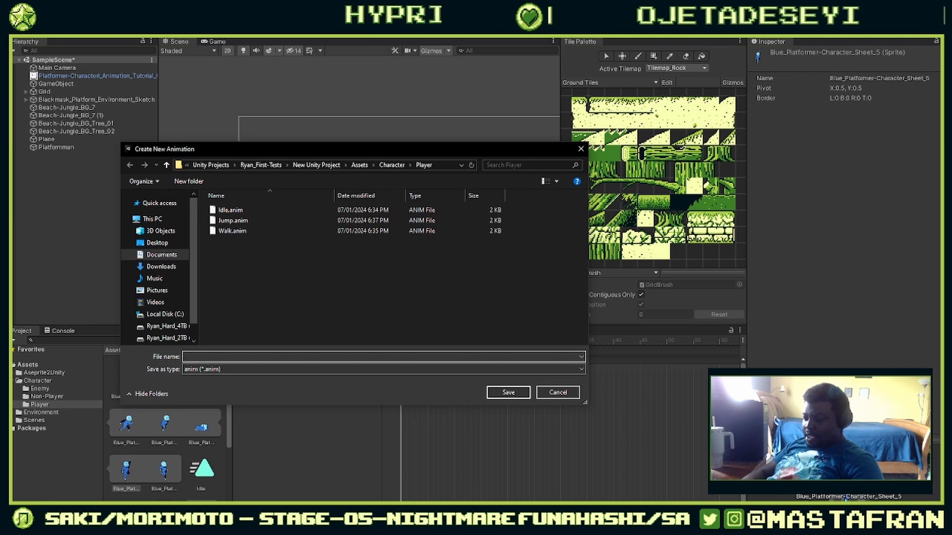
pyautogui.write('d')
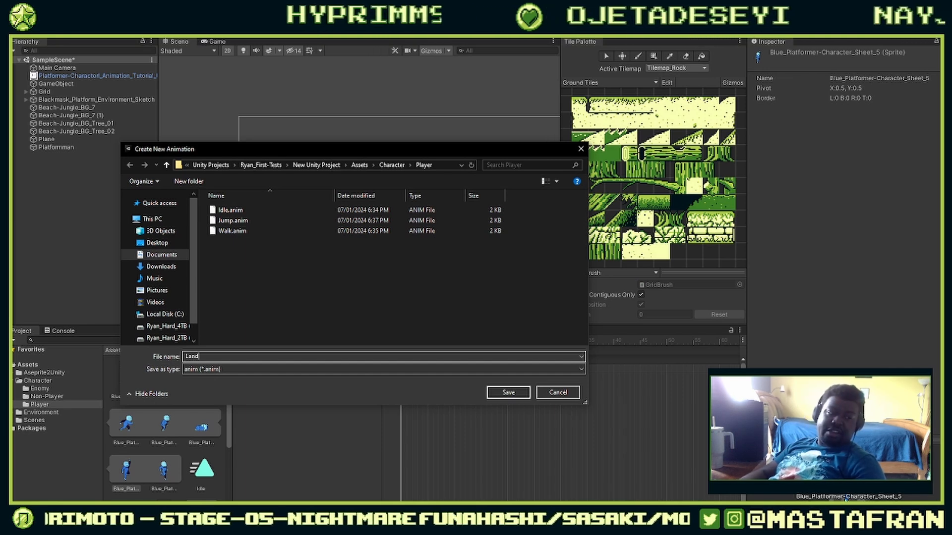
pyautogui.press('Return')
pyautogui.moveTo(154, 471); pyautogui.dragTo(402, 368)
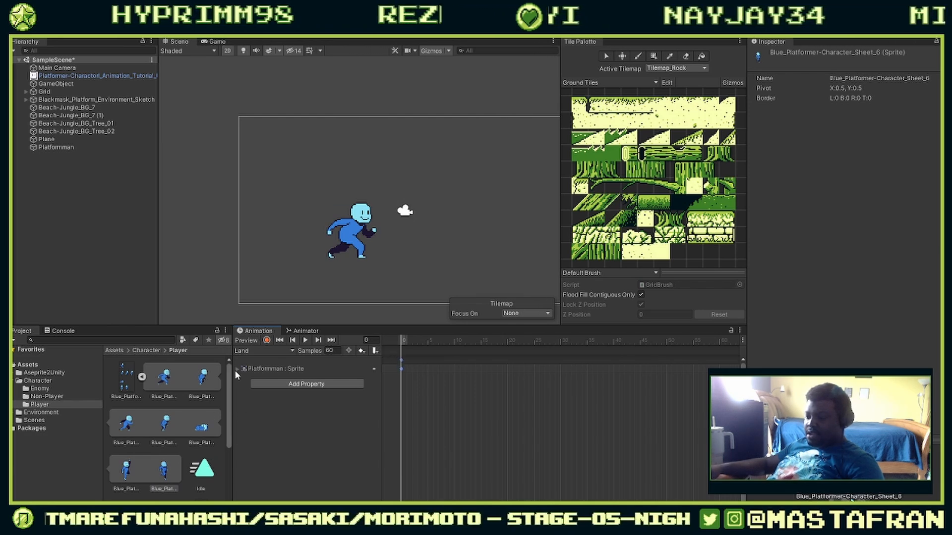
# Step: Create a new animation clip named Crouch and key Blue_Platformer-Character_Sheet_4 at frame 0
pyautogui.click(253, 351)
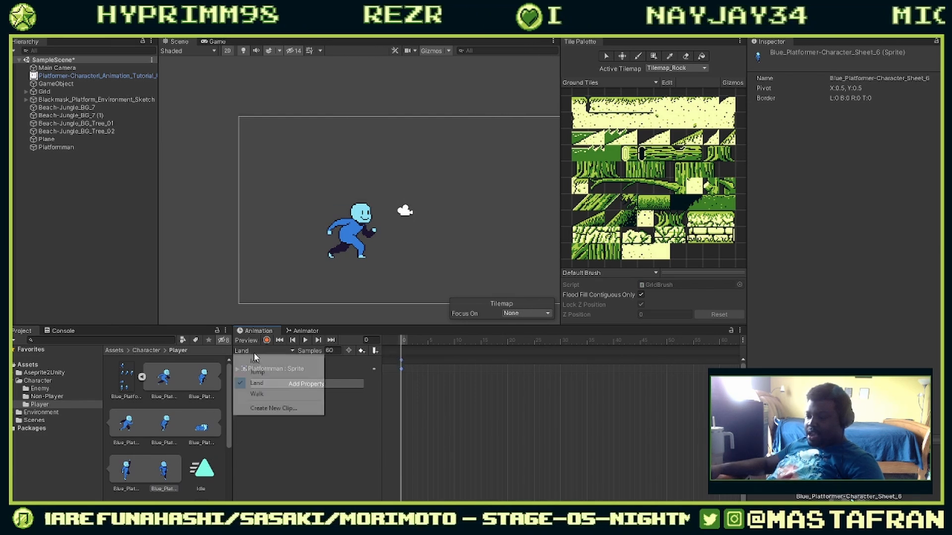
pyautogui.click(258, 408)
pyautogui.write('Crouch')
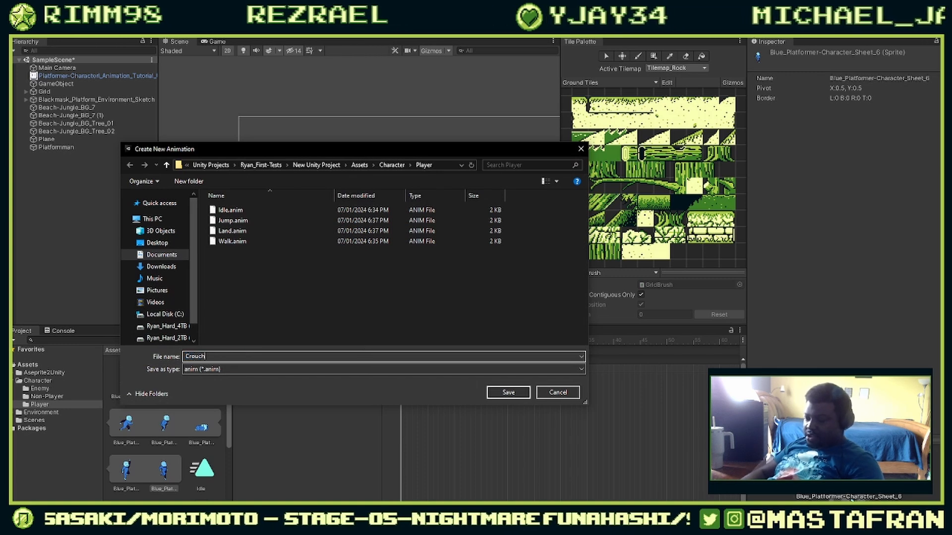
pyautogui.press('Return')
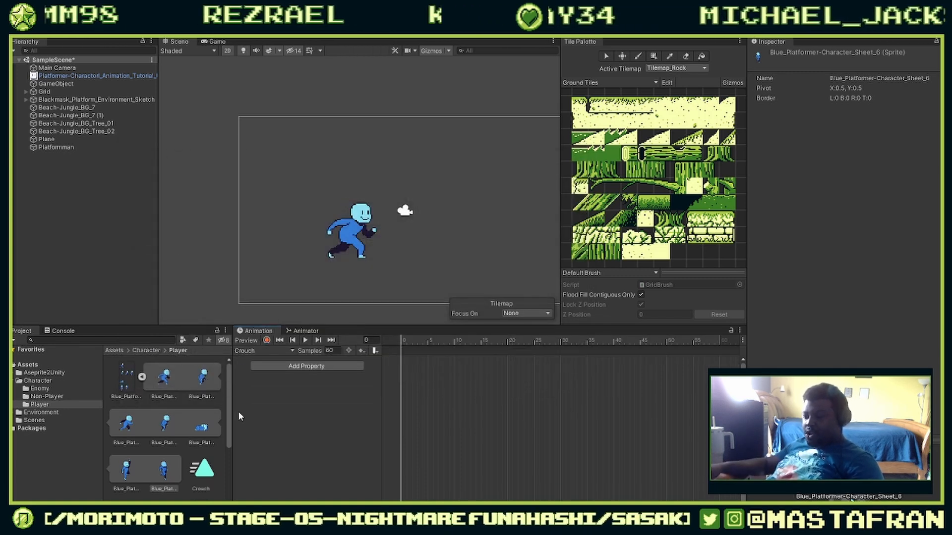
pyautogui.moveTo(282, 407); pyautogui.dragTo(402, 362)
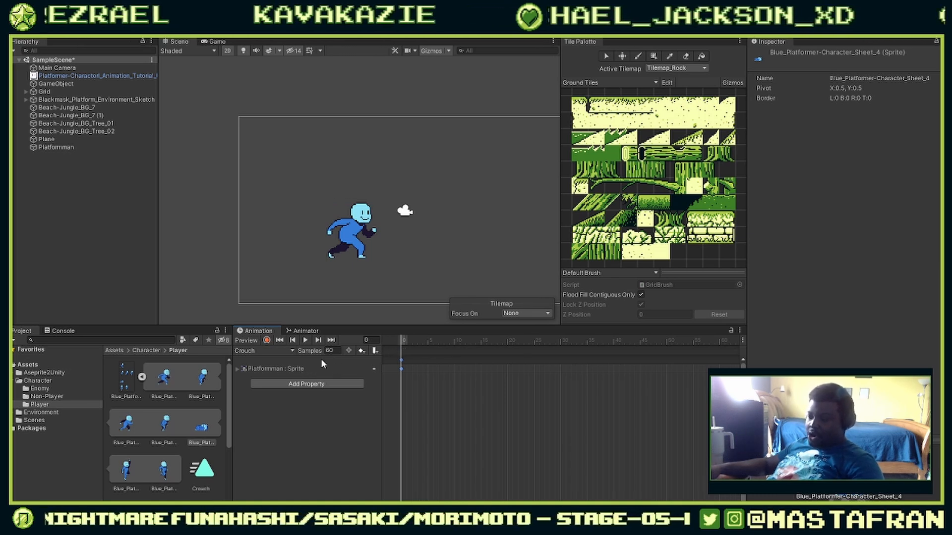
# Step: Look through the Jump, Idle and Land clips, and play the Walk clip
pyautogui.click(286, 352)
pyautogui.click(277, 389)
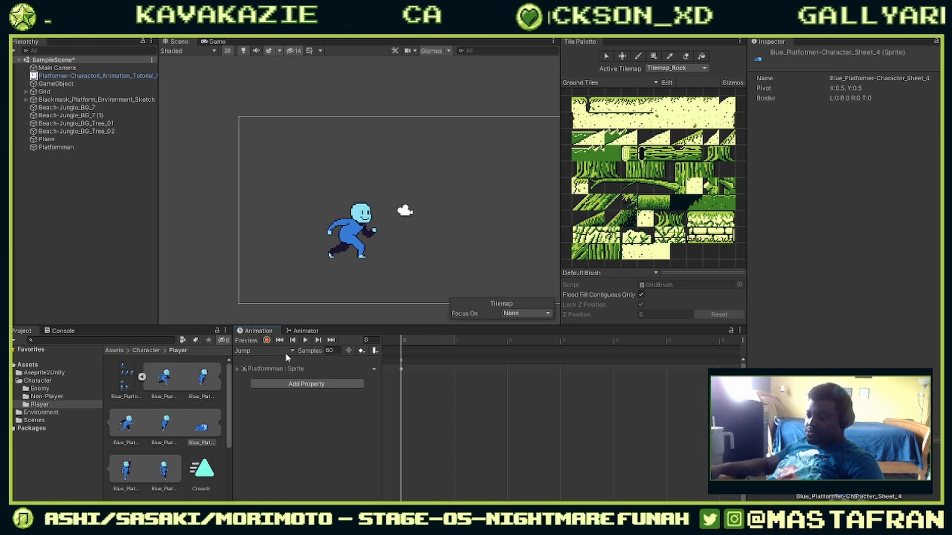
pyautogui.click(285, 352)
pyautogui.click(278, 379)
pyautogui.click(285, 353)
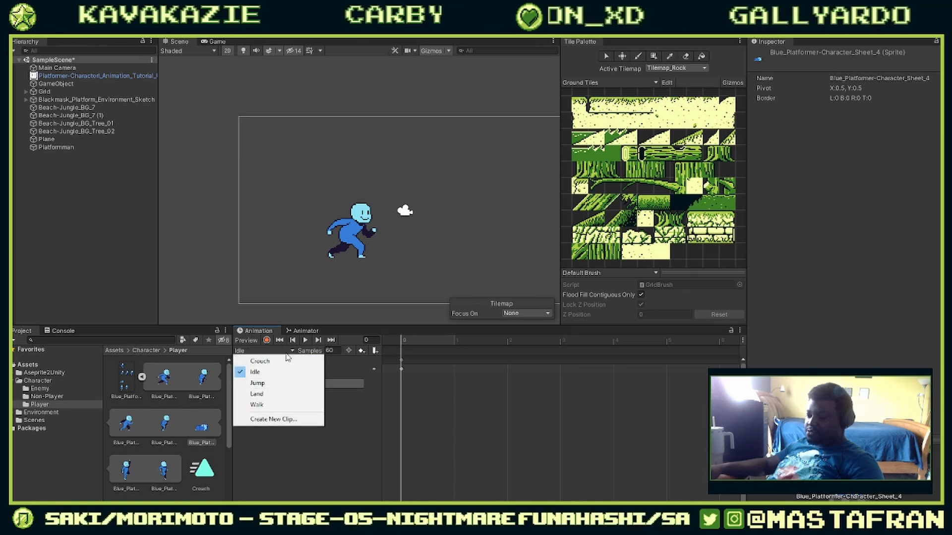
pyautogui.click(268, 394)
pyautogui.click(287, 352)
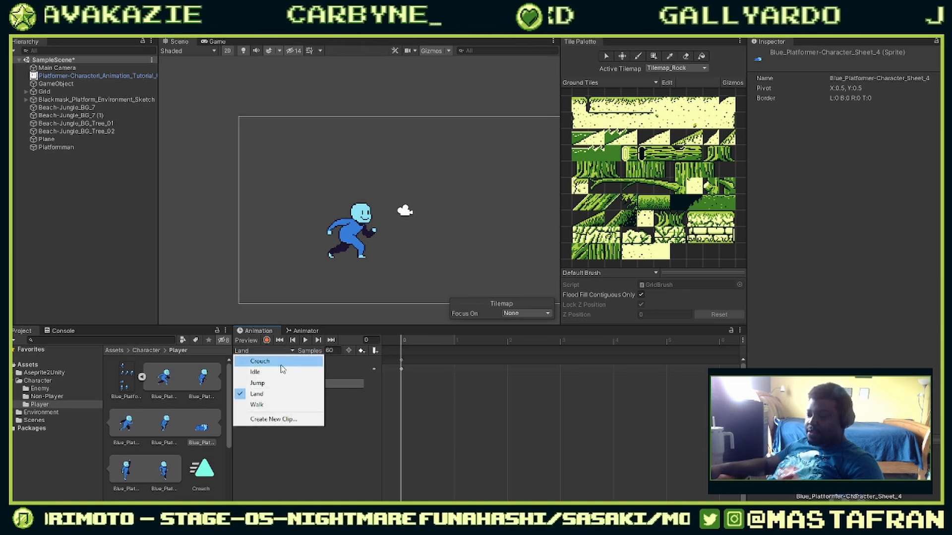
pyautogui.click(251, 406)
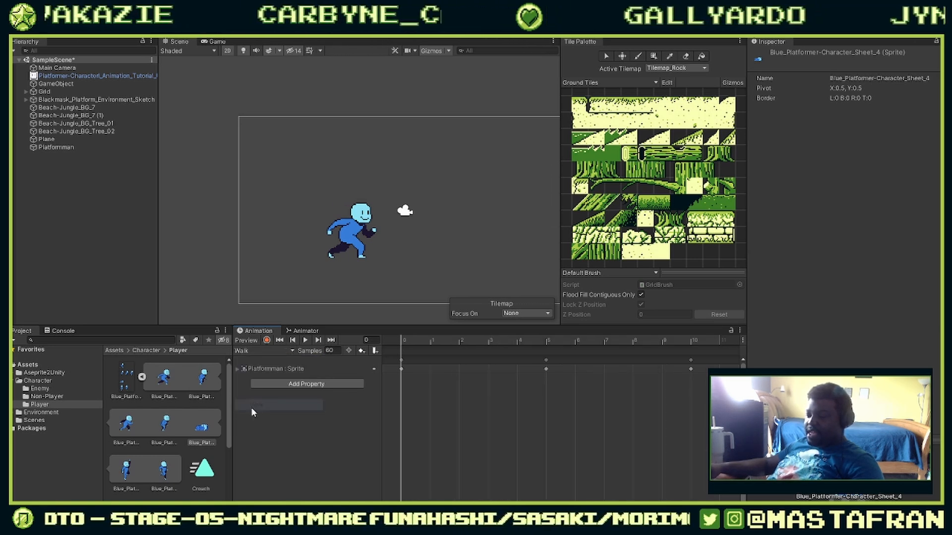
pyautogui.click(304, 340)
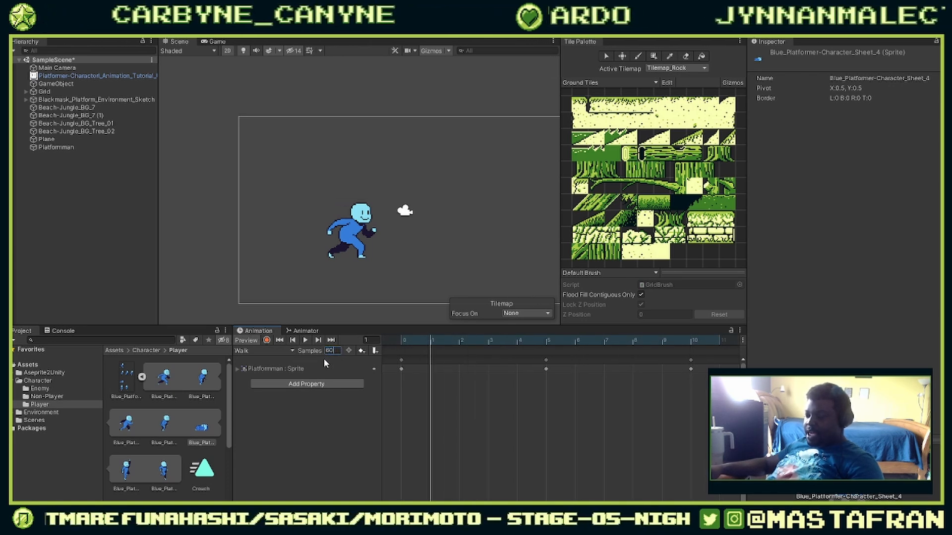
# Step: Set the Walk clip's sample rate to 30 and play the clip
pyautogui.write('3')
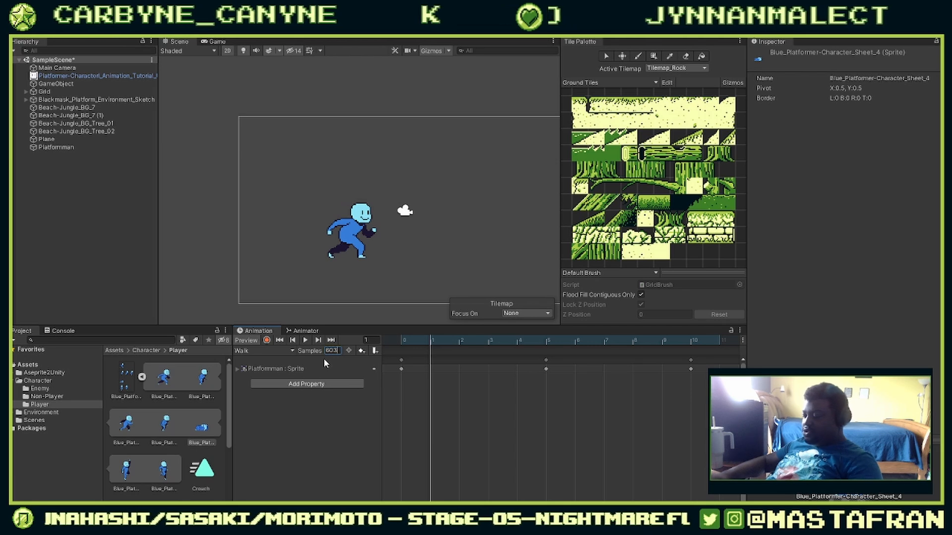
pyautogui.press('BackSpace')
pyautogui.press('BackSpace')
pyautogui.press('BackSpace')
pyautogui.write('30')
pyautogui.click(305, 417)
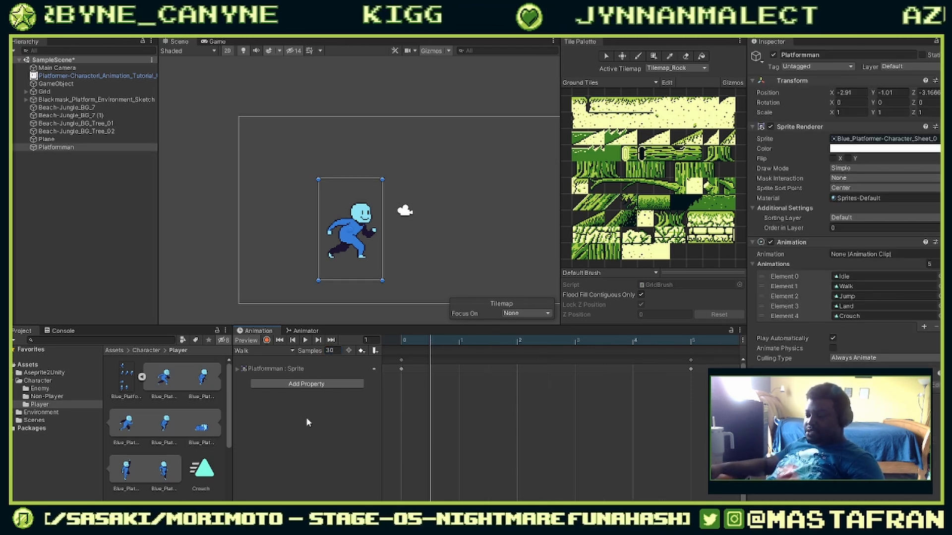
pyautogui.click(305, 340)
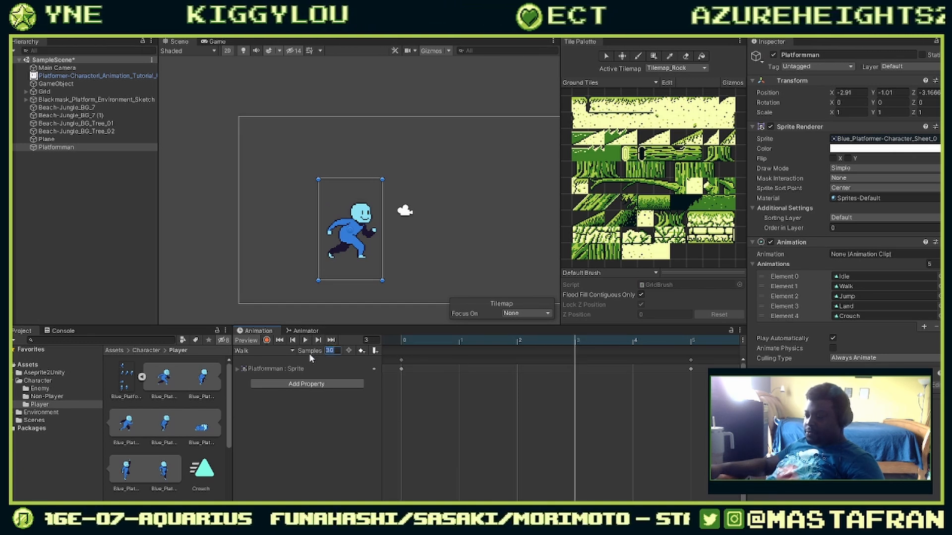
# Step: Set the Walk clip's sample rate to 15 and check its playback
pyautogui.write('15')
pyautogui.press('Return')
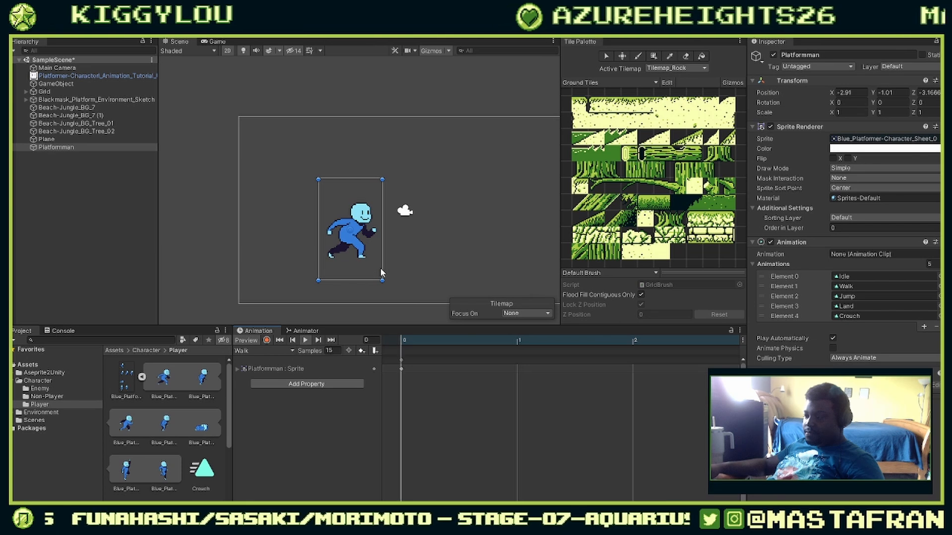
pyautogui.scroll(-1, 434, 386)
pyautogui.scroll(-3, 435, 383)
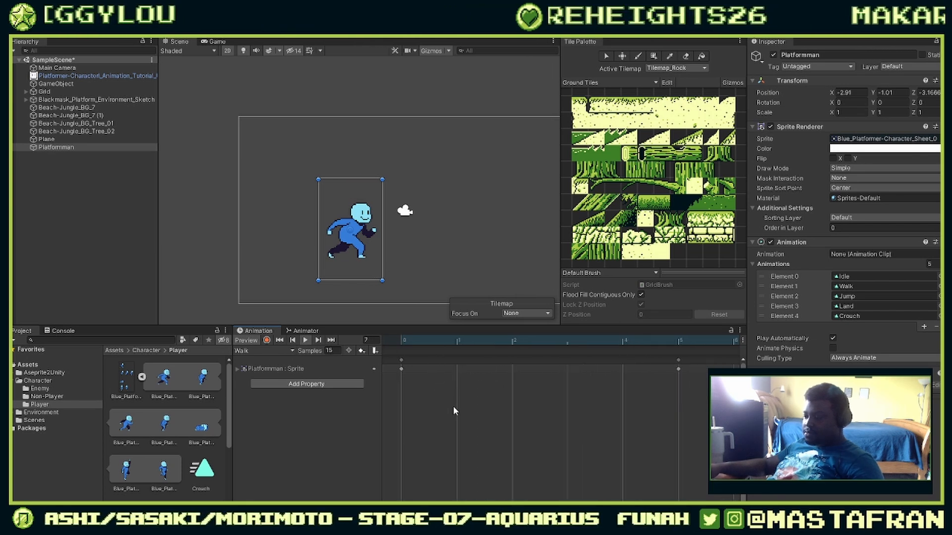
pyautogui.click(305, 341)
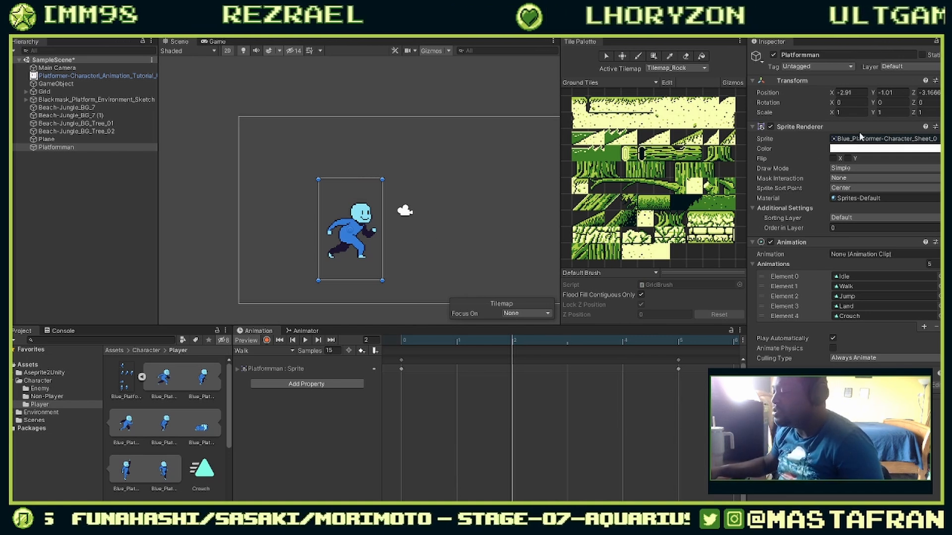
# Step: Check the Draw Mode options and the available sprites for Platformman's Sprite Renderer
pyautogui.click(892, 169)
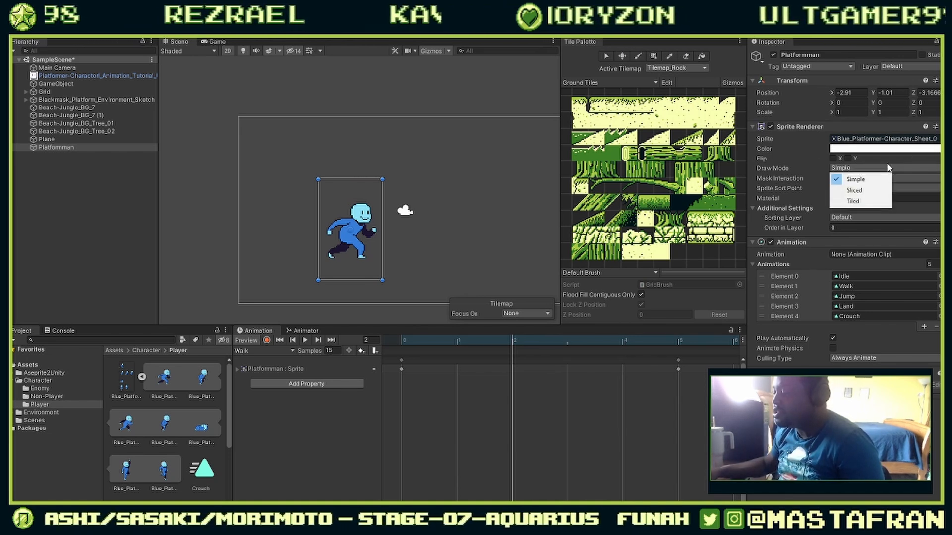
pyautogui.click(917, 165)
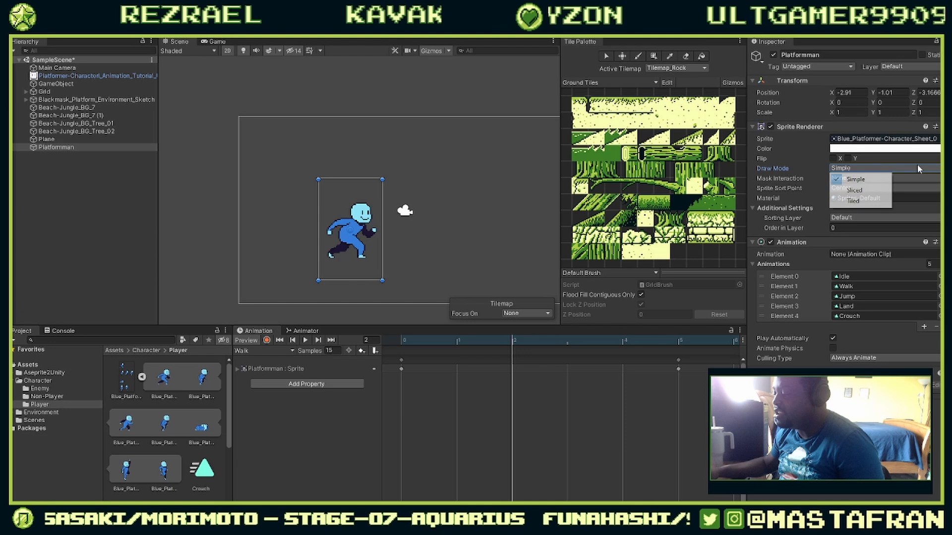
pyautogui.click(938, 139)
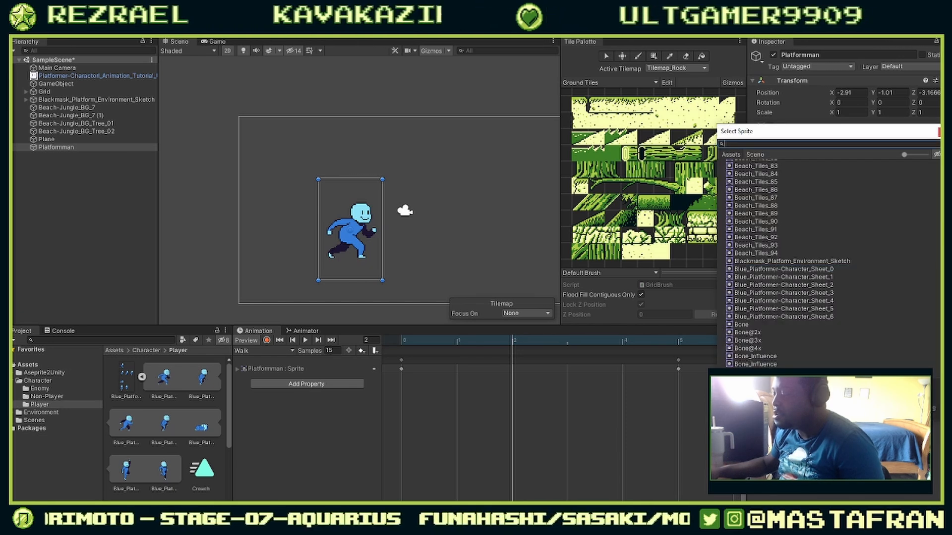
pyautogui.click(939, 131)
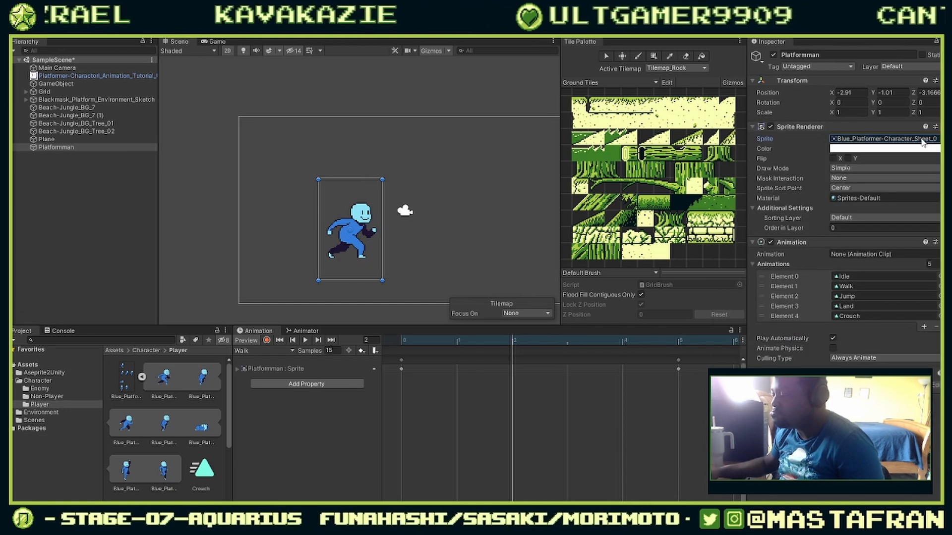
# Step: Inspect the Blue_Platformer-Character_Sheet_0 sprite, and compare it with the sprite assigned to Platformman's Sprite Renderer
pyautogui.click(161, 384)
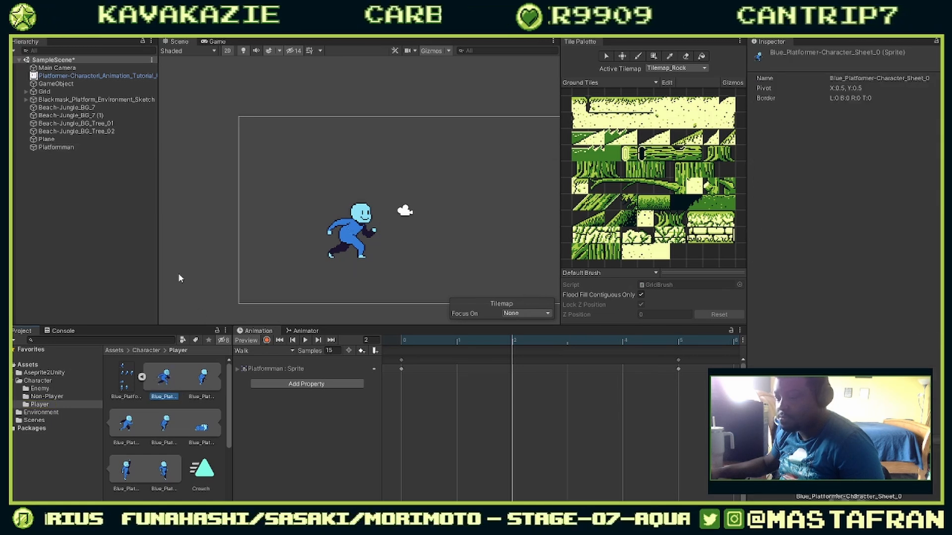
pyautogui.click(49, 147)
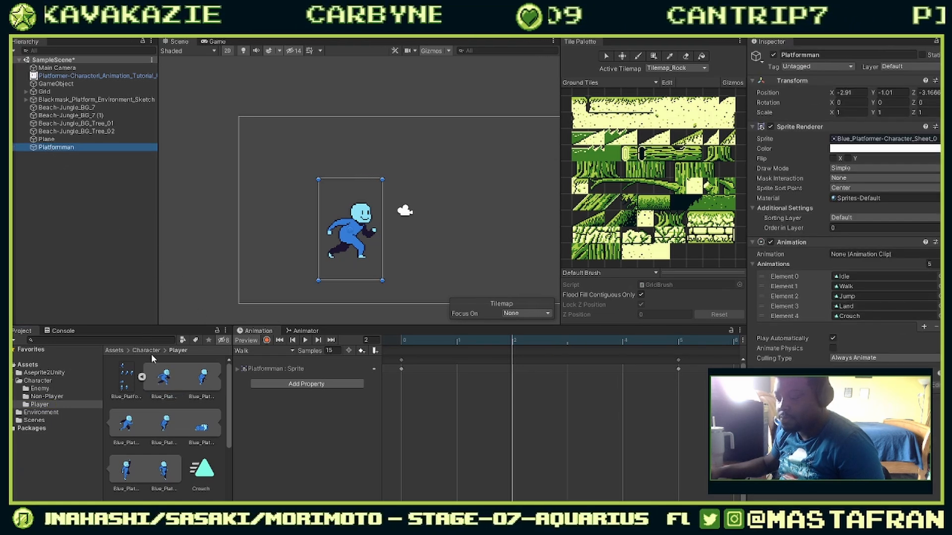
pyautogui.click(899, 140)
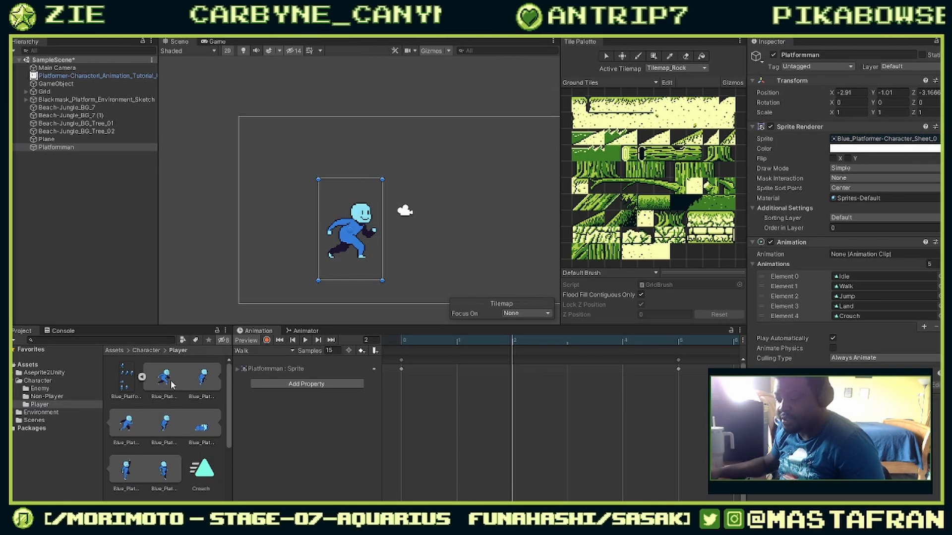
# Step: Play the Walk clip on Platformman, briefly switching keyframe recording on and off, and stop the playback
pyautogui.click(292, 341)
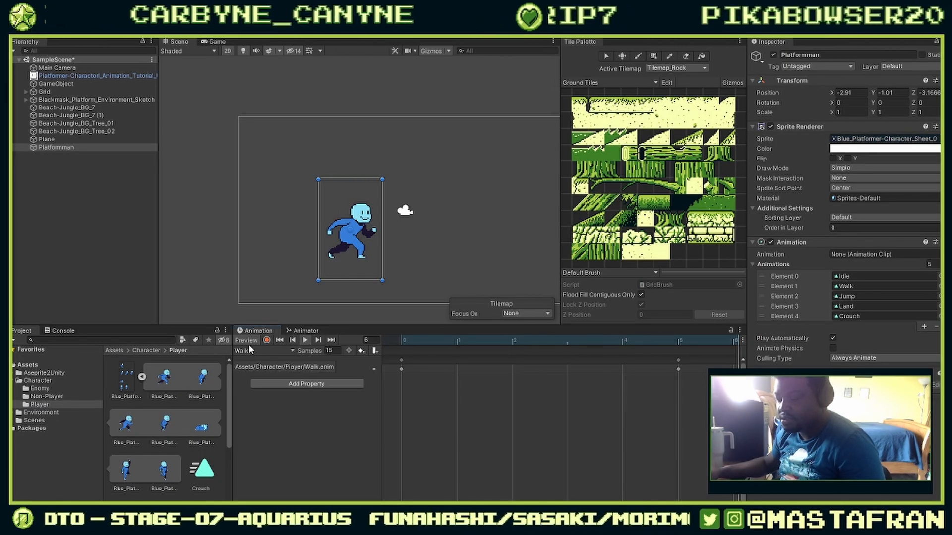
pyautogui.click(266, 342)
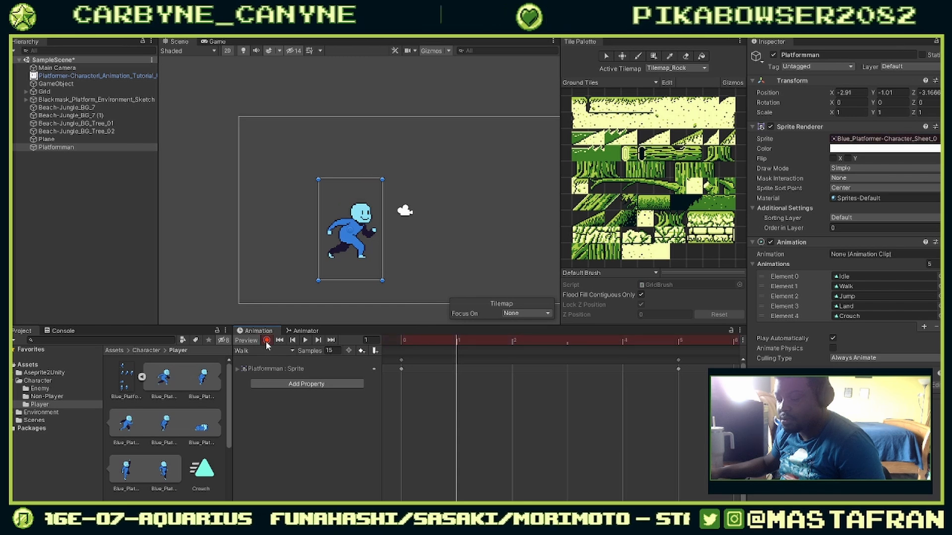
pyautogui.click(267, 341)
pyautogui.click(306, 341)
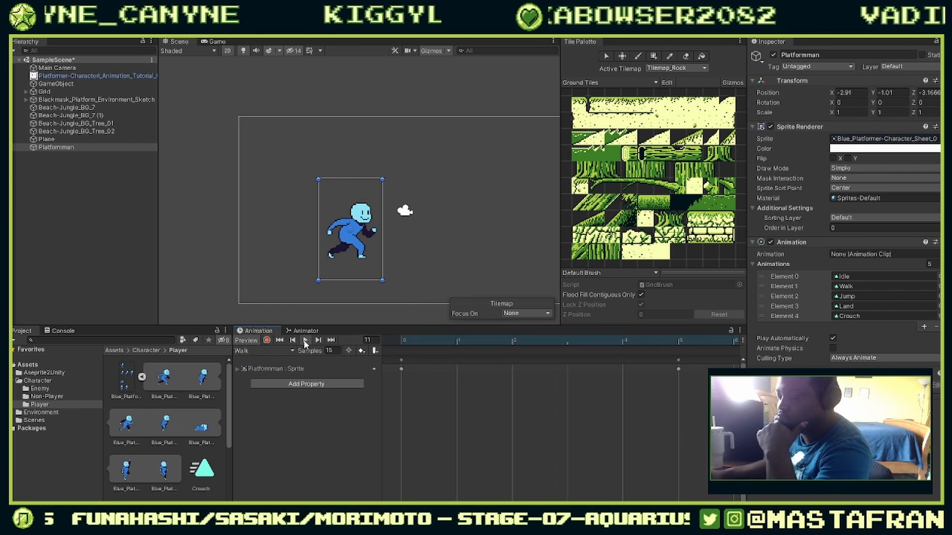
pyautogui.click(305, 342)
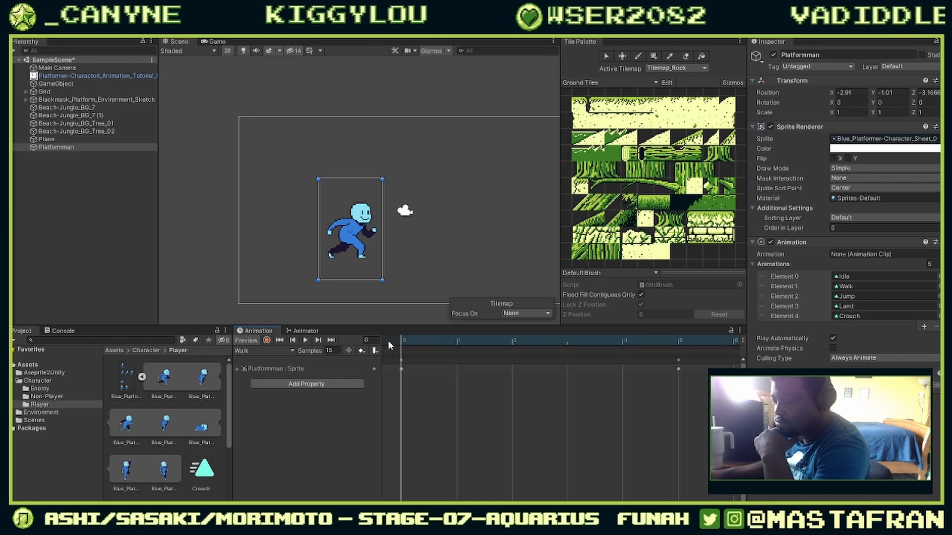
# Step: Try deleting the Walk clip's keyframe at frame 5, and open the Idle clip for comparison
pyautogui.click(677, 360)
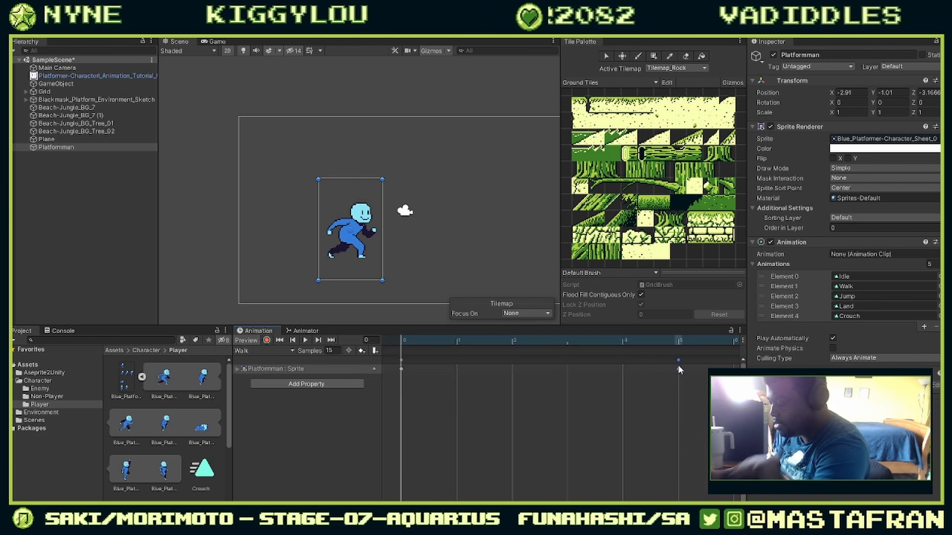
pyautogui.press('Delete')
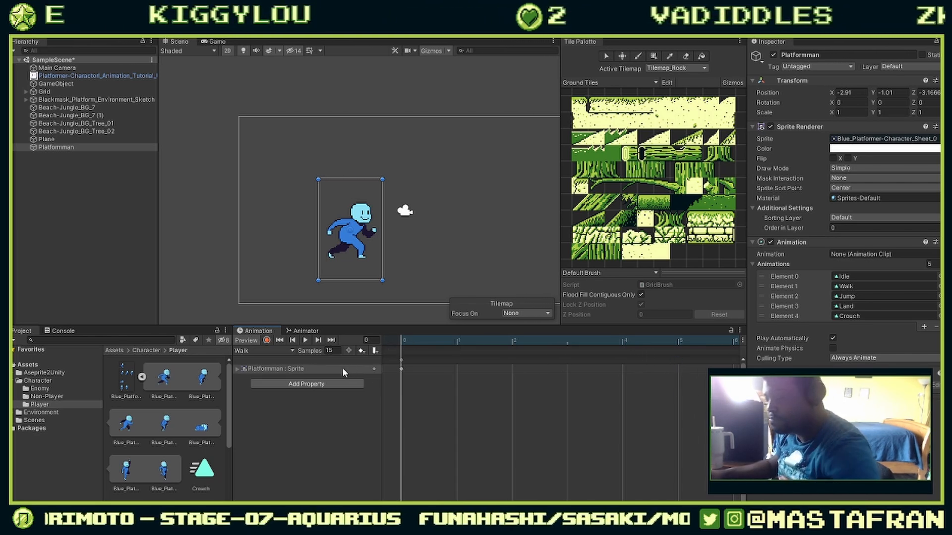
pyautogui.click(279, 352)
pyautogui.click(262, 371)
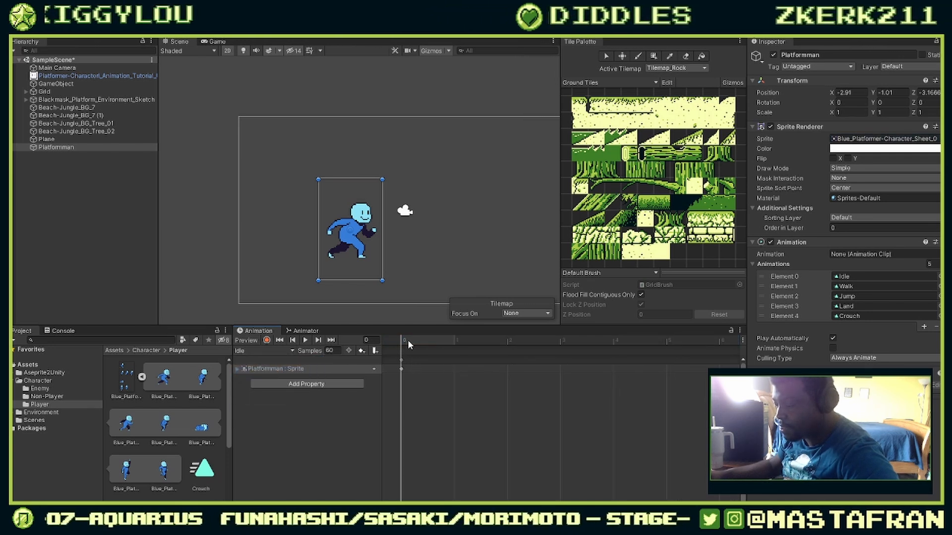
pyautogui.moveTo(408, 341)
pyautogui.mouseDown()
pyautogui.moveTo(481, 343)
pyautogui.moveTo(390, 345)
pyautogui.mouseUp()
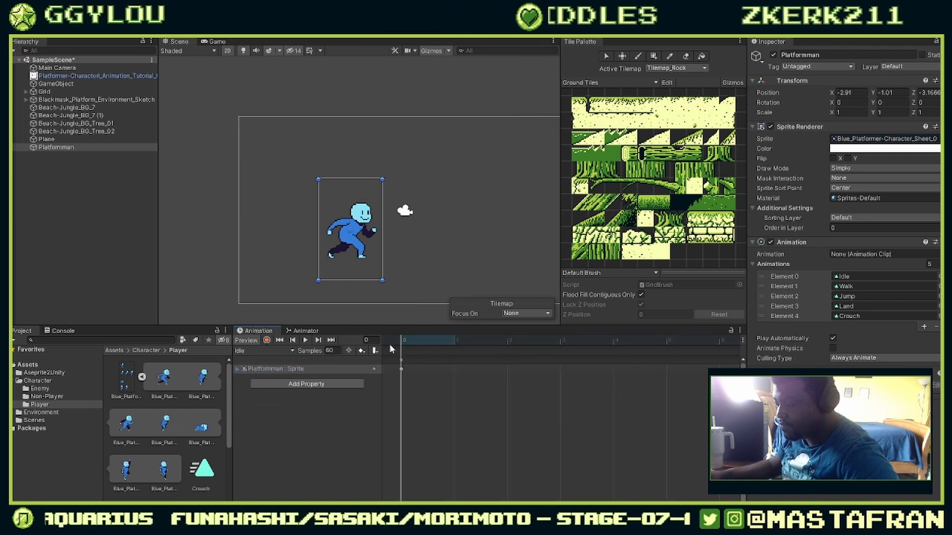
# Step: Return to the Walk clip and scrub its timeline to frame 11
pyautogui.click(275, 350)
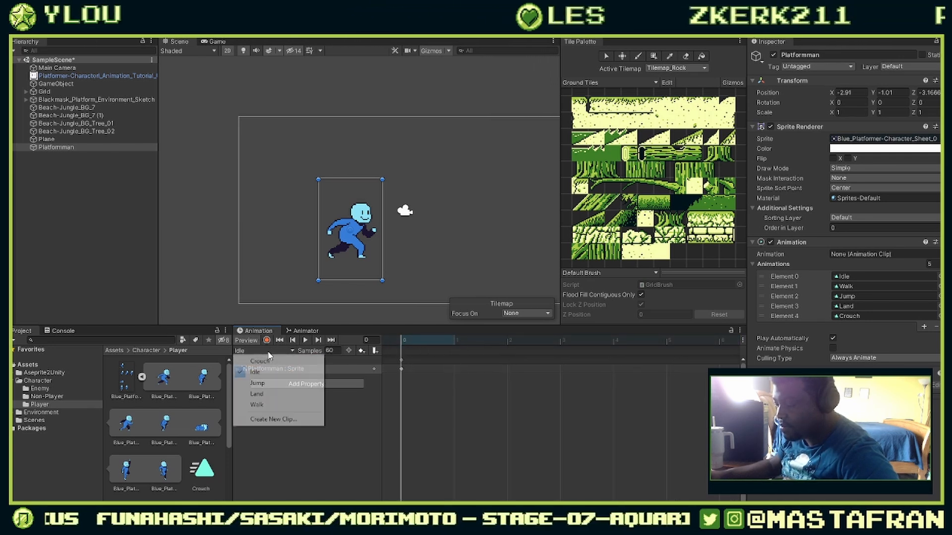
pyautogui.click(256, 405)
pyautogui.moveTo(413, 339); pyautogui.dragTo(524, 339)
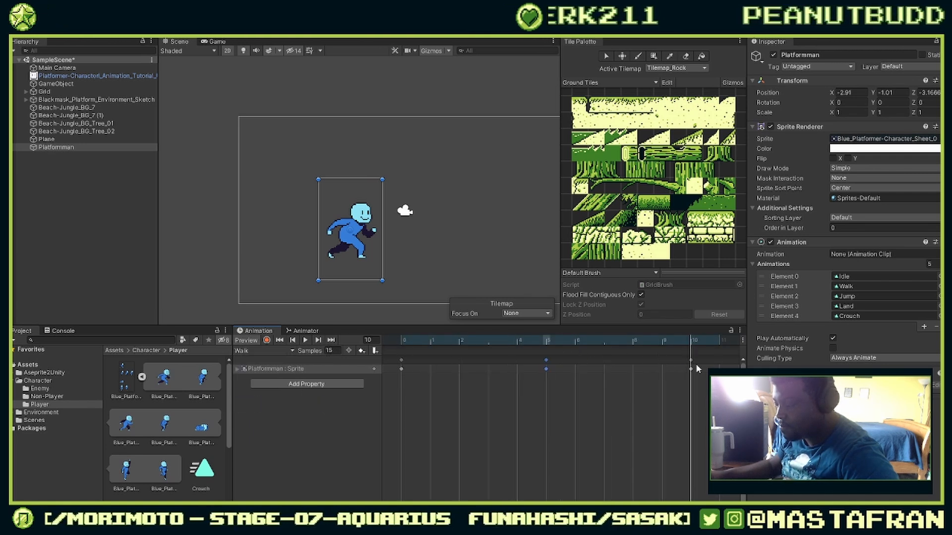
pyautogui.moveTo(696, 365); pyautogui.dragTo(718, 359)
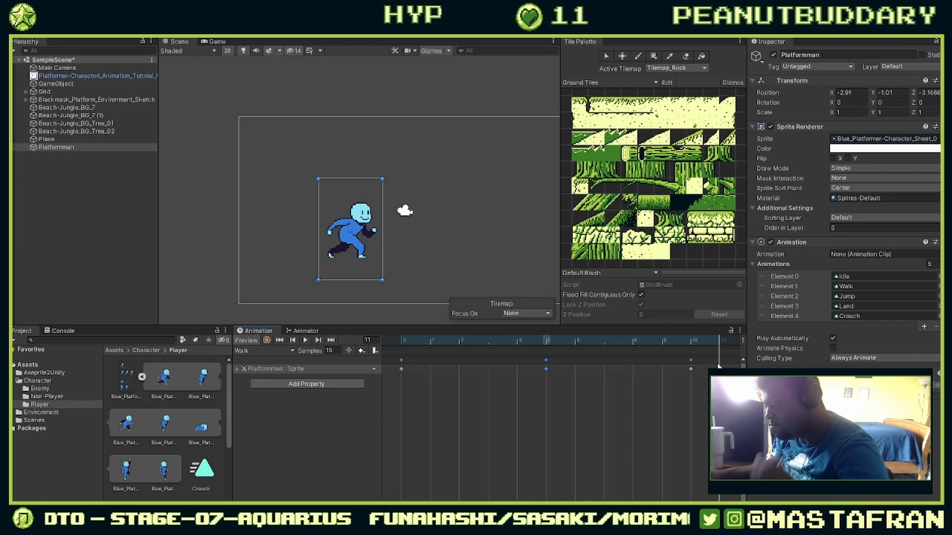
# Step: Check Platformman's Draw Mode options and Animation component, and collapse its Animations list
pyautogui.click(332, 246)
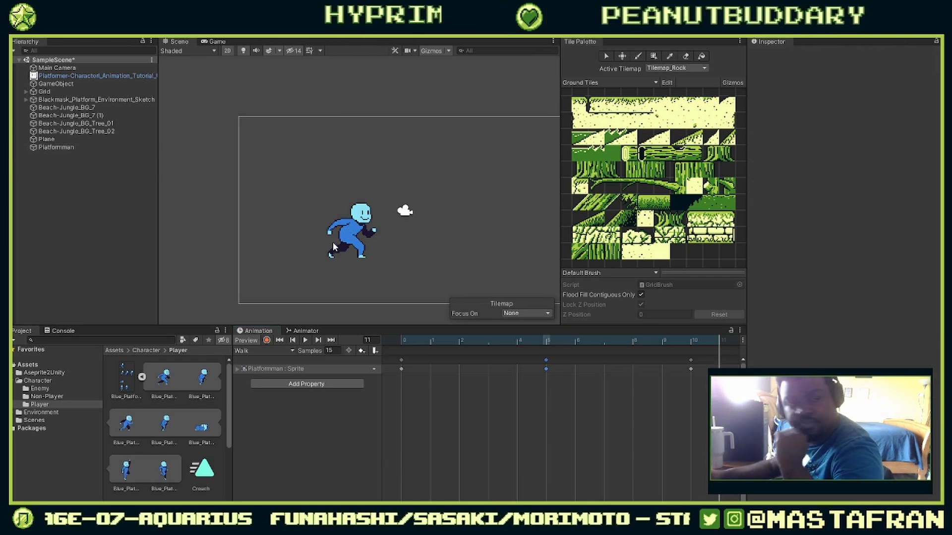
pyautogui.click(332, 243)
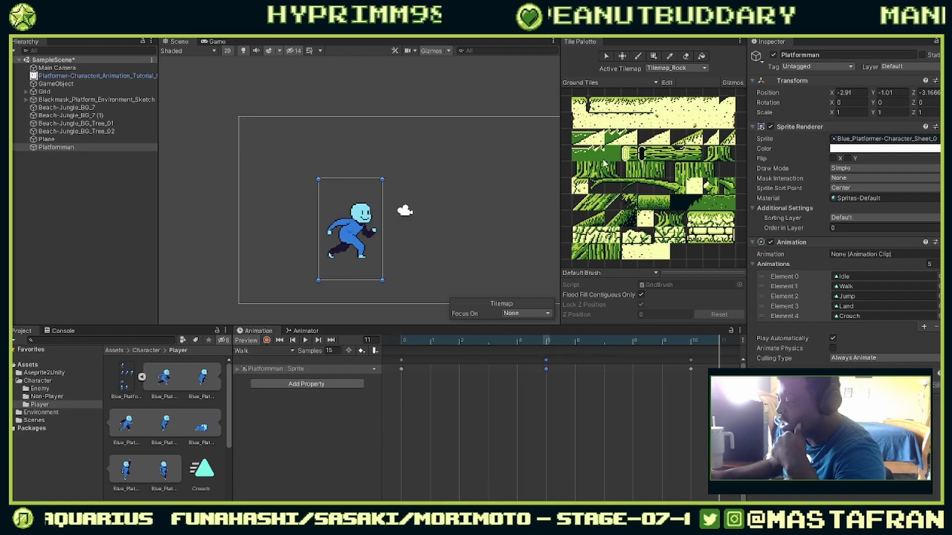
pyautogui.click(864, 170)
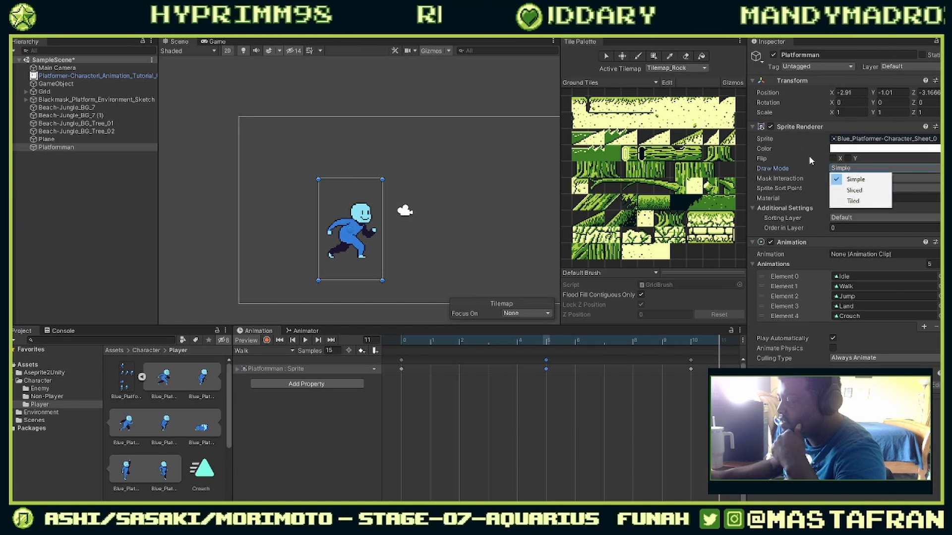
pyautogui.click(812, 175)
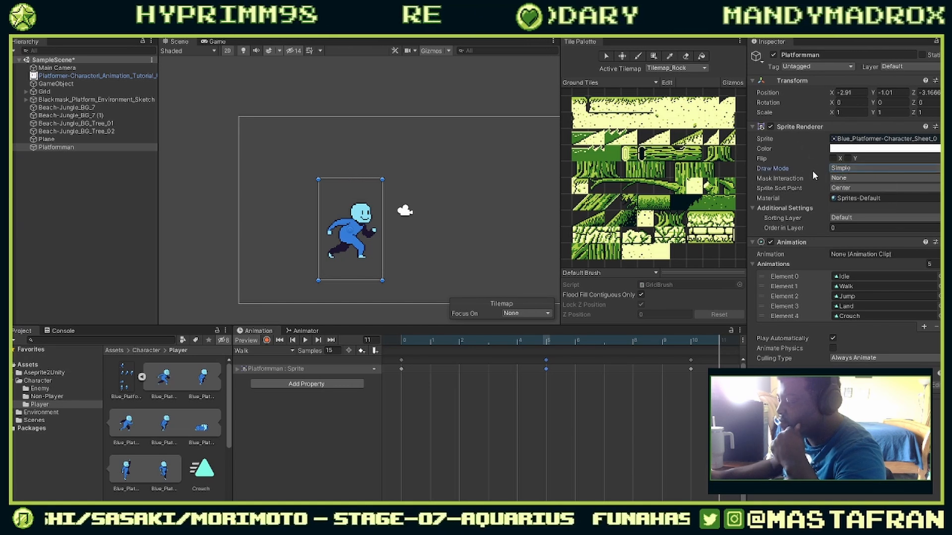
pyautogui.click(836, 254)
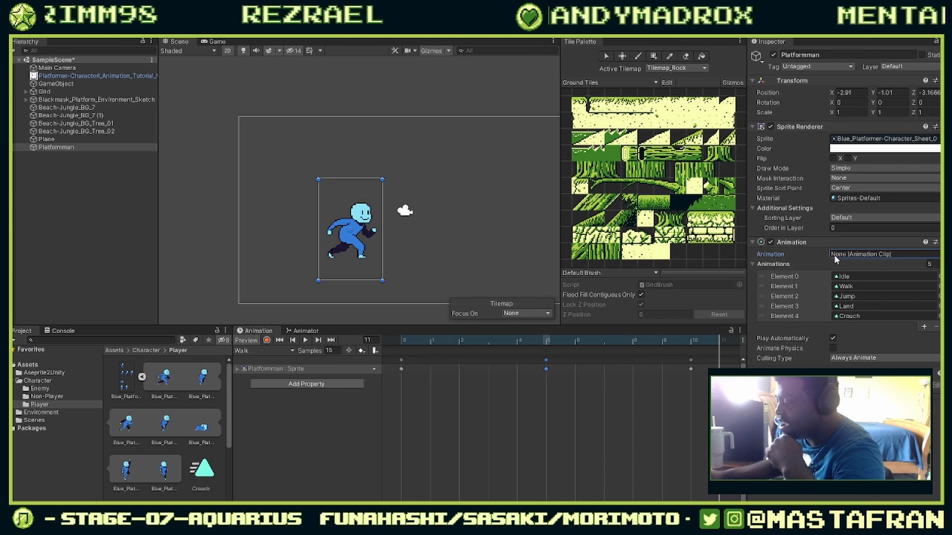
pyautogui.click(752, 265)
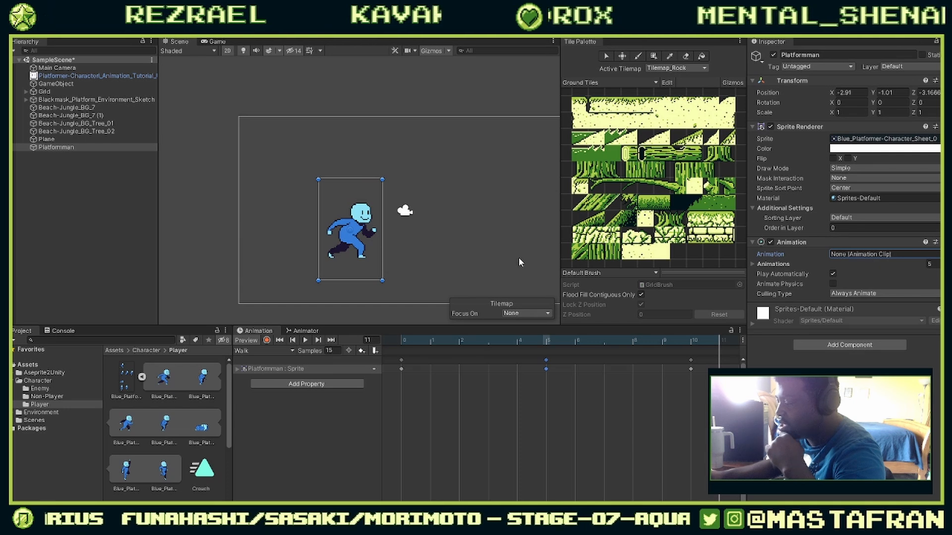
# Step: Collapse the blue character sheet's sprites, and inspect the Crouch clip, the Idle clip and the sheet's import settings
pyautogui.click(143, 378)
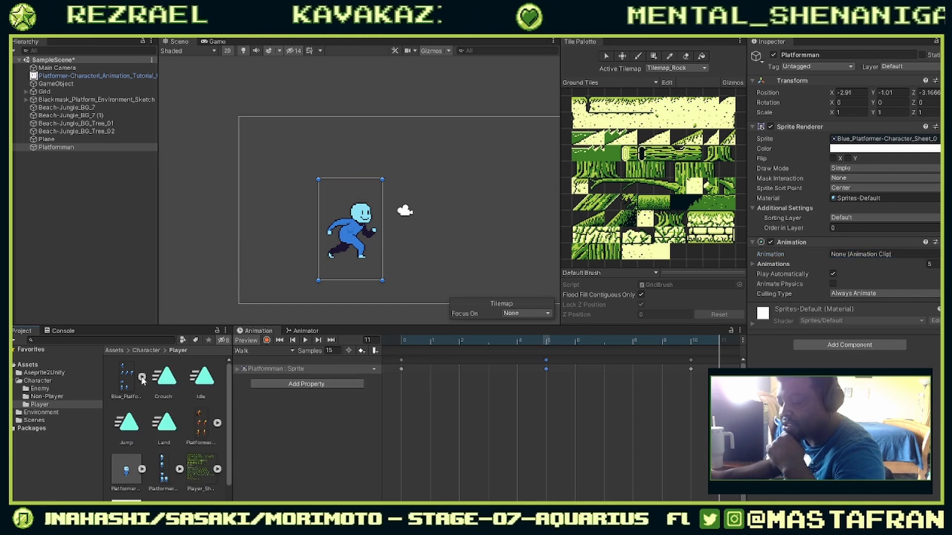
pyautogui.click(163, 380)
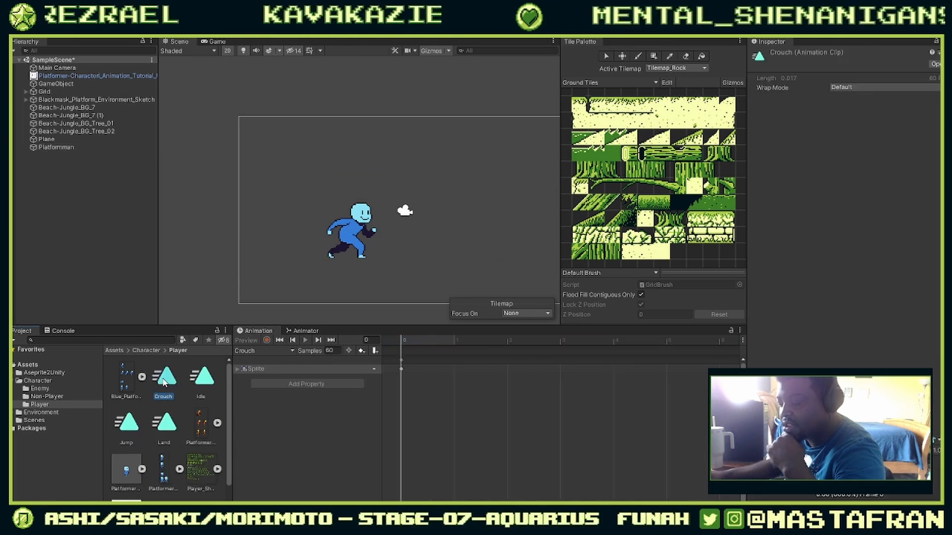
pyautogui.click(128, 383)
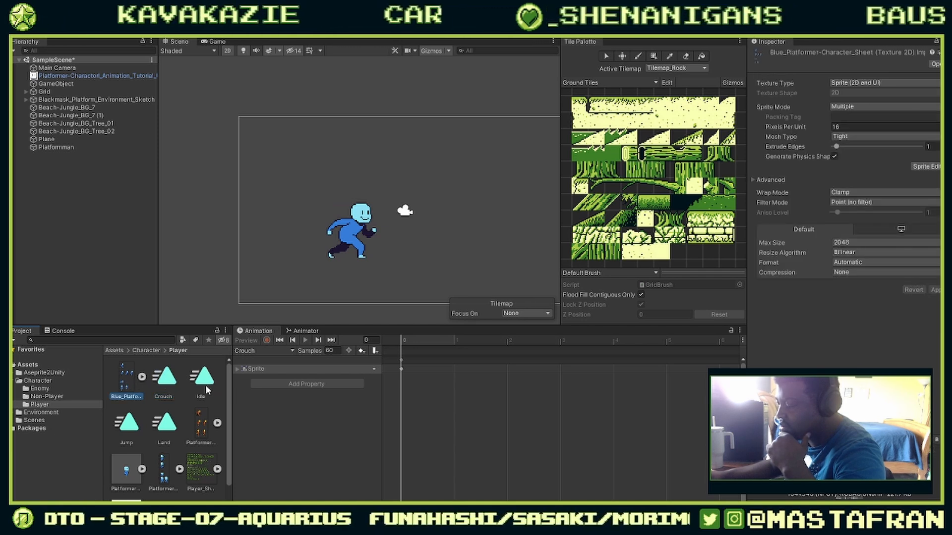
pyautogui.click(204, 390)
pyautogui.click(131, 382)
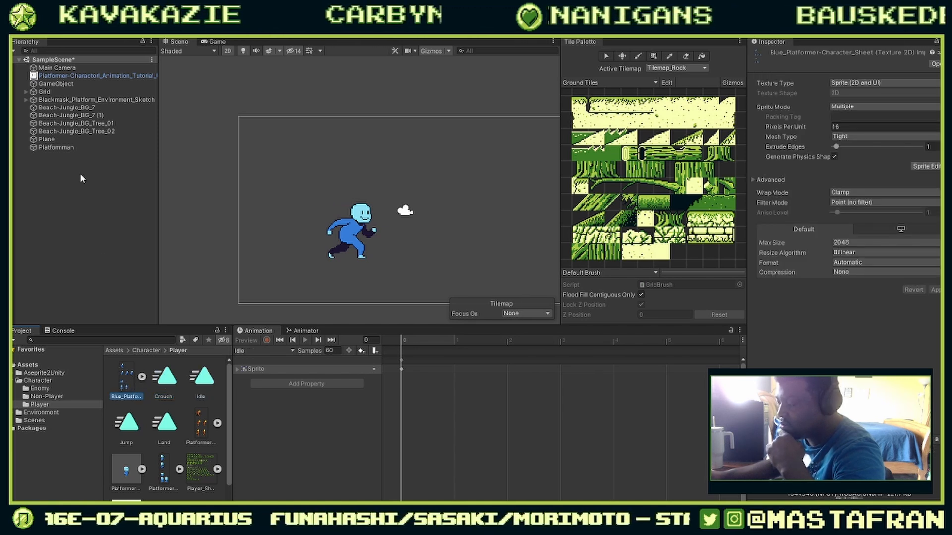
pyautogui.click(68, 150)
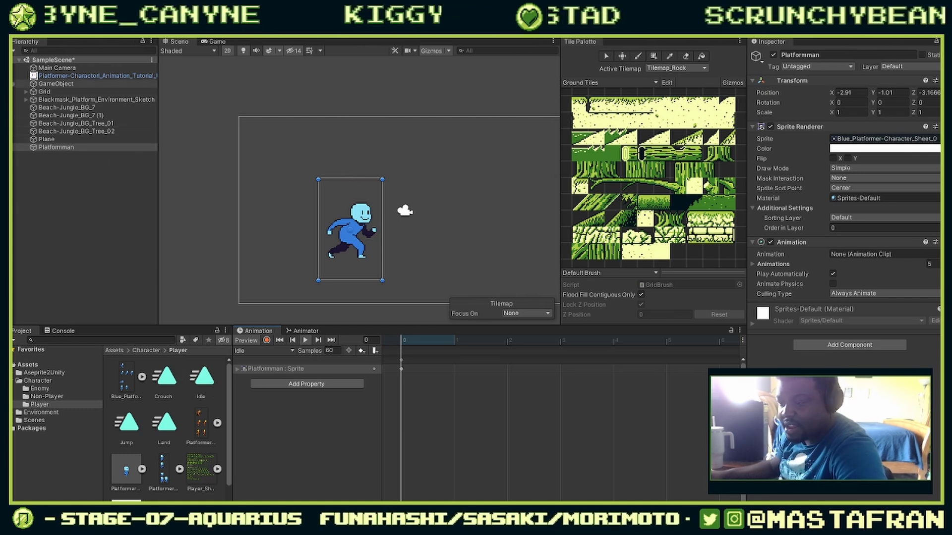
# Step: Unhide the Platformer-Character1 animation tutorial object in the scene and select it to view its components
pyautogui.click(98, 75)
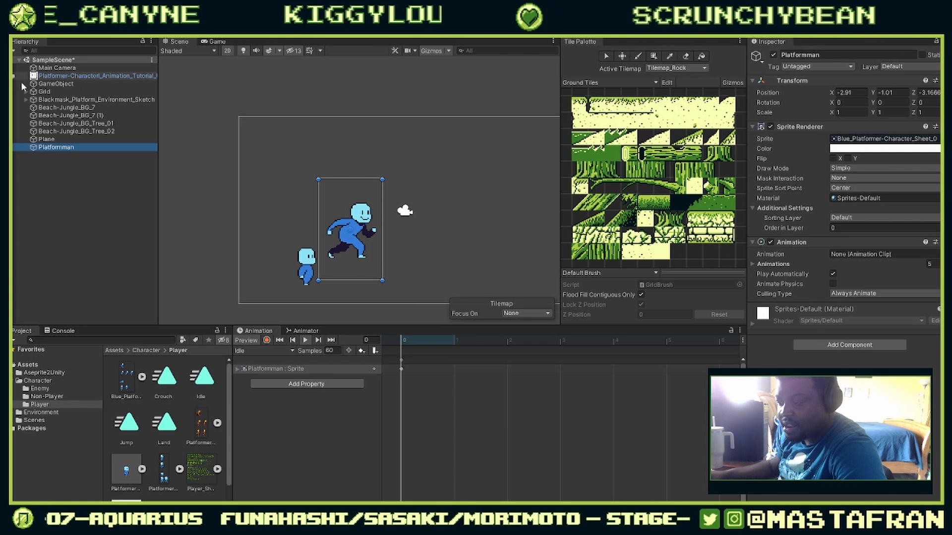
pyautogui.click(308, 268)
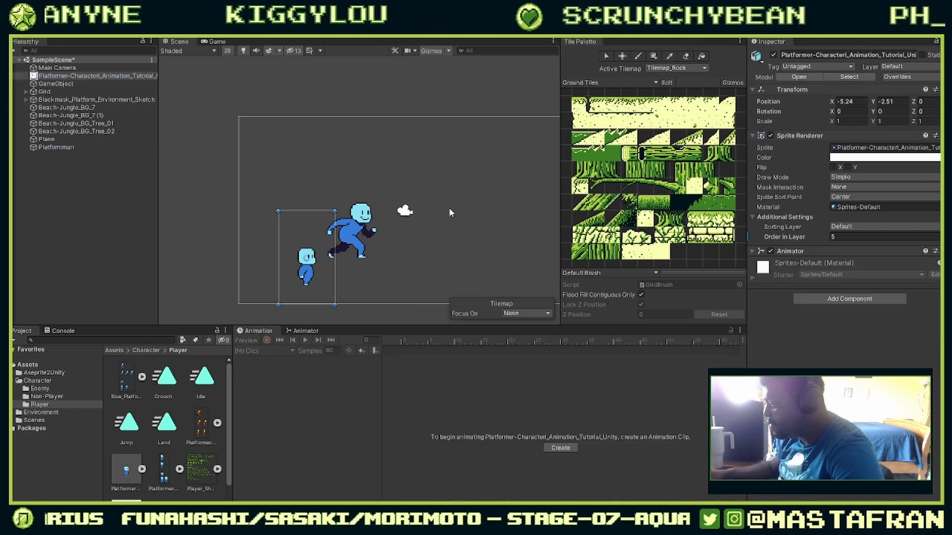
pyautogui.scroll(1, 713, 148)
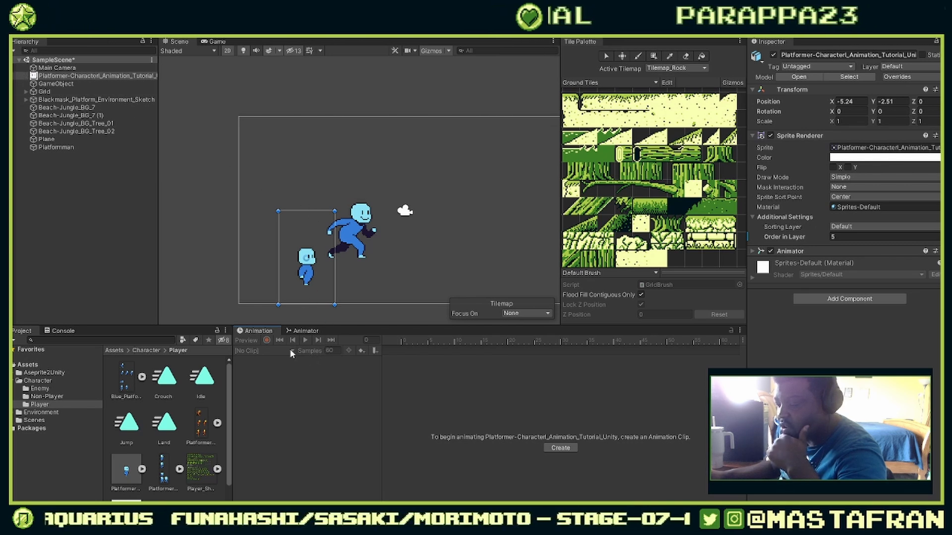
pyautogui.scroll(-2, 210, 456)
# Step: Inspect the tutorial character's sprite sheet, the Walk clip's timeline and the imported Aseprite asset's settings
pyautogui.click(163, 453)
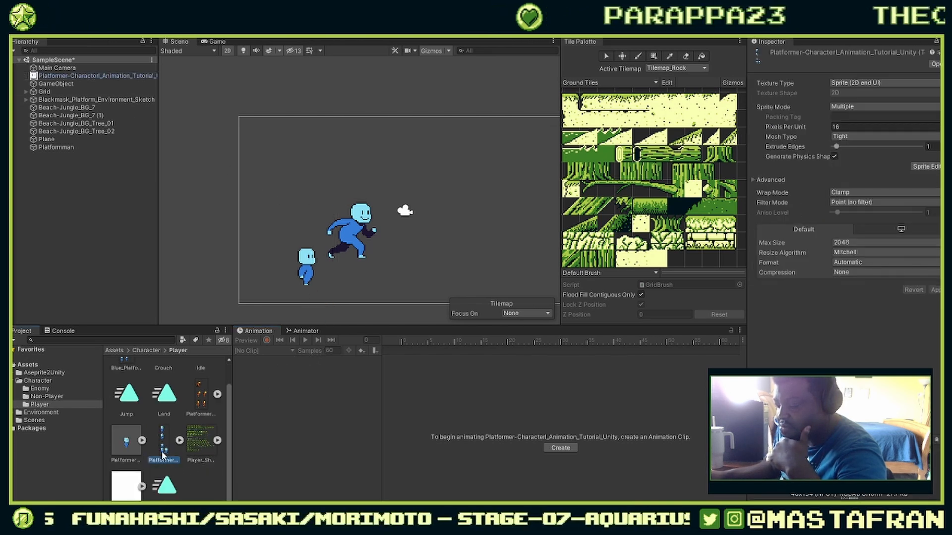
pyautogui.click(167, 484)
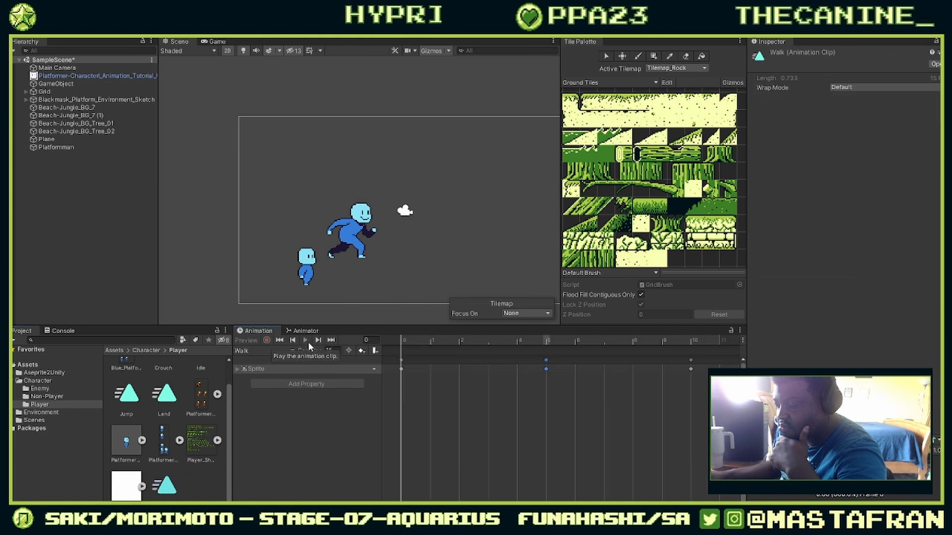
pyautogui.scroll(1, 420, 390)
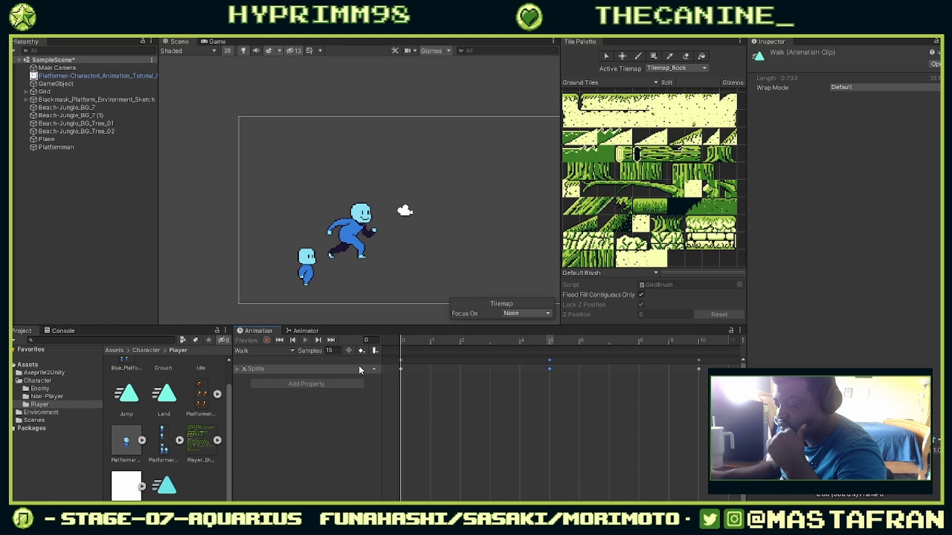
pyautogui.click(113, 442)
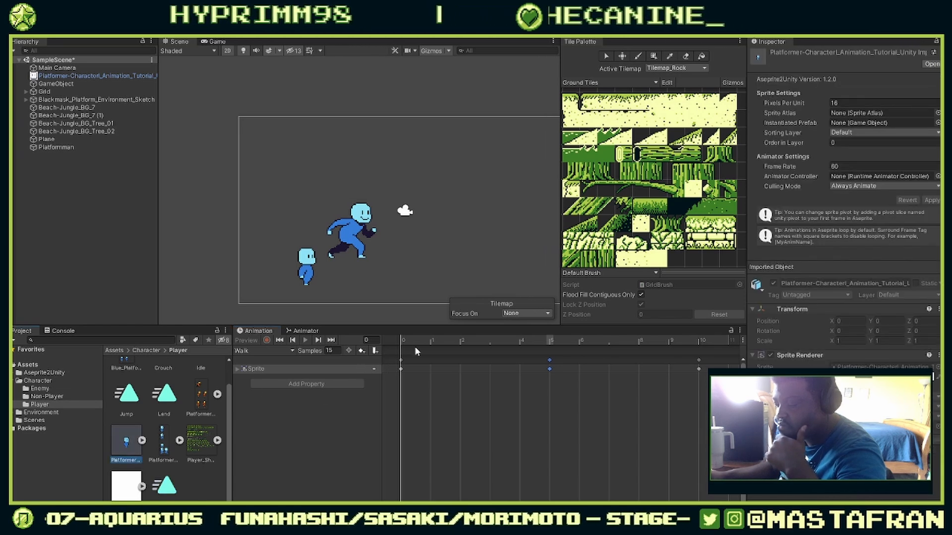
pyautogui.click(720, 338)
pyautogui.moveTo(718, 333); pyautogui.dragTo(343, 365)
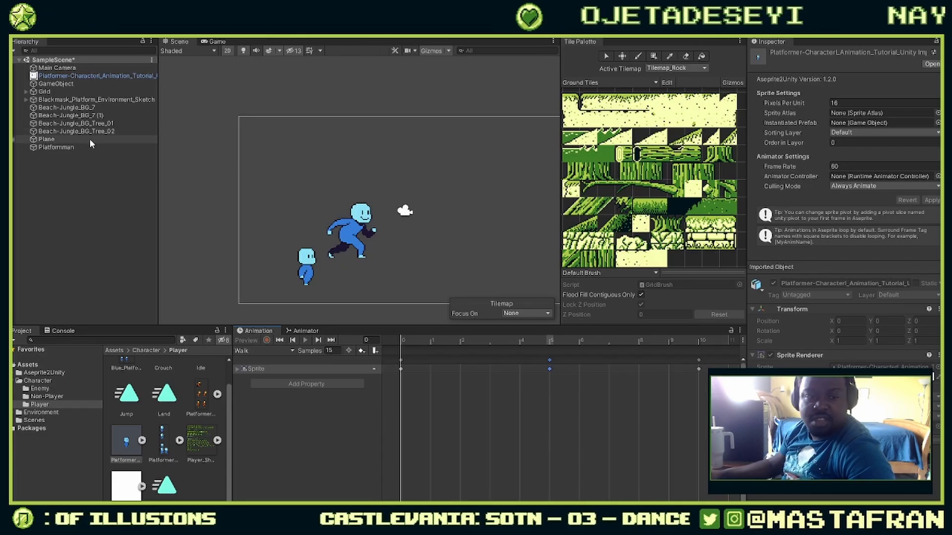
# Step: Switch to Aseprite and load the B.Greer_Gameboy palette from the presets for the running character file
pyautogui.hotkey('alt', 'Tab')
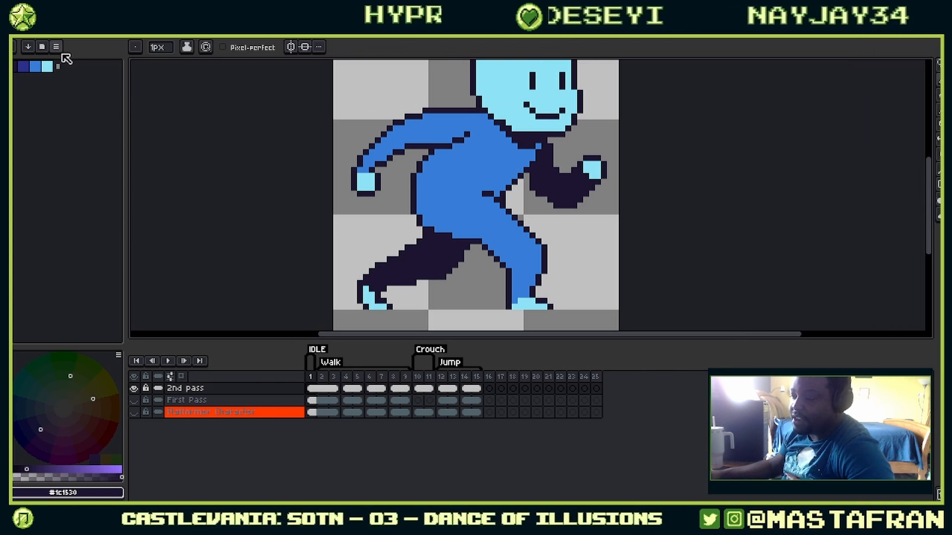
pyautogui.click(44, 47)
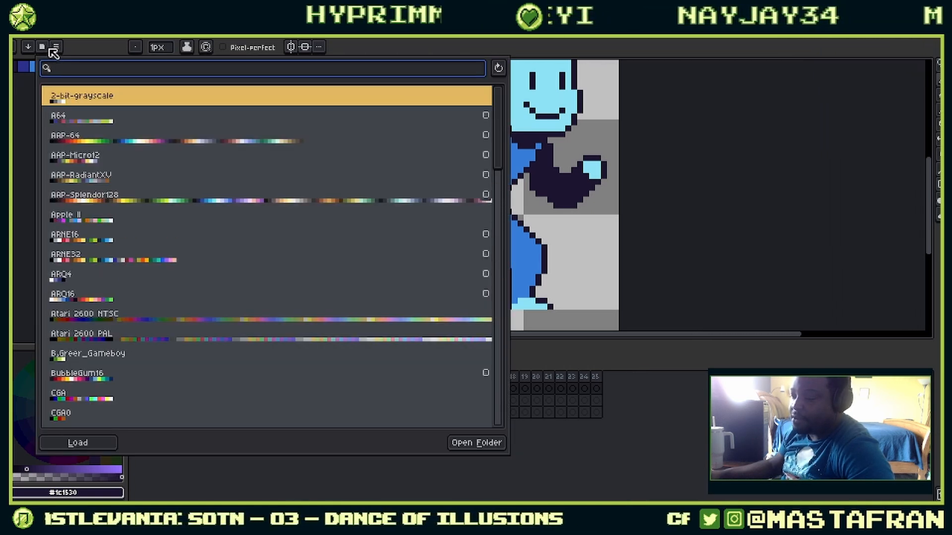
pyautogui.click(99, 98)
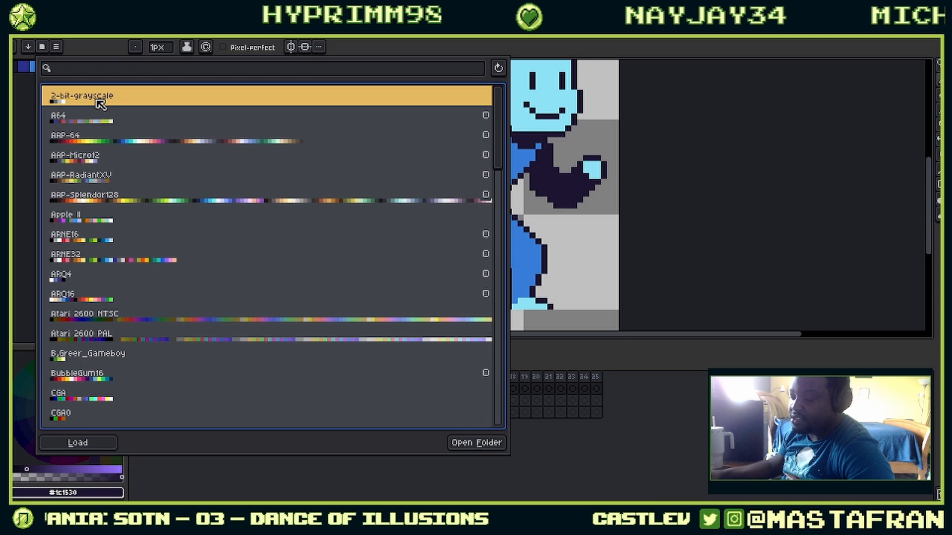
pyautogui.click(130, 353)
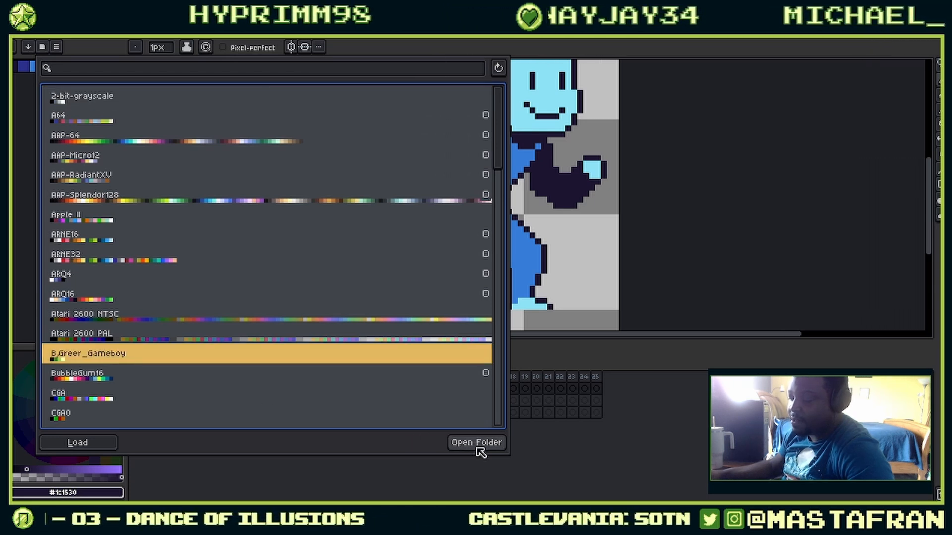
pyautogui.doubleClick(188, 349)
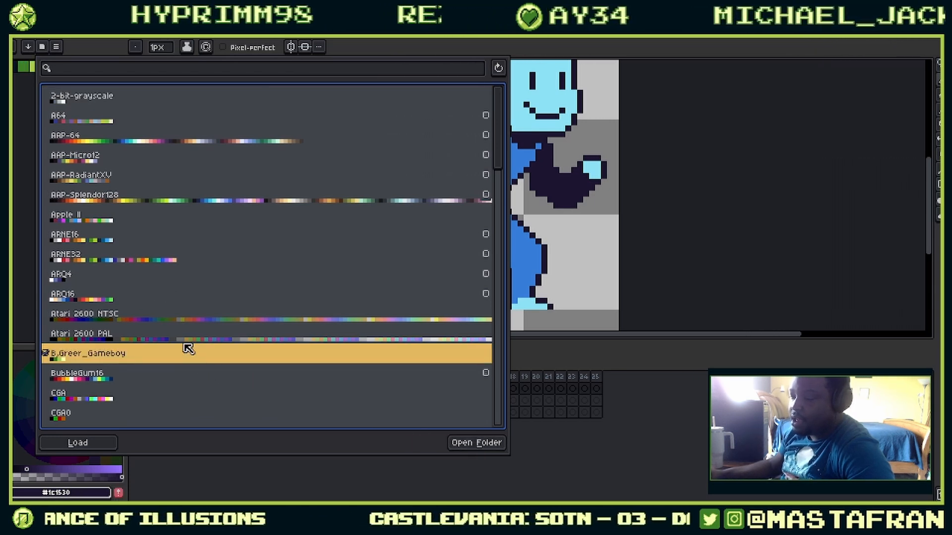
# Step: Try filling the running character's head pale yellow and the suit light green, then undo both fills
pyautogui.click(21, 206)
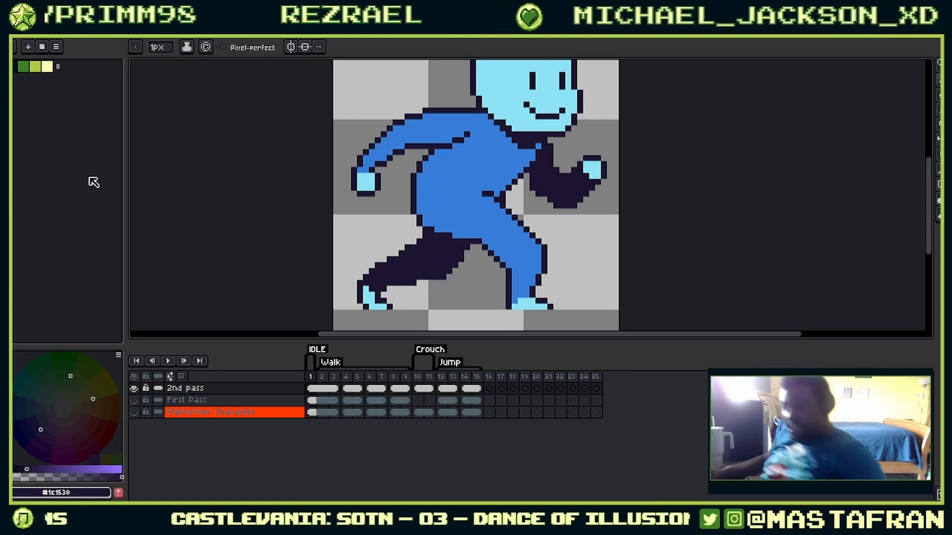
pyautogui.scroll(-1, 319, 162)
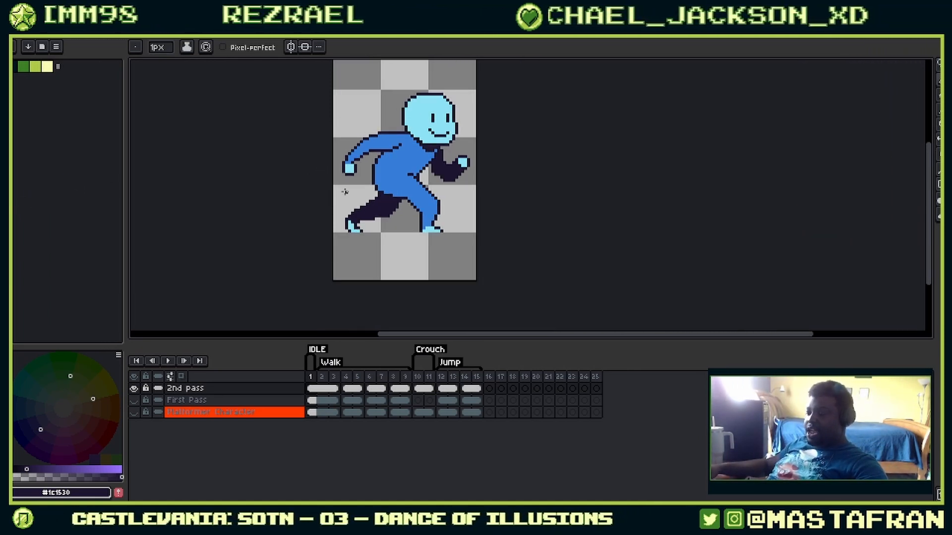
pyautogui.press('g')
pyautogui.click(47, 67)
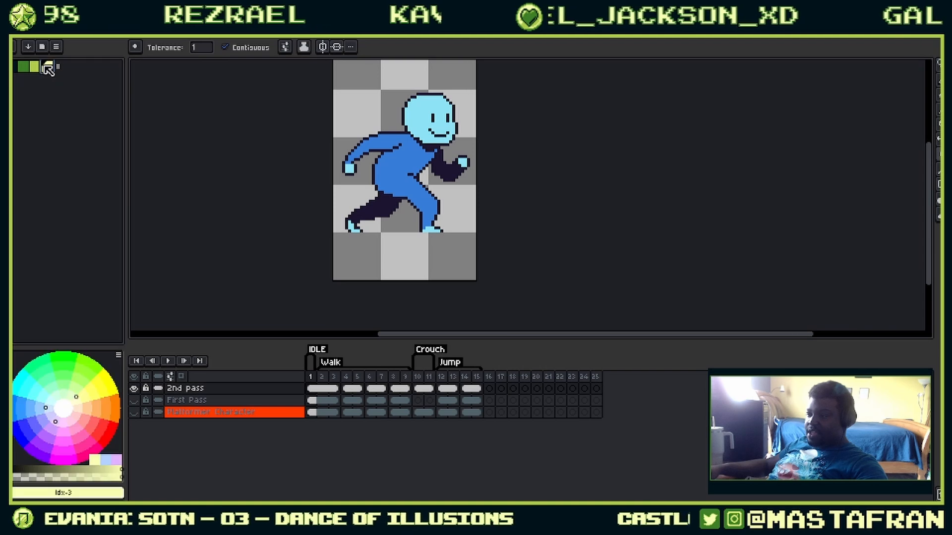
pyautogui.click(418, 116)
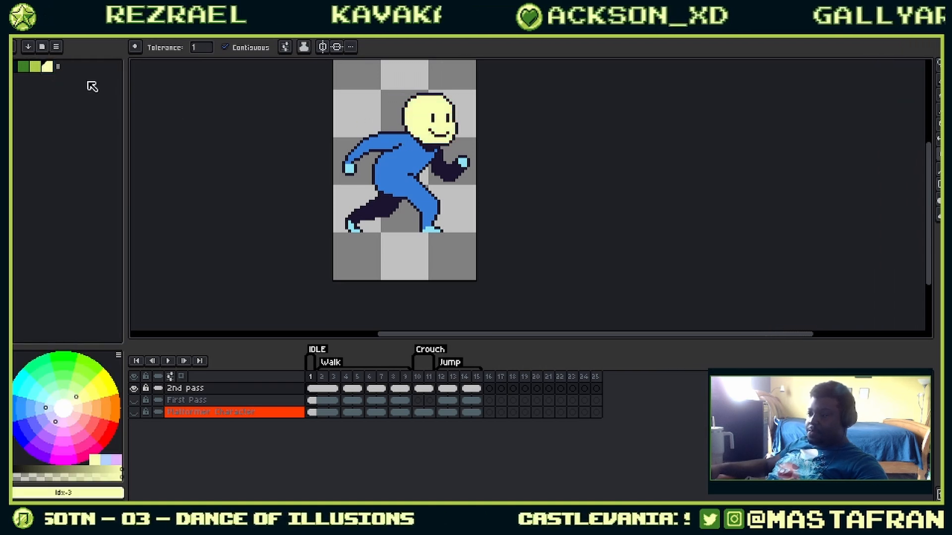
pyautogui.click(35, 67)
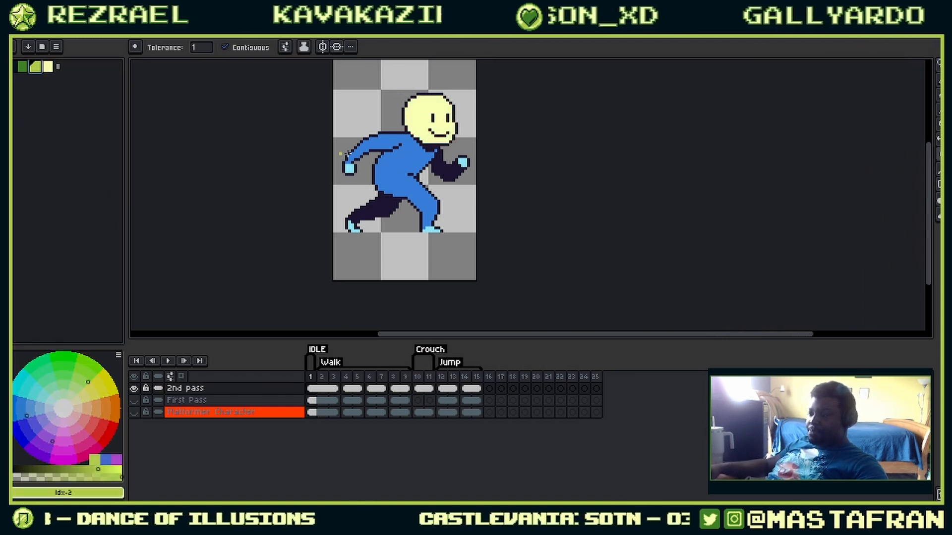
pyautogui.click(395, 168)
pyautogui.hotkey('ctrl', 'z')
pyautogui.hotkey('ctrl', 'z')
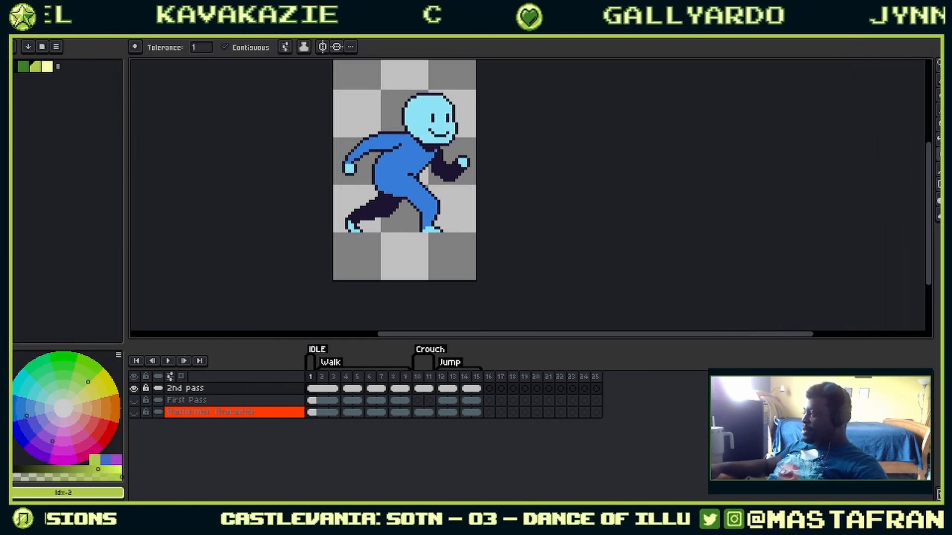
# Step: Switch to the character sprite sheet file and load the B.Greer_Gameboy palette for it
pyautogui.hotkey('ctrl', 'Tab')
pyautogui.scroll(-3, 525, 144)
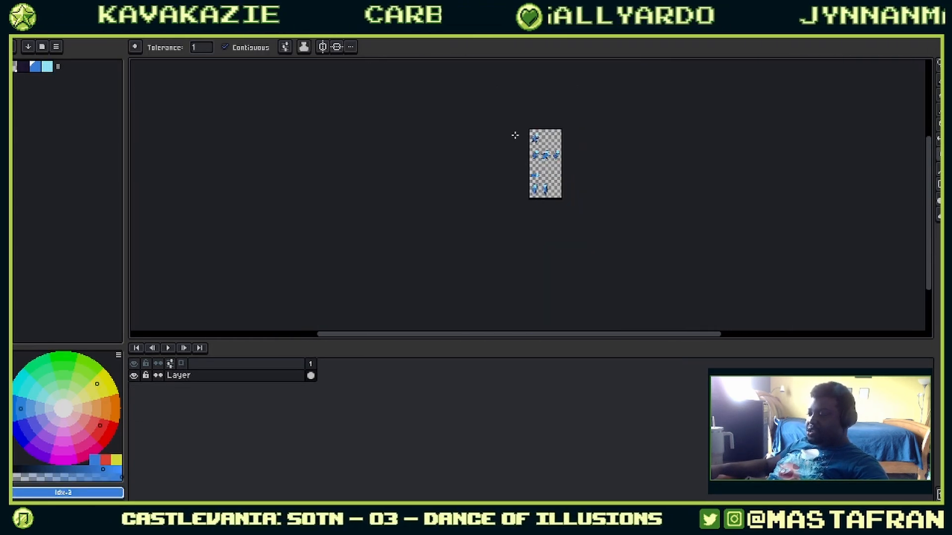
pyautogui.scroll(6, 511, 134)
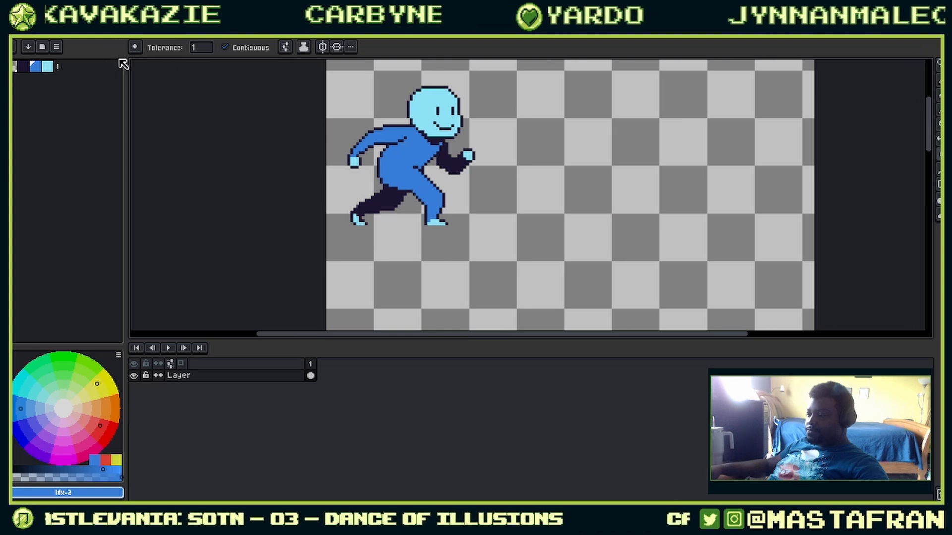
pyautogui.click(42, 47)
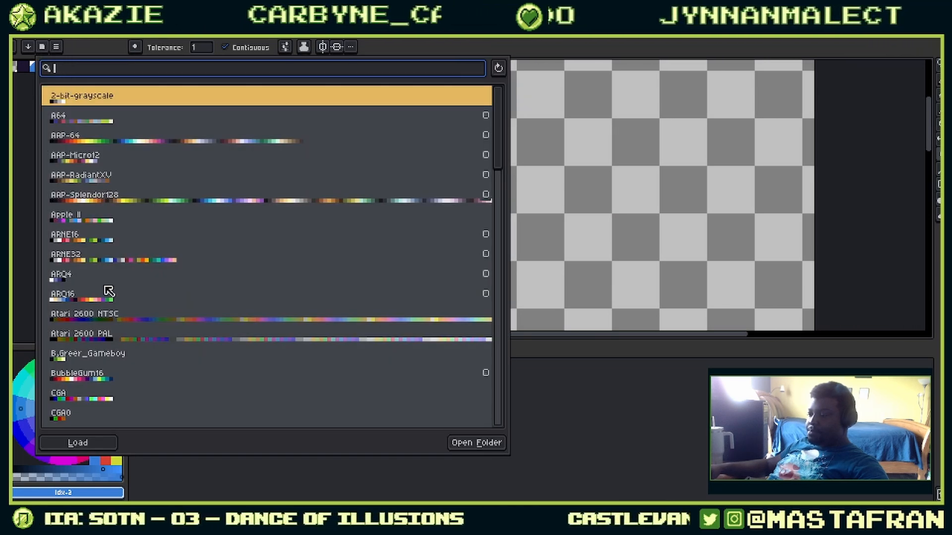
pyautogui.click(97, 363)
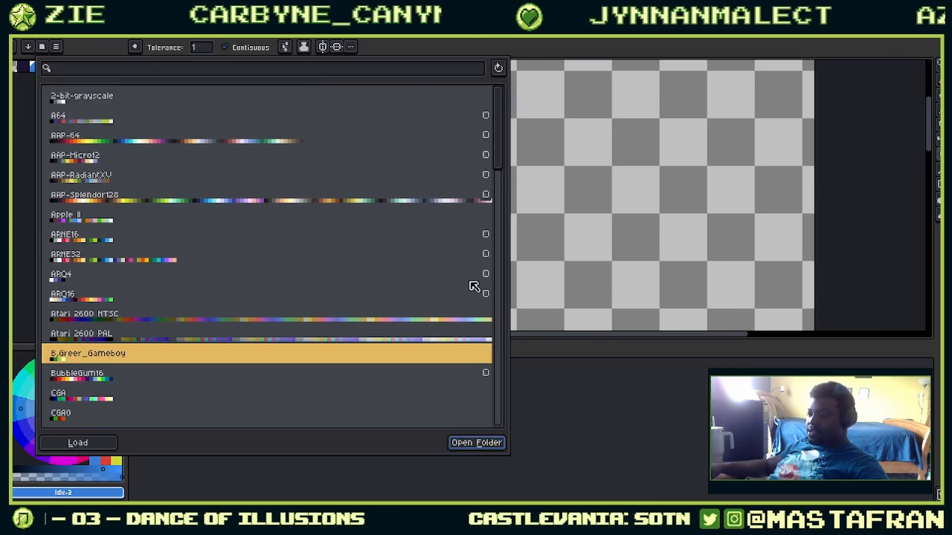
pyautogui.click(110, 440)
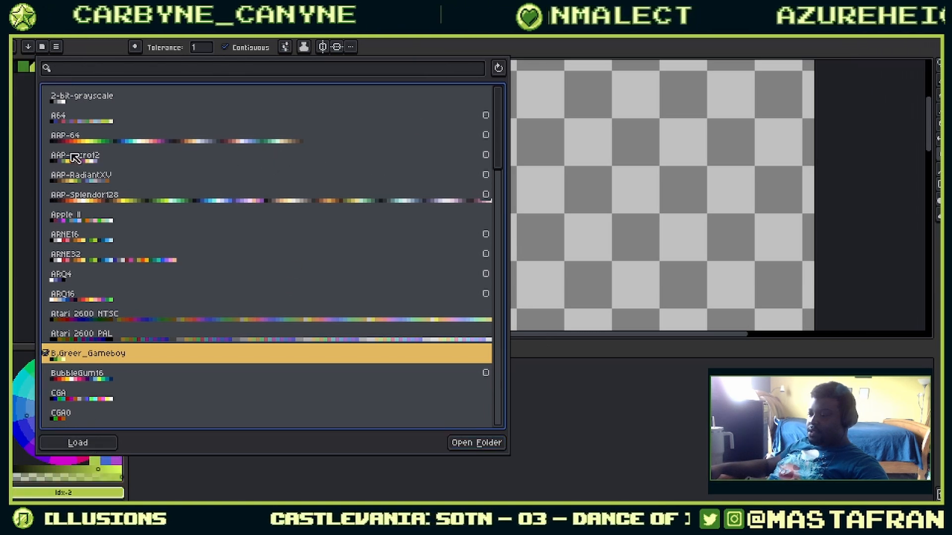
pyautogui.click(33, 144)
# Step: Recolor the light blue heads, hands and feet across the whole sheet pale yellow using a non-contiguous bucket fill
pyautogui.click(46, 68)
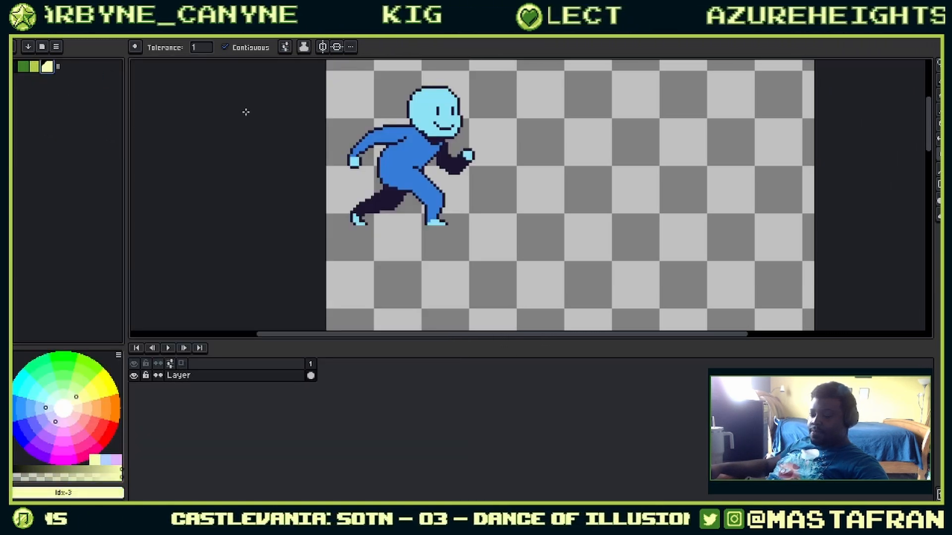
pyautogui.scroll(-5, 397, 114)
pyautogui.scroll(3, 397, 111)
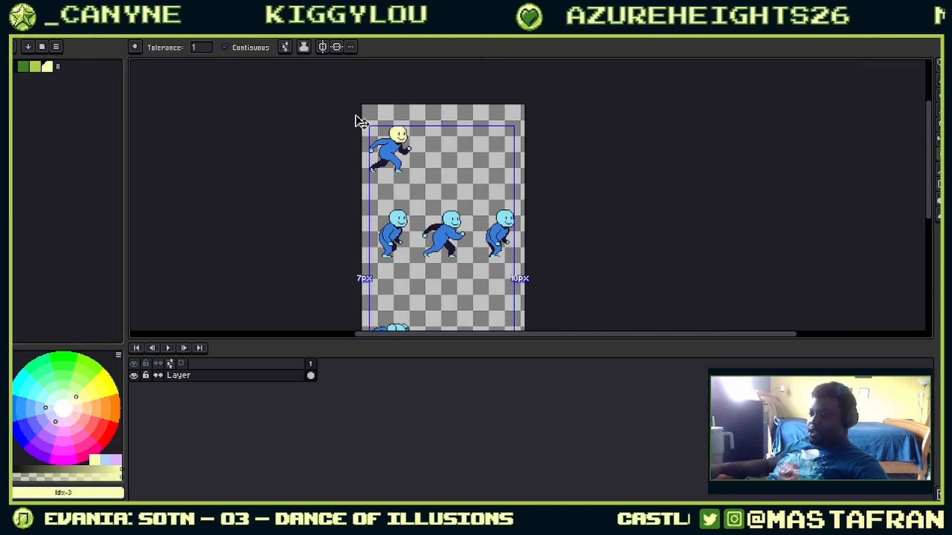
pyautogui.hotkey('ctrl', 'z')
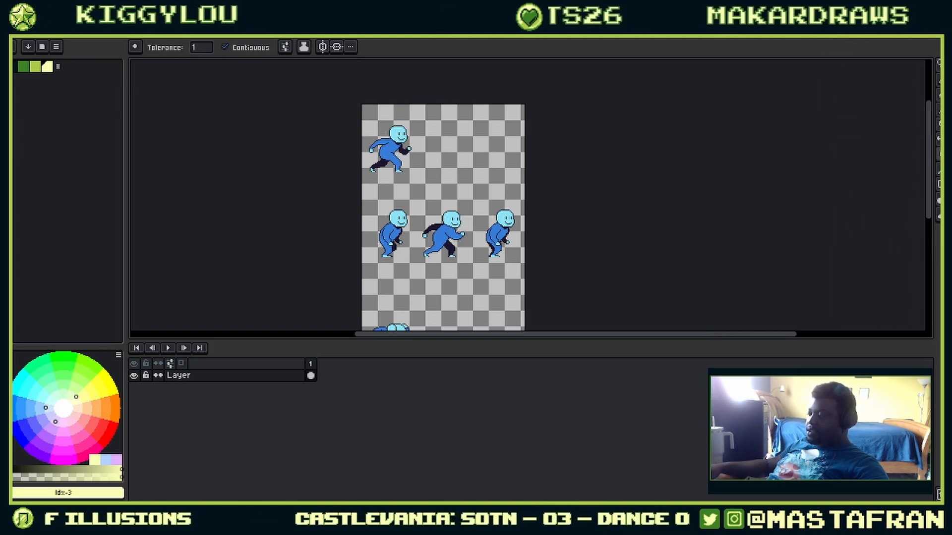
pyautogui.click(251, 47)
pyautogui.click(397, 132)
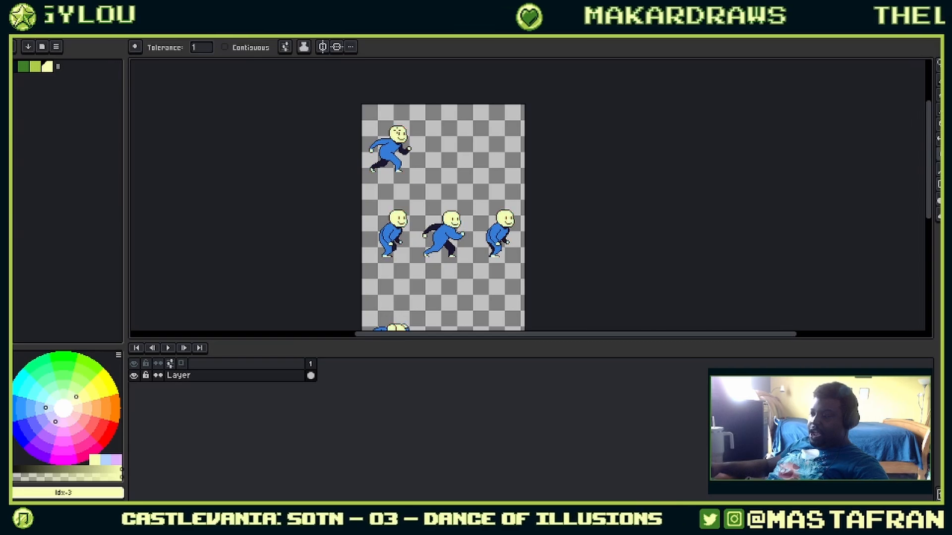
# Step: Recolor the blue suits of all characters on the sheet light green
pyautogui.moveTo(451, 233); pyautogui.dragTo(418, 147)
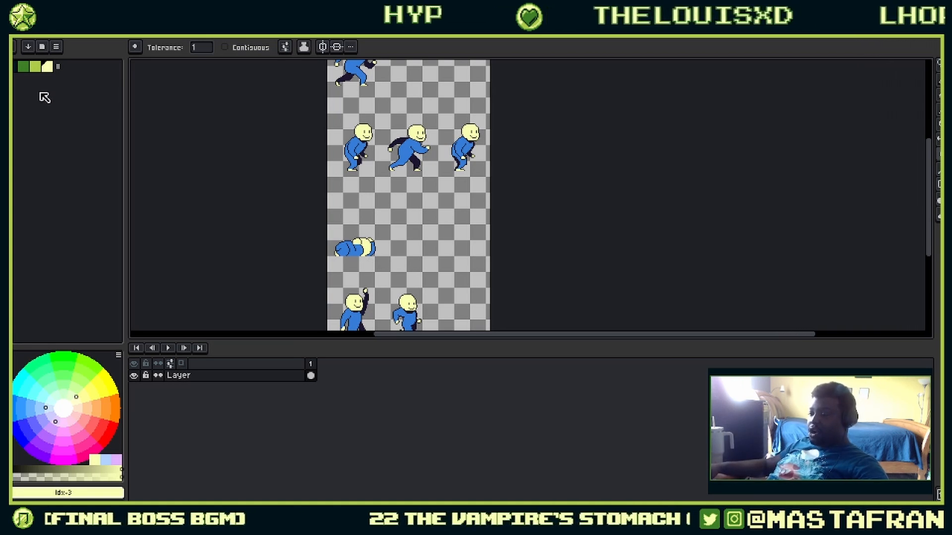
pyautogui.click(34, 67)
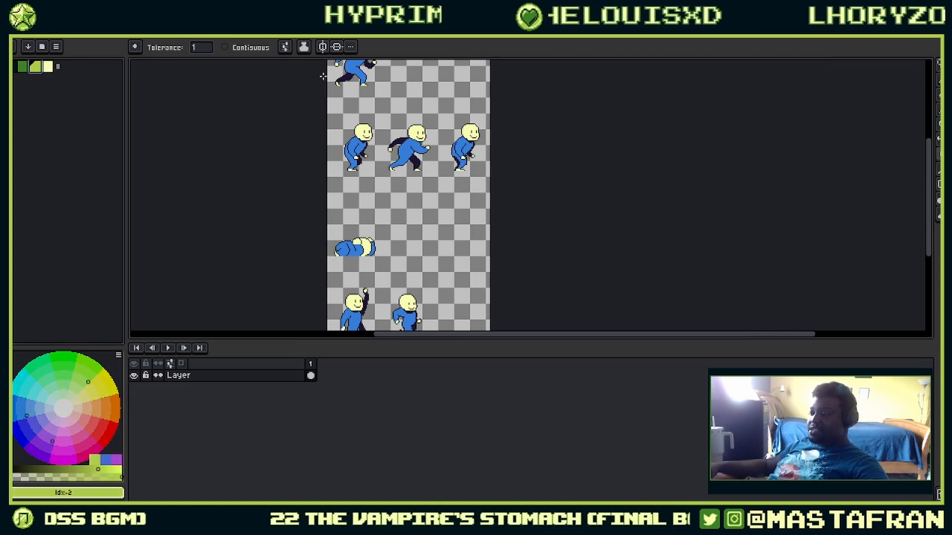
pyautogui.click(348, 76)
pyautogui.hotkey('ctrl', 'z')
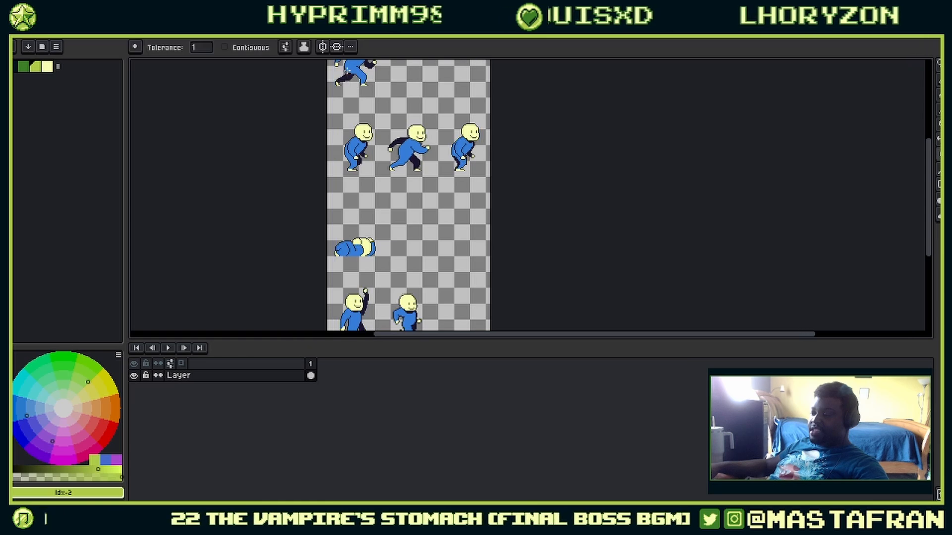
pyautogui.click(347, 71)
# Step: Recolor the dark outlines and far limbs of the characters with the palette's darkest color and inspect the poses
pyautogui.click(15, 70)
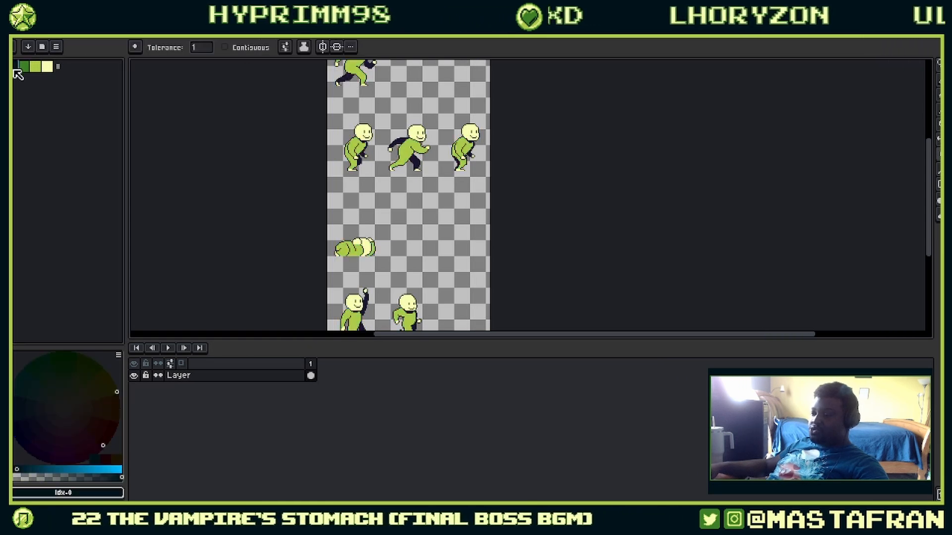
pyautogui.scroll(5, 415, 152)
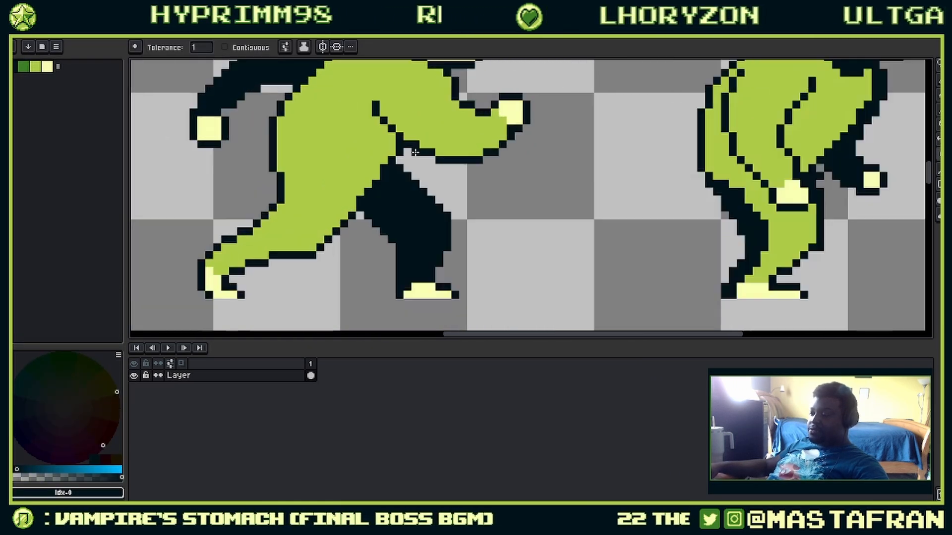
pyautogui.scroll(-5, 416, 153)
pyautogui.moveTo(436, 263); pyautogui.dragTo(370, 60)
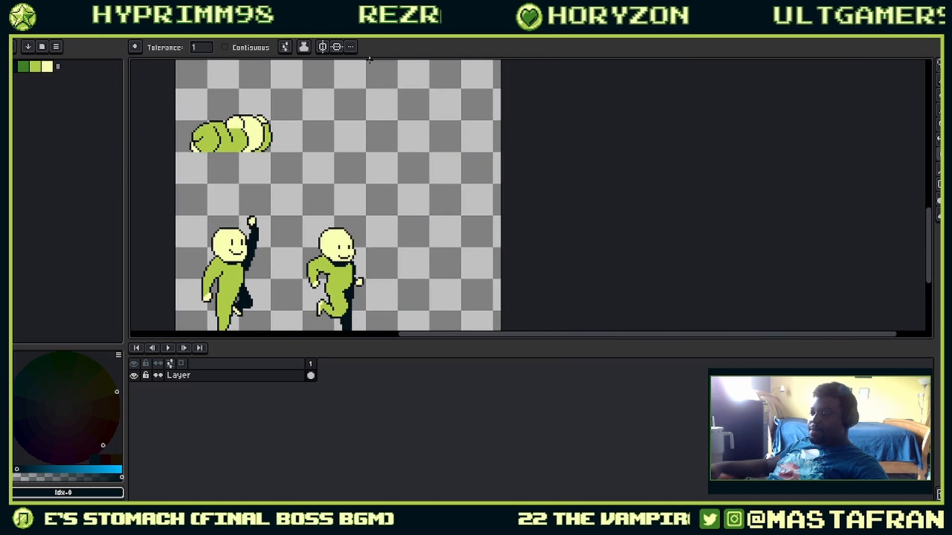
pyautogui.moveTo(398, 195); pyautogui.dragTo(377, 50)
pyautogui.scroll(4, 330, 130)
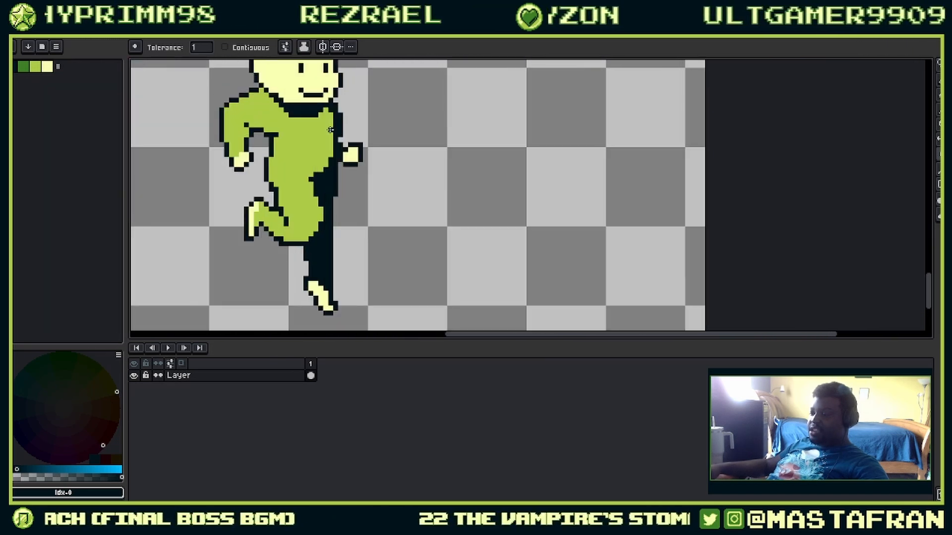
pyautogui.moveTo(330, 130); pyautogui.dragTo(387, 234)
pyautogui.scroll(-1, 391, 232)
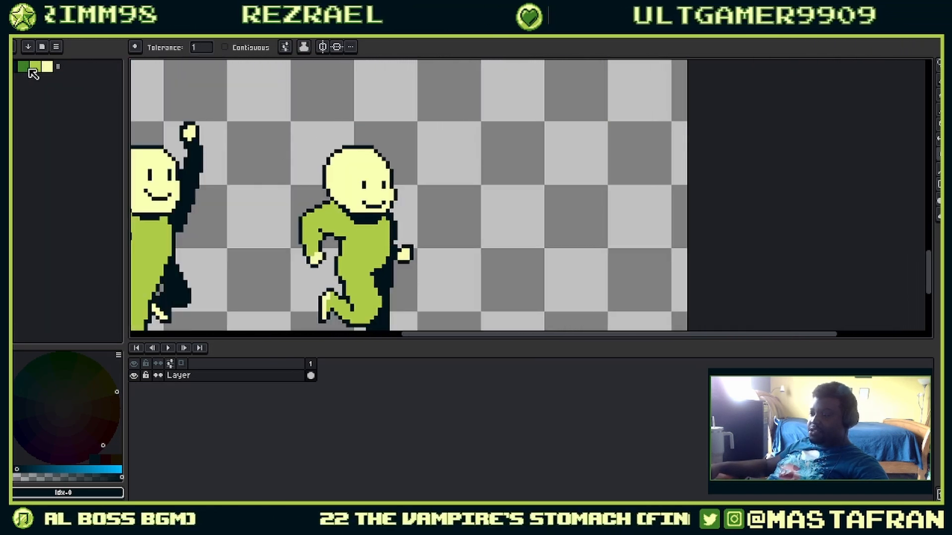
# Step: Recolor the suits of all characters on the sheet dark green
pyautogui.click(27, 68)
pyautogui.click(350, 255)
pyautogui.scroll(-5, 357, 252)
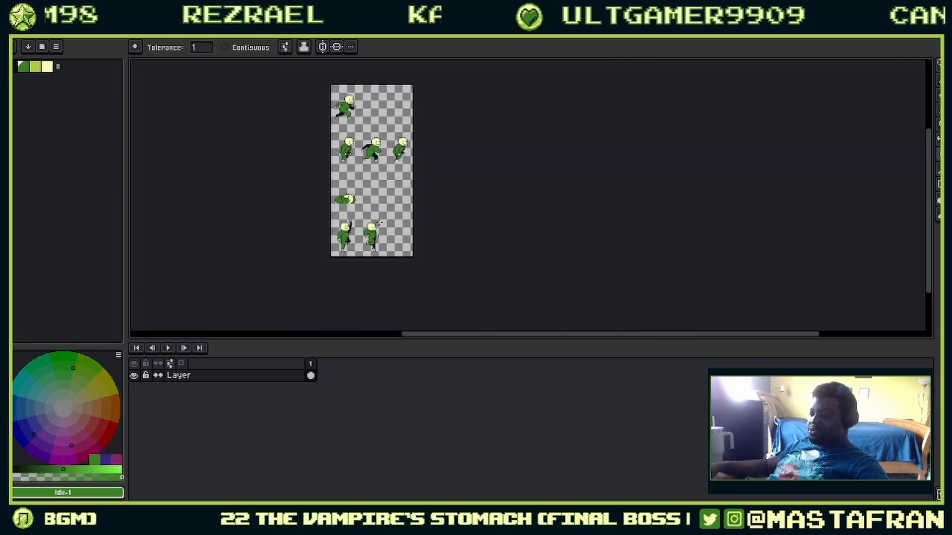
pyautogui.scroll(1, 359, 181)
pyautogui.moveTo(371, 163); pyautogui.dragTo(304, 156)
pyautogui.press('v')
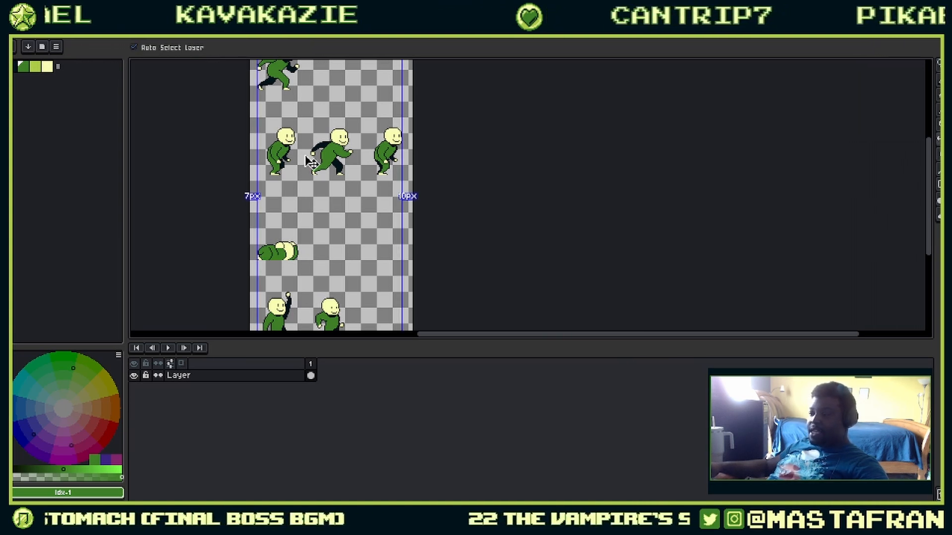
pyautogui.press('g')
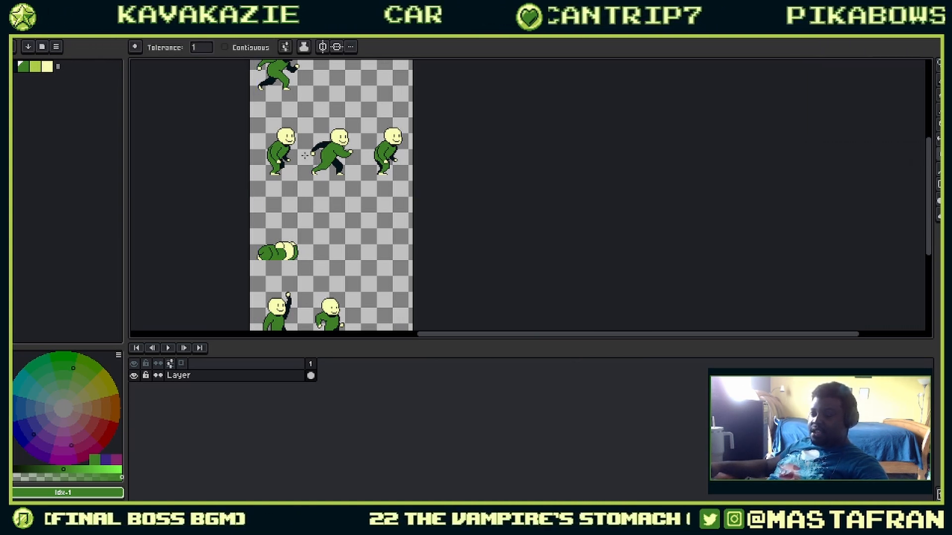
pyautogui.press('i')
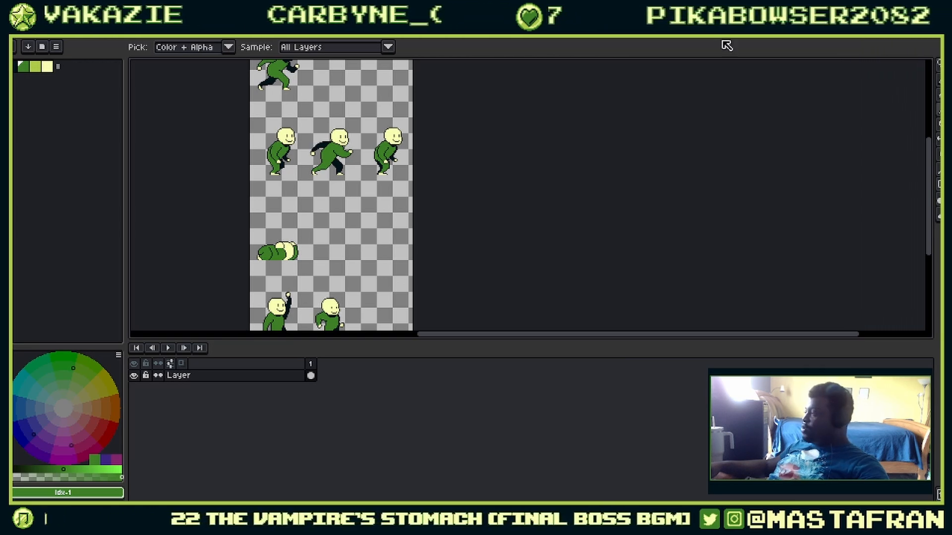
# Step: In File Explorer, show the Platformer_Character_Tutorial folder with extra large icons and preview Blue_Platformer-Character_Sheet.png
pyautogui.moveTo(951, 99); pyautogui.dragTo(313, 100)
pyautogui.rightClick(372, 229)
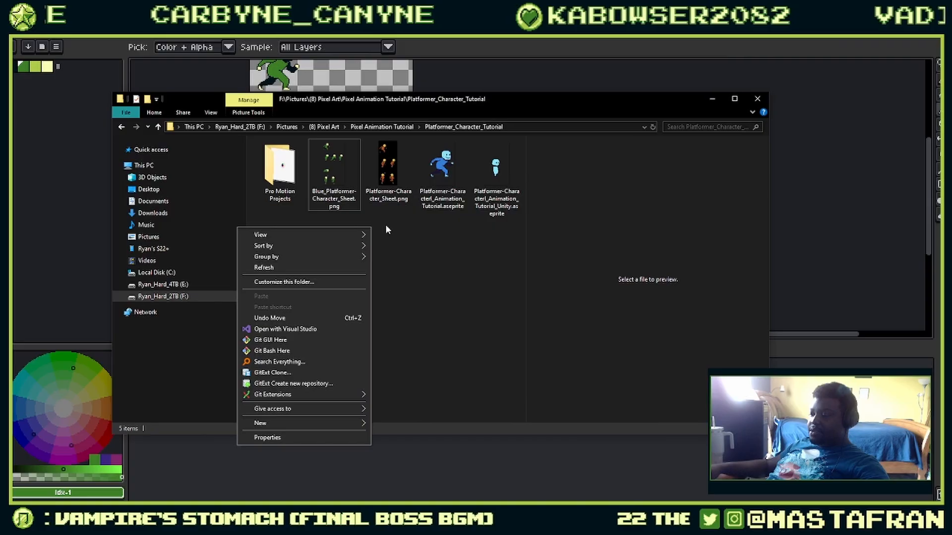
pyautogui.moveTo(363, 235)
pyautogui.click(406, 235)
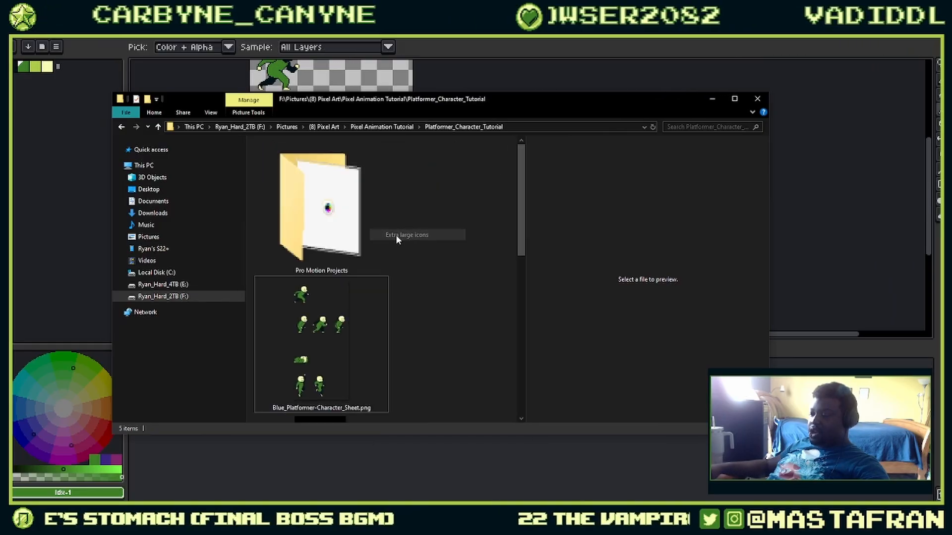
pyautogui.scroll(-3, 312, 236)
pyautogui.click(312, 237)
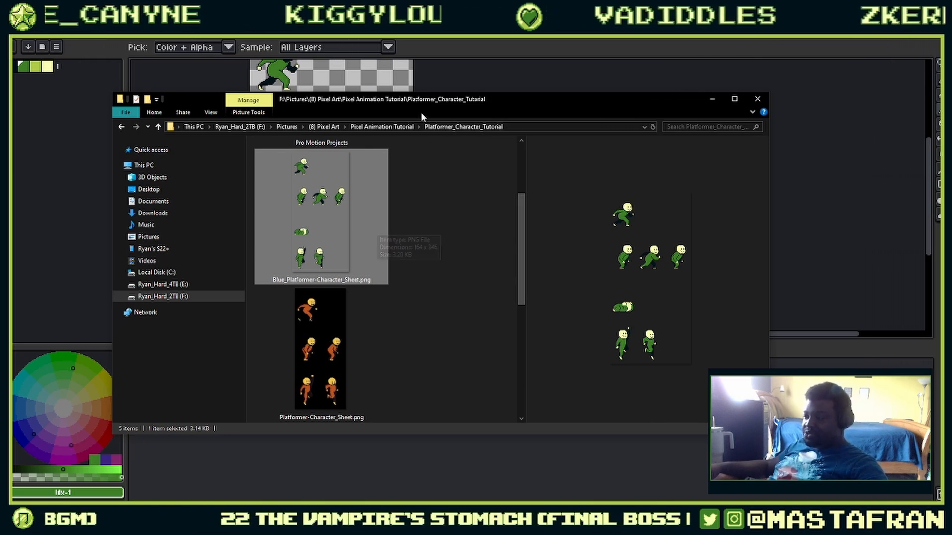
pyautogui.moveTo(424, 97); pyautogui.dragTo(951, 39)
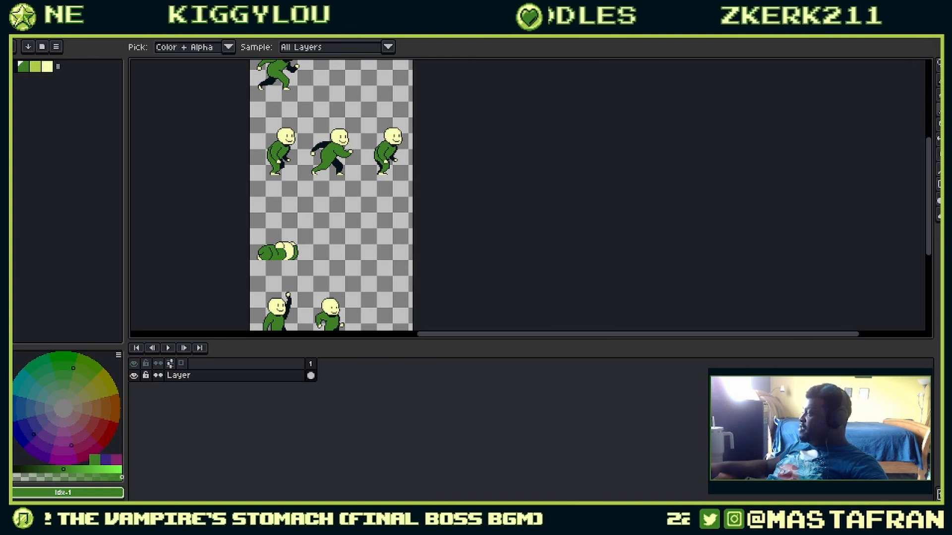
# Step: Switch to Unity and reveal the Blue_Platformer-Character_Sheet asset from the Player folder in File Explorer
pyautogui.press('g')
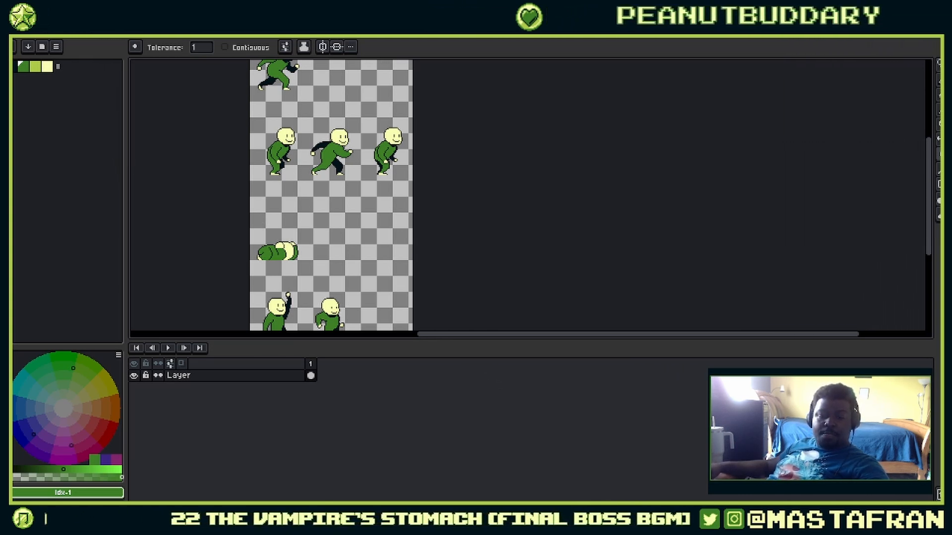
pyautogui.hotkey('alt', 'Tab')
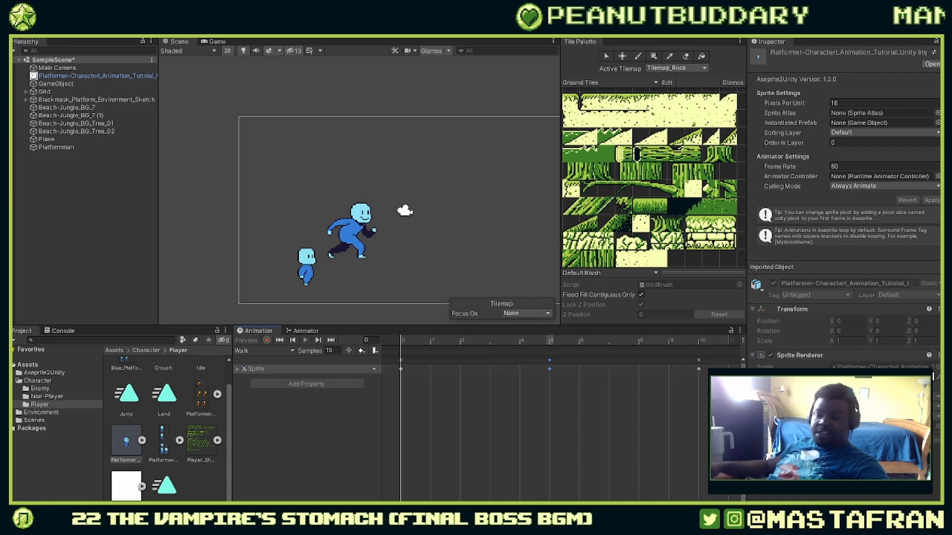
pyautogui.scroll(1, 171, 434)
pyautogui.click(134, 385)
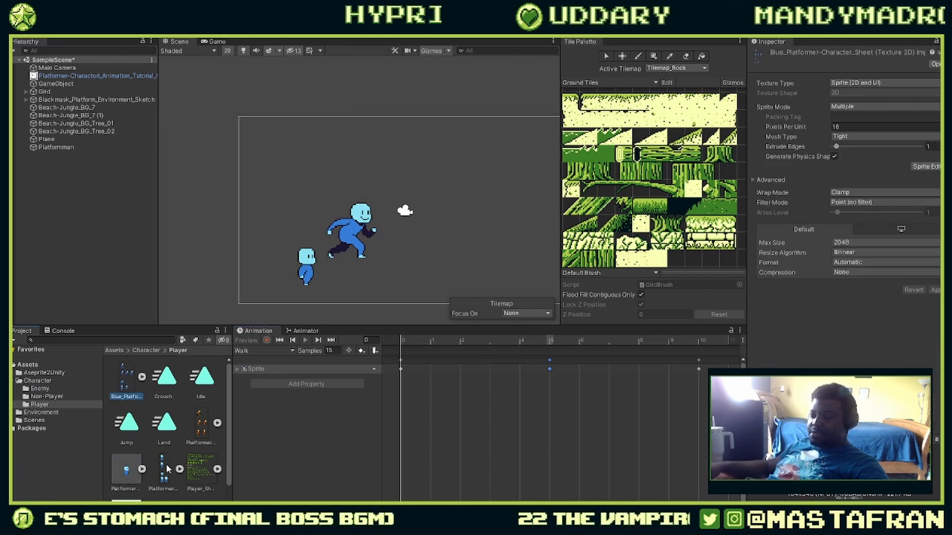
pyautogui.rightClick(124, 385)
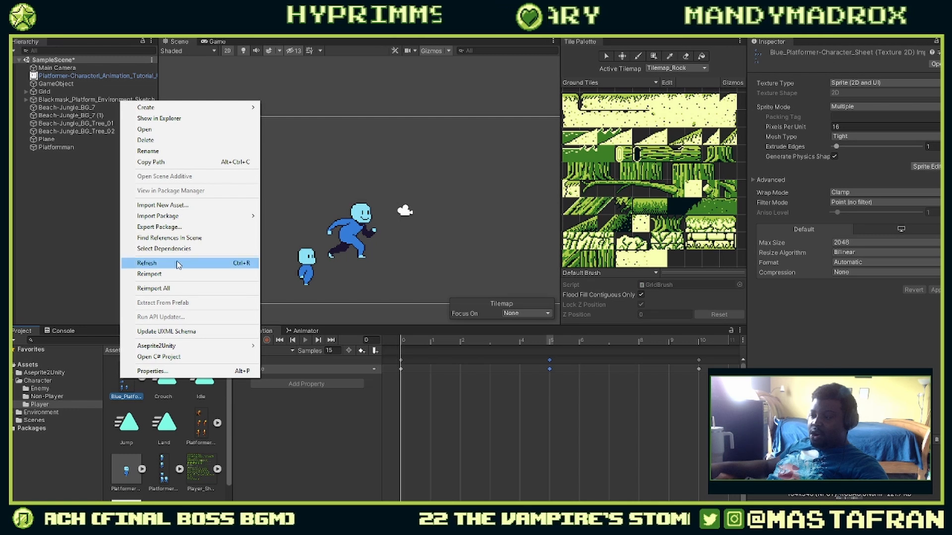
pyautogui.click(183, 123)
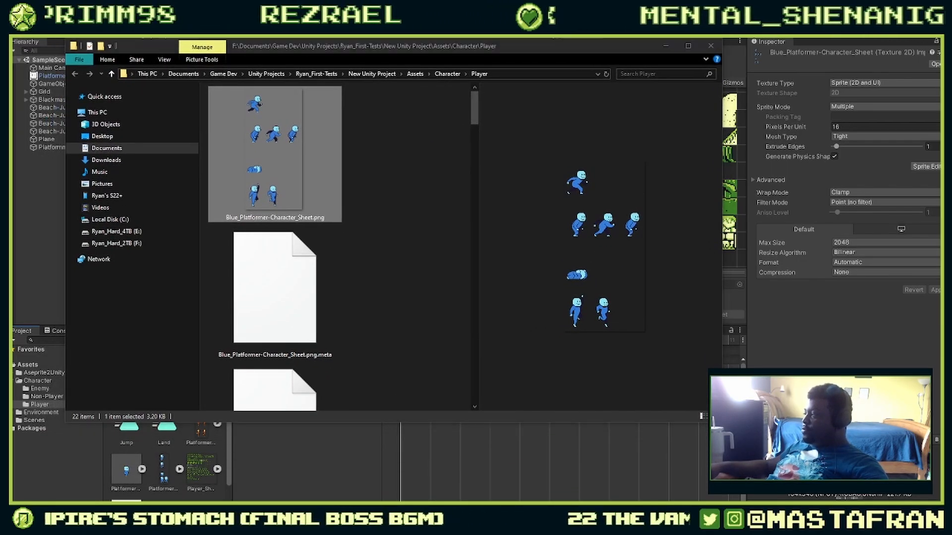
# Step: Move the green Blue_Platformer-Character_Sheet.png from Platformer_Character_Tutorial into the Unity project's Player folder, replacing the existing file, and clear both Explorer windows away
pyautogui.moveTo(941, 182); pyautogui.dragTo(532, 183)
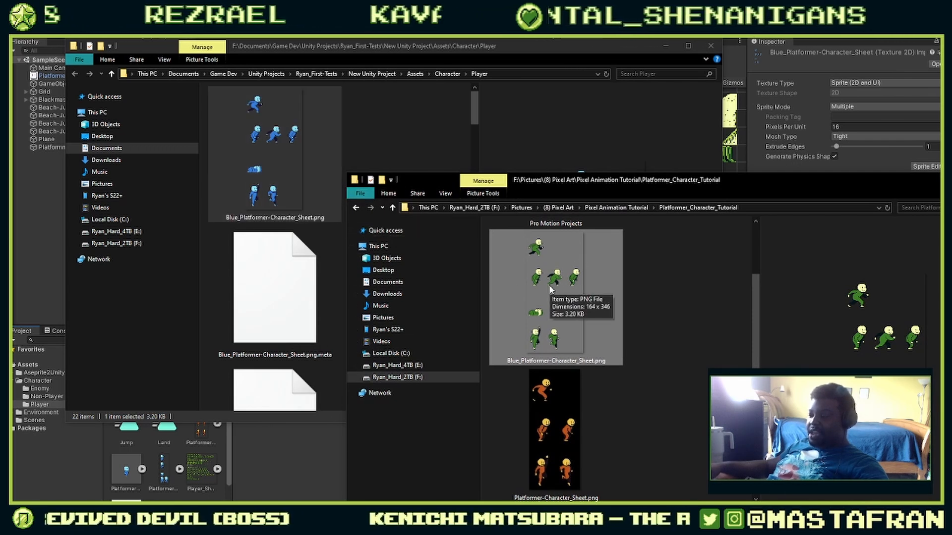
pyautogui.moveTo(549, 284); pyautogui.dragTo(410, 145)
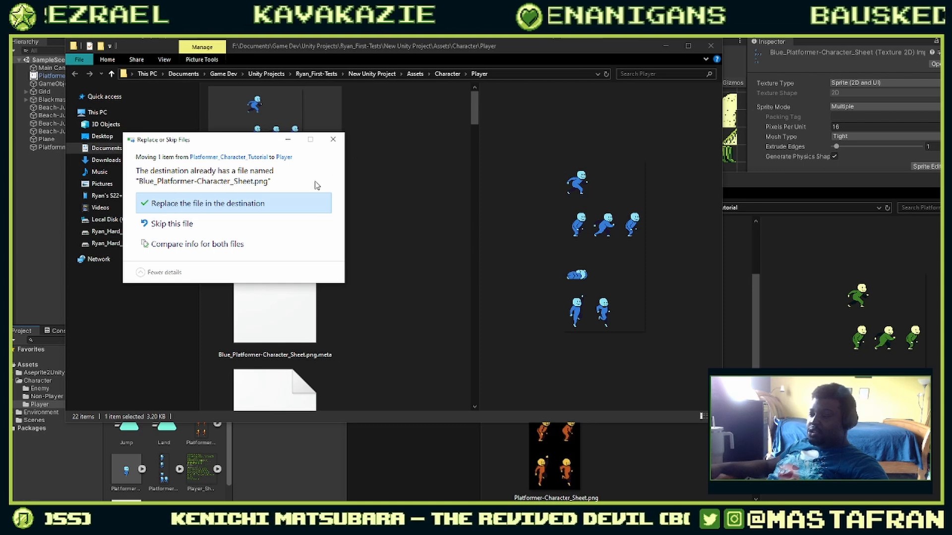
pyautogui.click(290, 207)
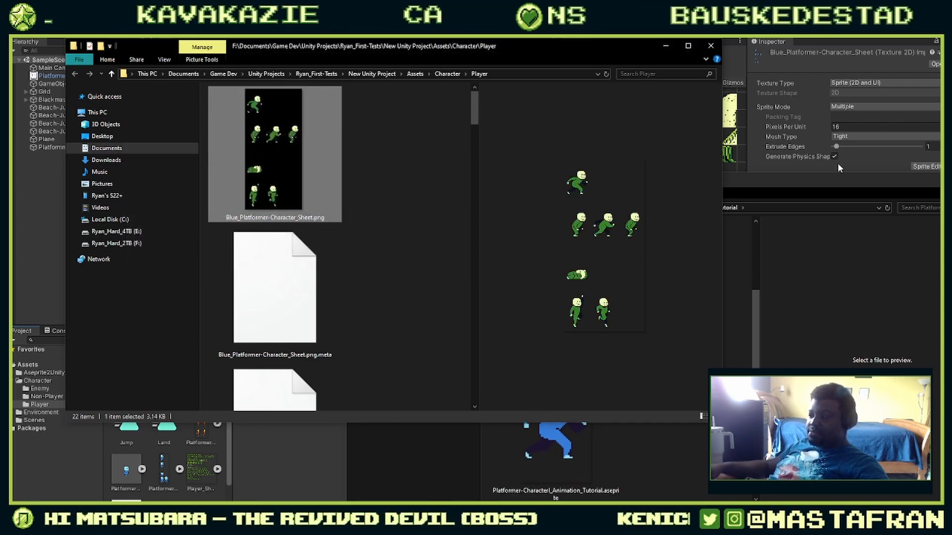
pyautogui.moveTo(570, 49); pyautogui.dragTo(0, 50)
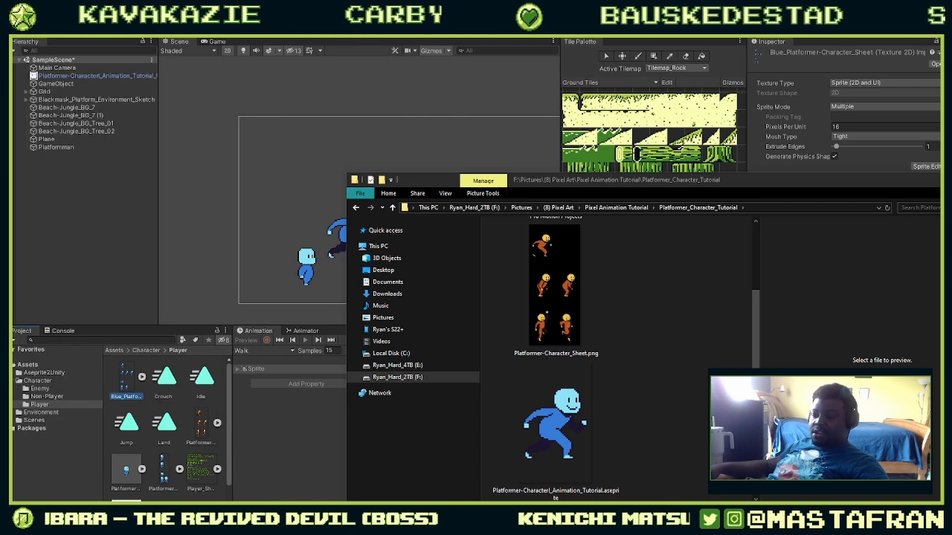
pyautogui.moveTo(676, 182); pyautogui.dragTo(951, 164)
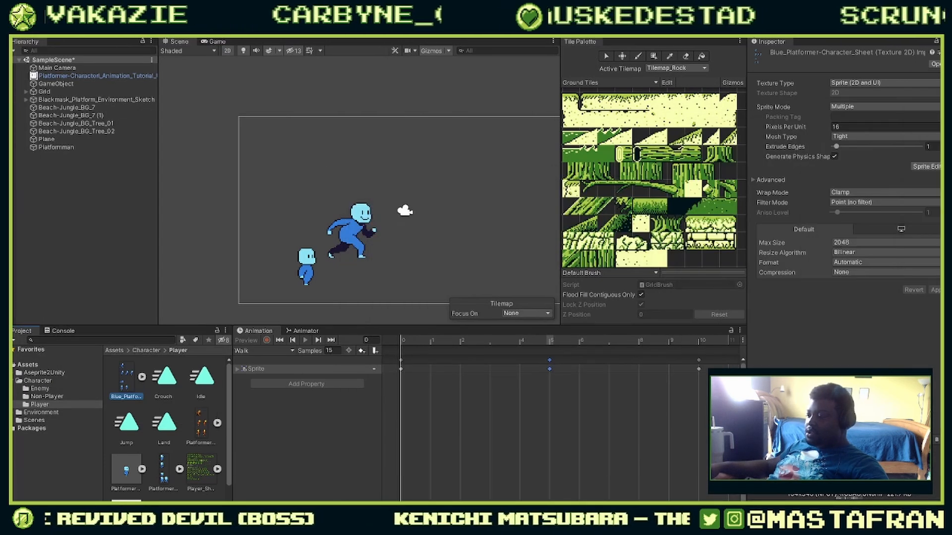
# Step: Refresh the Unity assets and check the slices of Blue_Platformer-Character_Sheet in the Sprite Editor
pyautogui.click(152, 397)
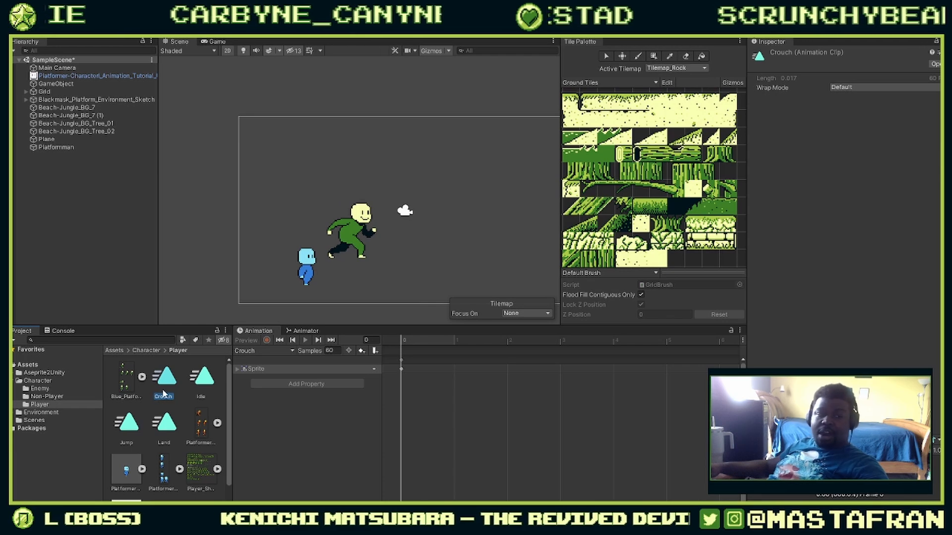
pyautogui.rightClick(130, 382)
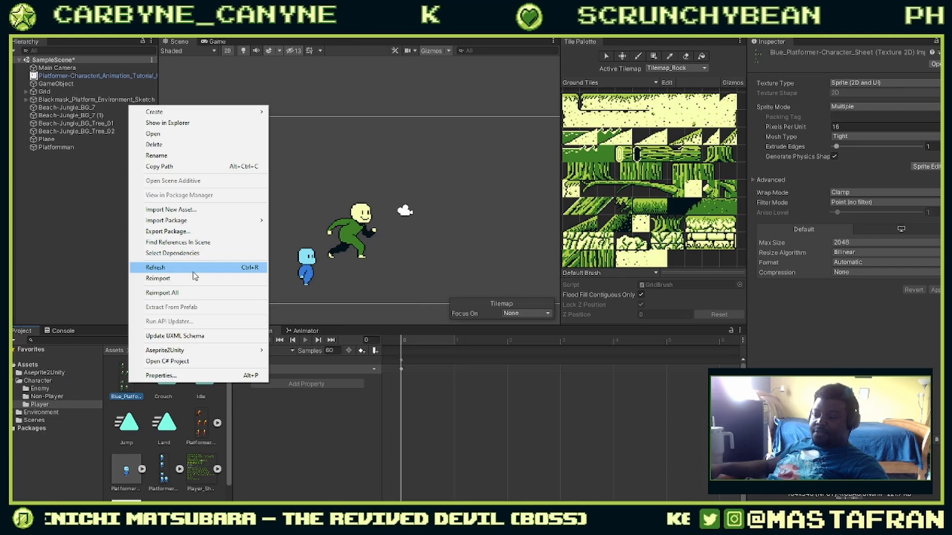
pyautogui.click(193, 272)
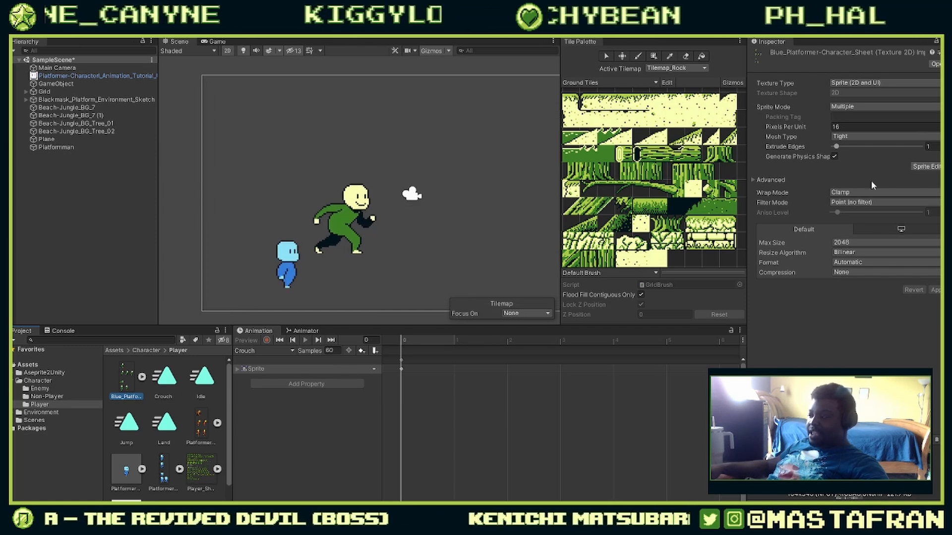
pyautogui.click(926, 167)
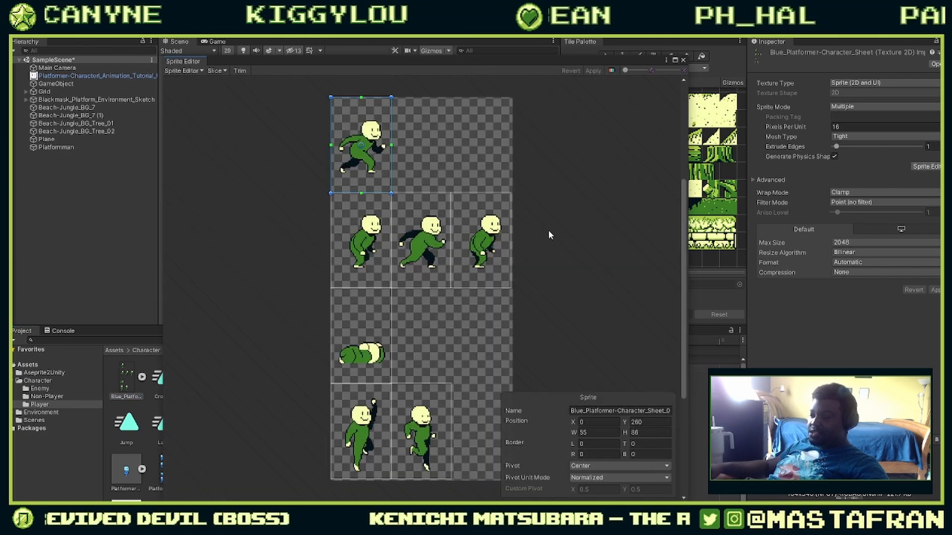
pyautogui.click(683, 60)
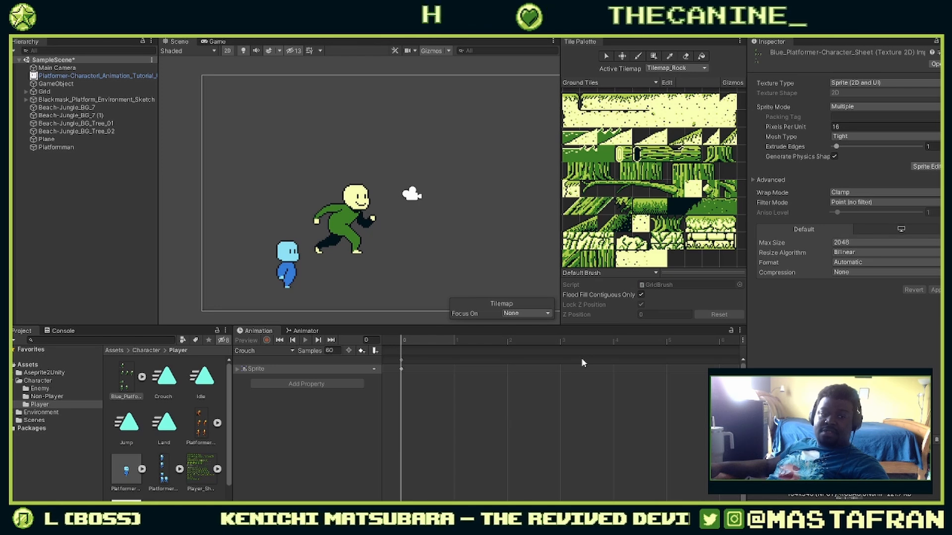
# Step: Switch to Aseprite and, in the multi-layer character animation file, hide the 2nd pass layer and show the Platformer Character layer
pyautogui.hotkey('alt', 'Tab')
pyautogui.scroll(5, 347, 147)
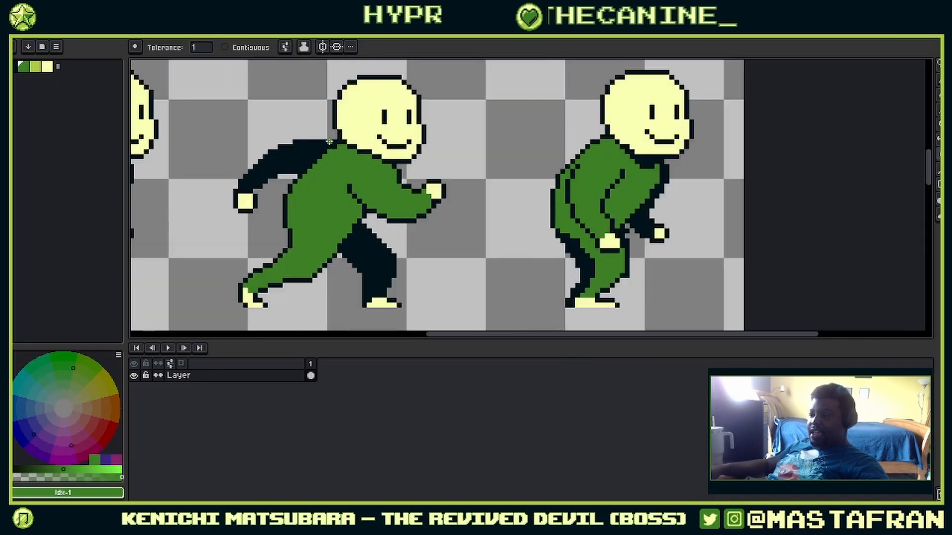
pyautogui.scroll(-4, 347, 148)
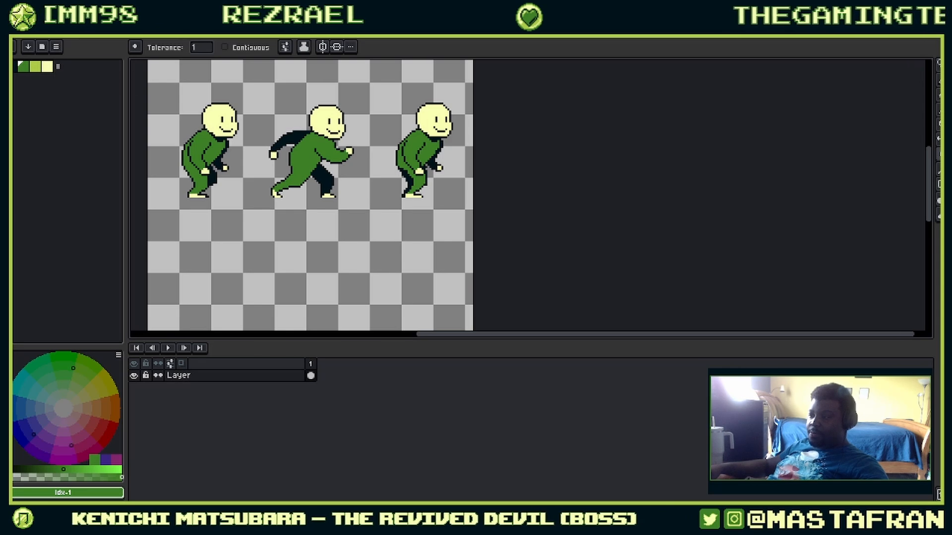
pyautogui.click(213, 37)
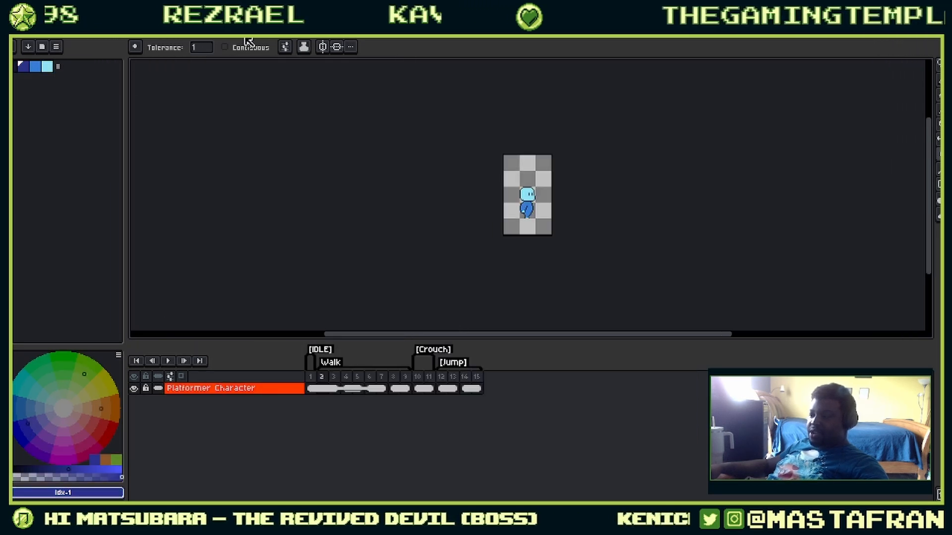
pyautogui.click(189, 38)
pyautogui.click(135, 39)
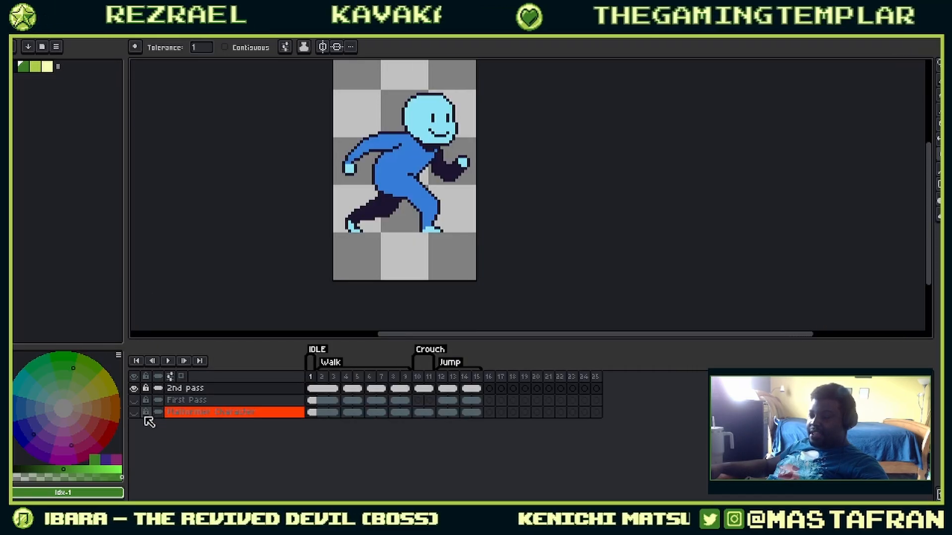
pyautogui.click(133, 388)
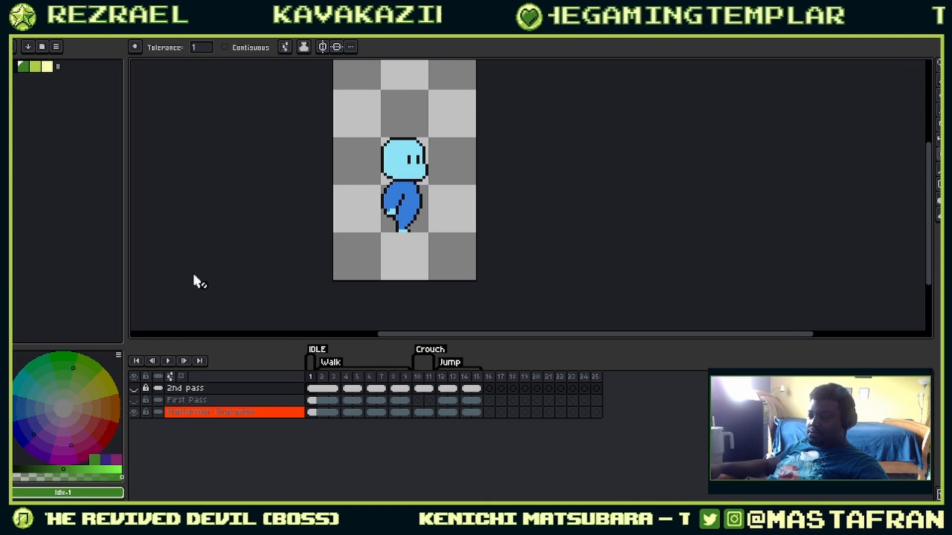
pyautogui.click(57, 47)
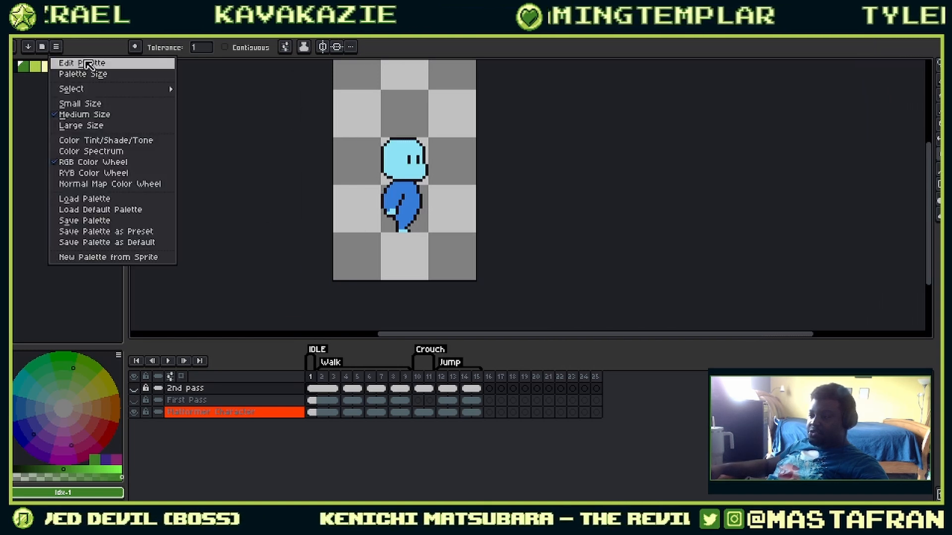
pyautogui.click(42, 268)
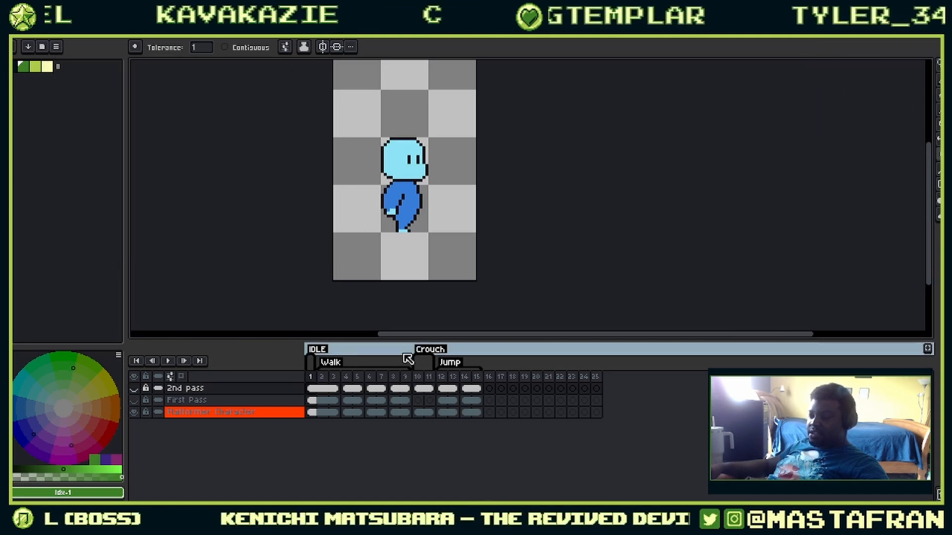
pyautogui.click(426, 384)
pyautogui.click(312, 378)
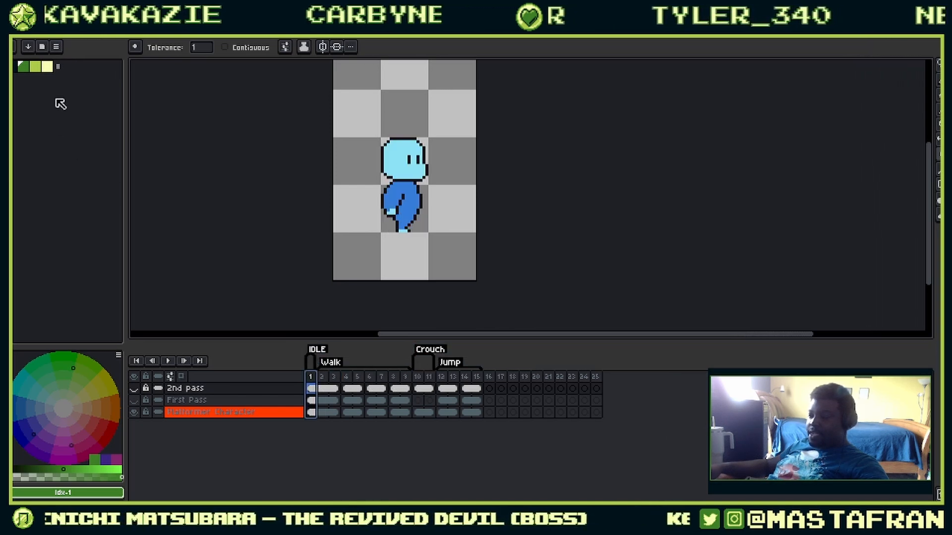
# Step: Export the visible layers of the animation as the sprite sheet Blue_Platformer-Character_Sheet.png
pyautogui.click(19, 26)
pyautogui.moveTo(91, 138)
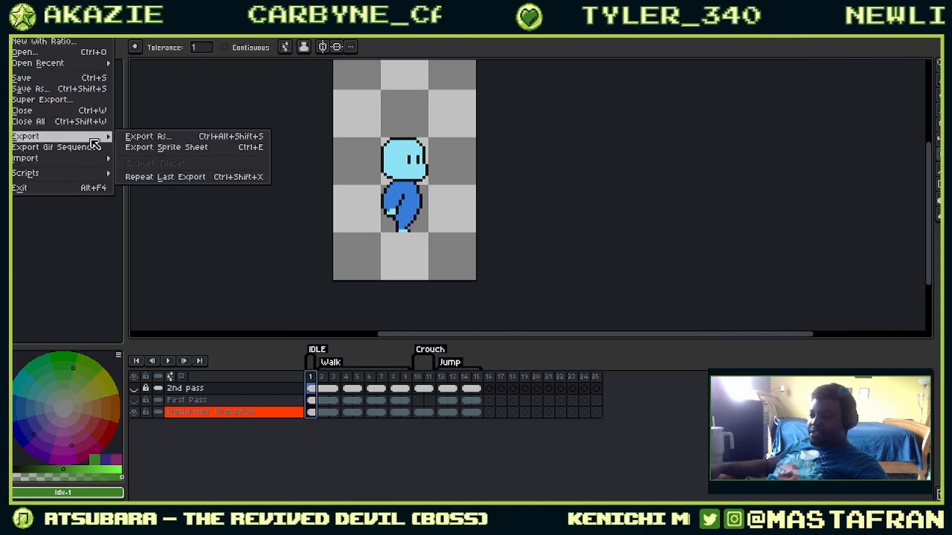
pyautogui.click(147, 147)
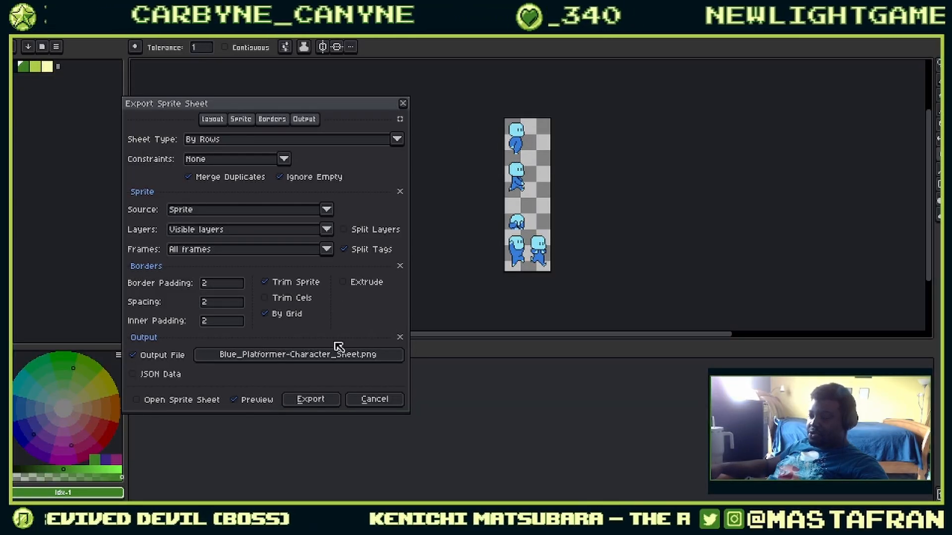
pyautogui.click(315, 404)
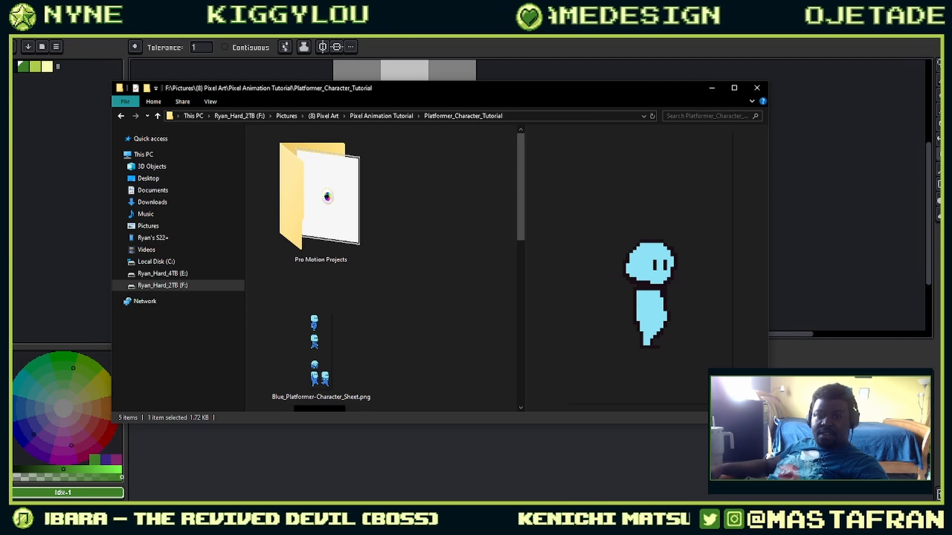
# Step: In File Explorer, move the newly exported Blue_Platformer-Character_Sheet.png into the Unity project's Player folder, replacing the existing file, and clear the windows away
pyautogui.hotkey('alt', 'Tab')
pyautogui.moveTo(470, 59); pyautogui.dragTo(776, 38)
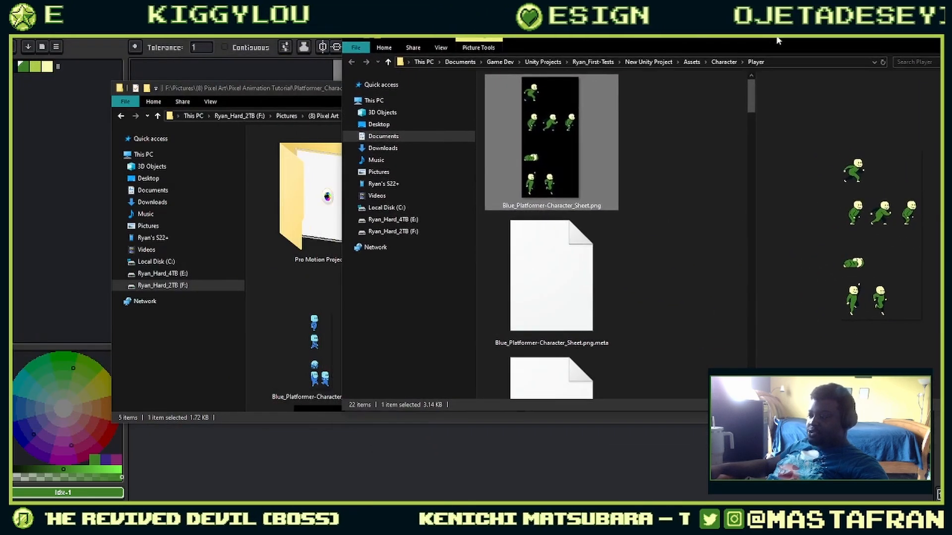
pyautogui.click(307, 97)
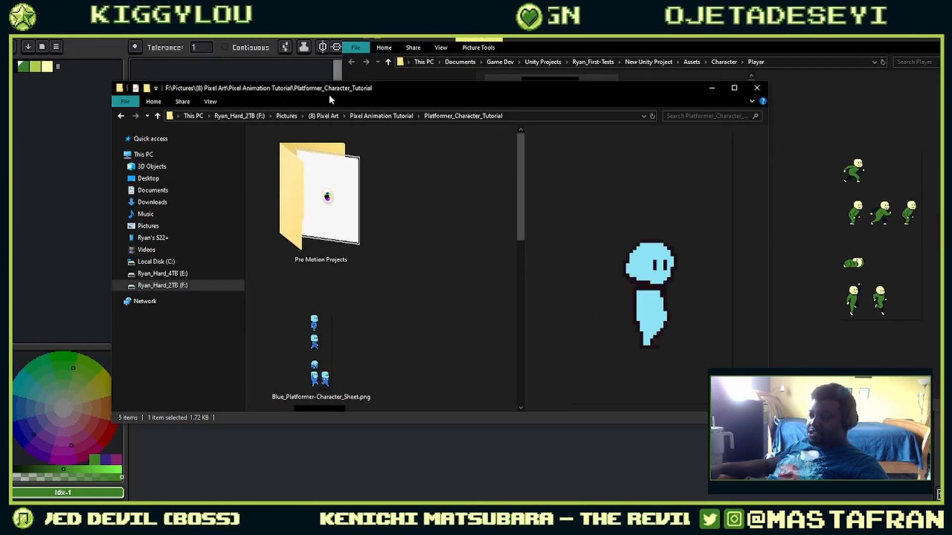
pyautogui.moveTo(329, 94); pyautogui.dragTo(323, 218)
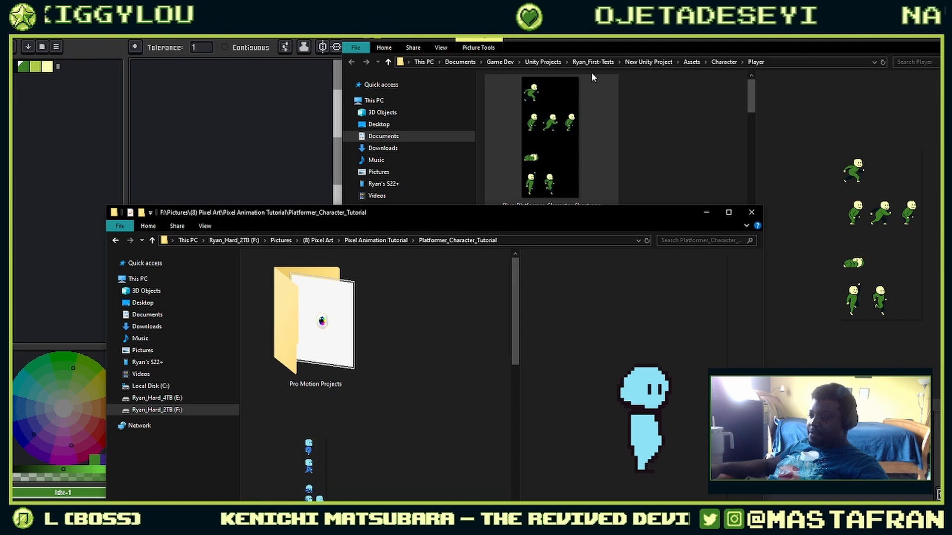
pyautogui.moveTo(312, 470); pyautogui.dragTo(655, 176)
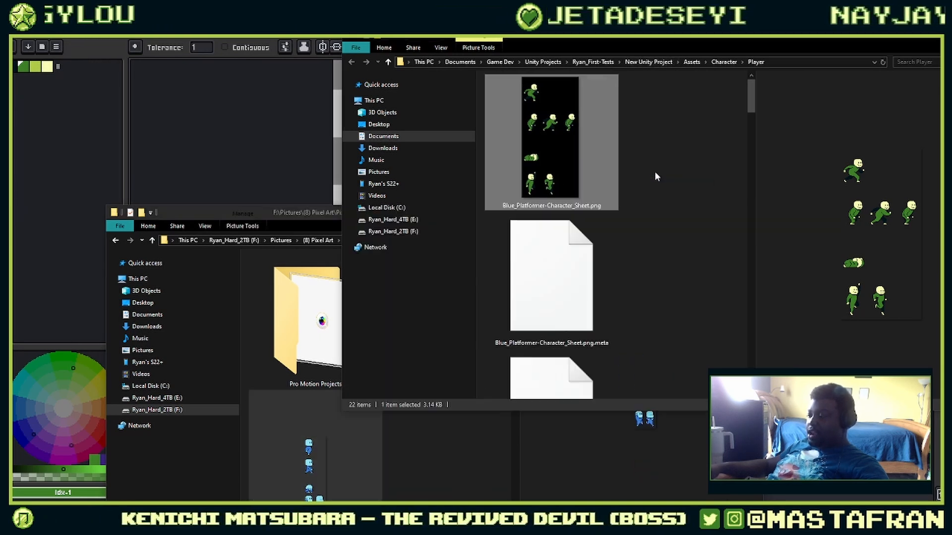
pyautogui.click(526, 207)
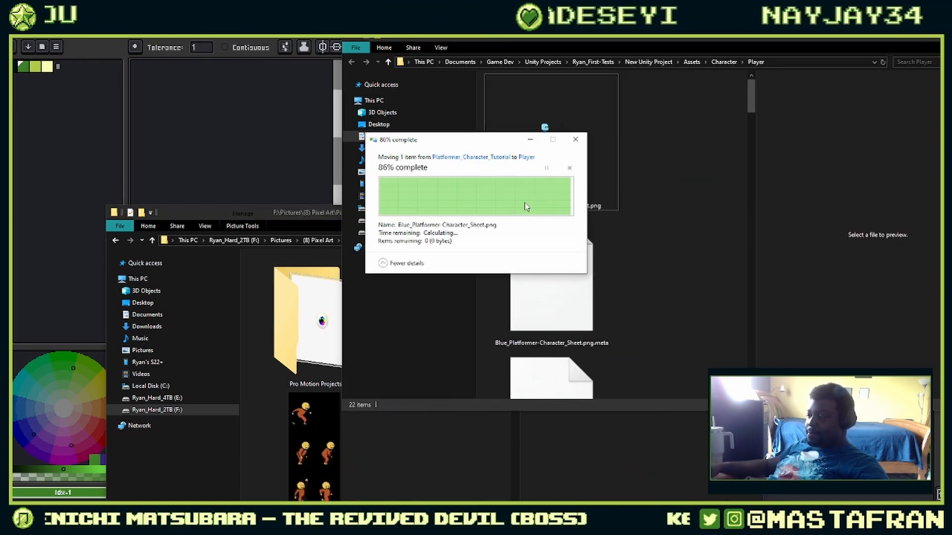
pyautogui.moveTo(320, 217); pyautogui.dragTo(949, 184)
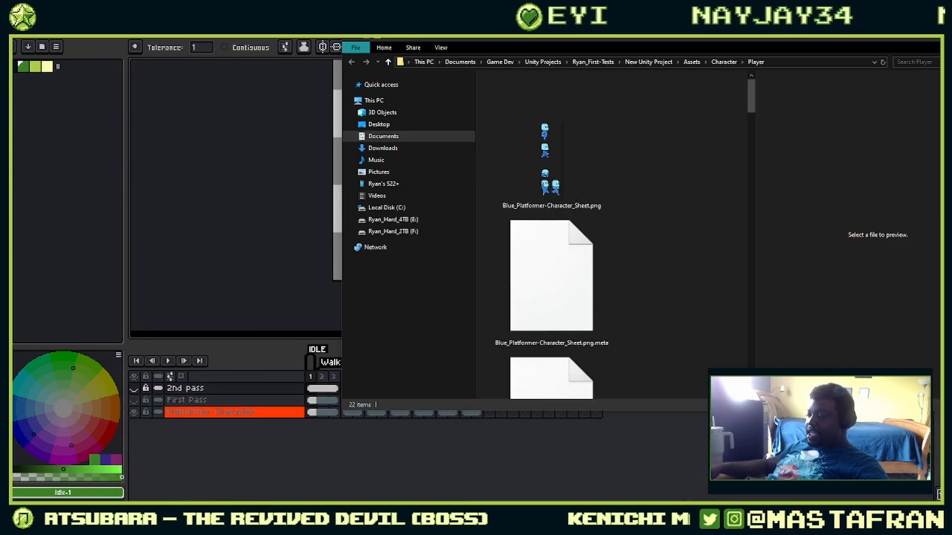
pyautogui.moveTo(636, 39); pyautogui.dragTo(2, 40)
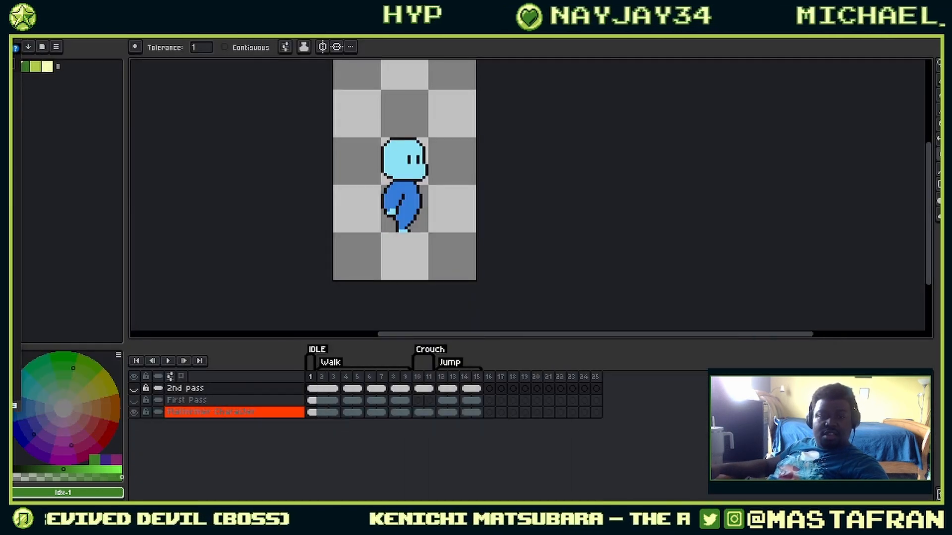
# Step: Switch to Unity and open the replaced Blue_Platformer-Character_Sheet texture in the Sprite Editor
pyautogui.hotkey('alt', 'Tab')
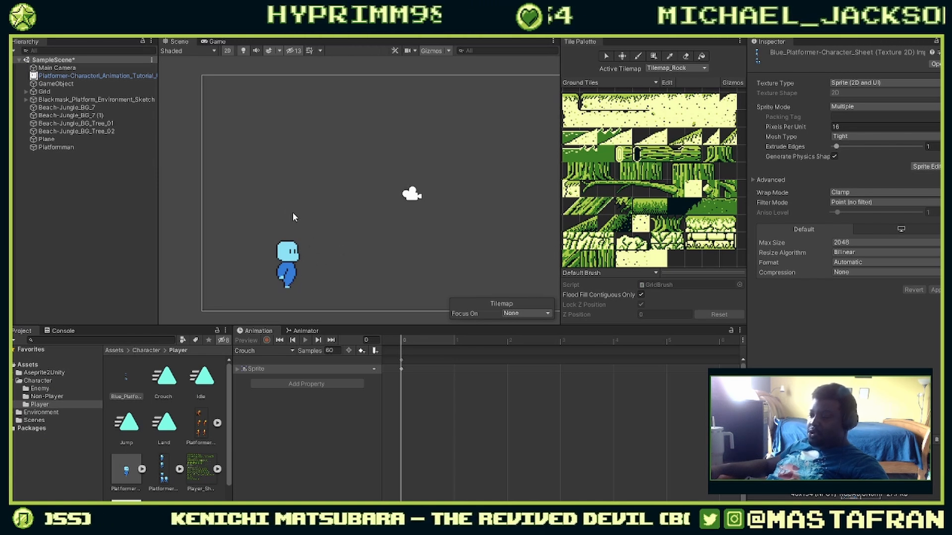
pyautogui.click(129, 391)
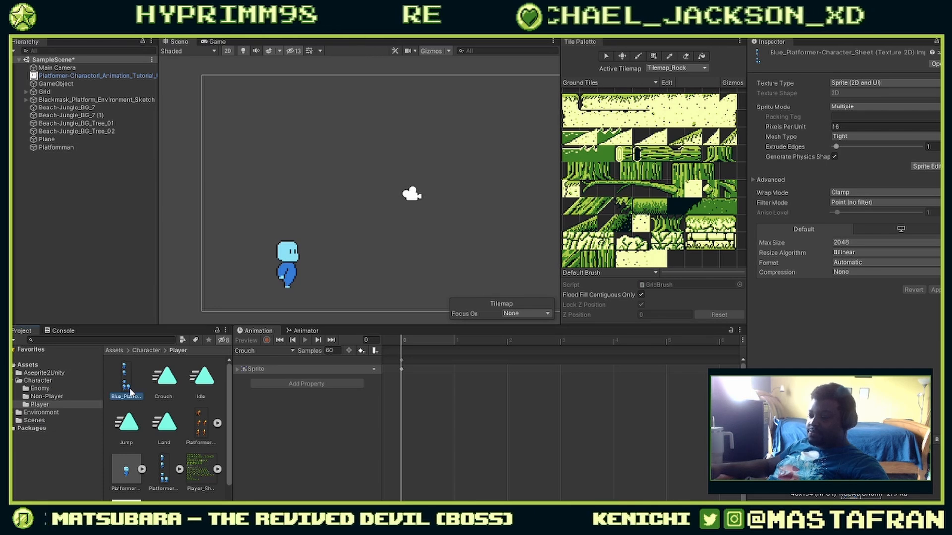
pyautogui.click(923, 167)
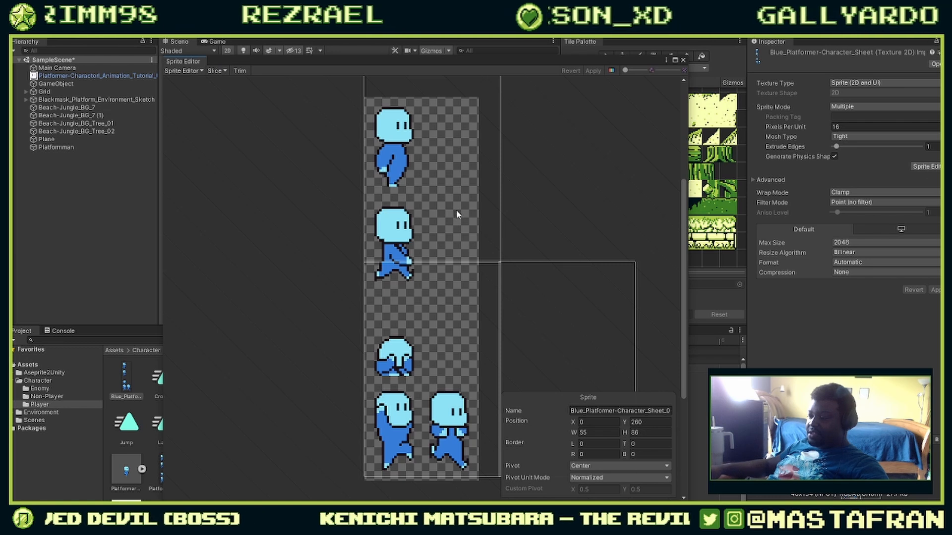
pyautogui.scroll(1, 456, 209)
pyautogui.scroll(-1, 449, 205)
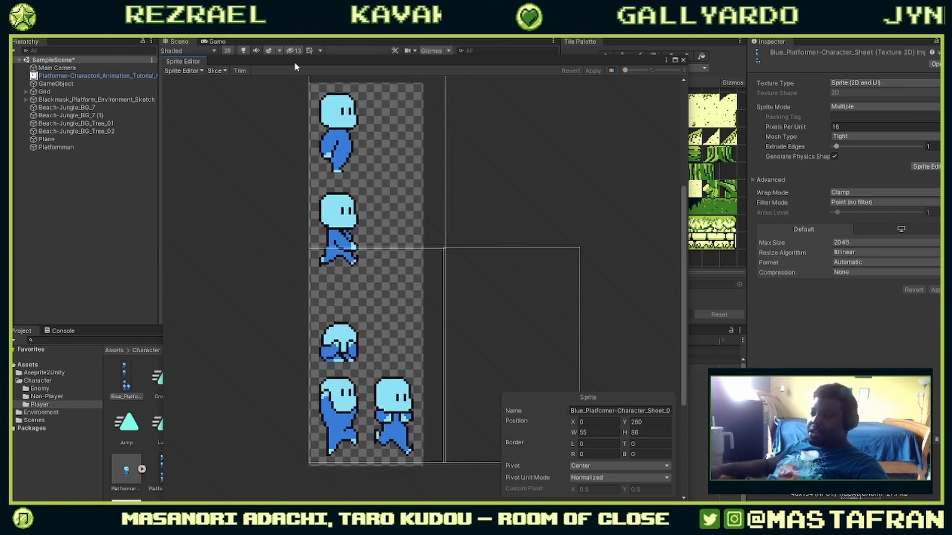
# Step: Slice the sheet by cell count into 2 columns and 4 rows, apply the slices and close the Sprite Editor
pyautogui.click(218, 71)
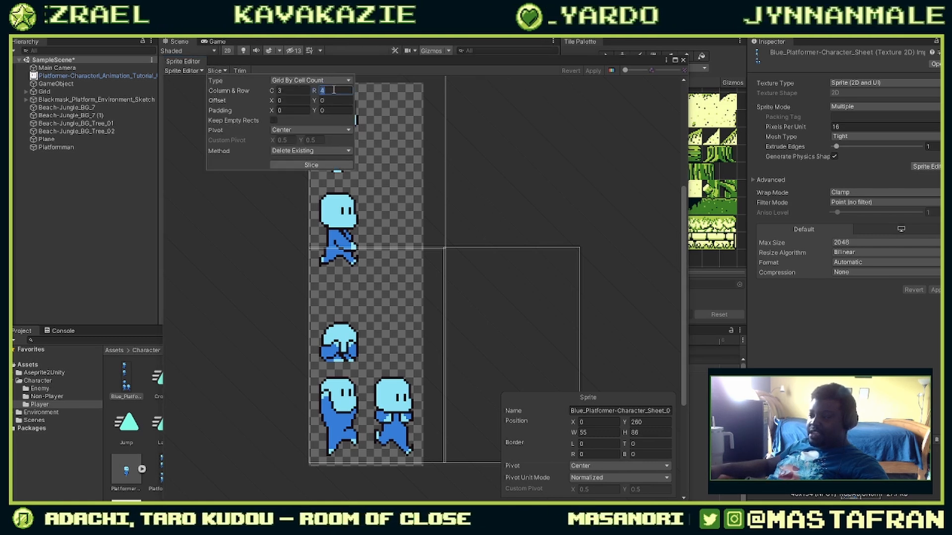
pyautogui.click(297, 90)
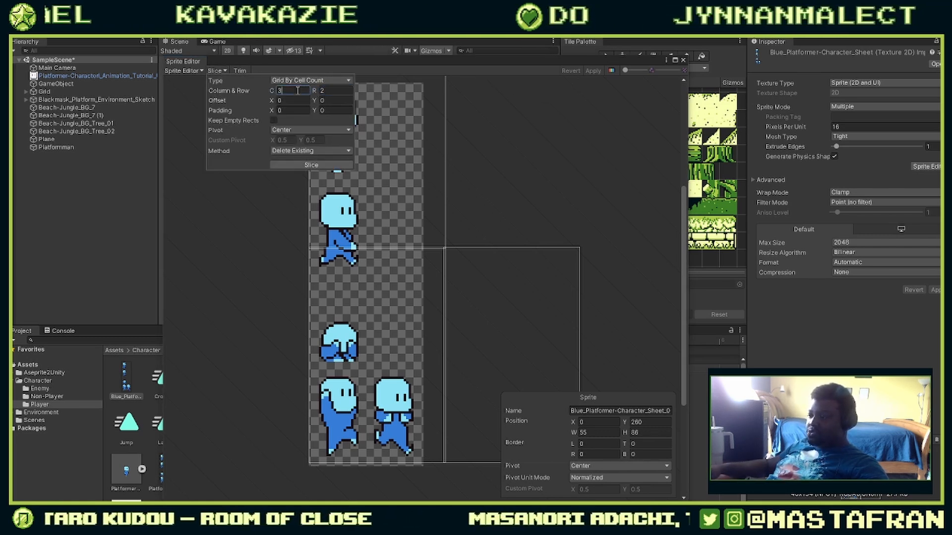
pyautogui.write('2')
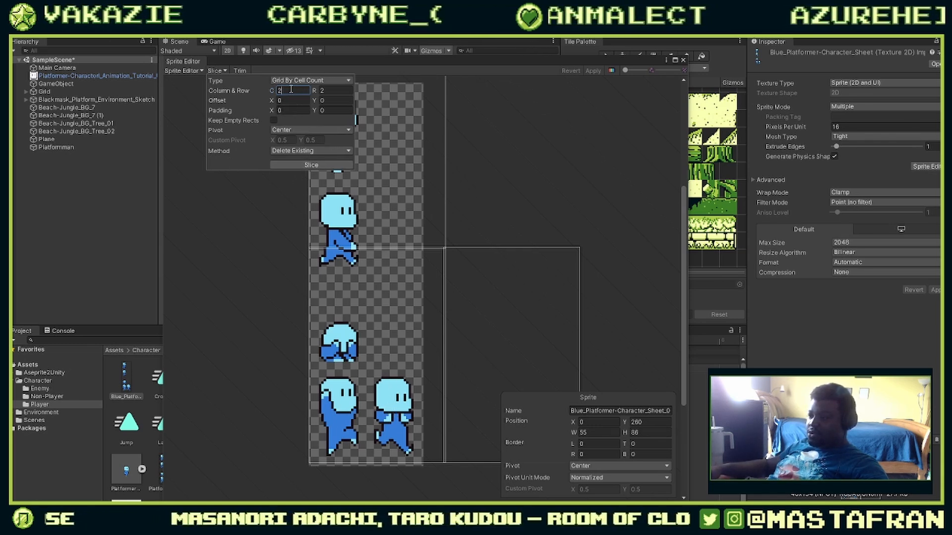
pyautogui.press('Tab')
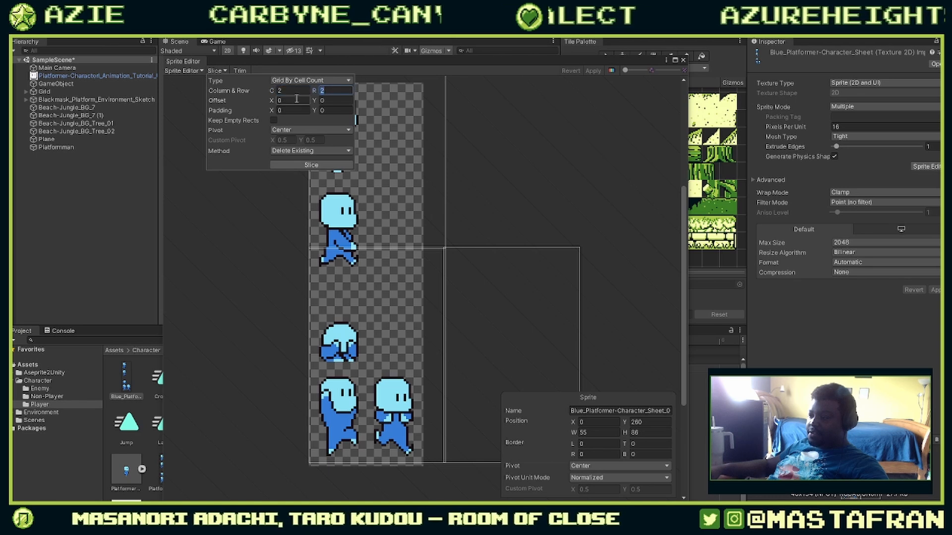
pyautogui.write('4')
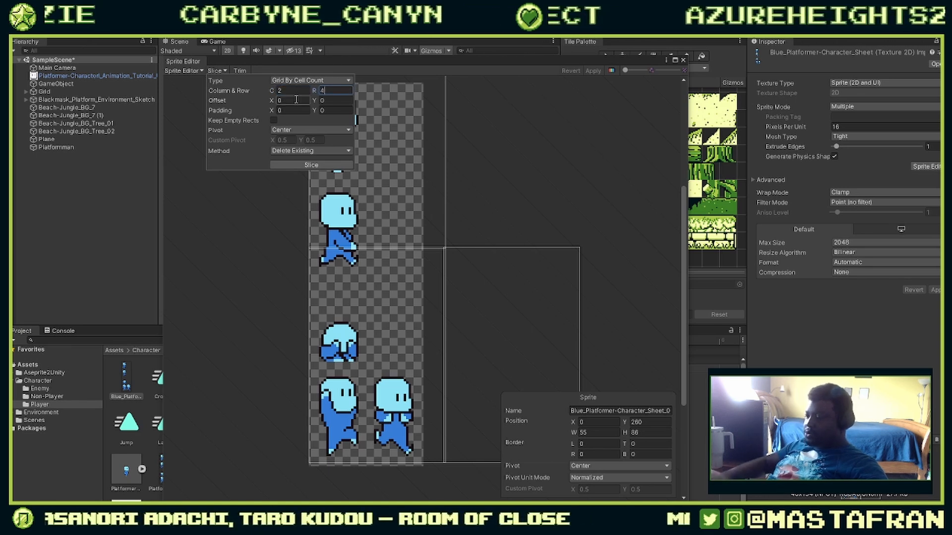
pyautogui.click(313, 165)
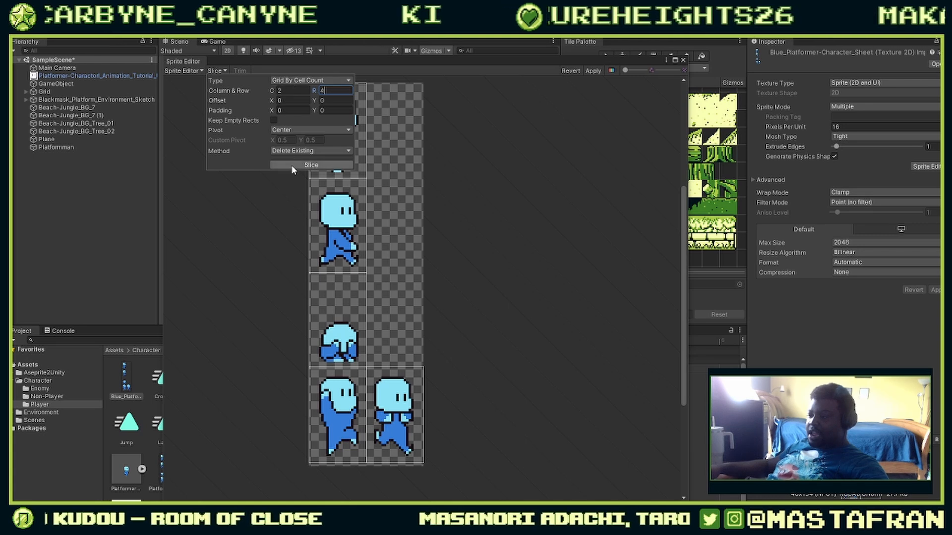
pyautogui.click(292, 165)
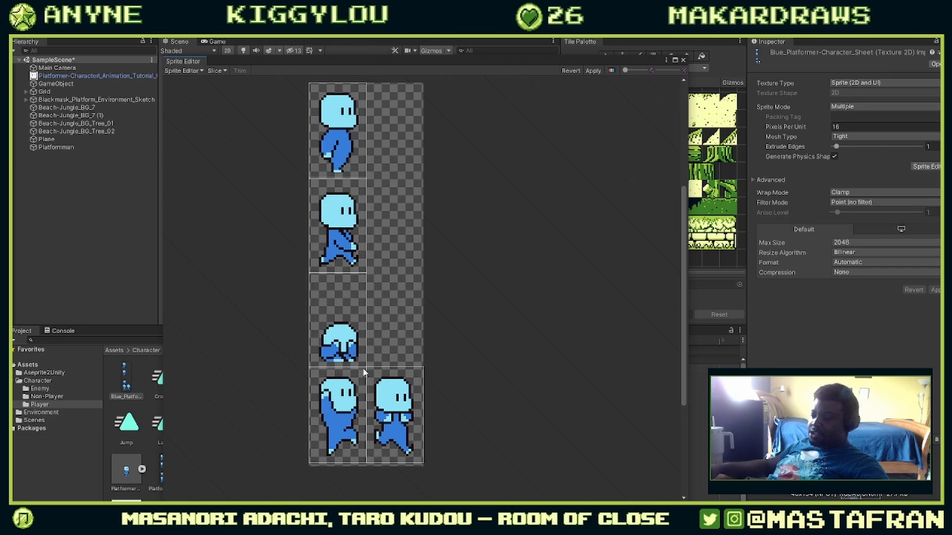
pyautogui.click(592, 71)
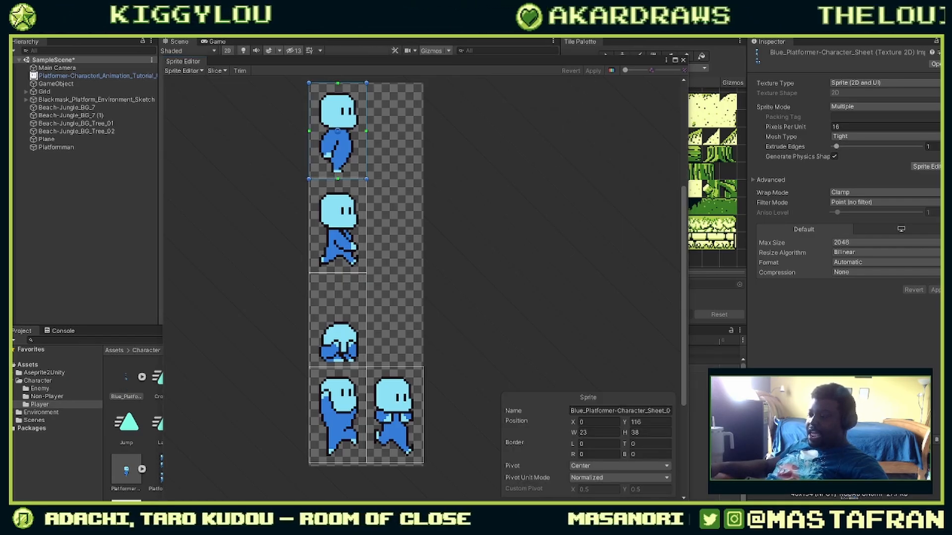
pyautogui.click(682, 61)
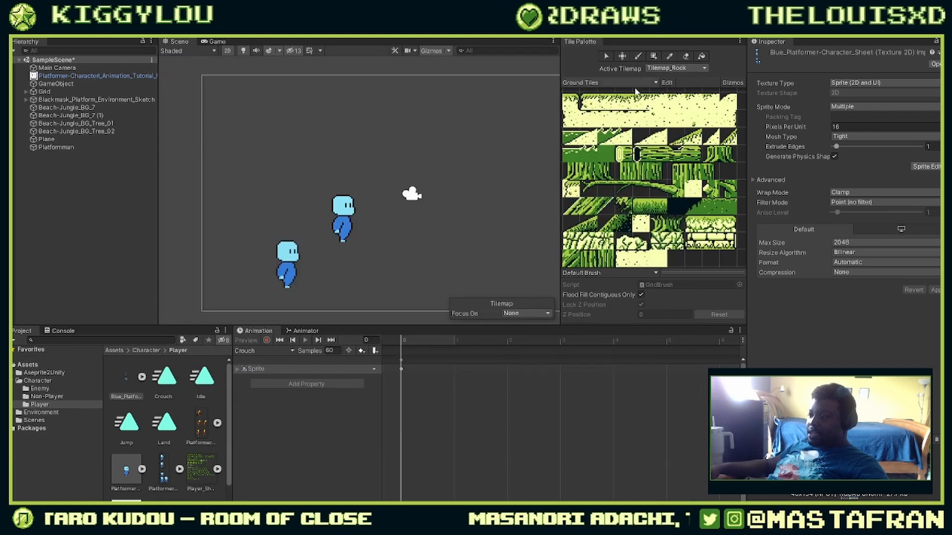
# Step: Select the Platformman character in the scene, load its Walk animation clip and scrub to frame 5
pyautogui.click(341, 221)
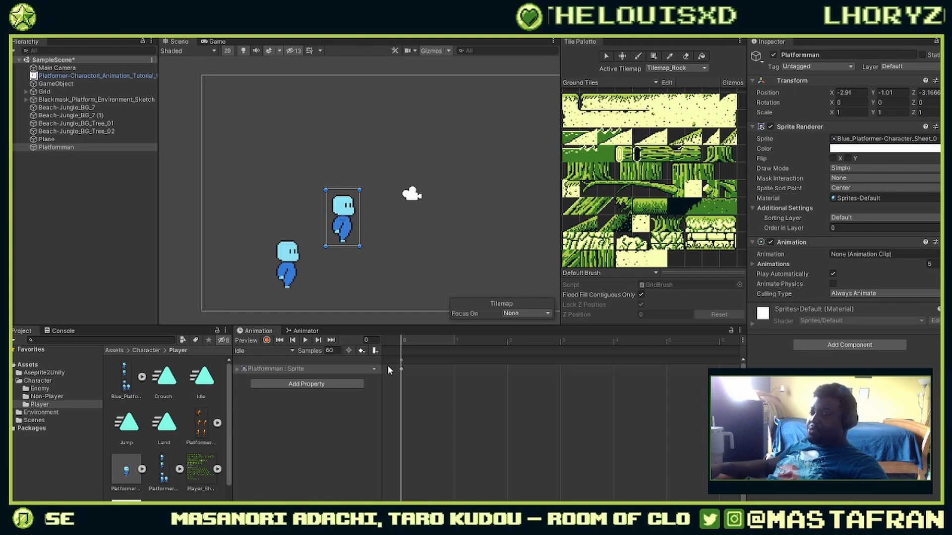
pyautogui.scroll(1, 320, 253)
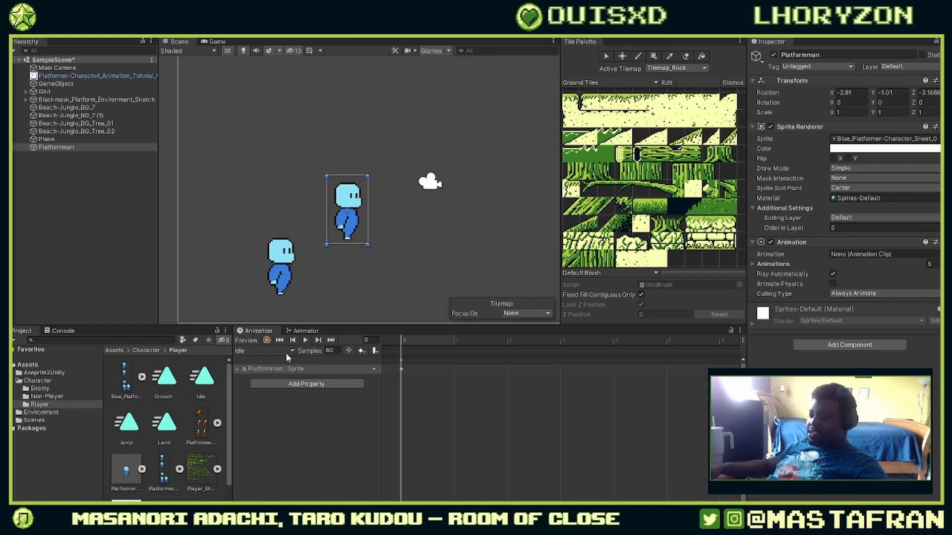
pyautogui.click(262, 350)
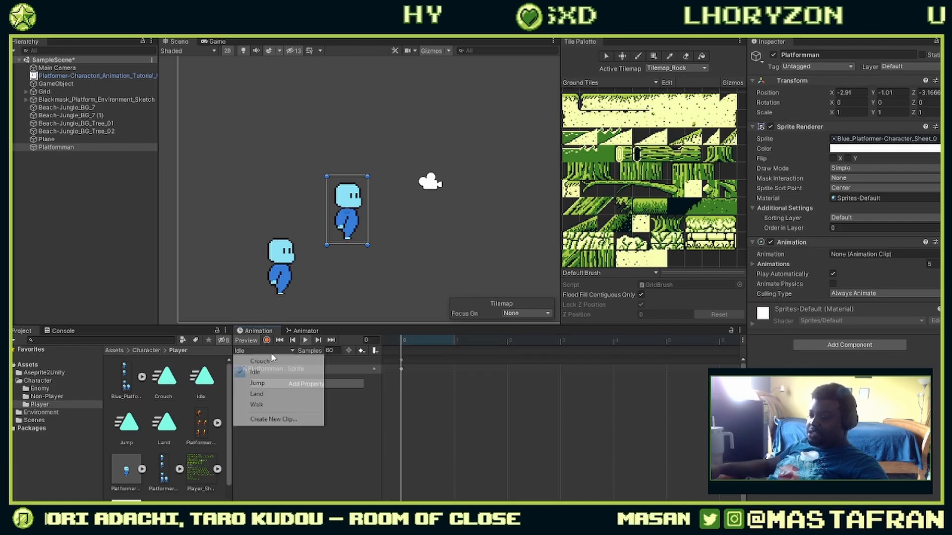
pyautogui.click(258, 404)
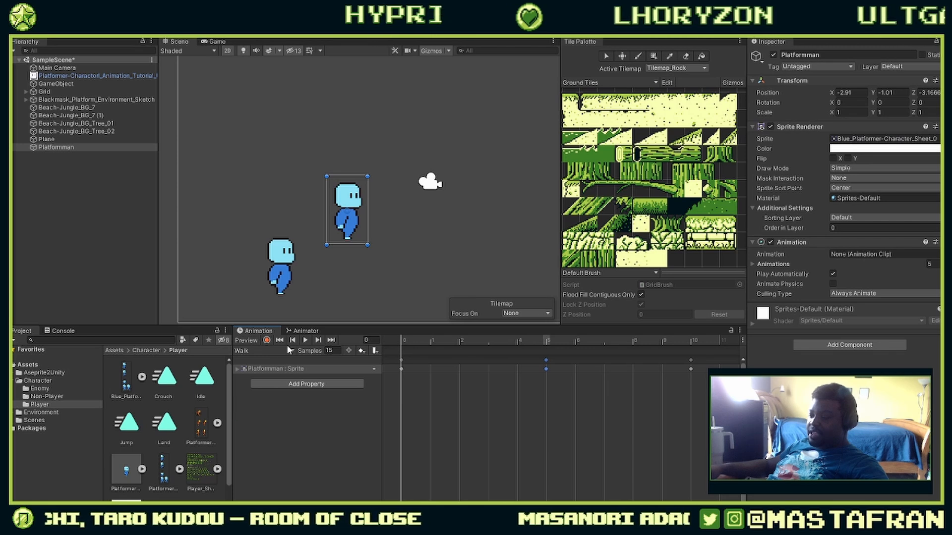
pyautogui.click(315, 340)
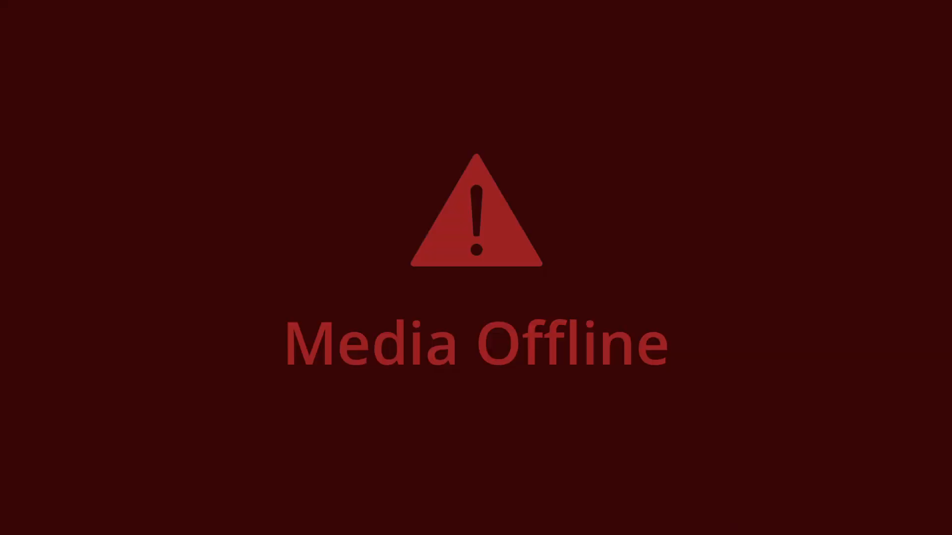
pyautogui.click(403, 341)
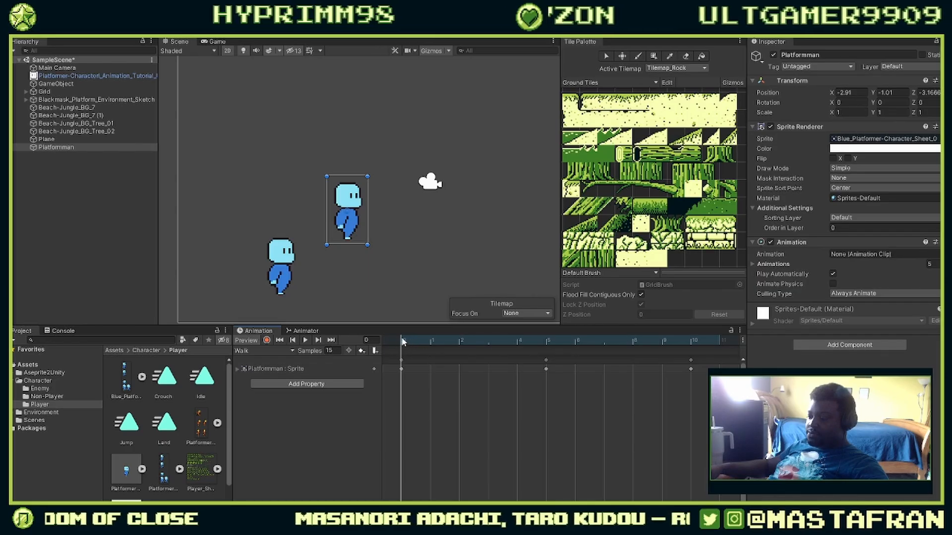
pyautogui.moveTo(402, 341); pyautogui.dragTo(546, 352)
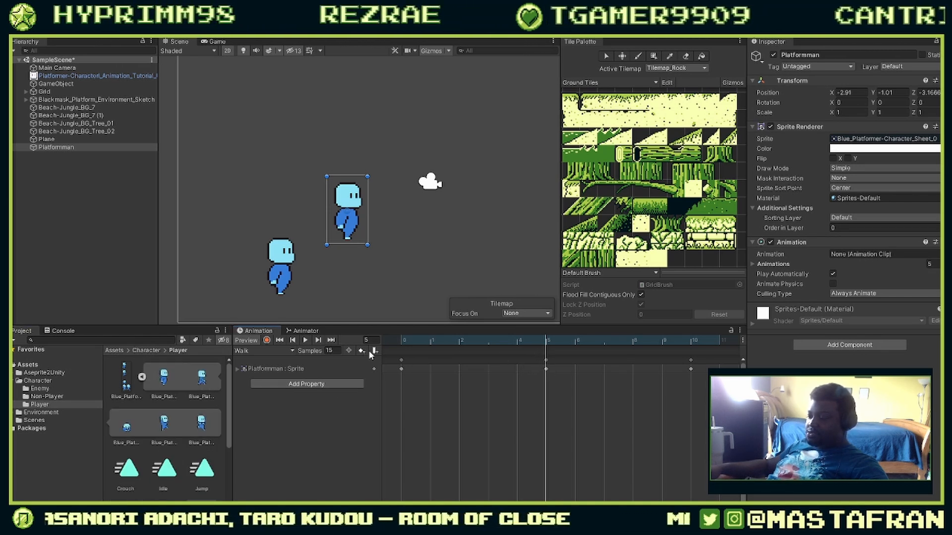
# Step: Expand the Walk clip's Sprite track and replace the keyframe at frame 10 with the sprite Blue_Platformer-Character_Sheet_1
pyautogui.click(240, 369)
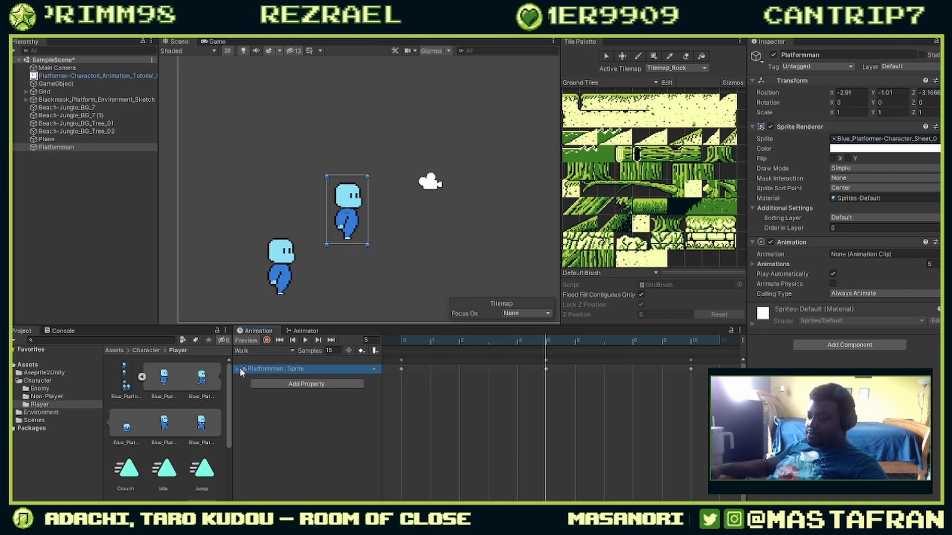
pyautogui.moveTo(232, 368); pyautogui.dragTo(231, 368)
pyautogui.click(236, 370)
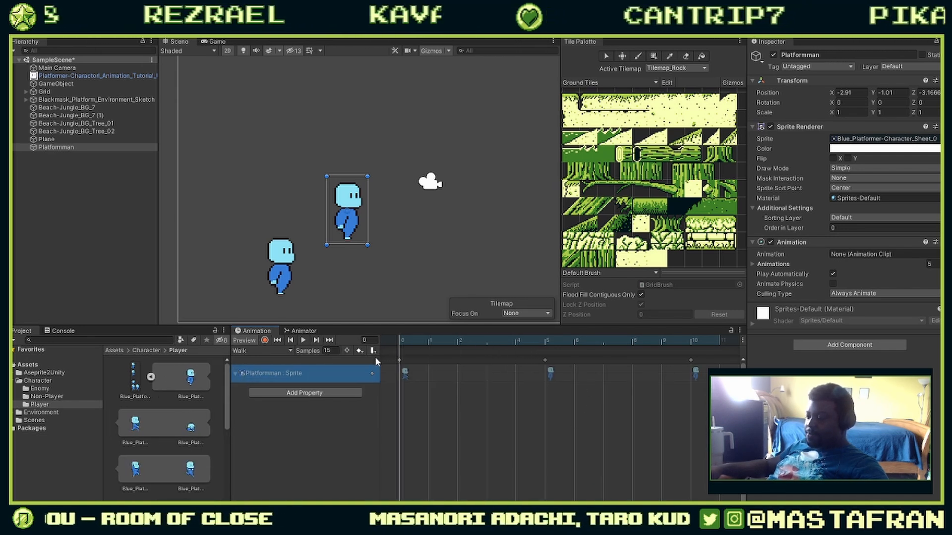
pyautogui.click(703, 341)
pyautogui.click(693, 373)
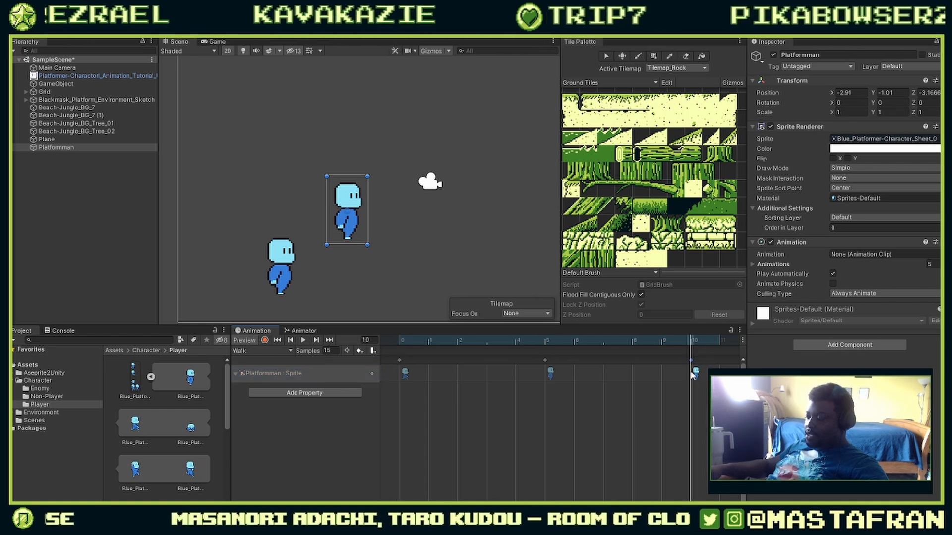
pyautogui.press('Delete')
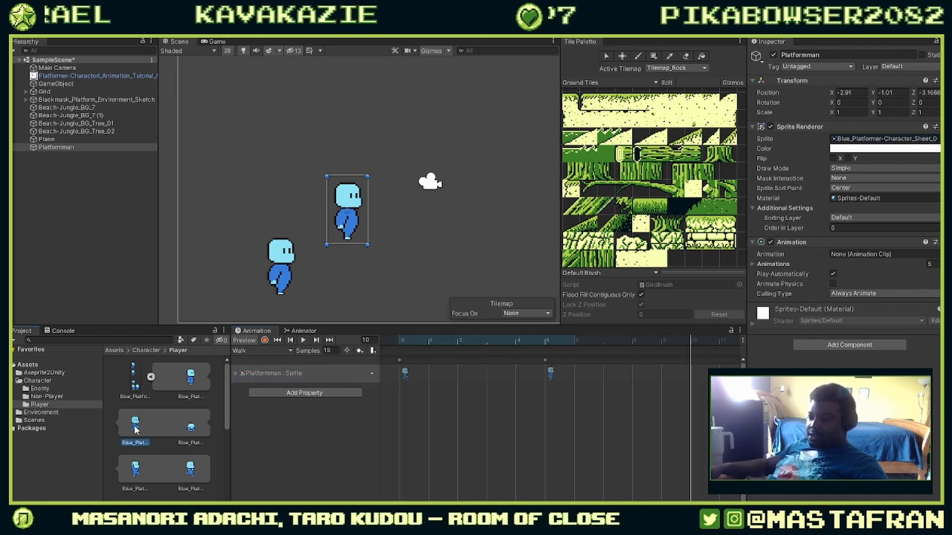
pyautogui.moveTo(136, 429); pyautogui.dragTo(329, 420)
pyautogui.moveTo(696, 379); pyautogui.dragTo(697, 378)
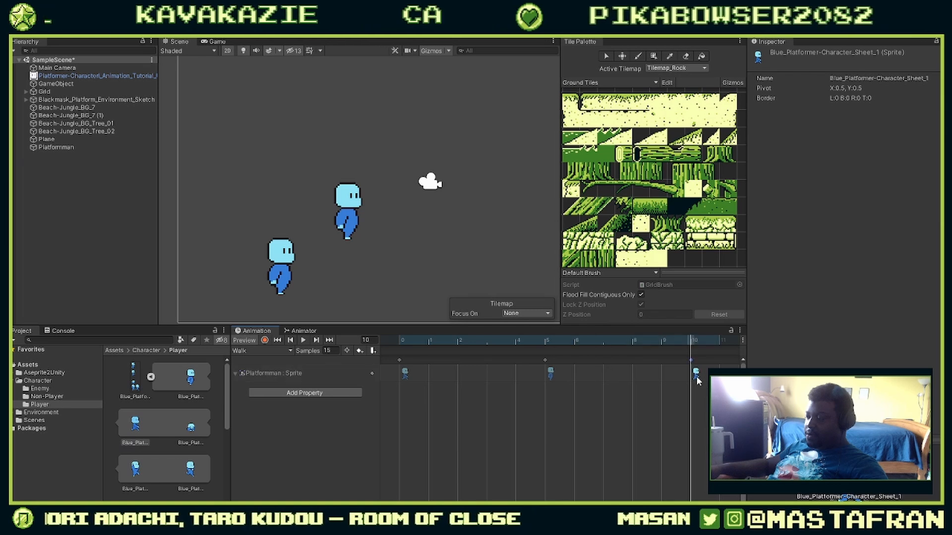
# Step: Preview the Walk animation from its first frame on the enlarged character in the scene
pyautogui.click(412, 340)
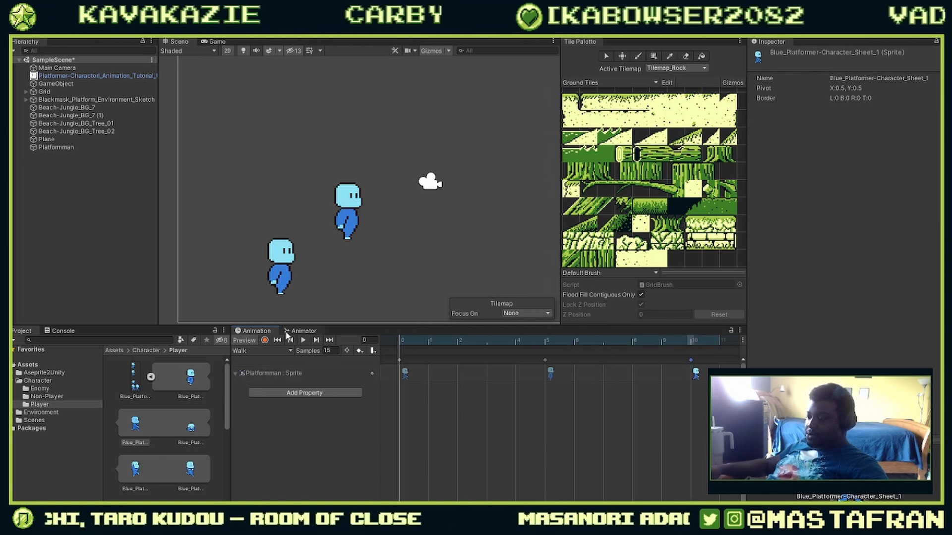
pyautogui.scroll(5, 329, 227)
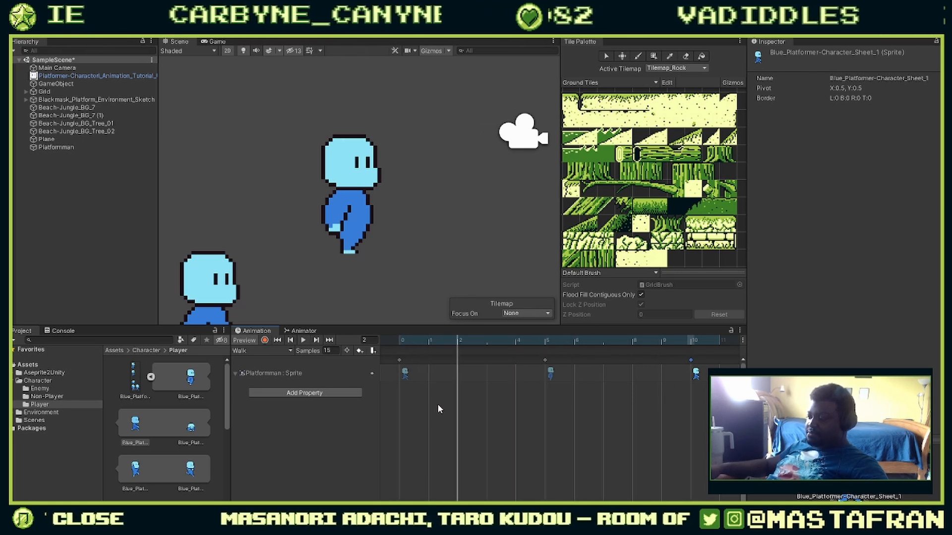
pyautogui.click(405, 377)
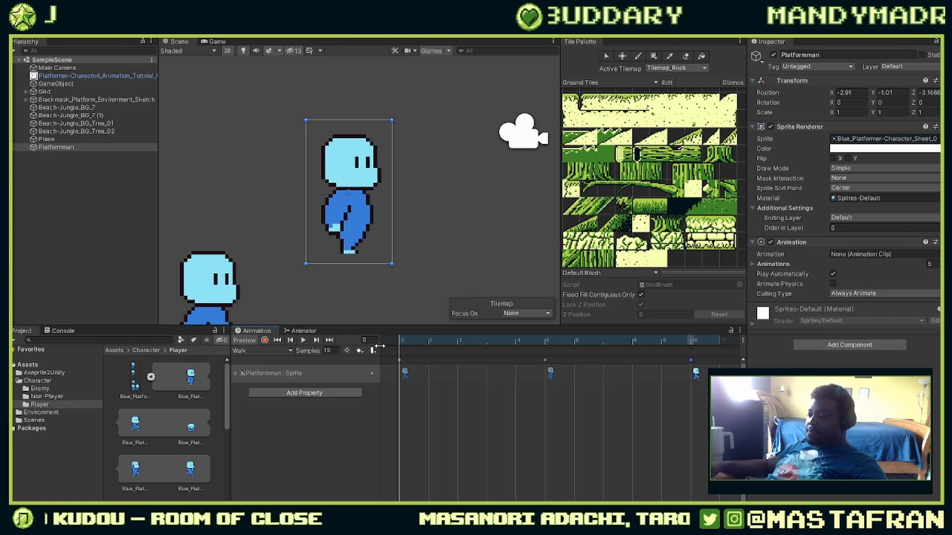
# Step: Move Platformman beside the other blue character, to about X -3.71, Y -2.91, and clear the selection
pyautogui.scroll(-3, 449, 218)
pyautogui.moveTo(422, 195); pyautogui.dragTo(394, 163)
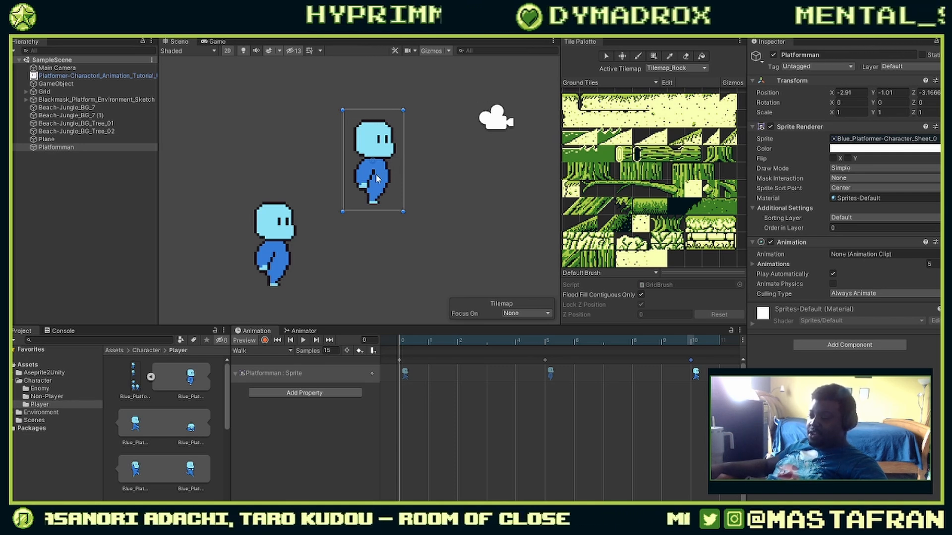
pyautogui.moveTo(377, 178); pyautogui.dragTo(336, 263)
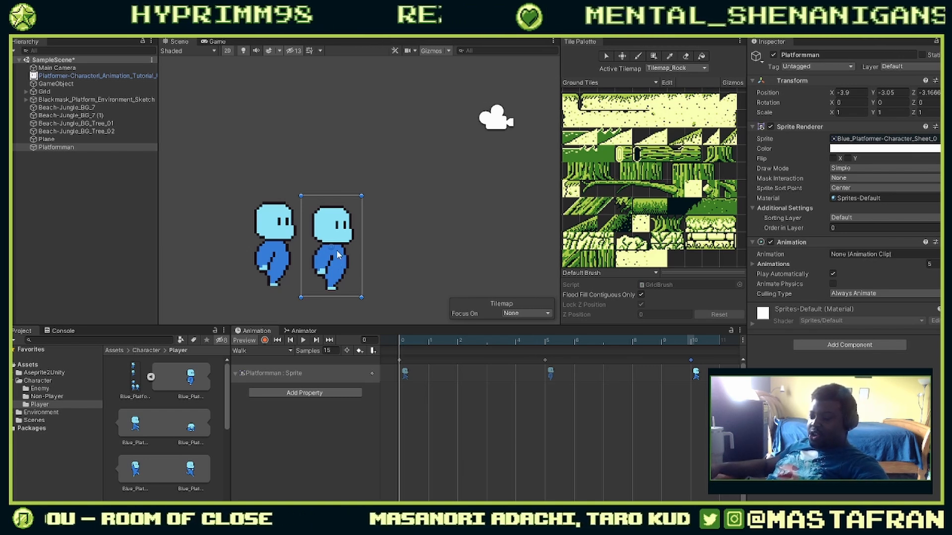
pyautogui.moveTo(337, 254); pyautogui.dragTo(347, 255)
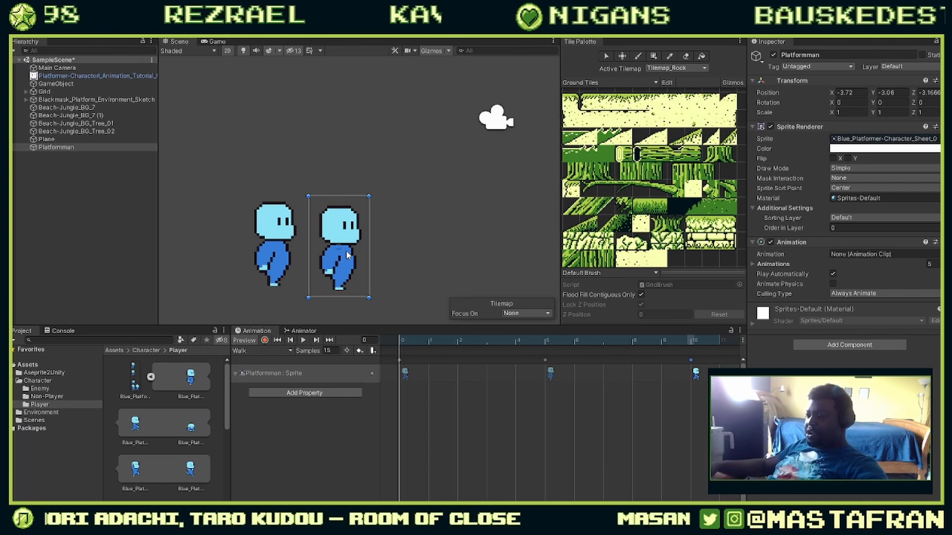
pyautogui.moveTo(345, 255); pyautogui.dragTo(347, 248)
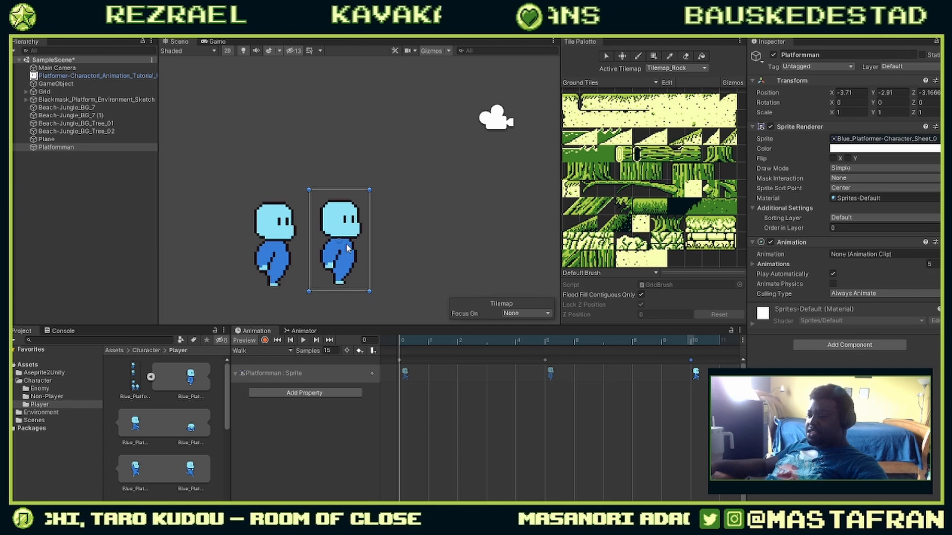
pyautogui.scroll(4, 341, 243)
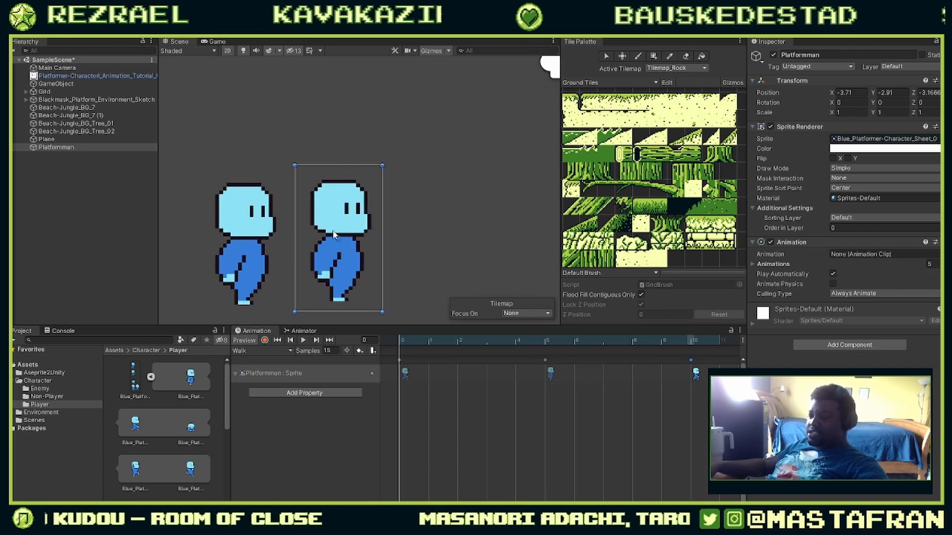
pyautogui.moveTo(433, 139); pyautogui.dragTo(405, 182)
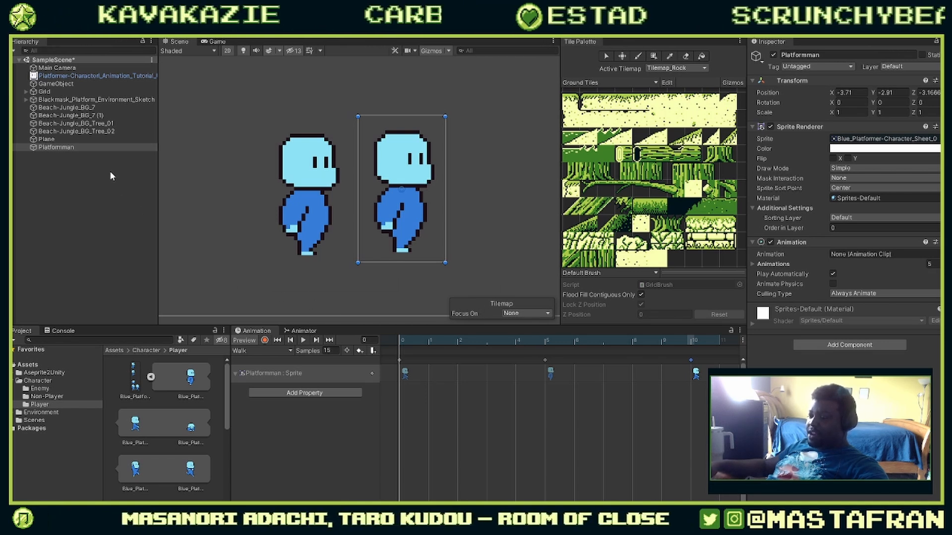
pyautogui.click(266, 224)
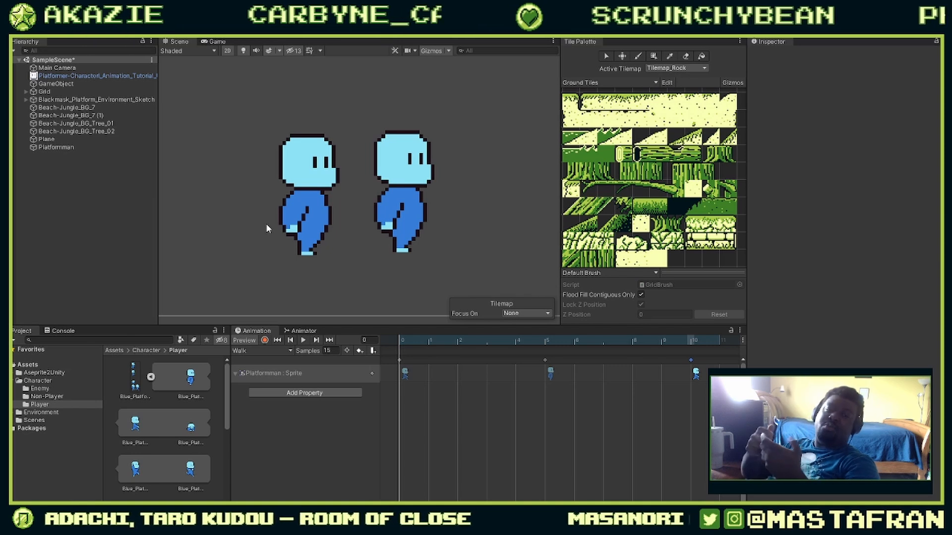
# Step: Look at the Animator's parameters and return to the Walk clip's animation timeline
pyautogui.click(302, 331)
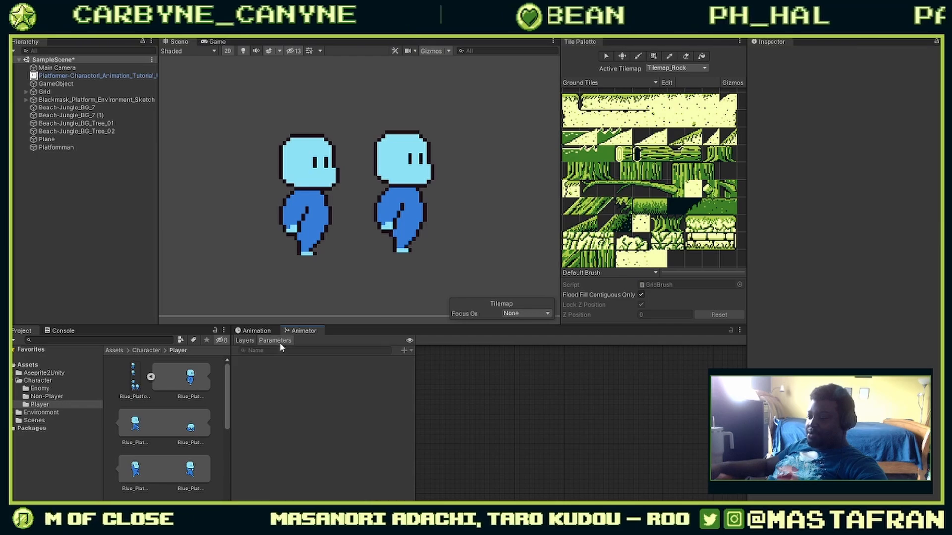
pyautogui.click(260, 333)
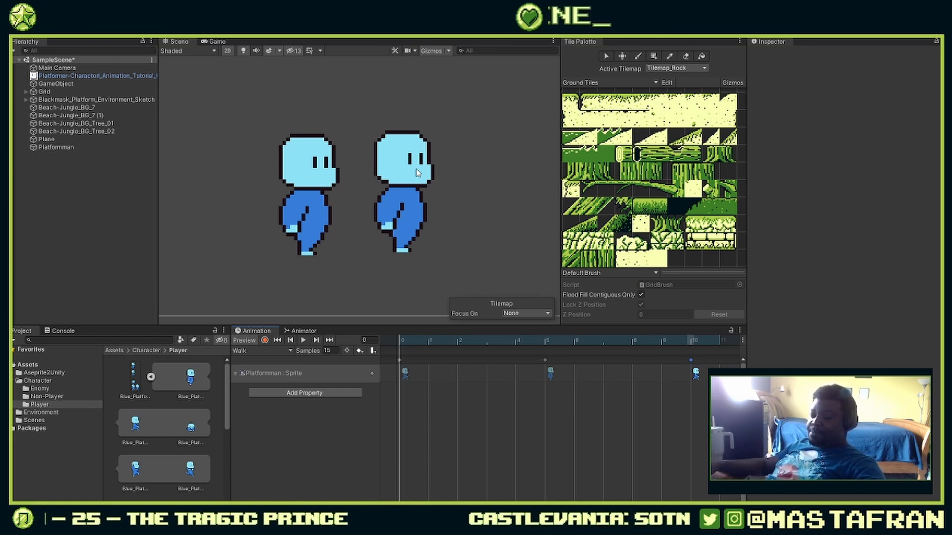
# Step: Switch to Aseprite and open the recent character file Cole_Master.aseprite
pyautogui.hotkey('alt', 'Tab')
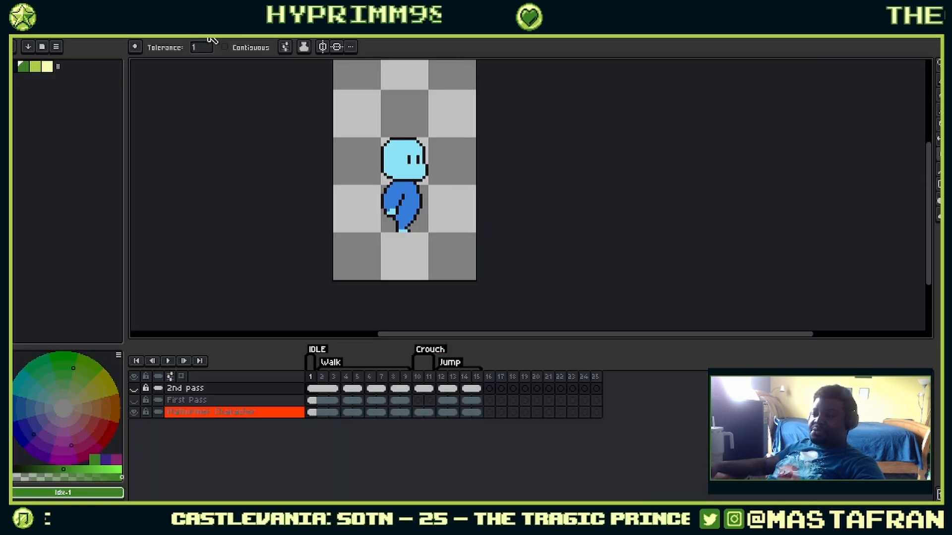
pyautogui.hotkey('ctrl', 'Tab')
pyautogui.hotkey('ctrl', 'Tab')
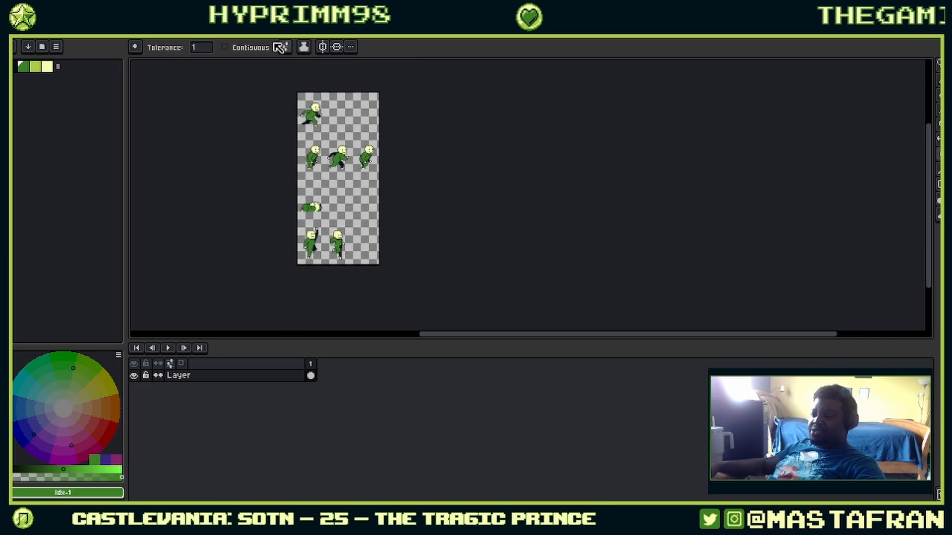
pyautogui.hotkey('ctrl', 'Tab')
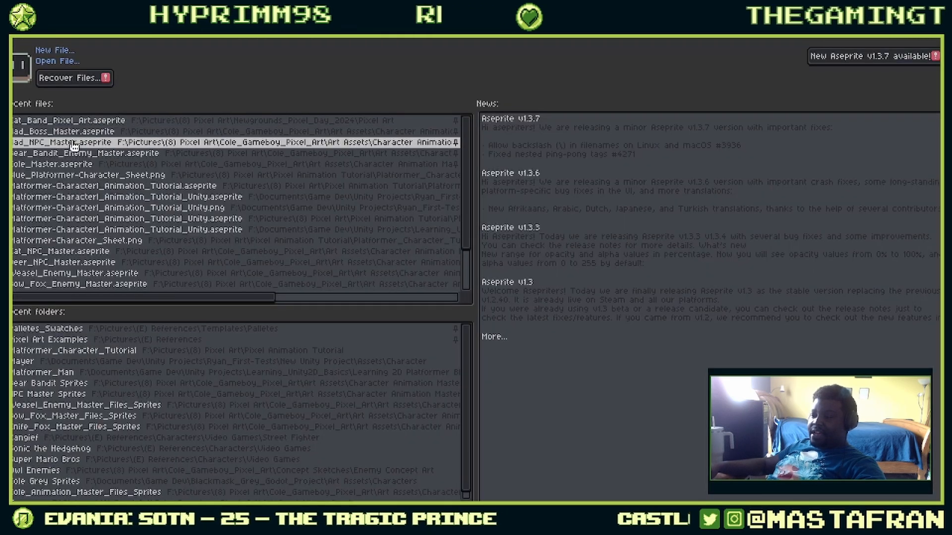
pyautogui.click(71, 164)
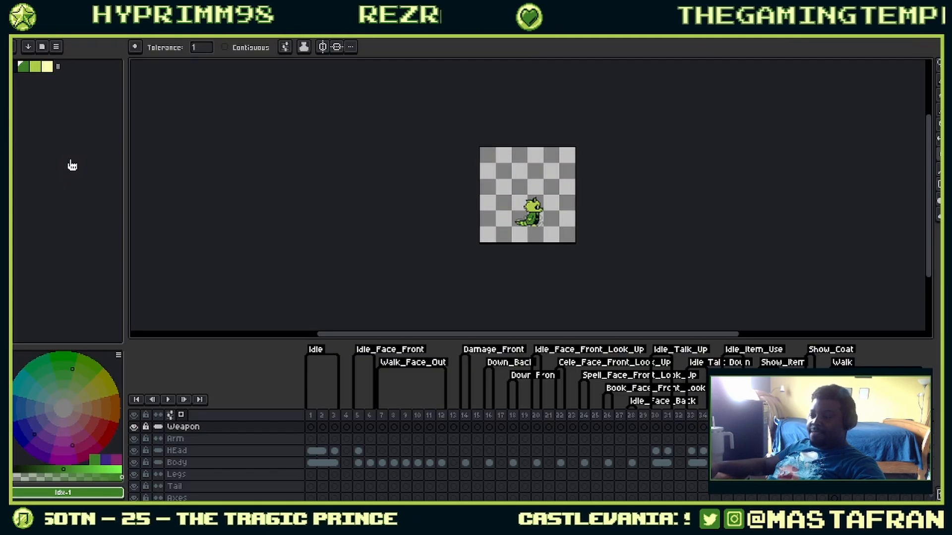
# Step: Preview the front-facing animation from frame 5, and view the Damage_Front pose at frame 14 and the pose at frame 24
pyautogui.click(358, 418)
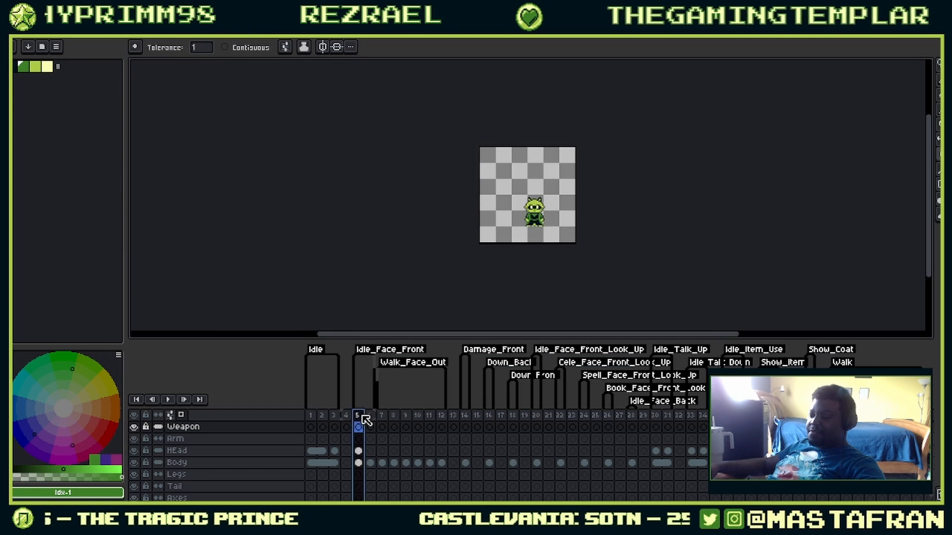
pyautogui.click(168, 400)
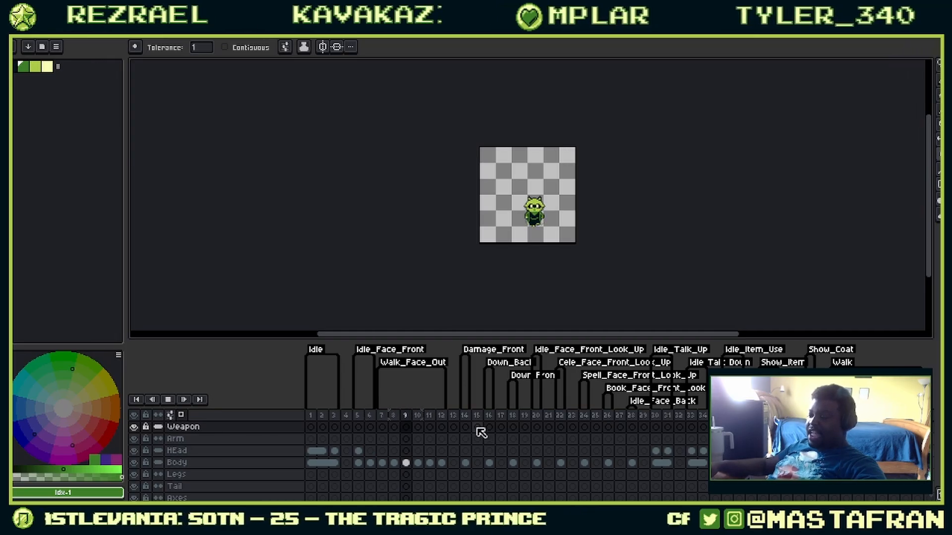
pyautogui.click(466, 425)
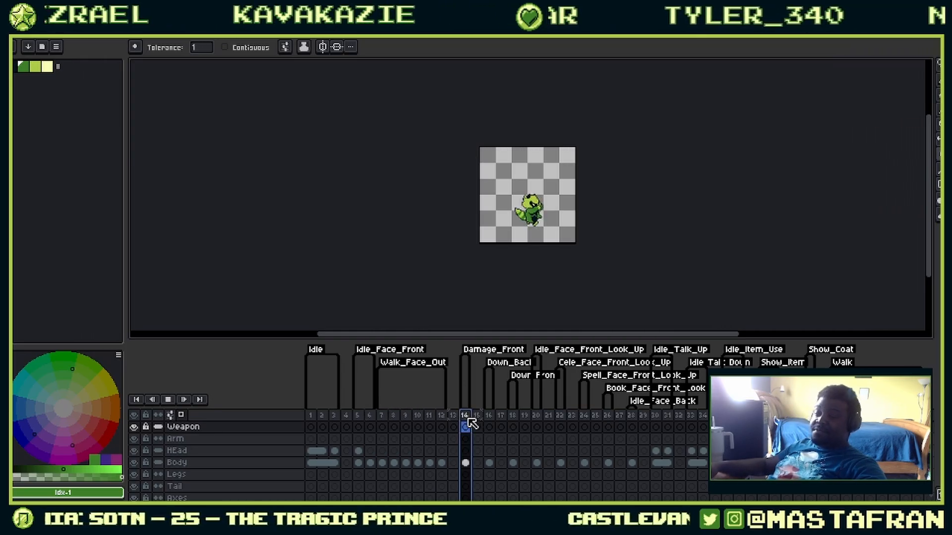
pyautogui.click(587, 423)
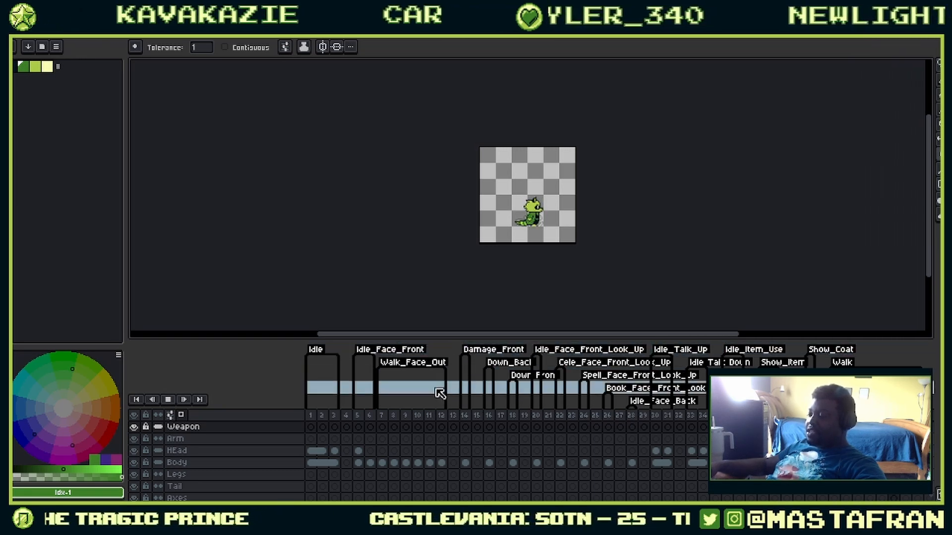
# Step: Play the character's Sheild_Walk animation enlarged on the canvas, and play the Run animation from frame 62
pyautogui.scroll(4, 561, 213)
pyautogui.moveTo(562, 214); pyautogui.dragTo(586, 265)
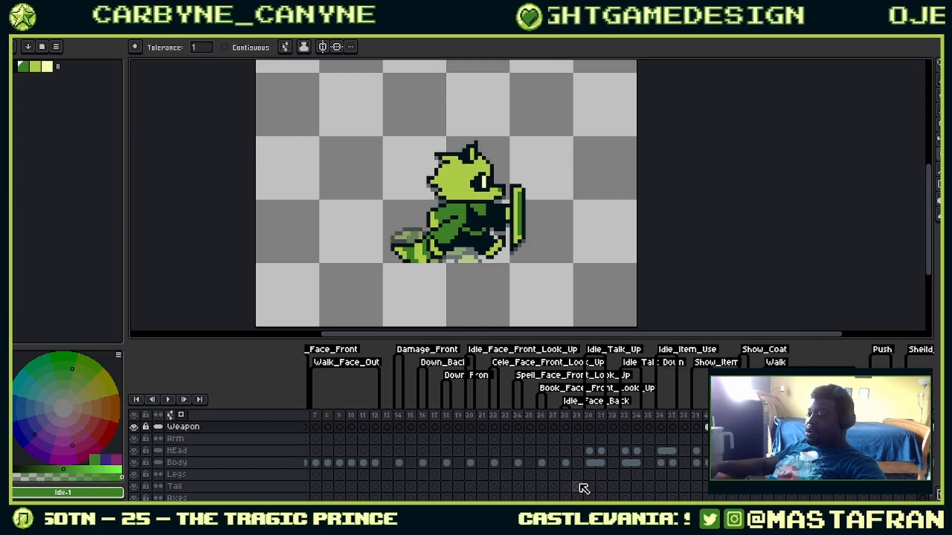
pyautogui.click(167, 397)
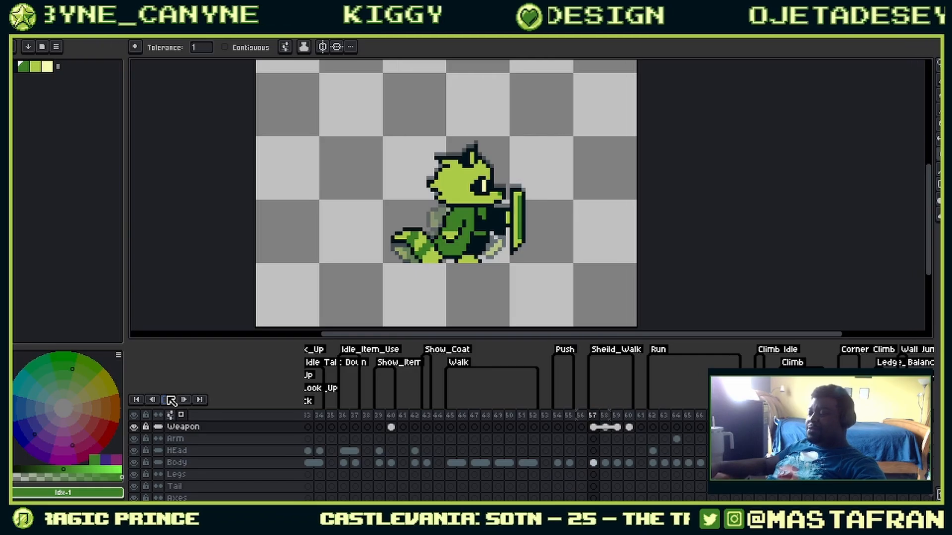
pyautogui.click(171, 400)
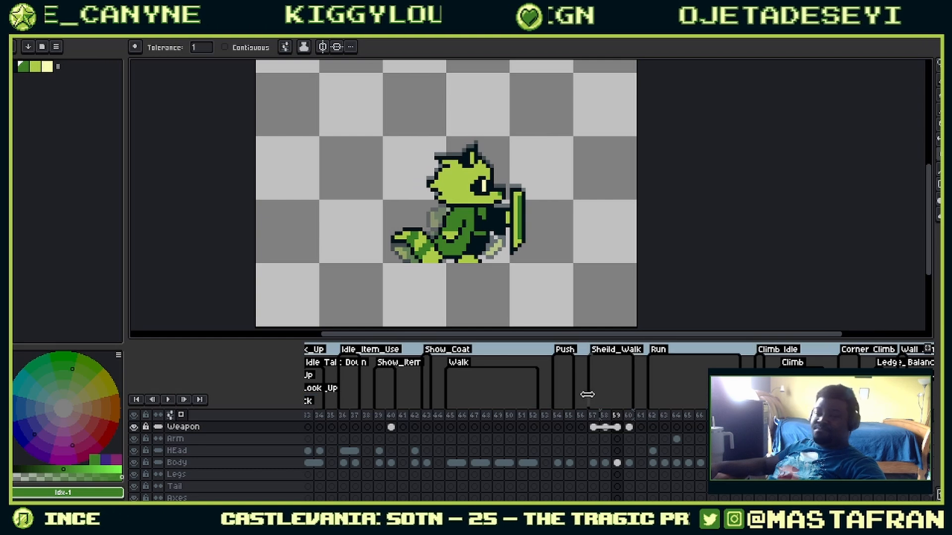
pyautogui.click(652, 415)
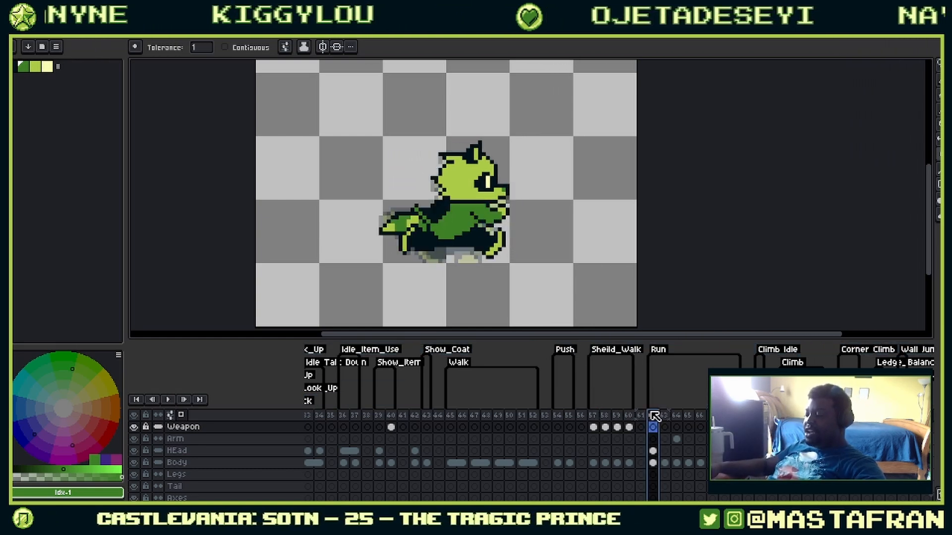
pyautogui.click(167, 405)
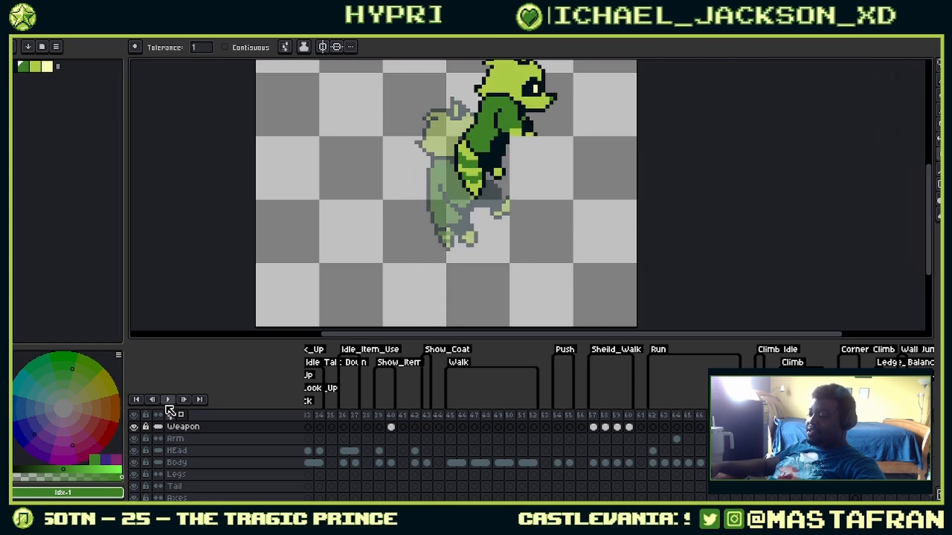
# Step: Examine the character's crawl, roll, glide, swim and sword animations frame by frame, and start playback
pyautogui.scroll(-1, 285, 172)
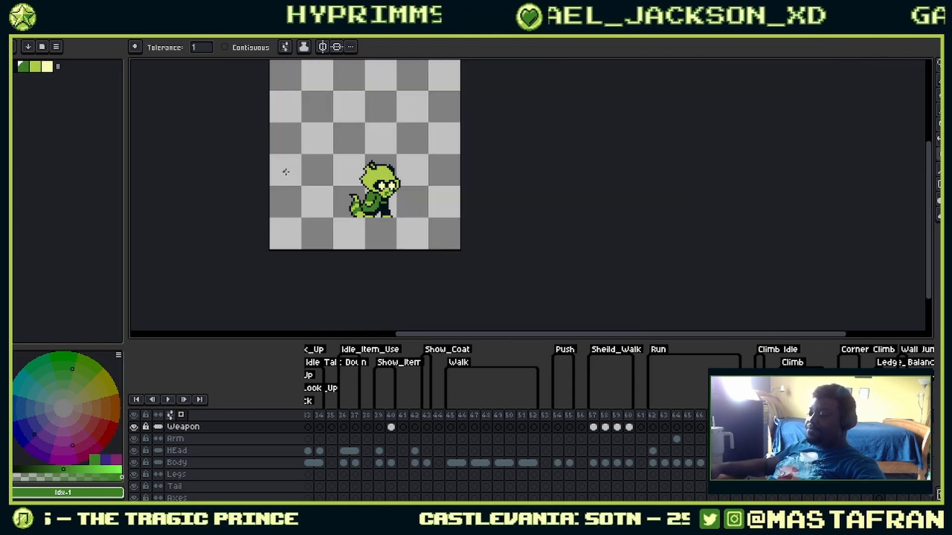
pyautogui.moveTo(293, 165); pyautogui.dragTo(251, 191)
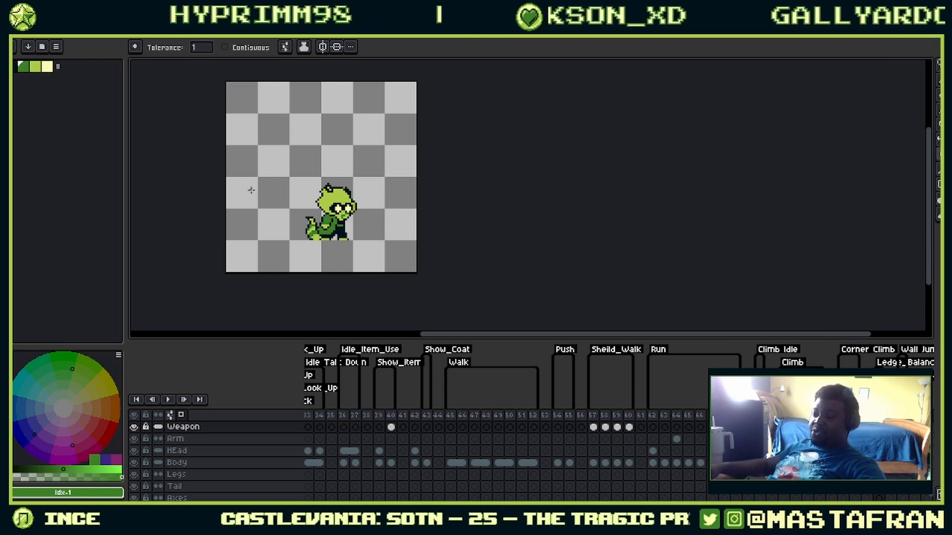
pyautogui.press('Right')
pyautogui.press('Right')
pyautogui.press('Right')
pyautogui.press('Right')
pyautogui.press('Right')
pyautogui.press('Right')
pyautogui.press('Right')
pyautogui.press('Right')
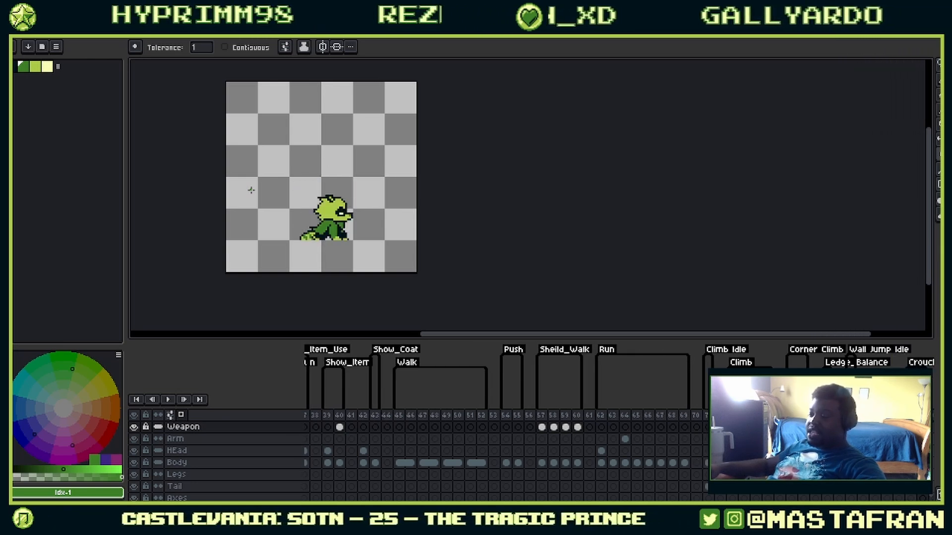
pyautogui.press('Right')
pyautogui.press('Right')
pyautogui.press('Right')
pyautogui.press('Right')
pyautogui.press('Right')
pyautogui.press('Right')
pyautogui.press('Right')
pyautogui.press('Right')
pyautogui.press('Right')
pyautogui.press('Right')
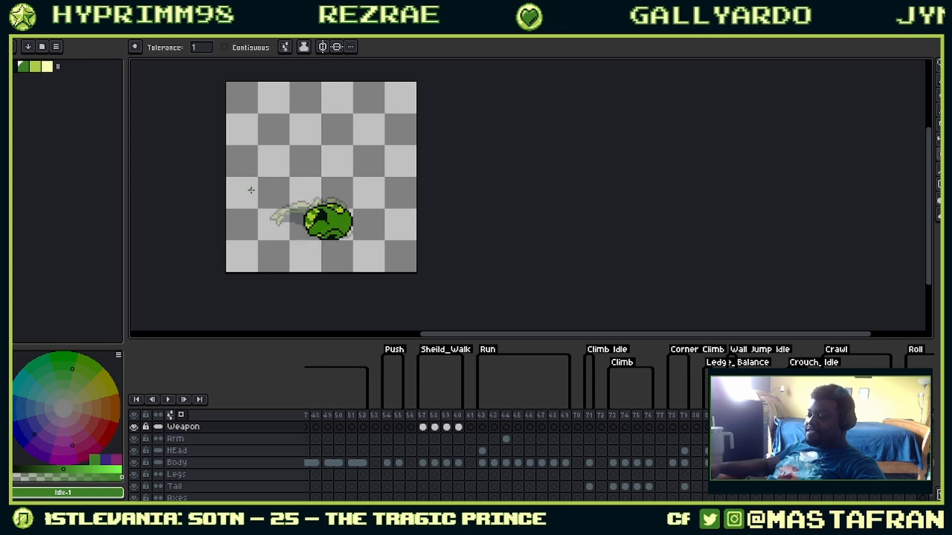
pyautogui.press('Right')
pyautogui.press('Right')
pyautogui.press('Right')
pyautogui.press('Right')
pyautogui.press('Right')
pyautogui.press('Right')
pyautogui.press('Right')
pyautogui.press('Right')
pyautogui.press('Right')
pyautogui.press('Right')
pyautogui.press('Right')
pyautogui.press('Right')
pyautogui.press('Right')
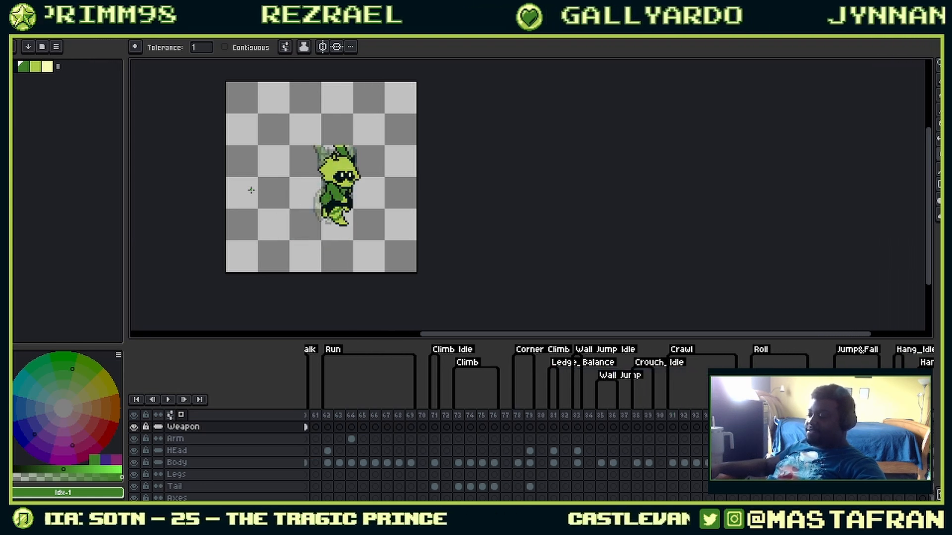
pyautogui.press('Right')
pyautogui.press('Right')
pyautogui.press('Right')
pyautogui.press('Right')
pyautogui.press('Right')
pyautogui.press('Right')
pyautogui.press('Right')
pyautogui.press('Right')
pyautogui.press('Right')
pyautogui.press('Right')
pyautogui.press('Right')
pyautogui.press('Right')
pyautogui.press('Right')
pyautogui.press('Right')
pyautogui.press('Right')
pyautogui.press('Right')
pyautogui.press('Right')
pyautogui.press('Right')
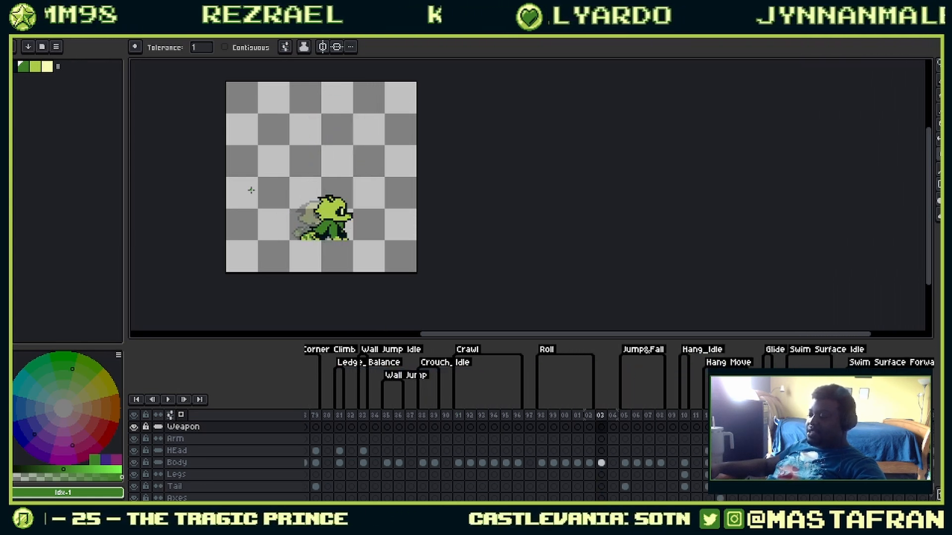
pyautogui.press('Right')
pyautogui.press('Right')
pyautogui.press('Right')
pyautogui.press('Right')
pyautogui.press('Right')
pyautogui.press('Right')
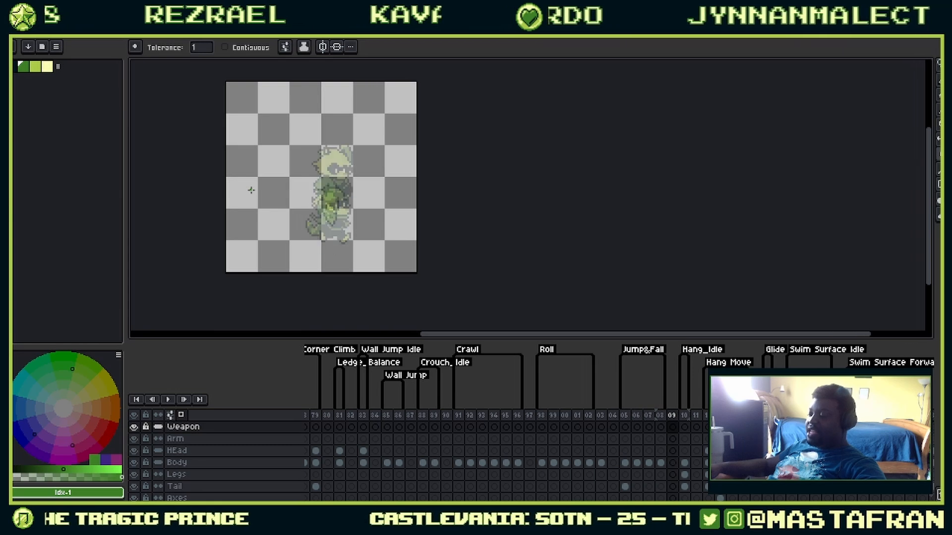
pyautogui.press('Right')
pyautogui.press('Right')
pyautogui.press('Right')
pyautogui.press('Right')
pyautogui.press('Right')
pyautogui.press('Right')
pyautogui.press('Right')
pyautogui.press('Right')
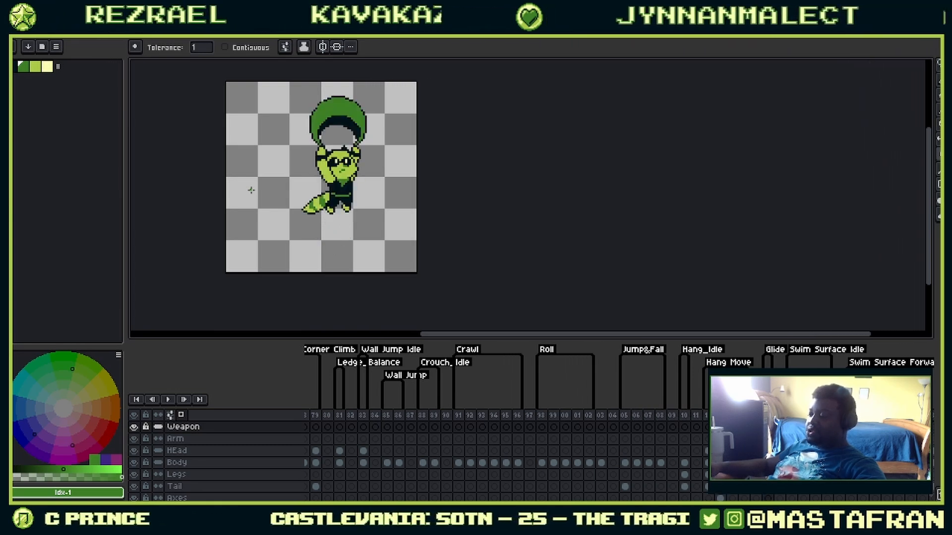
pyautogui.press('Right')
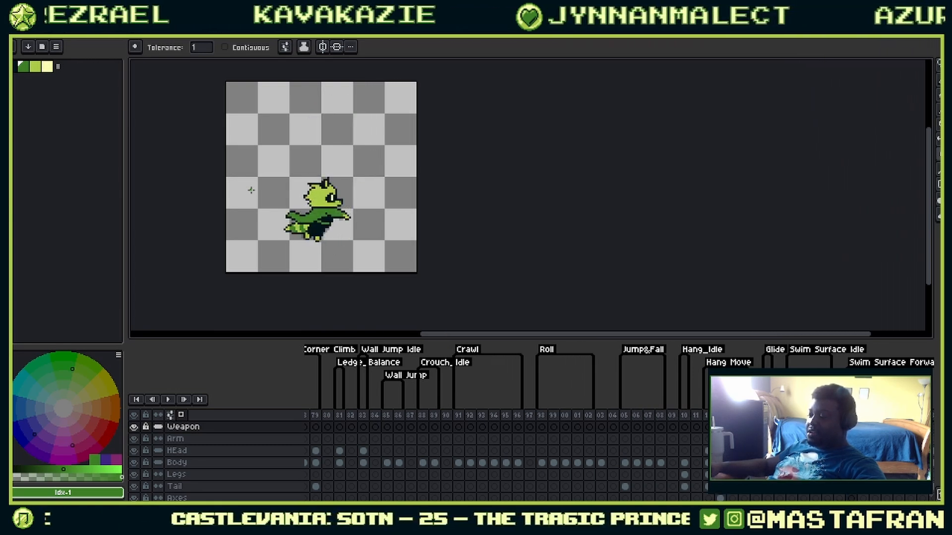
pyautogui.press('Right')
pyautogui.press('Right')
pyautogui.press('Right')
pyautogui.press('Right')
pyautogui.press('Right')
pyautogui.press('Right')
pyautogui.press('Right')
pyautogui.press('Right')
pyautogui.press('Right')
pyautogui.press('Right')
pyautogui.press('Right')
pyautogui.press('Right')
pyautogui.press('Right')
pyautogui.press('Right')
pyautogui.press('Right')
pyautogui.press('Right')
pyautogui.press('Right')
pyautogui.press('Right')
pyautogui.press('Right')
pyautogui.press('Right')
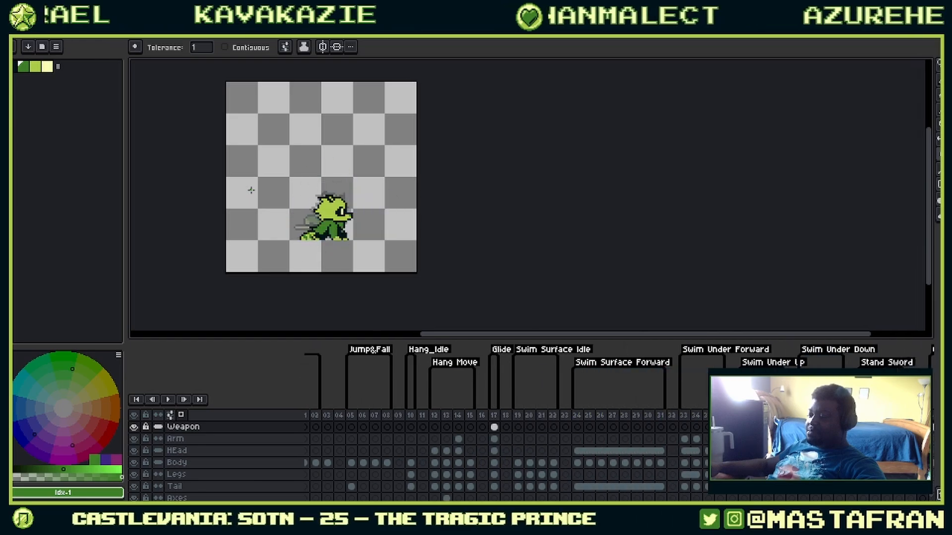
pyautogui.press('Left')
pyautogui.press('Left')
pyautogui.press('Left')
pyautogui.press('Left')
pyautogui.press('Left')
pyautogui.press('Left')
pyautogui.press('Left')
pyautogui.press('Left')
pyautogui.press('Left')
pyautogui.press('Left')
pyautogui.press('Left')
pyautogui.press('Left')
pyautogui.press('Left')
pyautogui.press('Left')
pyautogui.press('Left')
pyautogui.press('Left')
pyautogui.press('Left')
pyautogui.press('Left')
pyautogui.press('Left')
pyautogui.press('Left')
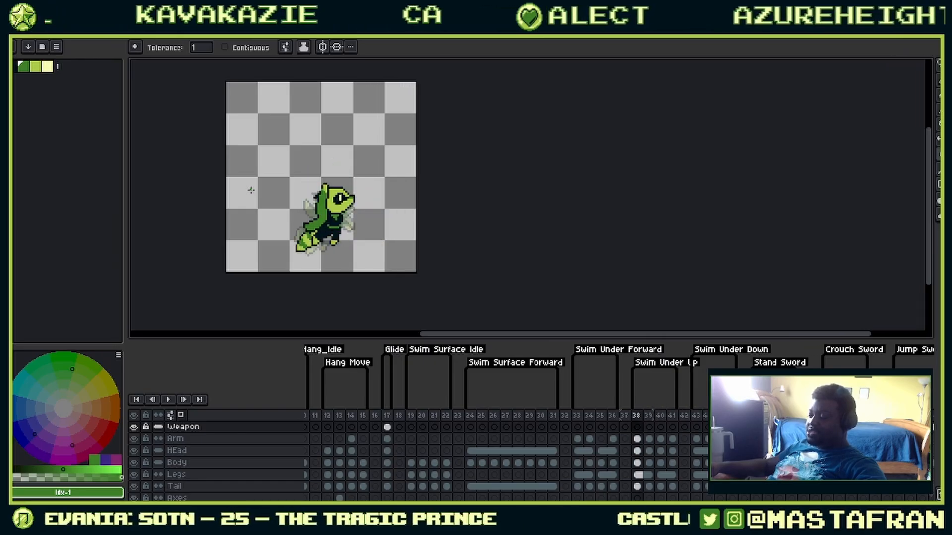
pyautogui.press('Right')
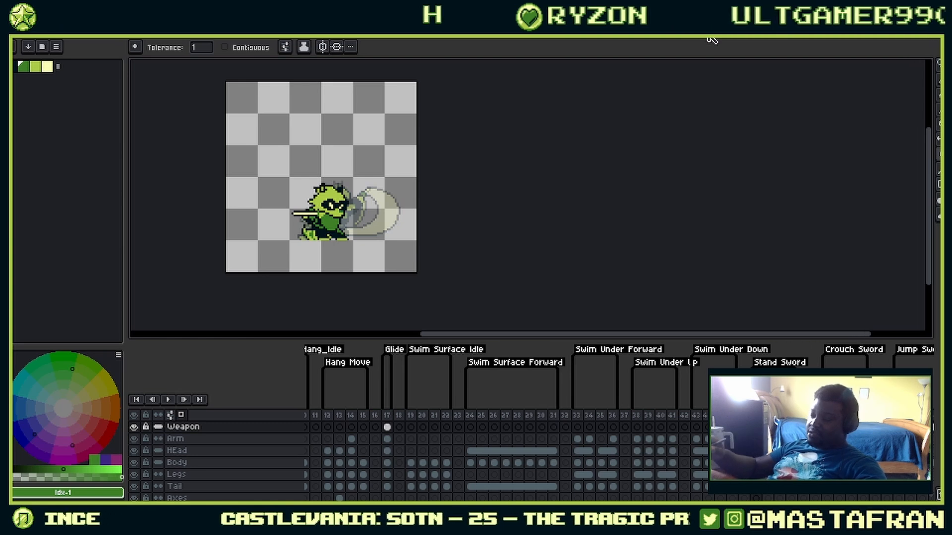
pyautogui.click(168, 400)
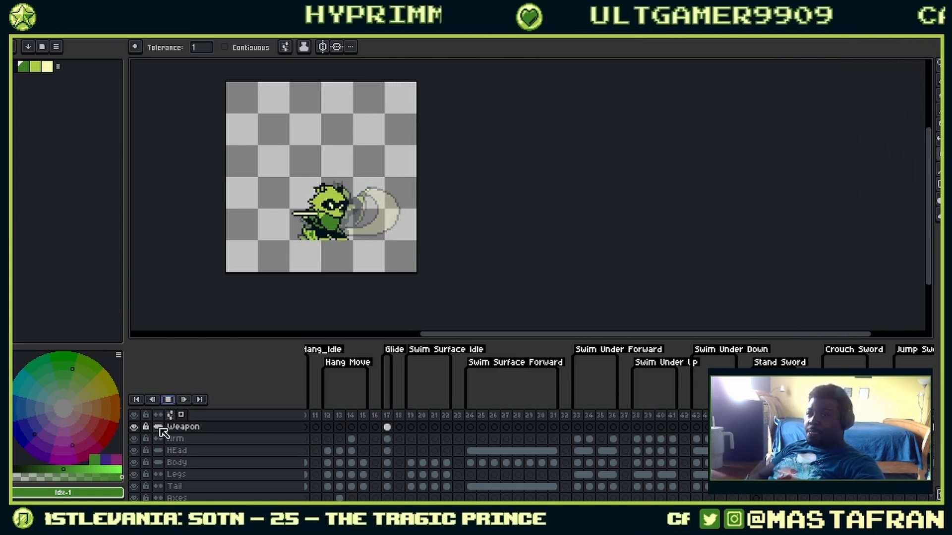
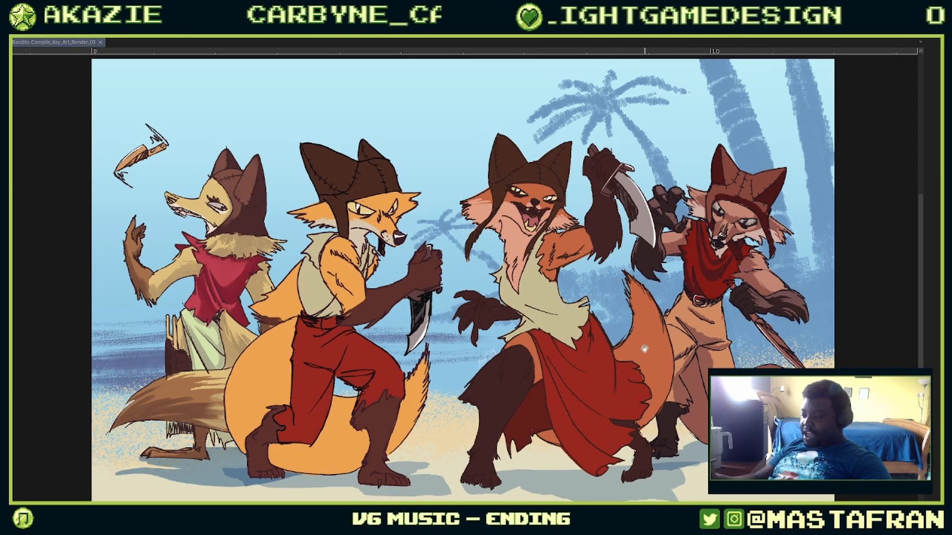
# Step: Examine the four fox bandits across the whole key art render, and show the illustration's layer list
pyautogui.moveTo(644, 350); pyautogui.dragTo(534, 311)
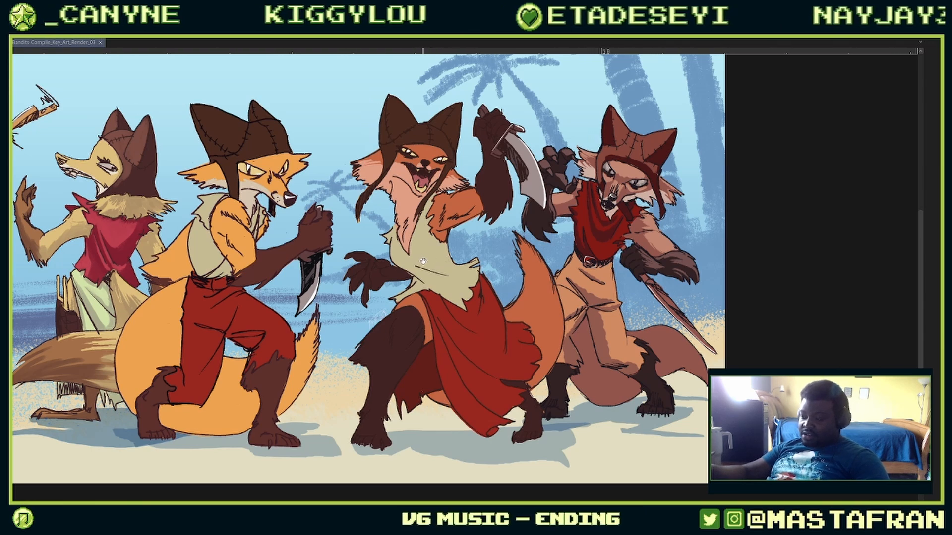
pyautogui.moveTo(327, 354); pyautogui.dragTo(589, 382)
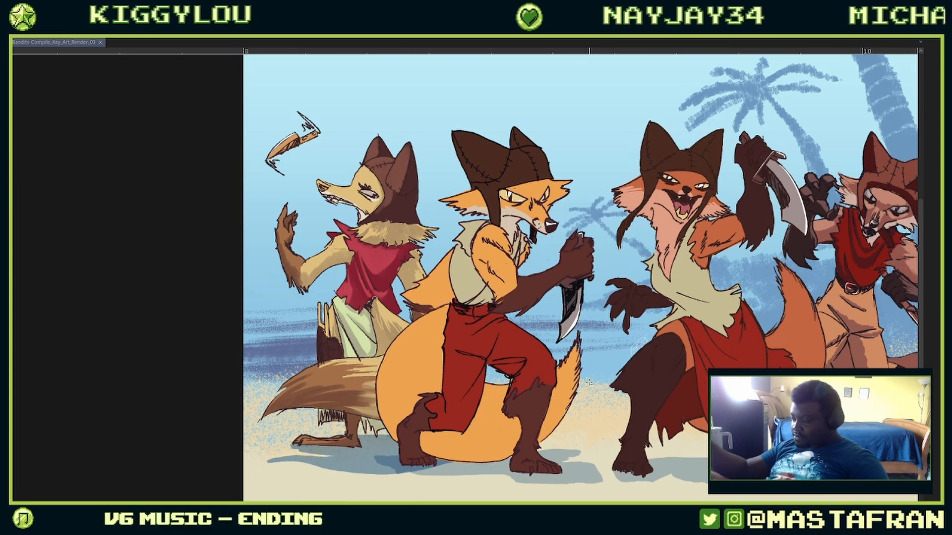
pyautogui.moveTo(665, 209); pyautogui.dragTo(484, 220)
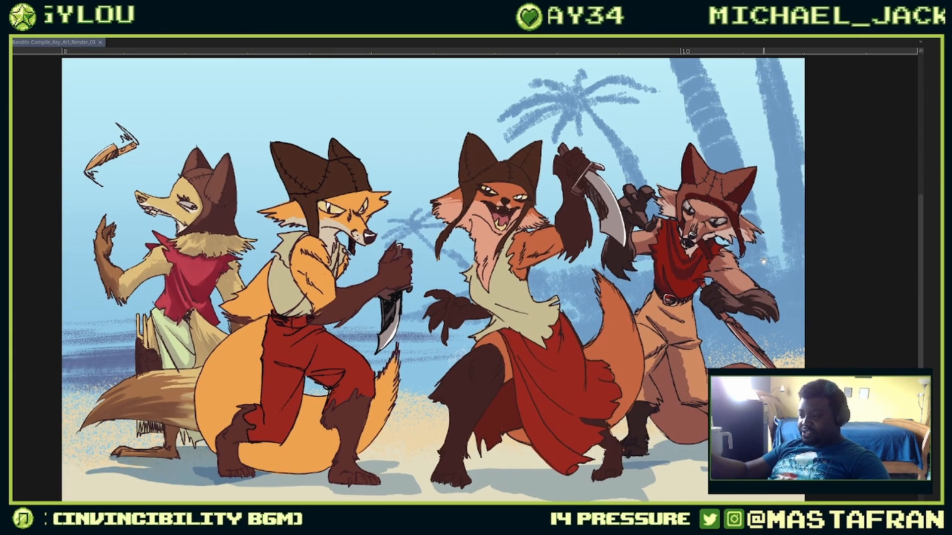
pyautogui.moveTo(723, 263); pyautogui.dragTo(696, 263)
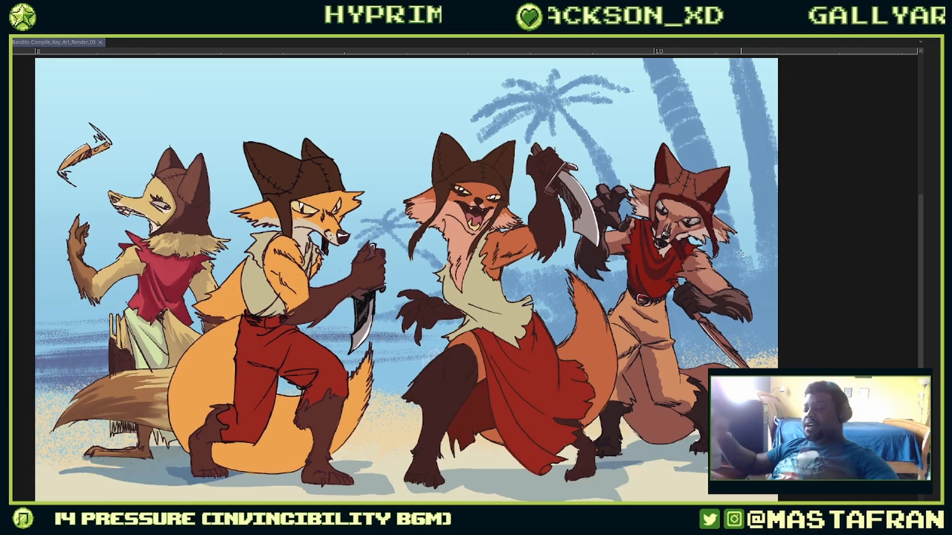
pyautogui.scroll(-4, 741, 253)
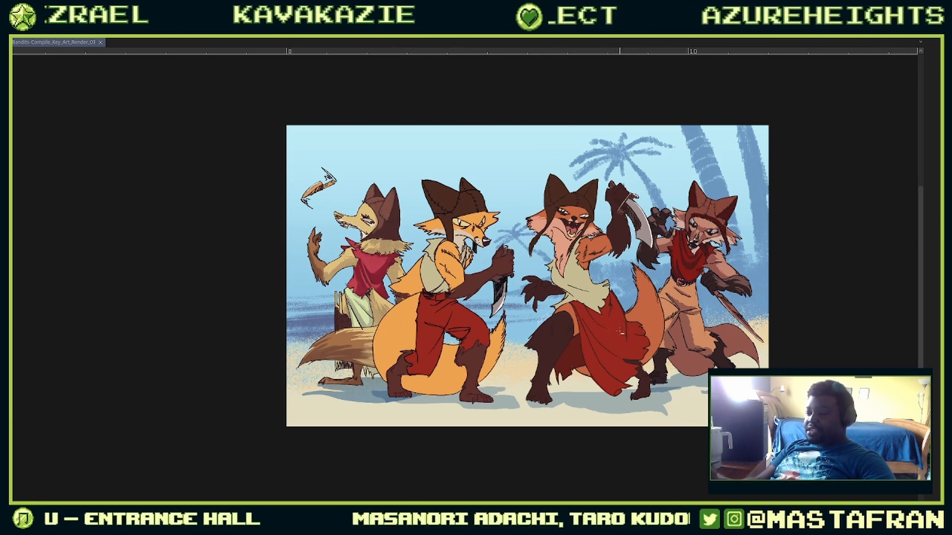
pyautogui.press('F7')
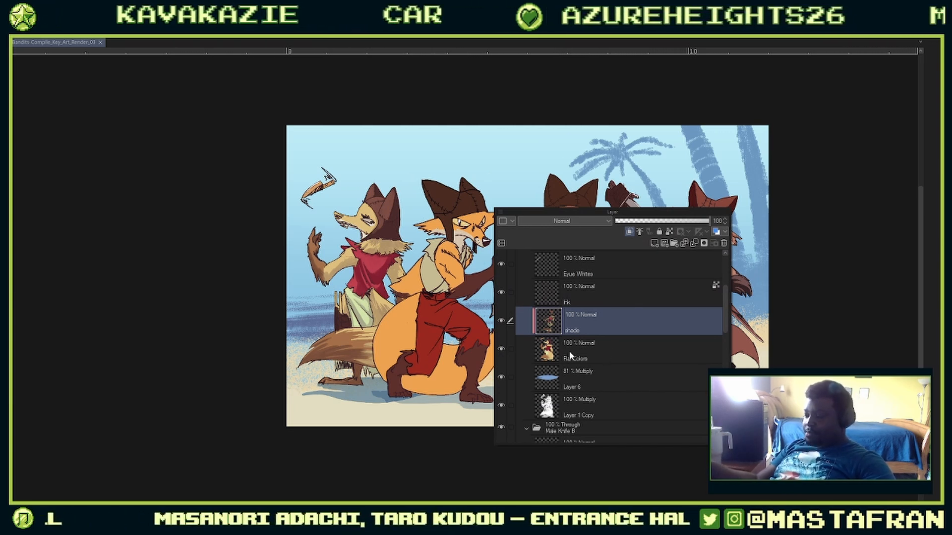
# Step: Compare the artwork with the shade layer hidden and shown, and clear the layer list off the illustration
pyautogui.click(503, 318)
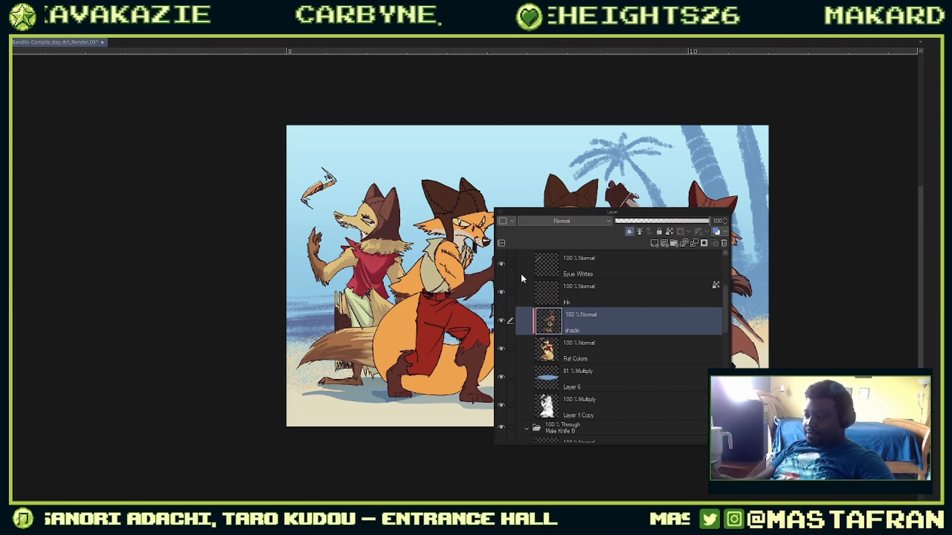
pyautogui.click(501, 321)
pyautogui.click(502, 321)
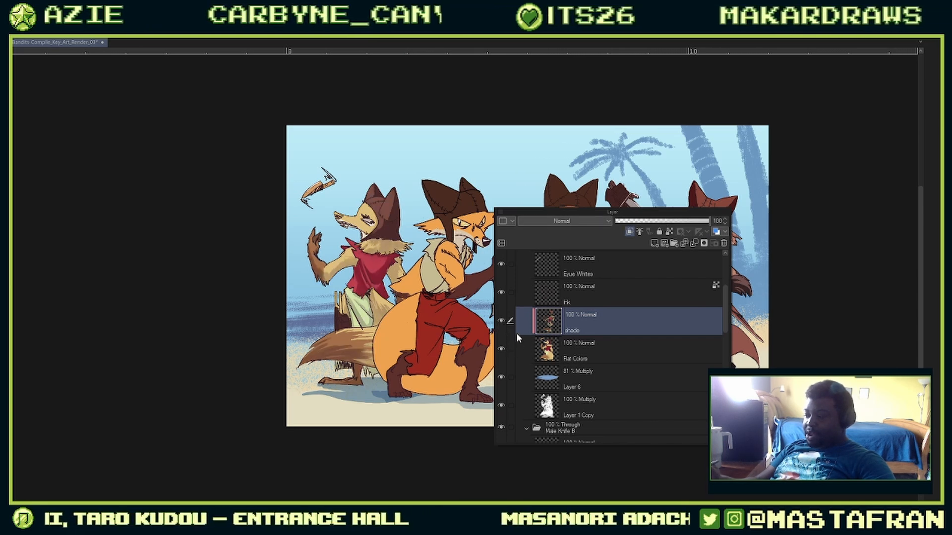
pyautogui.moveTo(669, 216); pyautogui.dragTo(171, 297)
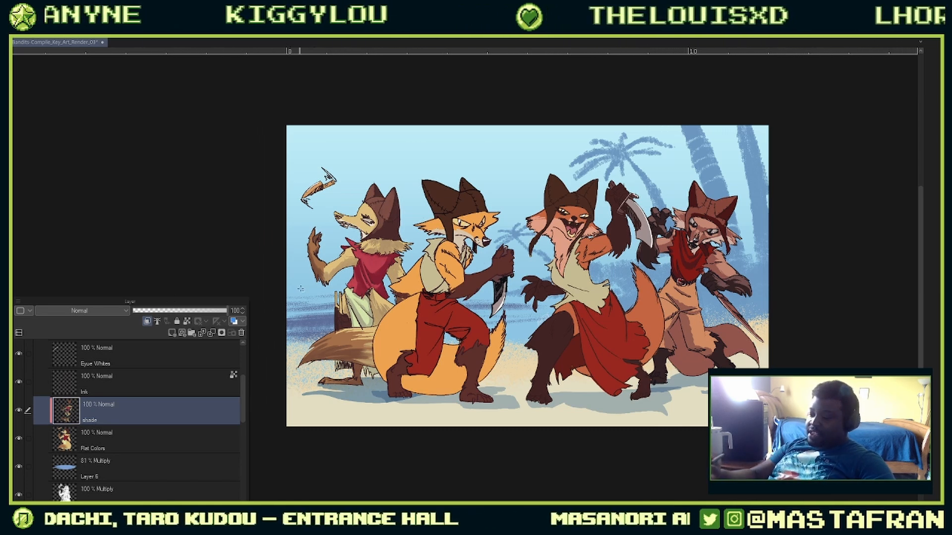
pyautogui.press('Tab')
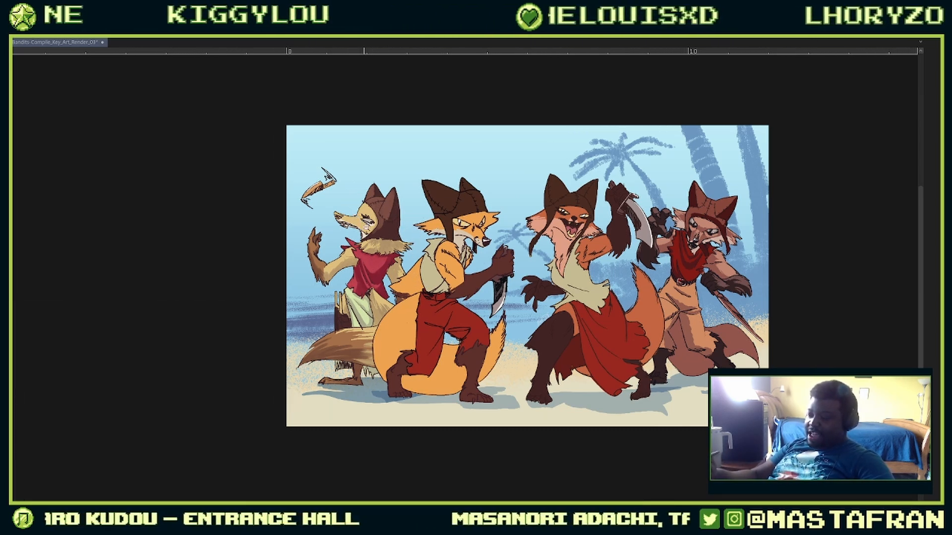
# Step: Recolour the thrown knife beside the pale fox grey on that fox's Flat Colors layer
pyautogui.scroll(4, 391, 250)
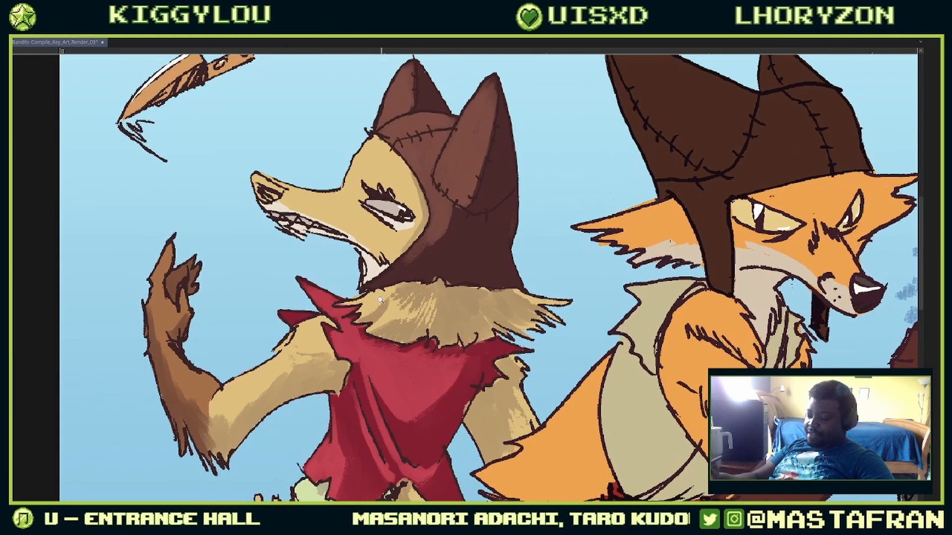
pyautogui.press('Tab')
pyautogui.click(448, 322)
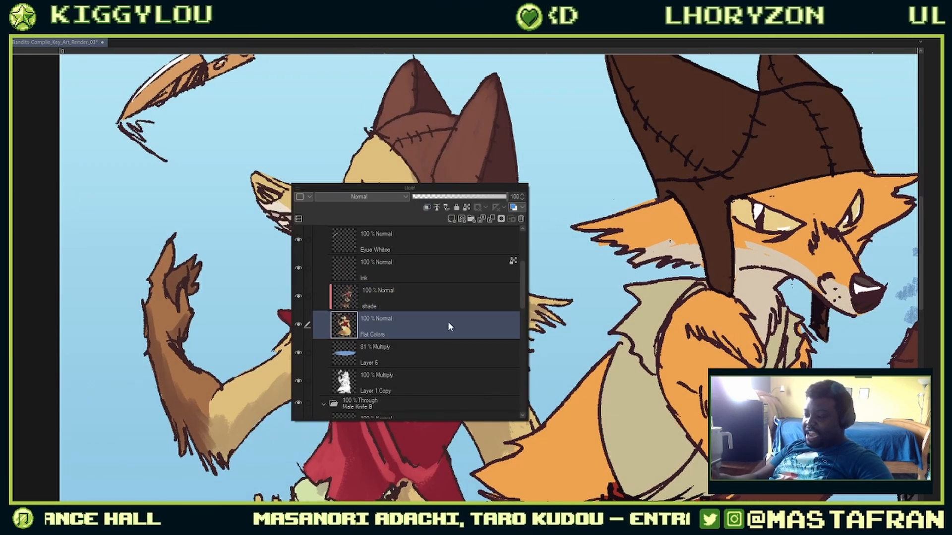
pyautogui.press('Tab')
pyautogui.scroll(-5, 569, 331)
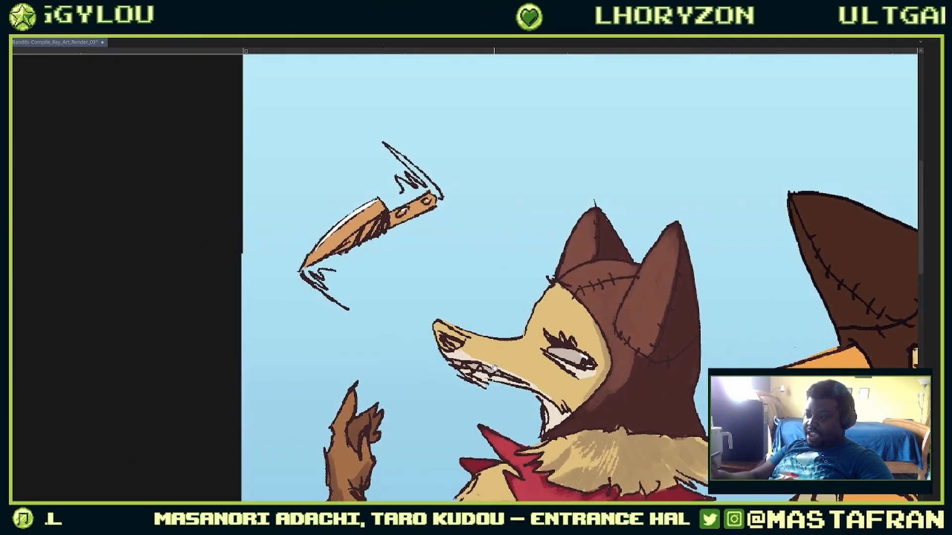
pyautogui.scroll(4, 568, 331)
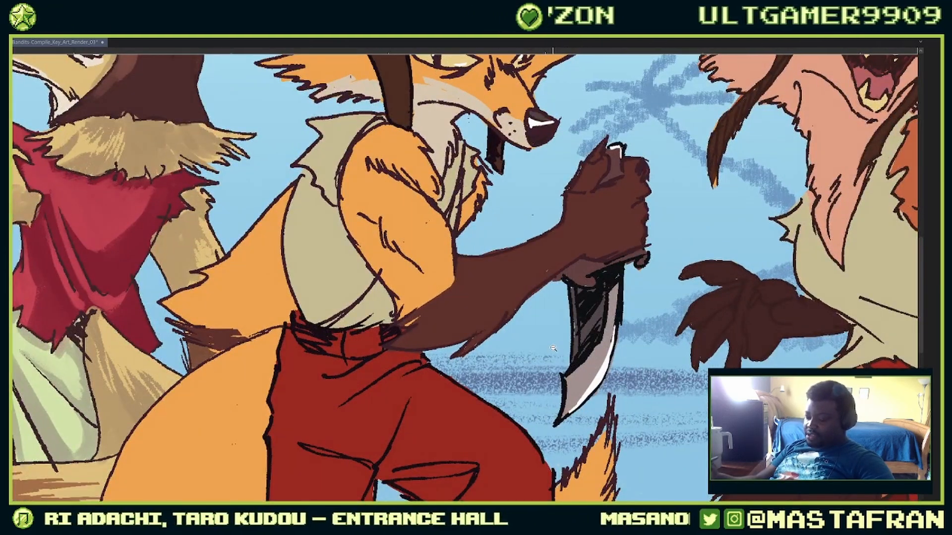
pyautogui.scroll(-4, 553, 349)
pyautogui.scroll(3, 562, 316)
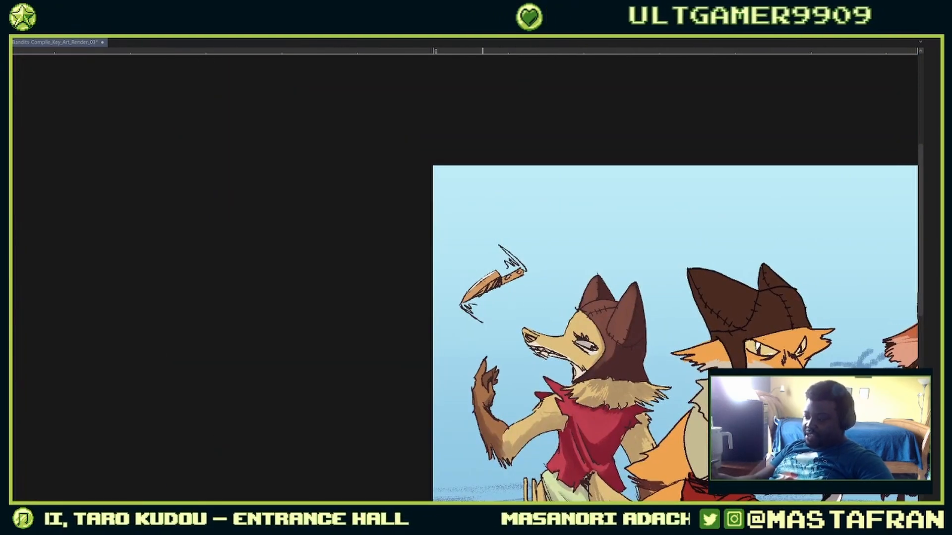
pyautogui.moveTo(726, 326); pyautogui.dragTo(589, 280)
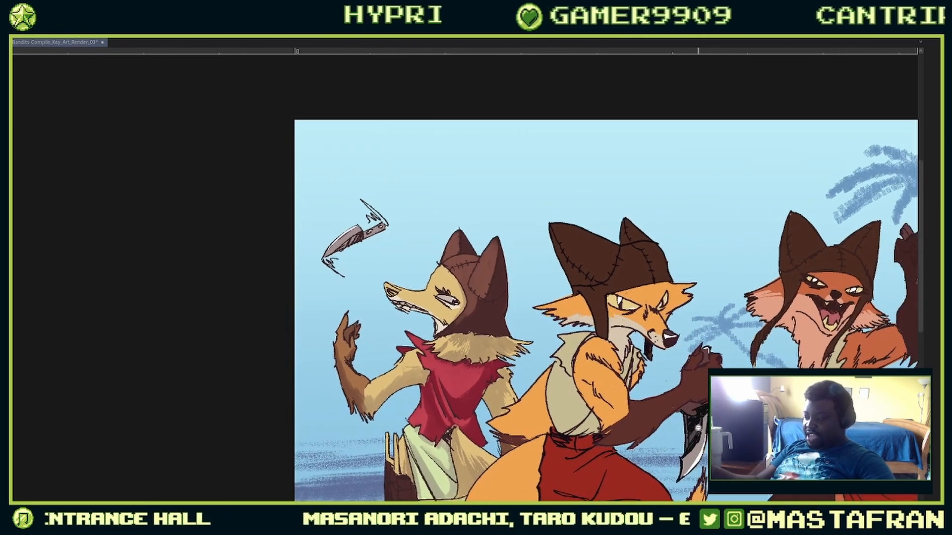
# Step: Paint a dark grey shadow along the lower part of the thrown knife's blade and clean up the overspill below its outline
pyautogui.scroll(3, 671, 369)
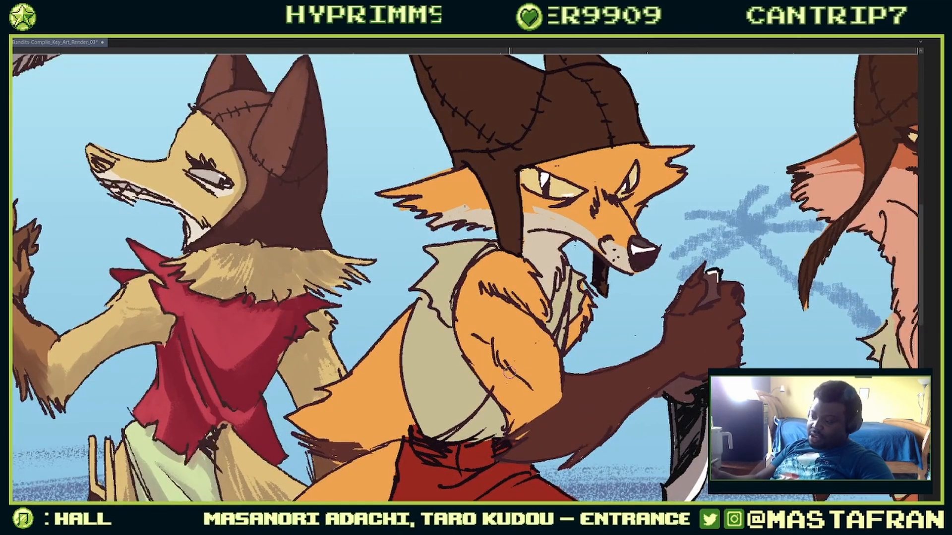
pyautogui.moveTo(417, 308); pyautogui.dragTo(773, 488)
pyautogui.moveTo(389, 231); pyautogui.dragTo(432, 258)
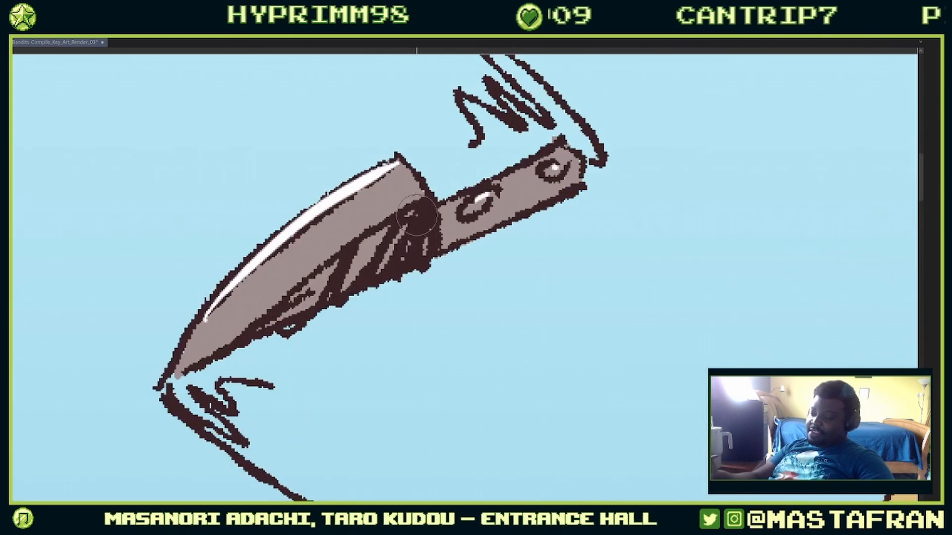
pyautogui.moveTo(415, 219)
pyautogui.mouseDown()
pyautogui.moveTo(264, 330)
pyautogui.moveTo(411, 261)
pyautogui.moveTo(418, 255)
pyautogui.moveTo(406, 230)
pyautogui.moveTo(326, 274)
pyautogui.moveTo(308, 297)
pyautogui.moveTo(408, 233)
pyautogui.moveTo(405, 271)
pyautogui.mouseUp()
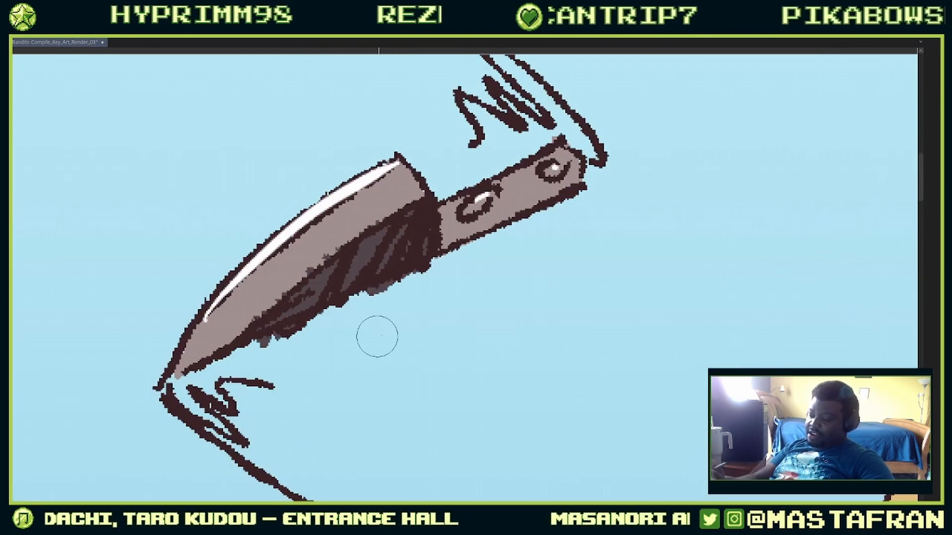
pyautogui.press('[')
pyautogui.press('[')
pyautogui.press('[')
pyautogui.press('[')
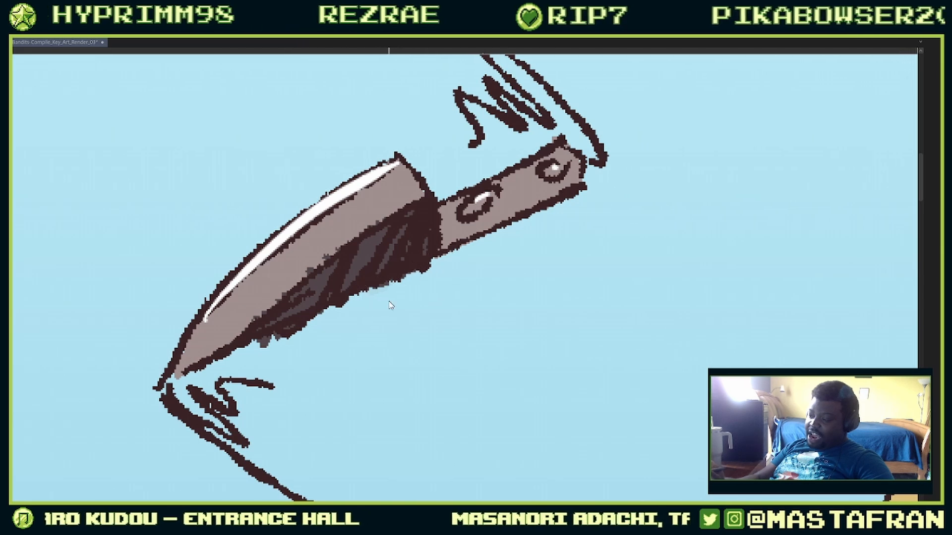
pyautogui.moveTo(268, 342)
pyautogui.mouseDown()
pyautogui.moveTo(315, 327)
pyautogui.moveTo(250, 348)
pyautogui.moveTo(317, 325)
pyautogui.moveTo(262, 347)
pyautogui.mouseUp()
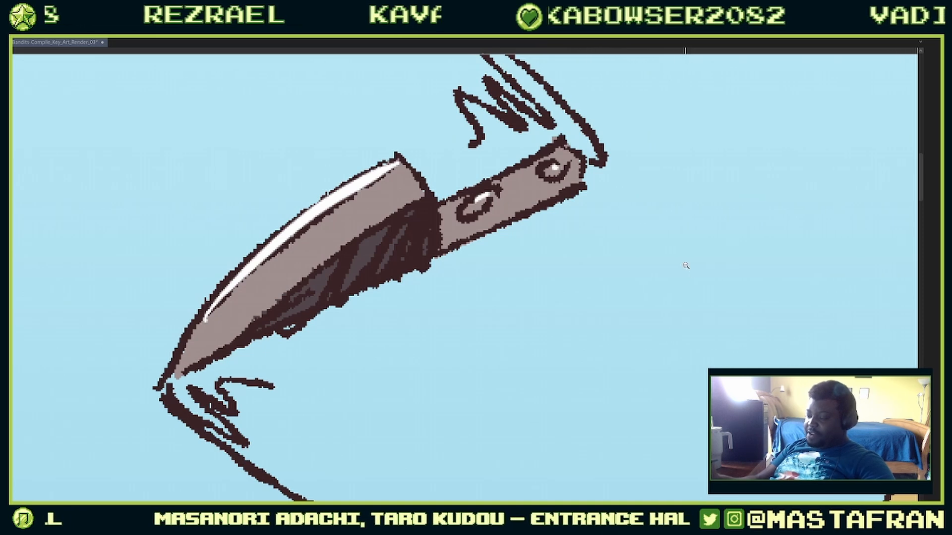
pyautogui.scroll(-8, 686, 266)
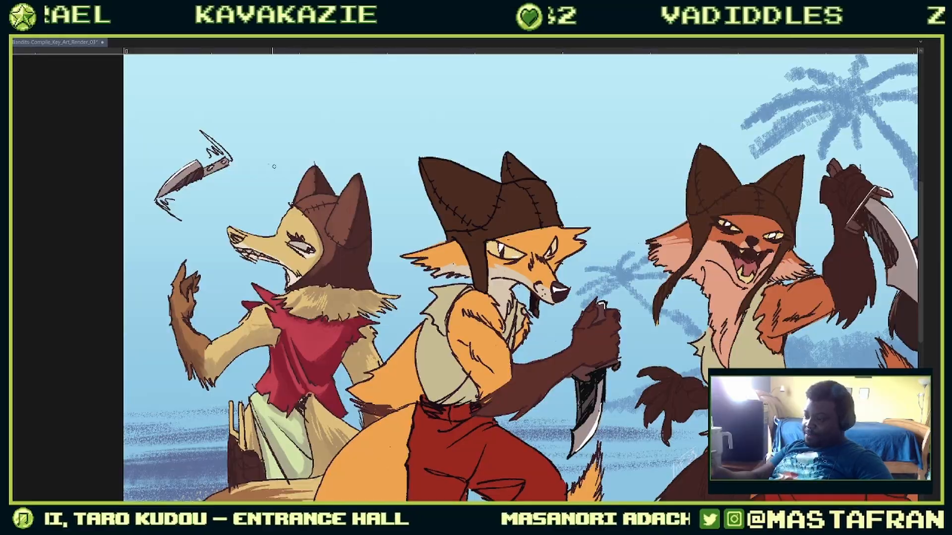
# Step: Mix a muted reddish brown and paint the thrown knife's handle with it, leaving the two rivets grey
pyautogui.moveTo(262, 165); pyautogui.dragTo(584, 274)
pyautogui.moveTo(506, 291)
pyautogui.mouseDown()
pyautogui.moveTo(554, 312)
pyautogui.moveTo(591, 288)
pyautogui.moveTo(639, 223)
pyautogui.moveTo(629, 212)
pyautogui.moveTo(619, 223)
pyautogui.moveTo(630, 220)
pyautogui.moveTo(656, 239)
pyautogui.moveTo(572, 268)
pyautogui.mouseUp()
pyautogui.press('c')
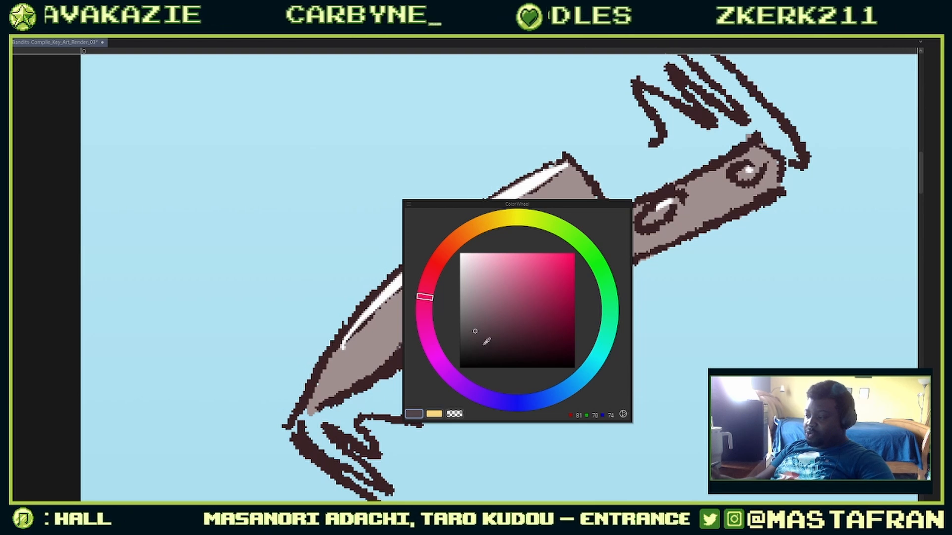
pyautogui.press('c')
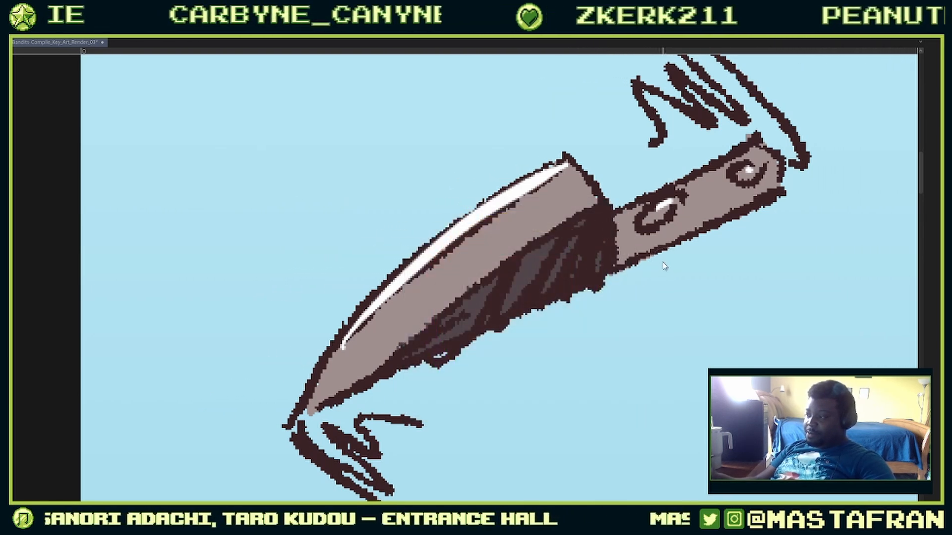
pyautogui.hotkey('ctrl', 'x')
pyautogui.click(524, 201)
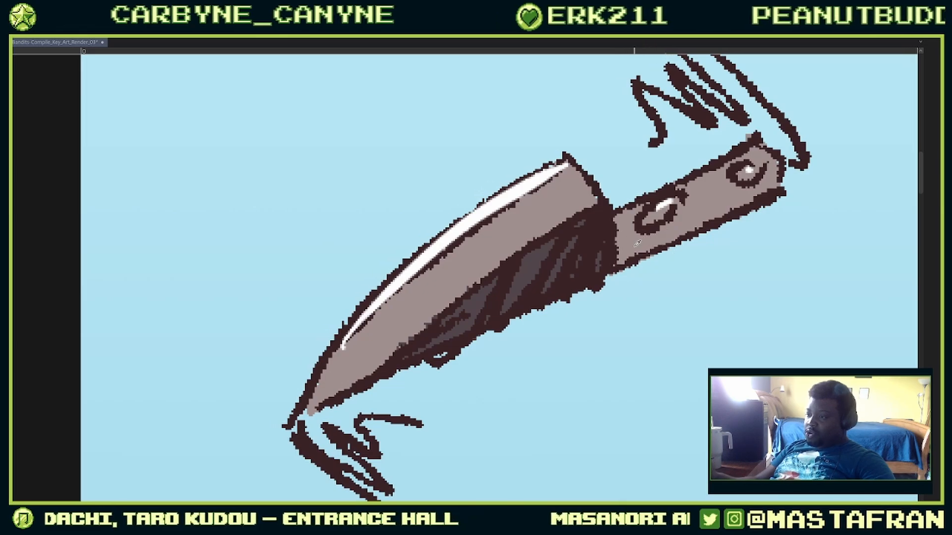
pyautogui.press('c')
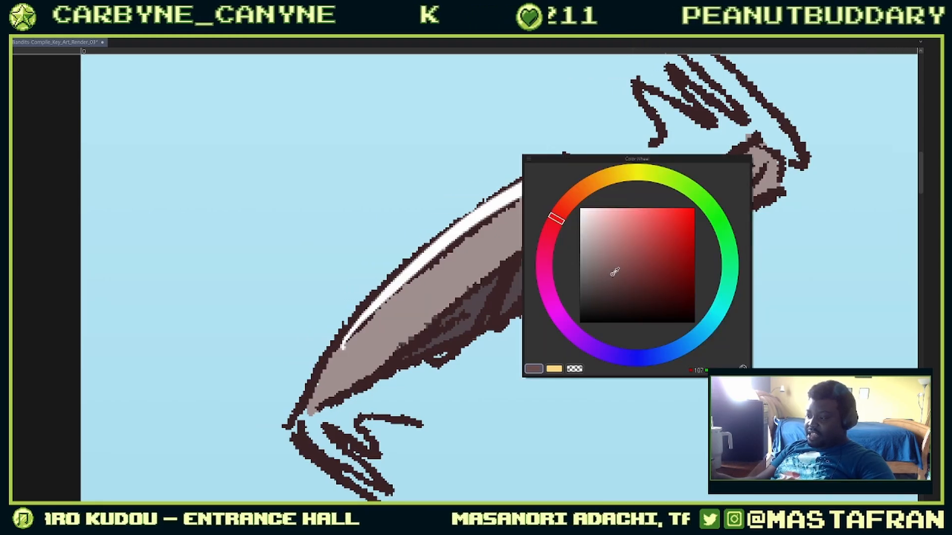
pyautogui.press('c')
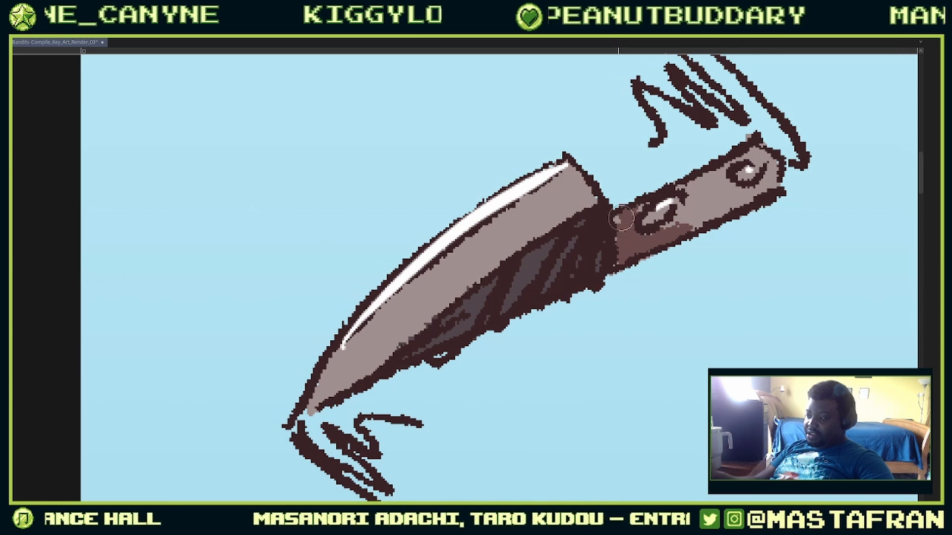
pyautogui.moveTo(669, 232)
pyautogui.mouseDown()
pyautogui.moveTo(693, 183)
pyautogui.moveTo(715, 173)
pyautogui.moveTo(692, 206)
pyautogui.mouseUp()
pyautogui.moveTo(636, 255)
pyautogui.mouseDown()
pyautogui.moveTo(719, 176)
pyautogui.moveTo(728, 187)
pyautogui.moveTo(692, 226)
pyautogui.moveTo(738, 212)
pyautogui.moveTo(622, 322)
pyautogui.mouseUp()
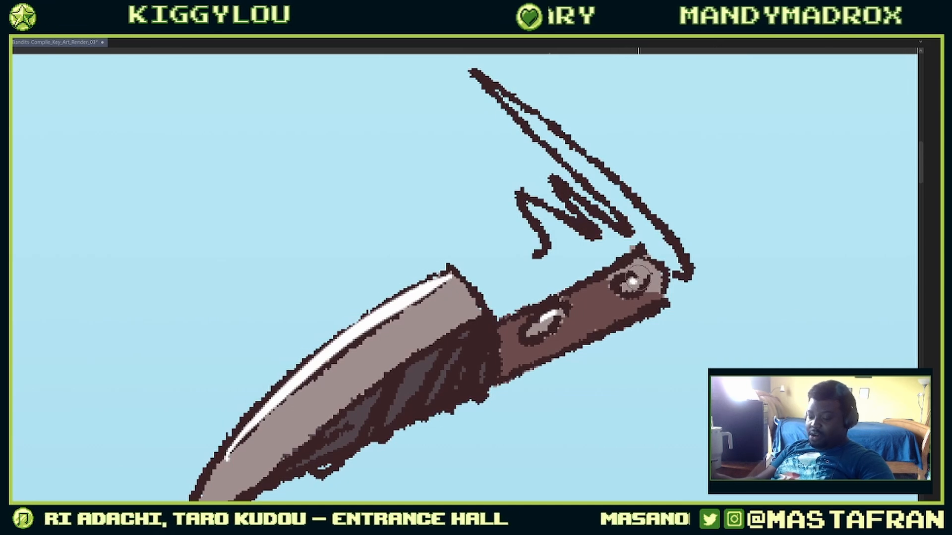
pyautogui.moveTo(656, 293)
pyautogui.mouseDown()
pyautogui.moveTo(656, 270)
pyautogui.moveTo(599, 281)
pyautogui.mouseUp()
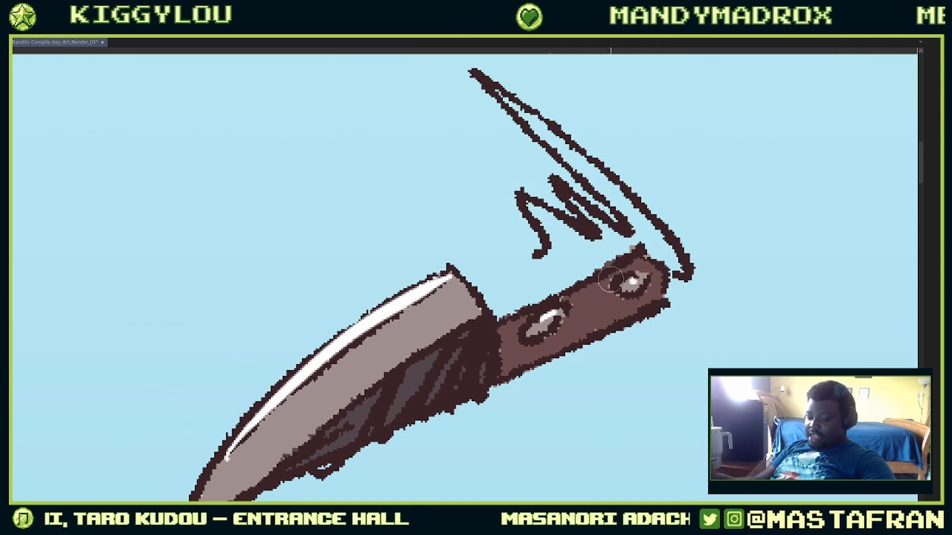
pyautogui.press('F7')
pyautogui.press('F6')
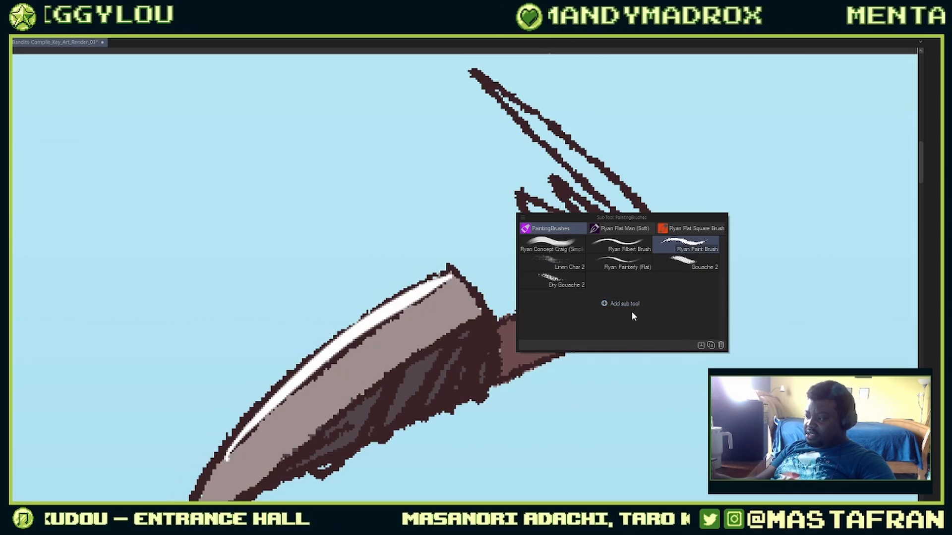
pyautogui.press('F5')
pyautogui.press('F8')
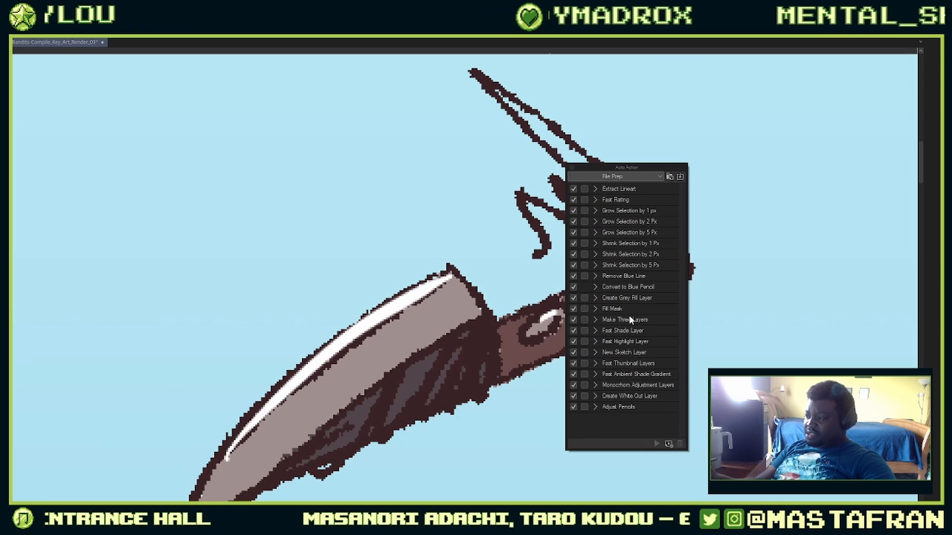
pyautogui.press('F8')
pyautogui.press('F8')
pyautogui.press('F8')
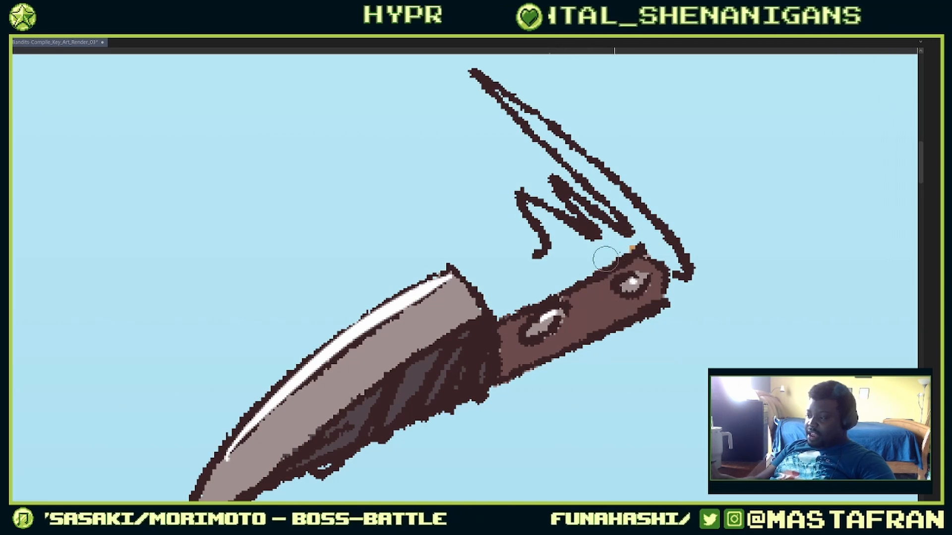
# Step: Examine the recoloured knife and the pale fox's head, raised arm, red top, green cloth and tail
pyautogui.scroll(-4, 727, 247)
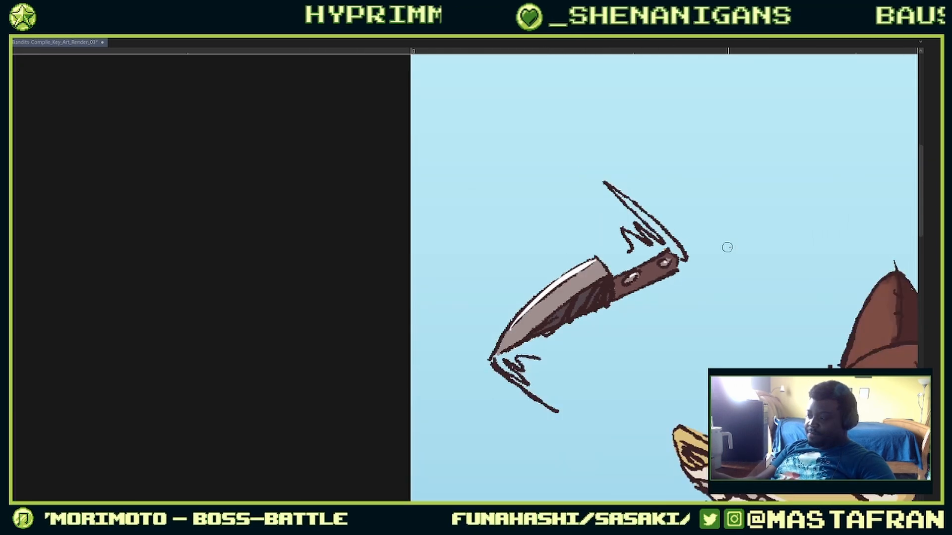
pyautogui.moveTo(724, 250); pyautogui.dragTo(566, 282)
pyautogui.scroll(-3, 736, 250)
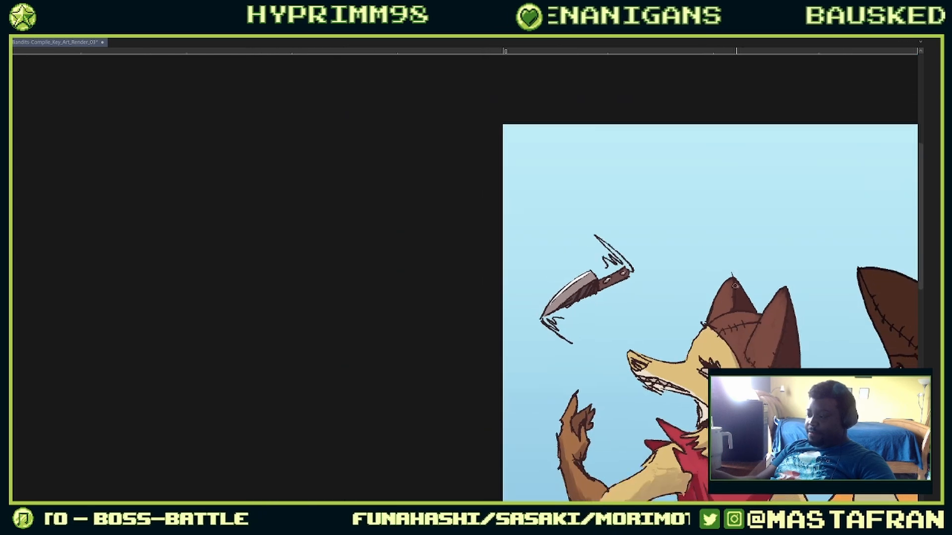
pyautogui.moveTo(736, 286); pyautogui.dragTo(503, 235)
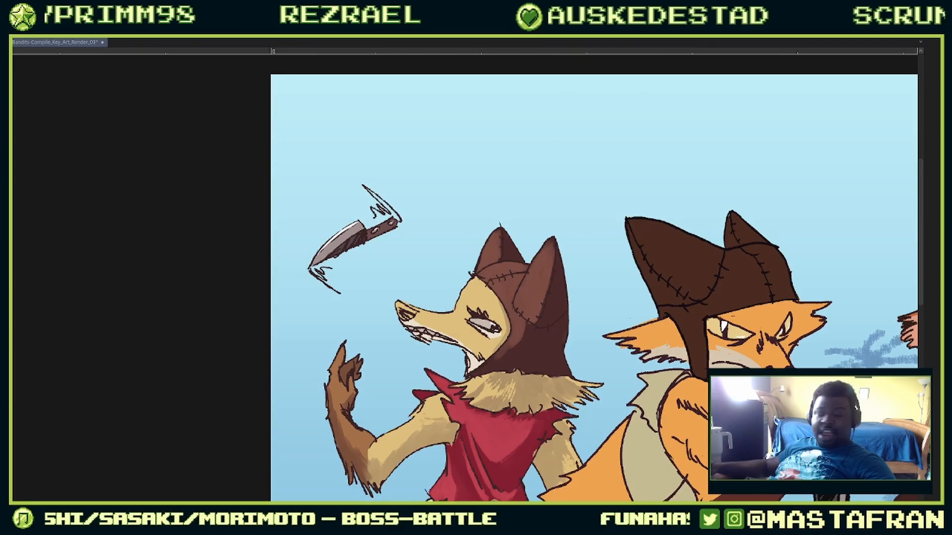
pyautogui.moveTo(647, 336); pyautogui.dragTo(604, 300)
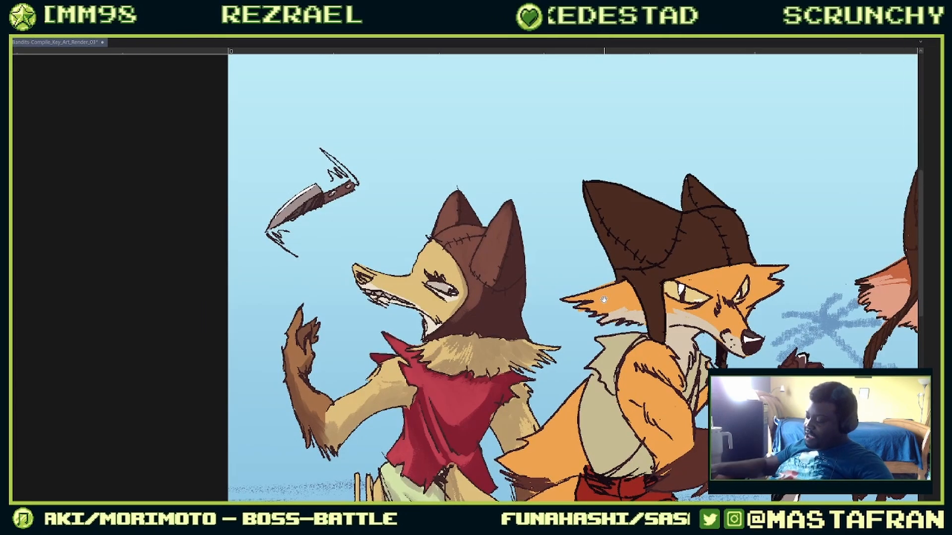
pyautogui.moveTo(558, 326)
pyautogui.mouseDown()
pyautogui.moveTo(501, 255)
pyautogui.moveTo(500, 226)
pyautogui.mouseUp()
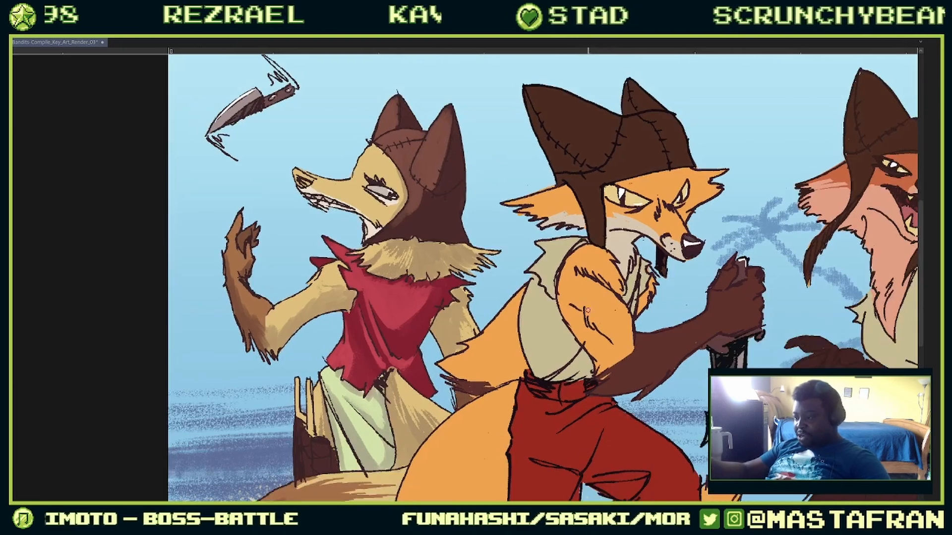
pyautogui.moveTo(516, 358)
pyautogui.mouseDown()
pyautogui.moveTo(541, 290)
pyautogui.moveTo(544, 297)
pyautogui.mouseUp()
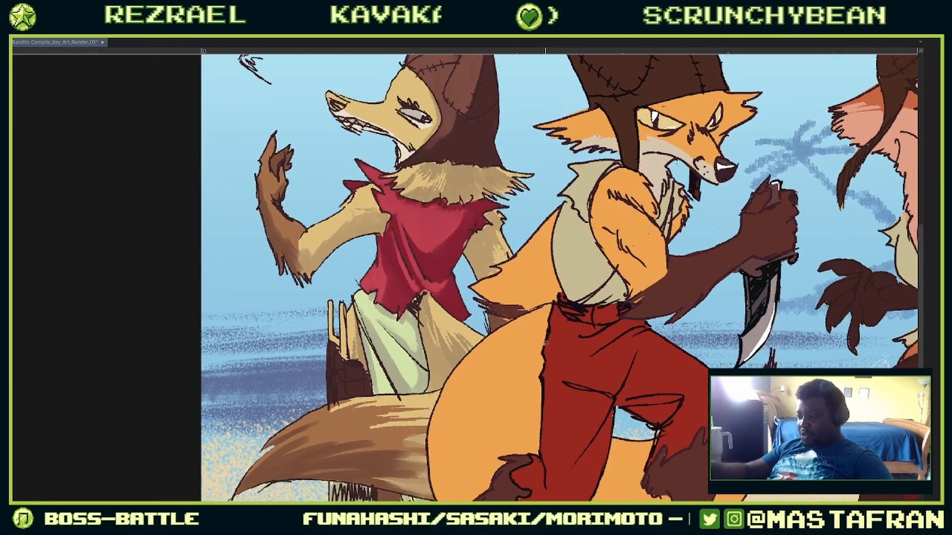
pyautogui.moveTo(414, 226)
pyautogui.mouseDown()
pyautogui.moveTo(557, 340)
pyautogui.moveTo(540, 353)
pyautogui.mouseUp()
pyautogui.moveTo(571, 493); pyautogui.dragTo(626, 310)
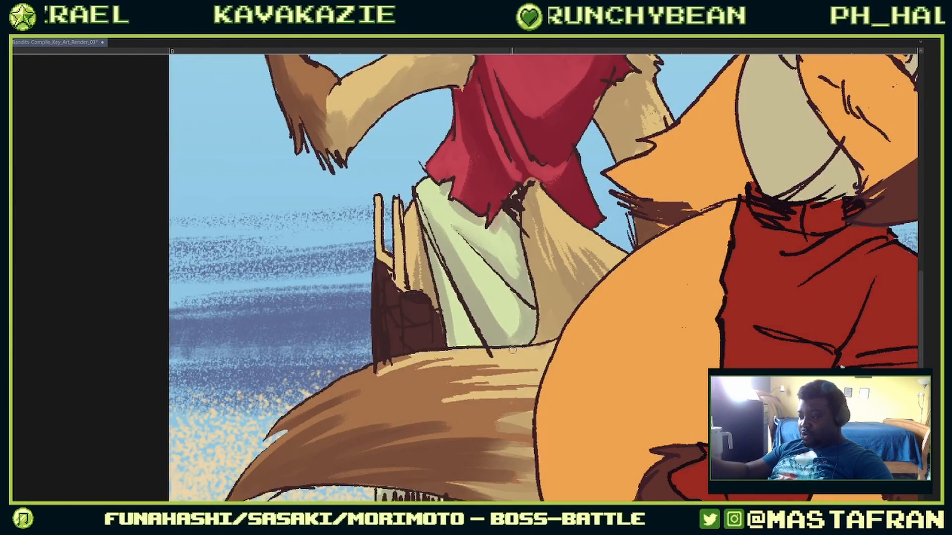
pyautogui.moveTo(433, 251); pyautogui.dragTo(491, 425)
pyautogui.moveTo(446, 85); pyautogui.dragTo(429, 302)
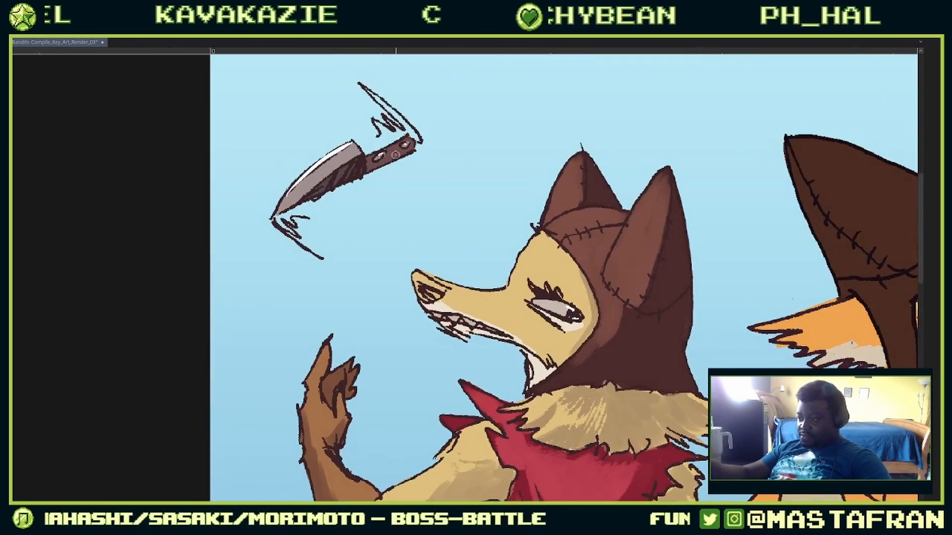
pyautogui.moveTo(394, 154)
pyautogui.mouseDown()
pyautogui.moveTo(404, 168)
pyautogui.moveTo(399, 158)
pyautogui.mouseUp()
pyautogui.moveTo(531, 435); pyautogui.dragTo(475, 67)
pyautogui.moveTo(446, 347); pyautogui.dragTo(477, 201)
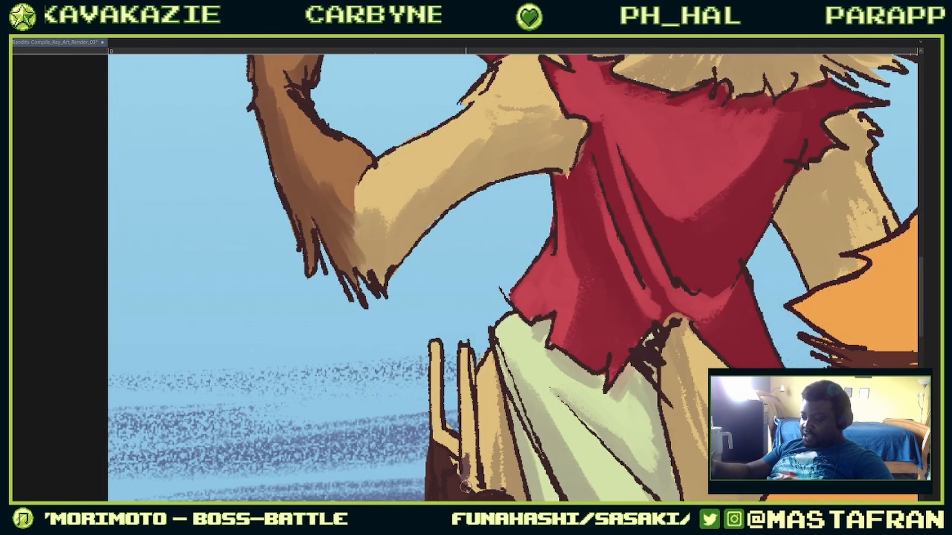
# Step: Paint the two upright handles above the dark sheath at the pale fox's hip muted reddish brown
pyautogui.moveTo(468, 458)
pyautogui.mouseDown()
pyautogui.moveTo(467, 408)
pyautogui.moveTo(462, 428)
pyautogui.mouseUp()
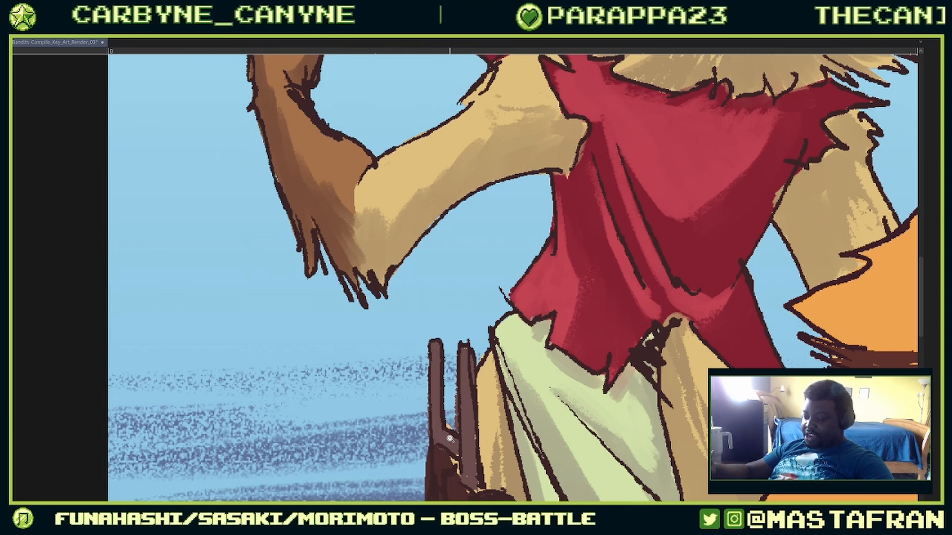
pyautogui.scroll(4, 450, 440)
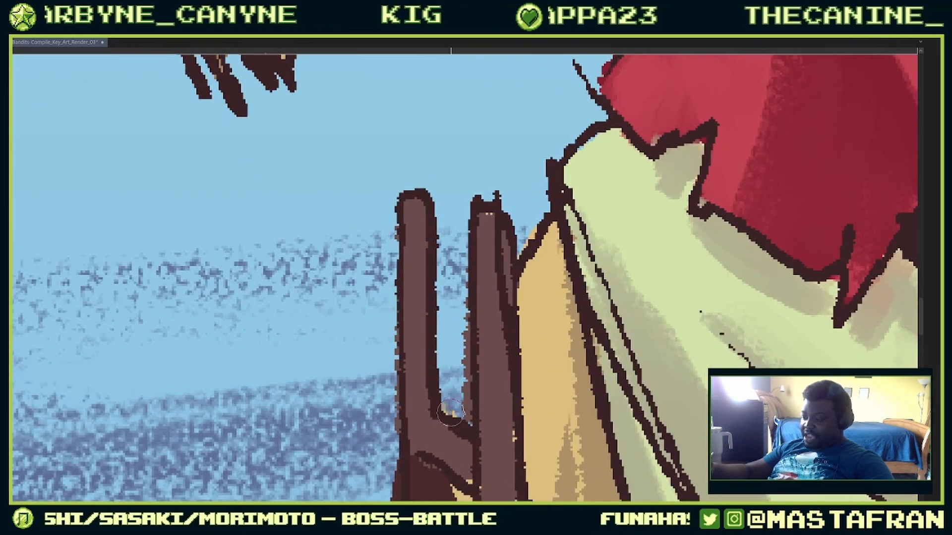
pyautogui.moveTo(450, 412)
pyautogui.mouseDown()
pyautogui.moveTo(461, 318)
pyautogui.moveTo(462, 428)
pyautogui.moveTo(467, 331)
pyautogui.mouseUp()
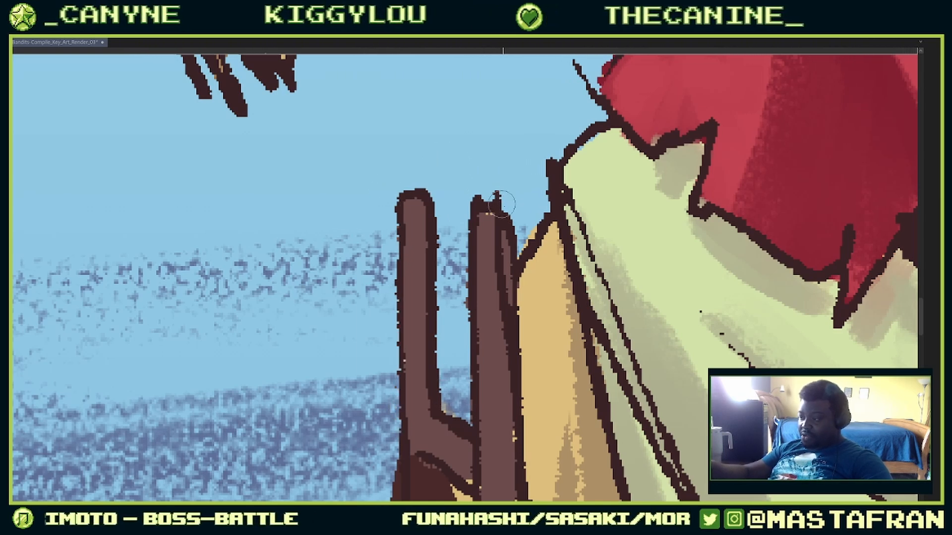
# Step: Fill the leftover tan gaps where the two handles meet the dark sheath and tidy the handle tips
pyautogui.scroll(-2, 457, 394)
pyautogui.scroll(-3, 466, 429)
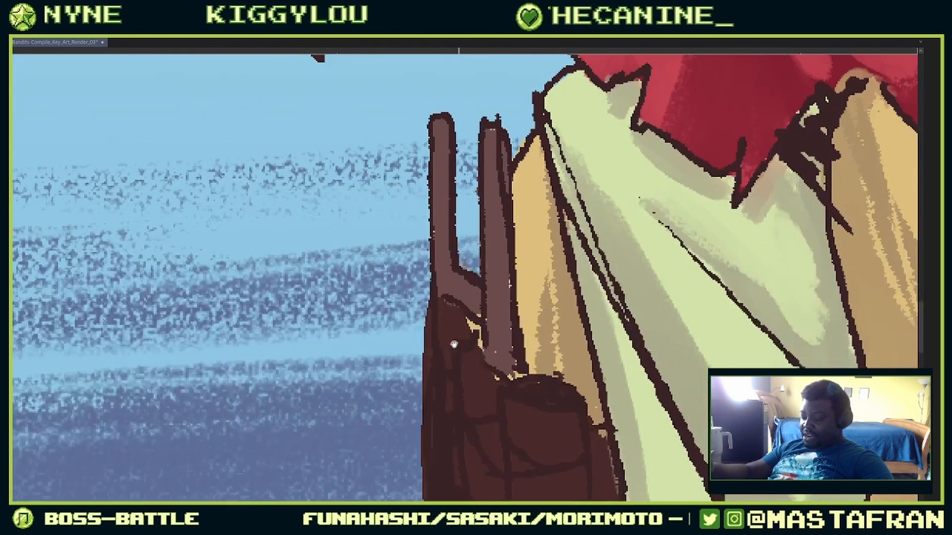
pyautogui.scroll(-4, 445, 424)
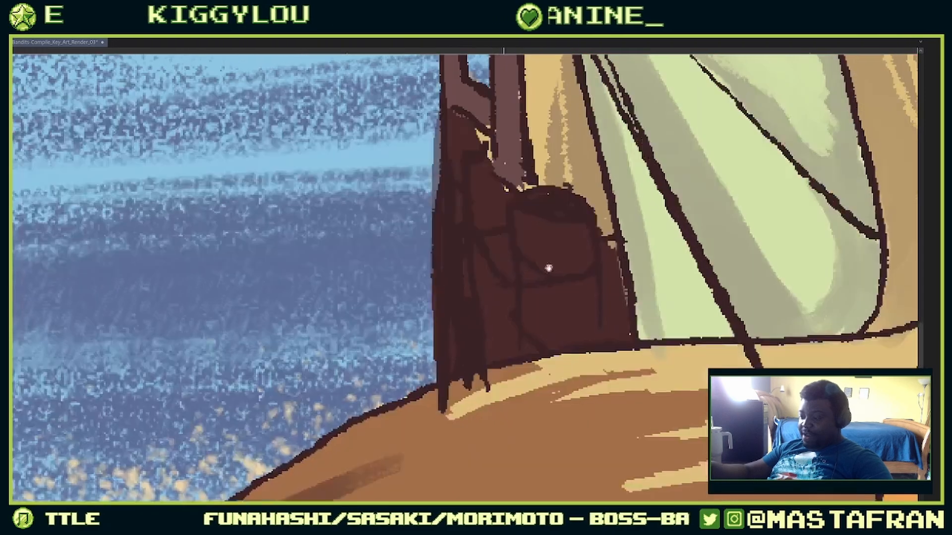
pyautogui.scroll(5, 614, 207)
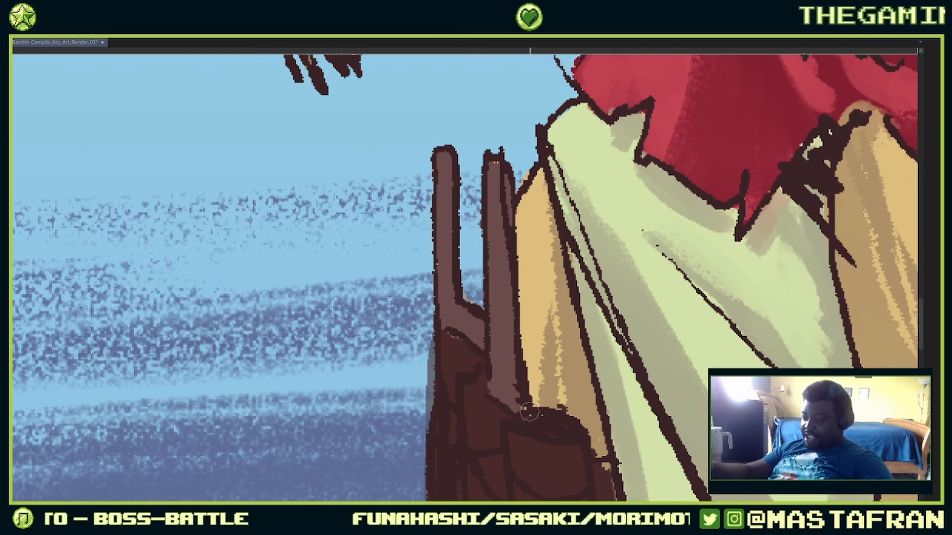
pyautogui.scroll(4, 471, 334)
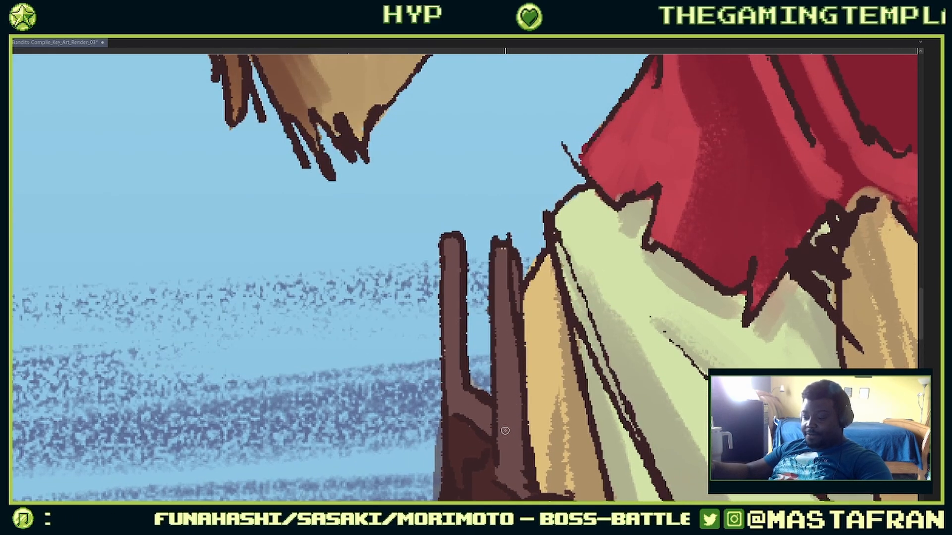
pyautogui.press('e')
pyautogui.moveTo(508, 404); pyautogui.dragTo(505, 422)
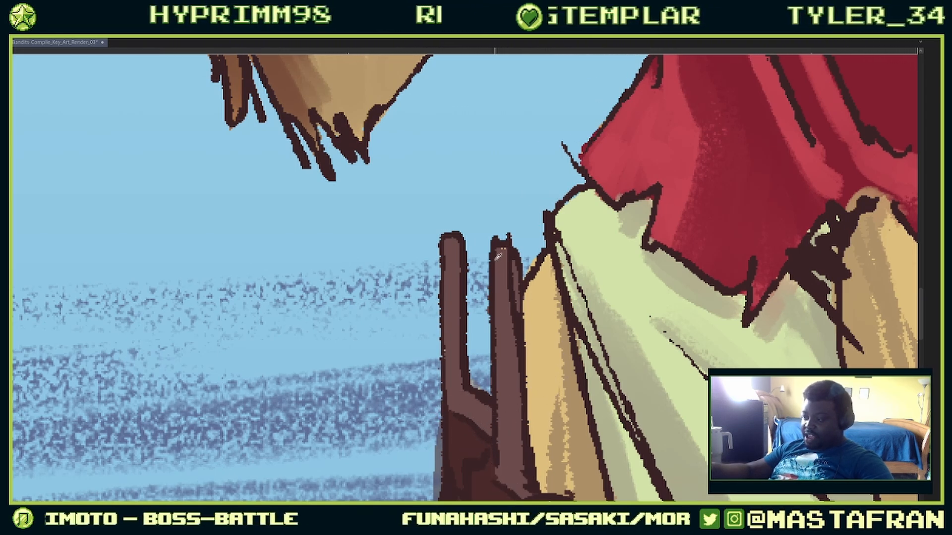
# Step: Examine the recoloured handles, the pale fox's cloth and tail, and the colours of the neighbouring fox bandits
pyautogui.moveTo(593, 405); pyautogui.dragTo(544, 278)
pyautogui.moveTo(578, 365); pyautogui.dragTo(562, 357)
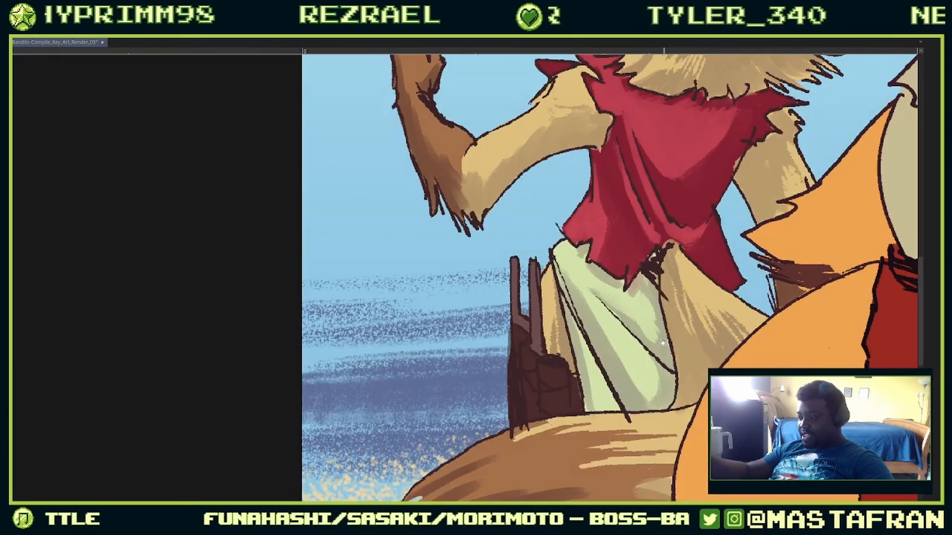
pyautogui.moveTo(667, 347); pyautogui.dragTo(616, 345)
pyautogui.moveTo(544, 341); pyautogui.dragTo(582, 347)
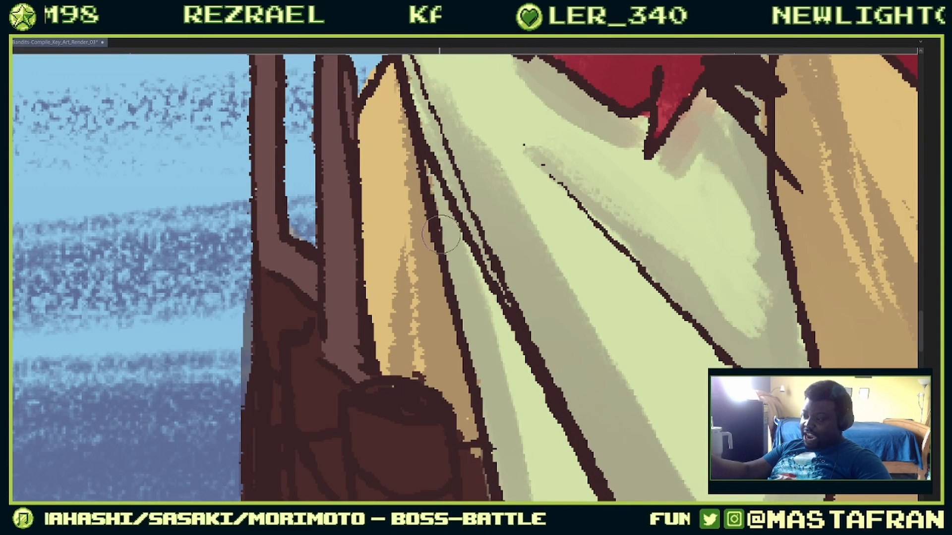
pyautogui.moveTo(606, 290); pyautogui.dragTo(575, 294)
pyautogui.moveTo(693, 326); pyautogui.dragTo(550, 317)
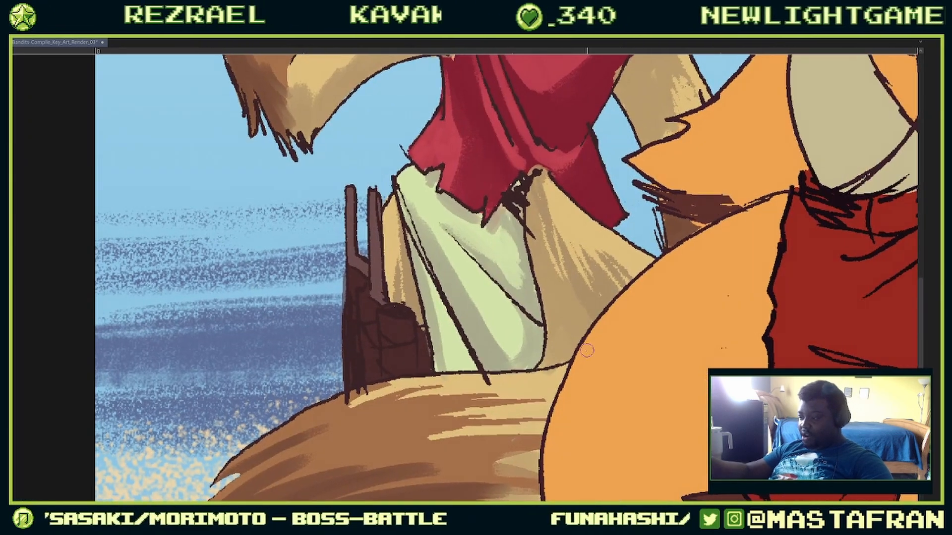
pyautogui.press('F7')
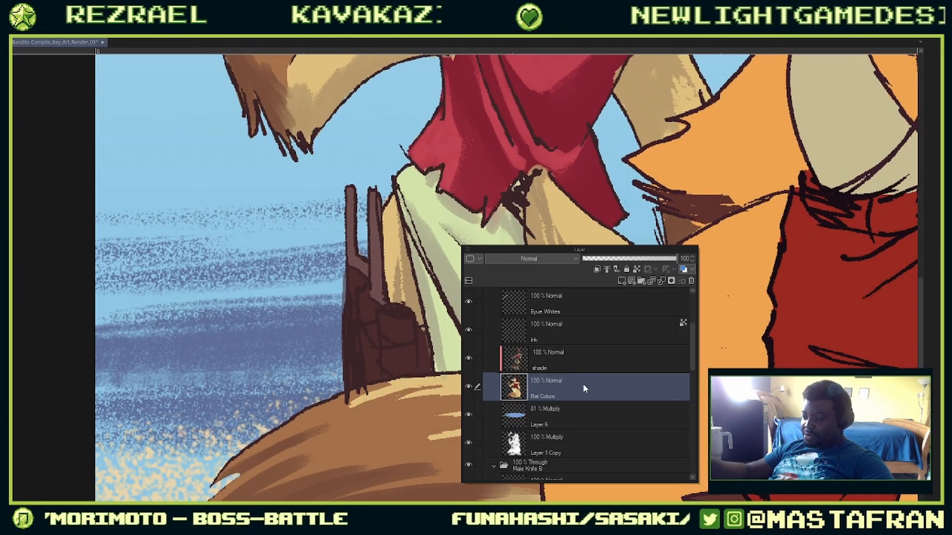
pyautogui.press('F7')
pyautogui.moveTo(669, 221); pyautogui.dragTo(595, 223)
pyautogui.moveTo(738, 220); pyautogui.dragTo(625, 278)
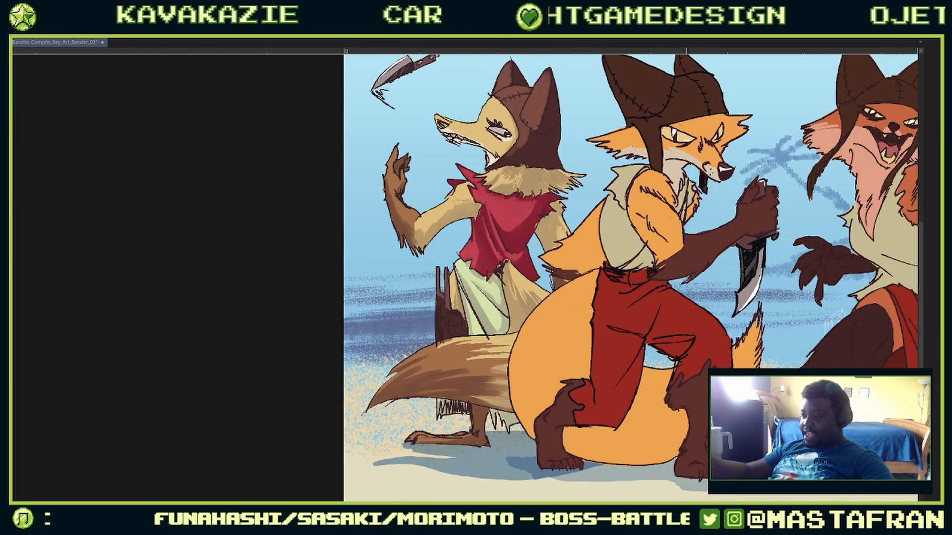
pyautogui.moveTo(717, 307); pyautogui.dragTo(638, 311)
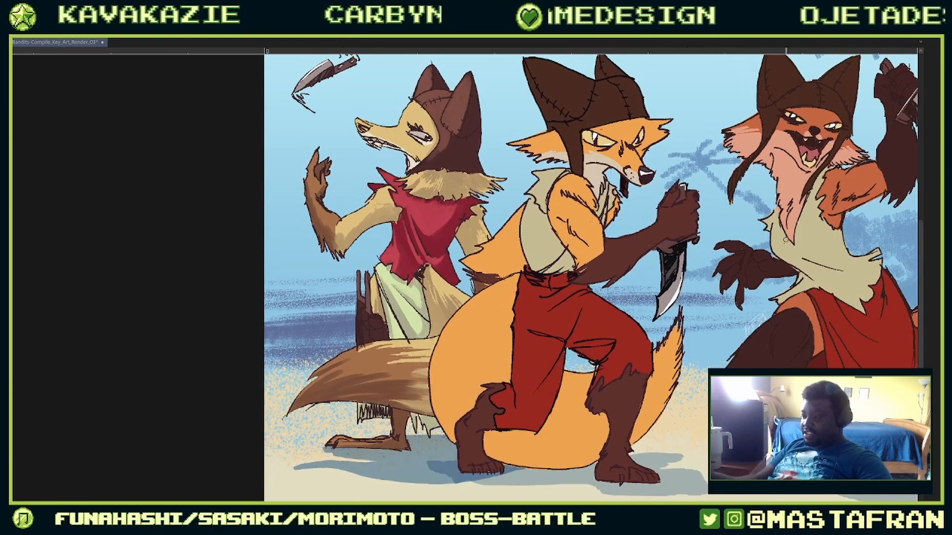
pyautogui.moveTo(737, 290); pyautogui.dragTo(641, 358)
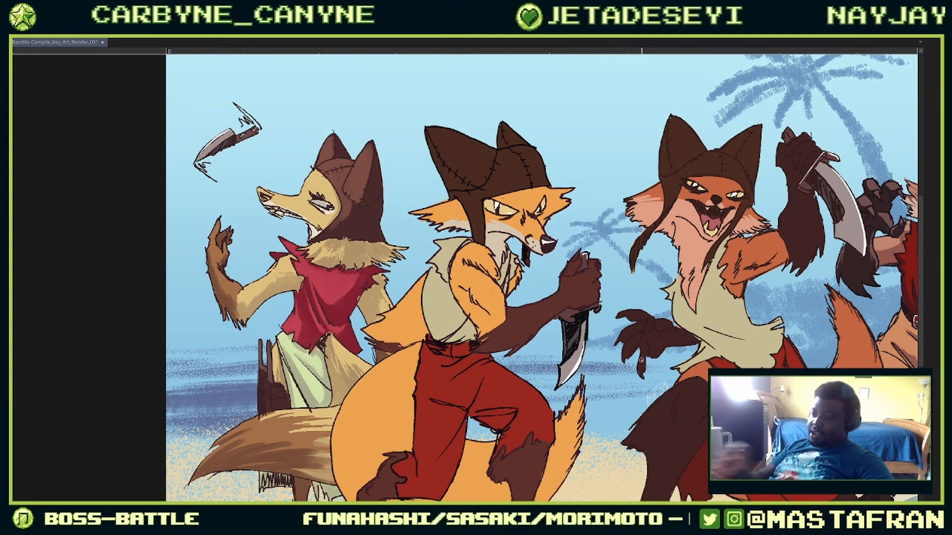
# Step: Check the pale fox's shade layer by hiding and reshowing it, and create a new raster layer directly above it
pyautogui.moveTo(311, 184); pyautogui.dragTo(436, 184)
pyautogui.press('F7')
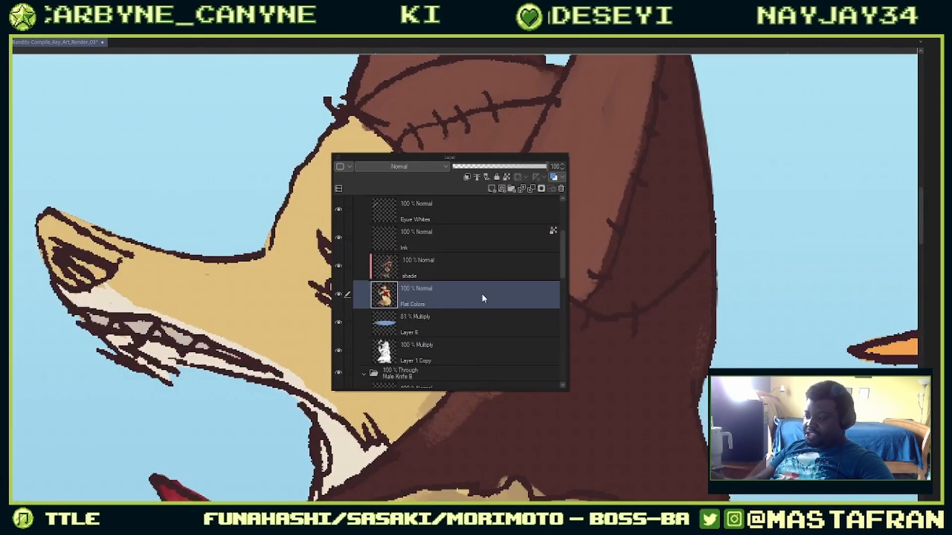
pyautogui.click(481, 267)
pyautogui.click(339, 267)
pyautogui.click(339, 267)
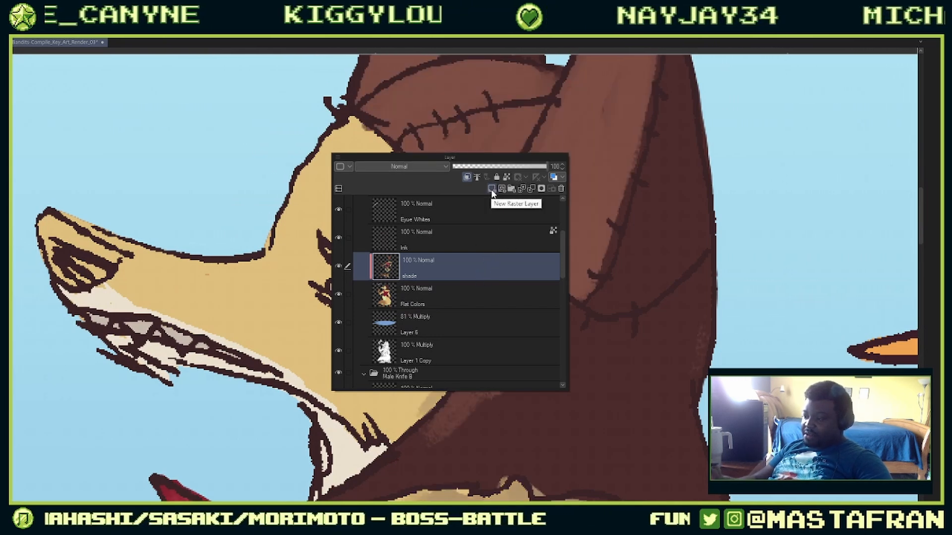
pyautogui.click(492, 190)
pyautogui.press('F7')
# Step: Sample the light grey of the pale fox's eye and try touching up the eye area on the new layer
pyautogui.press('F6')
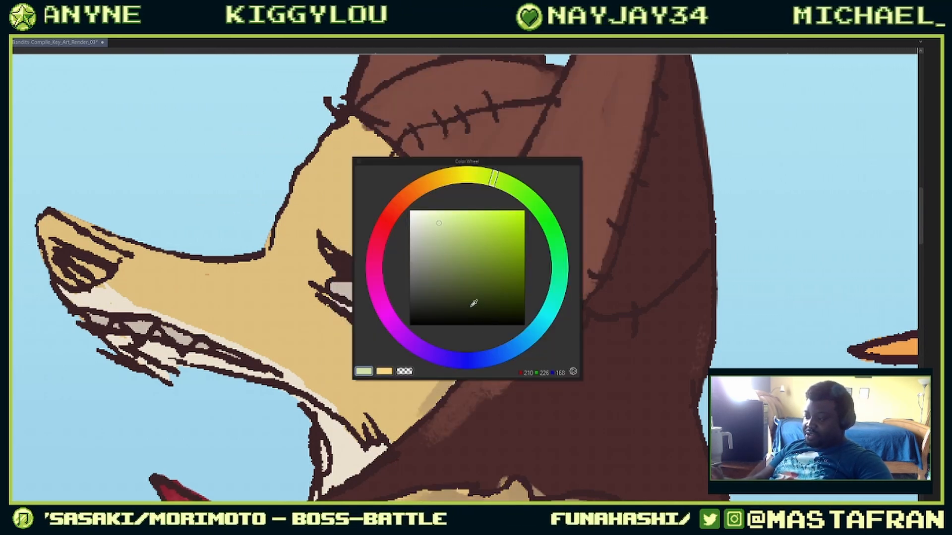
pyautogui.press('F6')
pyautogui.keyDown('alt'); pyautogui.click(372, 292); pyautogui.keyUp('alt')
pyautogui.press('F6')
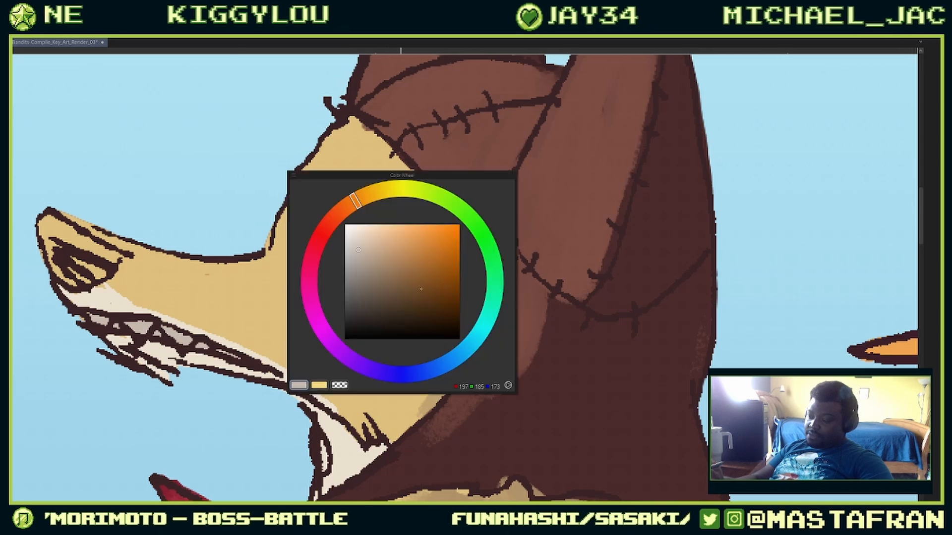
pyautogui.press('F6')
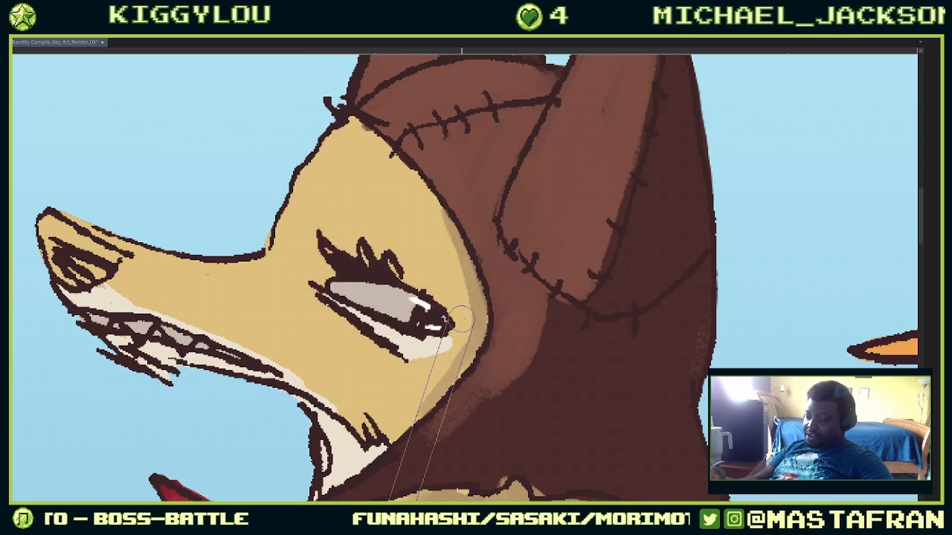
pyautogui.moveTo(459, 319); pyautogui.dragTo(510, 285)
pyautogui.moveTo(475, 359)
pyautogui.mouseDown()
pyautogui.moveTo(467, 382)
pyautogui.moveTo(479, 353)
pyautogui.mouseUp()
pyautogui.moveTo(566, 300)
pyautogui.mouseDown()
pyautogui.moveTo(538, 343)
pyautogui.moveTo(501, 362)
pyautogui.moveTo(486, 357)
pyautogui.moveTo(538, 323)
pyautogui.moveTo(556, 354)
pyautogui.moveTo(533, 367)
pyautogui.moveTo(550, 354)
pyautogui.mouseUp()
pyautogui.hotkey('ctrl', 'z')
# Step: Compare the pale fox's head and thrown knife with the orange fox's head and hood
pyautogui.moveTo(639, 340); pyautogui.dragTo(597, 343)
pyautogui.moveTo(655, 367); pyautogui.dragTo(665, 341)
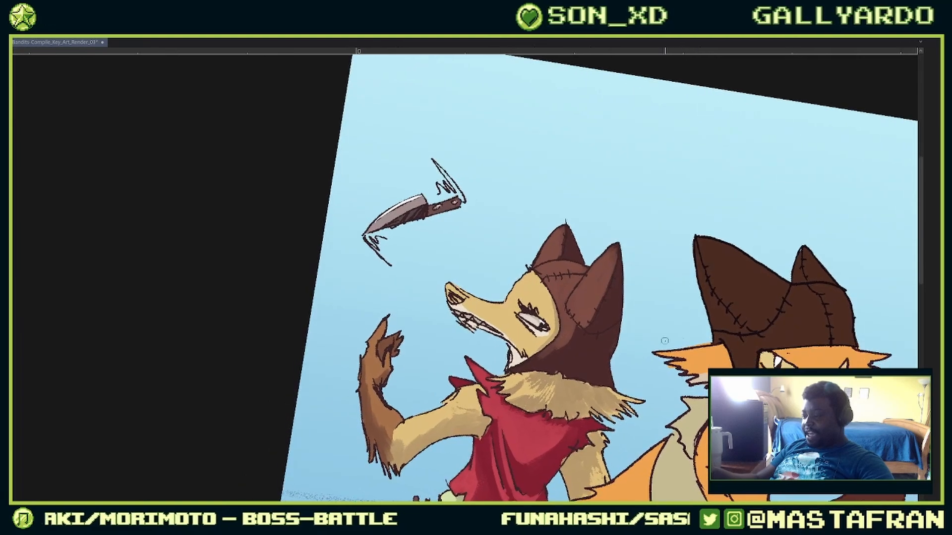
pyautogui.moveTo(801, 362); pyautogui.dragTo(693, 312)
pyautogui.moveTo(596, 287); pyautogui.dragTo(640, 287)
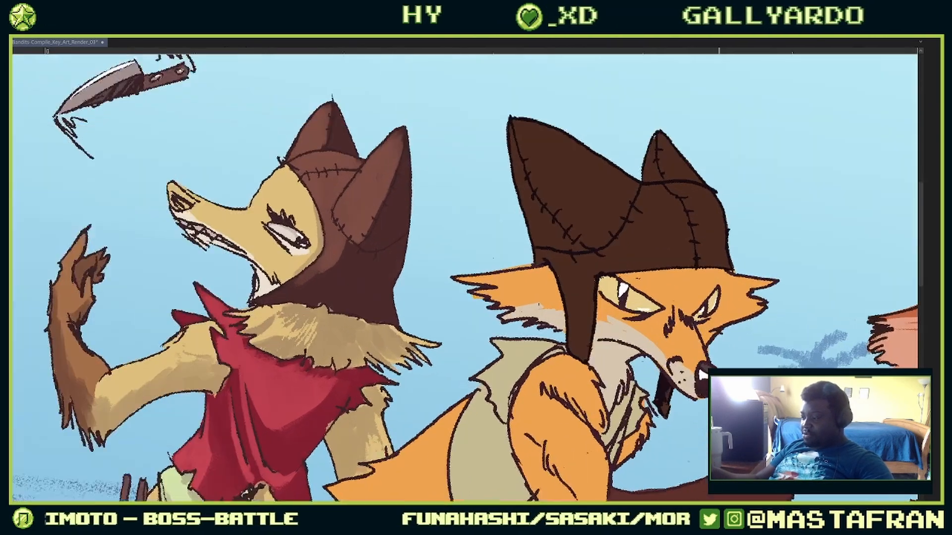
pyautogui.moveTo(809, 361); pyautogui.dragTo(710, 312)
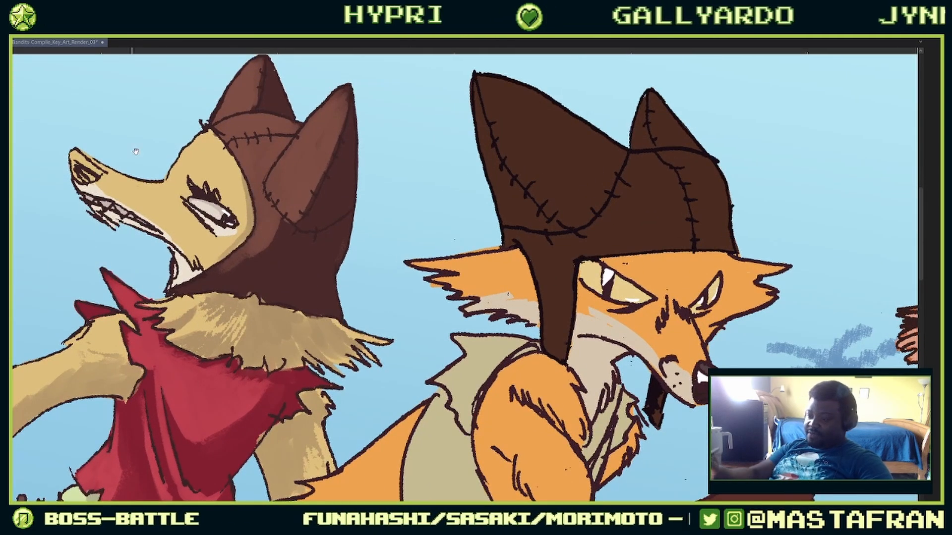
pyautogui.moveTo(140, 140); pyautogui.dragTo(491, 312)
pyautogui.moveTo(532, 282); pyautogui.dragTo(519, 242)
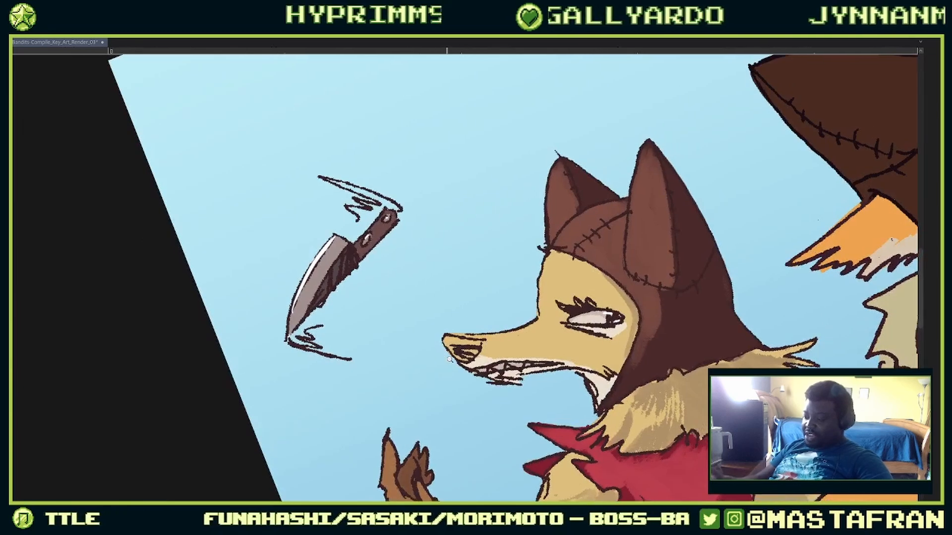
# Step: Paint the pale fox's nose dark grey on the new layer with a smaller brush, undoing the first rough strokes
pyautogui.moveTo(449, 362); pyautogui.dragTo(554, 362)
pyautogui.moveTo(602, 265)
pyautogui.mouseDown()
pyautogui.moveTo(586, 212)
pyautogui.moveTo(555, 174)
pyautogui.mouseUp()
pyautogui.moveTo(461, 300); pyautogui.dragTo(534, 250)
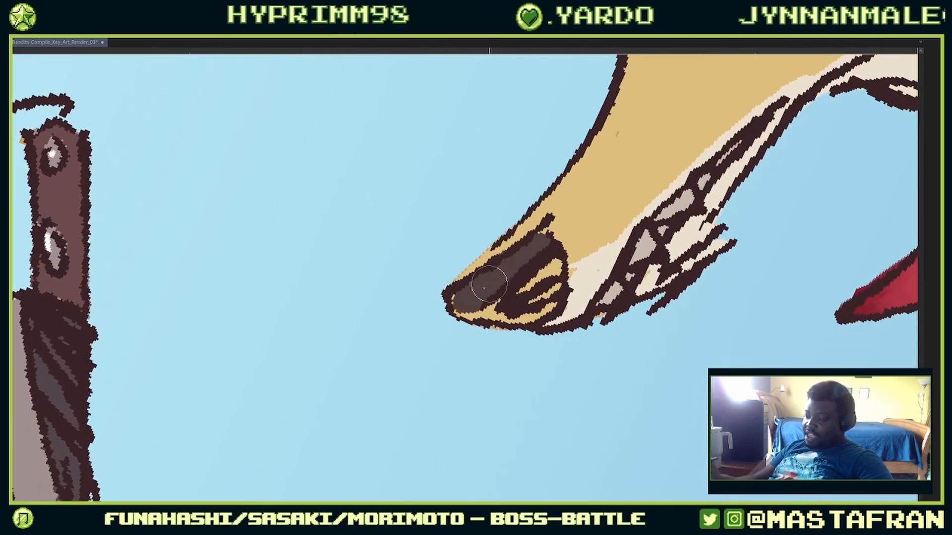
pyautogui.moveTo(487, 285); pyautogui.dragTo(505, 274)
pyautogui.moveTo(459, 302); pyautogui.dragTo(518, 313)
pyautogui.hotkey('ctrl', 'z')
pyautogui.press('[')
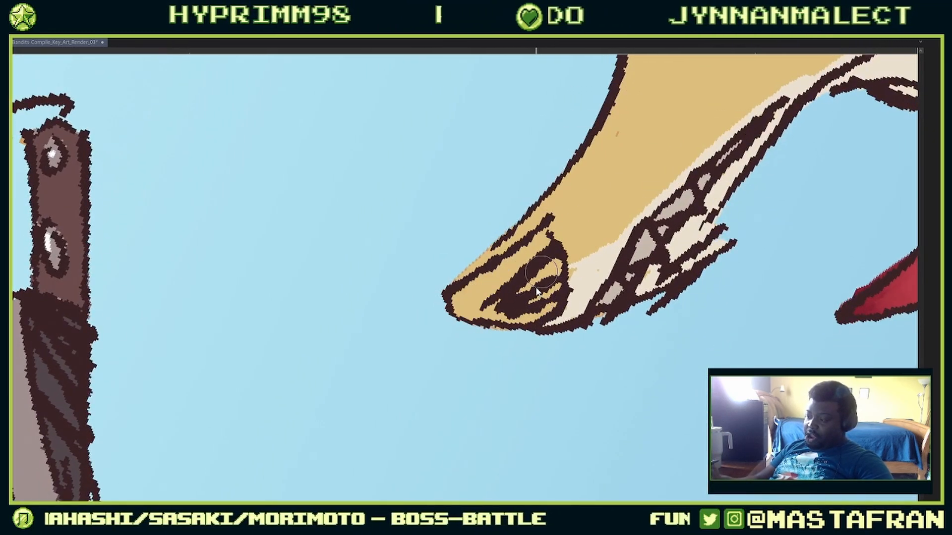
pyautogui.moveTo(545, 268)
pyautogui.mouseDown()
pyautogui.moveTo(542, 309)
pyautogui.moveTo(456, 297)
pyautogui.moveTo(535, 252)
pyautogui.moveTo(526, 288)
pyautogui.moveTo(543, 253)
pyautogui.moveTo(506, 258)
pyautogui.moveTo(540, 223)
pyautogui.moveTo(476, 315)
pyautogui.moveTo(541, 303)
pyautogui.moveTo(498, 325)
pyautogui.moveTo(523, 309)
pyautogui.moveTo(520, 295)
pyautogui.mouseUp()
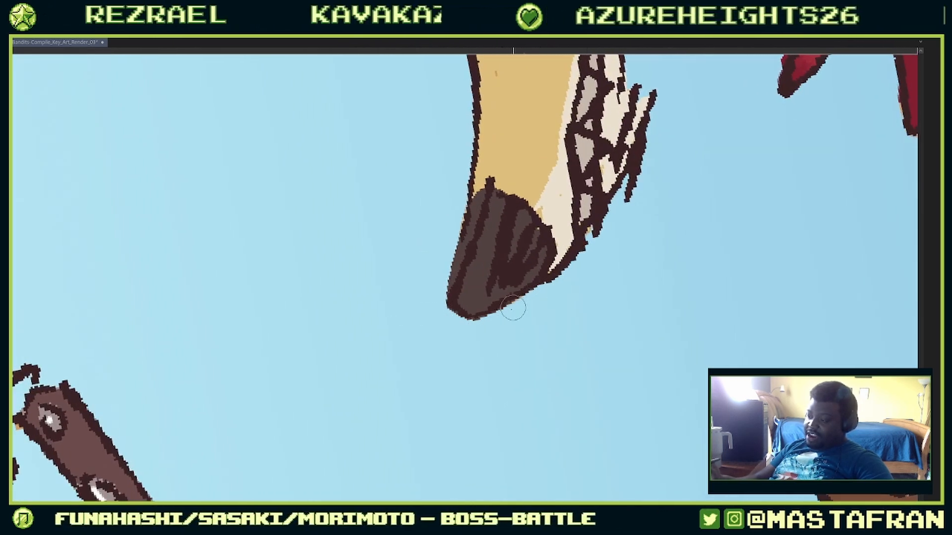
# Step: Clear the painted content of Layer 13 and delete that layer
pyautogui.press('F7')
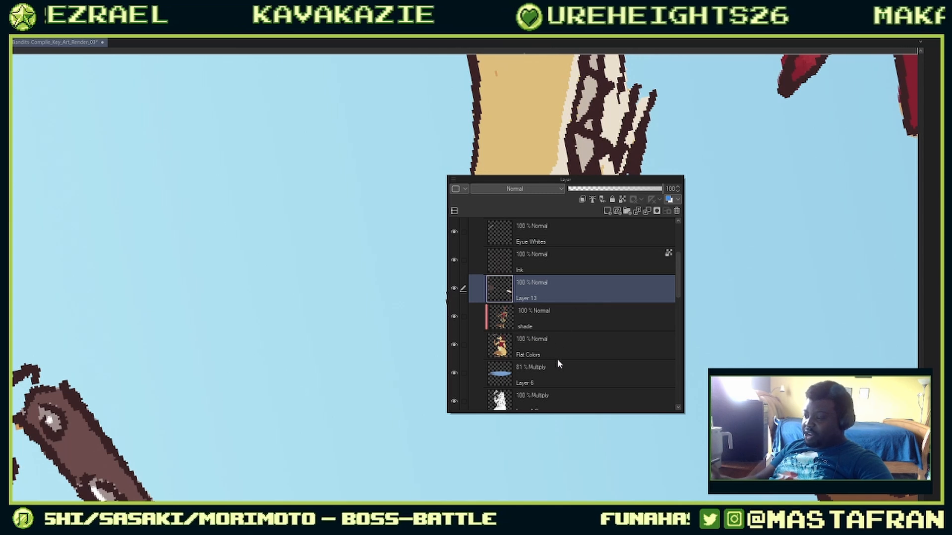
pyautogui.press('F7')
pyautogui.press('F7')
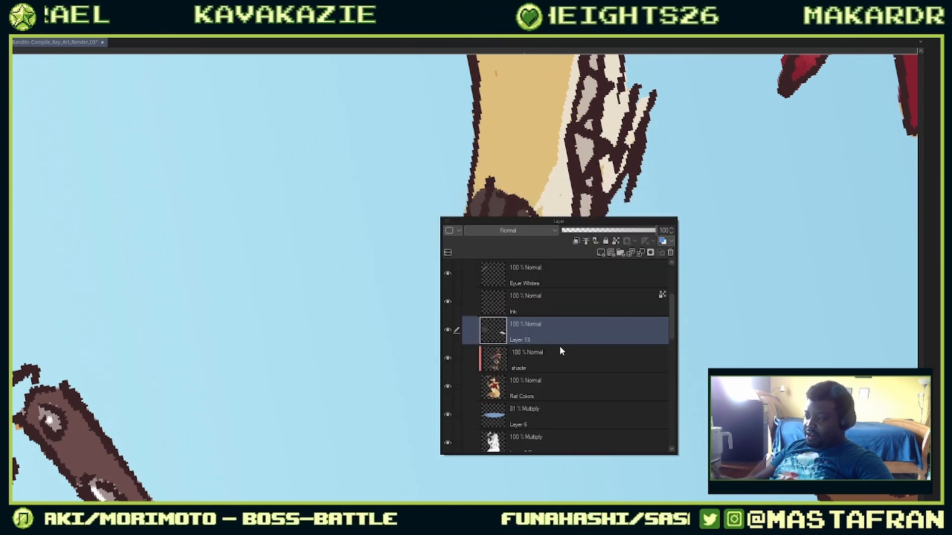
pyautogui.press('Delete')
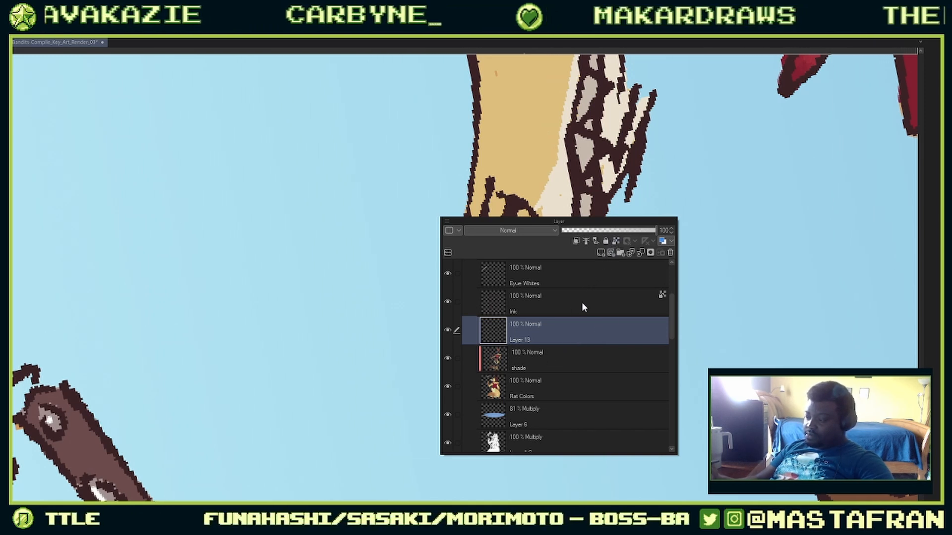
pyautogui.moveTo(580, 340); pyautogui.dragTo(671, 252)
# Step: Paint the pale fox's nose dark grey on its Flat Colors layer and clean up the edges around the outline
pyautogui.click(557, 374)
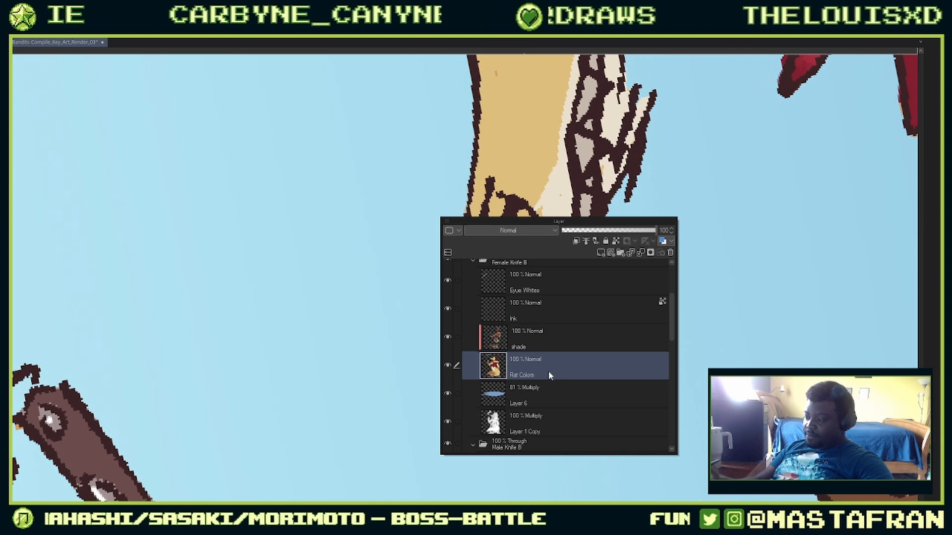
pyautogui.press('Tab')
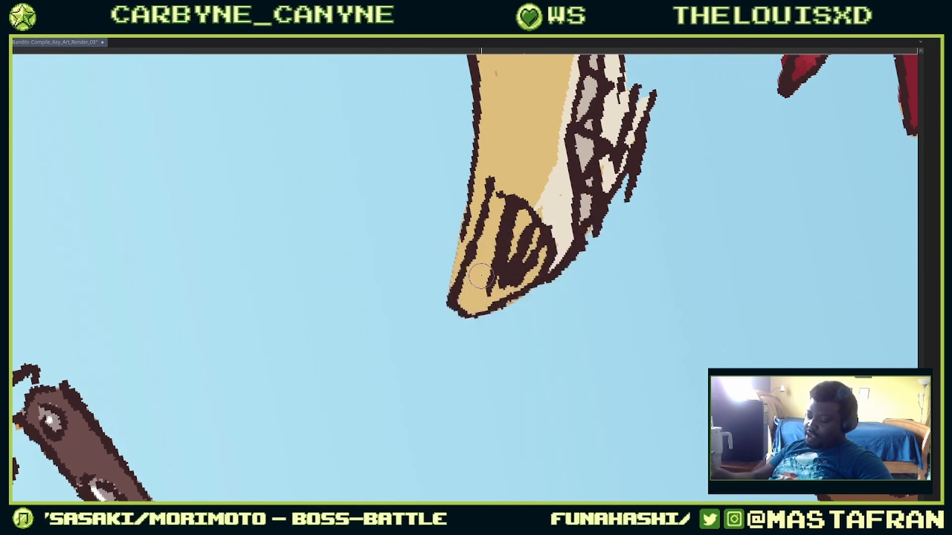
pyautogui.moveTo(489, 282); pyautogui.dragTo(475, 287)
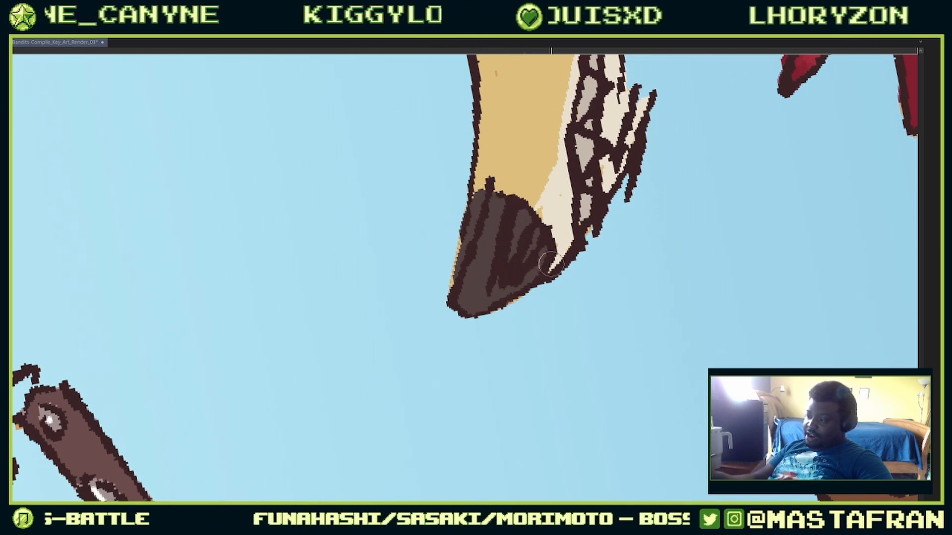
pyautogui.moveTo(540, 210); pyautogui.dragTo(550, 225)
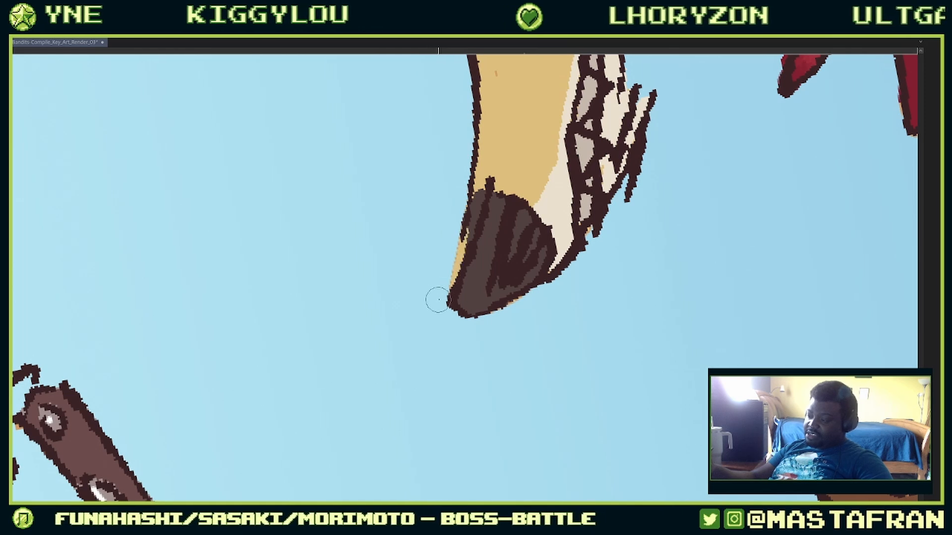
pyautogui.press('F7')
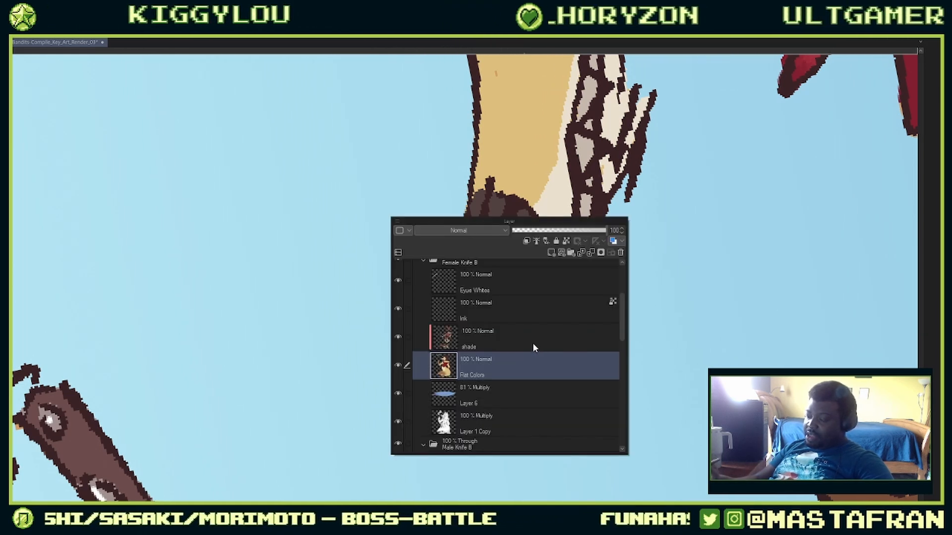
# Step: Toggle the pale fox's Flat Colors layer to compare the artwork with and without it
pyautogui.click(398, 367)
pyautogui.click(398, 368)
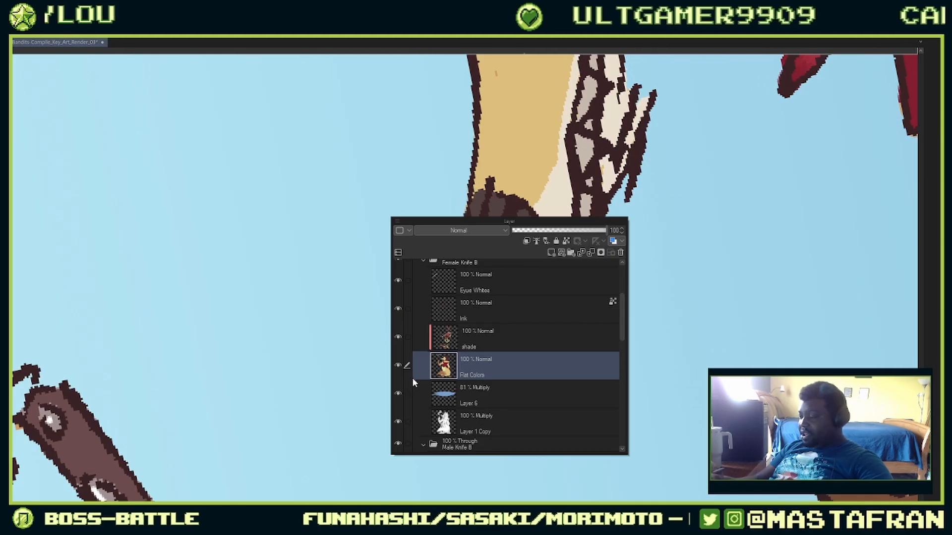
pyautogui.click(397, 365)
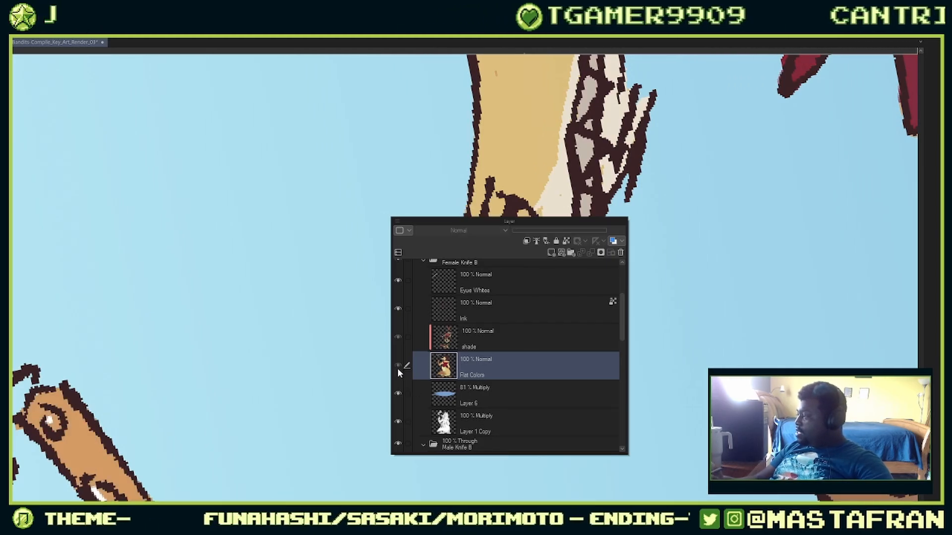
pyautogui.click(397, 368)
pyautogui.click(397, 371)
pyautogui.click(398, 366)
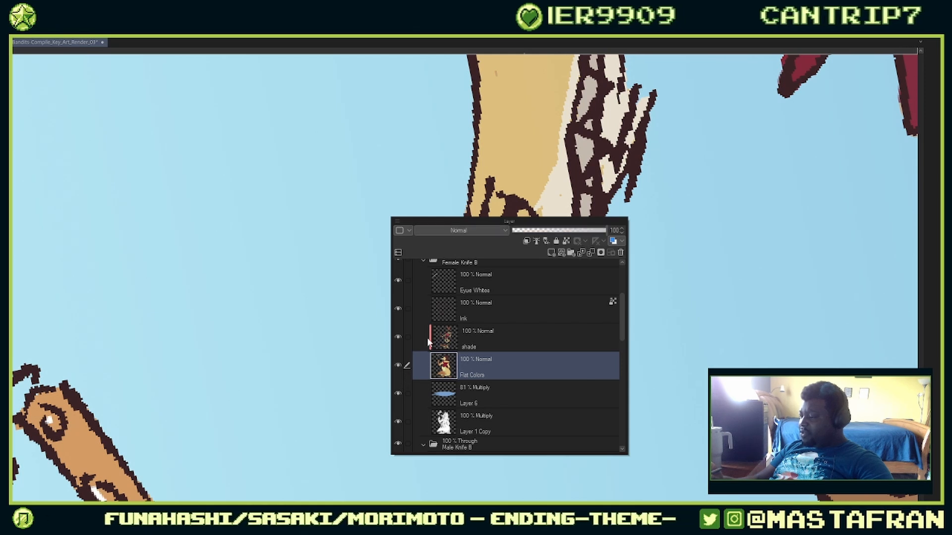
# Step: Hide Layer 1 Copy and the background's Layer 12 2, leaving the pale fox's Flat Colors layer switched on
pyautogui.scroll(-2, 582, 394)
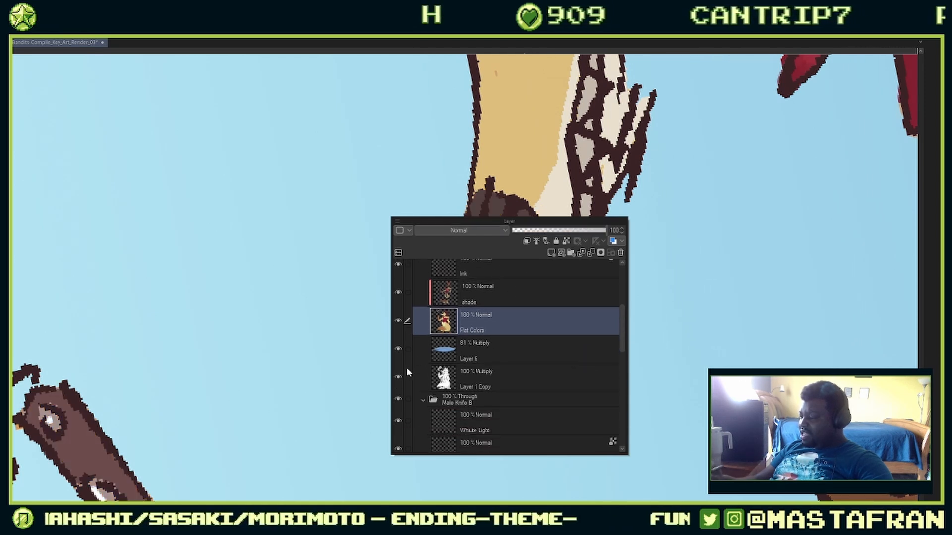
pyautogui.click(398, 321)
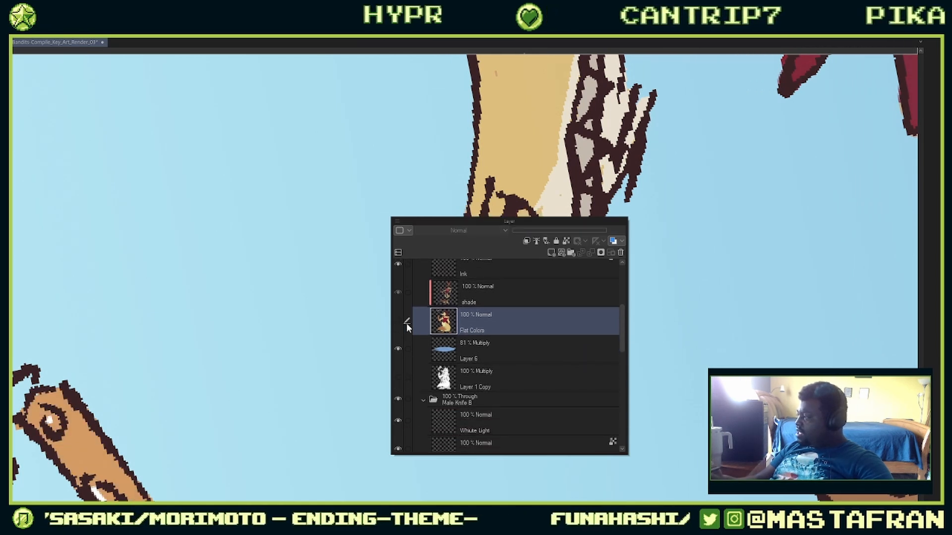
pyautogui.moveTo(624, 321); pyautogui.dragTo(624, 433)
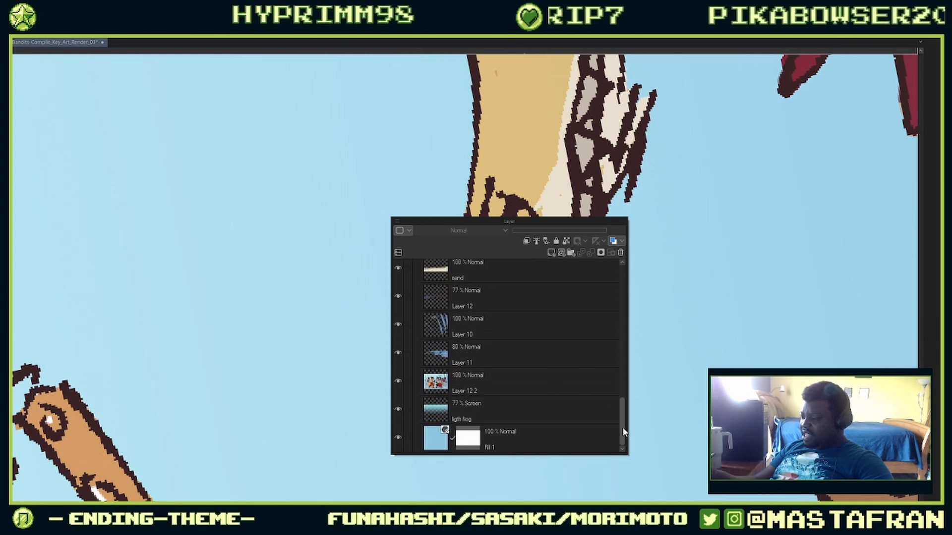
pyautogui.click(397, 381)
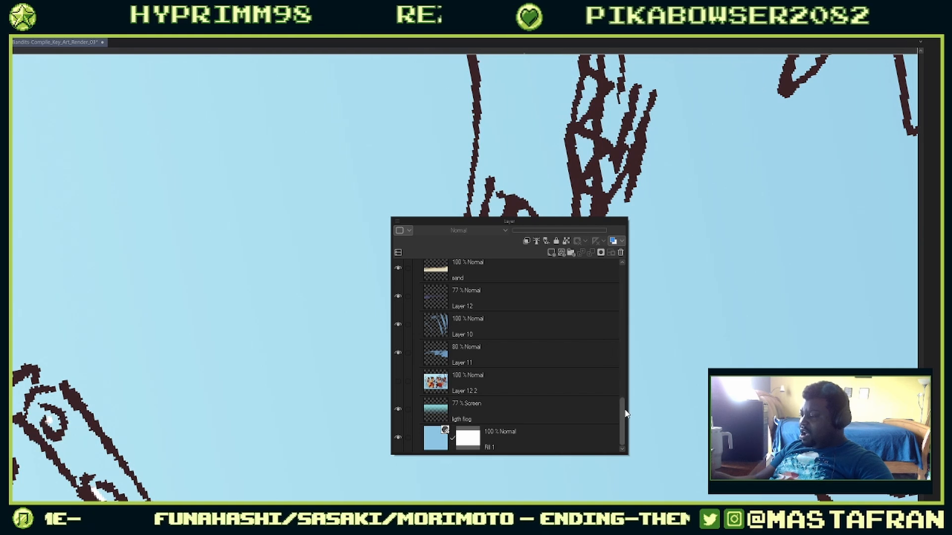
pyautogui.moveTo(619, 412); pyautogui.dragTo(620, 403)
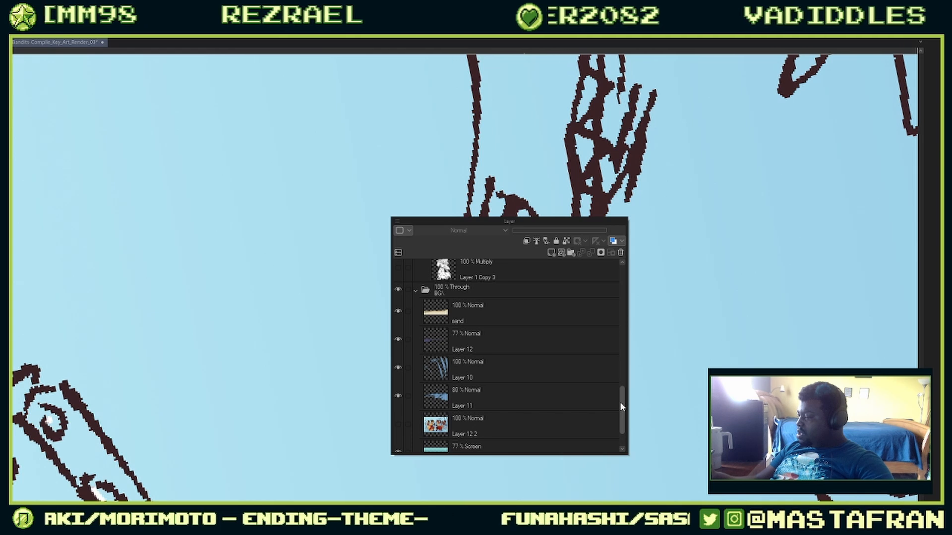
pyautogui.scroll(10, 613, 337)
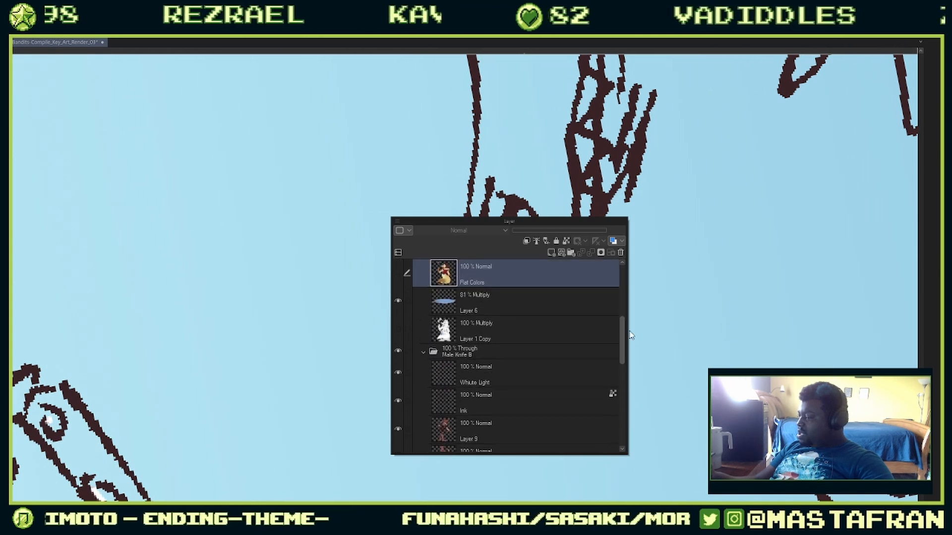
pyautogui.click(399, 347)
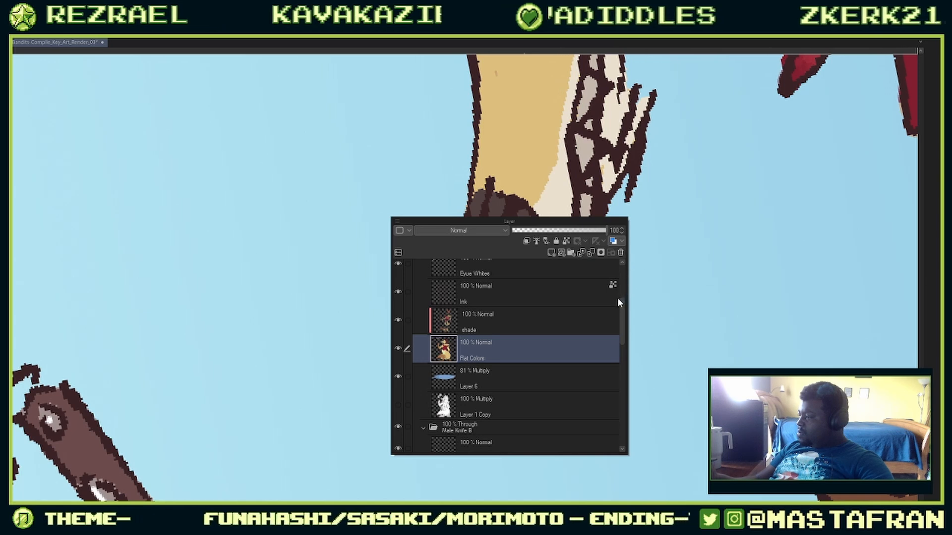
# Step: Examine the pale fox's painted nose and jaw up close, toggling Flat Colors to check the coloring
pyautogui.press('Tab')
pyautogui.scroll(5, 627, 293)
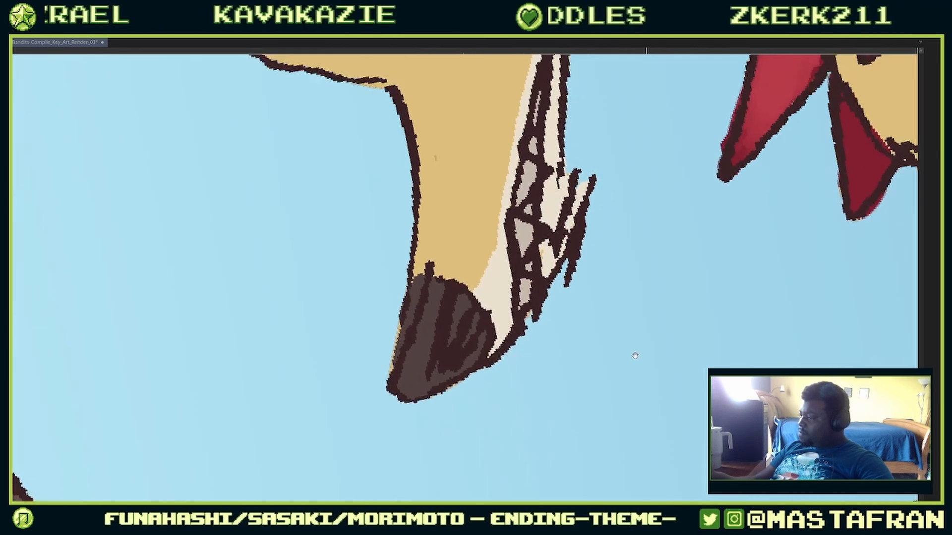
pyautogui.moveTo(632, 350); pyautogui.dragTo(506, 407)
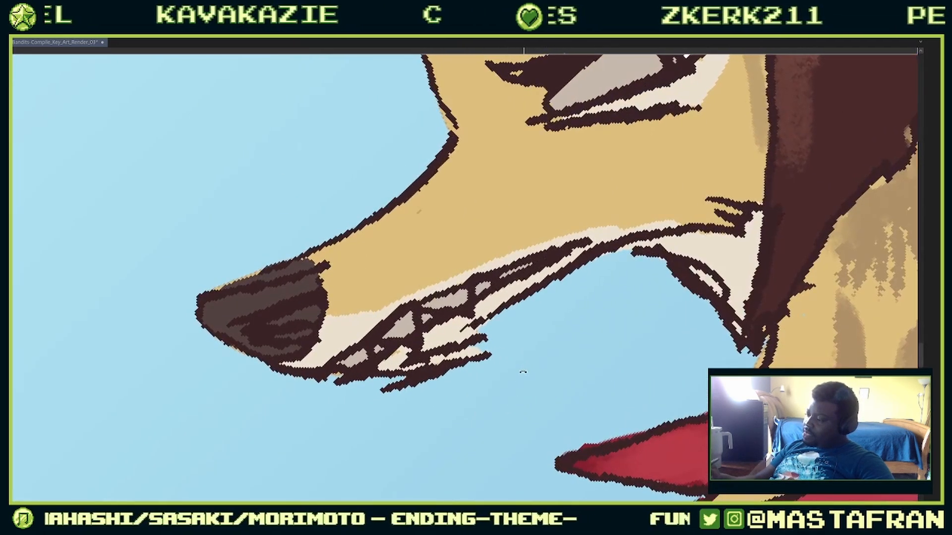
pyautogui.moveTo(525, 374); pyautogui.dragTo(494, 378)
pyautogui.press('Tab')
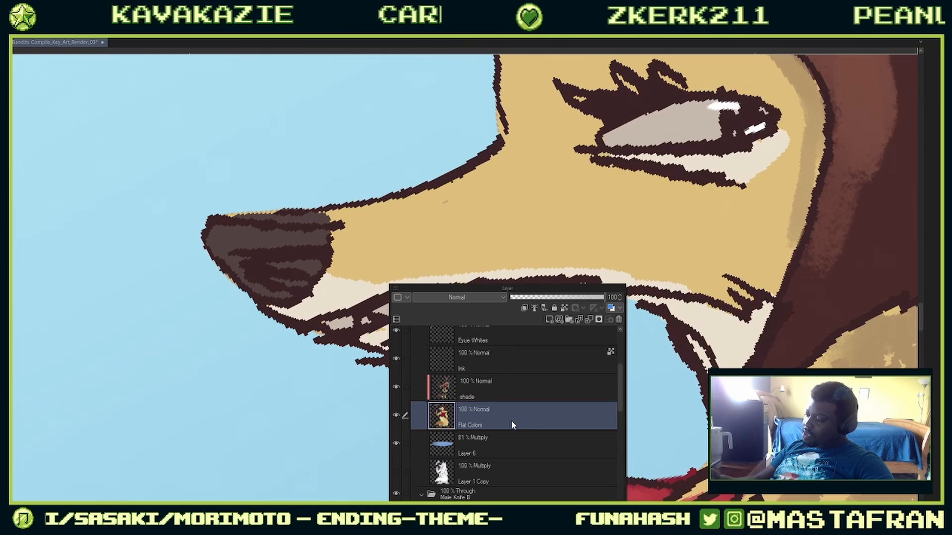
pyautogui.click(394, 417)
pyautogui.click(397, 418)
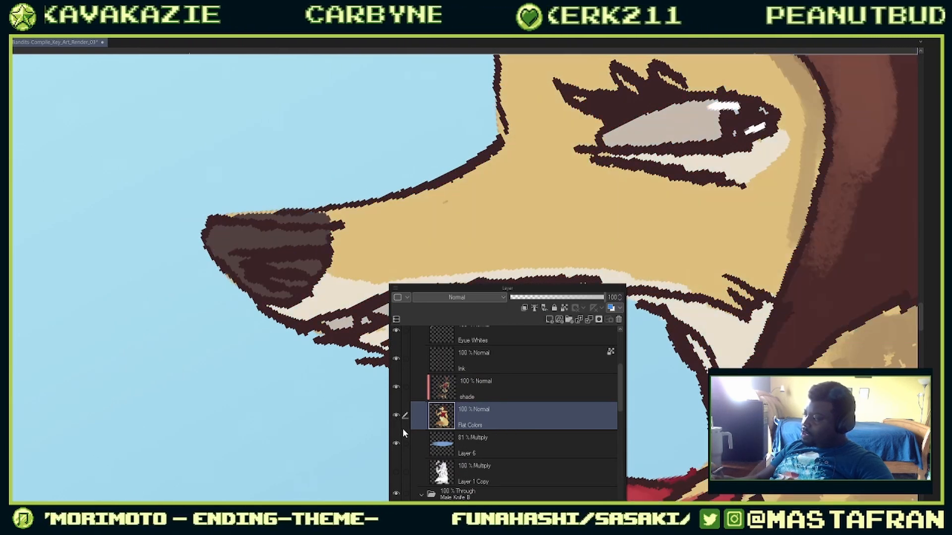
pyautogui.press('Tab')
pyautogui.moveTo(627, 321); pyautogui.dragTo(604, 315)
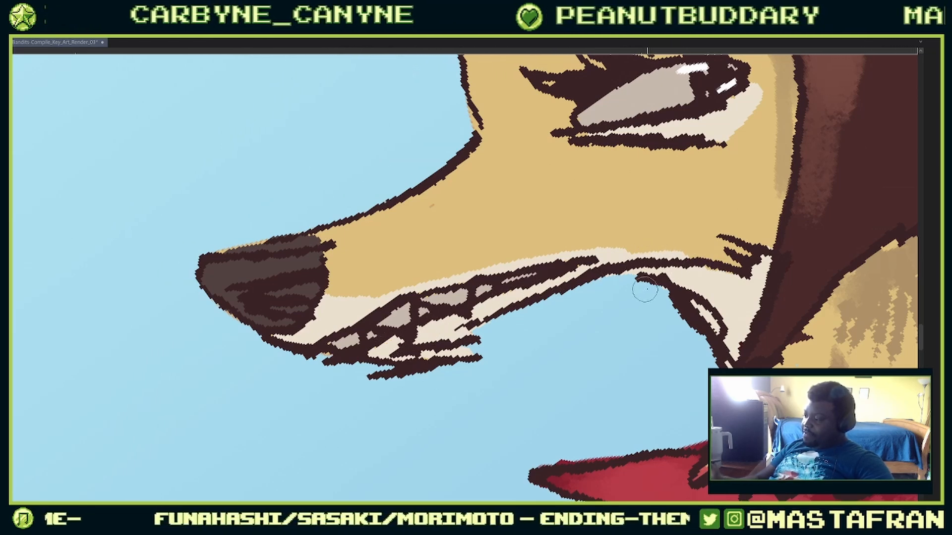
pyautogui.moveTo(586, 300); pyautogui.dragTo(624, 309)
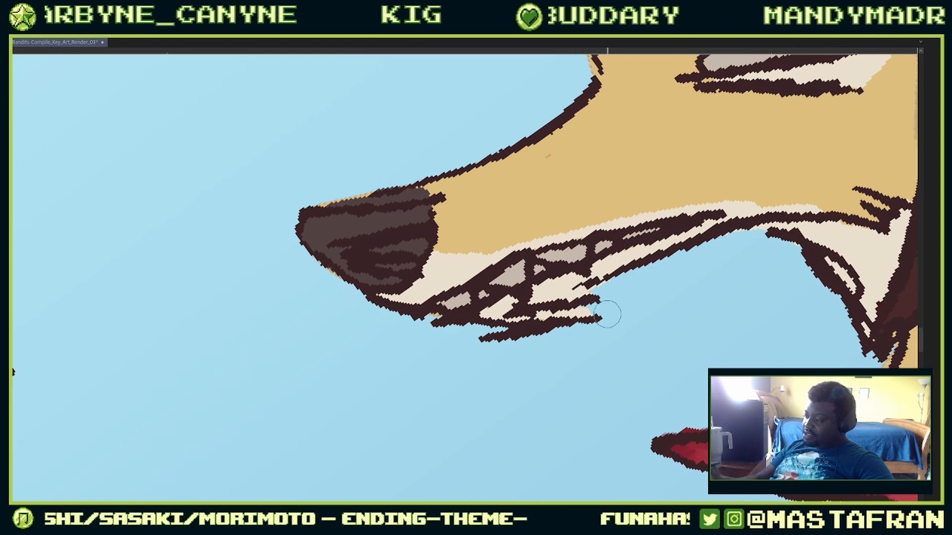
pyautogui.moveTo(670, 278); pyautogui.dragTo(644, 280)
# Step: Examine the pale fox's hood, raised paw and clothing, finishing with the whole artwork fitted in view
pyautogui.moveTo(721, 106)
pyautogui.mouseDown()
pyautogui.moveTo(778, 273)
pyautogui.moveTo(580, 340)
pyautogui.mouseUp()
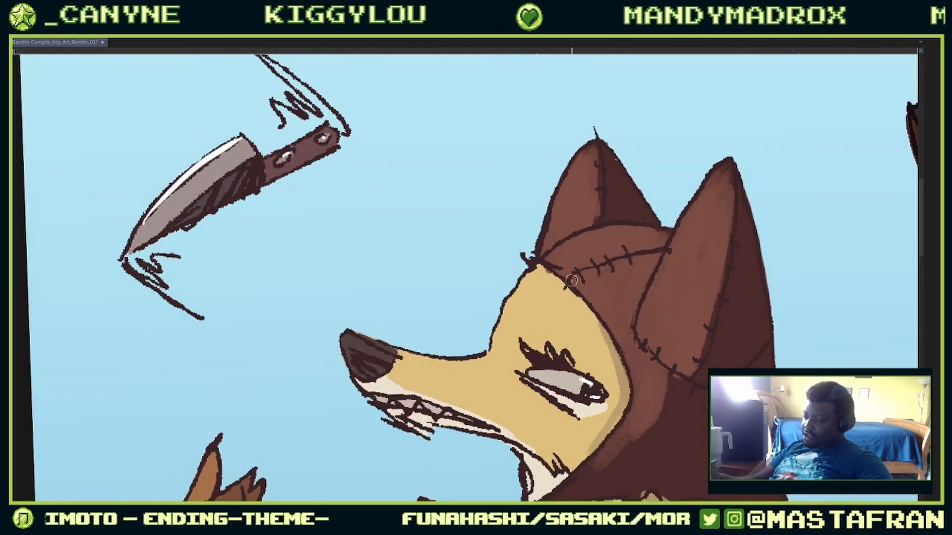
pyautogui.moveTo(737, 359); pyautogui.dragTo(493, 269)
pyautogui.moveTo(471, 178); pyautogui.dragTo(591, 422)
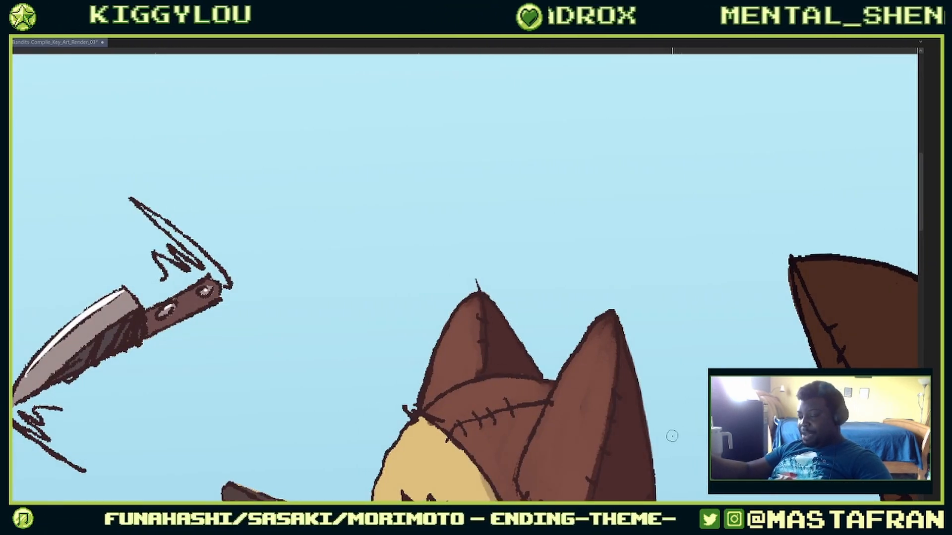
pyautogui.moveTo(659, 438); pyautogui.dragTo(679, 256)
pyautogui.scroll(4, 674, 414)
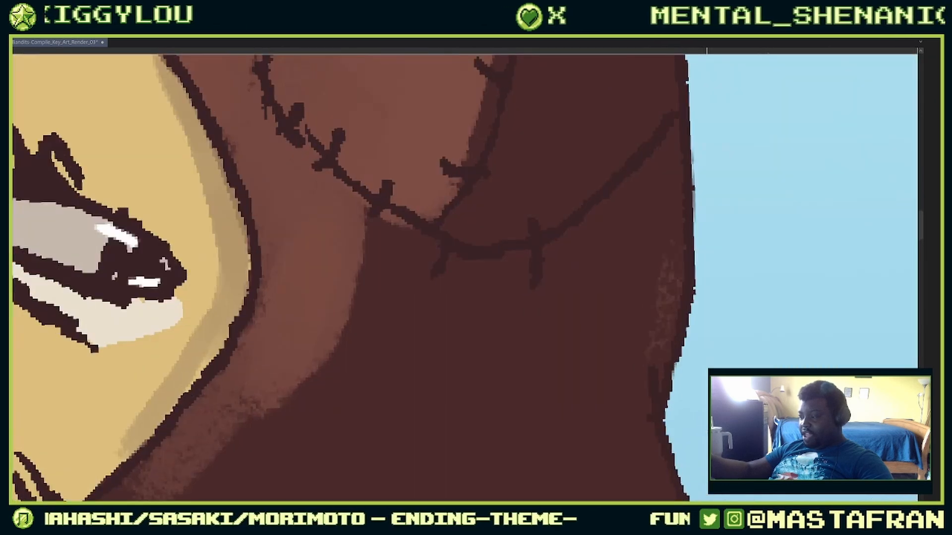
pyautogui.scroll(-4, 694, 347)
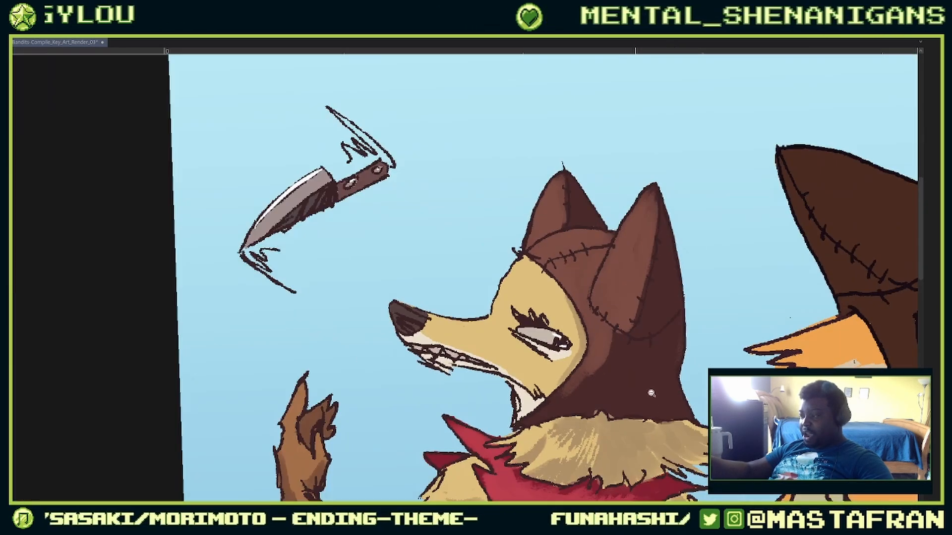
pyautogui.moveTo(669, 386); pyautogui.dragTo(640, 249)
pyautogui.moveTo(575, 384); pyautogui.dragTo(716, 317)
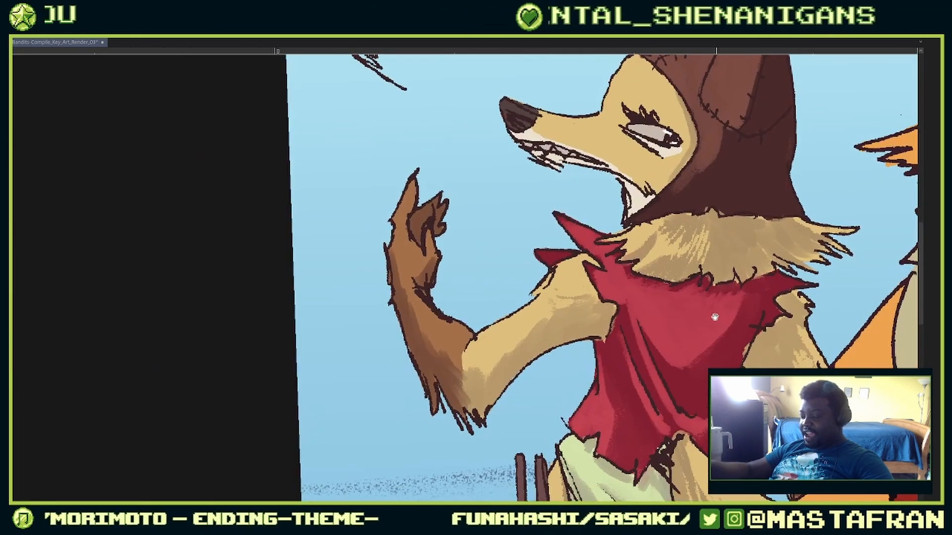
pyautogui.moveTo(675, 371); pyautogui.dragTo(685, 260)
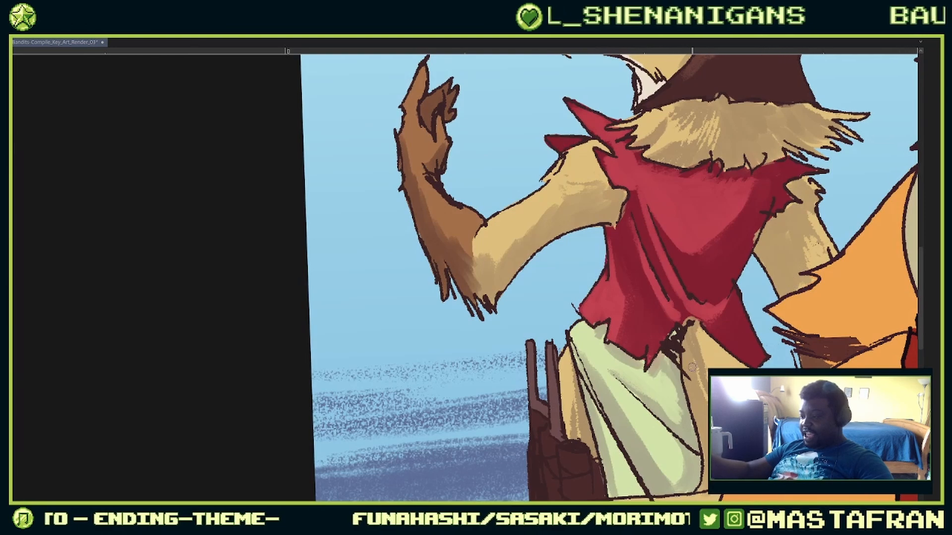
pyautogui.press('F7')
pyautogui.press('F7')
pyautogui.moveTo(799, 384); pyautogui.dragTo(632, 336)
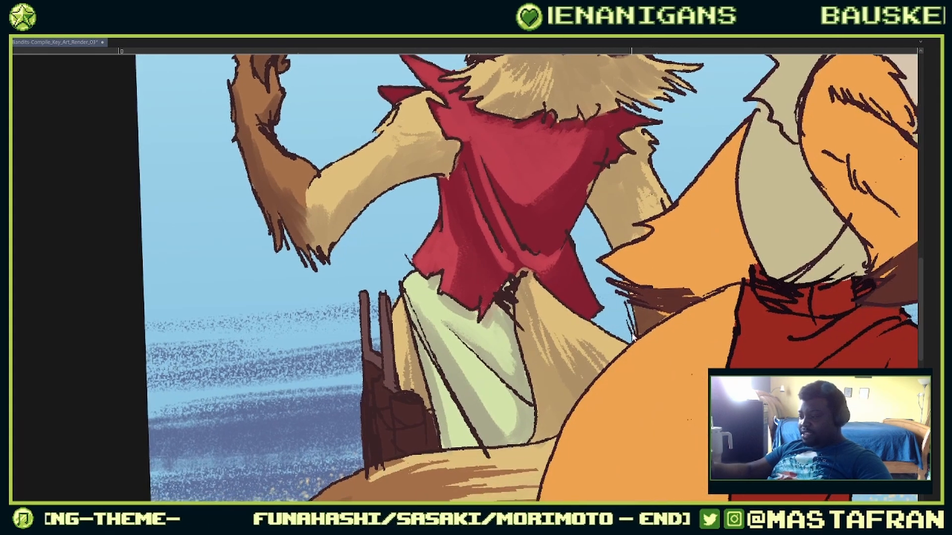
pyautogui.hotkey('ctrl', '0')
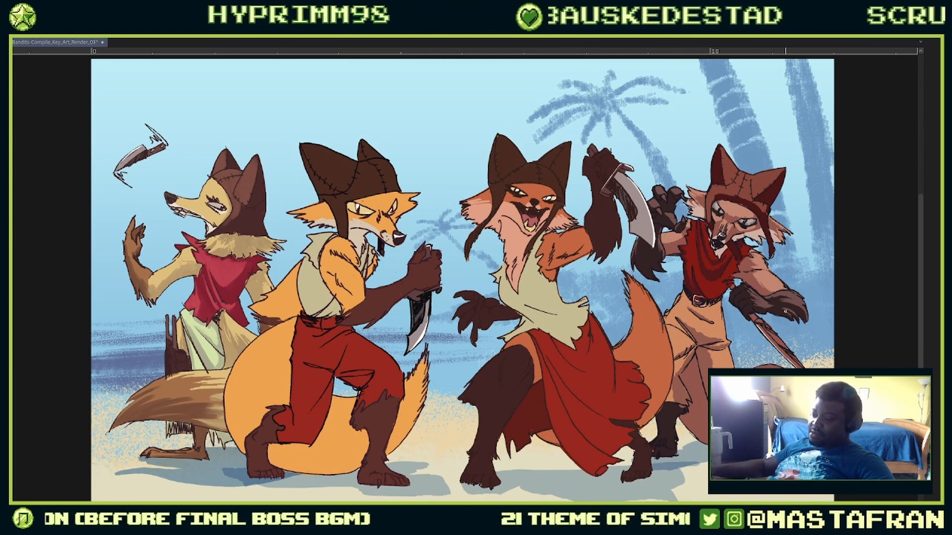
# Step: Collapse the Female Knife B folder after toggling its Flat Colors layer and the whole folder to check the pale fox
pyautogui.press('F7')
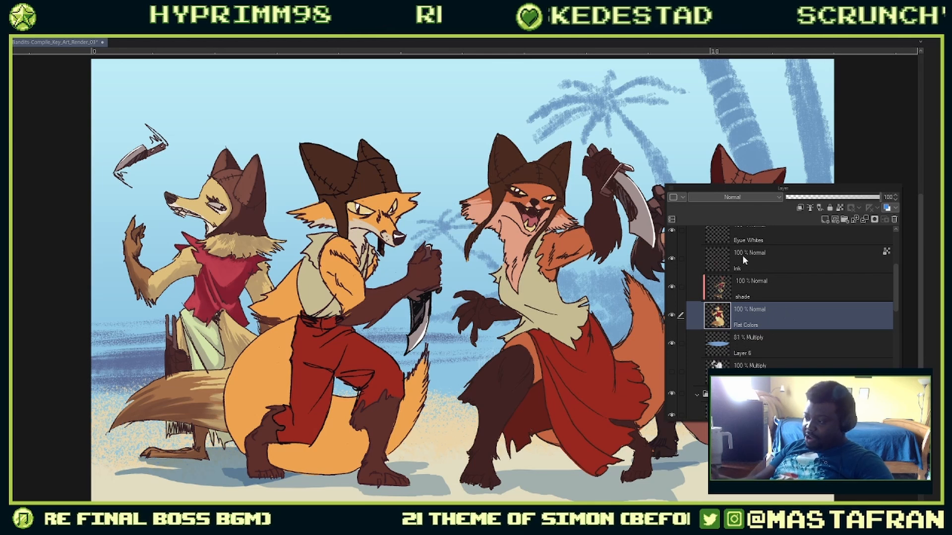
pyautogui.click(670, 315)
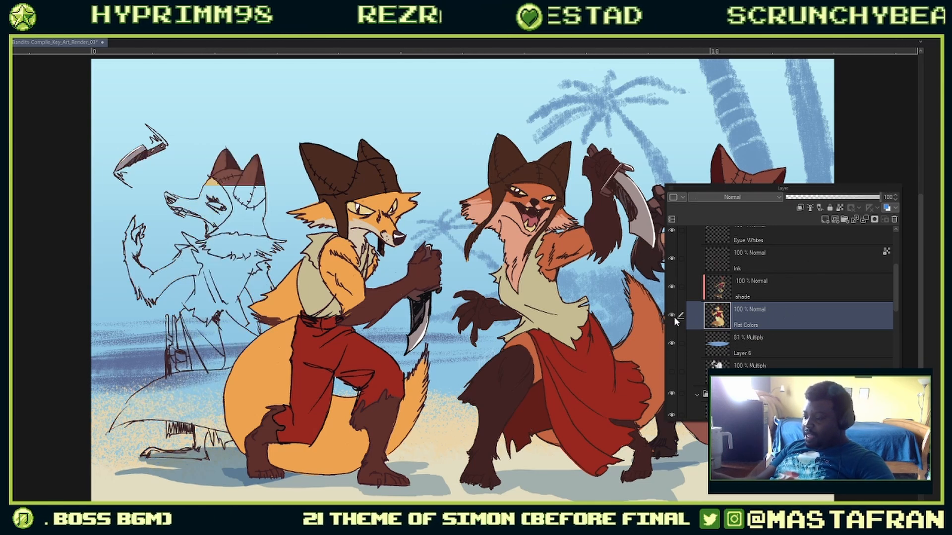
pyautogui.click(672, 316)
pyautogui.scroll(3, 791, 279)
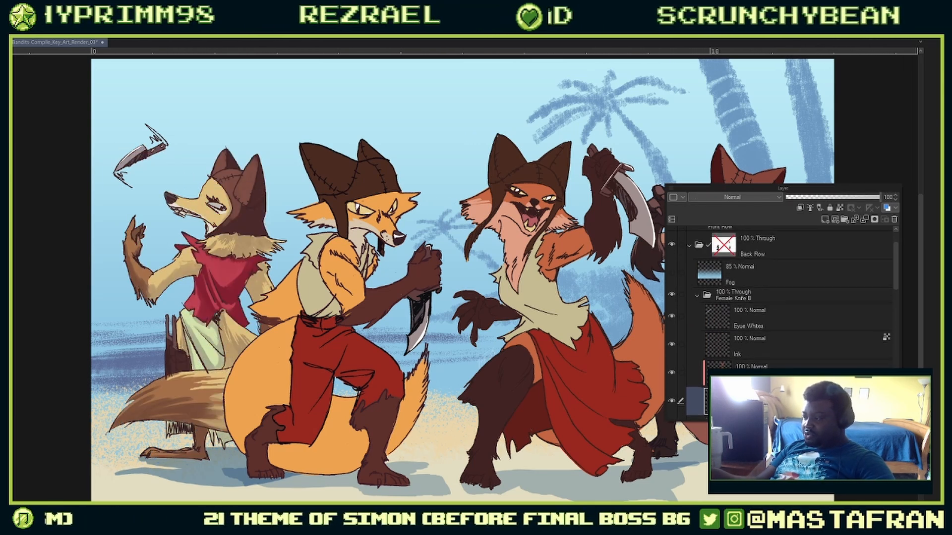
pyautogui.click(699, 296)
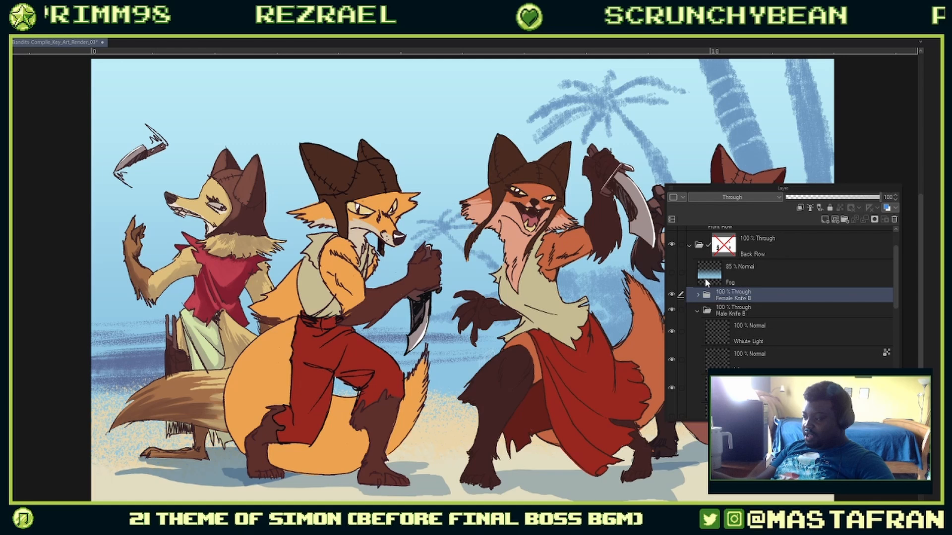
pyautogui.click(671, 295)
pyautogui.click(671, 294)
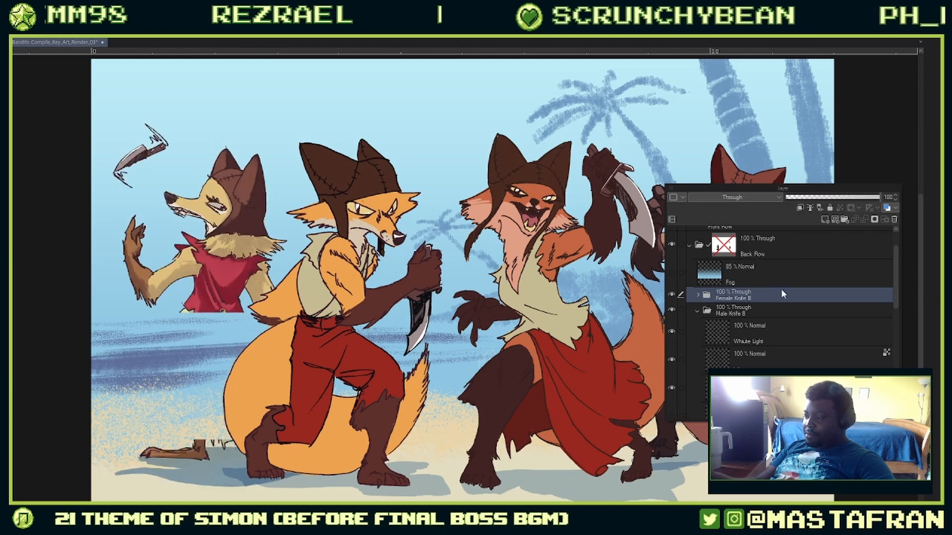
# Step: Show the Fog layer in the Back Row folder, toggling it and the Front Row and Back Row folders to compare the scene
pyautogui.click(671, 273)
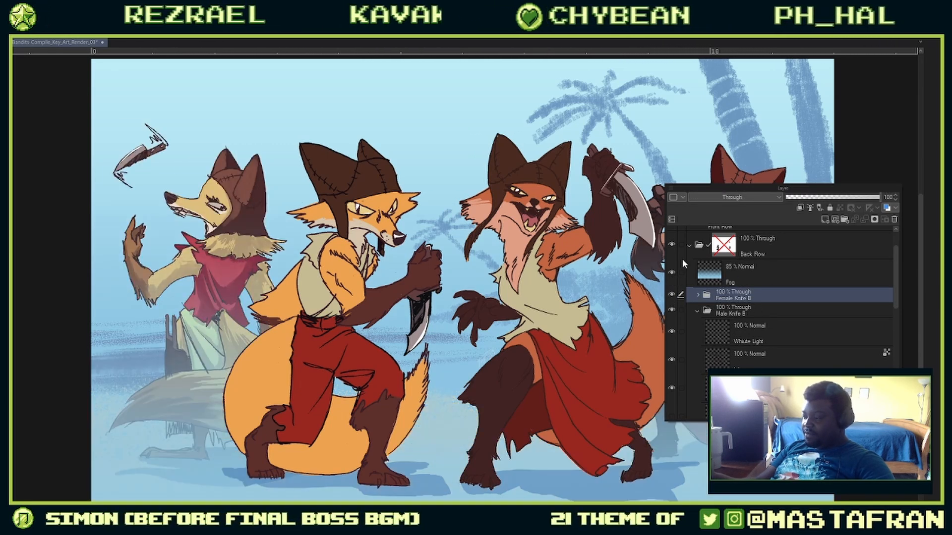
pyautogui.scroll(2, 785, 279)
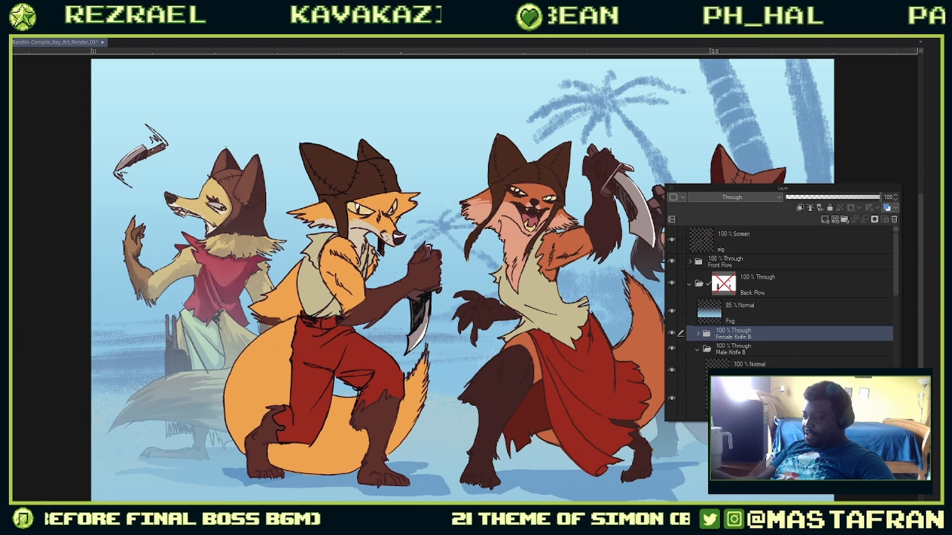
pyautogui.click(672, 261)
pyautogui.click(671, 261)
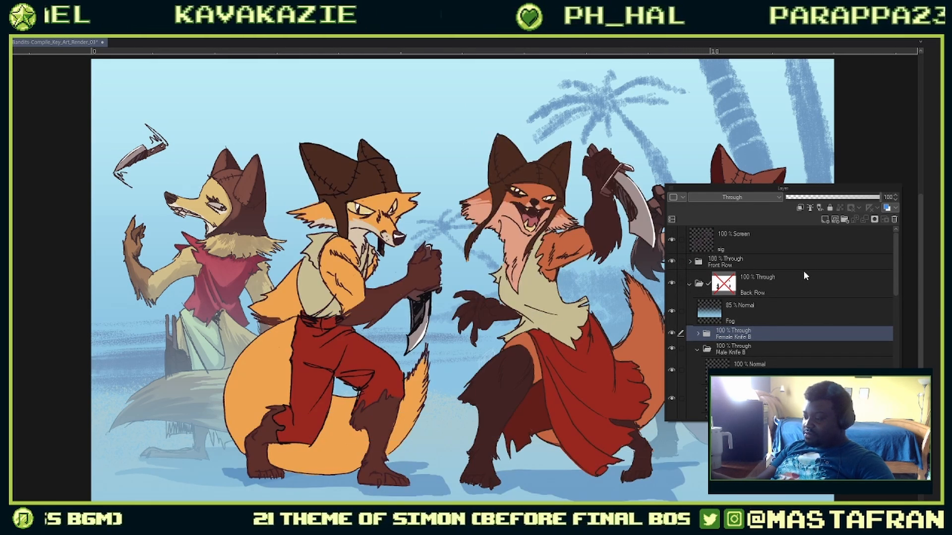
pyautogui.click(673, 283)
pyautogui.click(673, 283)
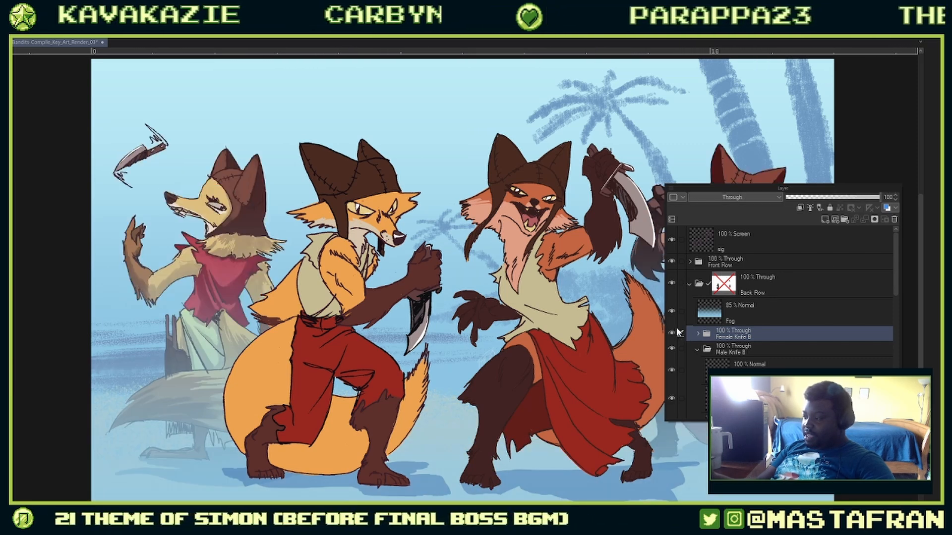
pyautogui.click(673, 310)
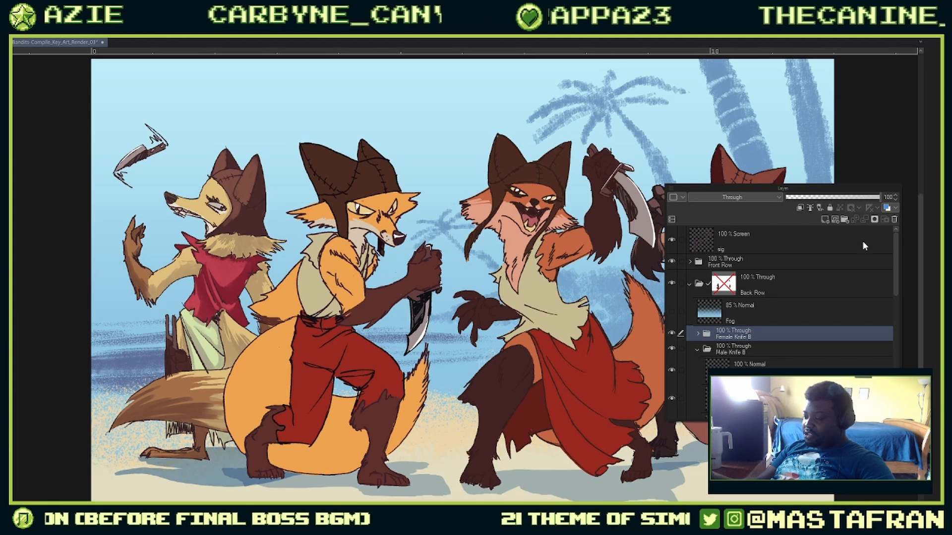
pyautogui.click(672, 312)
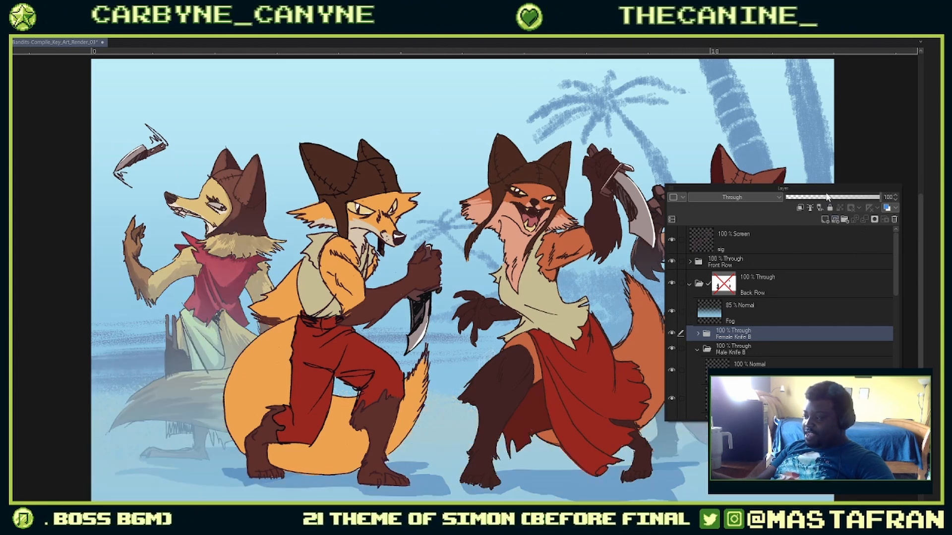
# Step: Collapse the Male Knife B folder and toggle the Female Knife B and Back Row folders to compare the scene
pyautogui.moveTo(859, 197); pyautogui.dragTo(530, 361)
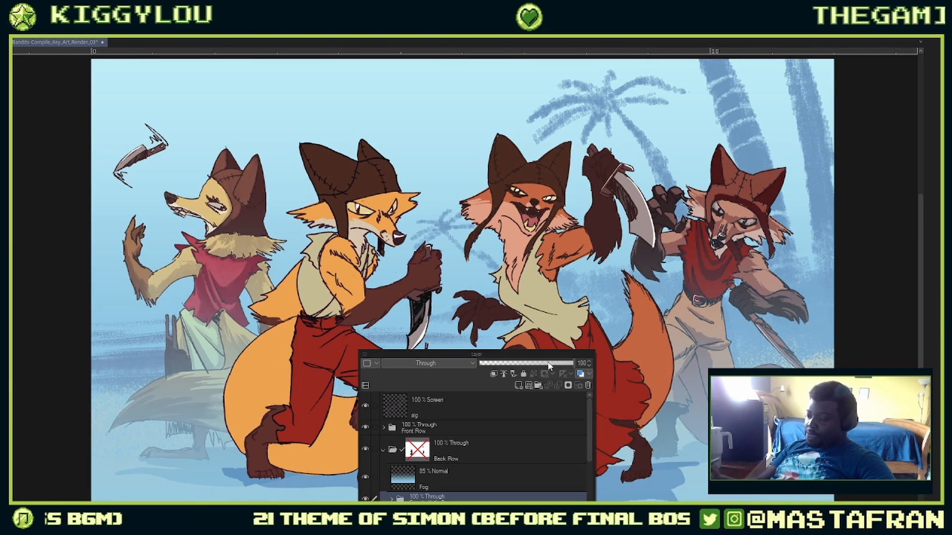
pyautogui.moveTo(558, 353); pyautogui.dragTo(788, 230)
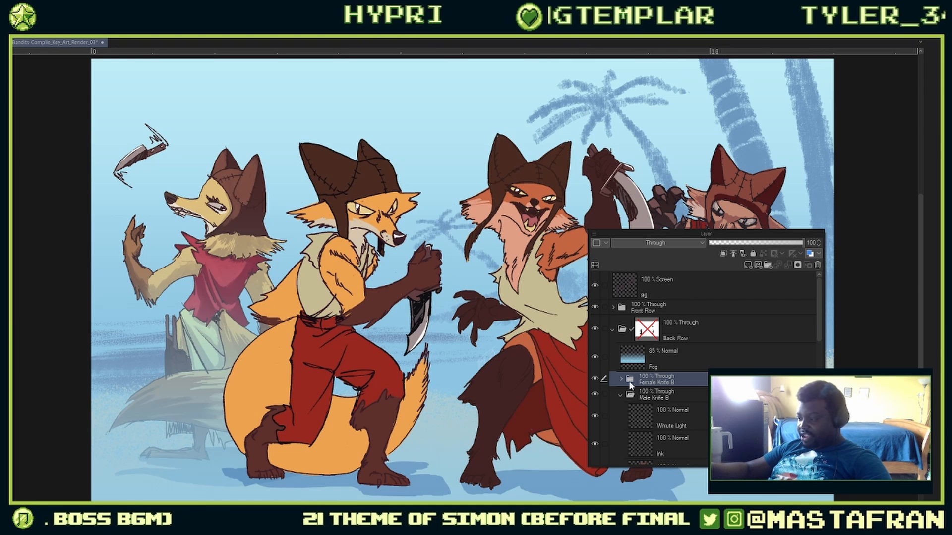
pyautogui.click(620, 393)
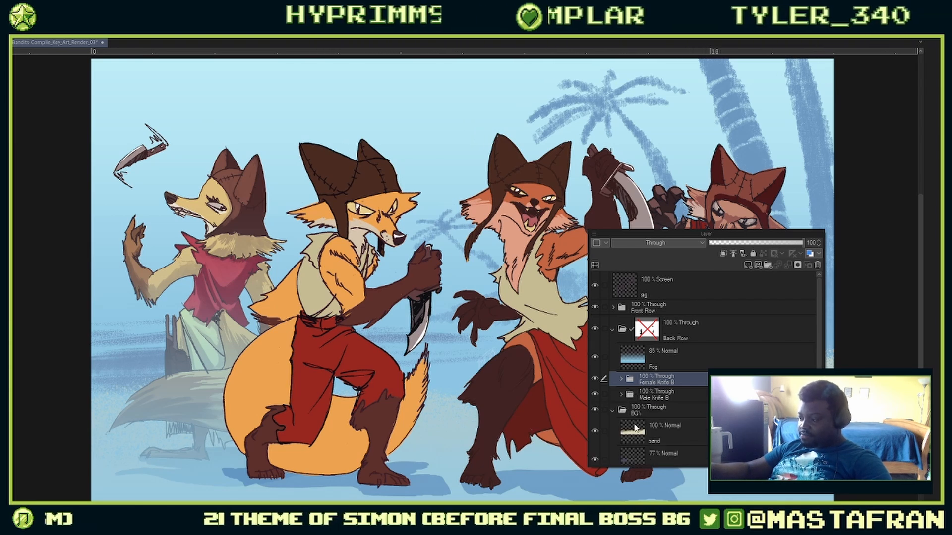
pyautogui.click(595, 380)
pyautogui.click(596, 380)
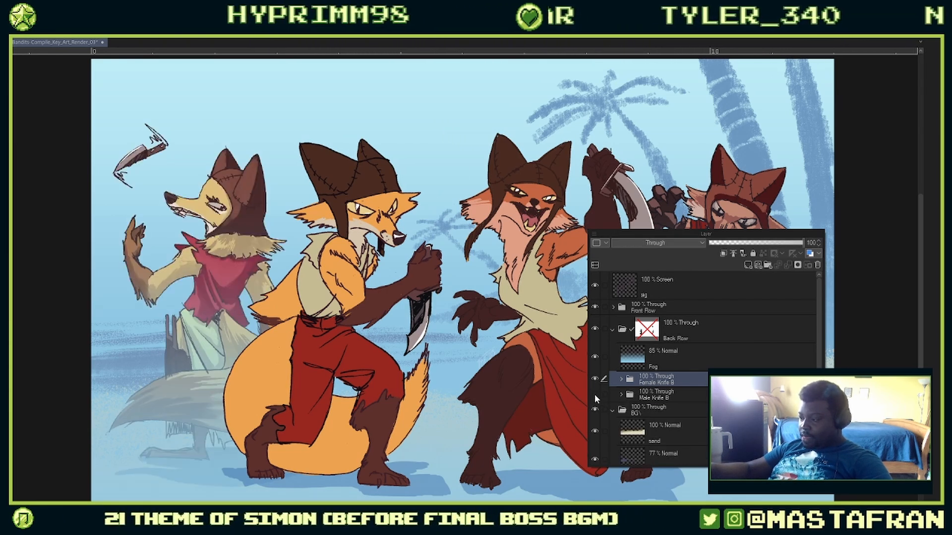
pyautogui.click(596, 330)
pyautogui.click(594, 331)
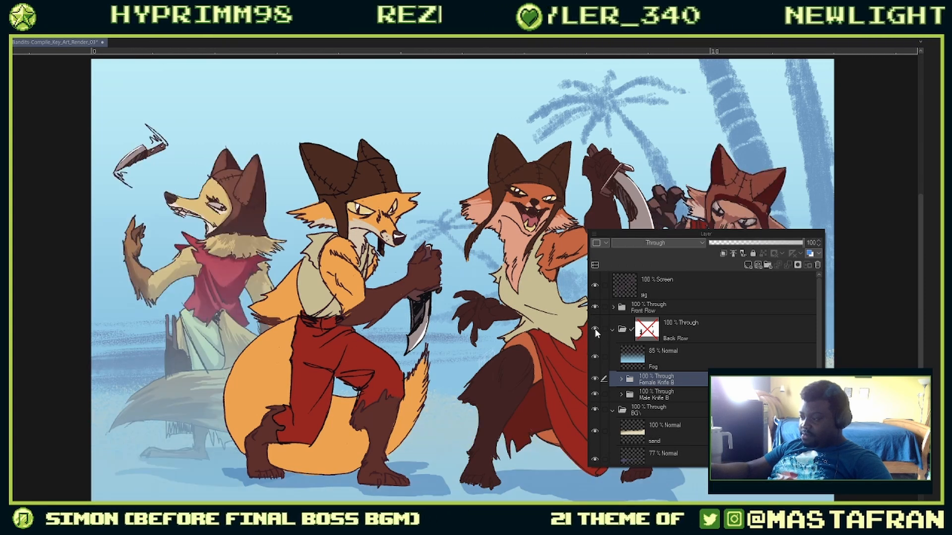
pyautogui.click(595, 330)
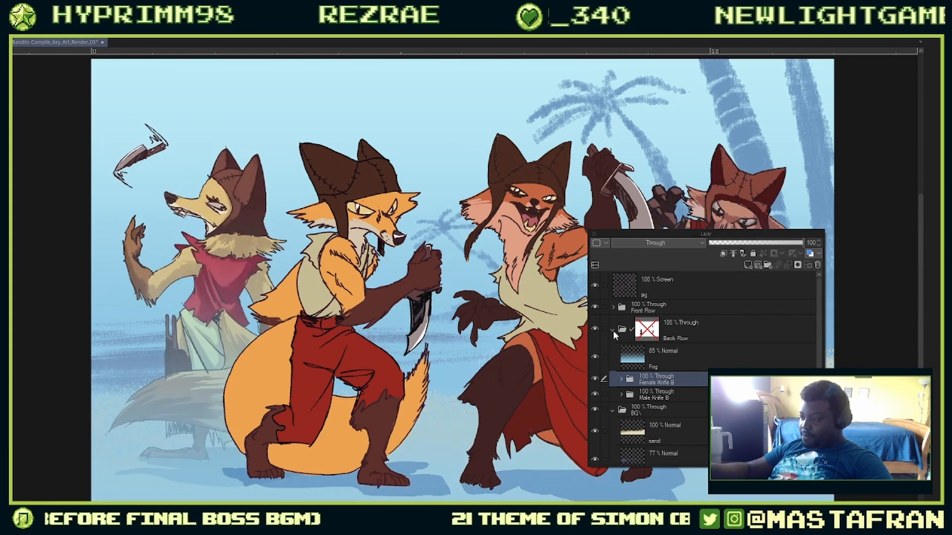
# Step: Collapse the Back Row and BG folders
pyautogui.click(614, 330)
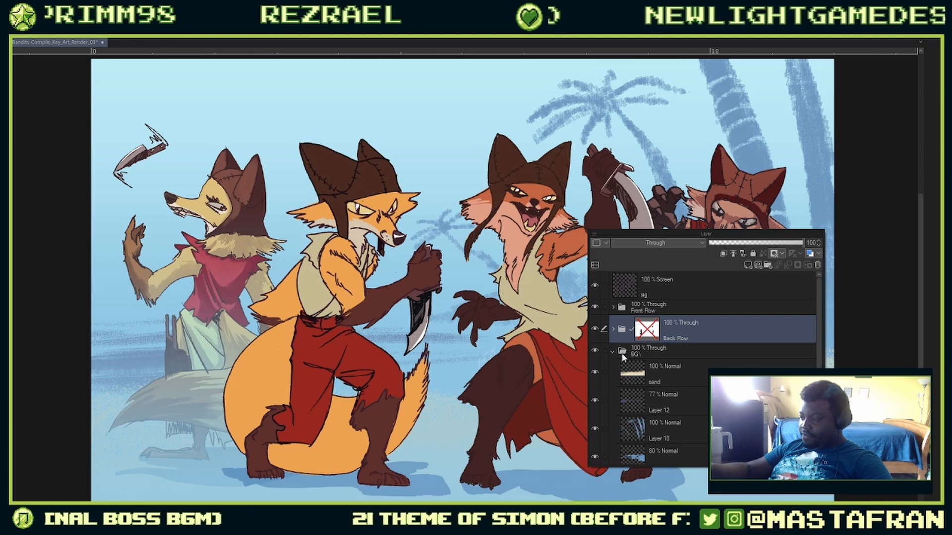
pyautogui.click(614, 350)
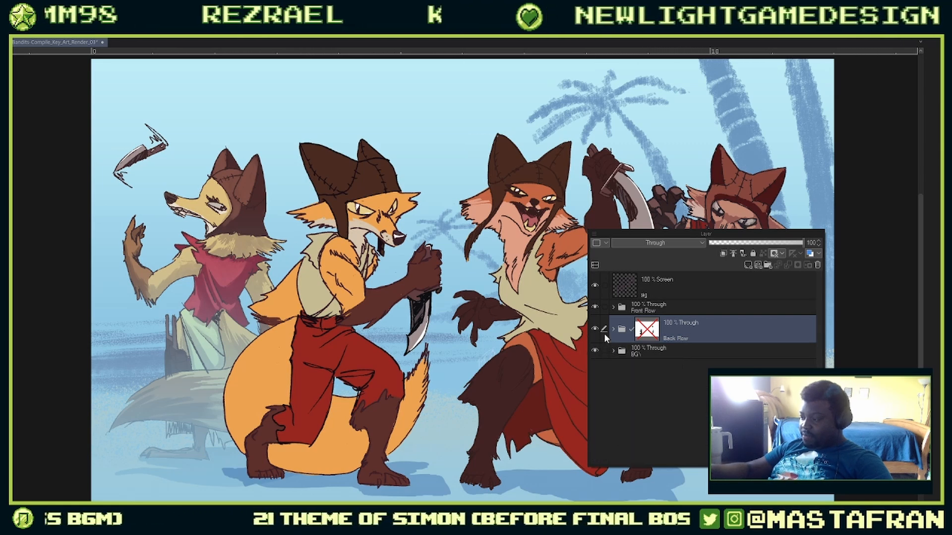
pyautogui.click(614, 330)
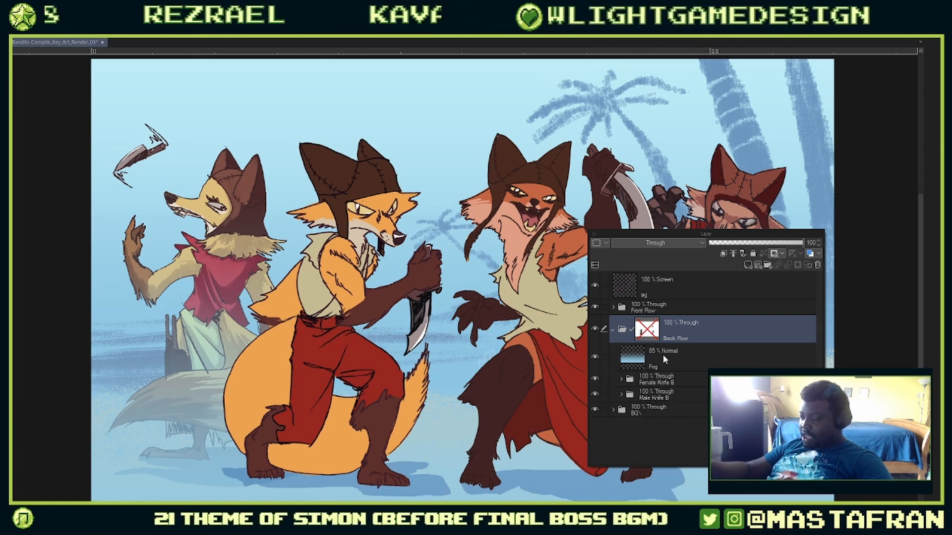
pyautogui.click(613, 330)
# Step: Expand the Front Row folder, collapse Male Knife A inside it, and toggle that folder's visibility to check which fox it holds
pyautogui.click(613, 307)
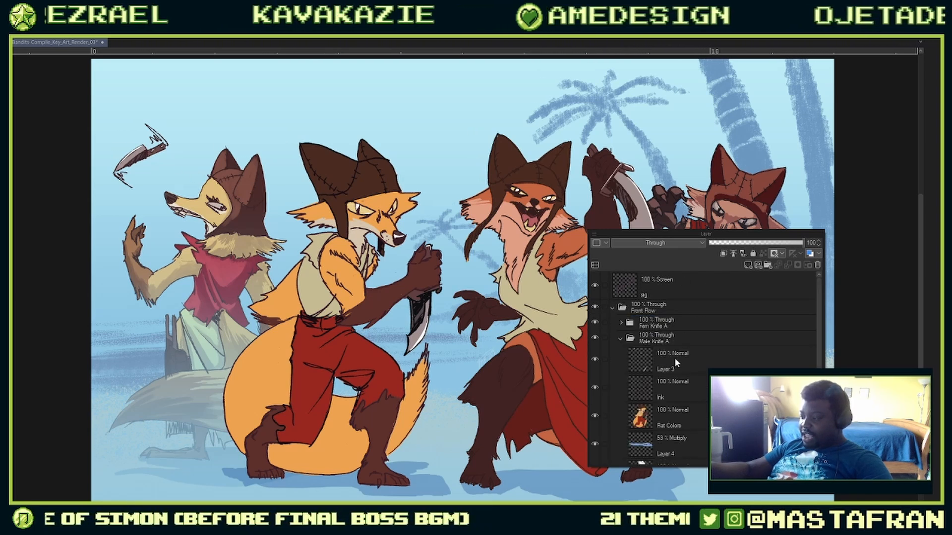
pyautogui.click(620, 338)
pyautogui.click(595, 338)
pyautogui.click(595, 337)
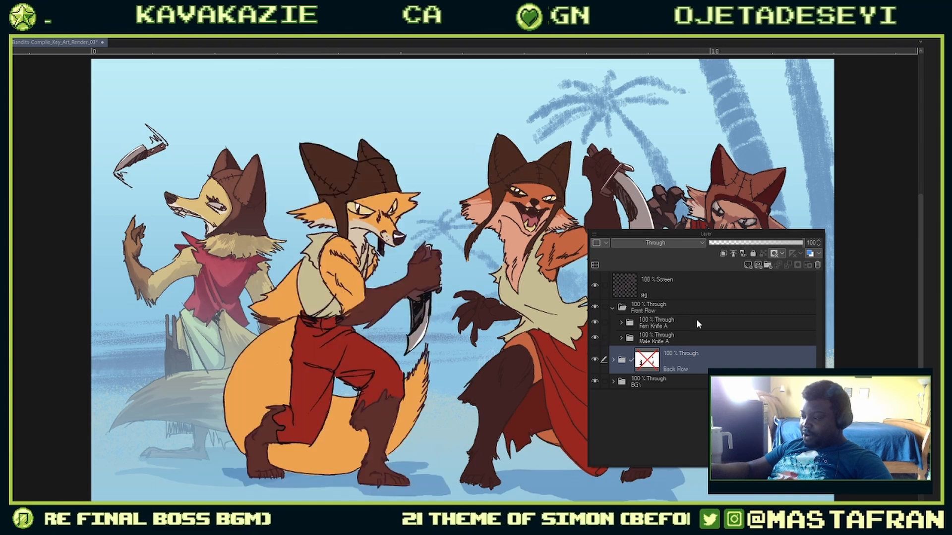
pyautogui.moveTo(741, 234); pyautogui.dragTo(872, 204)
pyautogui.press('Tab')
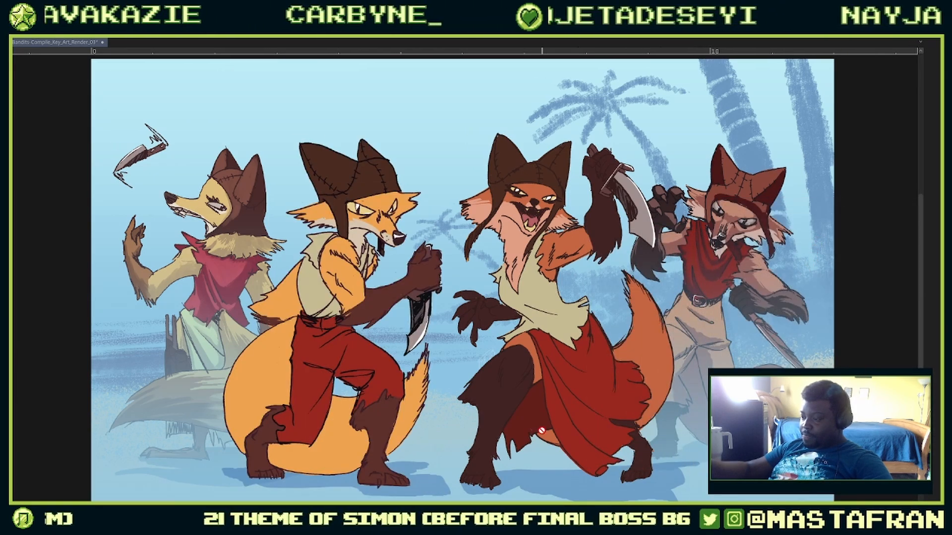
# Step: Add a layer named "shade" above Flat Colors in the Male Knife A folder and clip it to the layer below
pyautogui.scroll(4, 339, 256)
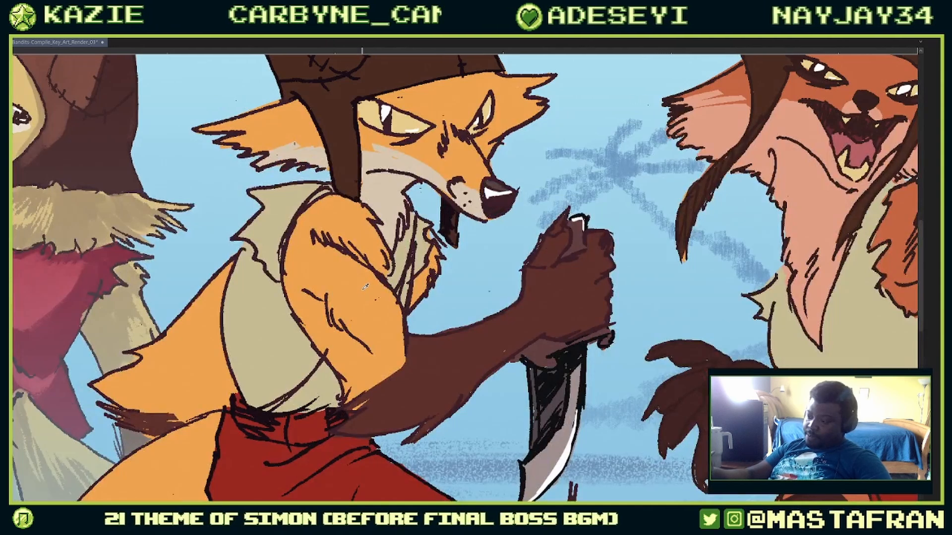
pyautogui.press('c')
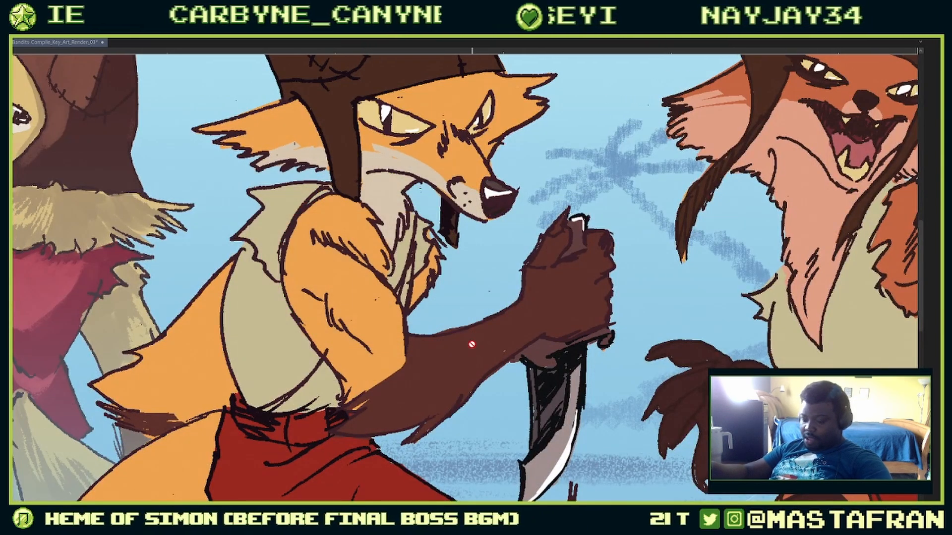
pyautogui.press('l')
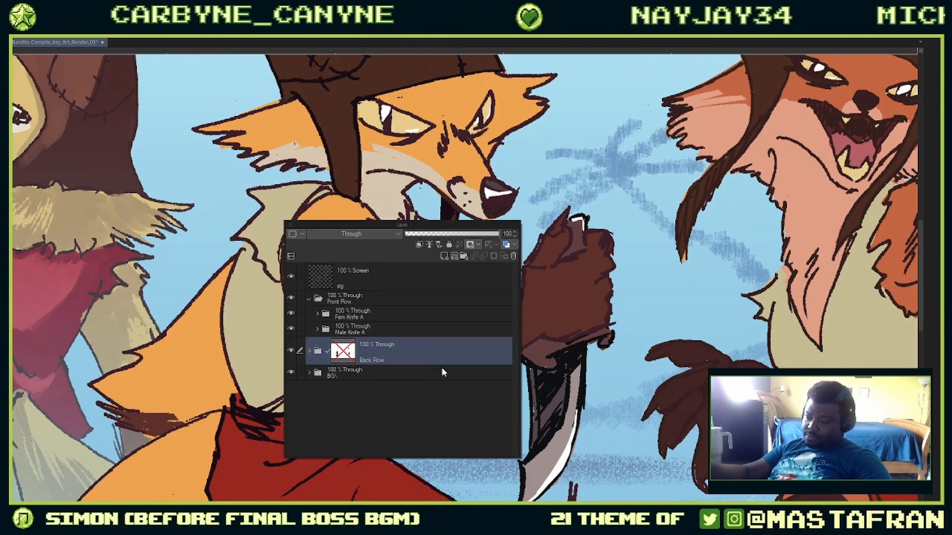
pyautogui.click(357, 331)
pyautogui.click(316, 329)
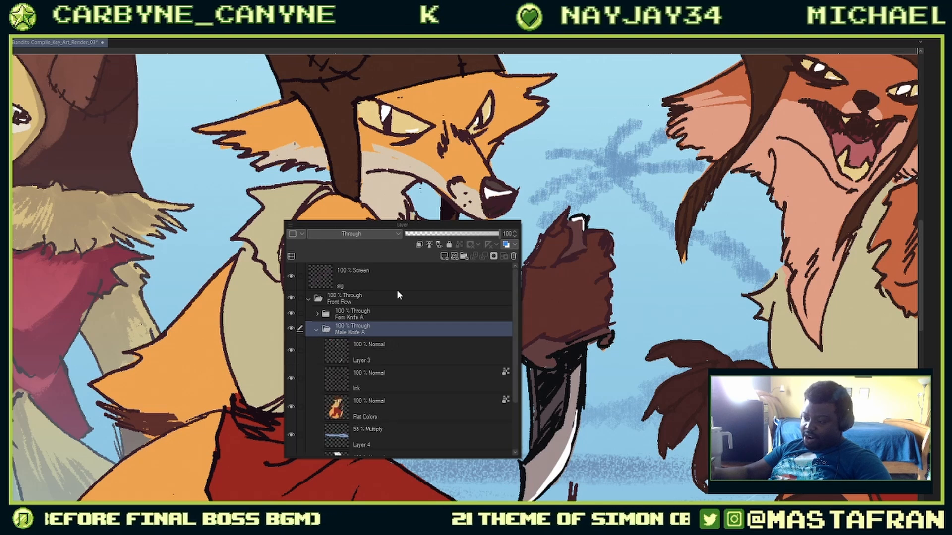
pyautogui.click(438, 399)
pyautogui.click(453, 256)
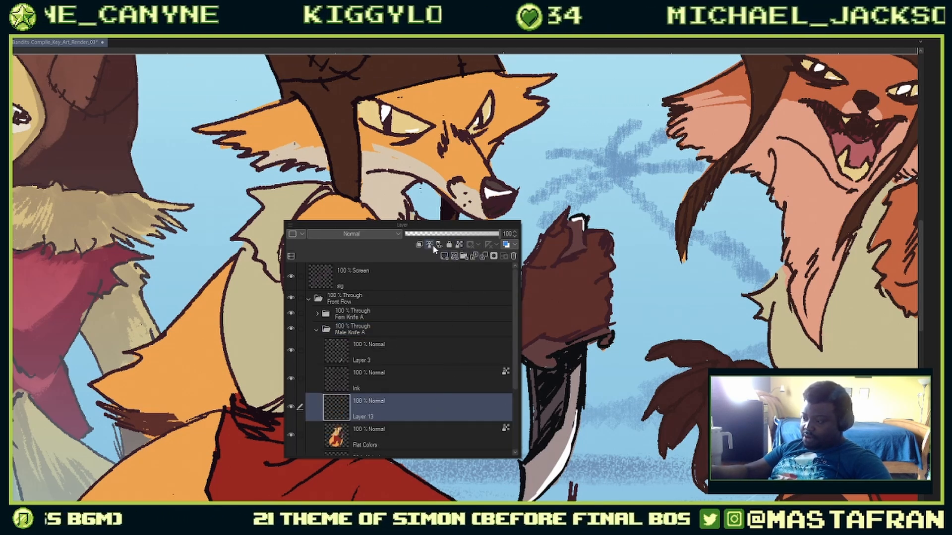
pyautogui.click(419, 245)
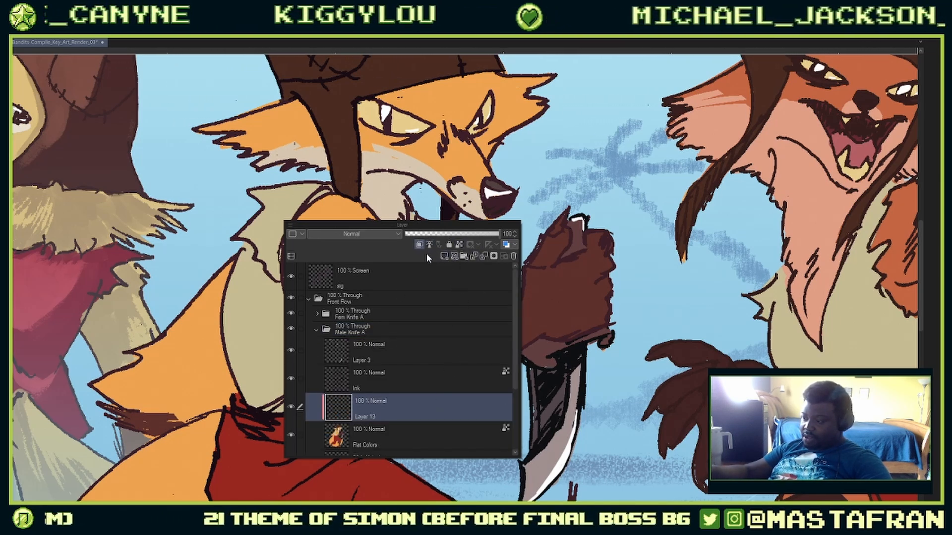
pyautogui.doubleClick(372, 417)
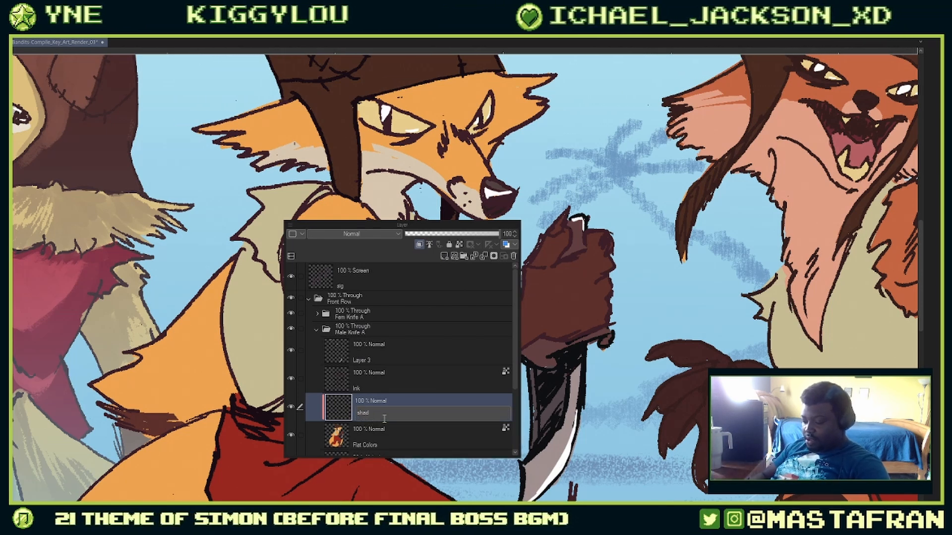
pyautogui.press('Tab')
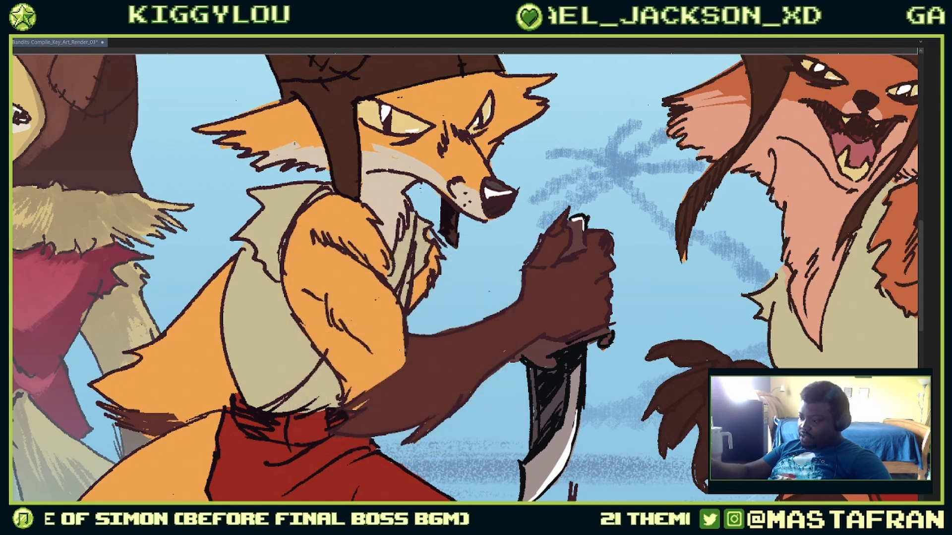
# Step: Mix a darker orange-brown (RGB 184, 117, 68) and paint shadows on the orange fox's shoulder, upper arm and back fur
pyautogui.press('Tab')
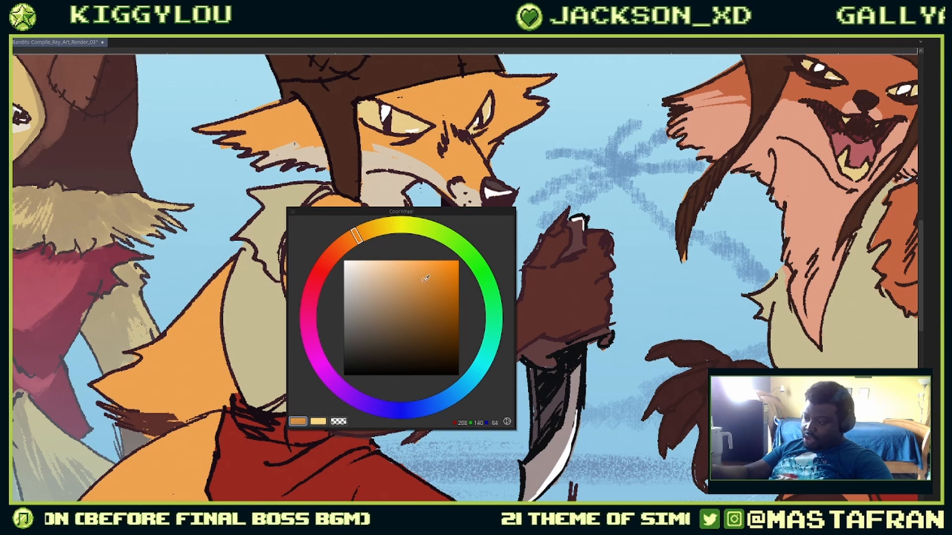
pyautogui.moveTo(358, 242); pyautogui.dragTo(348, 242)
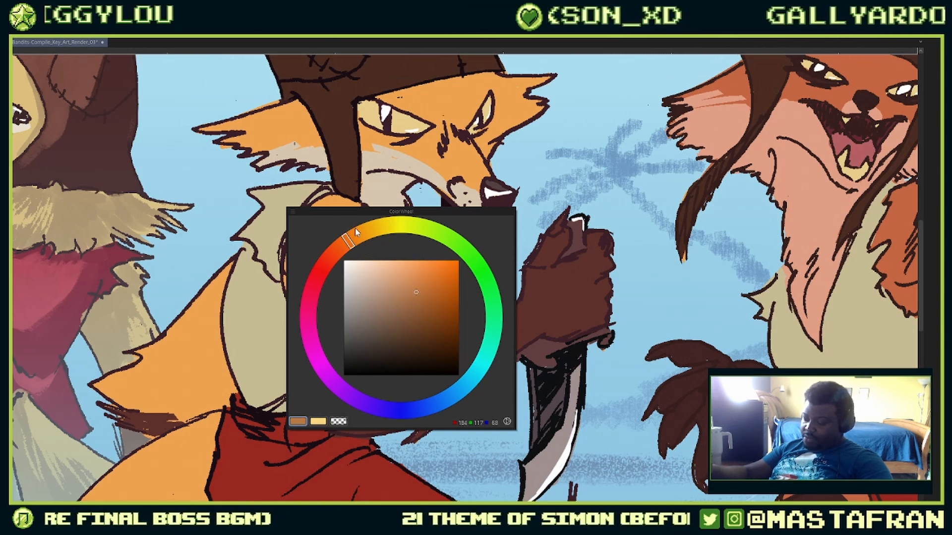
pyautogui.press('Tab')
pyautogui.moveTo(333, 320); pyautogui.dragTo(473, 389)
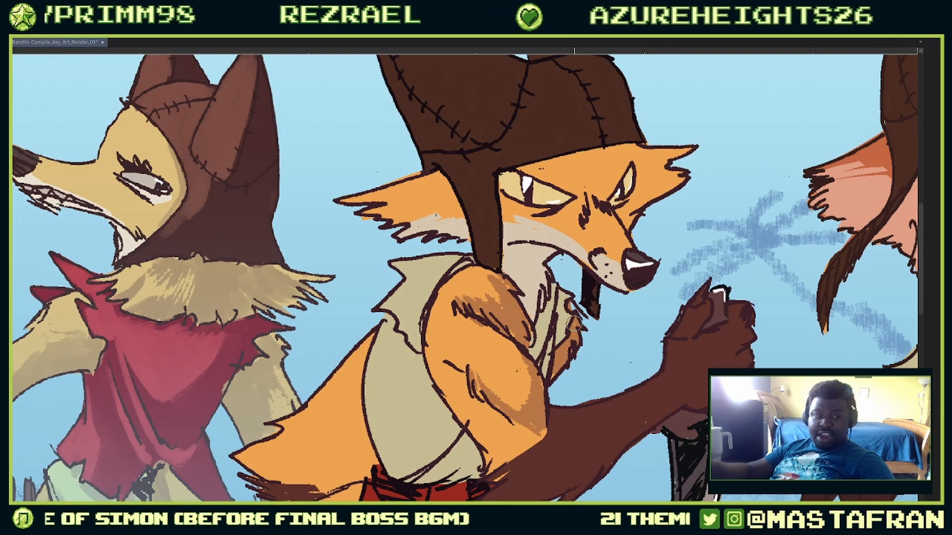
pyautogui.moveTo(545, 352); pyautogui.dragTo(680, 258)
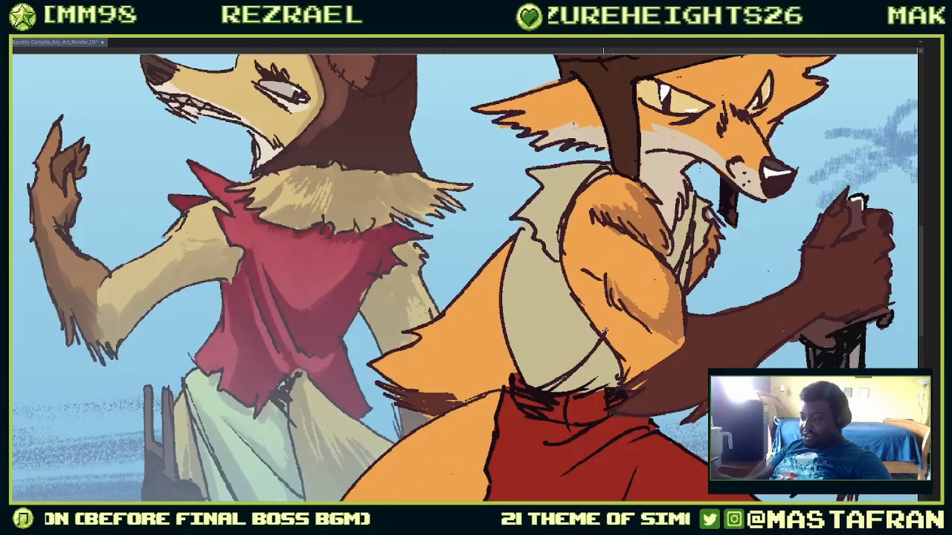
pyautogui.moveTo(585, 335); pyautogui.dragTo(599, 301)
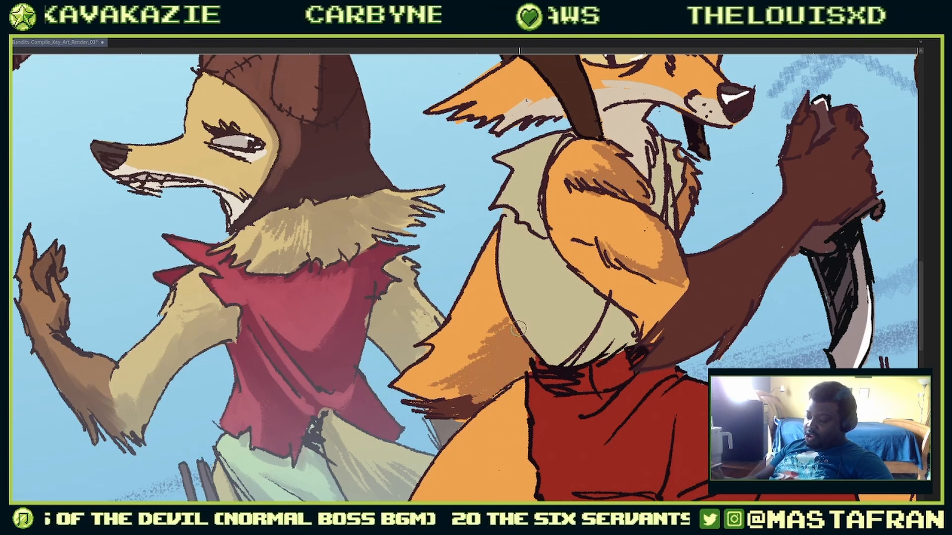
# Step: Extend the shadow on the orange fox's back fur beneath the vest and check it against the whole scene
pyautogui.moveTo(463, 372); pyautogui.dragTo(554, 363)
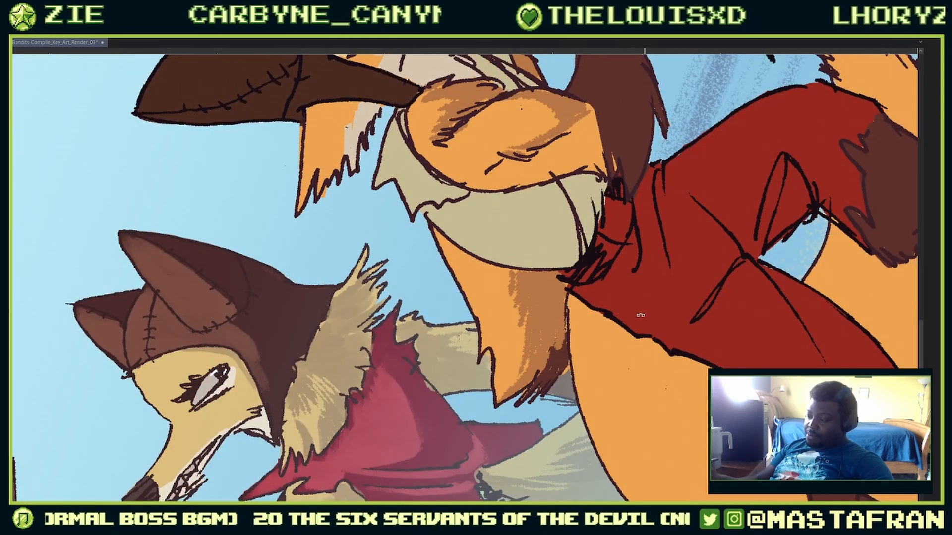
pyautogui.moveTo(640, 315); pyautogui.dragTo(472, 367)
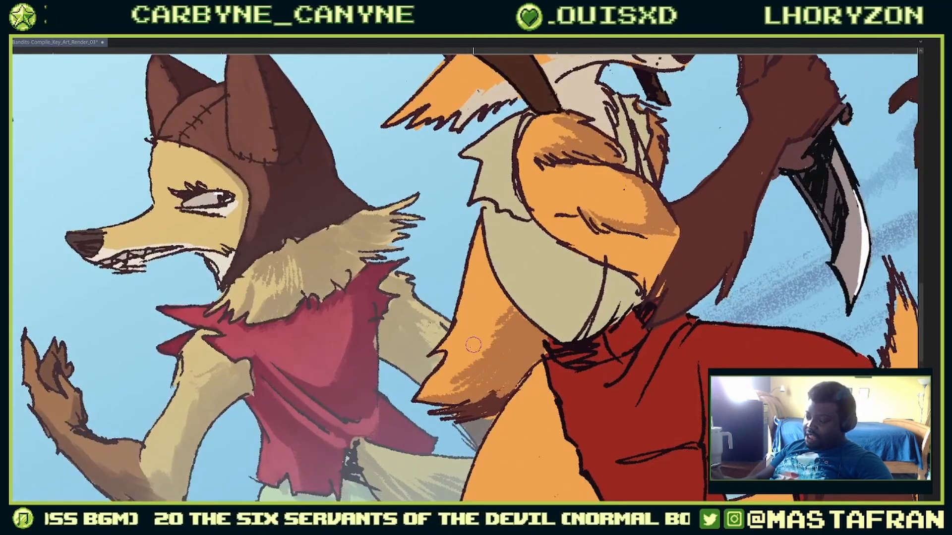
pyautogui.keyDown('alt'); pyautogui.click(663, 282); pyautogui.keyUp('alt')
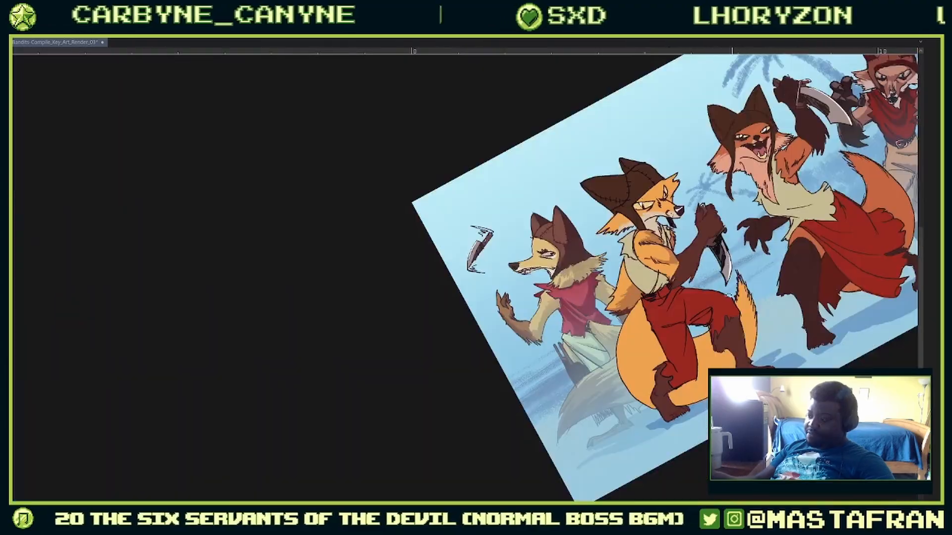
# Step: Paint shading on the orange fox's face around the far eye and cheek
pyautogui.moveTo(671, 276)
pyautogui.mouseDown()
pyautogui.moveTo(657, 347)
pyautogui.moveTo(617, 412)
pyautogui.moveTo(554, 269)
pyautogui.moveTo(615, 250)
pyautogui.moveTo(625, 223)
pyautogui.moveTo(593, 317)
pyautogui.mouseUp()
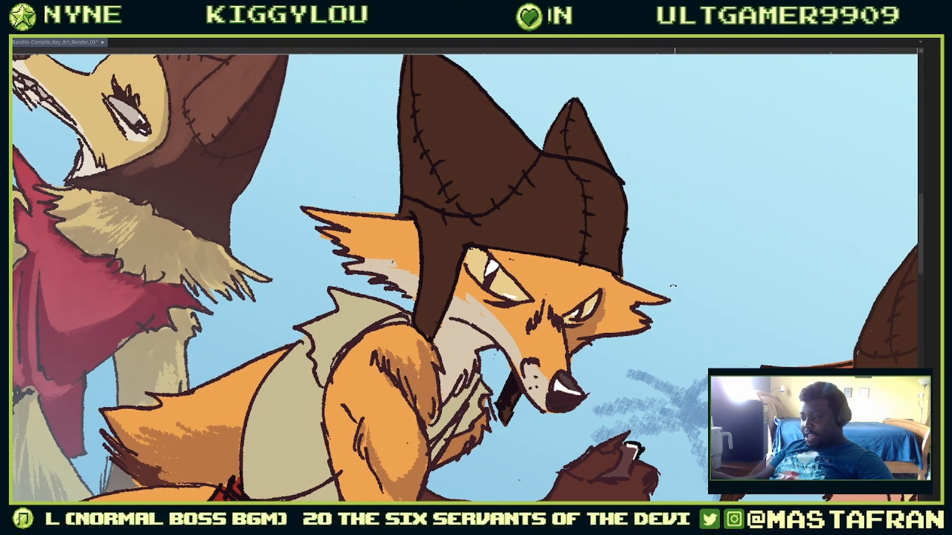
pyautogui.moveTo(573, 346); pyautogui.dragTo(588, 266)
pyautogui.moveTo(623, 190); pyautogui.dragTo(589, 299)
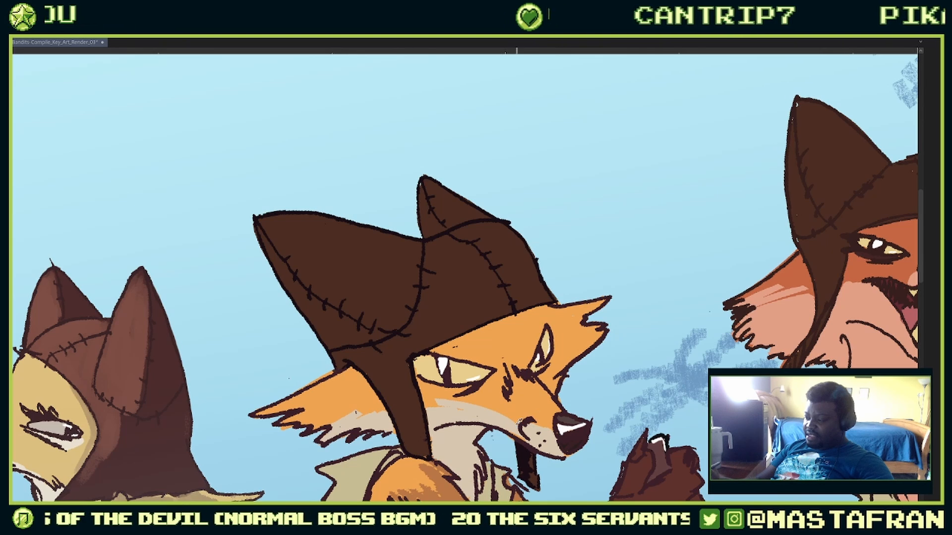
# Step: Make the Flat Colors layer of the Male Knife A folder active and paint cream fur markings on the orange fox's near cheek
pyautogui.rightClick(532, 423)
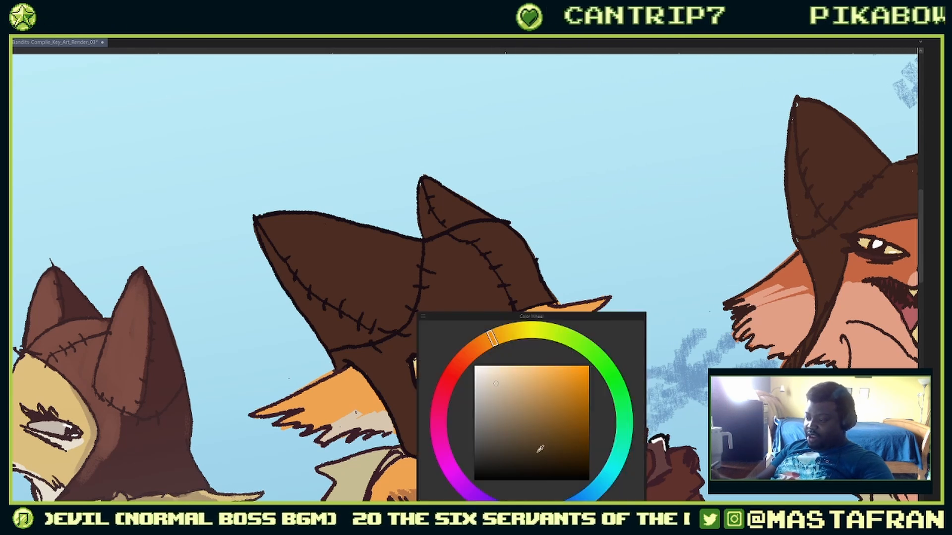
pyautogui.click(541, 449)
pyautogui.rightClick(541, 448)
pyautogui.scroll(-1, 538, 453)
pyautogui.click(540, 471)
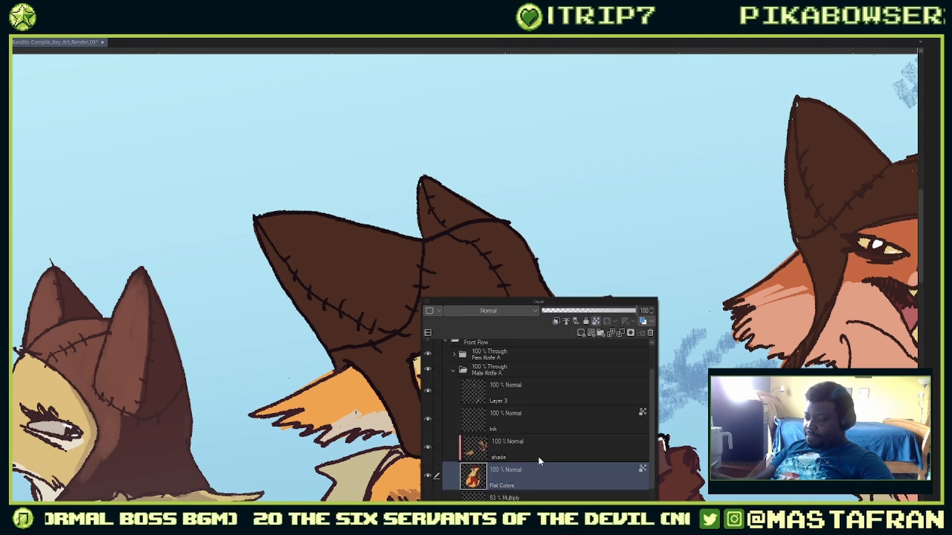
pyautogui.moveTo(511, 419); pyautogui.dragTo(437, 418)
pyautogui.scroll(2, 436, 417)
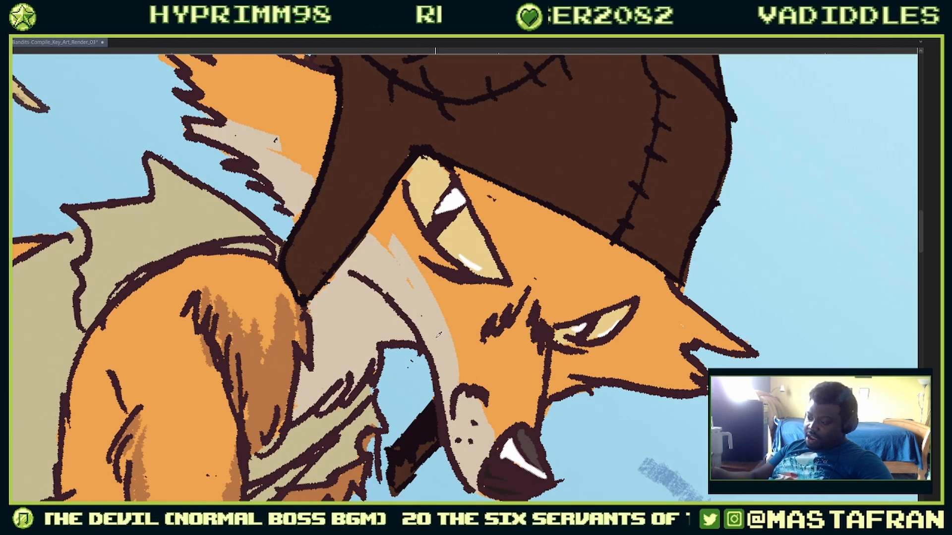
pyautogui.moveTo(421, 316); pyautogui.dragTo(479, 340)
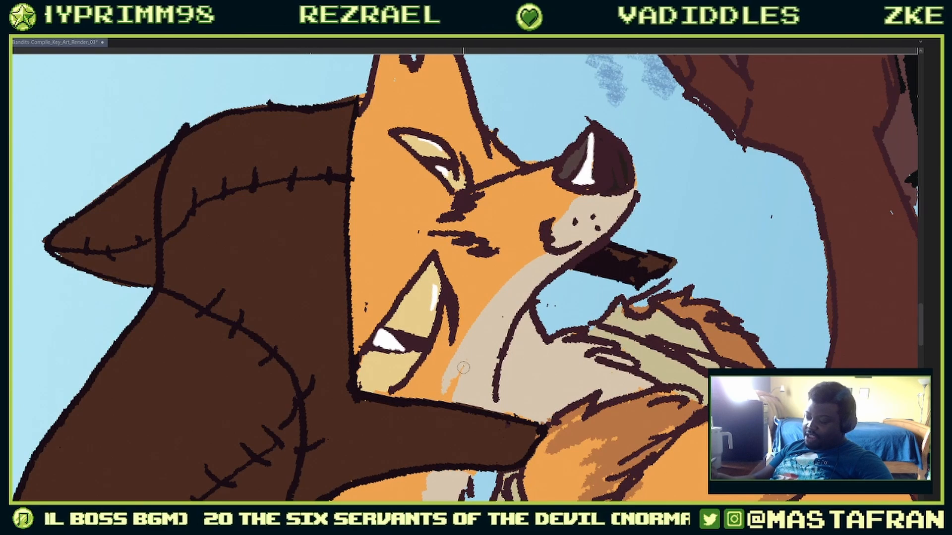
pyautogui.moveTo(480, 348); pyautogui.dragTo(457, 350)
pyautogui.moveTo(399, 455); pyautogui.dragTo(485, 395)
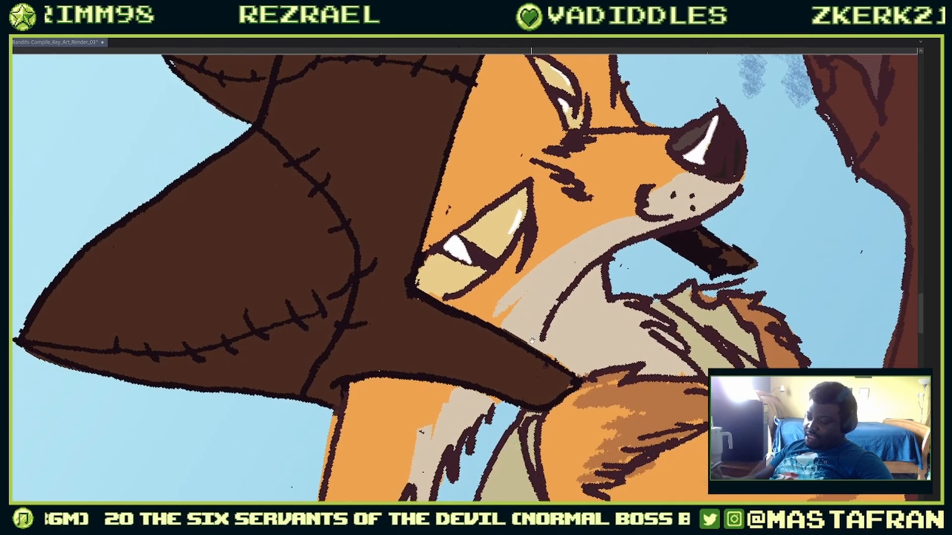
# Step: Paint a cream fur patch along the outer edge of the orange fox's far cheek
pyautogui.moveTo(680, 152); pyautogui.dragTo(623, 397)
pyautogui.moveTo(660, 367); pyautogui.dragTo(478, 387)
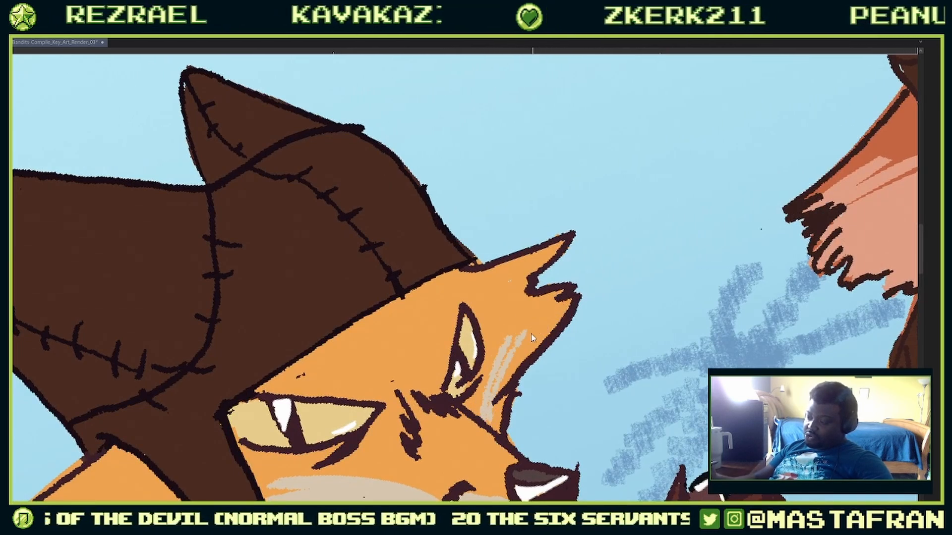
pyautogui.moveTo(526, 354); pyautogui.dragTo(510, 387)
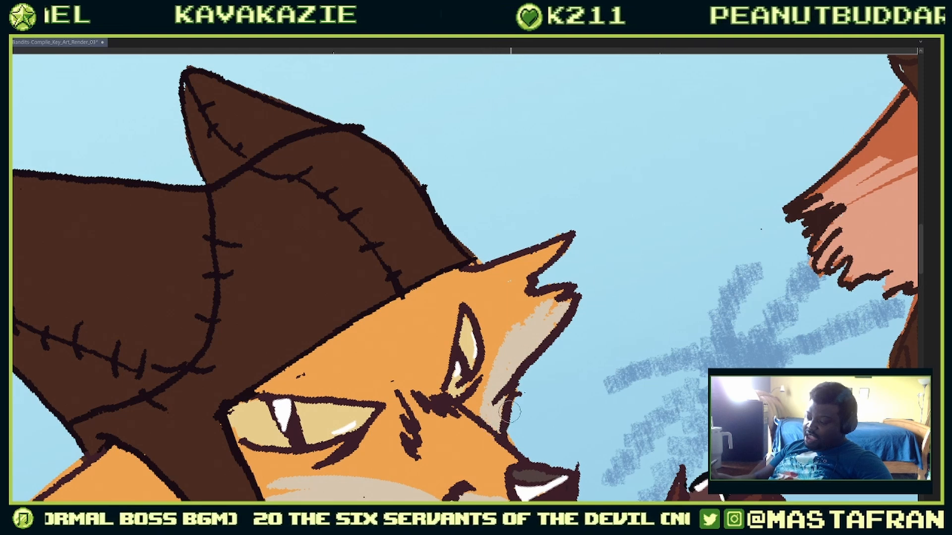
pyautogui.moveTo(511, 412); pyautogui.dragTo(555, 310)
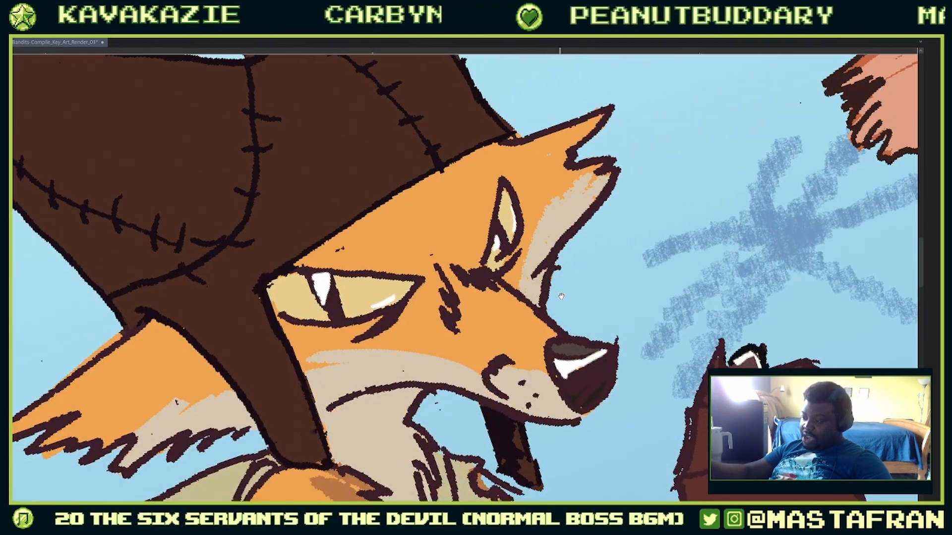
pyautogui.moveTo(561, 296)
pyautogui.mouseDown()
pyautogui.moveTo(575, 330)
pyautogui.moveTo(593, 265)
pyautogui.mouseUp()
# Step: Paint a cream patch directly under the orange fox's near eye
pyautogui.moveTo(610, 312); pyautogui.dragTo(604, 219)
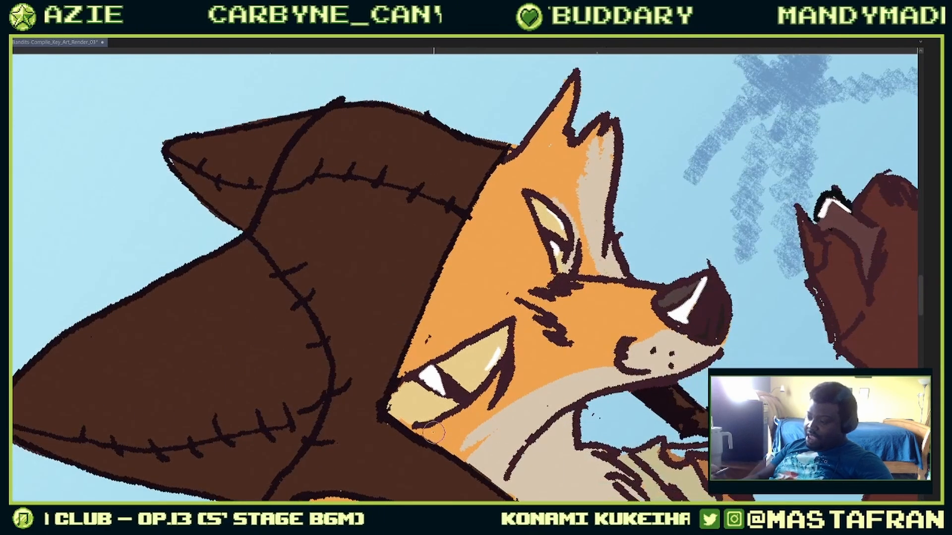
pyautogui.moveTo(431, 432); pyautogui.dragTo(468, 417)
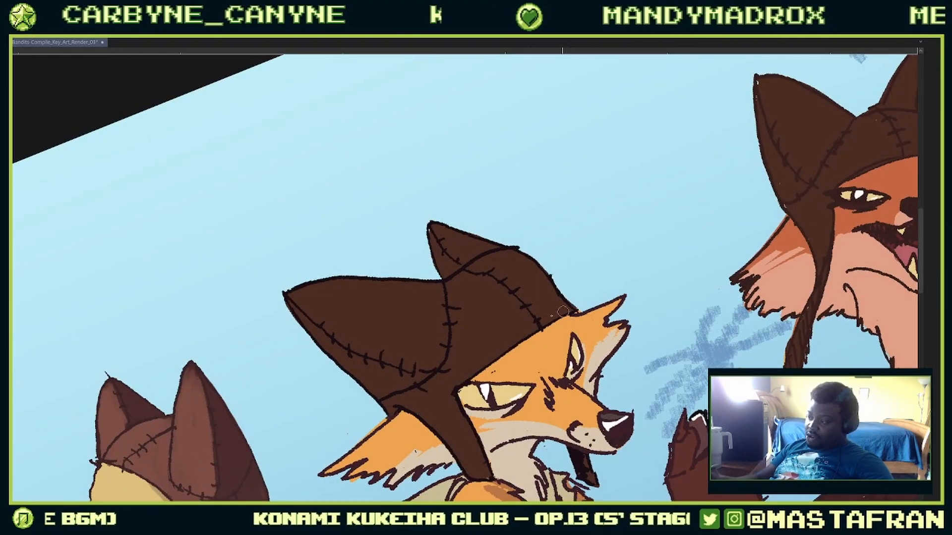
pyautogui.moveTo(520, 379); pyautogui.dragTo(625, 310)
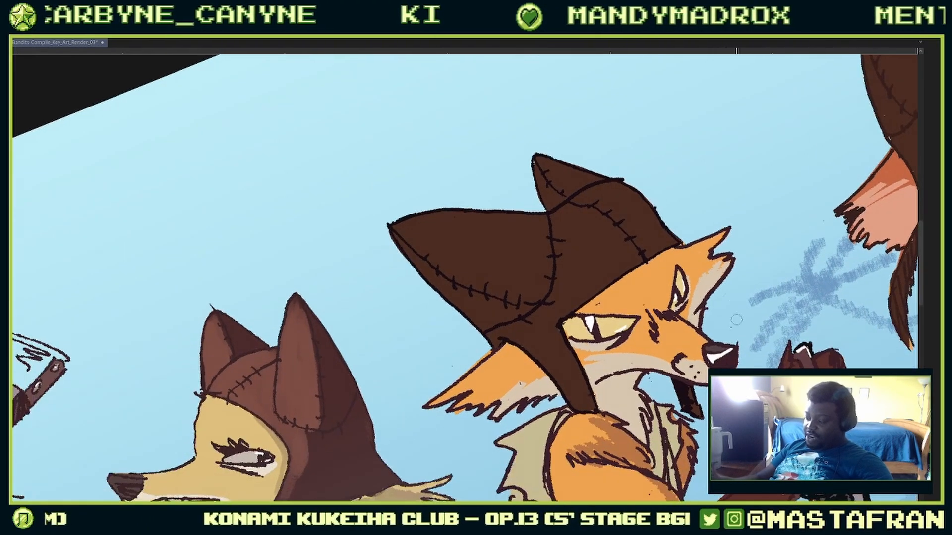
# Step: Mix a muted orange-brown (RGB 177, 116, 83) and paint bags under the orange fox's near and far eyes
pyautogui.scroll(5, 638, 329)
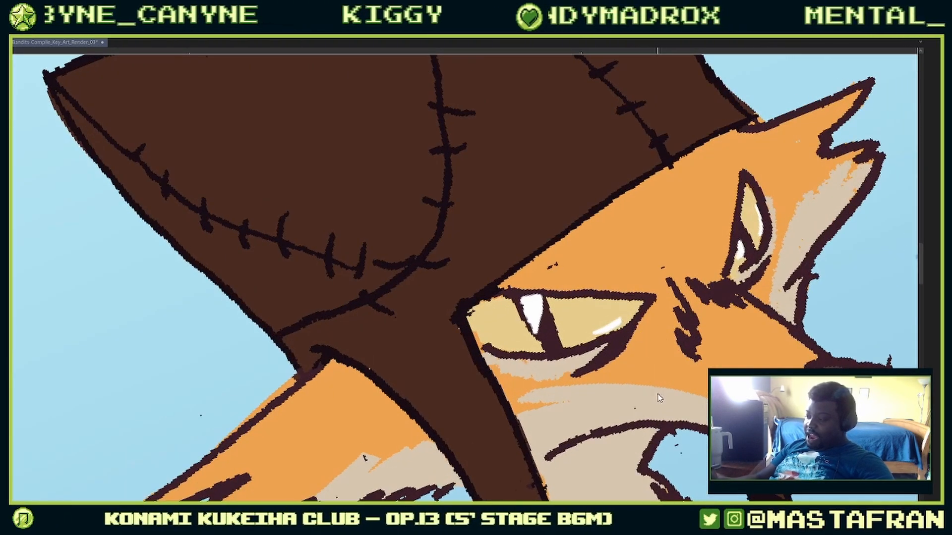
pyautogui.rightClick(659, 366)
pyautogui.click(681, 328)
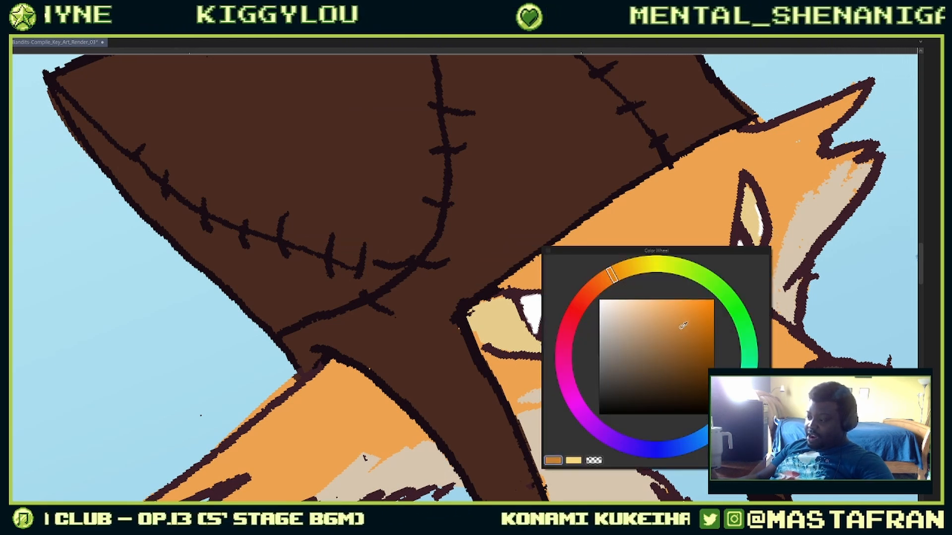
pyautogui.click(600, 287)
pyautogui.moveTo(551, 366)
pyautogui.mouseDown()
pyautogui.moveTo(620, 357)
pyautogui.moveTo(603, 348)
pyautogui.moveTo(557, 365)
pyautogui.mouseUp()
pyautogui.rightClick(566, 369)
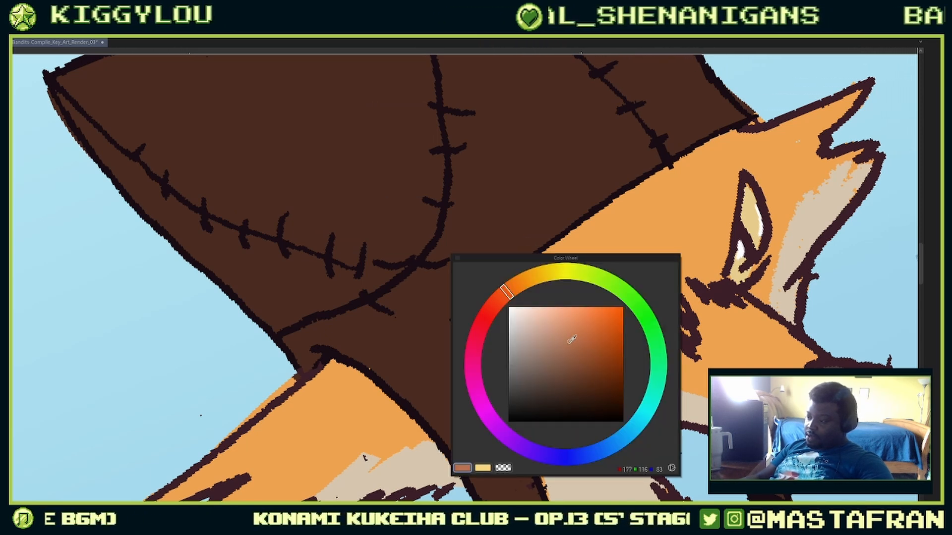
pyautogui.moveTo(615, 343)
pyautogui.mouseDown()
pyautogui.moveTo(508, 366)
pyautogui.moveTo(565, 368)
pyautogui.moveTo(518, 363)
pyautogui.moveTo(543, 372)
pyautogui.moveTo(516, 373)
pyautogui.moveTo(578, 349)
pyautogui.moveTo(487, 361)
pyautogui.mouseUp()
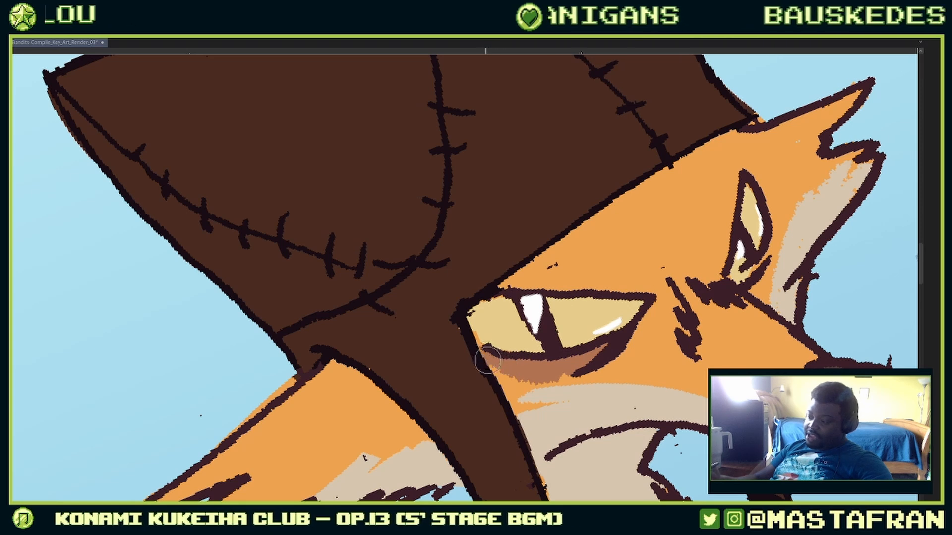
pyautogui.moveTo(763, 271)
pyautogui.mouseDown()
pyautogui.moveTo(754, 325)
pyautogui.moveTo(743, 327)
pyautogui.mouseUp()
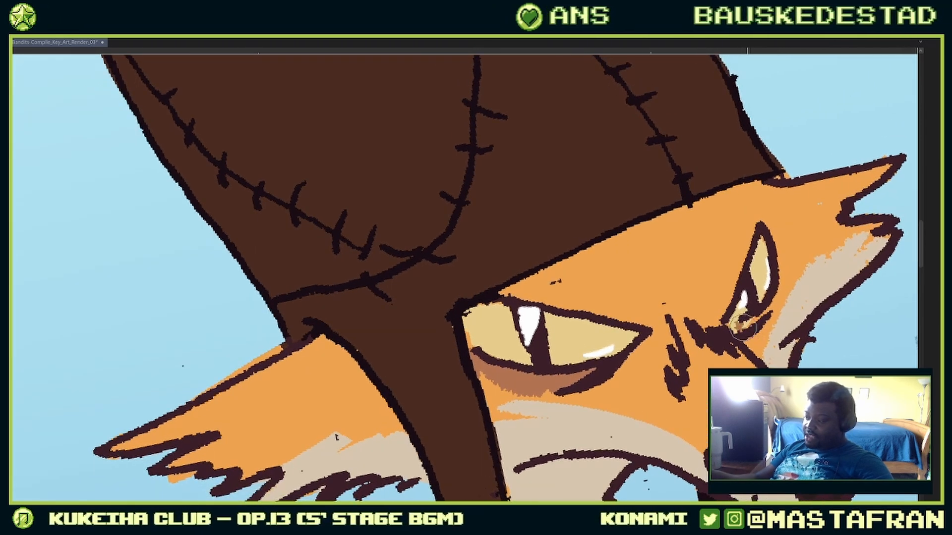
# Step: Shift the colour to a darker, redder brown and repaint the bags under both of the orange fox's eyes
pyautogui.rightClick(813, 289)
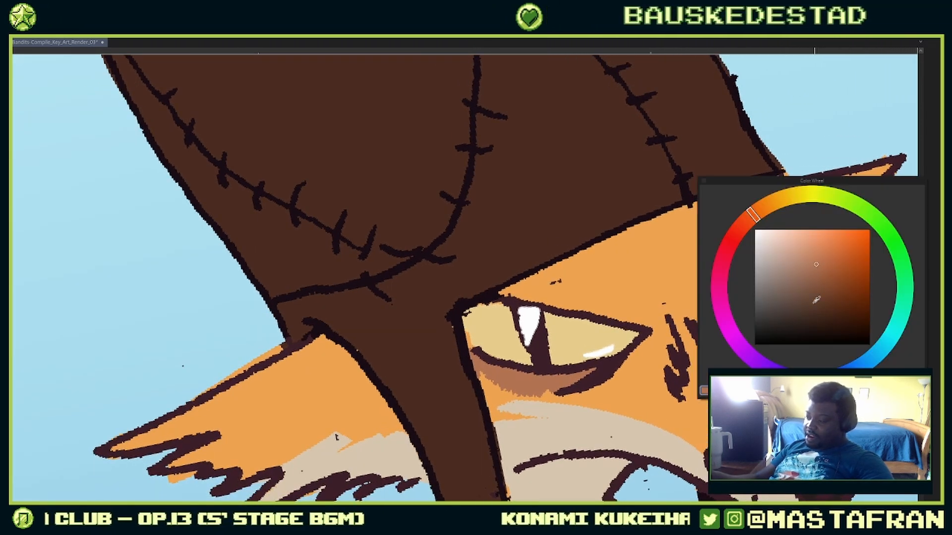
pyautogui.click(744, 223)
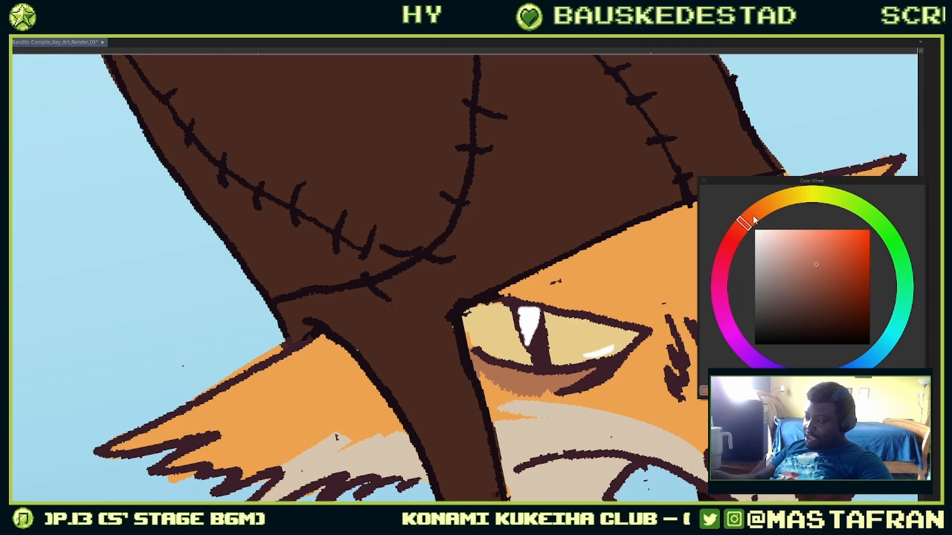
pyautogui.click(805, 278)
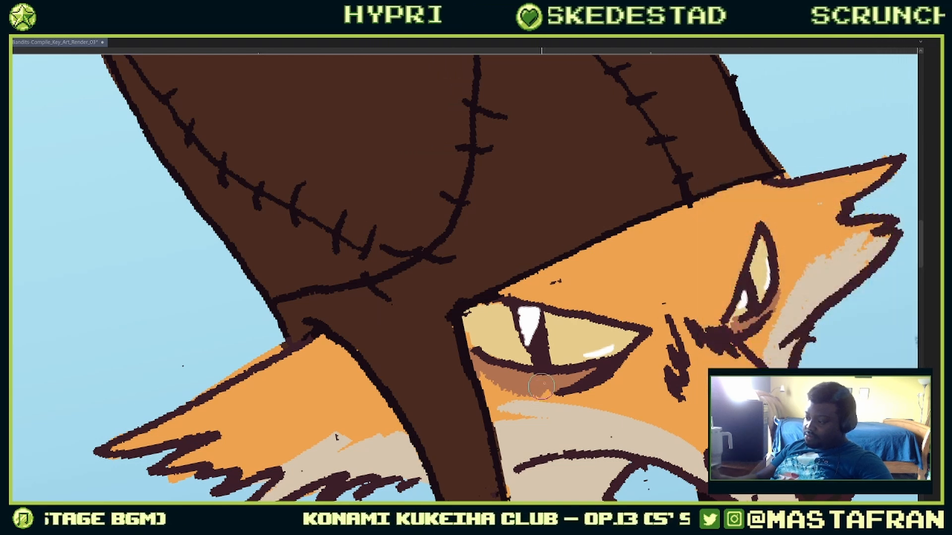
pyautogui.moveTo(540, 377)
pyautogui.mouseDown()
pyautogui.moveTo(583, 370)
pyautogui.moveTo(575, 371)
pyautogui.mouseUp()
pyautogui.moveTo(487, 353)
pyautogui.mouseDown()
pyautogui.moveTo(508, 379)
pyautogui.moveTo(552, 380)
pyautogui.moveTo(487, 370)
pyautogui.moveTo(474, 359)
pyautogui.moveTo(521, 387)
pyautogui.moveTo(544, 389)
pyautogui.moveTo(479, 363)
pyautogui.mouseUp()
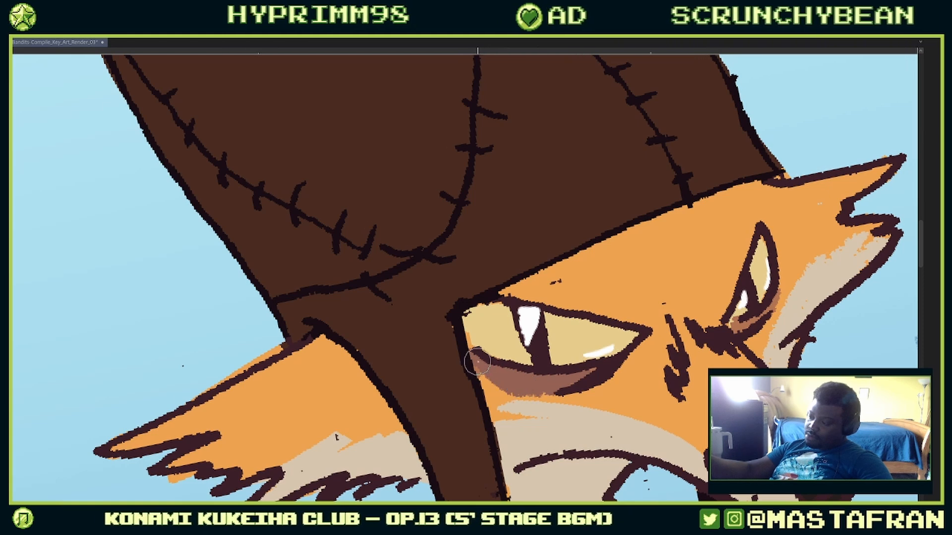
pyautogui.moveTo(739, 317)
pyautogui.mouseDown()
pyautogui.moveTo(739, 327)
pyautogui.moveTo(771, 303)
pyautogui.mouseUp()
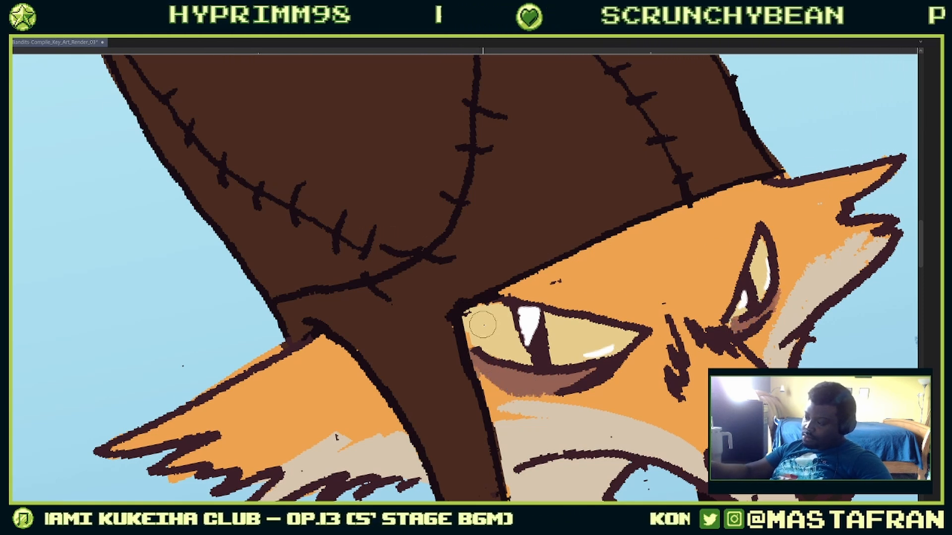
# Step: Examine the orange fox's face colours against the whole scene and up close around the ear fur
pyautogui.scroll(-5, 724, 289)
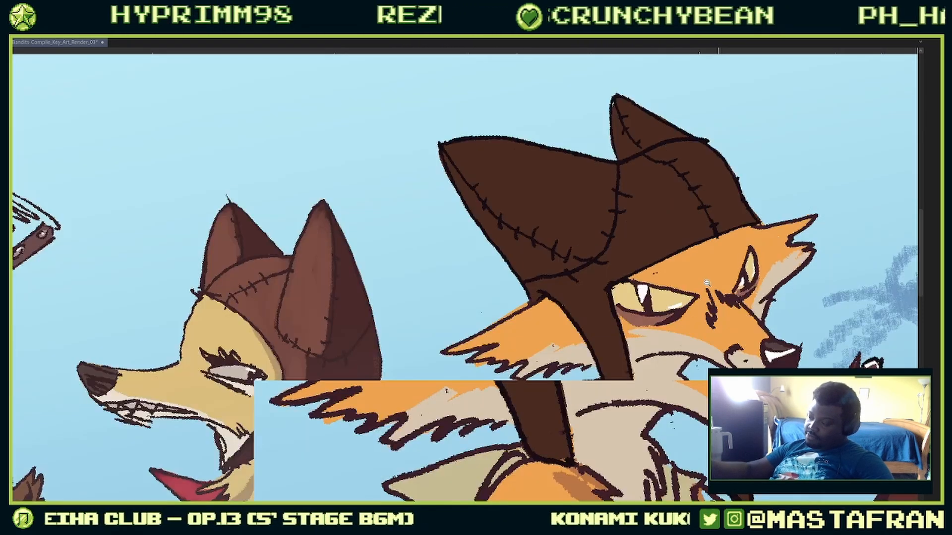
pyautogui.moveTo(791, 292); pyautogui.dragTo(633, 292)
pyautogui.scroll(-2, 752, 324)
pyautogui.moveTo(837, 330); pyautogui.dragTo(791, 353)
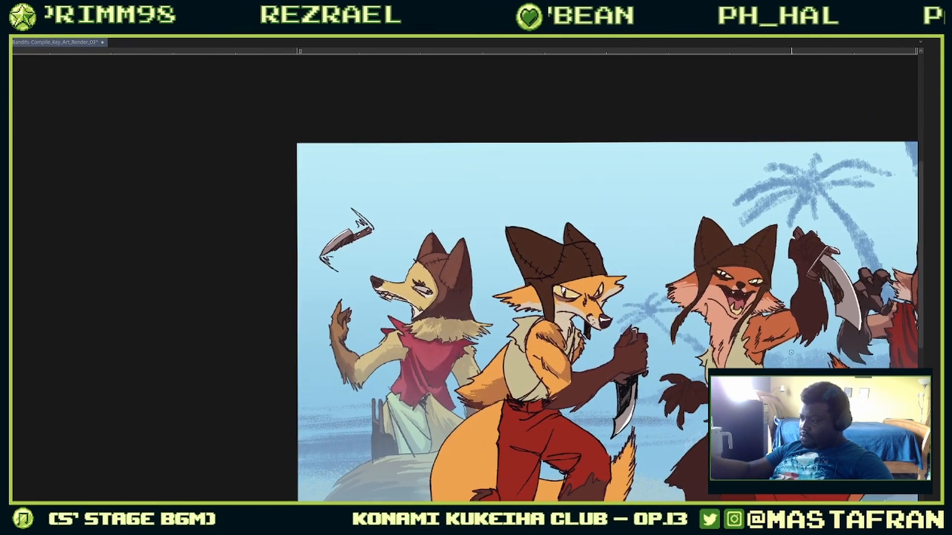
pyautogui.scroll(7, 608, 272)
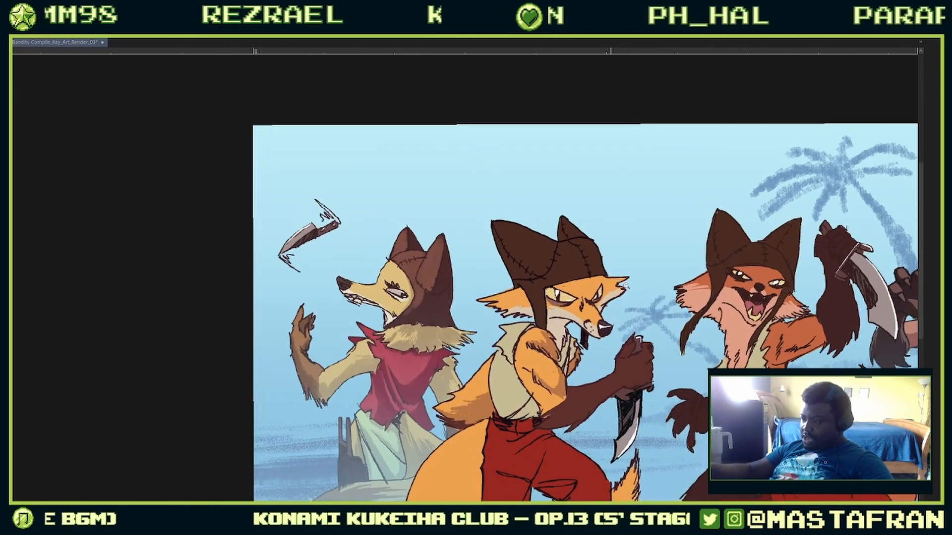
pyautogui.moveTo(620, 364); pyautogui.dragTo(655, 372)
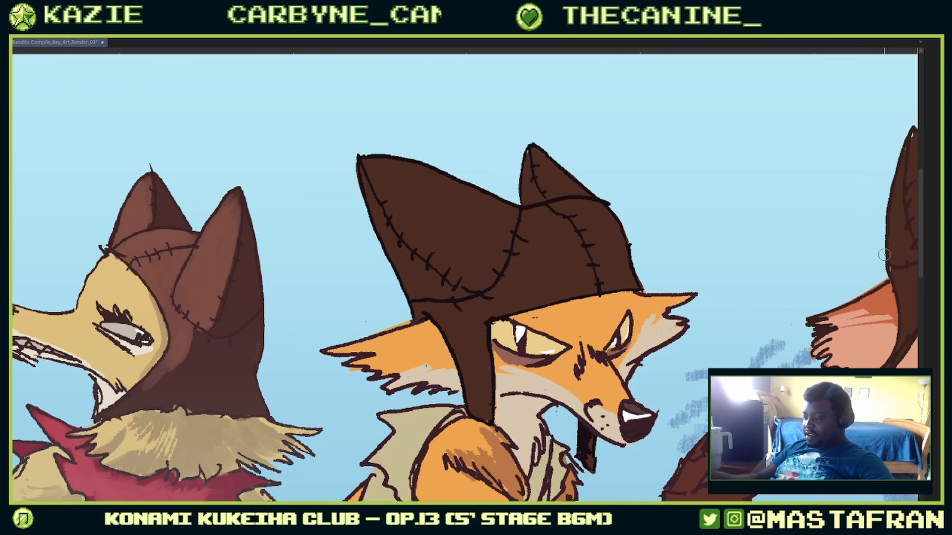
pyautogui.moveTo(644, 309); pyautogui.dragTo(593, 223)
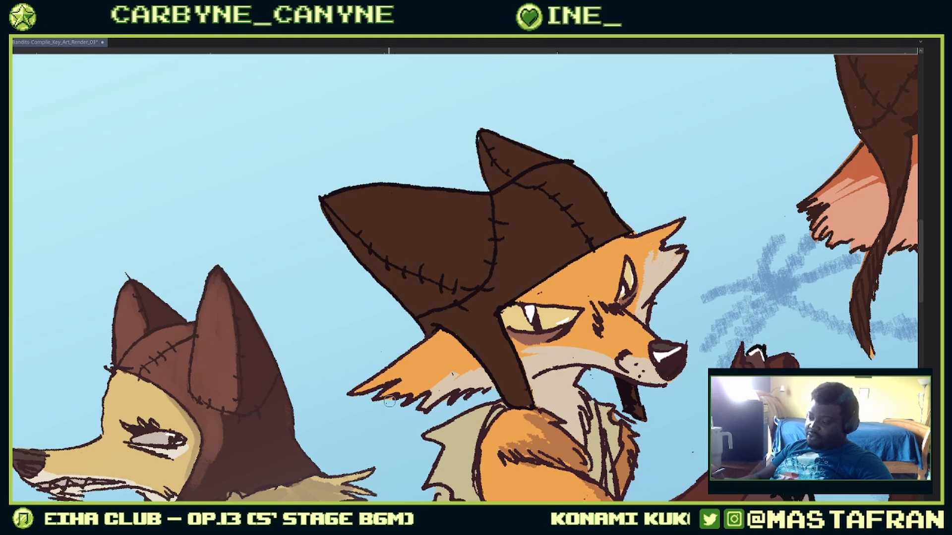
pyautogui.scroll(4, 381, 405)
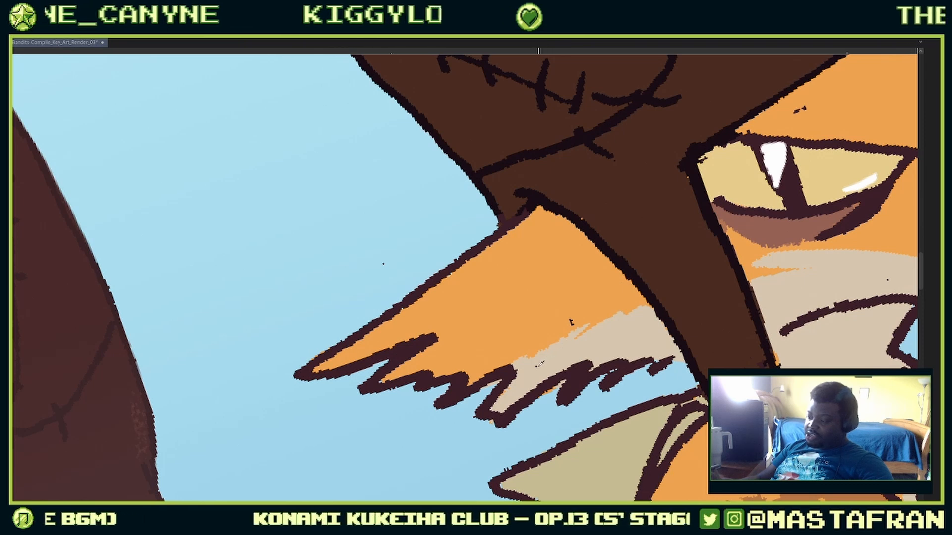
pyautogui.scroll(-5, 526, 333)
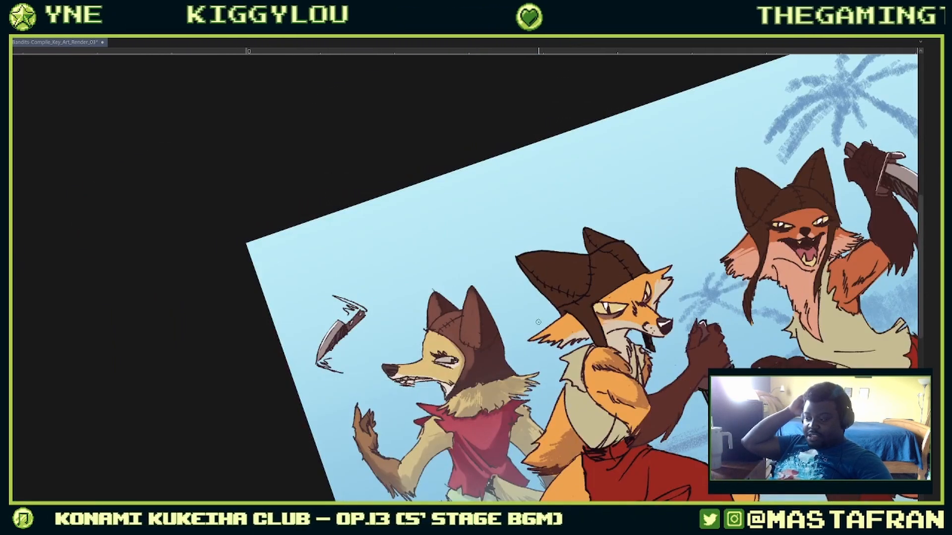
# Step: Make the shade layer active and extend the shadow along the front edge of the orange fox's arm towards the elbow
pyautogui.press('shift')
pyautogui.press('F7')
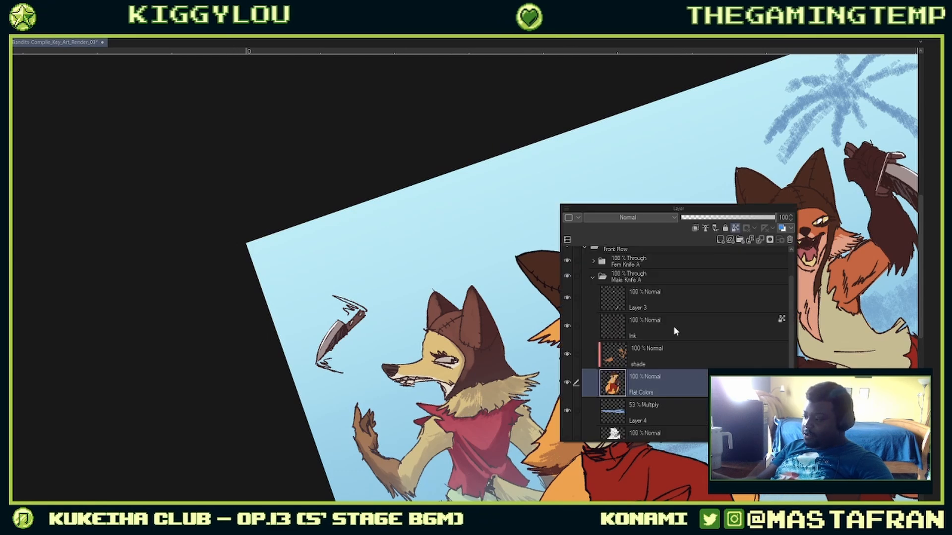
pyautogui.click(688, 359)
pyautogui.press('F7')
pyautogui.scroll(5, 665, 353)
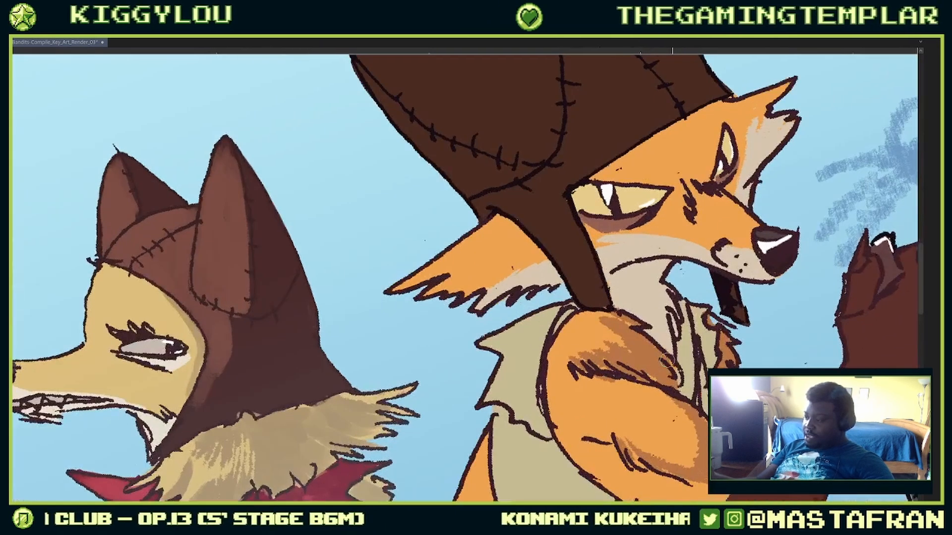
pyautogui.moveTo(667, 362); pyautogui.dragTo(682, 264)
pyautogui.moveTo(627, 303); pyautogui.dragTo(743, 290)
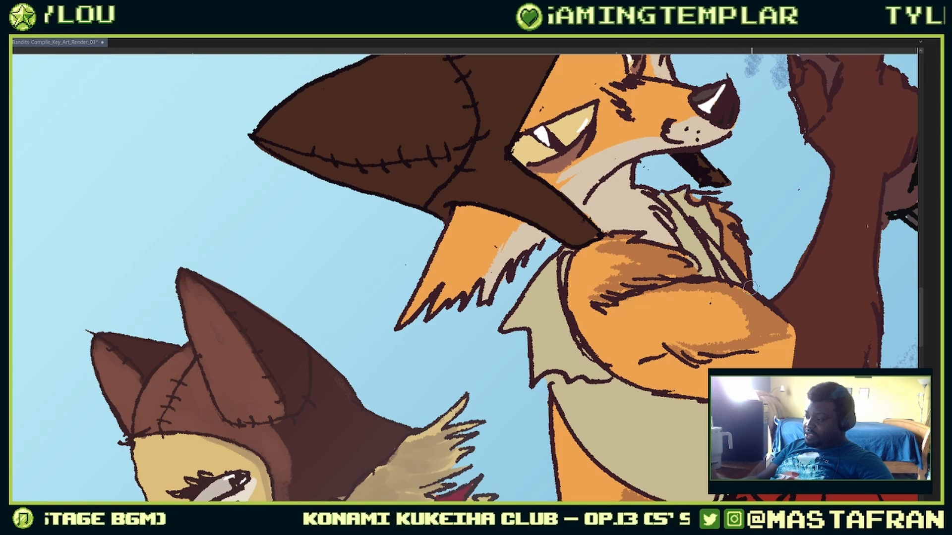
pyautogui.moveTo(762, 282); pyautogui.dragTo(511, 273)
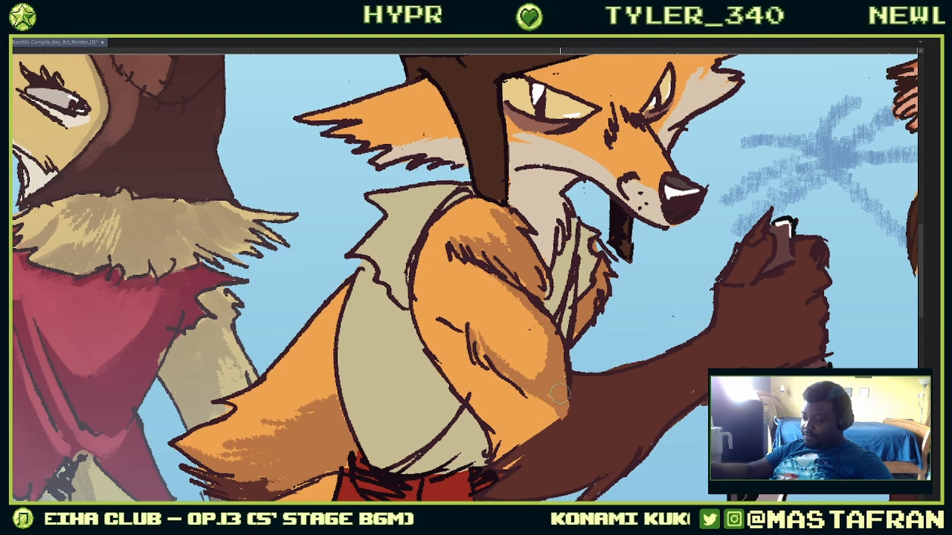
pyautogui.moveTo(692, 391); pyautogui.dragTo(618, 374)
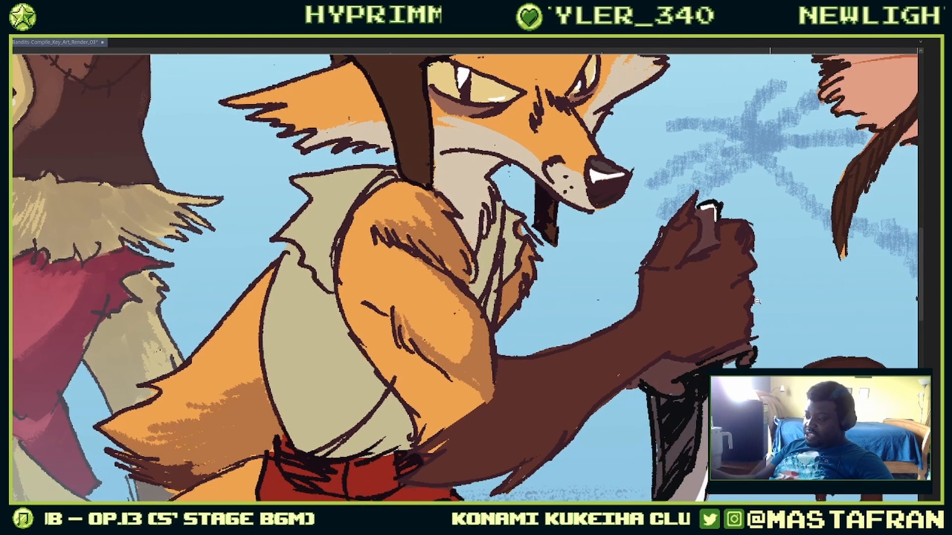
pyautogui.moveTo(743, 313); pyautogui.dragTo(731, 314)
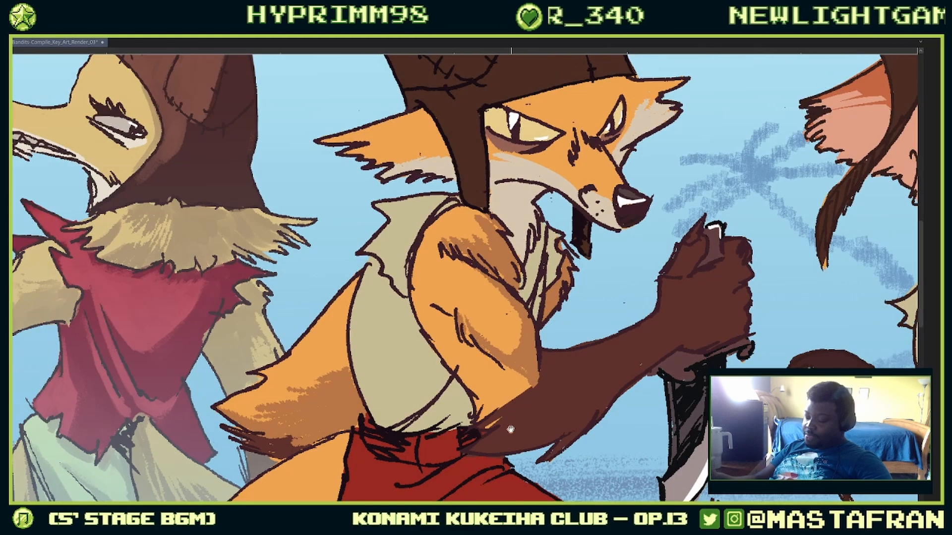
pyautogui.moveTo(511, 429); pyautogui.dragTo(620, 281)
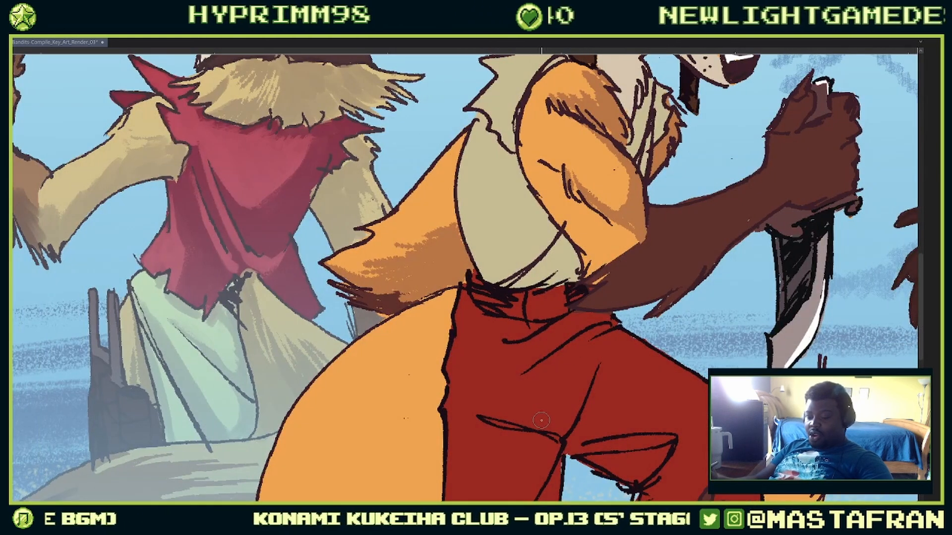
# Step: Switch the painting brush to Gouache 2
pyautogui.press('F3')
pyautogui.press('F1')
pyautogui.press('F2')
pyautogui.press('F1')
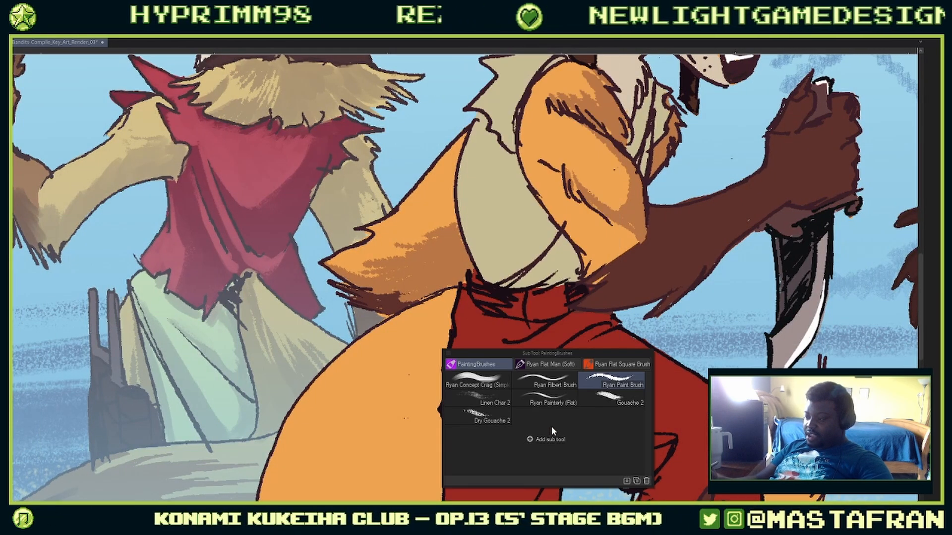
pyautogui.click(494, 383)
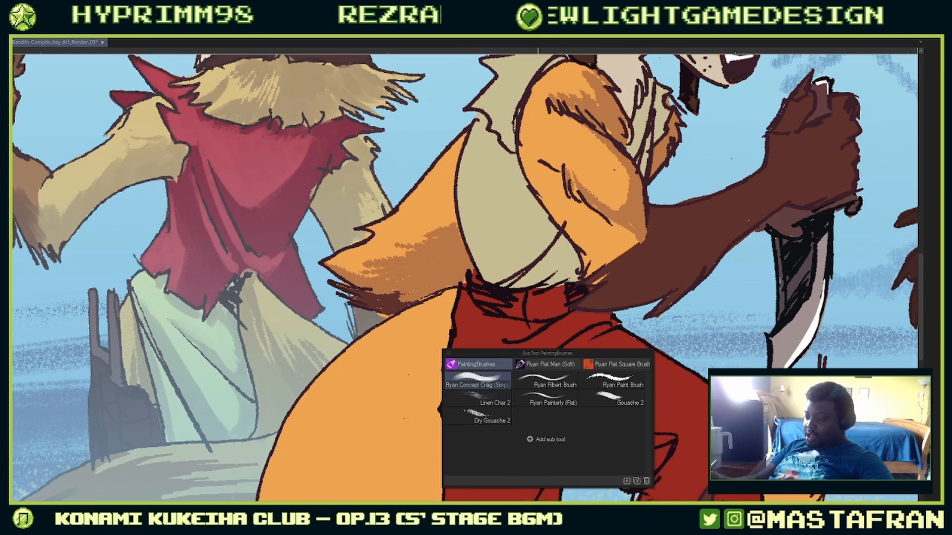
pyautogui.press('F3')
pyautogui.press('F2')
pyautogui.press('F1')
pyautogui.click(609, 452)
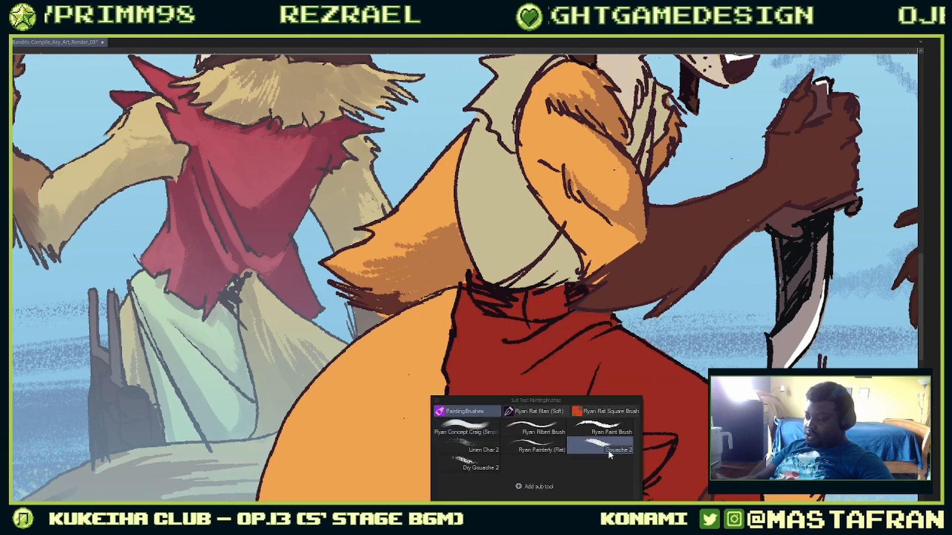
pyautogui.press('F1')
# Step: Try blocking soft brown gouache shading onto the orange fox's tail beside the red trousers
pyautogui.moveTo(381, 432); pyautogui.dragTo(459, 218)
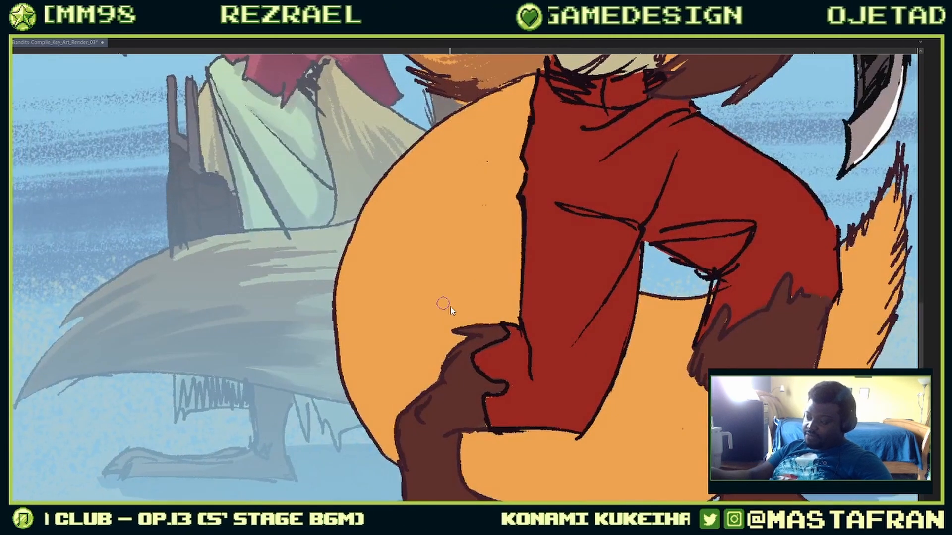
pyautogui.moveTo(466, 291); pyautogui.dragTo(469, 378)
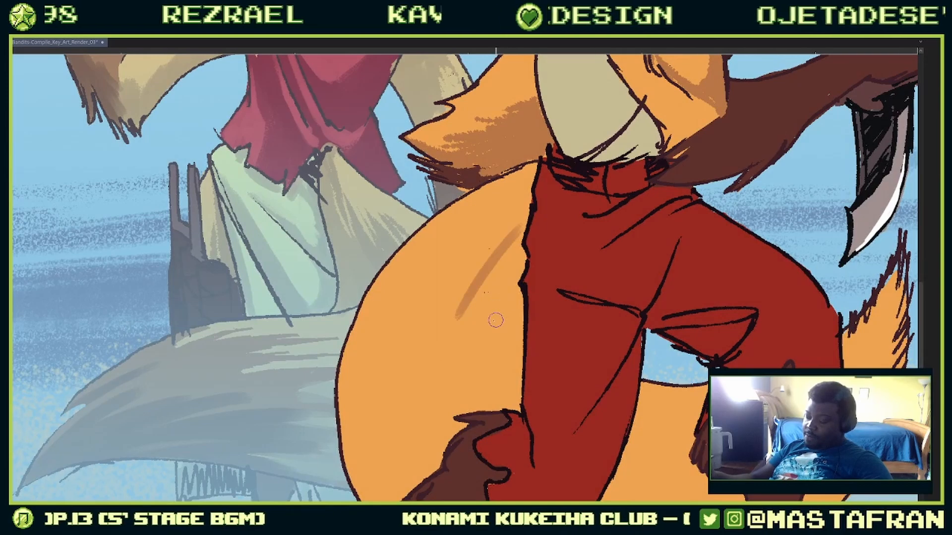
pyautogui.moveTo(522, 223); pyautogui.dragTo(446, 353)
pyautogui.moveTo(520, 253)
pyautogui.mouseDown()
pyautogui.moveTo(471, 387)
pyautogui.moveTo(505, 402)
pyautogui.mouseUp()
pyautogui.moveTo(411, 377); pyautogui.dragTo(403, 474)
pyautogui.moveTo(466, 293); pyautogui.dragTo(428, 468)
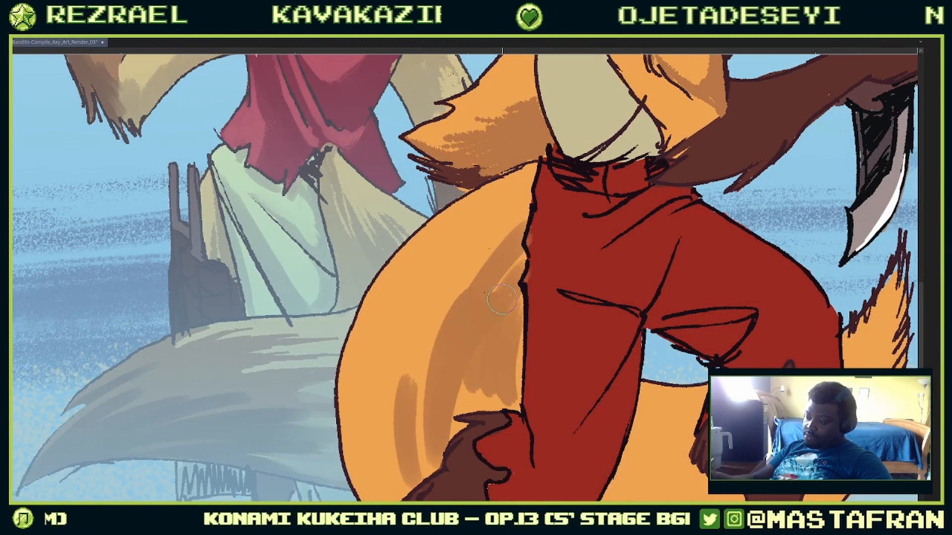
pyautogui.moveTo(498, 295); pyautogui.dragTo(448, 448)
pyautogui.moveTo(476, 367); pyautogui.dragTo(513, 386)
pyautogui.moveTo(515, 304)
pyautogui.mouseDown()
pyautogui.moveTo(511, 397)
pyautogui.moveTo(507, 269)
pyautogui.mouseUp()
pyautogui.moveTo(449, 276)
pyautogui.mouseDown()
pyautogui.moveTo(412, 468)
pyautogui.moveTo(378, 418)
pyautogui.mouseUp()
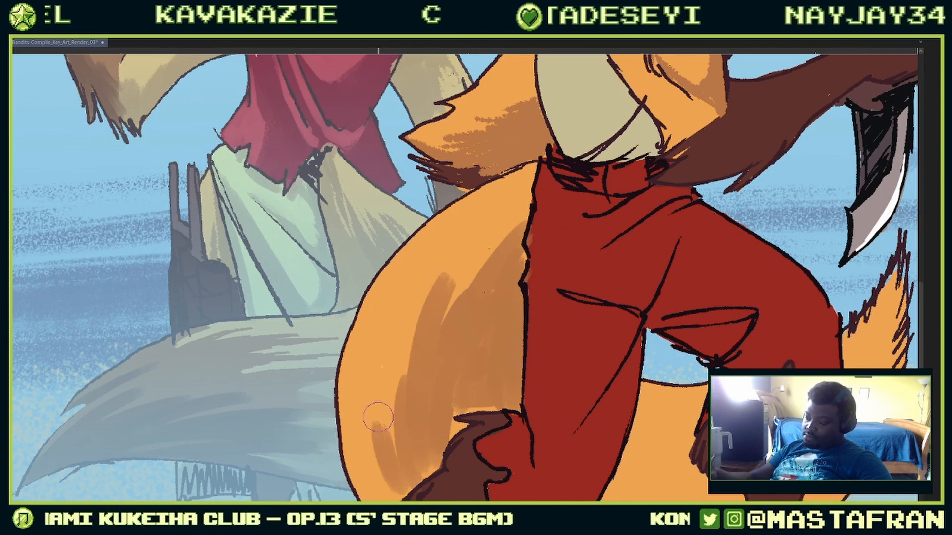
pyautogui.keyDown('alt'); pyautogui.click(504, 352); pyautogui.keyUp('alt')
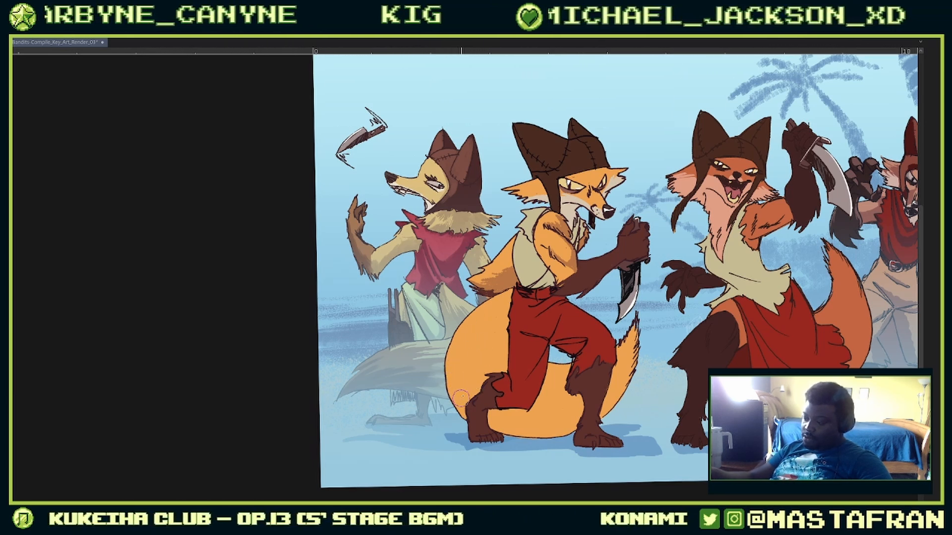
pyautogui.moveTo(461, 396)
pyautogui.mouseDown()
pyautogui.moveTo(474, 347)
pyautogui.moveTo(478, 379)
pyautogui.moveTo(491, 342)
pyautogui.moveTo(500, 366)
pyautogui.moveTo(509, 320)
pyautogui.mouseUp()
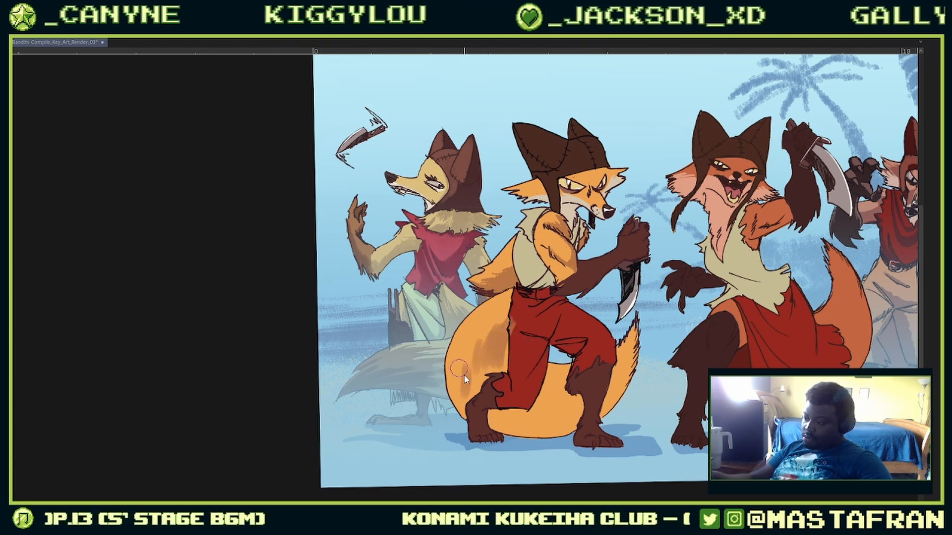
pyautogui.moveTo(459, 368)
pyautogui.mouseDown()
pyautogui.moveTo(470, 344)
pyautogui.moveTo(466, 394)
pyautogui.moveTo(480, 338)
pyautogui.moveTo(471, 358)
pyautogui.moveTo(479, 372)
pyautogui.moveTo(496, 327)
pyautogui.moveTo(494, 345)
pyautogui.moveTo(483, 355)
pyautogui.moveTo(491, 323)
pyautogui.moveTo(484, 355)
pyautogui.moveTo(504, 324)
pyautogui.moveTo(501, 360)
pyautogui.mouseUp()
# Step: Undo the gouache strokes on the tail and return to the Ryan Paint Brush
pyautogui.hotkey('ctrl', 'z')
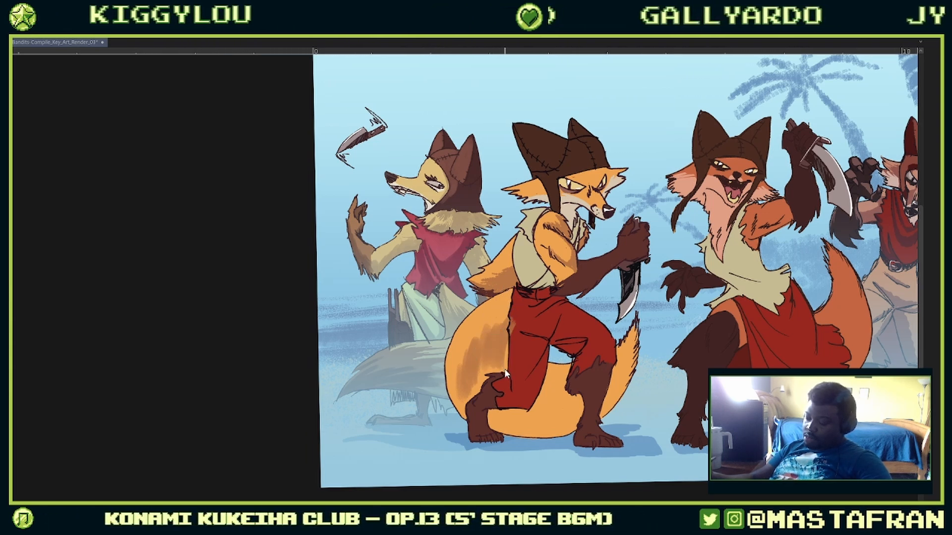
pyautogui.hotkey('ctrl', 'z')
pyautogui.hotkey('ctrl', 'z')
pyautogui.hotkey('ctrl', 'z')
pyautogui.hotkey('ctrl', 'z')
pyautogui.hotkey('ctrl', 'z')
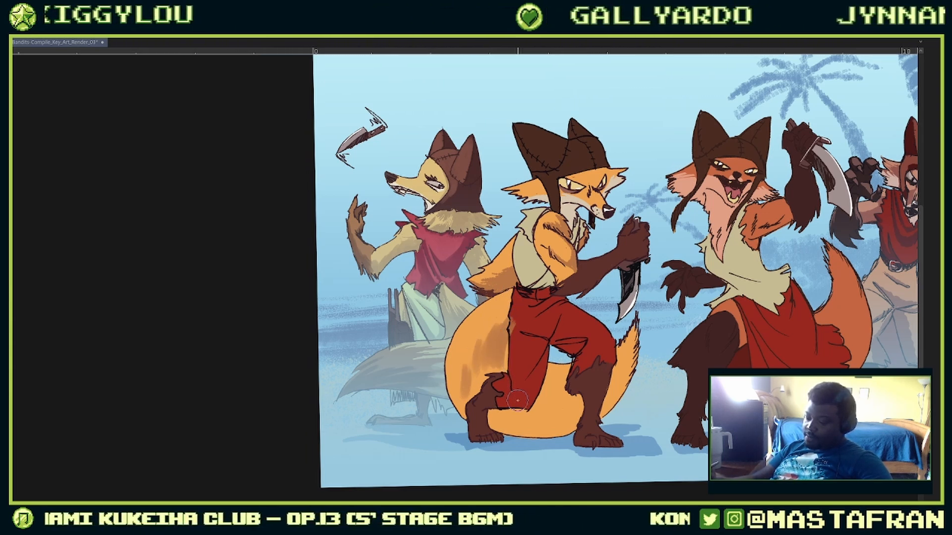
pyautogui.press('F4')
pyautogui.press('F4')
pyautogui.press('F3')
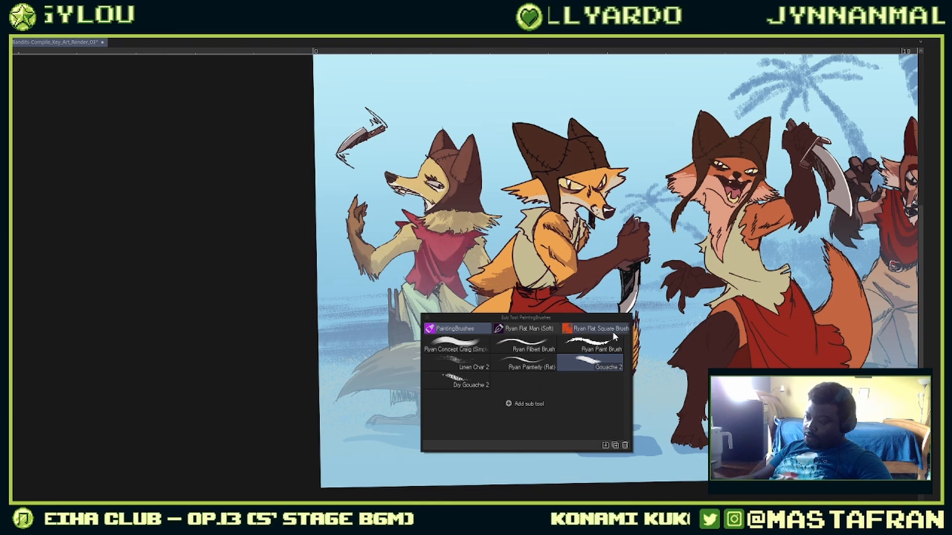
pyautogui.click(605, 349)
pyautogui.press('F3')
pyautogui.hotkey('ctrl', 'z')
pyautogui.hotkey('ctrl', 'z')
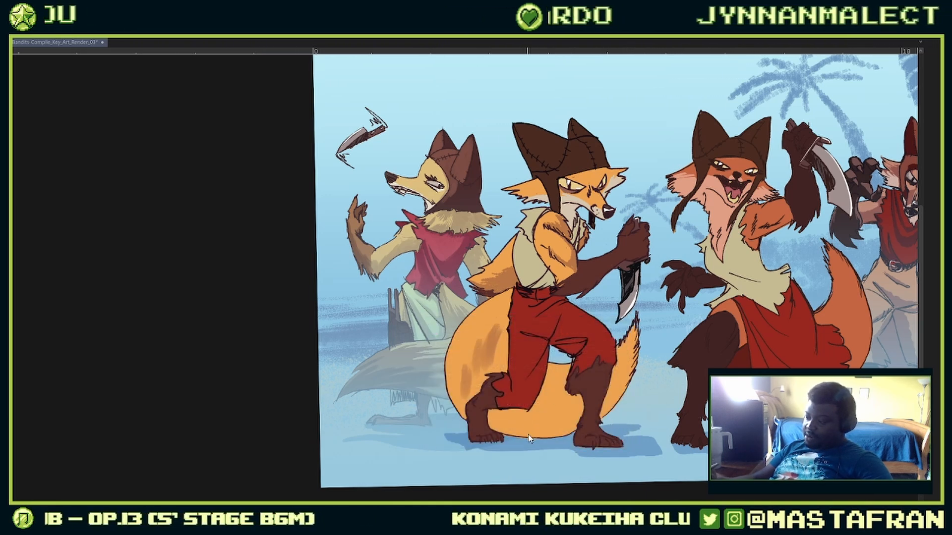
pyautogui.hotkey('ctrl', 'z')
pyautogui.hotkey('ctrl', 'z')
pyautogui.hotkey('ctrl', 'z')
pyautogui.hotkey('ctrl', 'z')
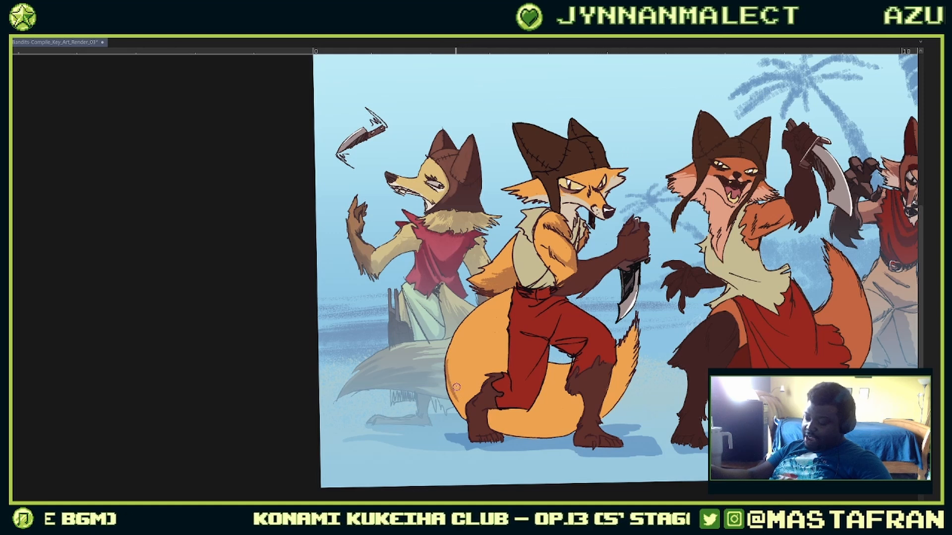
# Step: Shade the outer edge and underside of the orange fox's tail in flat brown, filling the lower curve between the feet
pyautogui.scroll(5, 458, 392)
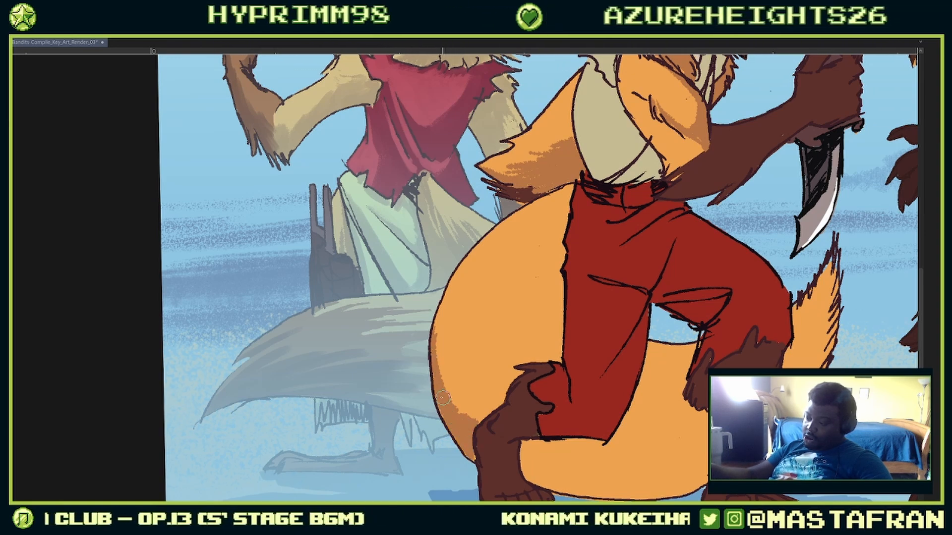
pyautogui.moveTo(668, 323); pyautogui.dragTo(776, 282)
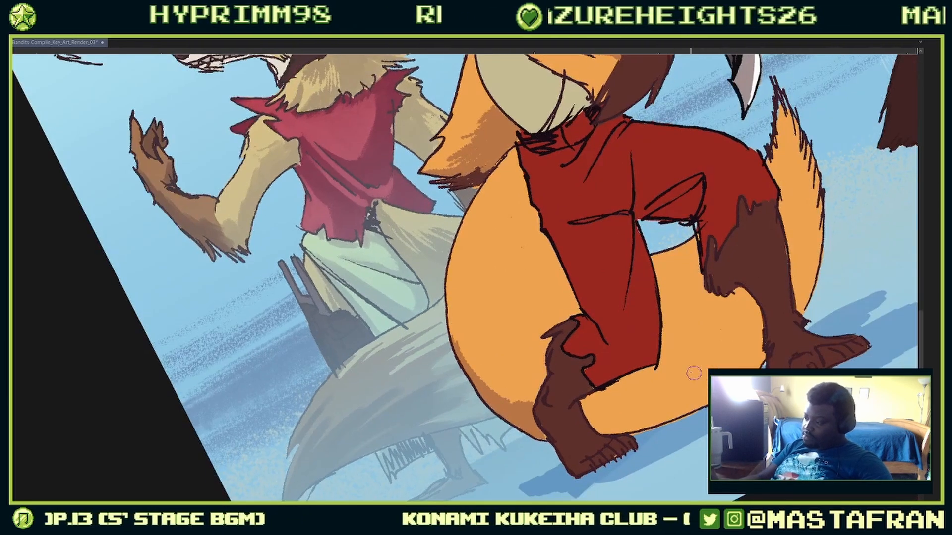
pyautogui.moveTo(669, 359); pyautogui.dragTo(735, 314)
pyautogui.moveTo(588, 400); pyautogui.dragTo(674, 364)
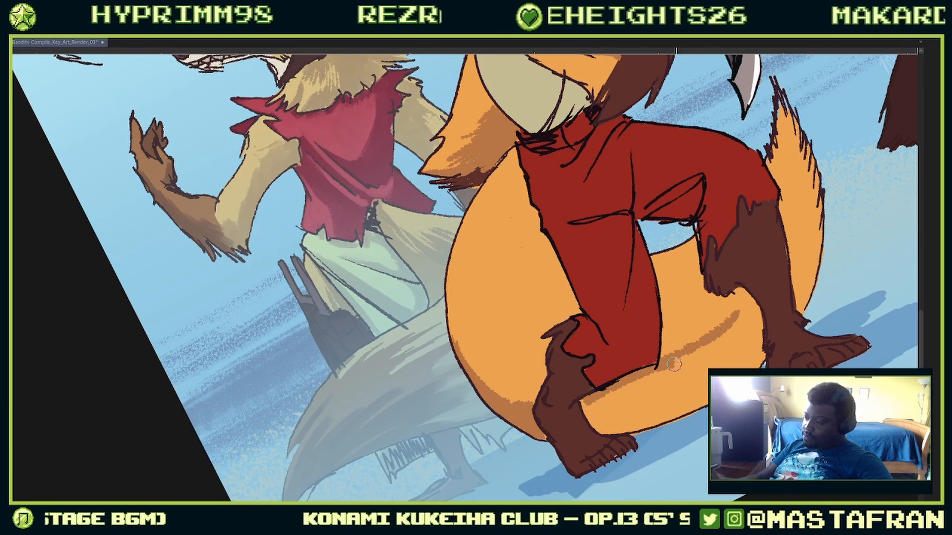
pyautogui.moveTo(589, 400)
pyautogui.mouseDown()
pyautogui.moveTo(610, 426)
pyautogui.moveTo(640, 417)
pyautogui.moveTo(596, 430)
pyautogui.moveTo(735, 366)
pyautogui.mouseUp()
pyautogui.moveTo(674, 408)
pyautogui.mouseDown()
pyautogui.moveTo(745, 358)
pyautogui.moveTo(761, 360)
pyautogui.moveTo(670, 416)
pyautogui.moveTo(761, 310)
pyautogui.moveTo(755, 359)
pyautogui.moveTo(752, 302)
pyautogui.moveTo(715, 346)
pyautogui.moveTo(639, 404)
pyautogui.moveTo(600, 404)
pyautogui.moveTo(696, 385)
pyautogui.moveTo(605, 414)
pyautogui.moveTo(701, 385)
pyautogui.moveTo(606, 409)
pyautogui.moveTo(750, 342)
pyautogui.mouseUp()
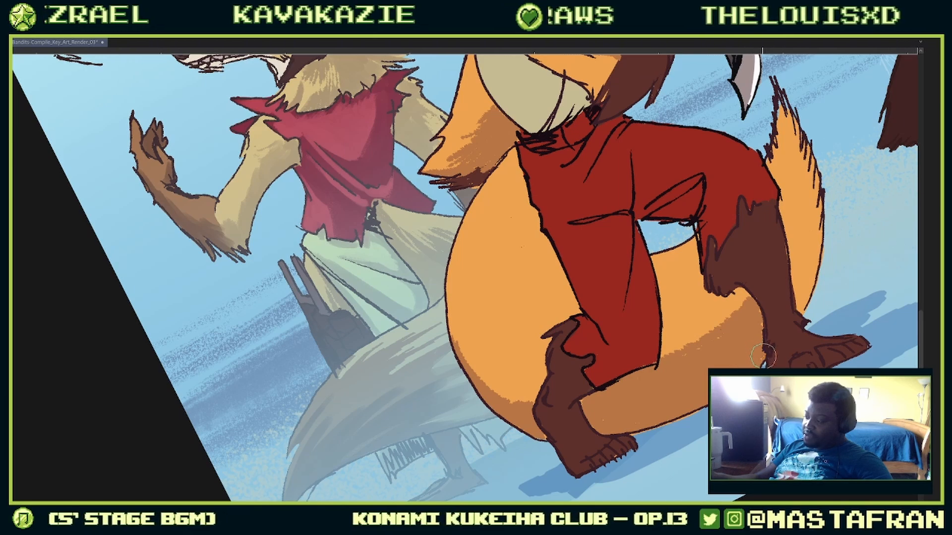
# Step: Paint brown shading with furry edges along the outer side of the orange fox's raised tail tip
pyautogui.moveTo(832, 164); pyautogui.dragTo(694, 313)
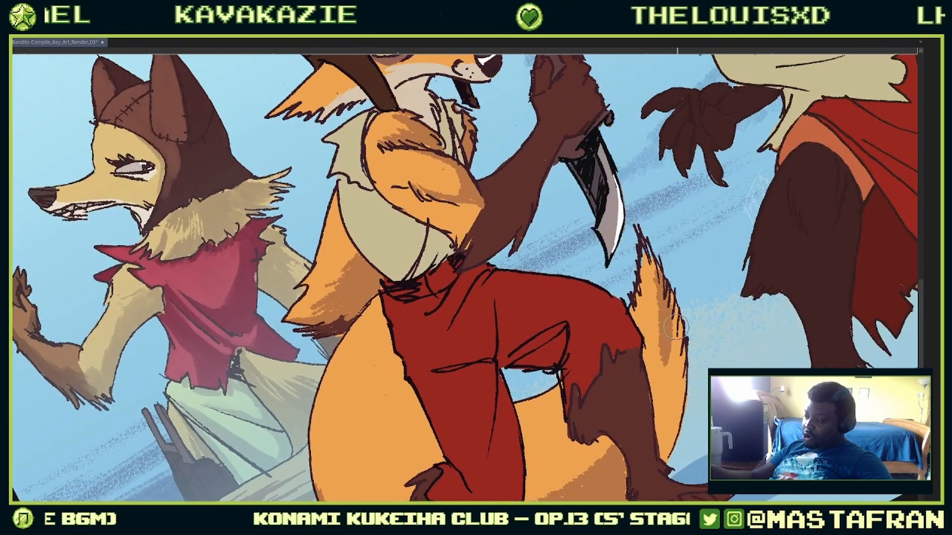
pyautogui.moveTo(650, 263)
pyautogui.mouseDown()
pyautogui.moveTo(622, 365)
pyautogui.moveTo(671, 303)
pyautogui.moveTo(659, 368)
pyautogui.moveTo(673, 329)
pyautogui.moveTo(643, 422)
pyautogui.moveTo(675, 342)
pyautogui.moveTo(662, 437)
pyautogui.moveTo(669, 410)
pyautogui.moveTo(661, 413)
pyautogui.moveTo(665, 402)
pyautogui.moveTo(666, 445)
pyautogui.moveTo(680, 399)
pyautogui.mouseUp()
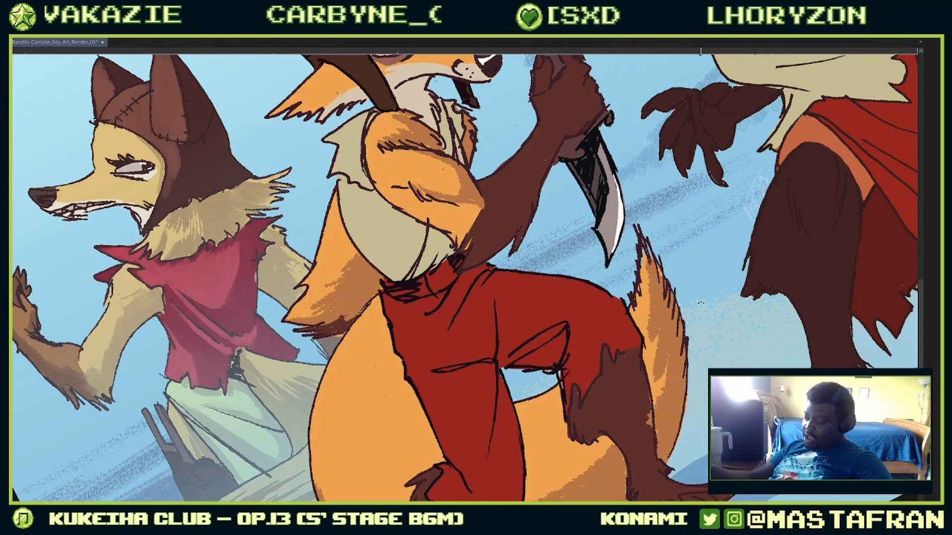
pyautogui.moveTo(700, 303); pyautogui.dragTo(687, 392)
# Step: Examine the orange fox's tail shading against the whole scene and up close from several canvas angles
pyautogui.scroll(-2, 694, 392)
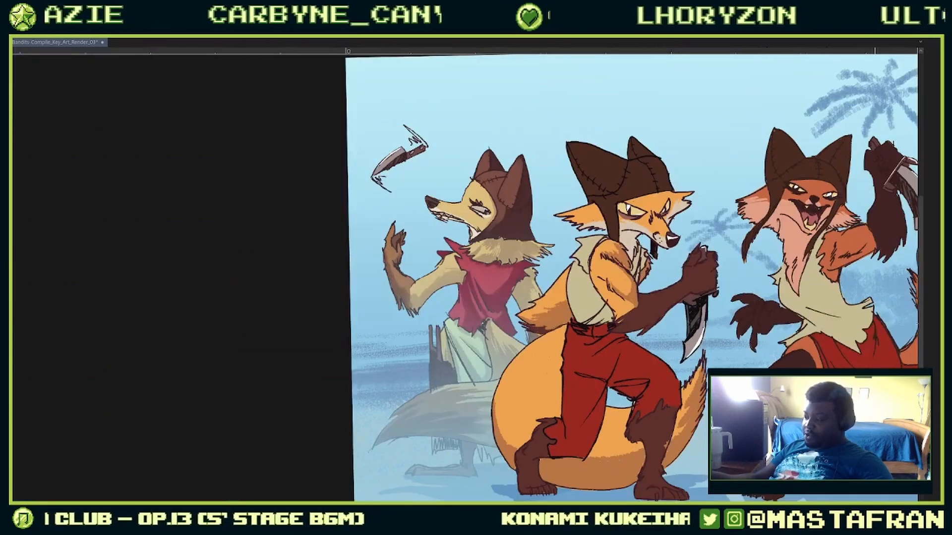
pyautogui.moveTo(856, 366); pyautogui.dragTo(862, 364)
pyautogui.moveTo(741, 398); pyautogui.dragTo(532, 343)
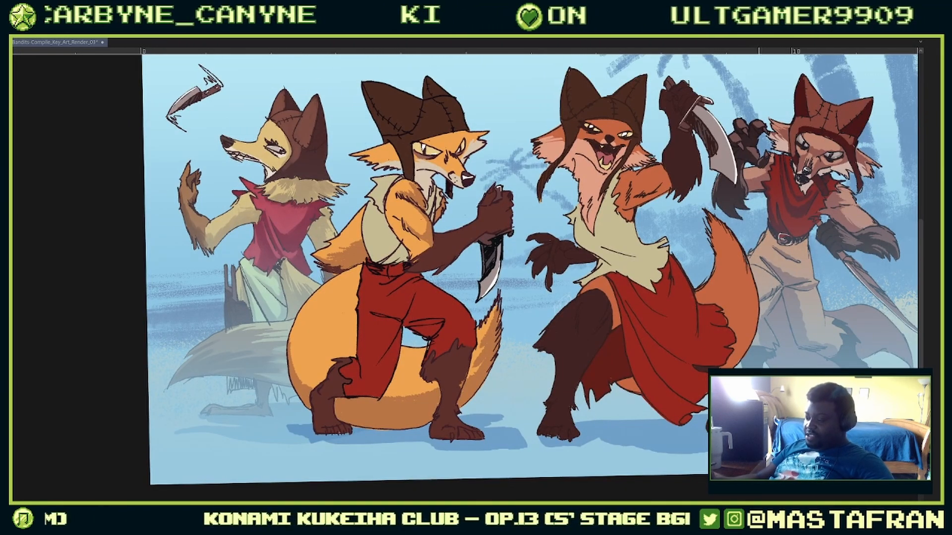
pyautogui.moveTo(755, 377); pyautogui.dragTo(770, 267)
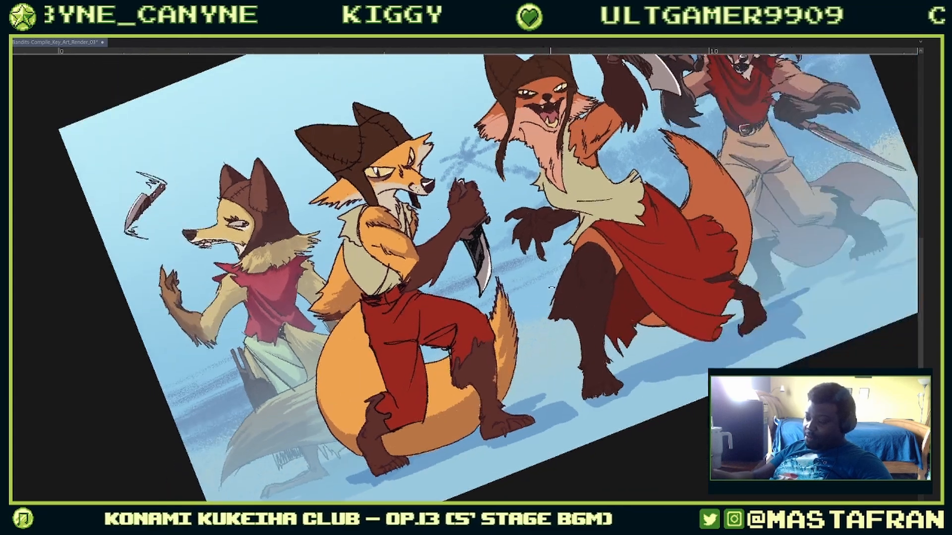
pyautogui.moveTo(512, 330)
pyautogui.mouseDown()
pyautogui.moveTo(564, 261)
pyautogui.moveTo(608, 243)
pyautogui.mouseUp()
pyautogui.moveTo(591, 290); pyautogui.dragTo(601, 324)
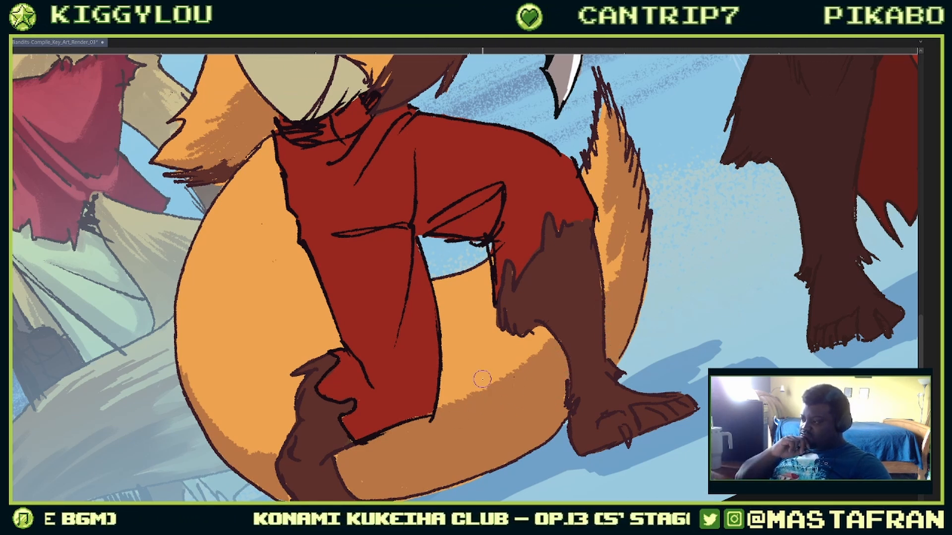
pyautogui.moveTo(482, 378); pyautogui.dragTo(459, 381)
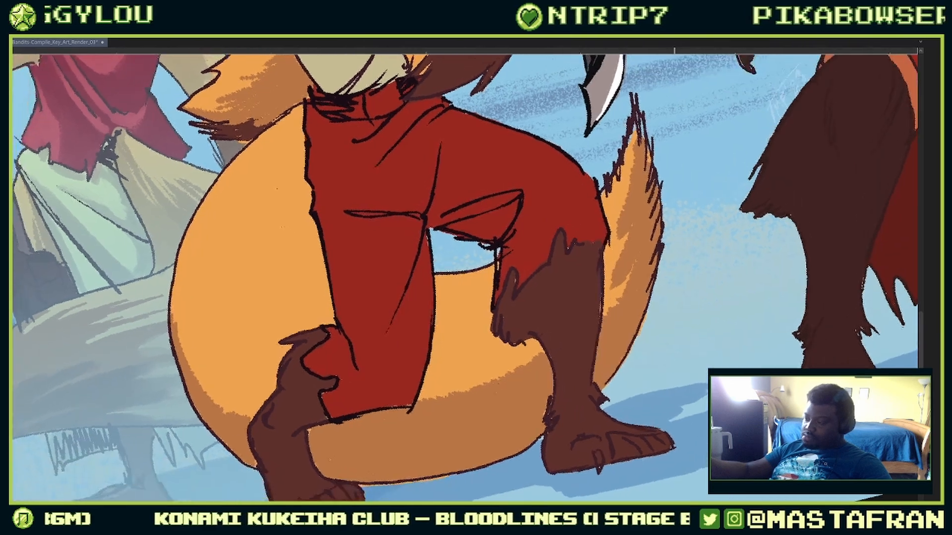
pyautogui.moveTo(420, 349); pyautogui.dragTo(561, 396)
# Step: Paint brown fur strokes near the tail's outer edge and a shadow where the tail meets the red trousers
pyautogui.moveTo(364, 449); pyautogui.dragTo(341, 394)
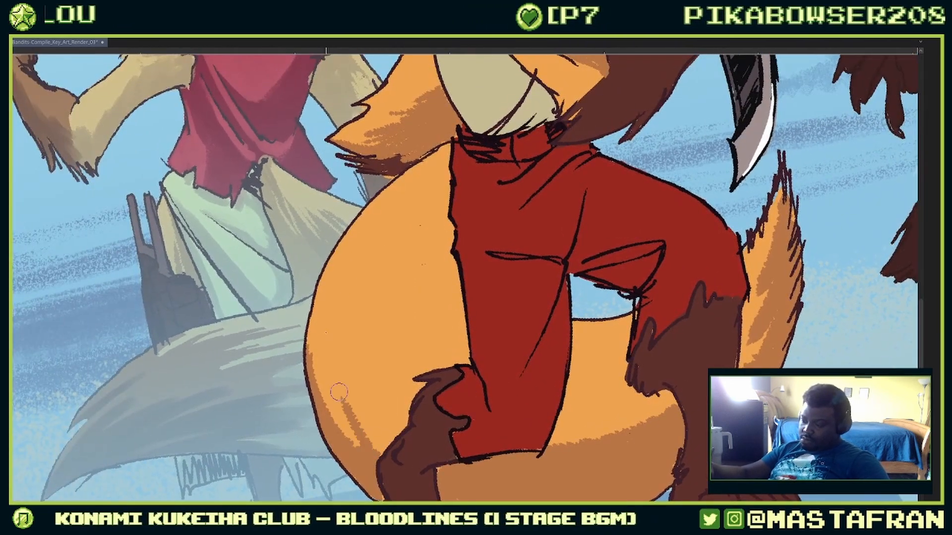
pyautogui.hotkey('ctrl', 'z')
pyautogui.moveTo(363, 449); pyautogui.dragTo(337, 381)
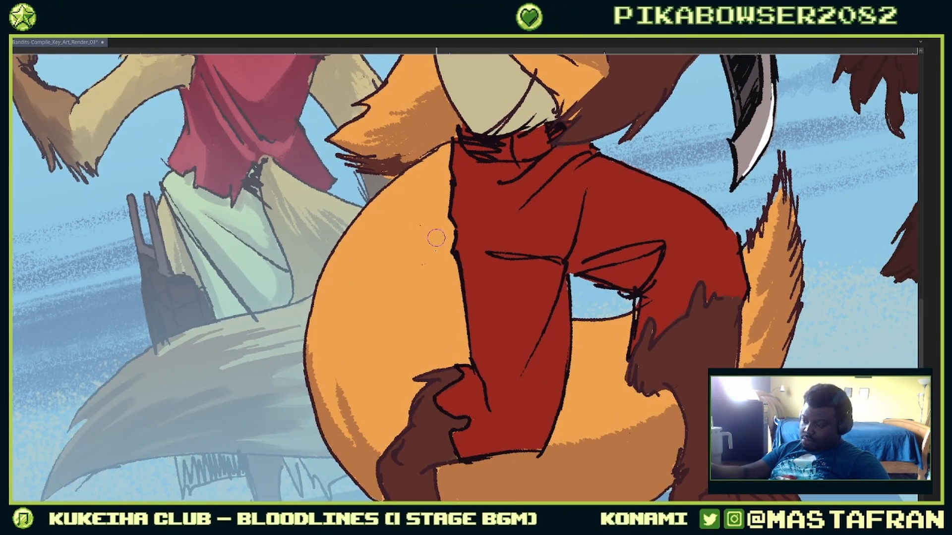
pyautogui.moveTo(406, 261); pyautogui.dragTo(383, 420)
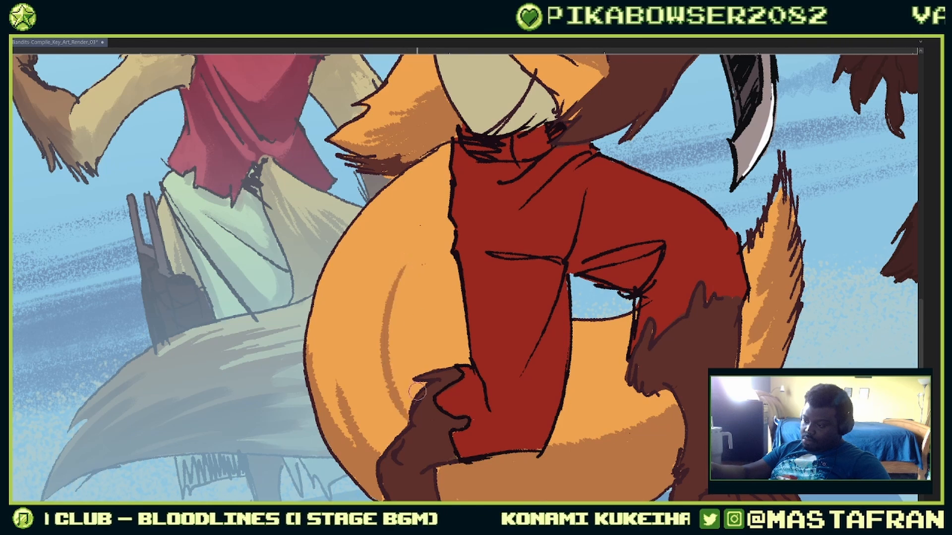
pyautogui.hotkey('ctrl', 'z')
pyautogui.moveTo(446, 260)
pyautogui.mouseDown()
pyautogui.moveTo(407, 394)
pyautogui.moveTo(427, 331)
pyautogui.mouseUp()
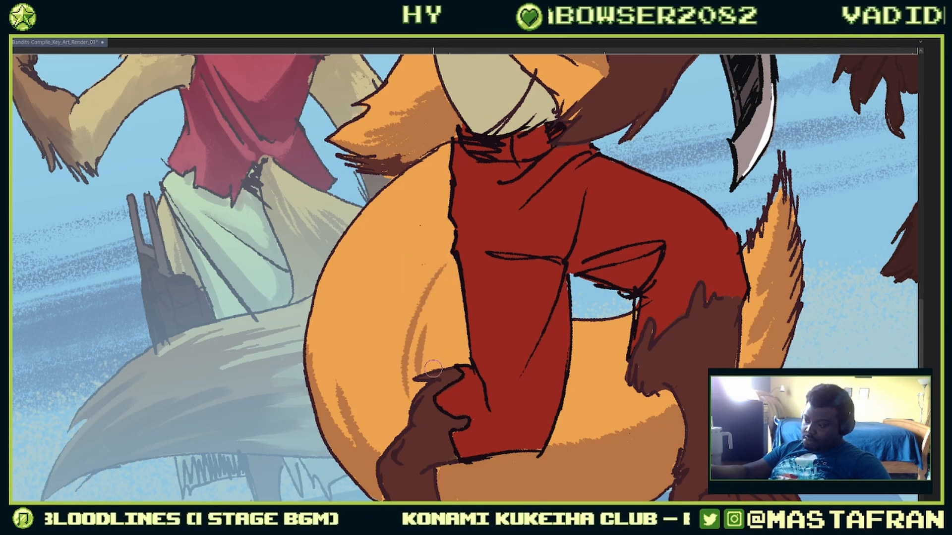
pyautogui.moveTo(434, 369)
pyautogui.mouseDown()
pyautogui.moveTo(461, 294)
pyautogui.moveTo(445, 359)
pyautogui.mouseUp()
pyautogui.moveTo(449, 358)
pyautogui.mouseDown()
pyautogui.moveTo(453, 343)
pyautogui.moveTo(477, 362)
pyautogui.mouseUp()
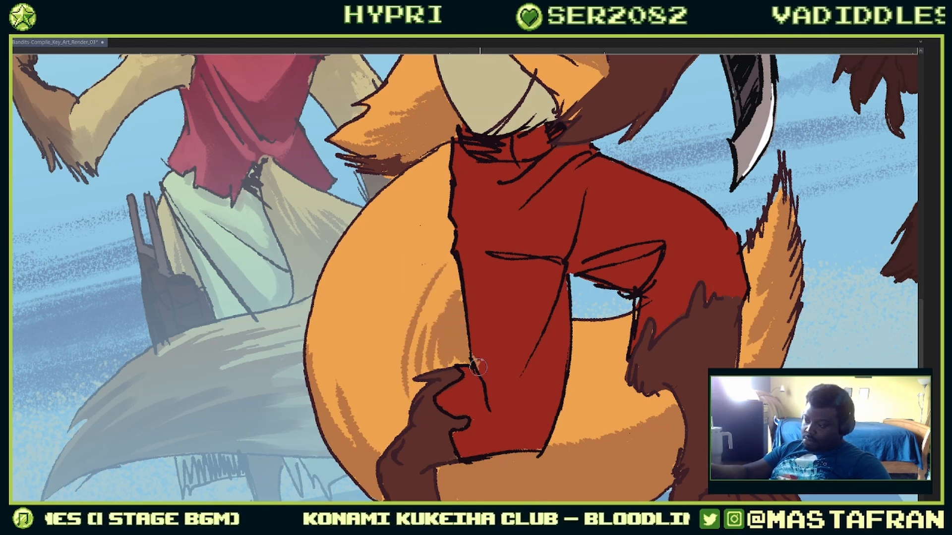
# Step: Add curved fur strokes to the tail section between the legs and fill the shadow beneath them
pyautogui.moveTo(594, 309); pyautogui.dragTo(556, 365)
pyautogui.moveTo(485, 418)
pyautogui.mouseDown()
pyautogui.moveTo(507, 464)
pyautogui.moveTo(513, 452)
pyautogui.mouseUp()
pyautogui.hotkey('ctrl', 'z')
pyautogui.moveTo(495, 412)
pyautogui.mouseDown()
pyautogui.moveTo(505, 439)
pyautogui.moveTo(497, 469)
pyautogui.moveTo(464, 468)
pyautogui.mouseUp()
pyautogui.moveTo(627, 365); pyautogui.dragTo(609, 197)
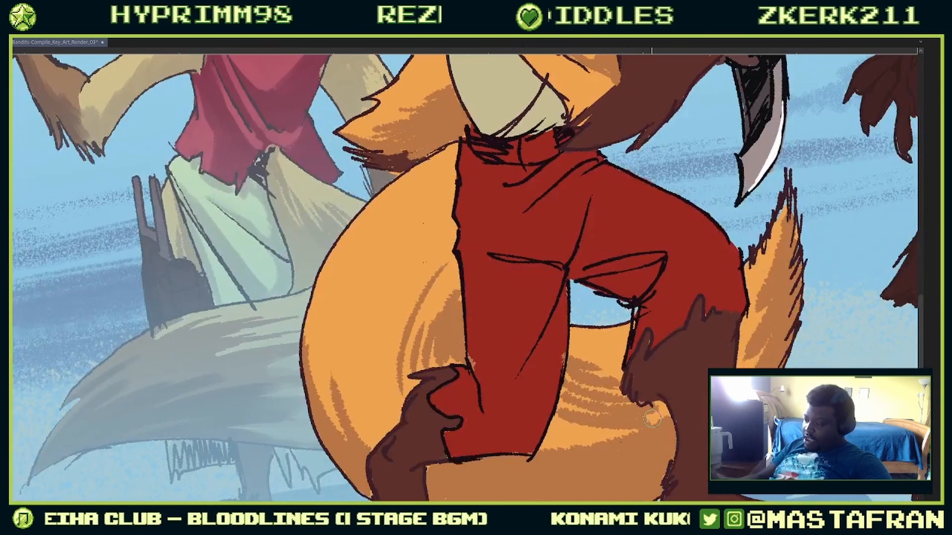
pyautogui.moveTo(649, 426); pyautogui.dragTo(665, 409)
pyautogui.moveTo(562, 420)
pyautogui.mouseDown()
pyautogui.moveTo(577, 433)
pyautogui.moveTo(625, 428)
pyautogui.moveTo(572, 442)
pyautogui.moveTo(594, 443)
pyautogui.mouseUp()
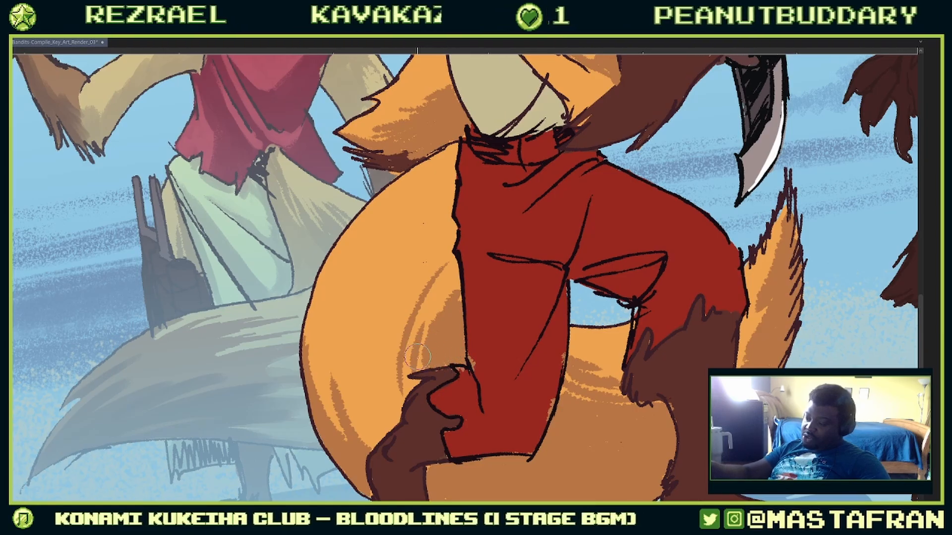
# Step: Build up the brown shadow above the bent knee with upward-tapering fur strokes across the lower tail to its outer edge
pyautogui.moveTo(419, 357); pyautogui.dragTo(459, 278)
pyautogui.moveTo(415, 394)
pyautogui.mouseDown()
pyautogui.moveTo(443, 292)
pyautogui.moveTo(408, 400)
pyautogui.moveTo(466, 228)
pyautogui.moveTo(370, 350)
pyautogui.moveTo(404, 390)
pyautogui.moveTo(392, 345)
pyautogui.moveTo(436, 289)
pyautogui.mouseUp()
pyautogui.moveTo(399, 416); pyautogui.dragTo(381, 349)
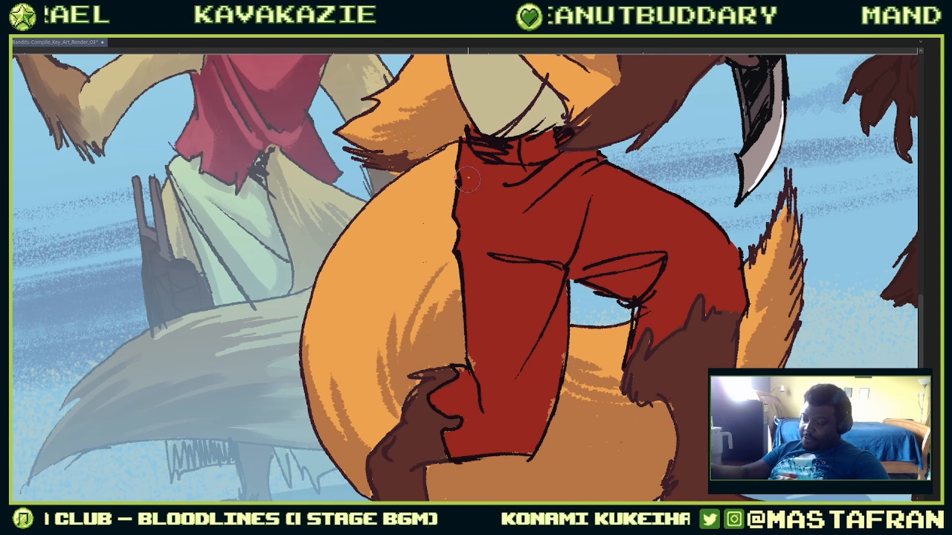
pyautogui.moveTo(381, 449)
pyautogui.mouseDown()
pyautogui.moveTo(347, 318)
pyautogui.moveTo(356, 301)
pyautogui.mouseUp()
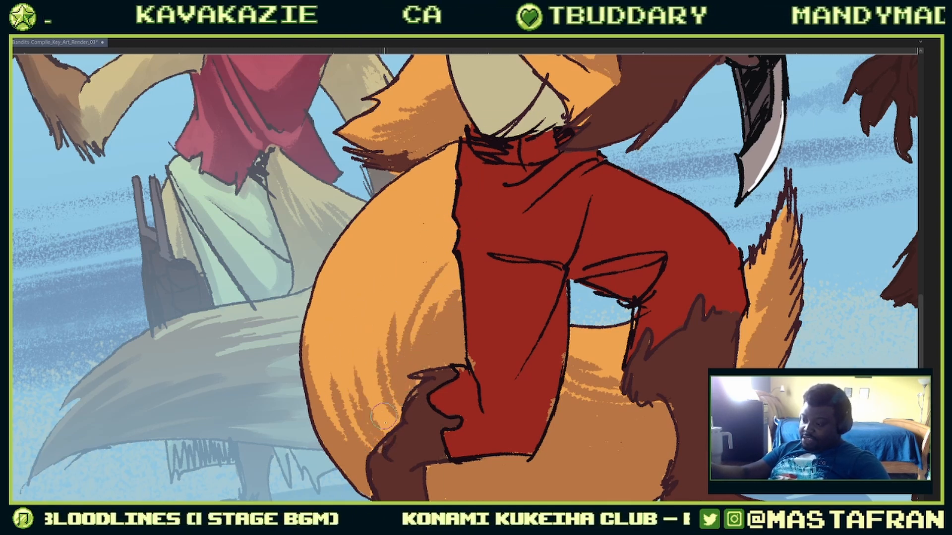
pyautogui.moveTo(382, 417)
pyautogui.mouseDown()
pyautogui.moveTo(360, 353)
pyautogui.moveTo(387, 307)
pyautogui.mouseUp()
pyautogui.moveTo(370, 449); pyautogui.dragTo(347, 380)
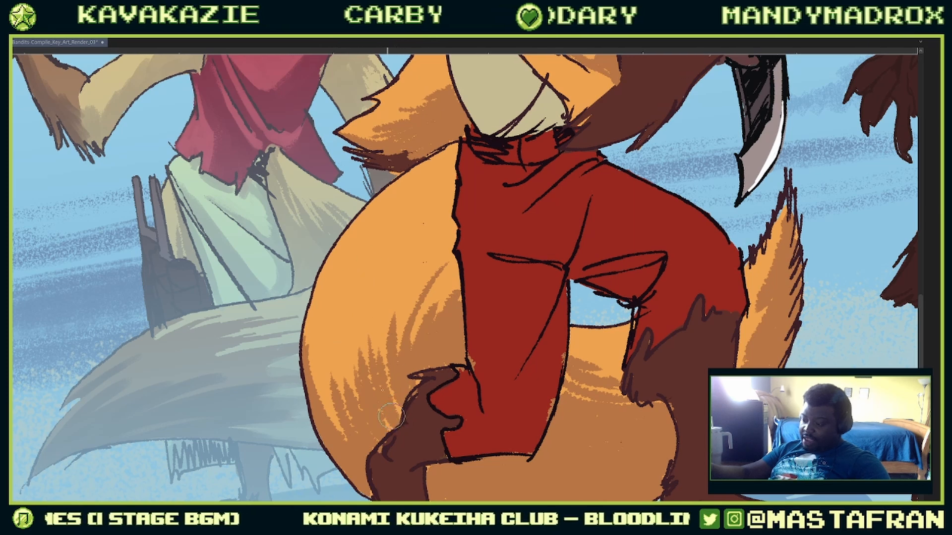
pyautogui.moveTo(403, 419); pyautogui.dragTo(380, 308)
pyautogui.moveTo(379, 430); pyautogui.dragTo(366, 305)
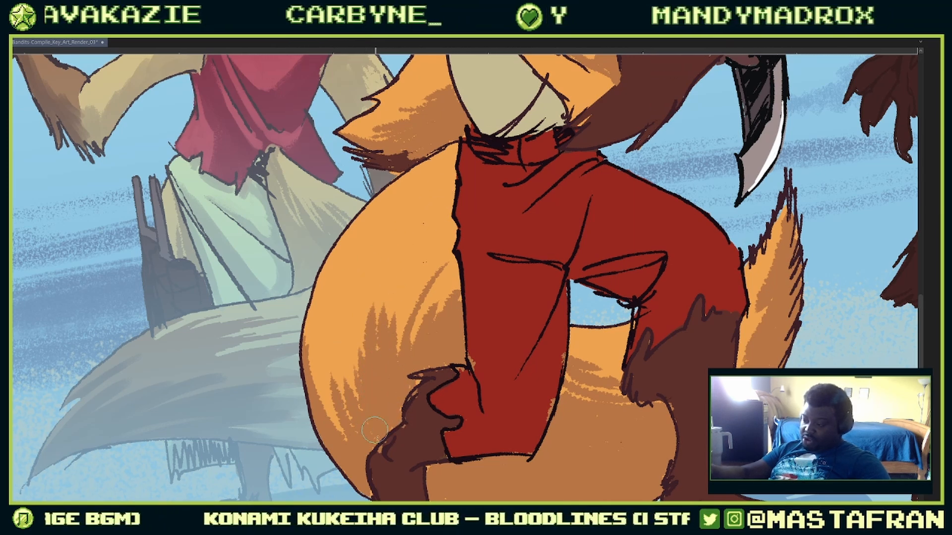
pyautogui.moveTo(356, 400); pyautogui.dragTo(351, 325)
pyautogui.moveTo(348, 436); pyautogui.dragTo(350, 364)
pyautogui.moveTo(334, 412); pyautogui.dragTo(333, 364)
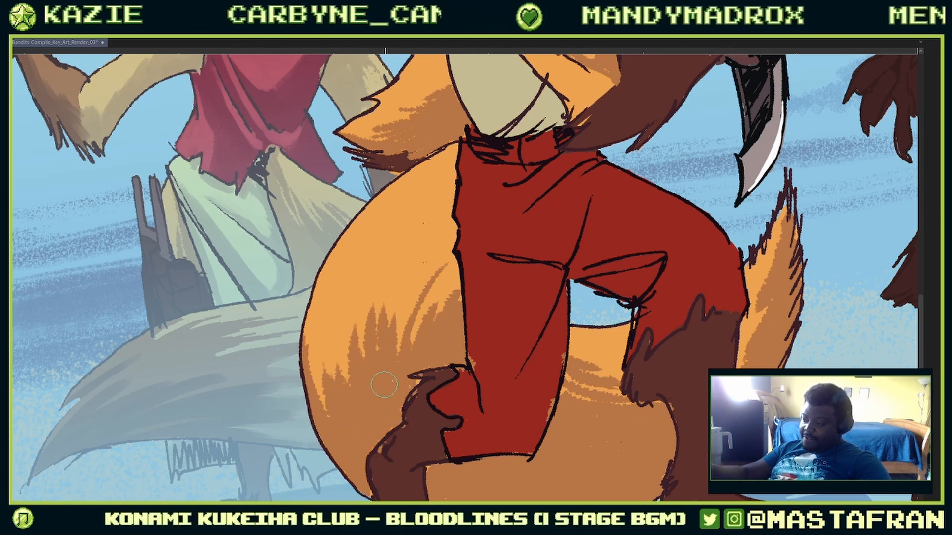
# Step: Paint upward fur strands along the shadow edge inside the central fox's large orange tail
pyautogui.moveTo(408, 347); pyautogui.dragTo(416, 280)
pyautogui.moveTo(426, 338); pyautogui.dragTo(431, 282)
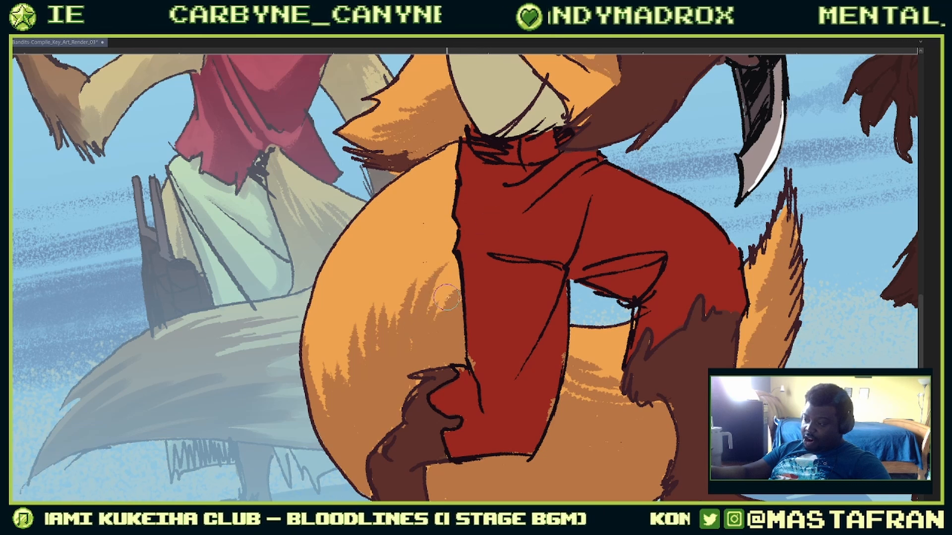
pyautogui.moveTo(452, 317); pyautogui.dragTo(453, 265)
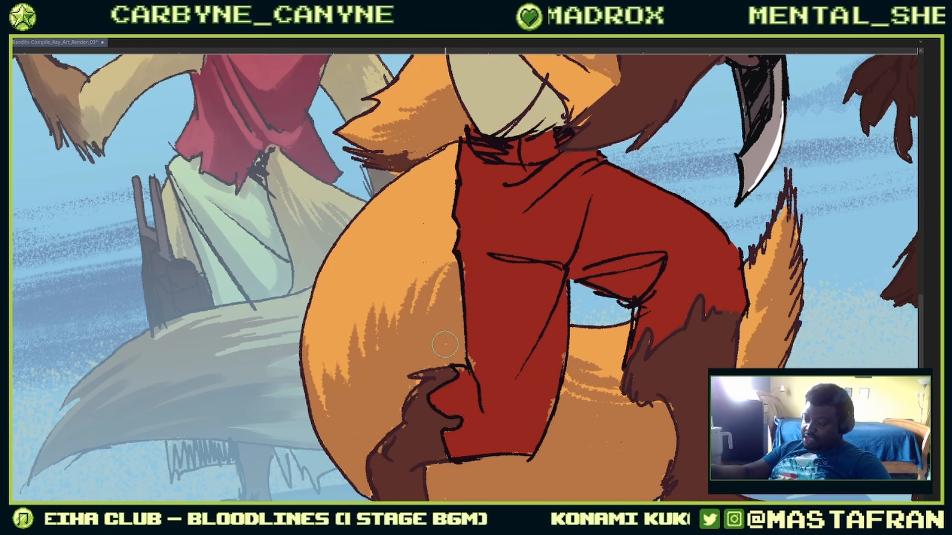
pyautogui.moveTo(361, 356); pyautogui.dragTo(393, 265)
pyautogui.moveTo(387, 337); pyautogui.dragTo(425, 248)
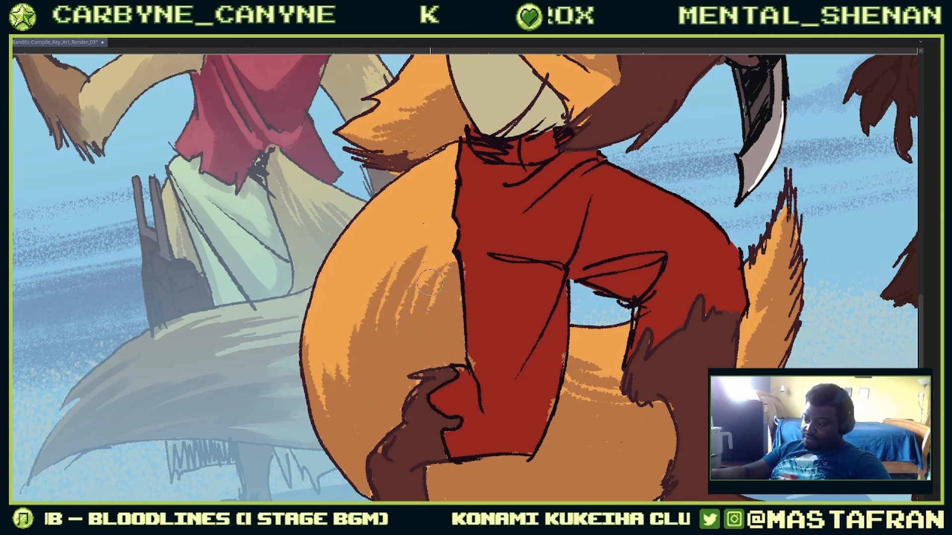
pyautogui.moveTo(408, 322); pyautogui.dragTo(427, 260)
pyautogui.hotkey('ctrl', 'z')
pyautogui.hotkey('ctrl', 'z')
pyautogui.hotkey('ctrl', 'z')
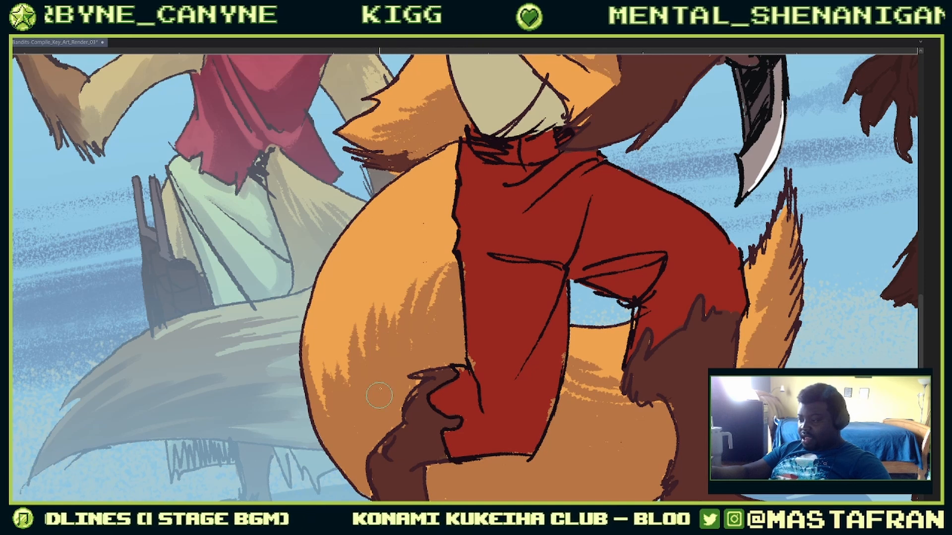
# Step: Brush further long fur strands up the middle of the orange tail and undo the last stroke
pyautogui.moveTo(380, 395); pyautogui.dragTo(399, 260)
pyautogui.moveTo(411, 323); pyautogui.dragTo(453, 224)
pyautogui.hotkey('ctrl', 'z')
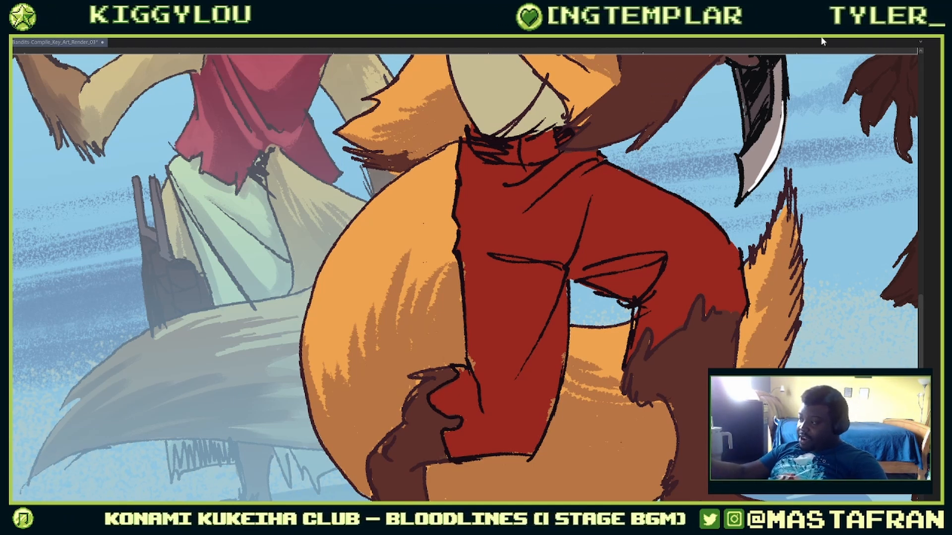
# Step: Switch to the central fox's flat color layer and paint the tail tip in reddish brown
pyautogui.moveTo(676, 219); pyautogui.dragTo(661, 295)
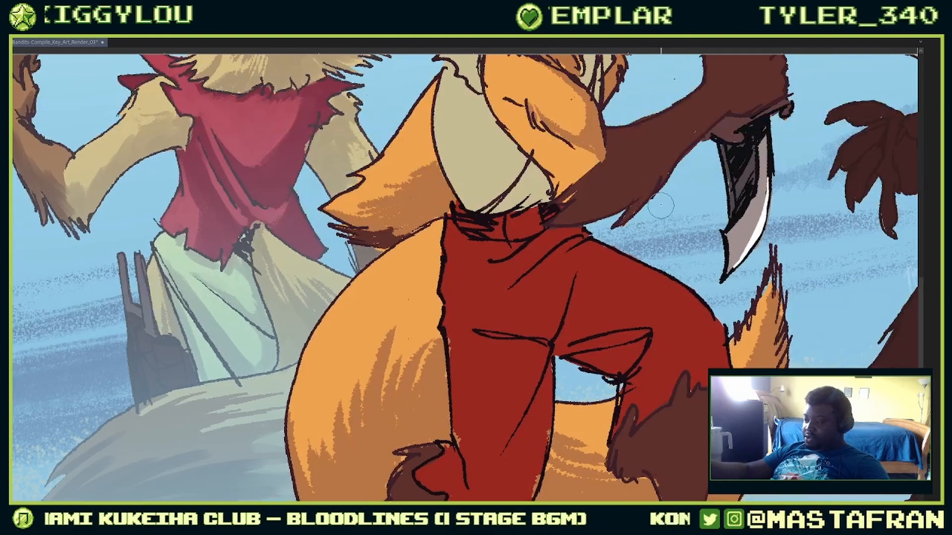
pyautogui.rightClick(662, 192)
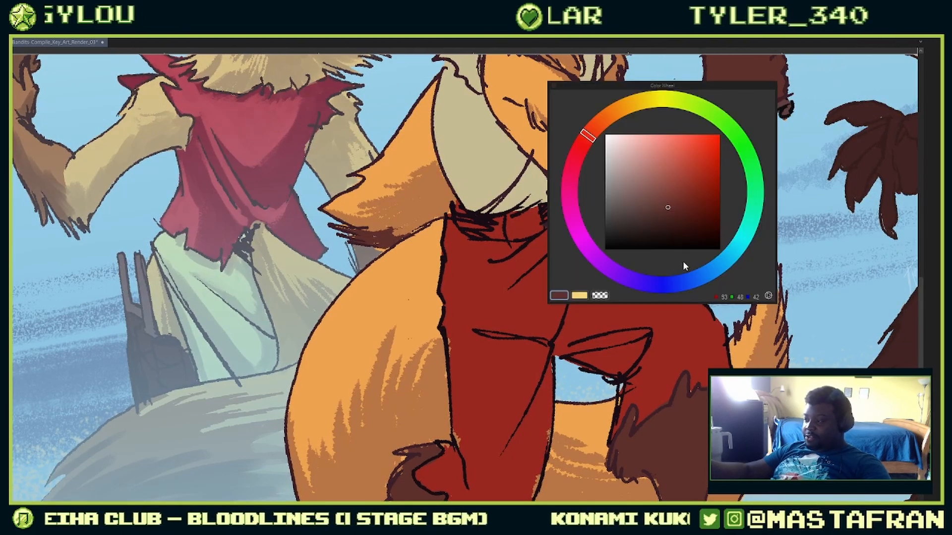
pyautogui.press('Escape')
pyautogui.press('F7')
pyautogui.click(686, 304)
pyautogui.press('F7')
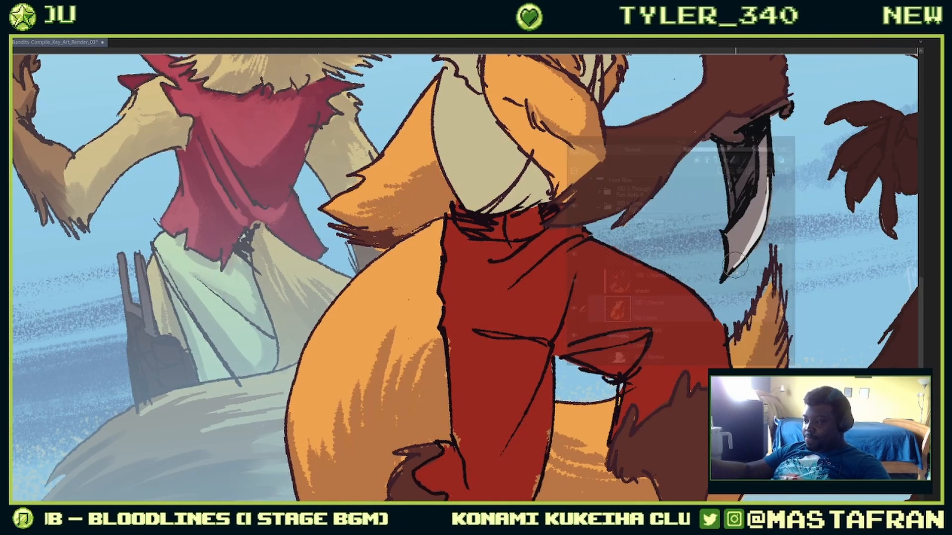
pyautogui.moveTo(735, 269); pyautogui.dragTo(705, 223)
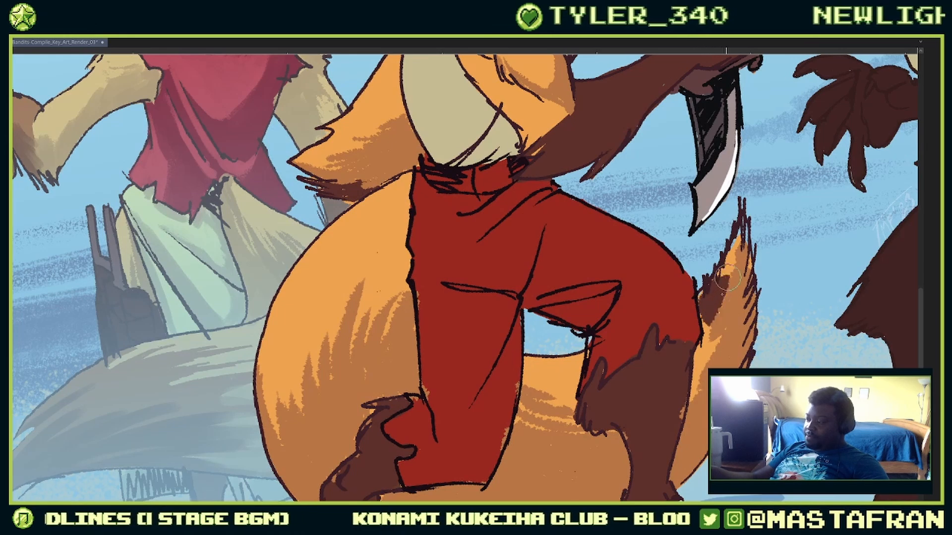
pyautogui.moveTo(727, 279); pyautogui.dragTo(742, 243)
pyautogui.moveTo(699, 325)
pyautogui.mouseDown()
pyautogui.moveTo(704, 356)
pyautogui.moveTo(720, 342)
pyautogui.moveTo(742, 288)
pyautogui.mouseUp()
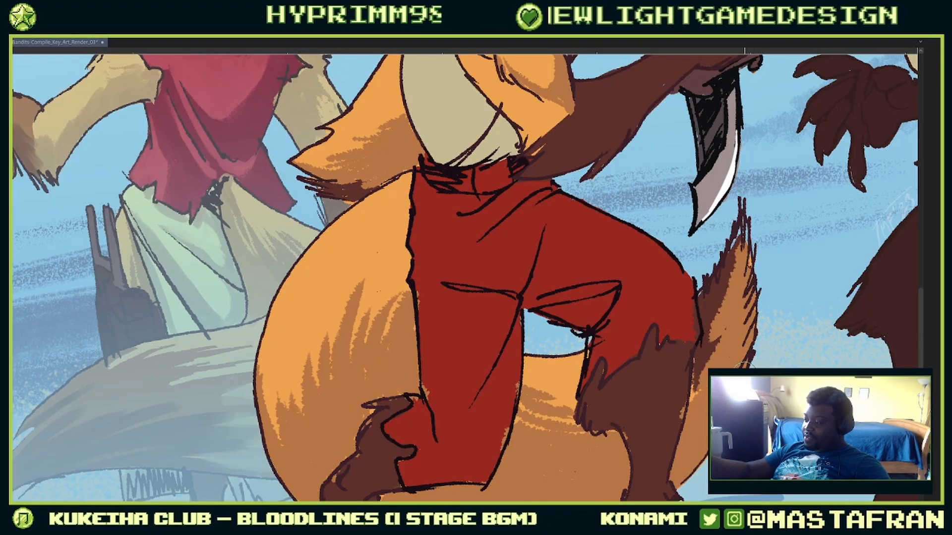
# Step: Pick a darker shade of the same brown and paint shadow fur over the tail tip
pyautogui.press('Tab')
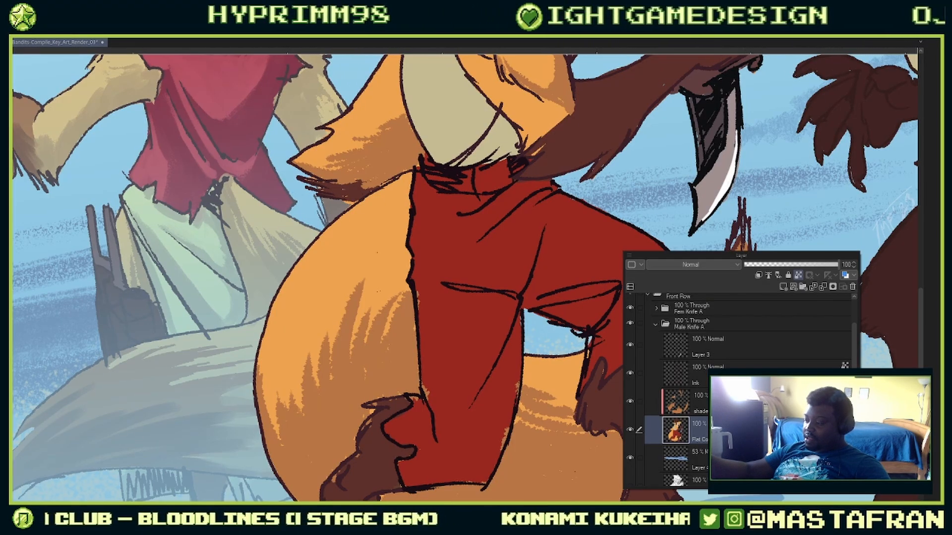
pyautogui.press('Tab')
pyautogui.press('c')
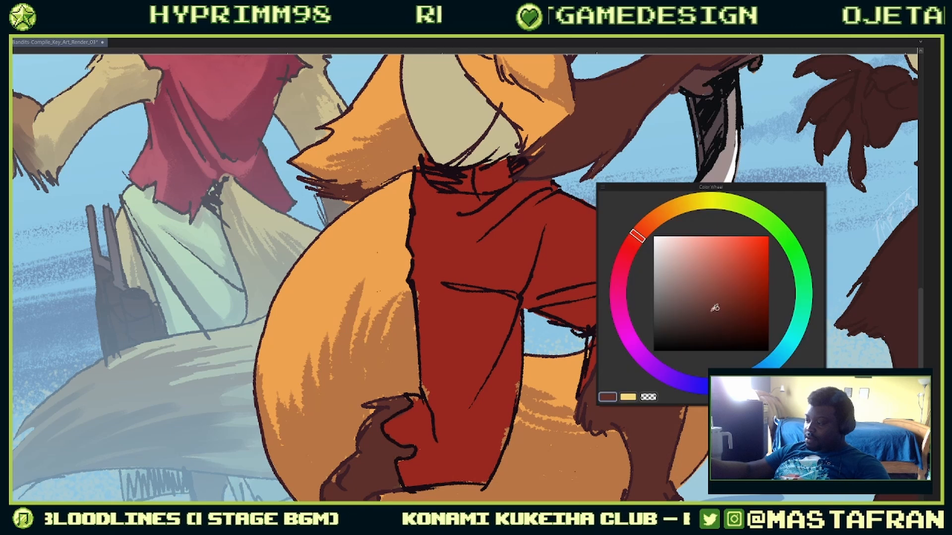
pyautogui.moveTo(714, 308)
pyautogui.mouseDown()
pyautogui.moveTo(730, 311)
pyautogui.moveTo(714, 330)
pyautogui.mouseUp()
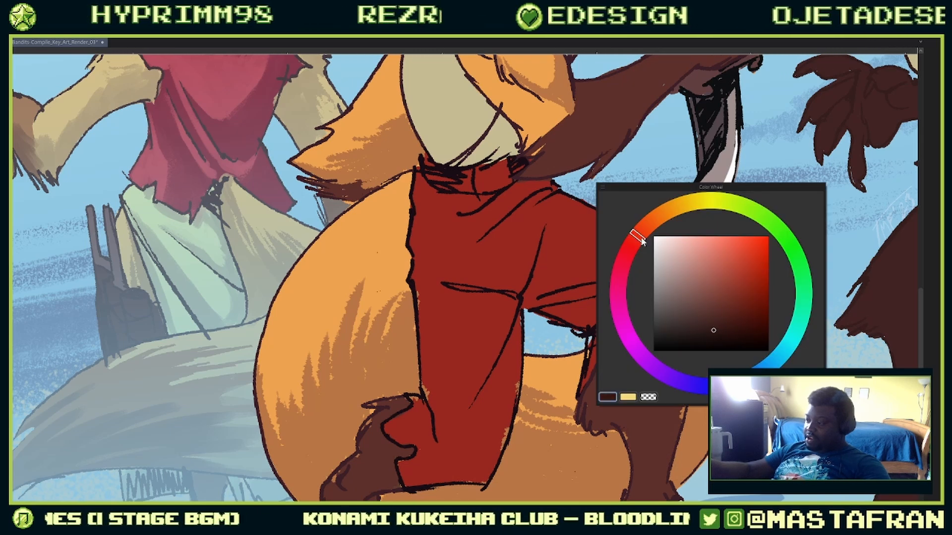
pyautogui.press('c')
pyautogui.moveTo(731, 274)
pyautogui.mouseDown()
pyautogui.moveTo(737, 255)
pyautogui.moveTo(718, 320)
pyautogui.moveTo(745, 264)
pyautogui.moveTo(714, 295)
pyautogui.moveTo(748, 295)
pyautogui.moveTo(739, 286)
pyautogui.moveTo(727, 298)
pyautogui.moveTo(701, 370)
pyautogui.moveTo(731, 341)
pyautogui.moveTo(734, 327)
pyautogui.moveTo(696, 358)
pyautogui.mouseUp()
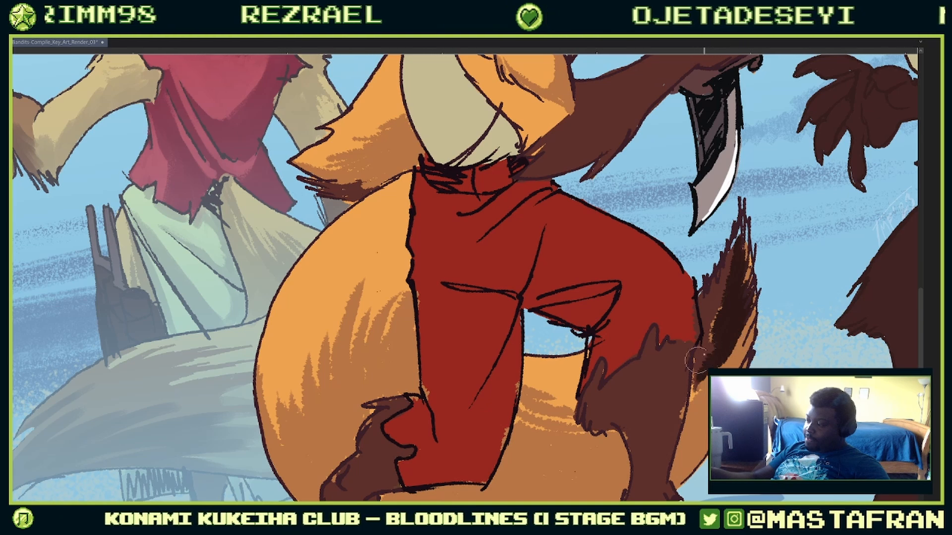
pyautogui.moveTo(744, 319)
pyautogui.mouseDown()
pyautogui.moveTo(726, 364)
pyautogui.moveTo(739, 366)
pyautogui.mouseUp()
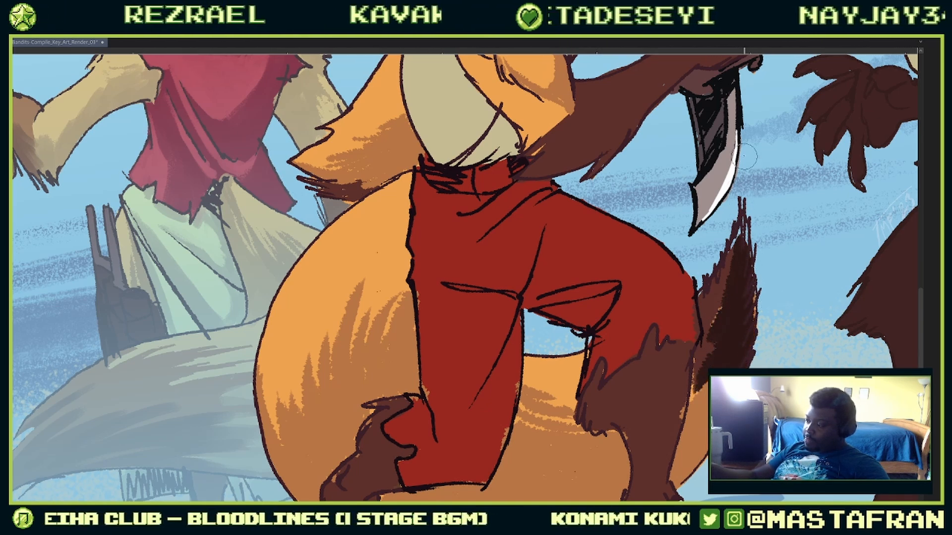
# Step: Rework the tail tip with brown fur strokes between the dark shadow and its outer edge
pyautogui.rightClick(733, 337)
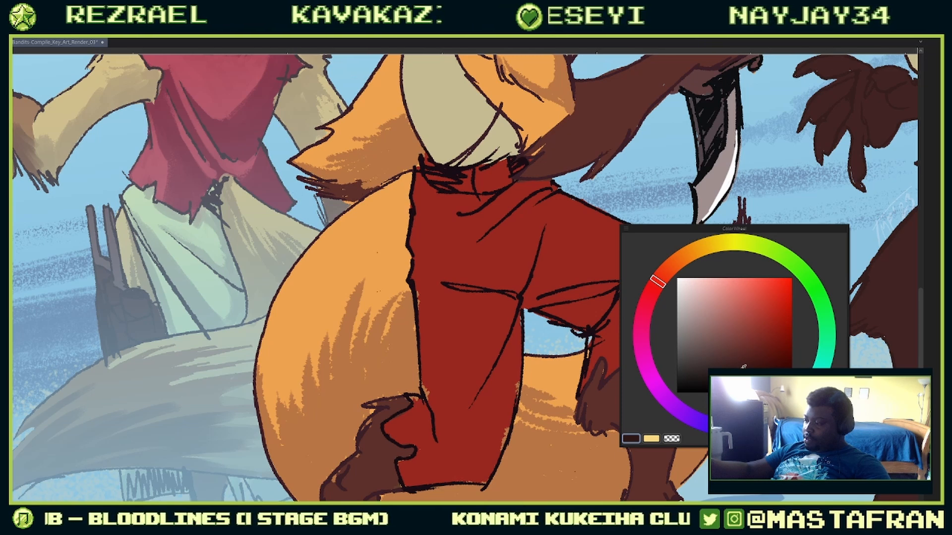
pyautogui.rightClick(746, 336)
pyautogui.moveTo(731, 302)
pyautogui.mouseDown()
pyautogui.moveTo(715, 357)
pyautogui.moveTo(735, 282)
pyautogui.moveTo(724, 367)
pyautogui.moveTo(741, 273)
pyautogui.moveTo(711, 338)
pyautogui.moveTo(725, 273)
pyautogui.moveTo(736, 267)
pyautogui.moveTo(730, 302)
pyautogui.moveTo(740, 232)
pyautogui.moveTo(736, 308)
pyautogui.mouseUp()
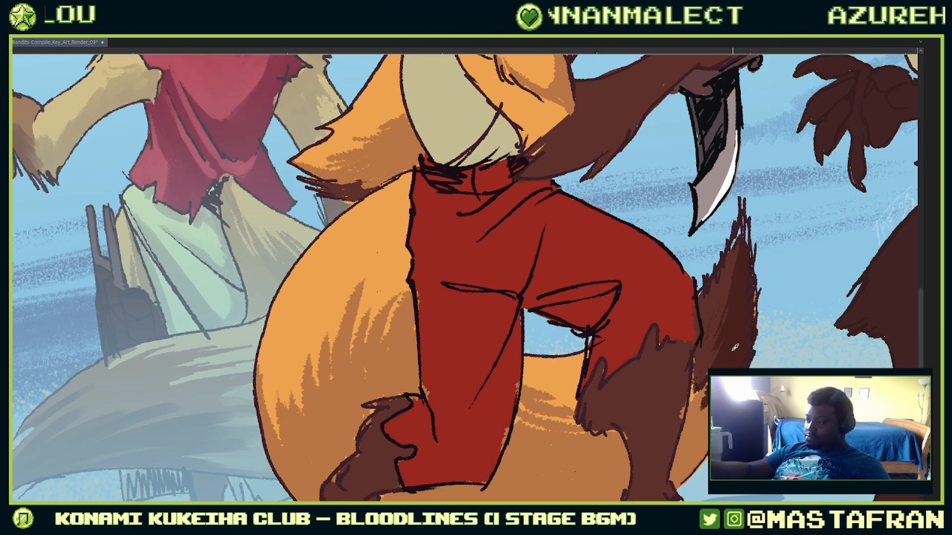
pyautogui.moveTo(715, 355); pyautogui.dragTo(722, 421)
# Step: Paint dark brown shadow along the underside of the knife-holding forearm from elbow to wrist
pyautogui.moveTo(570, 193); pyautogui.dragTo(534, 311)
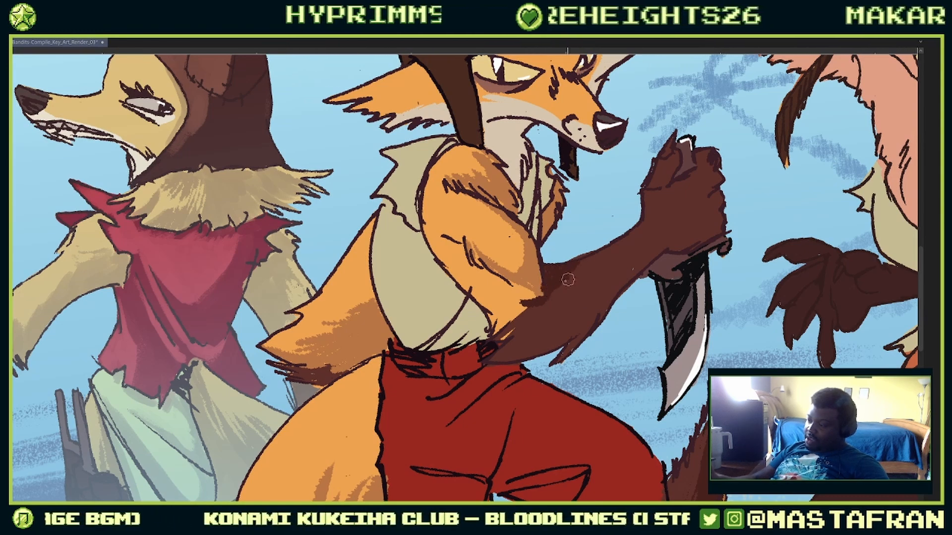
pyautogui.moveTo(682, 256); pyautogui.dragTo(602, 314)
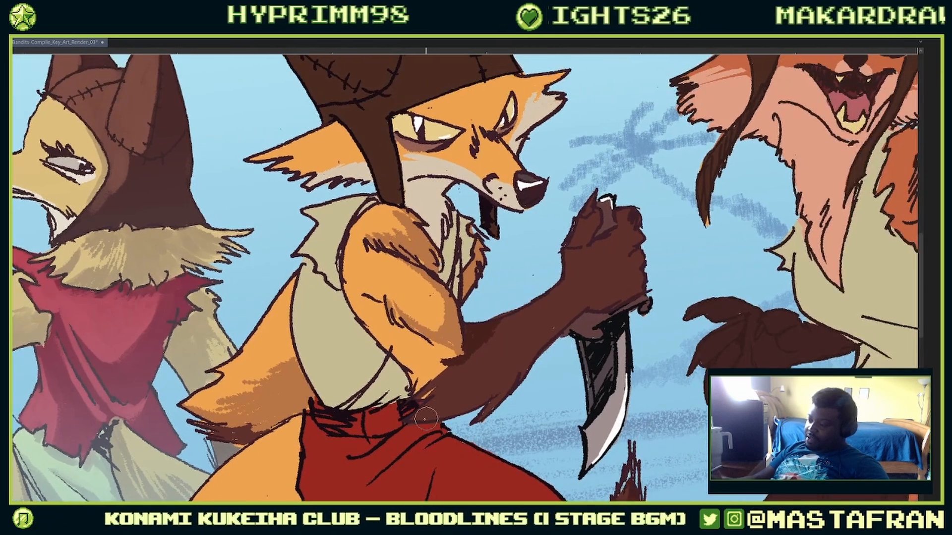
pyautogui.moveTo(422, 416); pyautogui.dragTo(515, 355)
pyautogui.moveTo(484, 397); pyautogui.dragTo(562, 313)
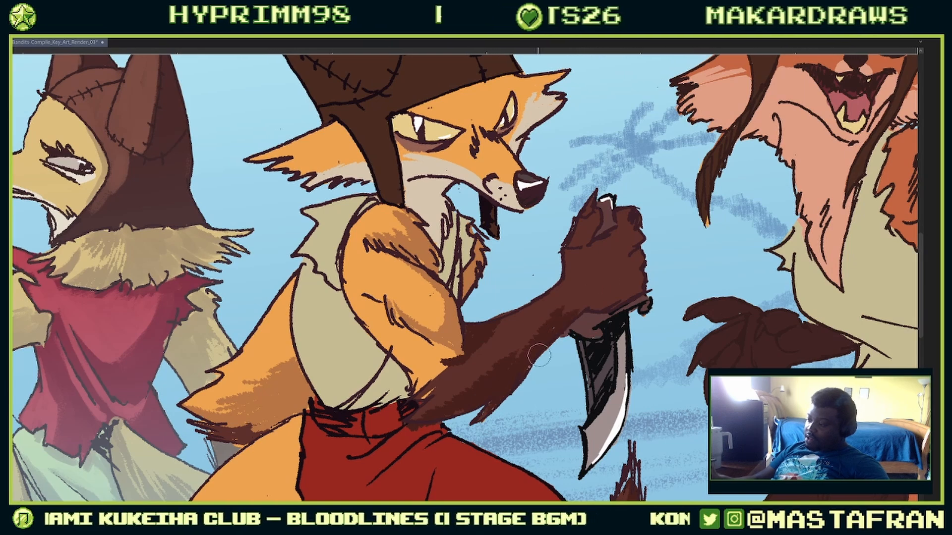
pyautogui.moveTo(686, 252); pyautogui.dragTo(825, 227)
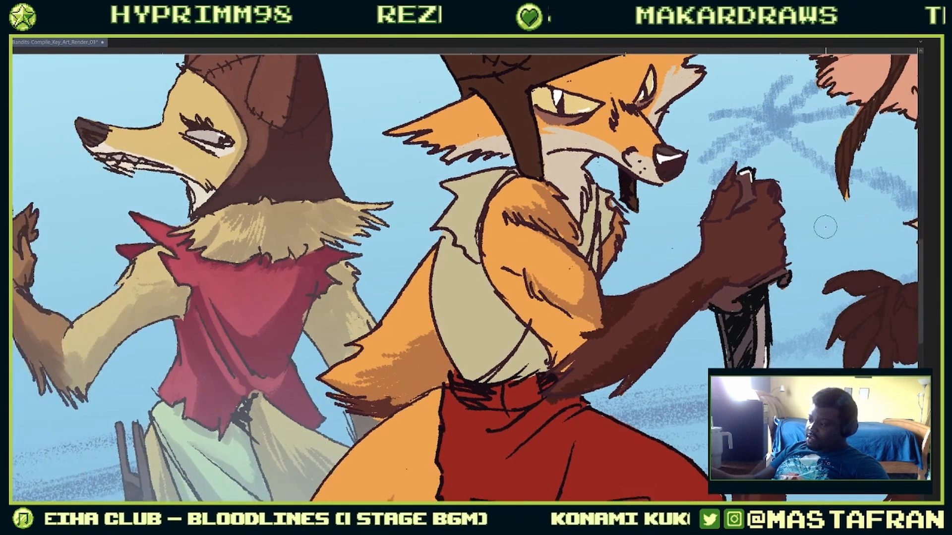
pyautogui.moveTo(731, 293); pyautogui.dragTo(685, 316)
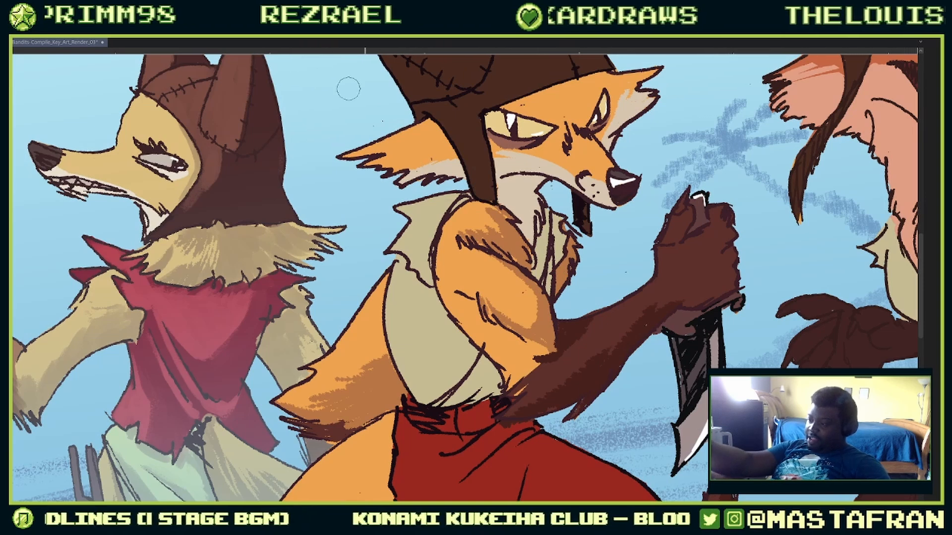
pyautogui.moveTo(392, 133); pyautogui.dragTo(541, 280)
pyautogui.hotkey('ctrl', 'z')
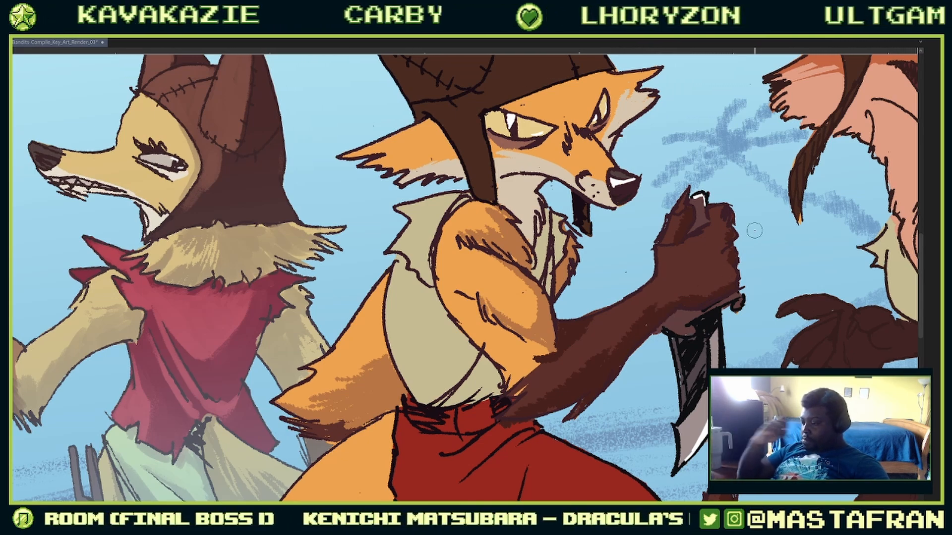
# Step: Paint dark brown shadow on the brown fur fringe behind the central fox's waist
pyautogui.moveTo(664, 406); pyautogui.dragTo(683, 288)
pyautogui.moveTo(496, 432); pyautogui.dragTo(621, 381)
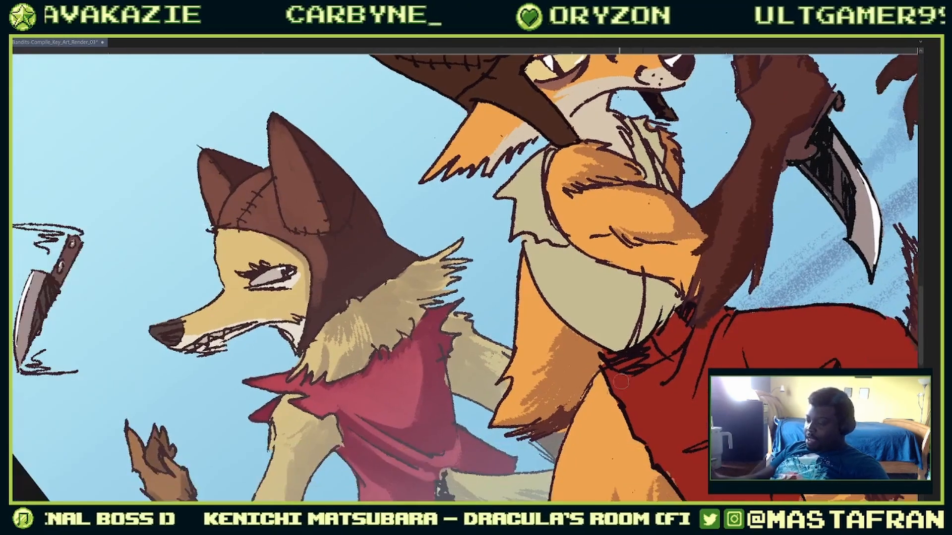
pyautogui.moveTo(529, 429)
pyautogui.mouseDown()
pyautogui.moveTo(561, 390)
pyautogui.moveTo(546, 418)
pyautogui.moveTo(563, 406)
pyautogui.moveTo(545, 419)
pyautogui.moveTo(577, 395)
pyautogui.mouseUp()
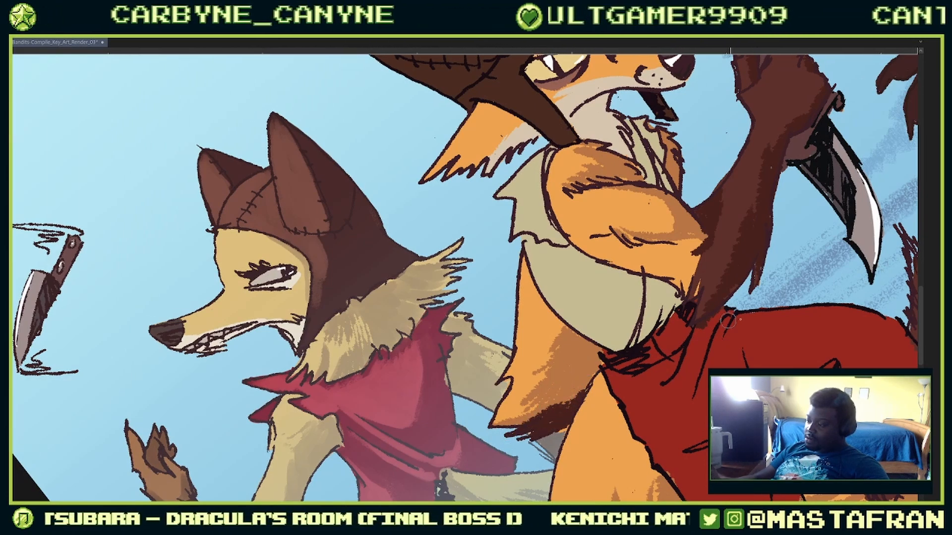
# Step: Shade the back edge of the brown leg beside the tail tip with dark fur strokes from knee to ankle
pyautogui.moveTo(729, 268); pyautogui.dragTo(728, 356)
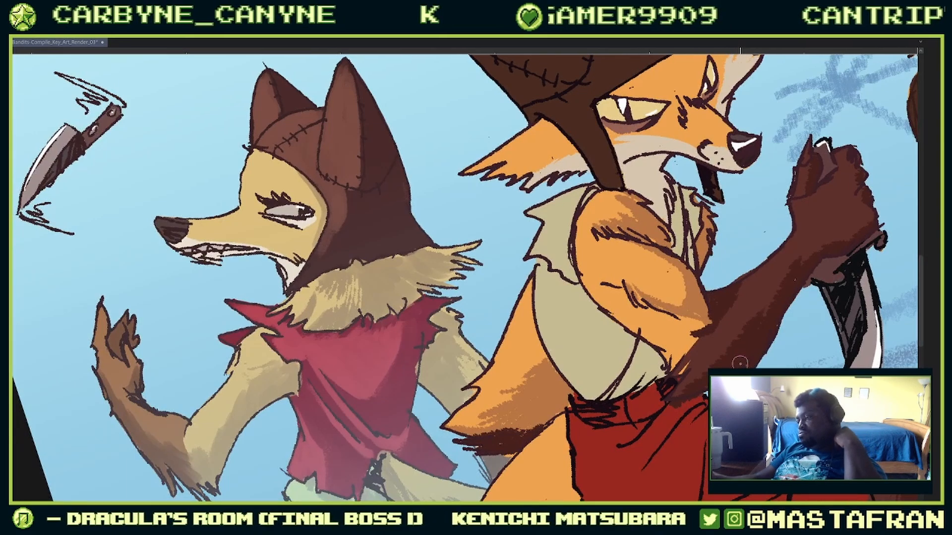
pyautogui.moveTo(709, 387); pyautogui.dragTo(636, 278)
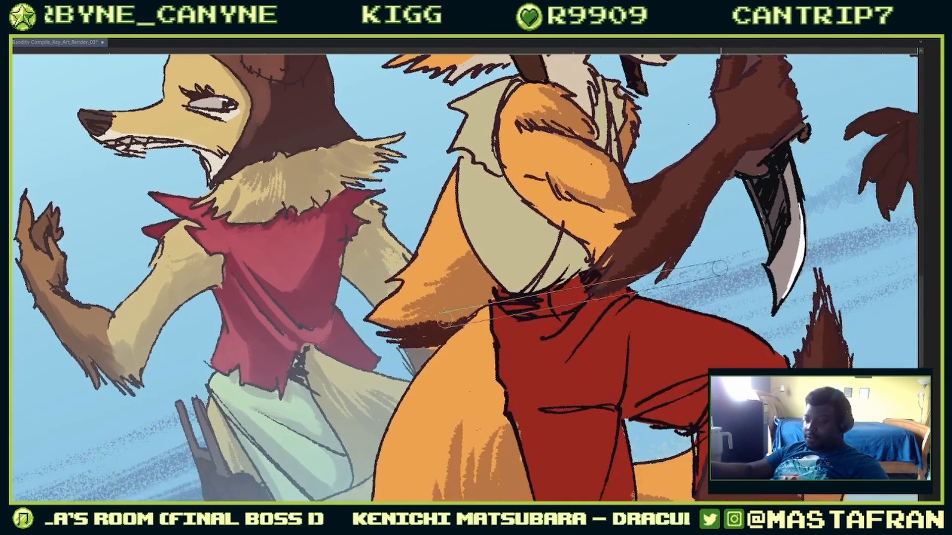
pyautogui.moveTo(674, 365); pyautogui.dragTo(653, 405)
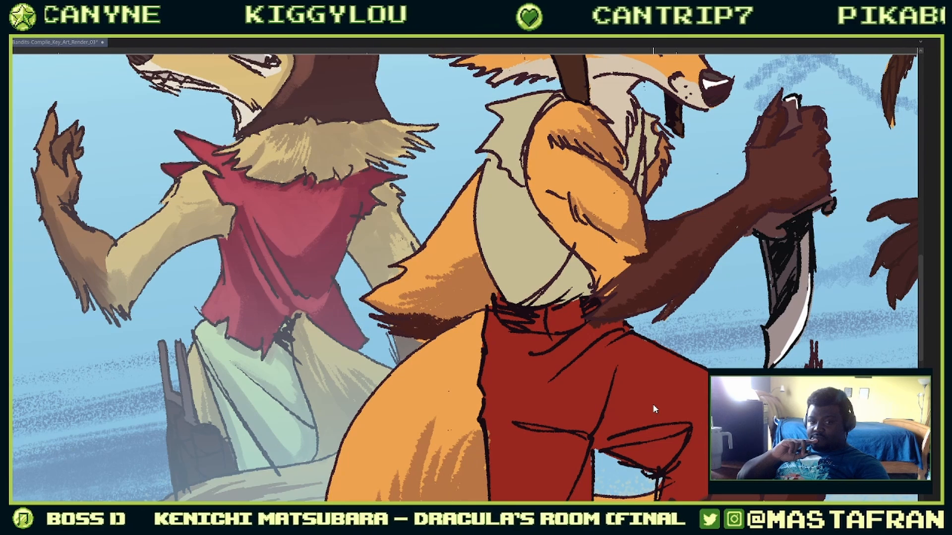
pyautogui.moveTo(698, 352); pyautogui.dragTo(782, 275)
pyautogui.moveTo(672, 274)
pyautogui.mouseDown()
pyautogui.moveTo(584, 173)
pyautogui.moveTo(570, 124)
pyautogui.mouseUp()
pyautogui.moveTo(706, 328)
pyautogui.mouseDown()
pyautogui.moveTo(694, 366)
pyautogui.moveTo(632, 323)
pyautogui.mouseUp()
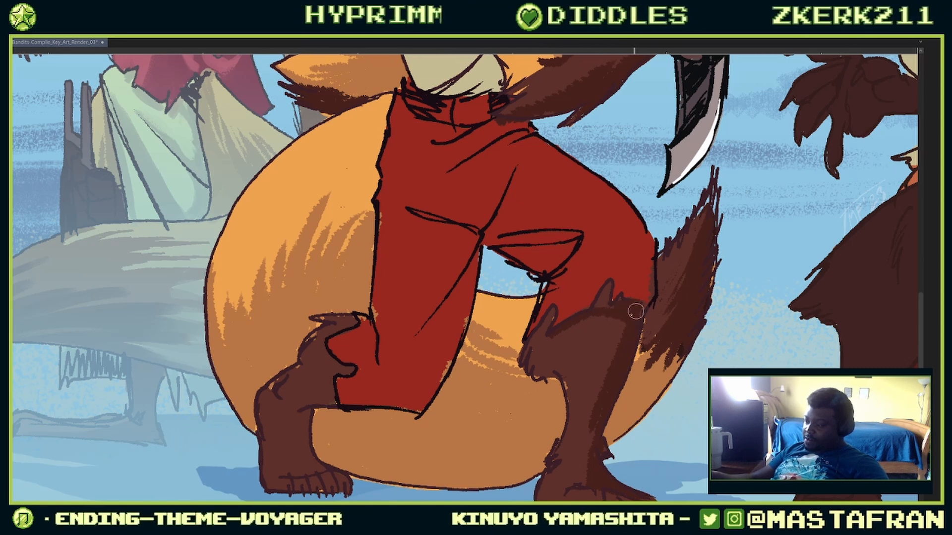
pyautogui.scroll(3, 603, 374)
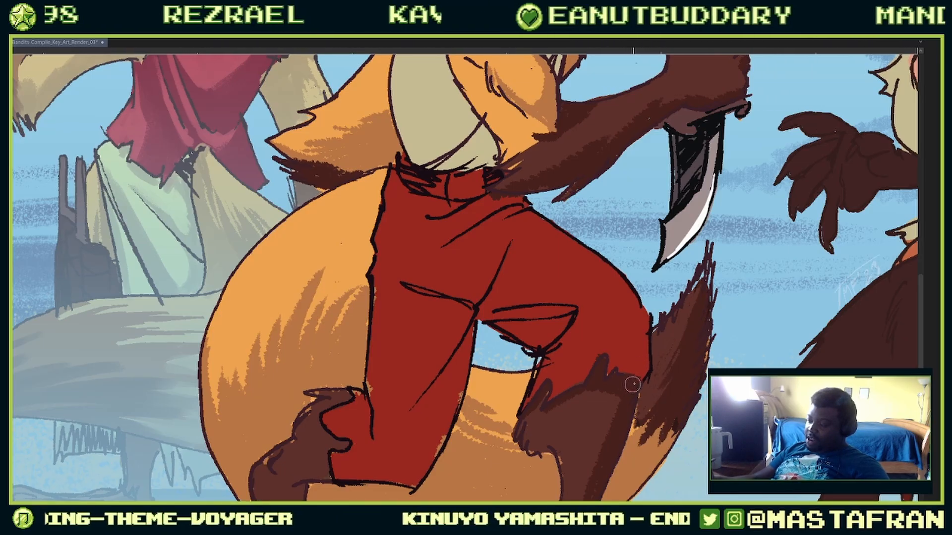
pyautogui.moveTo(617, 452); pyautogui.dragTo(631, 356)
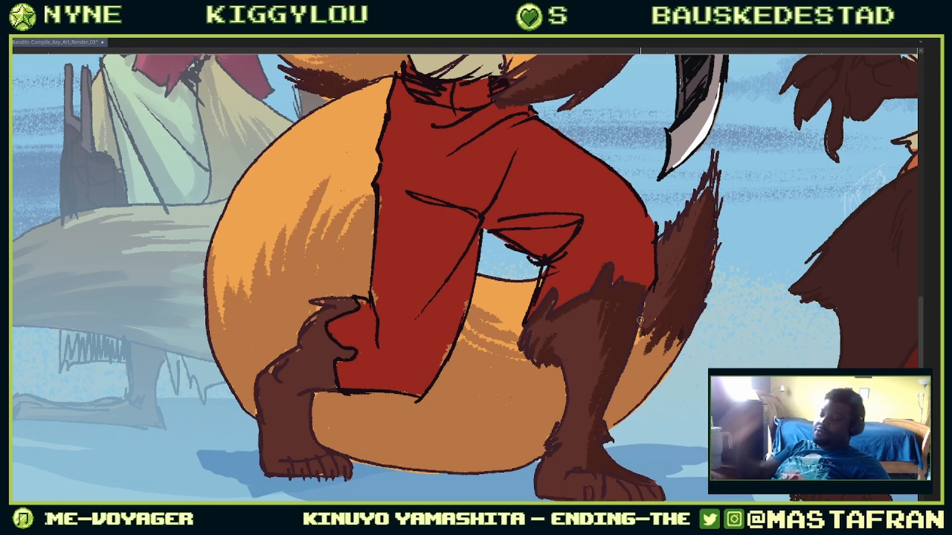
pyautogui.moveTo(583, 387); pyautogui.dragTo(603, 405)
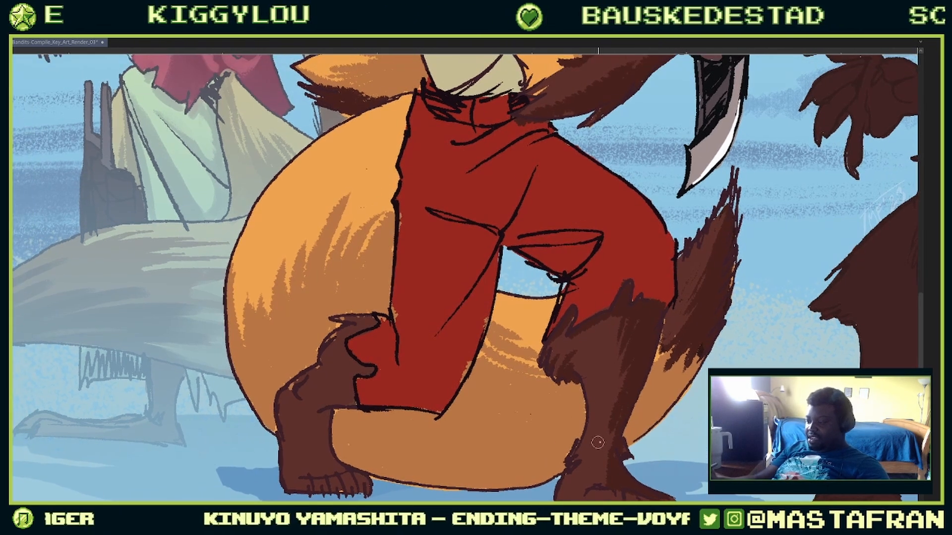
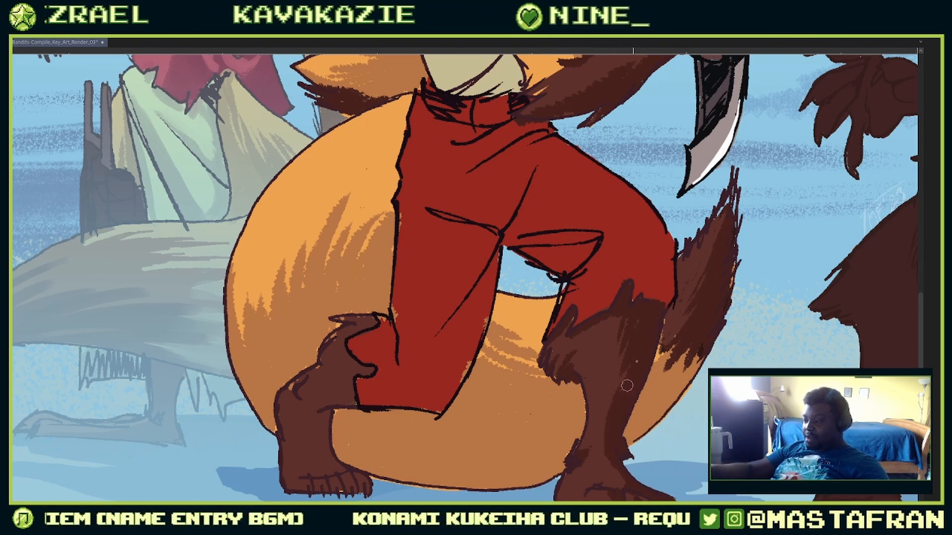
# Step: Paint dark brown shadow on the knee fur of the central fox's bent leg, around the ragged red trouser hem
pyautogui.moveTo(561, 403)
pyautogui.mouseDown()
pyautogui.moveTo(709, 381)
pyautogui.moveTo(761, 394)
pyautogui.mouseUp()
pyautogui.moveTo(530, 332); pyautogui.dragTo(547, 302)
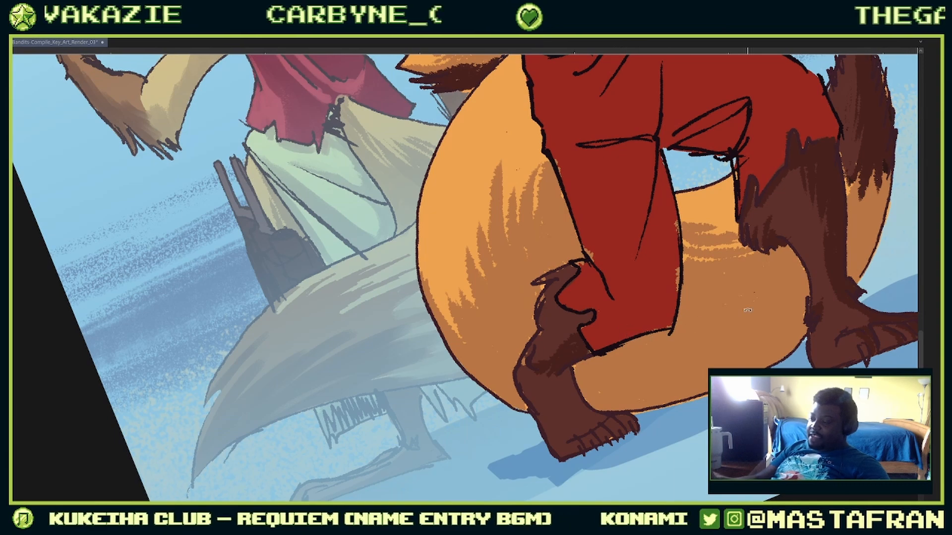
pyautogui.moveTo(747, 310); pyautogui.dragTo(496, 458)
pyautogui.moveTo(375, 350); pyautogui.dragTo(409, 364)
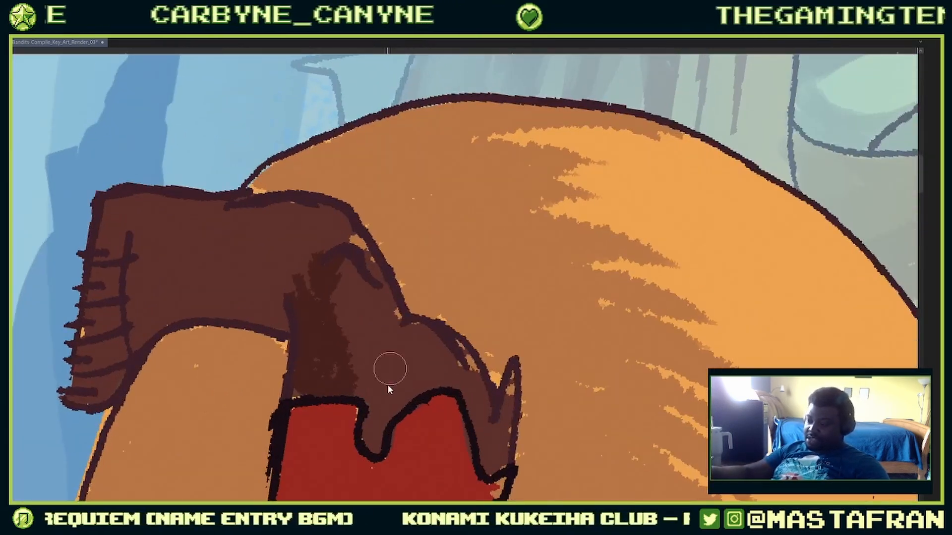
pyautogui.moveTo(389, 411)
pyautogui.mouseDown()
pyautogui.moveTo(434, 342)
pyautogui.moveTo(379, 391)
pyautogui.moveTo(375, 431)
pyautogui.moveTo(405, 373)
pyautogui.mouseUp()
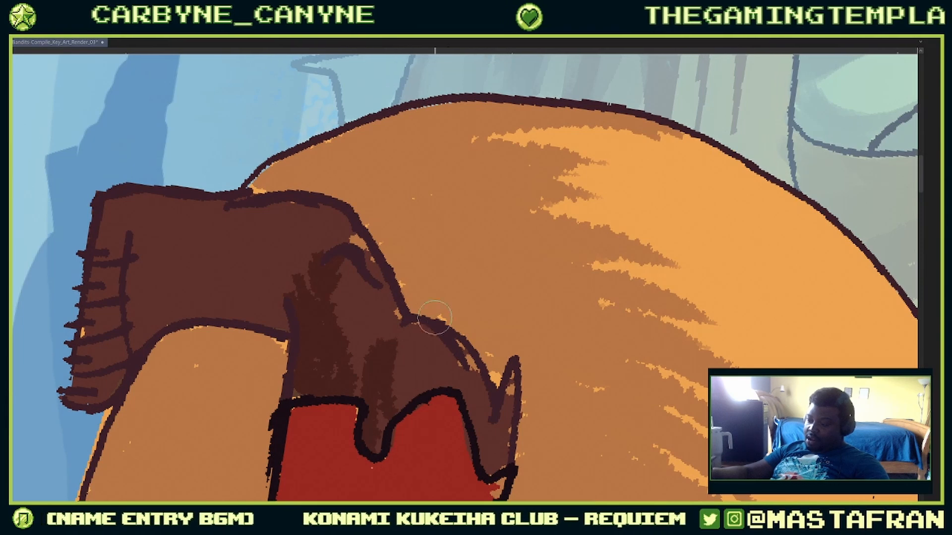
pyautogui.moveTo(531, 347); pyautogui.dragTo(540, 389)
pyautogui.moveTo(605, 352); pyautogui.dragTo(596, 205)
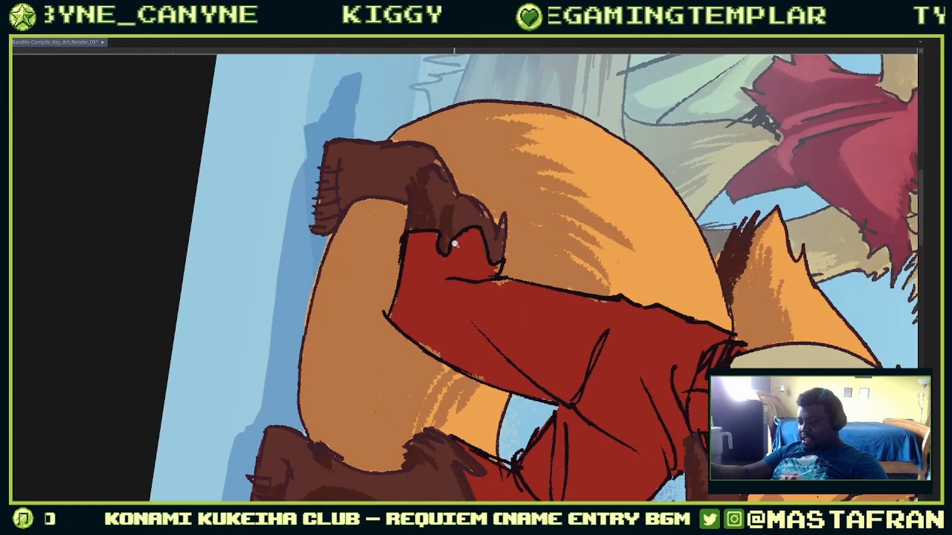
pyautogui.moveTo(455, 244); pyautogui.dragTo(486, 373)
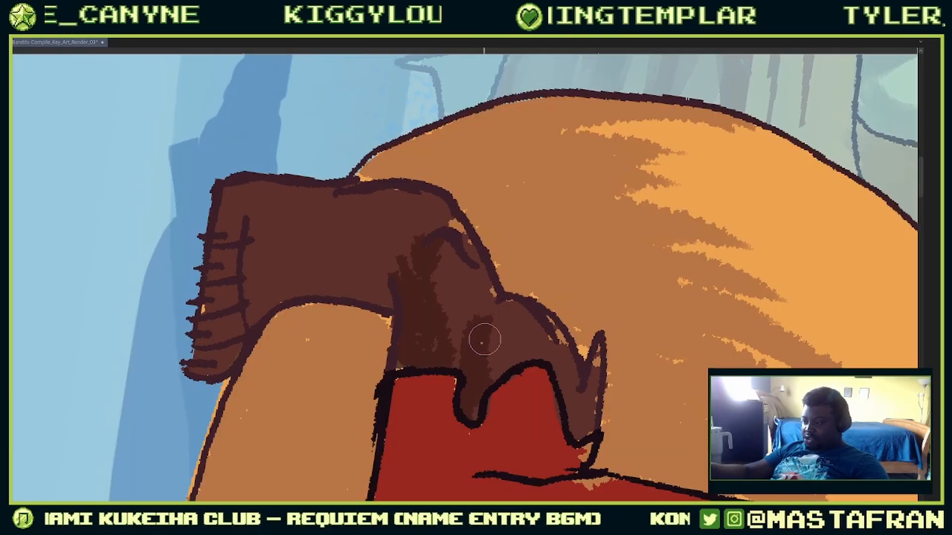
pyautogui.moveTo(479, 337)
pyautogui.mouseDown()
pyautogui.moveTo(444, 341)
pyautogui.moveTo(511, 436)
pyautogui.moveTo(570, 366)
pyautogui.moveTo(532, 341)
pyautogui.mouseUp()
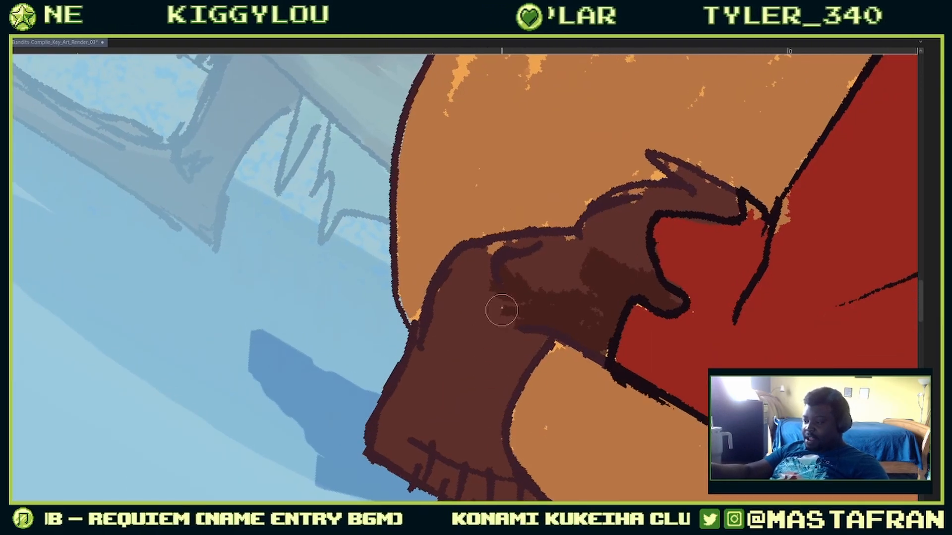
# Step: Shade the inner side of the same brown leg with dark brown from below the knee down to the toes
pyautogui.moveTo(502, 310)
pyautogui.mouseDown()
pyautogui.moveTo(487, 429)
pyautogui.moveTo(476, 443)
pyautogui.moveTo(504, 469)
pyautogui.moveTo(493, 444)
pyautogui.moveTo(534, 341)
pyautogui.moveTo(495, 412)
pyautogui.moveTo(529, 344)
pyautogui.moveTo(501, 300)
pyautogui.mouseUp()
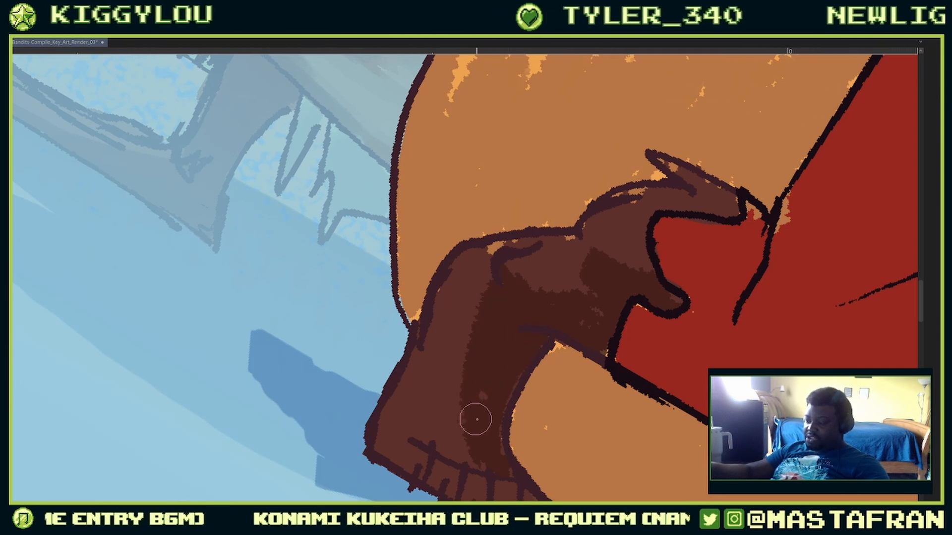
pyautogui.moveTo(609, 423); pyautogui.dragTo(662, 310)
pyautogui.moveTo(556, 318); pyautogui.dragTo(555, 322)
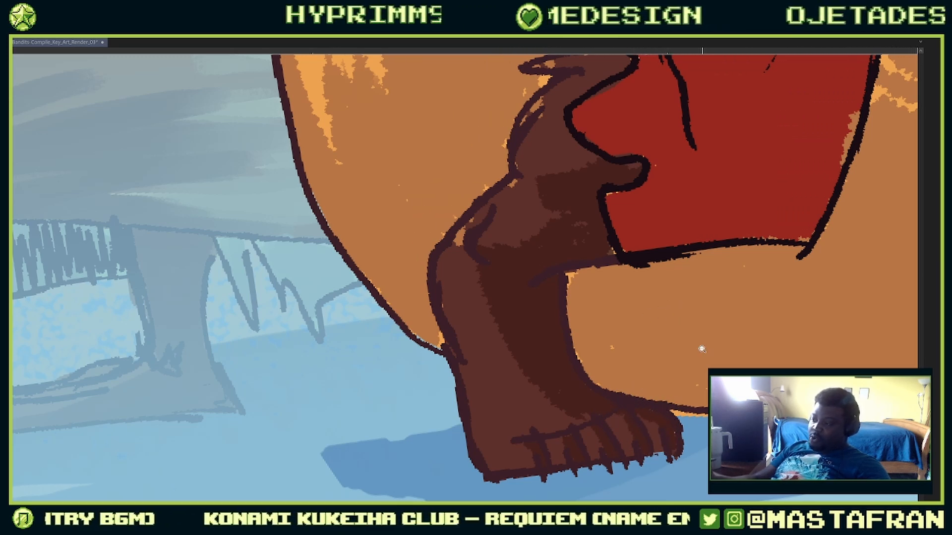
pyautogui.scroll(-5, 701, 349)
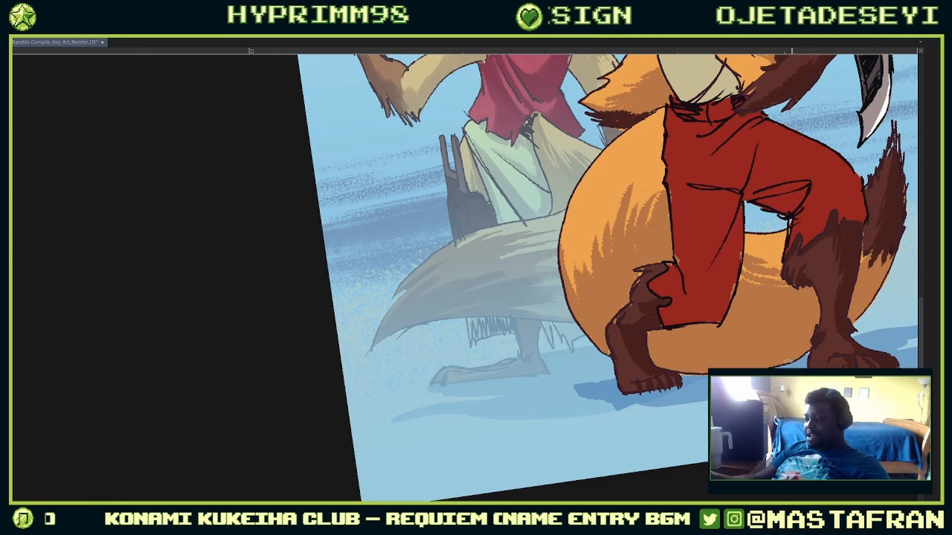
pyautogui.moveTo(788, 361); pyautogui.dragTo(757, 368)
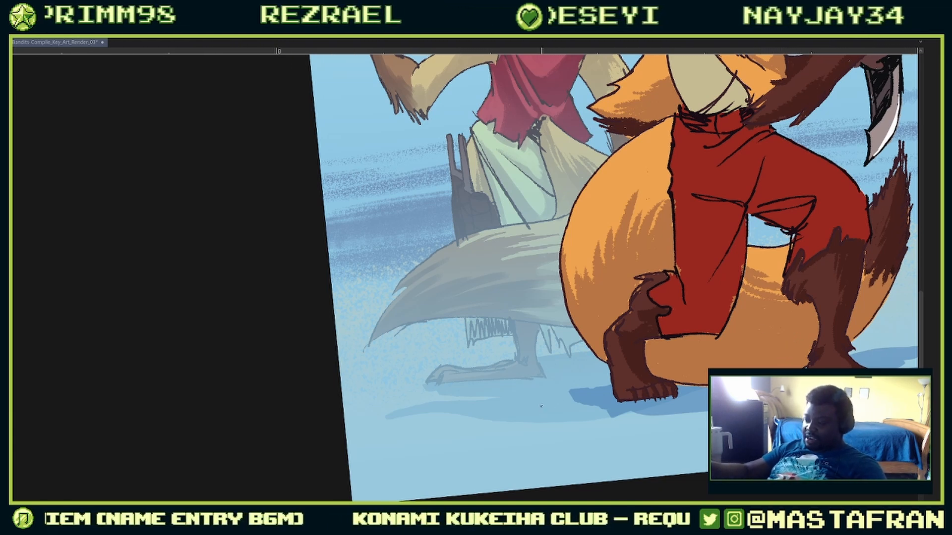
pyautogui.moveTo(627, 357)
pyautogui.mouseDown()
pyautogui.moveTo(635, 378)
pyautogui.moveTo(645, 360)
pyautogui.mouseUp()
# Step: Select Layer 3 above the ink layer and try a pencil stroke on the ground beside the fox's foot
pyautogui.press('F7')
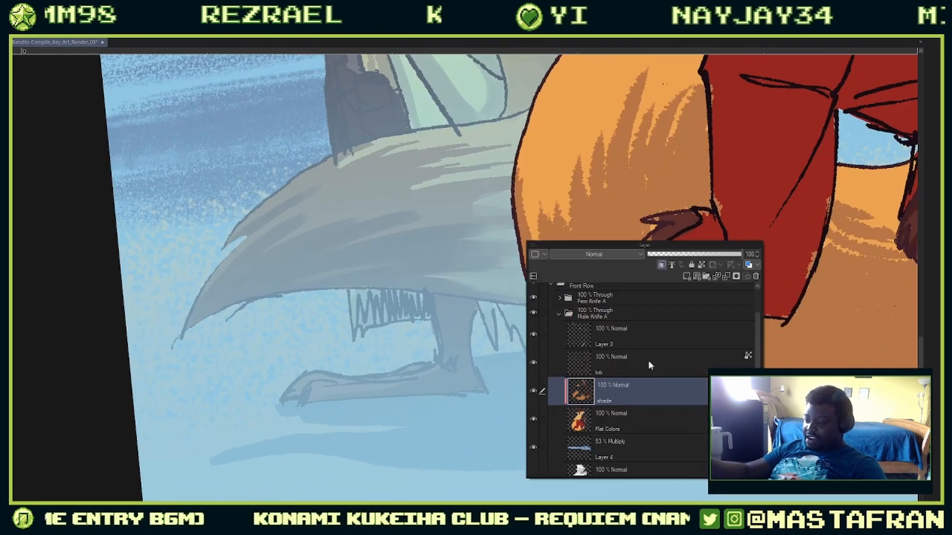
pyautogui.click(649, 366)
pyautogui.click(652, 334)
pyautogui.moveTo(505, 406); pyautogui.dragTo(529, 487)
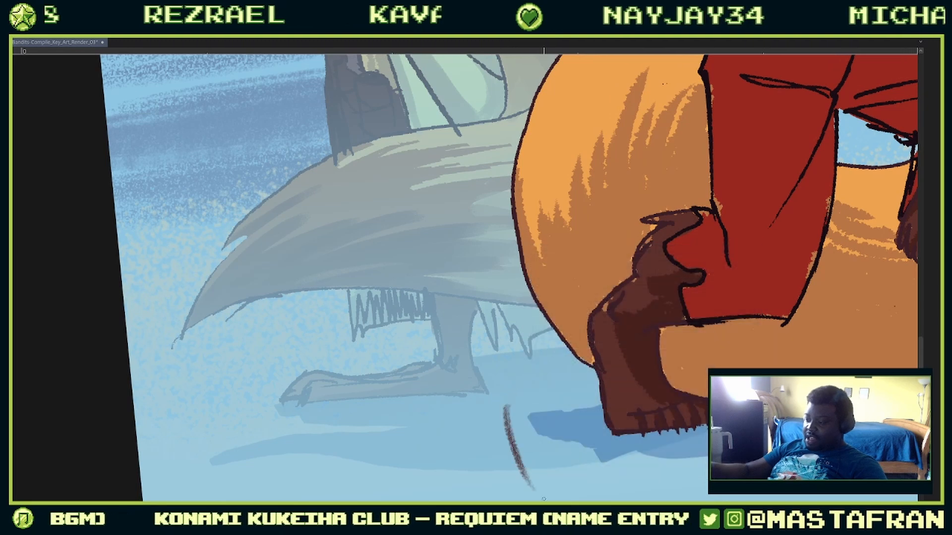
pyautogui.hotkey('ctrl', 'z')
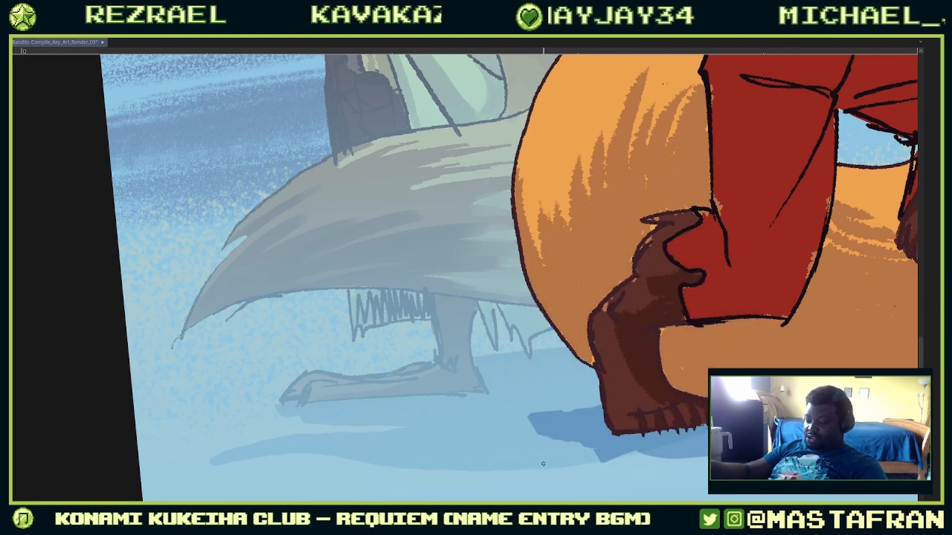
# Step: Set the Real Pencil (2B) 2 brush size to 1.0 and try thin strokes on the ground beside the foot
pyautogui.press('F6')
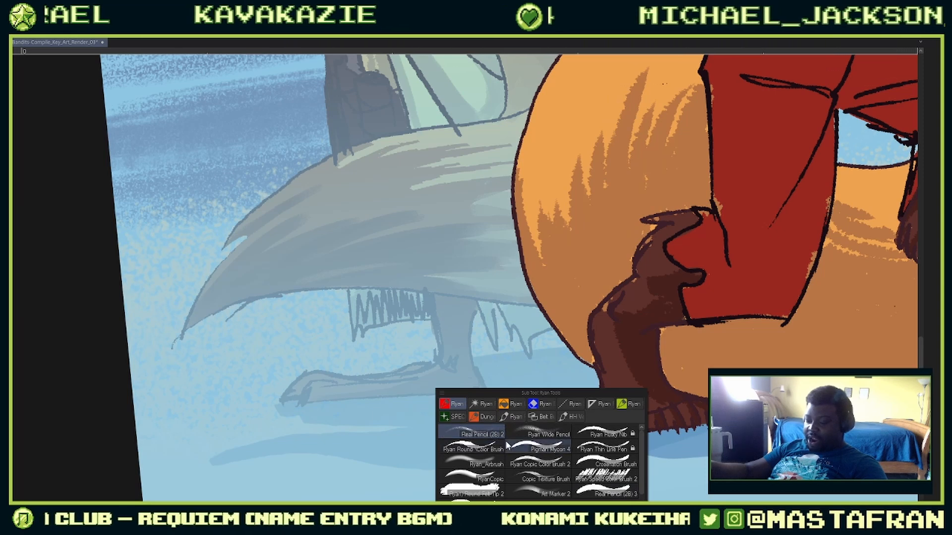
pyautogui.press('F6')
pyautogui.press('F7')
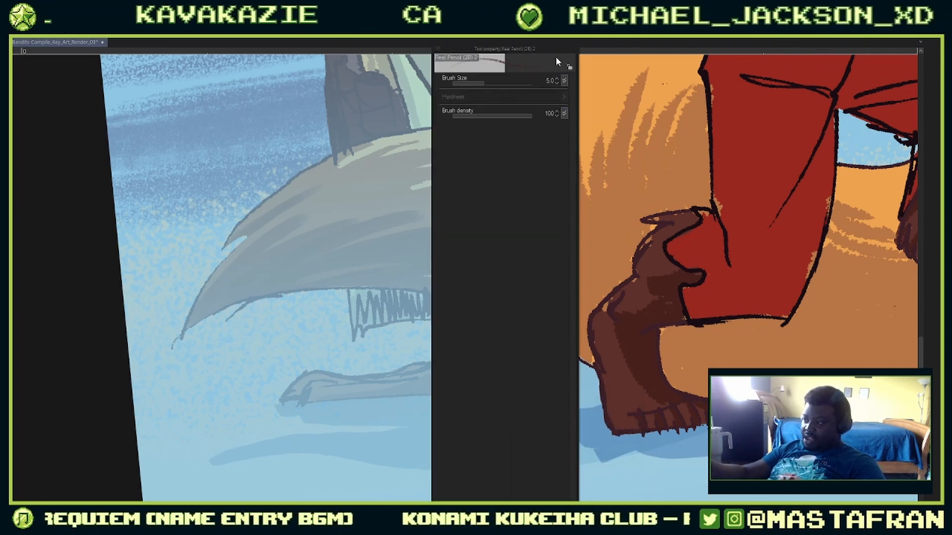
pyautogui.click(550, 81)
pyautogui.write('1')
pyautogui.press('Return')
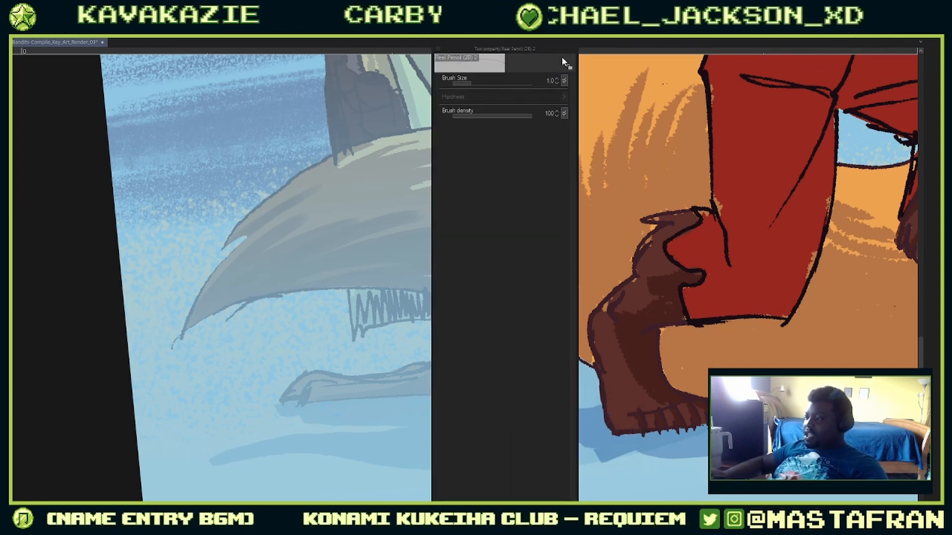
pyautogui.press('F7')
pyautogui.press('F8')
pyautogui.press('F8')
pyautogui.moveTo(498, 406); pyautogui.dragTo(520, 483)
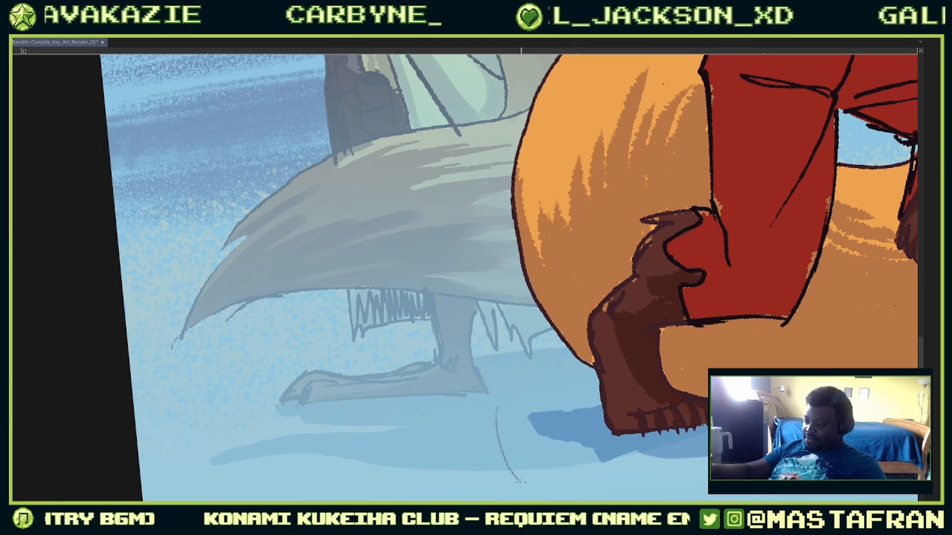
pyautogui.hotkey('ctrl', 'z')
pyautogui.moveTo(512, 390); pyautogui.dragTo(515, 487)
pyautogui.moveTo(560, 425)
pyautogui.mouseDown()
pyautogui.moveTo(523, 446)
pyautogui.moveTo(526, 425)
pyautogui.mouseUp()
pyautogui.click(523, 446)
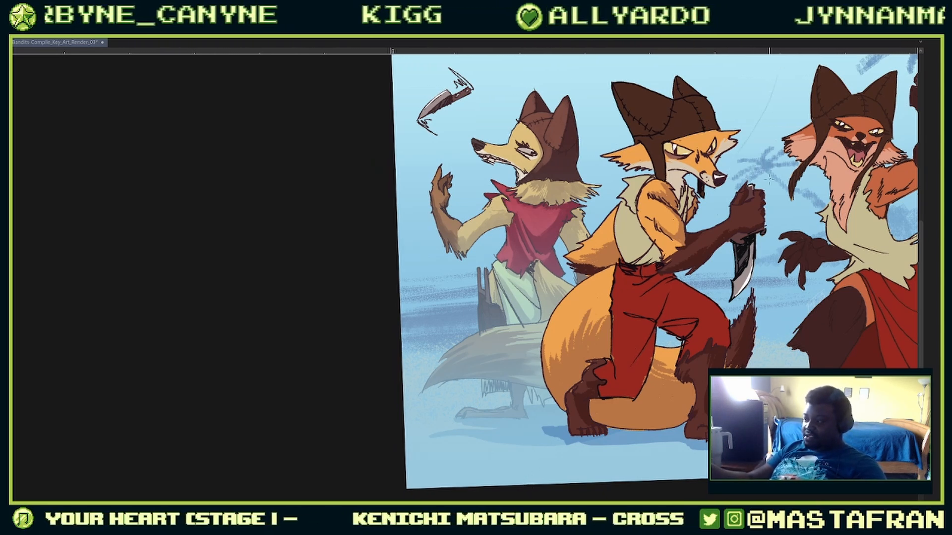
# Step: Sketch a thin pencil circle in the empty sky between the two front foxes' hats
pyautogui.moveTo(788, 158); pyautogui.dragTo(610, 370)
pyautogui.scroll(4, 623, 270)
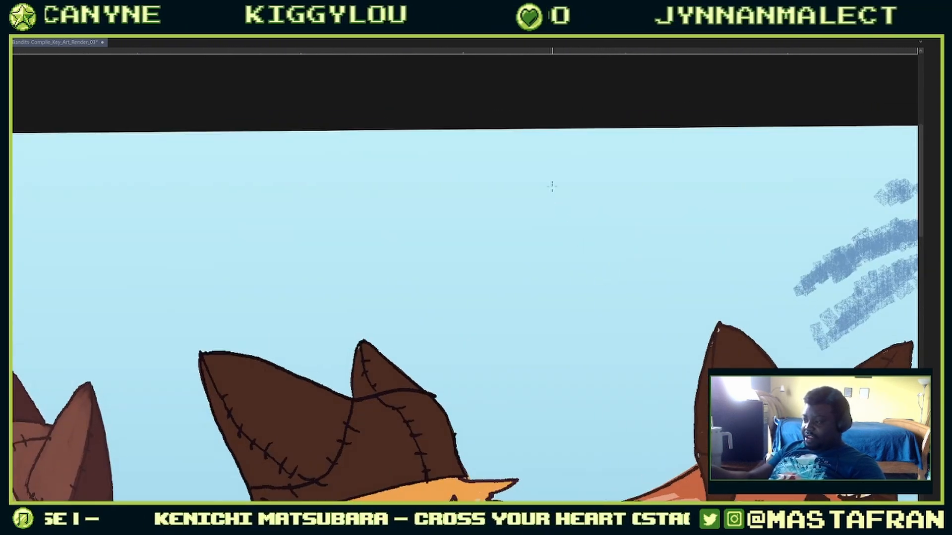
pyautogui.moveTo(548, 171)
pyautogui.mouseDown()
pyautogui.moveTo(648, 332)
pyautogui.moveTo(499, 257)
pyautogui.mouseUp()
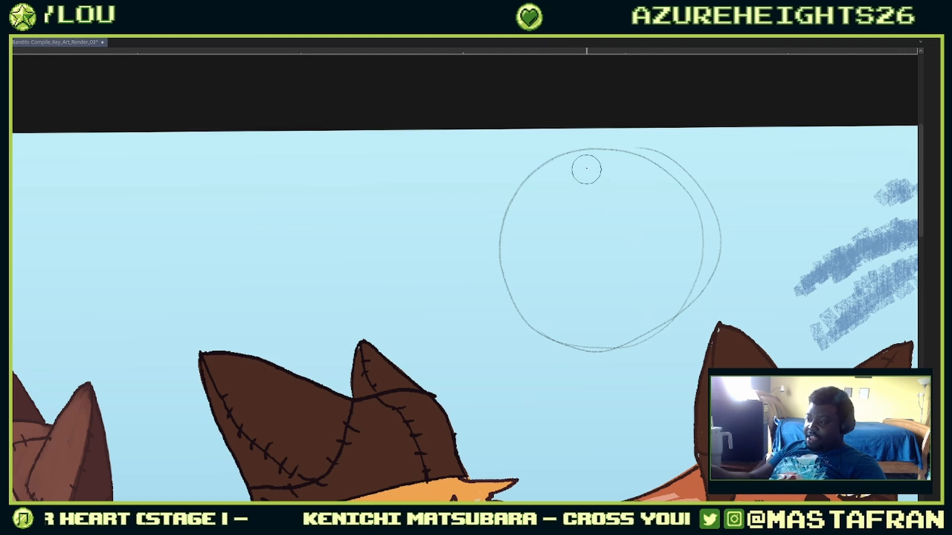
# Step: Block in the sketched circle with solid bright green, redoing the outline strokes and filling the interior
pyautogui.moveTo(585, 168); pyautogui.dragTo(601, 319)
pyautogui.hotkey('ctrl', 'z')
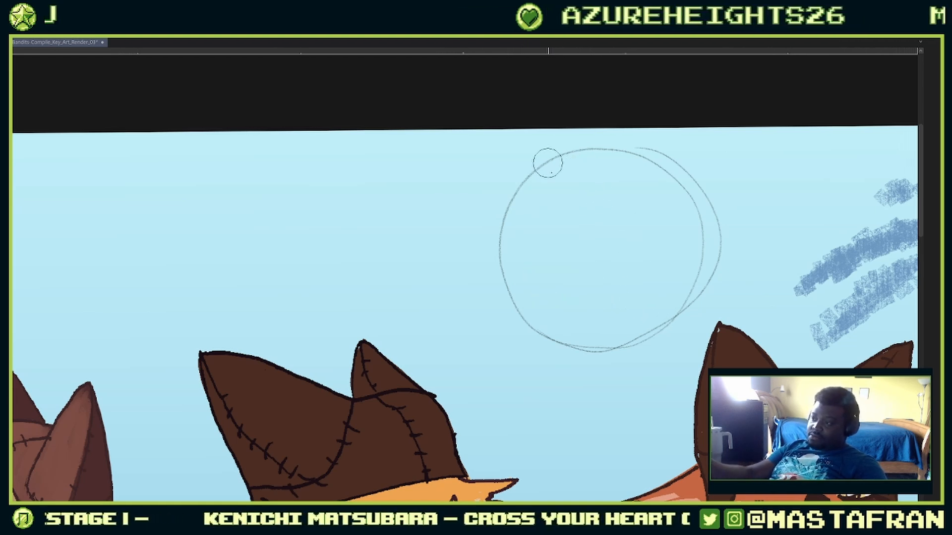
pyautogui.moveTo(528, 191)
pyautogui.mouseDown()
pyautogui.moveTo(624, 329)
pyautogui.moveTo(687, 208)
pyautogui.mouseUp()
pyautogui.moveTo(525, 201)
pyautogui.mouseDown()
pyautogui.moveTo(621, 160)
pyautogui.moveTo(690, 273)
pyautogui.moveTo(697, 265)
pyautogui.moveTo(681, 290)
pyautogui.moveTo(684, 206)
pyautogui.moveTo(605, 154)
pyautogui.moveTo(519, 199)
pyautogui.moveTo(586, 320)
pyautogui.mouseUp()
pyautogui.hotkey('ctrl', 'z')
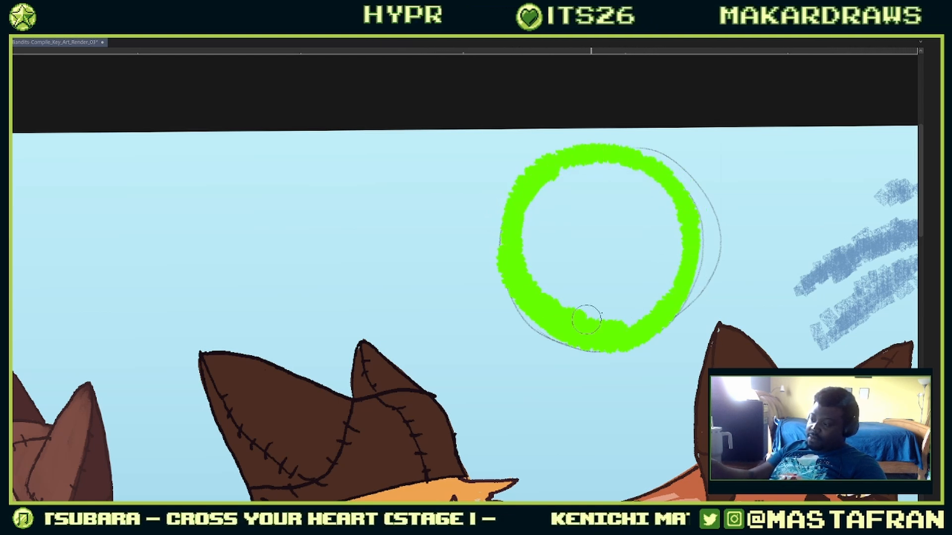
pyautogui.hotkey('ctrl', 'z')
pyautogui.moveTo(533, 191)
pyautogui.mouseDown()
pyautogui.moveTo(506, 274)
pyautogui.moveTo(595, 163)
pyautogui.moveTo(667, 190)
pyautogui.moveTo(672, 278)
pyautogui.moveTo(685, 261)
pyautogui.moveTo(644, 303)
pyautogui.moveTo(646, 312)
pyautogui.moveTo(533, 256)
pyautogui.moveTo(653, 215)
pyautogui.moveTo(582, 306)
pyautogui.moveTo(610, 238)
pyautogui.moveTo(537, 249)
pyautogui.moveTo(536, 240)
pyautogui.moveTo(545, 273)
pyautogui.moveTo(613, 227)
pyautogui.moveTo(651, 250)
pyautogui.moveTo(650, 207)
pyautogui.moveTo(620, 180)
pyautogui.moveTo(528, 230)
pyautogui.moveTo(538, 258)
pyautogui.moveTo(598, 312)
pyautogui.moveTo(561, 274)
pyautogui.moveTo(650, 222)
pyautogui.moveTo(648, 198)
pyautogui.moveTo(659, 293)
pyautogui.moveTo(639, 179)
pyautogui.moveTo(644, 270)
pyautogui.mouseUp()
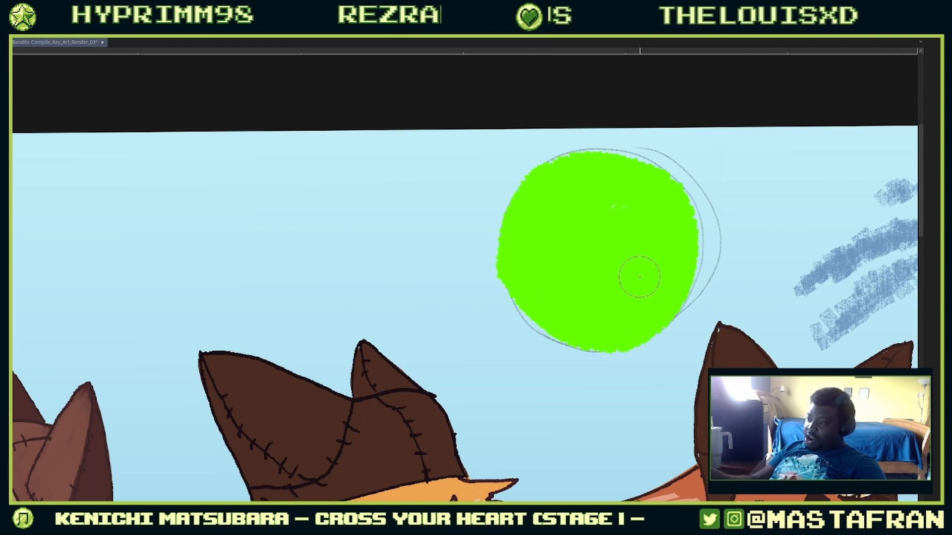
# Step: Paint a dark green (45, 116, 31) crescent shadow along the sphere's lower-right edge and trim it with bright green
pyautogui.press('c')
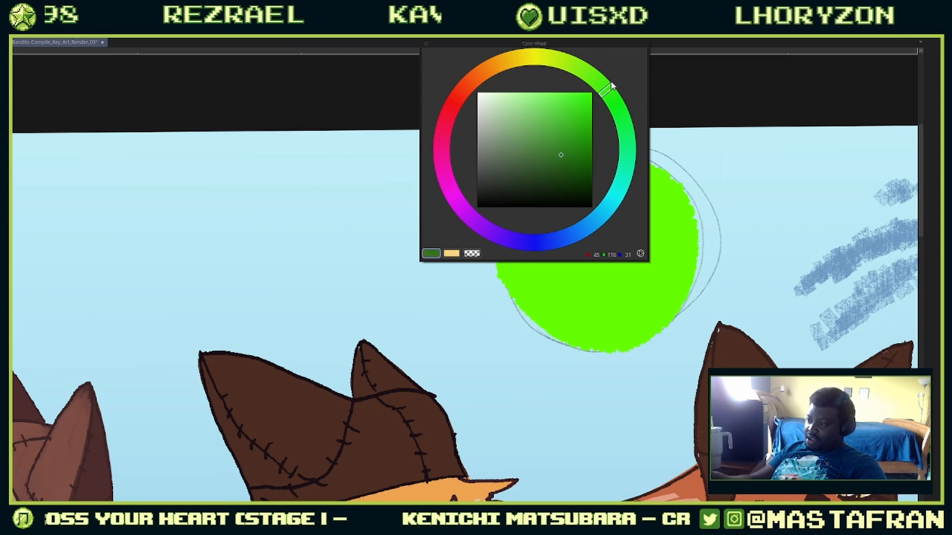
pyautogui.moveTo(513, 276)
pyautogui.mouseDown()
pyautogui.moveTo(587, 304)
pyautogui.moveTo(653, 281)
pyautogui.moveTo(686, 237)
pyautogui.mouseUp()
pyautogui.moveTo(508, 291)
pyautogui.mouseDown()
pyautogui.moveTo(538, 316)
pyautogui.moveTo(619, 342)
pyautogui.moveTo(682, 288)
pyautogui.moveTo(698, 217)
pyautogui.moveTo(681, 267)
pyautogui.moveTo(577, 321)
pyautogui.moveTo(638, 303)
pyautogui.mouseUp()
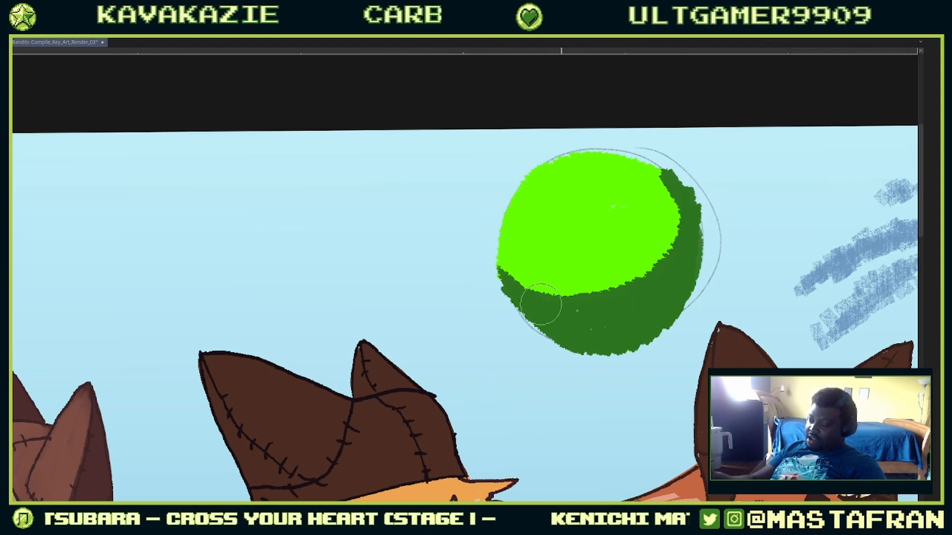
pyautogui.moveTo(500, 266)
pyautogui.mouseDown()
pyautogui.moveTo(532, 299)
pyautogui.moveTo(593, 302)
pyautogui.moveTo(644, 277)
pyautogui.moveTo(673, 226)
pyautogui.mouseUp()
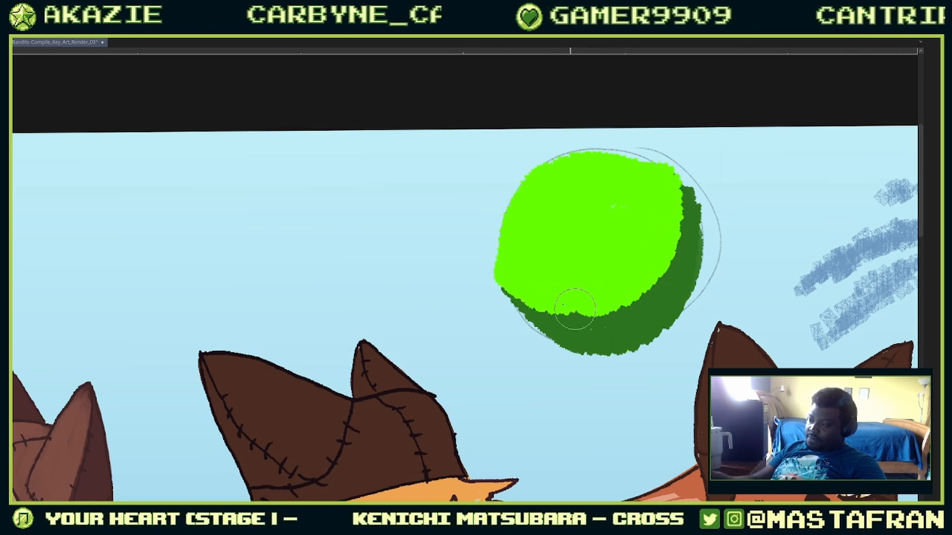
# Step: Paint a medium green band of reflected light inside the sphere's dark green shadow, along the lower rim
pyautogui.rightClick(669, 296)
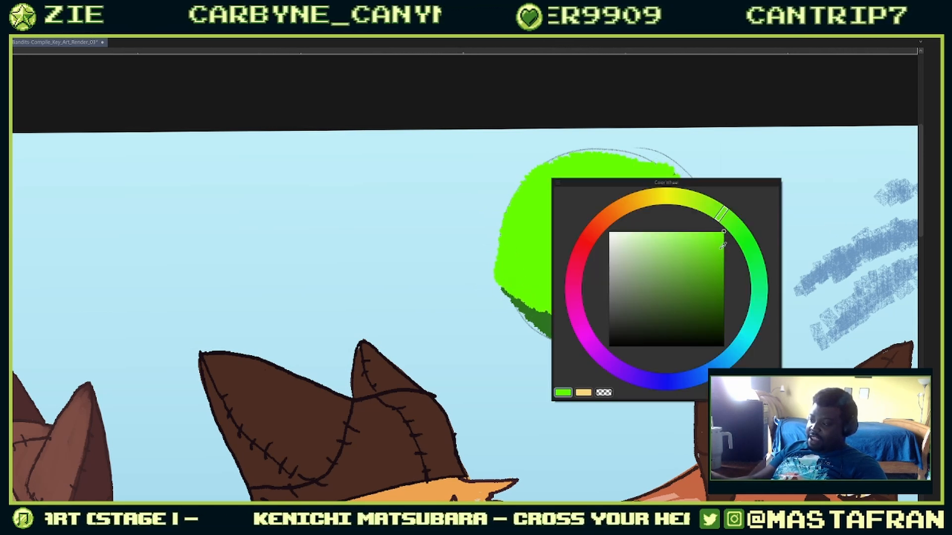
pyautogui.rightClick(580, 351)
pyautogui.rightClick(637, 306)
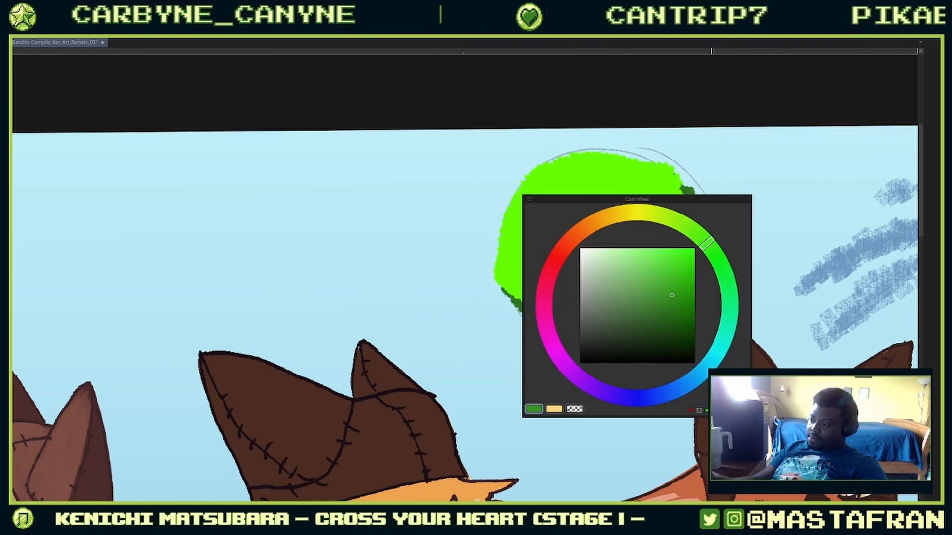
pyautogui.rightClick(711, 246)
pyautogui.moveTo(566, 336); pyautogui.dragTo(641, 331)
pyautogui.moveTo(574, 330)
pyautogui.mouseDown()
pyautogui.moveTo(678, 291)
pyautogui.moveTo(656, 309)
pyautogui.moveTo(689, 263)
pyautogui.moveTo(677, 286)
pyautogui.moveTo(633, 313)
pyautogui.moveTo(636, 332)
pyautogui.mouseUp()
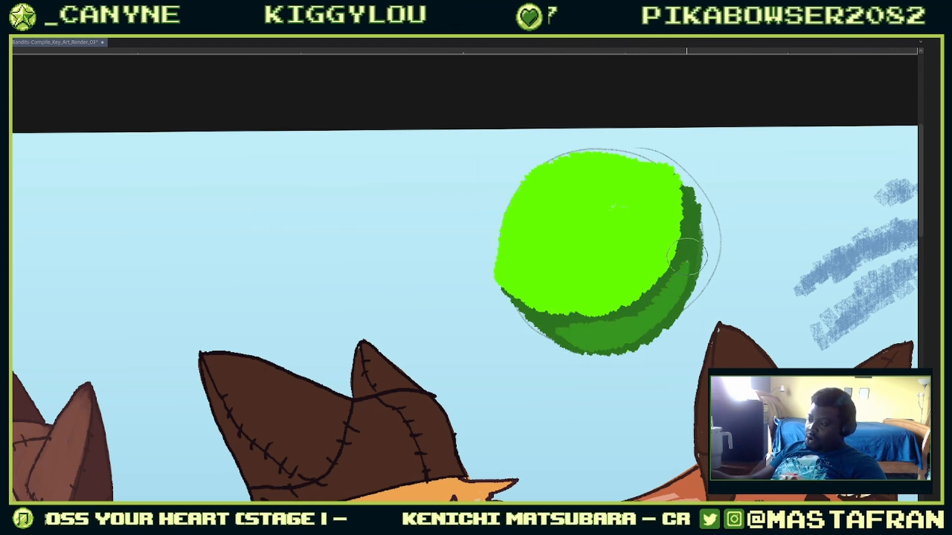
# Step: Paint a pale yellow-green highlight patch near the top of the green sphere
pyautogui.rightClick(641, 256)
pyautogui.moveTo(699, 181); pyautogui.dragTo(668, 177)
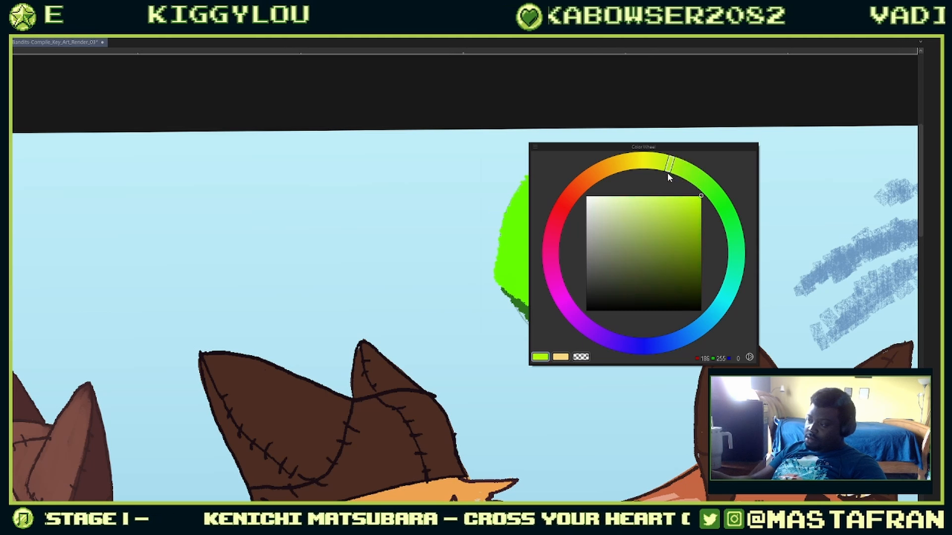
pyautogui.rightClick(663, 198)
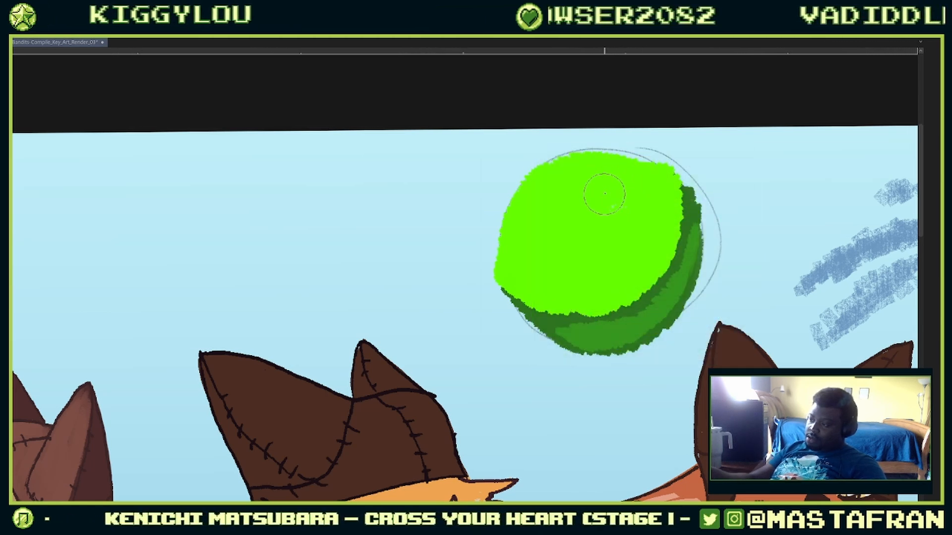
pyautogui.moveTo(568, 200)
pyautogui.mouseDown()
pyautogui.moveTo(613, 209)
pyautogui.moveTo(599, 179)
pyautogui.moveTo(609, 170)
pyautogui.moveTo(619, 189)
pyautogui.mouseUp()
# Step: Add a white (255, 255, 255) specular spot inside the sphere's pale highlight, redoing it as a smaller dab
pyautogui.rightClick(713, 212)
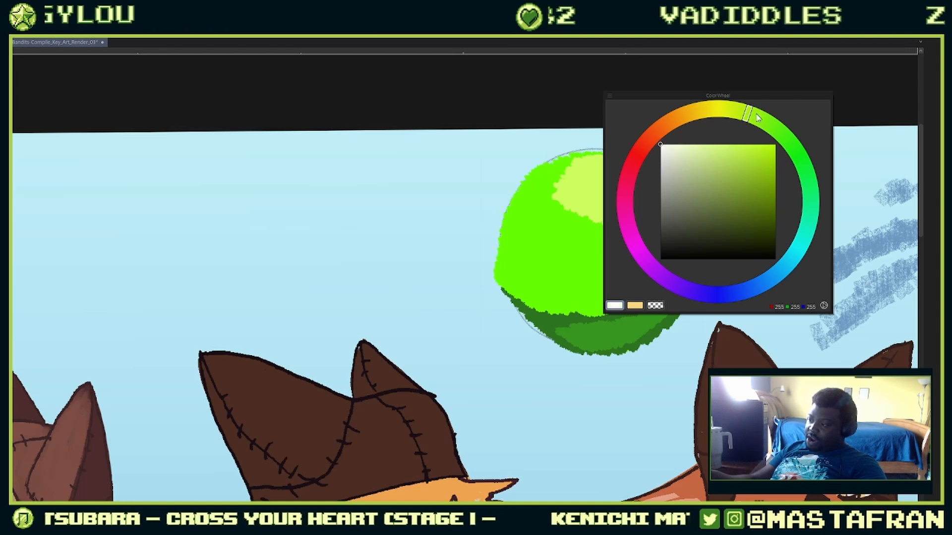
pyautogui.moveTo(757, 114); pyautogui.dragTo(728, 126)
pyautogui.rightClick(728, 127)
pyautogui.moveTo(597, 161); pyautogui.dragTo(608, 161)
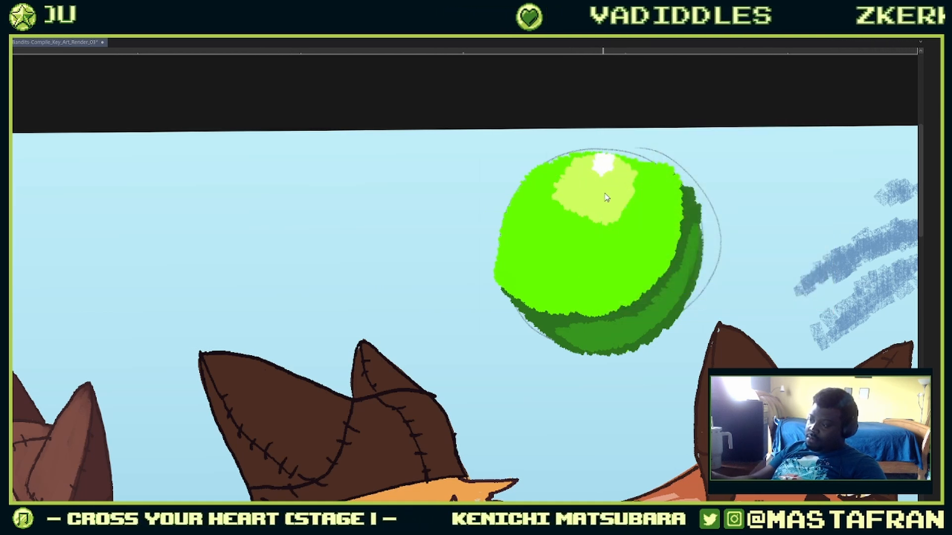
pyautogui.hotkey('ctrl', 'z')
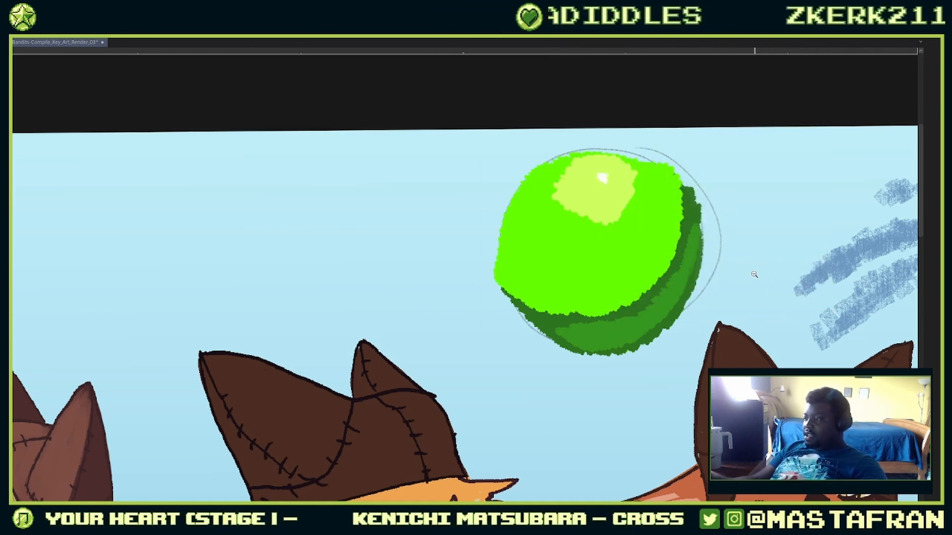
pyautogui.moveTo(735, 275)
pyautogui.mouseDown()
pyautogui.moveTo(676, 275)
pyautogui.moveTo(729, 276)
pyautogui.moveTo(675, 326)
pyautogui.moveTo(639, 380)
pyautogui.moveTo(659, 366)
pyautogui.mouseUp()
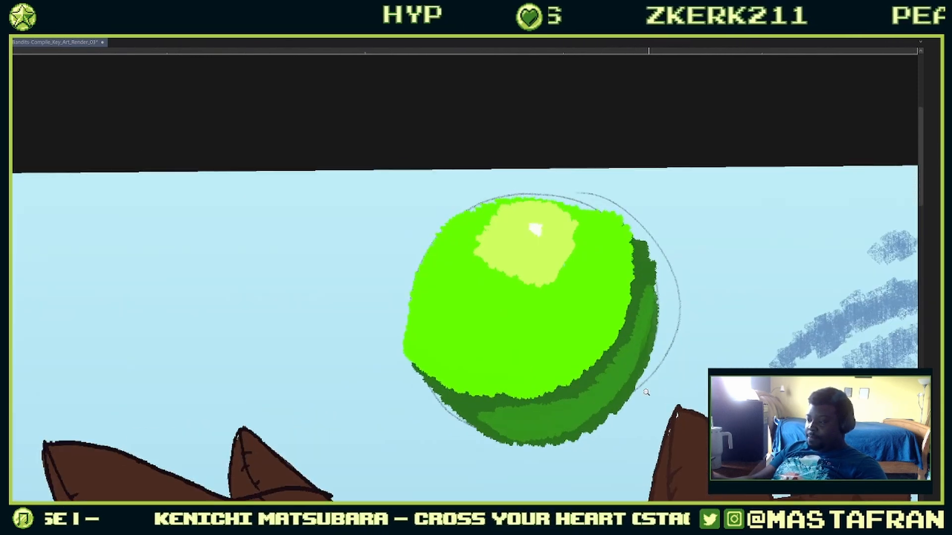
# Step: Paint a blue-grey cast shadow beneath the green sphere and recolour its reflected light band teal green
pyautogui.keyDown('alt'); pyautogui.click(600, 447); pyautogui.keyUp('alt')
pyautogui.press('F1')
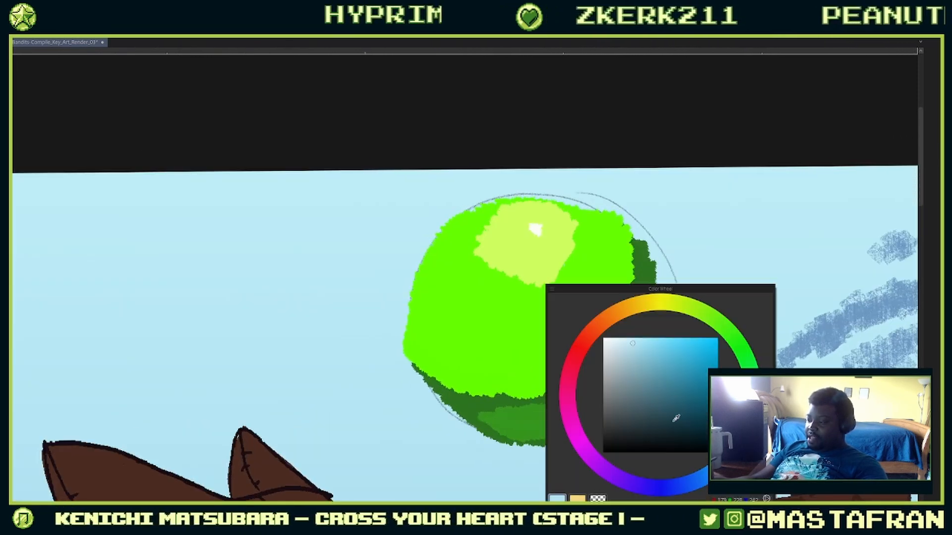
pyautogui.moveTo(725, 459); pyautogui.dragTo(705, 473)
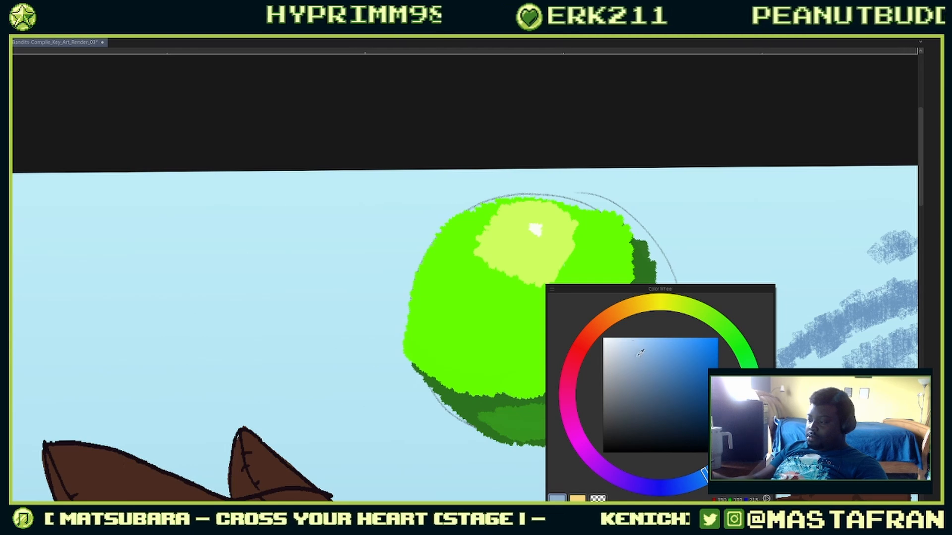
pyautogui.press('F1')
pyautogui.moveTo(619, 423); pyautogui.dragTo(637, 426)
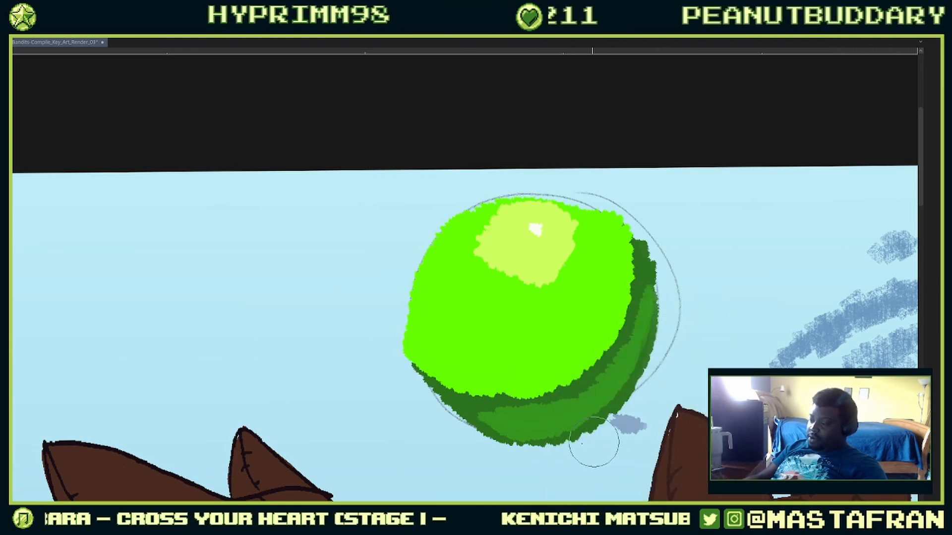
pyautogui.moveTo(489, 447)
pyautogui.mouseDown()
pyautogui.moveTo(534, 468)
pyautogui.moveTo(627, 466)
pyautogui.moveTo(622, 434)
pyautogui.moveTo(518, 458)
pyautogui.moveTo(617, 442)
pyautogui.mouseUp()
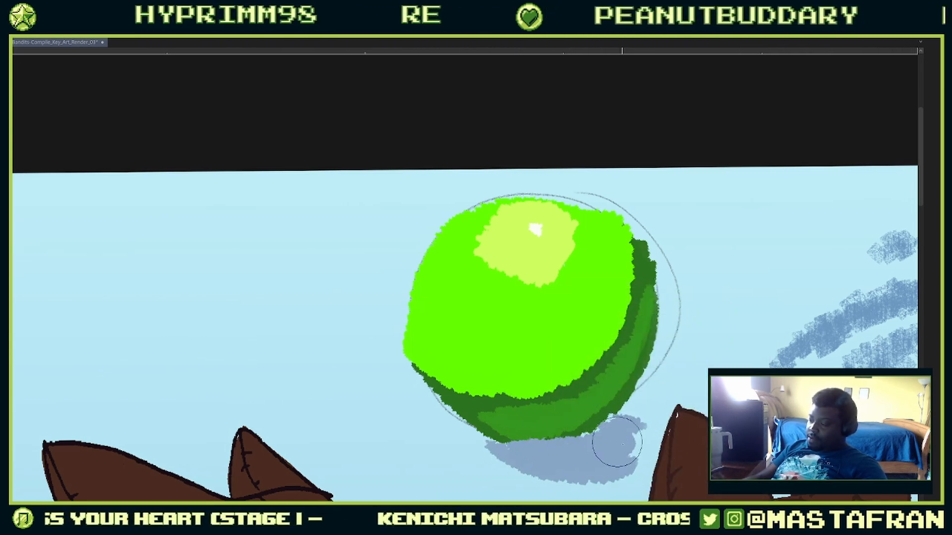
pyautogui.rightClick(587, 417)
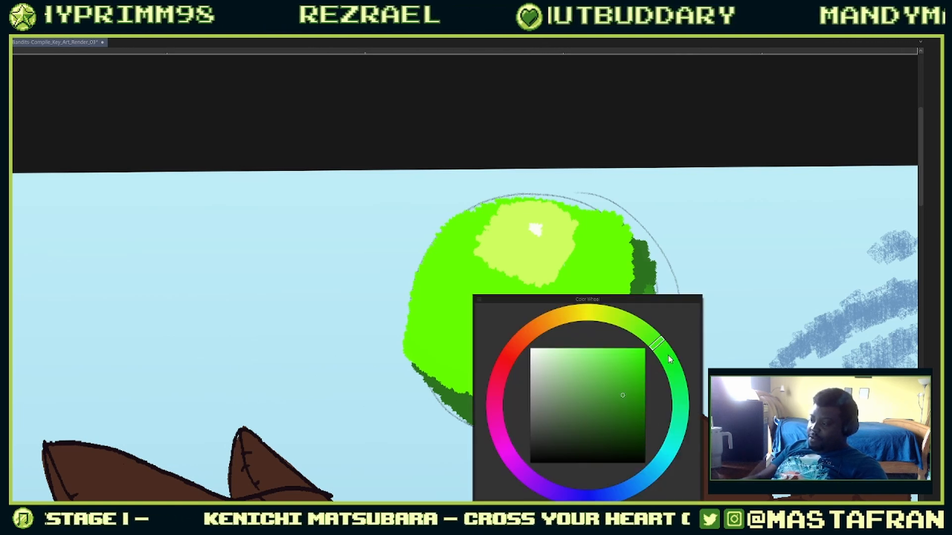
pyautogui.click(677, 406)
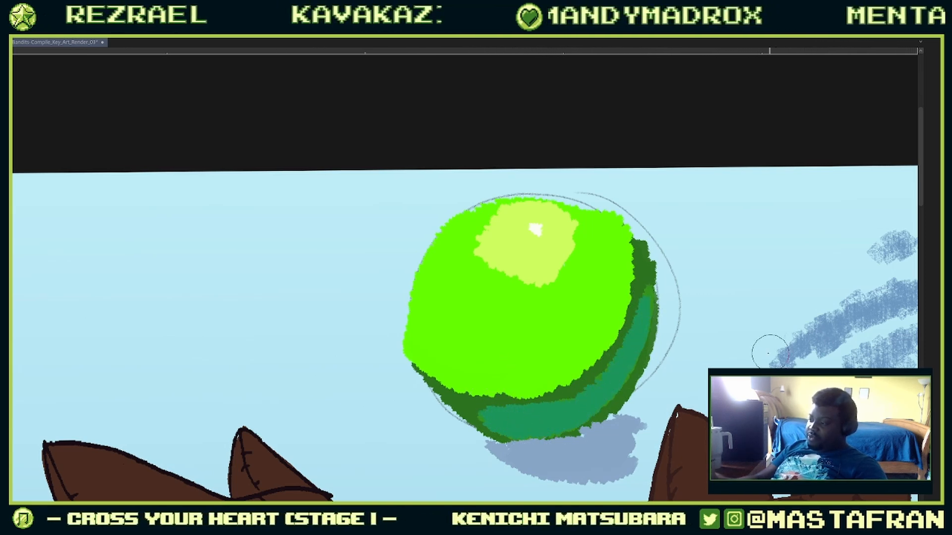
# Step: Lasso the demonstration sphere with its cast shadow, delete the artwork inside and clear the selection
pyautogui.scroll(-6, 770, 353)
pyautogui.scroll(6, 758, 397)
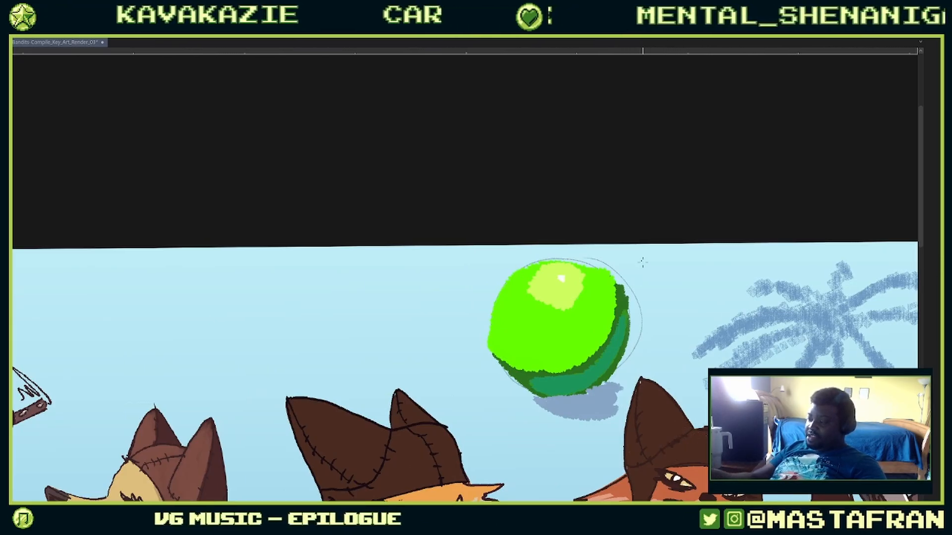
pyautogui.moveTo(519, 234); pyautogui.dragTo(520, 239)
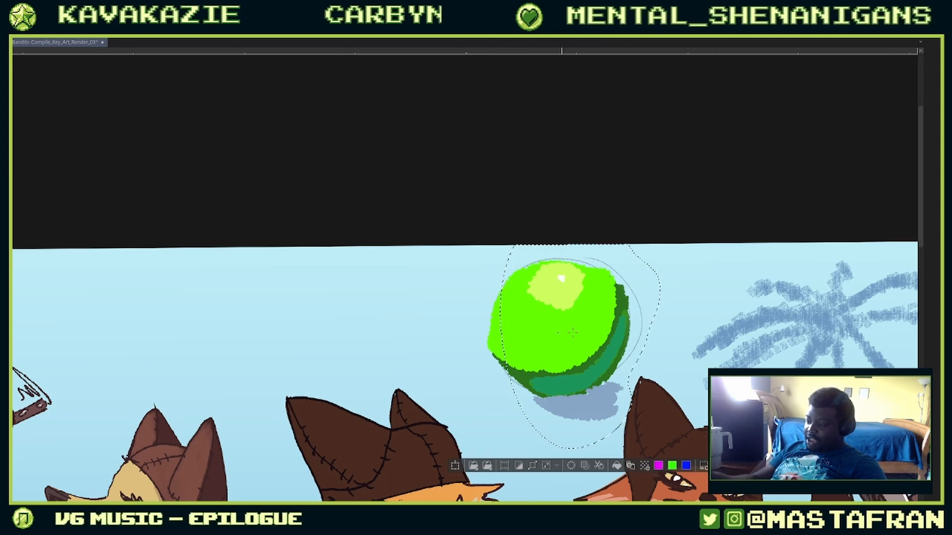
pyautogui.moveTo(626, 297); pyautogui.dragTo(623, 307)
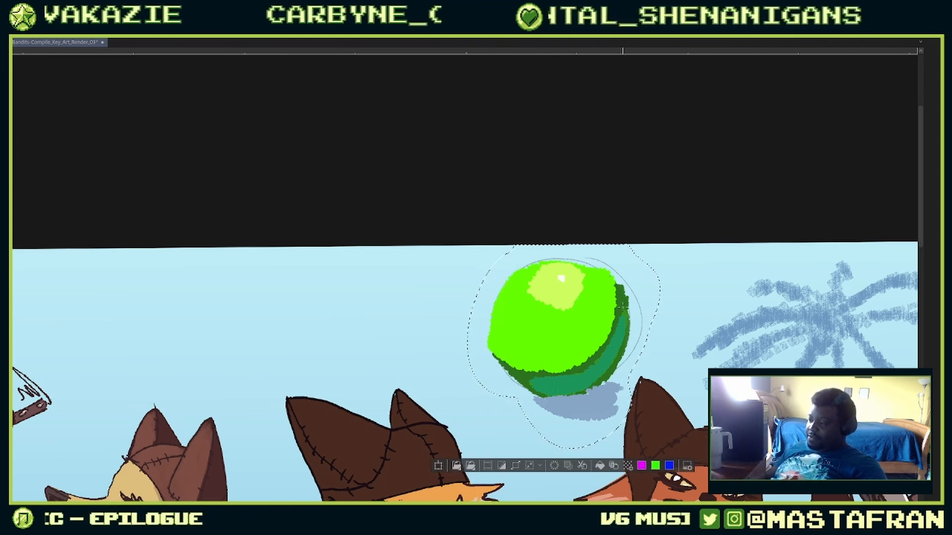
pyautogui.press('Delete')
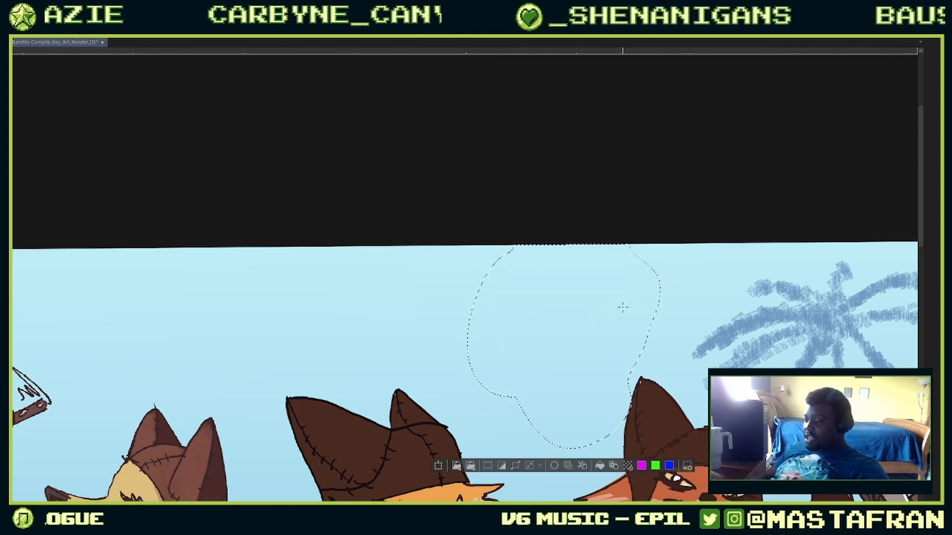
pyautogui.hotkey('ctrl', 'shift', 'a')
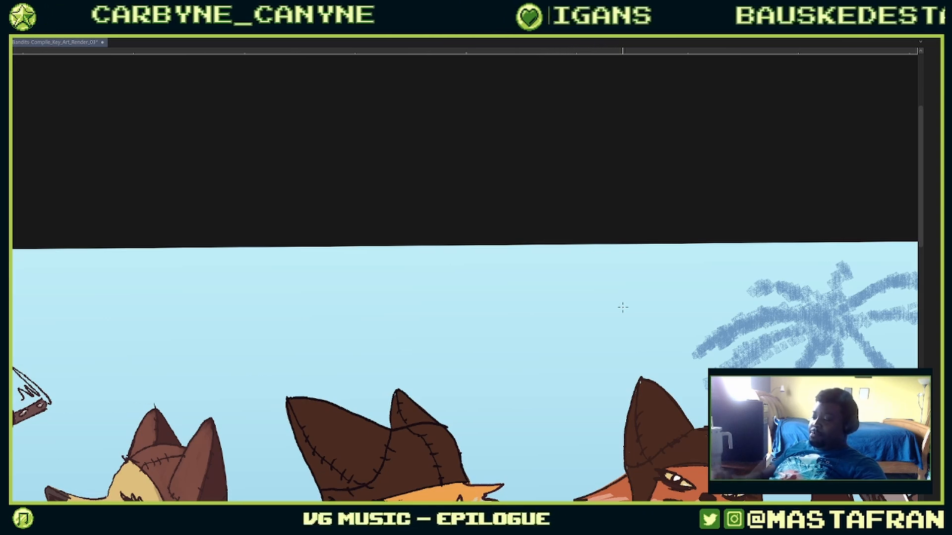
# Step: Make the shade layer in the Male Knife A folder active for work around the fox's brown foot and tail
pyautogui.moveTo(527, 407); pyautogui.dragTo(587, 164)
pyautogui.moveTo(551, 325); pyautogui.dragTo(693, 169)
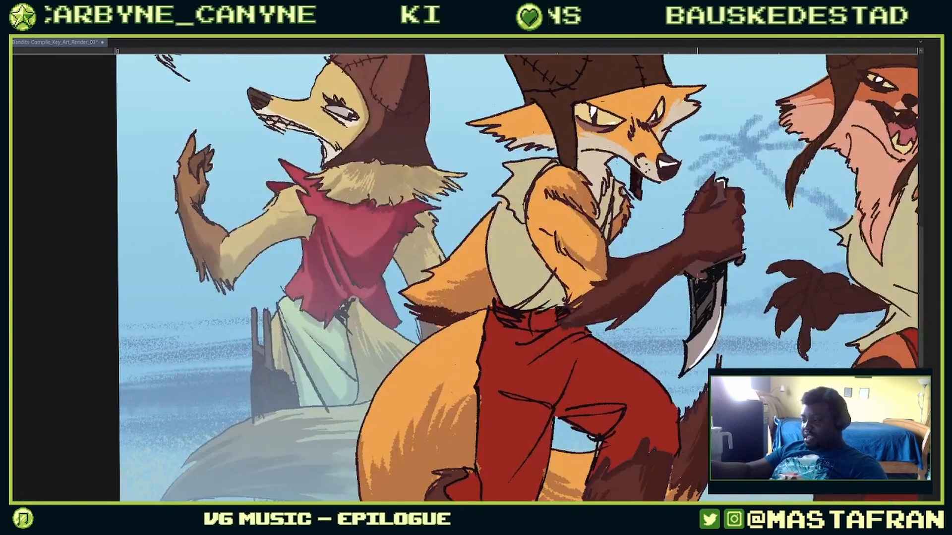
pyautogui.moveTo(635, 392); pyautogui.dragTo(760, 236)
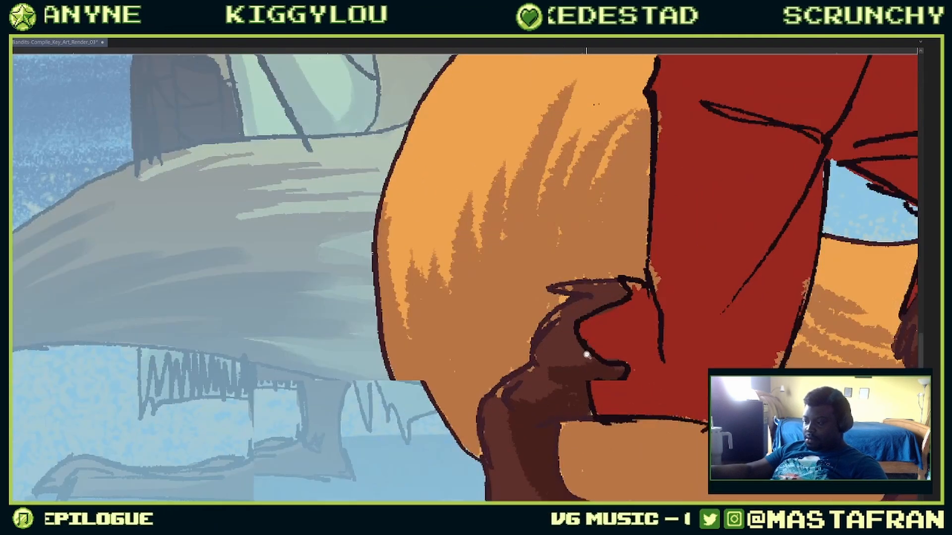
pyautogui.scroll(3, 570, 337)
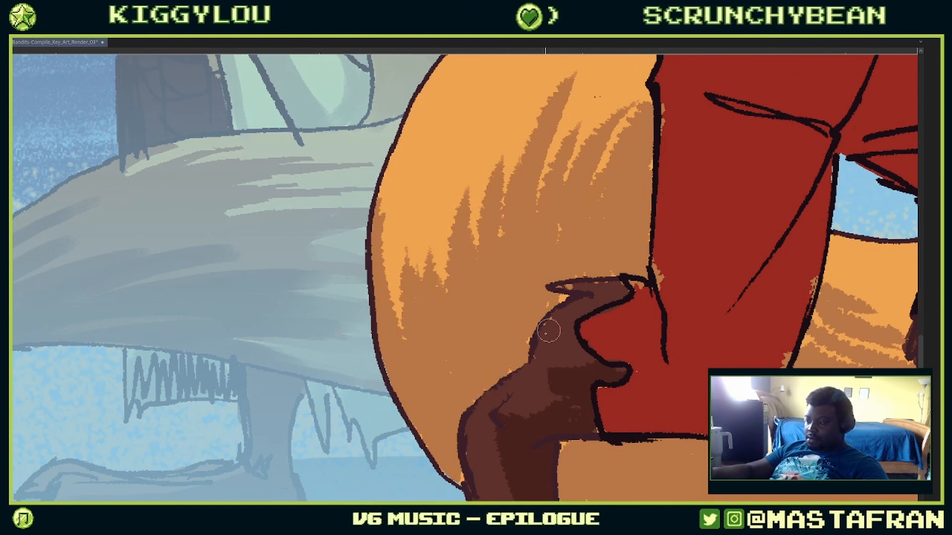
pyautogui.moveTo(562, 285); pyautogui.dragTo(615, 284)
pyautogui.press('F7')
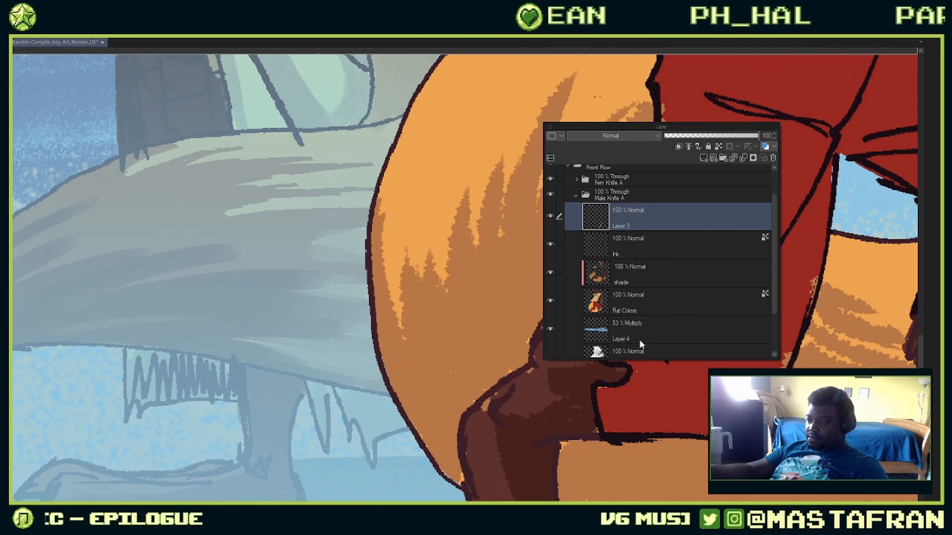
pyautogui.click(656, 302)
pyautogui.click(661, 278)
pyautogui.press('F7')
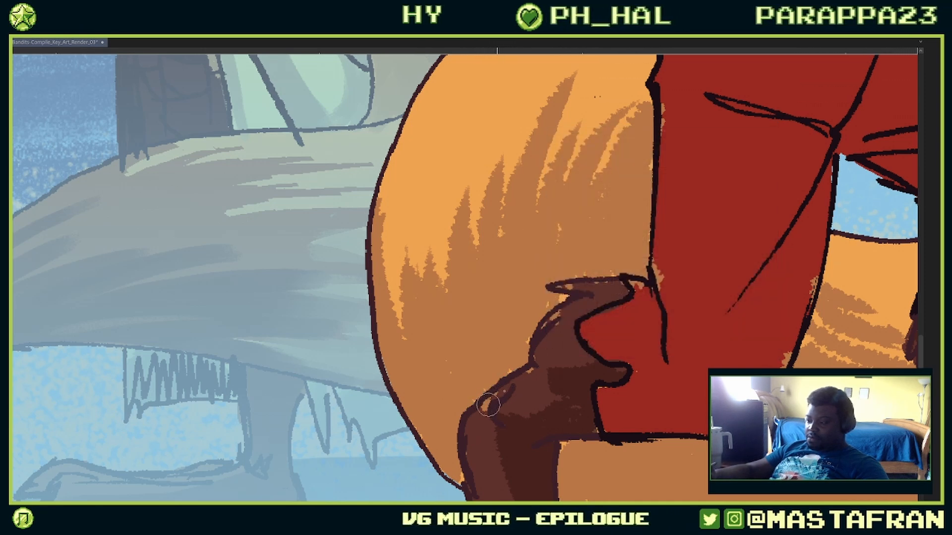
pyautogui.press('F7')
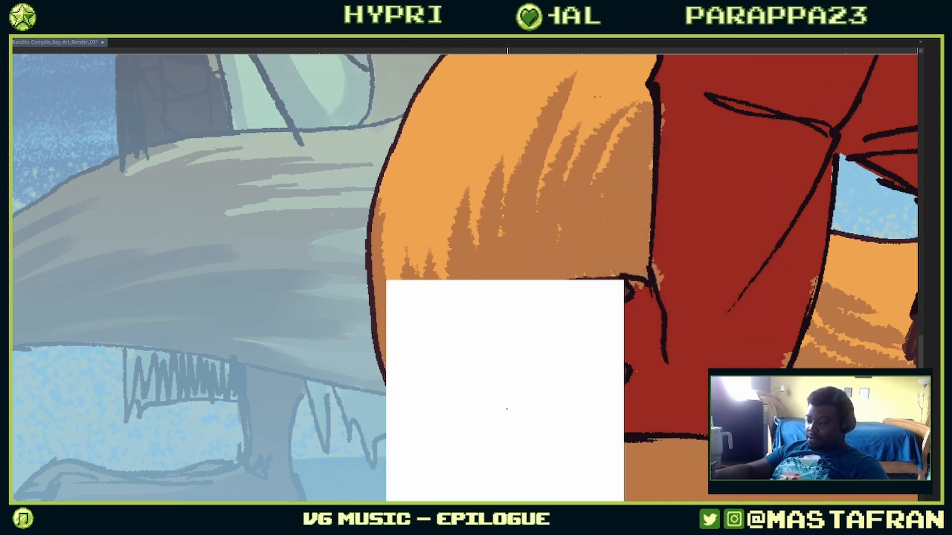
pyautogui.press('F7')
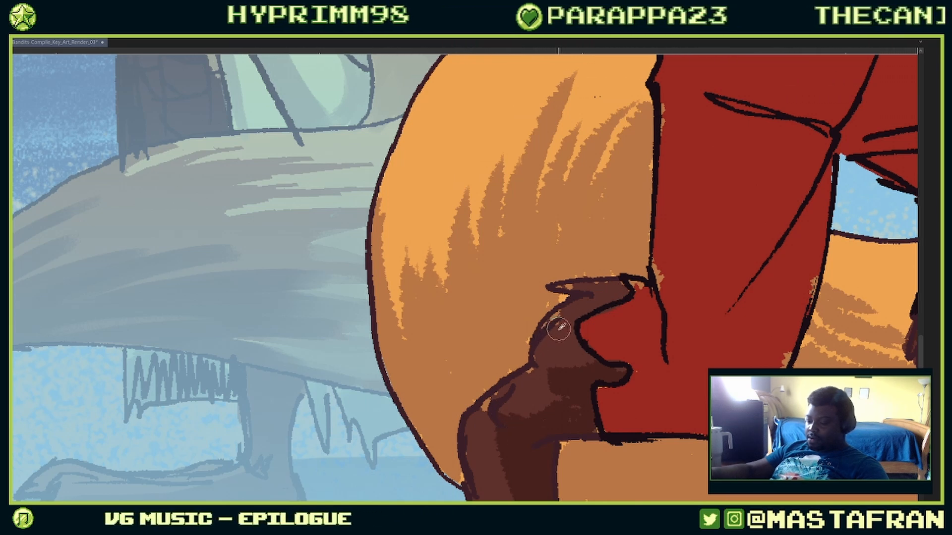
# Step: Add a new blank layer directly above the Ink layer in the Male Knife A folder
pyautogui.press('F7')
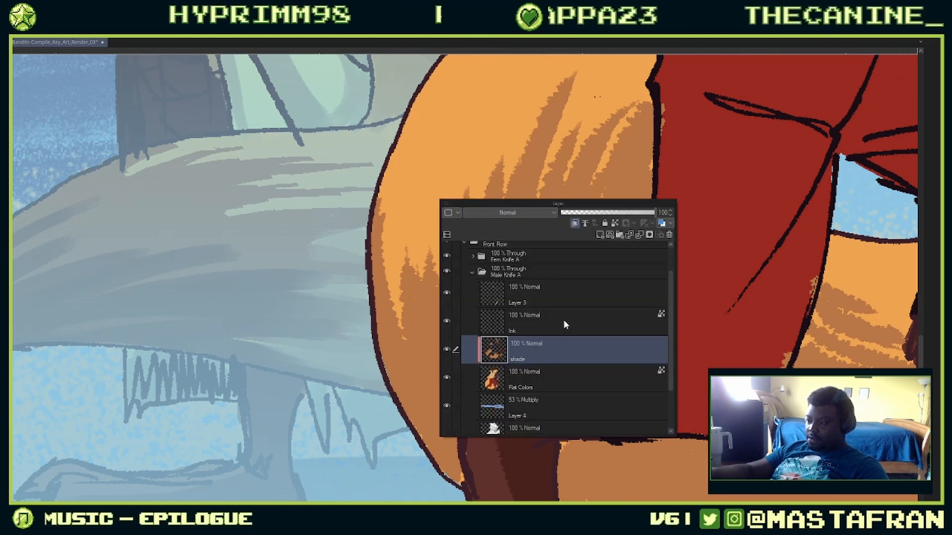
pyautogui.click(571, 312)
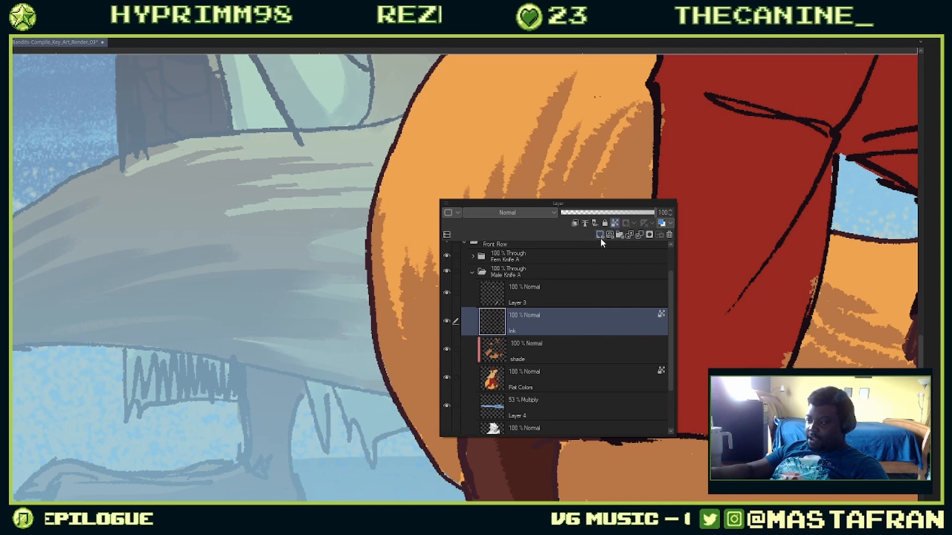
pyautogui.press('F7')
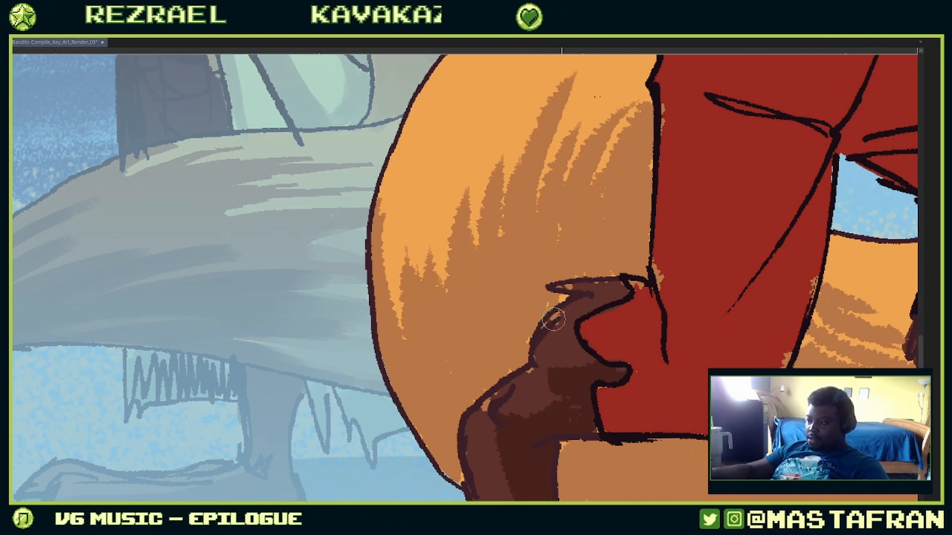
# Step: Switch from the new blank layer back to the central fox's shade layer
pyautogui.press('F7')
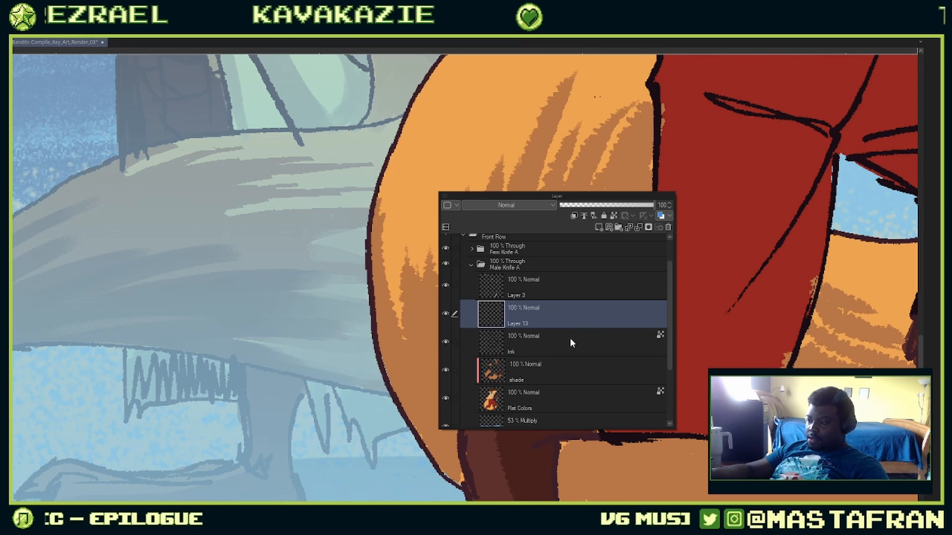
pyautogui.click(569, 340)
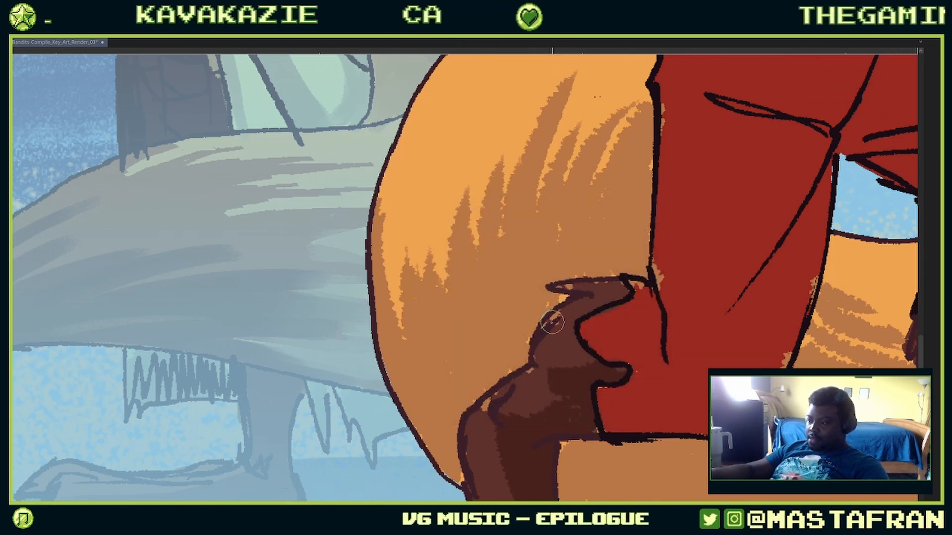
pyautogui.press('F7')
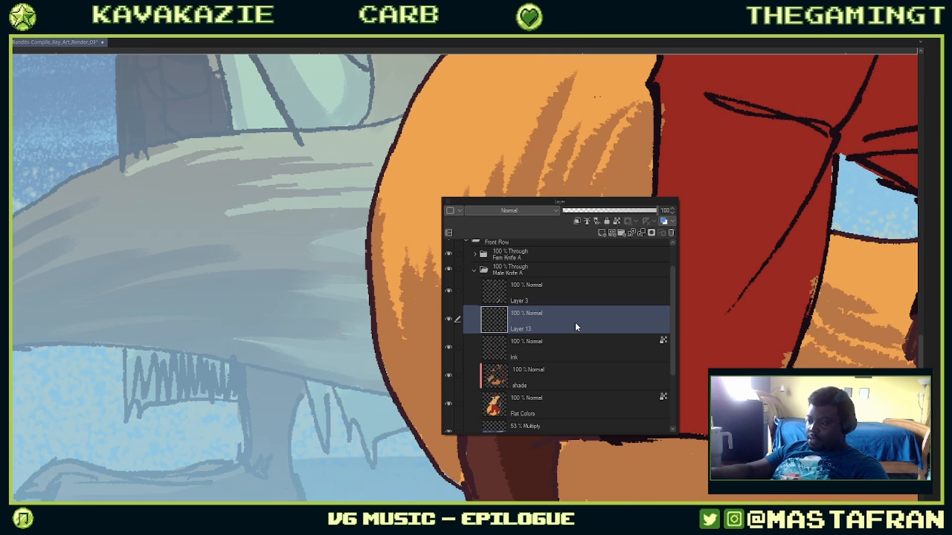
pyautogui.click(560, 369)
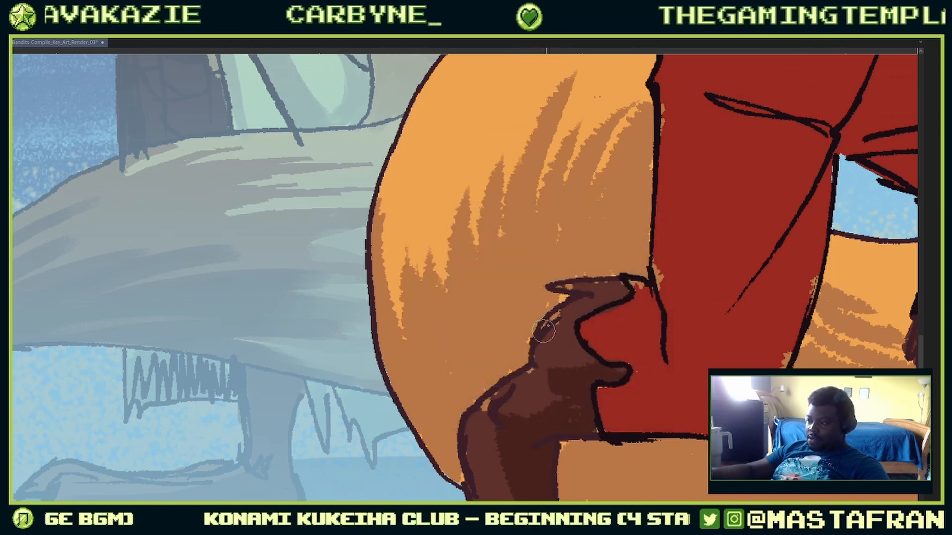
pyautogui.press('F7')
pyautogui.click(555, 373)
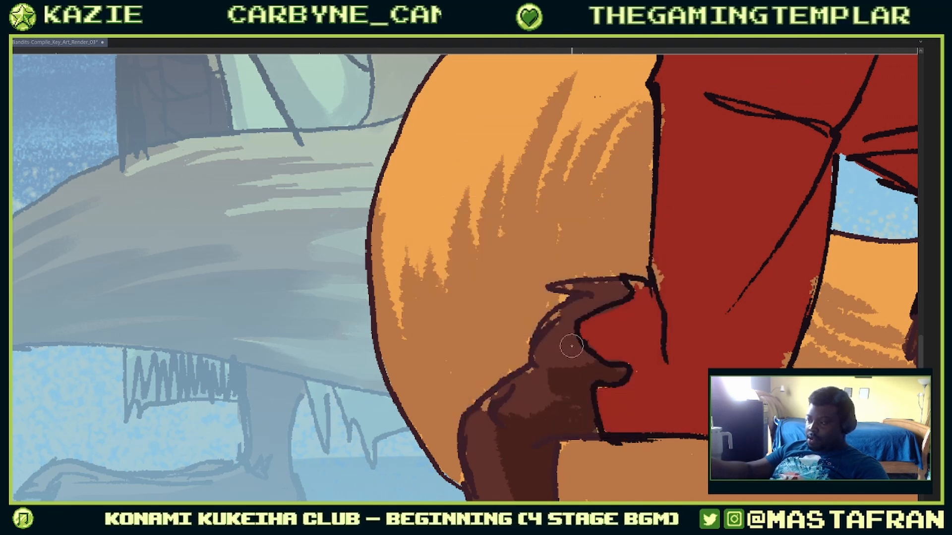
# Step: Cover the stray orange specks along the red trousers' edges and touch up the brown fur beside the cuff
pyautogui.press('F7')
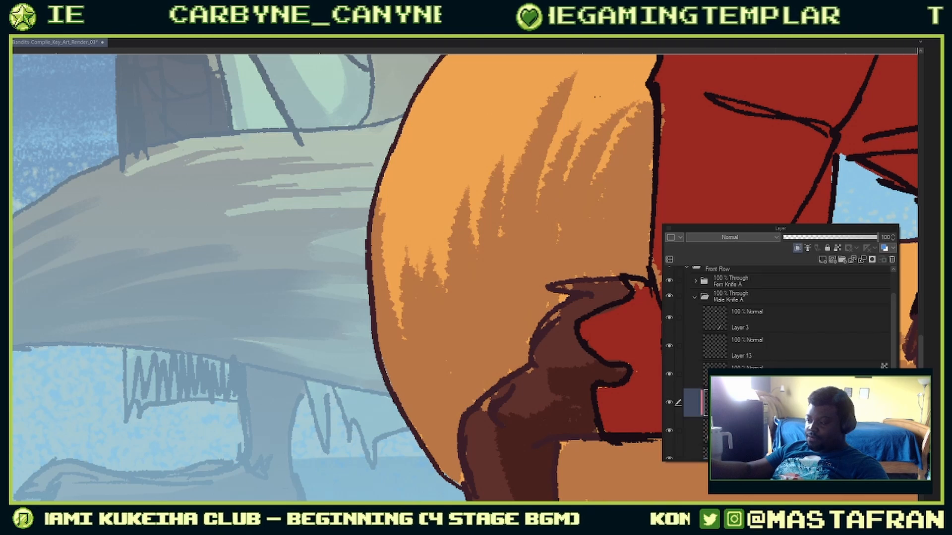
pyautogui.click(794, 327)
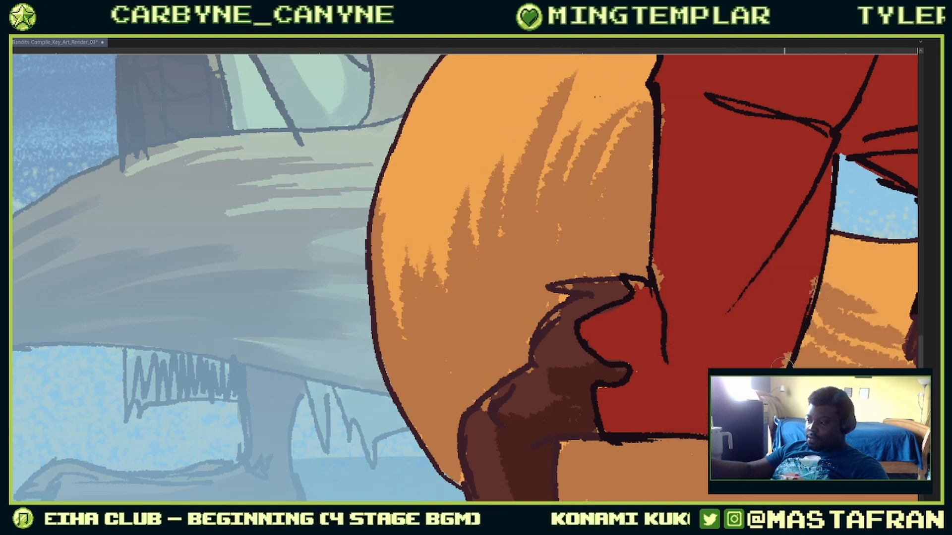
pyautogui.press('F7')
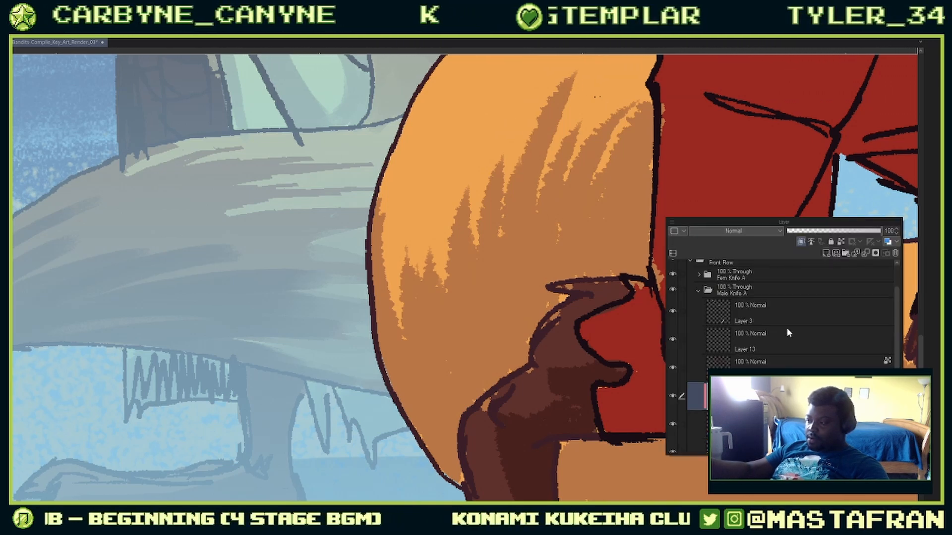
pyautogui.click(787, 327)
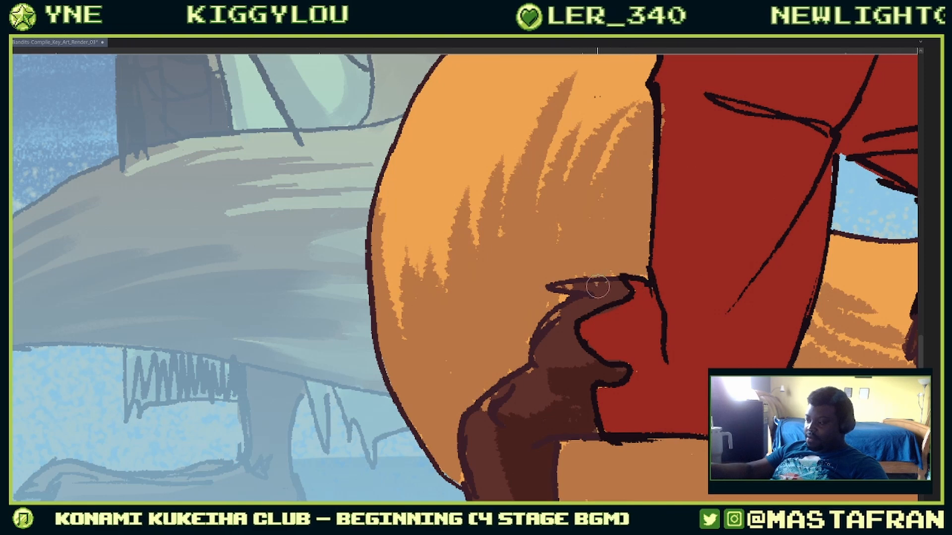
pyautogui.moveTo(636, 287)
pyautogui.mouseDown()
pyautogui.moveTo(644, 287)
pyautogui.moveTo(627, 285)
pyautogui.mouseUp()
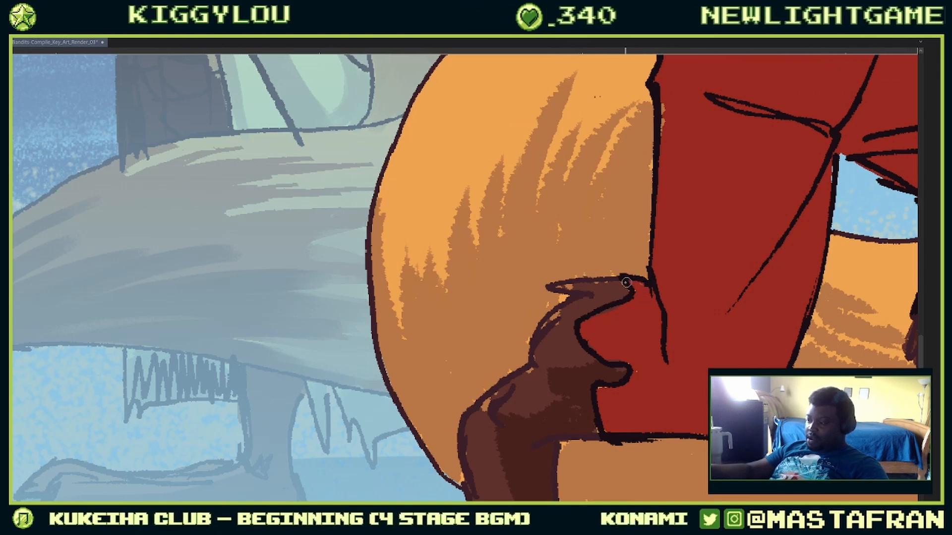
# Step: Recolour the black ink lines of the central fox's waist folds and the trousers' edge along the tail to dark brown
pyautogui.moveTo(776, 206); pyautogui.dragTo(709, 281)
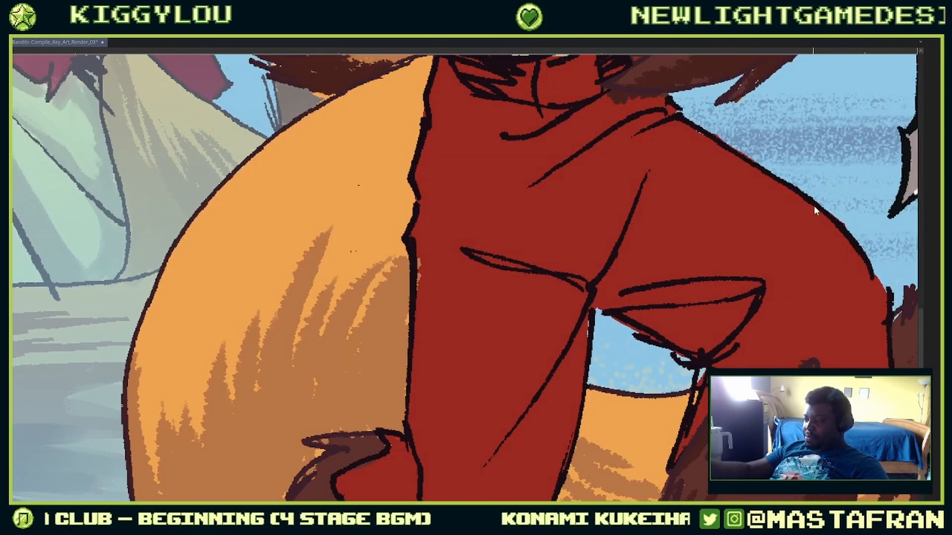
pyautogui.scroll(-3, 802, 230)
pyautogui.moveTo(785, 246); pyautogui.dragTo(590, 397)
pyautogui.scroll(-3, 799, 231)
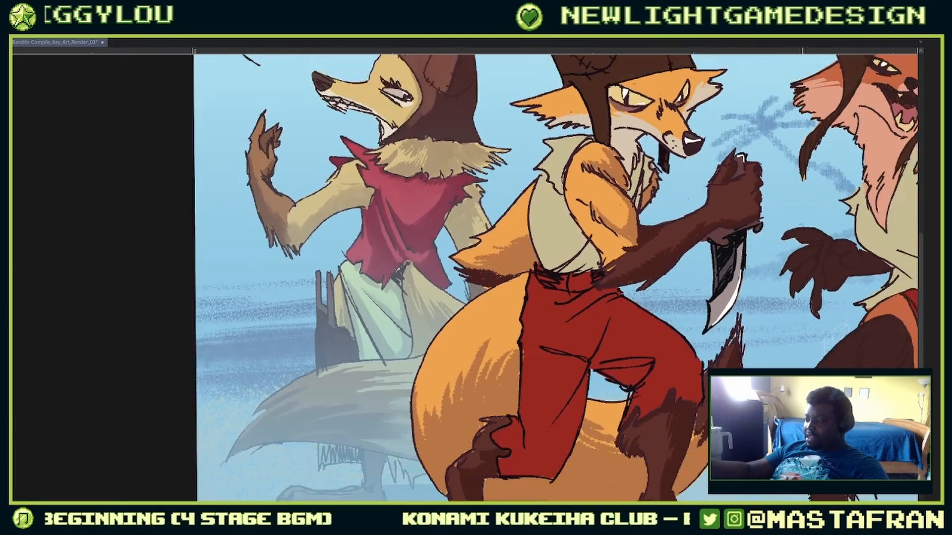
pyautogui.moveTo(808, 229); pyautogui.dragTo(490, 253)
pyautogui.moveTo(694, 312)
pyautogui.mouseDown()
pyautogui.moveTo(744, 333)
pyautogui.moveTo(726, 345)
pyautogui.moveTo(449, 356)
pyautogui.moveTo(653, 280)
pyautogui.mouseUp()
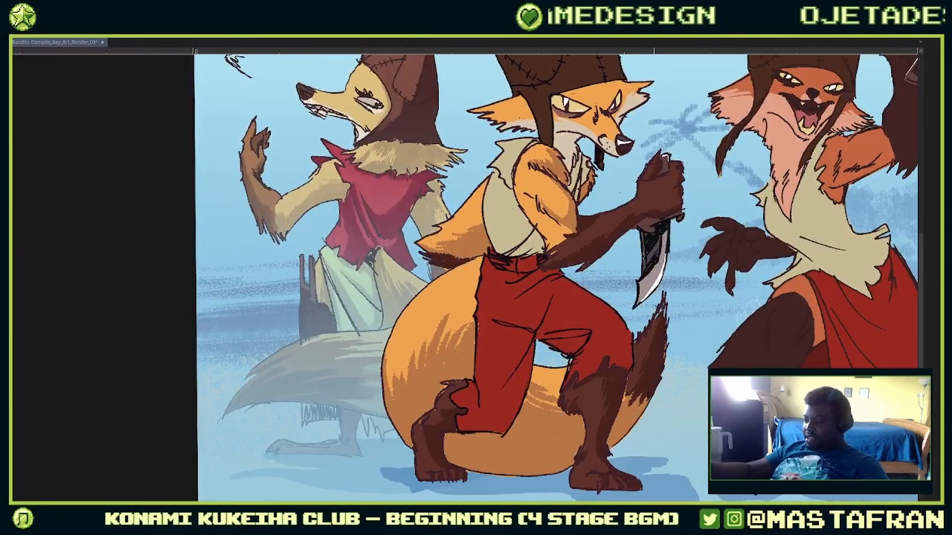
pyautogui.moveTo(606, 321)
pyautogui.mouseDown()
pyautogui.moveTo(639, 339)
pyautogui.moveTo(641, 289)
pyautogui.moveTo(629, 273)
pyautogui.moveTo(583, 256)
pyautogui.moveTo(461, 160)
pyautogui.moveTo(435, 166)
pyautogui.moveTo(477, 188)
pyautogui.moveTo(448, 167)
pyautogui.moveTo(369, 208)
pyautogui.mouseUp()
pyautogui.press('F7')
pyautogui.click(669, 365)
pyautogui.press('F7')
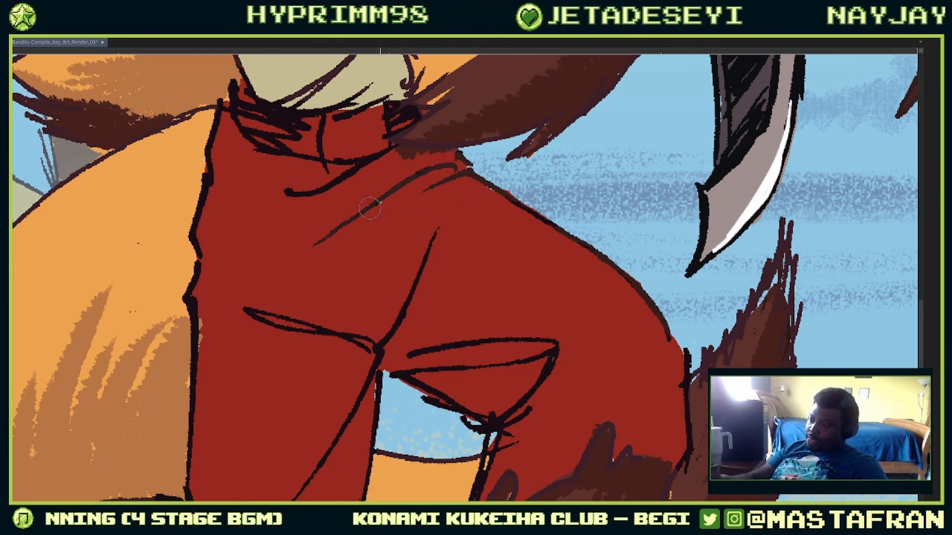
pyautogui.moveTo(289, 192)
pyautogui.mouseDown()
pyautogui.moveTo(378, 167)
pyautogui.moveTo(350, 163)
pyautogui.mouseUp()
pyautogui.moveTo(221, 103)
pyautogui.mouseDown()
pyautogui.moveTo(191, 277)
pyautogui.moveTo(197, 336)
pyautogui.moveTo(198, 285)
pyautogui.moveTo(190, 309)
pyautogui.moveTo(205, 299)
pyautogui.moveTo(191, 464)
pyautogui.mouseUp()
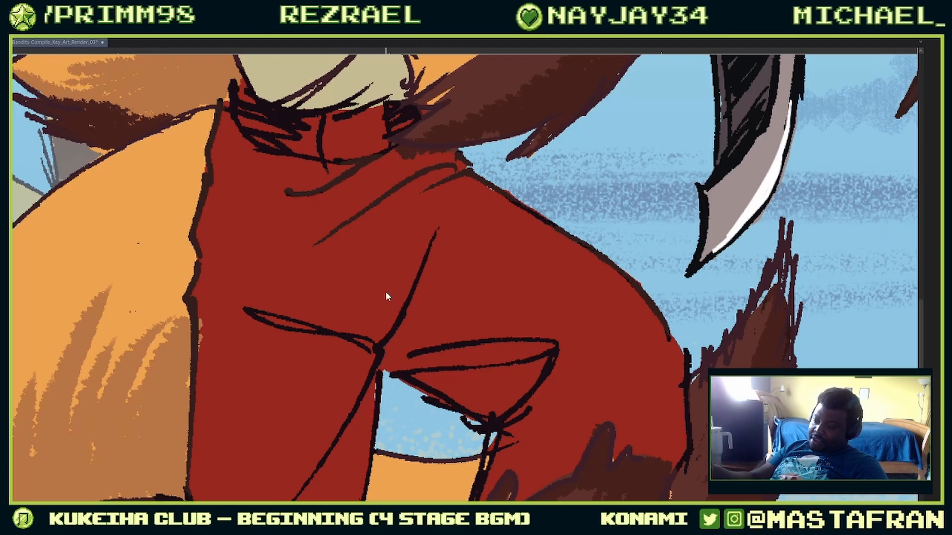
# Step: Recolour the trousers' remaining crotch, thigh-crease, knee-fold and cuff ink lines to dark brown
pyautogui.moveTo(424, 276); pyautogui.dragTo(353, 352)
pyautogui.moveTo(278, 308)
pyautogui.mouseDown()
pyautogui.moveTo(267, 303)
pyautogui.moveTo(282, 327)
pyautogui.mouseUp()
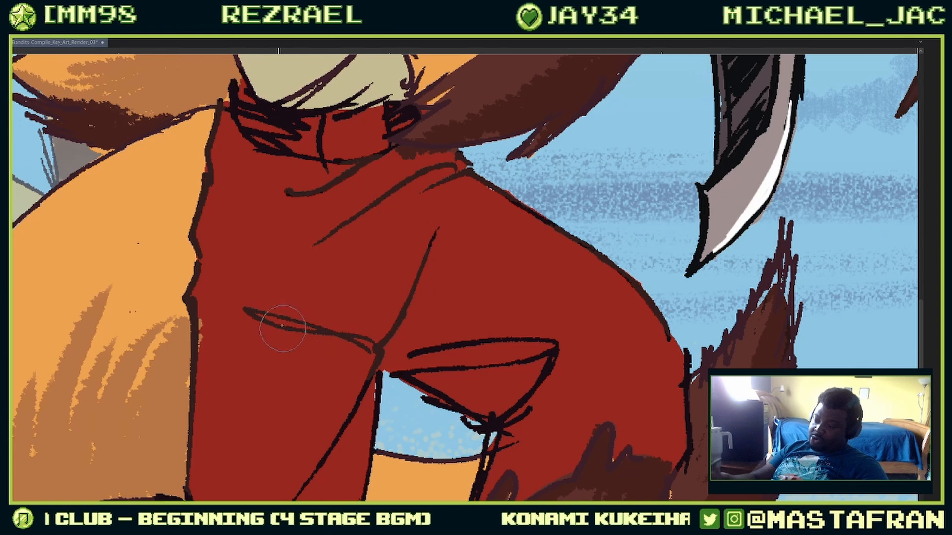
pyautogui.moveTo(552, 346)
pyautogui.mouseDown()
pyautogui.moveTo(537, 298)
pyautogui.moveTo(494, 337)
pyautogui.moveTo(386, 303)
pyautogui.moveTo(507, 339)
pyautogui.mouseUp()
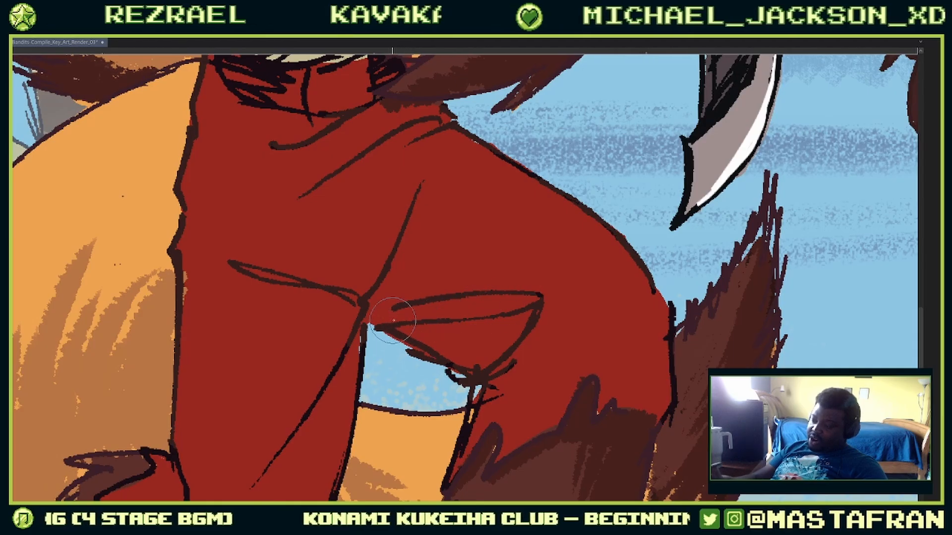
pyautogui.moveTo(402, 327); pyautogui.dragTo(505, 205)
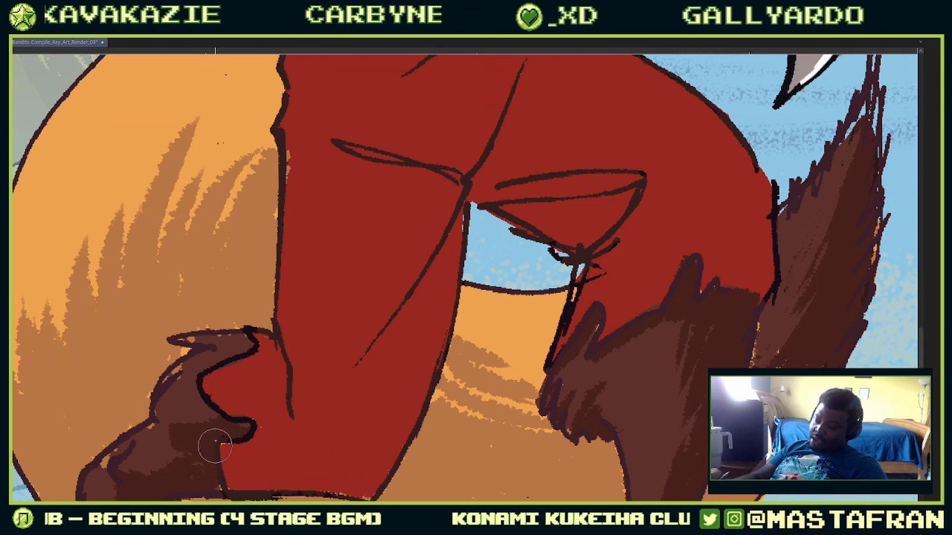
pyautogui.moveTo(258, 431)
pyautogui.mouseDown()
pyautogui.moveTo(210, 411)
pyautogui.moveTo(208, 379)
pyautogui.moveTo(214, 386)
pyautogui.moveTo(255, 339)
pyautogui.mouseUp()
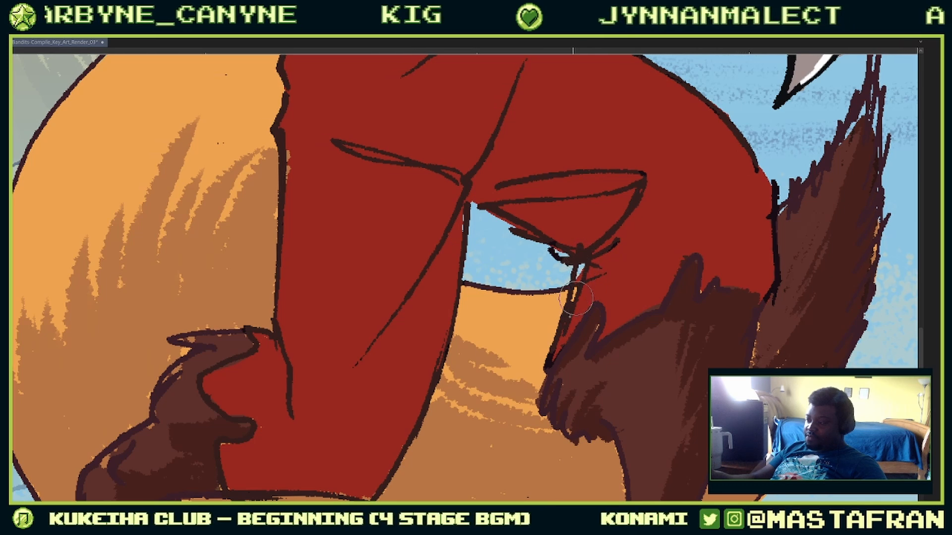
pyautogui.moveTo(813, 239); pyautogui.dragTo(696, 459)
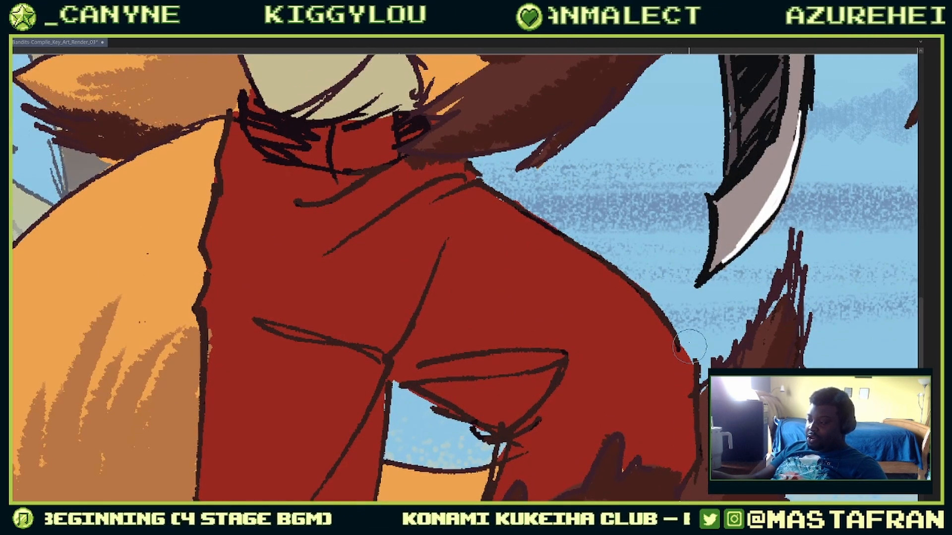
pyautogui.scroll(-5, 765, 362)
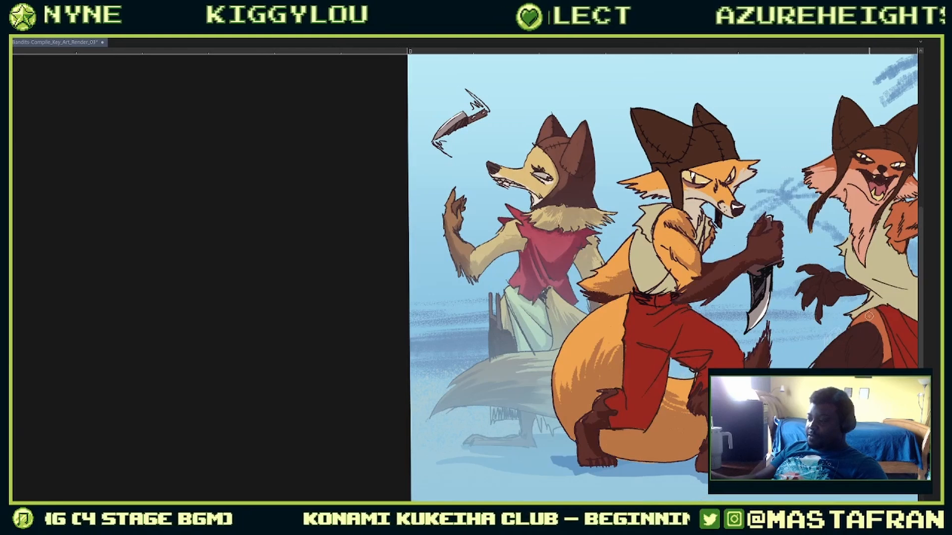
pyautogui.scroll(5, 658, 378)
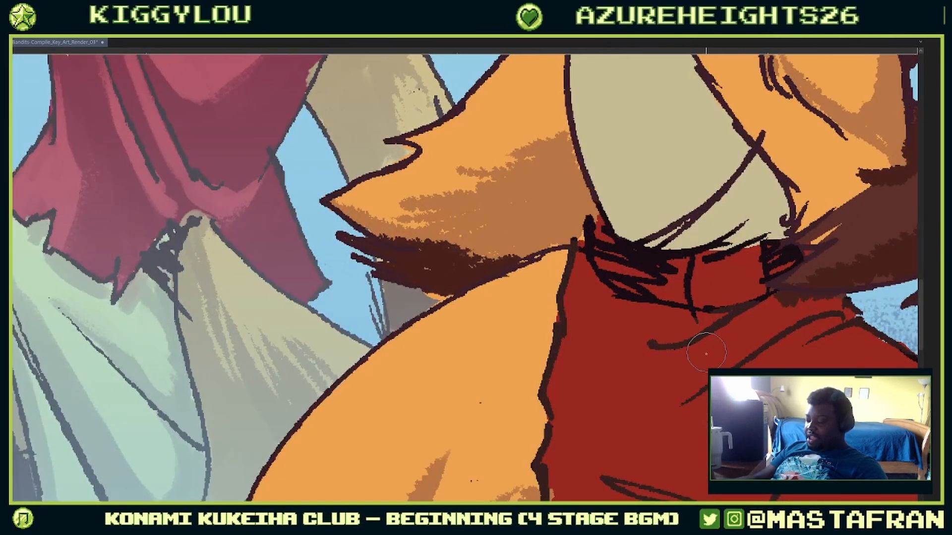
pyautogui.scroll(4, 633, 395)
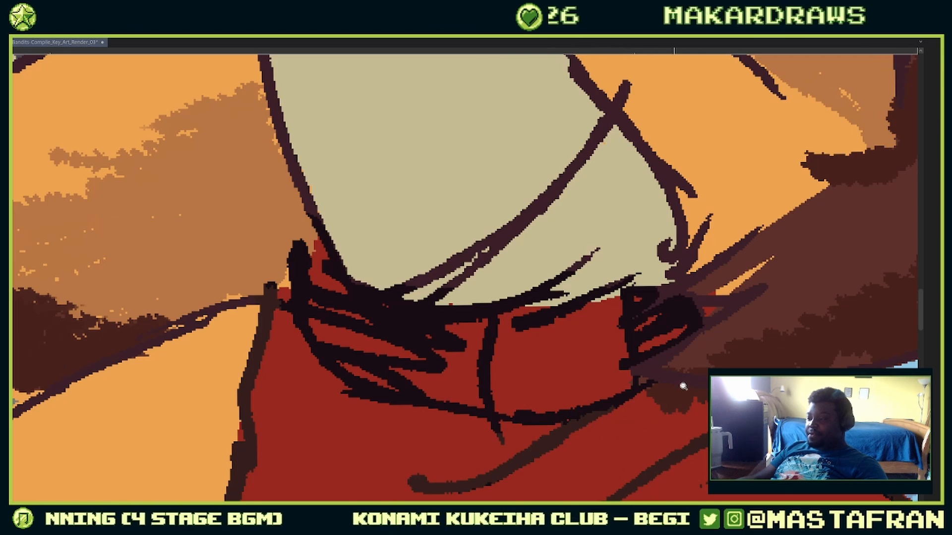
pyautogui.moveTo(683, 386); pyautogui.dragTo(570, 422)
pyautogui.moveTo(680, 466); pyautogui.dragTo(577, 261)
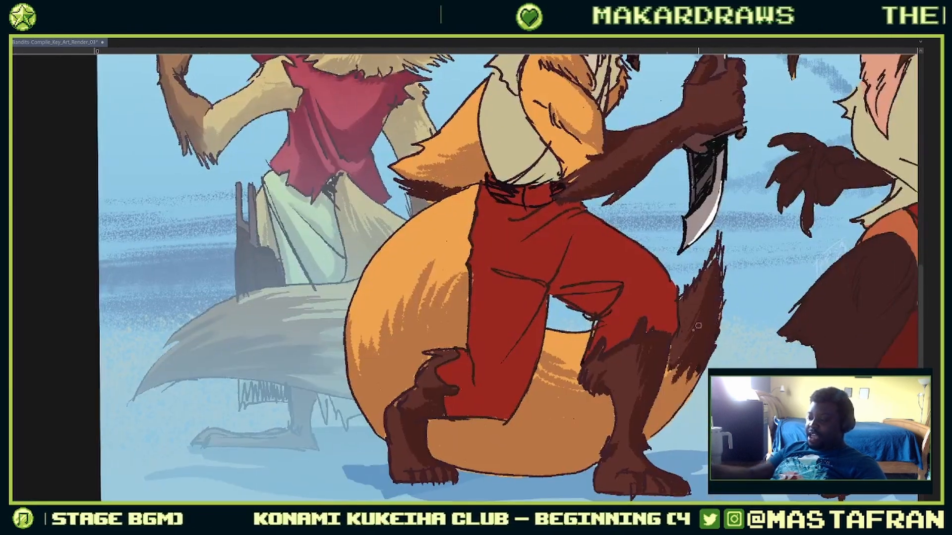
# Step: Choose a darker crimson for the trousers and paint shadows on the crotch fold and the inner side of the bent rear leg
pyautogui.press('F7')
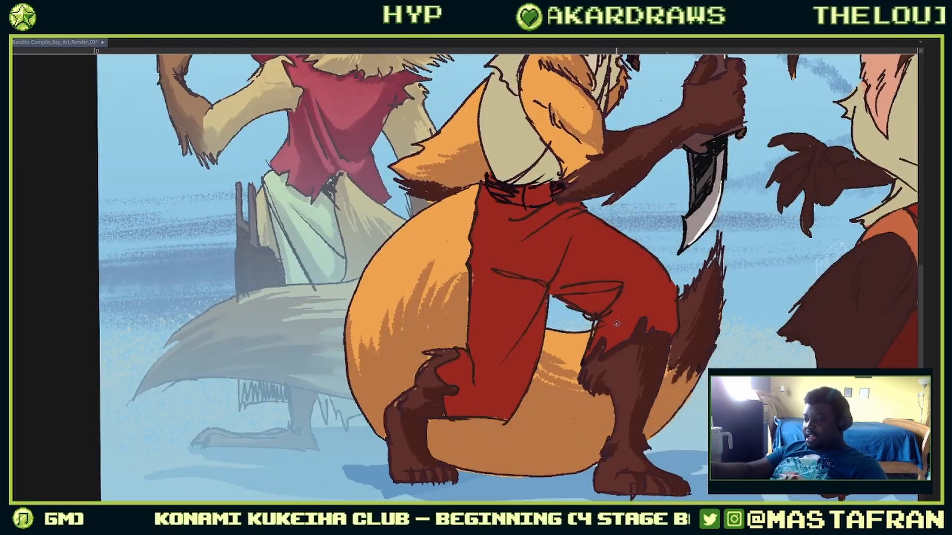
pyautogui.moveTo(596, 340); pyautogui.dragTo(646, 390)
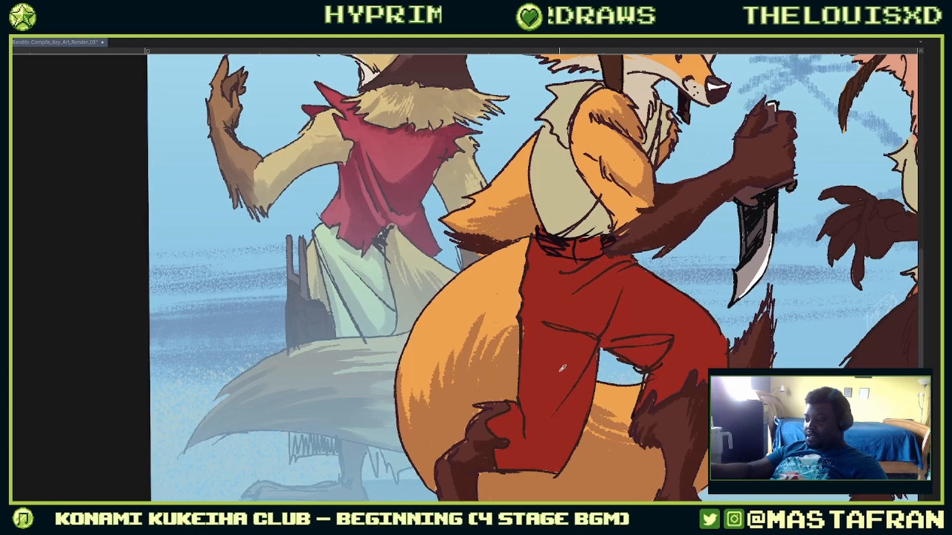
pyautogui.press('F6')
pyautogui.click(633, 329)
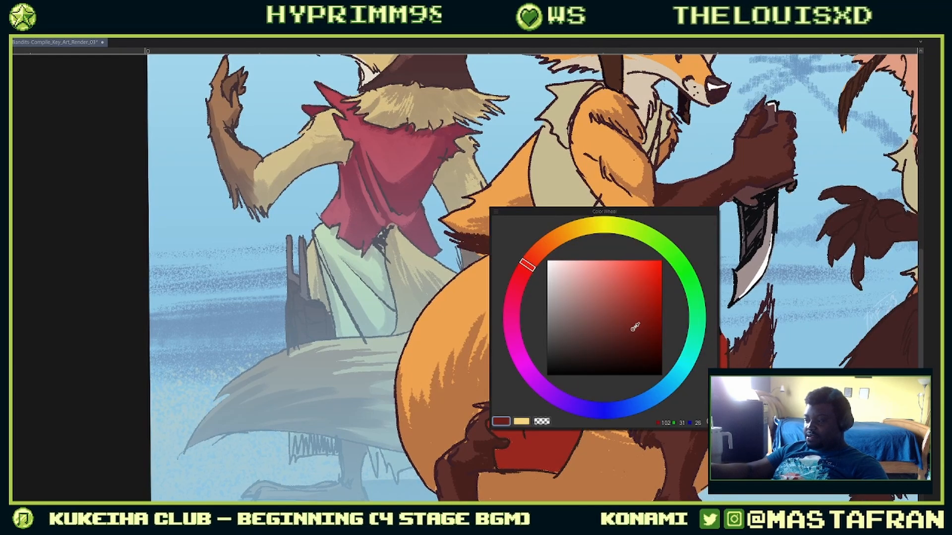
pyautogui.click(528, 279)
pyautogui.press('F6')
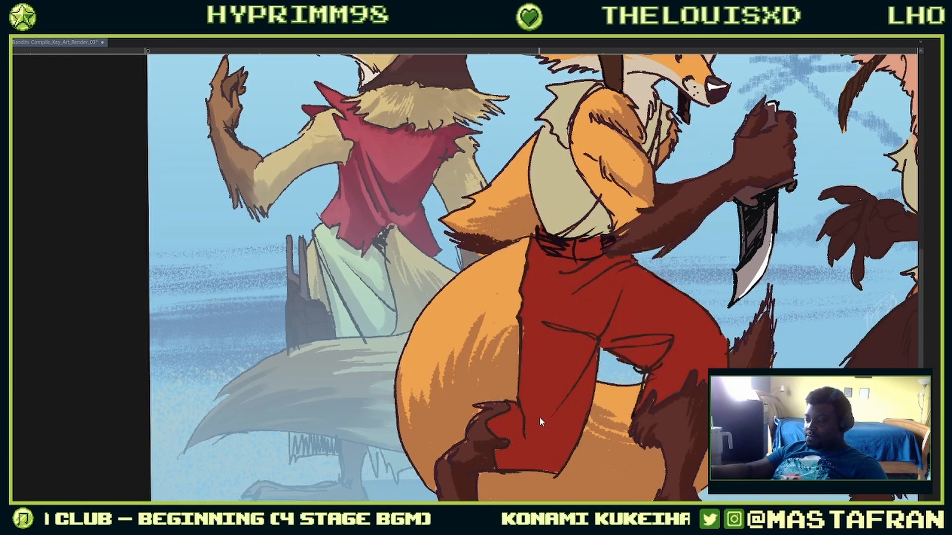
pyautogui.moveTo(533, 430); pyautogui.dragTo(570, 361)
pyautogui.hotkey('ctrl', 'z')
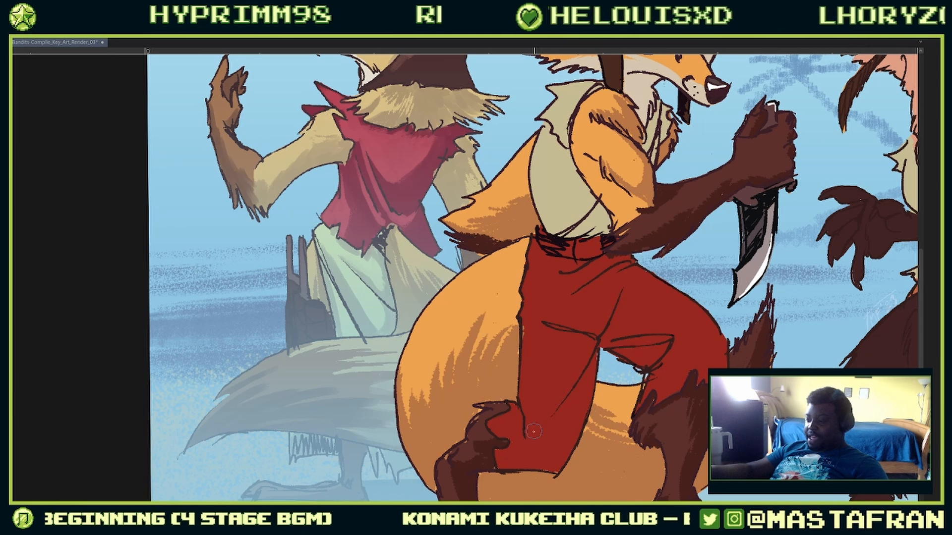
pyautogui.moveTo(534, 430); pyautogui.dragTo(573, 345)
pyautogui.moveTo(548, 417)
pyautogui.mouseDown()
pyautogui.moveTo(580, 348)
pyautogui.moveTo(578, 374)
pyautogui.moveTo(587, 341)
pyautogui.mouseUp()
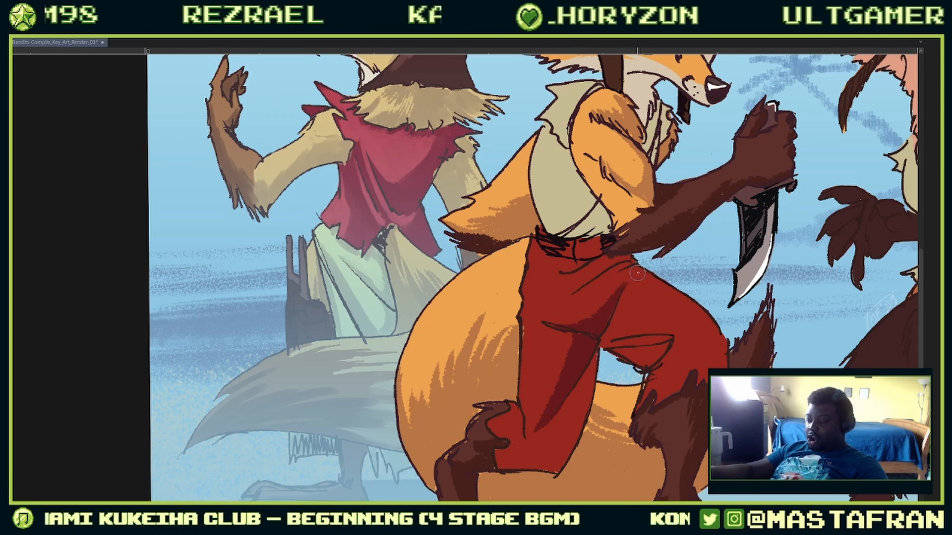
# Step: Paint dark crimson shadows along the diagonal hip folds and beneath the waistband of the red trousers
pyautogui.moveTo(693, 298)
pyautogui.mouseDown()
pyautogui.moveTo(619, 416)
pyautogui.moveTo(629, 318)
pyautogui.moveTo(567, 283)
pyautogui.moveTo(614, 297)
pyautogui.mouseUp()
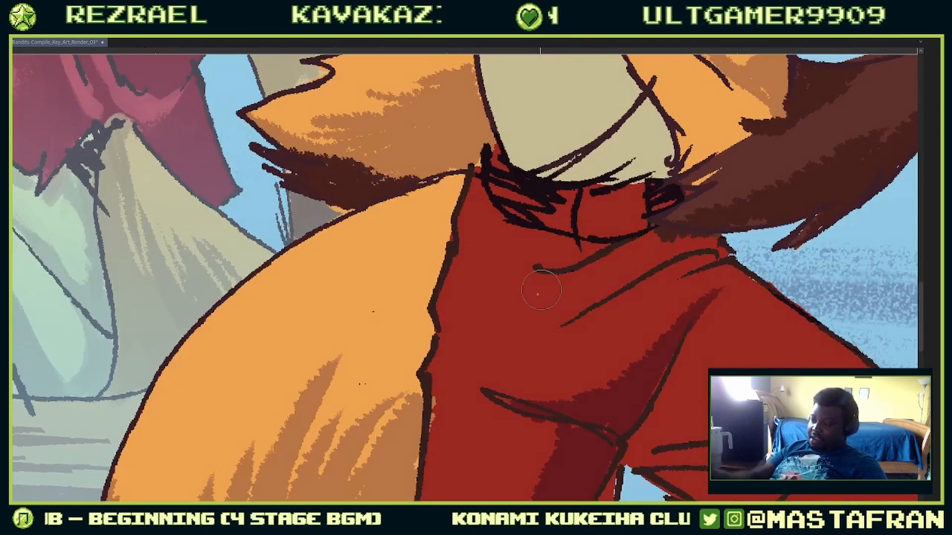
pyautogui.moveTo(503, 311)
pyautogui.mouseDown()
pyautogui.moveTo(625, 289)
pyautogui.moveTo(561, 315)
pyautogui.moveTo(626, 276)
pyautogui.moveTo(575, 313)
pyautogui.moveTo(617, 287)
pyautogui.mouseUp()
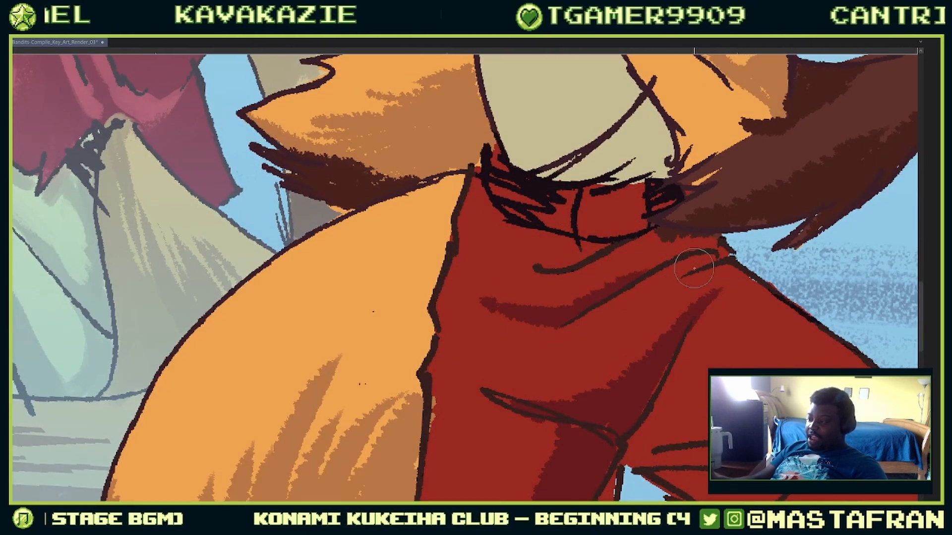
pyautogui.moveTo(693, 268)
pyautogui.mouseDown()
pyautogui.moveTo(640, 358)
pyautogui.moveTo(676, 340)
pyautogui.mouseUp()
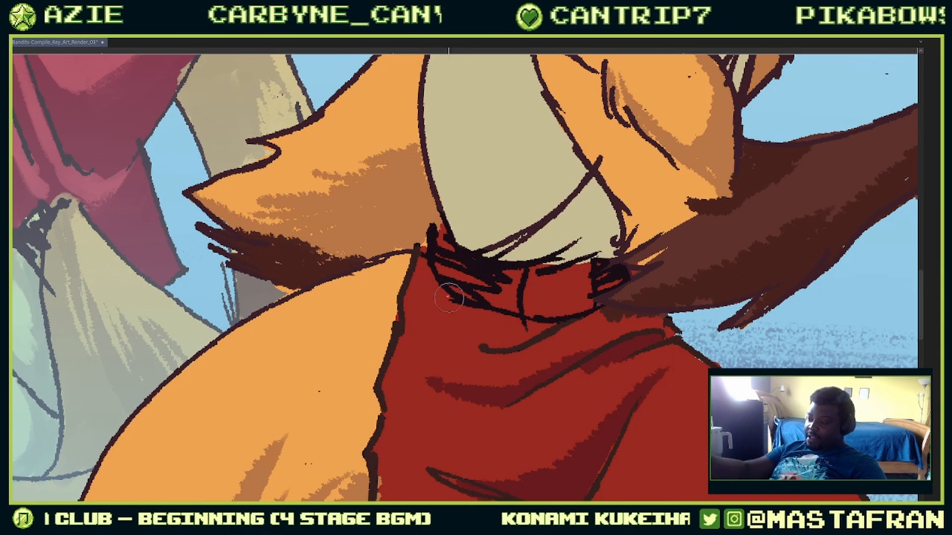
pyautogui.moveTo(456, 320)
pyautogui.mouseDown()
pyautogui.moveTo(527, 325)
pyautogui.moveTo(507, 318)
pyautogui.moveTo(459, 308)
pyautogui.moveTo(515, 328)
pyautogui.moveTo(486, 340)
pyautogui.moveTo(520, 338)
pyautogui.mouseUp()
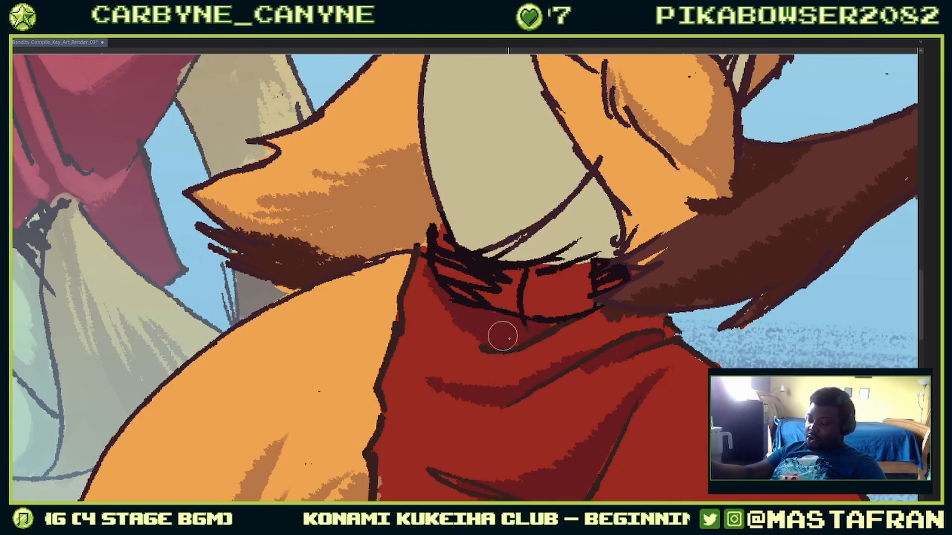
# Step: Shade the front thigh beside the crotch and both halves of the fold behind the knee in dark crimson
pyautogui.moveTo(761, 378); pyautogui.dragTo(637, 200)
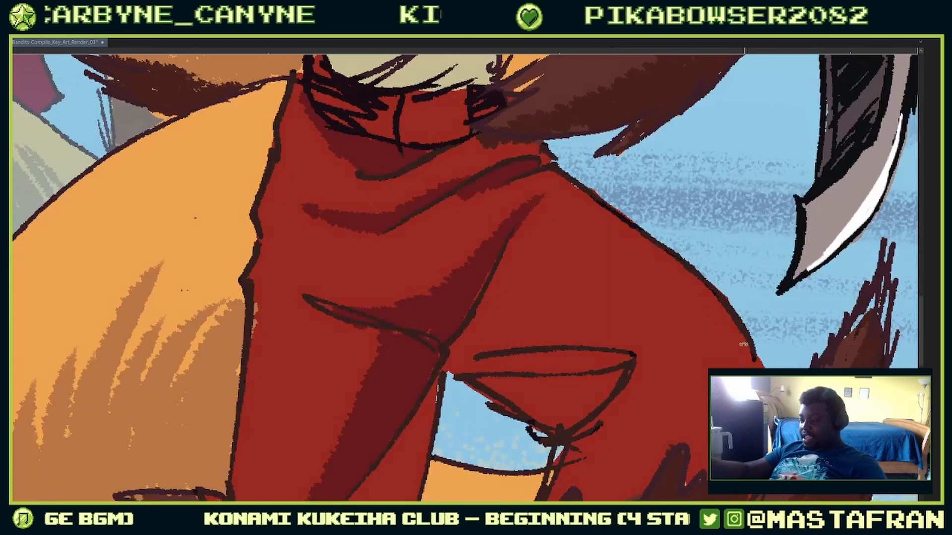
pyautogui.moveTo(680, 272); pyautogui.dragTo(549, 344)
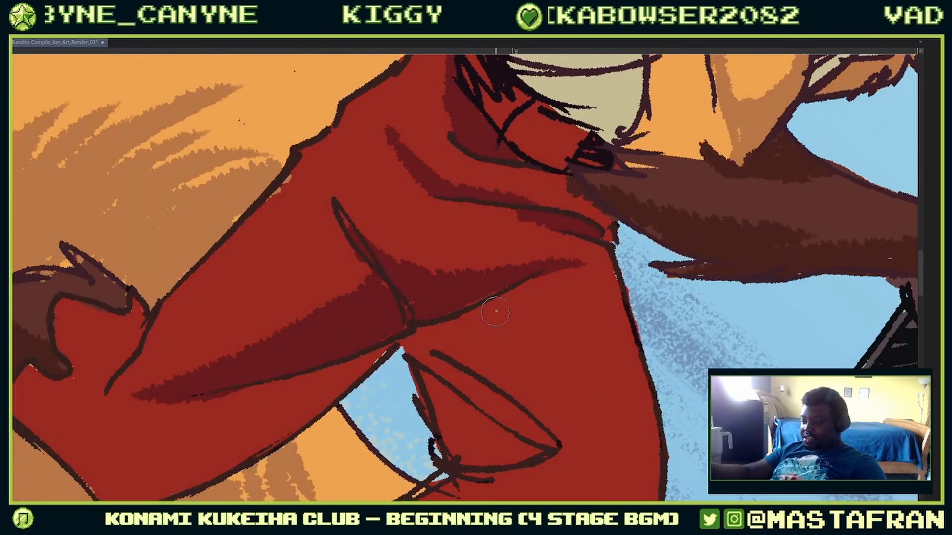
pyautogui.moveTo(496, 311)
pyautogui.mouseDown()
pyautogui.moveTo(475, 346)
pyautogui.moveTo(469, 318)
pyautogui.moveTo(462, 347)
pyautogui.mouseUp()
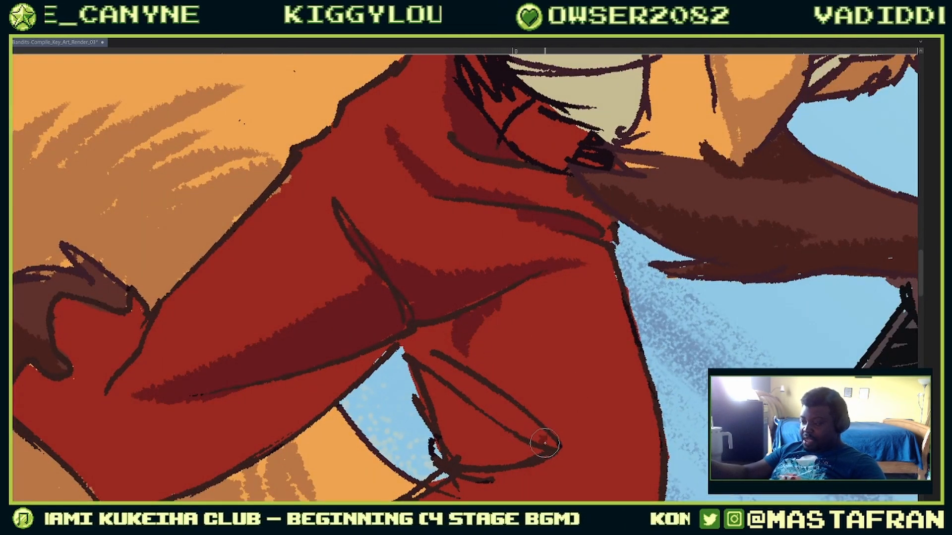
pyautogui.moveTo(545, 443)
pyautogui.mouseDown()
pyautogui.moveTo(430, 351)
pyautogui.moveTo(441, 371)
pyautogui.moveTo(426, 347)
pyautogui.moveTo(448, 361)
pyautogui.moveTo(421, 335)
pyautogui.moveTo(407, 341)
pyautogui.moveTo(450, 340)
pyautogui.moveTo(436, 347)
pyautogui.moveTo(536, 436)
pyautogui.moveTo(489, 404)
pyautogui.mouseUp()
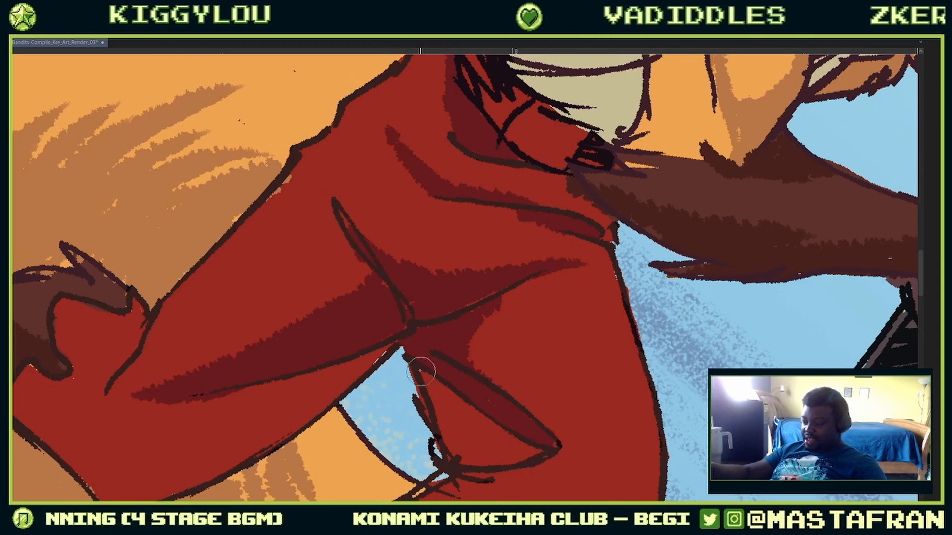
pyautogui.moveTo(421, 372)
pyautogui.mouseDown()
pyautogui.moveTo(450, 431)
pyautogui.moveTo(518, 455)
pyautogui.mouseUp()
pyautogui.moveTo(450, 432)
pyautogui.mouseDown()
pyautogui.moveTo(481, 461)
pyautogui.moveTo(457, 458)
pyautogui.mouseUp()
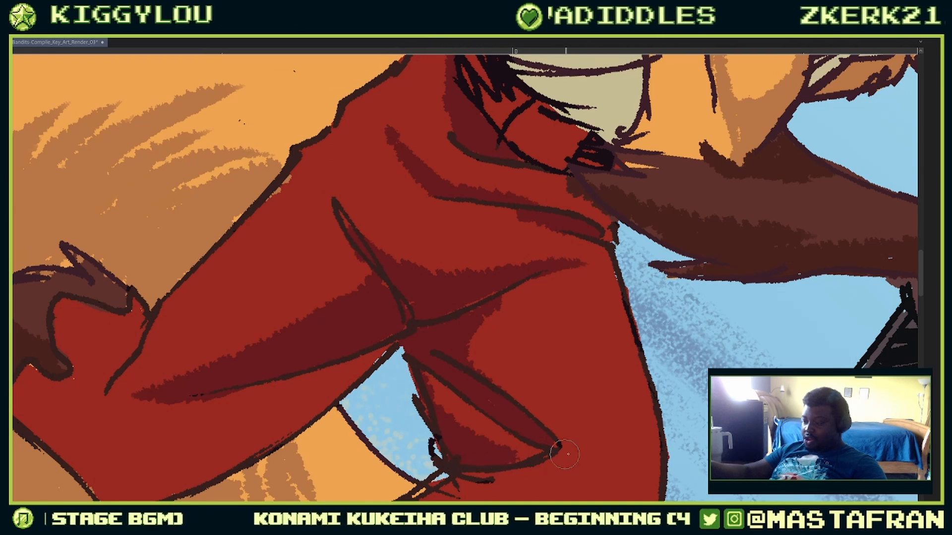
# Step: Paint a dark crimson shadow over the outer side of the front knee down to the trousers' ragged cuff
pyautogui.moveTo(564, 454)
pyautogui.mouseDown()
pyautogui.moveTo(642, 226)
pyautogui.moveTo(632, 197)
pyautogui.mouseUp()
pyautogui.moveTo(696, 342); pyautogui.dragTo(629, 282)
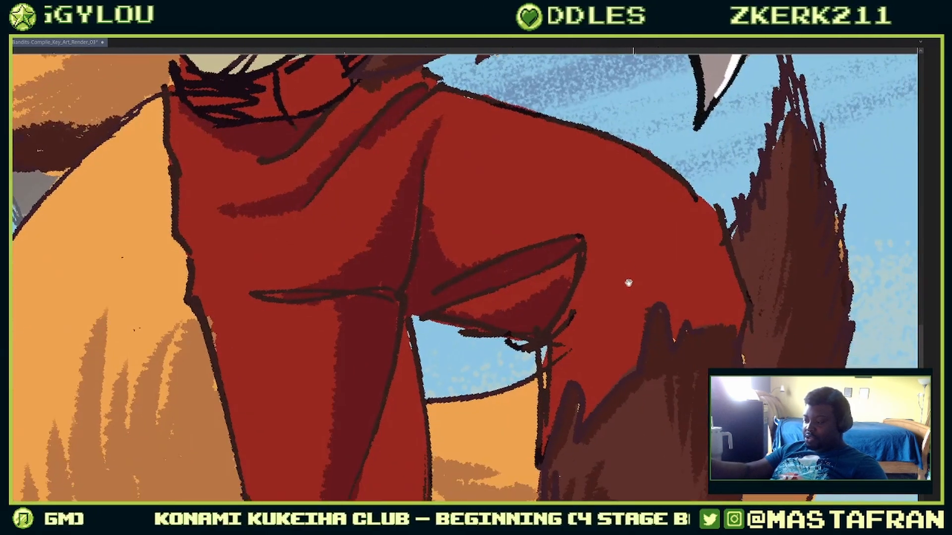
pyautogui.moveTo(734, 259); pyautogui.dragTo(722, 326)
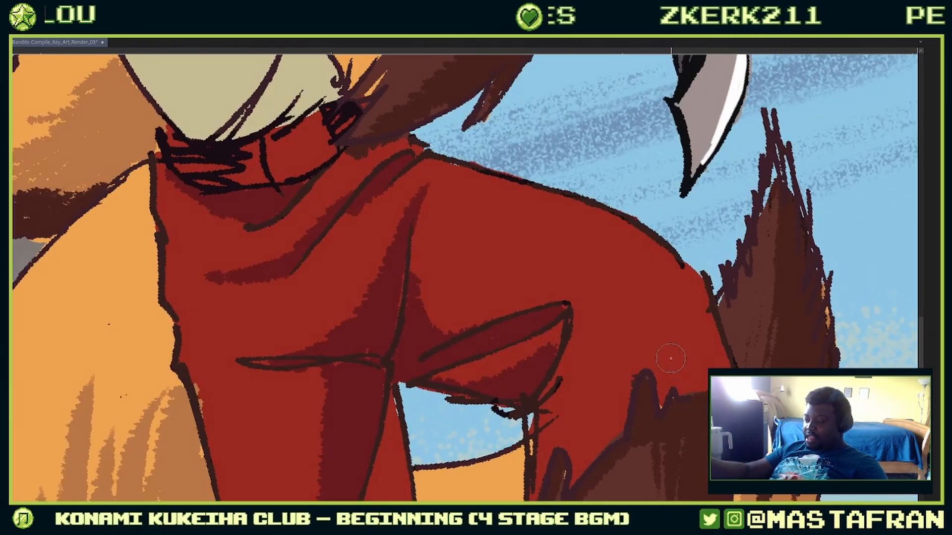
pyautogui.moveTo(660, 389)
pyautogui.mouseDown()
pyautogui.moveTo(657, 301)
pyautogui.moveTo(703, 294)
pyautogui.moveTo(666, 273)
pyautogui.moveTo(671, 266)
pyautogui.moveTo(667, 369)
pyautogui.moveTo(681, 370)
pyautogui.moveTo(674, 392)
pyautogui.moveTo(665, 385)
pyautogui.moveTo(677, 369)
pyautogui.moveTo(698, 389)
pyautogui.mouseUp()
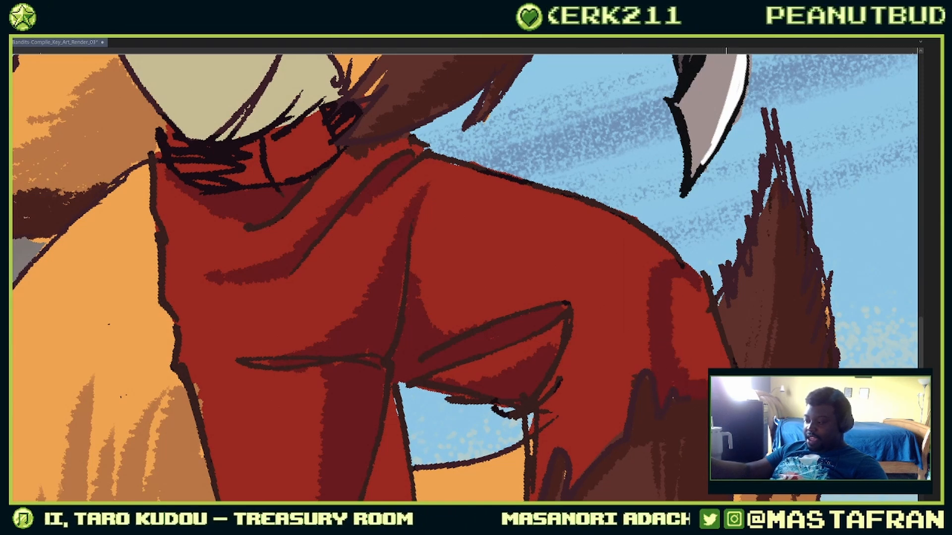
pyautogui.moveTo(715, 354)
pyautogui.mouseDown()
pyautogui.moveTo(702, 347)
pyautogui.moveTo(675, 289)
pyautogui.mouseUp()
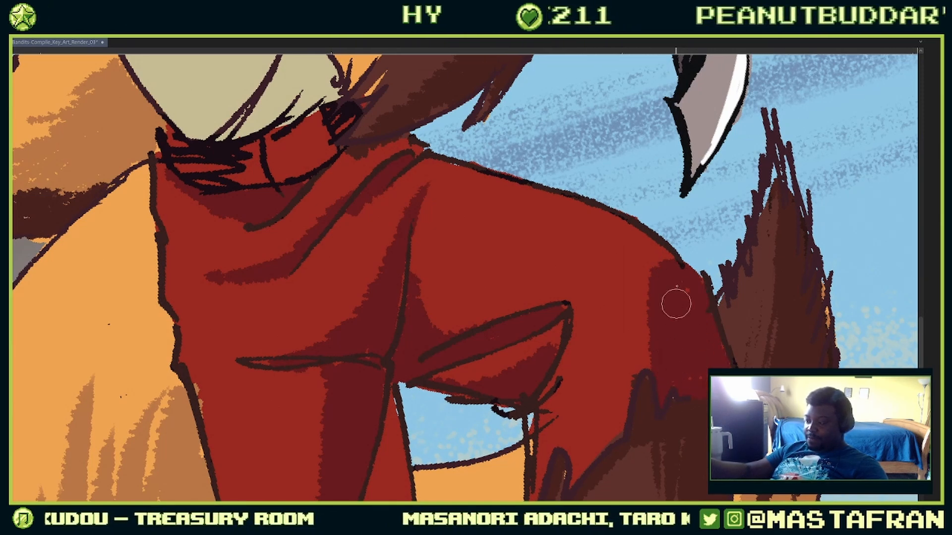
# Step: Add a tapering dark crimson fold shadow running diagonally from the front knee's shaded side toward the lower leg, redoing unsatisfactory strokes
pyautogui.moveTo(626, 301); pyautogui.dragTo(597, 414)
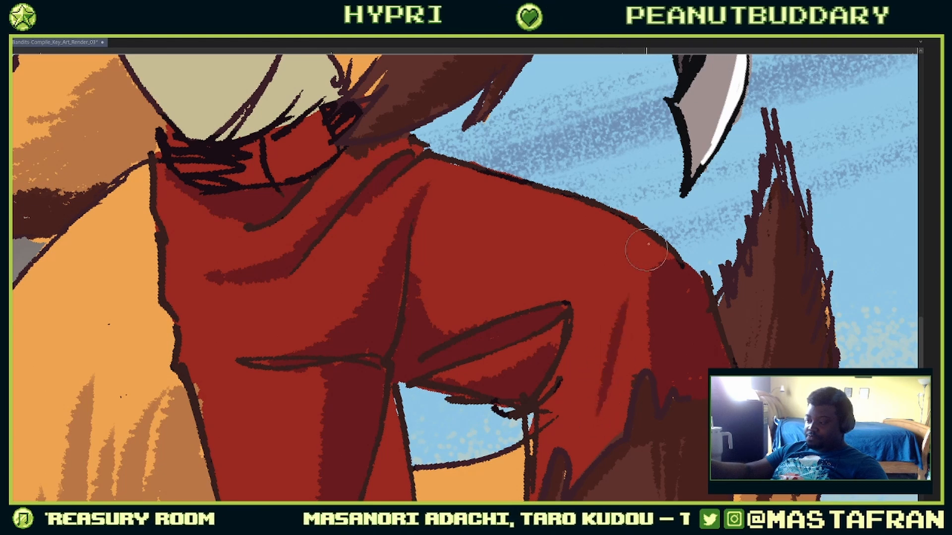
pyautogui.moveTo(655, 253); pyautogui.dragTo(586, 396)
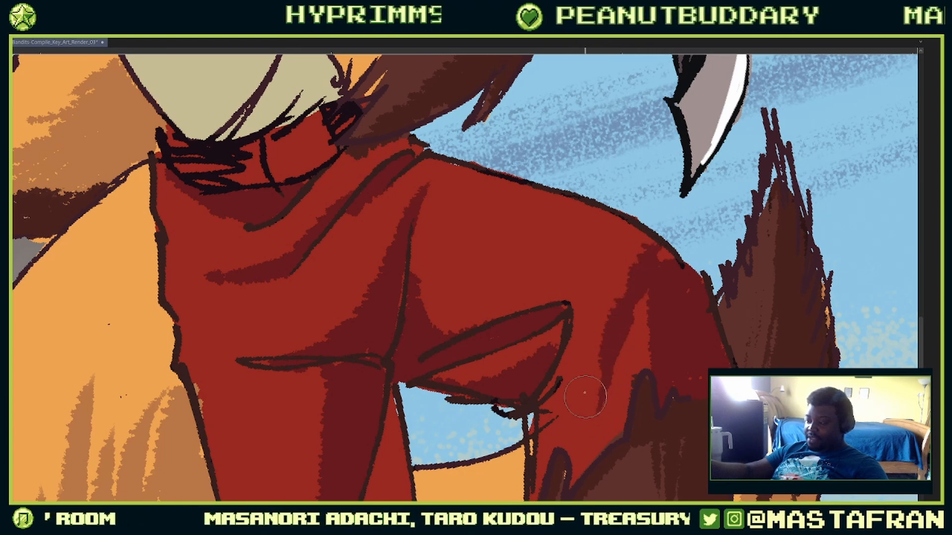
pyautogui.hotkey('ctrl', 'z')
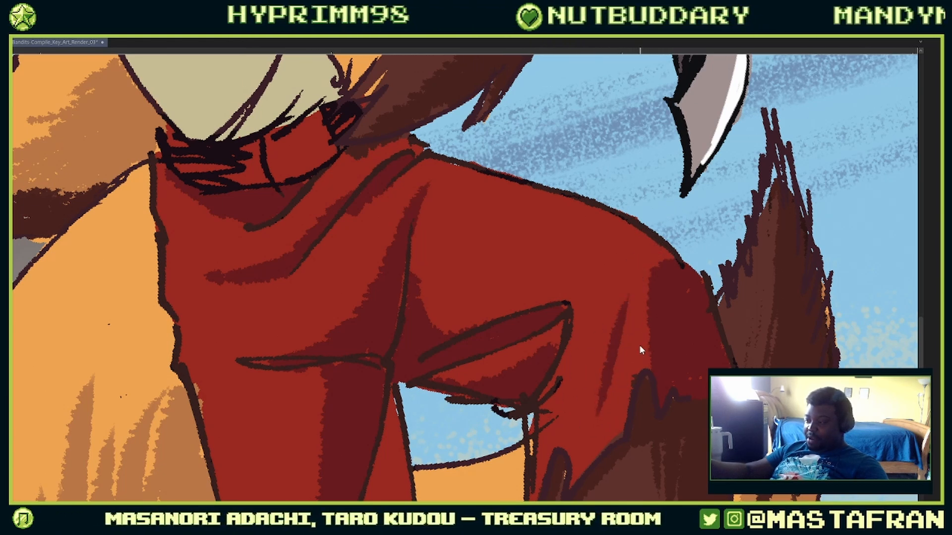
pyautogui.hotkey('ctrl', 'z')
pyautogui.moveTo(653, 281)
pyautogui.mouseDown()
pyautogui.moveTo(598, 411)
pyautogui.moveTo(650, 238)
pyautogui.moveTo(635, 311)
pyautogui.moveTo(650, 266)
pyautogui.moveTo(666, 262)
pyautogui.moveTo(660, 253)
pyautogui.moveTo(678, 300)
pyautogui.moveTo(657, 269)
pyautogui.moveTo(594, 398)
pyautogui.moveTo(609, 332)
pyautogui.mouseUp()
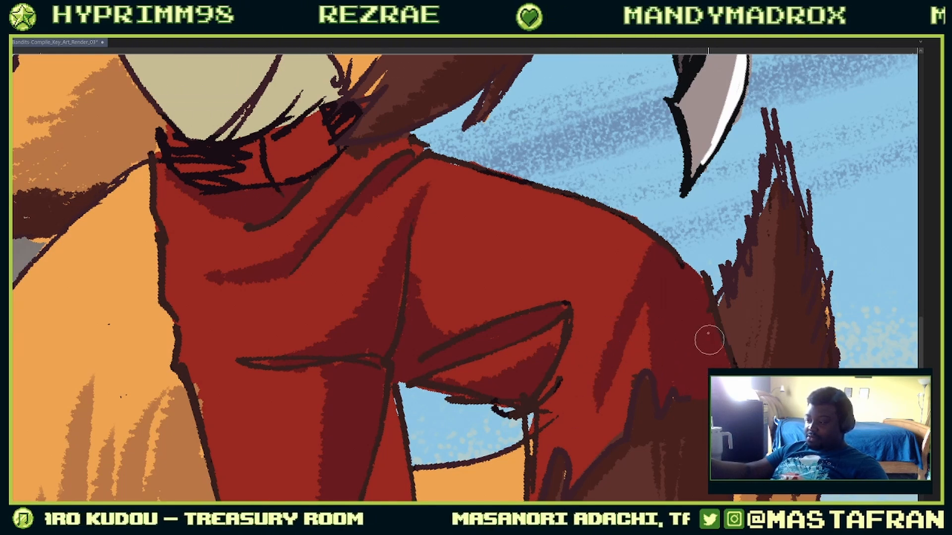
# Step: Shade the rear trouser leg's inner edge from below the crotch to the cuff in dark crimson, replacing the first attempt
pyautogui.scroll(-3, 719, 278)
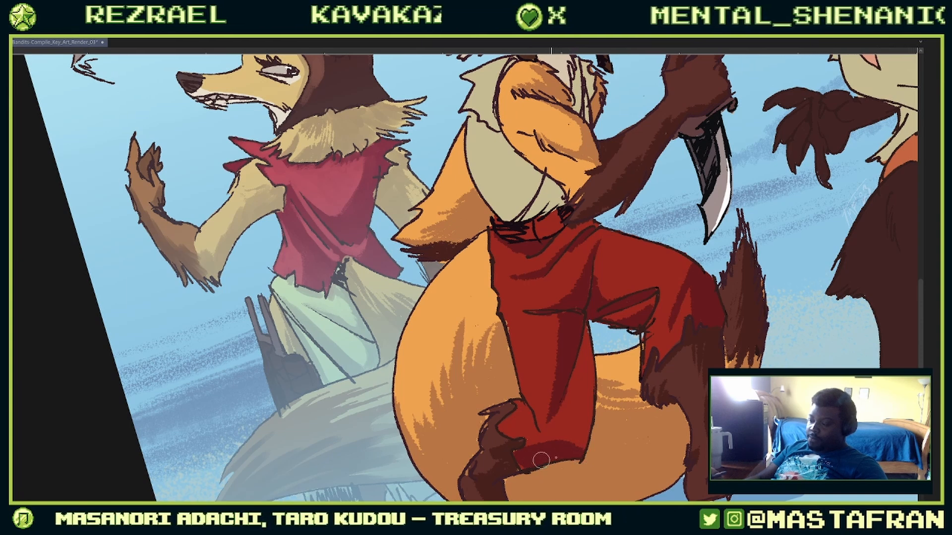
pyautogui.moveTo(587, 322); pyautogui.dragTo(554, 467)
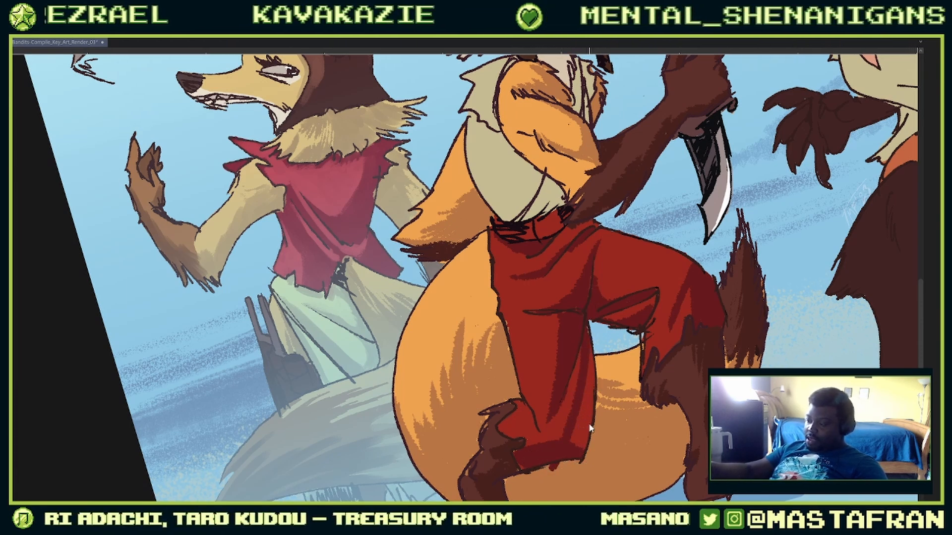
pyautogui.hotkey('ctrl', 'z')
pyautogui.hotkey('ctrl', 'z')
pyautogui.moveTo(592, 352)
pyautogui.mouseDown()
pyautogui.moveTo(570, 452)
pyautogui.moveTo(582, 403)
pyautogui.moveTo(574, 440)
pyautogui.mouseUp()
pyautogui.moveTo(585, 402); pyautogui.dragTo(579, 446)
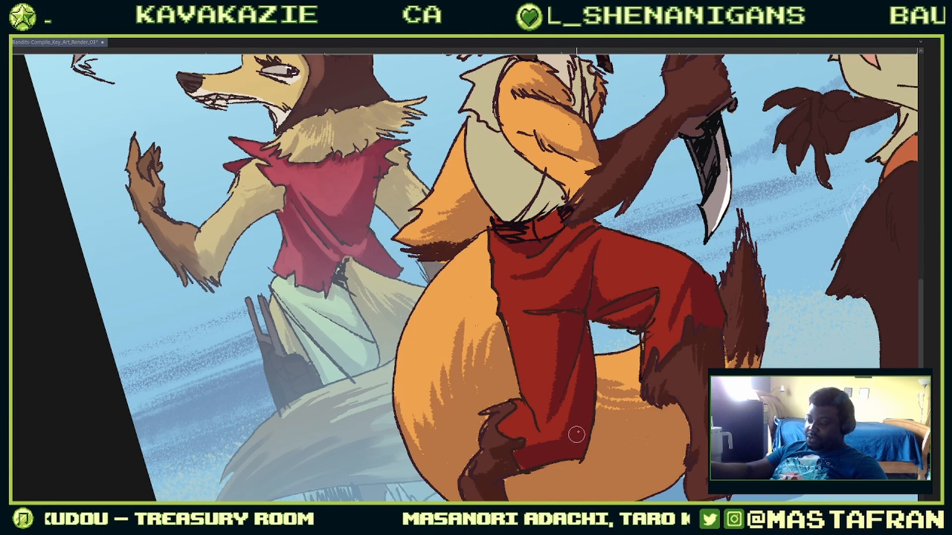
# Step: Paint a dark crimson shadow along the rear trouser leg's outer edge beside the tail, from hip to knee
pyautogui.scroll(5, 576, 431)
pyautogui.moveTo(649, 347); pyautogui.dragTo(661, 444)
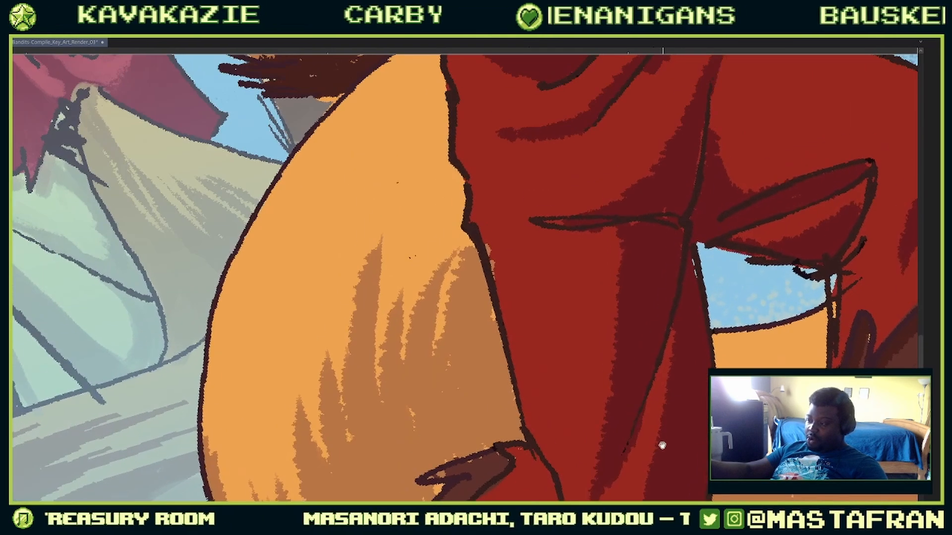
pyautogui.moveTo(480, 239); pyautogui.dragTo(549, 462)
pyautogui.moveTo(722, 256)
pyautogui.mouseDown()
pyautogui.moveTo(567, 302)
pyautogui.moveTo(563, 314)
pyautogui.moveTo(591, 376)
pyautogui.mouseUp()
pyautogui.moveTo(672, 308); pyautogui.dragTo(647, 402)
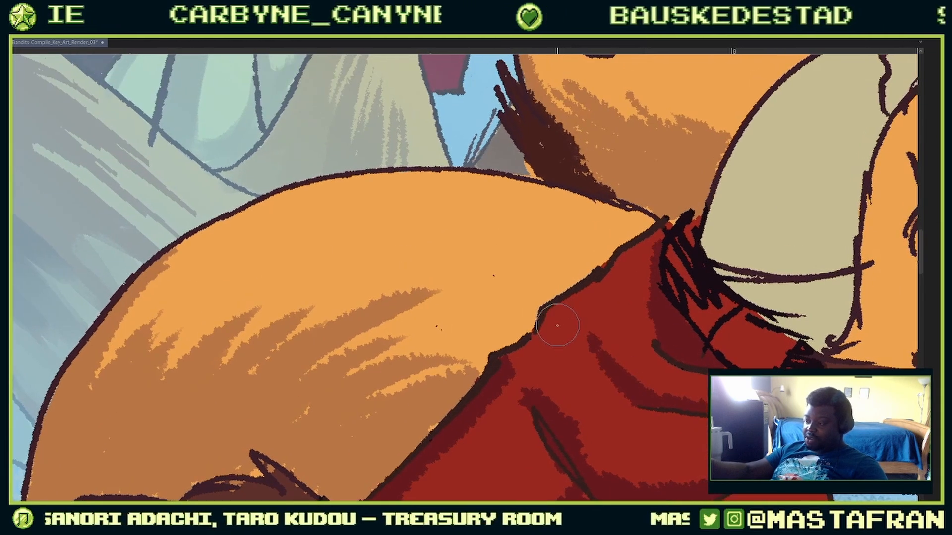
# Step: Extend the diagonal hip fold's shadow toward the outer edge and add a short dark crimson fold beneath the waistband
pyautogui.moveTo(567, 321)
pyautogui.mouseDown()
pyautogui.moveTo(589, 317)
pyautogui.moveTo(611, 355)
pyautogui.mouseUp()
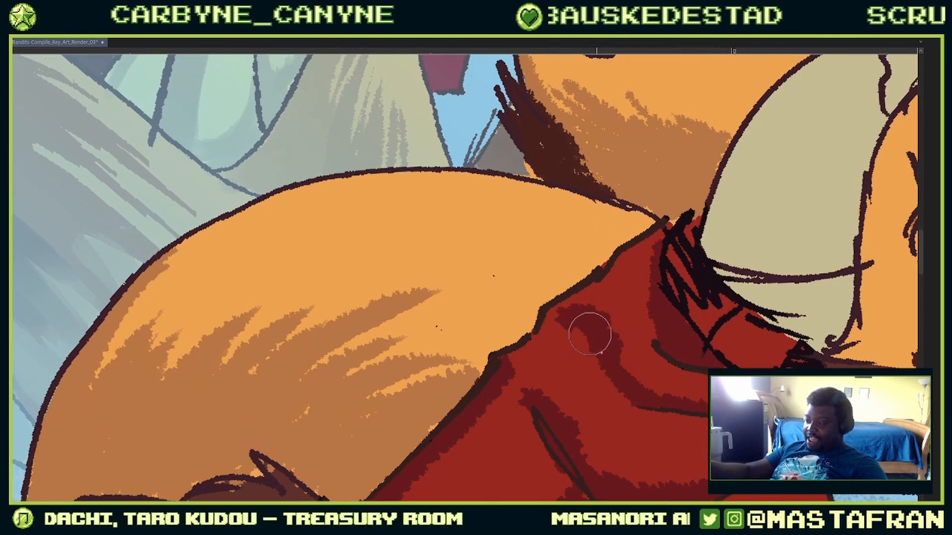
pyautogui.moveTo(617, 279); pyautogui.dragTo(634, 307)
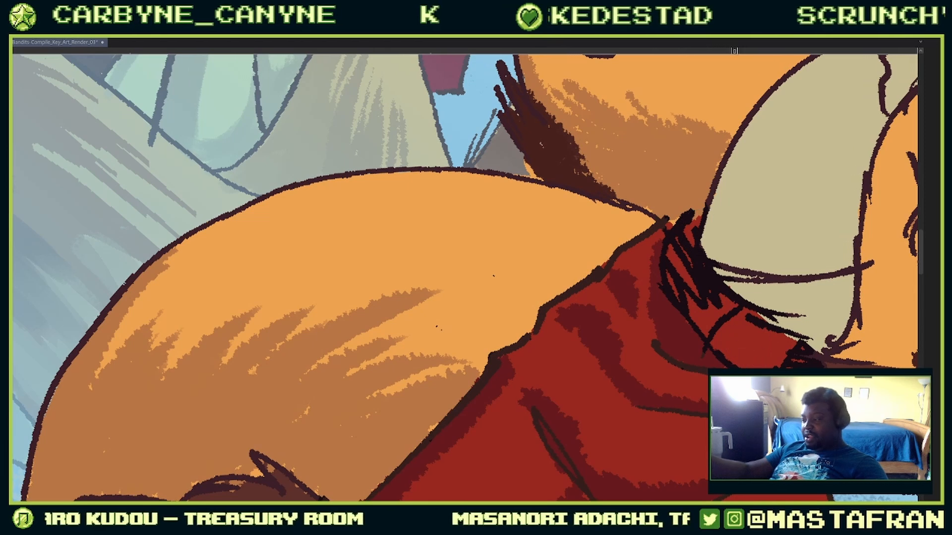
pyautogui.moveTo(752, 344); pyautogui.dragTo(684, 347)
pyautogui.moveTo(728, 396); pyautogui.dragTo(773, 280)
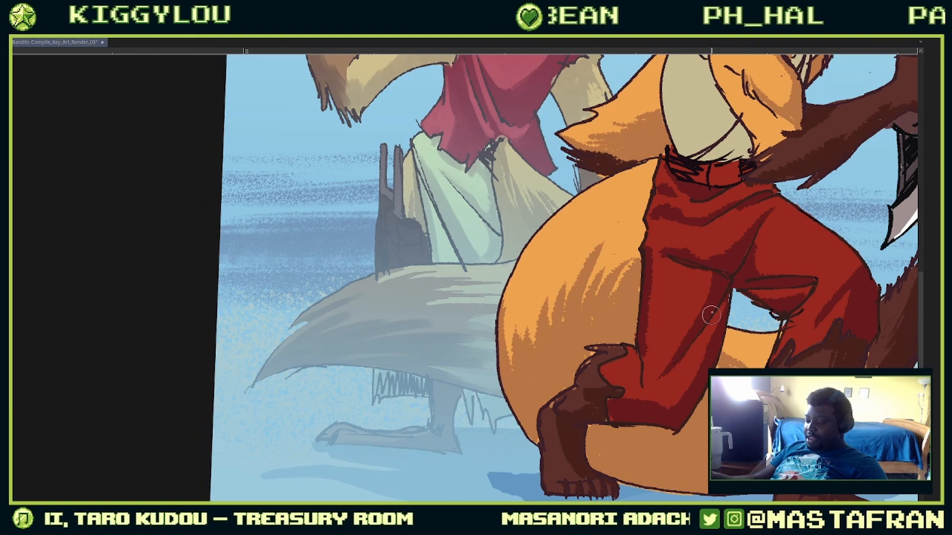
pyautogui.moveTo(846, 282); pyautogui.dragTo(705, 370)
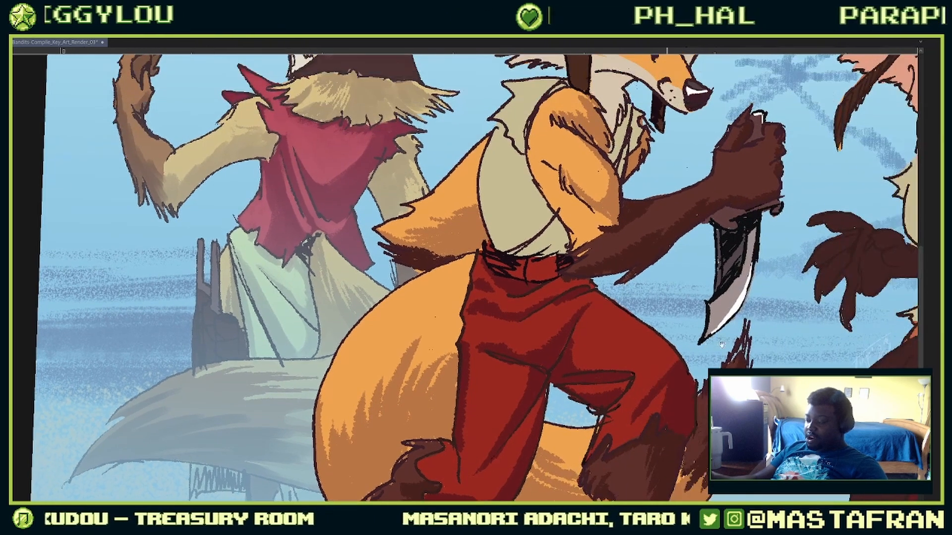
pyautogui.moveTo(715, 335)
pyautogui.mouseDown()
pyautogui.moveTo(628, 437)
pyautogui.moveTo(653, 387)
pyautogui.mouseUp()
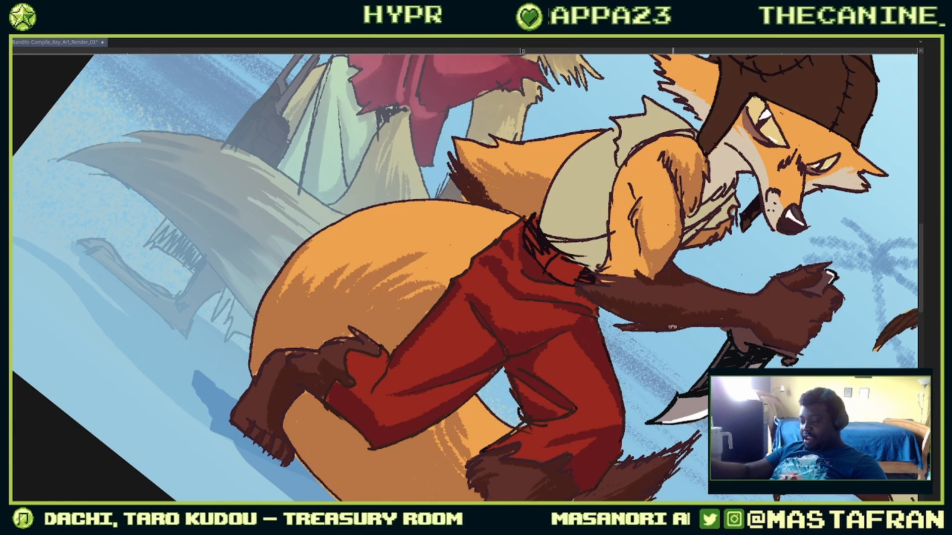
pyautogui.moveTo(672, 326); pyautogui.dragTo(653, 177)
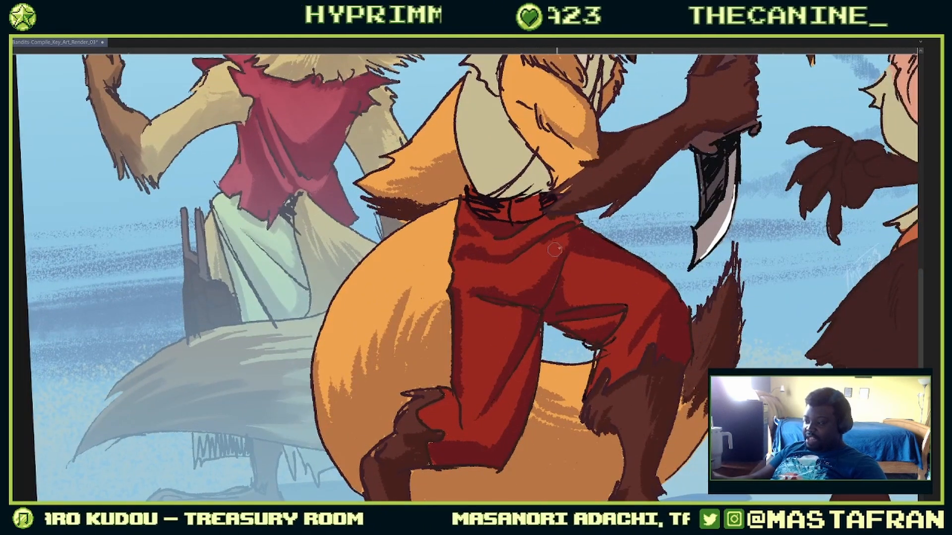
pyautogui.moveTo(534, 248)
pyautogui.mouseDown()
pyautogui.moveTo(567, 240)
pyautogui.moveTo(548, 239)
pyautogui.mouseUp()
pyautogui.moveTo(597, 278); pyautogui.dragTo(594, 372)
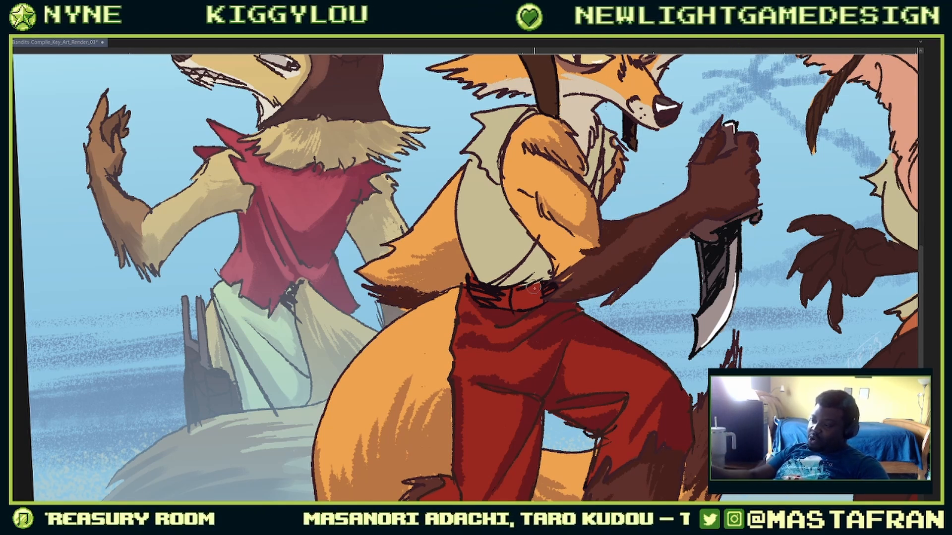
# Step: Choose a greyish-brown shadow colour based on the tan vest and block in shading above its diagonal belly line
pyautogui.moveTo(534, 288); pyautogui.dragTo(555, 424)
pyautogui.scroll(2, 555, 394)
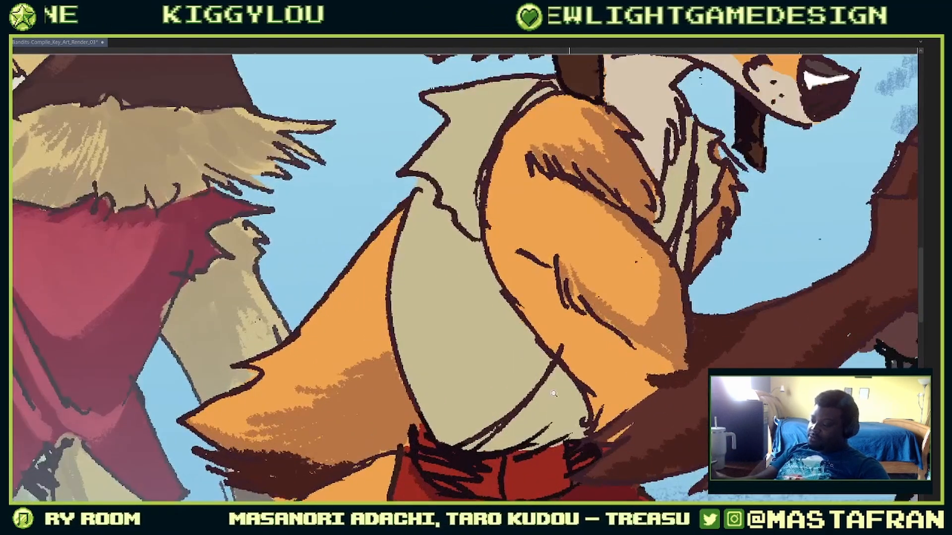
pyautogui.keyDown('alt'); pyautogui.click(527, 377); pyautogui.keyUp('alt')
pyautogui.rightClick(534, 412)
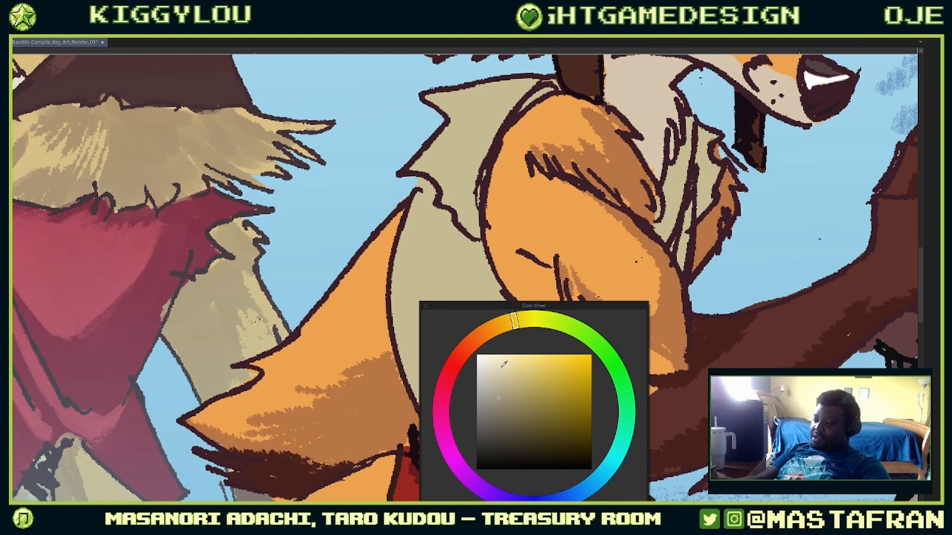
pyautogui.click(506, 325)
pyautogui.rightClick(504, 427)
pyautogui.moveTo(449, 441); pyautogui.dragTo(525, 356)
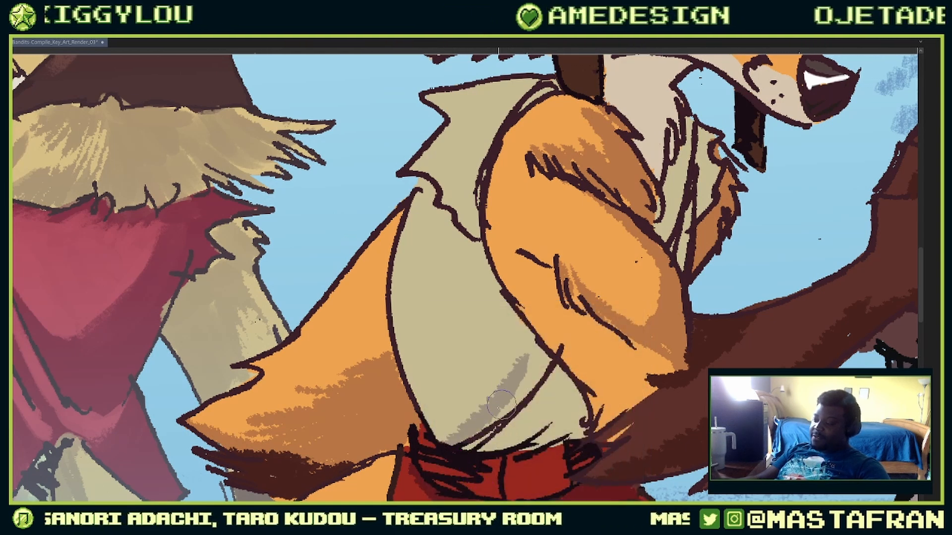
pyautogui.moveTo(497, 413)
pyautogui.mouseDown()
pyautogui.moveTo(540, 349)
pyautogui.moveTo(510, 402)
pyautogui.moveTo(532, 391)
pyautogui.moveTo(526, 360)
pyautogui.moveTo(494, 408)
pyautogui.mouseUp()
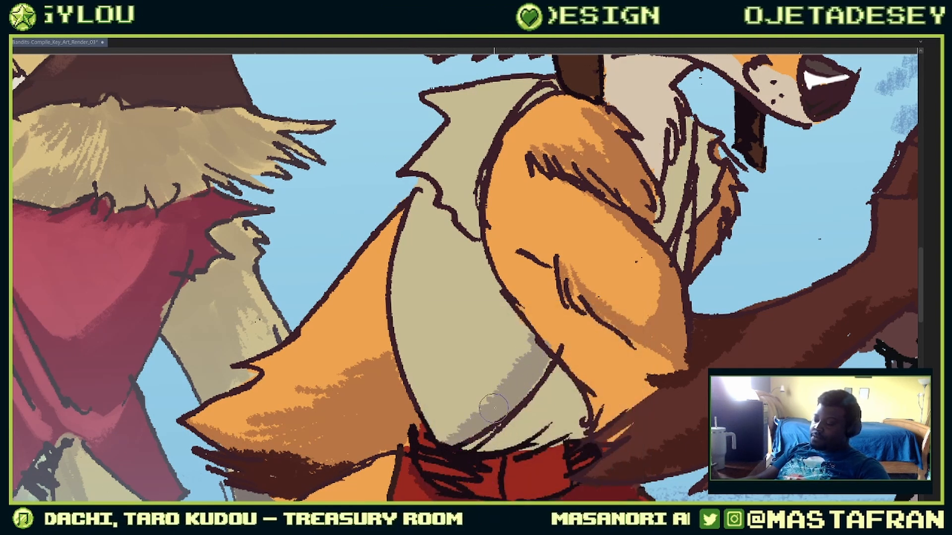
# Step: Switch the painting brush to Gouache 2
pyautogui.rightClick(516, 441)
pyautogui.rightClick(526, 439)
pyautogui.press('b')
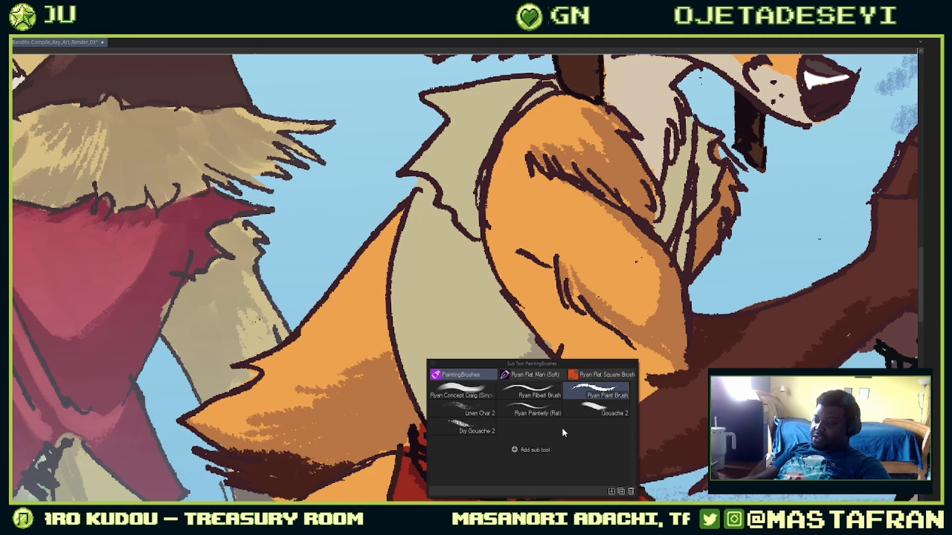
pyautogui.press('t')
pyautogui.press('b')
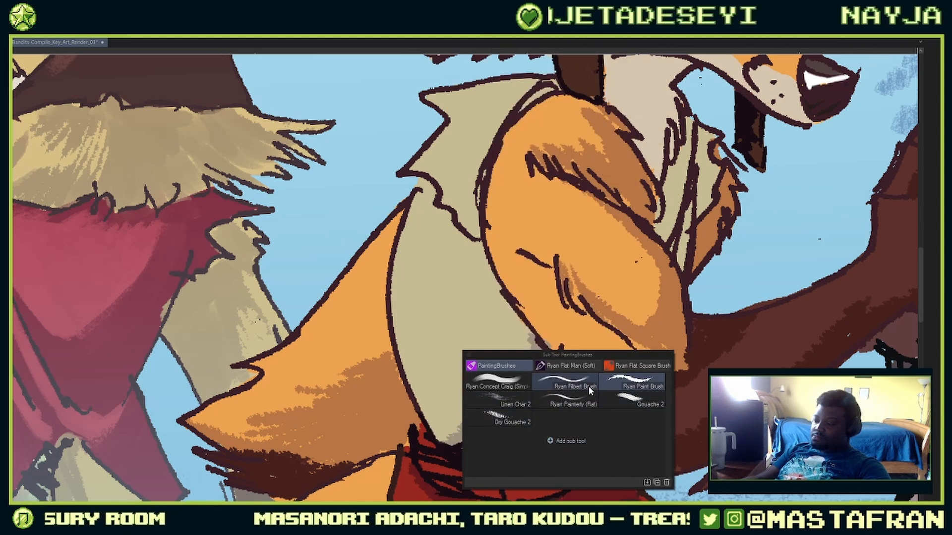
pyautogui.click(589, 366)
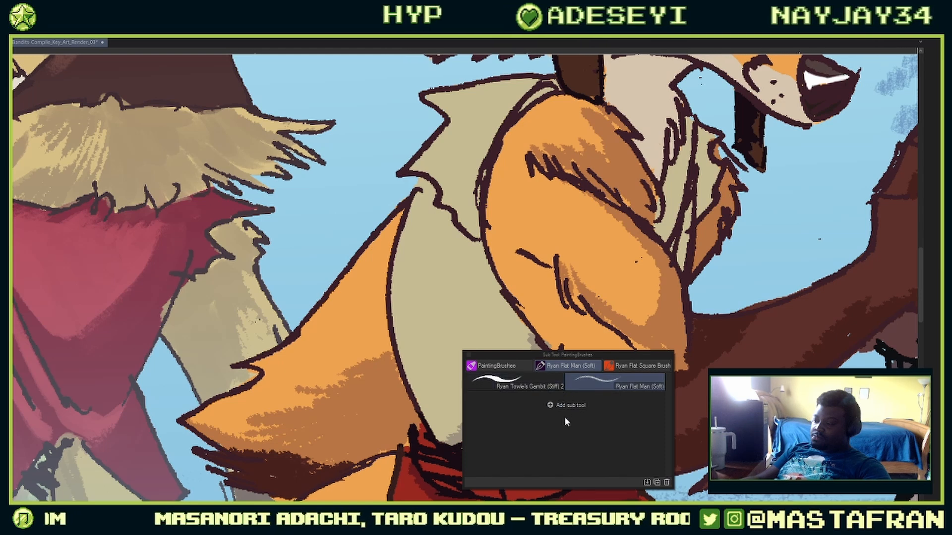
pyautogui.click(504, 366)
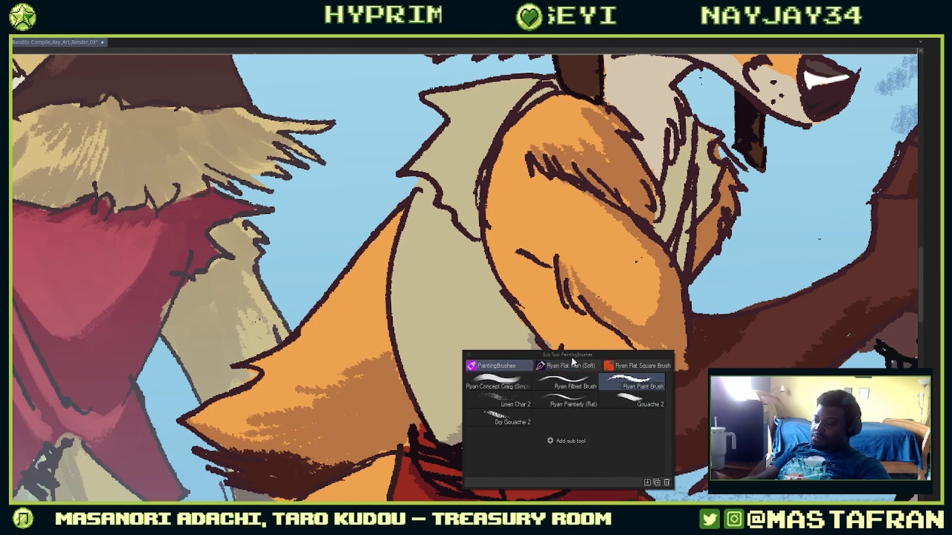
pyautogui.click(627, 403)
pyautogui.press('b')
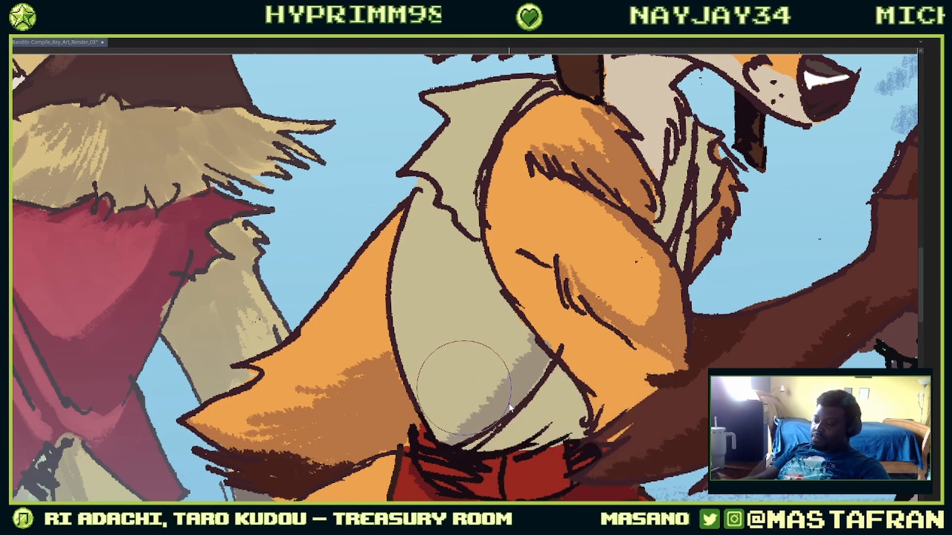
# Step: Reduce the brush size and paint softer greyish-brown shadows over the vest's lower belly and the cloth below the diagonal line
pyautogui.press('[')
pyautogui.press('[')
pyautogui.press('[')
pyautogui.press('[')
pyautogui.press('[')
pyautogui.press('[')
pyautogui.moveTo(457, 441); pyautogui.dragTo(521, 334)
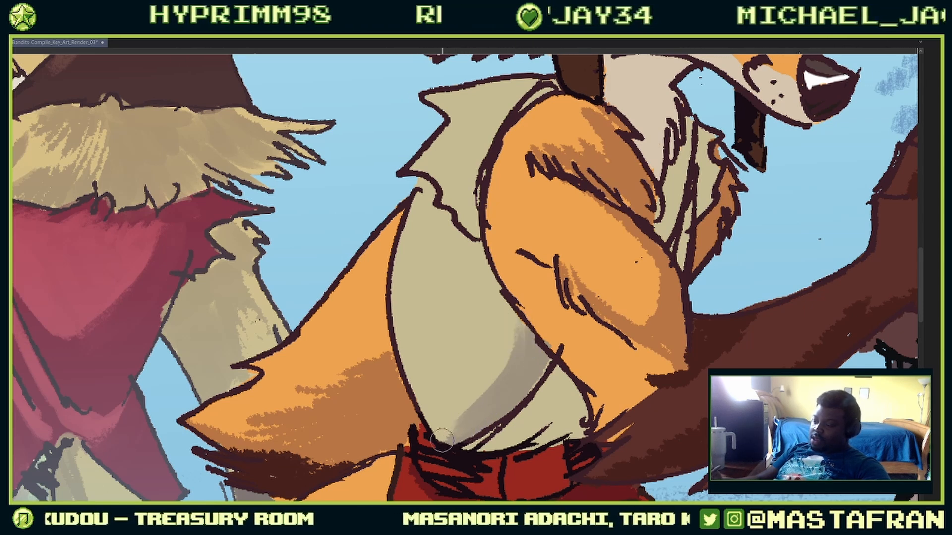
pyautogui.moveTo(496, 447); pyautogui.dragTo(582, 401)
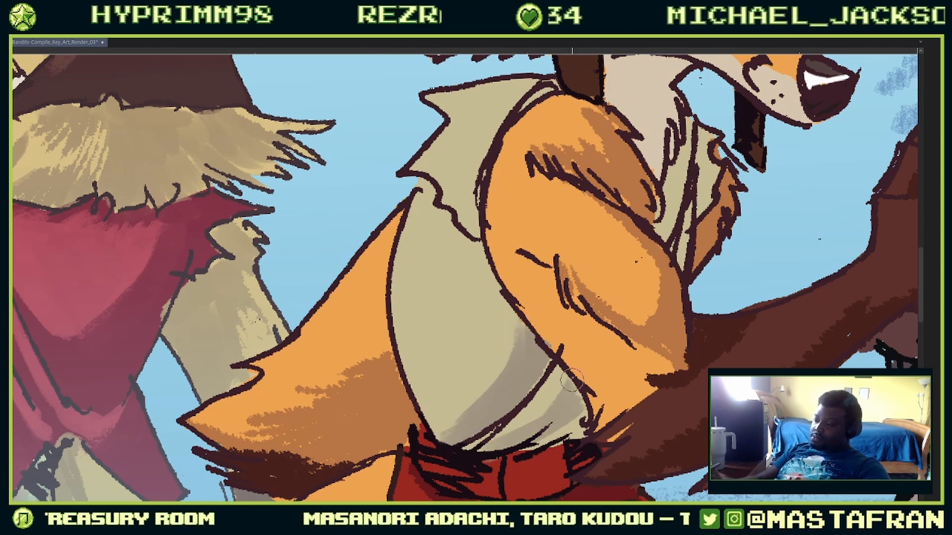
# Step: Paint greyish-brown shadow over the vest's far front panel beside the chest fur
pyautogui.moveTo(741, 313); pyautogui.dragTo(686, 447)
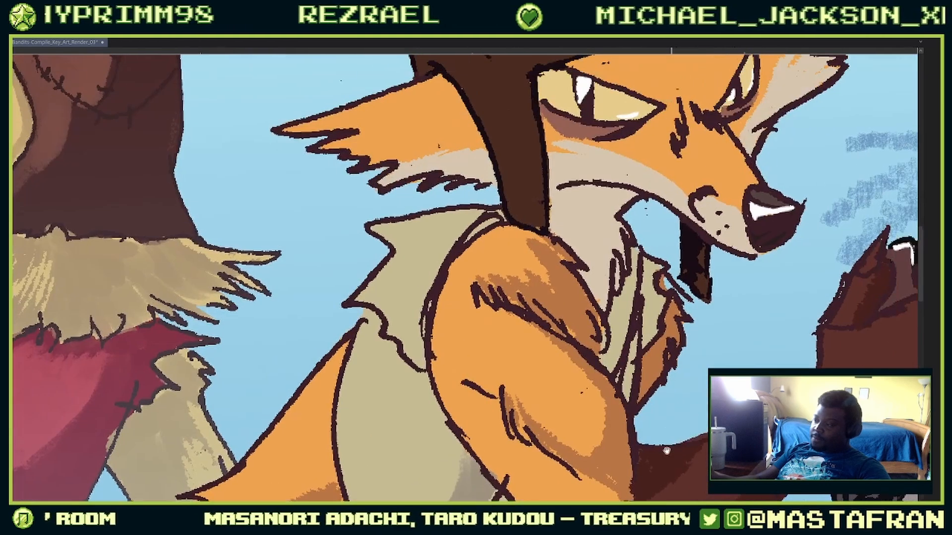
pyautogui.moveTo(619, 342)
pyautogui.mouseDown()
pyautogui.moveTo(622, 395)
pyautogui.moveTo(625, 318)
pyautogui.moveTo(614, 335)
pyautogui.moveTo(620, 399)
pyautogui.moveTo(630, 281)
pyautogui.moveTo(638, 278)
pyautogui.moveTo(650, 303)
pyautogui.moveTo(641, 335)
pyautogui.moveTo(650, 291)
pyautogui.mouseUp()
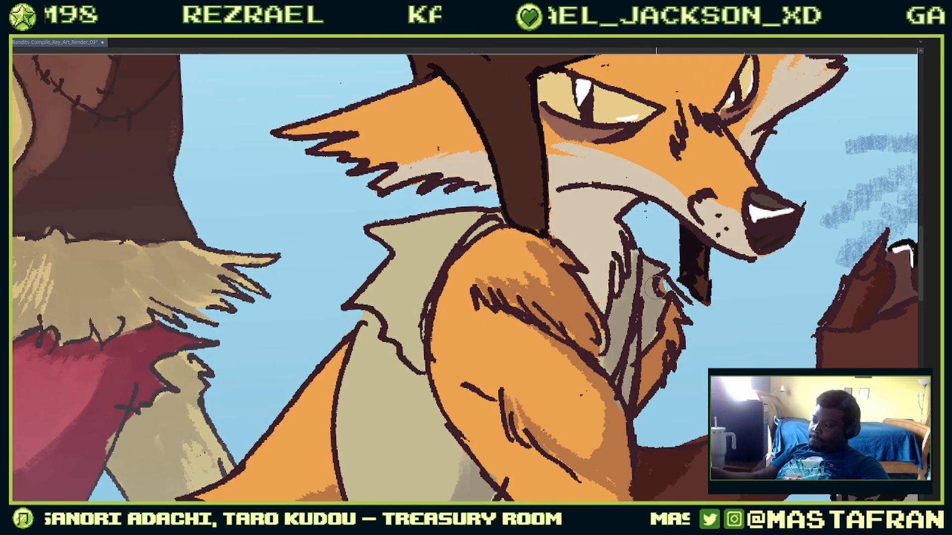
pyautogui.scroll(-5, 659, 367)
pyautogui.scroll(5, 632, 417)
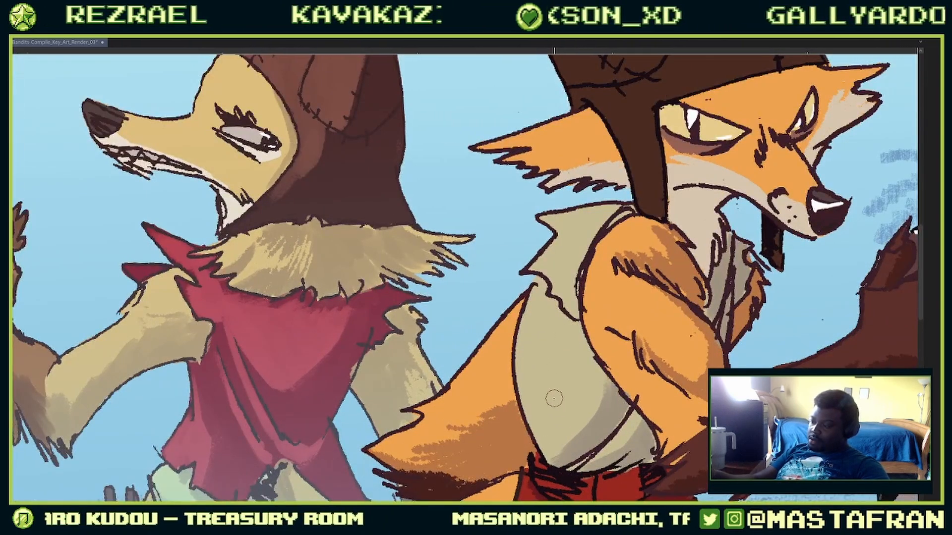
# Step: Paint a soft curved fold shadow on the vest's back and shade its collar along the shoulder
pyautogui.moveTo(548, 436); pyautogui.dragTo(557, 351)
pyautogui.hotkey('ctrl', 'z')
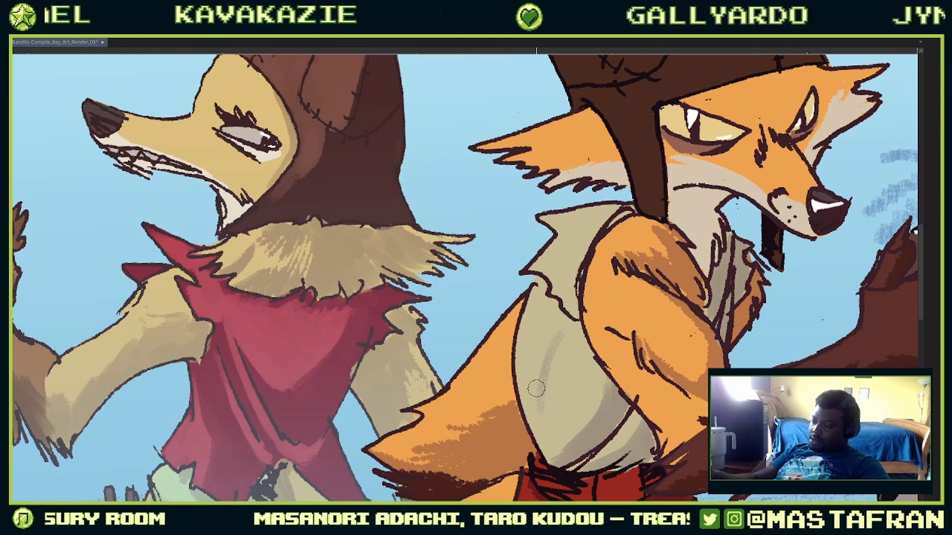
pyautogui.moveTo(536, 388); pyautogui.dragTo(565, 323)
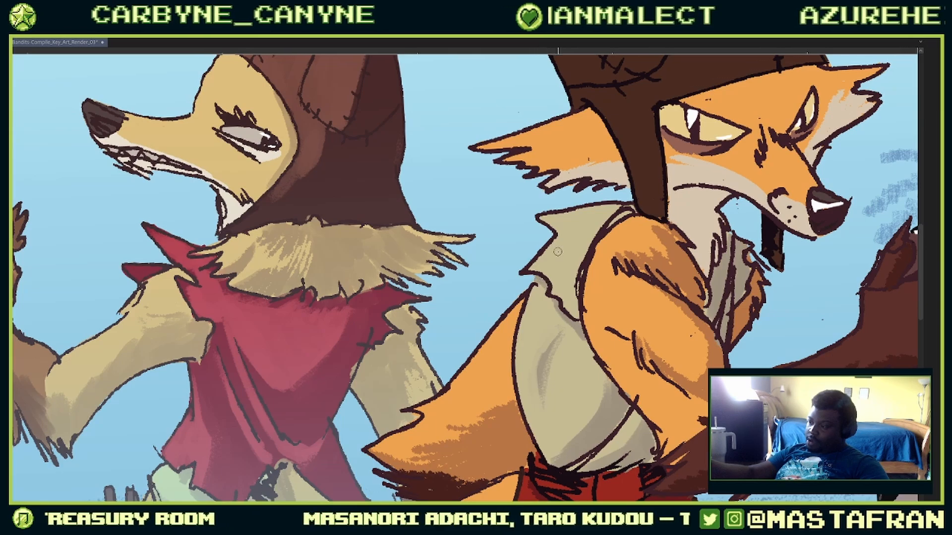
pyautogui.moveTo(706, 290); pyautogui.dragTo(697, 395)
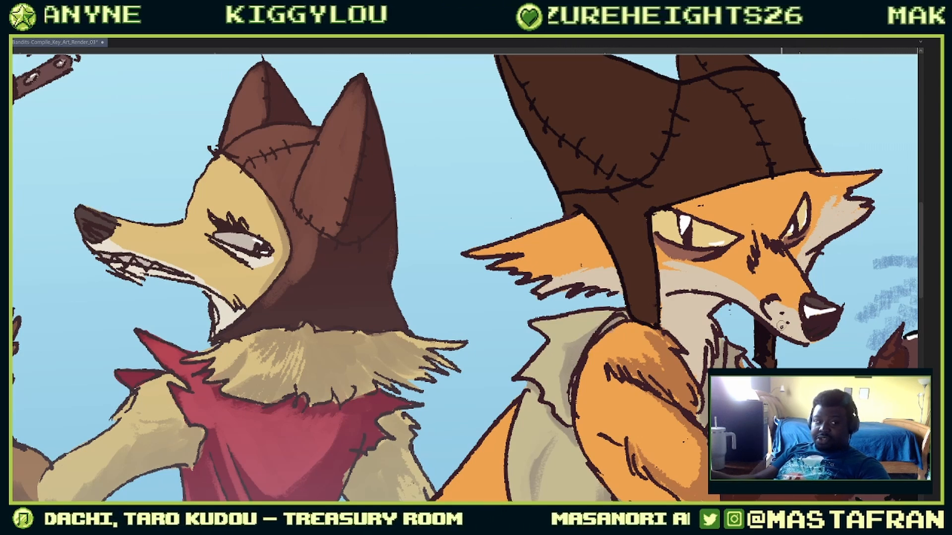
# Step: Refine the greyish-brown shadows around the vest's diagonal belly fold and the cloth above the waistband
pyautogui.moveTo(781, 325); pyautogui.dragTo(681, 359)
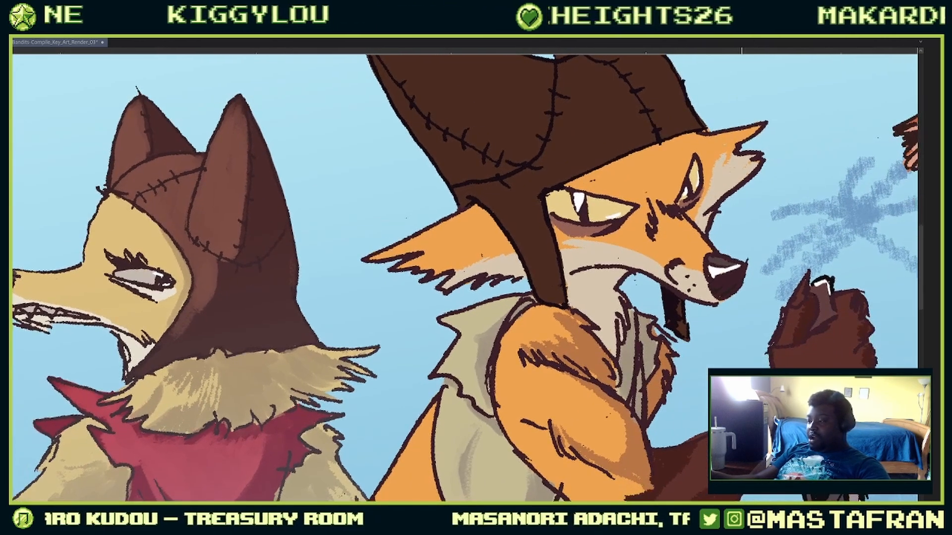
pyautogui.scroll(-3, 766, 353)
pyautogui.moveTo(629, 468); pyautogui.dragTo(662, 367)
pyautogui.scroll(3, 661, 367)
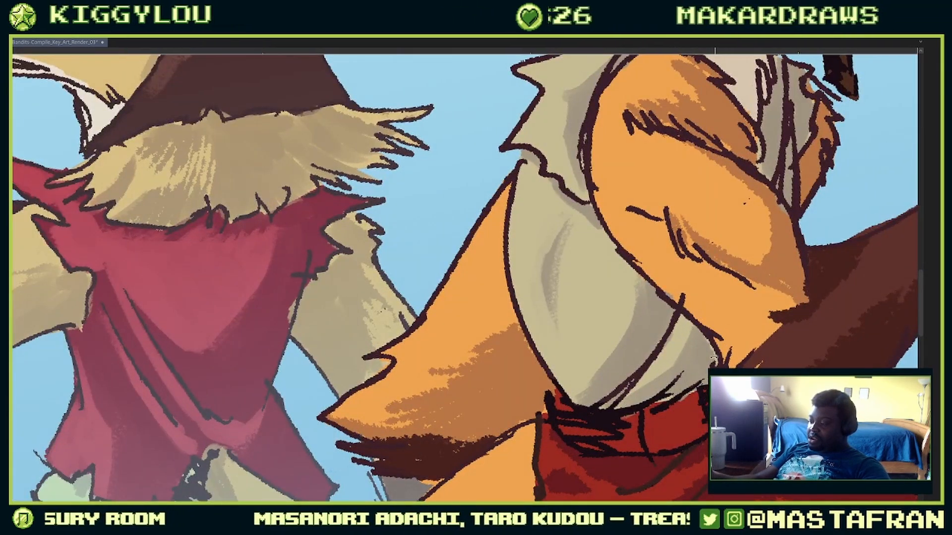
pyautogui.moveTo(673, 311); pyautogui.dragTo(612, 397)
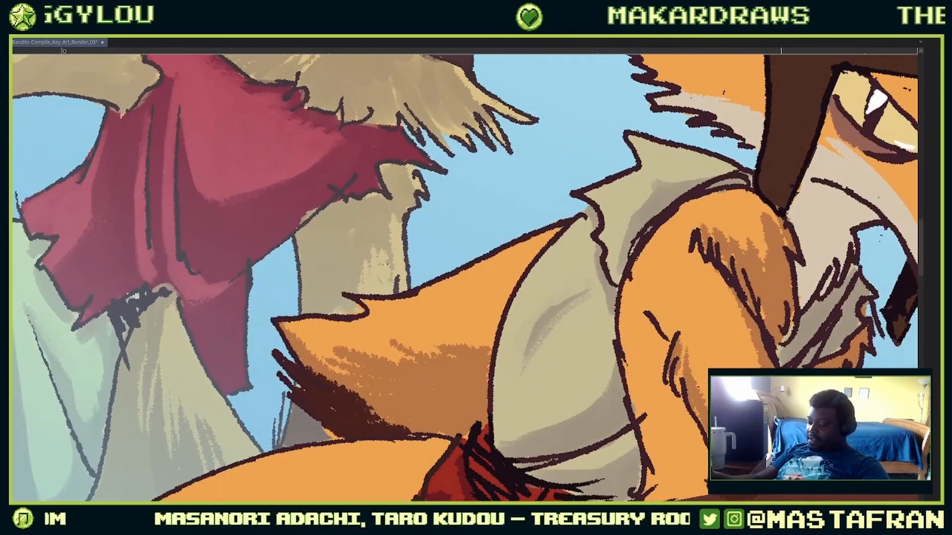
pyautogui.moveTo(637, 329); pyautogui.dragTo(743, 213)
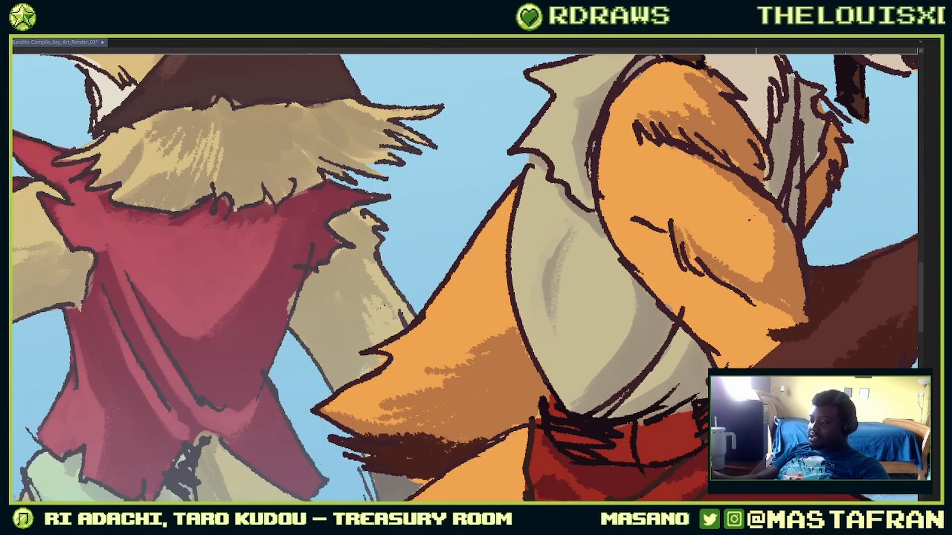
pyautogui.moveTo(766, 358); pyautogui.dragTo(675, 390)
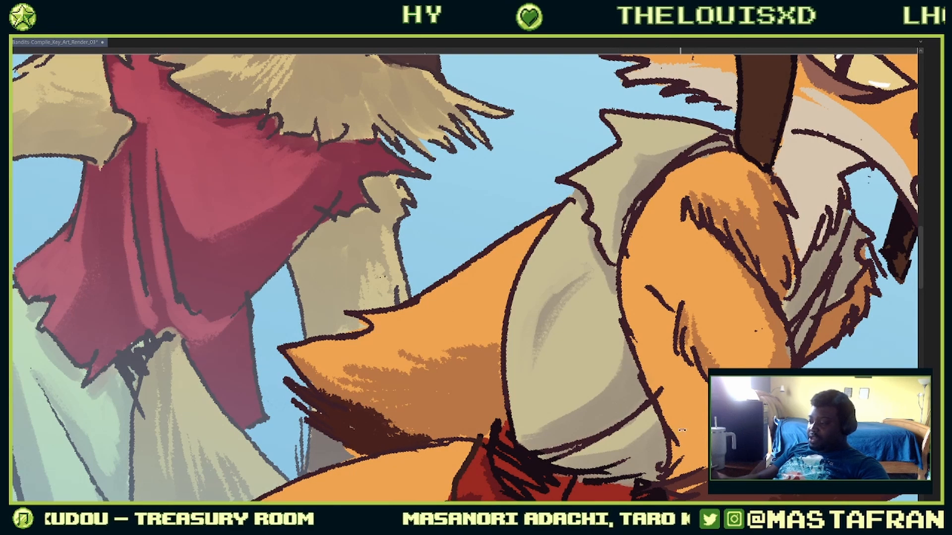
pyautogui.moveTo(623, 409); pyautogui.dragTo(667, 318)
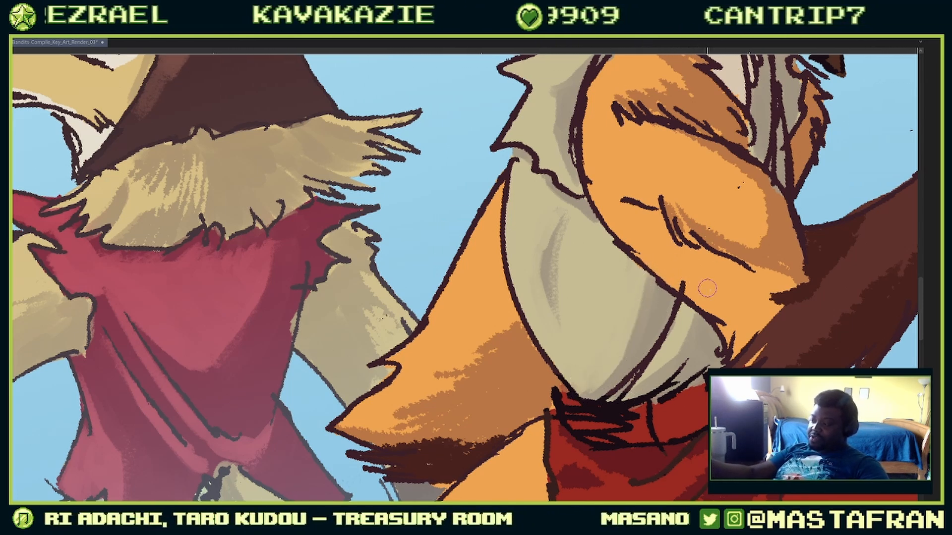
pyautogui.scroll(-5, 778, 392)
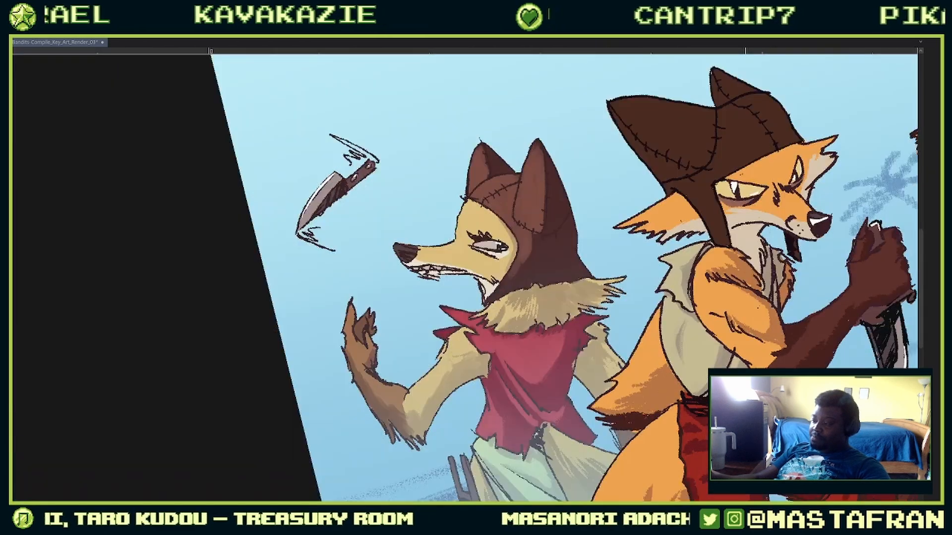
pyautogui.moveTo(882, 391); pyautogui.dragTo(757, 402)
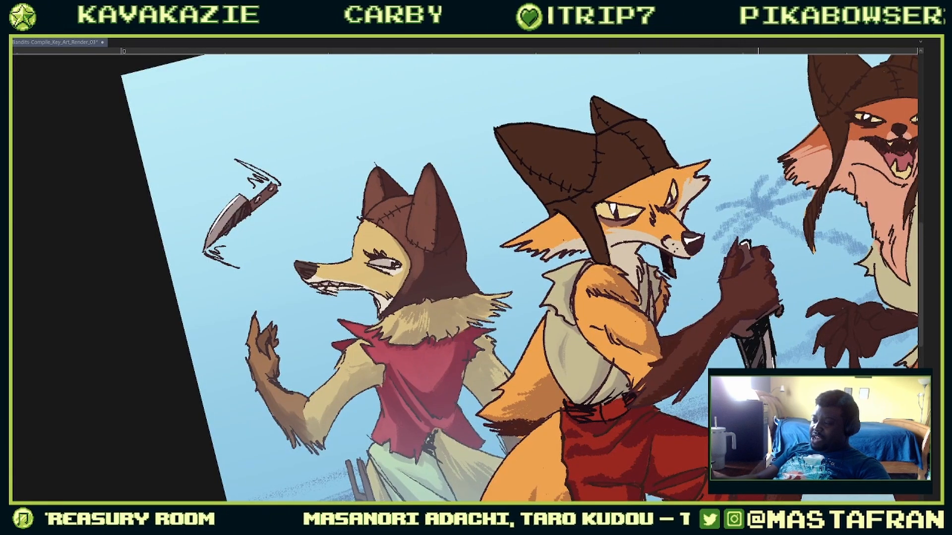
pyautogui.moveTo(762, 334); pyautogui.dragTo(716, 302)
pyautogui.scroll(-3, 753, 411)
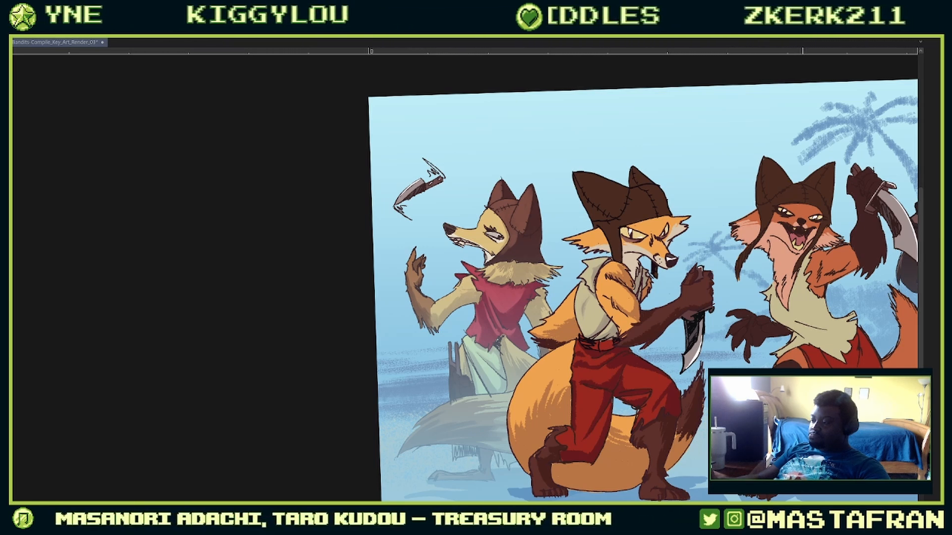
pyautogui.press('Tab')
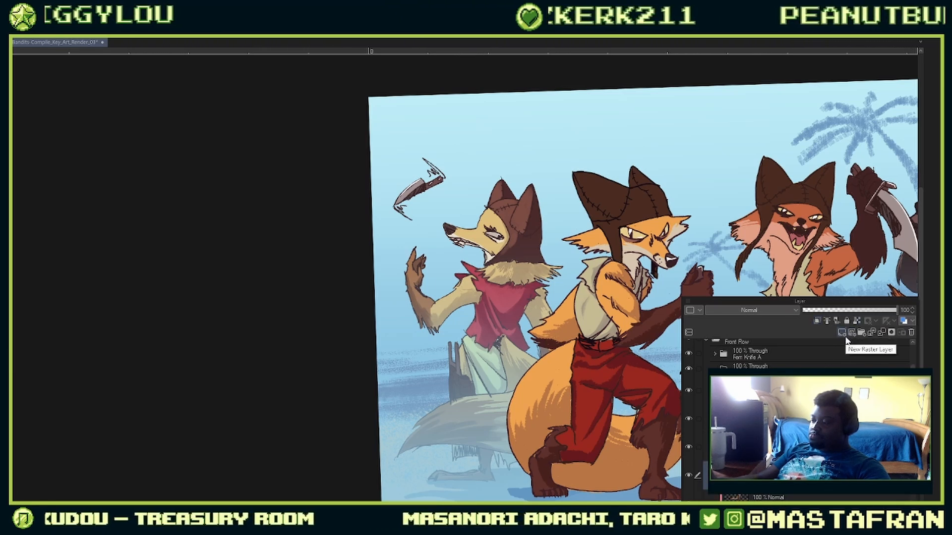
pyautogui.hotkey('ctrl', 'z')
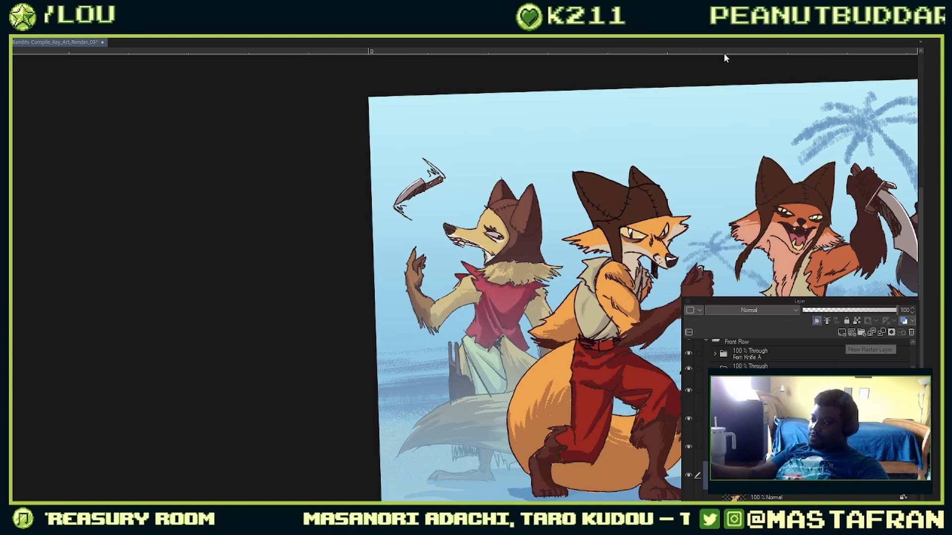
pyautogui.press('Tab')
# Step: Paint orange-brown shadow on the fox's far ear and extend it across the temple toward the far eye
pyautogui.scroll(4, 632, 306)
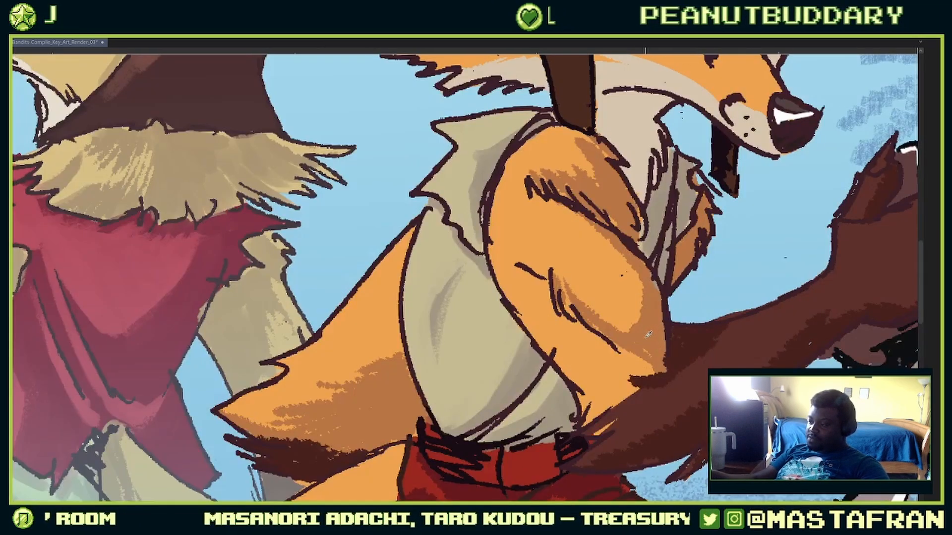
pyautogui.moveTo(737, 79); pyautogui.dragTo(631, 381)
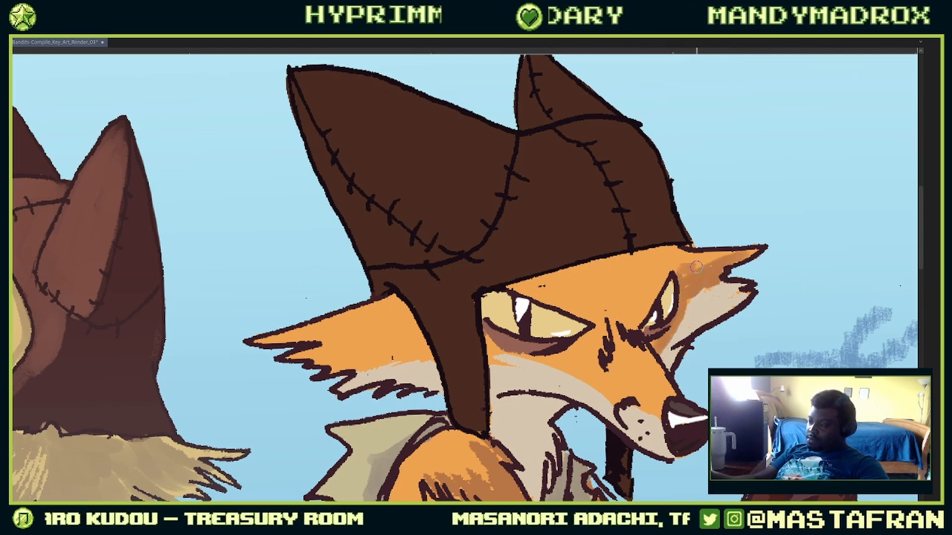
pyautogui.moveTo(697, 268); pyautogui.dragTo(703, 197)
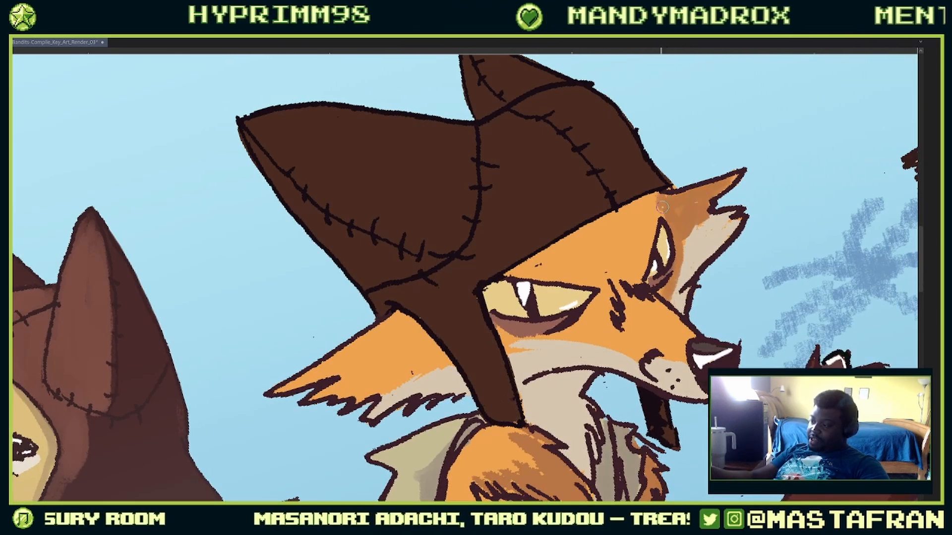
pyautogui.moveTo(663, 207); pyautogui.dragTo(656, 368)
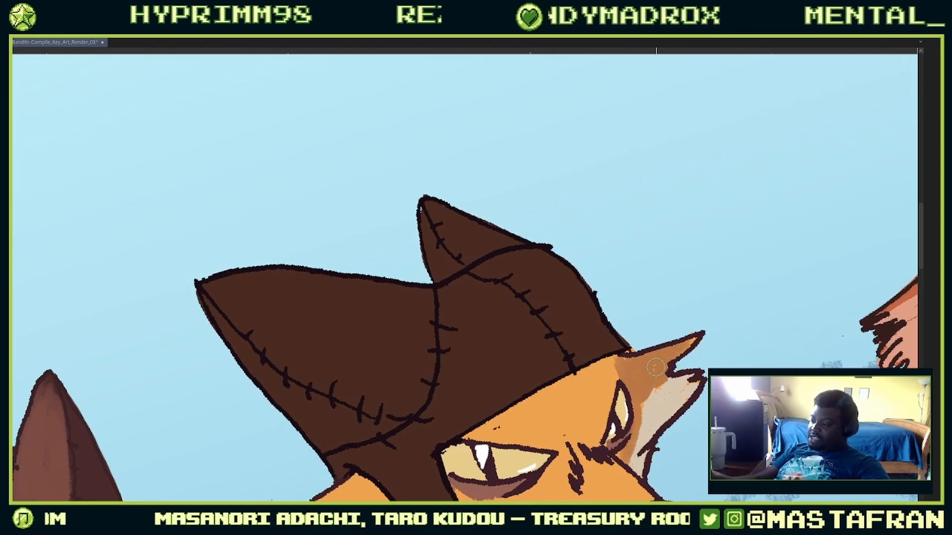
pyautogui.moveTo(655, 252); pyautogui.dragTo(652, 319)
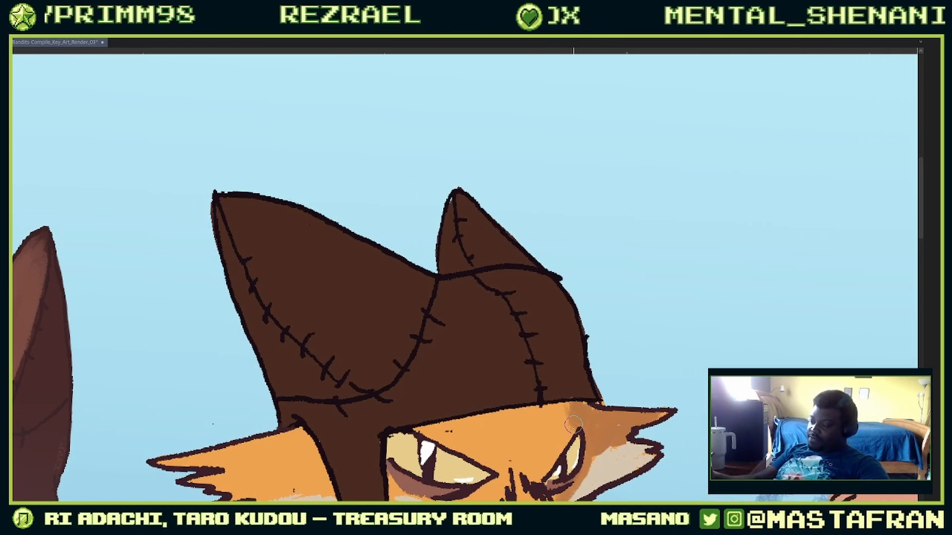
pyautogui.moveTo(614, 355); pyautogui.dragTo(606, 293)
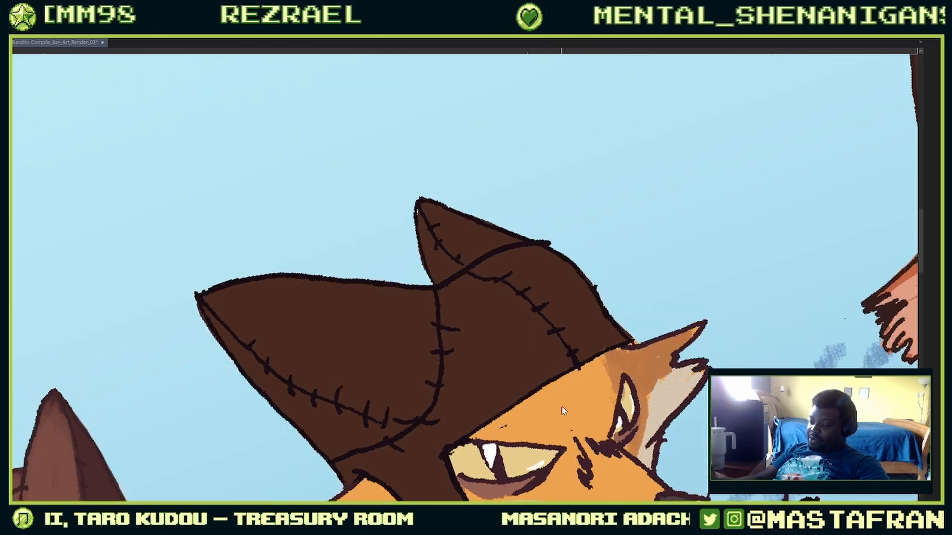
# Step: Add an orange-brown cast shadow along the forehead beneath the cap's edge and soft shading above the brow
pyautogui.moveTo(558, 406); pyautogui.dragTo(540, 408)
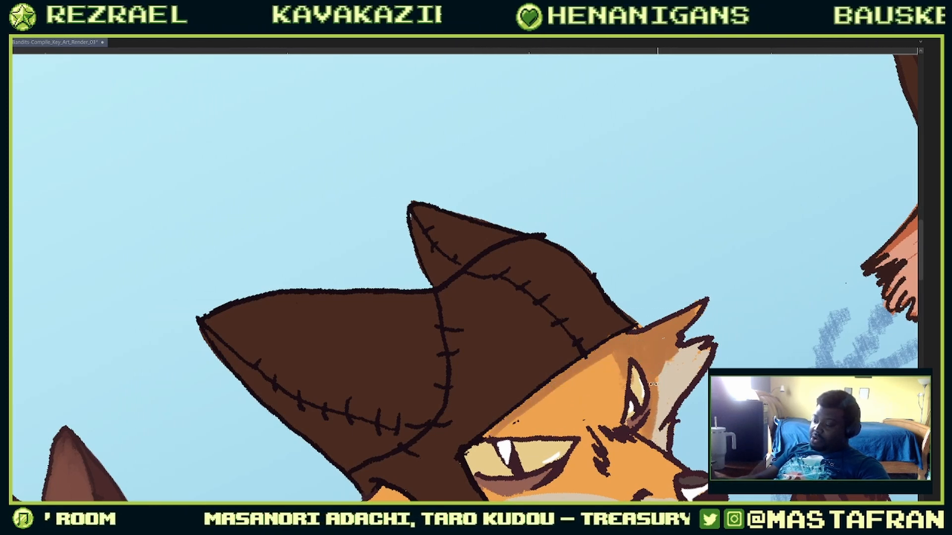
pyautogui.moveTo(653, 384); pyautogui.dragTo(560, 424)
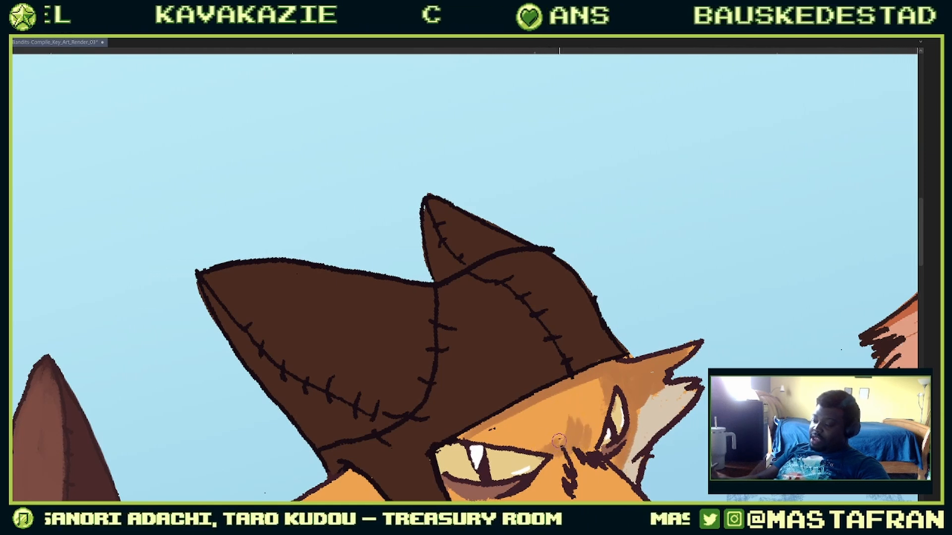
pyautogui.moveTo(525, 496); pyautogui.dragTo(609, 403)
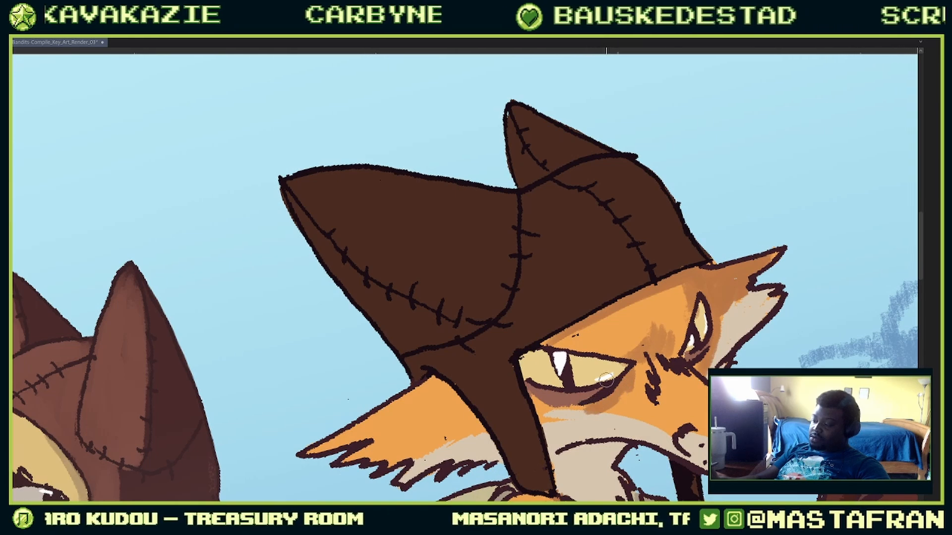
# Step: Shade the near ear's lower orange fur and the fur beneath the near eye beside the cap flap
pyautogui.moveTo(741, 412); pyautogui.dragTo(758, 370)
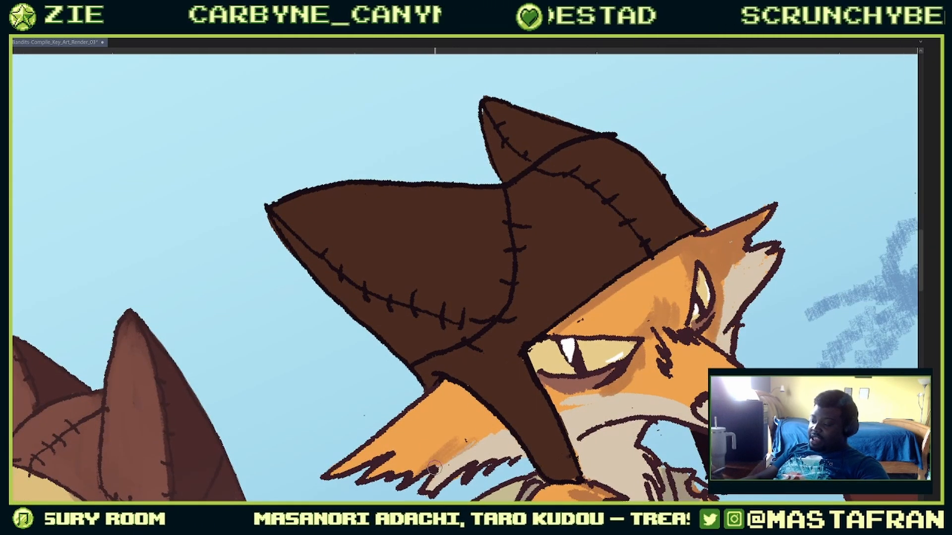
pyautogui.moveTo(617, 375); pyautogui.dragTo(443, 409)
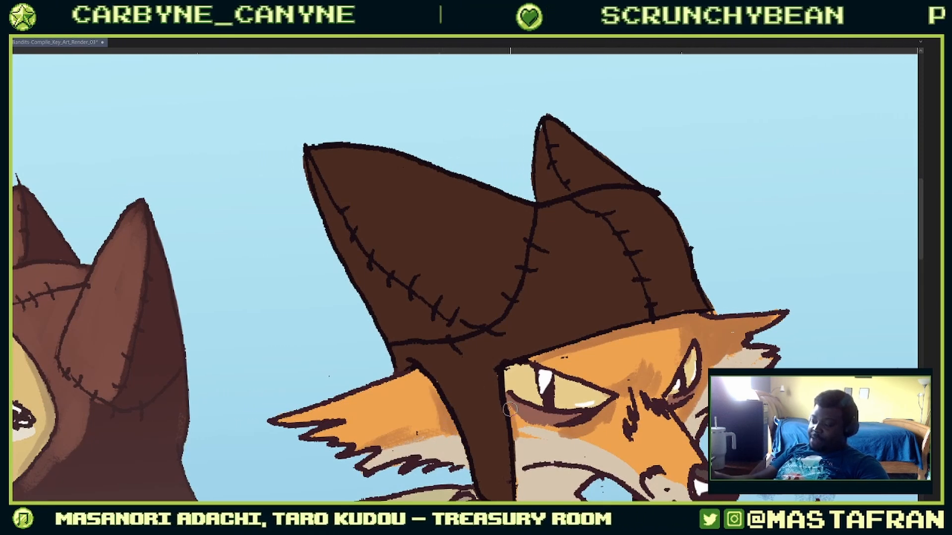
pyautogui.moveTo(542, 446); pyautogui.dragTo(607, 396)
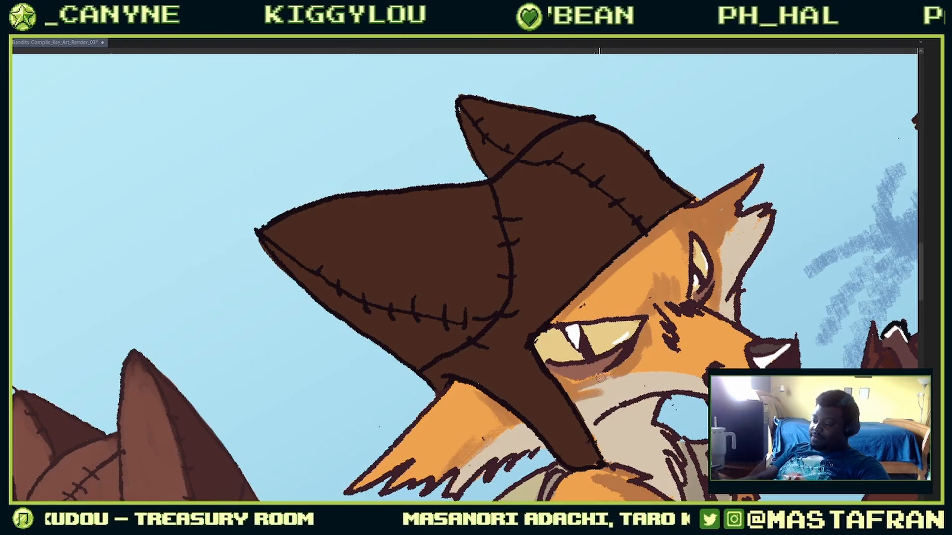
# Step: Paint orange-brown shadows between the eyes and down the far side of the muzzle, with fur strokes on the cheek
pyautogui.moveTo(752, 290); pyautogui.dragTo(658, 475)
pyautogui.moveTo(657, 475); pyautogui.dragTo(658, 393)
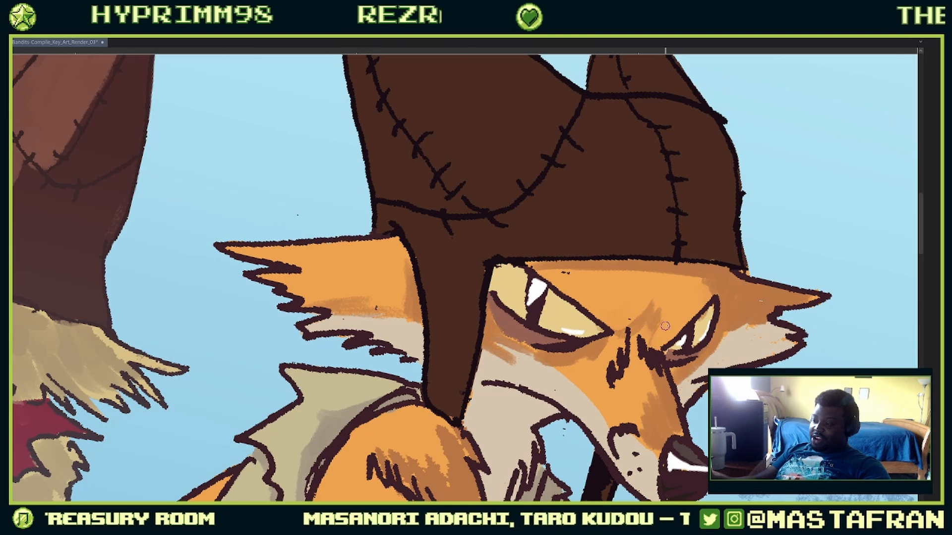
pyautogui.moveTo(681, 338); pyautogui.dragTo(733, 326)
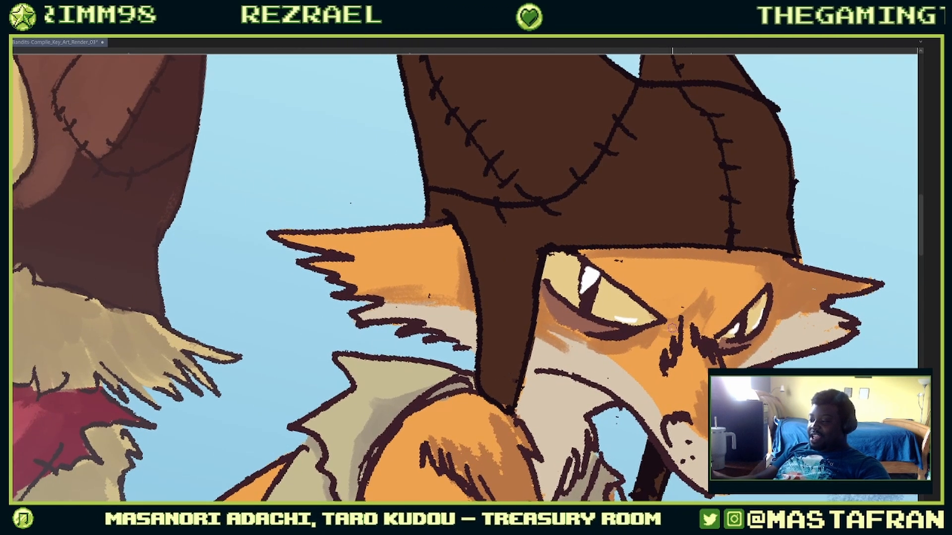
# Step: Trim the pointed brow shadow between the eyes by painting the light orange fur colour over its upper tip
pyautogui.moveTo(754, 337); pyautogui.dragTo(744, 345)
pyautogui.moveTo(722, 312); pyautogui.dragTo(770, 351)
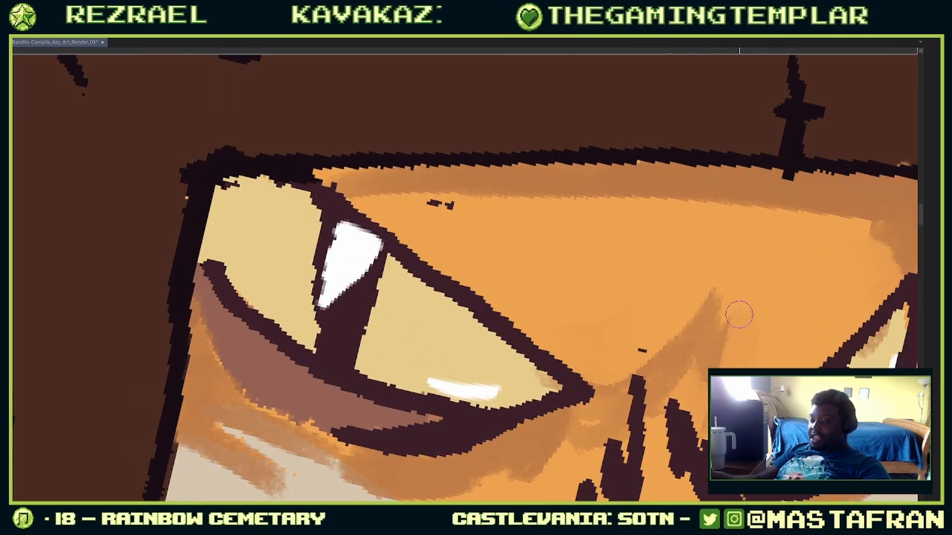
pyautogui.moveTo(708, 287)
pyautogui.mouseDown()
pyautogui.moveTo(667, 401)
pyautogui.moveTo(689, 330)
pyautogui.moveTo(676, 395)
pyautogui.moveTo(700, 423)
pyautogui.moveTo(702, 272)
pyautogui.moveTo(693, 365)
pyautogui.moveTo(672, 397)
pyautogui.moveTo(659, 305)
pyautogui.mouseUp()
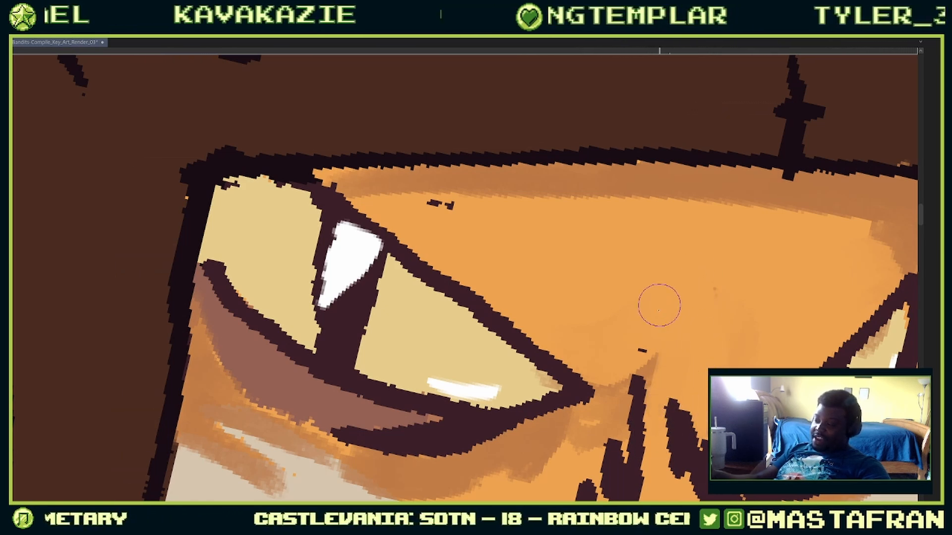
pyautogui.moveTo(749, 365); pyautogui.dragTo(702, 365)
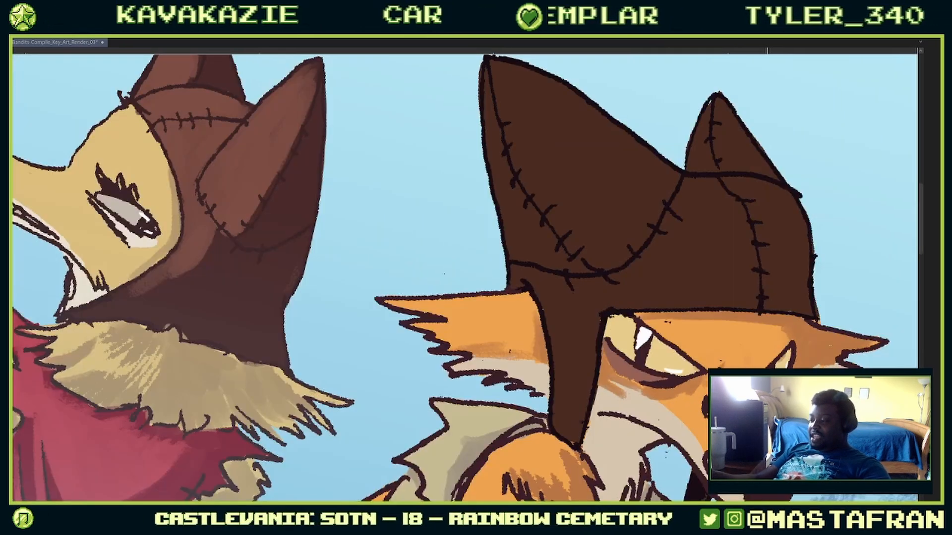
pyautogui.moveTo(773, 373); pyautogui.dragTo(739, 261)
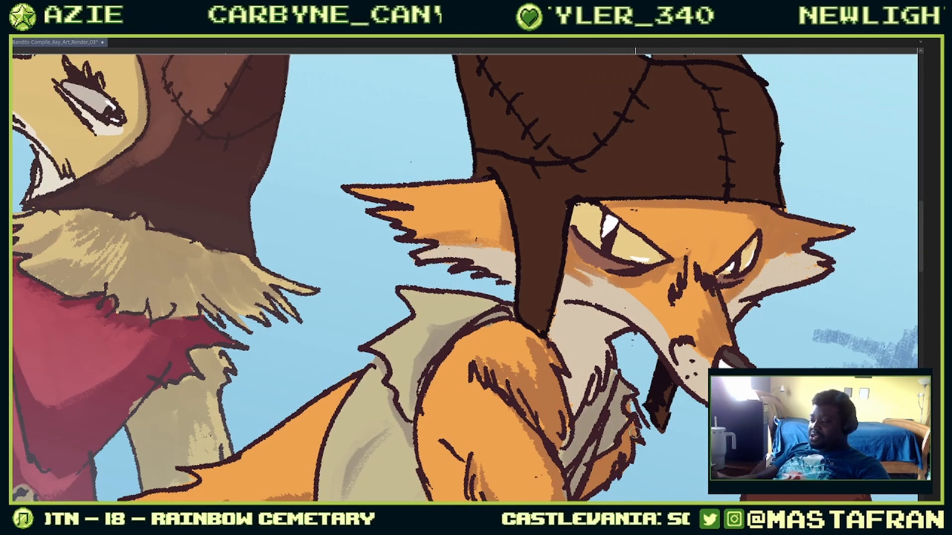
# Step: Mix a warm grey (RGB 163, 152, 142) from the pale fur colour and paint a shadow over the throat beneath the jaw
pyautogui.moveTo(634, 432); pyautogui.dragTo(750, 271)
pyautogui.moveTo(759, 358); pyautogui.dragTo(666, 468)
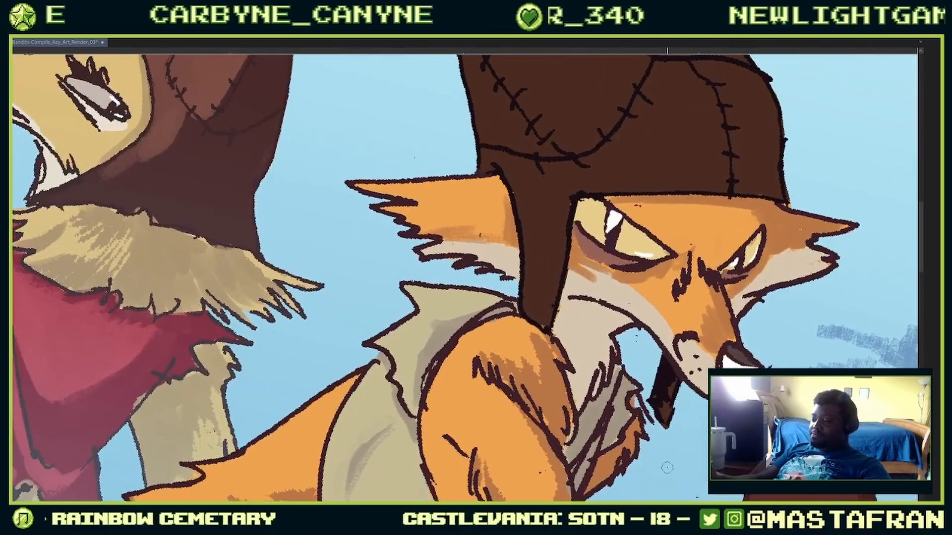
pyautogui.rightClick(670, 457)
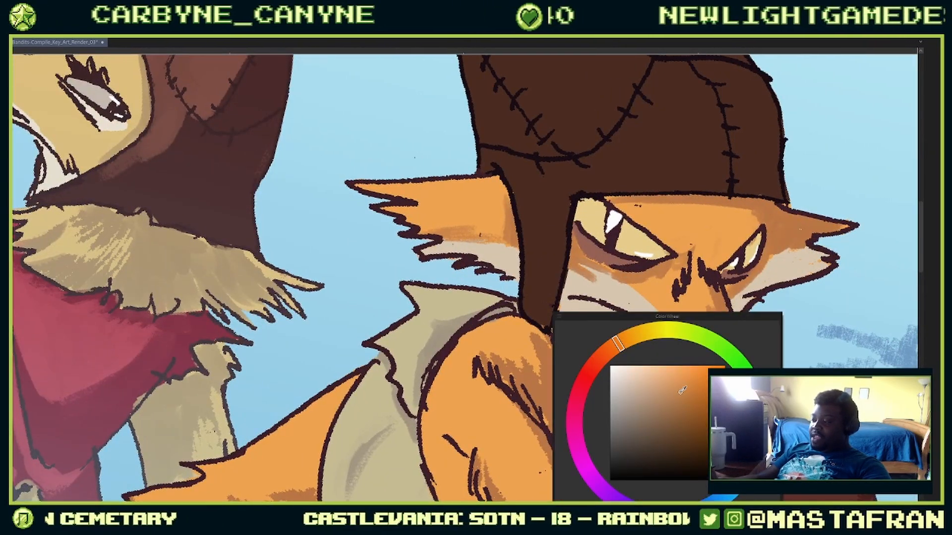
pyautogui.rightClick(672, 413)
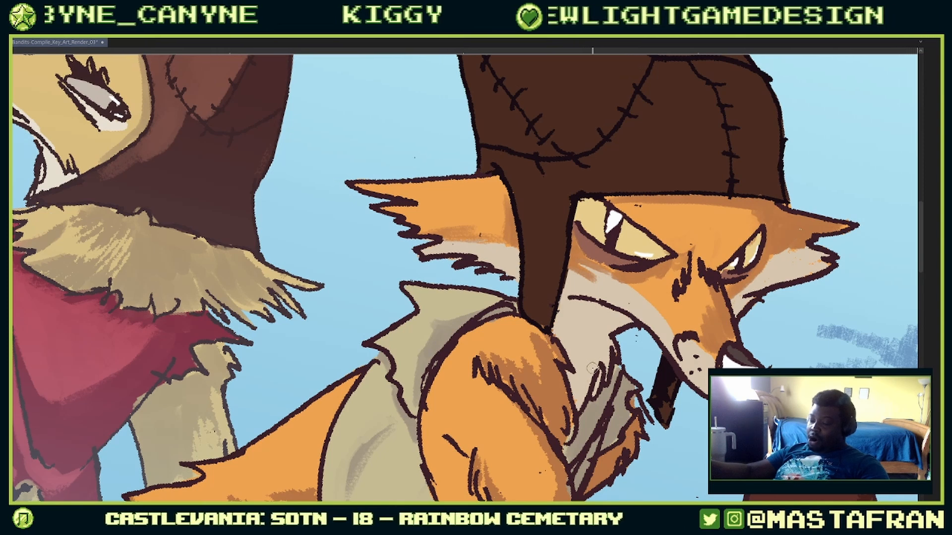
pyautogui.rightClick(584, 335)
pyautogui.rightClick(585, 337)
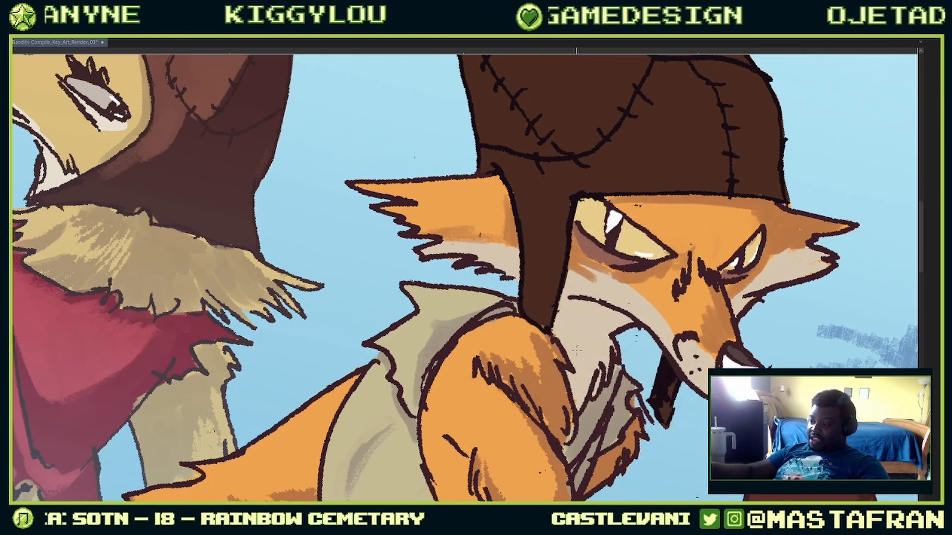
pyautogui.rightClick(595, 331)
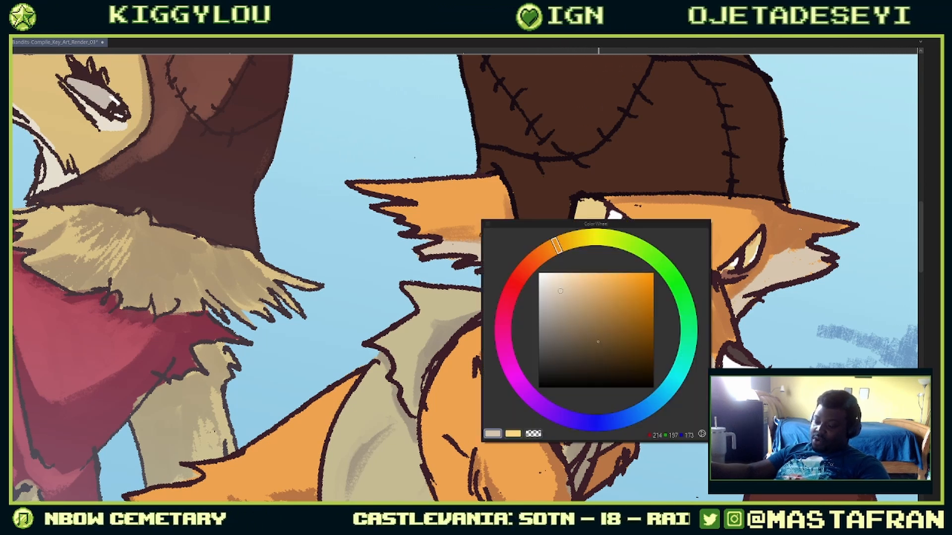
pyautogui.moveTo(558, 255); pyautogui.dragTo(545, 254)
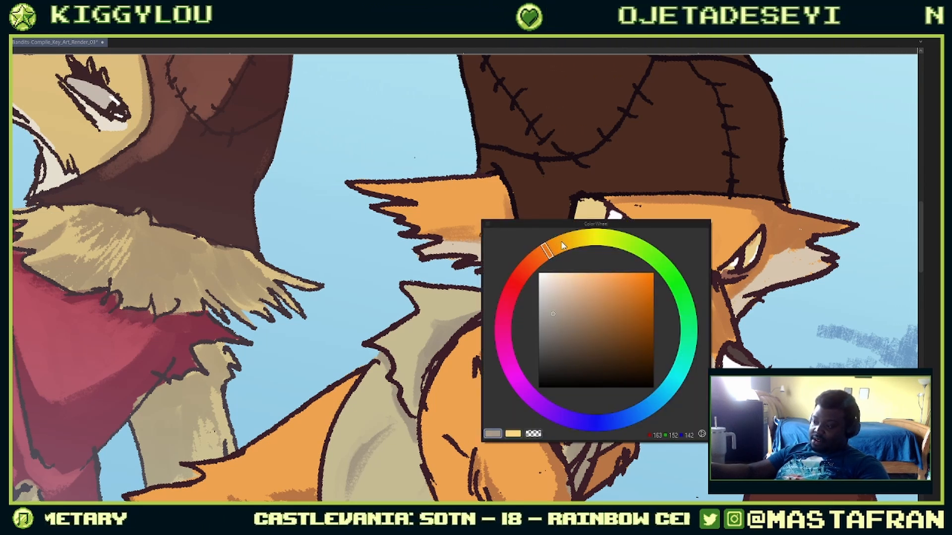
pyautogui.rightClick(544, 257)
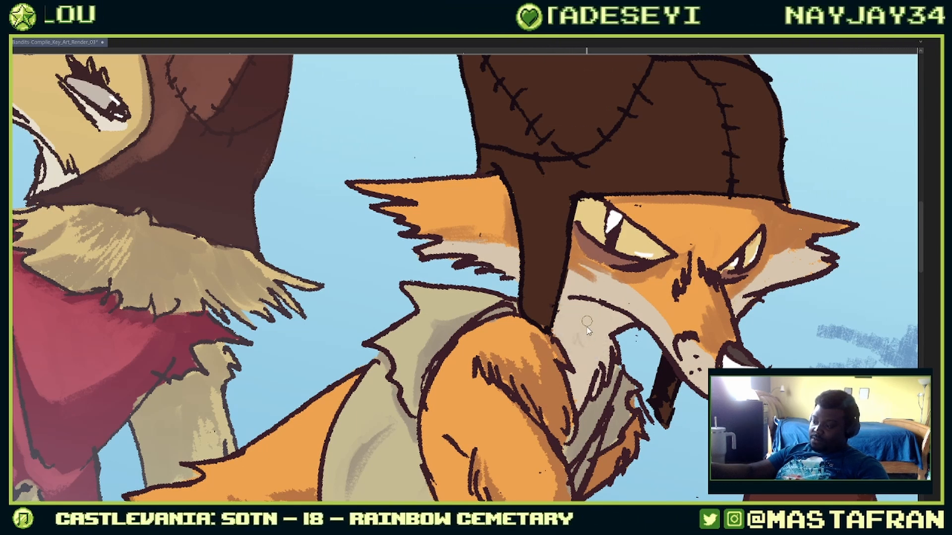
pyautogui.moveTo(587, 321); pyautogui.dragTo(576, 317)
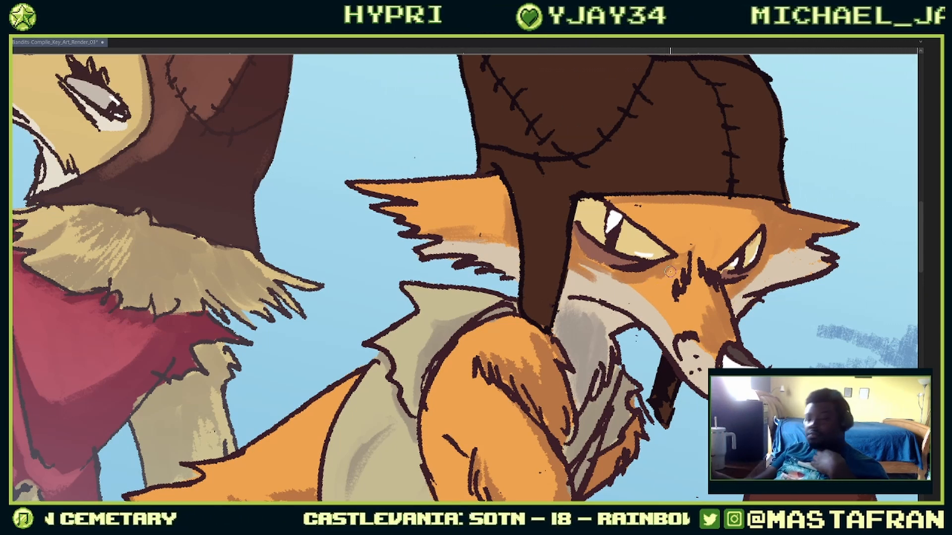
# Step: Shade the near ear's pale lower fur and the far cheek's pale fur with the warm grey
pyautogui.moveTo(639, 184); pyautogui.dragTo(628, 165)
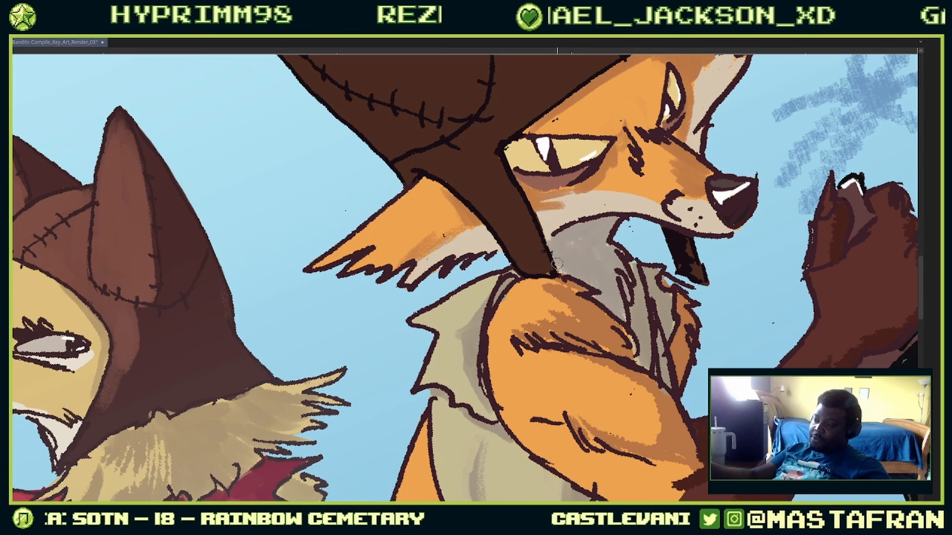
pyautogui.moveTo(598, 274); pyautogui.dragTo(542, 321)
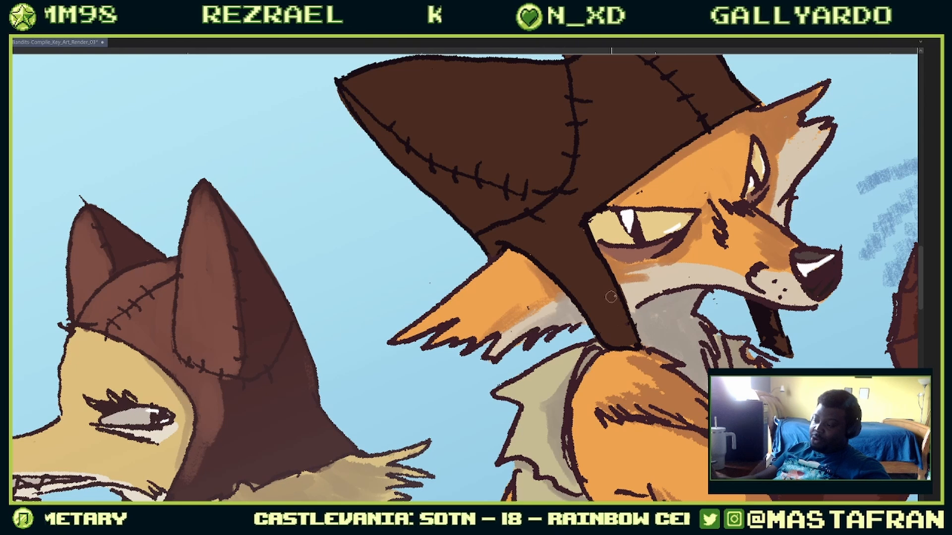
pyautogui.moveTo(800, 234); pyautogui.dragTo(669, 405)
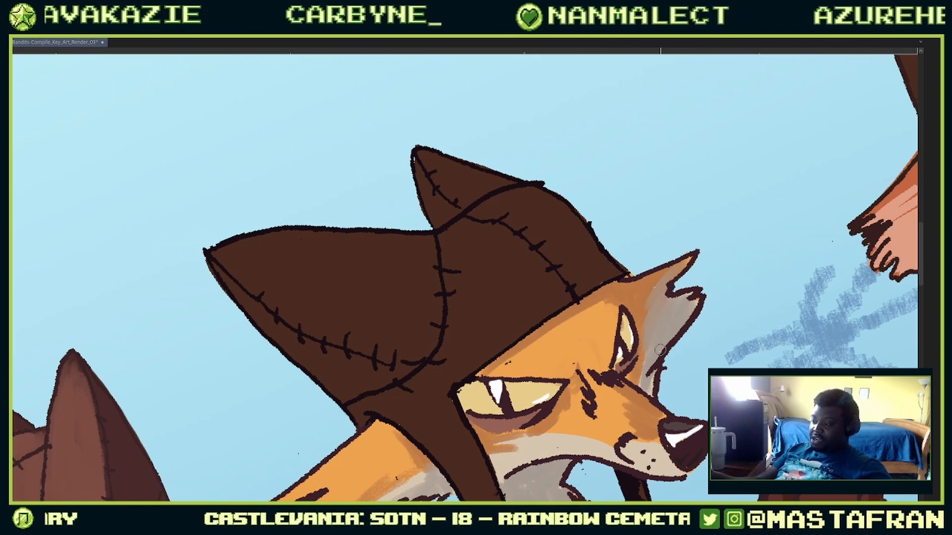
# Step: Paint warm grey shading along the pale underside of the muzzle and chin
pyautogui.moveTo(709, 392); pyautogui.dragTo(584, 500)
pyautogui.moveTo(584, 533); pyautogui.dragTo(651, 412)
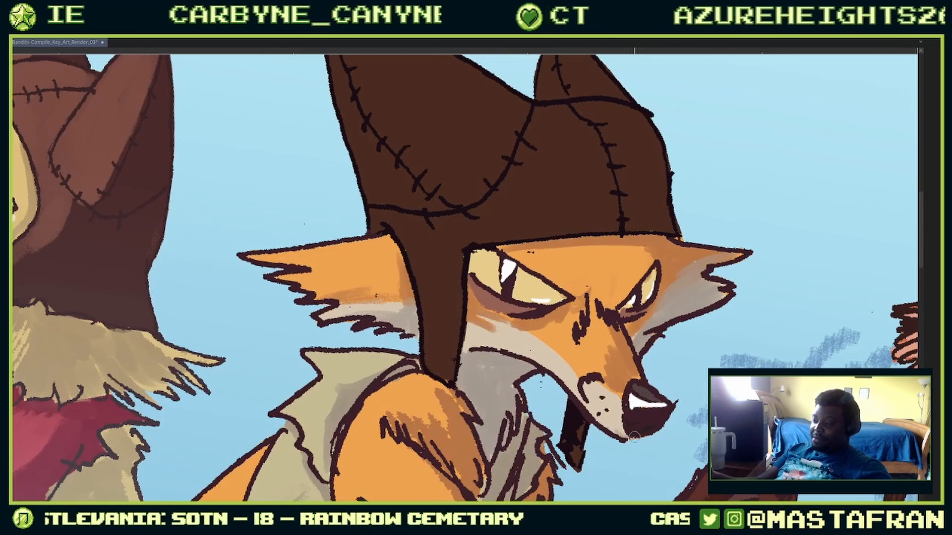
pyautogui.moveTo(627, 417); pyautogui.dragTo(490, 447)
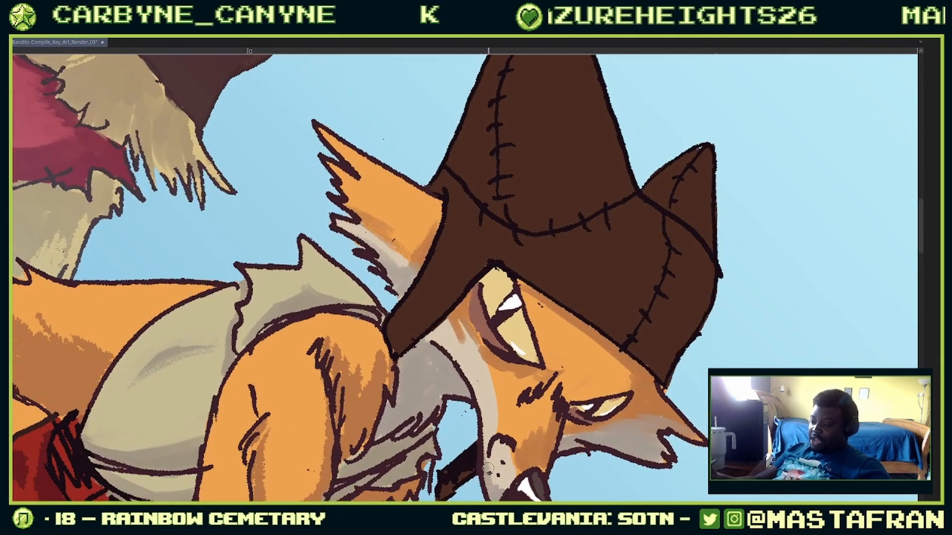
pyautogui.moveTo(716, 342); pyautogui.dragTo(679, 133)
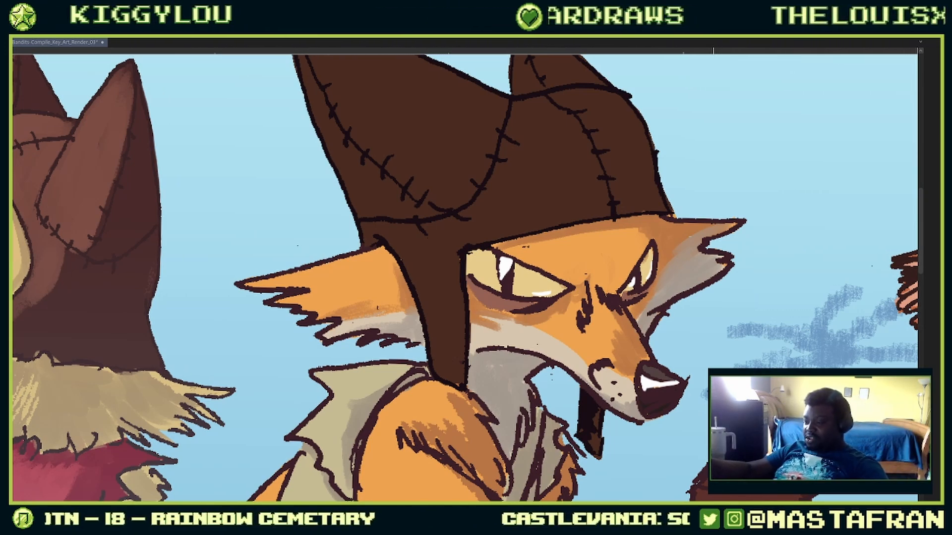
pyautogui.moveTo(535, 422)
pyautogui.mouseDown()
pyautogui.moveTo(554, 382)
pyautogui.moveTo(663, 251)
pyautogui.mouseUp()
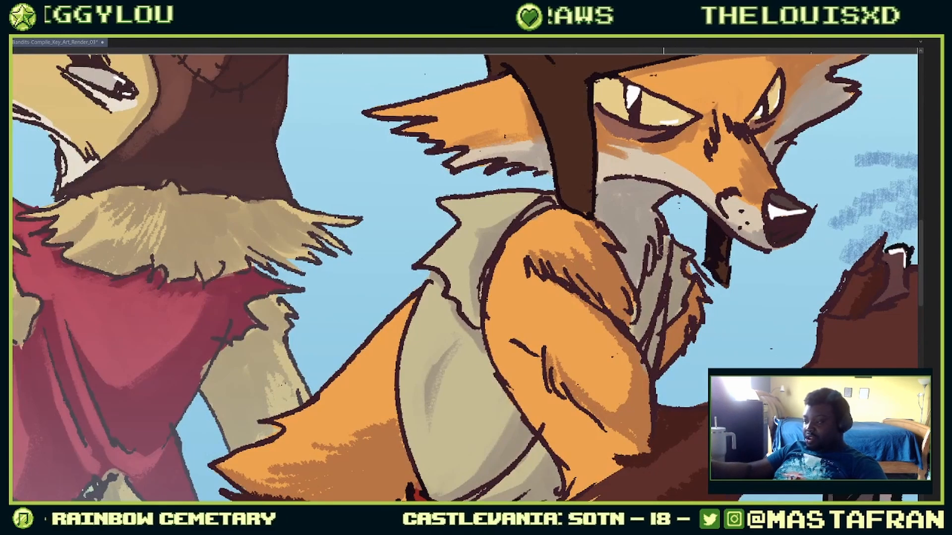
pyautogui.scroll(-3, 785, 263)
pyautogui.moveTo(793, 375); pyautogui.dragTo(729, 455)
pyautogui.scroll(3, 723, 307)
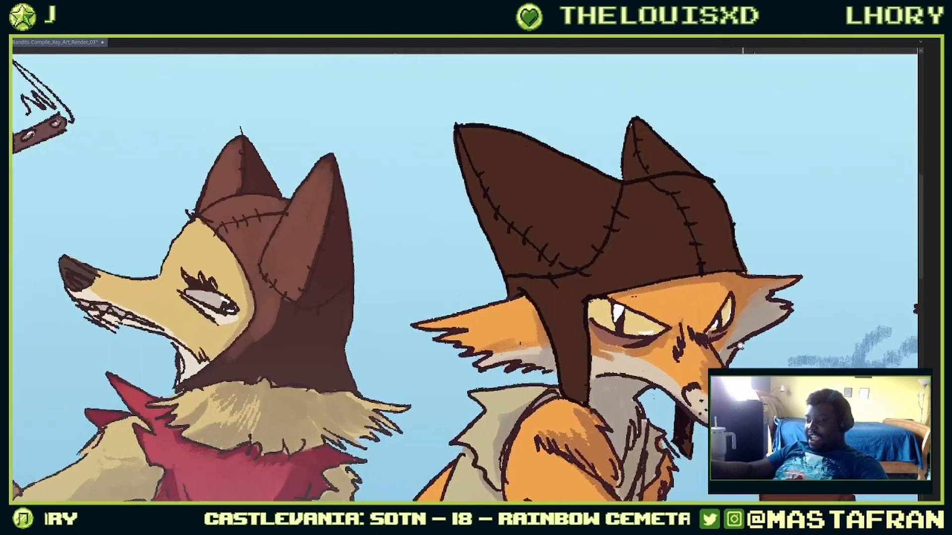
pyautogui.rightClick(633, 349)
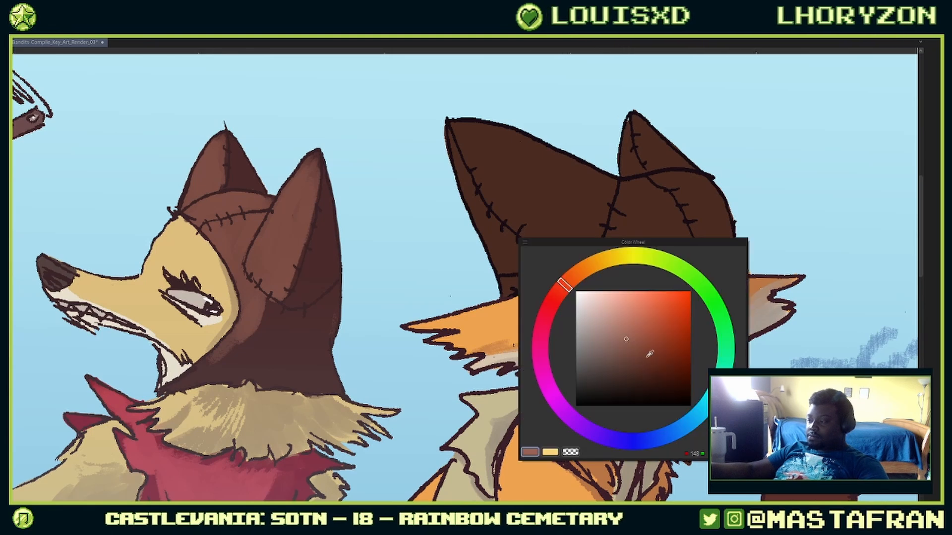
pyautogui.rightClick(630, 350)
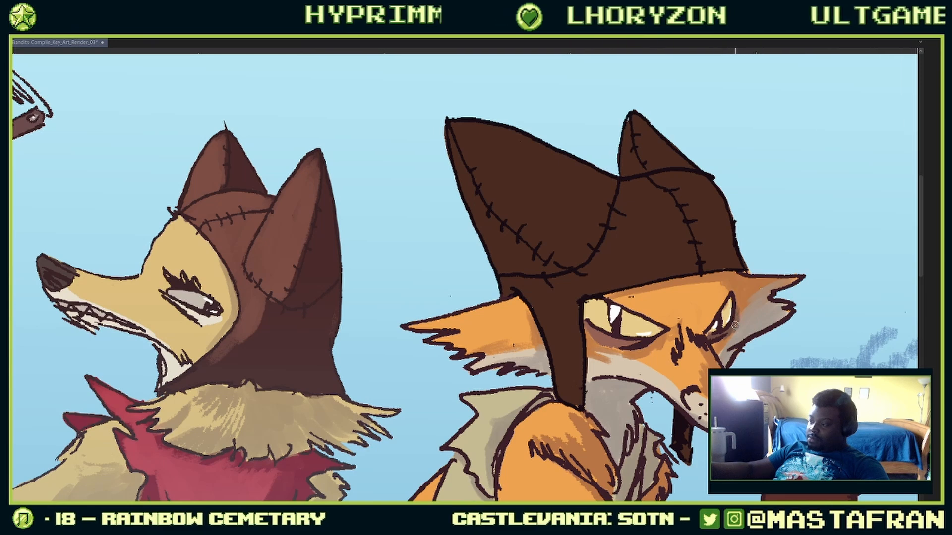
# Step: Mix a lighter, slightly more orange brown from the central fox's cap colour
pyautogui.scroll(-5, 735, 325)
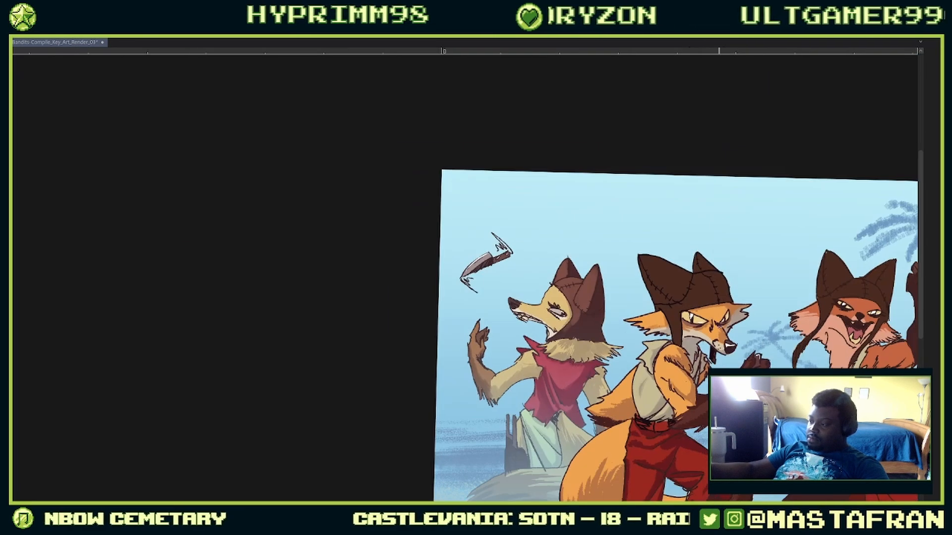
pyautogui.moveTo(758, 309); pyautogui.dragTo(754, 338)
pyautogui.moveTo(754, 338); pyautogui.dragTo(679, 301)
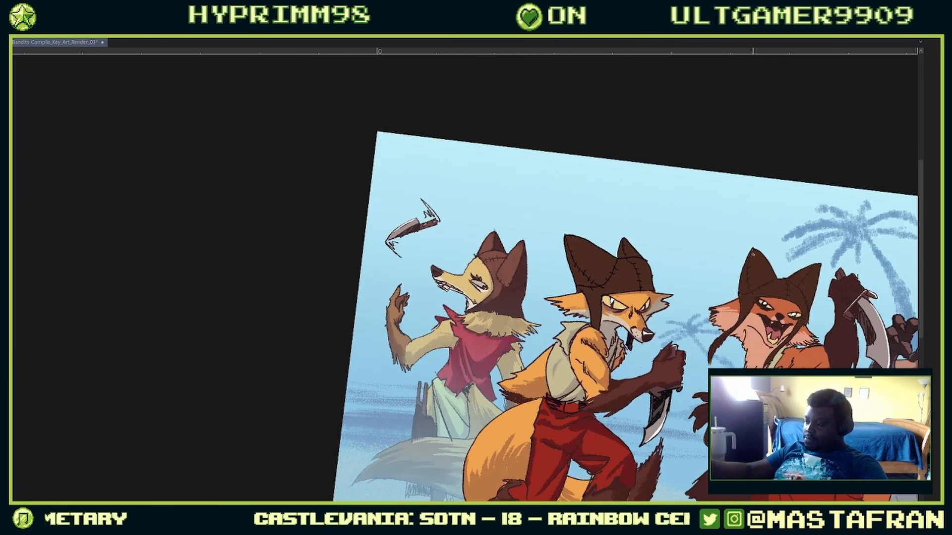
pyautogui.scroll(5, 610, 260)
pyautogui.rightClick(608, 261)
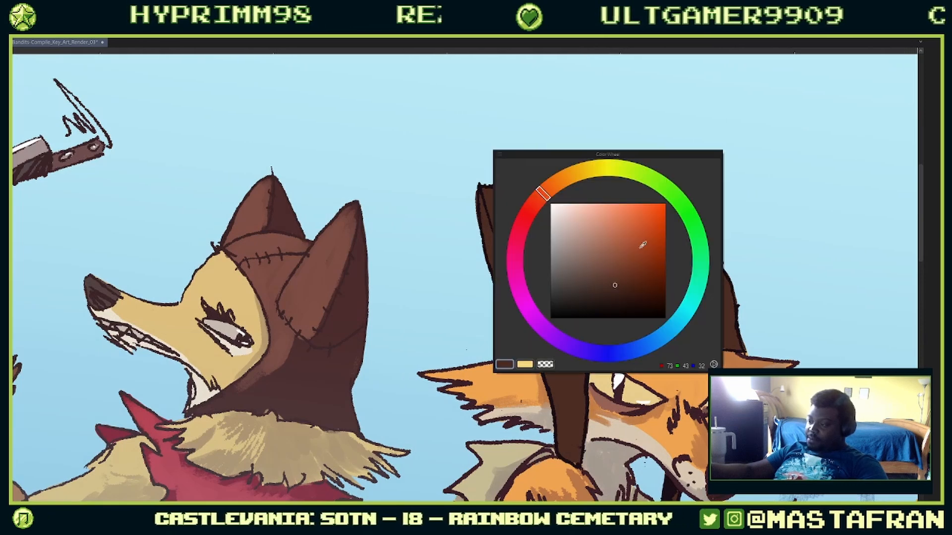
pyautogui.click(611, 271)
pyautogui.click(552, 196)
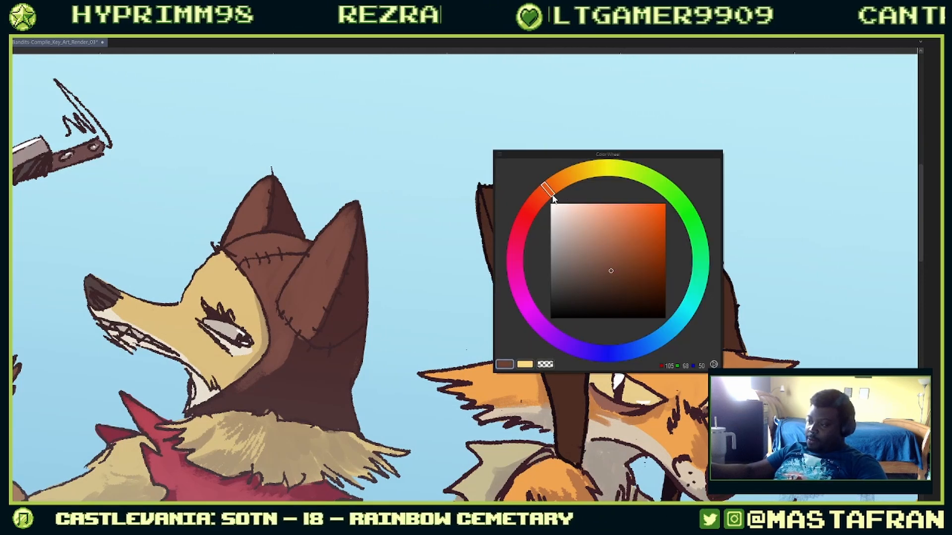
pyautogui.rightClick(552, 196)
pyautogui.moveTo(601, 269); pyautogui.dragTo(619, 291)
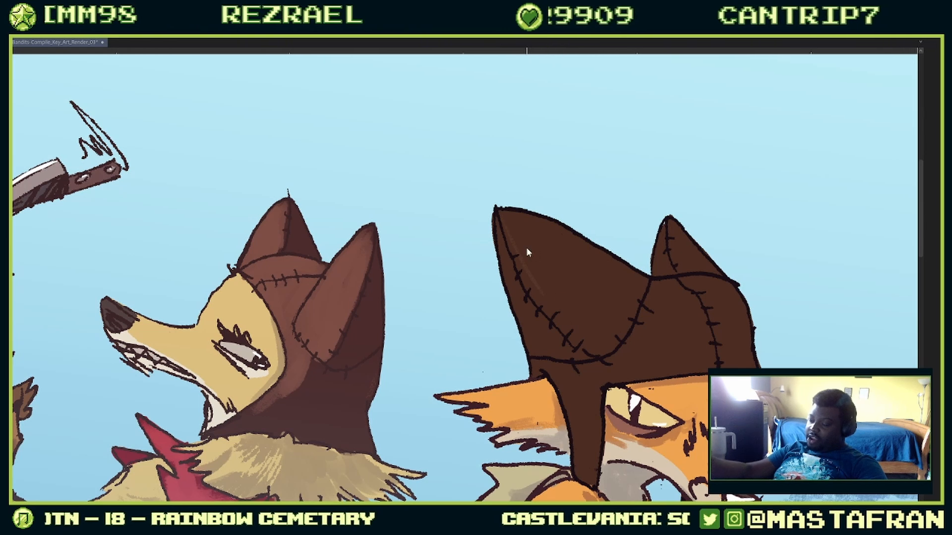
pyautogui.moveTo(510, 229); pyautogui.dragTo(555, 308)
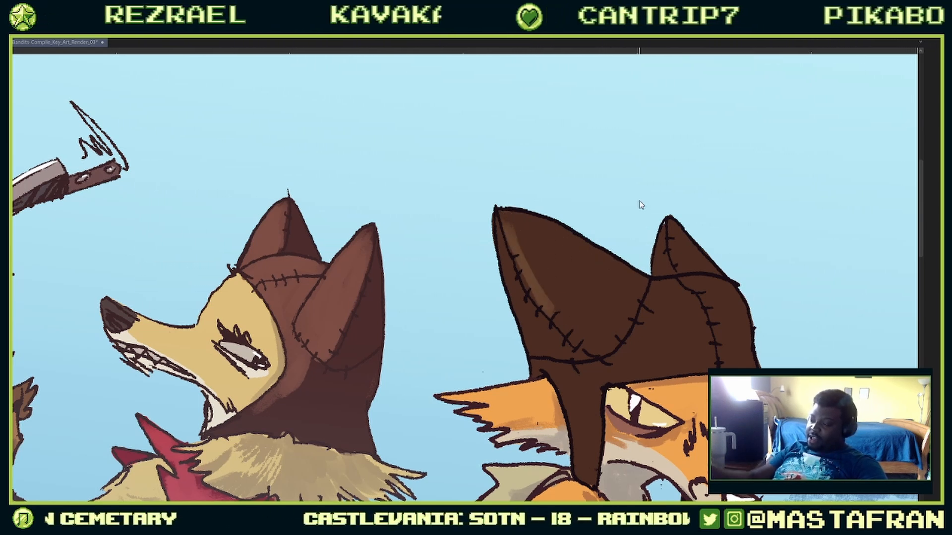
pyautogui.hotkey('ctrl', 'z')
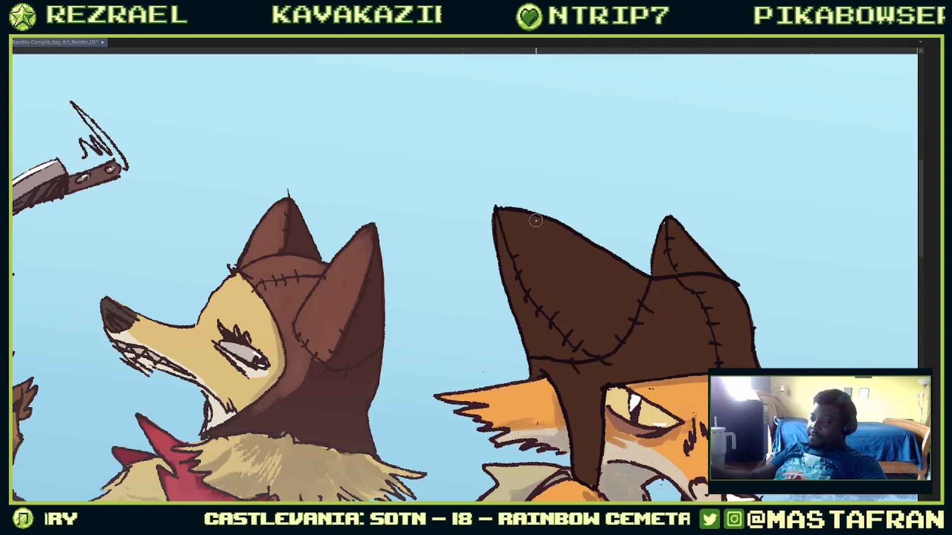
# Step: Outline the inside of the cap's large near ear in the lighter brown and fill it up to the stitched seam
pyautogui.moveTo(512, 239)
pyautogui.mouseDown()
pyautogui.moveTo(563, 319)
pyautogui.moveTo(603, 350)
pyautogui.moveTo(626, 288)
pyautogui.moveTo(609, 343)
pyautogui.mouseUp()
pyautogui.moveTo(513, 219); pyautogui.dragTo(626, 282)
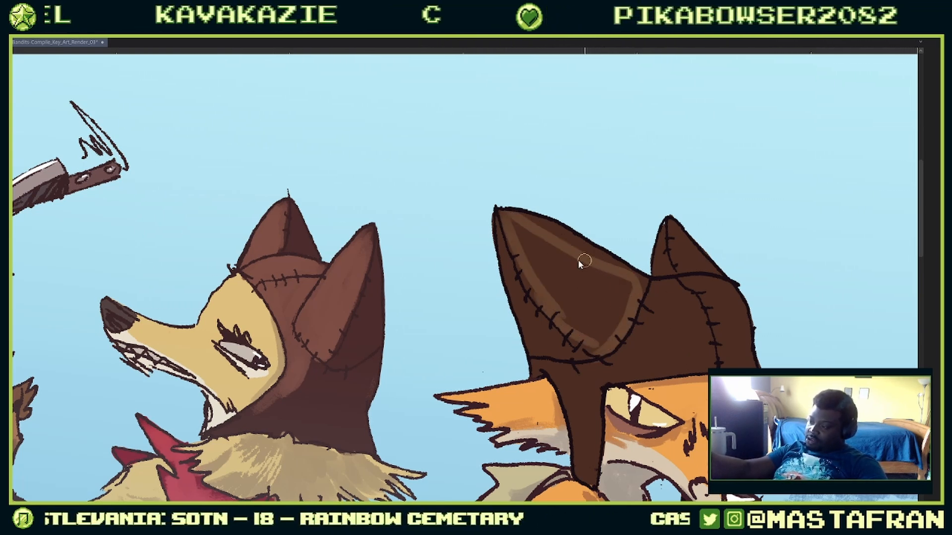
pyautogui.press(']')
pyautogui.moveTo(522, 235)
pyautogui.mouseDown()
pyautogui.moveTo(574, 299)
pyautogui.moveTo(580, 328)
pyautogui.mouseUp()
pyautogui.moveTo(531, 257)
pyautogui.mouseDown()
pyautogui.moveTo(582, 275)
pyautogui.moveTo(624, 309)
pyautogui.mouseUp()
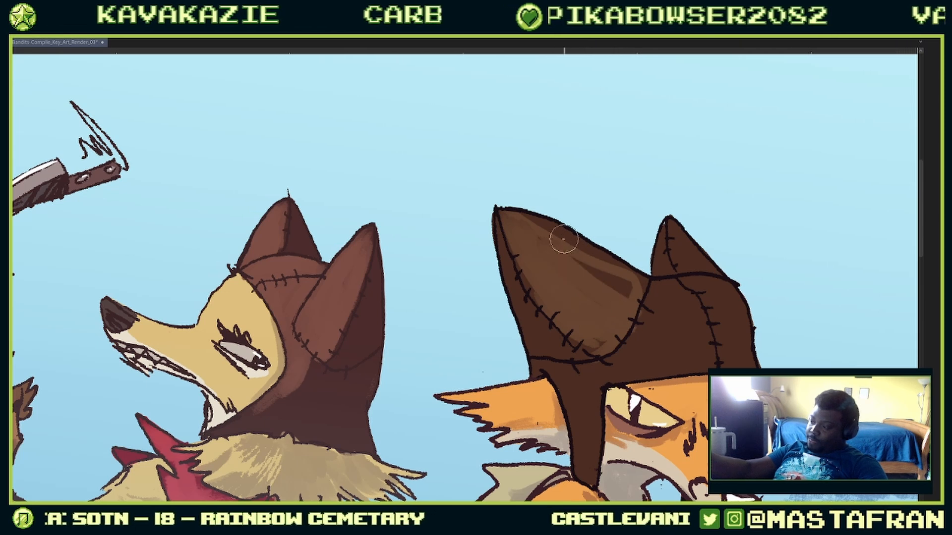
pyautogui.moveTo(498, 216); pyautogui.dragTo(632, 283)
pyautogui.moveTo(586, 263); pyautogui.dragTo(603, 280)
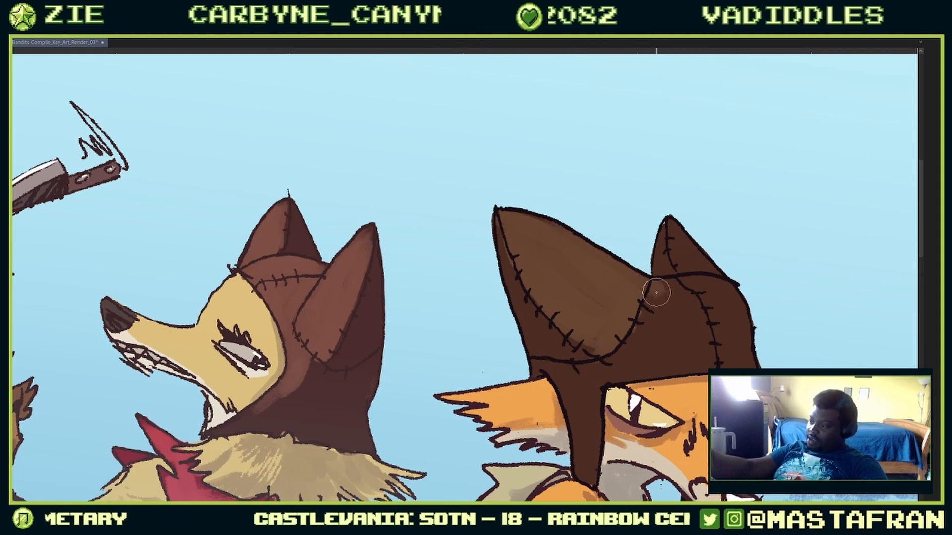
# Step: Paint a rounded area of lighter brown across the cap's crown, leaving a dark band above the brim
pyautogui.moveTo(696, 312)
pyautogui.mouseDown()
pyautogui.moveTo(683, 294)
pyautogui.moveTo(694, 291)
pyautogui.moveTo(706, 317)
pyautogui.moveTo(637, 329)
pyautogui.moveTo(679, 316)
pyautogui.moveTo(682, 293)
pyautogui.mouseUp()
pyautogui.moveTo(641, 330)
pyautogui.mouseDown()
pyautogui.moveTo(662, 340)
pyautogui.moveTo(703, 319)
pyautogui.mouseUp()
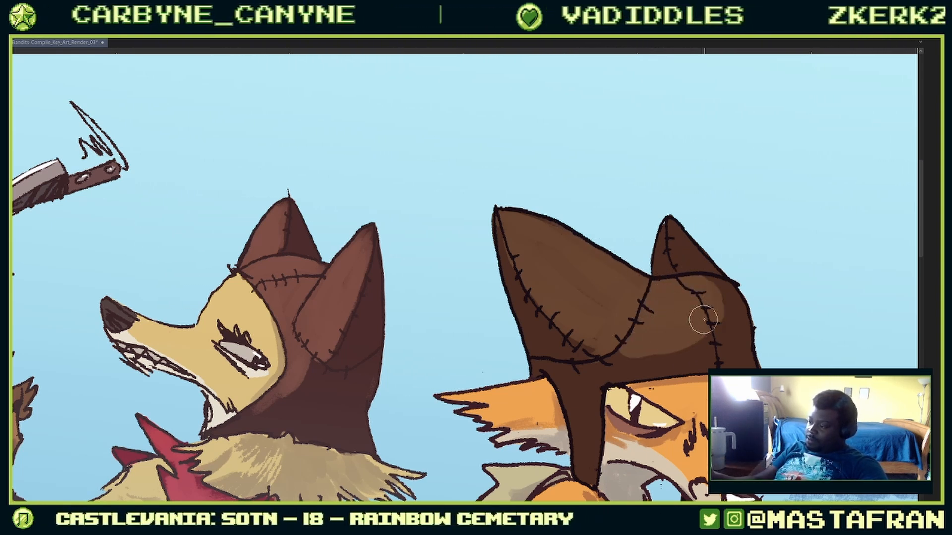
pyautogui.moveTo(635, 340); pyautogui.dragTo(715, 321)
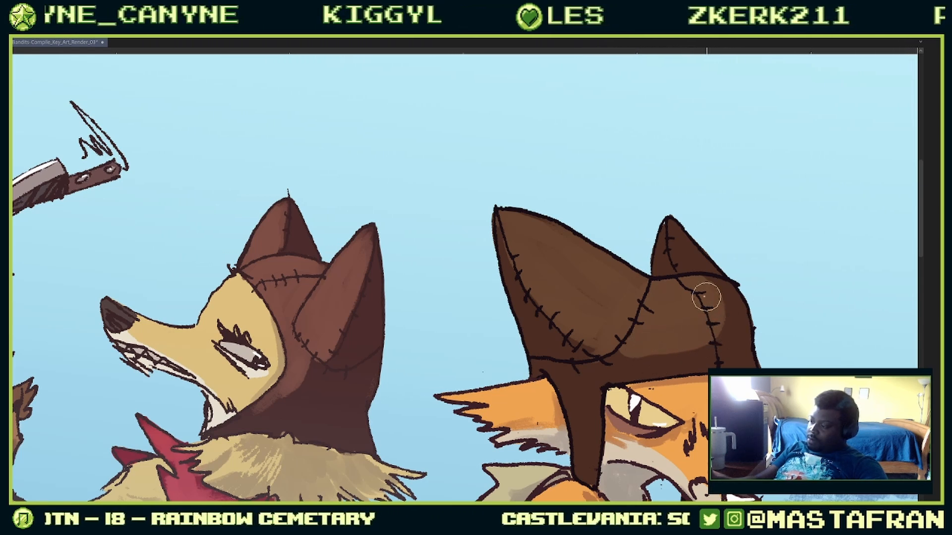
# Step: Reduce the brush size and fill the front of the cap's far ear with lighter brown around its stitched seam
pyautogui.moveTo(759, 300); pyautogui.dragTo(686, 372)
pyautogui.press('[')
pyautogui.press('[')
pyautogui.press('[')
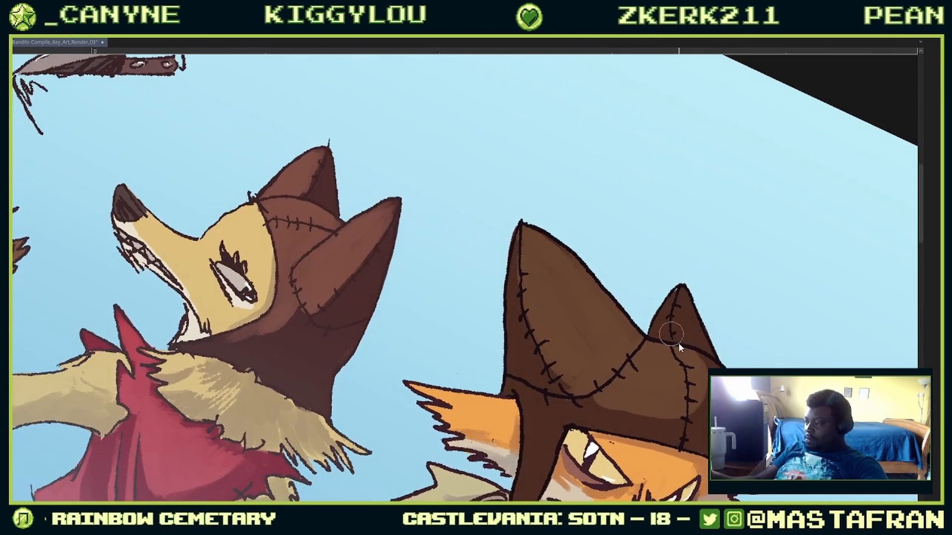
pyautogui.moveTo(679, 300)
pyautogui.mouseDown()
pyautogui.moveTo(676, 346)
pyautogui.moveTo(681, 319)
pyautogui.moveTo(688, 355)
pyautogui.moveTo(685, 296)
pyautogui.moveTo(695, 365)
pyautogui.moveTo(674, 320)
pyautogui.moveTo(662, 347)
pyautogui.moveTo(676, 355)
pyautogui.moveTo(679, 299)
pyautogui.moveTo(657, 329)
pyautogui.mouseUp()
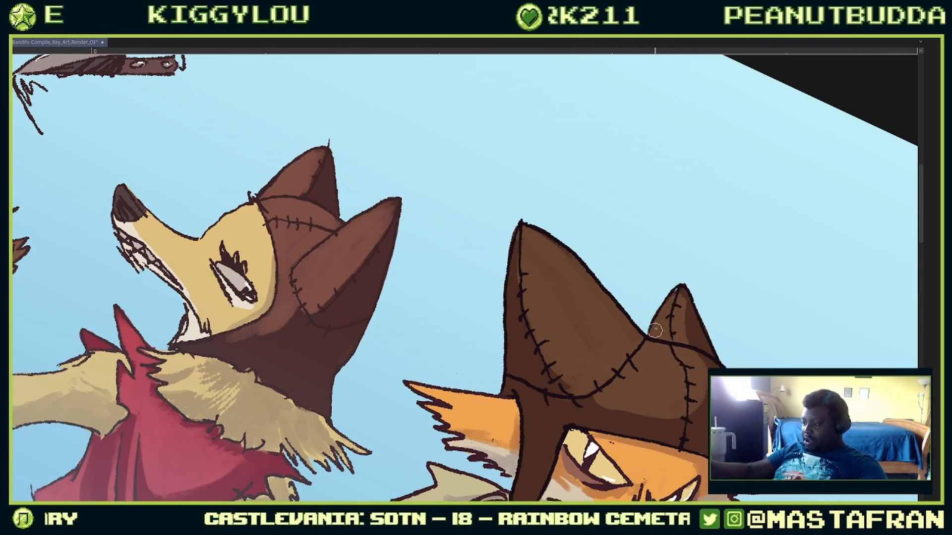
pyautogui.moveTo(679, 299); pyautogui.dragTo(694, 347)
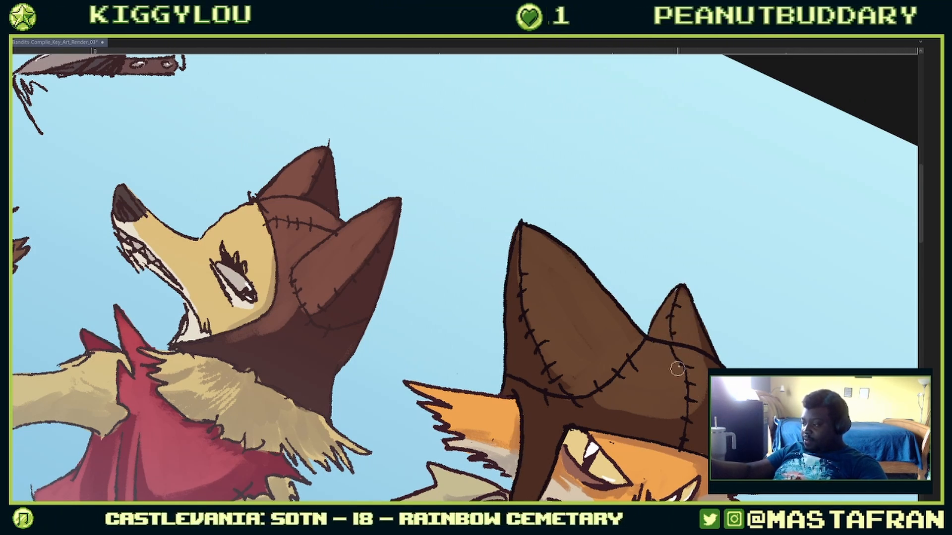
# Step: Extend the lighter brown on the cap's crown past the vertical seam and down to the brim, leaving a dark strip along the back edge
pyautogui.moveTo(697, 386); pyautogui.dragTo(752, 294)
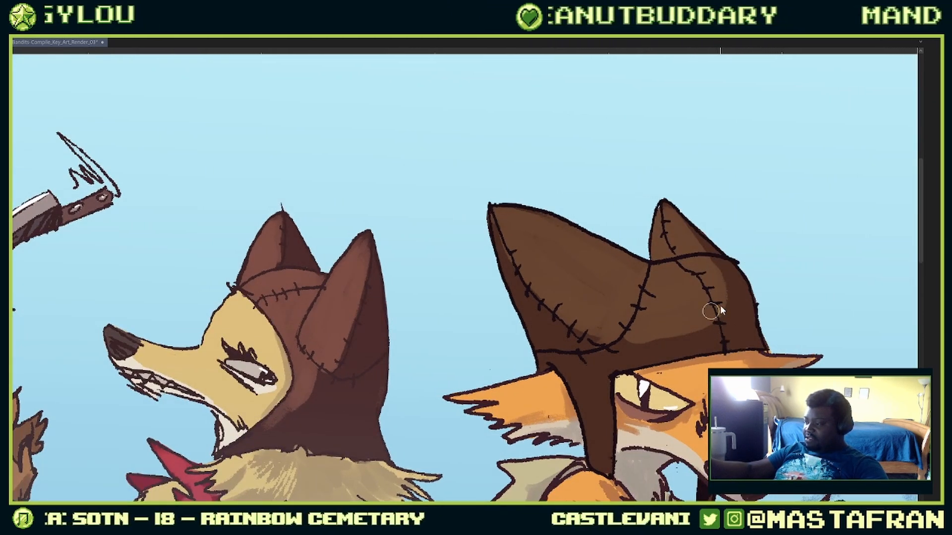
pyautogui.moveTo(732, 329); pyautogui.dragTo(728, 252)
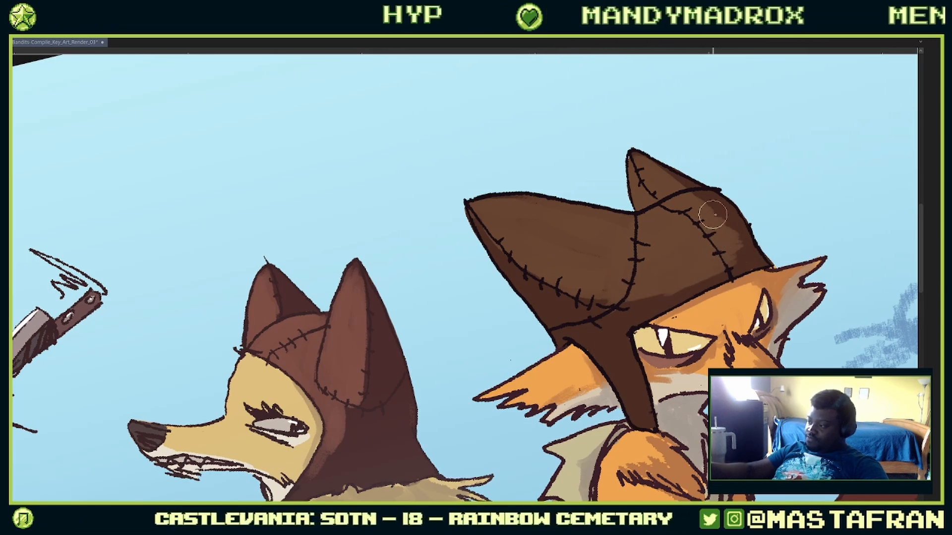
pyautogui.moveTo(782, 248)
pyautogui.mouseDown()
pyautogui.moveTo(729, 370)
pyautogui.moveTo(697, 293)
pyautogui.mouseUp()
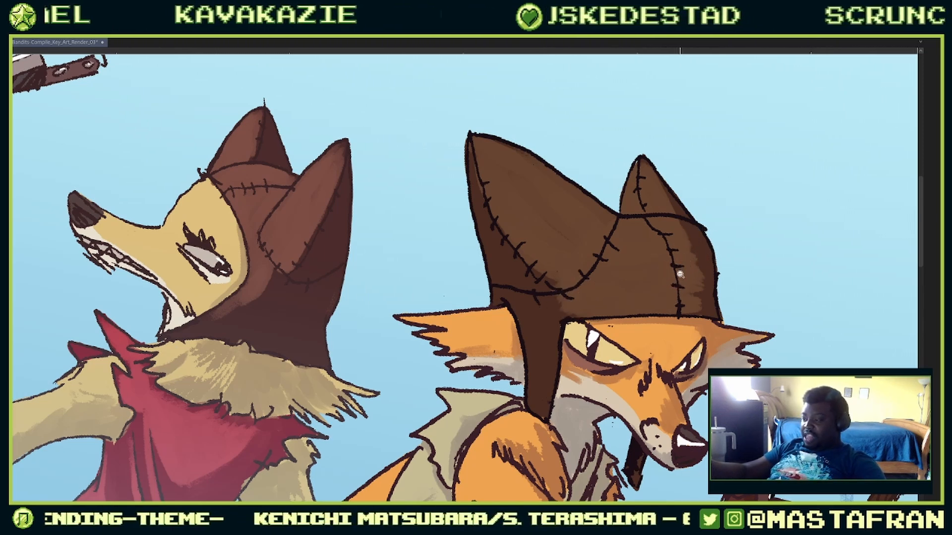
# Step: Paint a thin darker brown shadow beside the stitched vertical seam on the cap's crown, using a smaller brush and clearing stray selections
pyautogui.scroll(3, 661, 286)
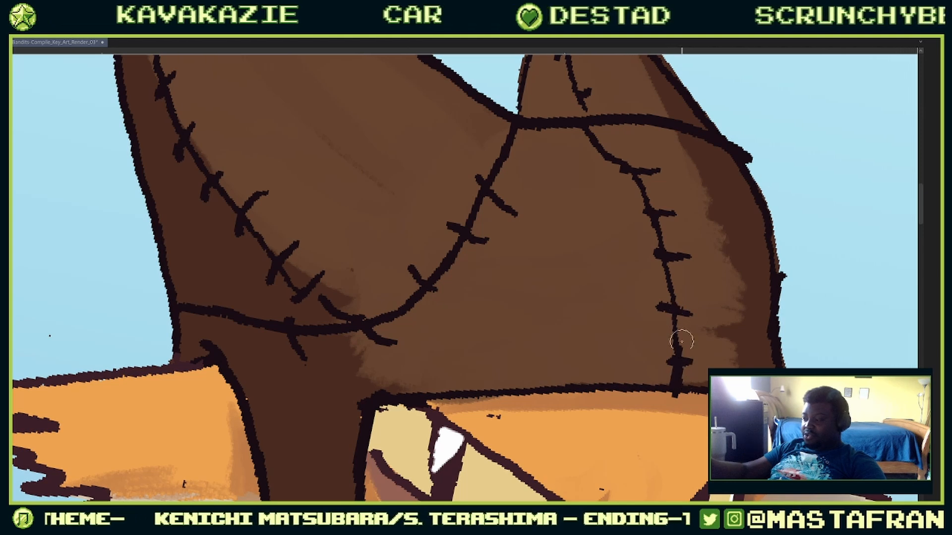
pyautogui.moveTo(684, 377); pyautogui.dragTo(682, 319)
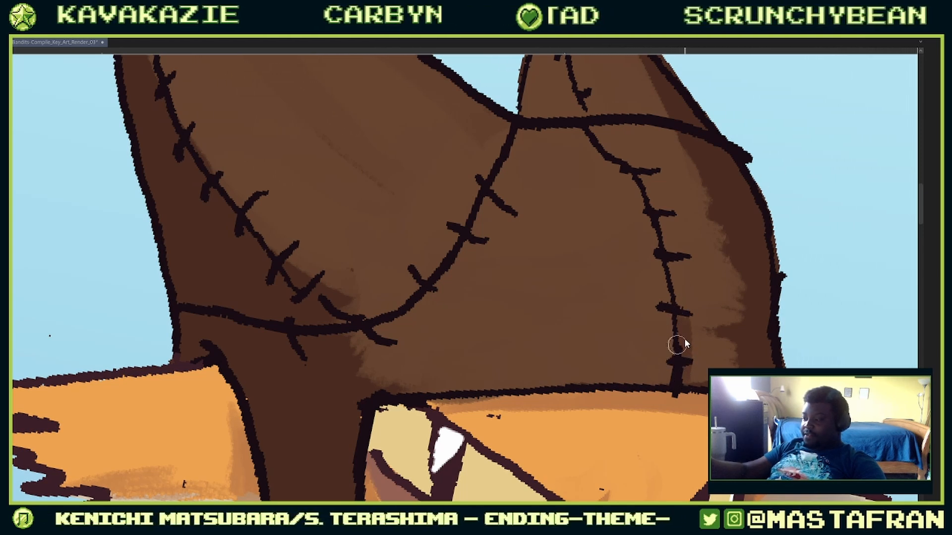
pyautogui.moveTo(684, 380); pyautogui.dragTo(677, 294)
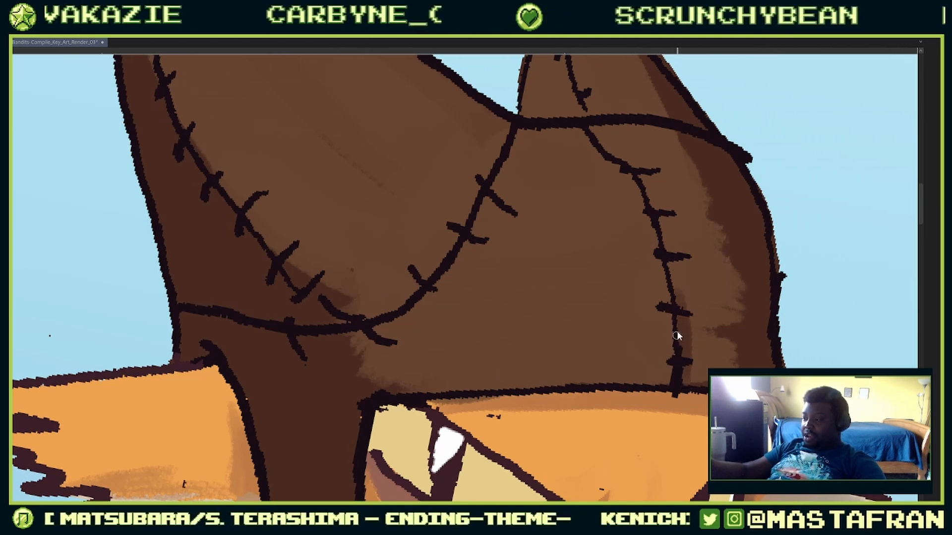
pyautogui.moveTo(680, 323); pyautogui.dragTo(675, 291)
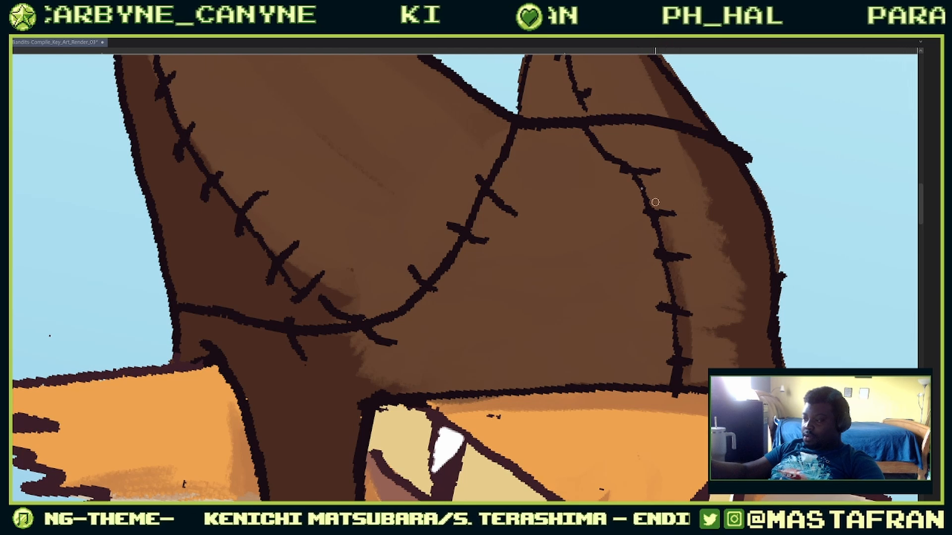
pyautogui.hotkey('ctrl', 'z')
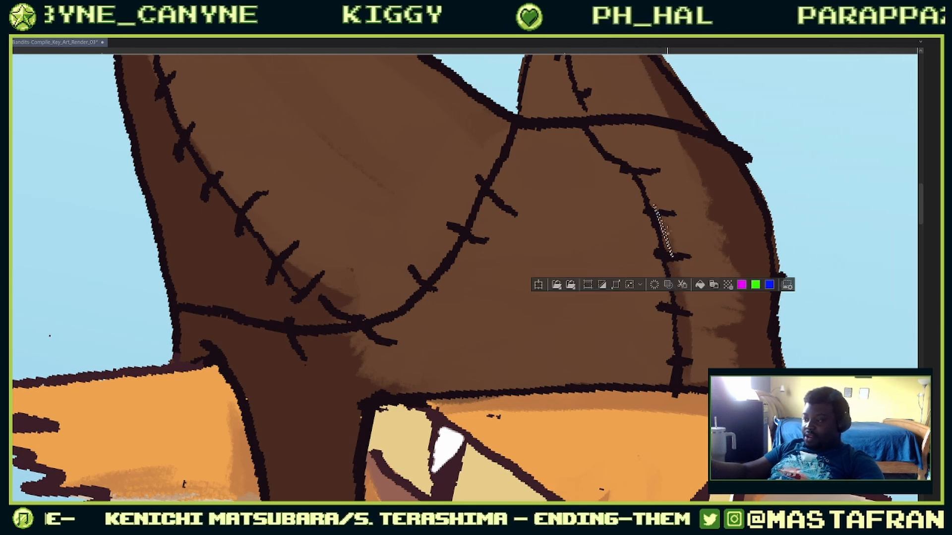
pyautogui.hotkey('ctrl', 'd')
pyautogui.click(680, 284)
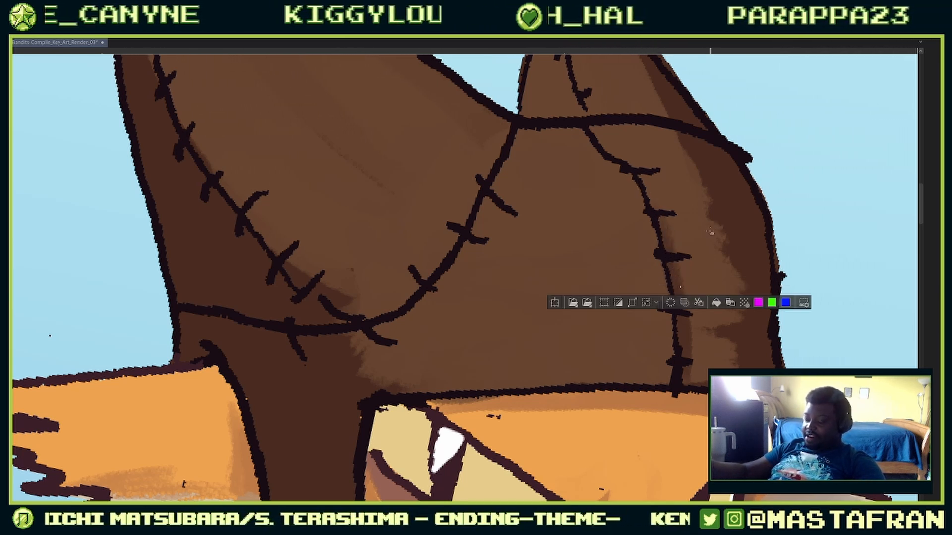
pyautogui.hotkey('ctrl', 'd')
pyautogui.moveTo(661, 208); pyautogui.dragTo(644, 179)
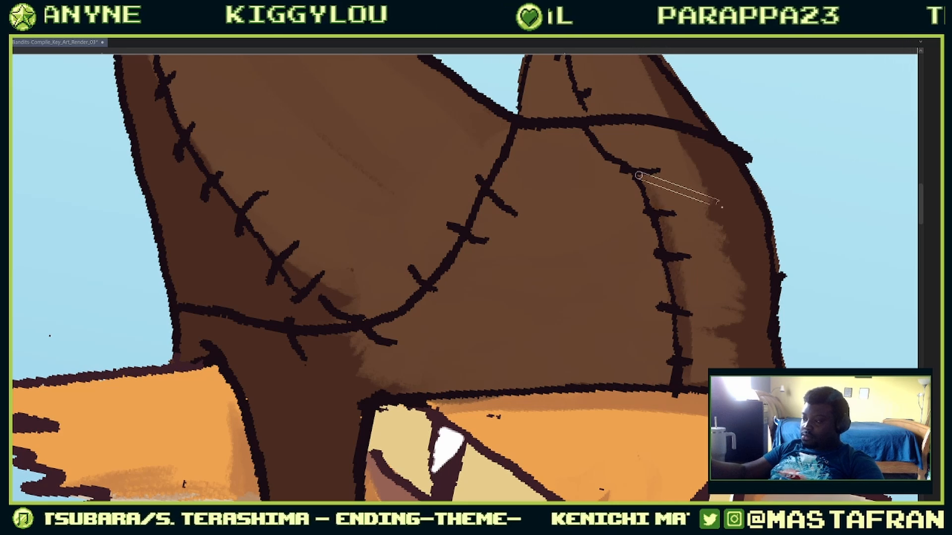
pyautogui.moveTo(708, 196)
pyautogui.mouseDown()
pyautogui.moveTo(718, 241)
pyautogui.moveTo(686, 148)
pyautogui.mouseUp()
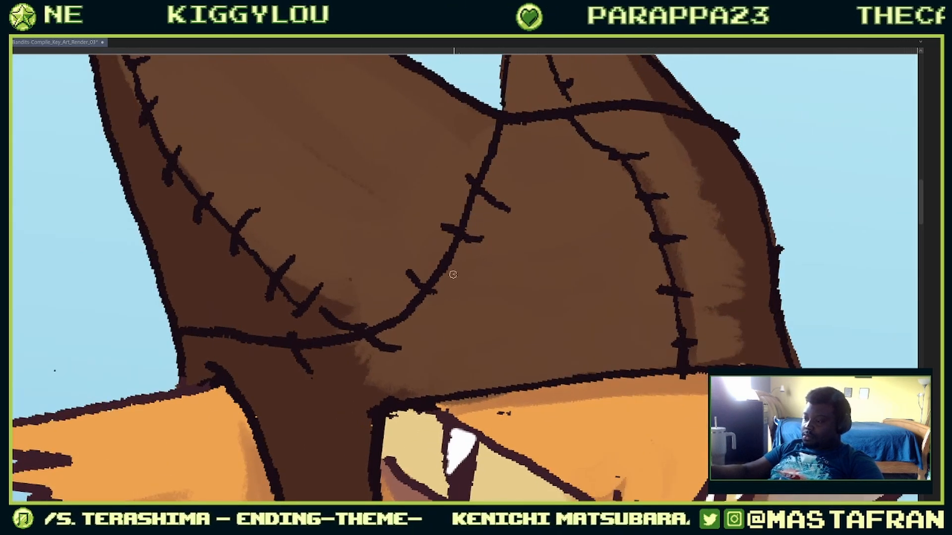
# Step: Paint a thin darker shadow along the curved seam at the base of the cap's near ear
pyautogui.moveTo(434, 294); pyautogui.dragTo(470, 221)
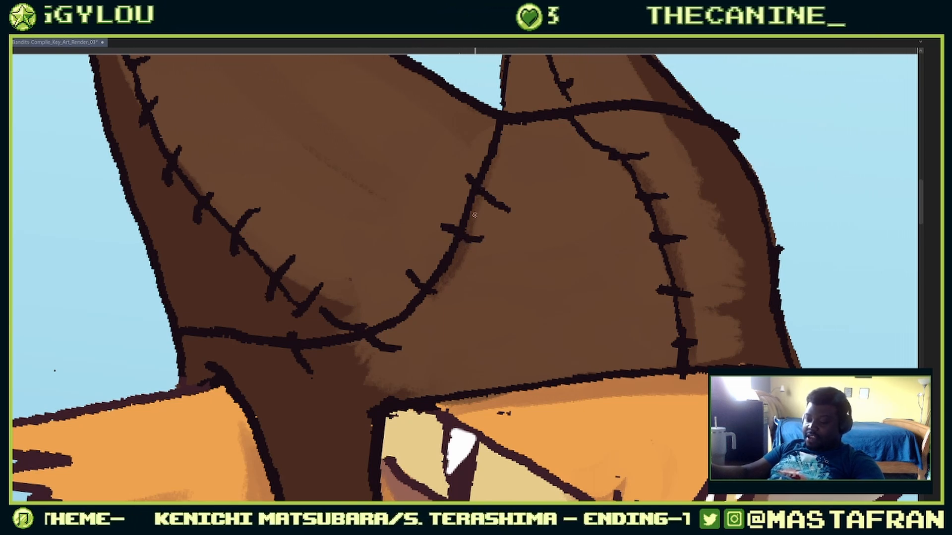
pyautogui.moveTo(508, 227); pyautogui.dragTo(454, 212)
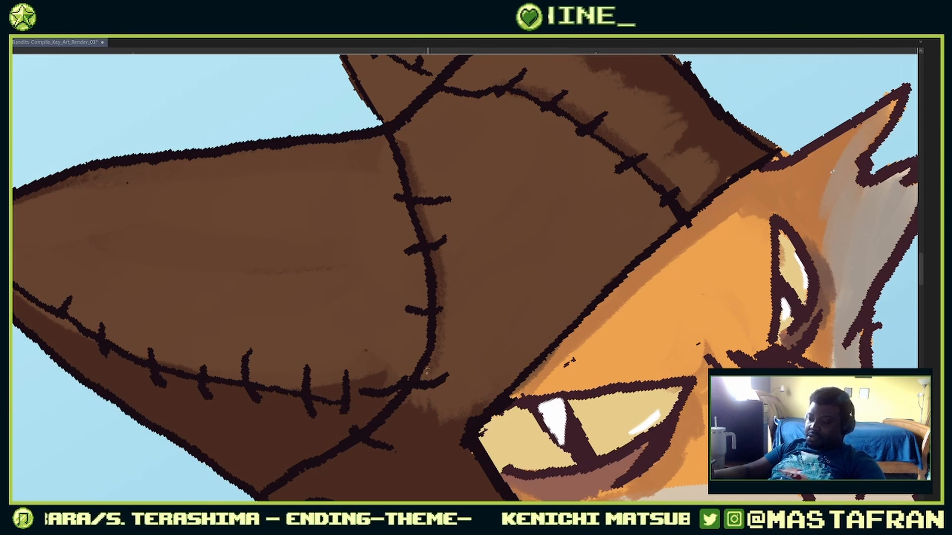
pyautogui.moveTo(425, 384); pyautogui.dragTo(437, 398)
# Step: Switch to another brush sub tool and touch up the cap's shading around the upper end of the near ear's base seam
pyautogui.press('F4')
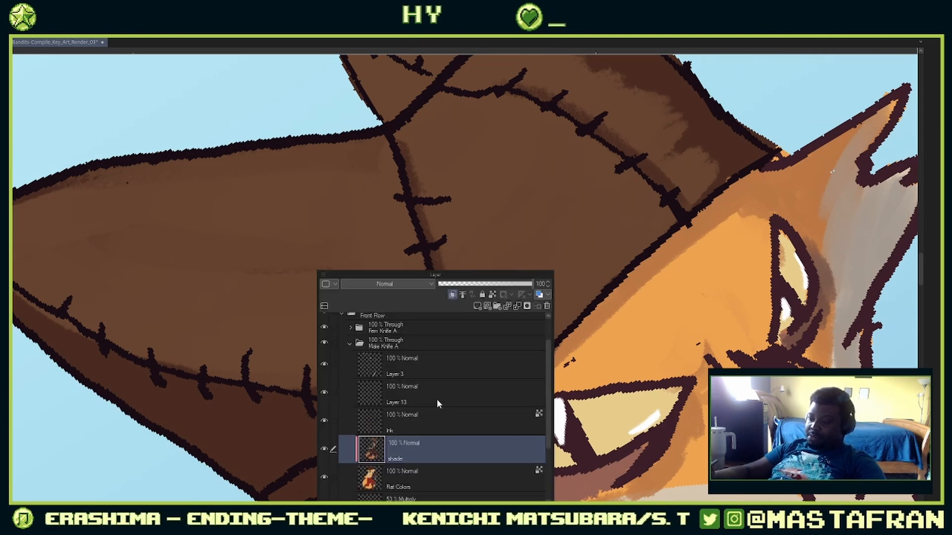
pyautogui.press('F3')
pyautogui.press('F3')
pyautogui.press('F3')
pyautogui.press('F2')
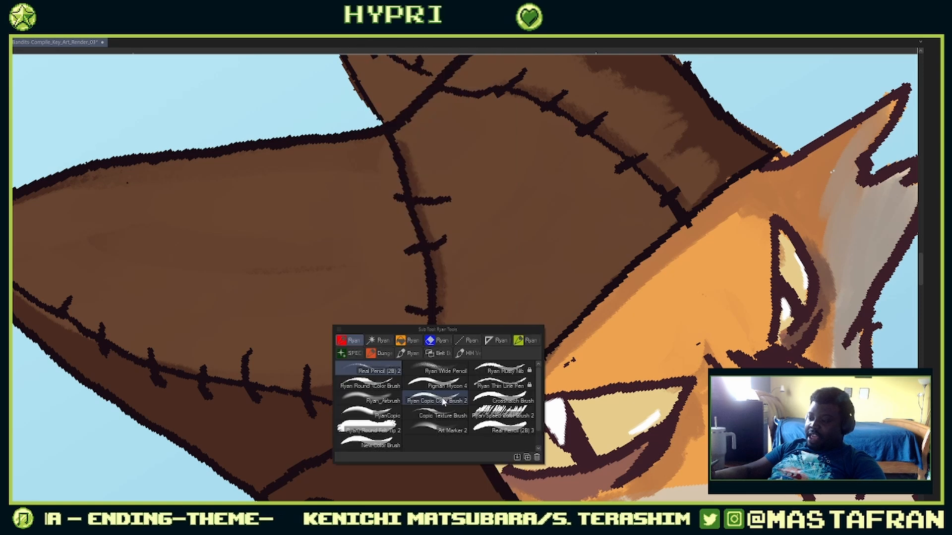
pyautogui.click(521, 369)
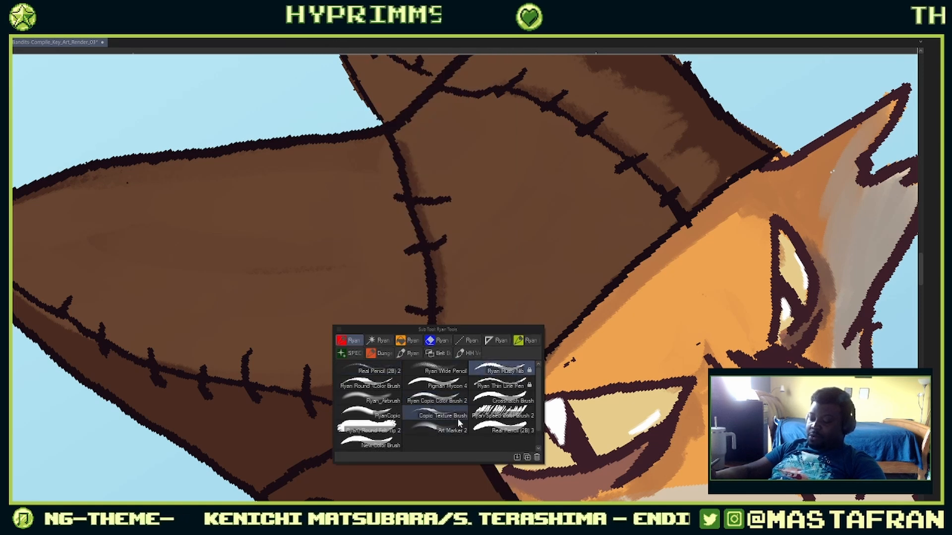
pyautogui.press('F2')
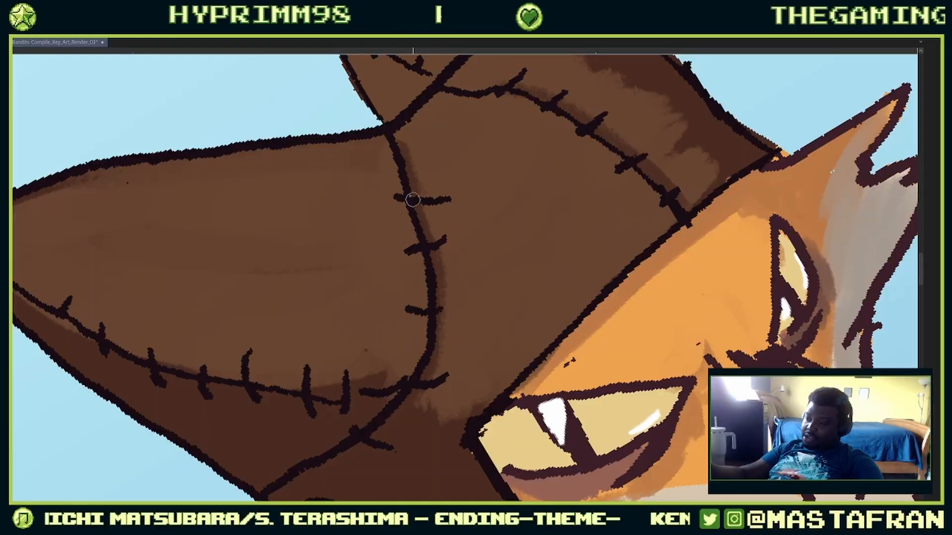
pyautogui.moveTo(502, 171); pyautogui.dragTo(512, 320)
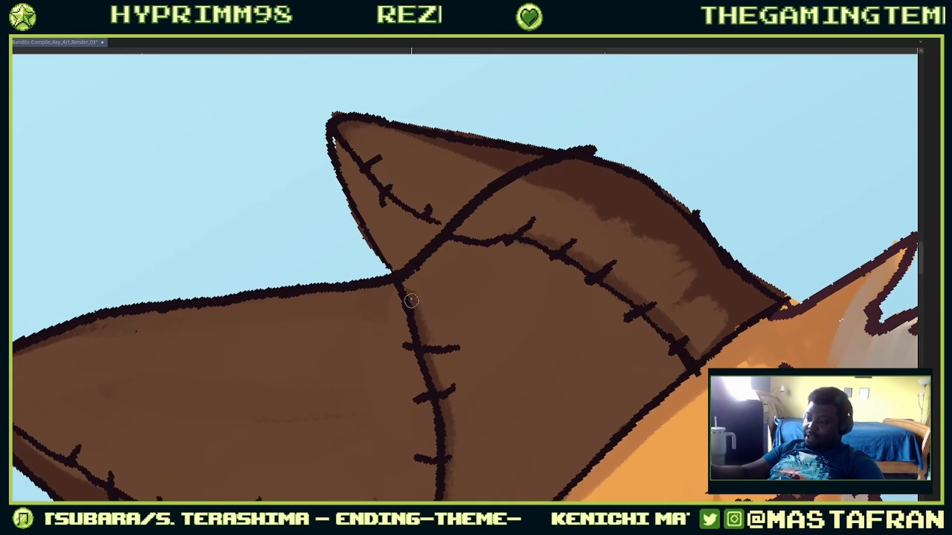
pyautogui.moveTo(639, 265)
pyautogui.mouseDown()
pyautogui.moveTo(474, 219)
pyautogui.moveTo(405, 292)
pyautogui.moveTo(448, 375)
pyautogui.moveTo(506, 319)
pyautogui.moveTo(448, 377)
pyautogui.mouseUp()
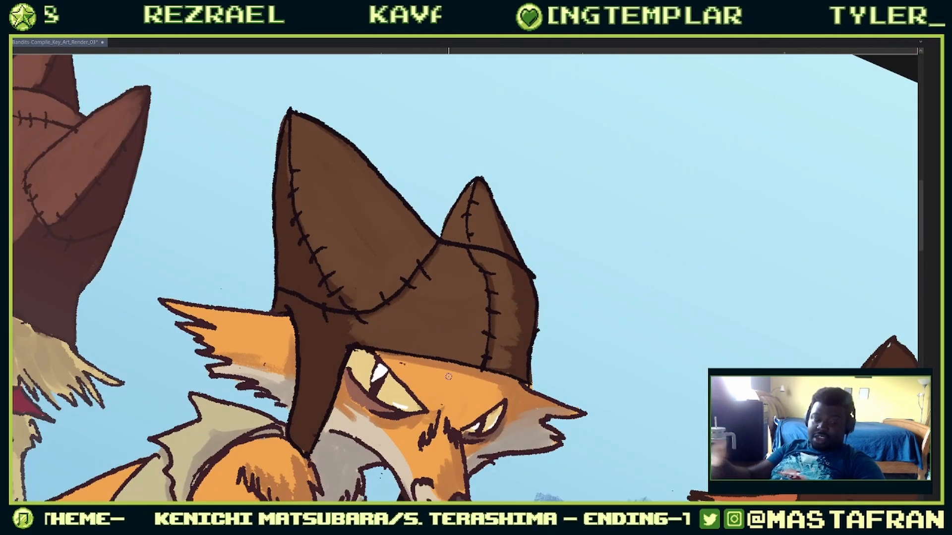
pyautogui.moveTo(499, 303); pyautogui.dragTo(628, 365)
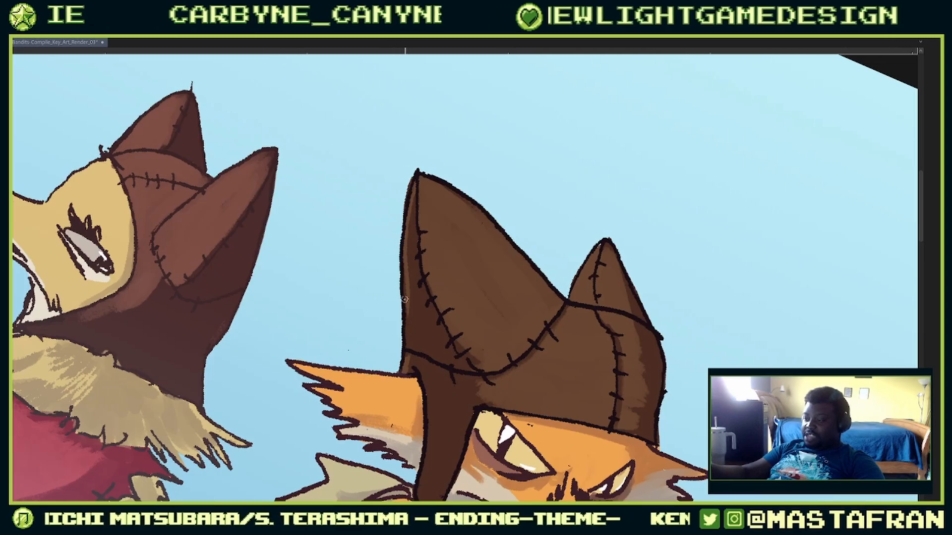
# Step: Review the central fox's cap, shirt and trousers alongside the other bandits at different magnifications, ending with the whole key art
pyautogui.scroll(-3, 690, 251)
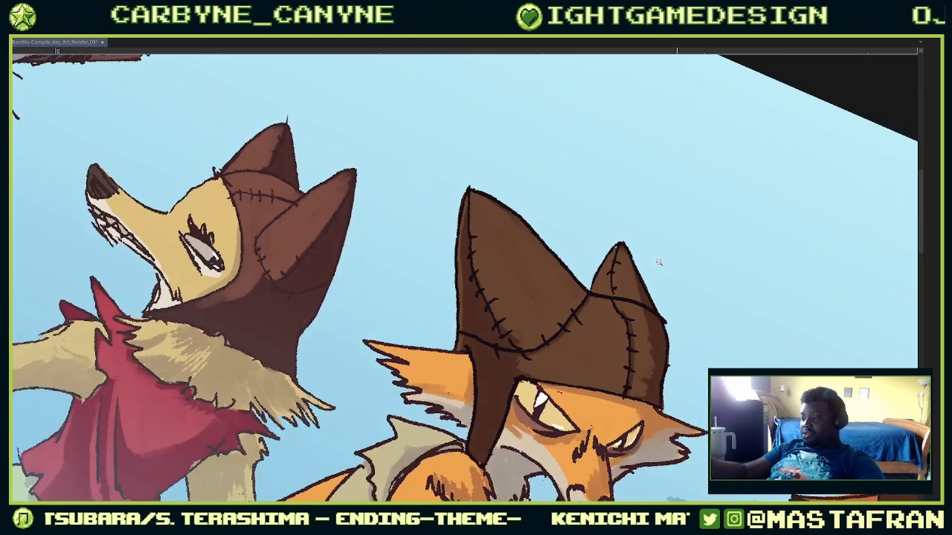
pyautogui.hotkey('ctrl', '@')
pyautogui.press('-')
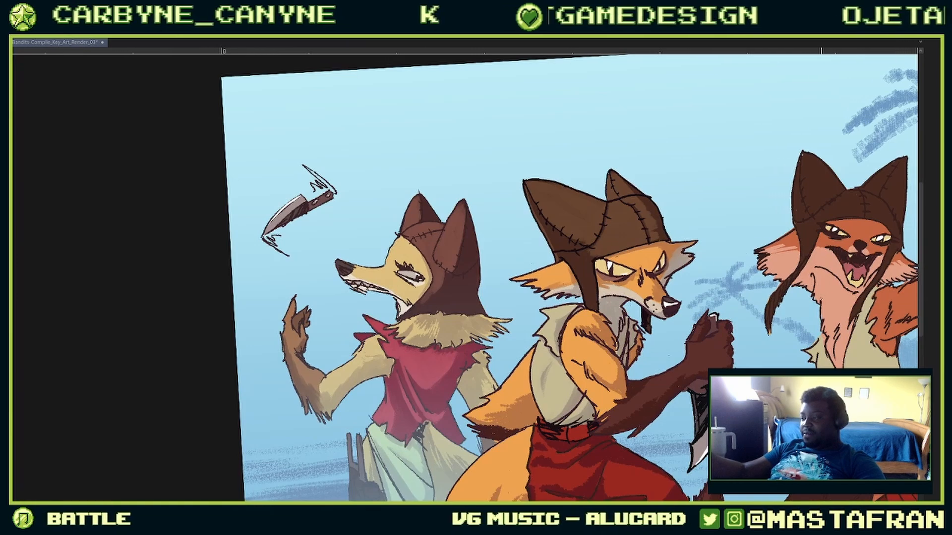
pyautogui.moveTo(833, 312); pyautogui.dragTo(726, 268)
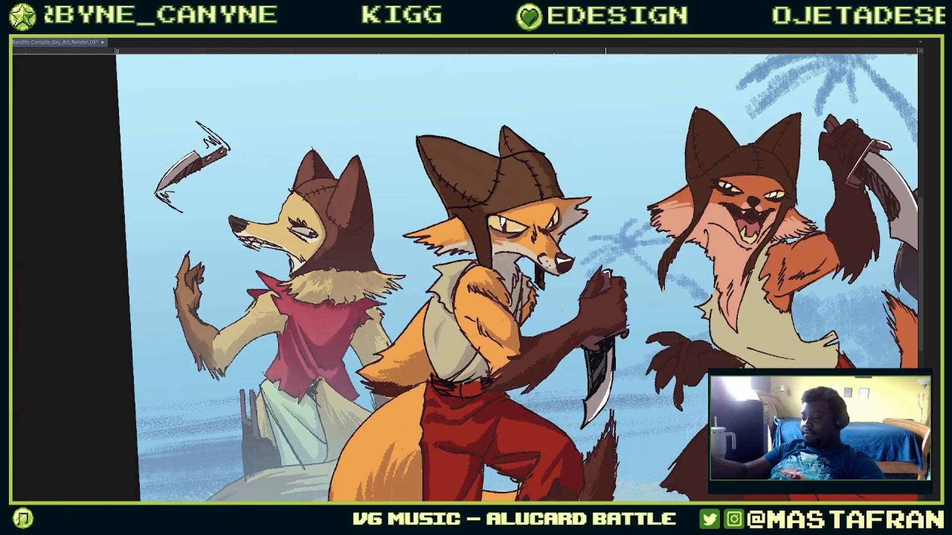
pyautogui.moveTo(603, 399); pyautogui.dragTo(650, 242)
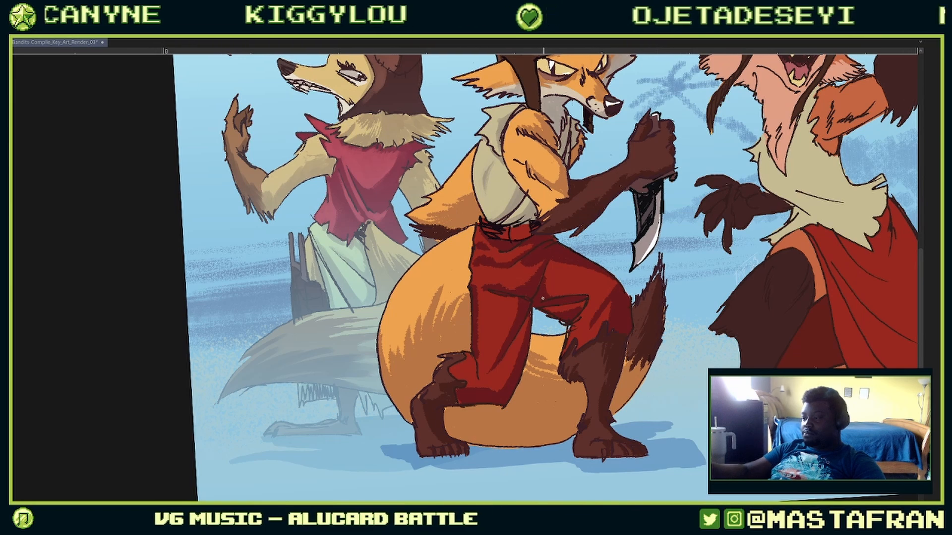
pyautogui.moveTo(542, 276); pyautogui.dragTo(573, 279)
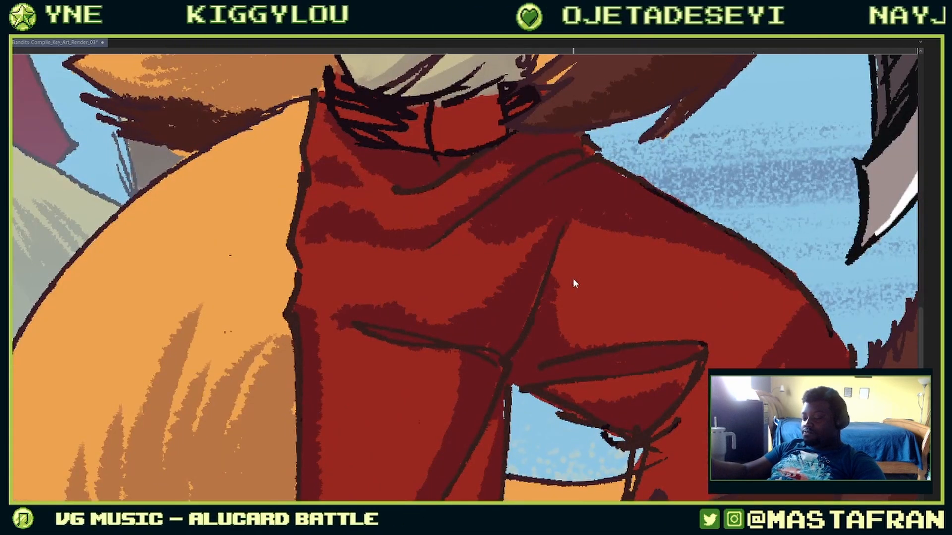
pyautogui.hotkey('ctrl', '0')
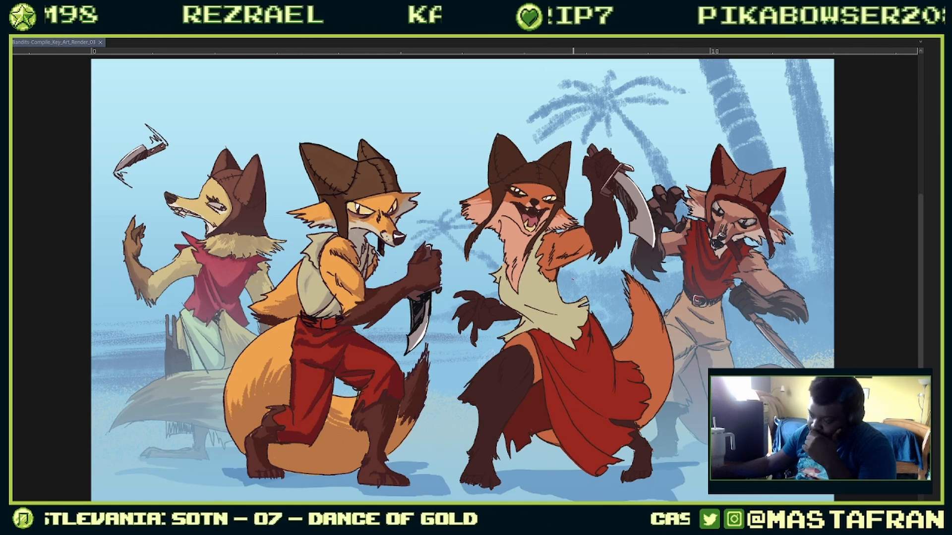
# Step: Make the Flat Colors layer of the Male Knife A folder active and lasso the jagged shoulder collar of the central fox's shirt
pyautogui.press('F7')
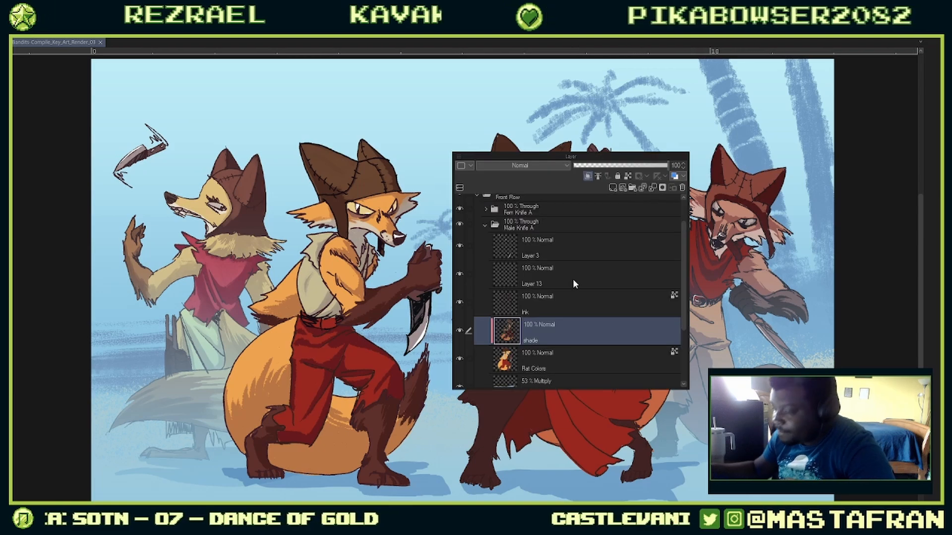
pyautogui.click(537, 353)
pyautogui.press('F7')
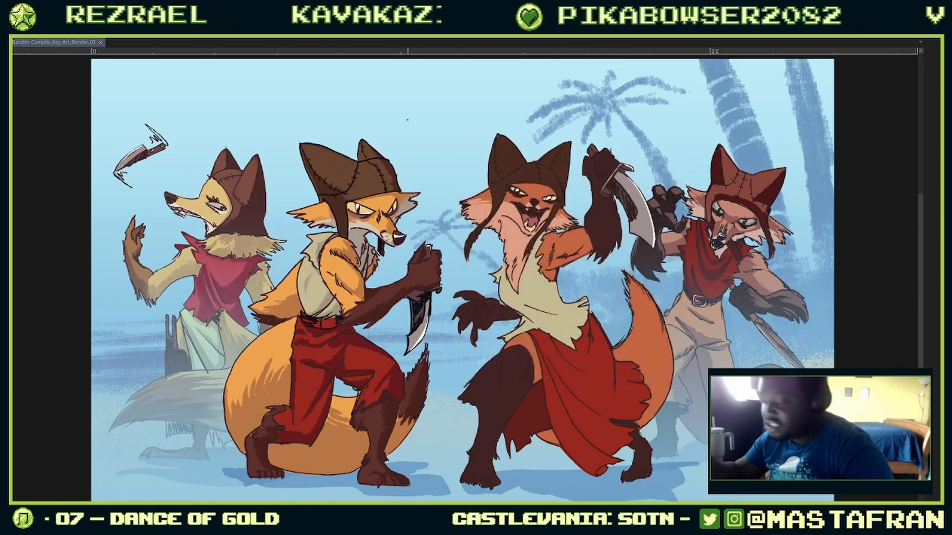
pyautogui.scroll(5, 300, 243)
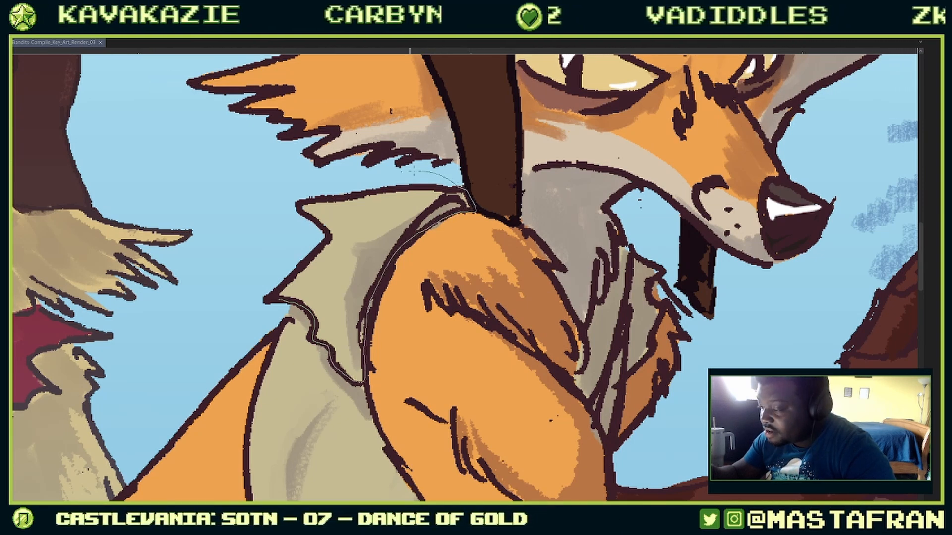
pyautogui.moveTo(248, 298); pyautogui.dragTo(254, 304)
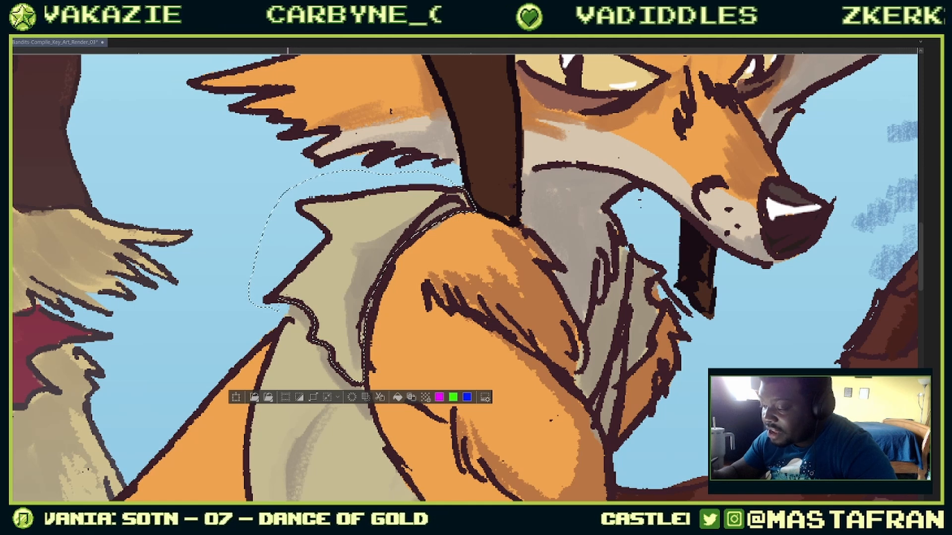
# Step: Raise the selected collar's luminosity to 29 with Hue/Saturation/Luminosity and clear the selection
pyautogui.press('F7')
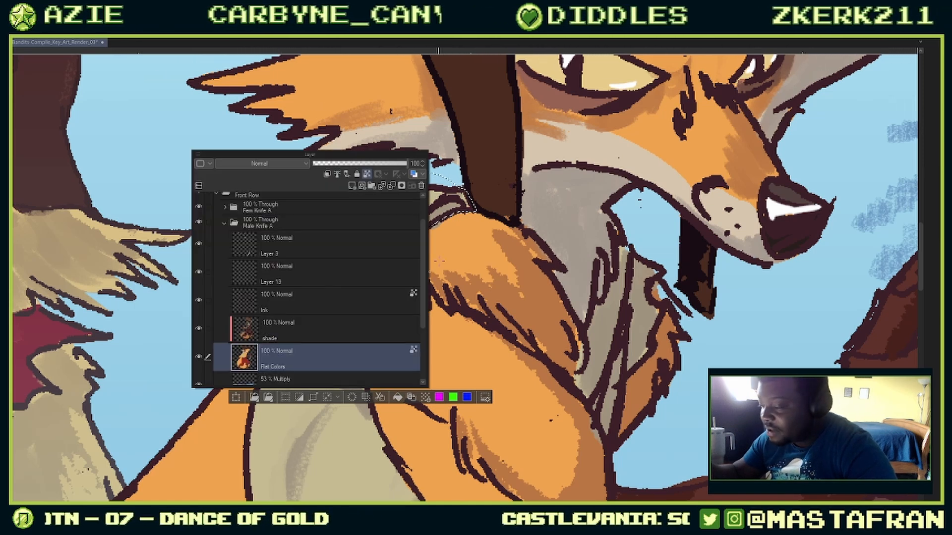
pyautogui.press('F7')
pyautogui.hotkey('ctrl', 'u')
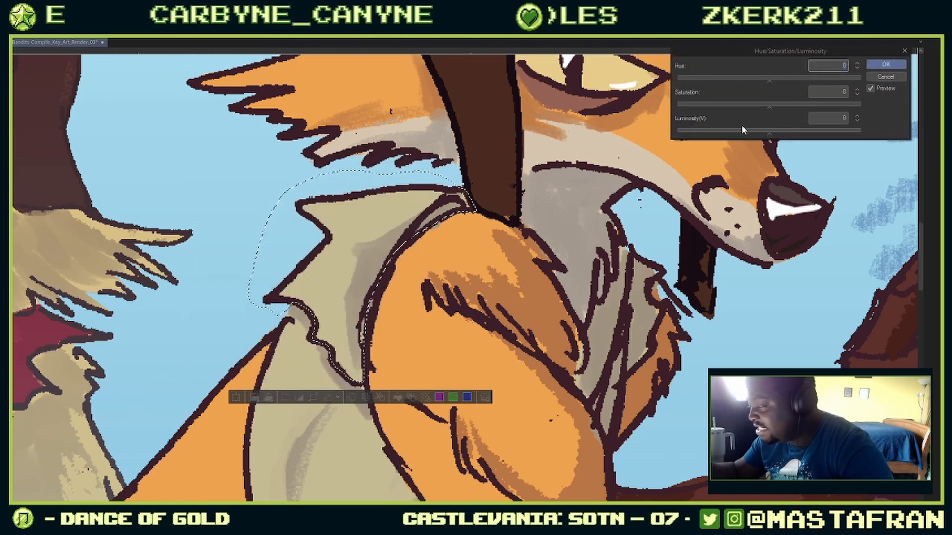
pyautogui.moveTo(769, 130); pyautogui.dragTo(807, 132)
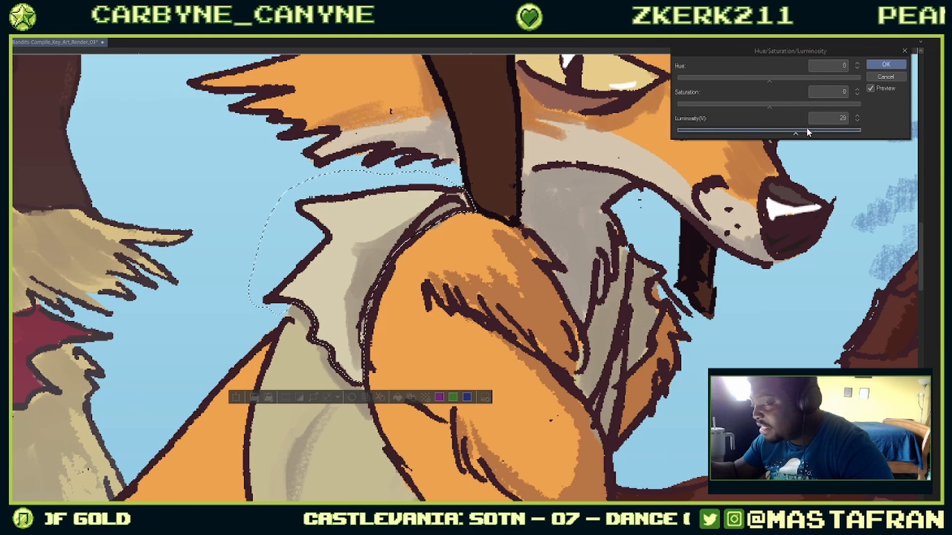
pyautogui.click(886, 64)
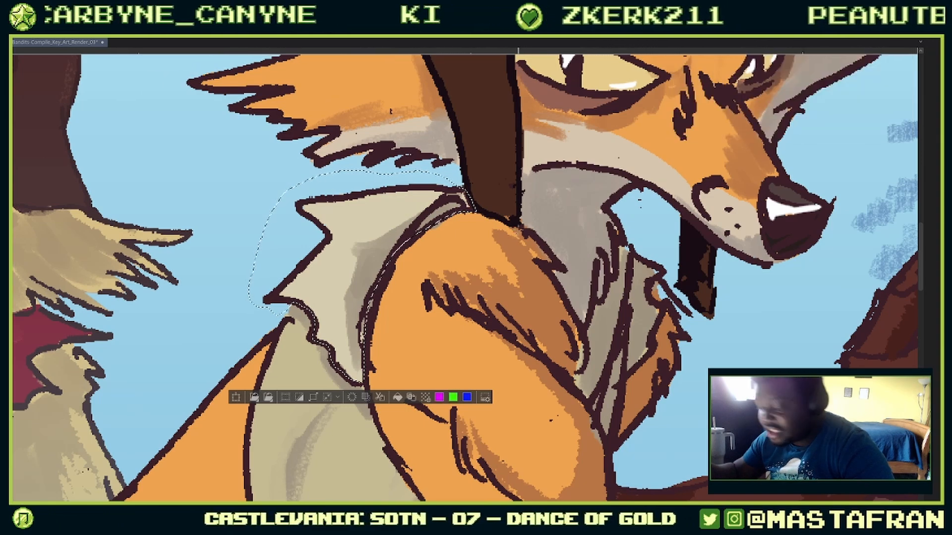
pyautogui.hotkey('ctrl', 'd')
pyautogui.scroll(-5, 560, 218)
pyautogui.moveTo(617, 260); pyautogui.dragTo(542, 246)
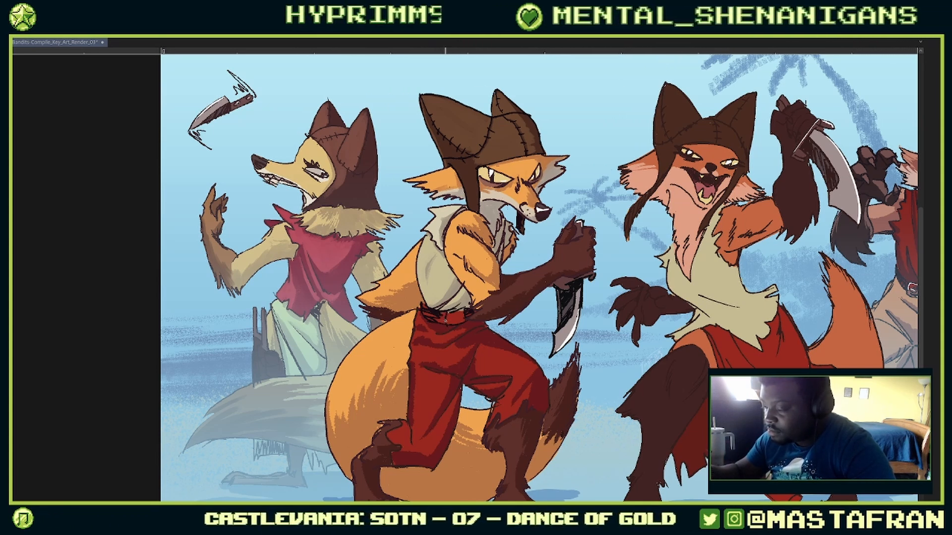
# Step: Mix a dark blue and start recolouring the central fox's red belt with it
pyautogui.rightClick(445, 321)
pyautogui.click(471, 409)
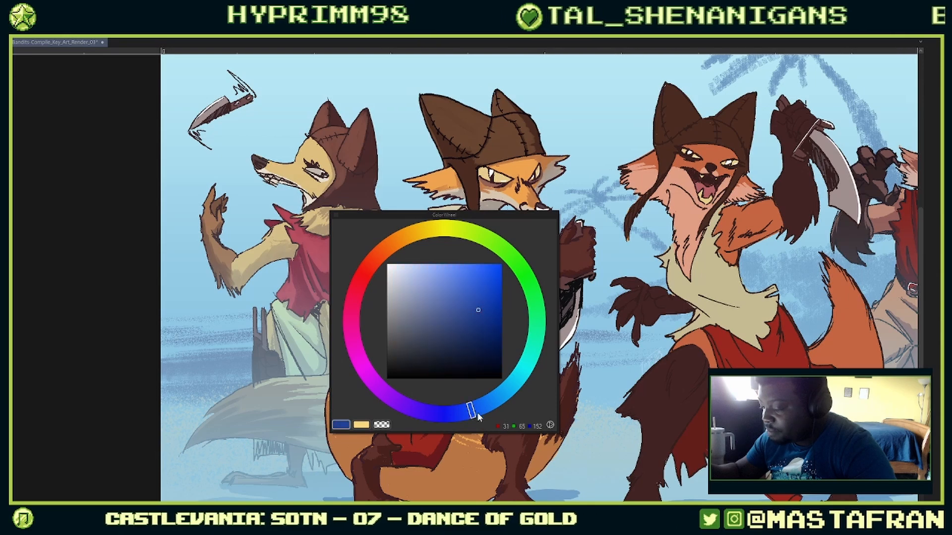
pyautogui.click(435, 350)
pyautogui.rightClick(435, 351)
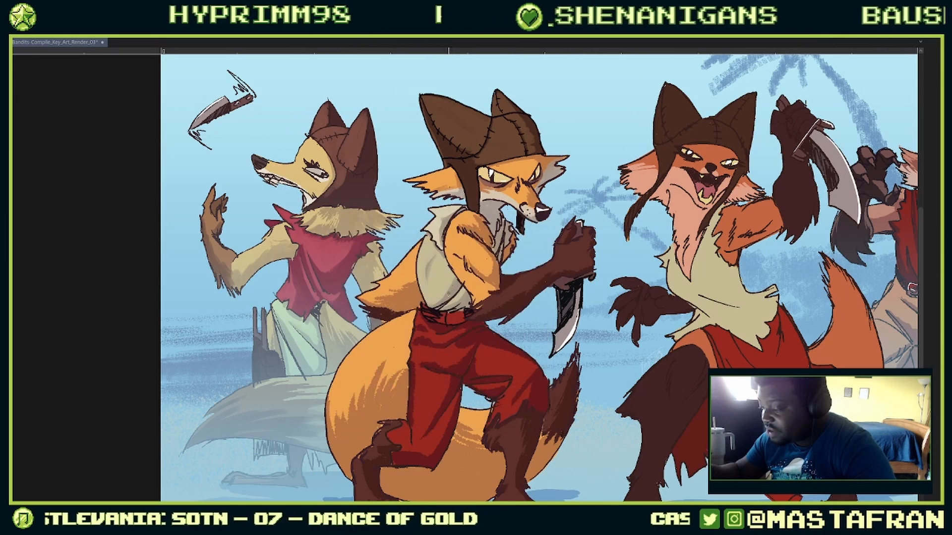
pyautogui.scroll(3, 441, 311)
pyautogui.moveTo(460, 329)
pyautogui.mouseDown()
pyautogui.moveTo(501, 297)
pyautogui.moveTo(486, 294)
pyautogui.moveTo(474, 336)
pyautogui.moveTo(480, 281)
pyautogui.moveTo(490, 338)
pyautogui.moveTo(493, 250)
pyautogui.moveTo(488, 280)
pyautogui.mouseUp()
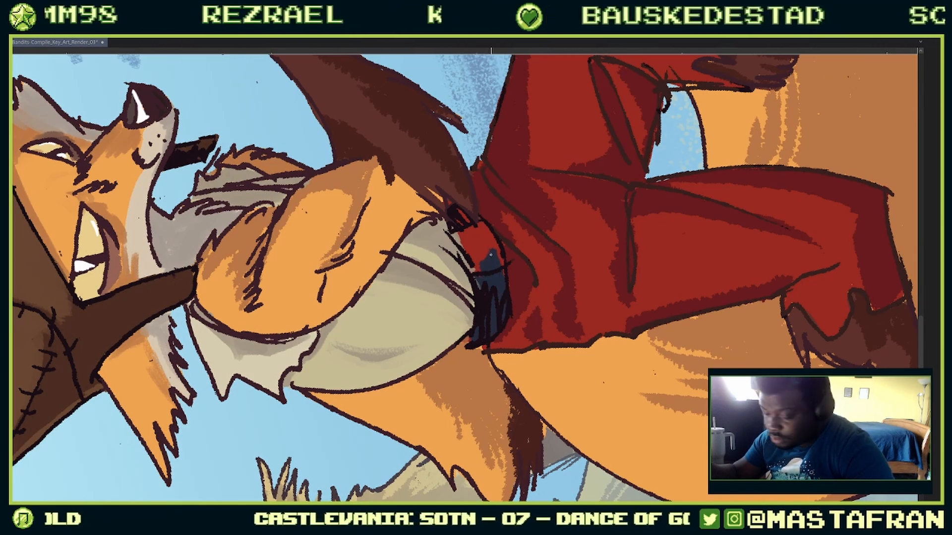
# Step: Switch from the lasso to the Gouache 2 brush in the PaintingBrushes group and paint the rest of the belt dark blue
pyautogui.press('F7')
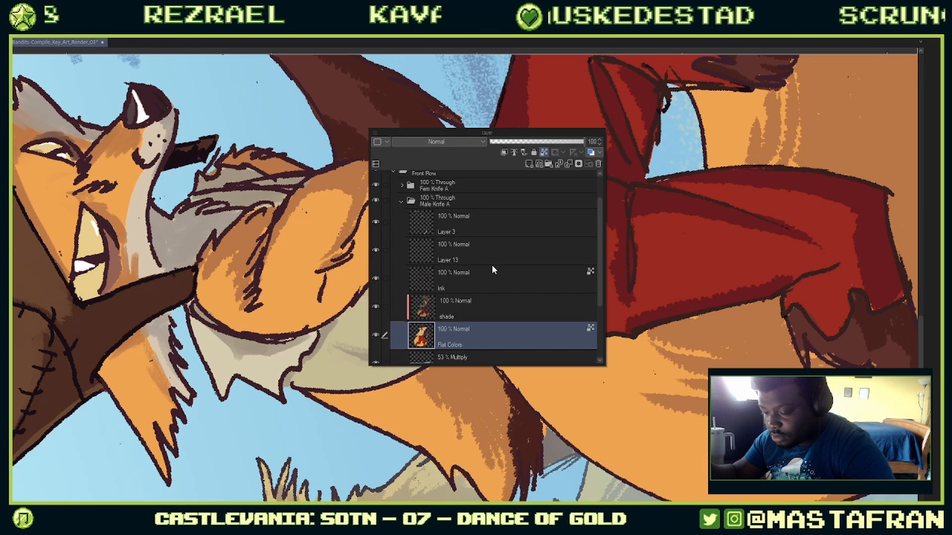
pyautogui.press('F9')
pyautogui.press('F5')
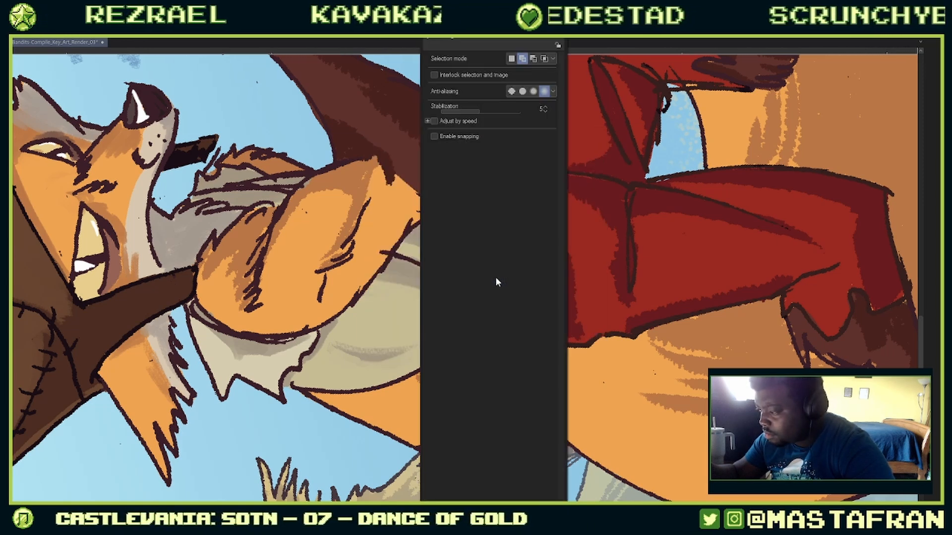
pyautogui.press('F6')
pyautogui.press('F7')
pyautogui.press('F5')
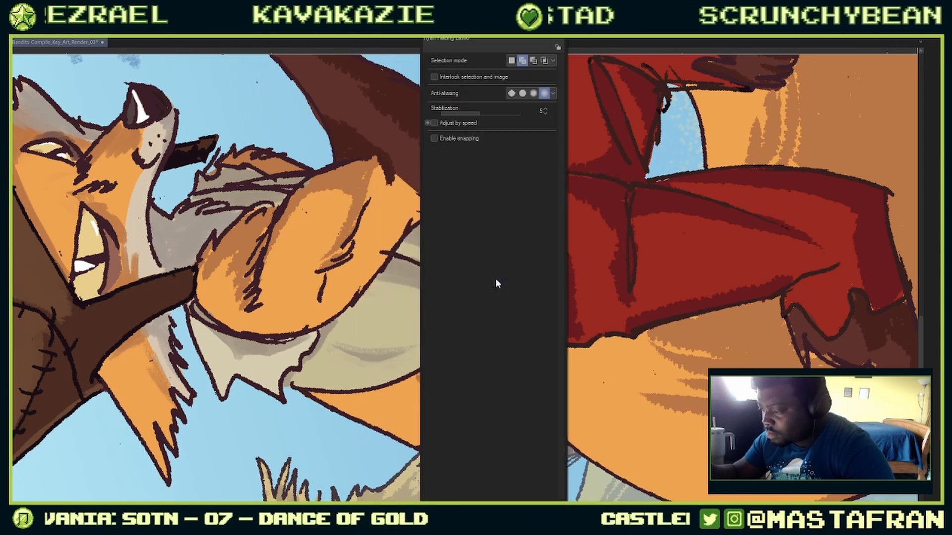
pyautogui.press('F4')
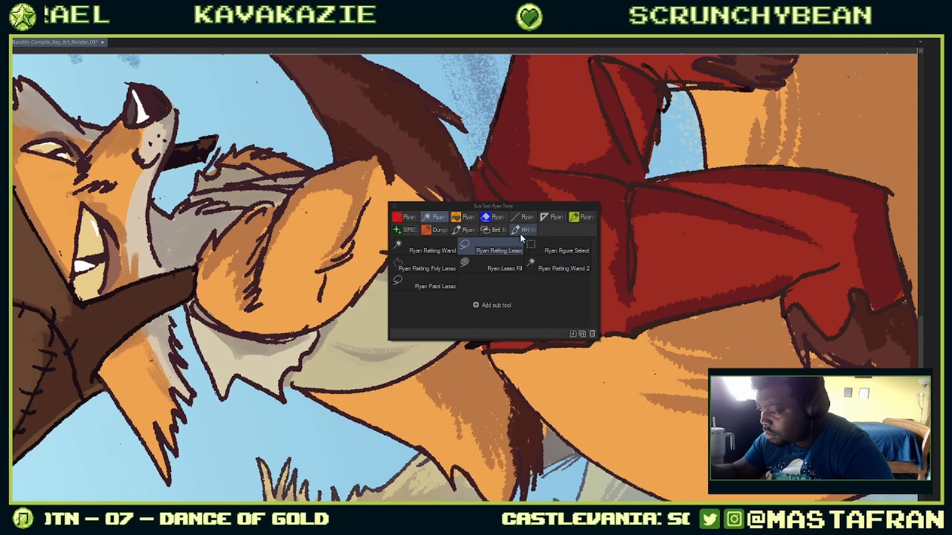
pyautogui.press('b')
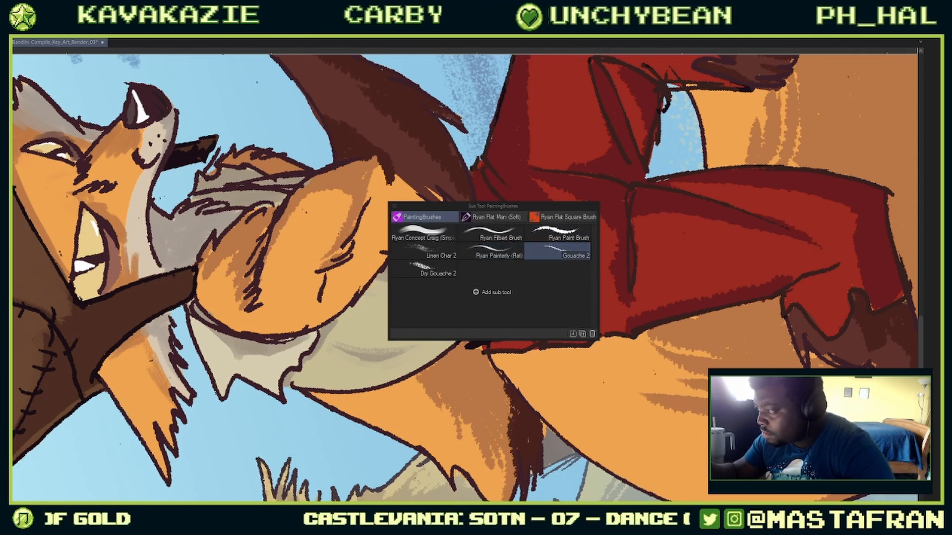
pyautogui.press('F4')
pyautogui.moveTo(481, 270)
pyautogui.mouseDown()
pyautogui.moveTo(462, 229)
pyautogui.moveTo(486, 276)
pyautogui.moveTo(485, 235)
pyautogui.moveTo(481, 260)
pyautogui.moveTo(458, 231)
pyautogui.mouseUp()
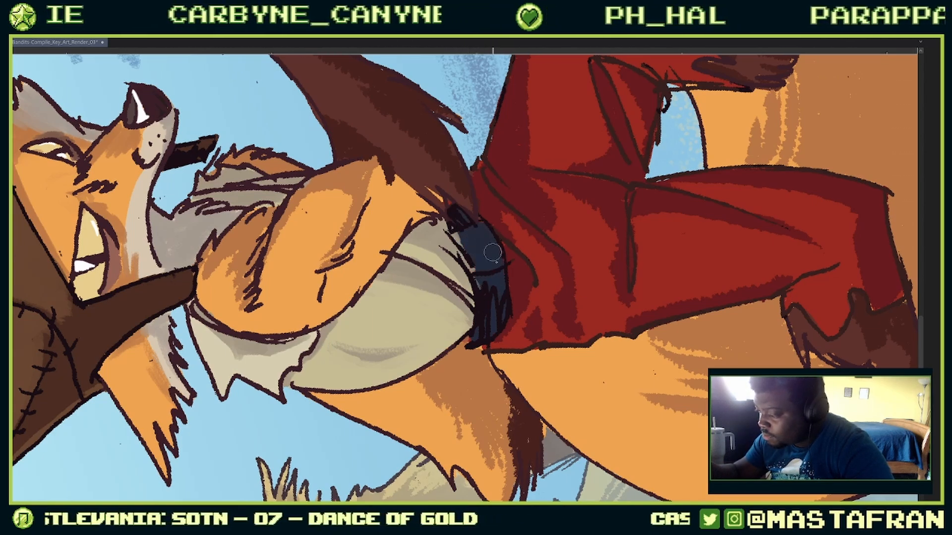
# Step: Paint a light grey buckle on the central fox's dark blue belt and sample a colour beside the near forearm
pyautogui.scroll(-3, 540, 232)
pyautogui.moveTo(586, 243); pyautogui.dragTo(611, 358)
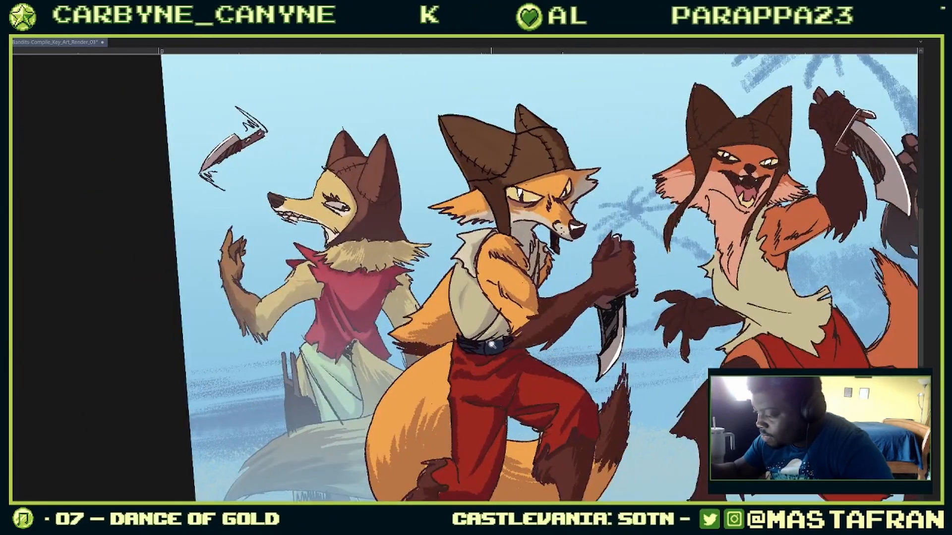
pyautogui.scroll(5, 491, 342)
pyautogui.moveTo(478, 348)
pyautogui.mouseDown()
pyautogui.moveTo(482, 374)
pyautogui.moveTo(479, 358)
pyautogui.moveTo(499, 343)
pyautogui.moveTo(489, 341)
pyautogui.moveTo(521, 335)
pyautogui.moveTo(481, 343)
pyautogui.moveTo(480, 364)
pyautogui.moveTo(494, 349)
pyautogui.moveTo(520, 359)
pyautogui.moveTo(485, 361)
pyautogui.moveTo(489, 371)
pyautogui.moveTo(513, 364)
pyautogui.moveTo(519, 339)
pyautogui.mouseUp()
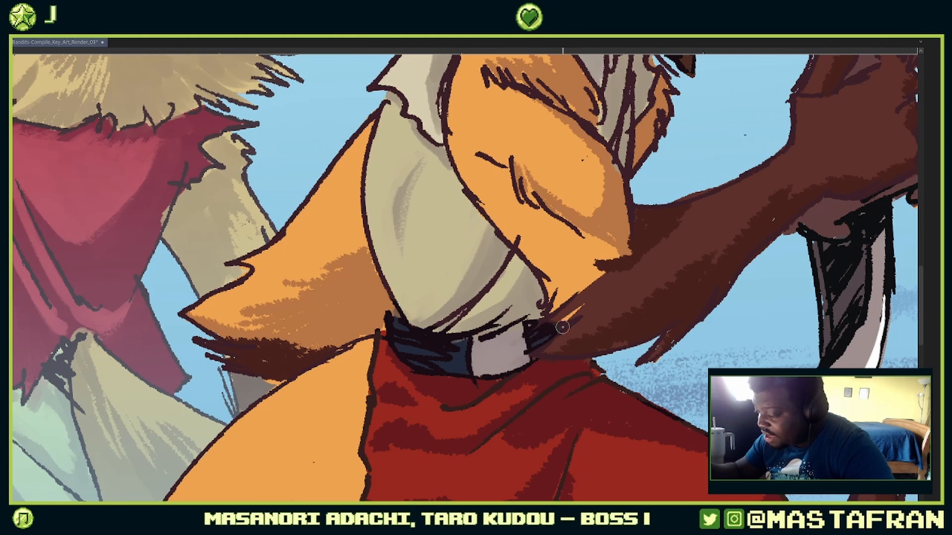
pyautogui.keyDown('alt'); pyautogui.click(560, 288); pyautogui.keyUp('alt')
pyautogui.keyDown('alt'); pyautogui.click(560, 287); pyautogui.keyUp('alt')
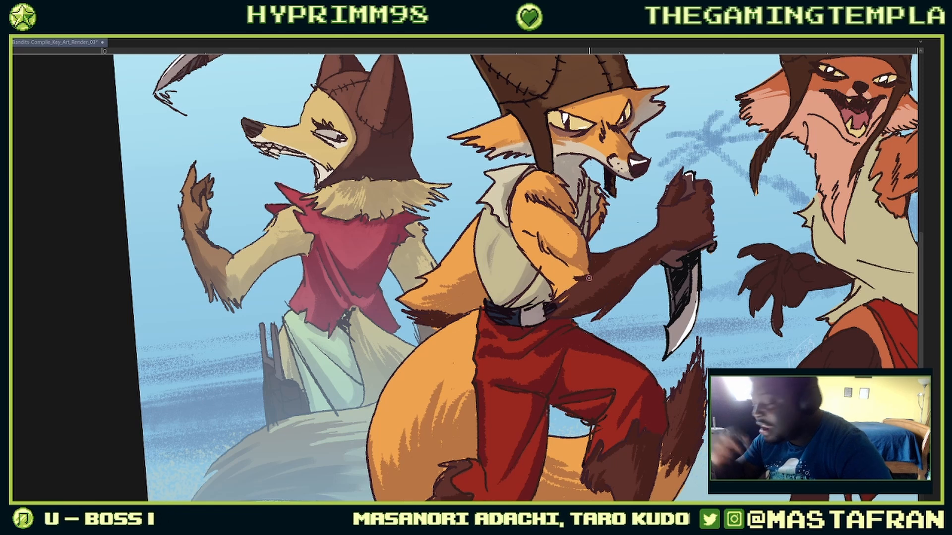
pyautogui.moveTo(510, 250); pyautogui.dragTo(500, 294)
pyautogui.hotkey('ctrl', 'z')
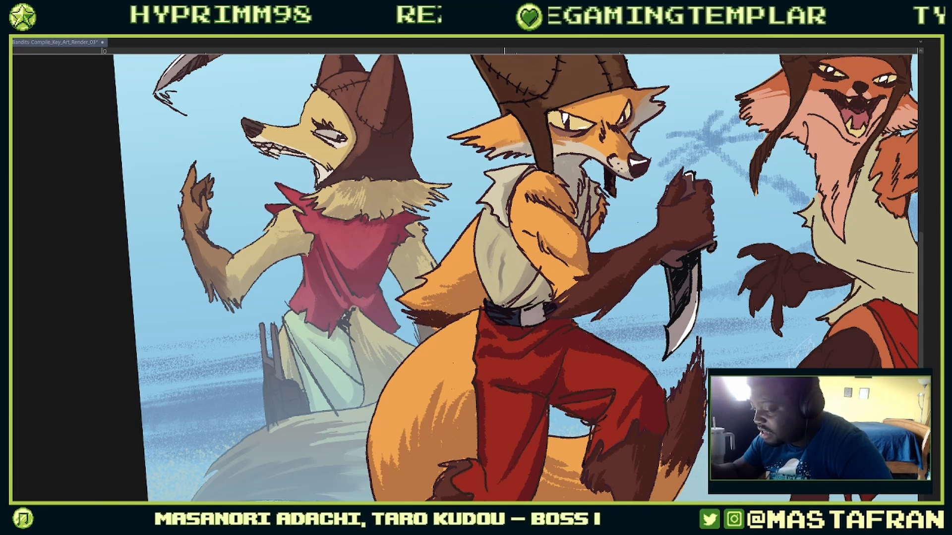
pyautogui.hotkey('ctrl', 'z')
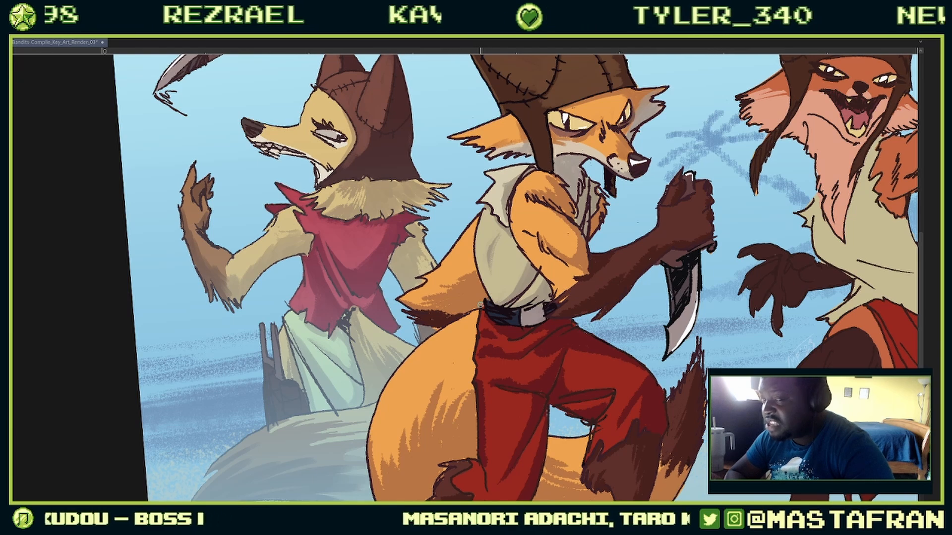
# Step: Make the shade layer active and paint soft fold shading down the back of the central fox's shirt
pyautogui.moveTo(511, 224); pyautogui.dragTo(540, 223)
pyautogui.press('F7')
pyautogui.click(513, 345)
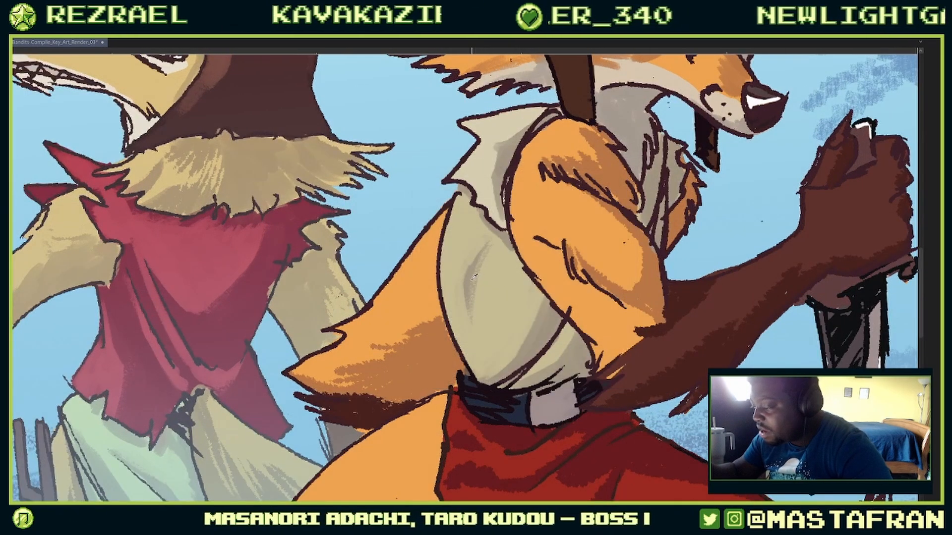
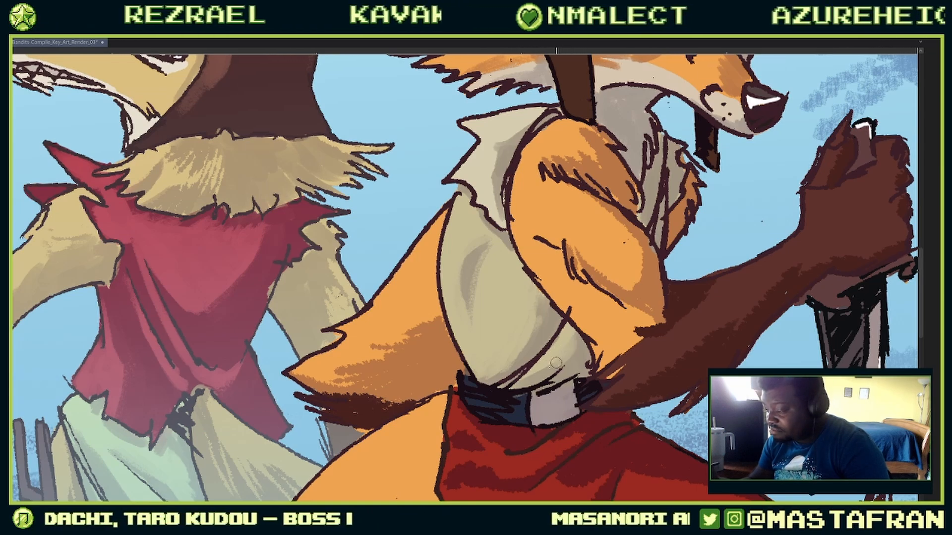
pyautogui.scroll(-5, 576, 335)
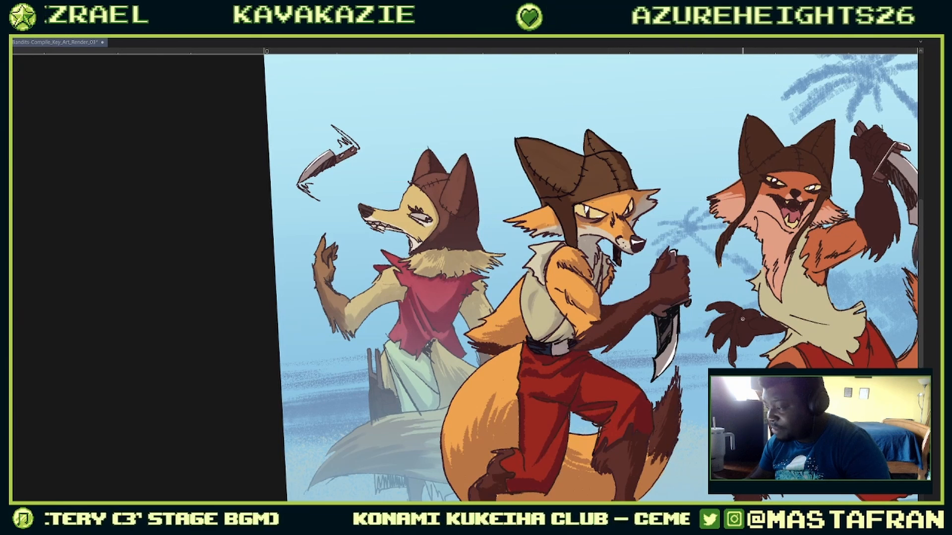
# Step: On the empty layer above the shade layer, prepare an eye highlight colour by shifting the sampled eye yellow towards a yellower hue
pyautogui.press('F7')
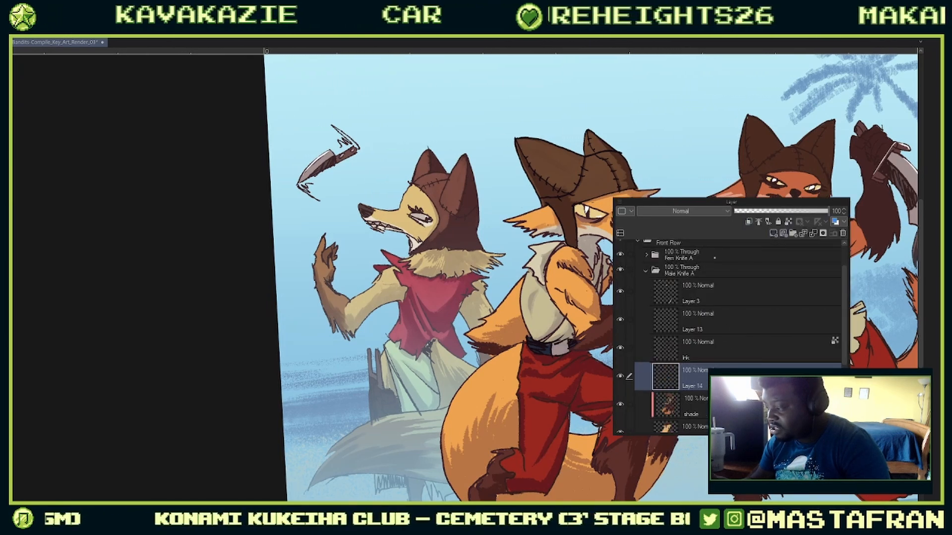
pyautogui.press('F7')
pyautogui.scroll(5, 601, 239)
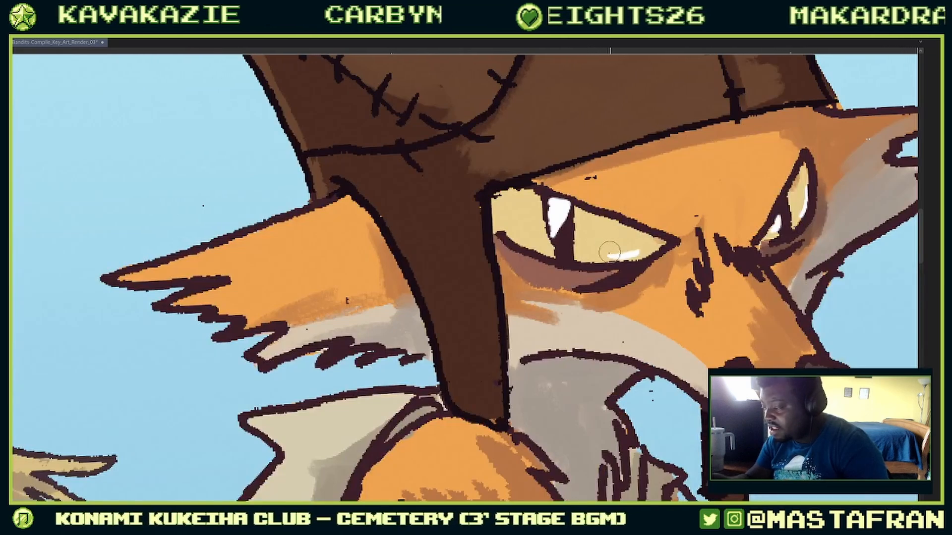
pyautogui.press('F6')
pyautogui.press('F5')
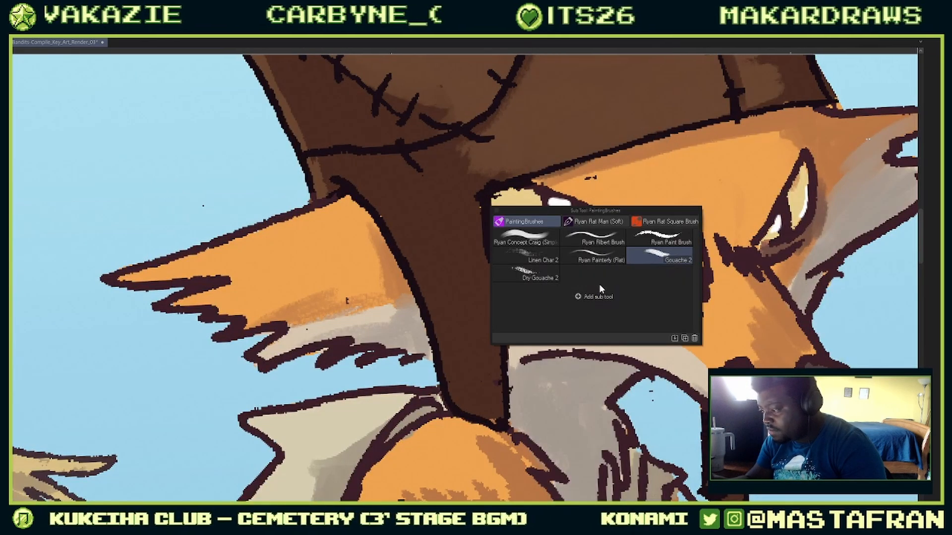
pyautogui.press('F5')
pyautogui.press('F8')
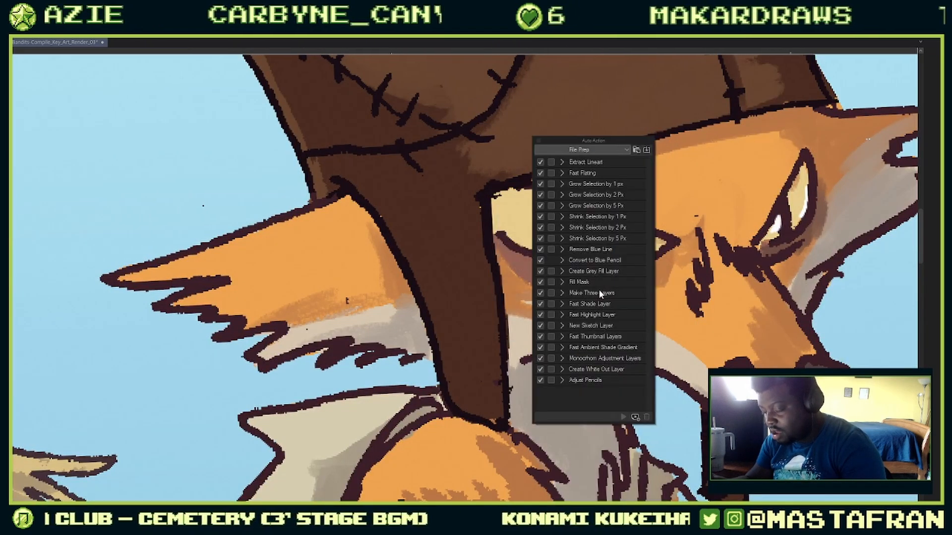
pyautogui.press('F4')
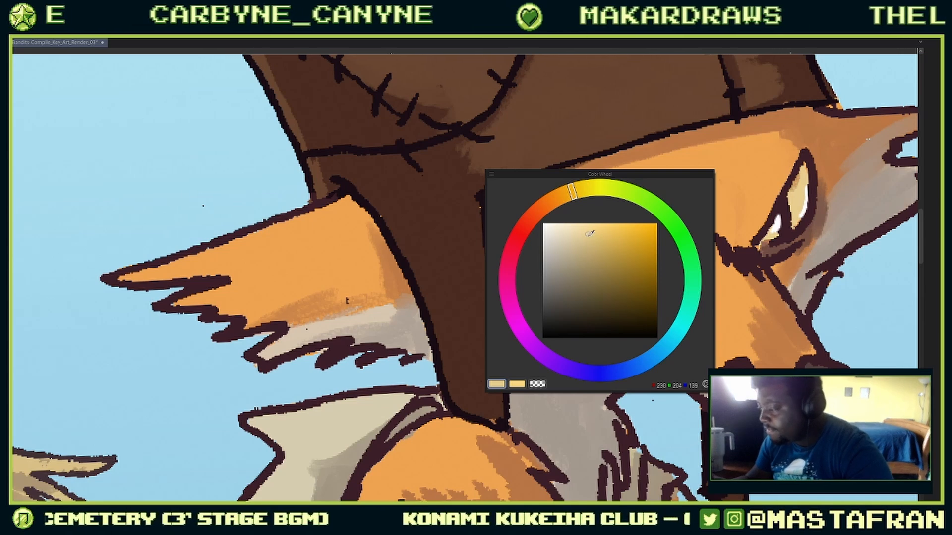
pyautogui.moveTo(577, 197); pyautogui.dragTo(583, 194)
pyautogui.press('F4')
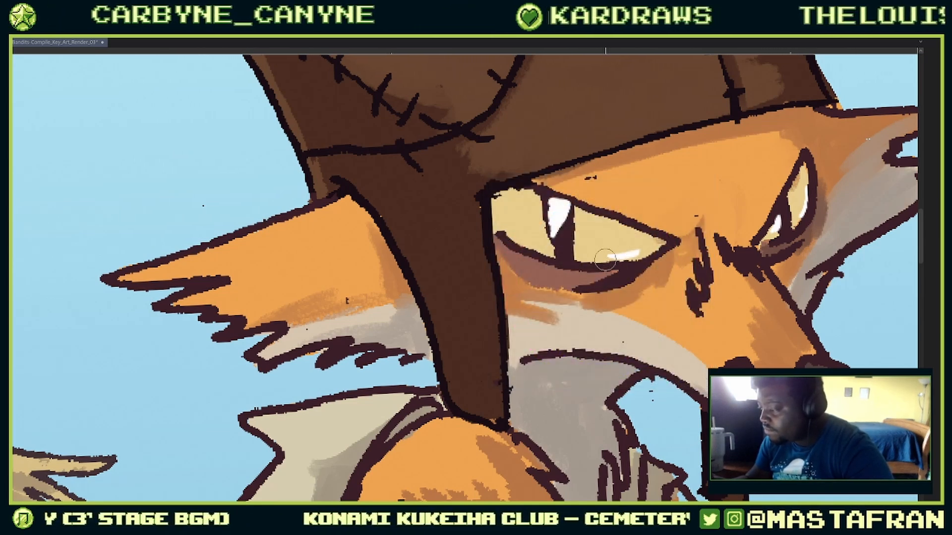
# Step: Brush lighter yellow highlights around the slit pupil of the central fox's near eye and into the far eye
pyautogui.moveTo(606, 259); pyautogui.dragTo(545, 182)
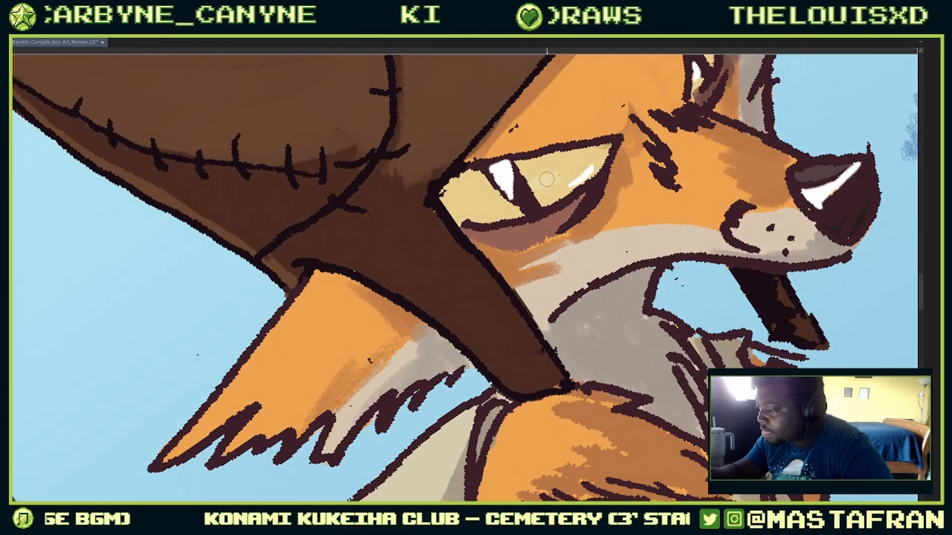
pyautogui.moveTo(563, 186); pyautogui.dragTo(588, 172)
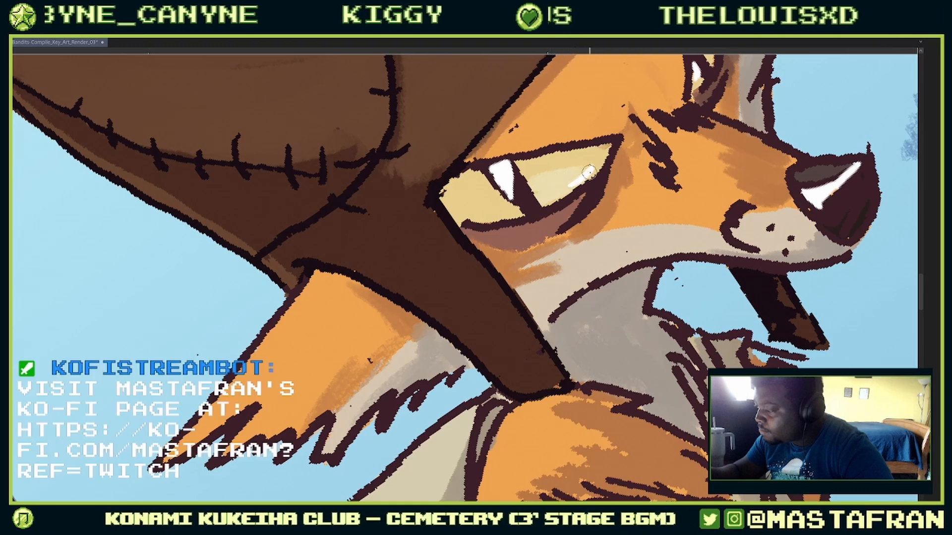
pyautogui.moveTo(488, 187)
pyautogui.mouseDown()
pyautogui.moveTo(497, 205)
pyautogui.moveTo(529, 209)
pyautogui.mouseUp()
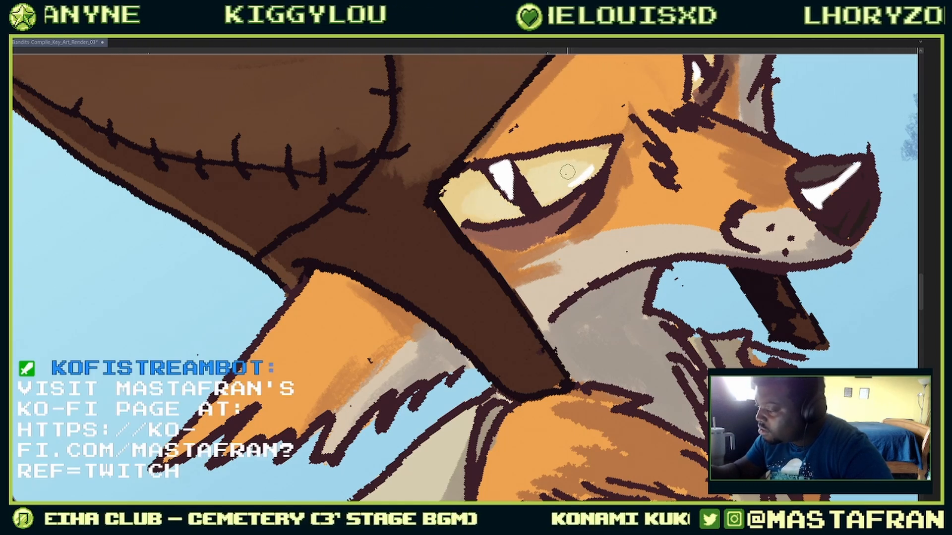
pyautogui.moveTo(703, 86); pyautogui.dragTo(613, 245)
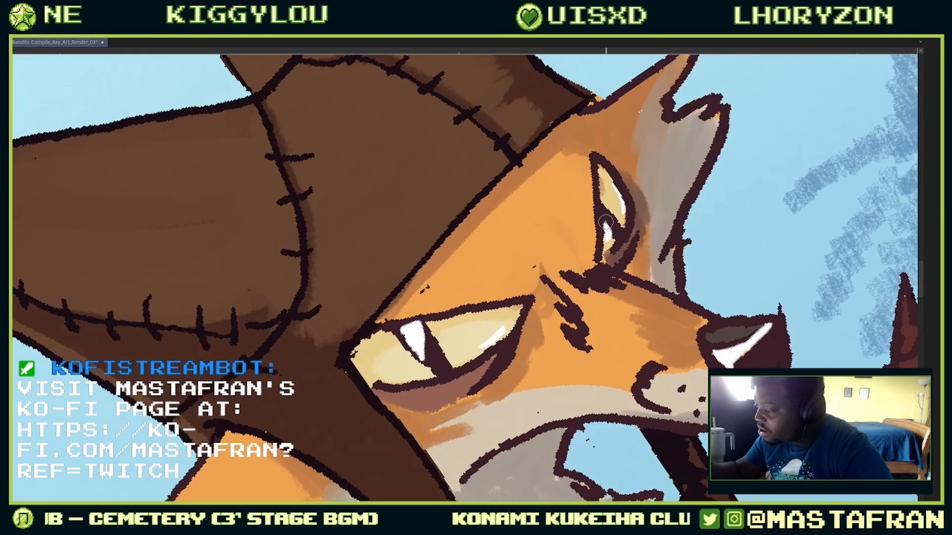
# Step: Mix successively paler creams and paint brighter highlights inside both of the central fox's eyes
pyautogui.rightClick(477, 341)
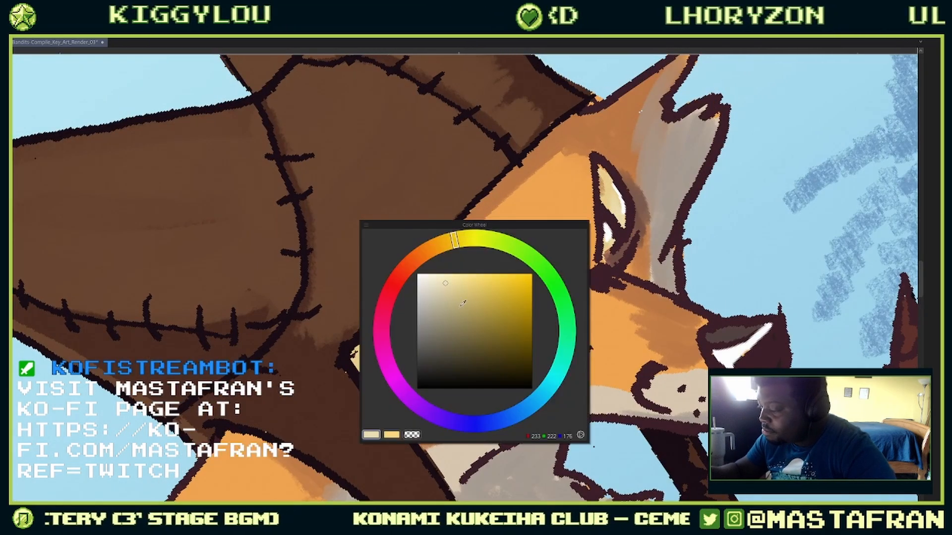
pyautogui.click(436, 280)
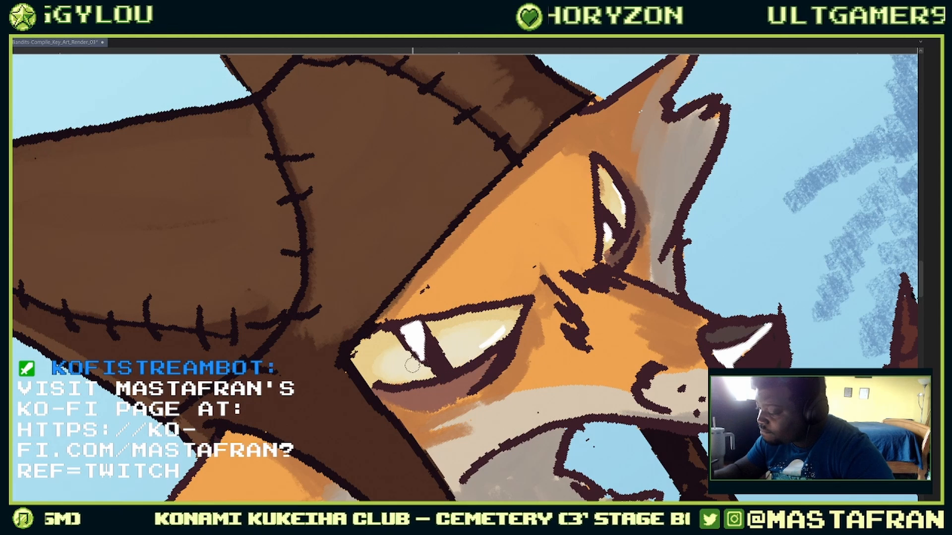
pyautogui.rightClick(638, 202)
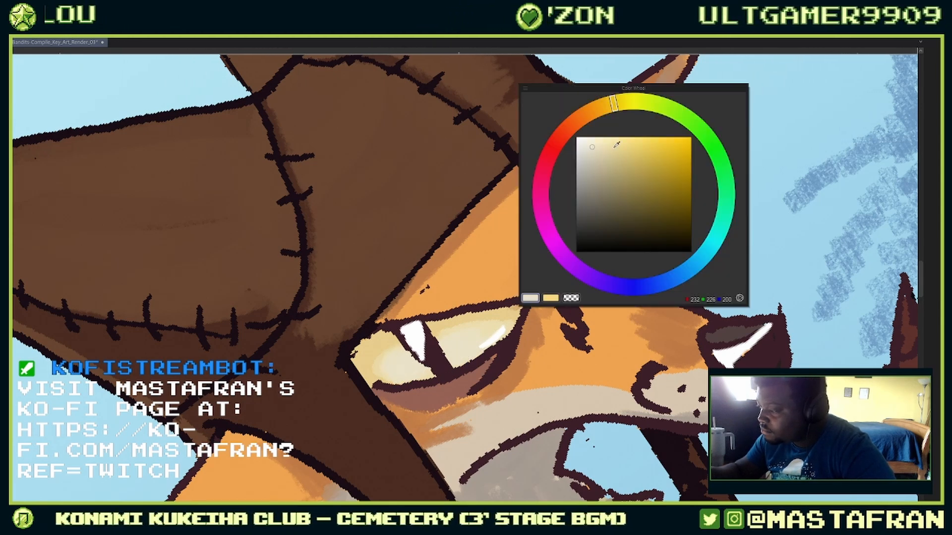
pyautogui.click(589, 142)
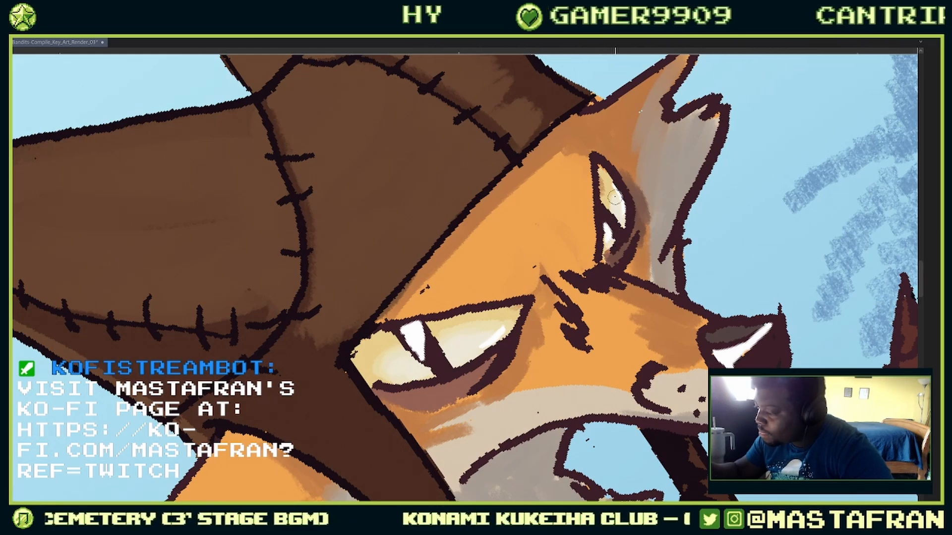
pyautogui.moveTo(664, 226); pyautogui.dragTo(625, 248)
pyautogui.moveTo(654, 285); pyautogui.dragTo(534, 212)
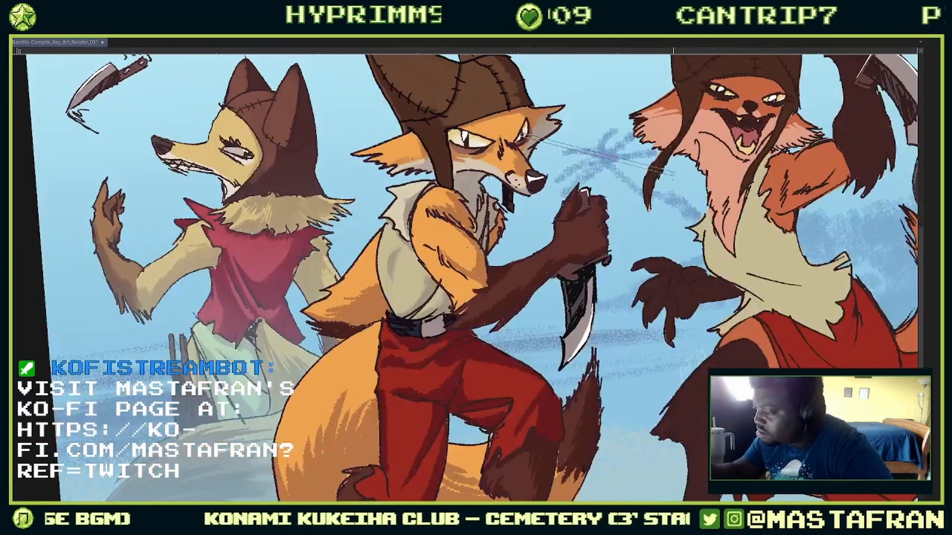
# Step: Make the shade layer of the central fox active and bring its lower legs and feet into close view
pyautogui.moveTo(670, 238); pyautogui.dragTo(671, 260)
pyautogui.moveTo(489, 346); pyautogui.dragTo(489, 351)
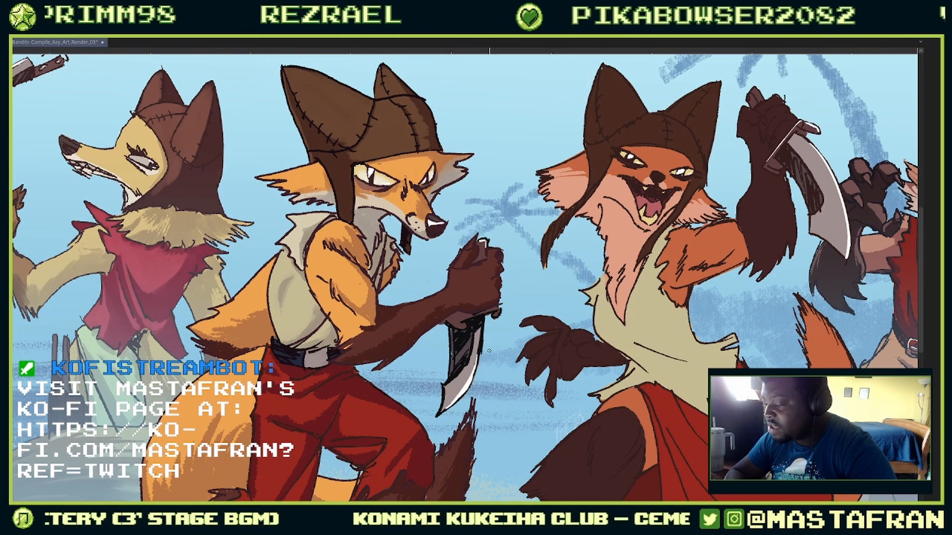
pyautogui.moveTo(381, 335); pyautogui.dragTo(501, 227)
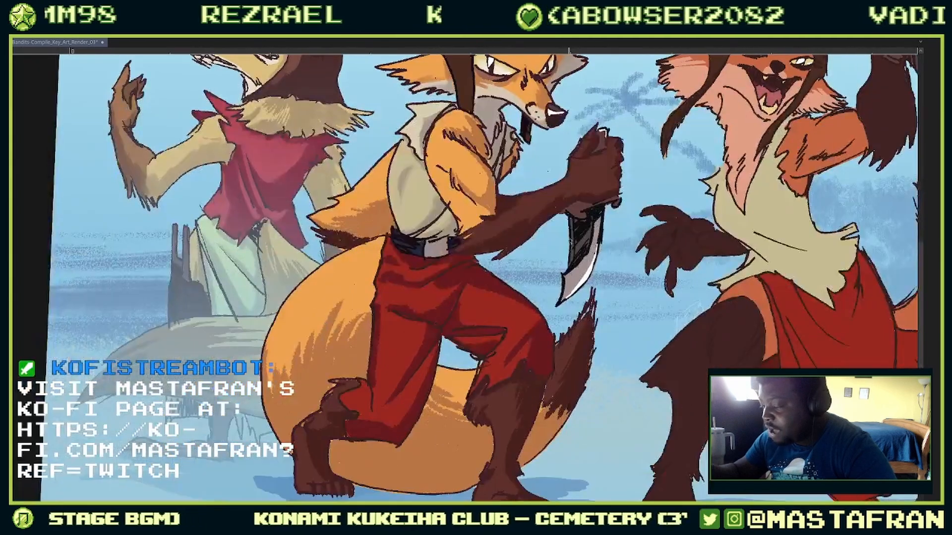
pyautogui.press('F7')
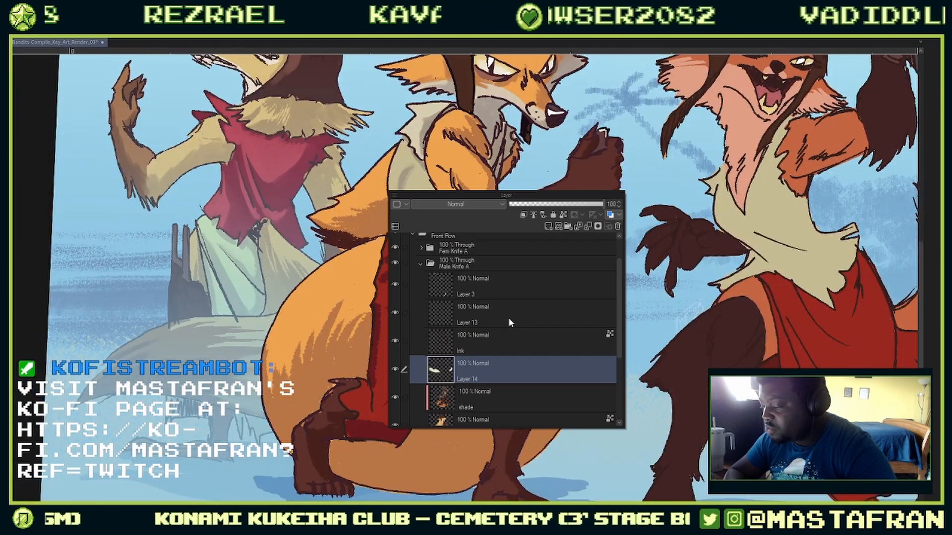
pyautogui.click(469, 398)
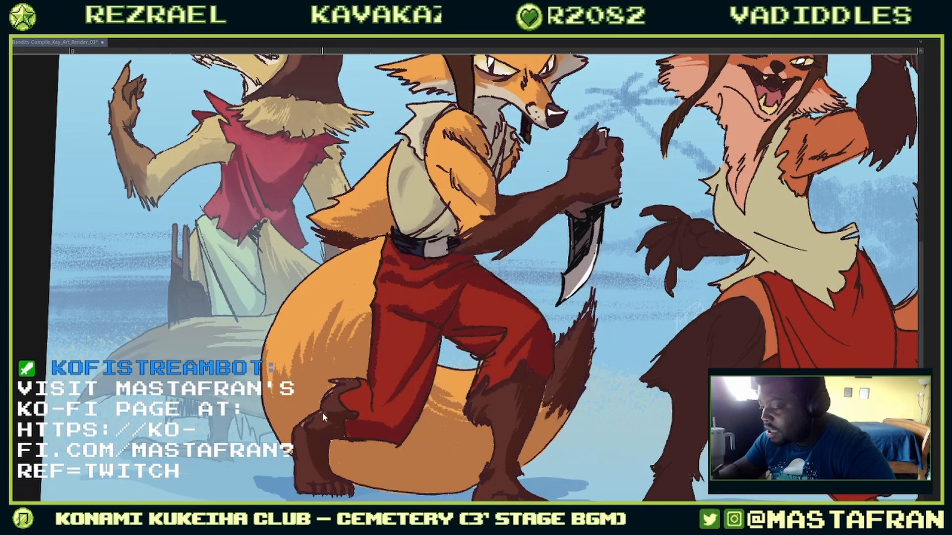
pyautogui.scroll(6, 306, 421)
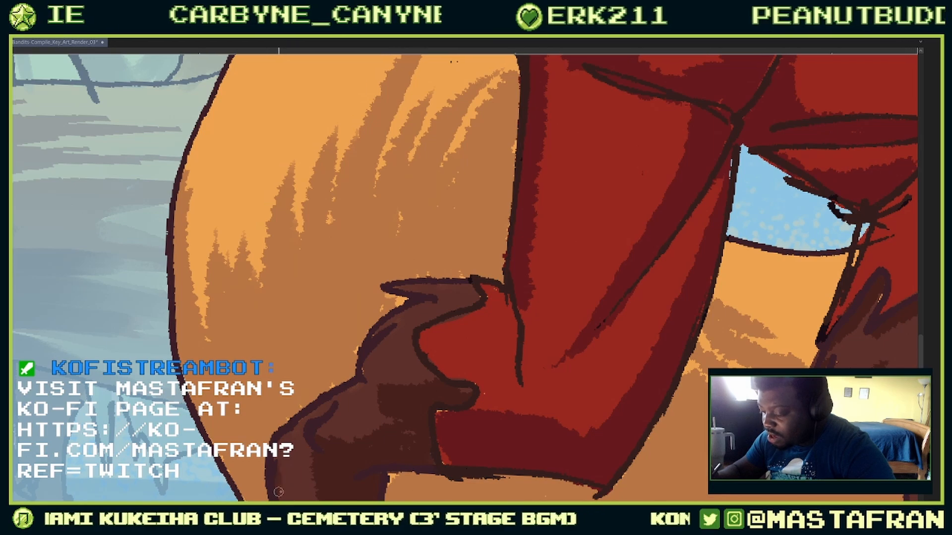
pyautogui.scroll(-4, 372, 407)
pyautogui.moveTo(646, 297); pyautogui.dragTo(645, 272)
pyautogui.moveTo(563, 454); pyautogui.dragTo(507, 350)
pyautogui.scroll(4, 508, 350)
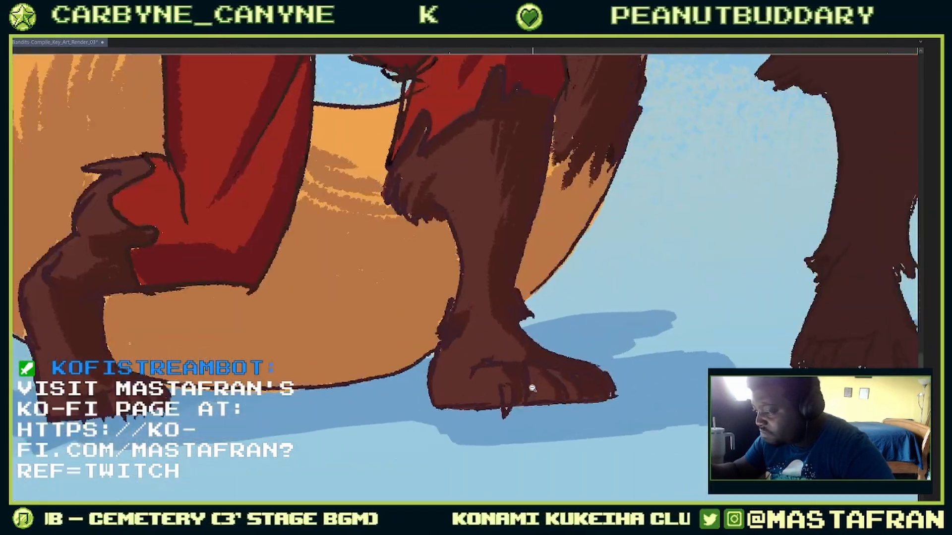
# Step: Mix a dusty pink and colour the claw on the central fox's front foot, using the colour layer below the shade layer
pyautogui.press('c')
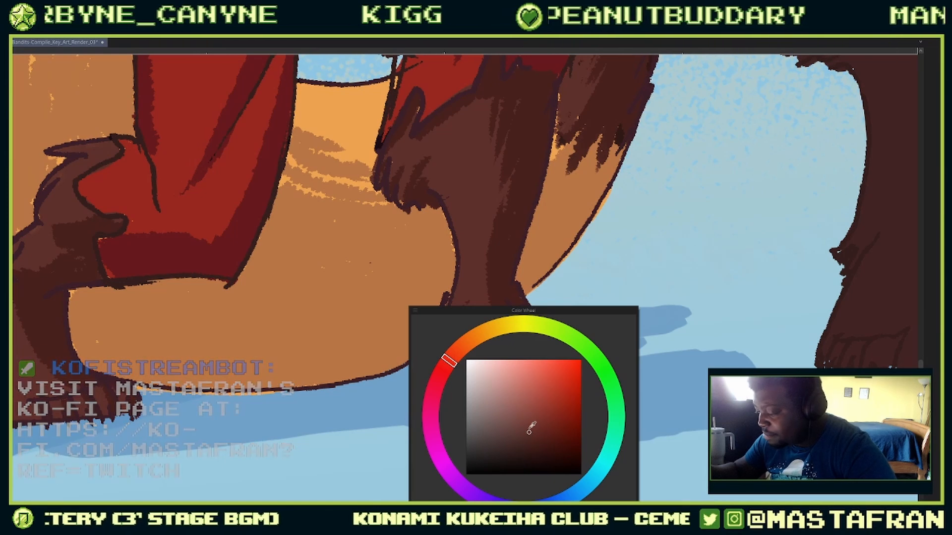
pyautogui.click(507, 410)
pyautogui.press('c')
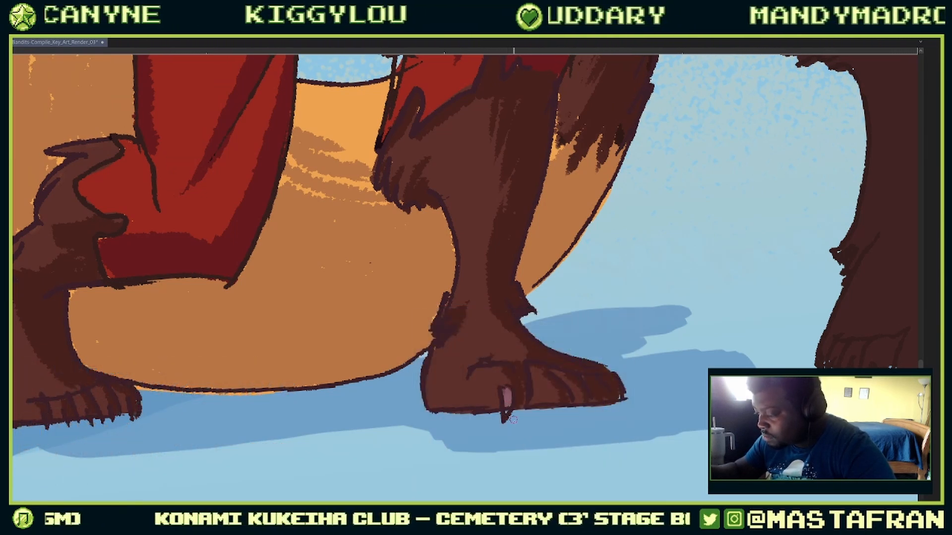
pyautogui.press('l')
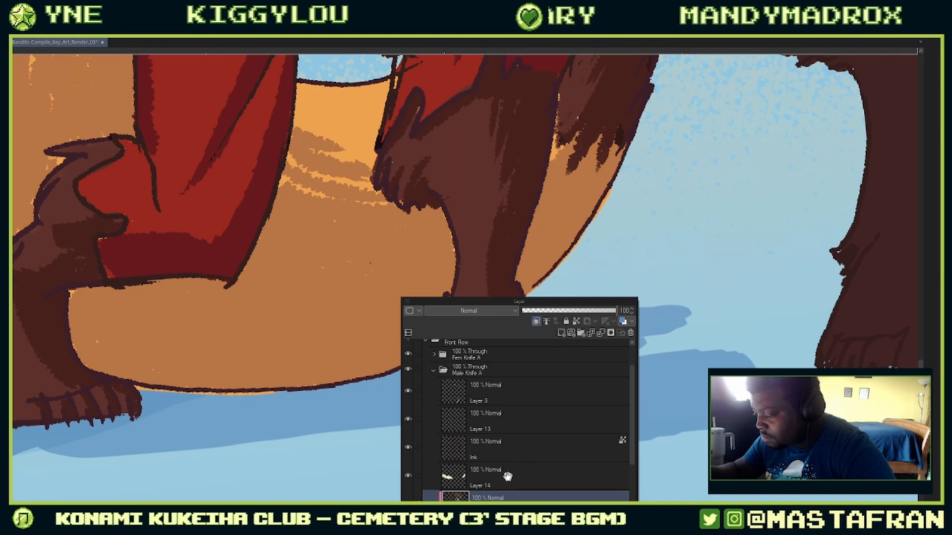
pyautogui.scroll(-1, 507, 476)
pyautogui.press('l')
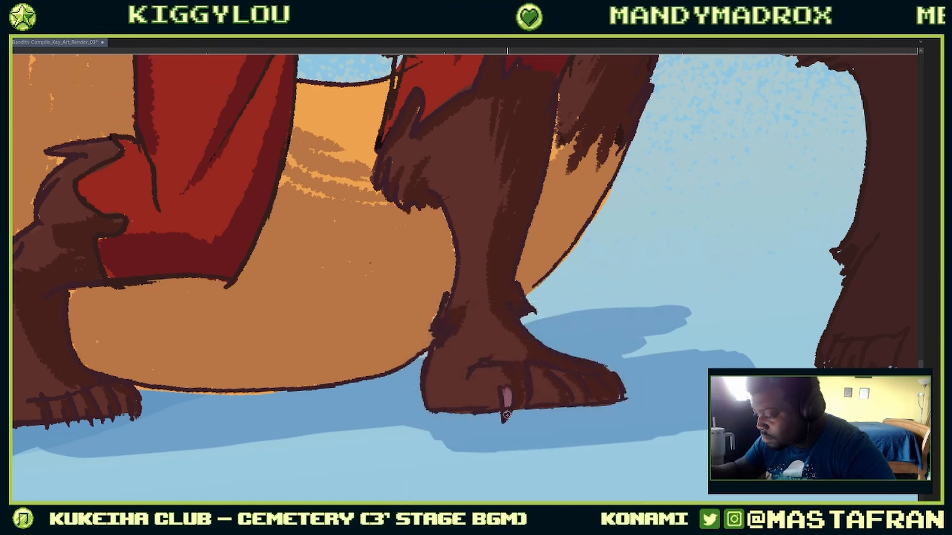
pyautogui.press('l')
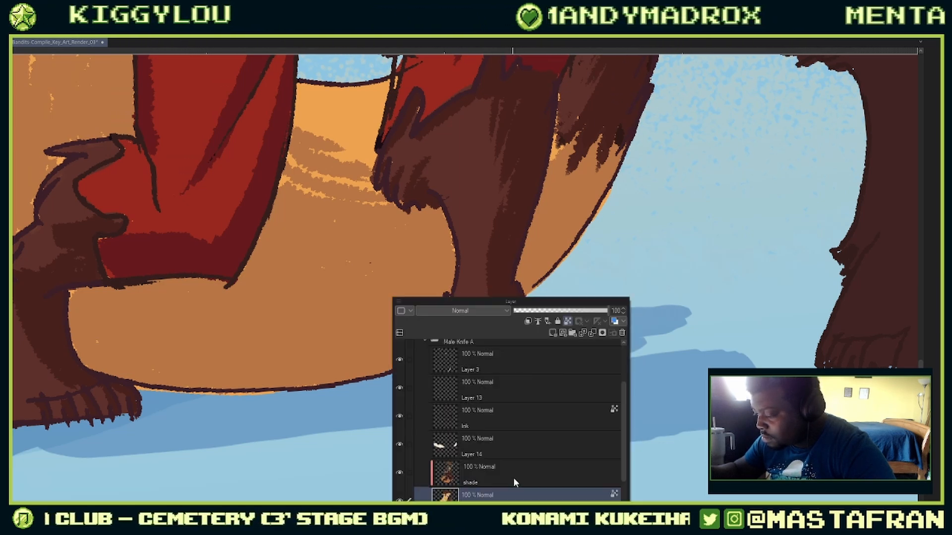
pyautogui.press('l')
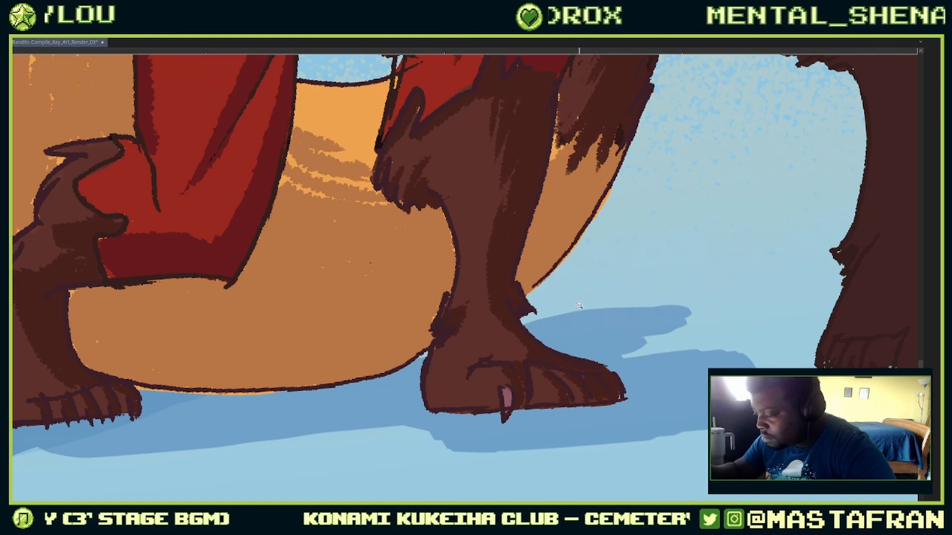
# Step: Examine the central fox's rendering from face to tail, both close up and against the whole group composition
pyautogui.scroll(-6, 579, 306)
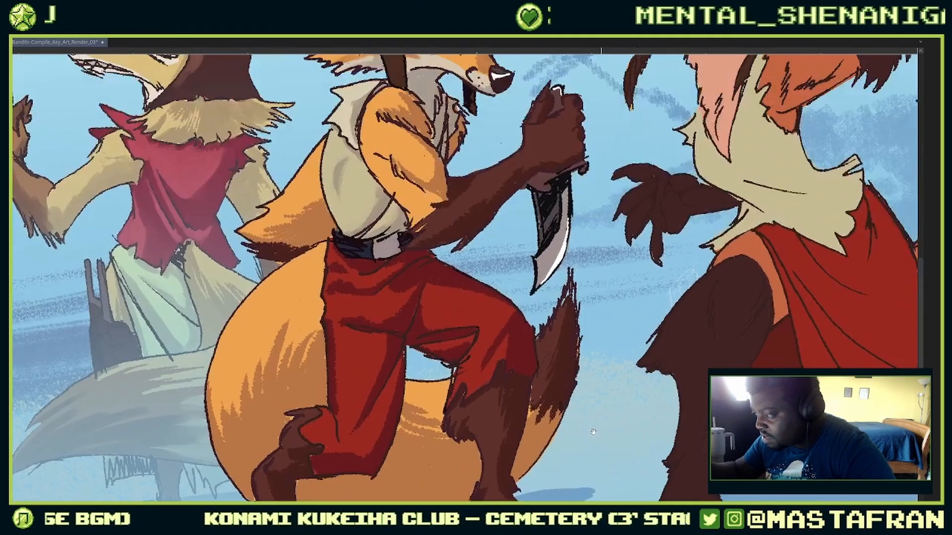
pyautogui.moveTo(594, 432); pyautogui.dragTo(600, 458)
pyautogui.moveTo(613, 266); pyautogui.dragTo(575, 396)
pyautogui.scroll(2, 527, 242)
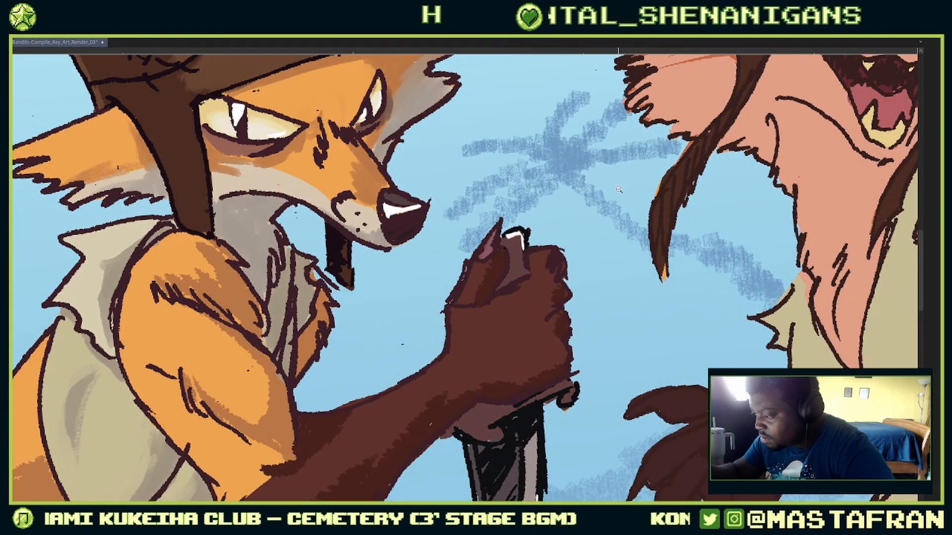
pyautogui.scroll(-4, 618, 190)
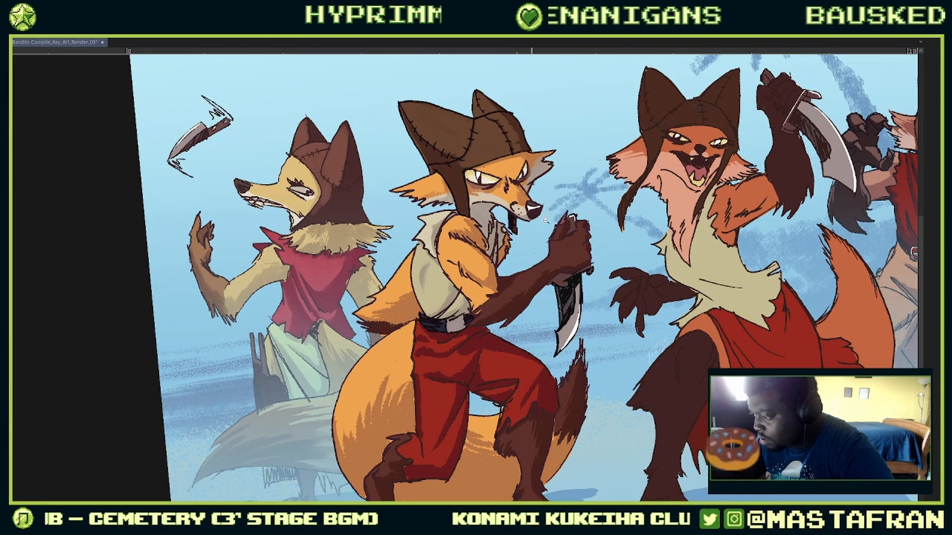
pyautogui.scroll(3, 545, 221)
pyautogui.scroll(-5, 550, 210)
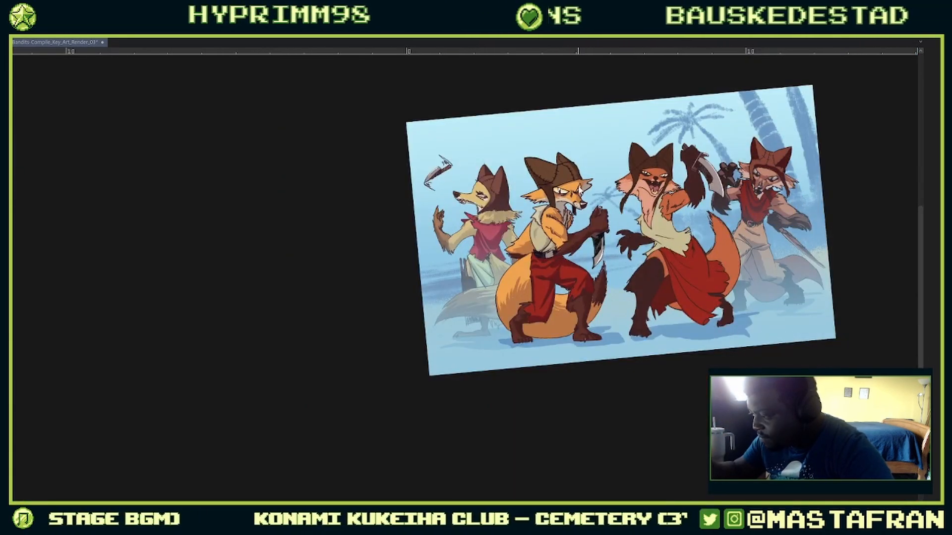
pyautogui.scroll(5, 619, 260)
pyautogui.scroll(-5, 619, 259)
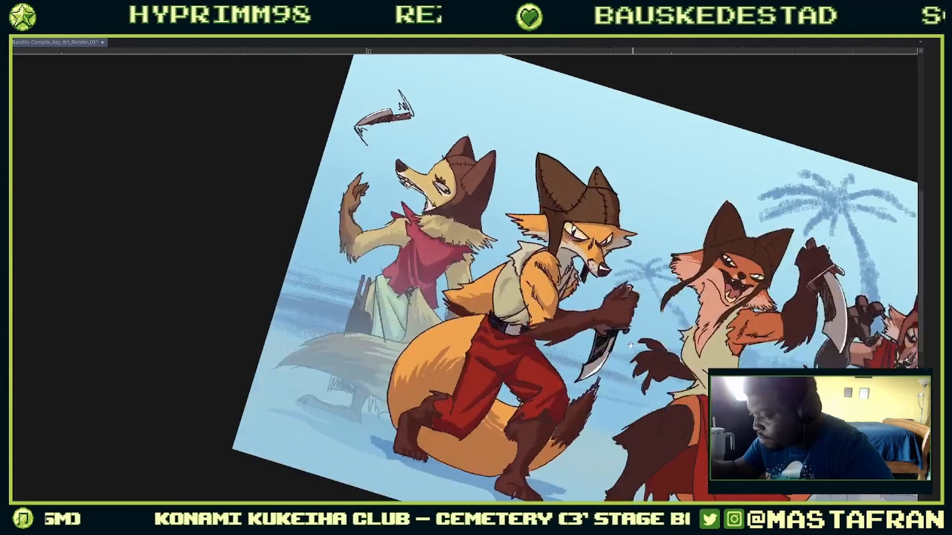
pyautogui.press('-')
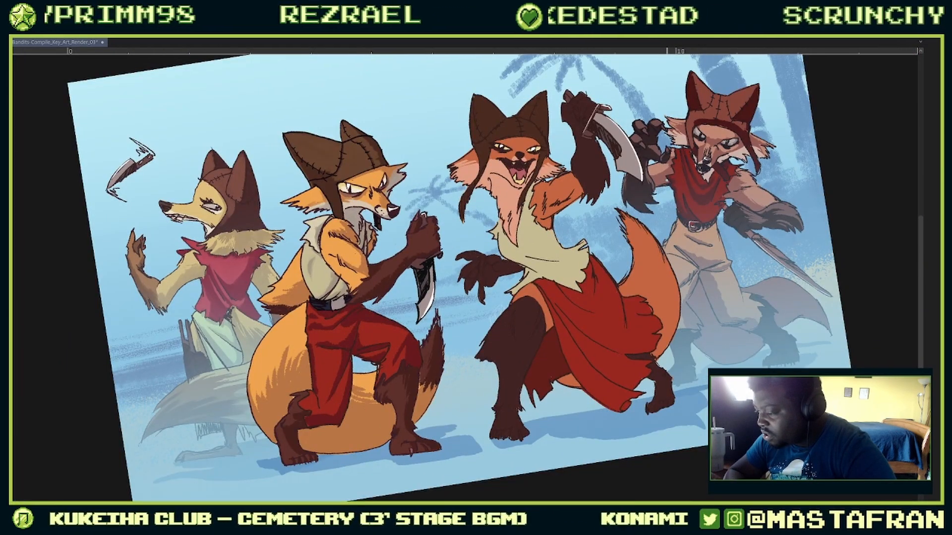
pyautogui.press('F7')
pyautogui.press('F7')
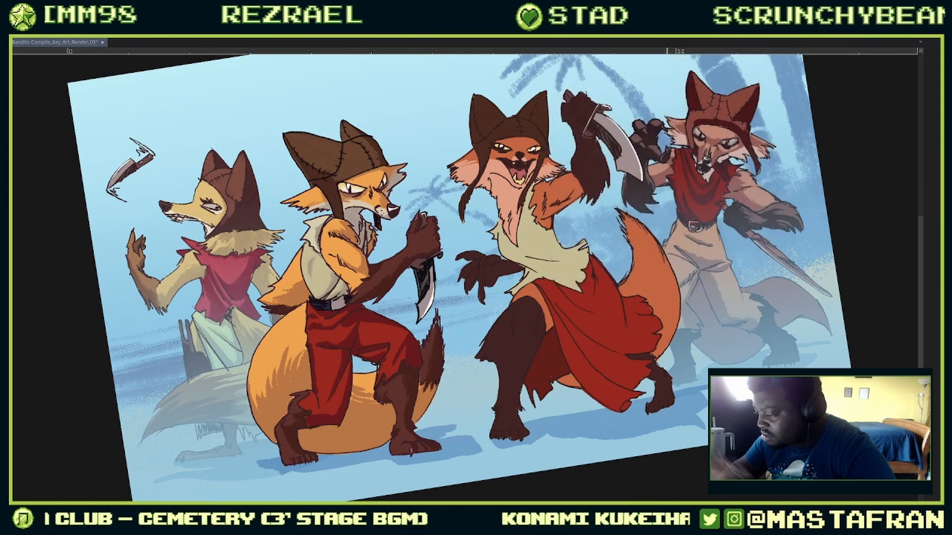
pyautogui.click(466, 331)
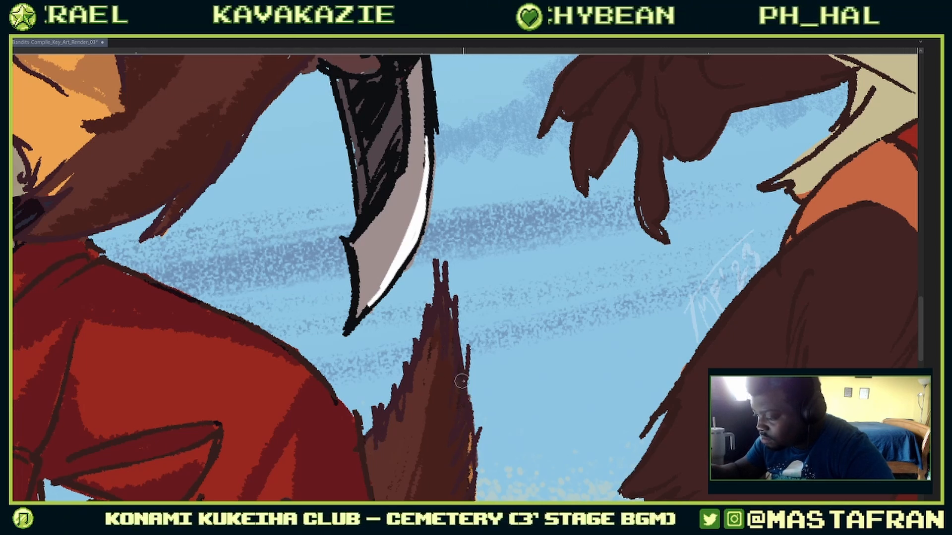
pyautogui.moveTo(456, 389); pyautogui.dragTo(402, 456)
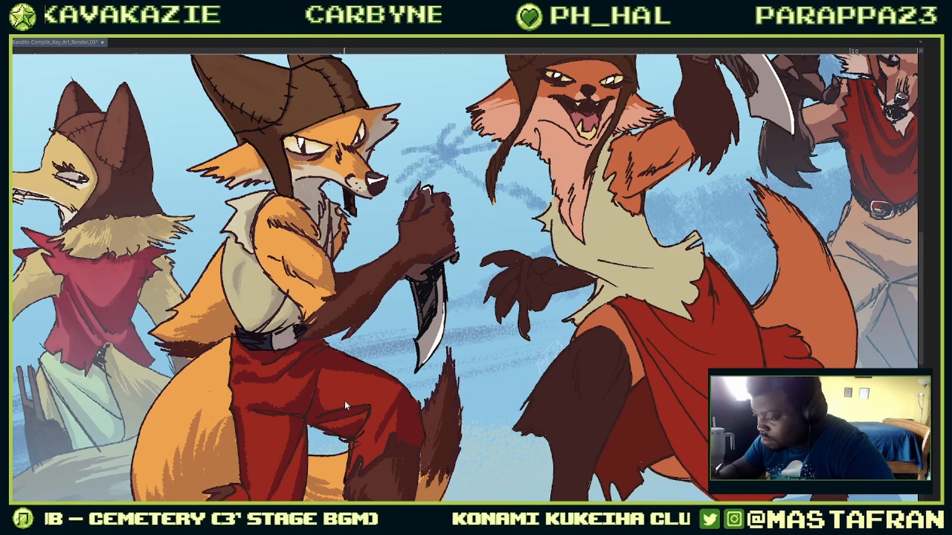
pyautogui.moveTo(331, 192); pyautogui.dragTo(395, 274)
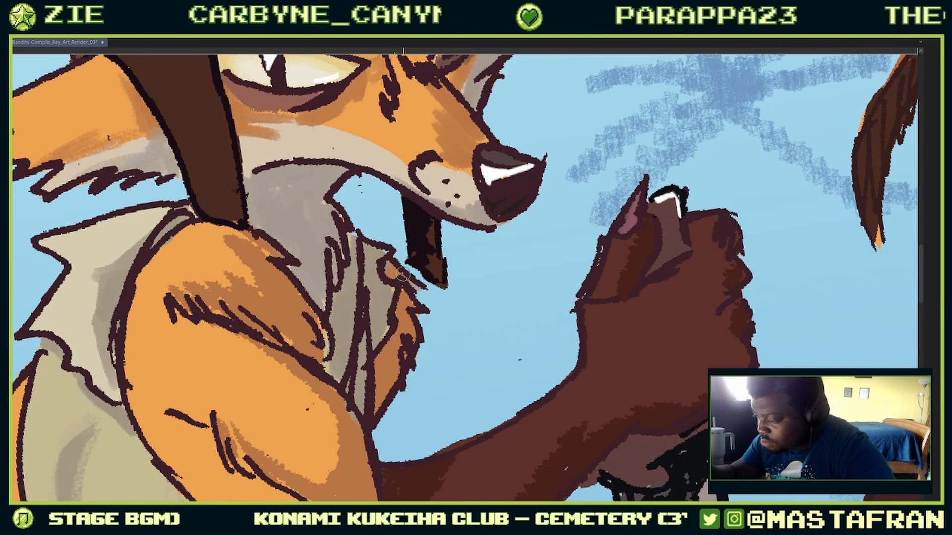
pyautogui.moveTo(417, 193); pyautogui.dragTo(358, 192)
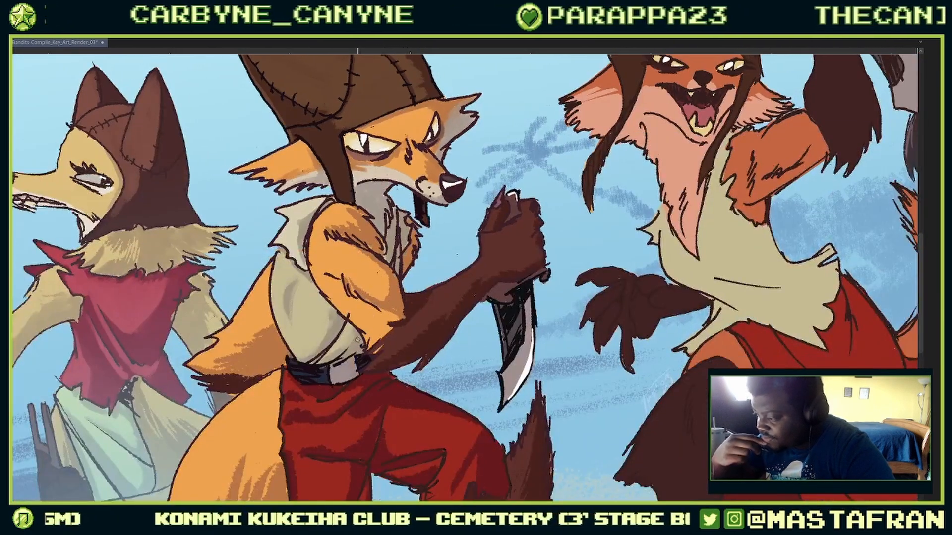
pyautogui.moveTo(477, 198); pyautogui.dragTo(417, 198)
pyautogui.moveTo(531, 237); pyautogui.dragTo(539, 251)
# Step: Switch from the Gouache 2 brush to the Ryan Round Color Brush in the Ryan Tools set
pyautogui.press('F4')
pyautogui.moveTo(504, 213); pyautogui.dragTo(492, 255)
pyautogui.click(490, 293)
pyautogui.press('F4')
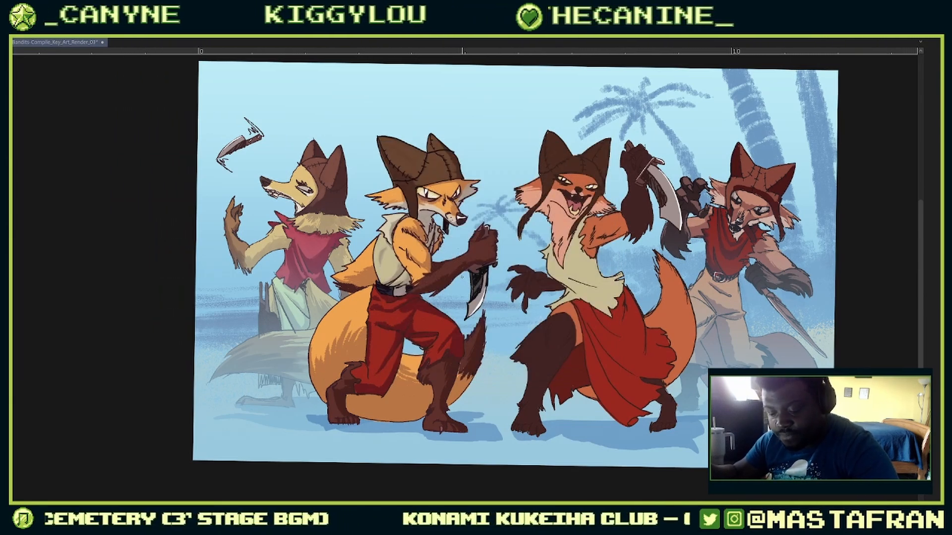
pyautogui.press('F4')
pyautogui.press('F3')
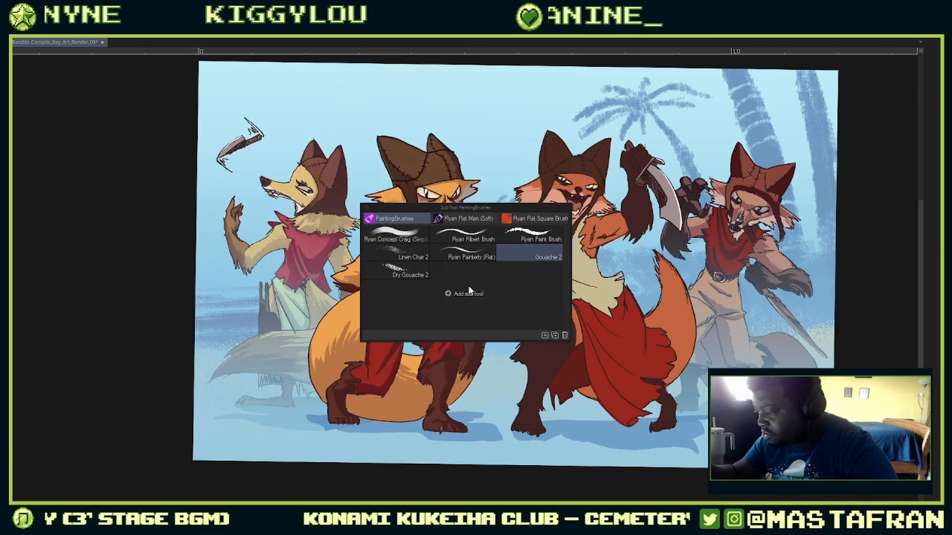
pyautogui.press('p')
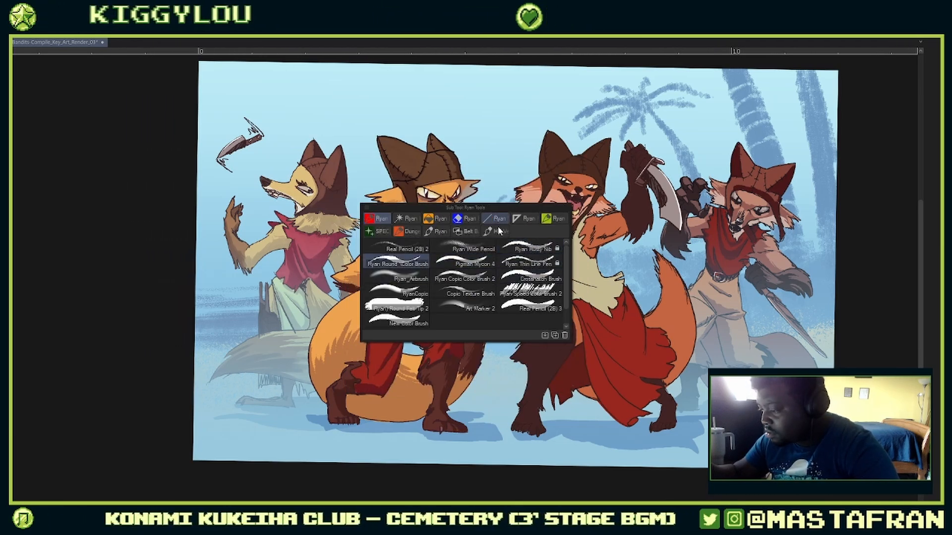
# Step: Examine the central fox's cap, face, arm, belt and knife up close for areas that still need rendering
pyautogui.scroll(5, 474, 200)
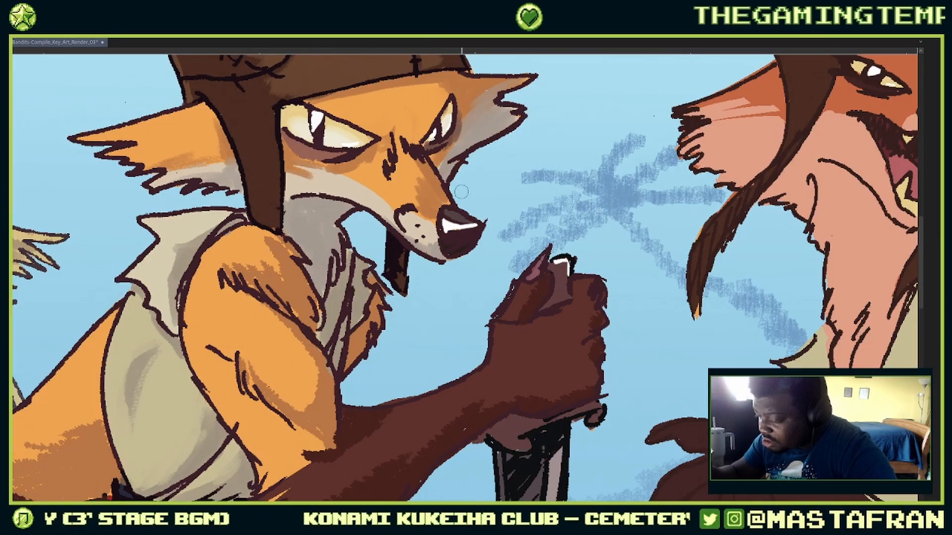
pyautogui.moveTo(128, 305); pyautogui.dragTo(217, 410)
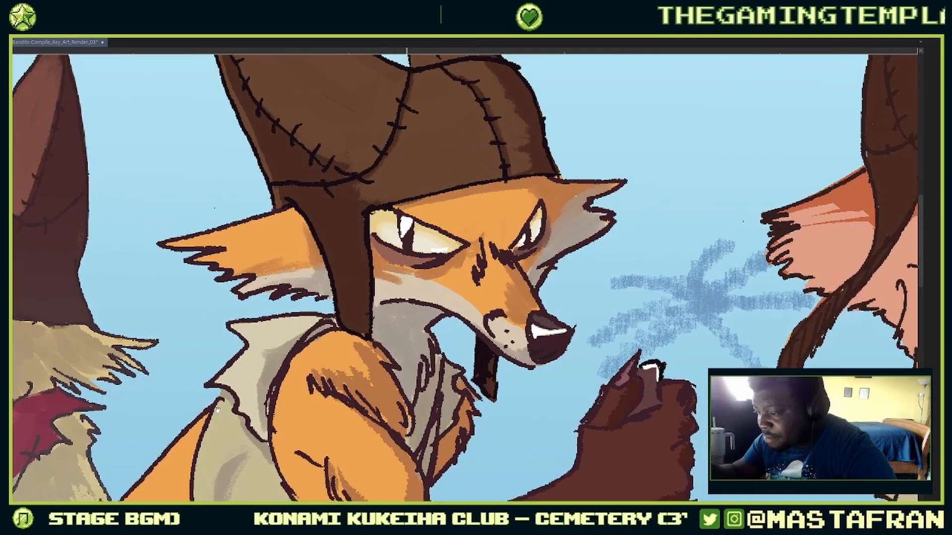
pyautogui.moveTo(330, 175); pyautogui.dragTo(339, 265)
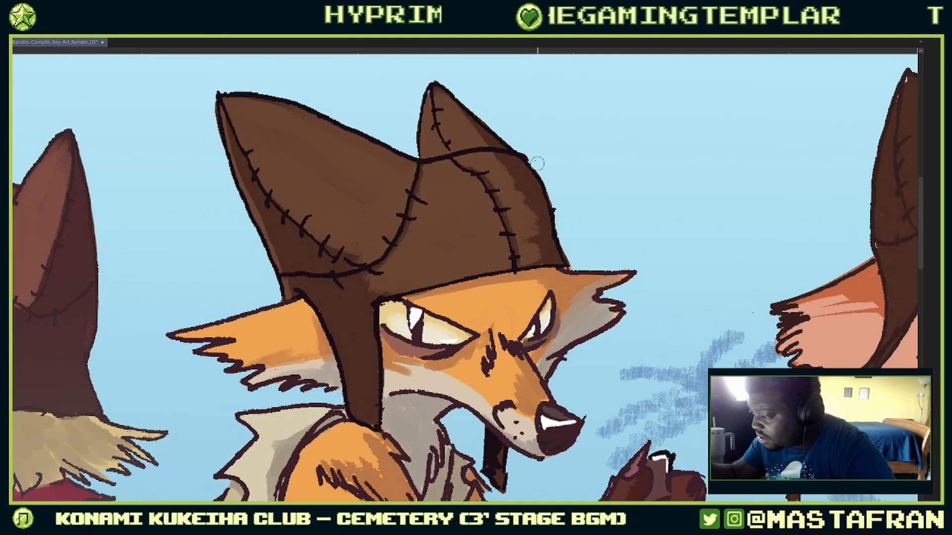
pyautogui.moveTo(540, 108); pyautogui.dragTo(575, 220)
pyautogui.scroll(-5, 546, 391)
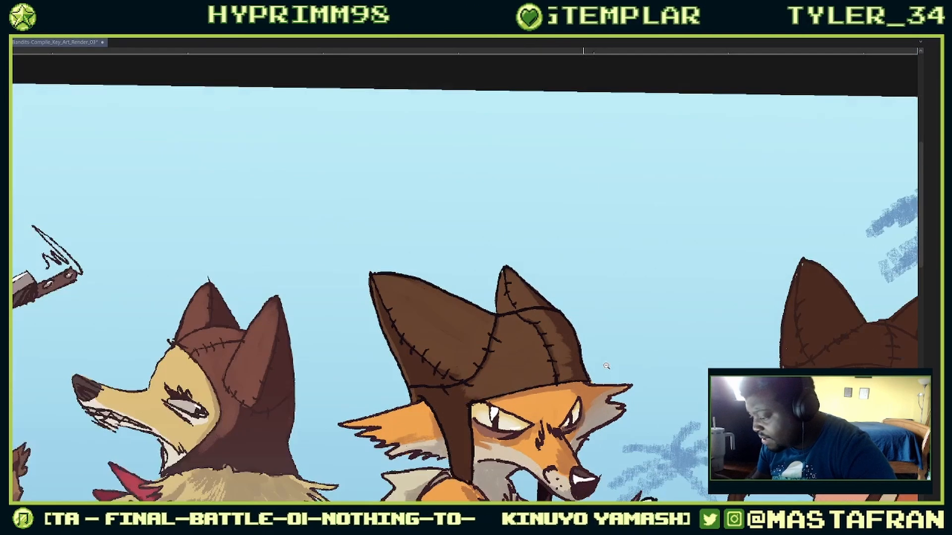
pyautogui.scroll(5, 553, 305)
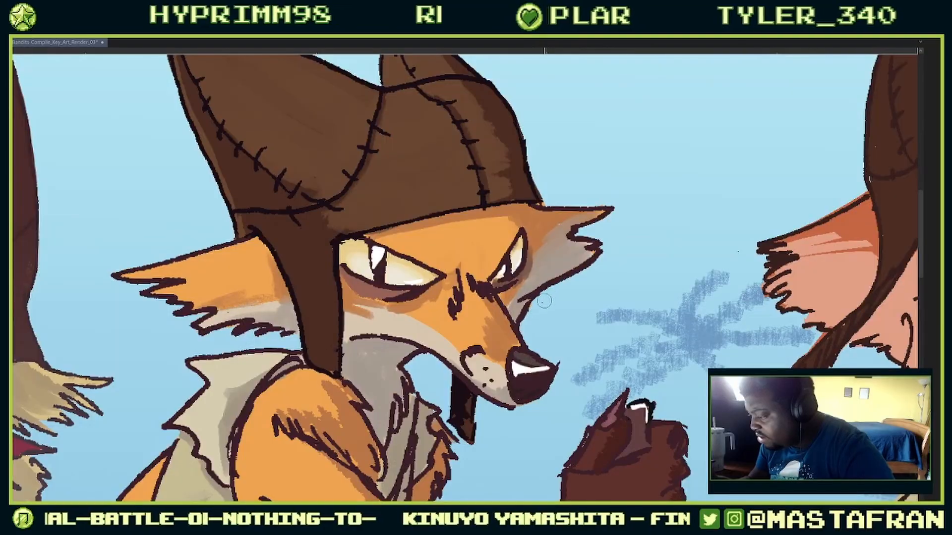
pyautogui.moveTo(657, 328); pyautogui.dragTo(658, 233)
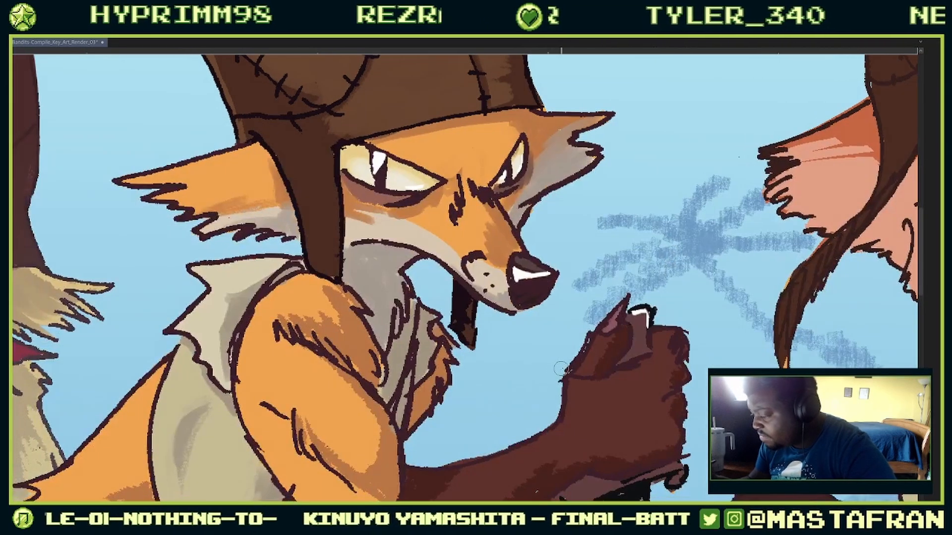
pyautogui.moveTo(661, 349); pyautogui.dragTo(565, 354)
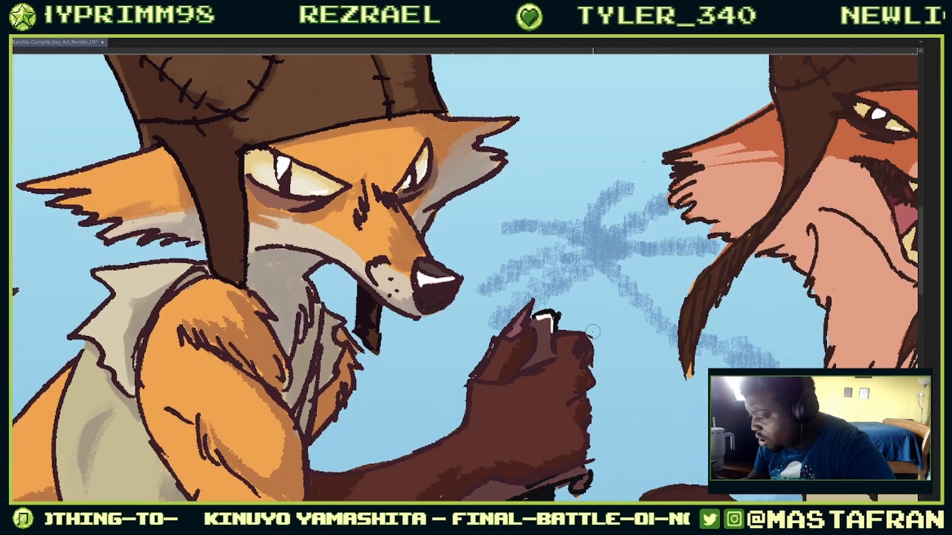
pyautogui.moveTo(628, 404); pyautogui.dragTo(651, 262)
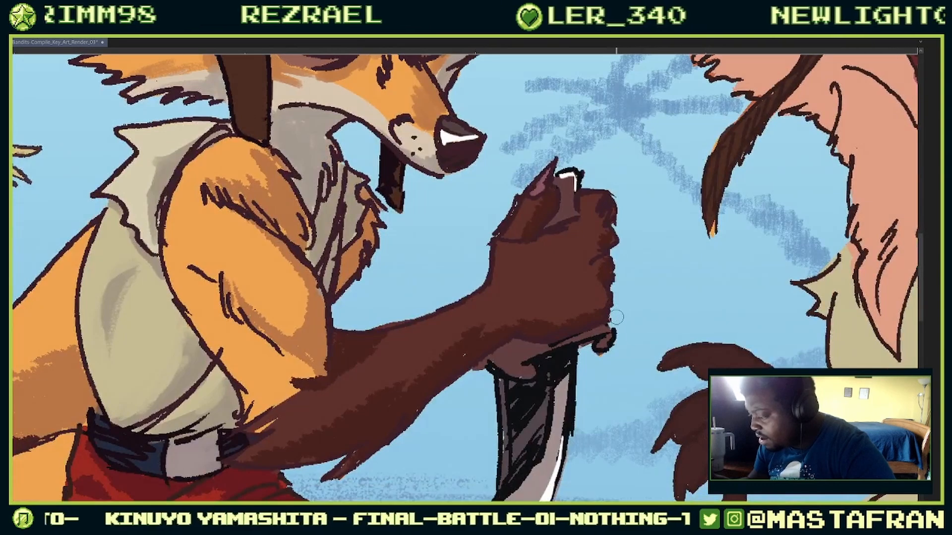
pyautogui.moveTo(631, 354); pyautogui.dragTo(730, 209)
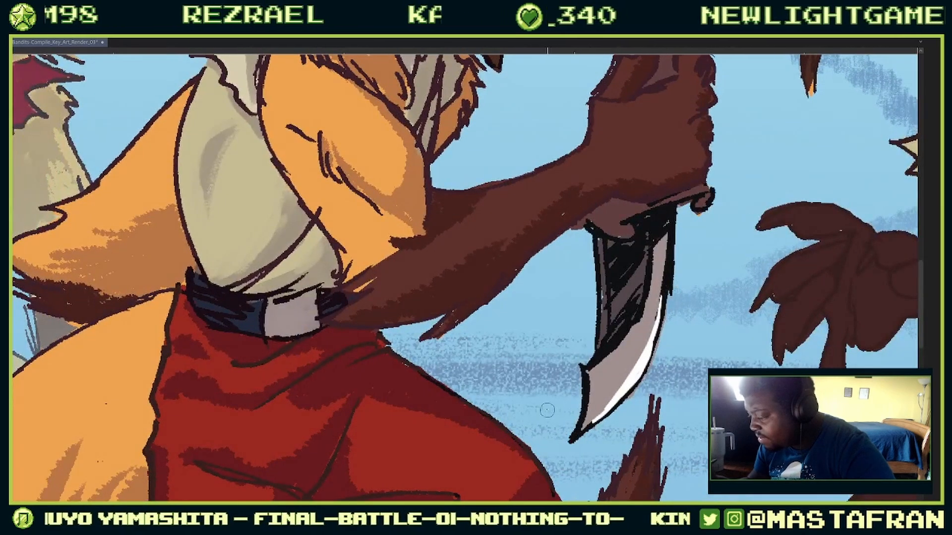
# Step: Examine the central fox's trousers, tail, legs and feet, and the area around the neighbouring fox's raised leg
pyautogui.moveTo(313, 471); pyautogui.dragTo(474, 372)
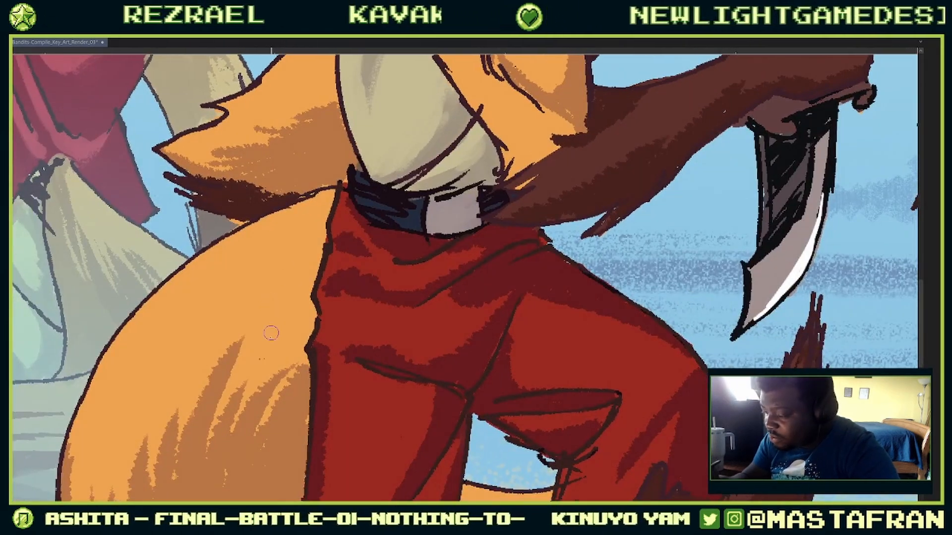
pyautogui.moveTo(333, 402); pyautogui.dragTo(297, 417)
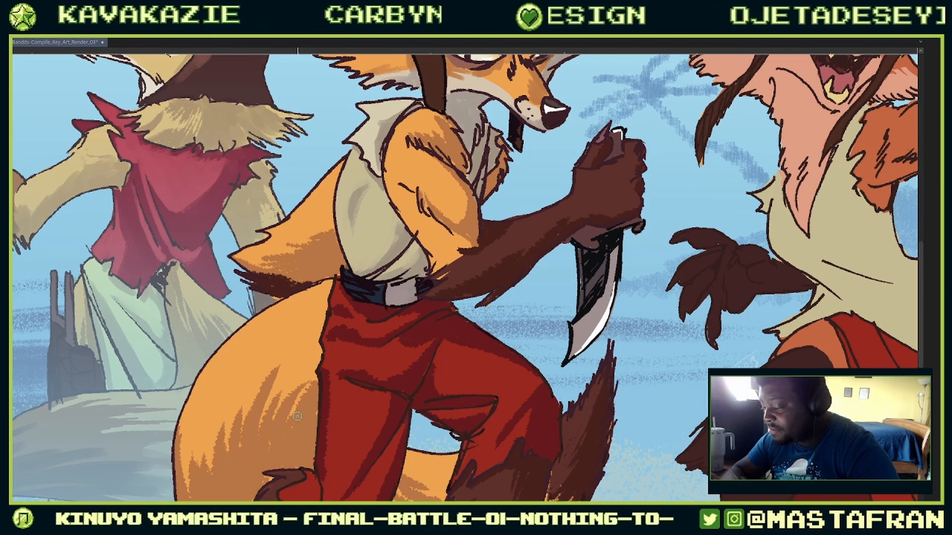
pyautogui.scroll(-5, 298, 416)
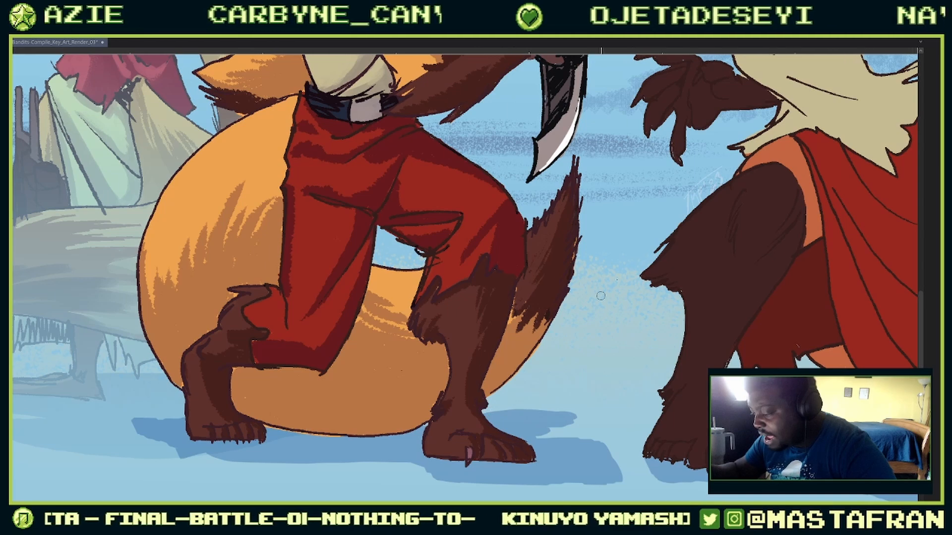
pyautogui.moveTo(643, 254); pyautogui.dragTo(594, 314)
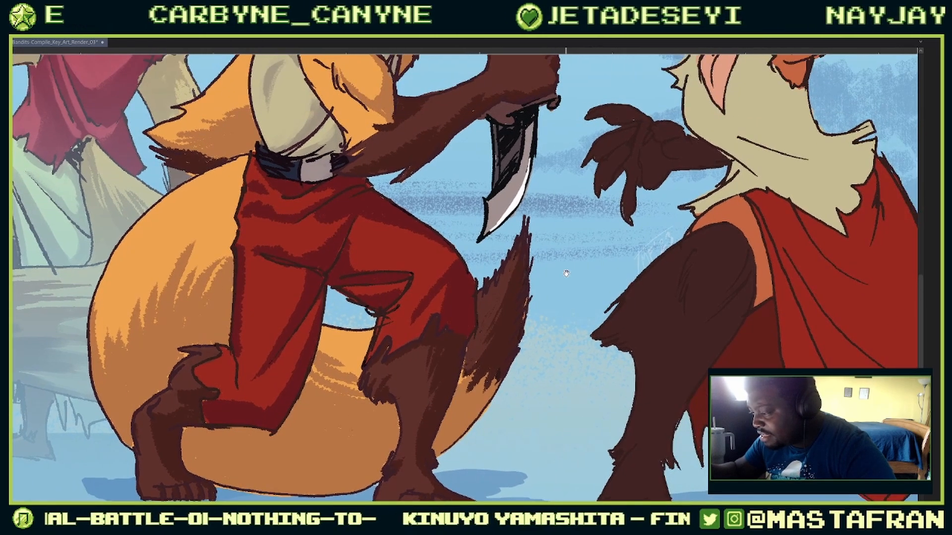
pyautogui.moveTo(566, 273); pyautogui.dragTo(639, 209)
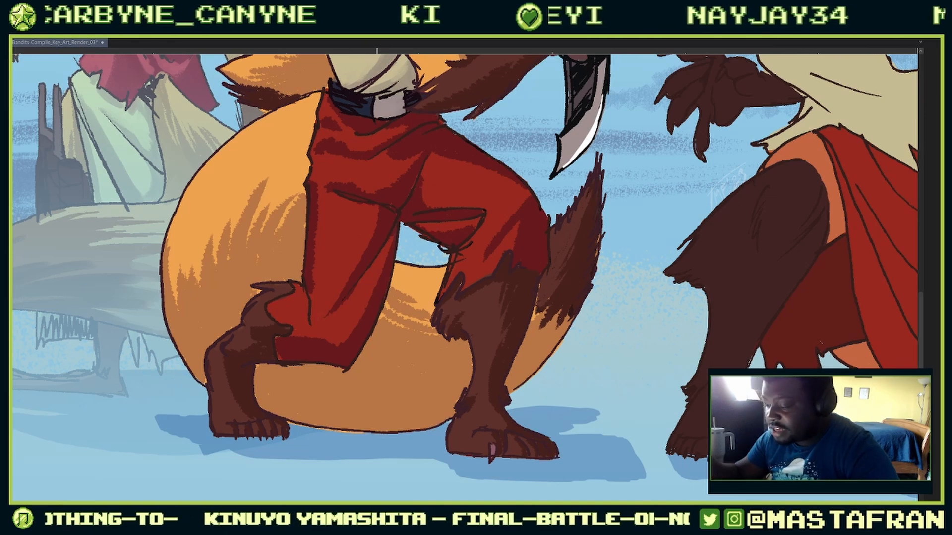
pyautogui.moveTo(712, 85); pyautogui.dragTo(478, 230)
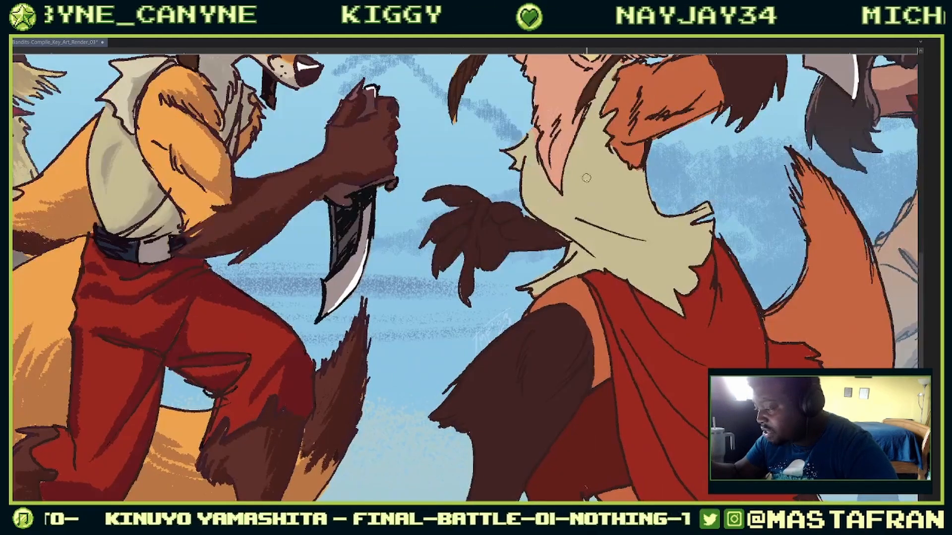
# Step: Select the signature layer "sig" above the Front Row folder and set its blending mode to Normal
pyautogui.press('F4')
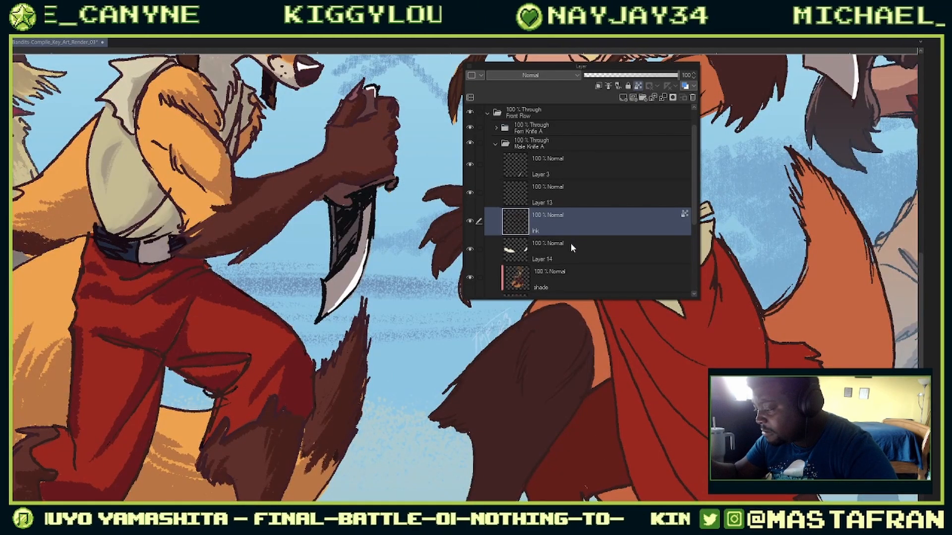
pyautogui.scroll(-4, 576, 256)
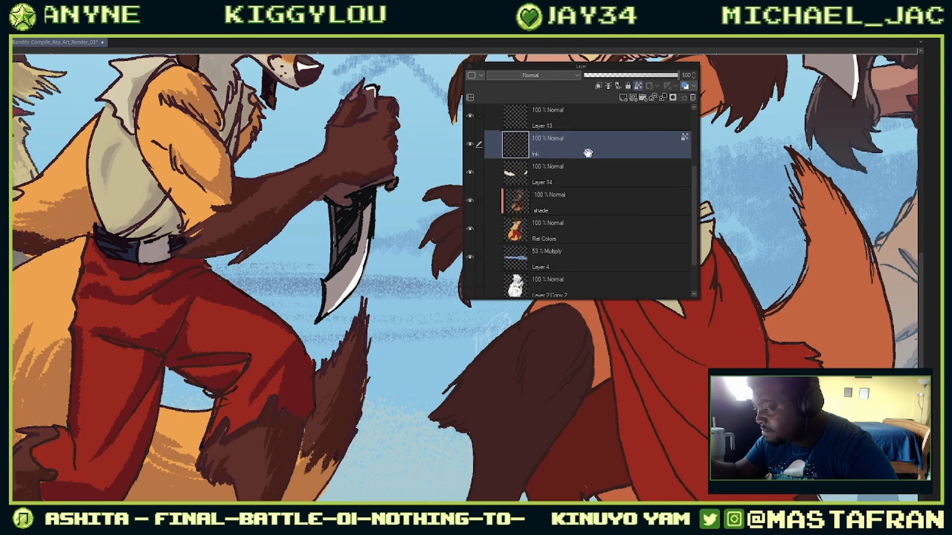
pyautogui.scroll(5, 589, 138)
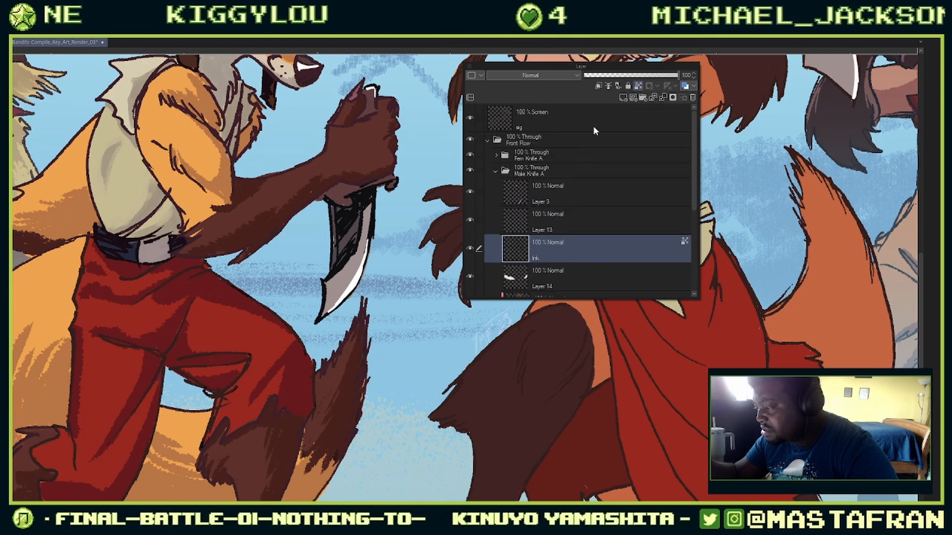
pyautogui.click(599, 117)
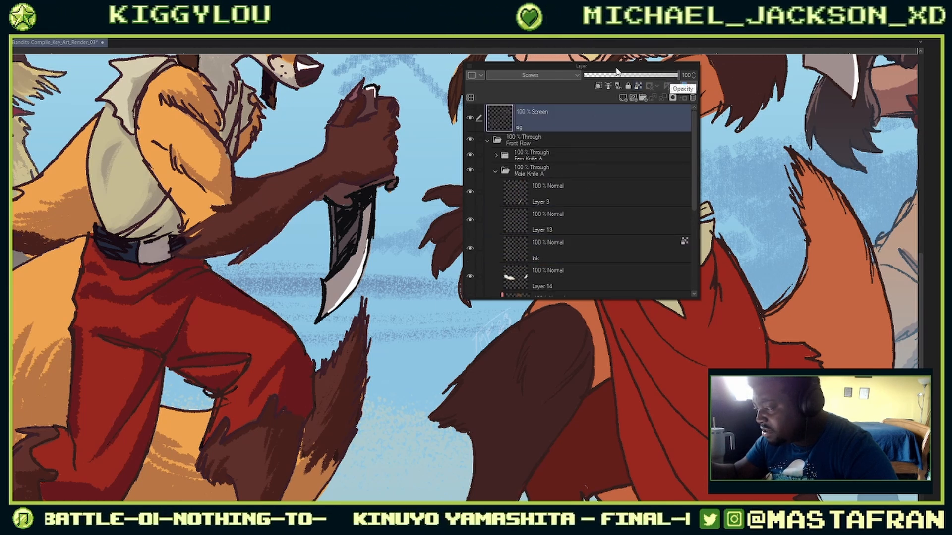
pyautogui.click(557, 76)
pyautogui.click(540, 90)
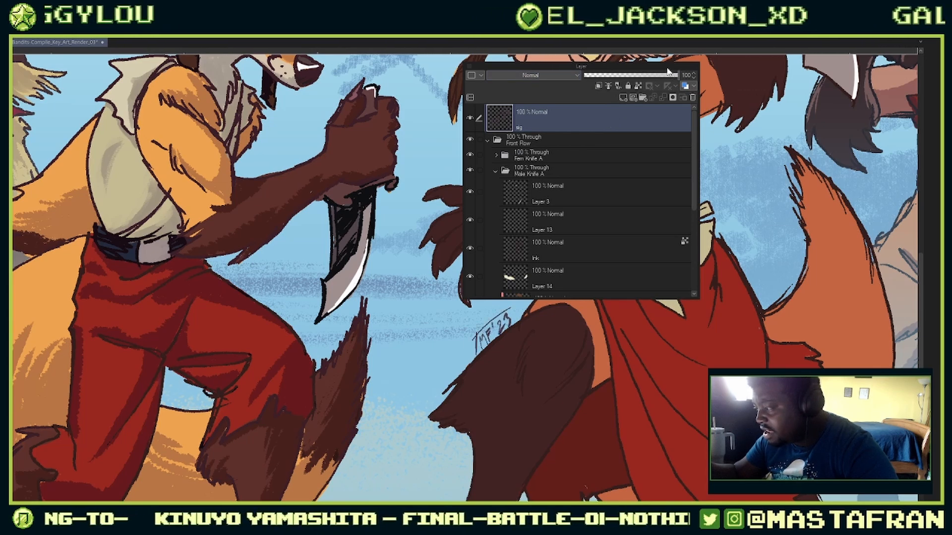
# Step: Move the layer list clear of the signature and bring up the blending mode choices for the sig layer
pyautogui.moveTo(666, 68); pyautogui.dragTo(808, 67)
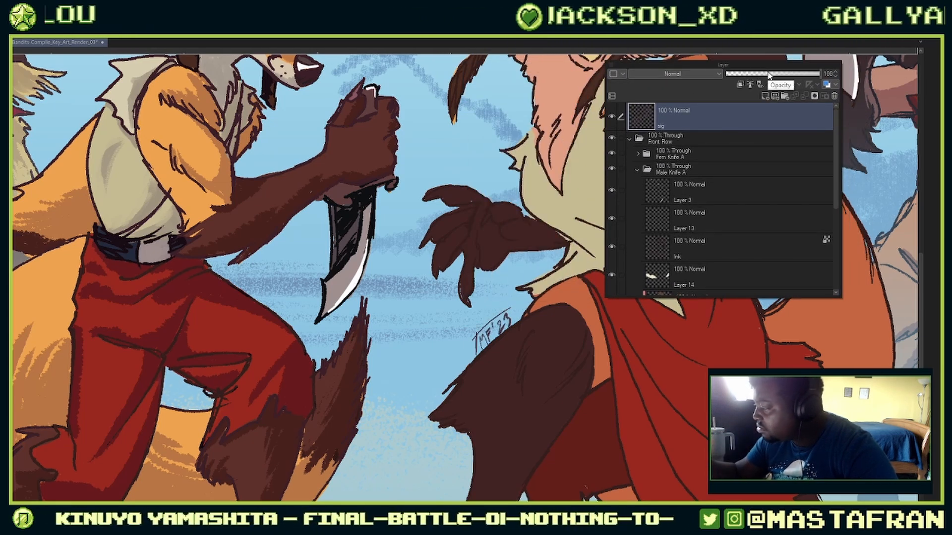
pyautogui.click(702, 73)
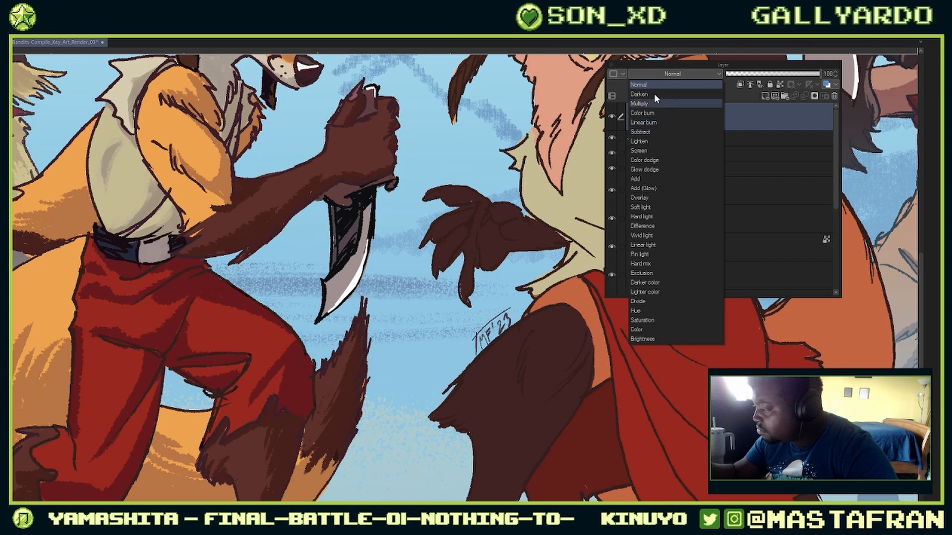
# Step: Try the Multiply, Overlay and Soft light blending modes on the signature layer
pyautogui.click(652, 102)
pyautogui.click(675, 75)
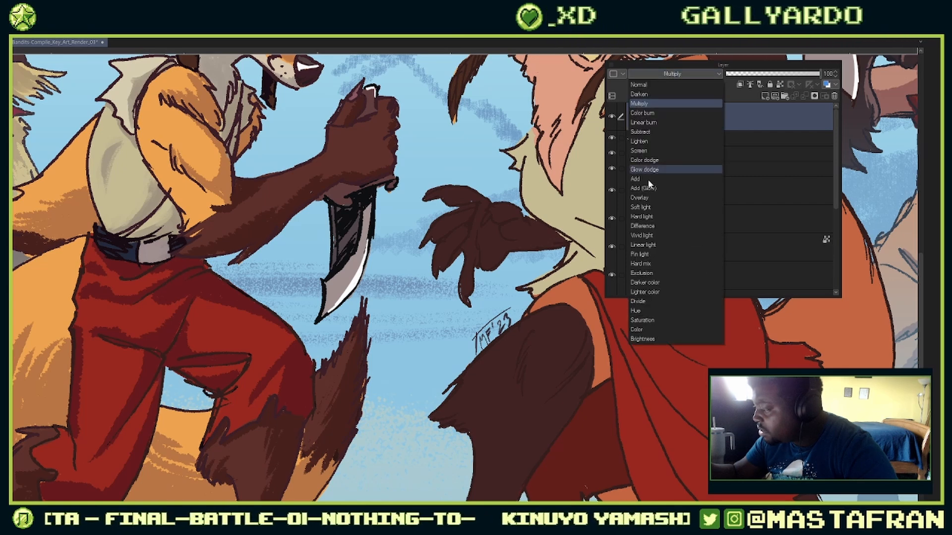
pyautogui.click(642, 197)
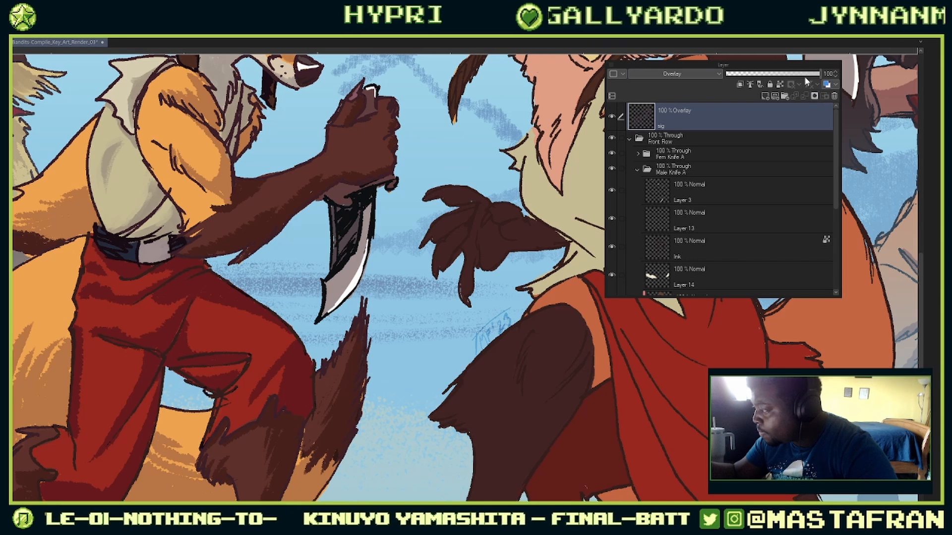
pyautogui.click(694, 74)
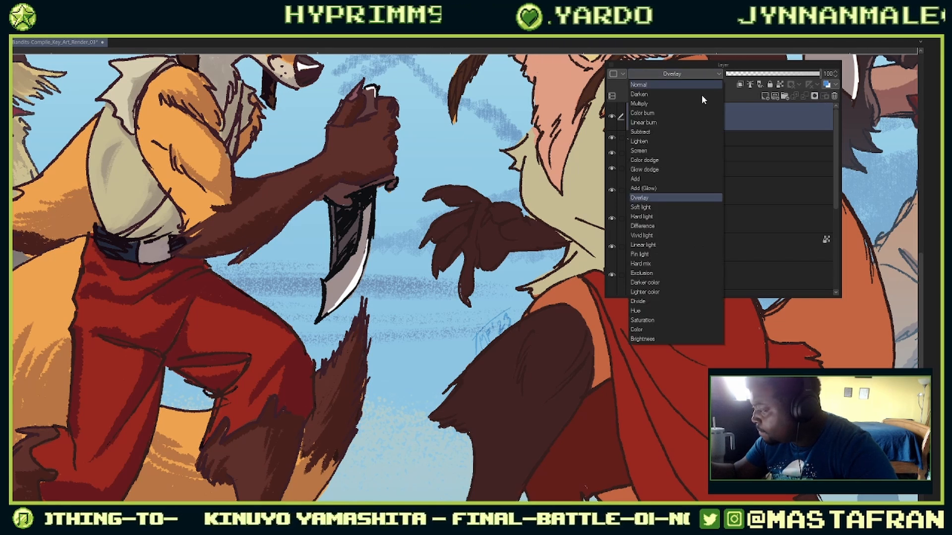
pyautogui.click(644, 206)
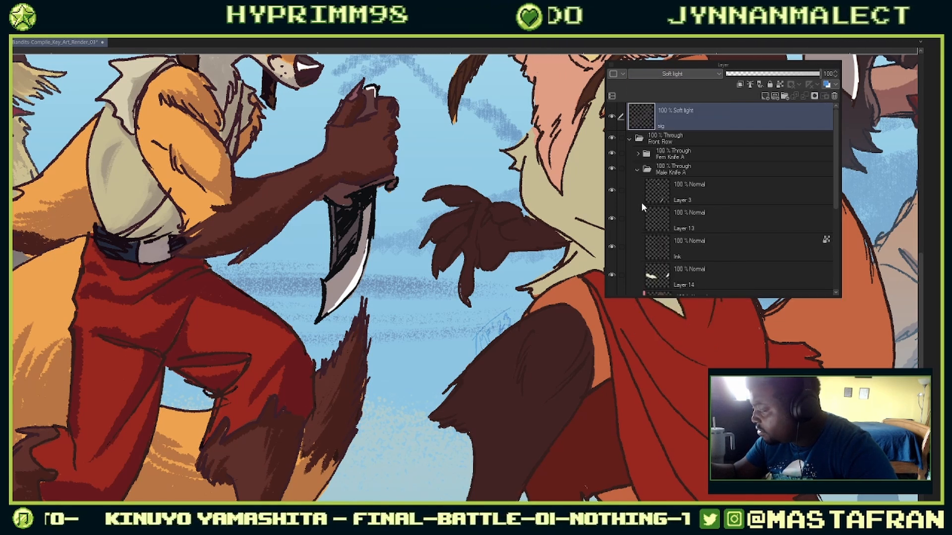
# Step: Set the signature layer to the Difference blending mode with 70% opacity
pyautogui.click(705, 73)
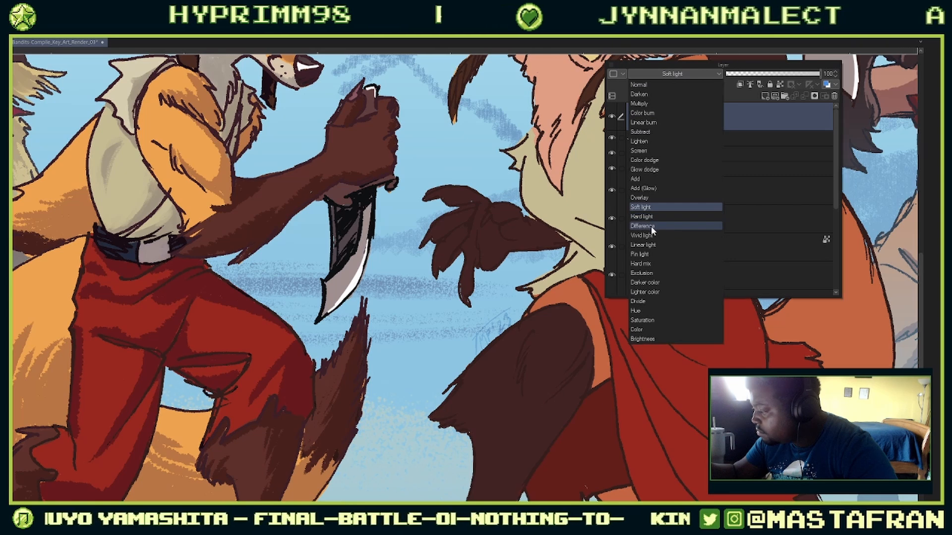
pyautogui.click(649, 226)
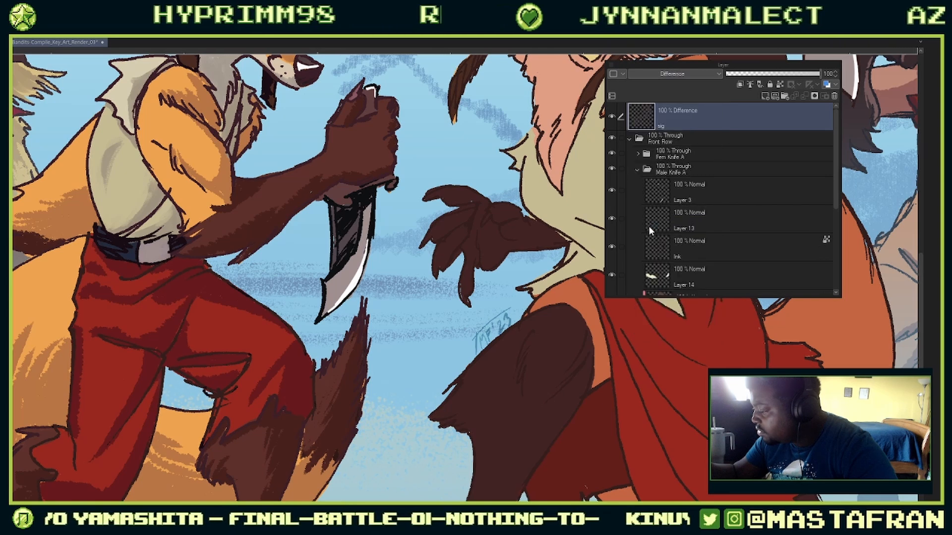
pyautogui.click(707, 76)
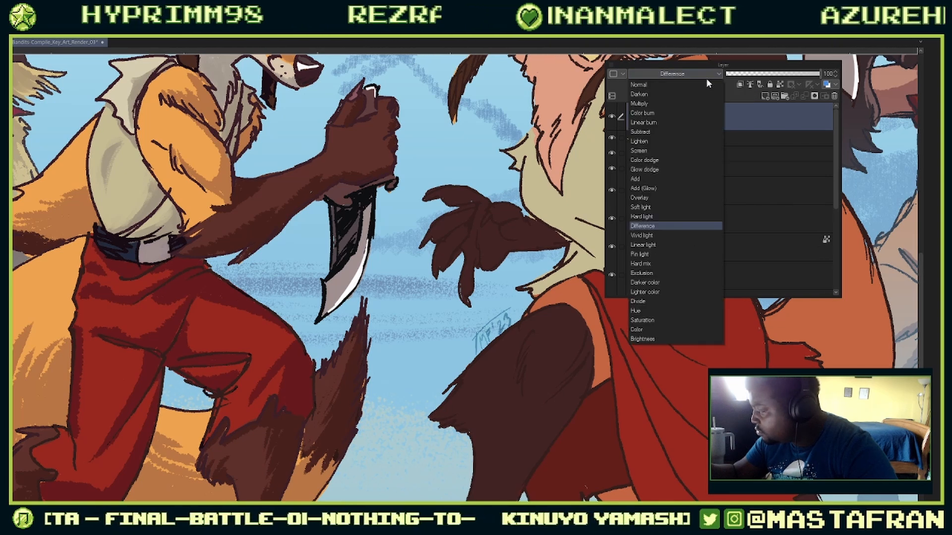
pyautogui.click(803, 75)
pyautogui.moveTo(803, 75); pyautogui.dragTo(791, 75)
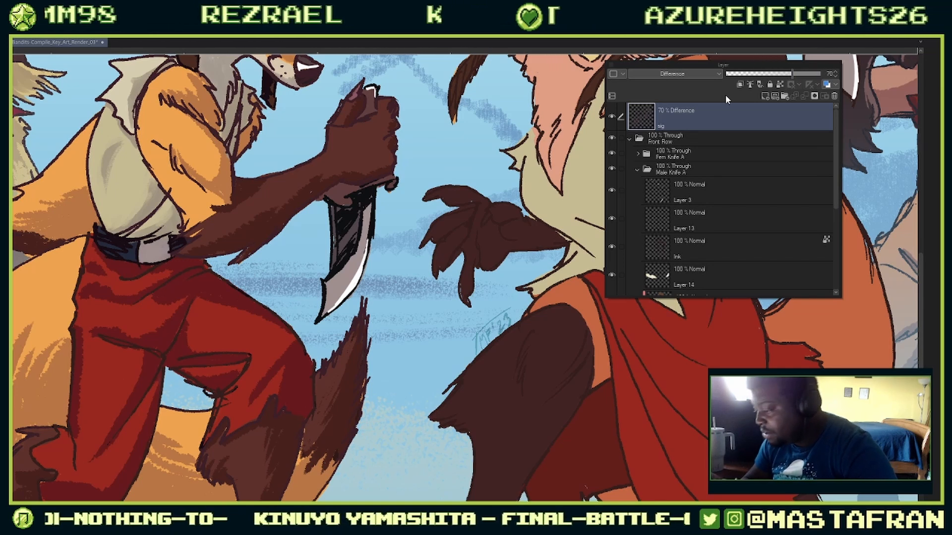
# Step: Lock the signature layer
pyautogui.press('F7')
pyautogui.press('F7')
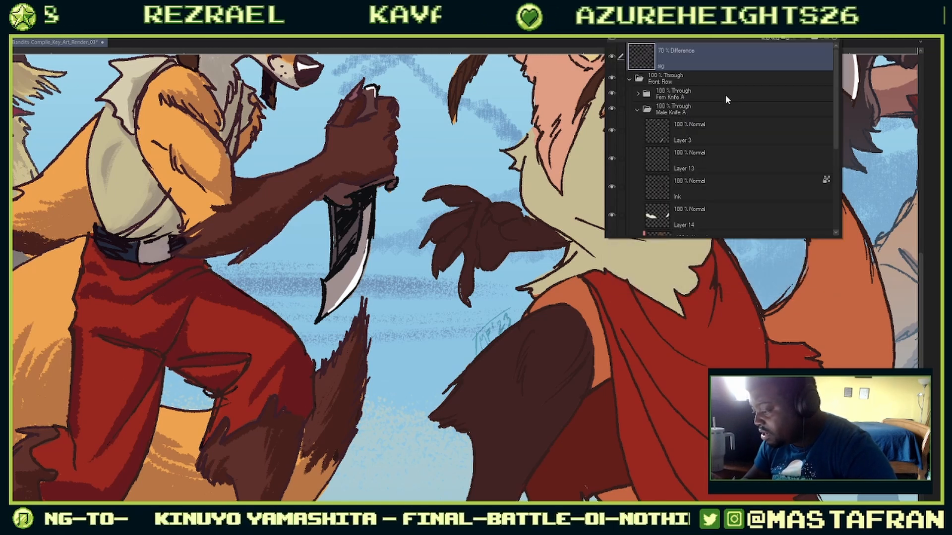
pyautogui.click(777, 38)
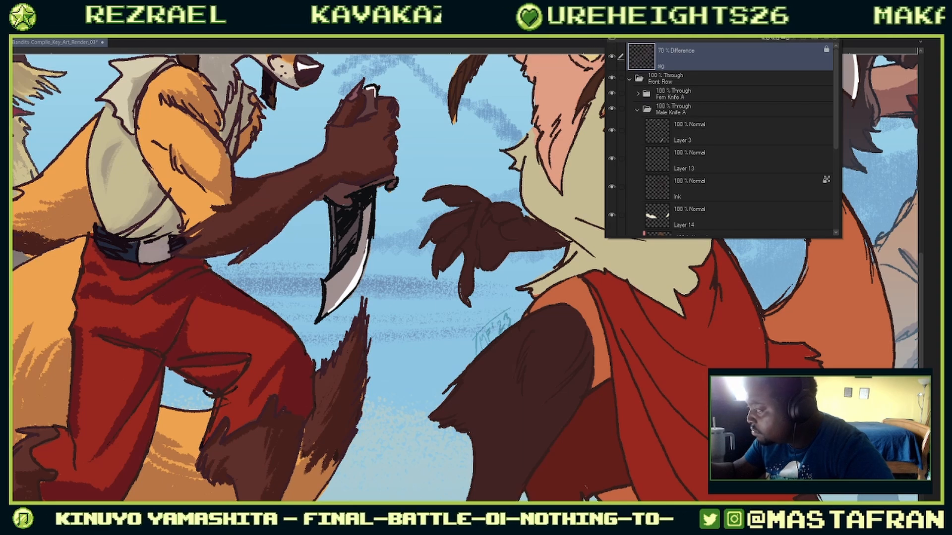
# Step: Collapse the Male Knife A folder and add a layer named "shade" directly above Layer 1 in the Fem Knife A folder
pyautogui.click(737, 94)
pyautogui.click(637, 110)
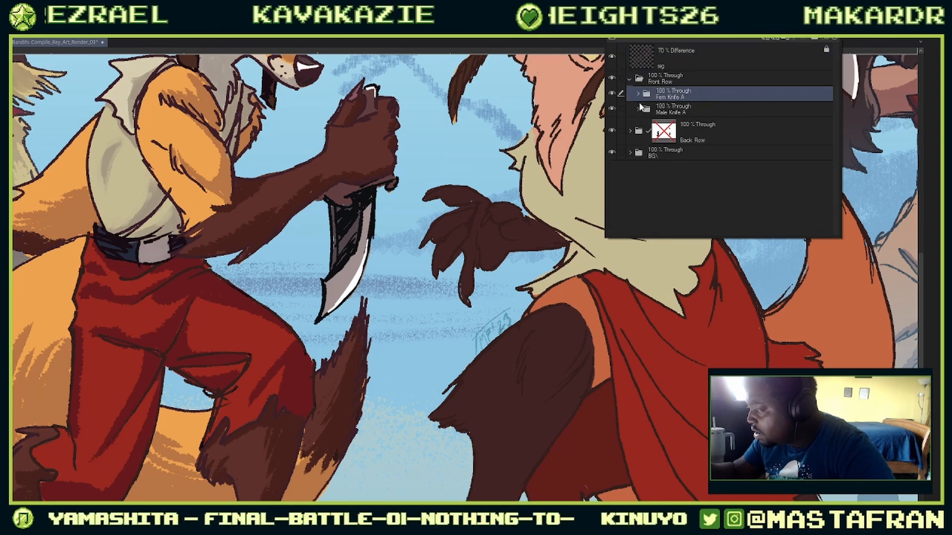
pyautogui.click(638, 94)
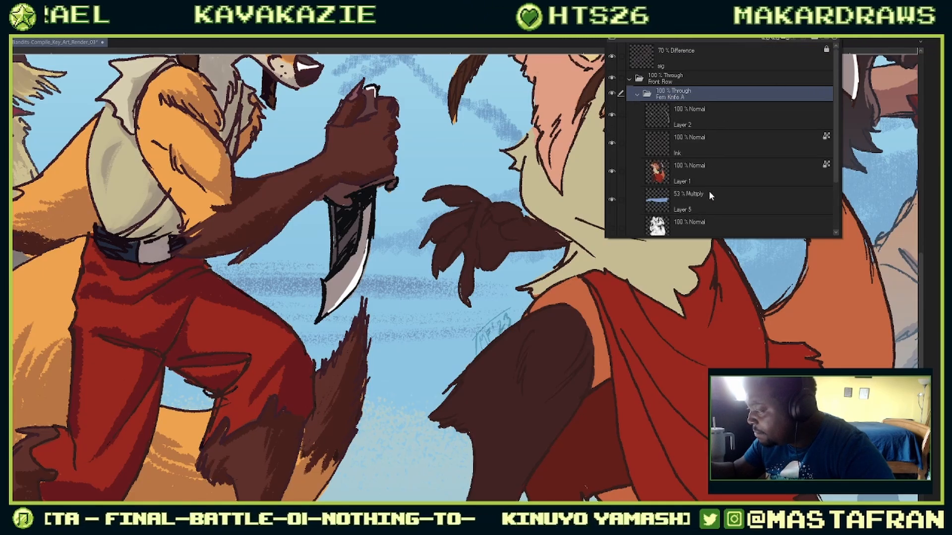
pyautogui.click(731, 163)
pyautogui.hotkey('ctrl', 'shift', 'n')
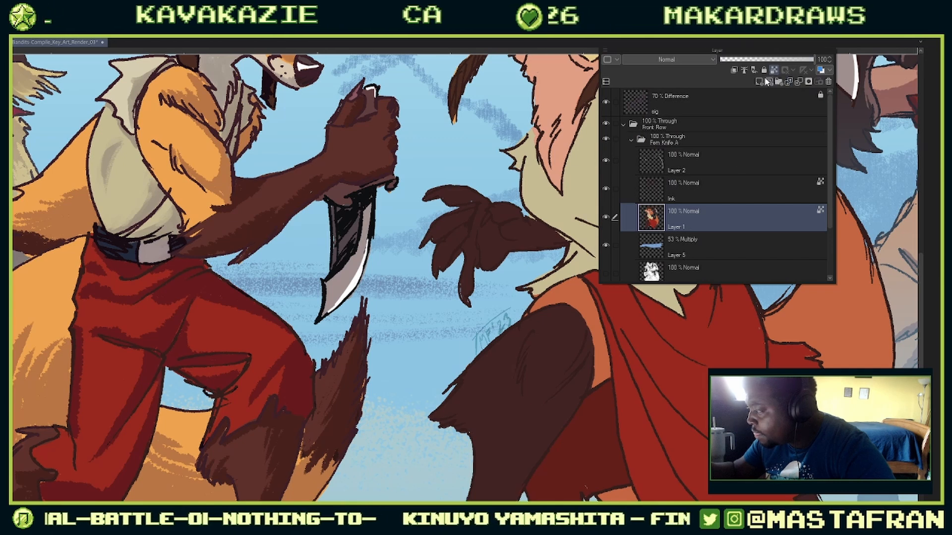
pyautogui.doubleClick(678, 227)
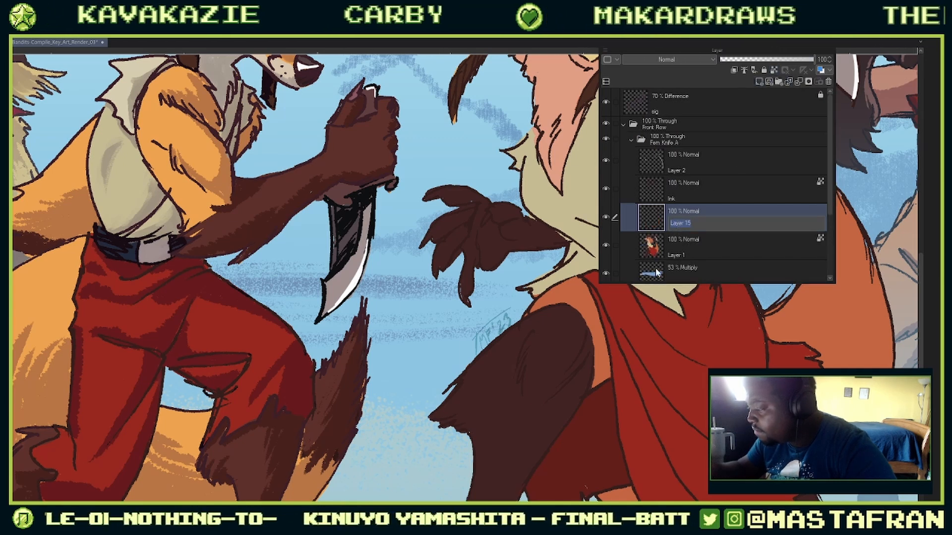
pyautogui.write('shade')
pyautogui.press('Return')
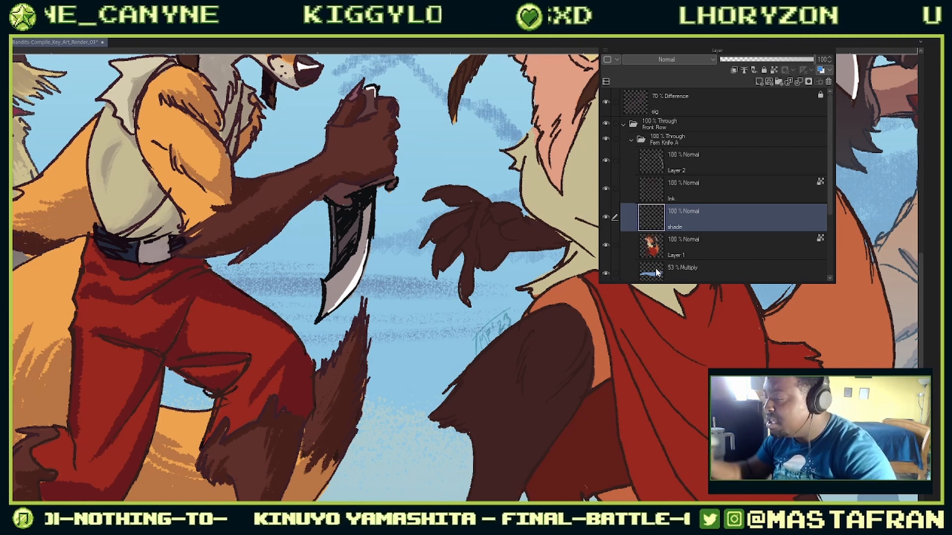
# Step: On Layer 1 of Fem Knife A, paint the shirt colour over the stray pink at the shirt's pointed shoulder beside the chest fur
pyautogui.press('Tab')
pyautogui.moveTo(696, 221); pyautogui.dragTo(583, 277)
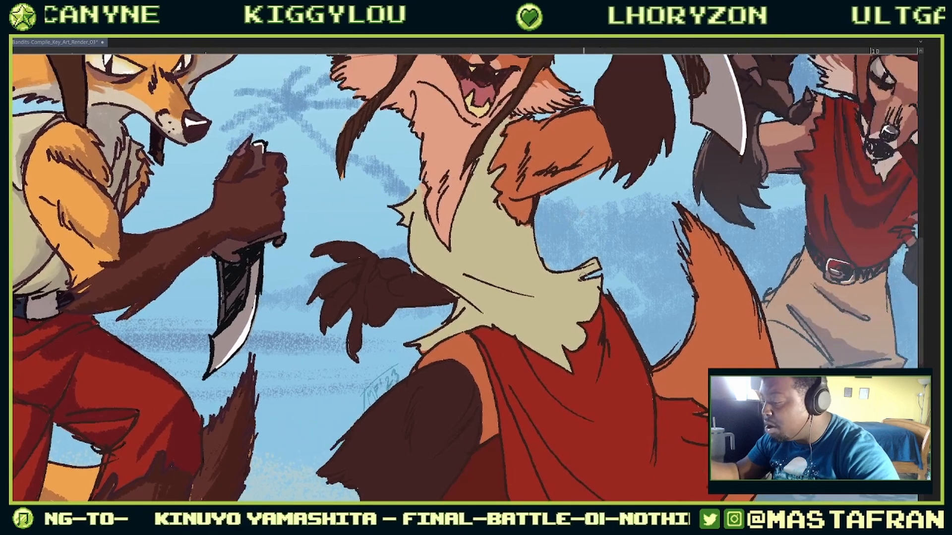
pyautogui.scroll(5, 446, 196)
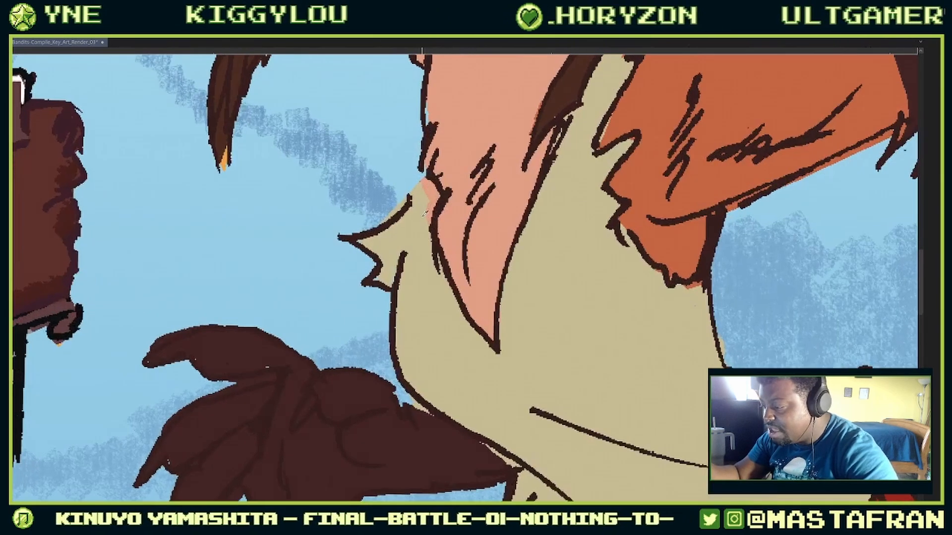
pyautogui.press('Tab')
pyautogui.click(406, 286)
pyautogui.press('Tab')
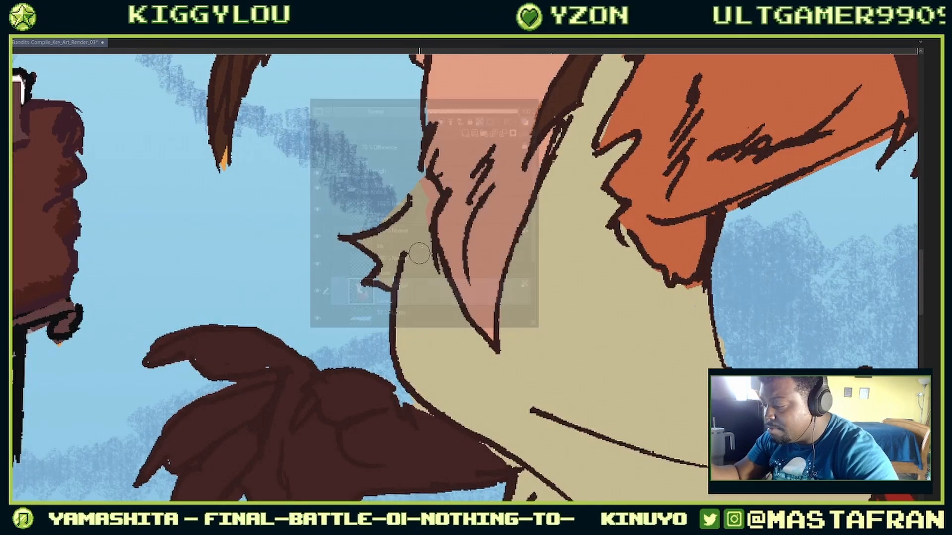
pyautogui.moveTo(422, 240); pyautogui.dragTo(424, 343)
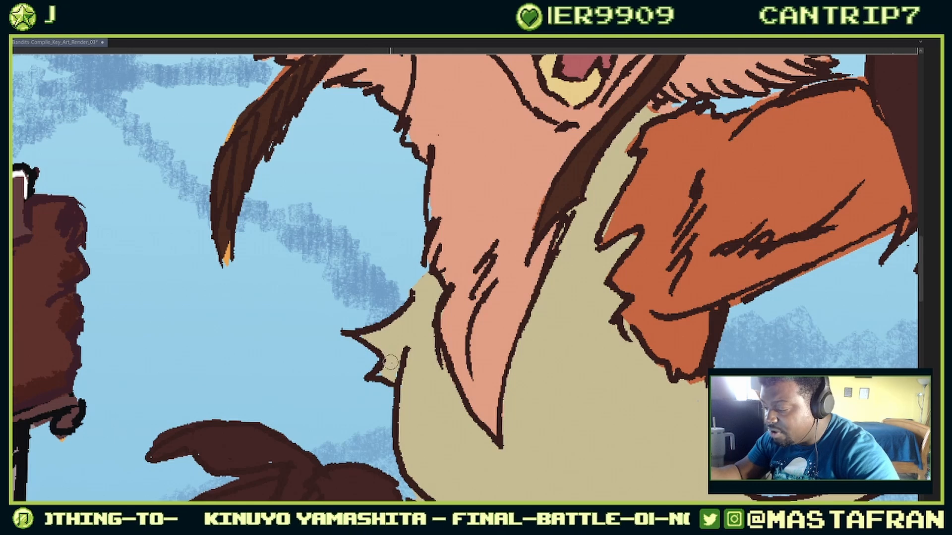
pyautogui.press('F7')
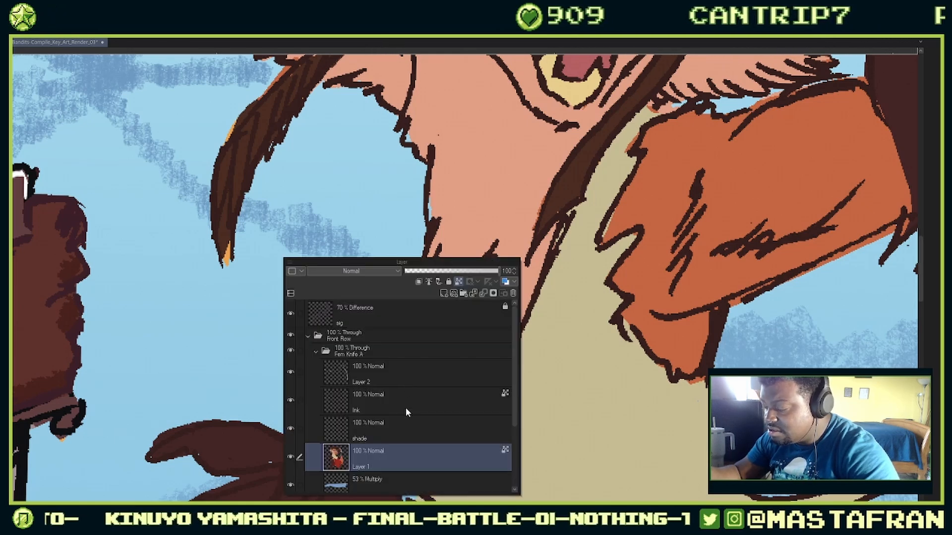
pyautogui.press('F7')
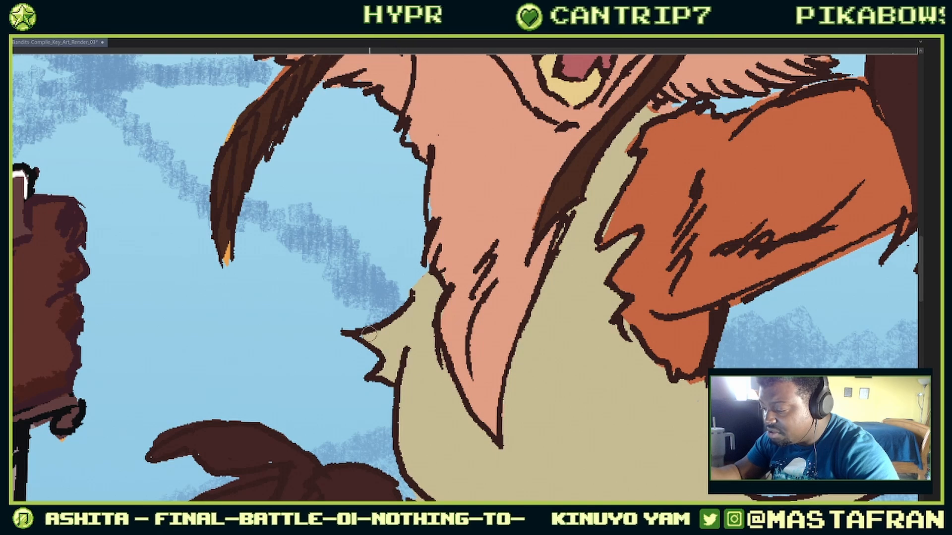
# Step: Clean up the base colour spilling past the line art along the female fox's hanging hat strap and the cheek fur on the same side
pyautogui.moveTo(450, 279); pyautogui.dragTo(379, 384)
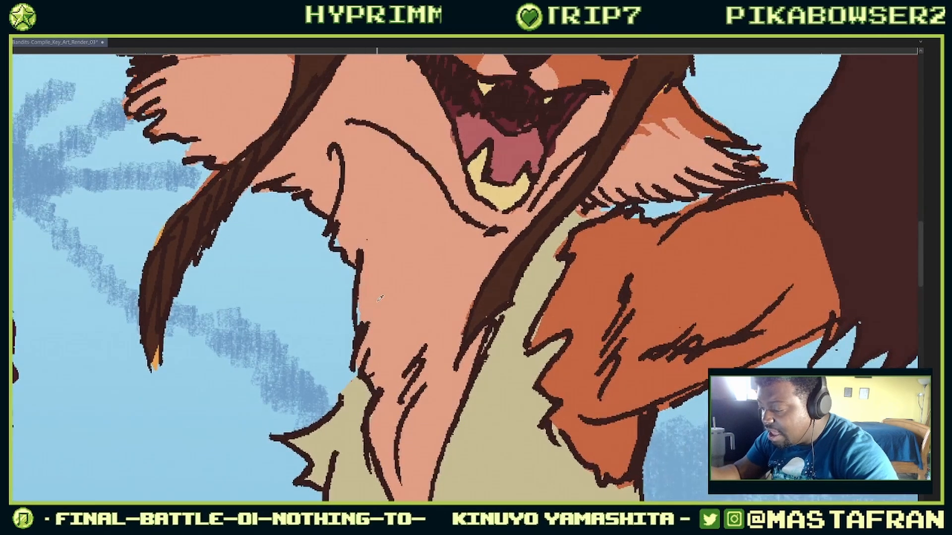
pyautogui.moveTo(359, 320); pyautogui.dragTo(384, 458)
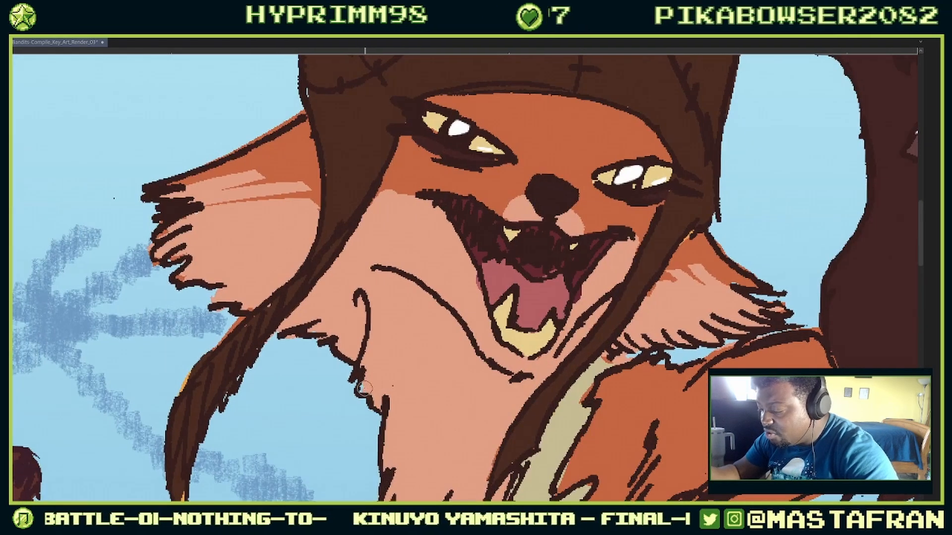
pyautogui.moveTo(423, 280); pyautogui.dragTo(442, 342)
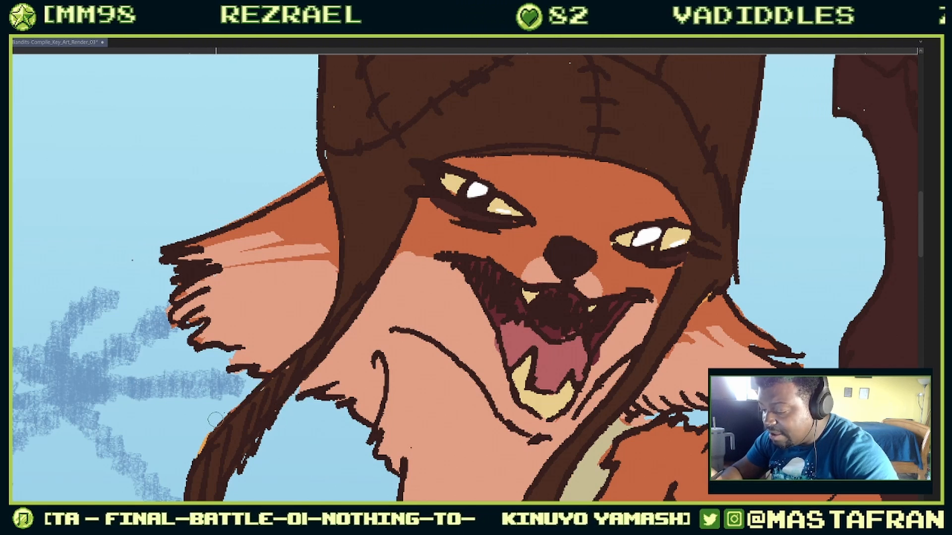
pyautogui.moveTo(273, 370); pyautogui.dragTo(279, 408)
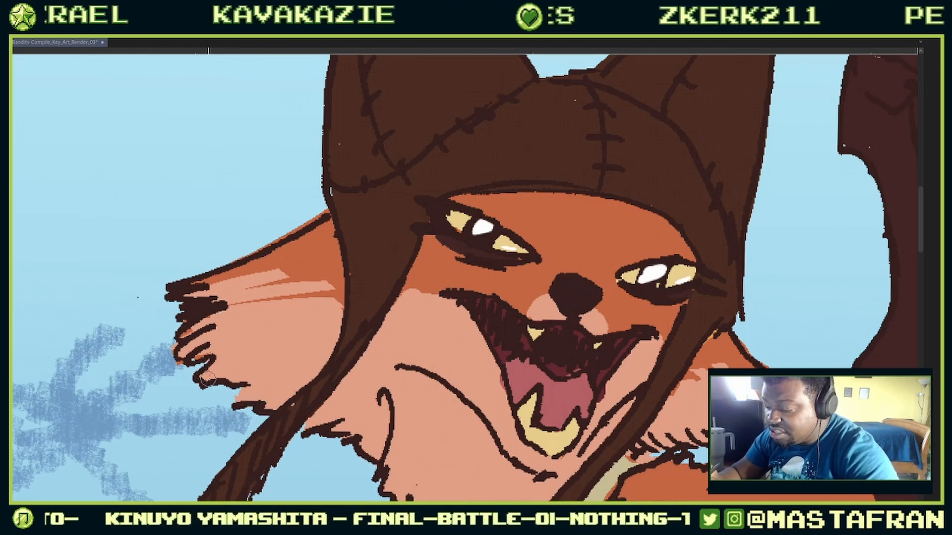
pyautogui.moveTo(221, 342); pyautogui.dragTo(207, 391)
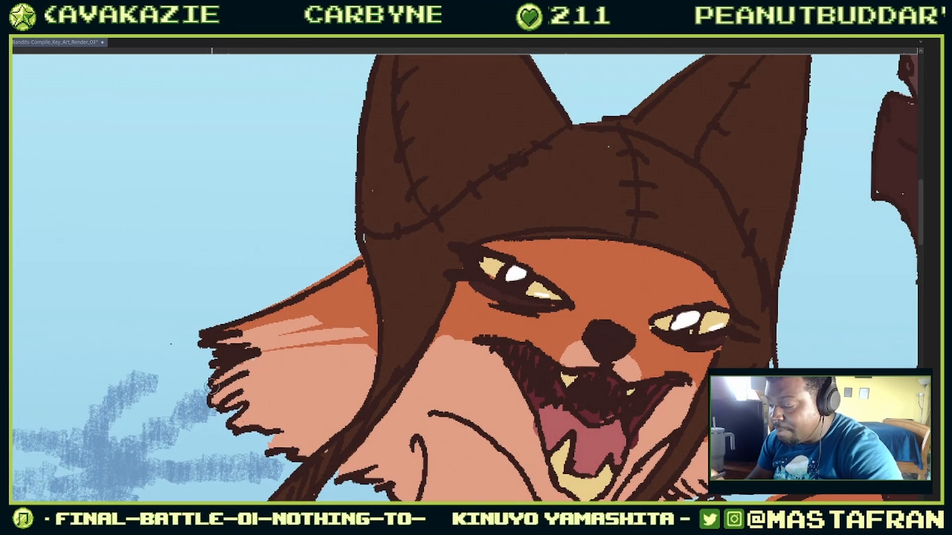
pyautogui.moveTo(221, 374); pyautogui.dragTo(218, 365)
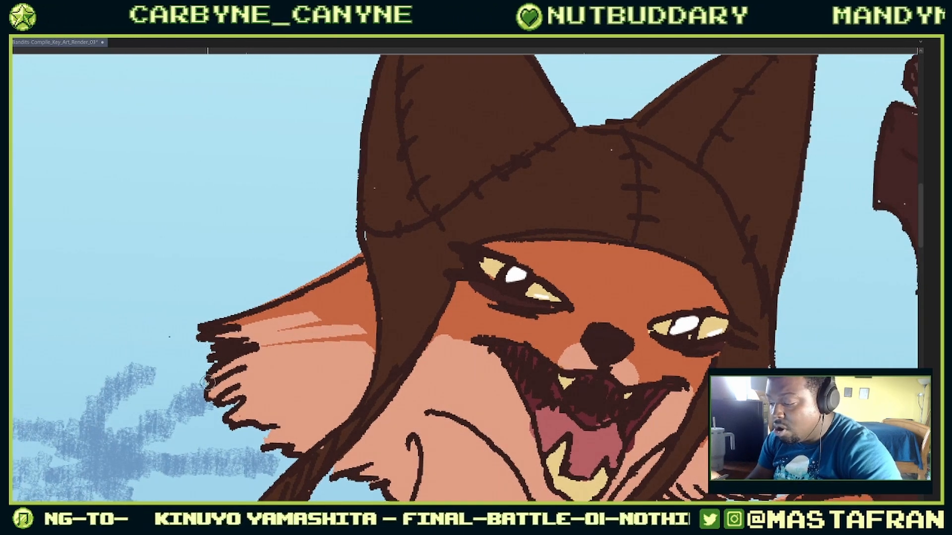
pyautogui.moveTo(248, 309); pyautogui.dragTo(340, 261)
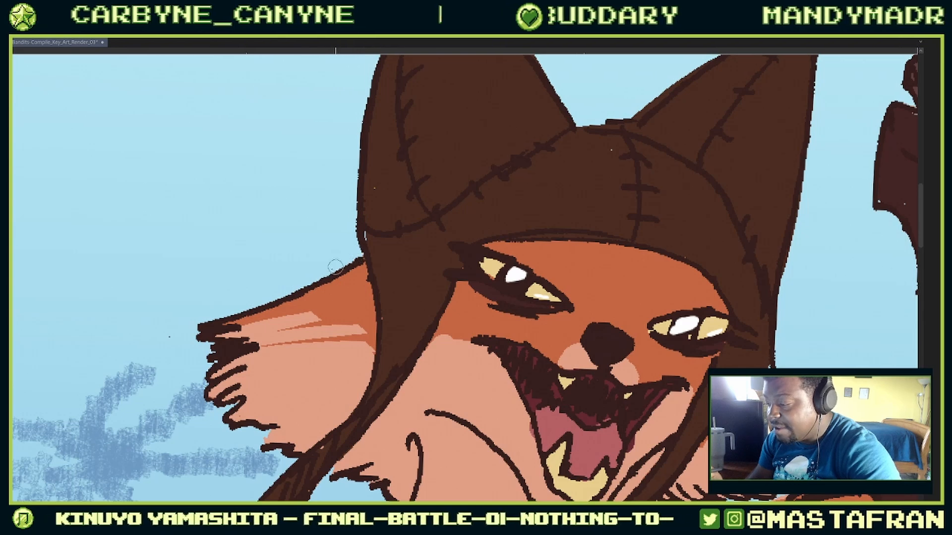
# Step: Clean up the brown base colour along the outline of the hat, around and between its ears
pyautogui.moveTo(503, 216); pyautogui.dragTo(384, 255)
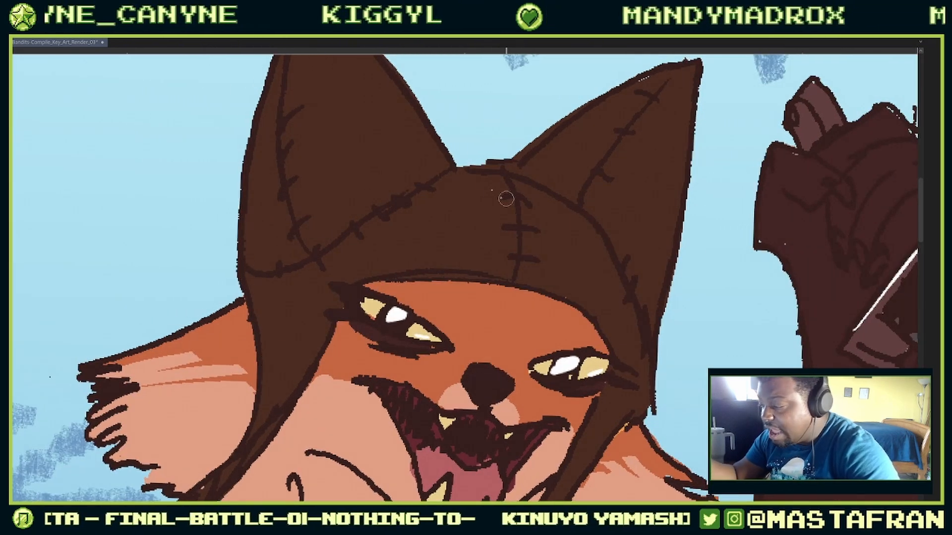
pyautogui.moveTo(647, 124); pyautogui.dragTo(554, 213)
pyautogui.moveTo(548, 168); pyautogui.dragTo(565, 165)
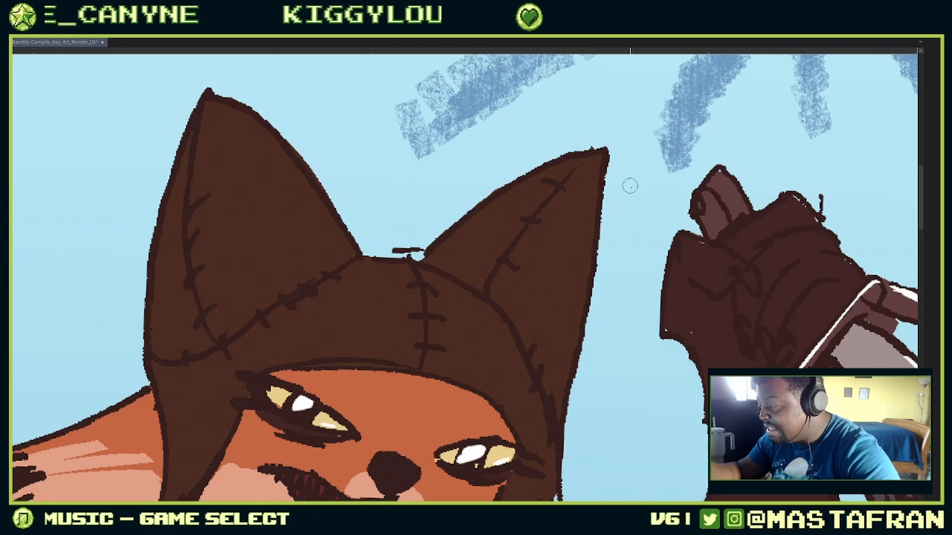
# Step: Touch up the light fur streaks on the female fox's cheek tuft nearest the palm silhouette and undo the last stroke
pyautogui.scroll(-3, 570, 341)
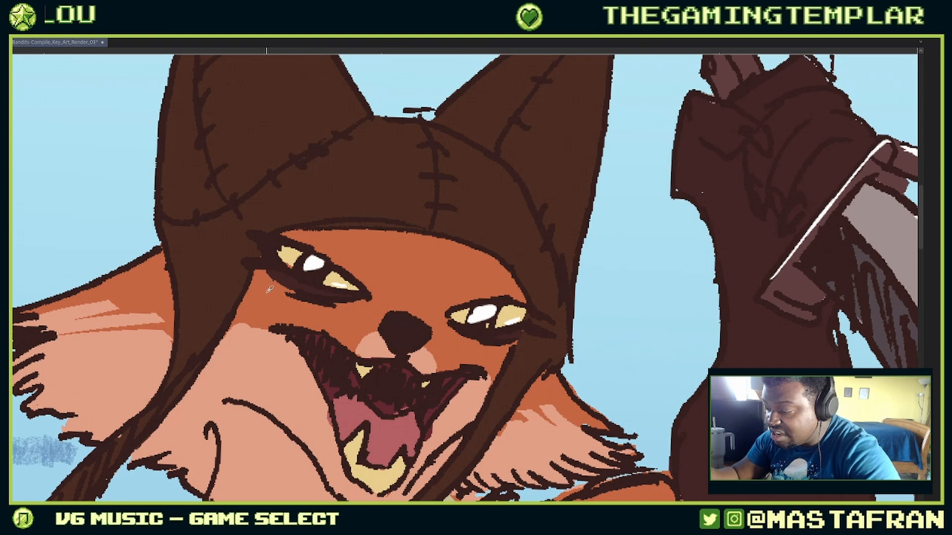
pyautogui.moveTo(141, 287)
pyautogui.mouseDown()
pyautogui.moveTo(423, 270)
pyautogui.moveTo(424, 281)
pyautogui.mouseUp()
pyautogui.moveTo(275, 318); pyautogui.dragTo(350, 288)
pyautogui.hotkey('ctrl', 'z')
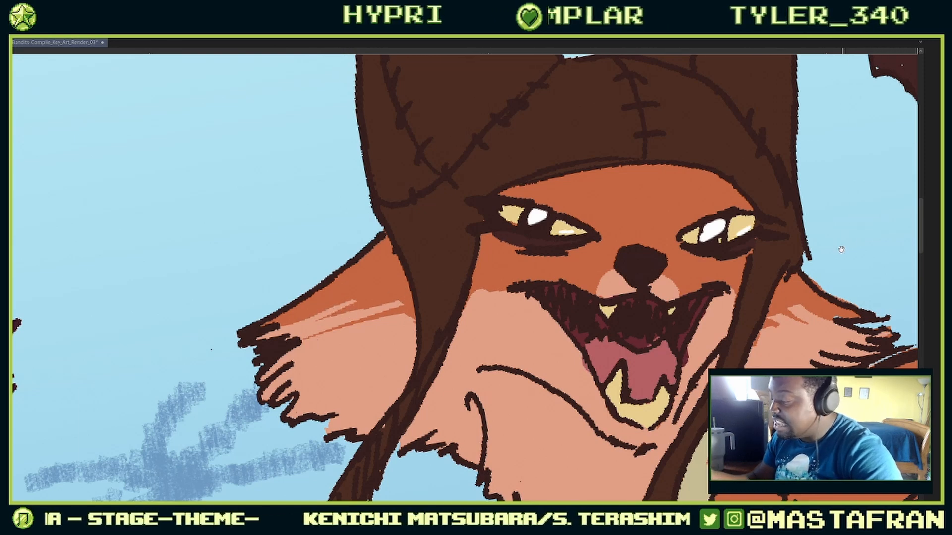
# Step: Paint light pink fur streaks into the orange of the cheek tuft on the raised-arm side, below the hat flap
pyautogui.moveTo(841, 250)
pyautogui.mouseDown()
pyautogui.moveTo(591, 189)
pyautogui.moveTo(578, 356)
pyautogui.mouseUp()
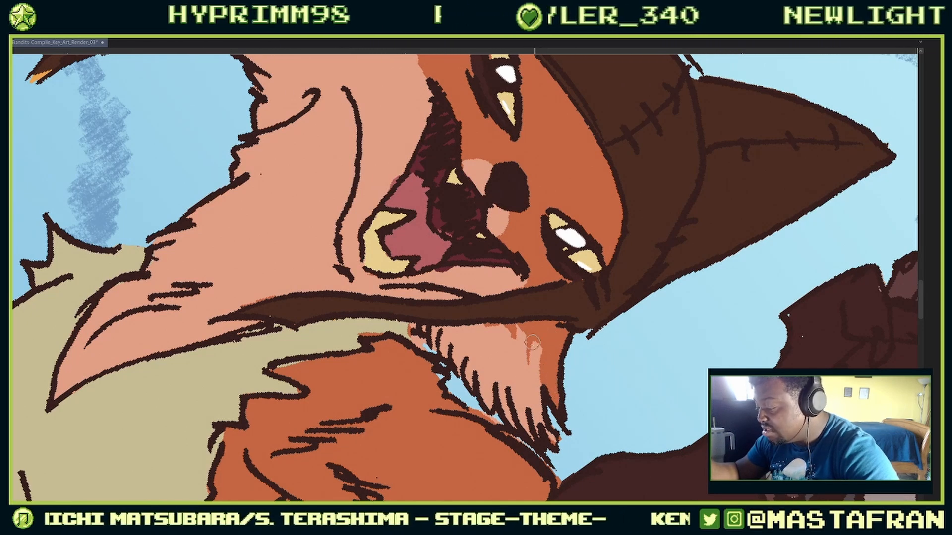
pyautogui.moveTo(531, 347); pyautogui.dragTo(535, 389)
pyautogui.moveTo(525, 337); pyautogui.dragTo(530, 364)
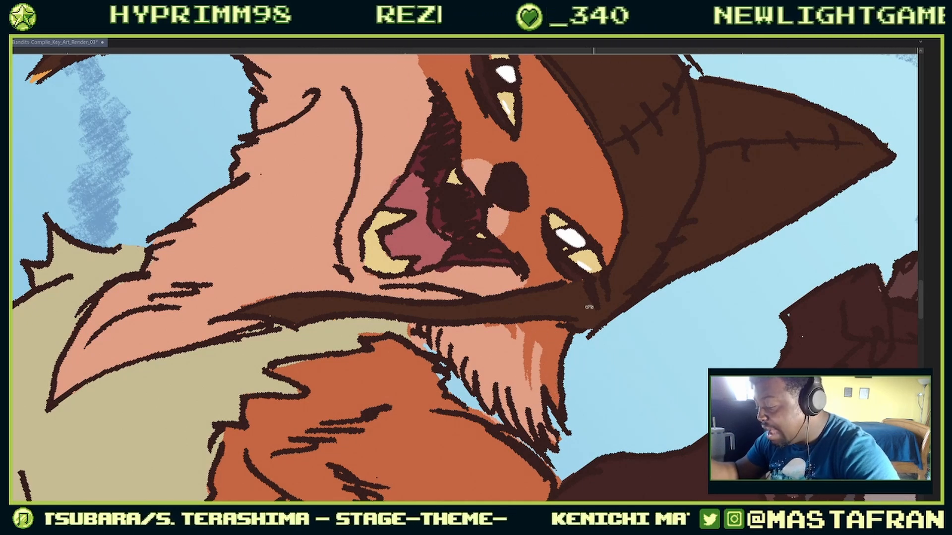
pyautogui.moveTo(589, 307)
pyautogui.mouseDown()
pyautogui.moveTo(575, 256)
pyautogui.moveTo(563, 230)
pyautogui.mouseUp()
pyautogui.moveTo(528, 293)
pyautogui.mouseDown()
pyautogui.moveTo(545, 315)
pyautogui.moveTo(509, 300)
pyautogui.moveTo(516, 307)
pyautogui.mouseUp()
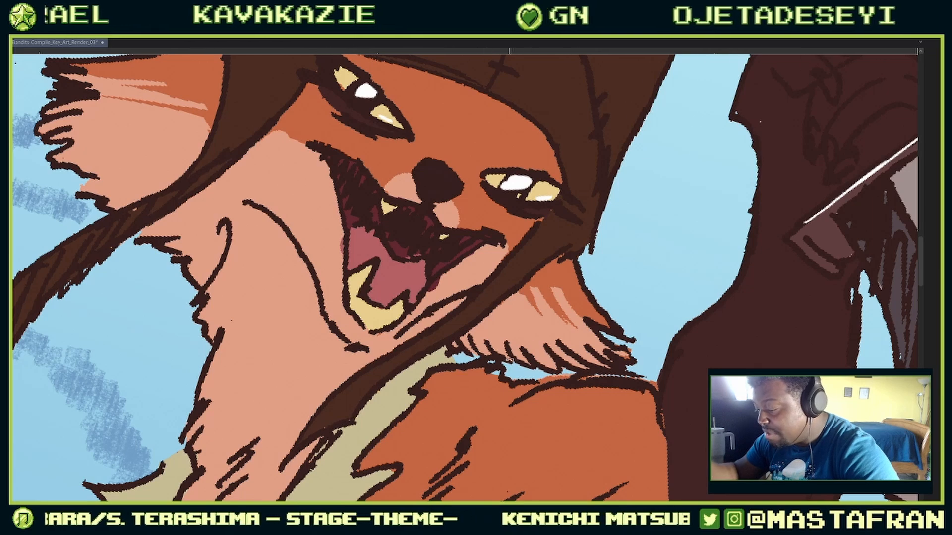
# Step: Clean up the orange base colour spilling past the outline of the female fox's raised arm, along the shoulder and the underside
pyautogui.moveTo(510, 360); pyautogui.dragTo(556, 296)
pyautogui.moveTo(508, 343); pyautogui.dragTo(524, 176)
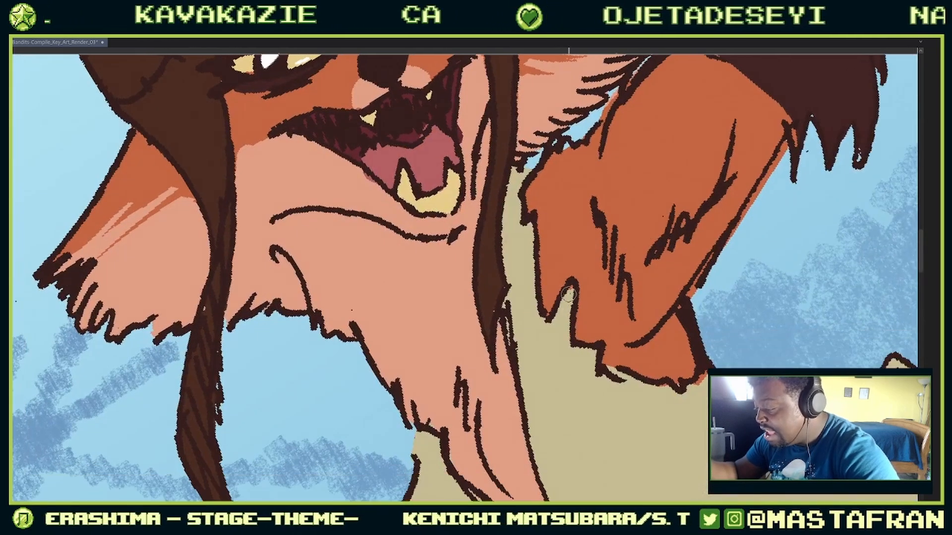
pyautogui.moveTo(571, 290); pyautogui.dragTo(502, 218)
pyautogui.moveTo(632, 275); pyautogui.dragTo(614, 361)
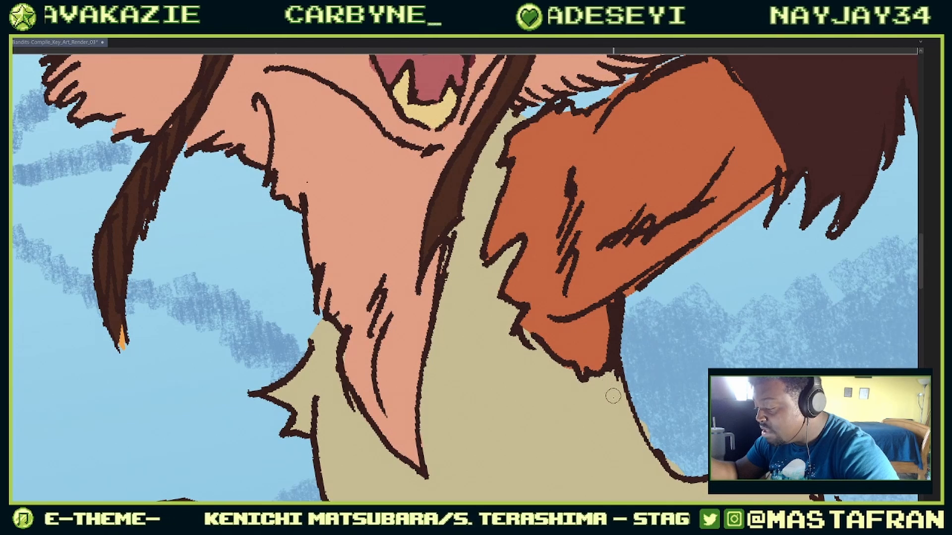
pyautogui.moveTo(632, 352); pyautogui.dragTo(538, 268)
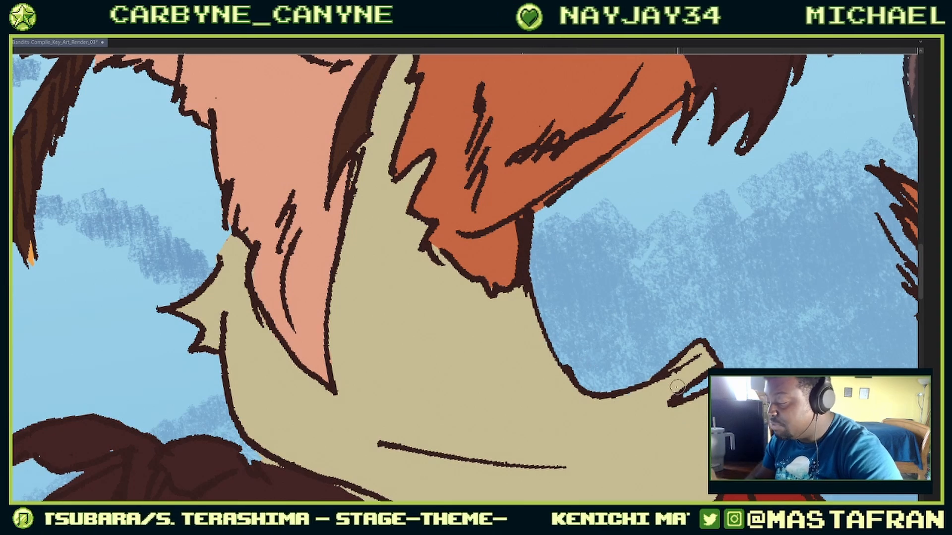
pyautogui.moveTo(664, 151); pyautogui.dragTo(558, 251)
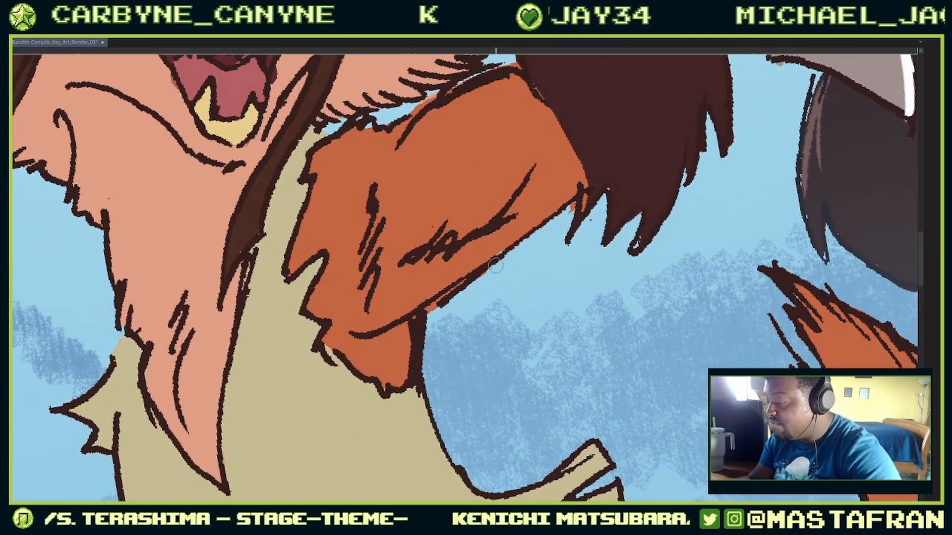
pyautogui.moveTo(566, 211); pyautogui.dragTo(468, 321)
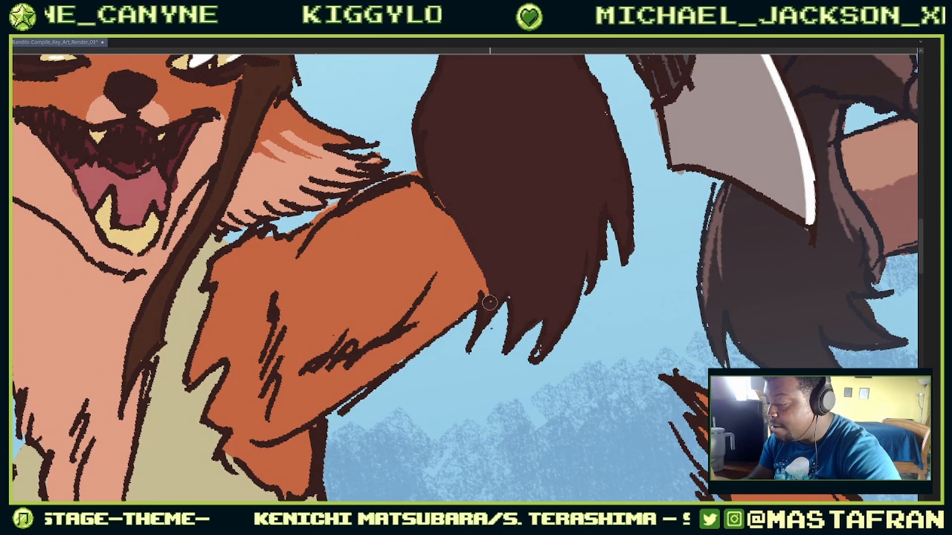
pyautogui.moveTo(480, 202); pyautogui.dragTo(462, 283)
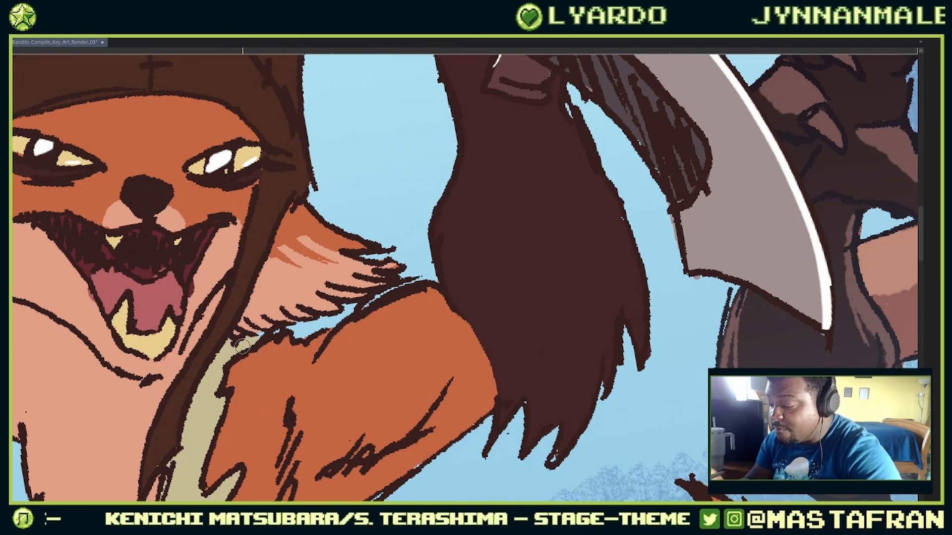
# Step: Clean up the base colour spilling past the line art at the knife blade's blunt end and along the raised forearm's fur fringe
pyautogui.scroll(-5, 308, 350)
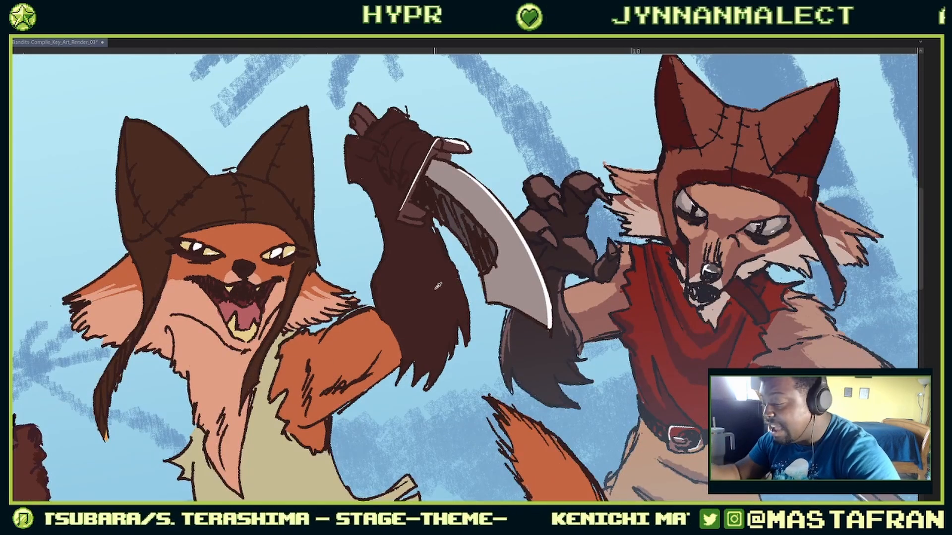
pyautogui.scroll(5, 446, 353)
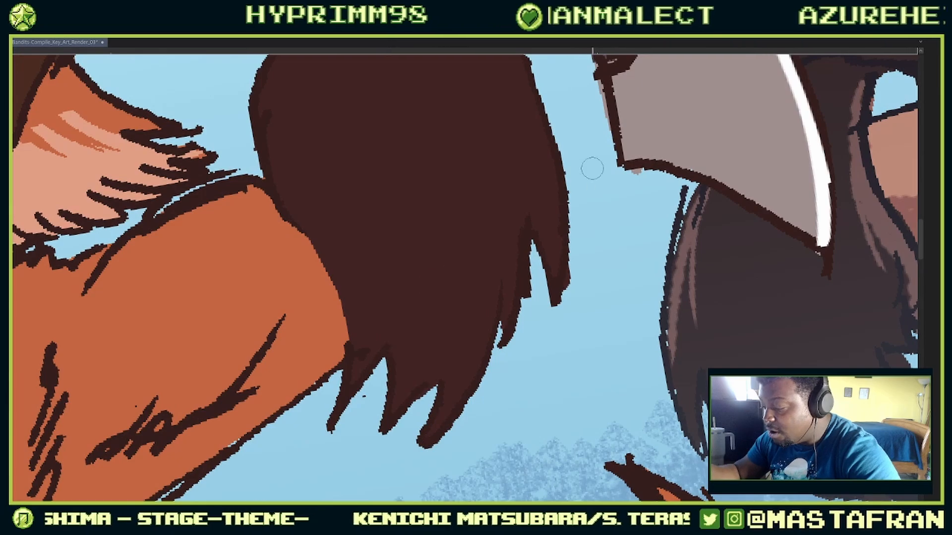
pyautogui.scroll(-4, 592, 168)
pyautogui.moveTo(592, 168); pyautogui.dragTo(484, 367)
pyautogui.scroll(4, 481, 386)
pyautogui.scroll(2, 476, 384)
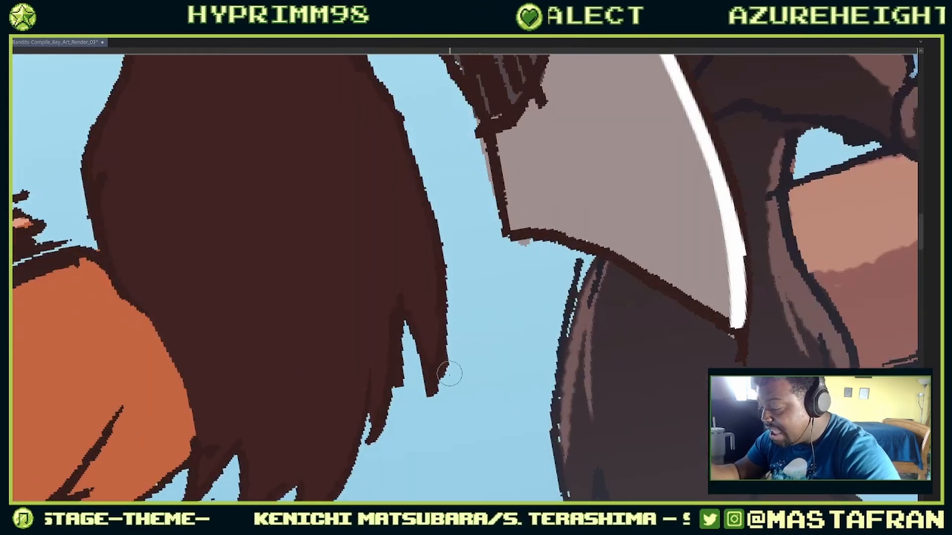
pyautogui.scroll(-3, 452, 314)
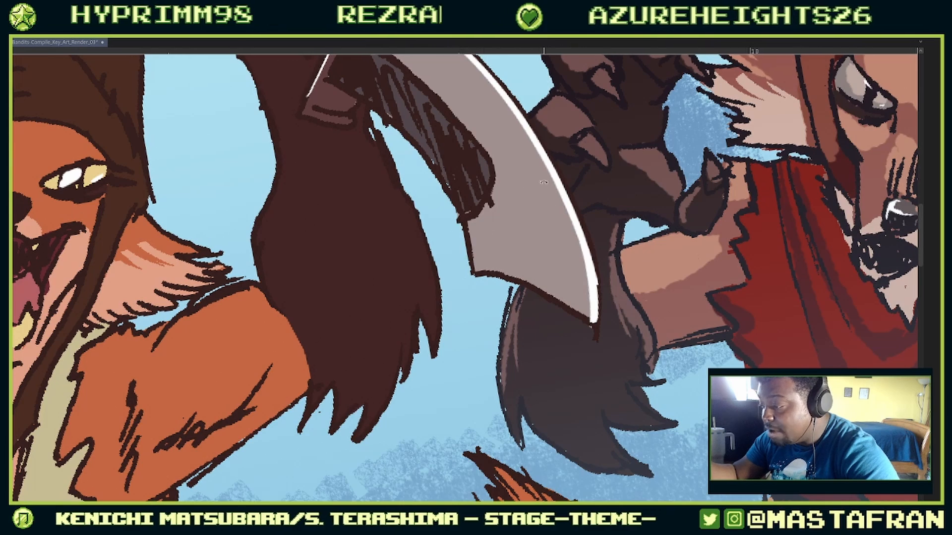
# Step: Clean up the base colour around the knife's spine and hilt and the outline of the hand gripping it
pyautogui.moveTo(463, 219); pyautogui.dragTo(475, 294)
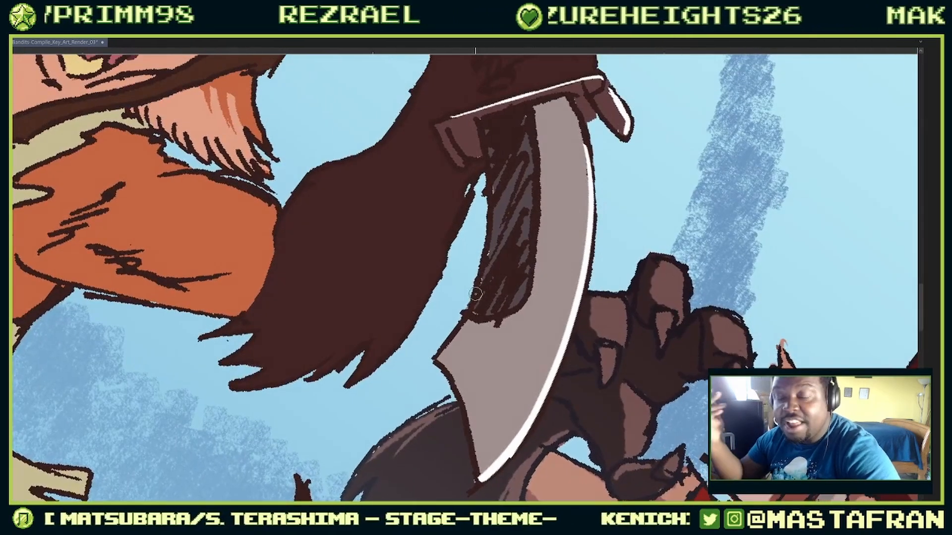
pyautogui.moveTo(581, 202); pyautogui.dragTo(475, 367)
pyautogui.moveTo(503, 171); pyautogui.dragTo(509, 271)
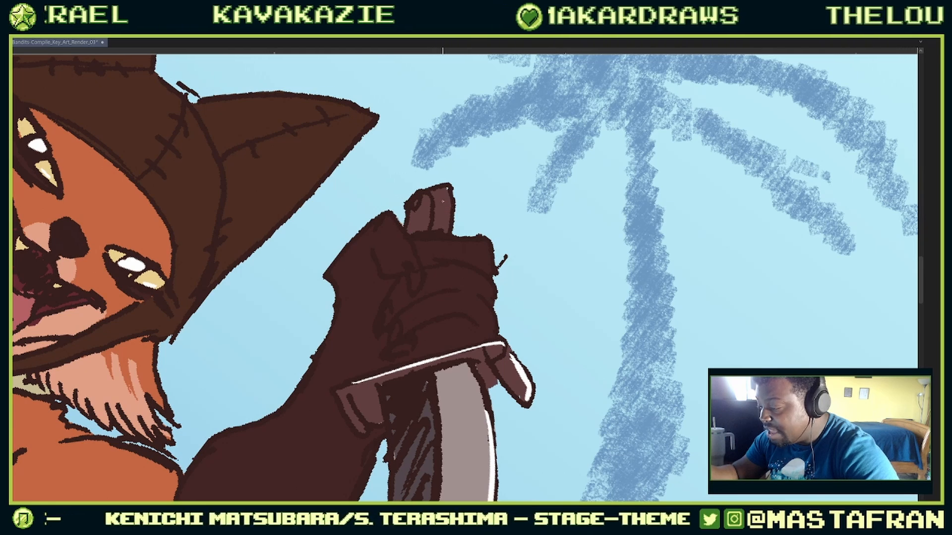
pyautogui.moveTo(473, 336); pyautogui.dragTo(481, 358)
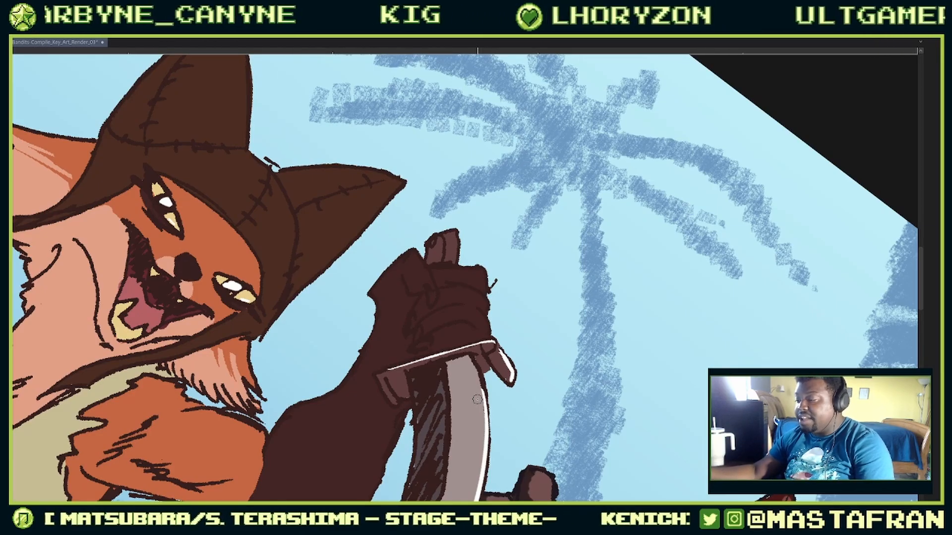
# Step: Erase the stray ink marks between the hat's ears and beside the knife hand on the Ink layer
pyautogui.press('F7')
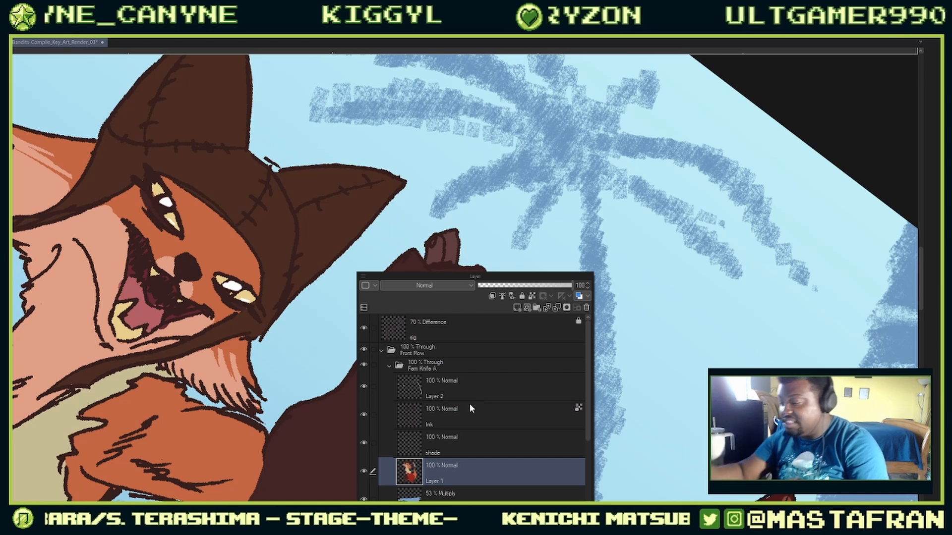
pyautogui.click(469, 405)
pyautogui.press('F7')
pyautogui.moveTo(265, 158)
pyautogui.mouseDown()
pyautogui.moveTo(278, 166)
pyautogui.moveTo(267, 156)
pyautogui.mouseUp()
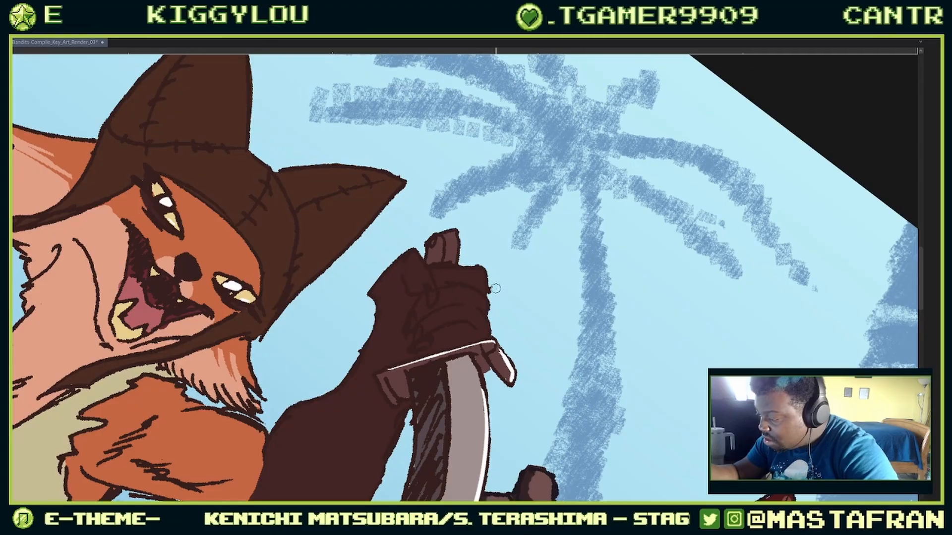
pyautogui.moveTo(494, 291); pyautogui.dragTo(490, 252)
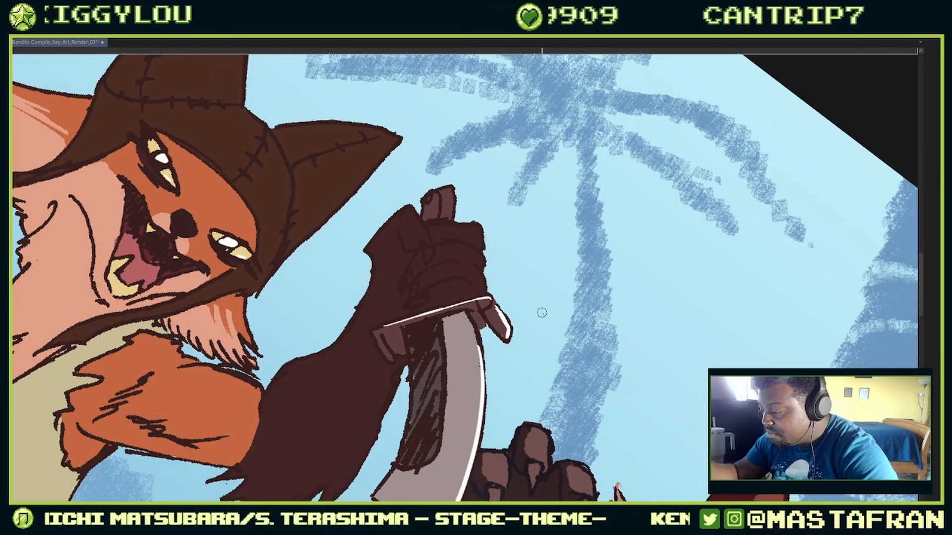
# Step: Check the cleaned-up knife arm against the neighbouring characters and save the artwork
pyautogui.moveTo(541, 313); pyautogui.dragTo(569, 176)
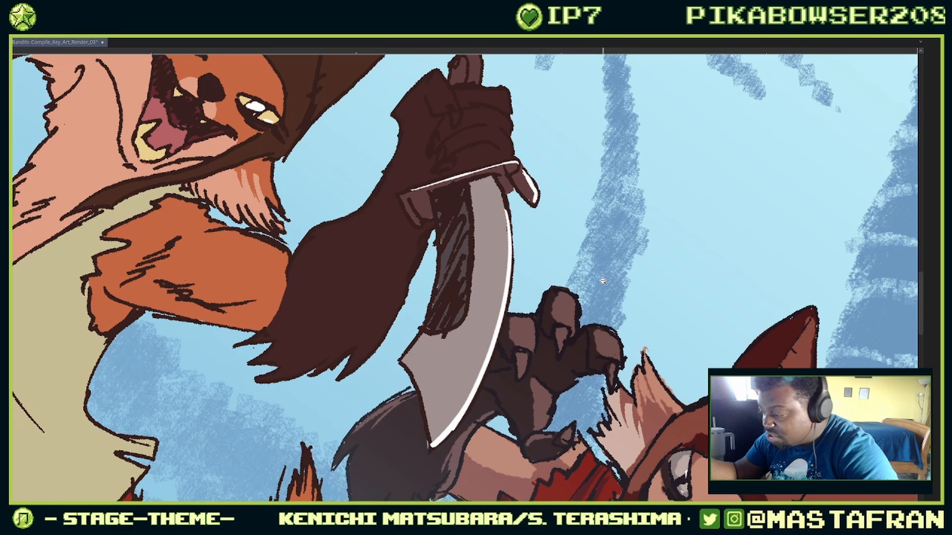
pyautogui.moveTo(602, 281); pyautogui.dragTo(569, 292)
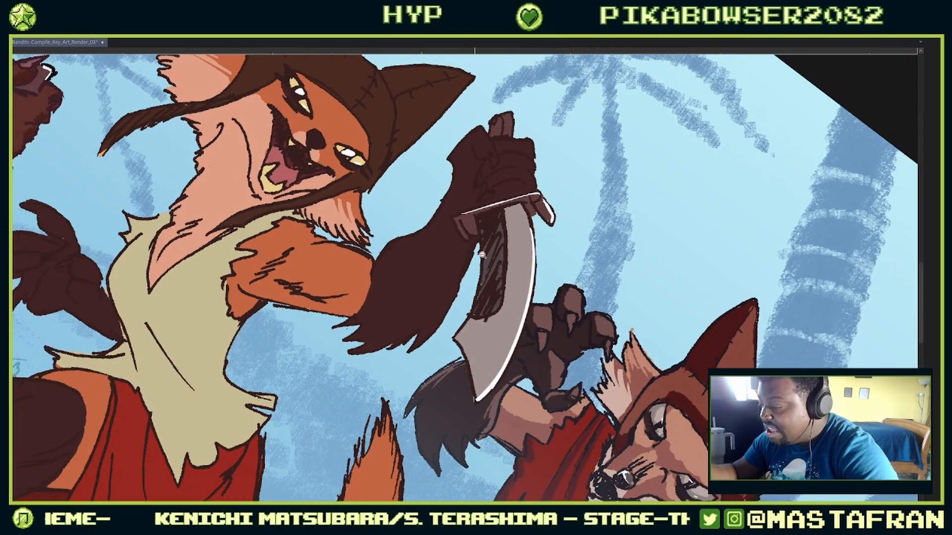
pyautogui.moveTo(478, 250); pyautogui.dragTo(488, 266)
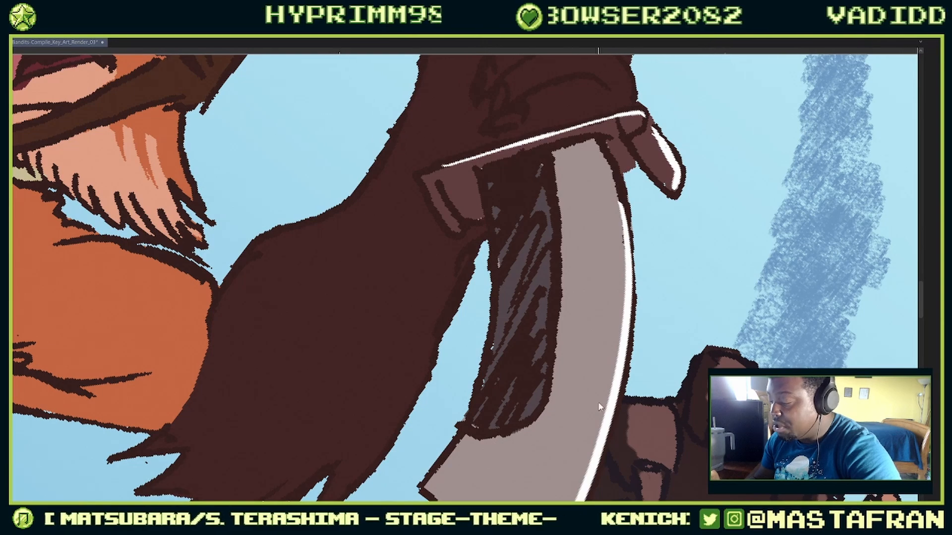
pyautogui.moveTo(582, 411); pyautogui.dragTo(569, 424)
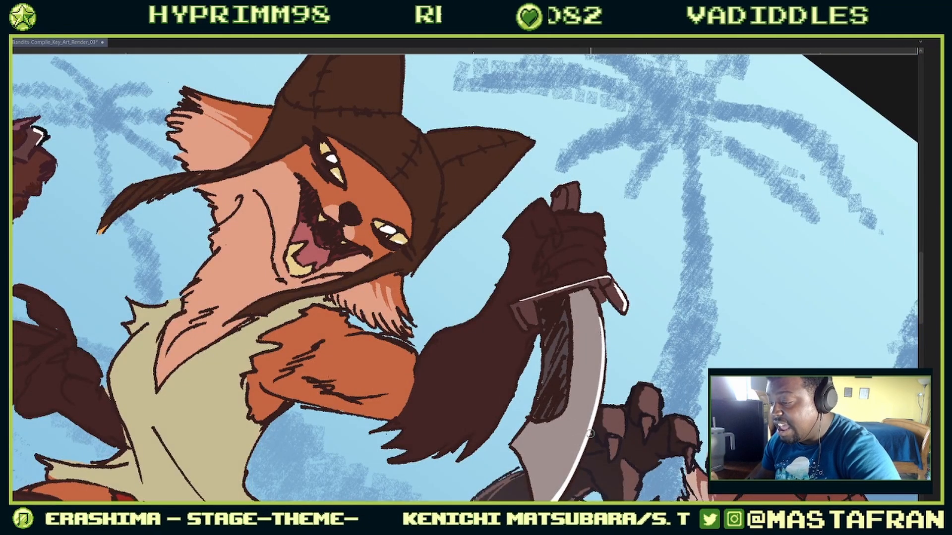
pyautogui.moveTo(589, 418); pyautogui.dragTo(562, 397)
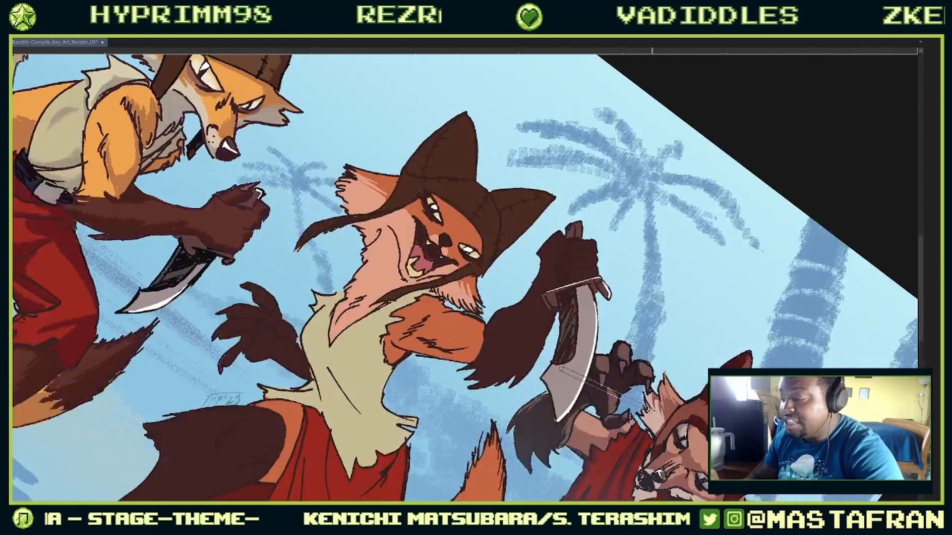
pyautogui.moveTo(618, 371); pyautogui.dragTo(651, 292)
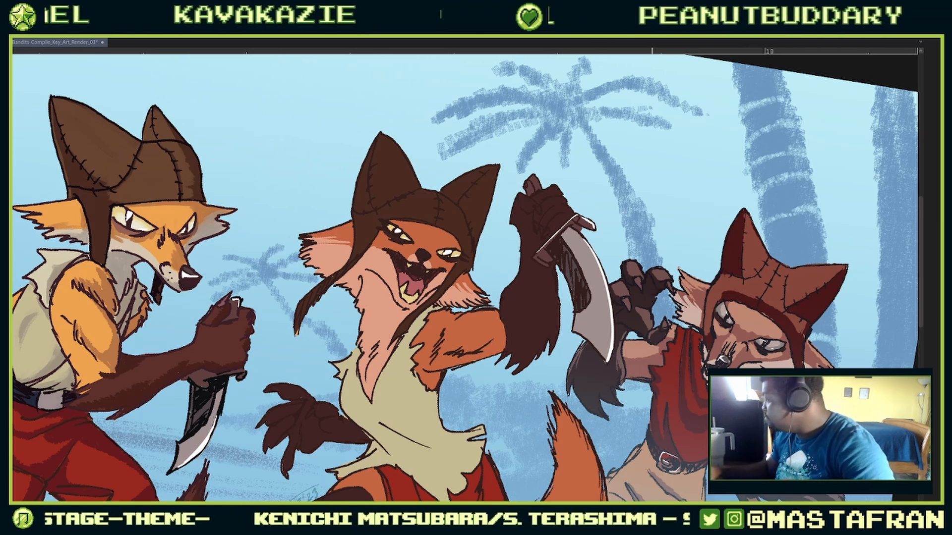
pyautogui.hotkey('ctrl', 's')
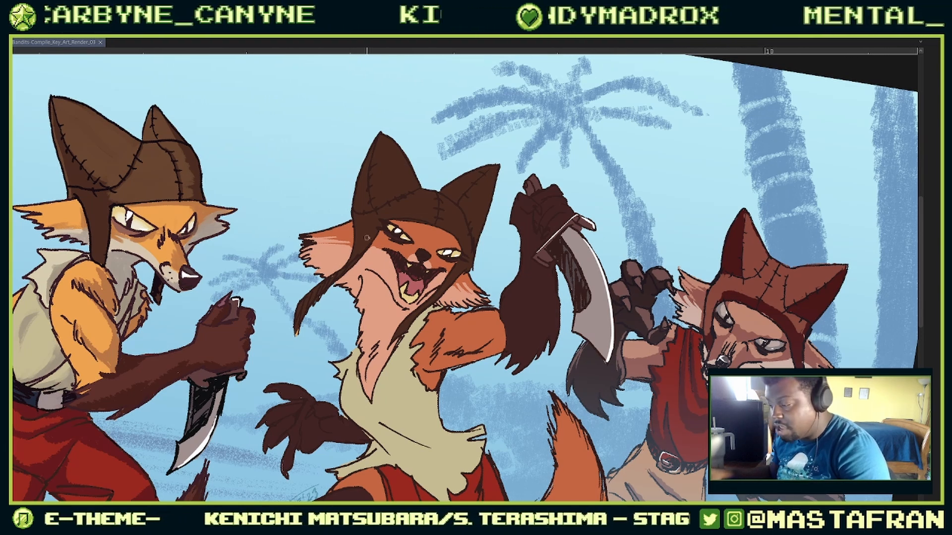
# Step: Rename the shade layer in the Fem Knife A folder as light
pyautogui.scroll(-2, 474, 262)
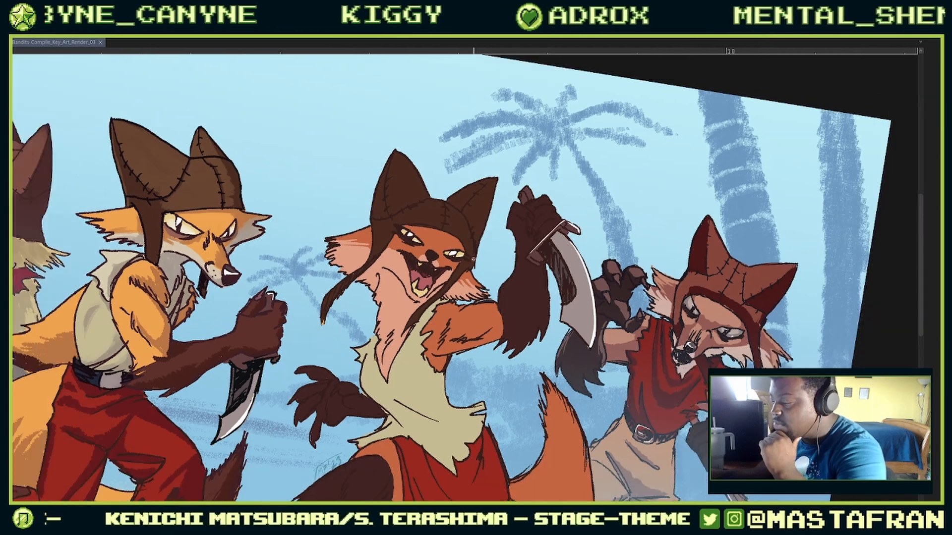
pyautogui.scroll(-1, 473, 262)
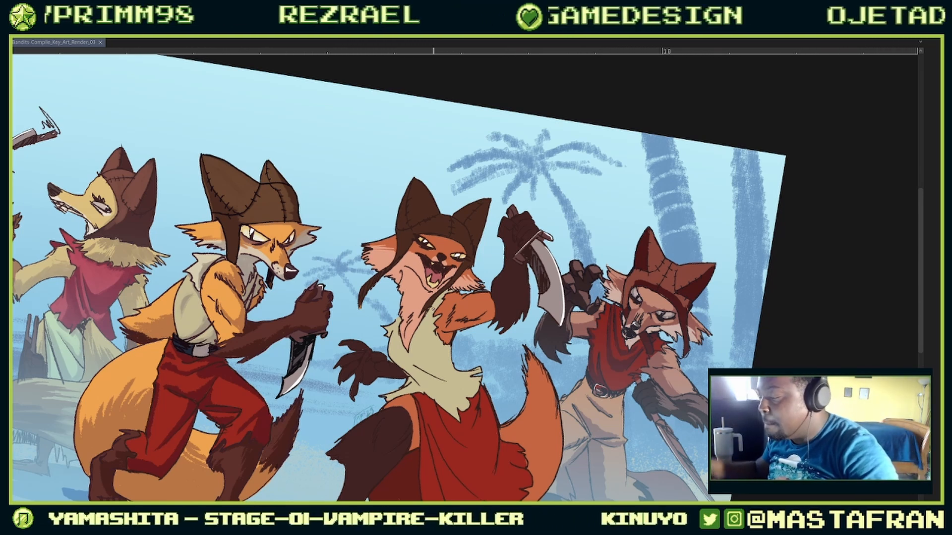
pyautogui.moveTo(490, 316); pyautogui.dragTo(522, 245)
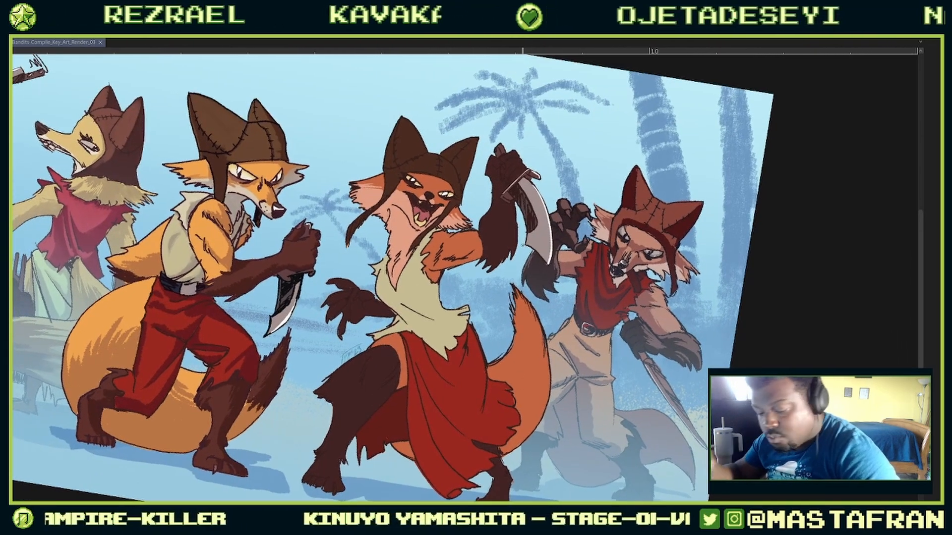
pyautogui.press('F7')
pyautogui.click(517, 313)
pyautogui.doubleClick(480, 296)
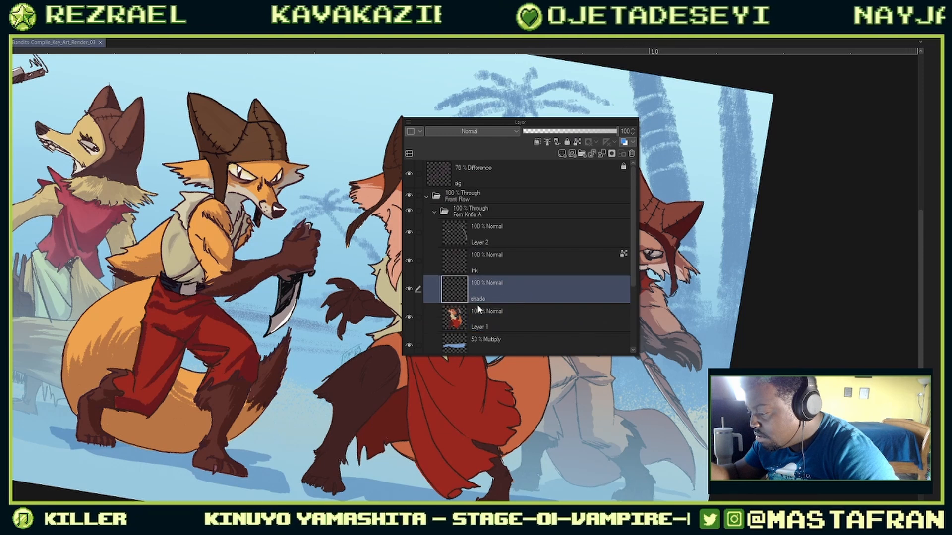
pyautogui.write('light')
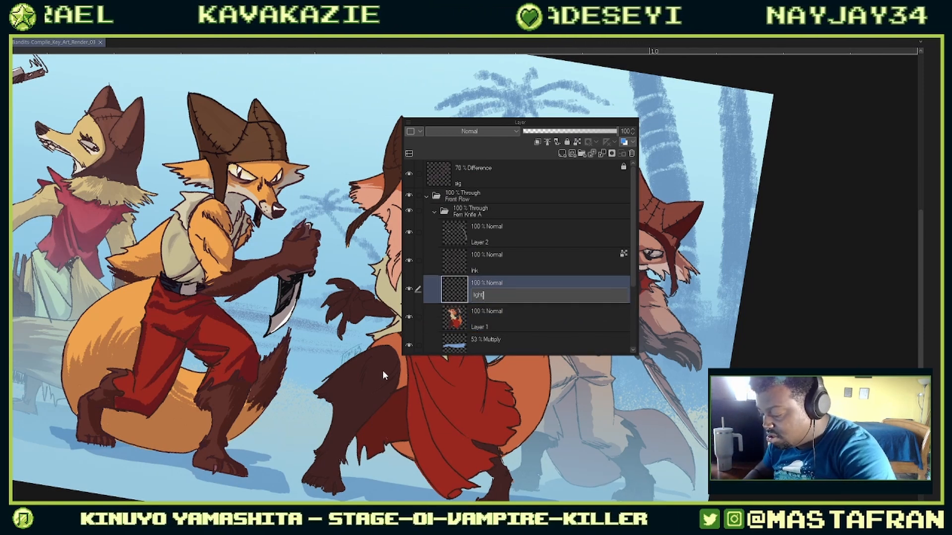
pyautogui.press('Return')
pyautogui.press('F7')
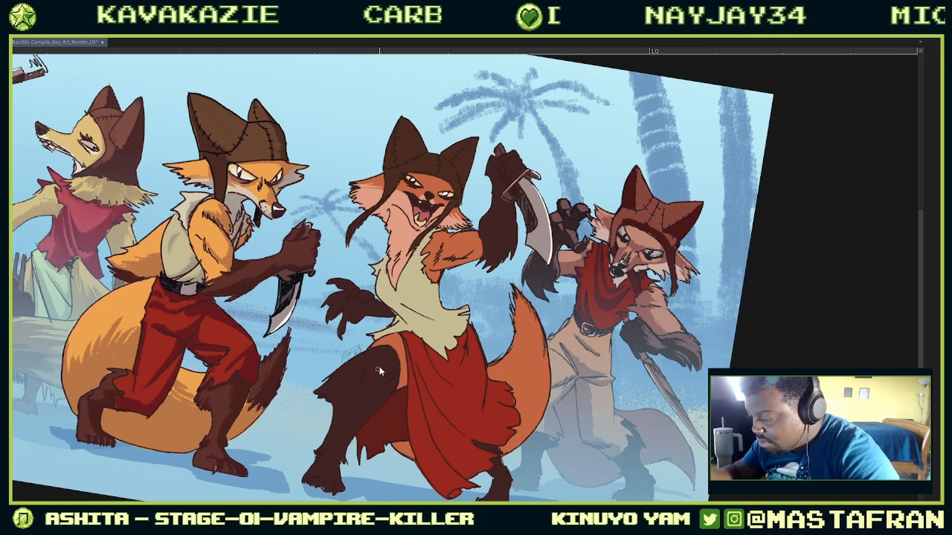
pyautogui.press('F6')
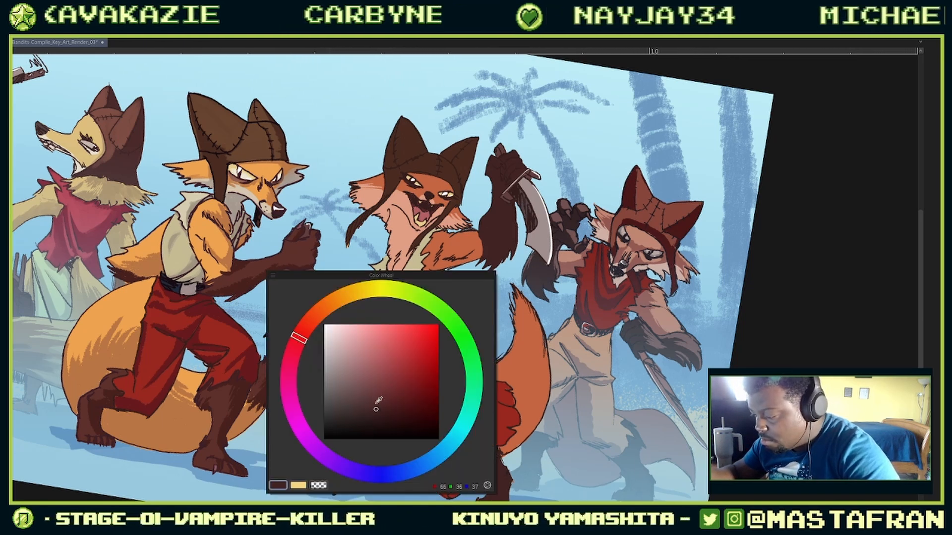
pyautogui.press('F6')
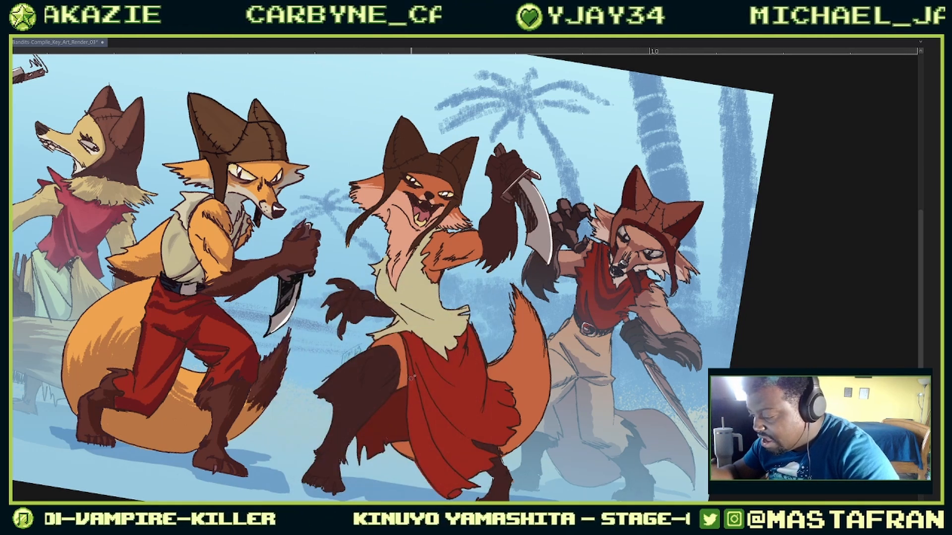
pyautogui.press('F7')
pyautogui.press('F7')
pyautogui.press('F8')
pyautogui.press('F8')
pyautogui.press('F5')
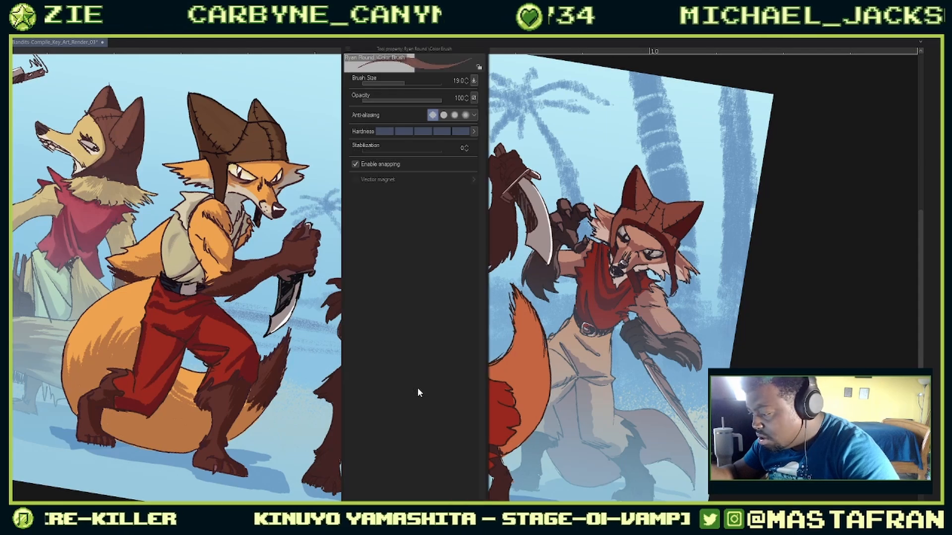
pyautogui.press('F5')
# Step: Choose the Ryan Paint Brush from the PaintingBrushes group as the painting tool
pyautogui.press('F4')
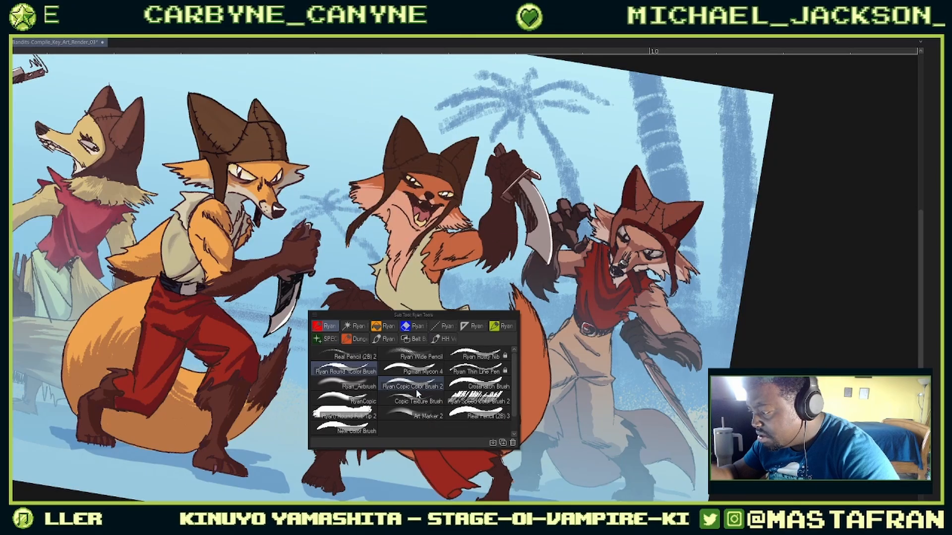
pyautogui.click(479, 353)
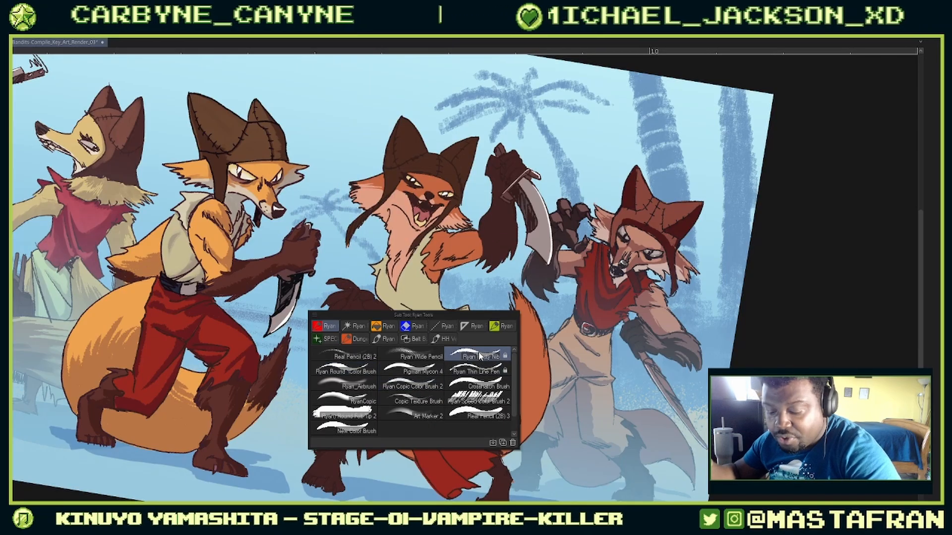
pyautogui.press('b')
pyautogui.click(490, 348)
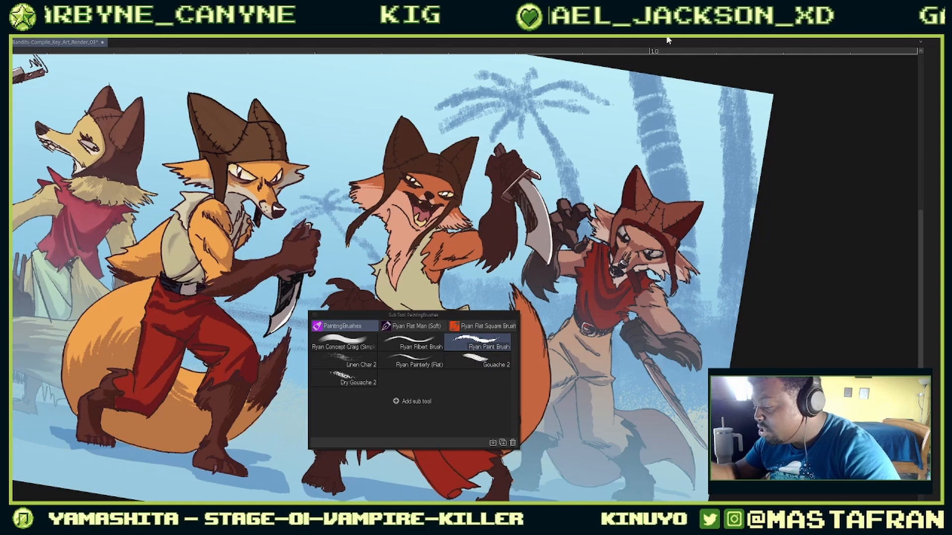
pyautogui.press('F4')
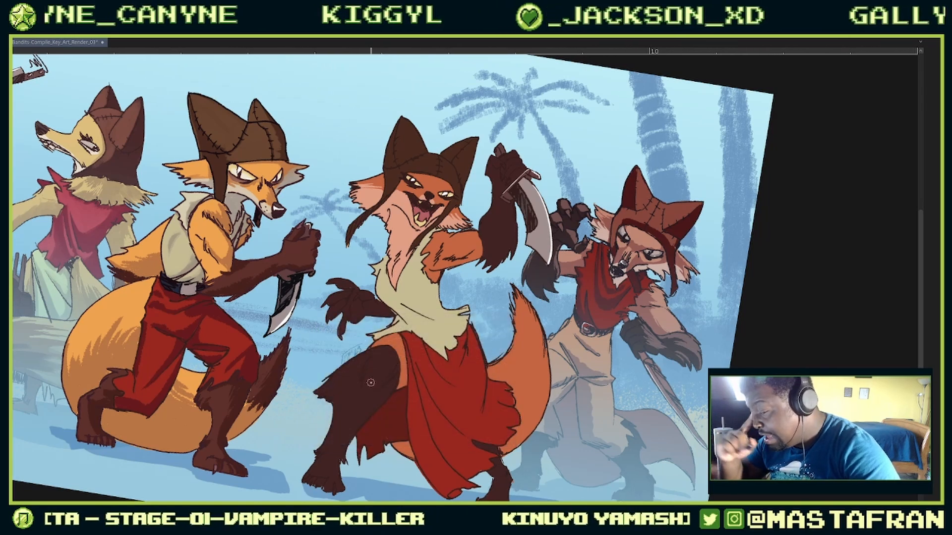
pyautogui.moveTo(517, 272); pyautogui.dragTo(457, 268)
pyautogui.scroll(3, 433, 358)
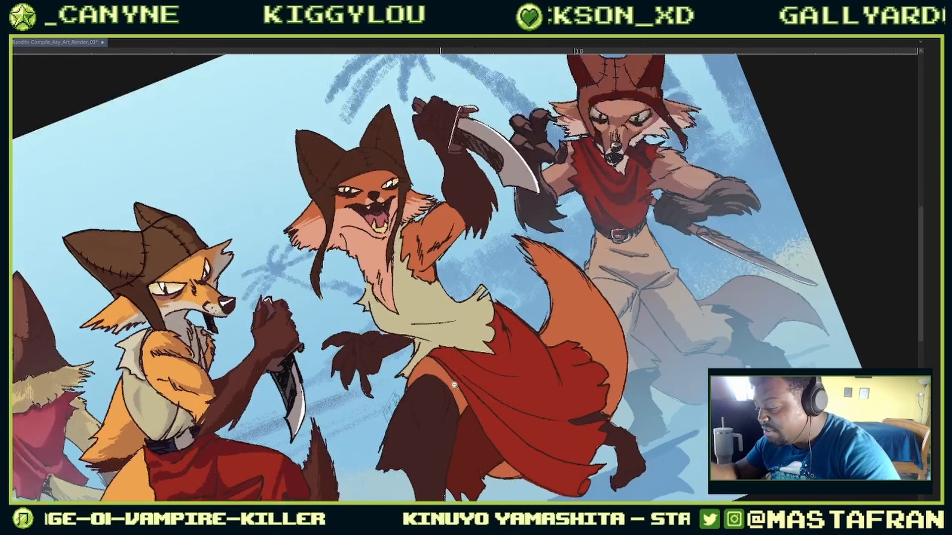
pyautogui.moveTo(442, 388)
pyautogui.mouseDown()
pyautogui.moveTo(467, 233)
pyautogui.moveTo(454, 331)
pyautogui.mouseUp()
pyautogui.moveTo(460, 284); pyautogui.dragTo(452, 375)
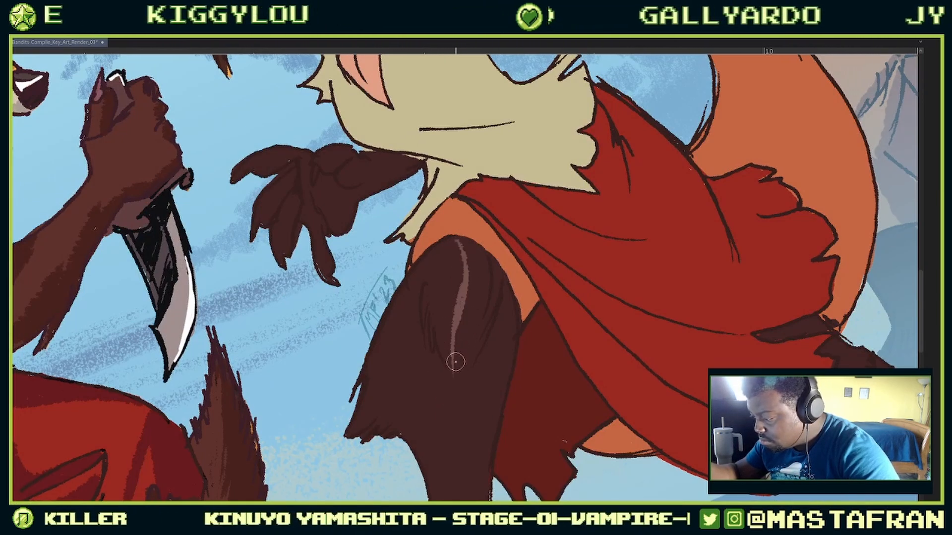
pyautogui.hotkey('ctrl', 'z')
pyautogui.hotkey('ctrl', 'z')
# Step: Pick a subtler brown slightly lighter than the base and paint fur highlights on the female knife fighter's bent knee and calf tuft
pyautogui.rightClick(465, 344)
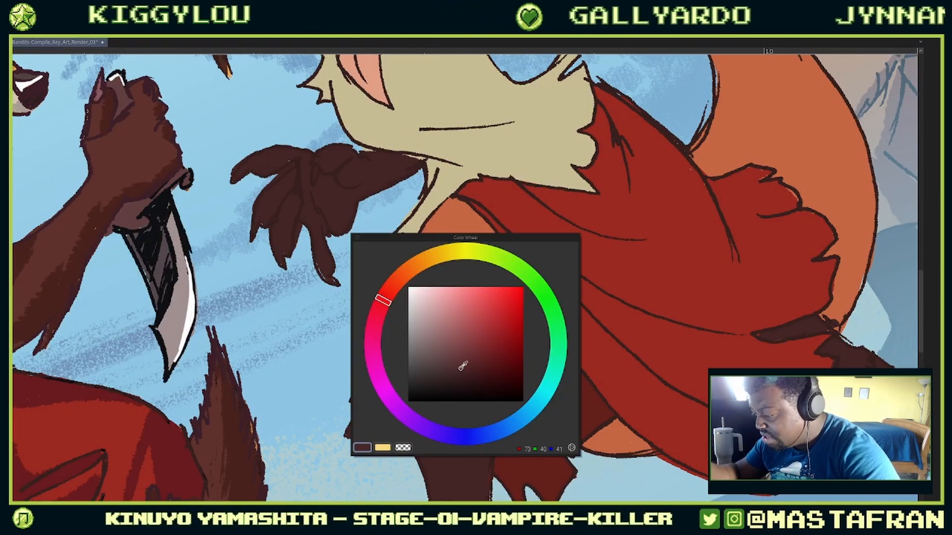
pyautogui.moveTo(459, 266); pyautogui.dragTo(449, 351)
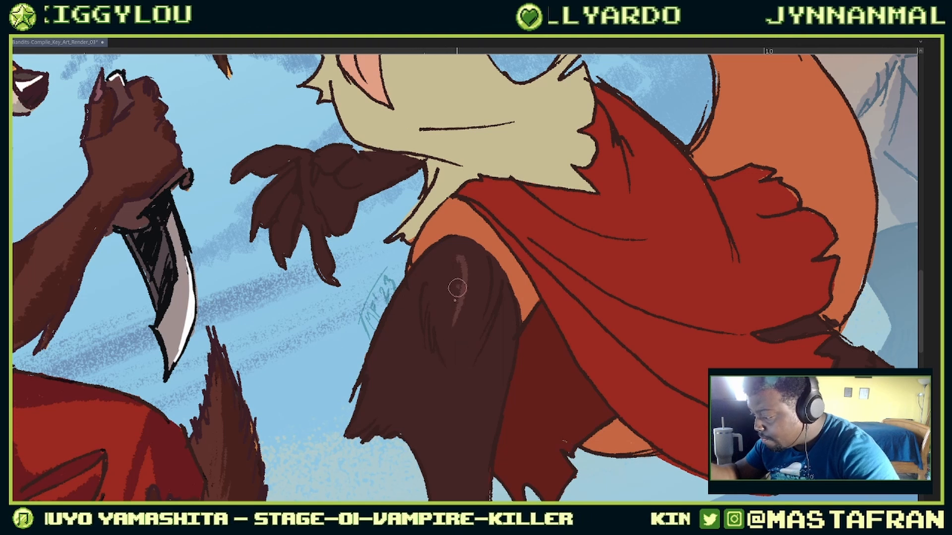
pyautogui.moveTo(451, 243)
pyautogui.mouseDown()
pyautogui.moveTo(457, 363)
pyautogui.moveTo(462, 258)
pyautogui.moveTo(456, 305)
pyautogui.moveTo(453, 241)
pyautogui.moveTo(446, 287)
pyautogui.moveTo(433, 302)
pyautogui.moveTo(431, 272)
pyautogui.moveTo(438, 327)
pyautogui.moveTo(438, 266)
pyautogui.moveTo(429, 299)
pyautogui.moveTo(439, 258)
pyautogui.moveTo(459, 252)
pyautogui.moveTo(454, 275)
pyautogui.moveTo(473, 250)
pyautogui.mouseUp()
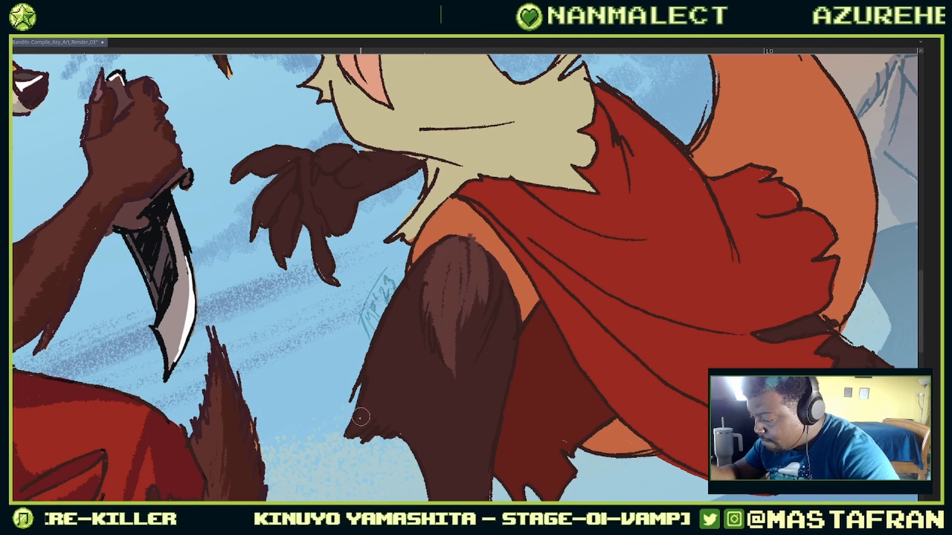
pyautogui.moveTo(421, 345); pyautogui.dragTo(427, 446)
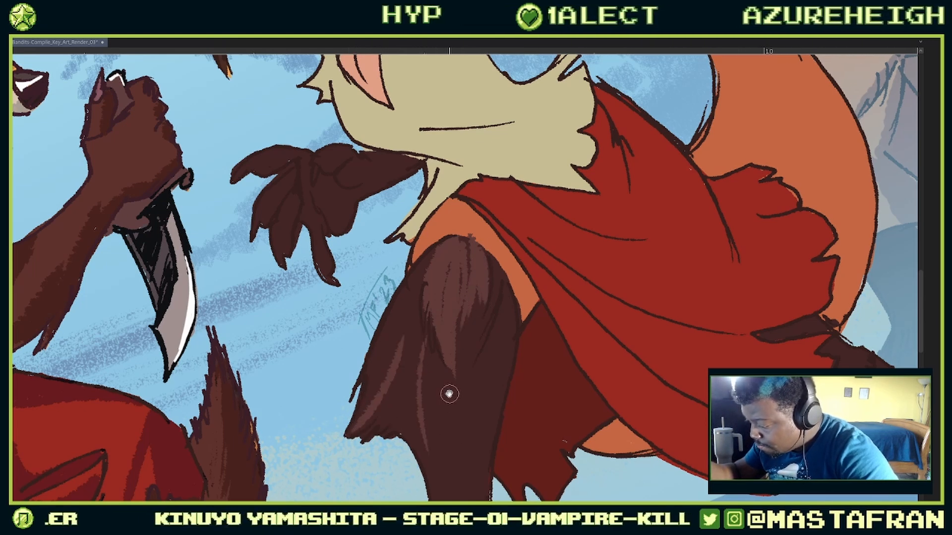
# Step: Paint light brown fur streaks along the front leg's shin and up the calf
pyautogui.moveTo(449, 393)
pyautogui.mouseDown()
pyautogui.moveTo(444, 277)
pyautogui.moveTo(431, 436)
pyautogui.moveTo(441, 443)
pyautogui.moveTo(436, 301)
pyautogui.mouseUp()
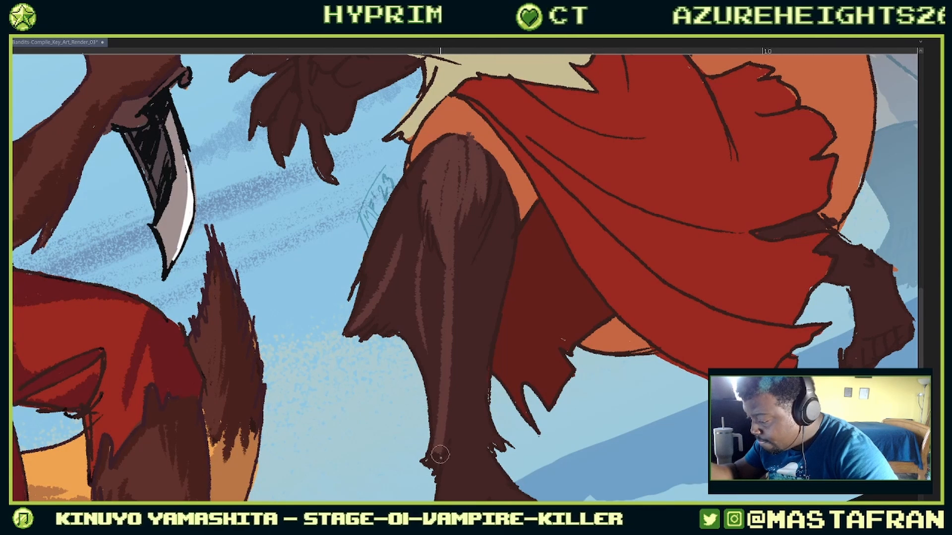
pyautogui.moveTo(440, 454); pyautogui.dragTo(453, 253)
pyautogui.moveTo(434, 423); pyautogui.dragTo(415, 287)
pyautogui.moveTo(443, 367); pyautogui.dragTo(428, 251)
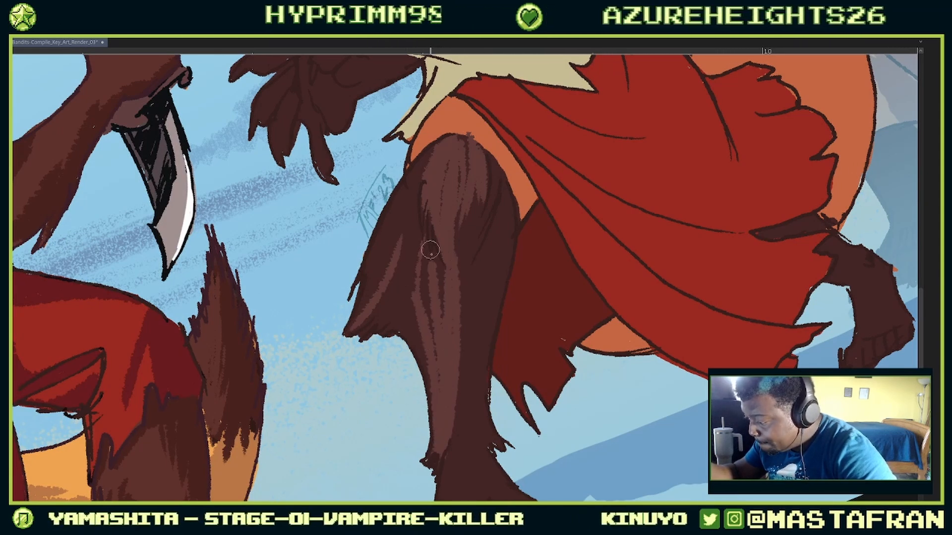
pyautogui.moveTo(425, 324); pyautogui.dragTo(429, 248)
pyautogui.moveTo(404, 324)
pyautogui.mouseDown()
pyautogui.moveTo(420, 215)
pyautogui.moveTo(403, 186)
pyautogui.mouseUp()
pyautogui.moveTo(377, 280)
pyautogui.mouseDown()
pyautogui.moveTo(410, 182)
pyautogui.moveTo(419, 191)
pyautogui.mouseUp()
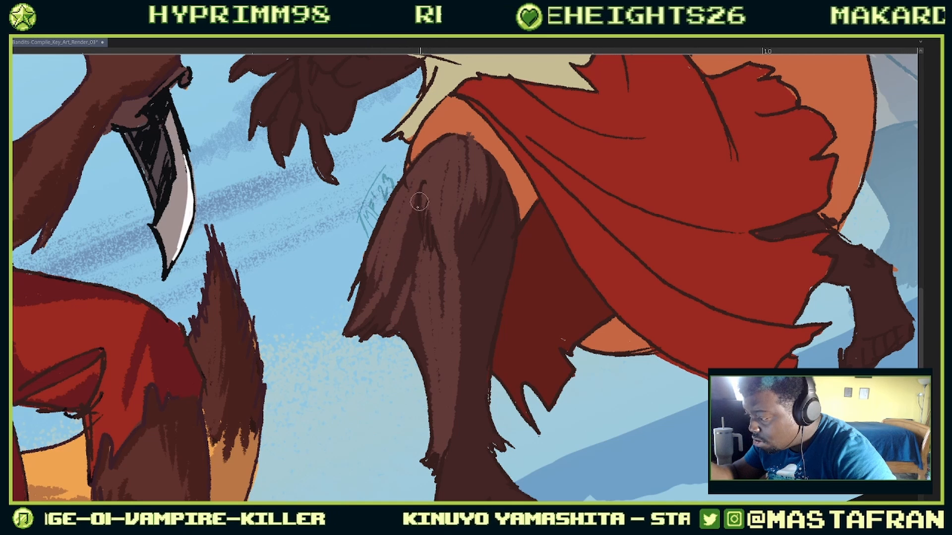
# Step: Fill out the light area on the front calf and break it up with darker fur strokes down to the tuft
pyautogui.moveTo(403, 295); pyautogui.dragTo(419, 200)
pyautogui.moveTo(405, 307); pyautogui.dragTo(406, 236)
pyautogui.moveTo(372, 267); pyautogui.dragTo(358, 327)
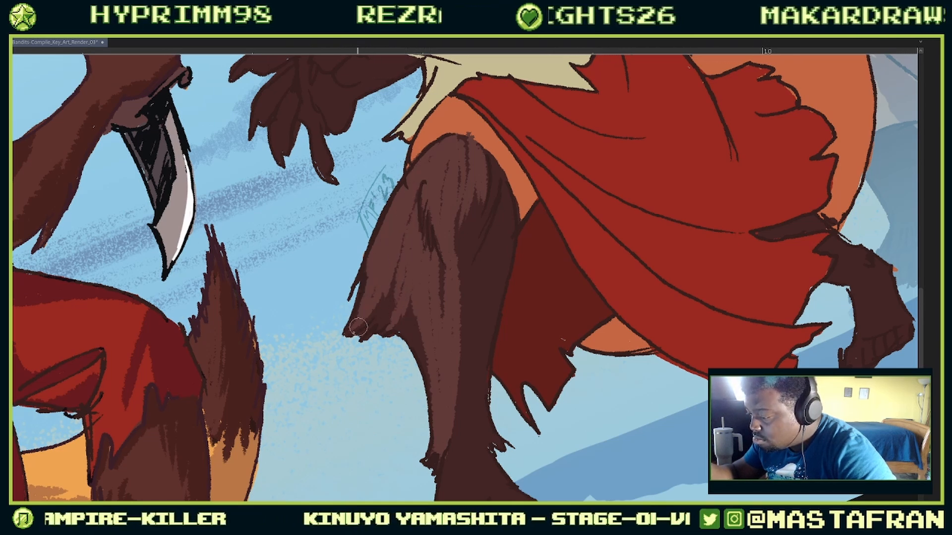
pyautogui.moveTo(382, 262)
pyautogui.mouseDown()
pyautogui.moveTo(354, 341)
pyautogui.moveTo(387, 308)
pyautogui.moveTo(394, 281)
pyautogui.moveTo(375, 288)
pyautogui.moveTo(404, 278)
pyautogui.moveTo(393, 258)
pyautogui.moveTo(422, 351)
pyautogui.moveTo(397, 313)
pyautogui.moveTo(411, 363)
pyautogui.mouseUp()
pyautogui.moveTo(415, 310)
pyautogui.mouseDown()
pyautogui.moveTo(404, 355)
pyautogui.moveTo(425, 380)
pyautogui.mouseUp()
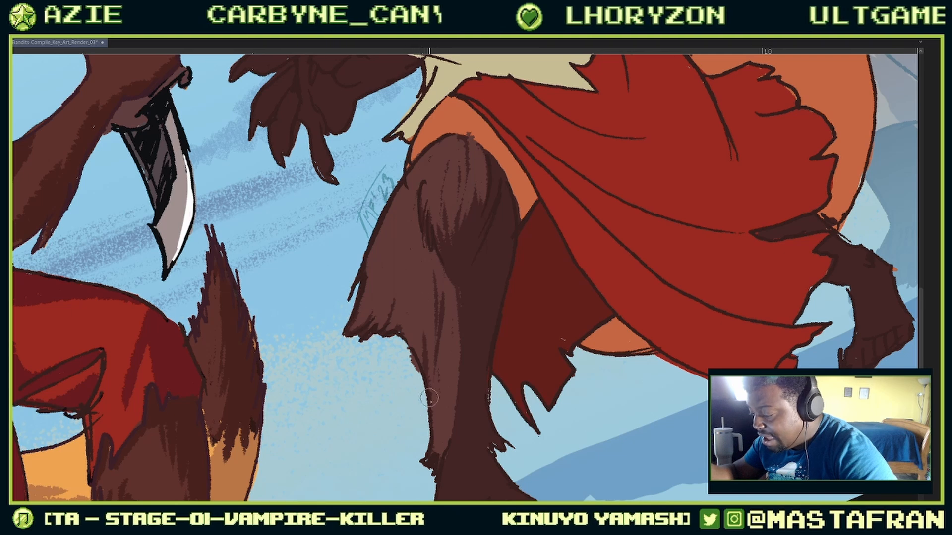
pyautogui.moveTo(430, 398)
pyautogui.mouseDown()
pyautogui.moveTo(429, 352)
pyautogui.moveTo(438, 383)
pyautogui.moveTo(424, 282)
pyautogui.mouseUp()
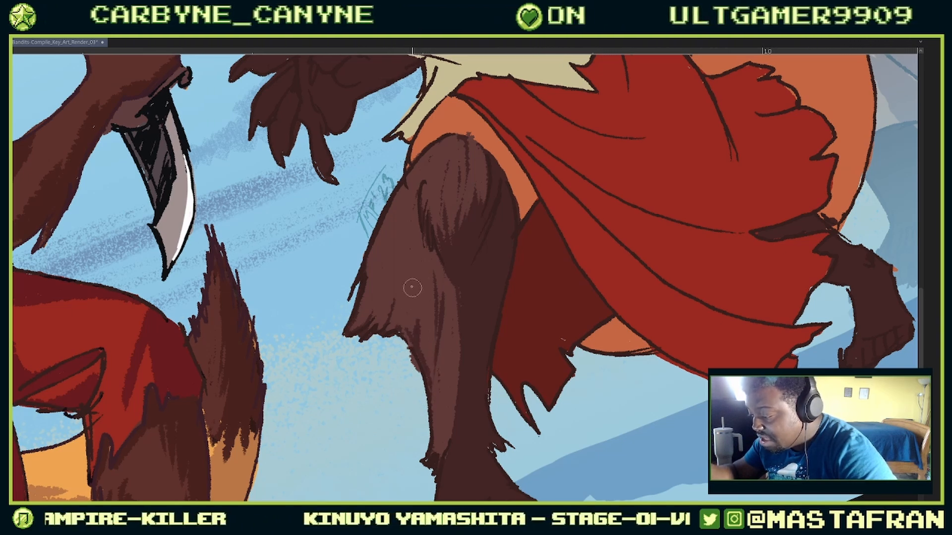
pyautogui.moveTo(416, 306)
pyautogui.mouseDown()
pyautogui.moveTo(429, 351)
pyautogui.moveTo(423, 373)
pyautogui.mouseUp()
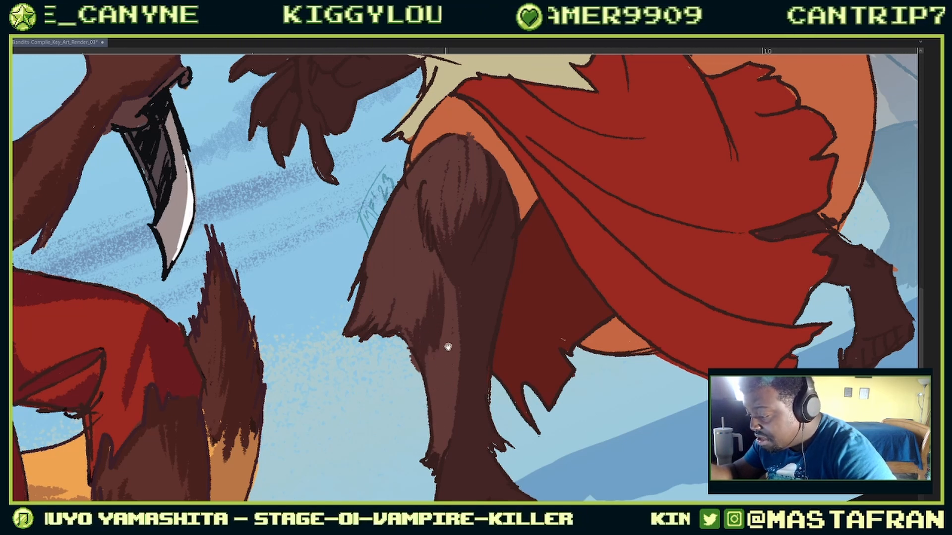
# Step: Paint the lit planes on the front foot and its toes in the same light brown
pyautogui.scroll(3, 431, 381)
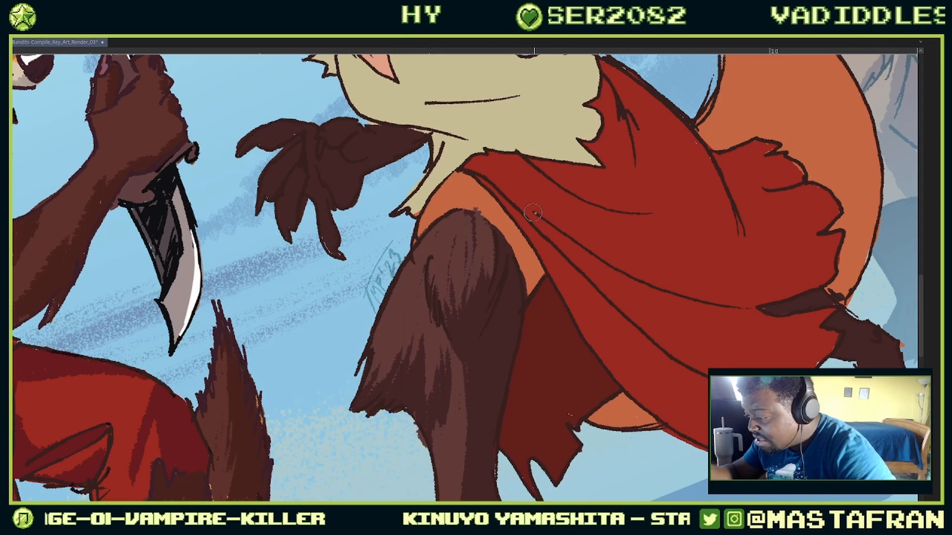
pyautogui.moveTo(523, 218)
pyautogui.mouseDown()
pyautogui.moveTo(460, 141)
pyautogui.moveTo(458, 113)
pyautogui.mouseUp()
pyautogui.moveTo(402, 416)
pyautogui.mouseDown()
pyautogui.moveTo(437, 266)
pyautogui.moveTo(432, 358)
pyautogui.moveTo(404, 342)
pyautogui.moveTo(395, 401)
pyautogui.moveTo(435, 375)
pyautogui.moveTo(421, 336)
pyautogui.moveTo(410, 339)
pyautogui.moveTo(404, 351)
pyautogui.moveTo(417, 347)
pyautogui.moveTo(424, 380)
pyautogui.moveTo(392, 404)
pyautogui.mouseUp()
pyautogui.moveTo(389, 368)
pyautogui.mouseDown()
pyautogui.moveTo(395, 416)
pyautogui.moveTo(419, 395)
pyautogui.moveTo(424, 404)
pyautogui.moveTo(456, 390)
pyautogui.moveTo(448, 403)
pyautogui.moveTo(461, 388)
pyautogui.moveTo(450, 409)
pyautogui.moveTo(405, 411)
pyautogui.mouseUp()
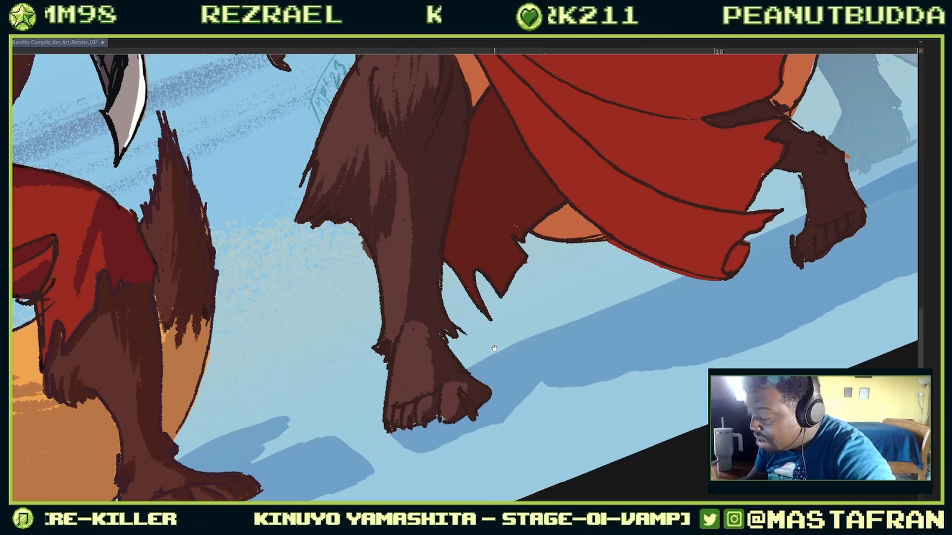
# Step: Paint the light brown over the rear foot and ankle below the skirt
pyautogui.moveTo(494, 349); pyautogui.dragTo(443, 404)
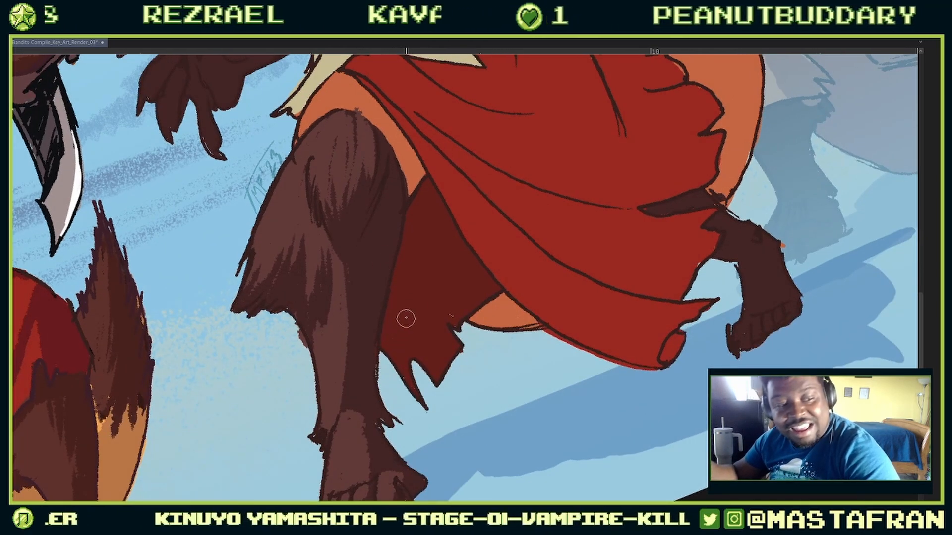
pyautogui.moveTo(444, 243); pyautogui.dragTo(446, 352)
pyautogui.moveTo(407, 219); pyautogui.dragTo(404, 297)
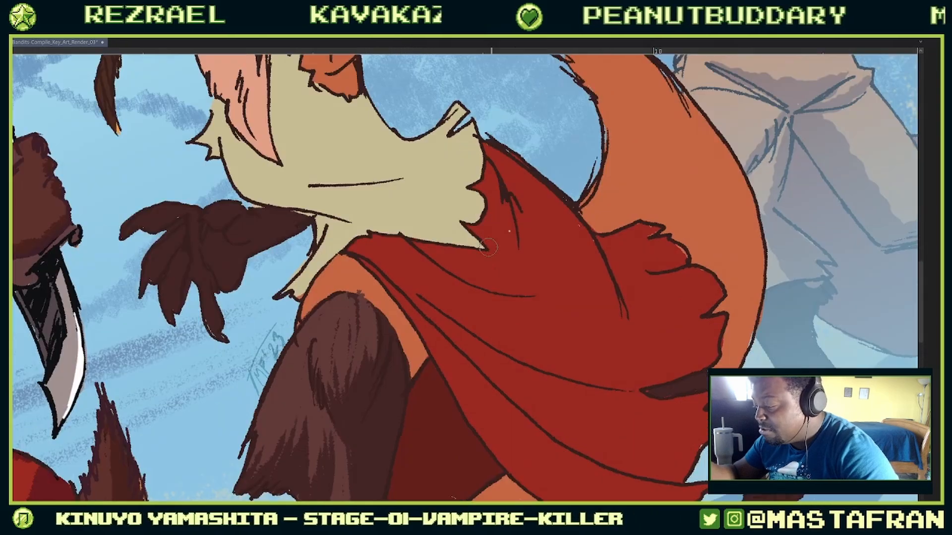
pyautogui.moveTo(616, 261); pyautogui.dragTo(535, 237)
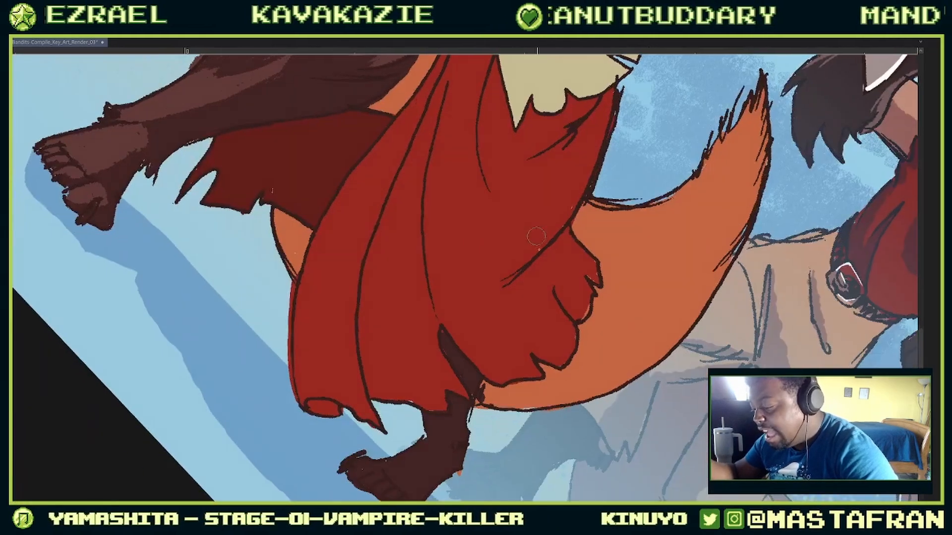
pyautogui.moveTo(593, 323); pyautogui.dragTo(611, 356)
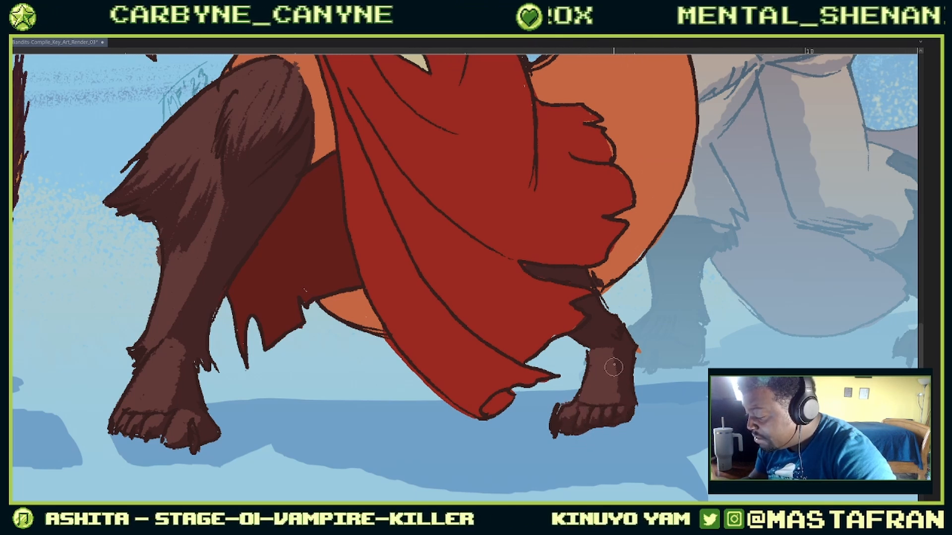
pyautogui.moveTo(599, 337); pyautogui.dragTo(584, 406)
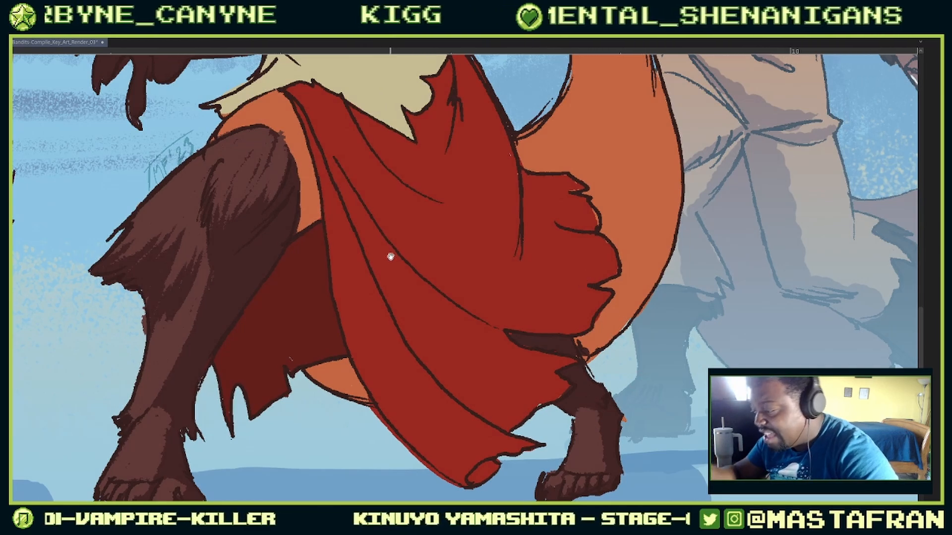
# Step: Paint light brown highlights on the fingers of the lowered, empty hand
pyautogui.moveTo(390, 256); pyautogui.dragTo(467, 391)
pyautogui.moveTo(314, 200); pyautogui.dragTo(466, 251)
pyautogui.moveTo(364, 252)
pyautogui.mouseDown()
pyautogui.moveTo(402, 311)
pyautogui.moveTo(354, 331)
pyautogui.mouseUp()
pyautogui.moveTo(362, 297)
pyautogui.mouseDown()
pyautogui.moveTo(358, 311)
pyautogui.moveTo(373, 286)
pyautogui.moveTo(360, 309)
pyautogui.mouseUp()
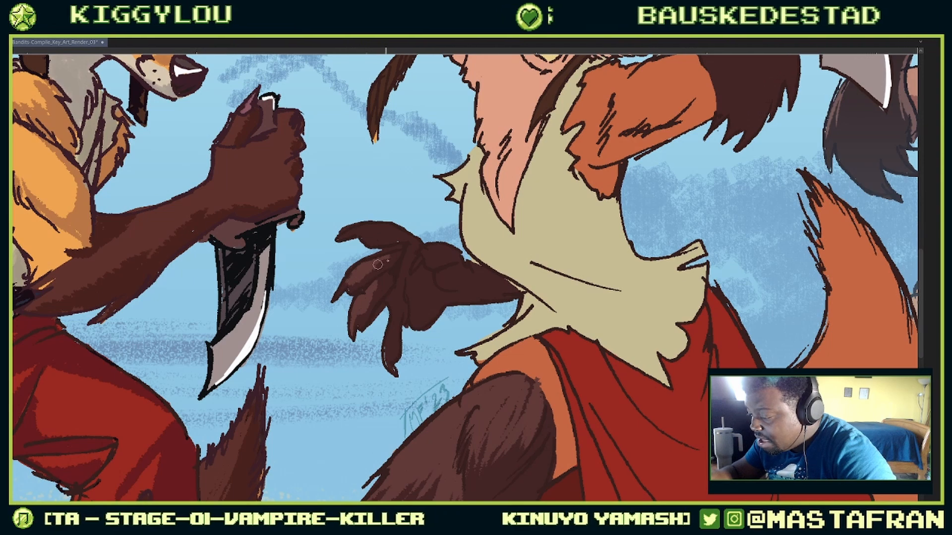
# Step: Extend the light brown highlights over the lowered hand's remaining fingers, palm and forearm
pyautogui.moveTo(430, 180); pyautogui.dragTo(538, 210)
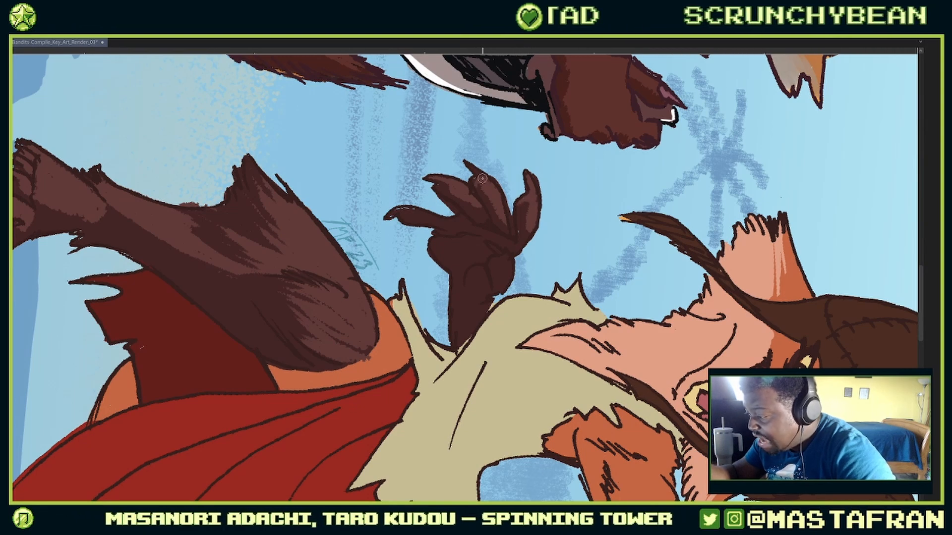
pyautogui.moveTo(520, 238); pyautogui.dragTo(495, 226)
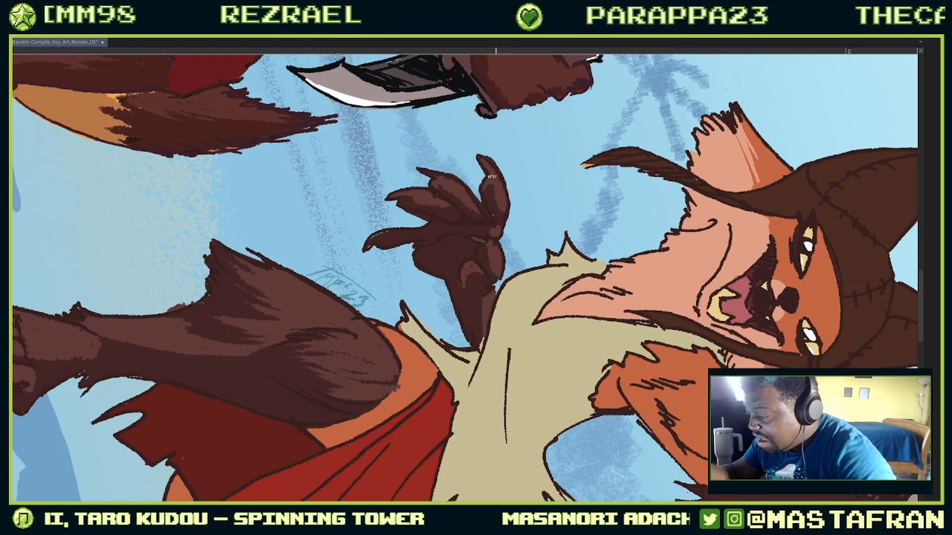
pyautogui.moveTo(491, 177); pyautogui.dragTo(393, 191)
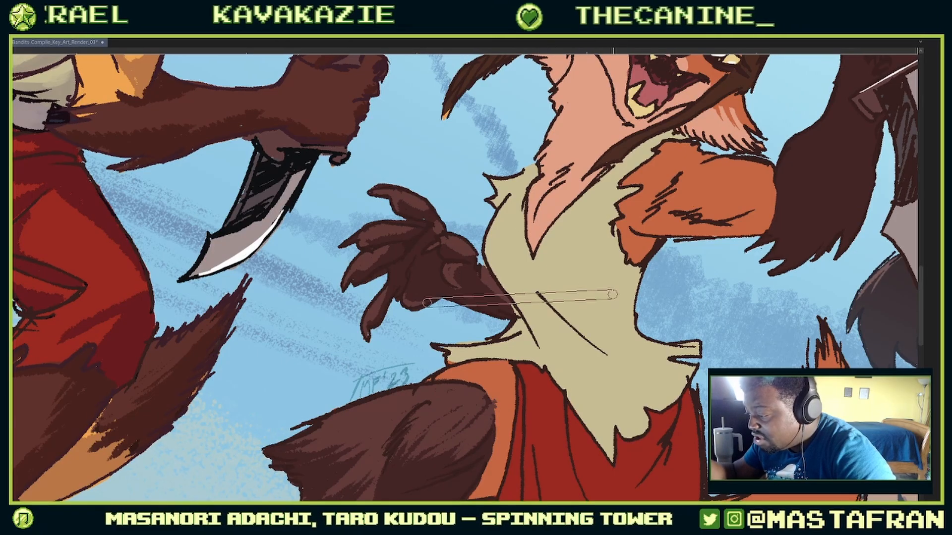
pyautogui.moveTo(520, 297)
pyautogui.mouseDown()
pyautogui.moveTo(489, 260)
pyautogui.moveTo(481, 275)
pyautogui.mouseUp()
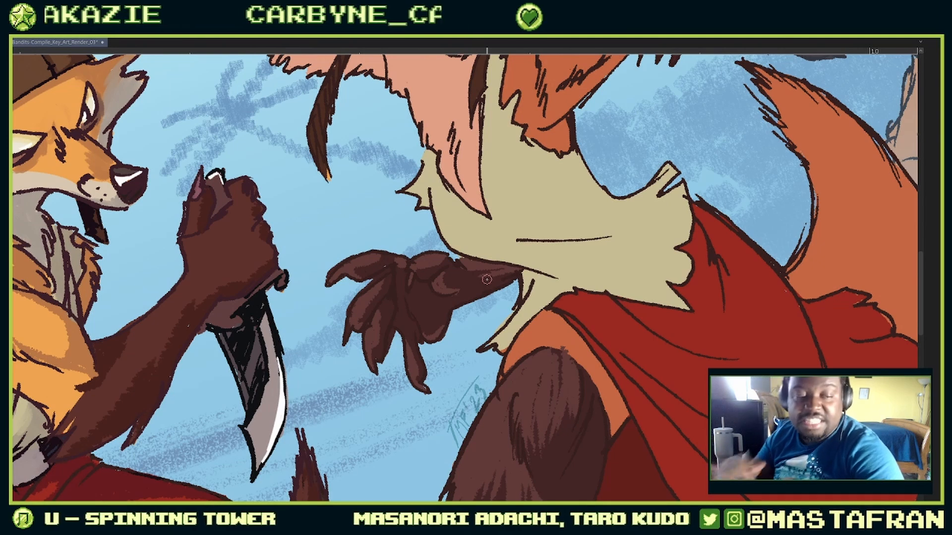
# Step: Paint light brown fur streaks on the raised knife arm from the wrist down the forearm
pyautogui.moveTo(663, 214); pyautogui.dragTo(669, 285)
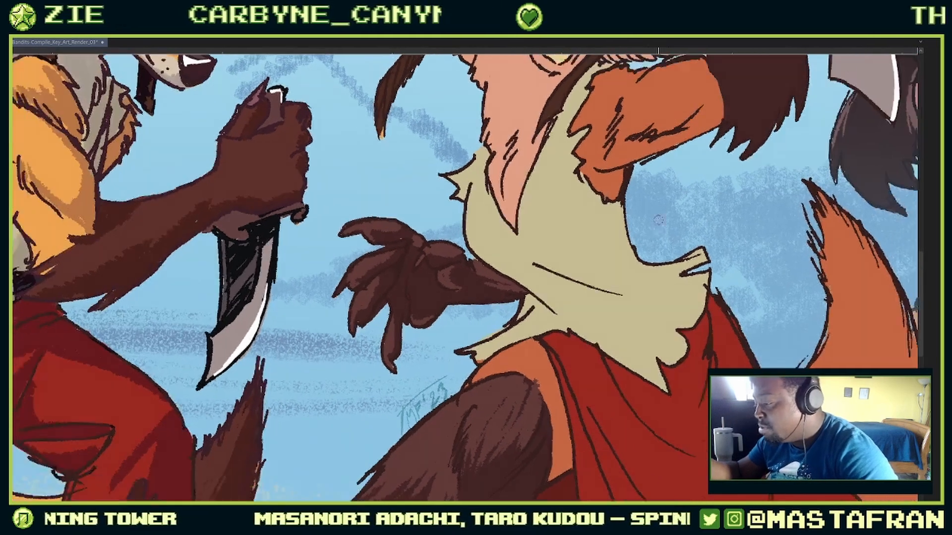
pyautogui.moveTo(645, 232)
pyautogui.mouseDown()
pyautogui.moveTo(582, 374)
pyautogui.moveTo(540, 407)
pyautogui.moveTo(564, 330)
pyautogui.mouseUp()
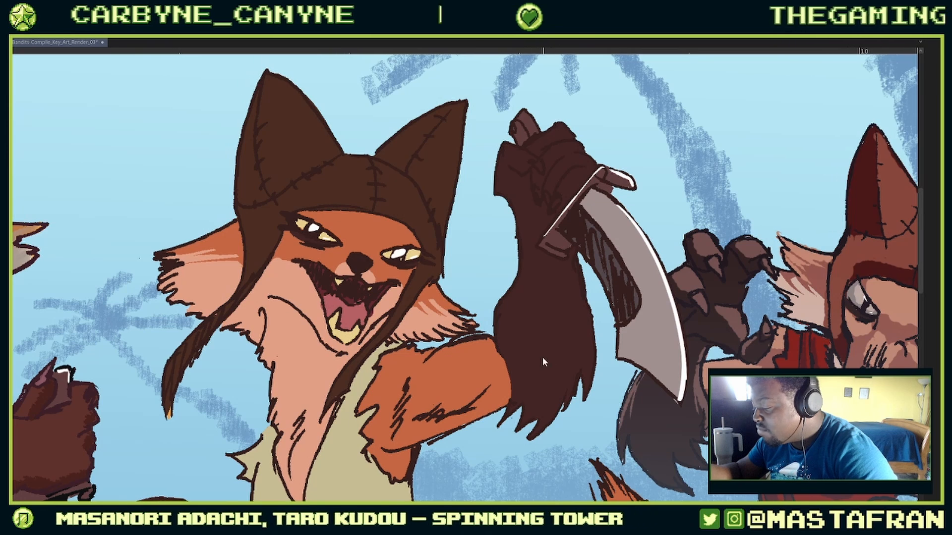
pyautogui.moveTo(513, 203); pyautogui.dragTo(520, 287)
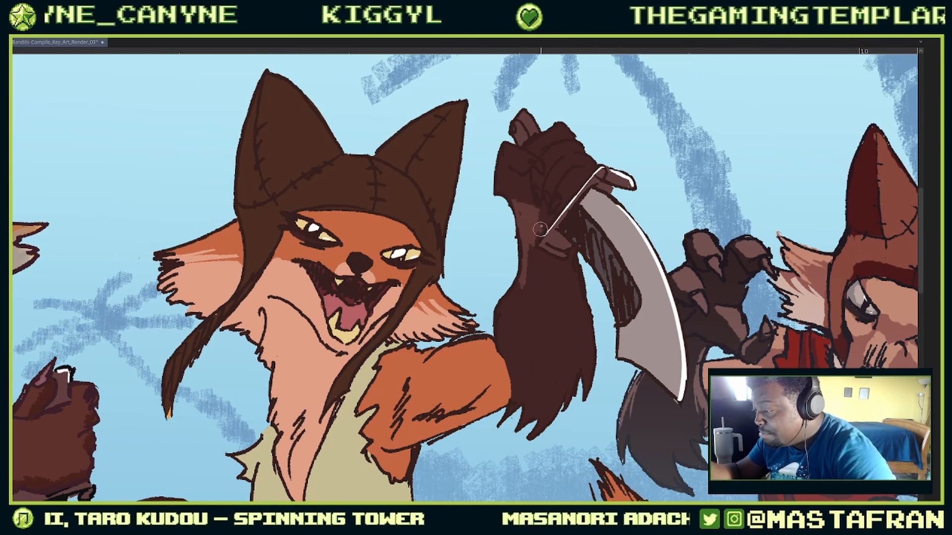
pyautogui.moveTo(554, 282); pyautogui.dragTo(561, 337)
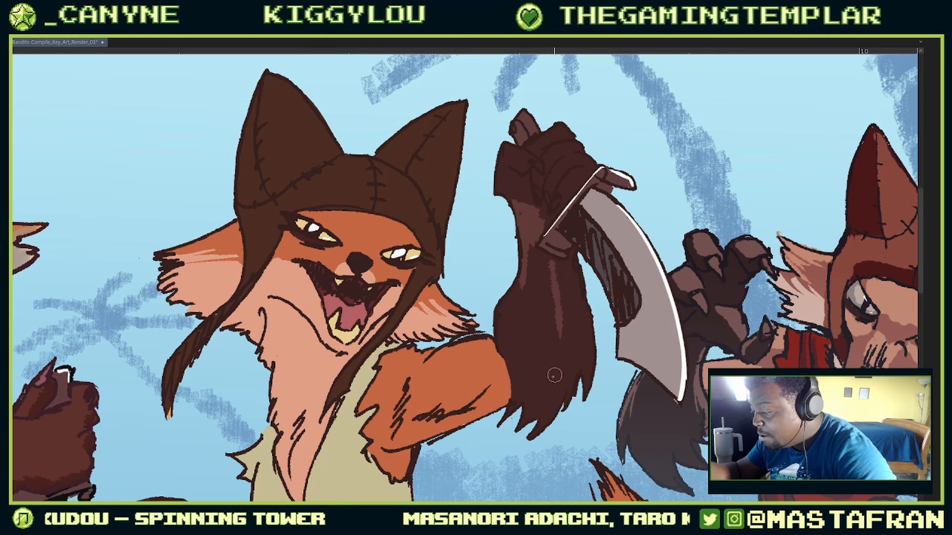
pyautogui.moveTo(511, 406); pyautogui.dragTo(540, 349)
pyautogui.moveTo(539, 389); pyautogui.dragTo(536, 335)
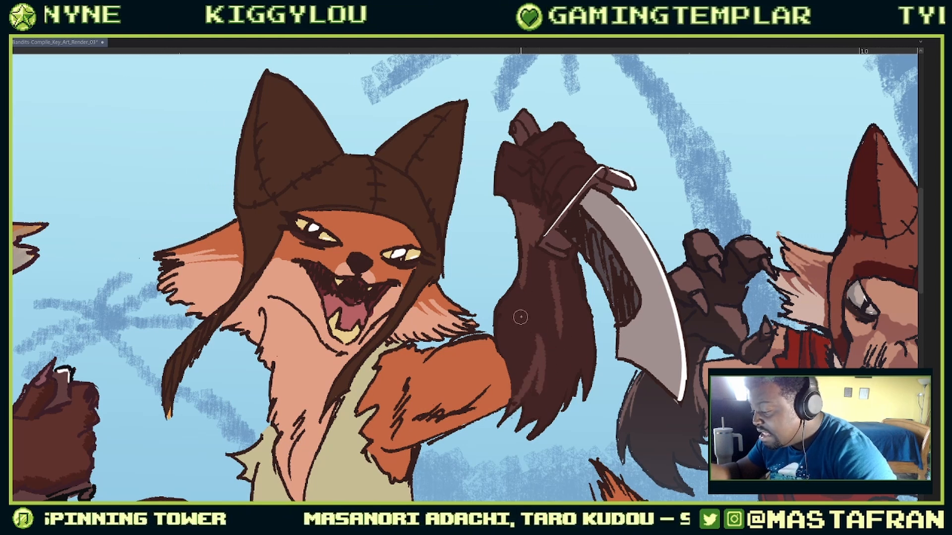
# Step: Merge the streaks into a broad light area on the raised forearm and light the hand gripping the knife
pyautogui.moveTo(549, 369); pyautogui.dragTo(535, 321)
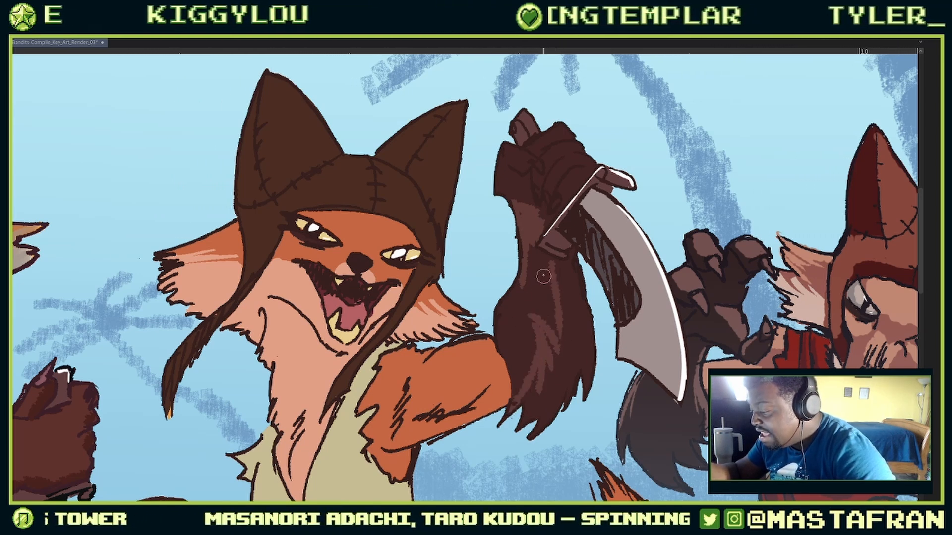
pyautogui.moveTo(545, 278); pyautogui.dragTo(553, 342)
pyautogui.moveTo(540, 264)
pyautogui.mouseDown()
pyautogui.moveTo(543, 316)
pyautogui.moveTo(530, 332)
pyautogui.mouseUp()
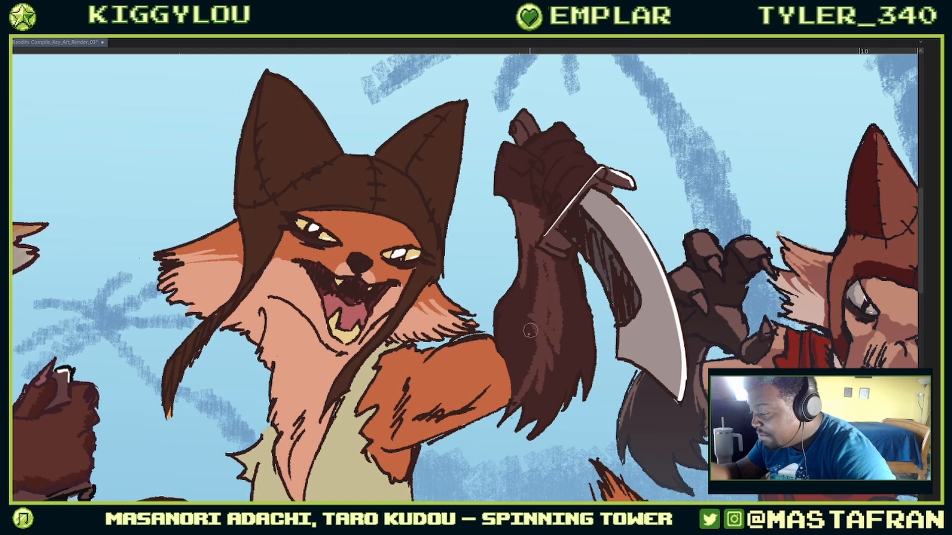
pyautogui.moveTo(514, 383)
pyautogui.mouseDown()
pyautogui.moveTo(497, 319)
pyautogui.moveTo(522, 280)
pyautogui.moveTo(504, 312)
pyautogui.moveTo(521, 383)
pyautogui.moveTo(540, 323)
pyautogui.moveTo(535, 257)
pyautogui.mouseUp()
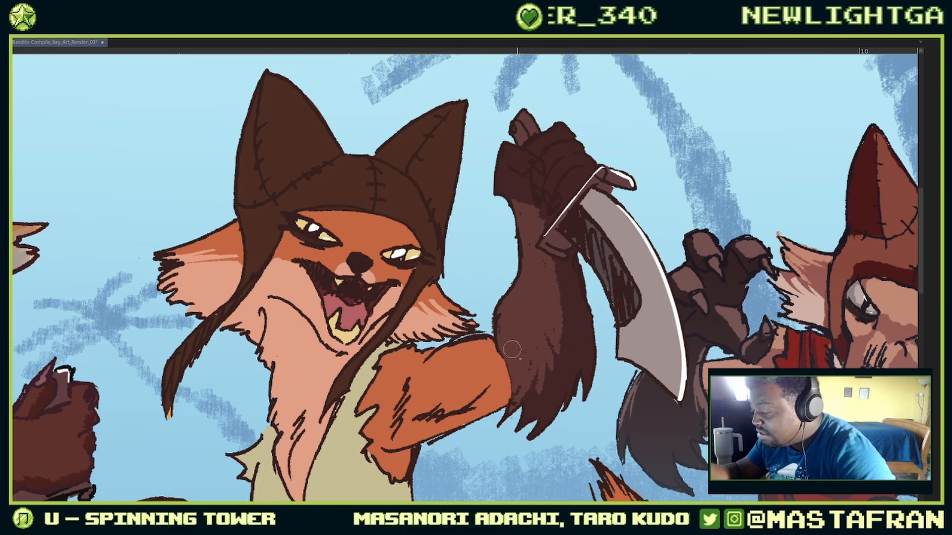
pyautogui.scroll(3, 551, 240)
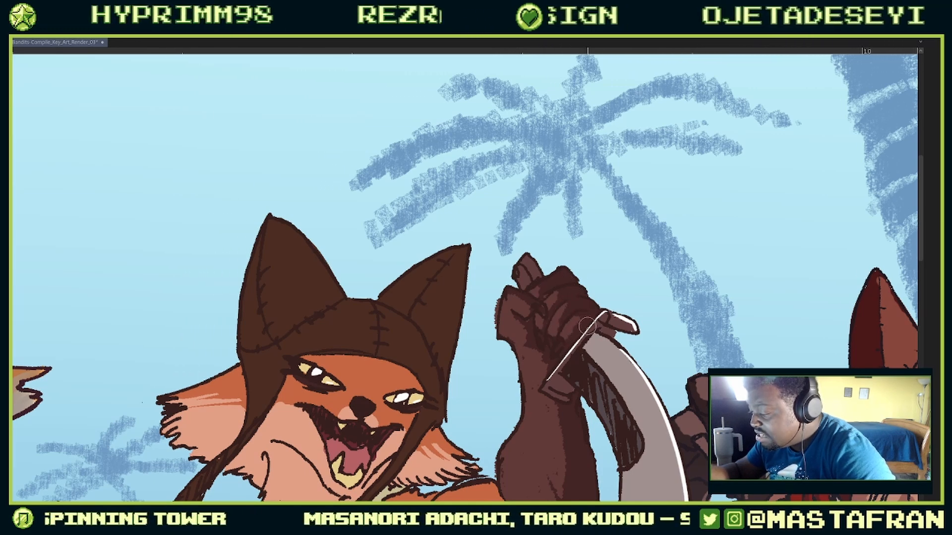
# Step: Undo the last stroke on the hand gripping the raised knife and save the artwork
pyautogui.moveTo(545, 294); pyautogui.dragTo(511, 343)
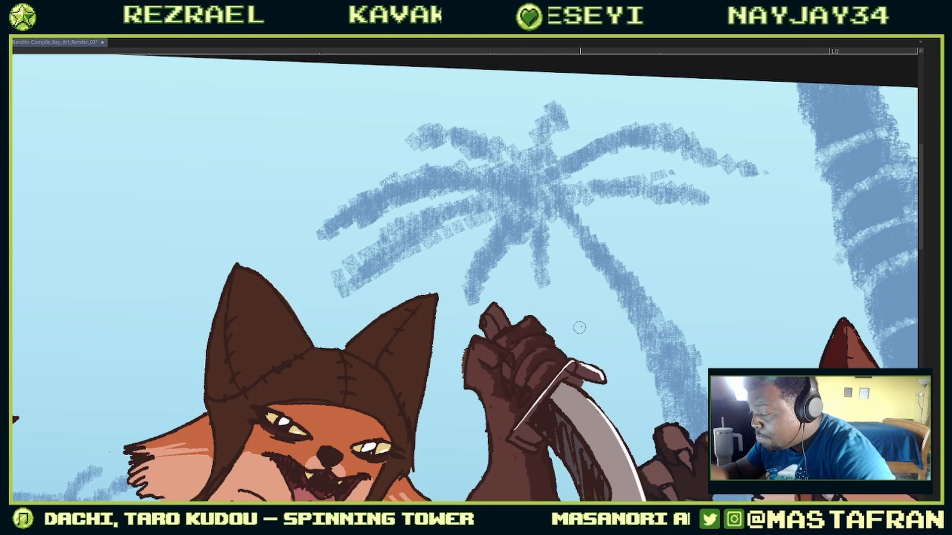
pyautogui.scroll(-3, 562, 320)
pyautogui.moveTo(561, 360); pyautogui.dragTo(548, 398)
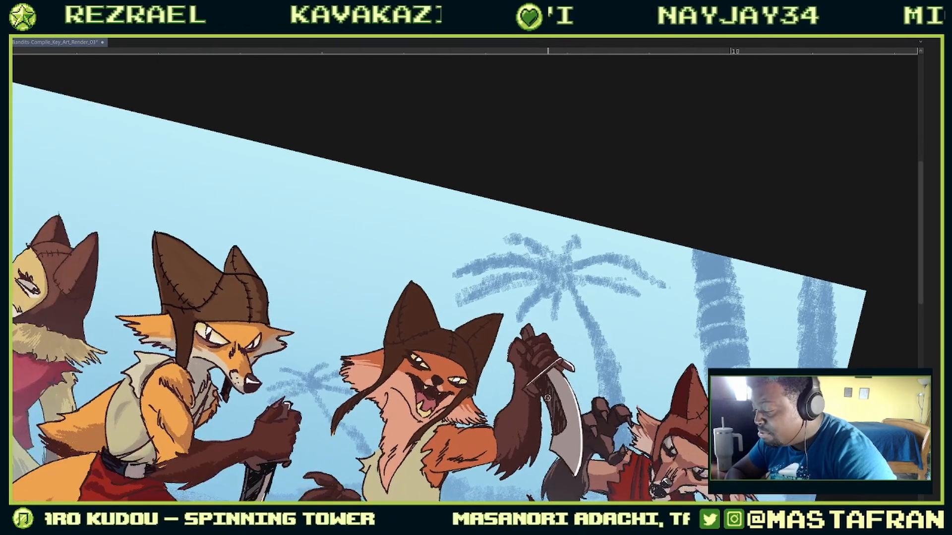
pyautogui.scroll(4, 541, 363)
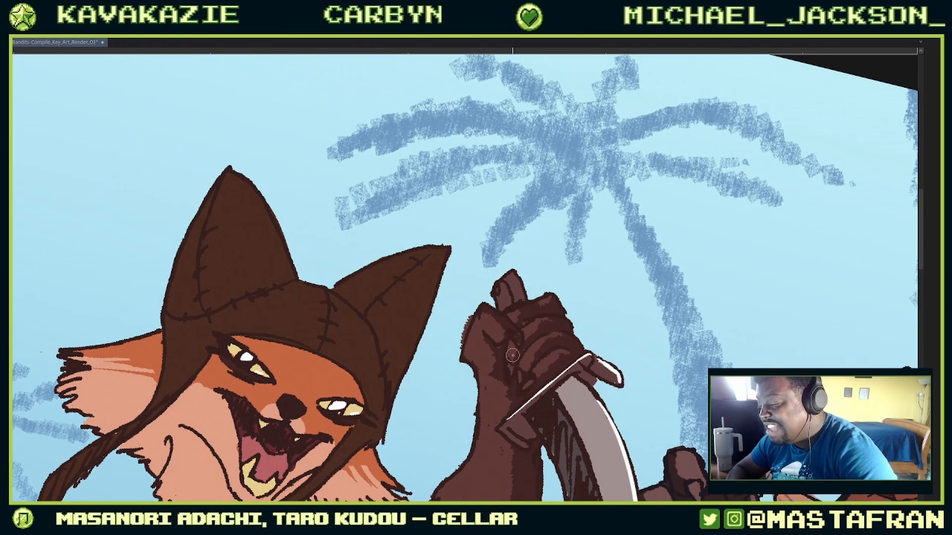
pyautogui.hotkey('ctrl', 'z')
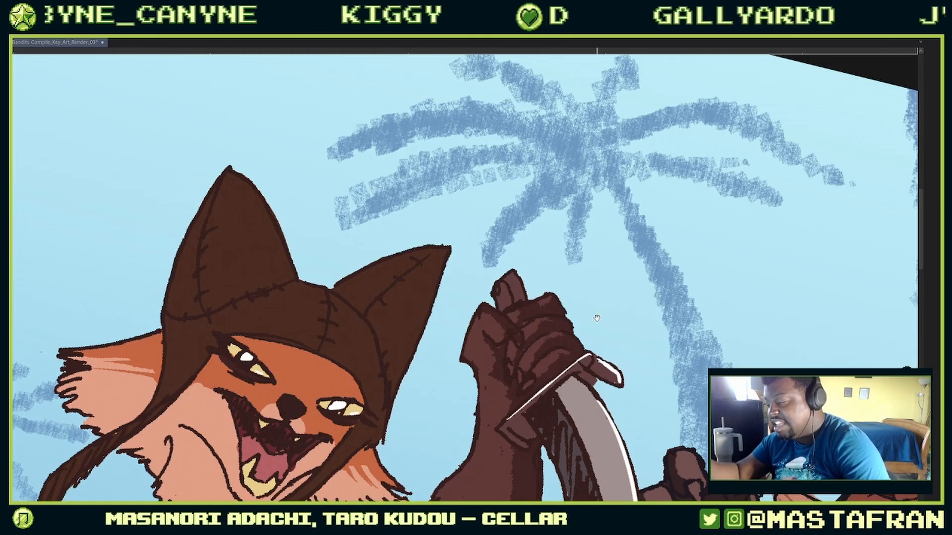
pyautogui.moveTo(591, 256); pyautogui.dragTo(628, 59)
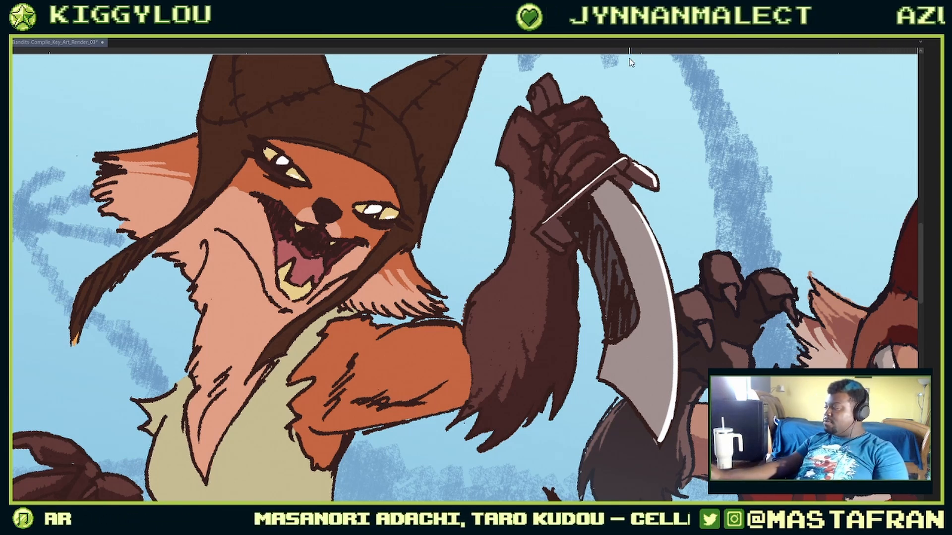
pyautogui.hotkey('ctrl', 's')
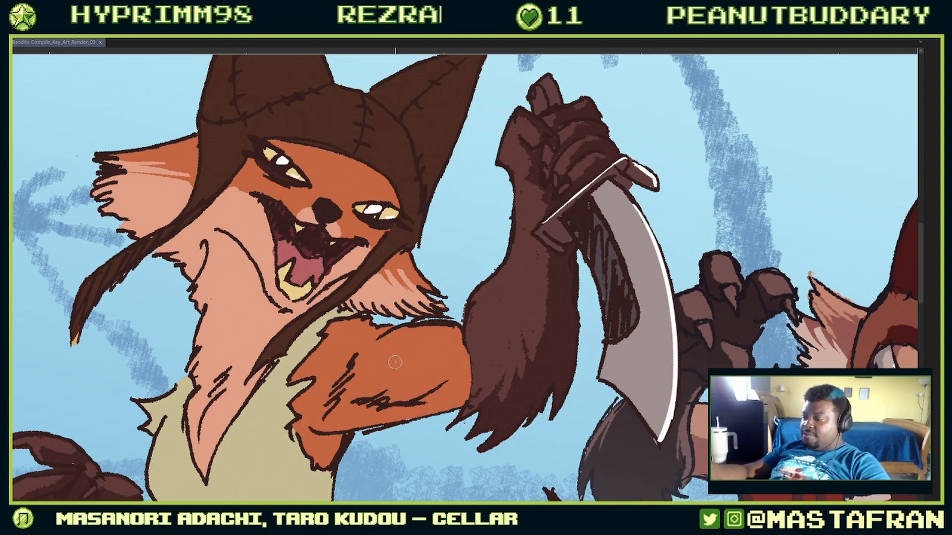
# Step: Mix a darker reddish brown from the female knife fighter's orange fur and apply it to her exposed upper thigh
pyautogui.moveTo(528, 296); pyautogui.dragTo(740, 163)
pyautogui.scroll(-3, 708, 257)
pyautogui.moveTo(620, 278); pyautogui.dragTo(670, 192)
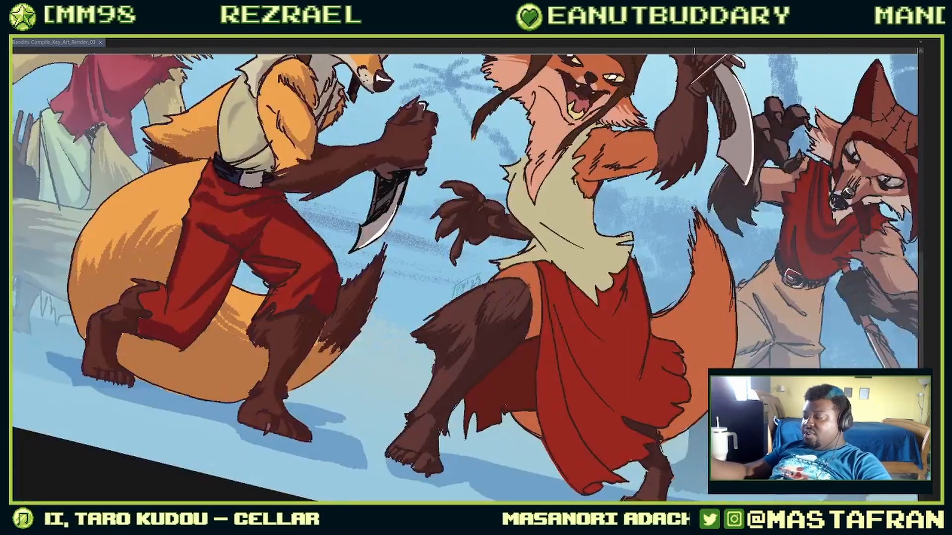
pyautogui.rightClick(535, 287)
pyautogui.moveTo(555, 256); pyautogui.dragTo(559, 269)
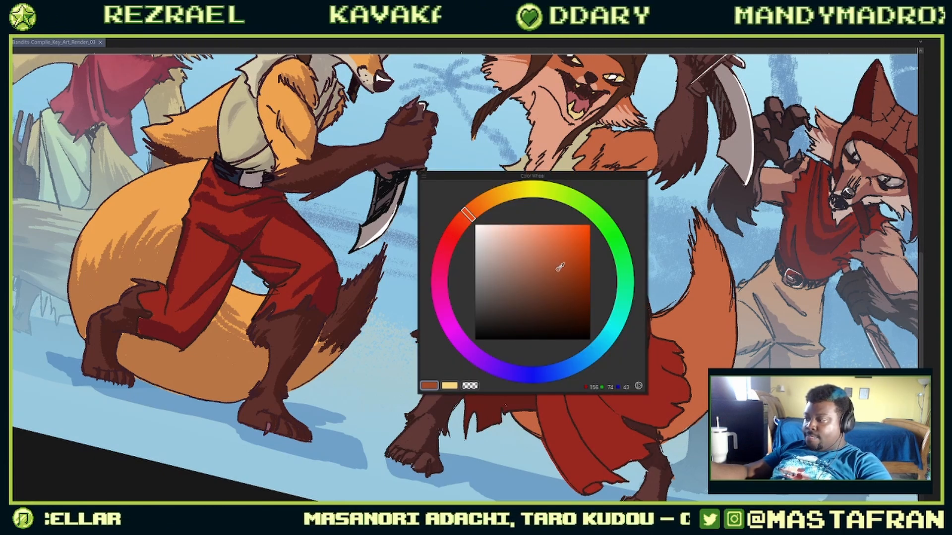
pyautogui.click(467, 223)
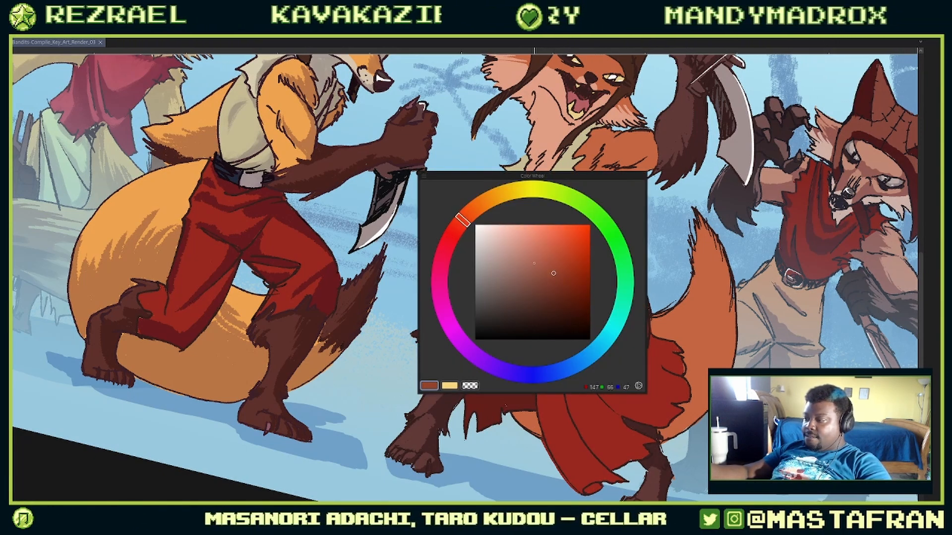
pyautogui.rightClick(543, 309)
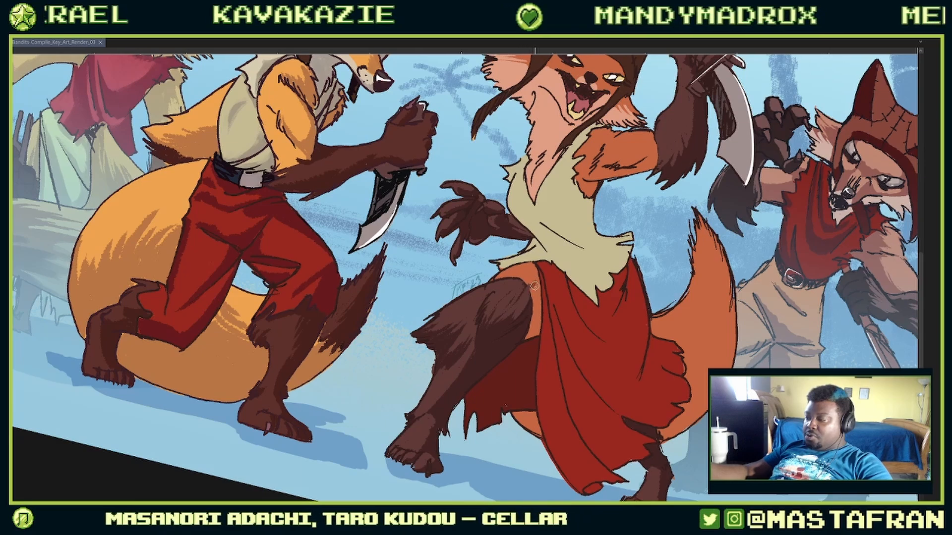
pyautogui.moveTo(532, 326); pyautogui.dragTo(534, 331)
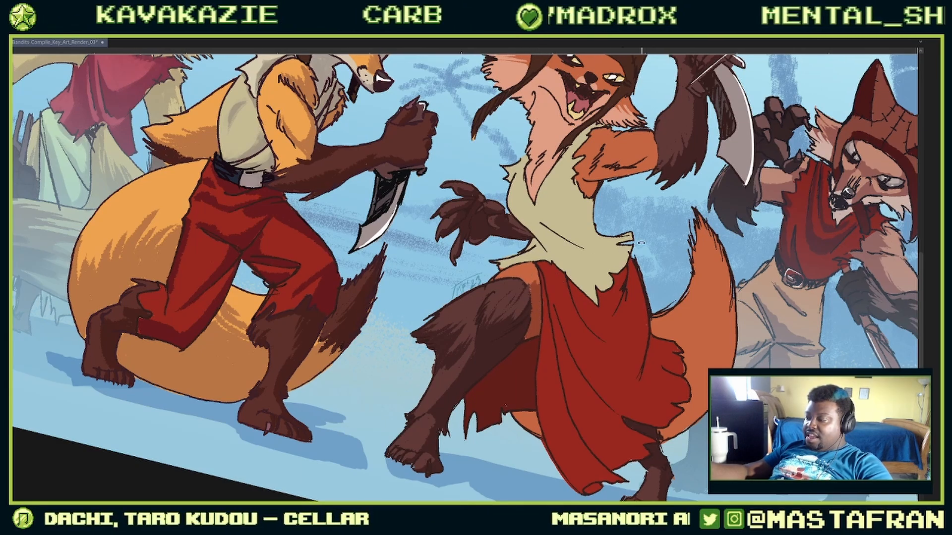
# Step: Collapse the Front Row folder and hide the Fog layer inside the Back Row folder
pyautogui.moveTo(641, 243); pyautogui.dragTo(674, 226)
pyautogui.scroll(-3, 669, 240)
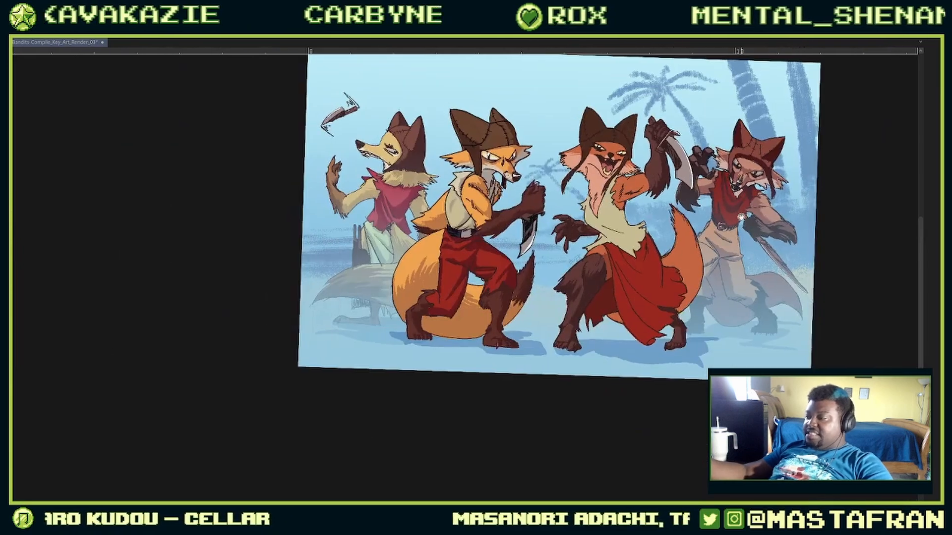
pyautogui.moveTo(741, 217); pyautogui.dragTo(643, 283)
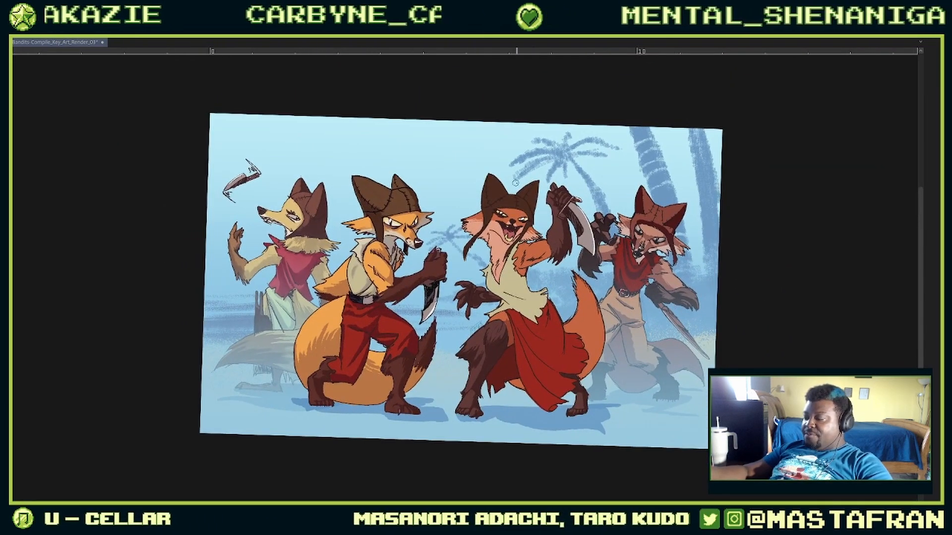
pyautogui.press('F7')
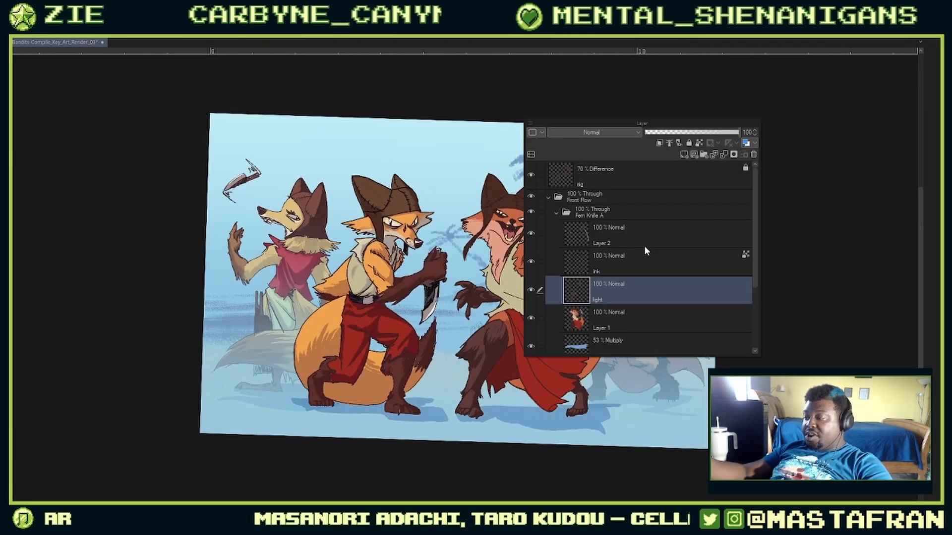
pyautogui.moveTo(602, 308); pyautogui.dragTo(605, 274)
pyautogui.moveTo(598, 218); pyautogui.dragTo(601, 274)
pyautogui.click(549, 196)
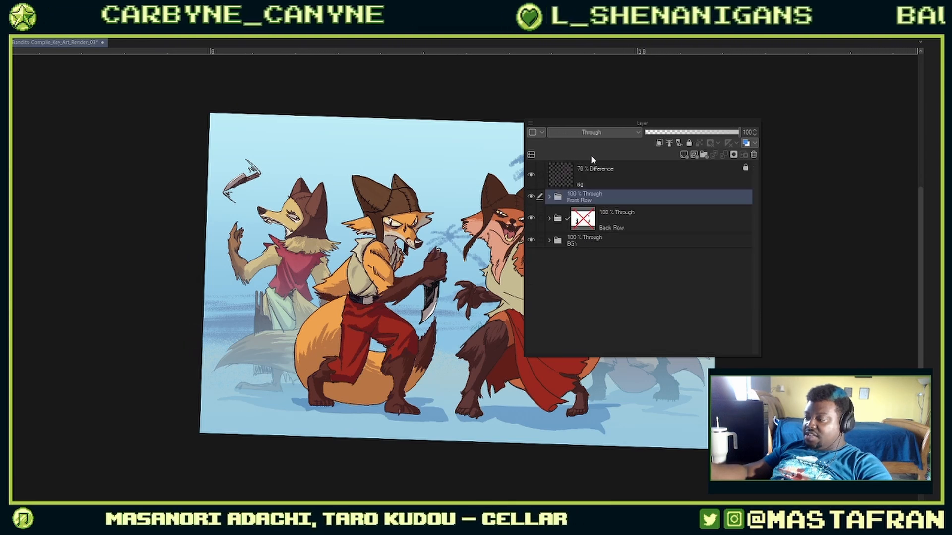
pyautogui.click(549, 219)
pyautogui.press('F7')
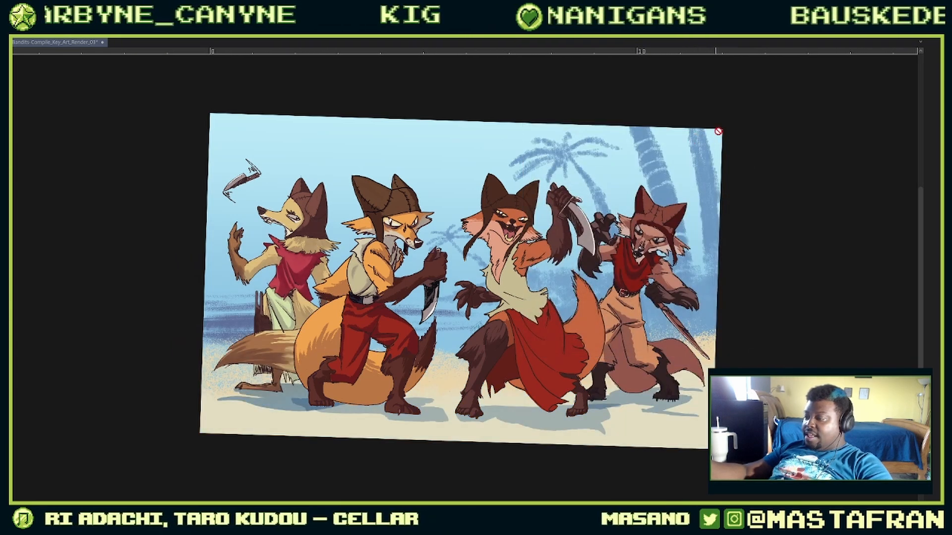
pyautogui.hotkey('shift', 'space')
pyautogui.moveTo(765, 229); pyautogui.dragTo(764, 217)
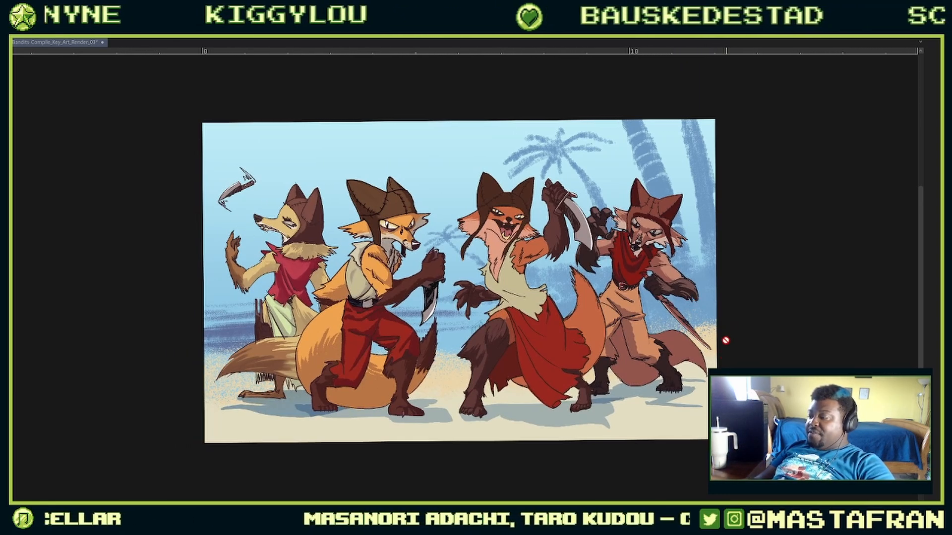
pyautogui.moveTo(735, 289); pyautogui.dragTo(748, 302)
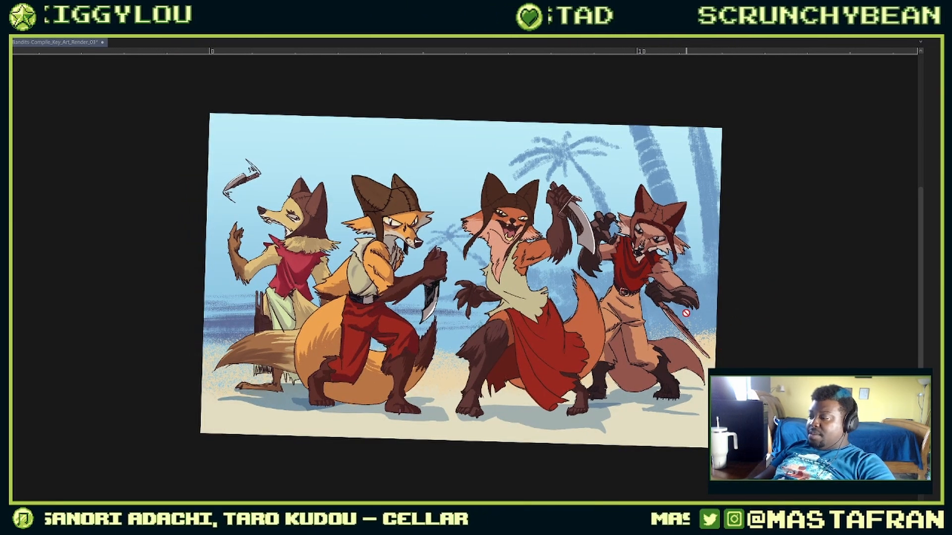
# Step: Expand the Back Row and Male Knife B folders and make the Flats layer active
pyautogui.press('Tab')
pyautogui.click(602, 283)
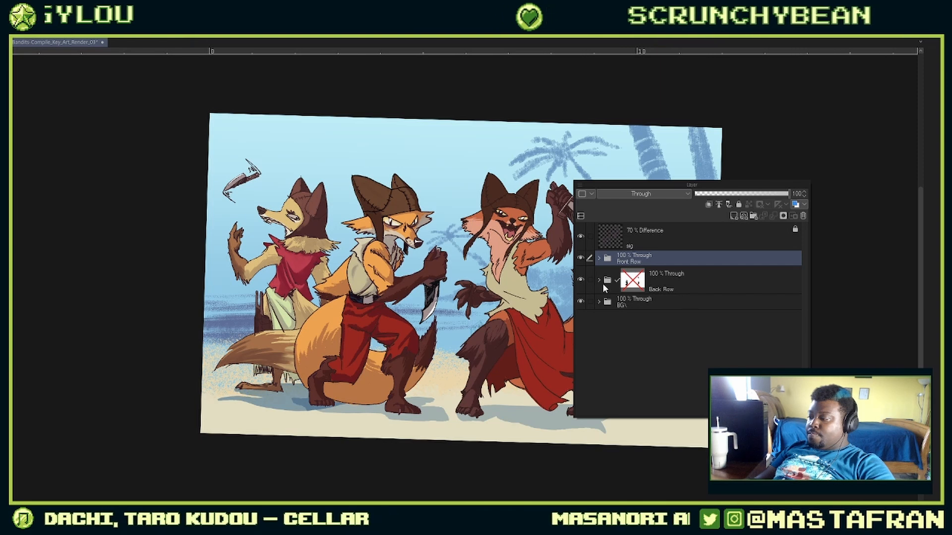
pyautogui.click(602, 284)
pyautogui.click(602, 284)
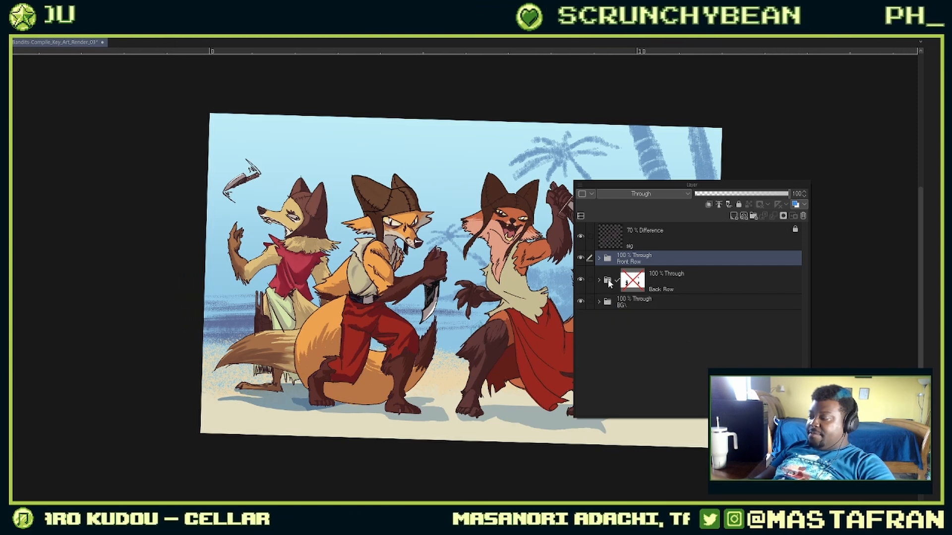
pyautogui.click(669, 277)
pyautogui.click(599, 285)
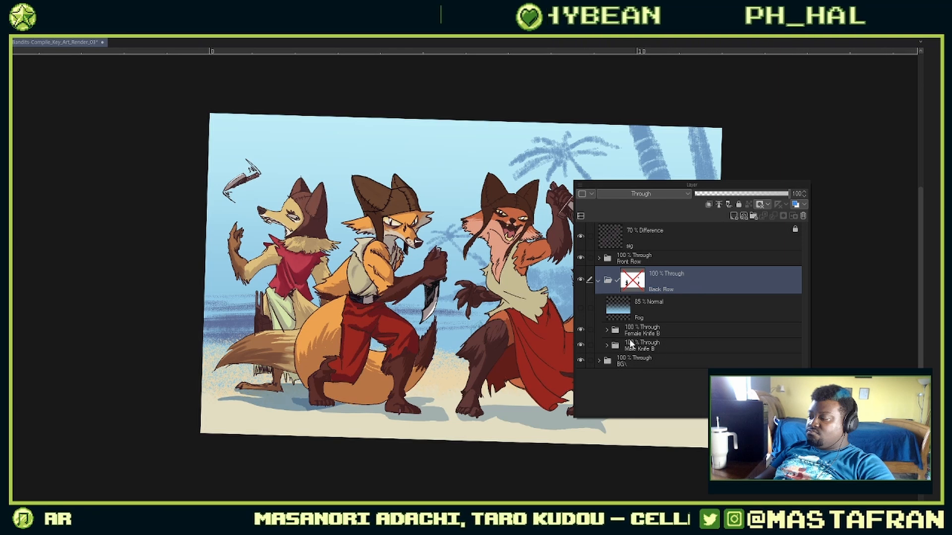
pyautogui.click(606, 345)
pyautogui.scroll(-2, 724, 313)
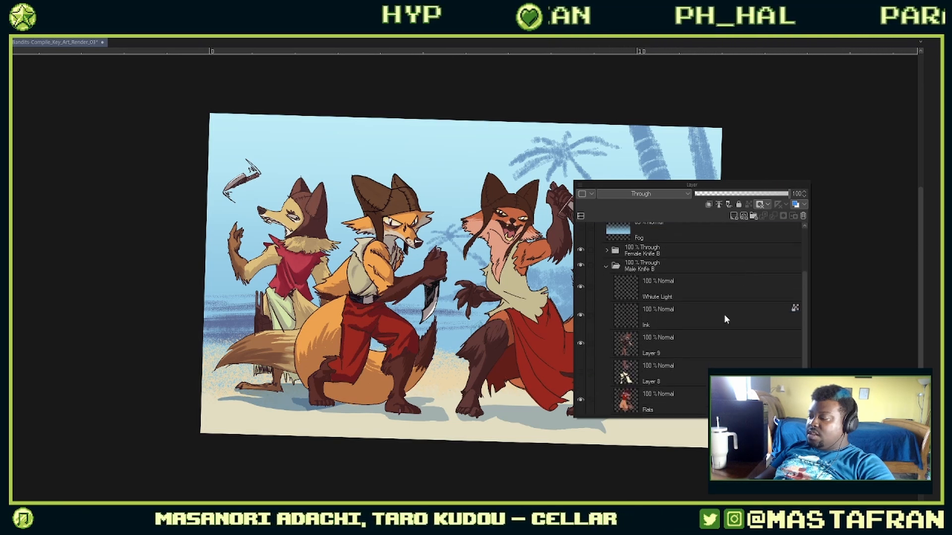
pyautogui.scroll(-2, 704, 382)
pyautogui.click(709, 356)
pyautogui.press('Escape')
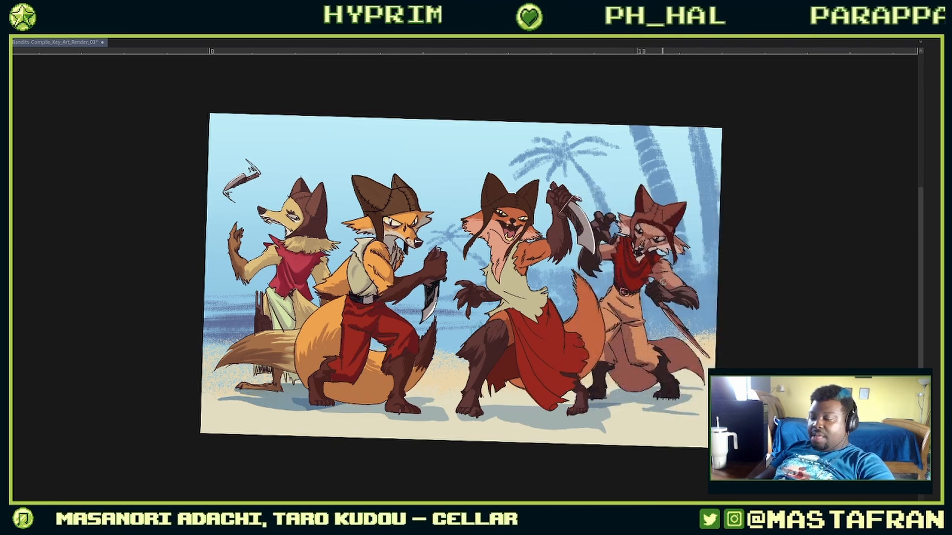
# Step: Auto-select the back-row male knife fighter's fur areas on the face, cheeks, muzzle and both arms as one combined selection
pyautogui.press('w')
pyautogui.click(650, 233)
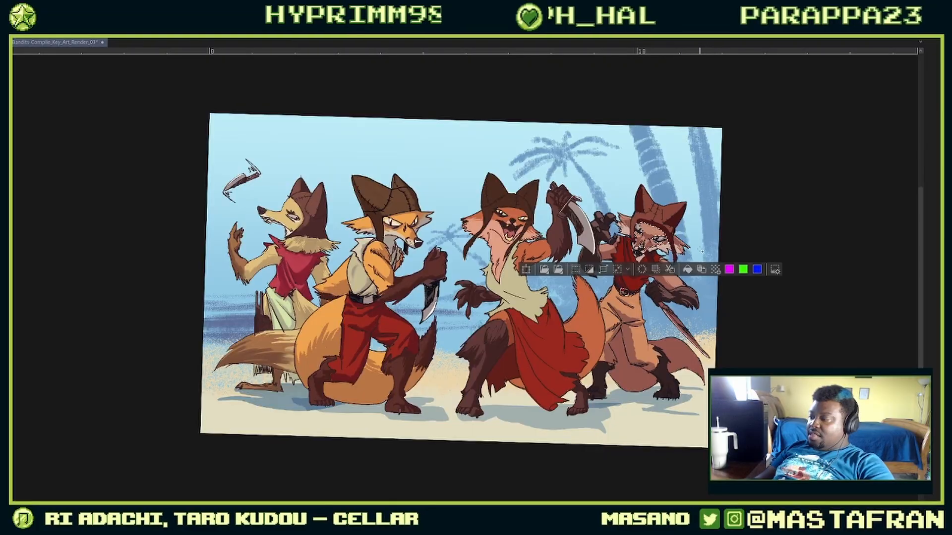
pyautogui.keyDown('shift'); pyautogui.click(625, 226); pyautogui.keyUp('shift')
pyautogui.hotkey('alt', 'space')
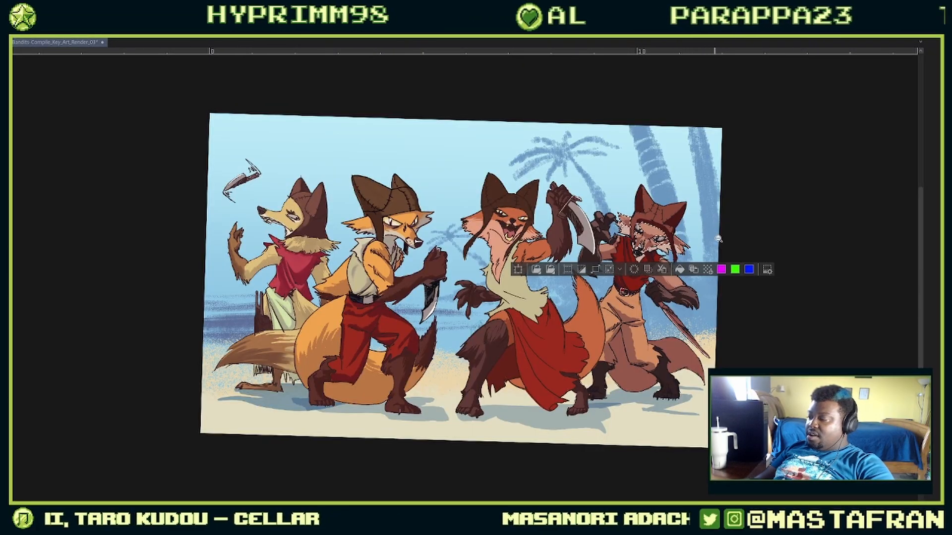
pyautogui.click(718, 239)
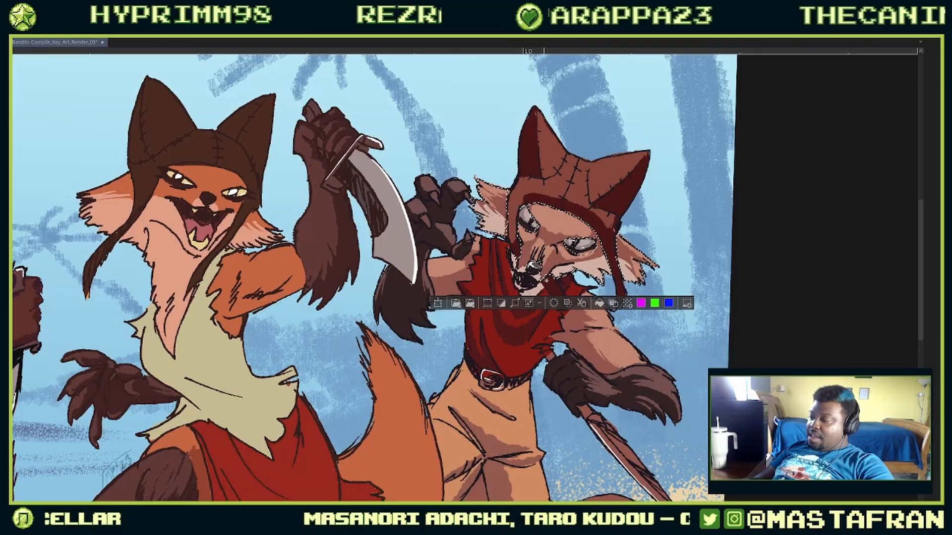
pyautogui.keyDown('shift'); pyautogui.click(536, 286); pyautogui.keyUp('shift')
pyautogui.moveTo(616, 308); pyautogui.dragTo(632, 268)
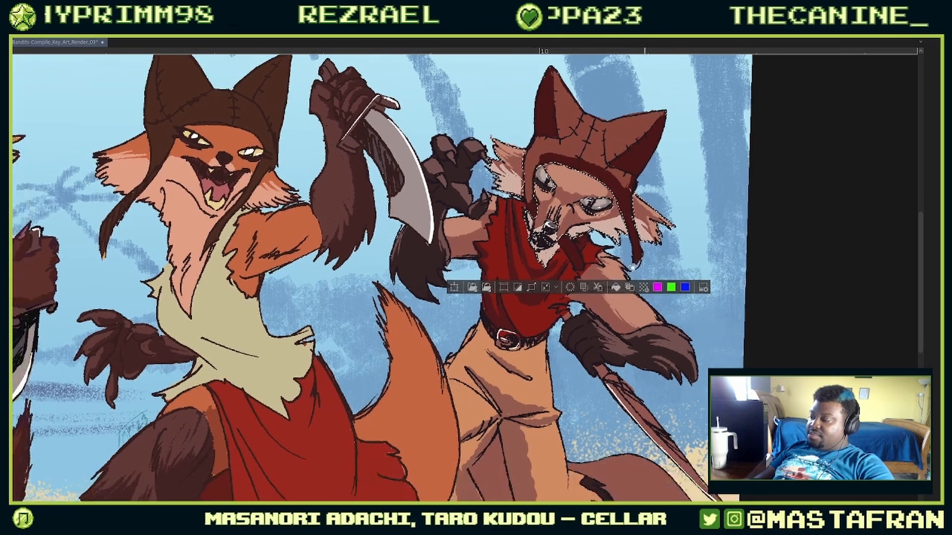
pyautogui.keyDown('shift'); pyautogui.click(615, 292); pyautogui.keyUp('shift')
pyautogui.keyDown('shift'); pyautogui.click(620, 342); pyautogui.keyUp('shift')
pyautogui.keyDown('shift'); pyautogui.click(478, 231); pyautogui.keyUp('shift')
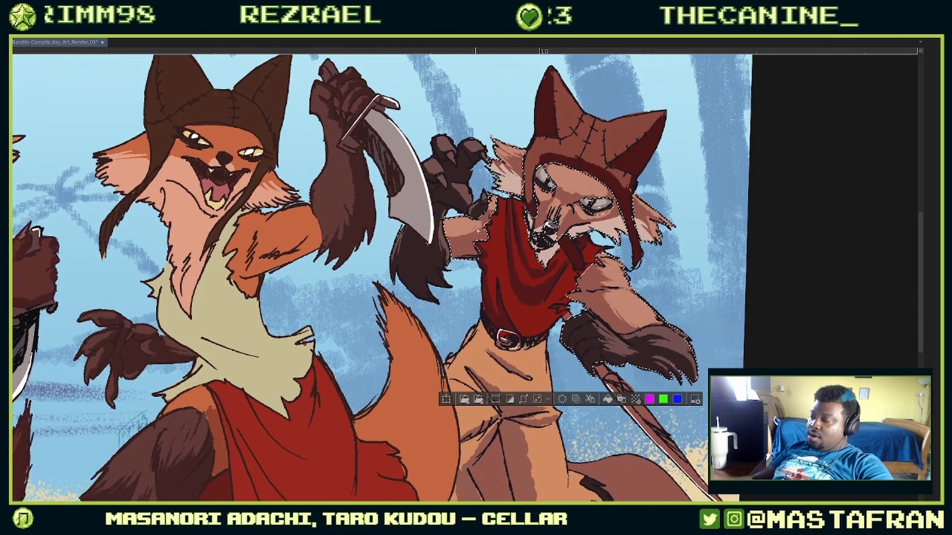
pyautogui.keyDown('shift'); pyautogui.click(421, 263); pyautogui.keyUp('shift')
# Step: Add the male knife fighter's tail and both dark lower legs to the fur selection
pyautogui.moveTo(628, 500); pyautogui.dragTo(682, 304)
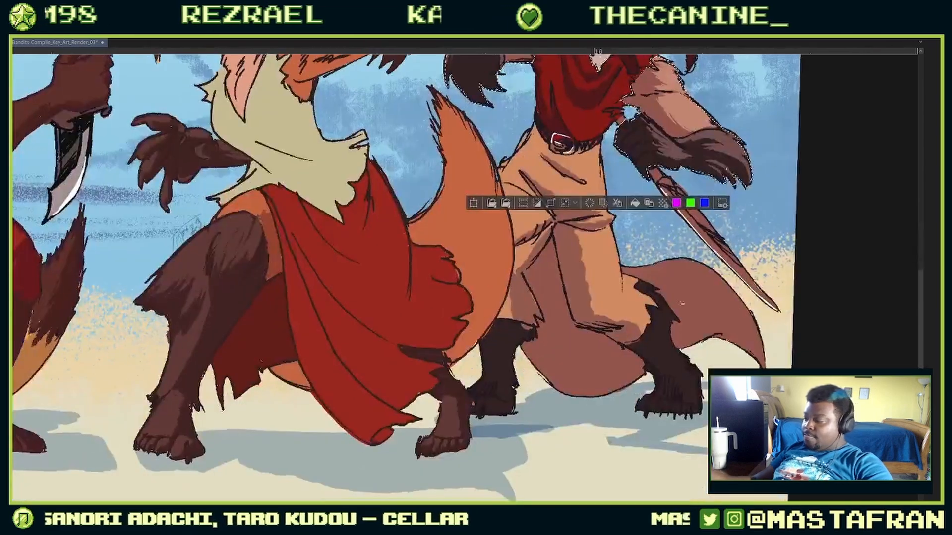
pyautogui.keyDown('shift'); pyautogui.click(682, 303); pyautogui.keyUp('shift')
pyautogui.keyDown('shift'); pyautogui.click(667, 351); pyautogui.keyUp('shift')
pyautogui.keyDown('shift'); pyautogui.click(565, 359); pyautogui.keyUp('shift')
pyautogui.keyDown('shift'); pyautogui.click(498, 362); pyautogui.keyUp('shift')
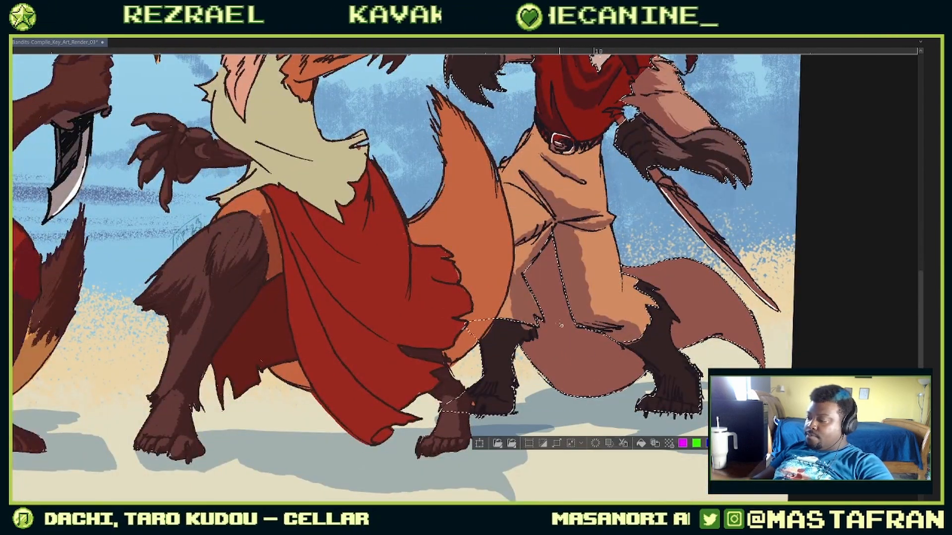
# Step: Open Hue/Saturation/Luminosity for the back-row male knife fighter's selected fur on the Flats layer and set the hue to 9
pyautogui.moveTo(700, 255); pyautogui.dragTo(620, 254)
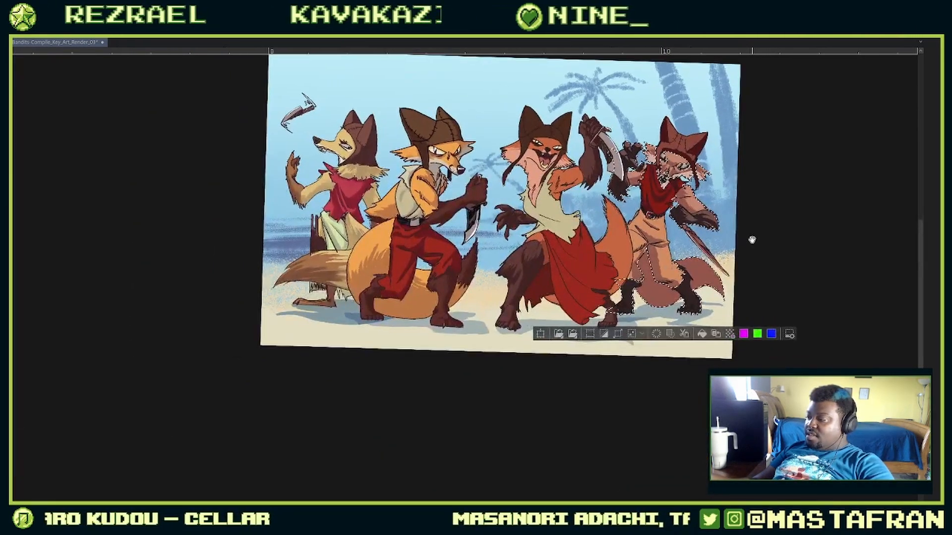
pyautogui.moveTo(751, 240); pyautogui.dragTo(667, 296)
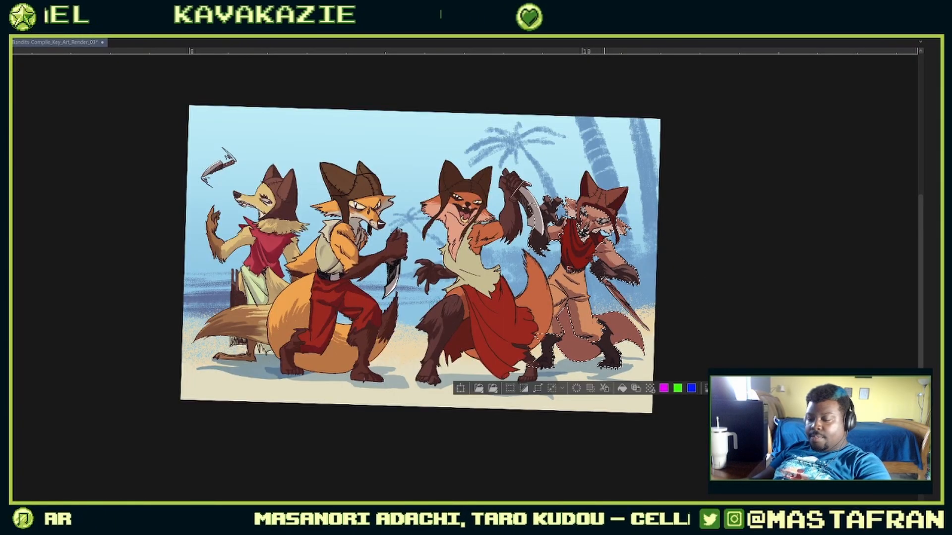
pyautogui.hotkey('ctrl', 'u')
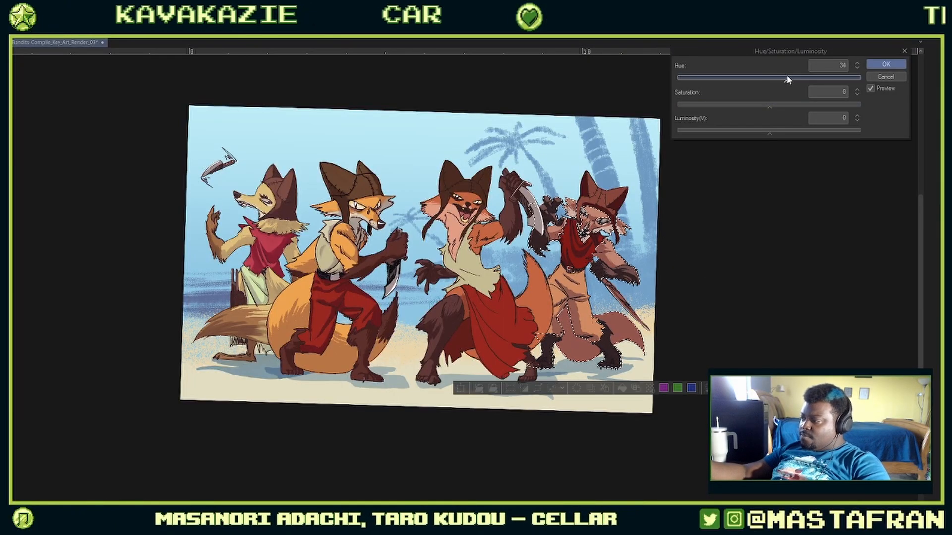
pyautogui.moveTo(788, 79); pyautogui.dragTo(762, 83)
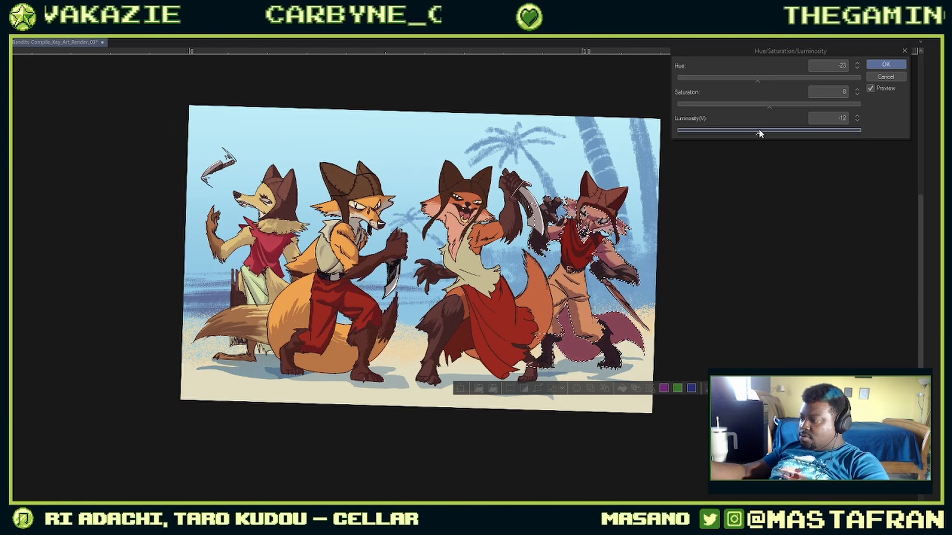
pyautogui.click(761, 104)
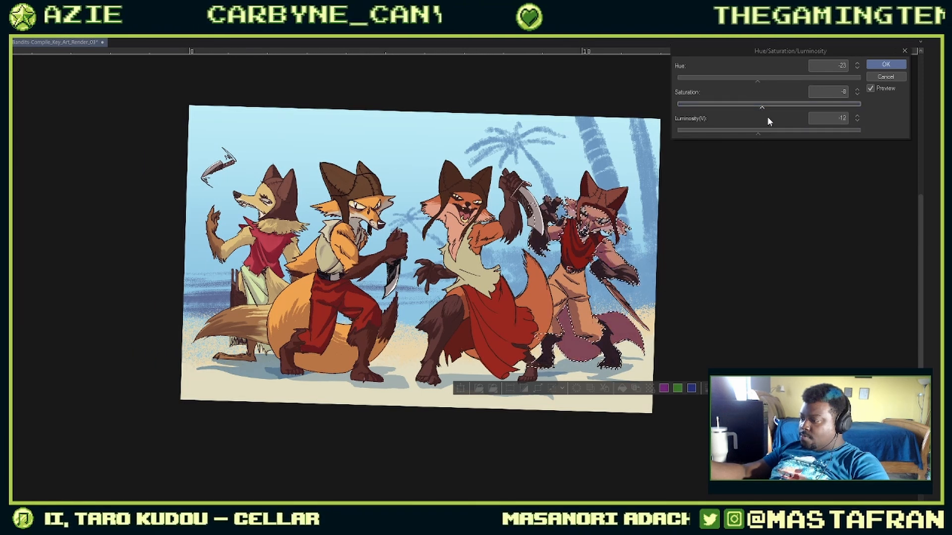
pyautogui.moveTo(766, 109); pyautogui.dragTo(791, 105)
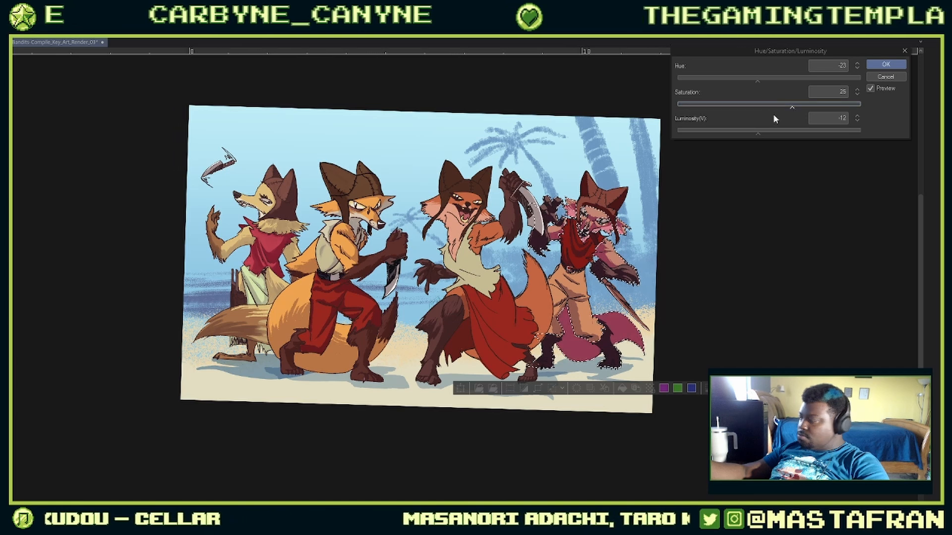
pyautogui.click(750, 131)
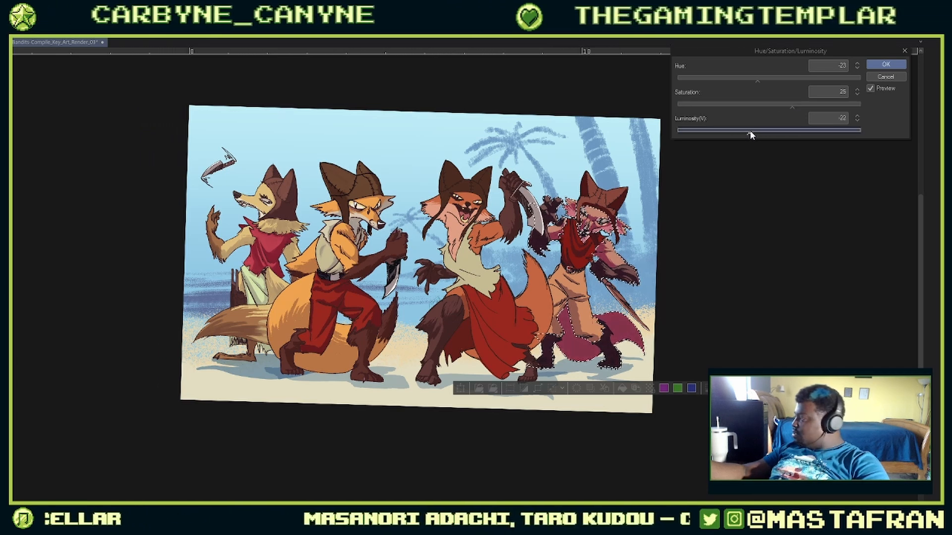
pyautogui.click(745, 78)
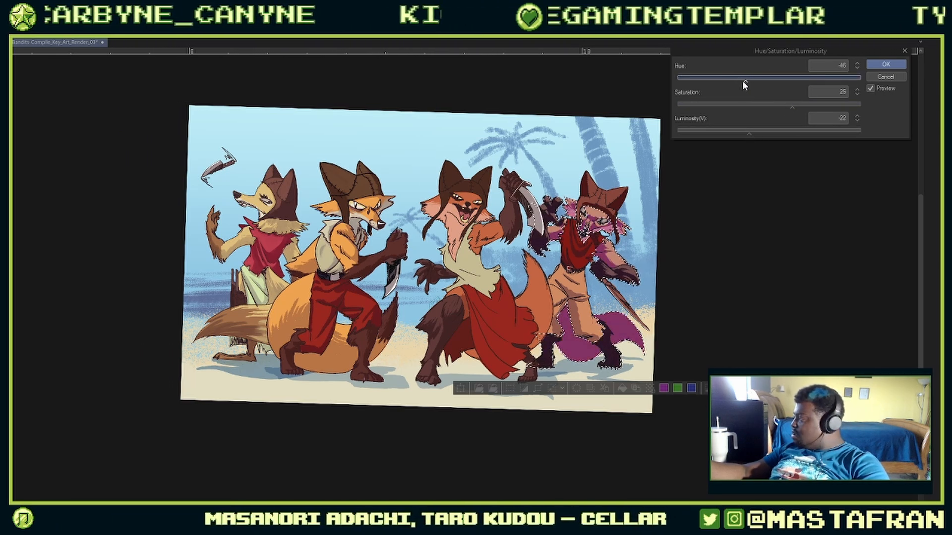
pyautogui.moveTo(743, 85); pyautogui.dragTo(786, 83)
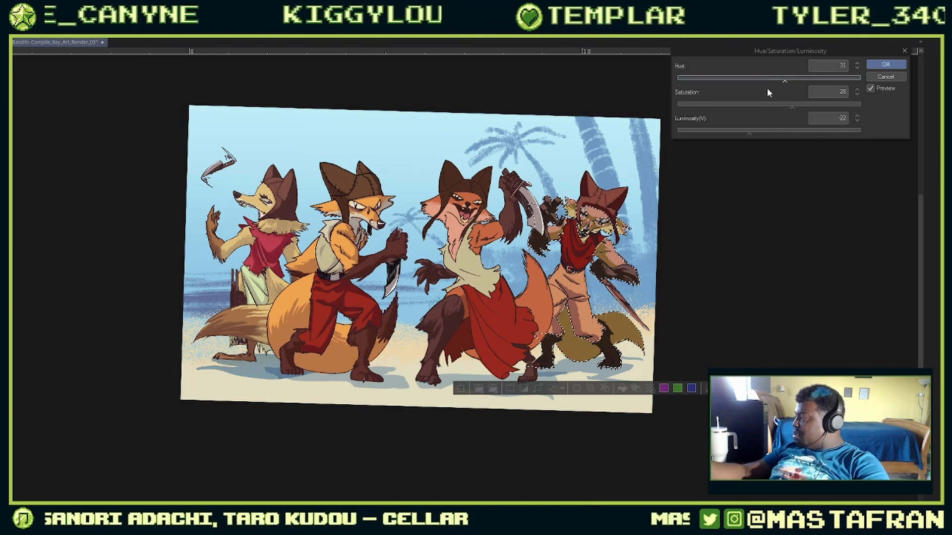
pyautogui.click(770, 79)
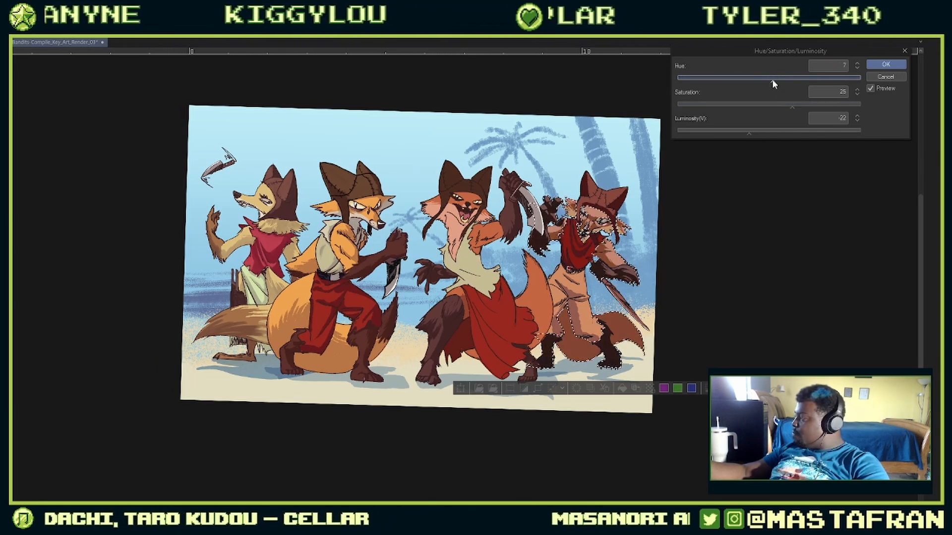
pyautogui.moveTo(772, 81)
pyautogui.mouseDown()
pyautogui.moveTo(762, 83)
pyautogui.moveTo(774, 82)
pyautogui.mouseUp()
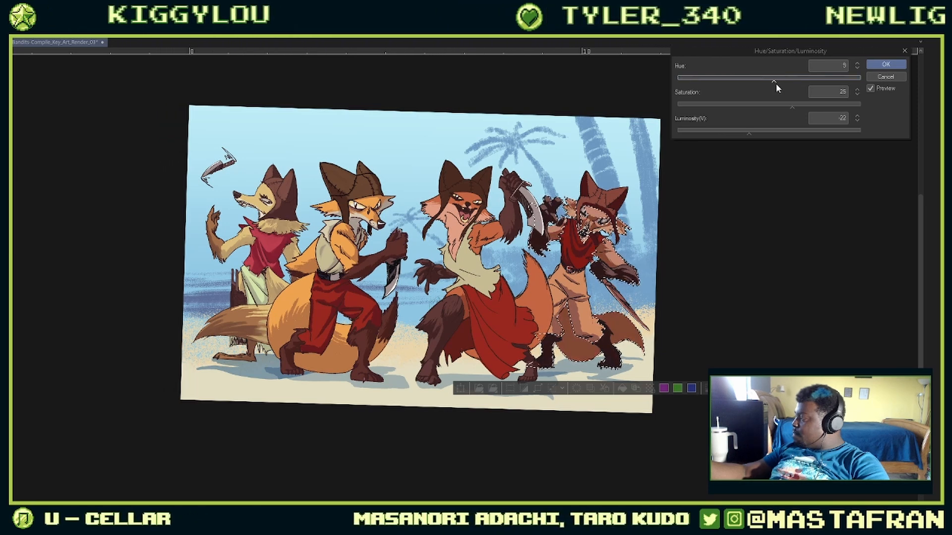
# Step: Set the fur's luminosity to -36 and saturation to 24, and apply the colour adjustment
pyautogui.click(768, 132)
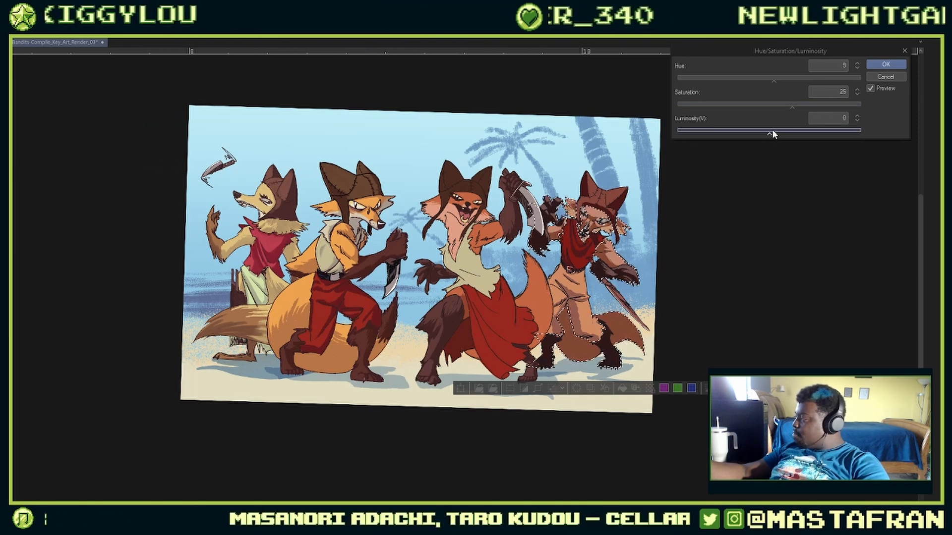
pyautogui.click(743, 131)
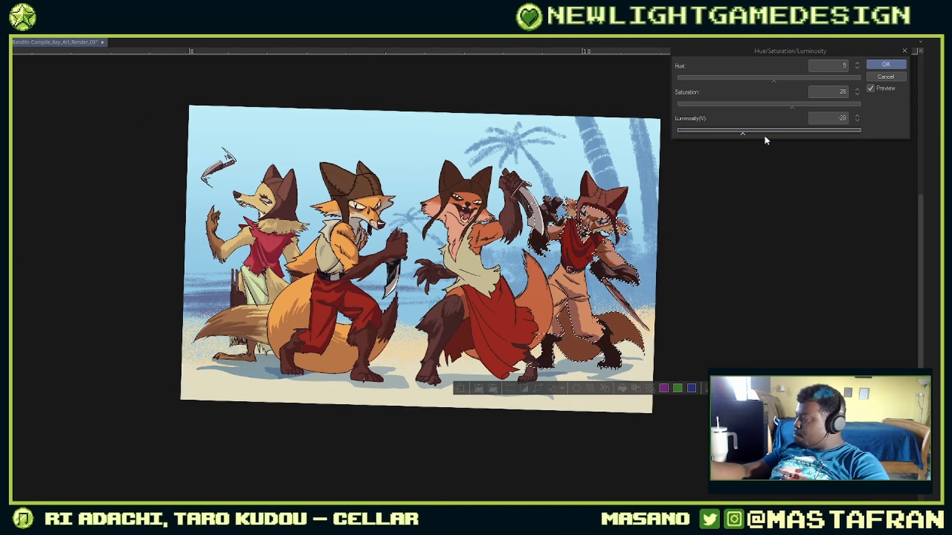
pyautogui.click(737, 131)
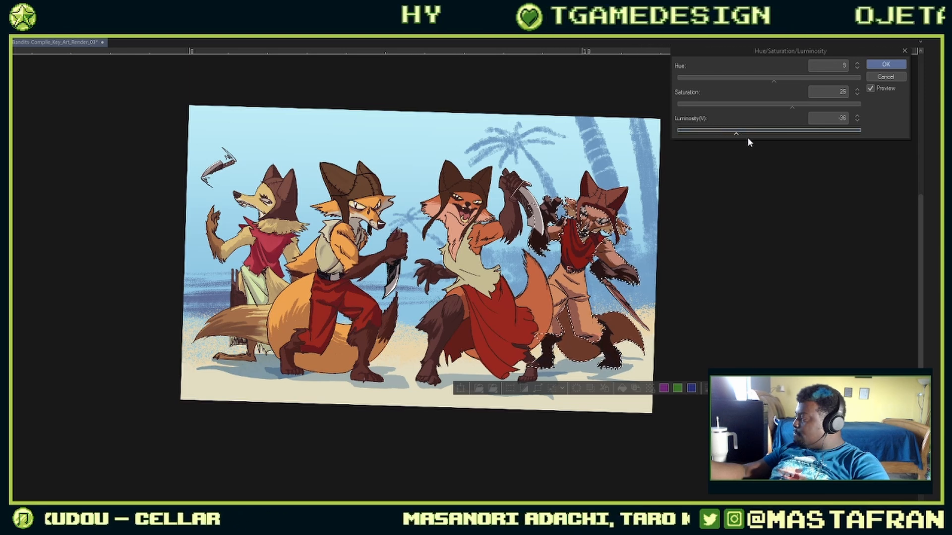
pyautogui.click(776, 105)
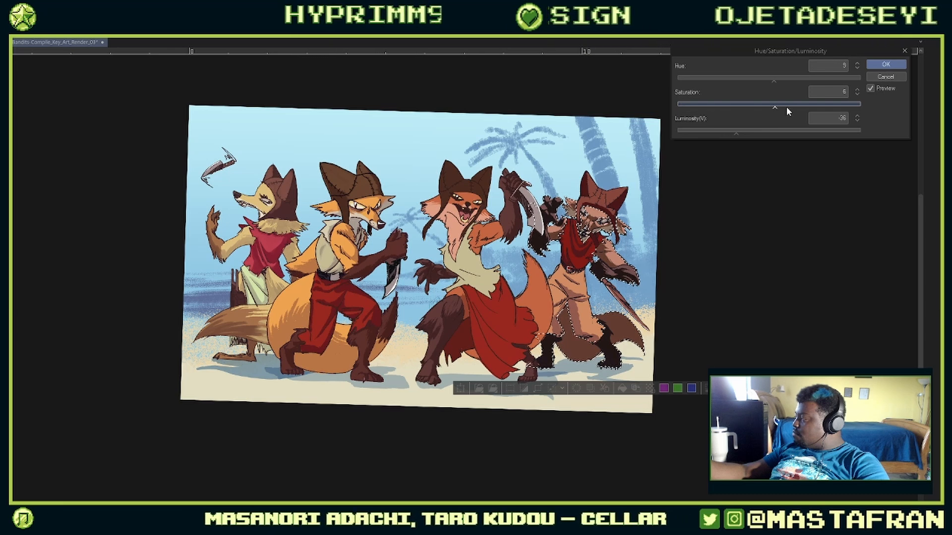
pyautogui.click(791, 104)
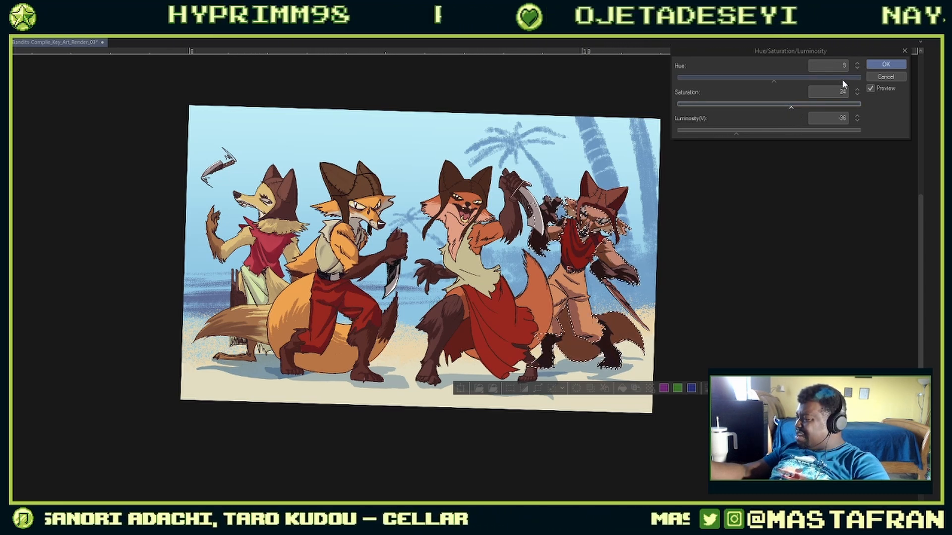
pyautogui.click(892, 64)
# Step: Make Layer 9 active and adjust its selected fur to hue -13, saturation 21 and luminosity -20
pyautogui.click(832, 150)
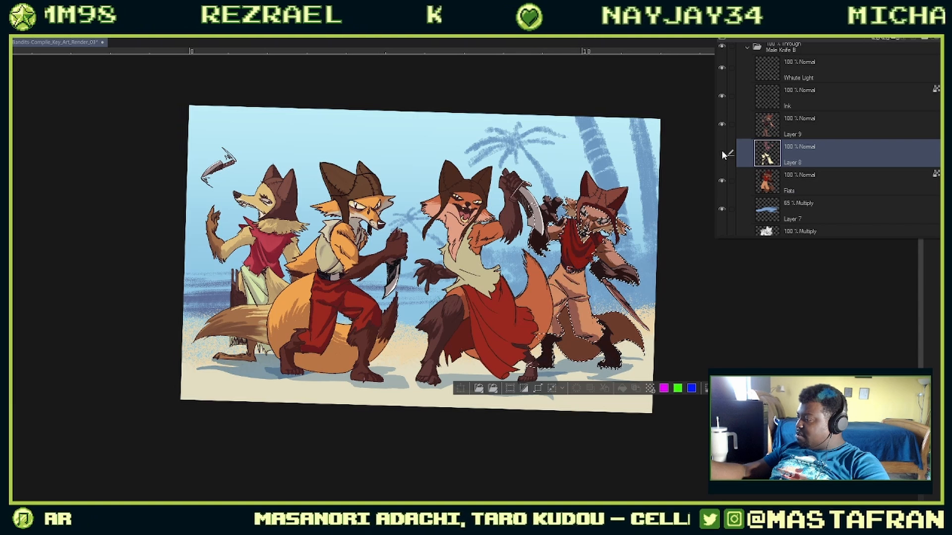
pyautogui.click(828, 129)
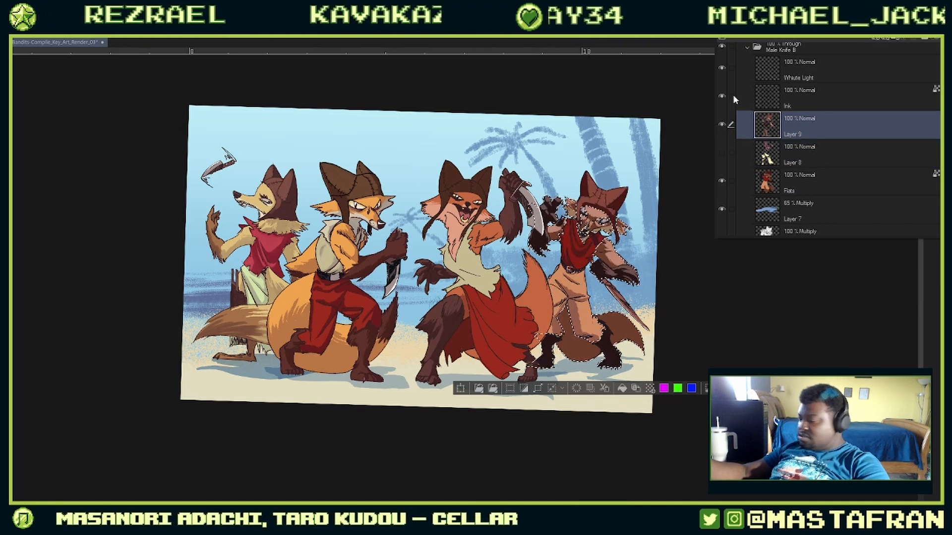
pyautogui.hotkey('ctrl', 'u')
pyautogui.moveTo(774, 78)
pyautogui.mouseDown()
pyautogui.moveTo(786, 79)
pyautogui.moveTo(734, 82)
pyautogui.moveTo(762, 80)
pyautogui.mouseUp()
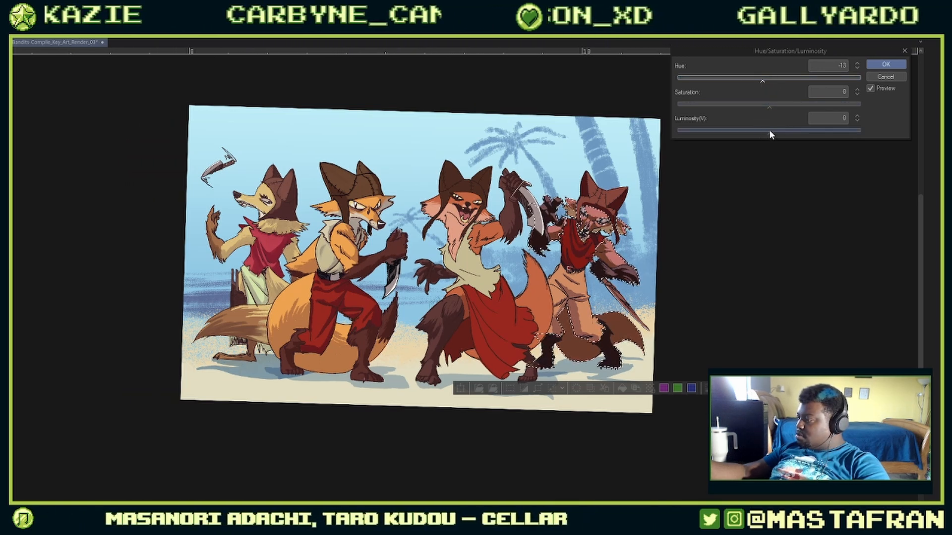
pyautogui.moveTo(785, 131); pyautogui.dragTo(751, 128)
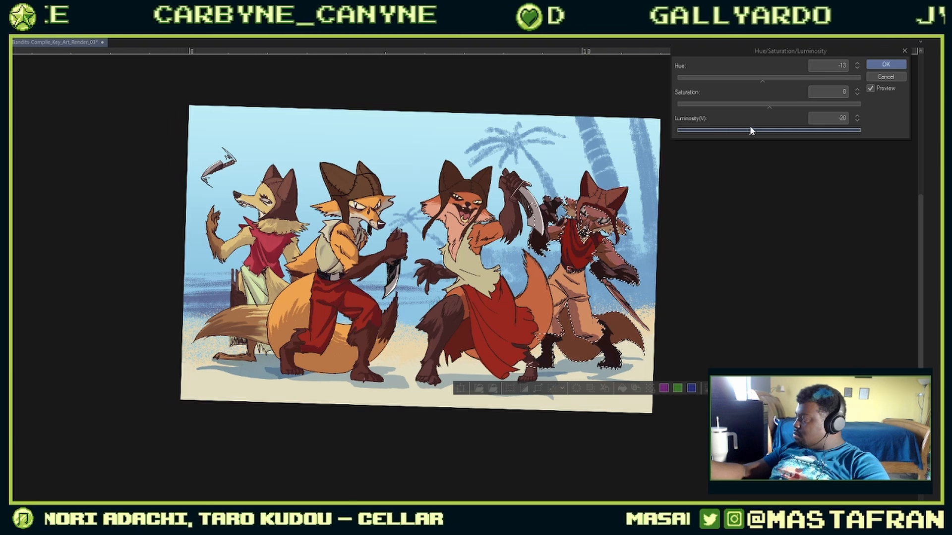
pyautogui.click(791, 104)
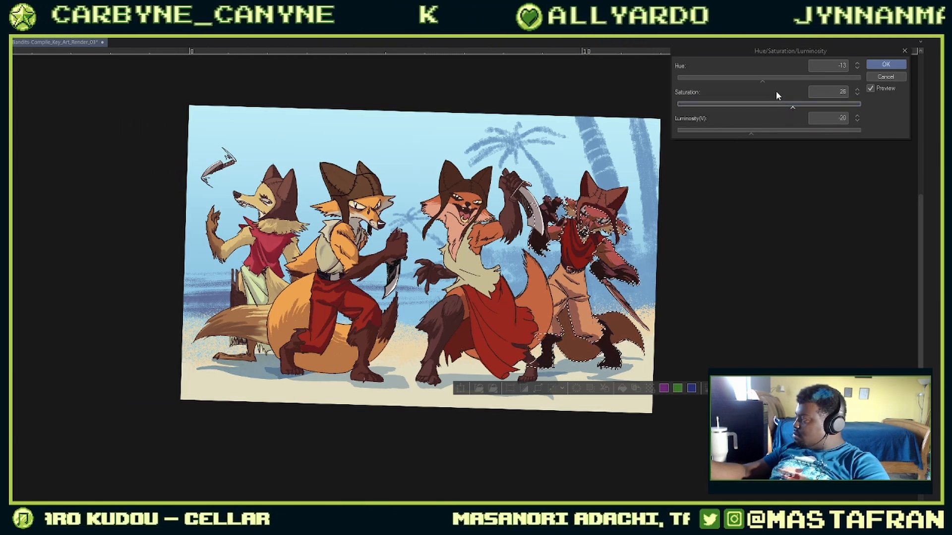
pyautogui.click(788, 103)
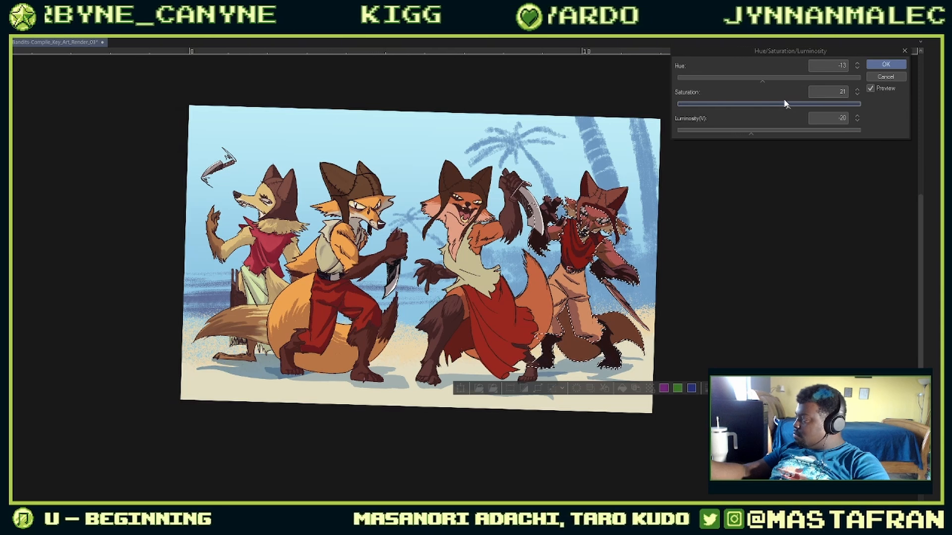
# Step: Refine the Layer 9 fur adjustment to hue -11 and saturation 19, and apply it
pyautogui.click(784, 78)
pyautogui.moveTo(783, 78); pyautogui.dragTo(760, 85)
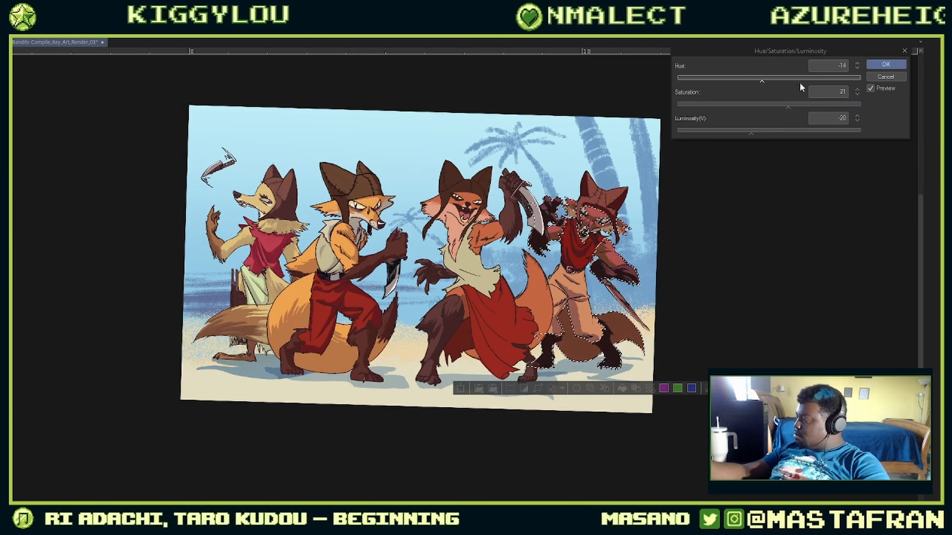
pyautogui.moveTo(788, 106); pyautogui.dragTo(750, 130)
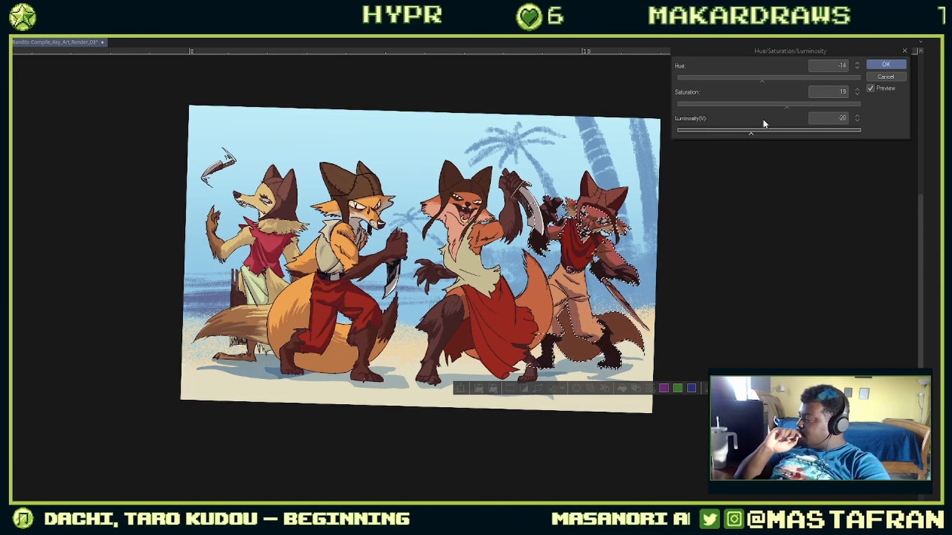
pyautogui.moveTo(762, 79); pyautogui.dragTo(782, 85)
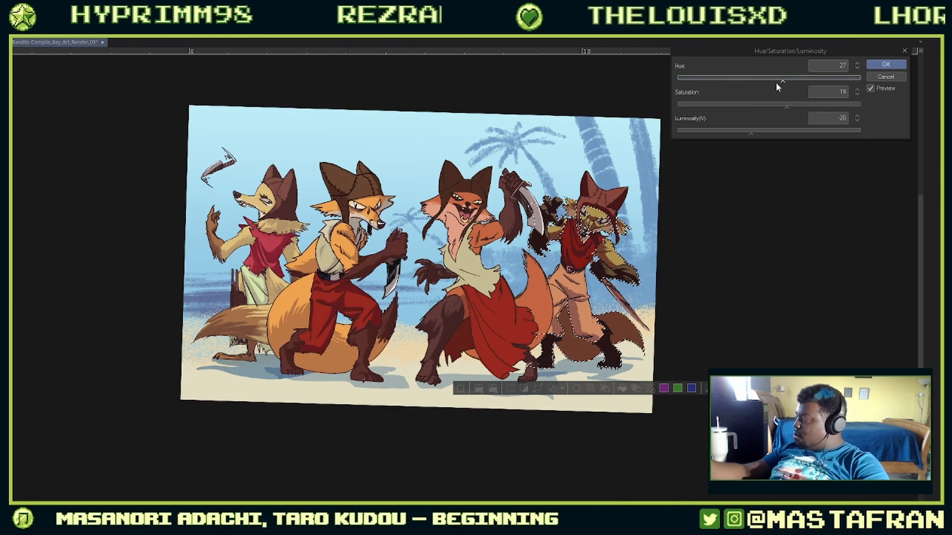
pyautogui.moveTo(776, 84); pyautogui.dragTo(864, 72)
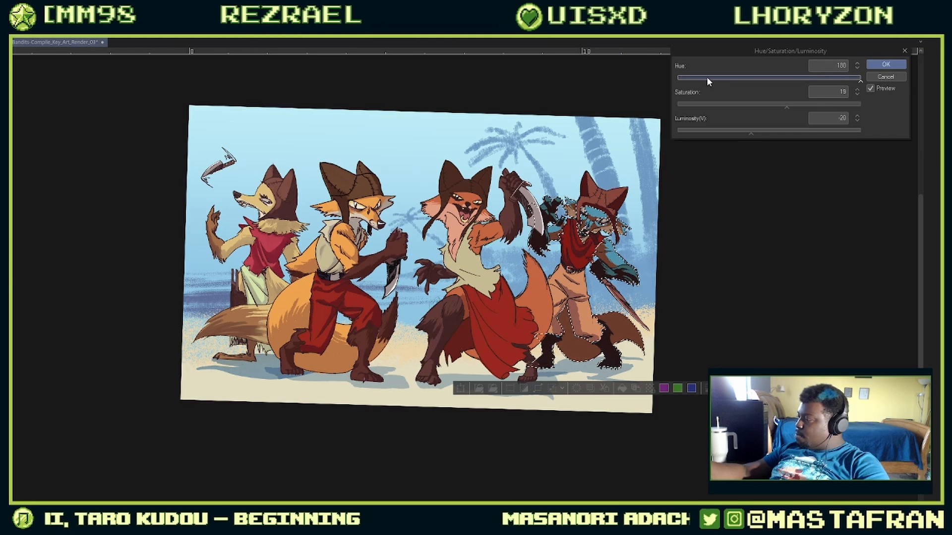
pyautogui.moveTo(707, 78); pyautogui.dragTo(759, 79)
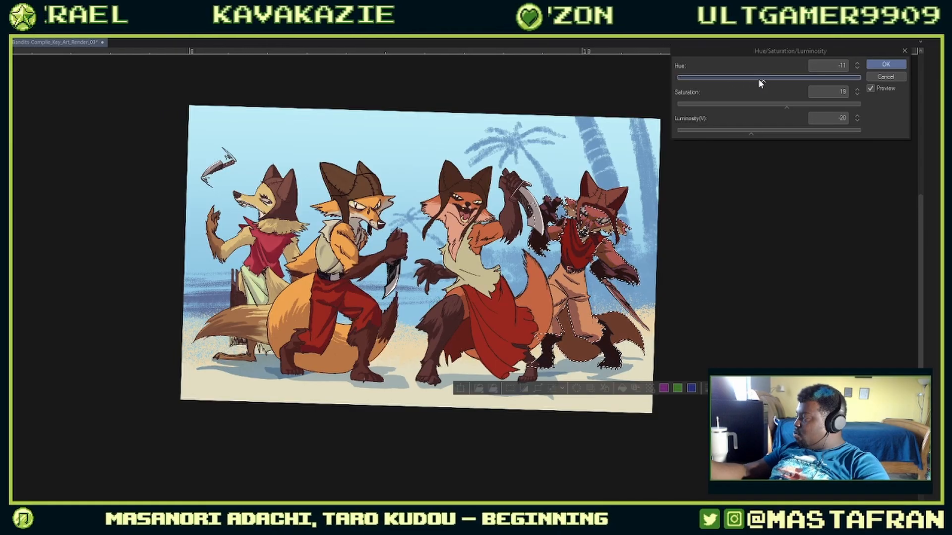
pyautogui.click(884, 64)
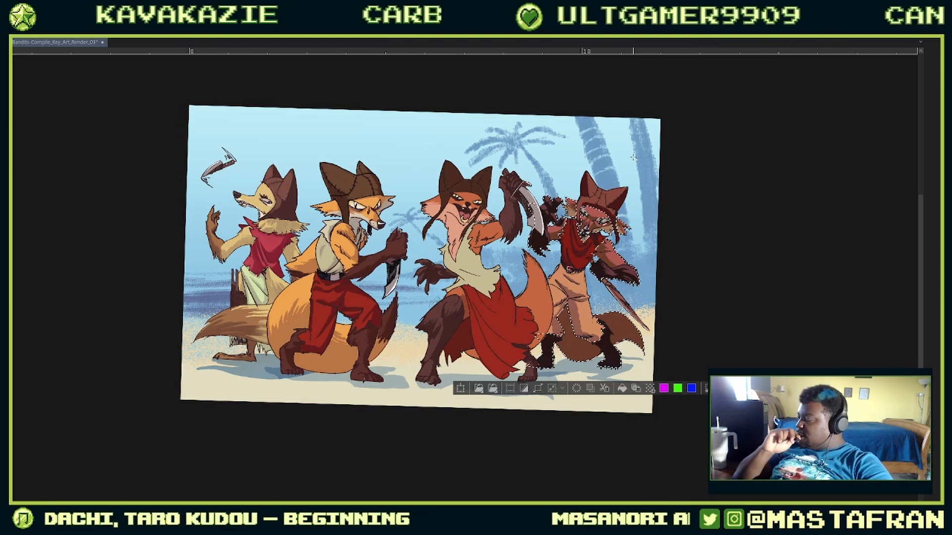
# Step: Clear the current selection and select the dark fur on the back-row male knife fighter's hands, forearms and feet on Layer 9
pyautogui.scroll(5, 634, 158)
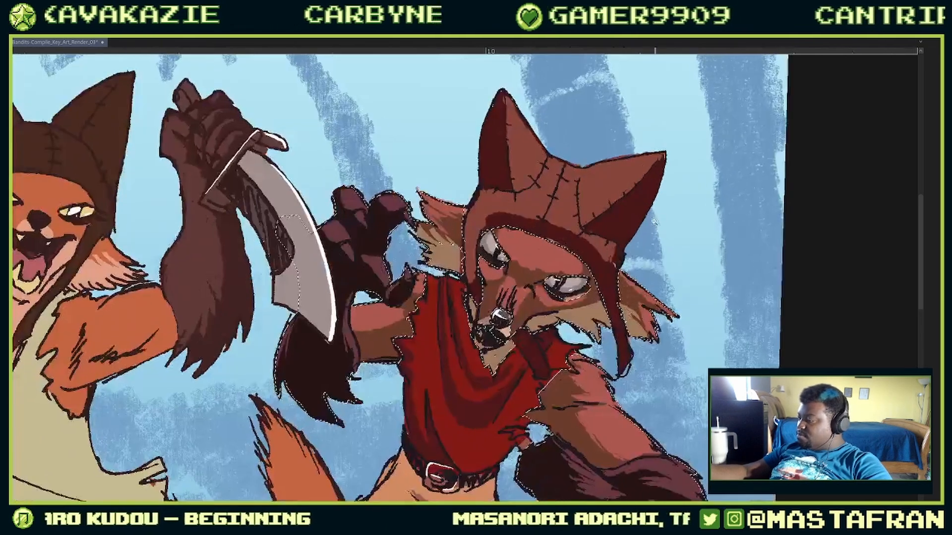
pyautogui.hotkey('ctrl', 'd')
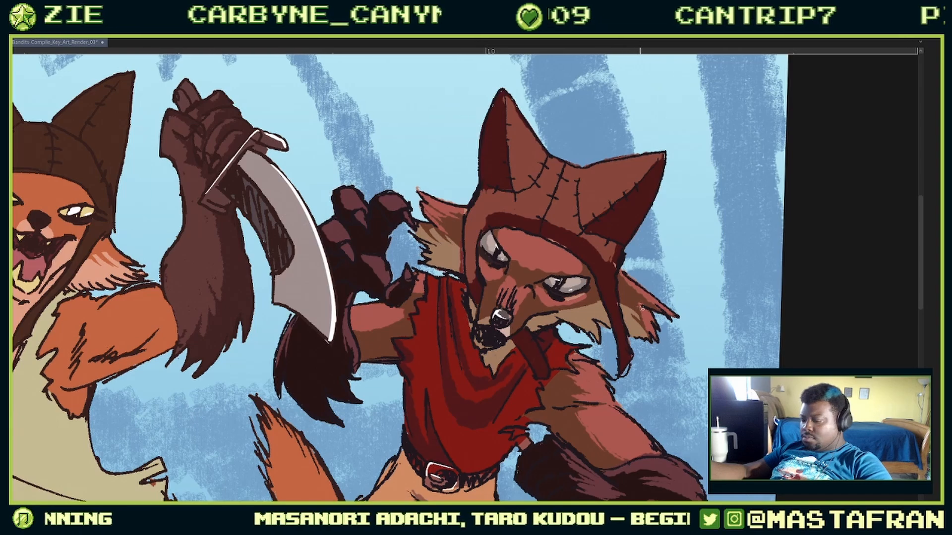
pyautogui.press('F1')
pyautogui.press('F2')
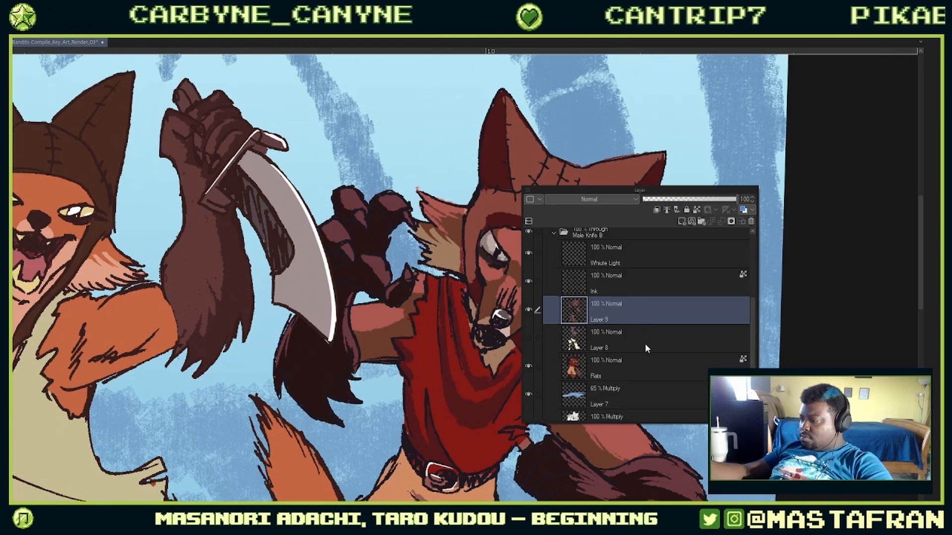
pyautogui.press('F2')
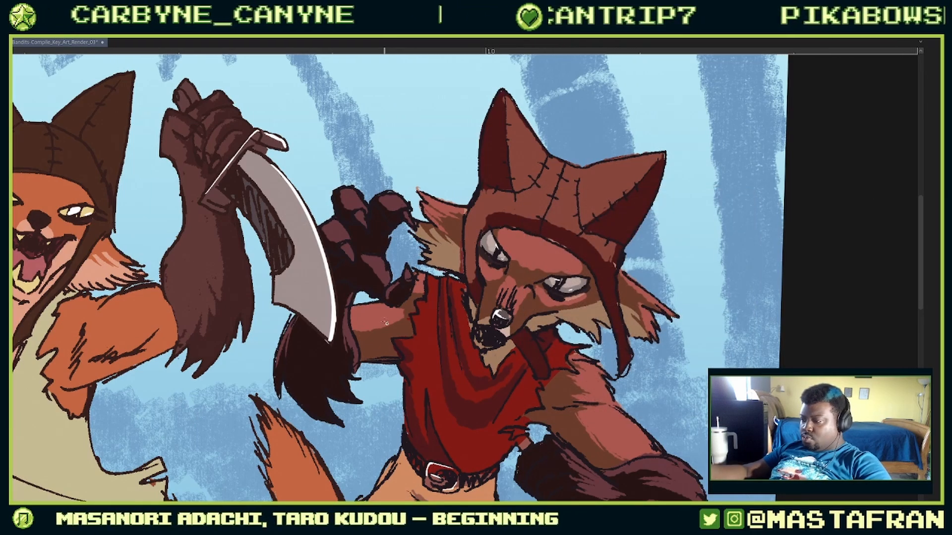
pyautogui.click(360, 342)
pyautogui.moveTo(386, 347); pyautogui.dragTo(402, 175)
pyautogui.keyDown('shift'); pyautogui.click(656, 314); pyautogui.keyUp('shift')
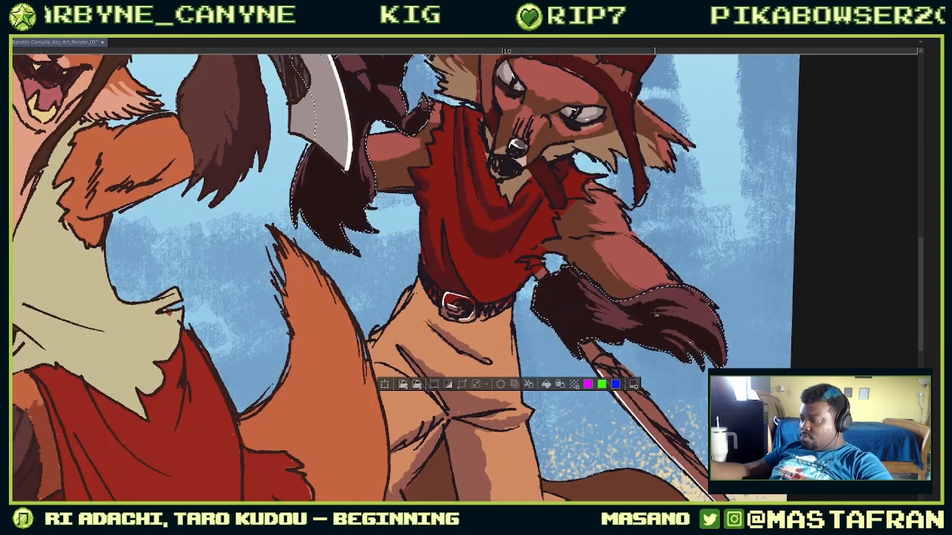
pyautogui.scroll(-3, 648, 299)
pyautogui.keyDown('shift'); pyautogui.click(607, 445); pyautogui.keyUp('shift')
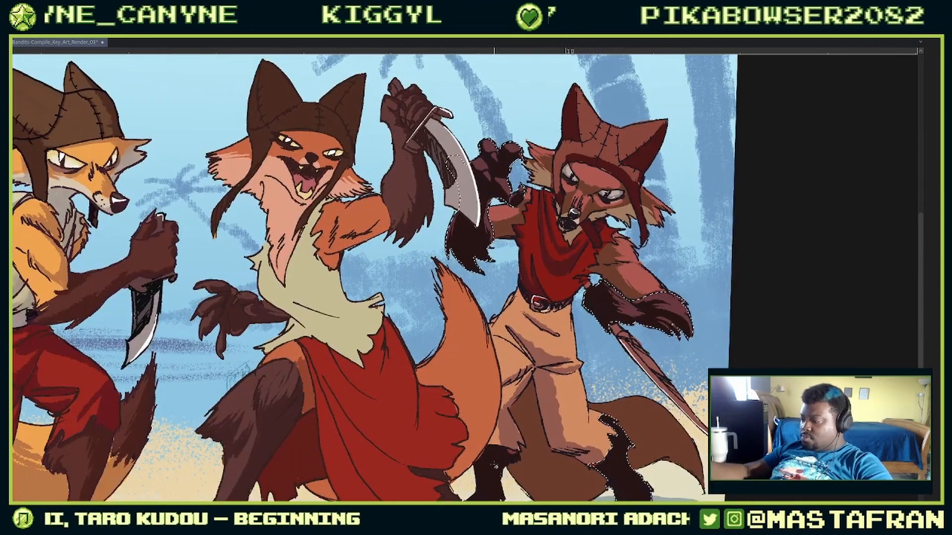
# Step: Adjust the selected dark fur with Hue/Saturation/Luminosity to hue -10, saturation -27 and luminosity 12
pyautogui.hotkey('ctrl', 'u')
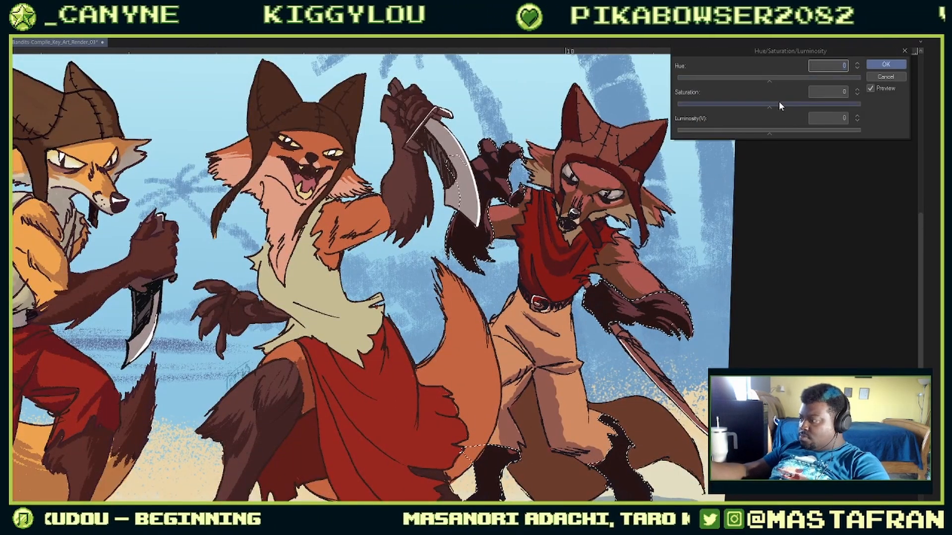
pyautogui.moveTo(784, 131); pyautogui.dragTo(744, 105)
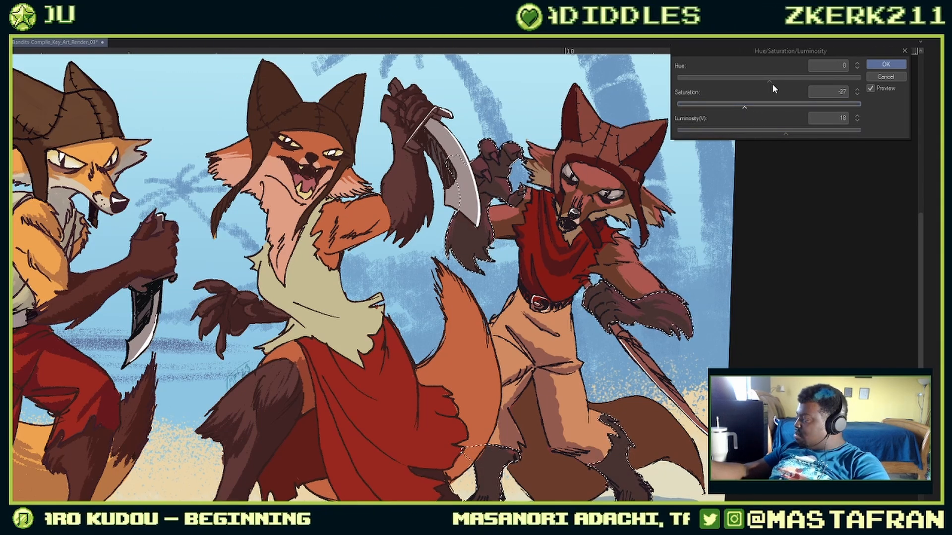
pyautogui.moveTo(771, 83)
pyautogui.mouseDown()
pyautogui.moveTo(785, 81)
pyautogui.moveTo(748, 81)
pyautogui.moveTo(786, 81)
pyautogui.moveTo(760, 81)
pyautogui.mouseUp()
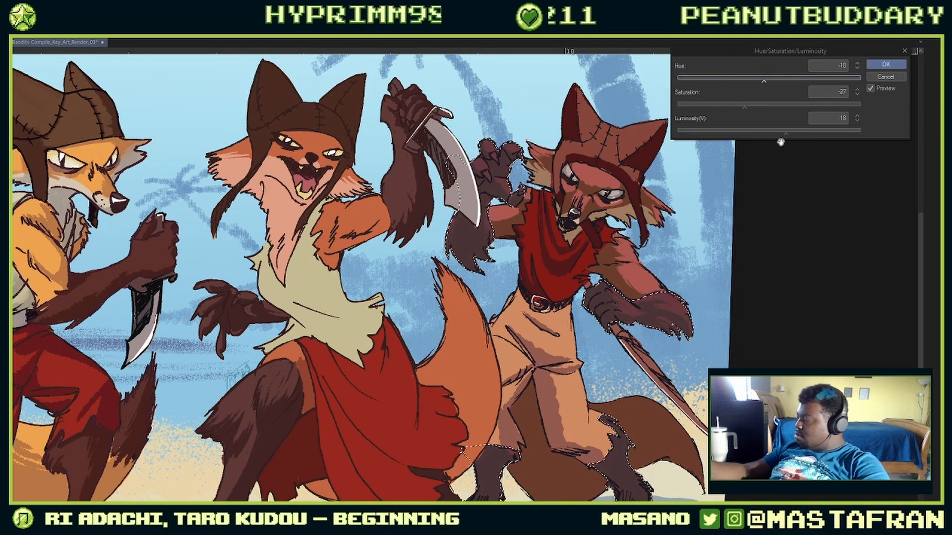
pyautogui.moveTo(777, 130); pyautogui.dragTo(778, 133)
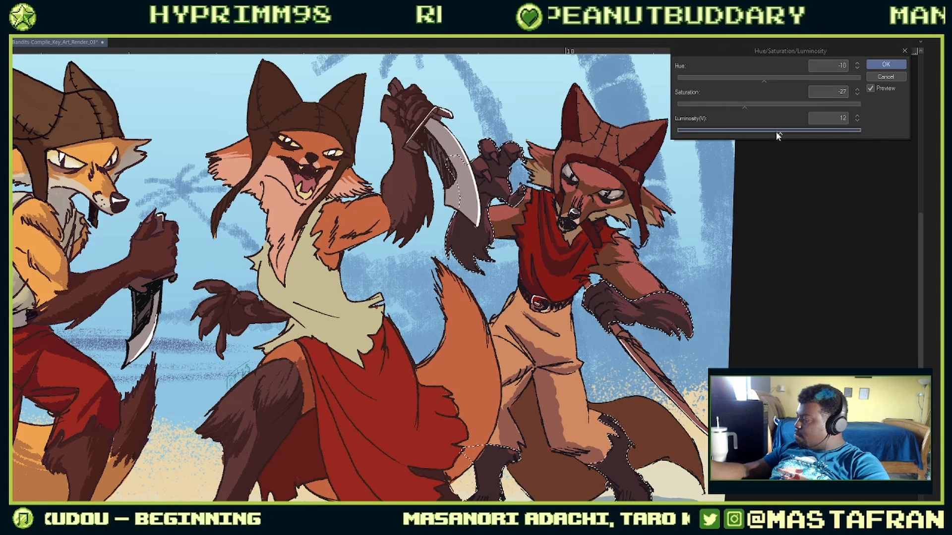
# Step: Refine the dark fur adjustment to hue -3 and luminosity 6, apply it and clear the selection
pyautogui.click(773, 131)
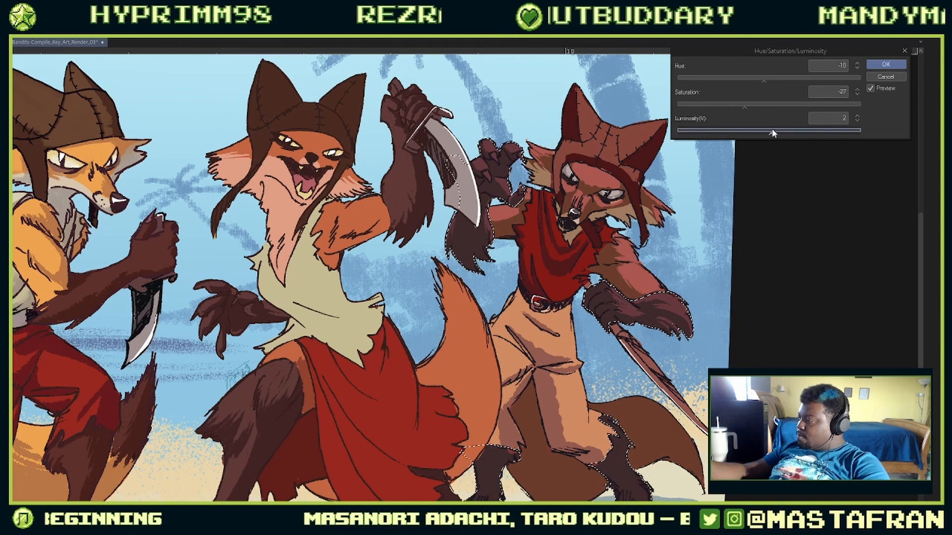
pyautogui.click(774, 130)
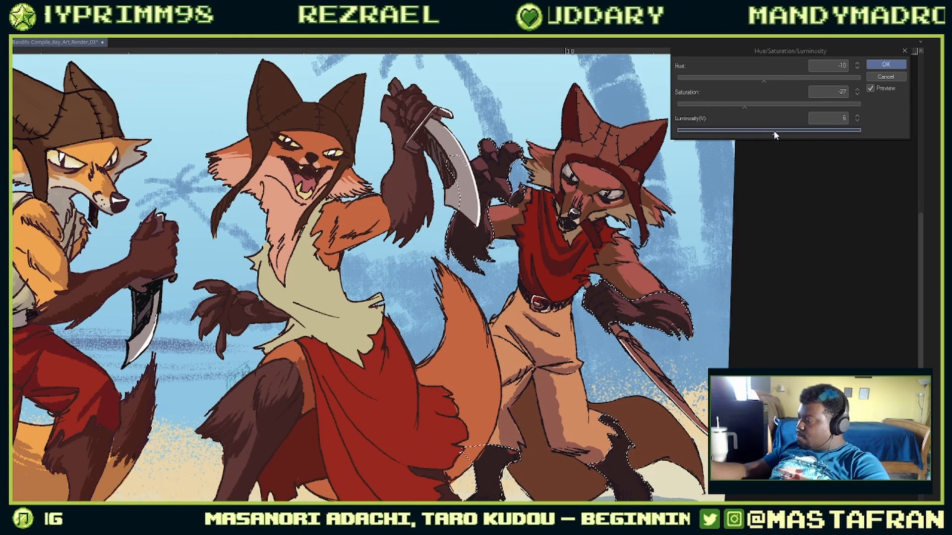
pyautogui.click(768, 81)
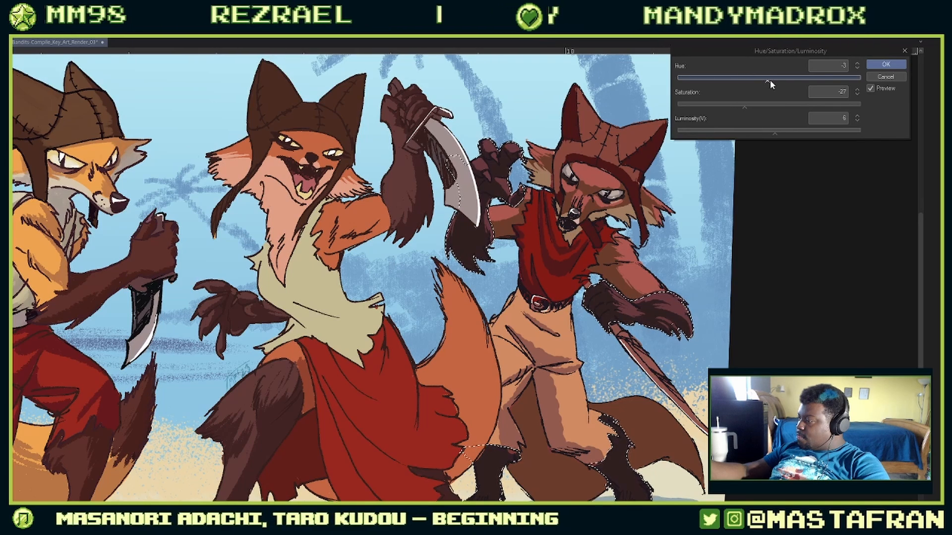
pyautogui.click(886, 64)
pyautogui.hotkey('ctrl', 'd')
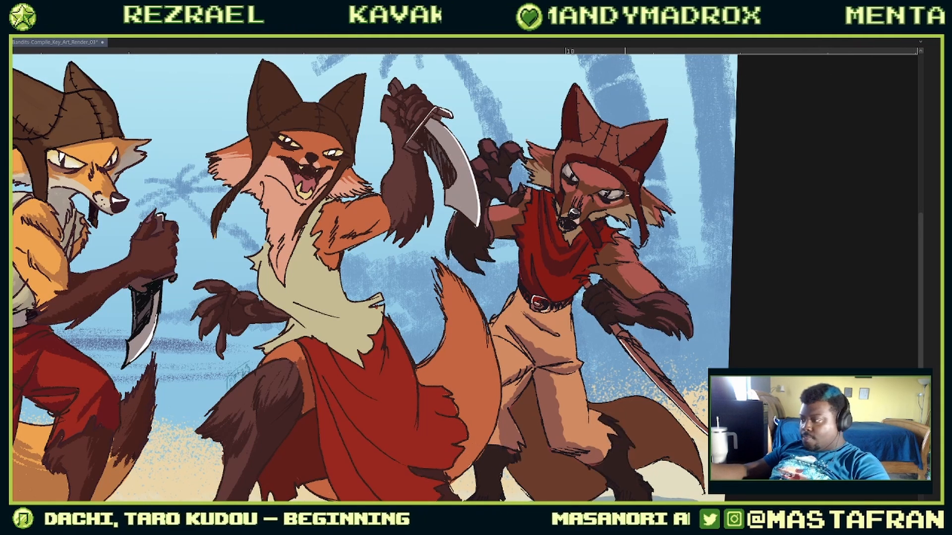
# Step: Select the cream fur on the back-row male knife fighter's cheeks and chin, undoing the accidental selection of his red shirt
pyautogui.click(624, 212)
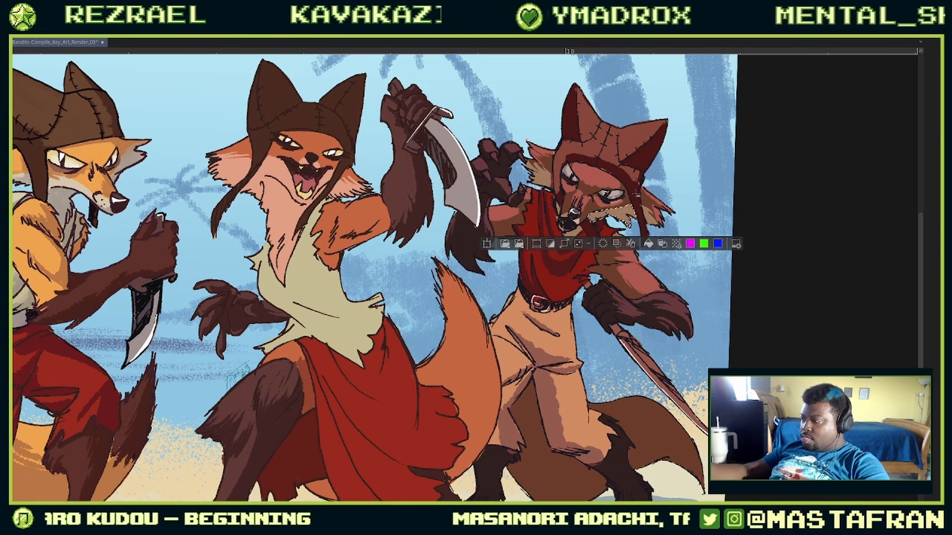
pyautogui.keyDown('shift'); pyautogui.click(575, 263); pyautogui.keyUp('shift')
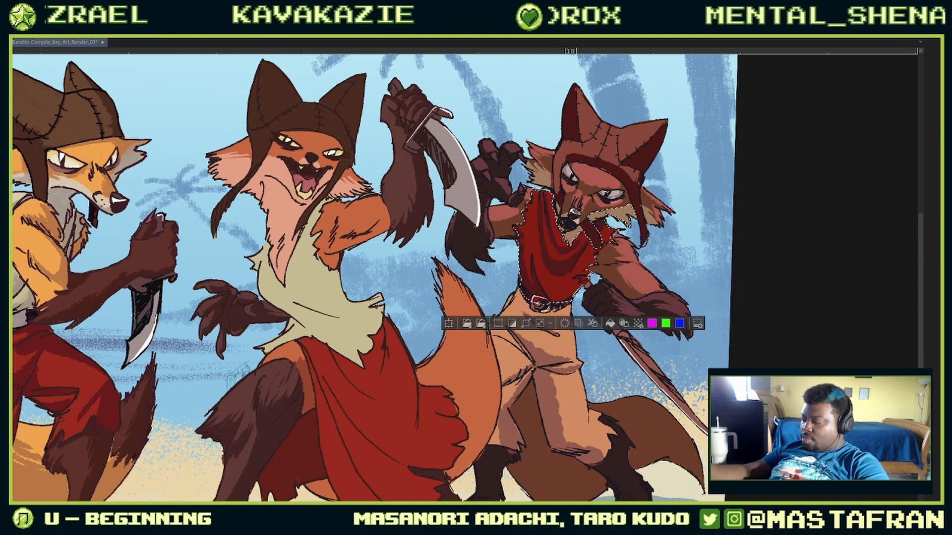
pyautogui.hotkey('ctrl', 'z')
pyautogui.keyDown('shift'); pyautogui.click(571, 233); pyautogui.keyUp('shift')
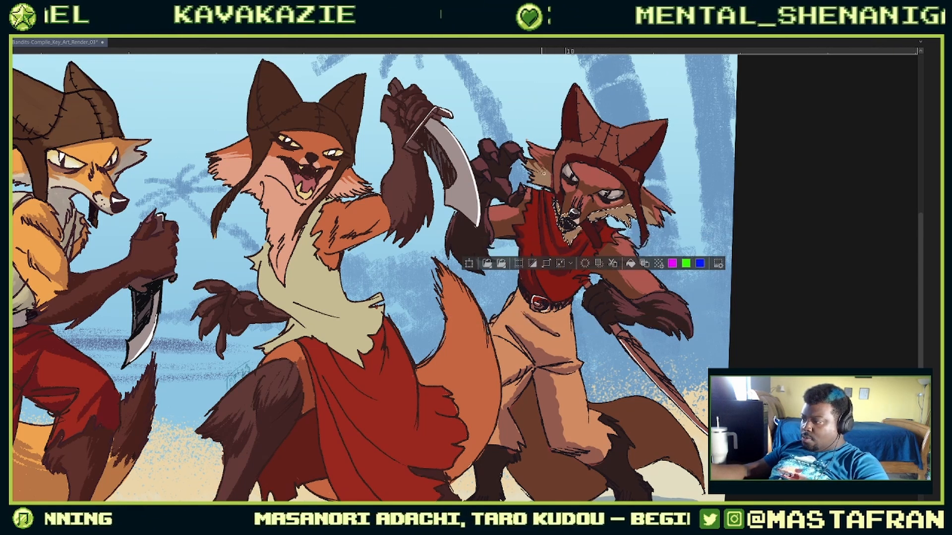
pyautogui.keyDown('shift'); pyautogui.click(541, 175); pyautogui.keyUp('shift')
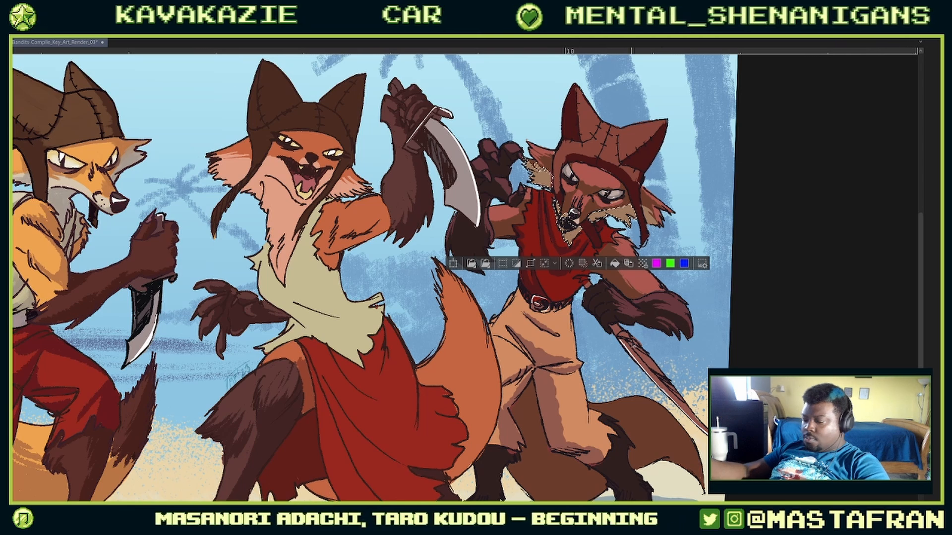
# Step: Try a Hue/Saturation/Luminosity adjustment on the selected cream fur with hue 15, saturation 22 and luminosity 30
pyautogui.hotkey('ctrl', 'u')
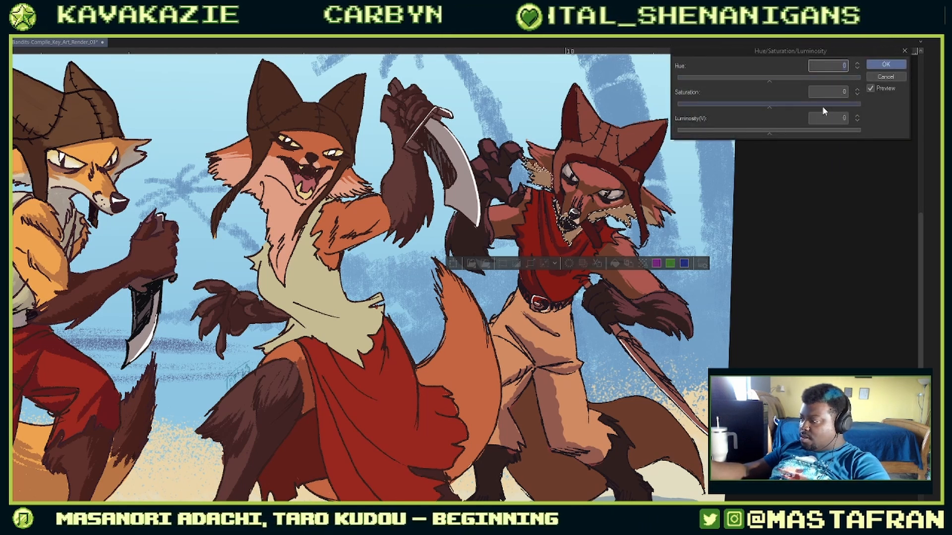
pyautogui.click(784, 132)
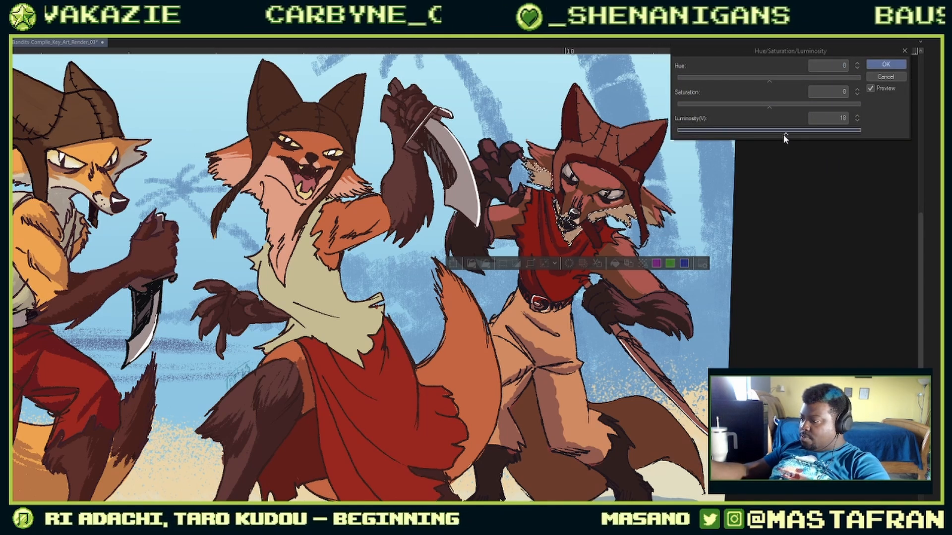
pyautogui.click(779, 104)
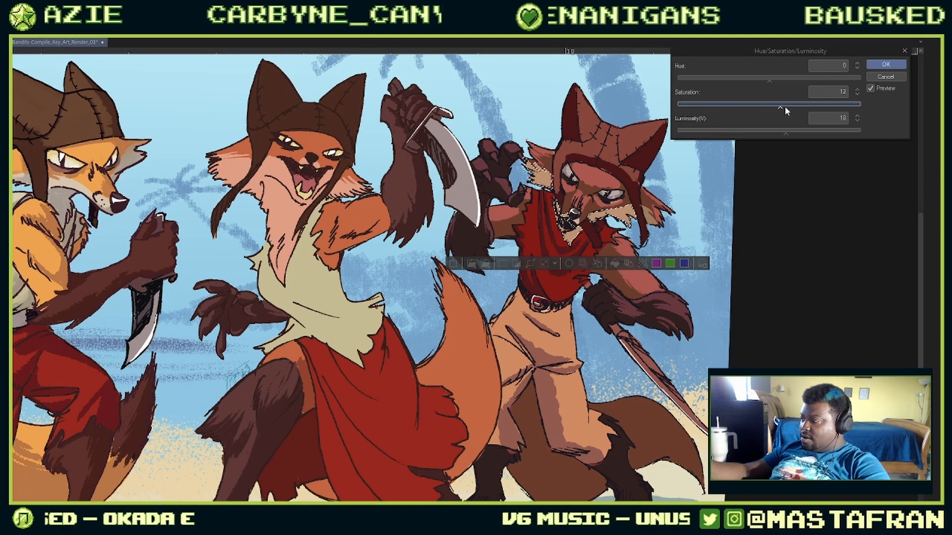
pyautogui.click(795, 131)
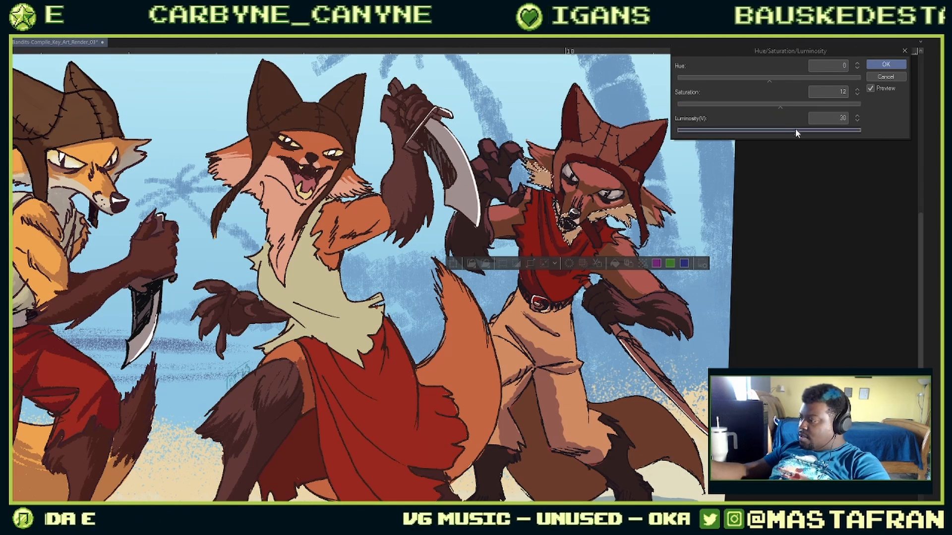
pyautogui.click(787, 104)
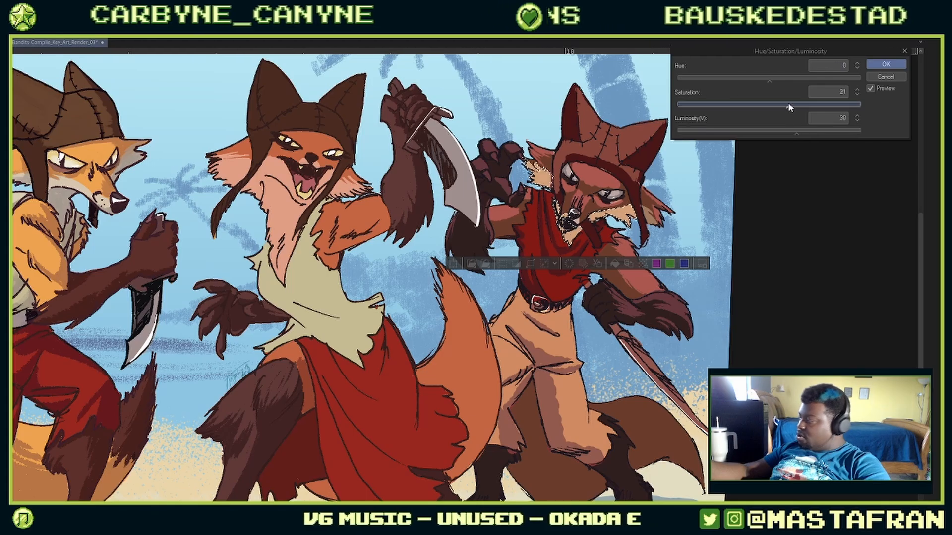
pyautogui.click(784, 104)
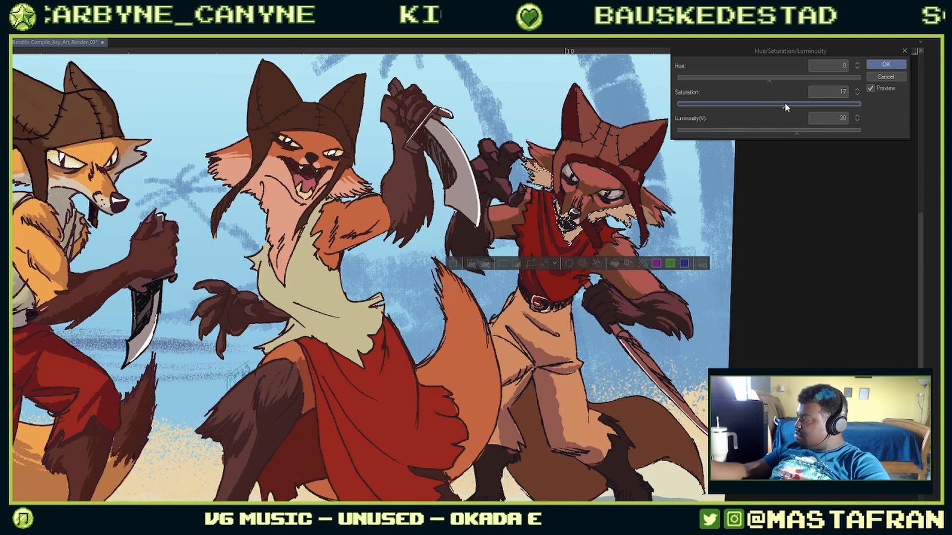
pyautogui.click(788, 104)
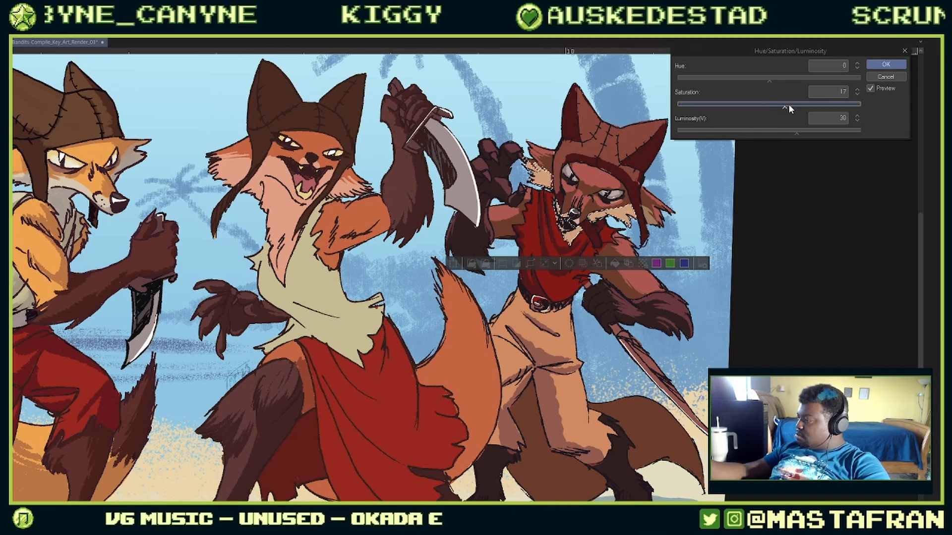
pyautogui.moveTo(787, 78); pyautogui.dragTo(773, 80)
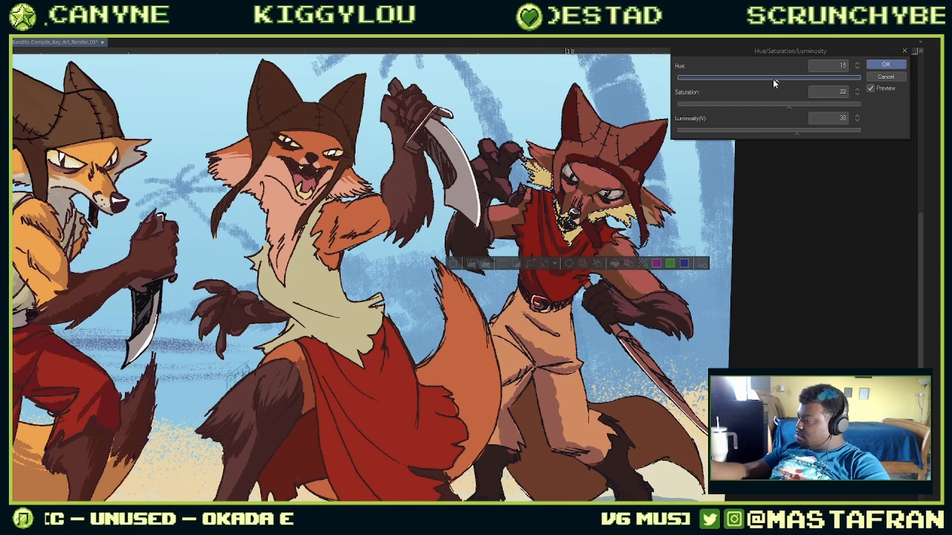
pyautogui.click(898, 64)
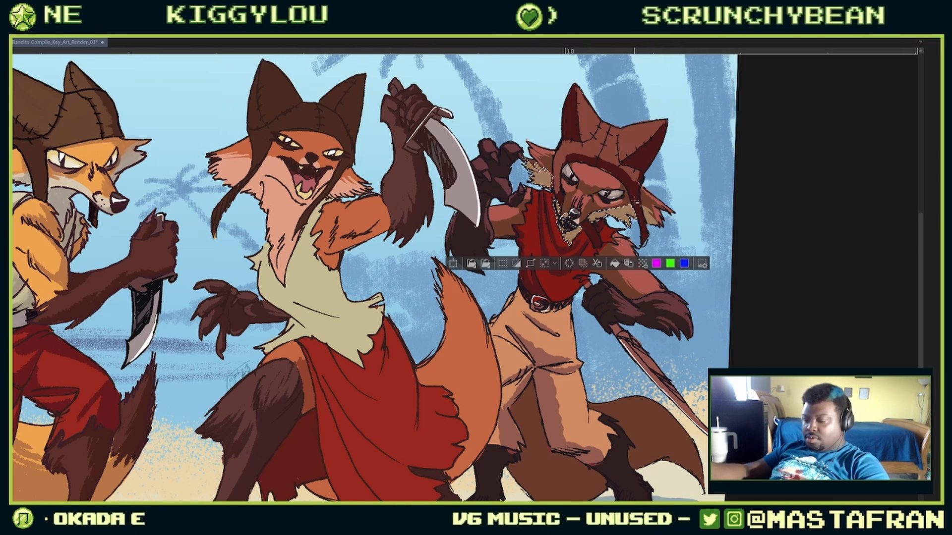
# Step: Undo the last change and add the cream cheek fur beyond the hanging hat strap to the selection
pyautogui.keyDown('shift'); pyautogui.click(648, 212); pyautogui.keyUp('shift')
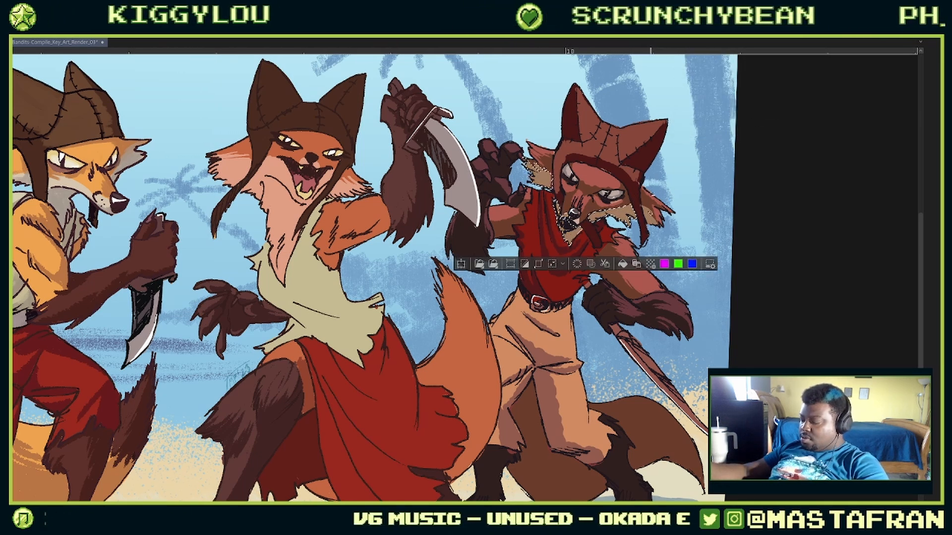
pyautogui.hotkey('ctrl', 'z')
pyautogui.keyDown('shift'); pyautogui.click(651, 218); pyautogui.keyUp('shift')
pyautogui.click(612, 176)
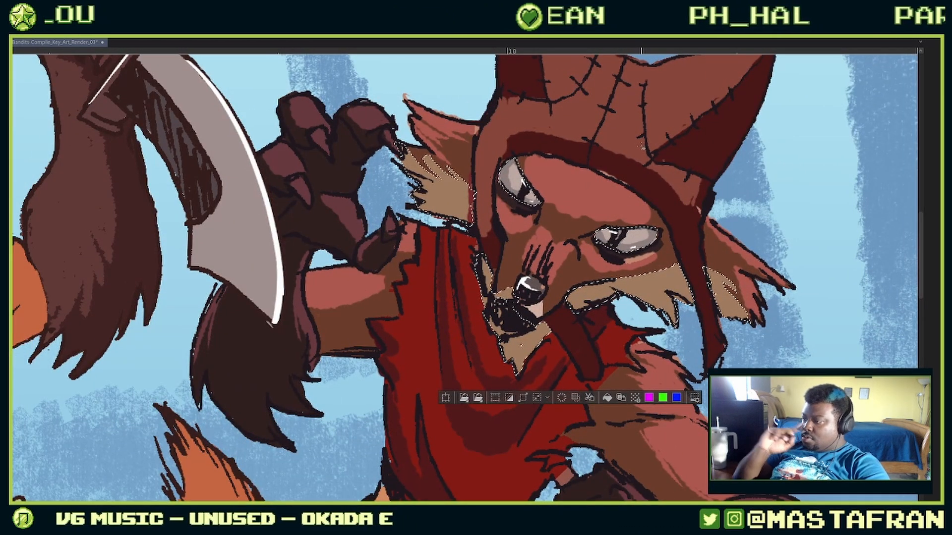
# Step: Adjust the selected cream fur to saturation 10 and luminosity 14, apply it and clear the selection
pyautogui.hotkey('ctrl', 'u')
pyautogui.click(791, 127)
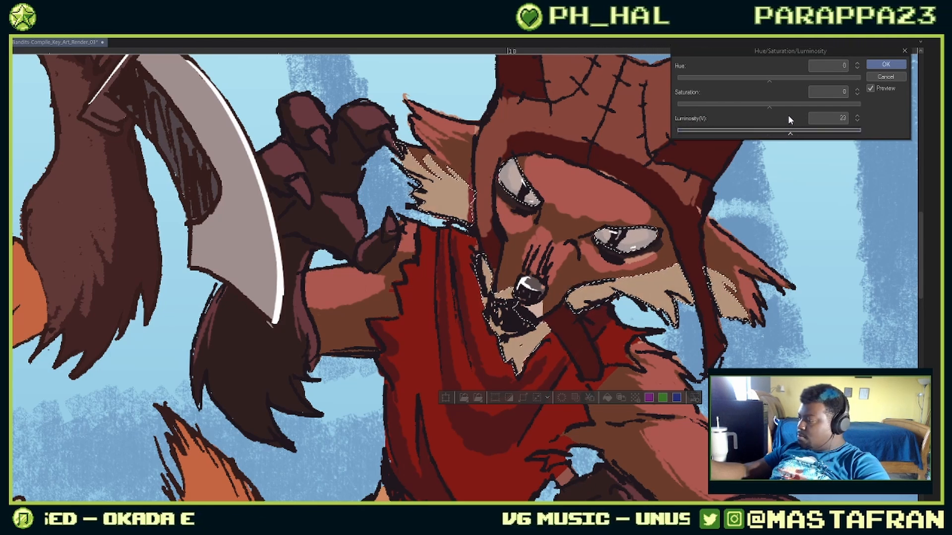
pyautogui.moveTo(789, 128); pyautogui.dragTo(787, 128)
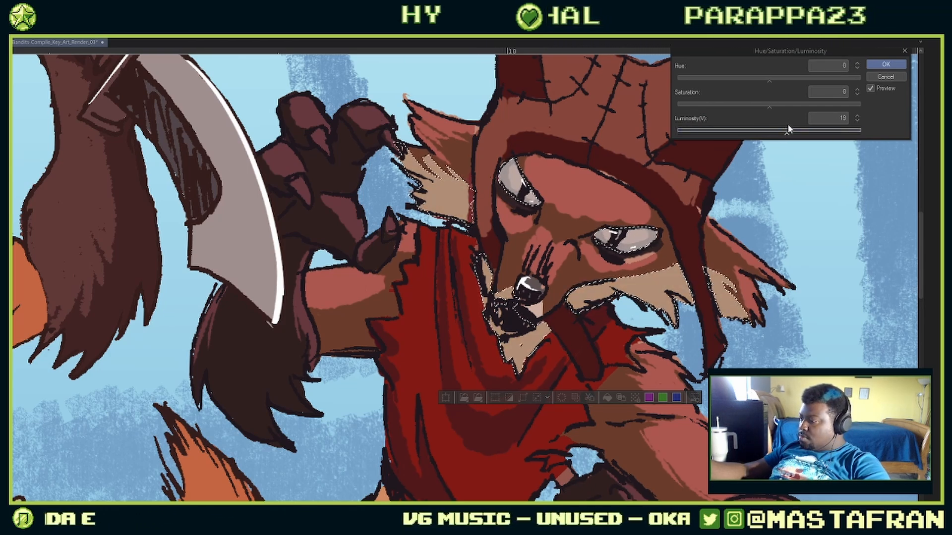
pyautogui.click(787, 104)
pyautogui.moveTo(788, 107); pyautogui.dragTo(778, 107)
pyautogui.click(782, 128)
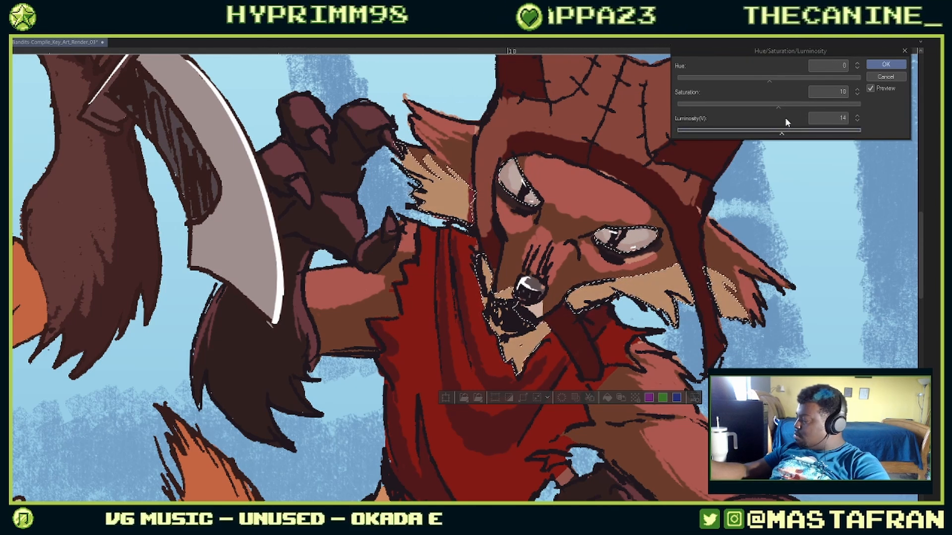
pyautogui.click(886, 64)
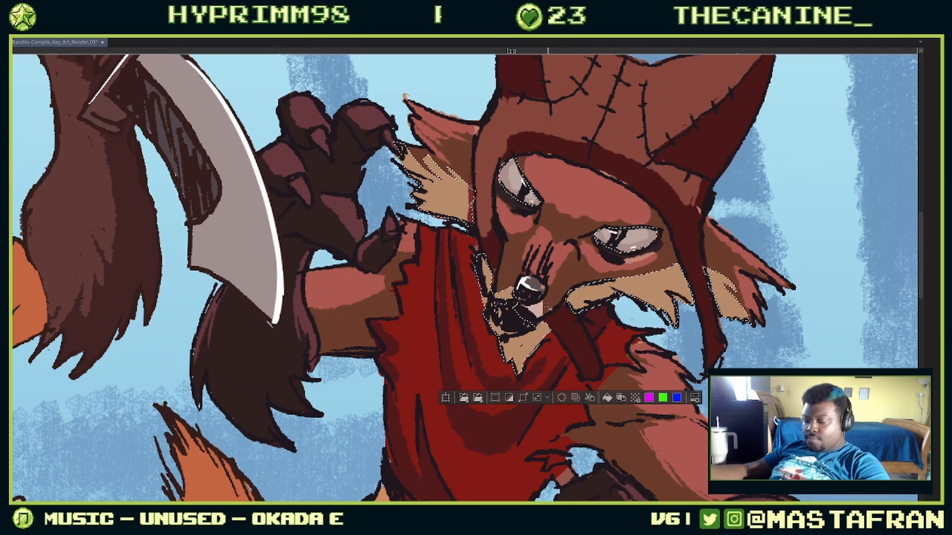
pyautogui.hotkey('ctrl', 'shift', 'a')
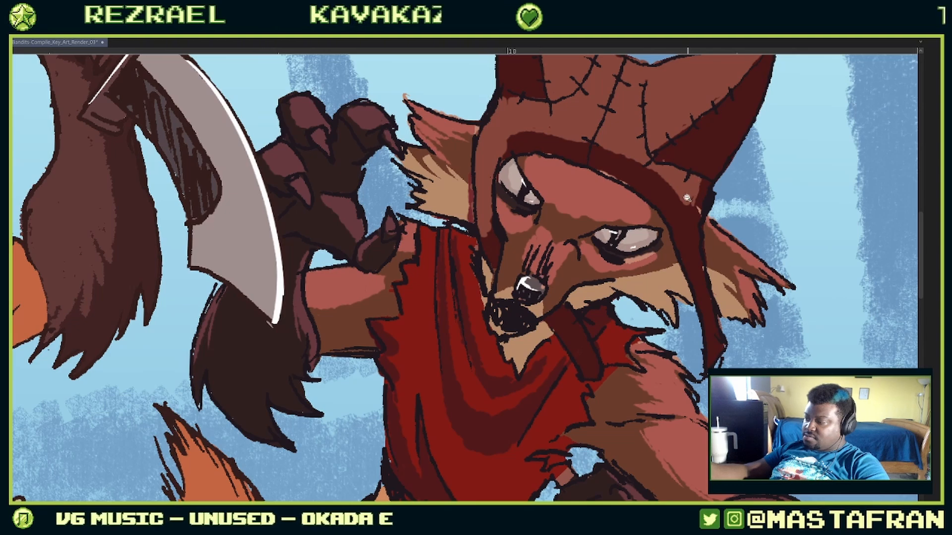
pyautogui.moveTo(661, 238); pyautogui.dragTo(622, 263)
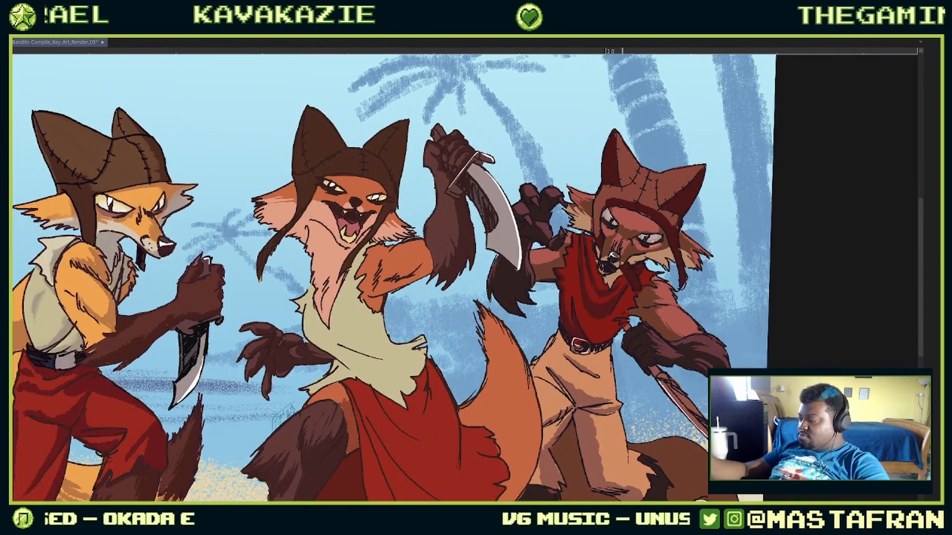
# Step: Paint a cream tip with jagged fur edges on the tail of the back-row male knife fighter
pyautogui.moveTo(733, 382); pyautogui.dragTo(740, 228)
pyautogui.moveTo(785, 283)
pyautogui.mouseDown()
pyautogui.moveTo(731, 194)
pyautogui.moveTo(832, 219)
pyautogui.moveTo(798, 181)
pyautogui.moveTo(722, 127)
pyautogui.moveTo(609, 154)
pyautogui.mouseUp()
pyautogui.moveTo(768, 95)
pyautogui.mouseDown()
pyautogui.moveTo(705, 102)
pyautogui.moveTo(687, 148)
pyautogui.mouseUp()
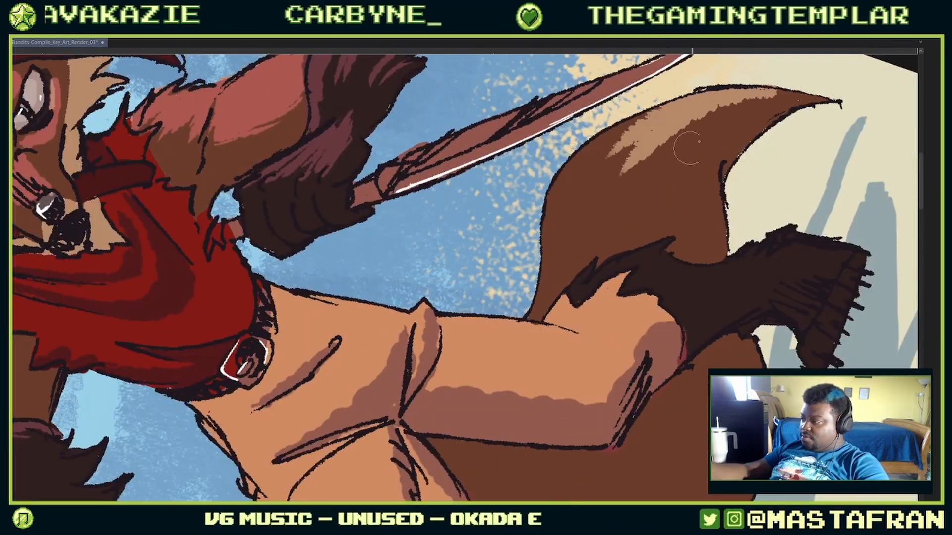
pyautogui.moveTo(788, 97); pyautogui.dragTo(659, 183)
pyautogui.moveTo(764, 109); pyautogui.dragTo(687, 200)
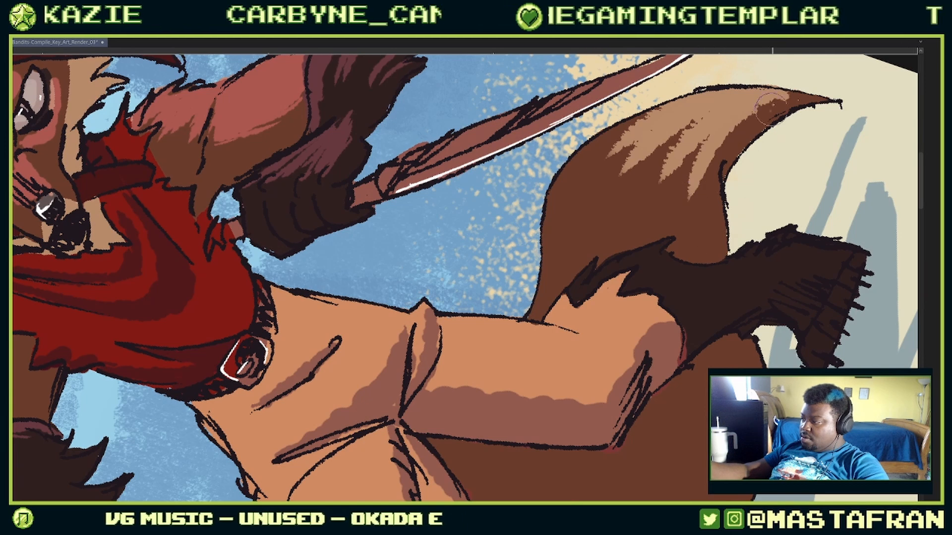
pyautogui.moveTo(771, 109); pyautogui.dragTo(712, 202)
pyautogui.moveTo(647, 126)
pyautogui.mouseDown()
pyautogui.moveTo(606, 140)
pyautogui.moveTo(560, 195)
pyautogui.moveTo(599, 195)
pyautogui.mouseUp()
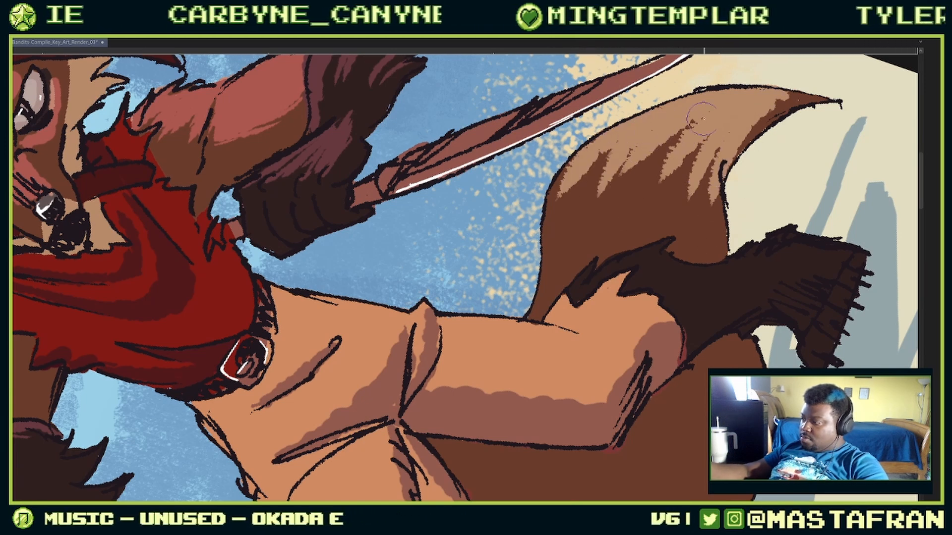
pyautogui.moveTo(704, 119); pyautogui.dragTo(637, 193)
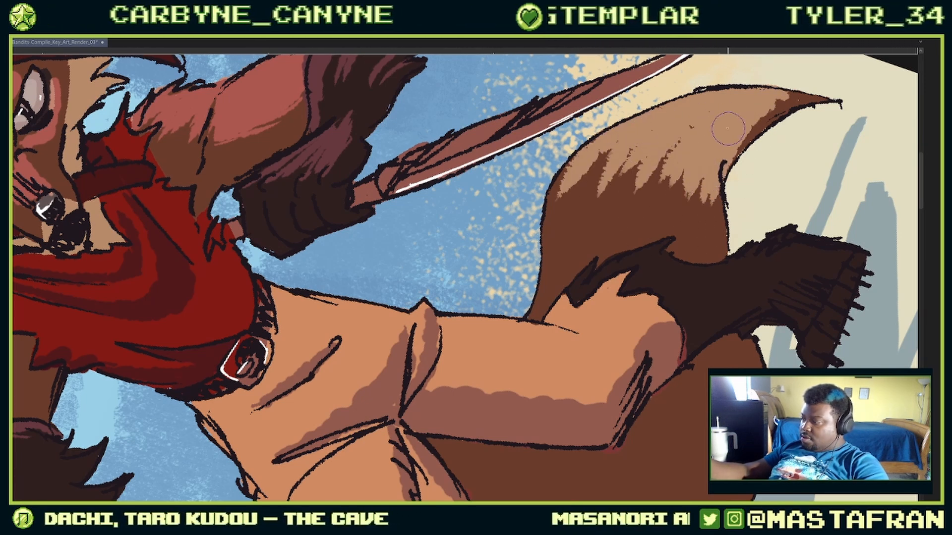
pyautogui.moveTo(688, 171)
pyautogui.mouseDown()
pyautogui.moveTo(700, 225)
pyautogui.moveTo(719, 240)
pyautogui.mouseUp()
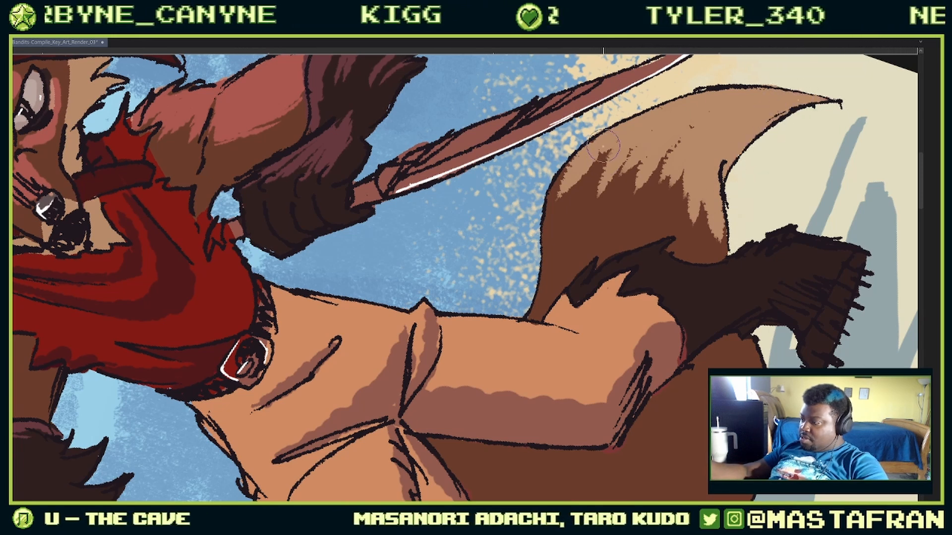
pyautogui.moveTo(610, 147); pyautogui.dragTo(586, 197)
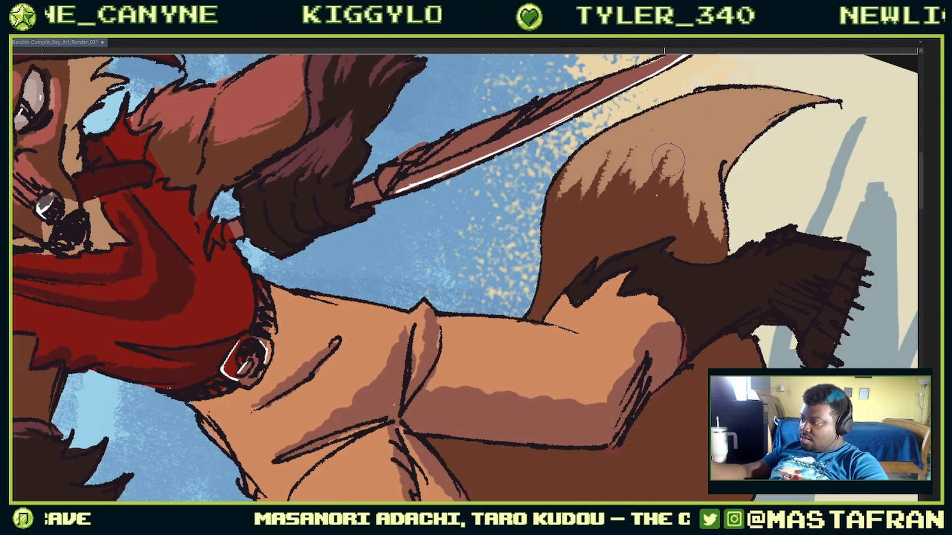
pyautogui.moveTo(586, 158); pyautogui.dragTo(555, 204)
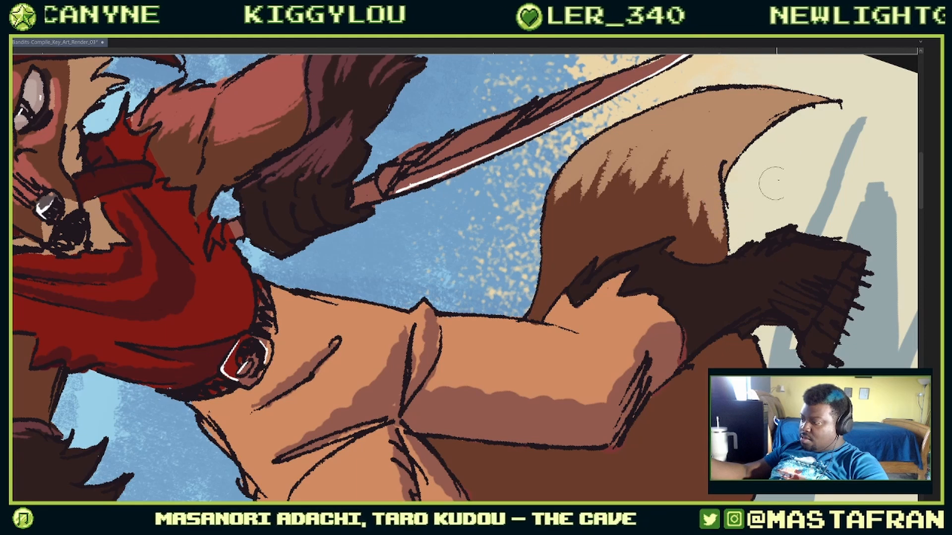
# Step: Delete Layer 8 from the Male Knife B group
pyautogui.scroll(-3, 795, 157)
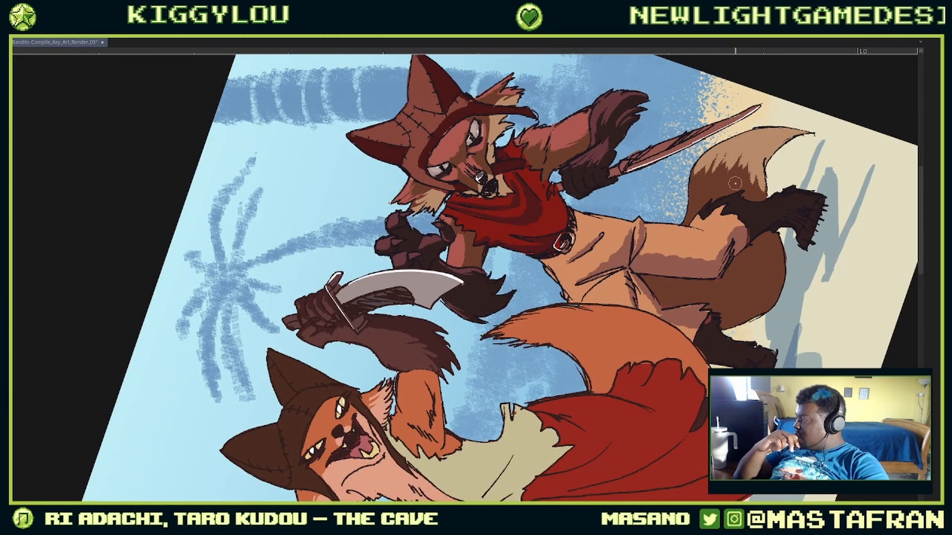
pyautogui.press('F7')
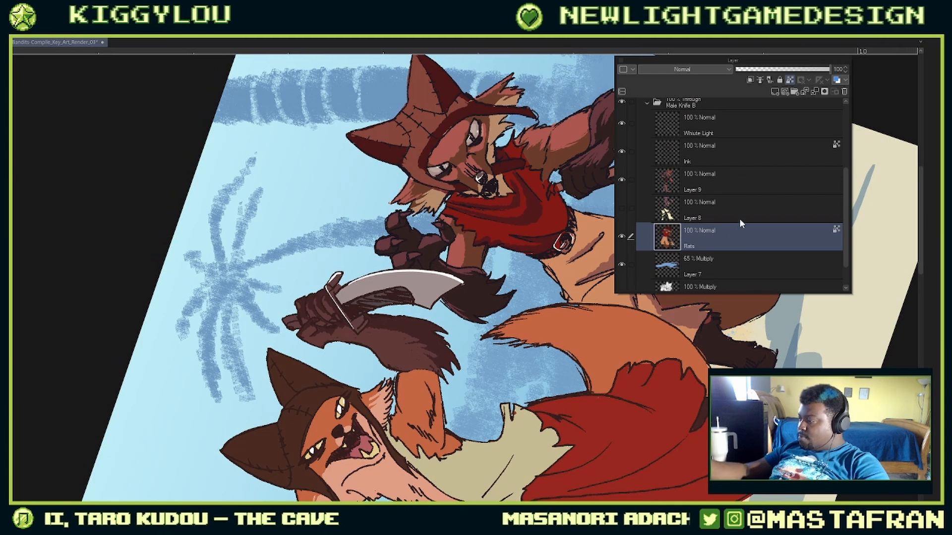
pyautogui.click(736, 201)
pyautogui.moveTo(782, 198); pyautogui.dragTo(843, 91)
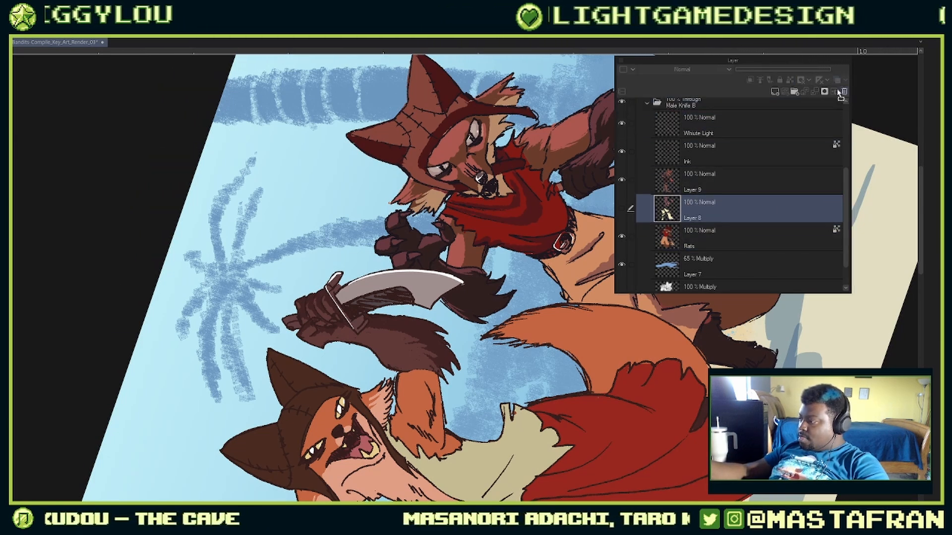
# Step: Select Layer 9 and compare the back-row male knife fighter with that layer hidden and shown
pyautogui.click(729, 180)
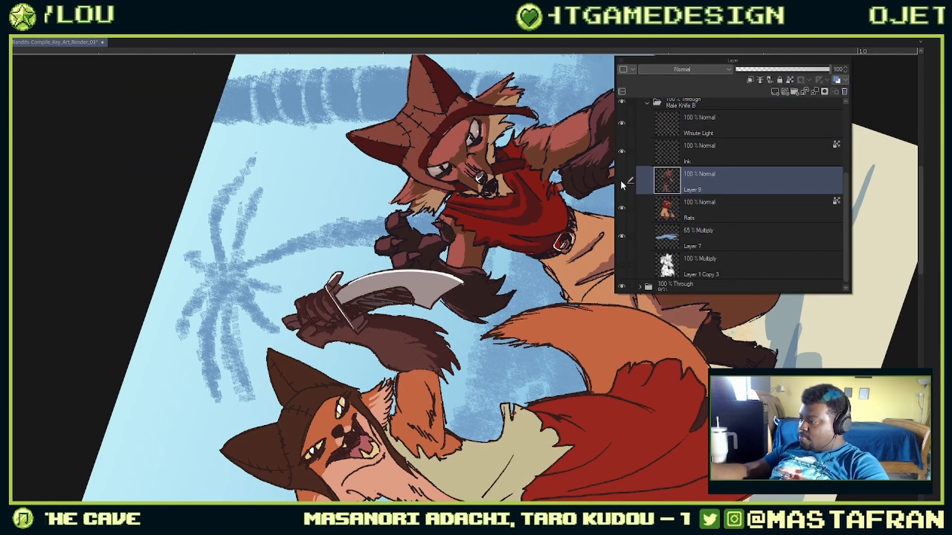
pyautogui.click(621, 179)
pyautogui.click(621, 178)
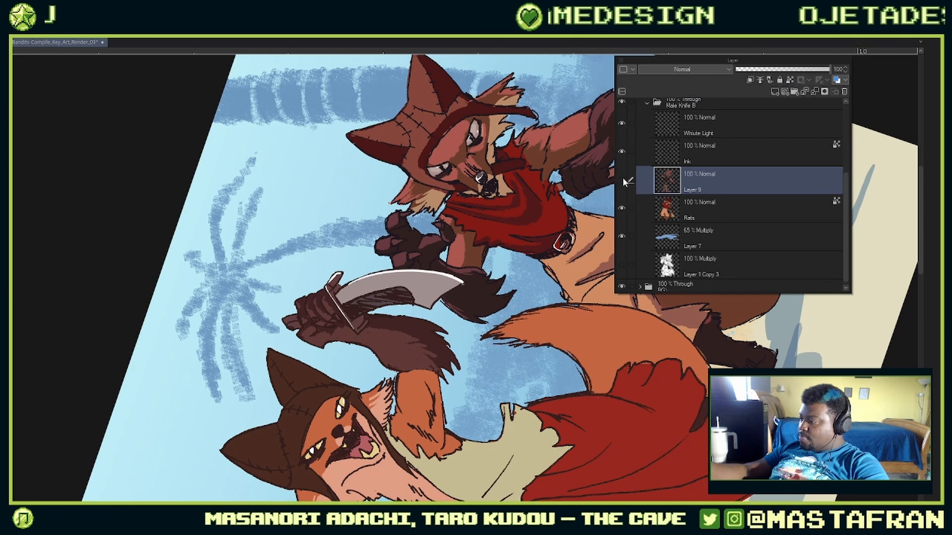
pyautogui.click(623, 179)
pyautogui.click(622, 180)
pyautogui.click(622, 180)
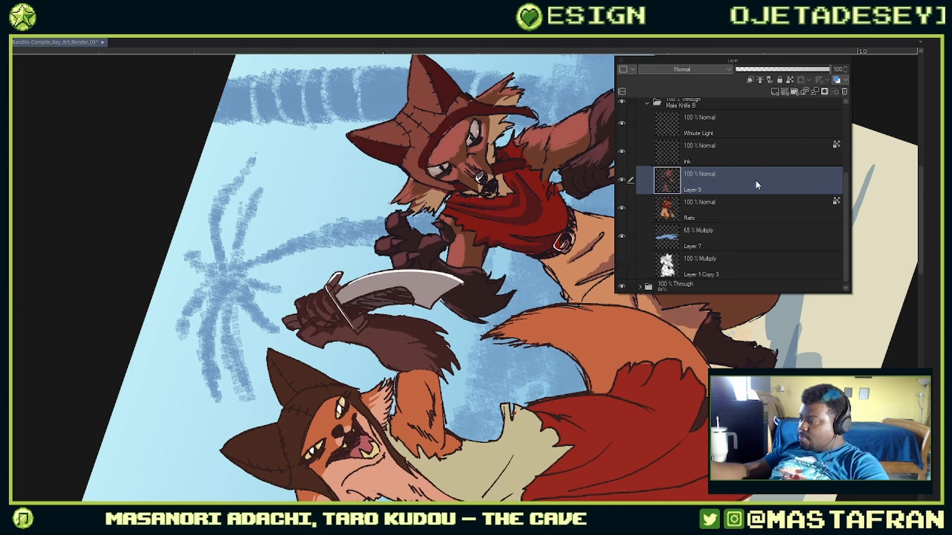
pyautogui.press('Tab')
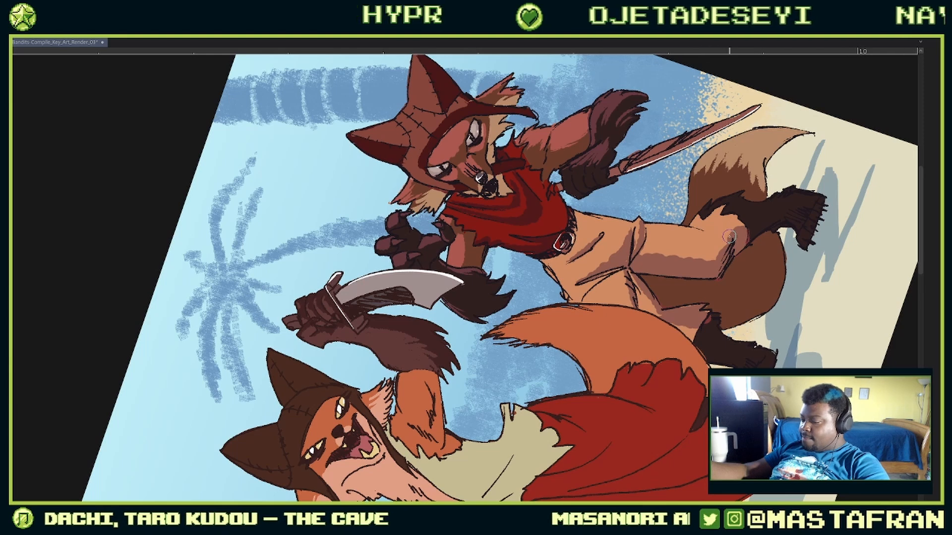
# Step: Choose a lighter orange-brown (R 150, G 97, B 62) and paint fur streaks between the cream tip and the brown base of his tail
pyautogui.press('Tab')
pyautogui.press('Tab')
pyautogui.press('F2')
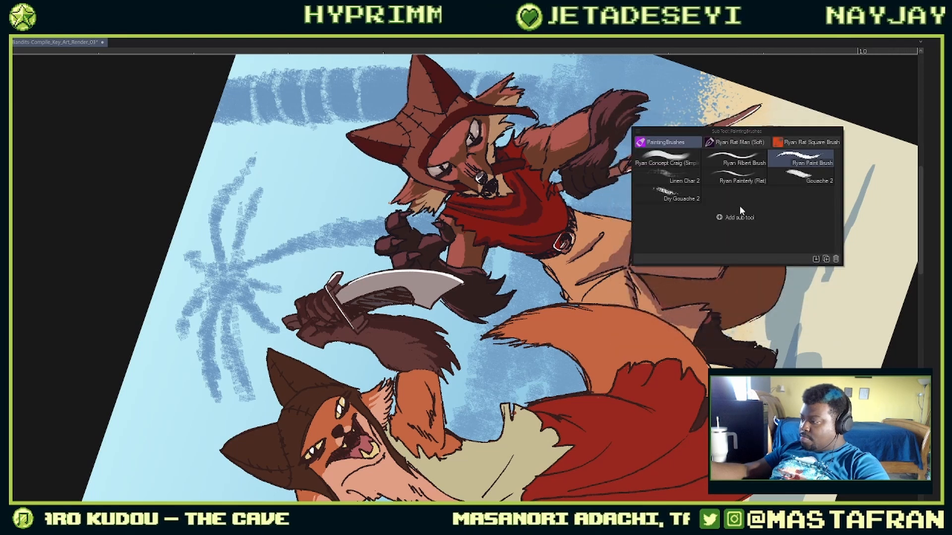
pyautogui.press('F2')
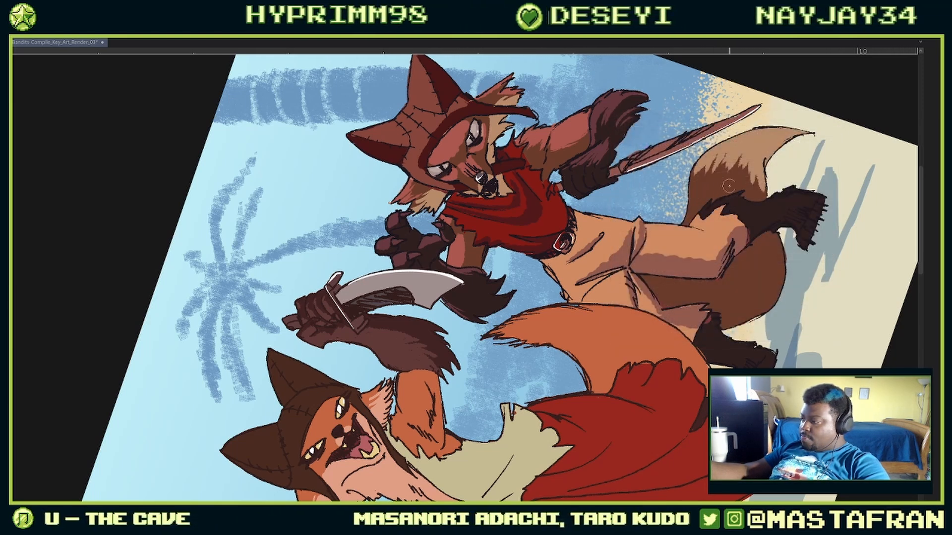
pyautogui.press('F3')
pyautogui.press('F4')
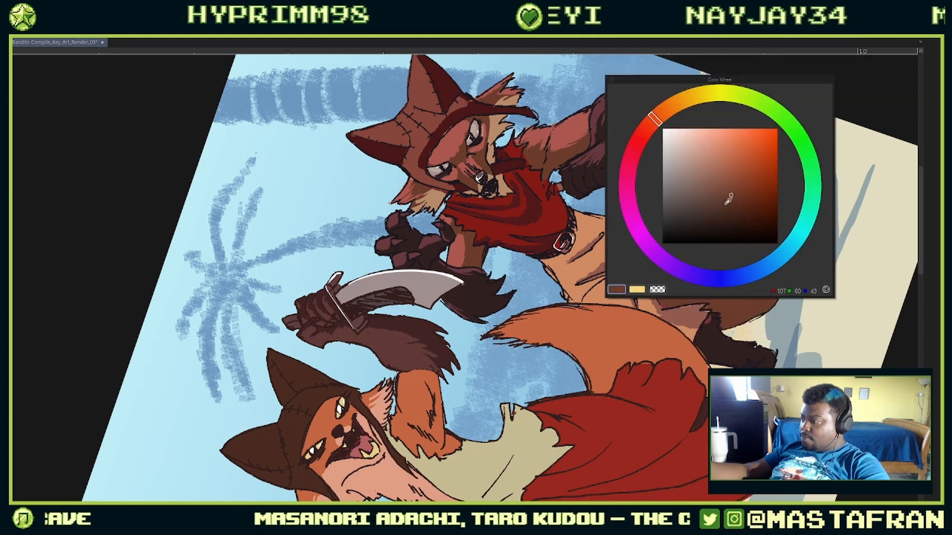
pyautogui.moveTo(732, 190); pyautogui.dragTo(730, 175)
pyautogui.click(665, 110)
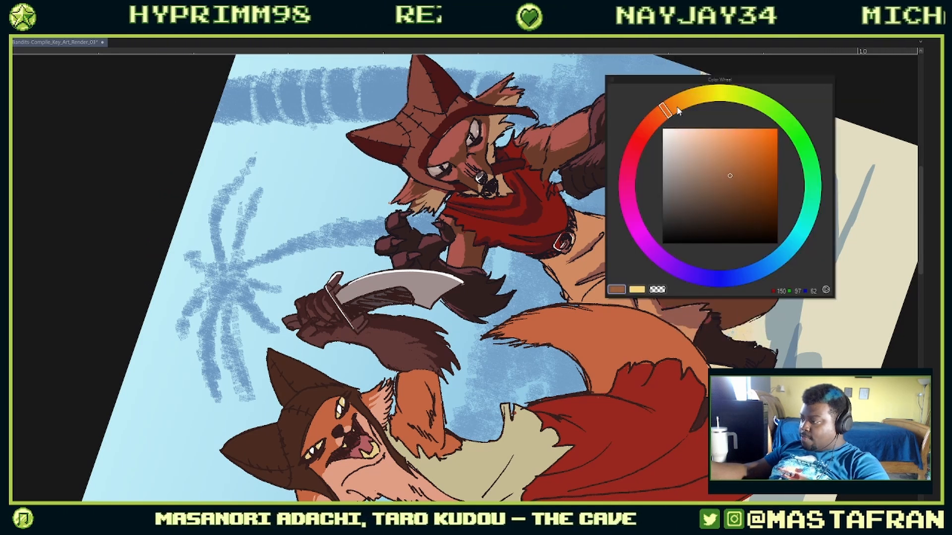
pyautogui.press('F4')
pyautogui.moveTo(687, 216)
pyautogui.mouseDown()
pyautogui.moveTo(691, 178)
pyautogui.moveTo(702, 176)
pyautogui.moveTo(700, 188)
pyautogui.moveTo(703, 163)
pyautogui.moveTo(702, 186)
pyautogui.moveTo(718, 151)
pyautogui.moveTo(703, 194)
pyautogui.moveTo(723, 158)
pyautogui.moveTo(704, 169)
pyautogui.mouseUp()
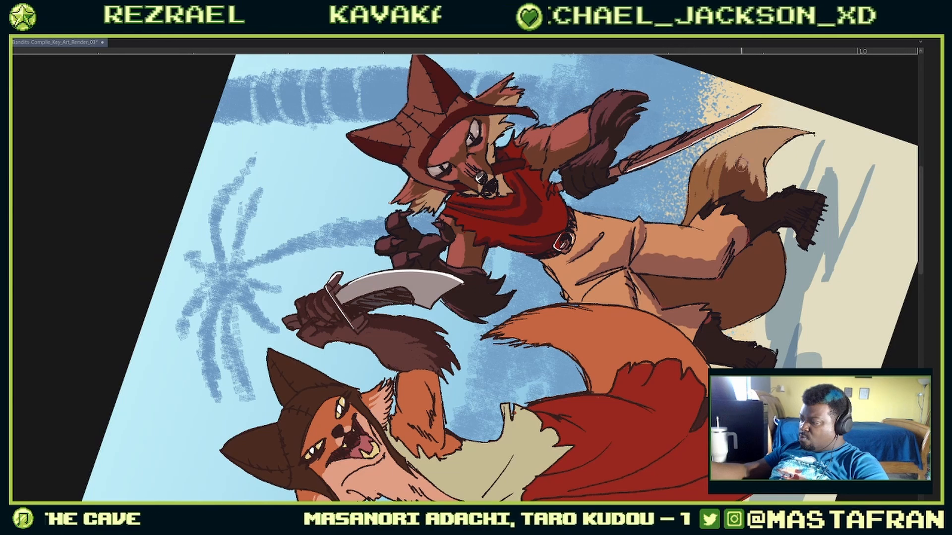
pyautogui.scroll(4, 740, 166)
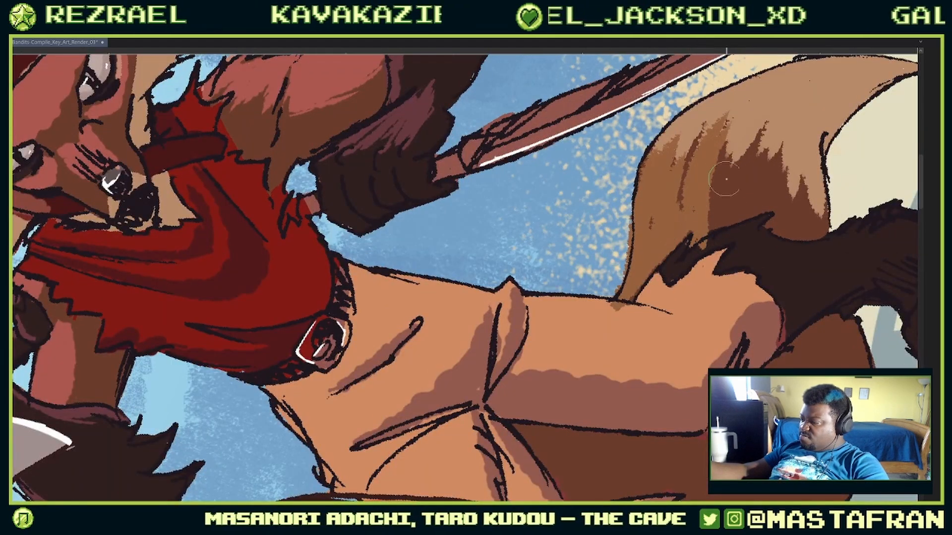
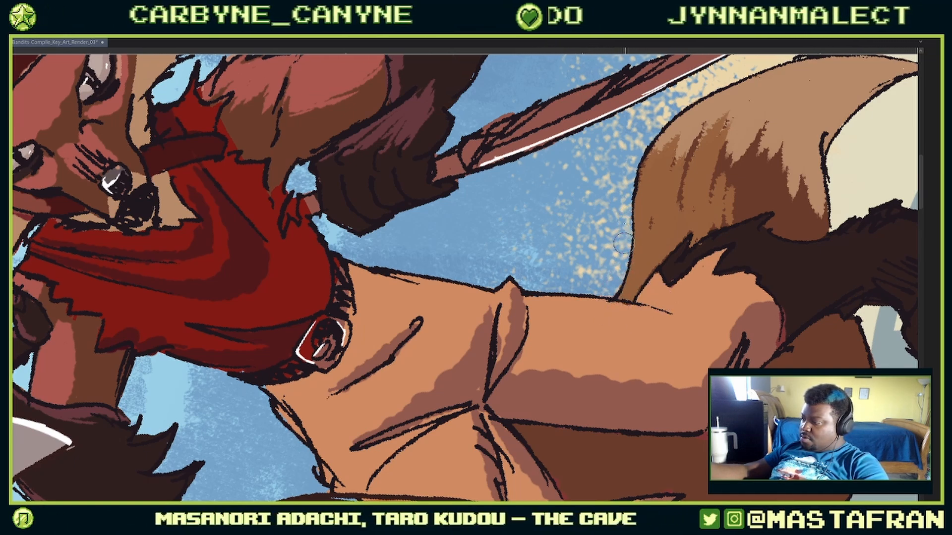
# Step: Choose a dark violet-grey and paint over the belt and the inside of the buckle on the back-row male knife fighter
pyautogui.moveTo(757, 140); pyautogui.dragTo(693, 369)
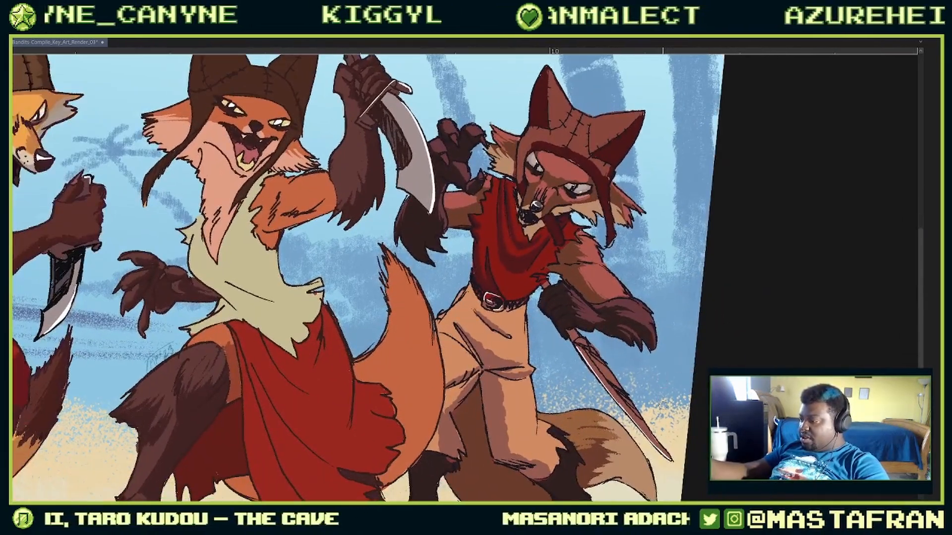
pyautogui.moveTo(654, 424); pyautogui.dragTo(633, 457)
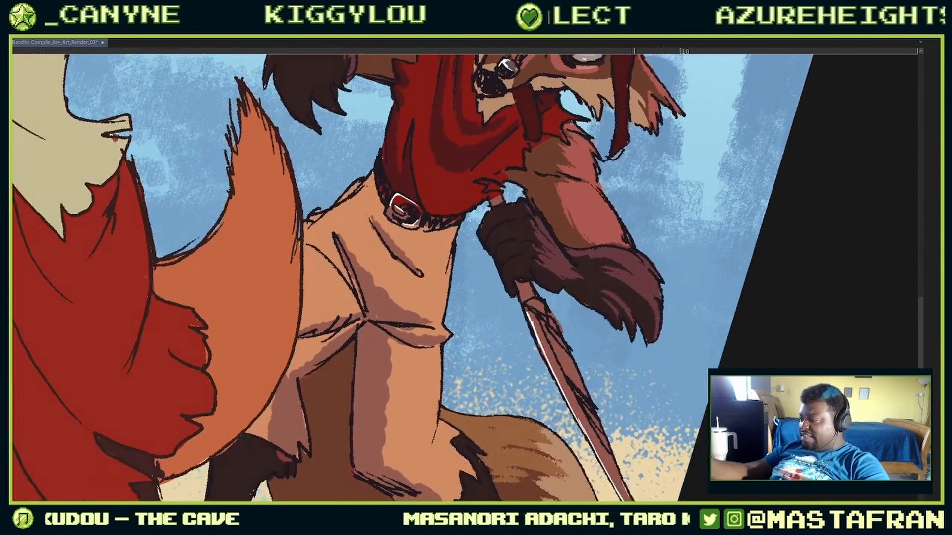
pyautogui.moveTo(616, 412); pyautogui.dragTo(682, 364)
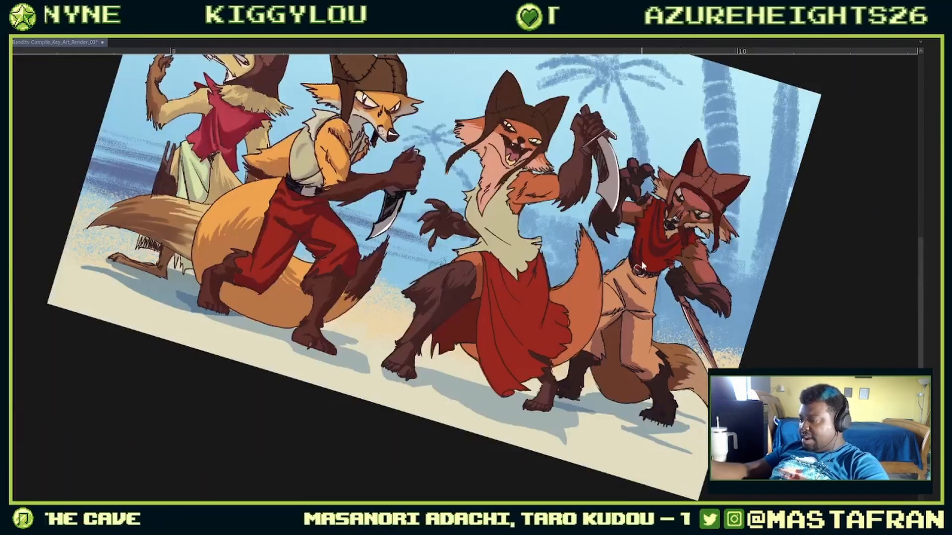
pyautogui.moveTo(656, 264); pyautogui.dragTo(685, 291)
pyautogui.press('c')
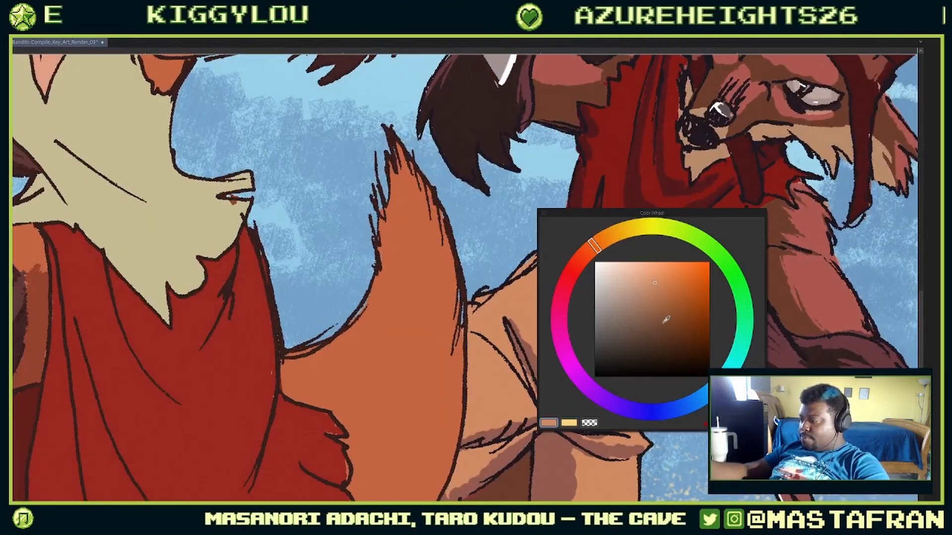
pyautogui.click(620, 407)
pyautogui.moveTo(620, 324); pyautogui.dragTo(623, 349)
pyautogui.press('c')
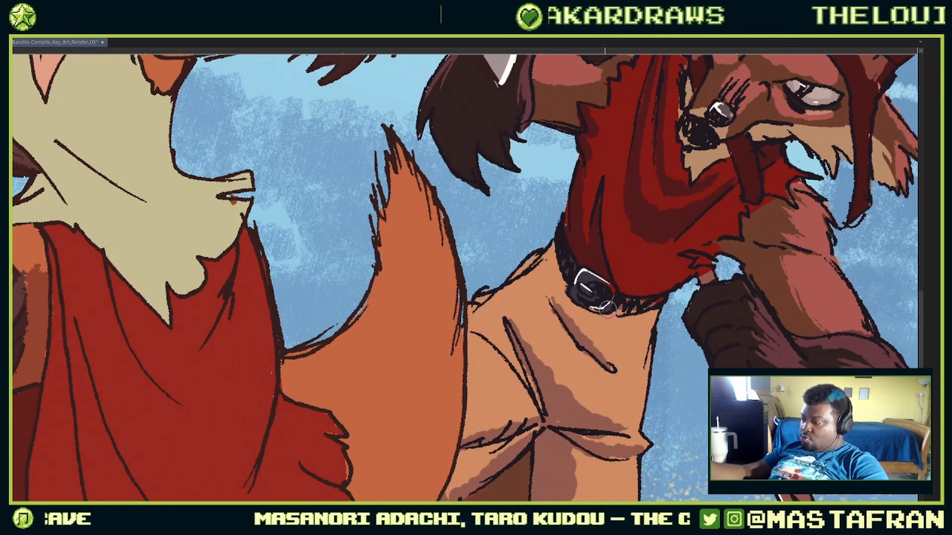
pyautogui.moveTo(642, 276); pyautogui.dragTo(619, 199)
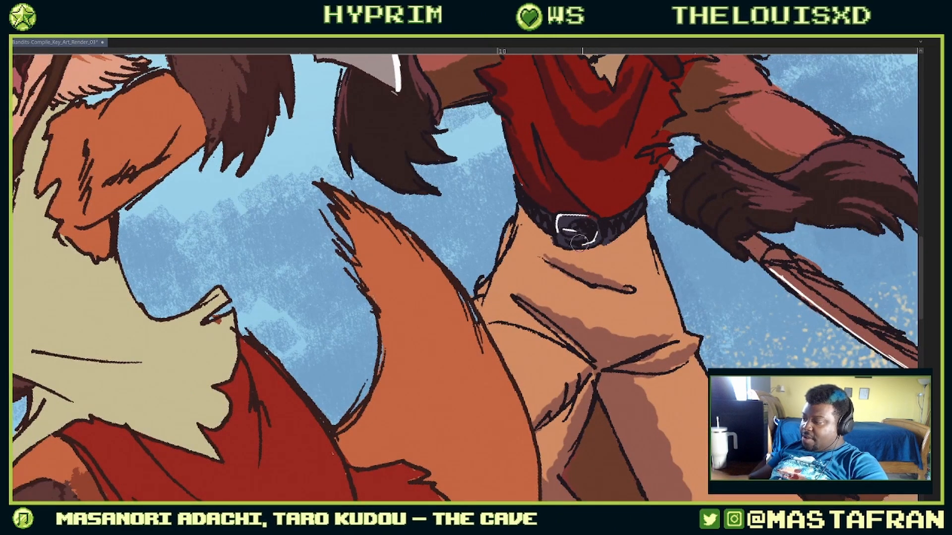
# Step: Paint the handle and blade of his lowered knife in the same dark violet-grey, down to the tip
pyautogui.moveTo(718, 181); pyautogui.dragTo(734, 273)
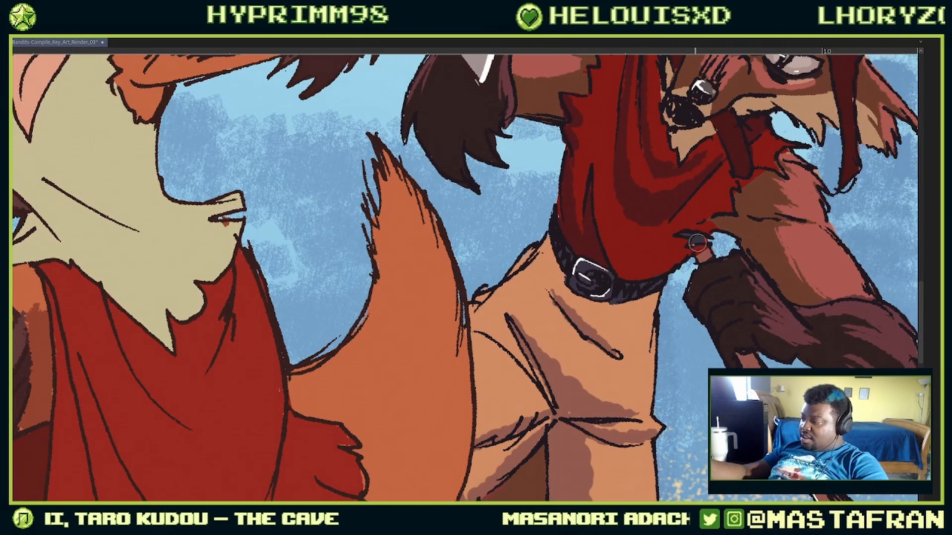
pyautogui.moveTo(698, 245); pyautogui.dragTo(751, 305)
pyautogui.moveTo(739, 410)
pyautogui.mouseDown()
pyautogui.moveTo(633, 266)
pyautogui.moveTo(625, 269)
pyautogui.moveTo(647, 304)
pyautogui.moveTo(630, 260)
pyautogui.moveTo(662, 342)
pyautogui.moveTo(663, 303)
pyautogui.mouseUp()
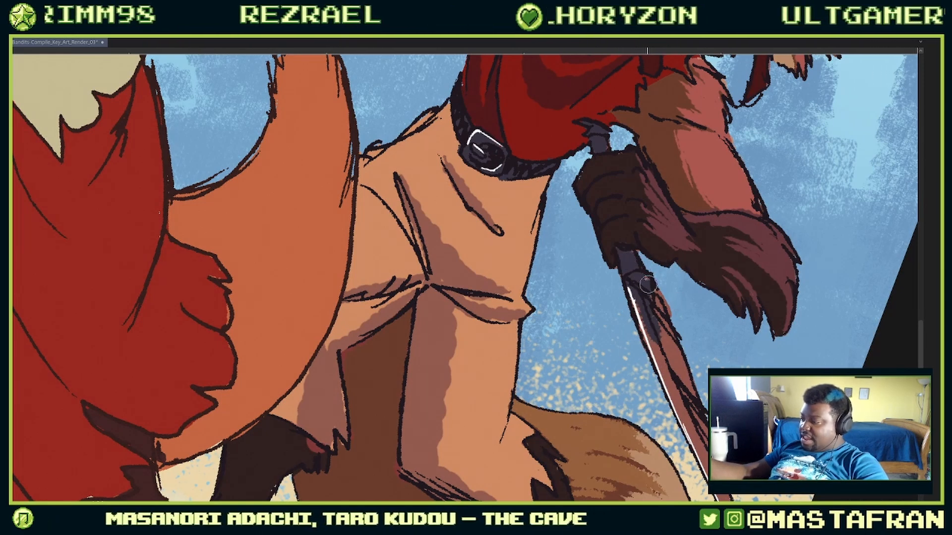
pyautogui.moveTo(630, 273)
pyautogui.mouseDown()
pyautogui.moveTo(670, 387)
pyautogui.moveTo(641, 320)
pyautogui.moveTo(651, 296)
pyautogui.moveTo(677, 399)
pyautogui.moveTo(667, 328)
pyautogui.mouseUp()
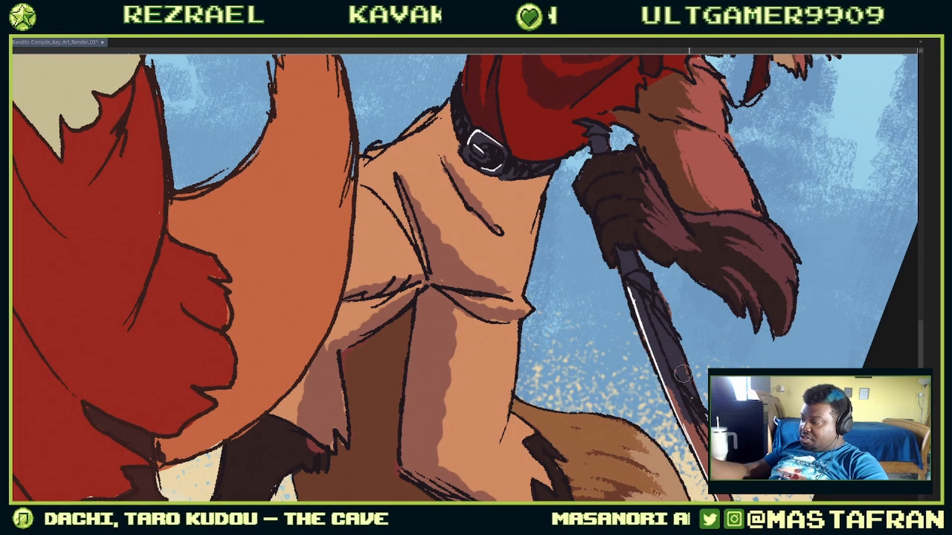
pyautogui.moveTo(682, 374)
pyautogui.mouseDown()
pyautogui.moveTo(664, 313)
pyautogui.moveTo(628, 266)
pyautogui.mouseUp()
pyautogui.moveTo(604, 235); pyautogui.dragTo(681, 397)
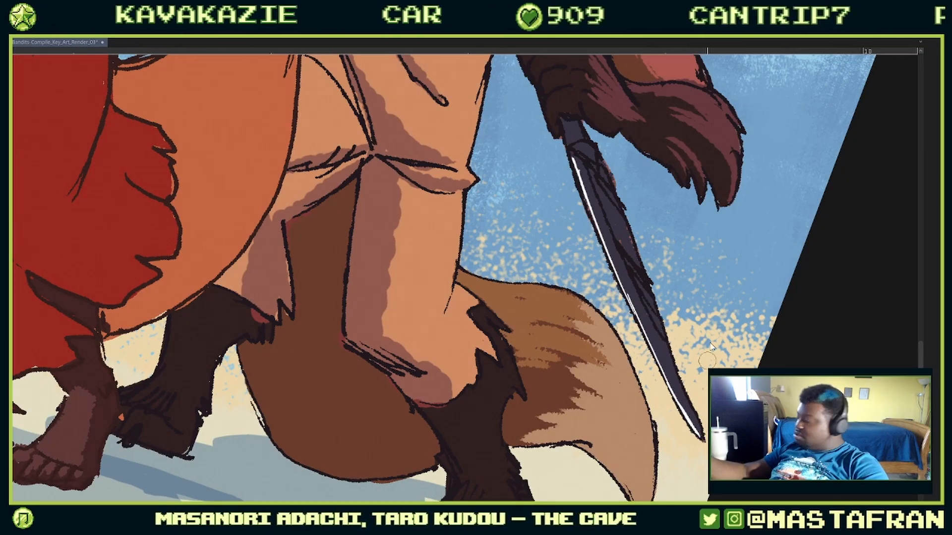
# Step: Choose a lighter grey-violet and paint the cutting side of the back-row male knife fighter's lowered blade from the hand to the tip
pyautogui.moveTo(696, 335); pyautogui.dragTo(644, 383)
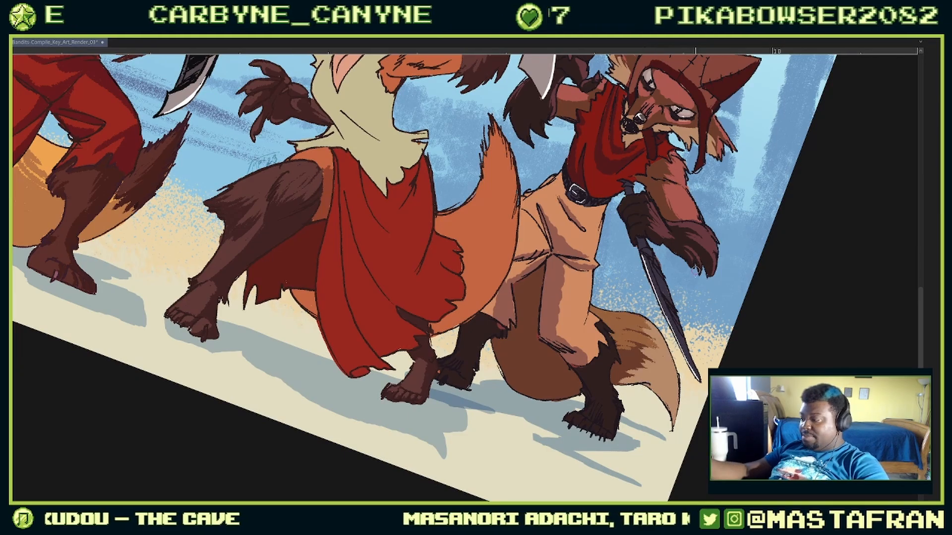
pyautogui.moveTo(670, 260); pyautogui.dragTo(704, 296)
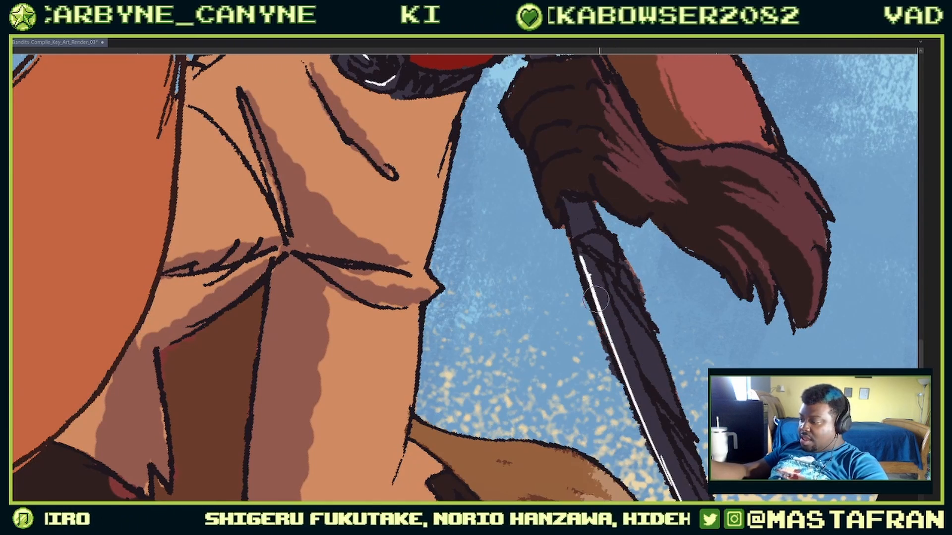
pyautogui.rightClick(630, 357)
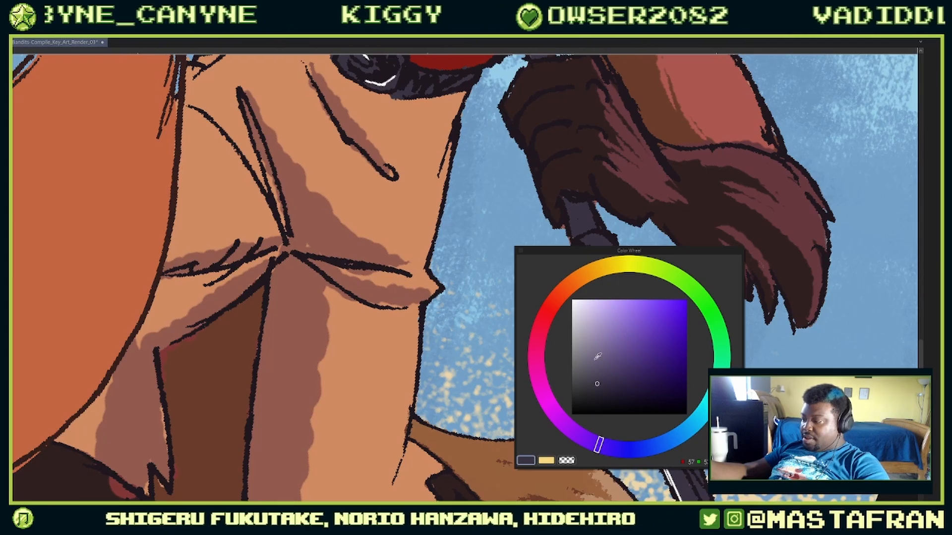
pyautogui.click(600, 333)
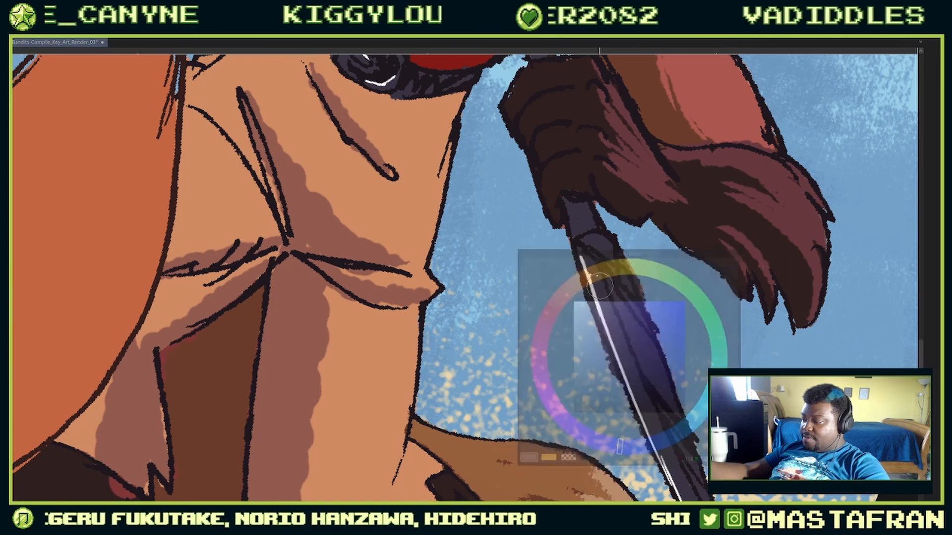
pyautogui.moveTo(586, 260); pyautogui.dragTo(643, 419)
pyautogui.moveTo(630, 369)
pyautogui.mouseDown()
pyautogui.moveTo(651, 435)
pyautogui.moveTo(616, 297)
pyautogui.moveTo(649, 421)
pyautogui.mouseUp()
pyautogui.moveTo(620, 327); pyautogui.dragTo(675, 446)
pyautogui.moveTo(677, 448)
pyautogui.mouseDown()
pyautogui.moveTo(639, 336)
pyautogui.moveTo(672, 401)
pyautogui.mouseUp()
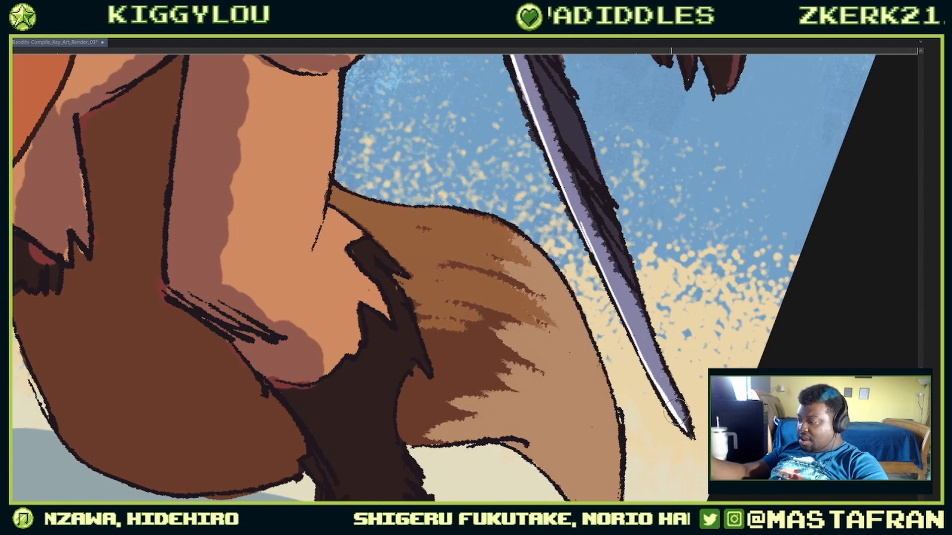
pyautogui.moveTo(656, 218); pyautogui.dragTo(668, 392)
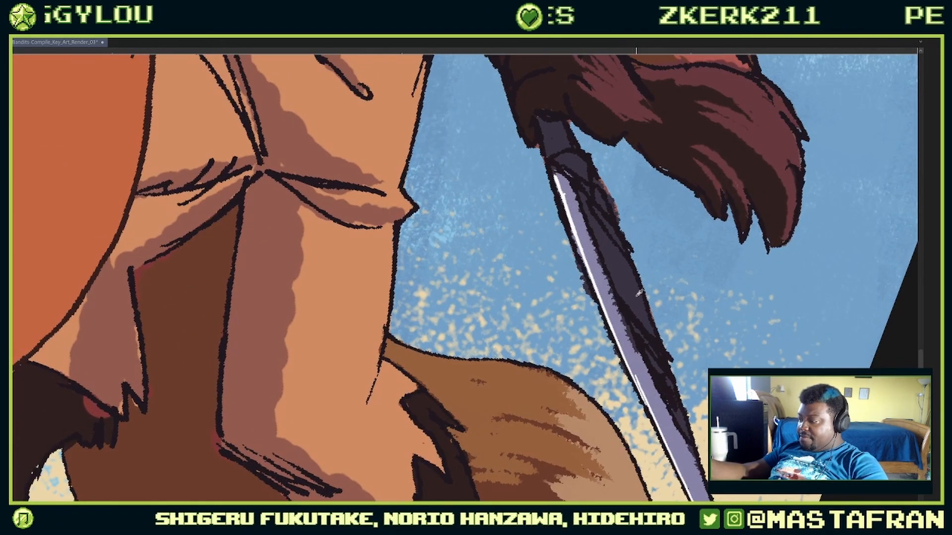
pyautogui.scroll(-4, 651, 325)
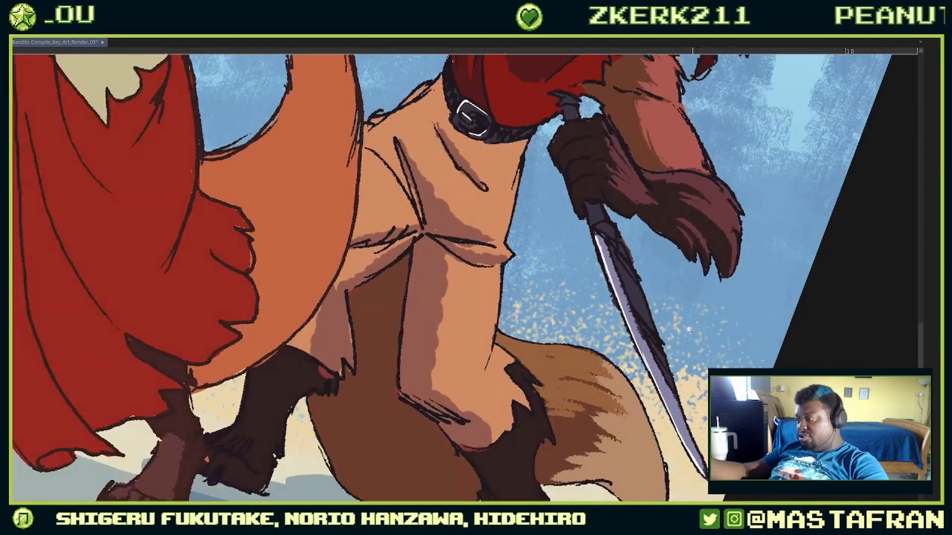
pyautogui.scroll(-3, 723, 272)
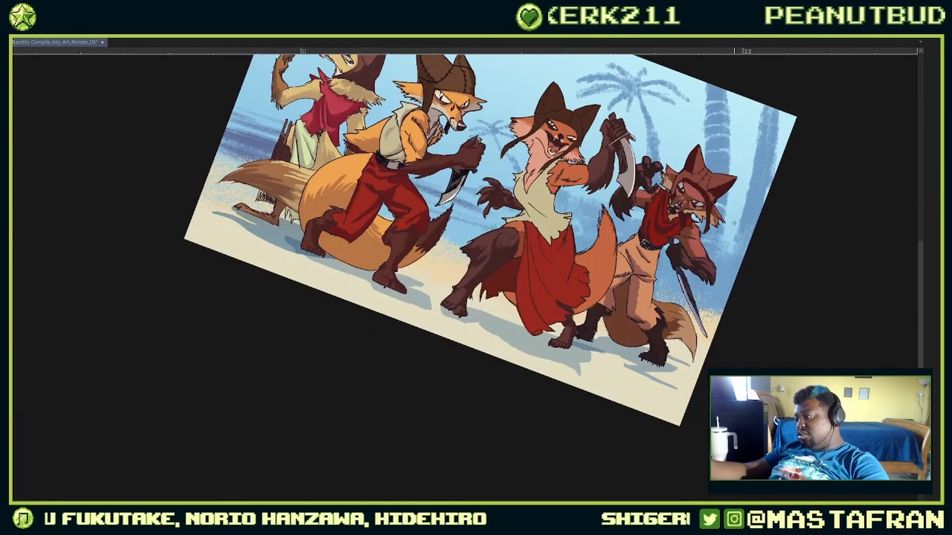
# Step: With Layer 9 active, sample the muted maroon and paint highlights on the fingers and knuckles of the hand holding the lowered knife
pyautogui.scroll(4, 619, 109)
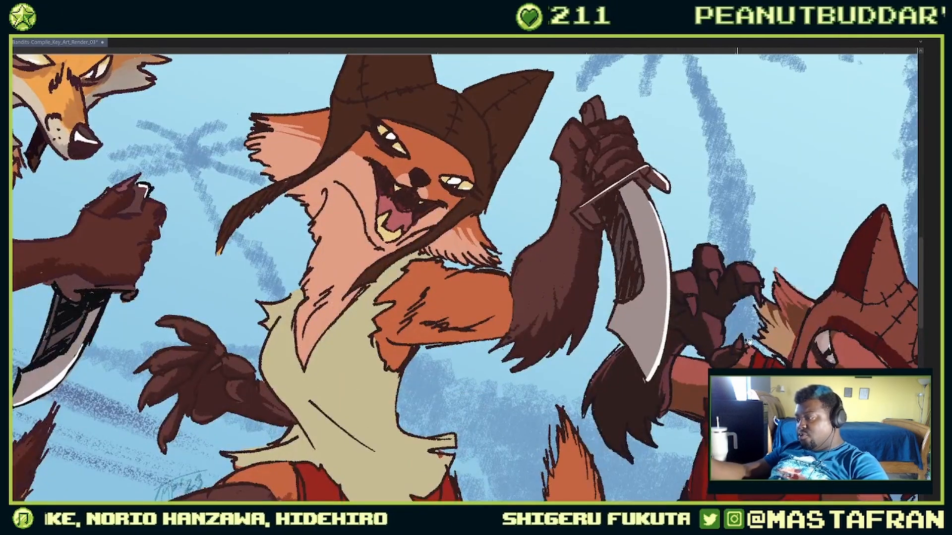
pyautogui.moveTo(749, 341); pyautogui.dragTo(661, 186)
pyautogui.moveTo(709, 372); pyautogui.dragTo(672, 330)
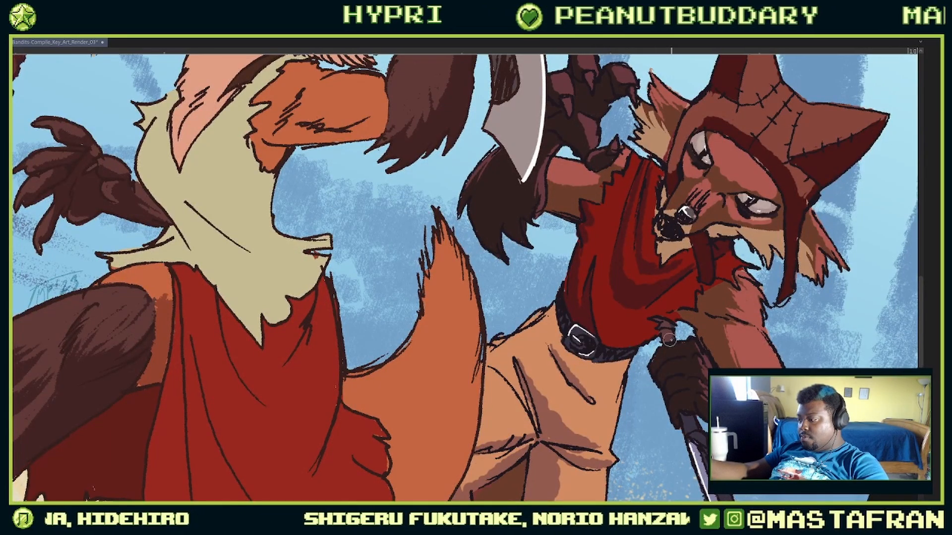
pyautogui.keyDown('alt'); pyautogui.click(716, 351); pyautogui.keyUp('alt')
pyautogui.keyDown('alt'); pyautogui.click(716, 351); pyautogui.keyUp('alt')
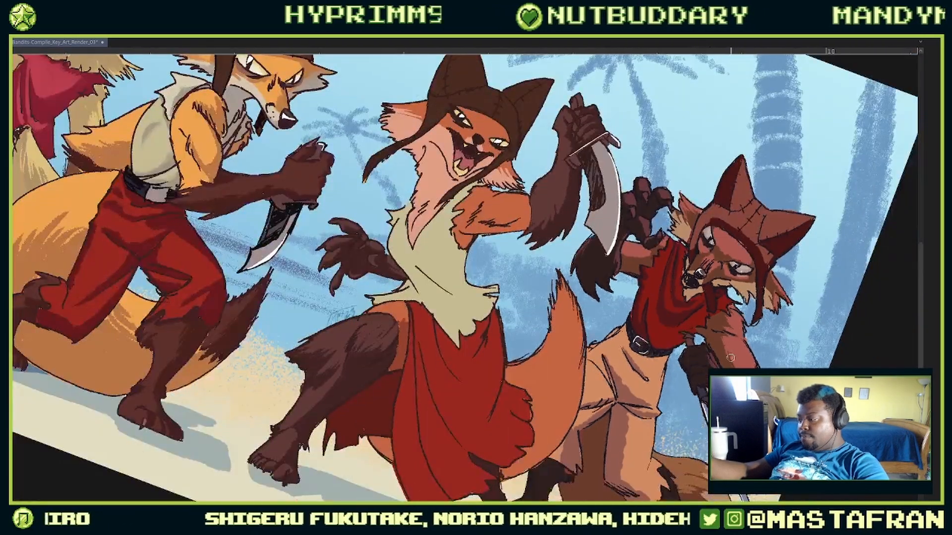
pyautogui.press('F1')
pyautogui.press('F1')
pyautogui.press('F2')
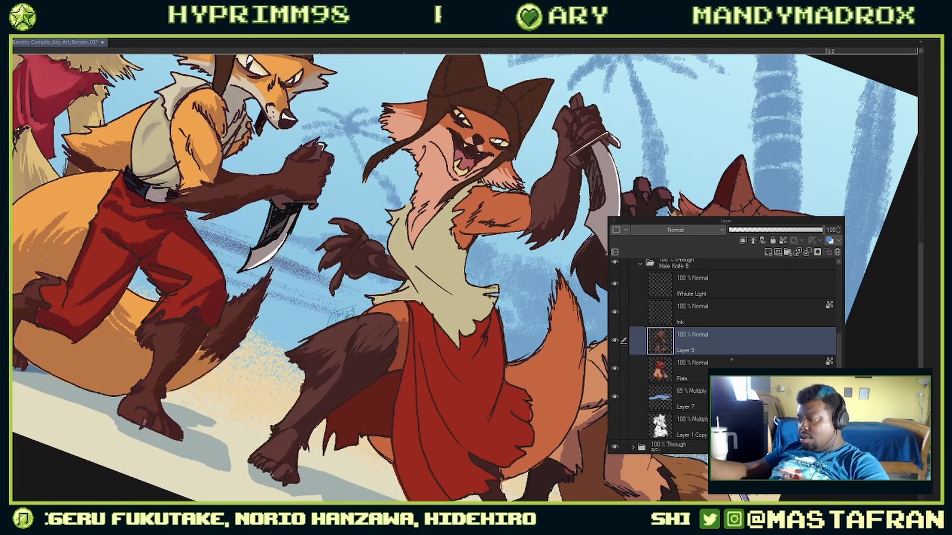
pyautogui.press('F2')
pyautogui.moveTo(755, 342)
pyautogui.mouseDown()
pyautogui.moveTo(742, 239)
pyautogui.moveTo(724, 210)
pyautogui.moveTo(738, 277)
pyautogui.mouseUp()
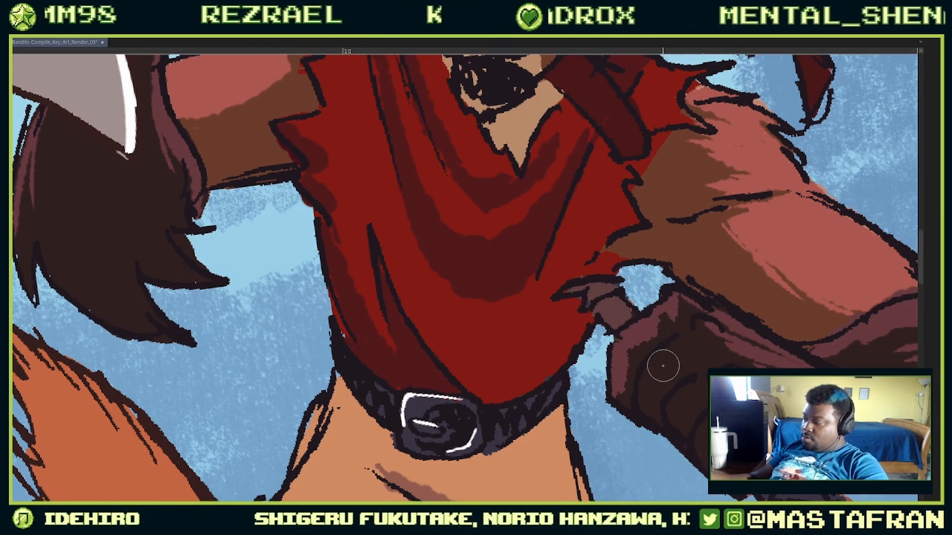
pyautogui.scroll(-3, 789, 318)
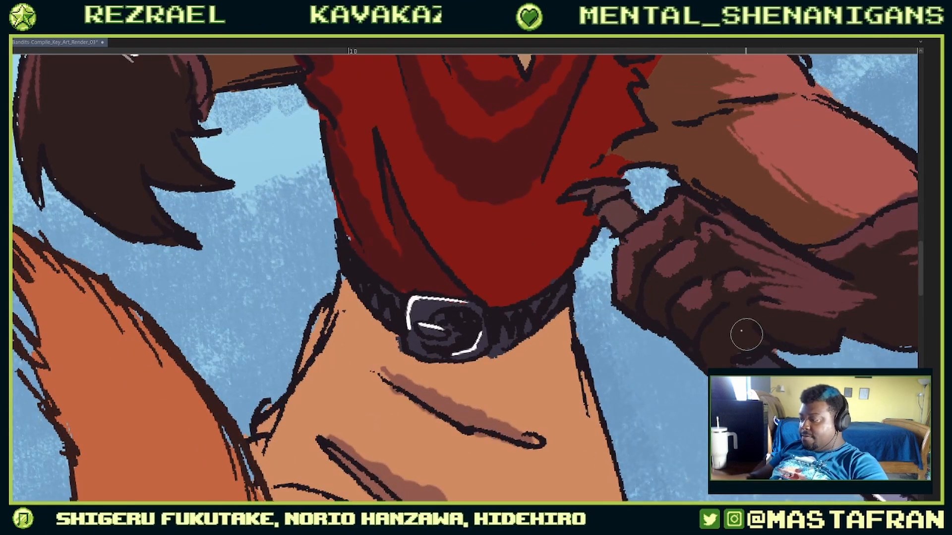
pyautogui.scroll(-4, 823, 301)
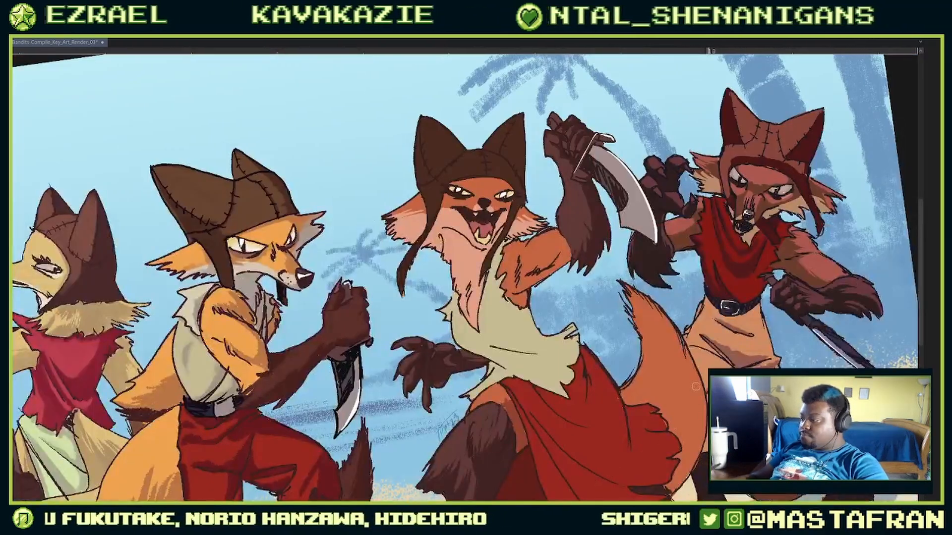
# Step: Mix a violet, lighten it to lavender, and paint the four claws of the back-row male knife fighter's raised hand
pyautogui.moveTo(855, 309); pyautogui.dragTo(792, 347)
pyautogui.press('c')
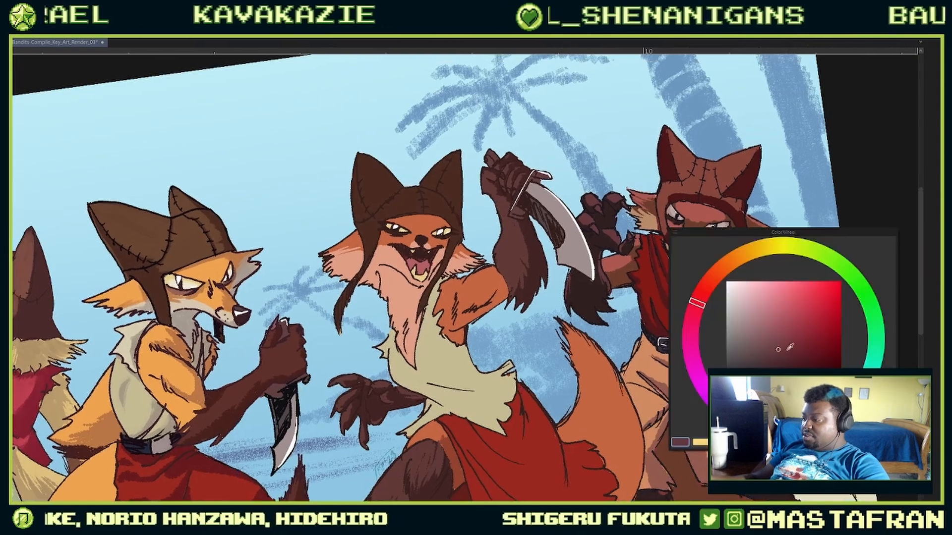
pyautogui.press('c')
pyautogui.scroll(4, 618, 176)
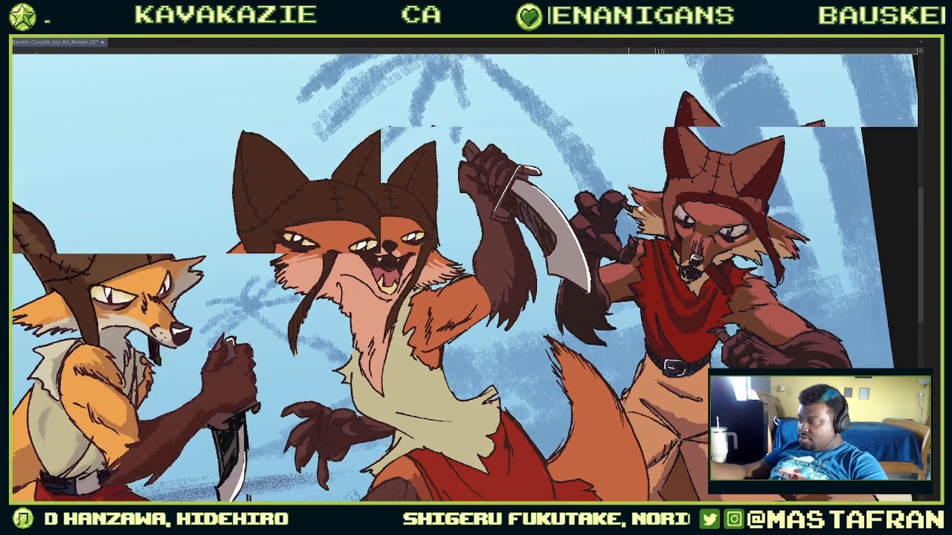
pyautogui.press('c')
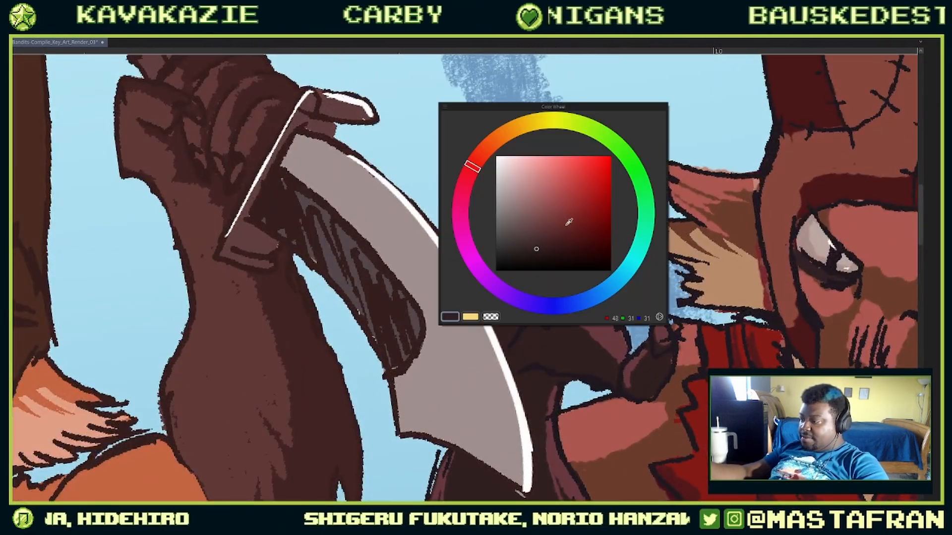
pyautogui.moveTo(620, 279)
pyautogui.mouseDown()
pyautogui.moveTo(570, 304)
pyautogui.moveTo(503, 294)
pyautogui.mouseUp()
pyautogui.press('c')
pyautogui.moveTo(543, 239); pyautogui.dragTo(541, 226)
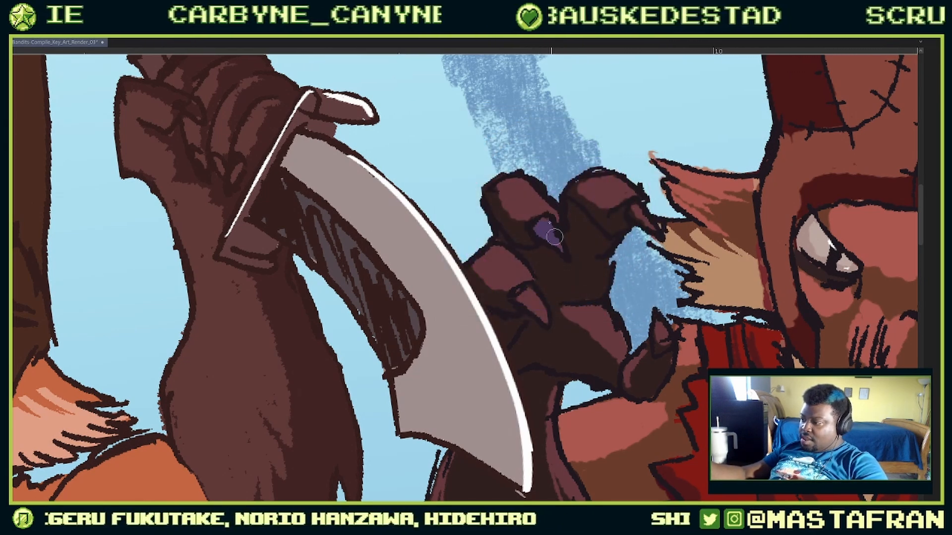
pyautogui.press('c')
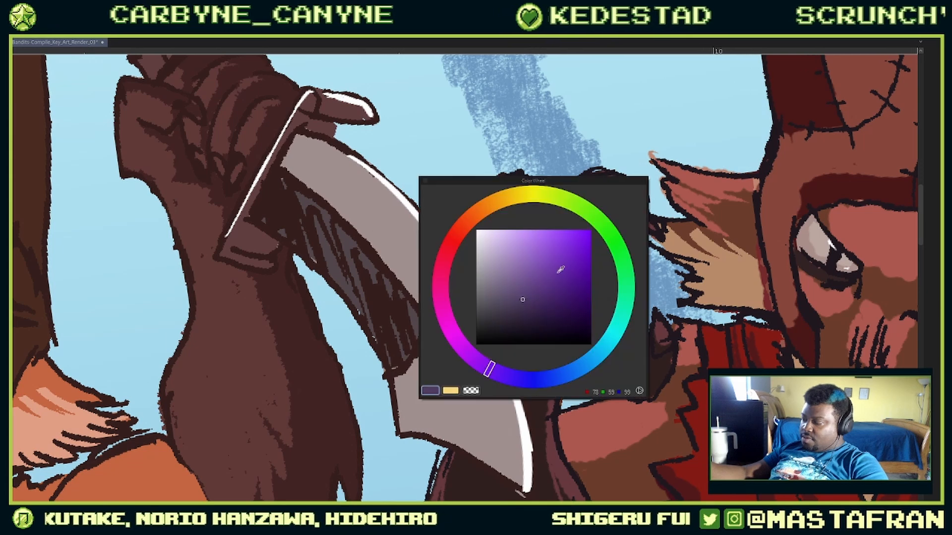
pyautogui.press('c')
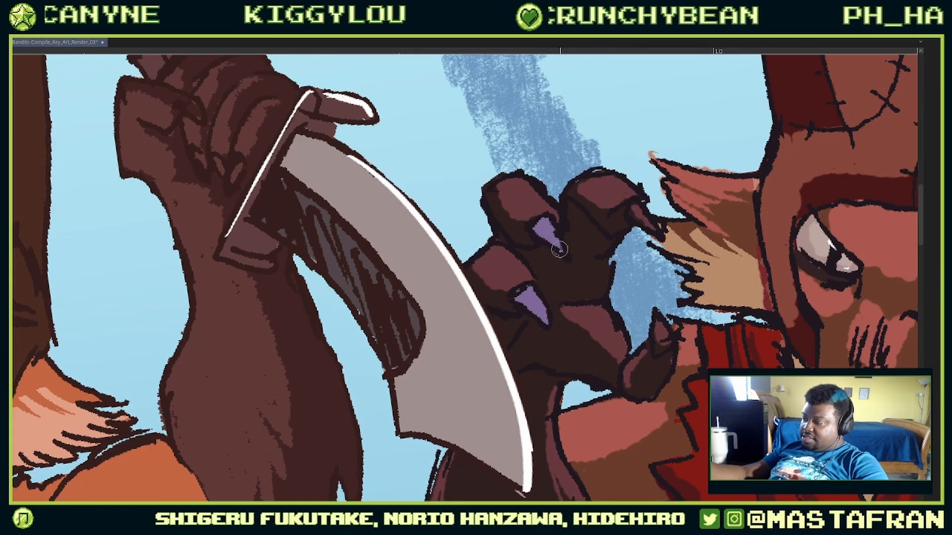
pyautogui.moveTo(637, 212)
pyautogui.mouseDown()
pyautogui.moveTo(642, 220)
pyautogui.moveTo(637, 206)
pyautogui.mouseUp()
pyautogui.moveTo(652, 355); pyautogui.dragTo(661, 340)
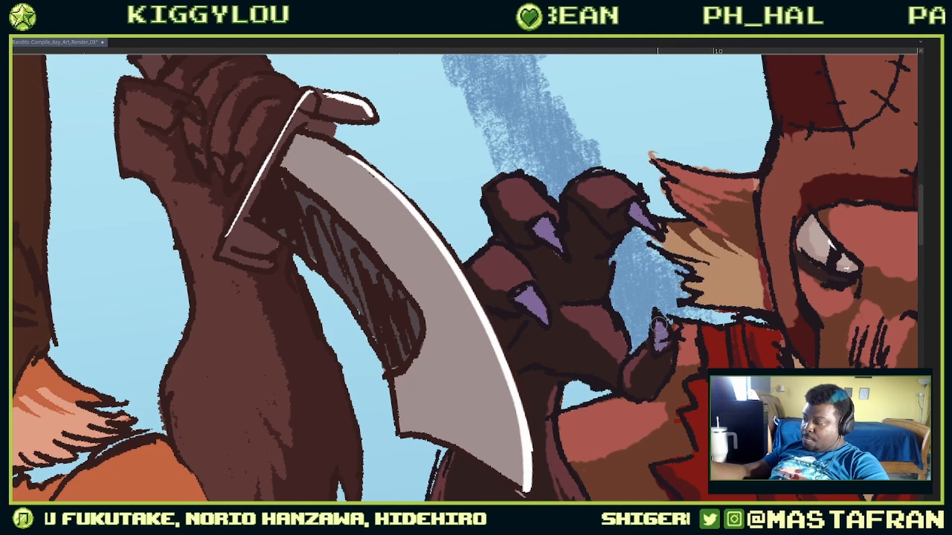
# Step: Examine the painted claws up close and against the full line-up of bandits
pyautogui.moveTo(709, 270); pyautogui.dragTo(644, 269)
pyautogui.moveTo(750, 210); pyautogui.dragTo(714, 210)
pyautogui.moveTo(793, 287); pyautogui.dragTo(823, 288)
pyautogui.moveTo(640, 232); pyautogui.dragTo(682, 268)
pyautogui.moveTo(678, 319); pyautogui.dragTo(575, 323)
pyautogui.moveTo(683, 345); pyautogui.dragTo(661, 343)
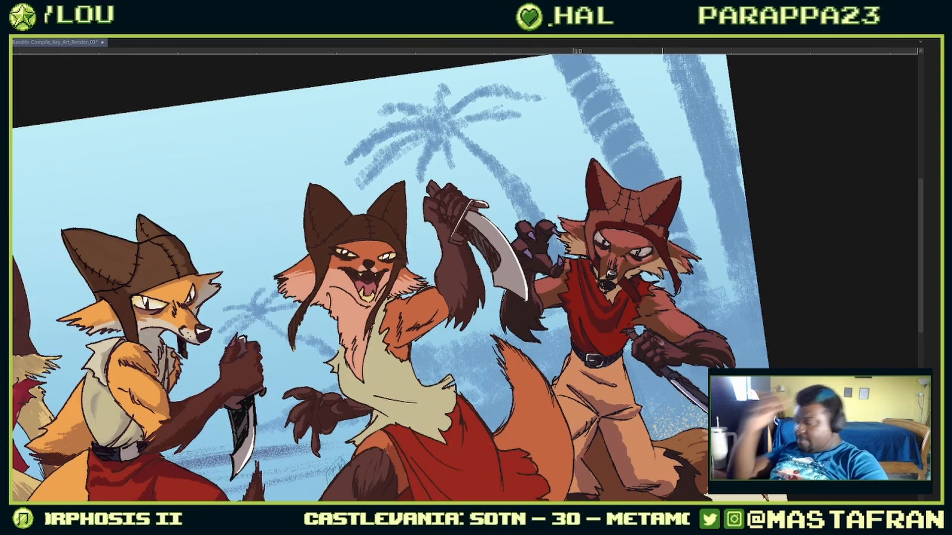
pyautogui.moveTo(719, 274); pyautogui.dragTo(679, 278)
pyautogui.moveTo(756, 293); pyautogui.dragTo(747, 300)
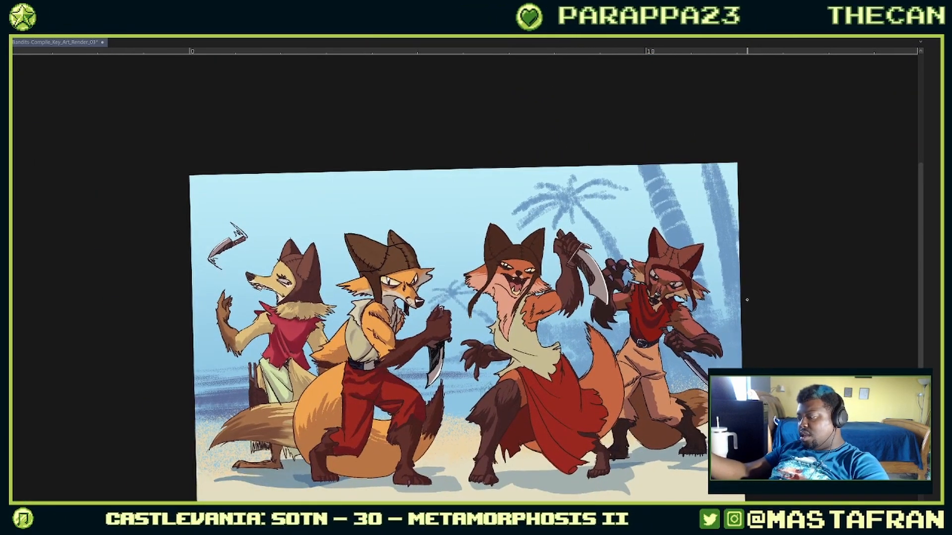
# Step: Check the current paint colour and make Layer 9 in the Male Knife B group the active layer
pyautogui.scroll(6, 654, 335)
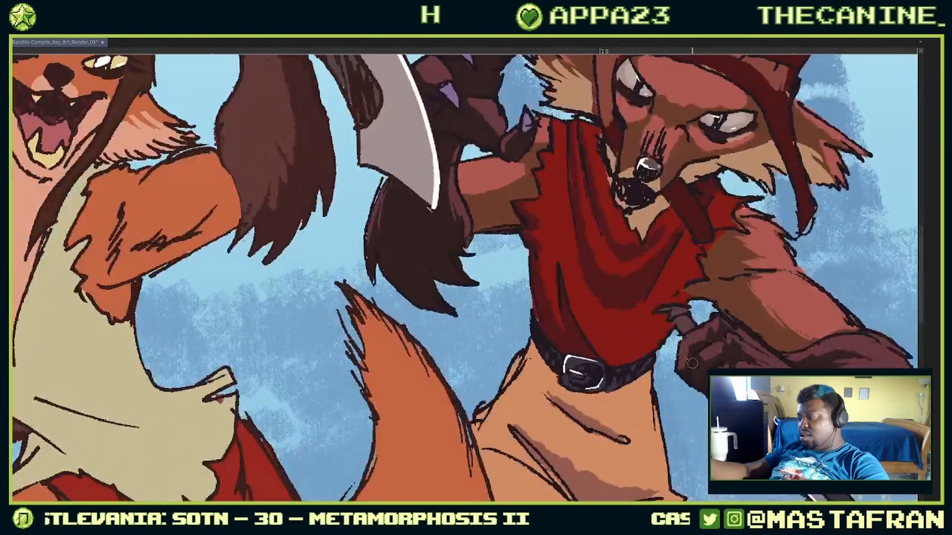
pyautogui.press('F6')
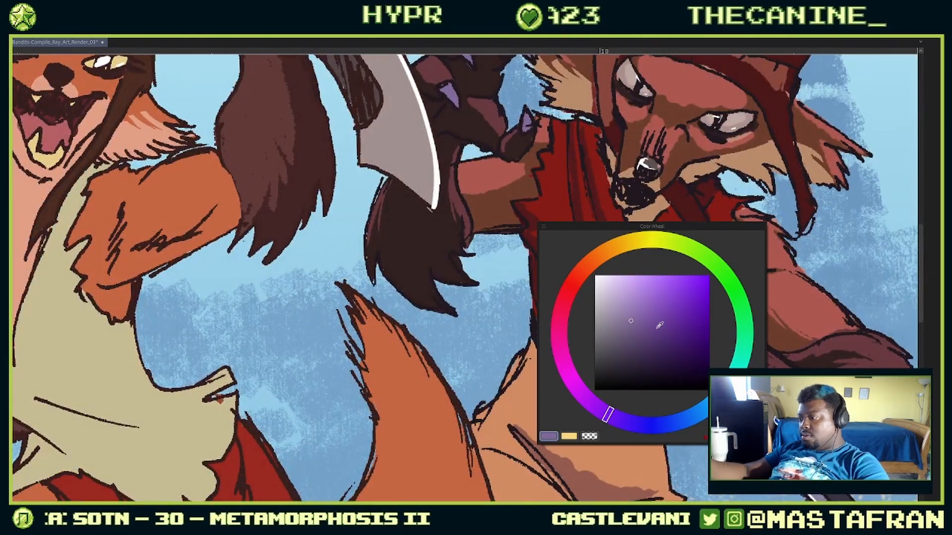
pyautogui.press('F6')
pyautogui.press('F7')
pyautogui.click(663, 356)
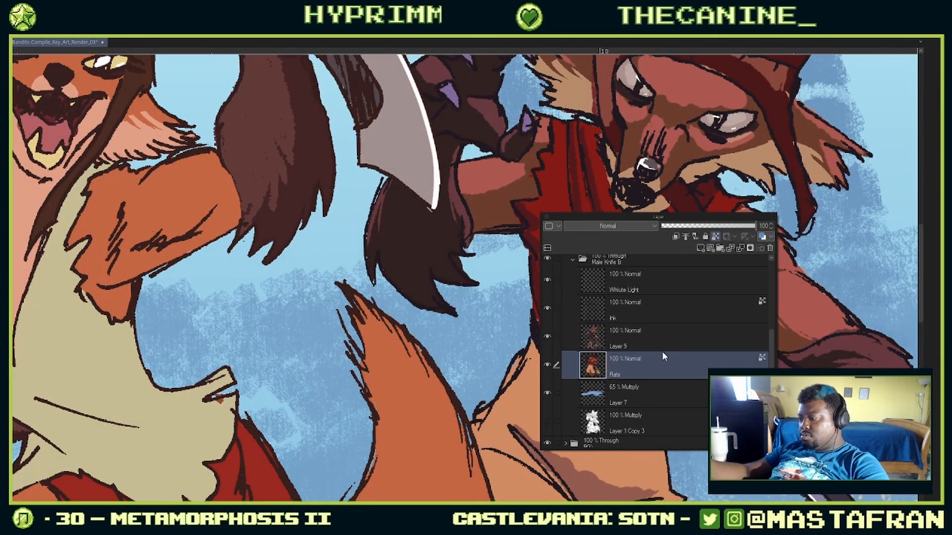
pyautogui.click(667, 332)
pyautogui.press('F7')
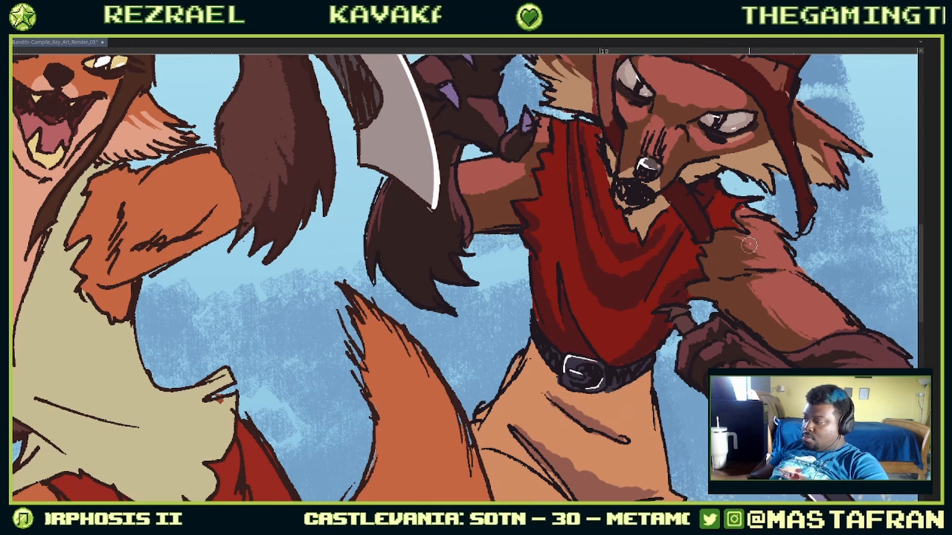
# Step: Paint brown shading over the hip and upper leg of the back-row male knife fighter's light orange trousers
pyautogui.moveTo(743, 209); pyautogui.dragTo(661, 308)
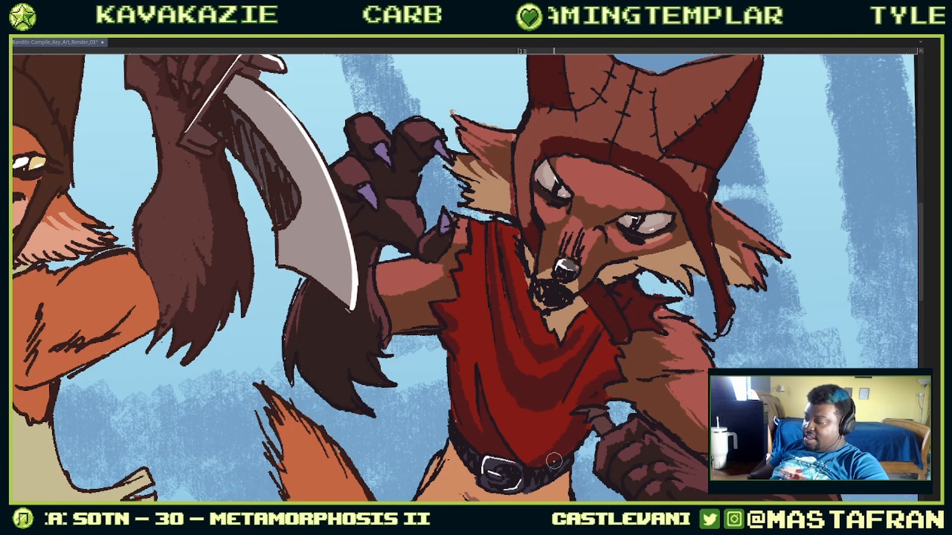
pyautogui.moveTo(595, 441); pyautogui.dragTo(672, 367)
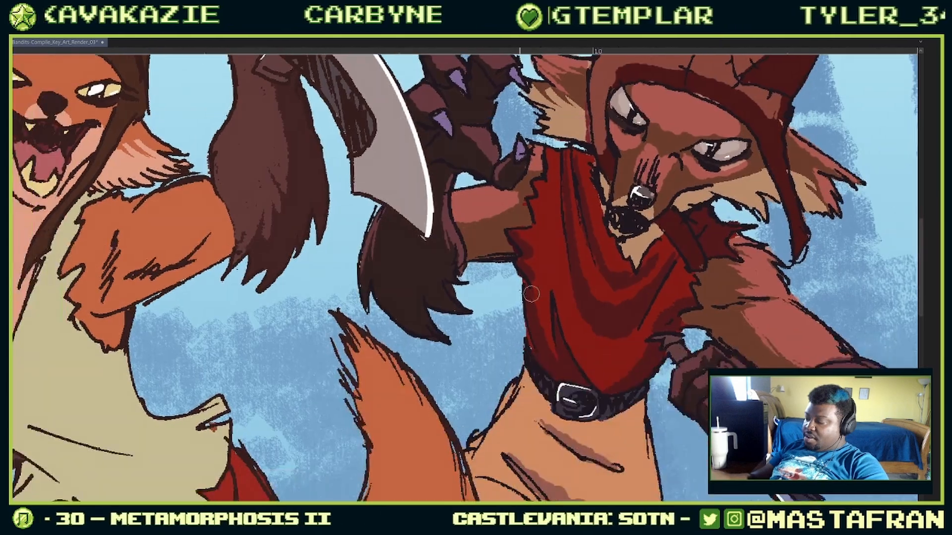
pyautogui.hotkey('ctrl', '0')
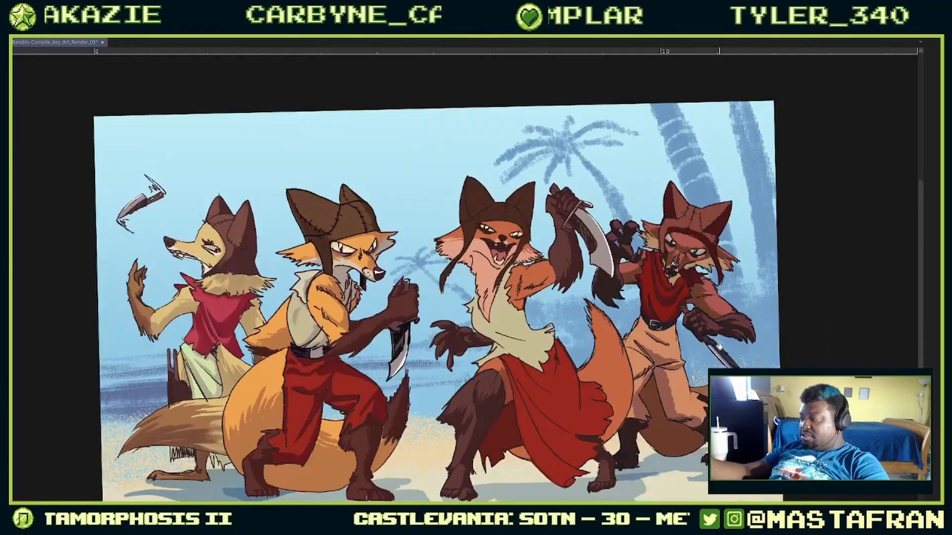
pyautogui.scroll(3, 671, 351)
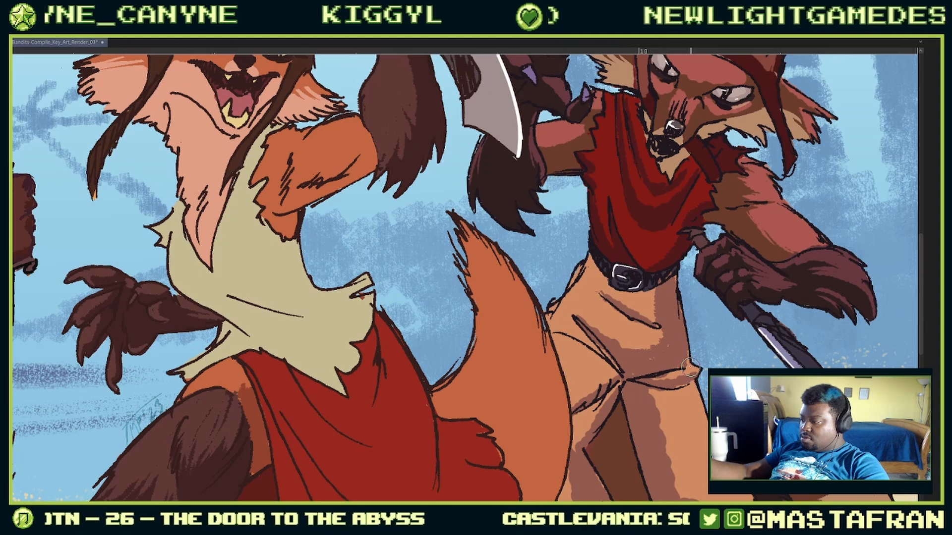
pyautogui.moveTo(658, 377)
pyautogui.mouseDown()
pyautogui.moveTo(691, 371)
pyautogui.moveTo(687, 358)
pyautogui.moveTo(695, 376)
pyautogui.moveTo(684, 371)
pyautogui.moveTo(644, 393)
pyautogui.moveTo(657, 381)
pyautogui.moveTo(651, 374)
pyautogui.moveTo(692, 368)
pyautogui.moveTo(649, 380)
pyautogui.moveTo(686, 373)
pyautogui.moveTo(654, 379)
pyautogui.mouseUp()
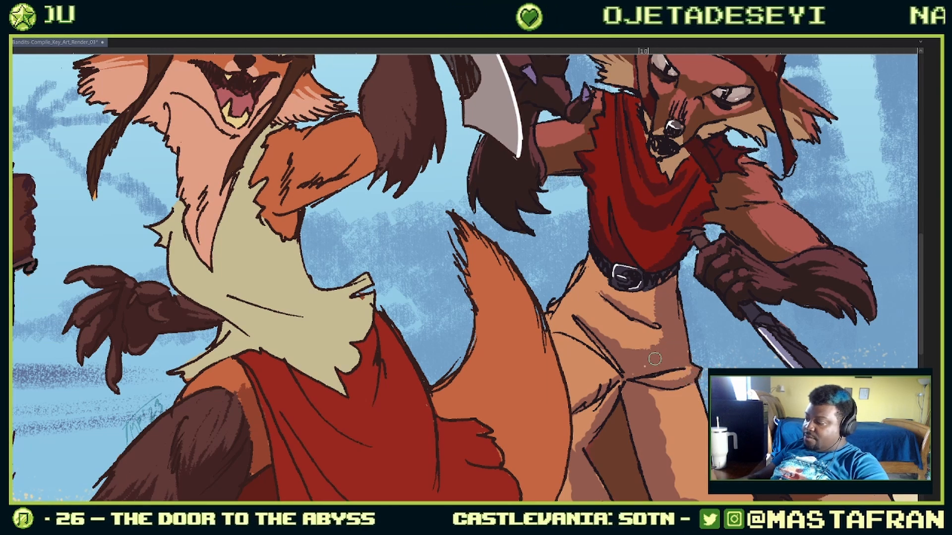
pyautogui.moveTo(727, 406); pyautogui.dragTo(696, 337)
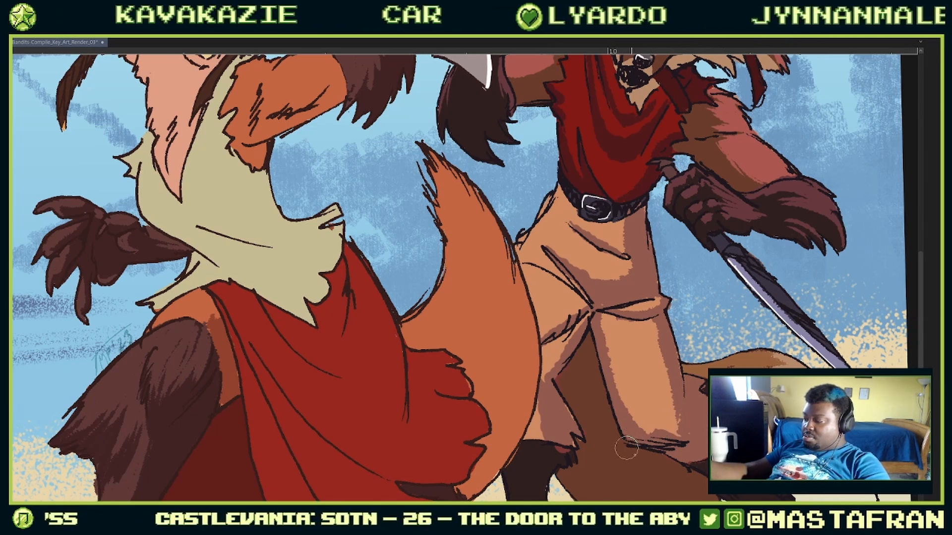
pyautogui.moveTo(699, 340); pyautogui.dragTo(680, 319)
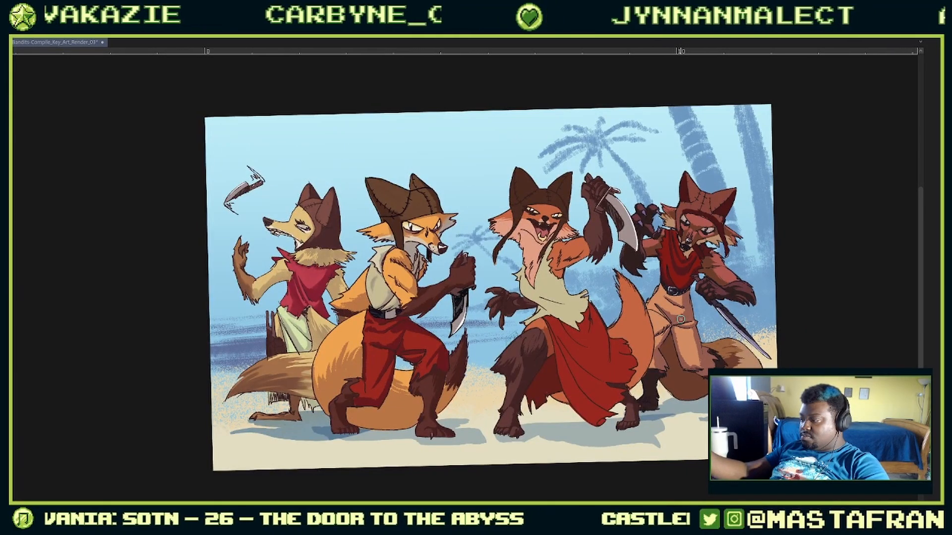
# Step: Finish the trouser shading and paint muted reddish highlights on the back-row male knife fighter's dark lower legs and feet
pyautogui.moveTo(734, 277); pyautogui.dragTo(701, 167)
pyautogui.moveTo(714, 333)
pyautogui.mouseDown()
pyautogui.moveTo(753, 367)
pyautogui.moveTo(665, 333)
pyautogui.moveTo(692, 356)
pyautogui.mouseUp()
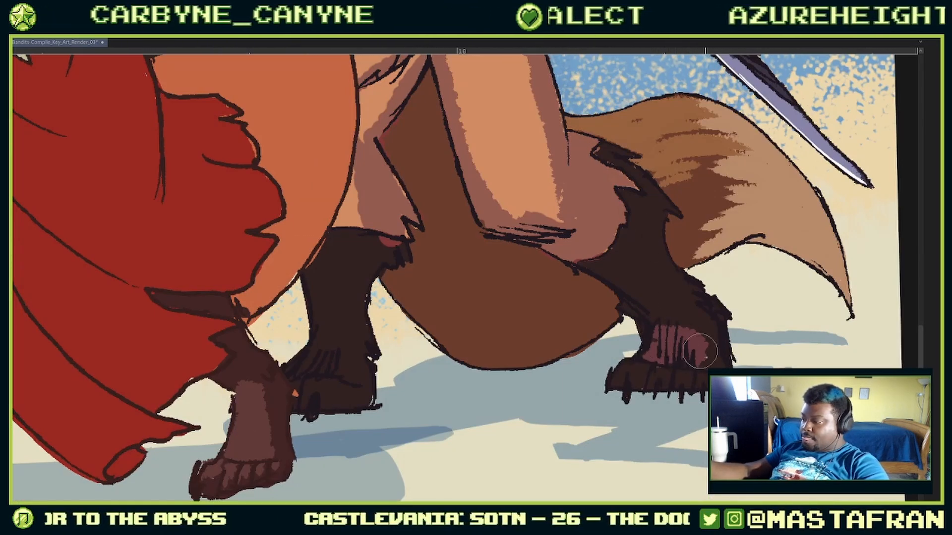
pyautogui.moveTo(626, 366); pyautogui.dragTo(710, 376)
pyautogui.moveTo(422, 366); pyautogui.dragTo(726, 356)
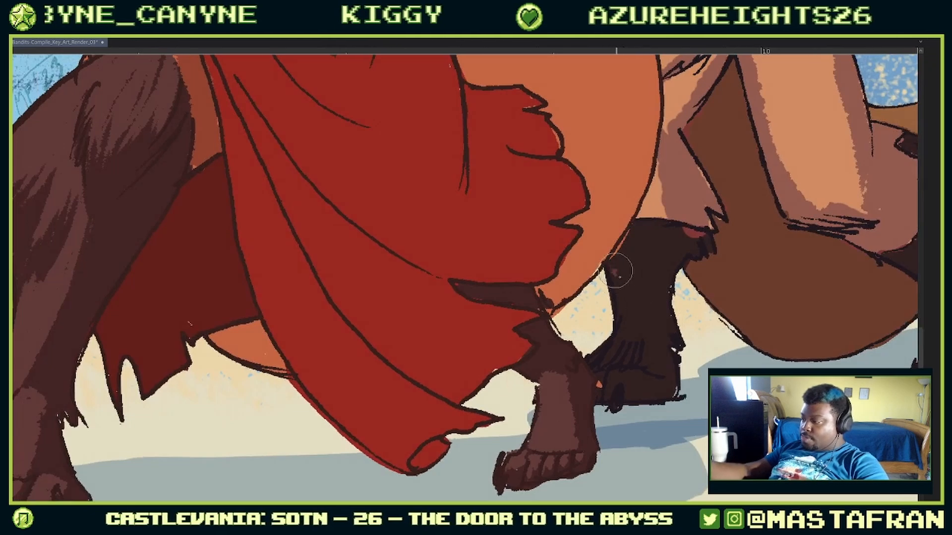
pyautogui.moveTo(617, 271)
pyautogui.mouseDown()
pyautogui.moveTo(621, 335)
pyautogui.moveTo(641, 296)
pyautogui.moveTo(643, 364)
pyautogui.moveTo(615, 355)
pyautogui.moveTo(644, 355)
pyautogui.moveTo(645, 366)
pyautogui.moveTo(625, 364)
pyautogui.moveTo(638, 323)
pyautogui.moveTo(659, 372)
pyautogui.moveTo(622, 377)
pyautogui.moveTo(647, 366)
pyautogui.mouseUp()
pyautogui.scroll(-3, 640, 342)
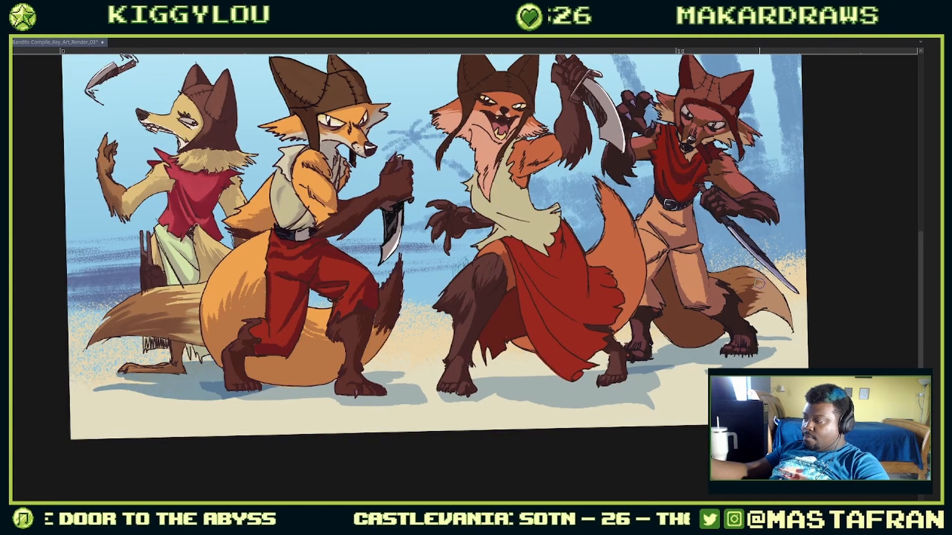
pyautogui.scroll(-3, 759, 282)
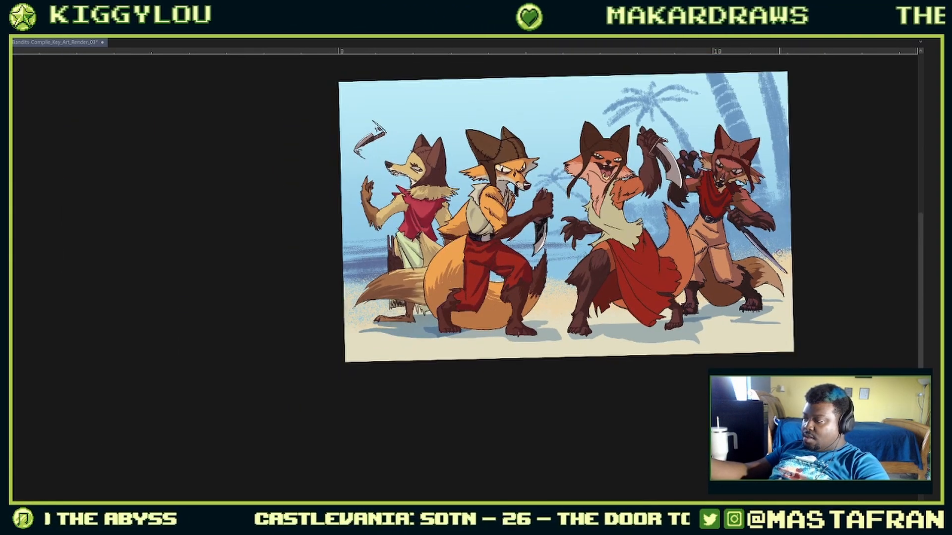
pyautogui.scroll(5, 747, 183)
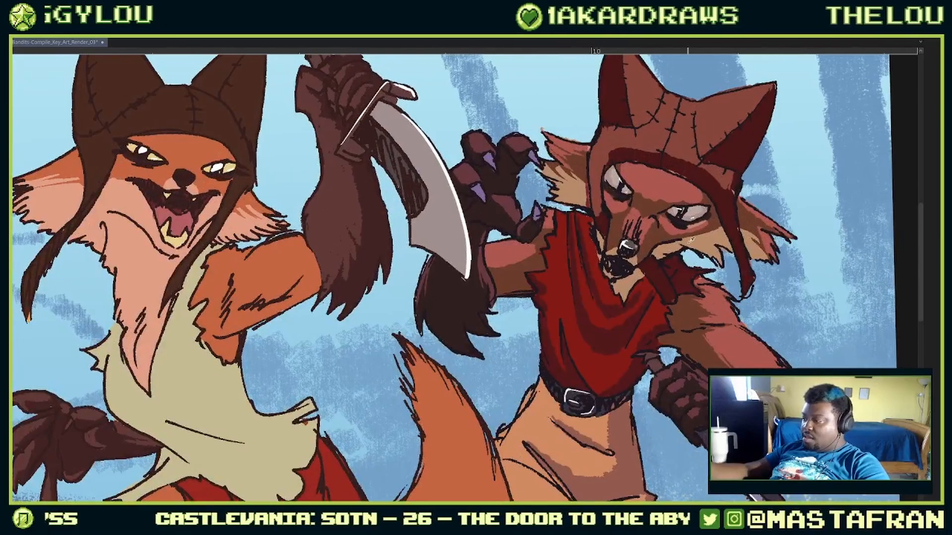
pyautogui.scroll(-4, 692, 240)
pyautogui.scroll(6, 715, 260)
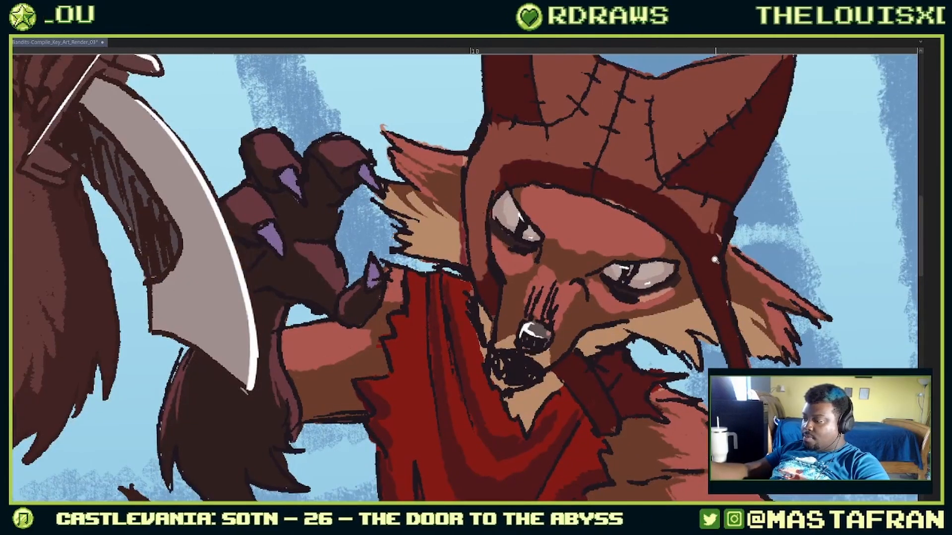
pyautogui.scroll(-6, 714, 260)
# Step: Collapse the Male Knife B layer group and make the Fog layer over the back row visible
pyautogui.press('F7')
pyautogui.moveTo(718, 190); pyautogui.dragTo(719, 197)
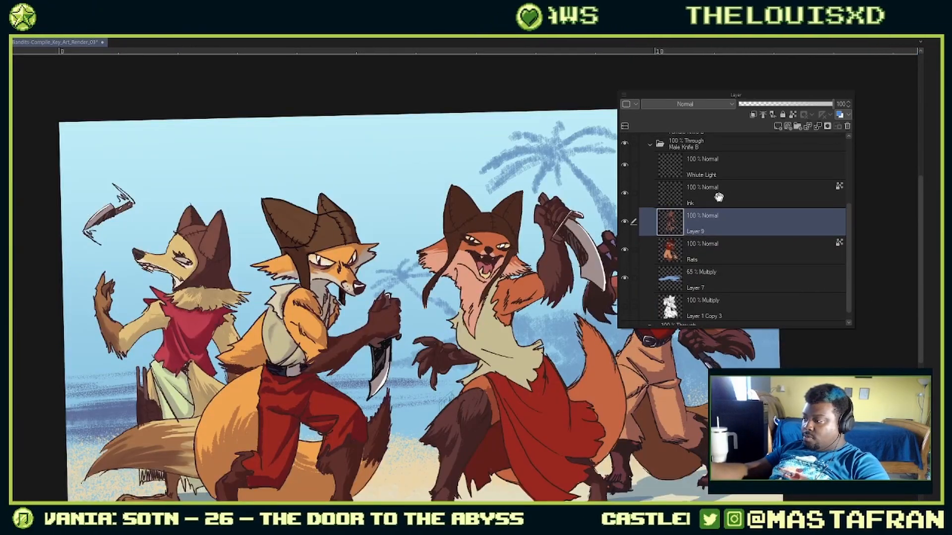
pyautogui.scroll(2, 670, 204)
pyautogui.scroll(-3, 678, 235)
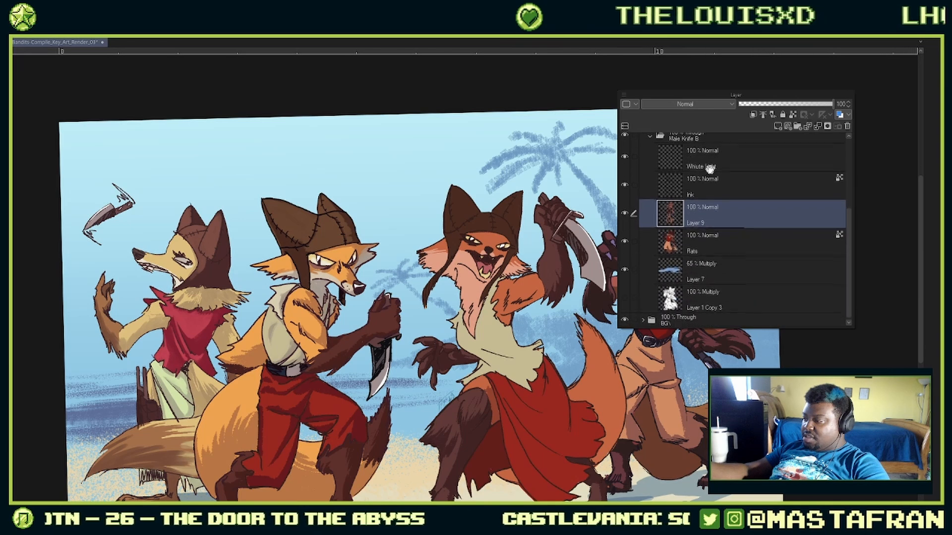
pyautogui.scroll(5, 675, 252)
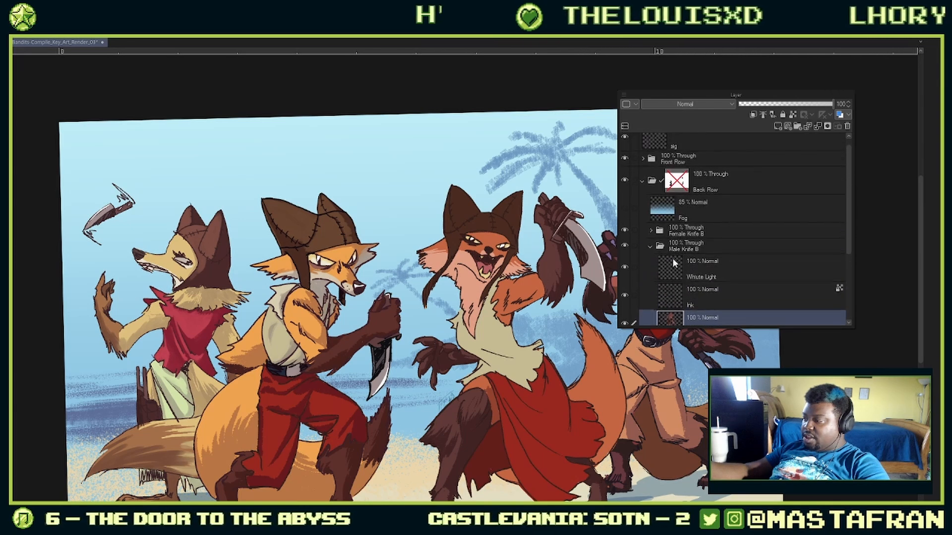
pyautogui.click(650, 247)
pyautogui.click(626, 218)
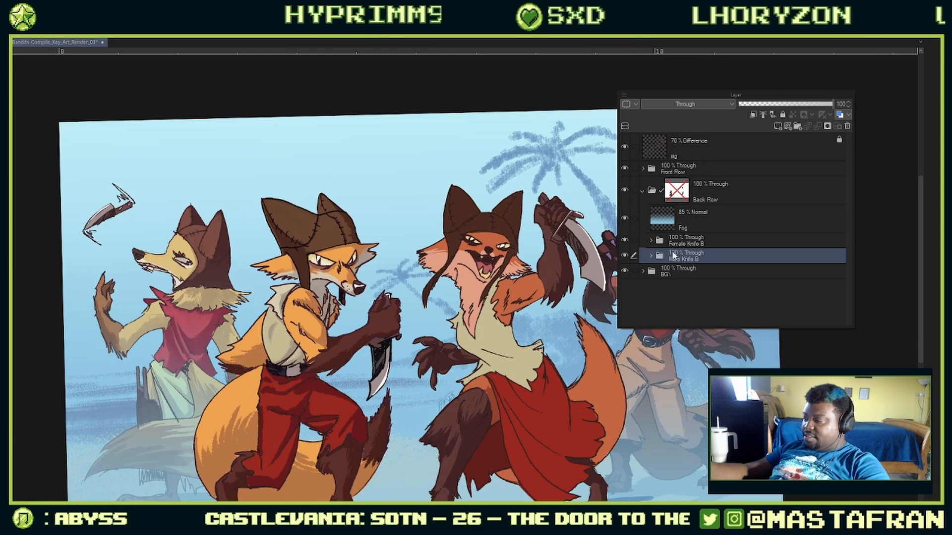
# Step: Toggle the visibility of the Front Row and Back Row groups to compare them, and collapse the Back Row group
pyautogui.click(625, 169)
pyautogui.click(625, 168)
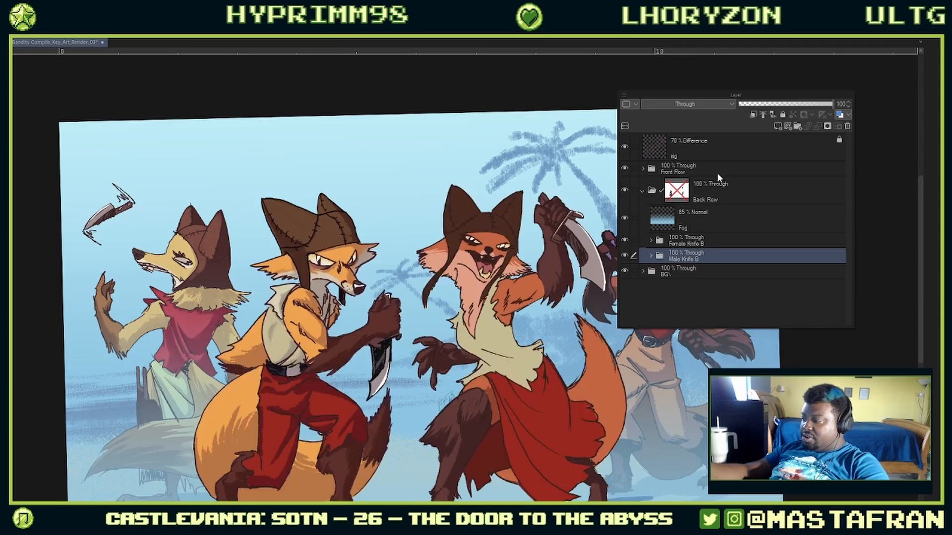
pyautogui.click(646, 169)
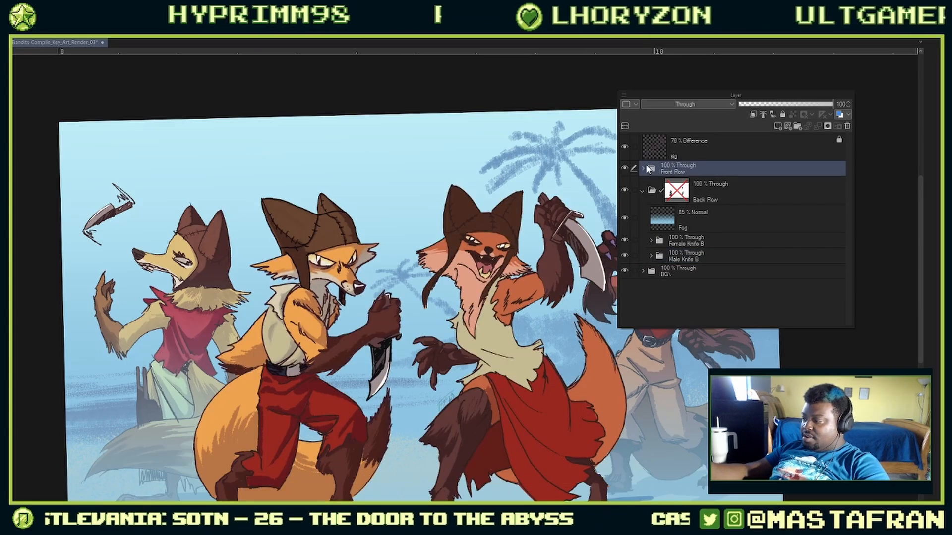
pyautogui.click(643, 191)
pyautogui.click(625, 191)
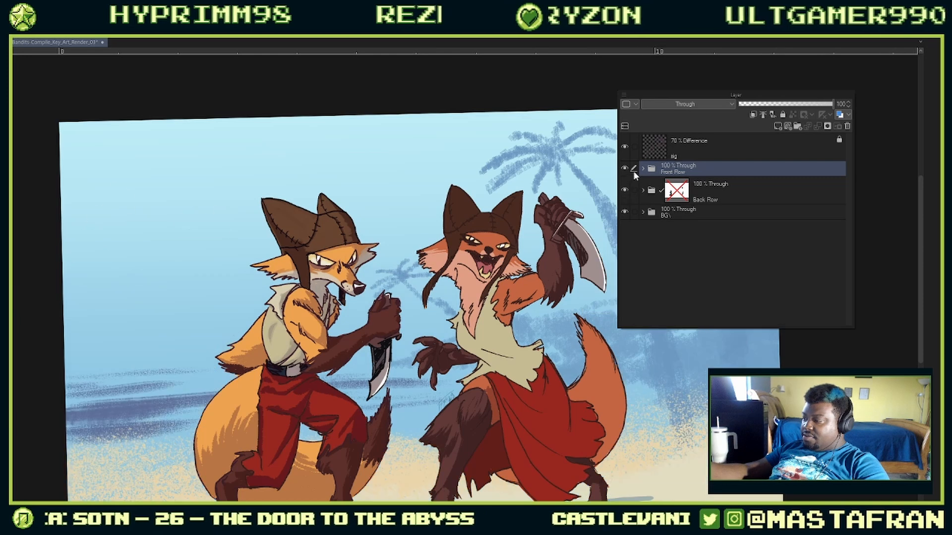
# Step: Add a new layer named "dark" above Layer 1 in the Fem Knife A group of the Front Row
pyautogui.click(643, 169)
pyautogui.click(722, 291)
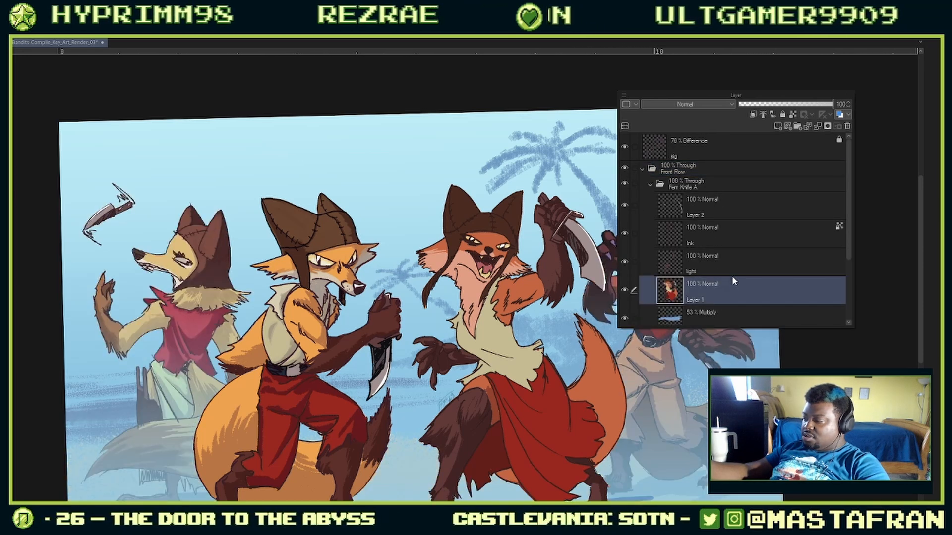
pyautogui.click(735, 264)
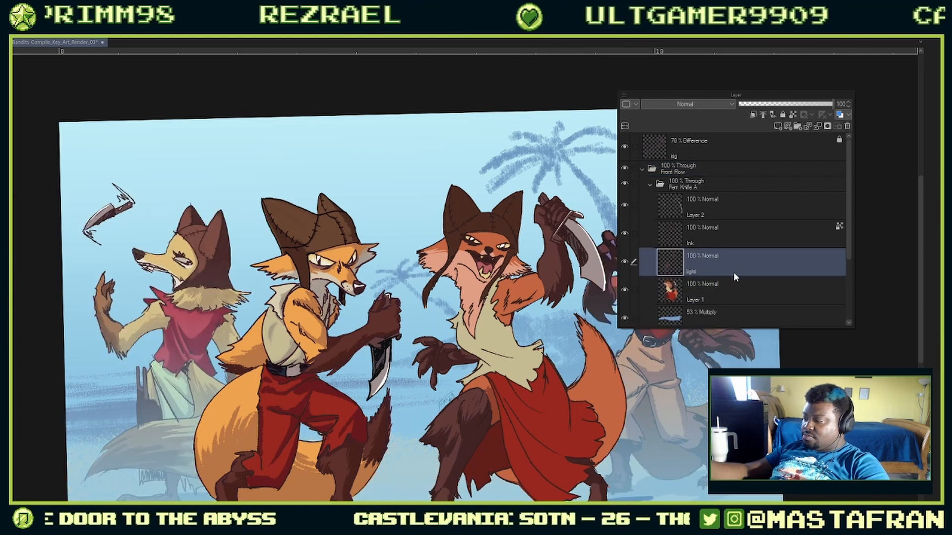
pyautogui.click(730, 290)
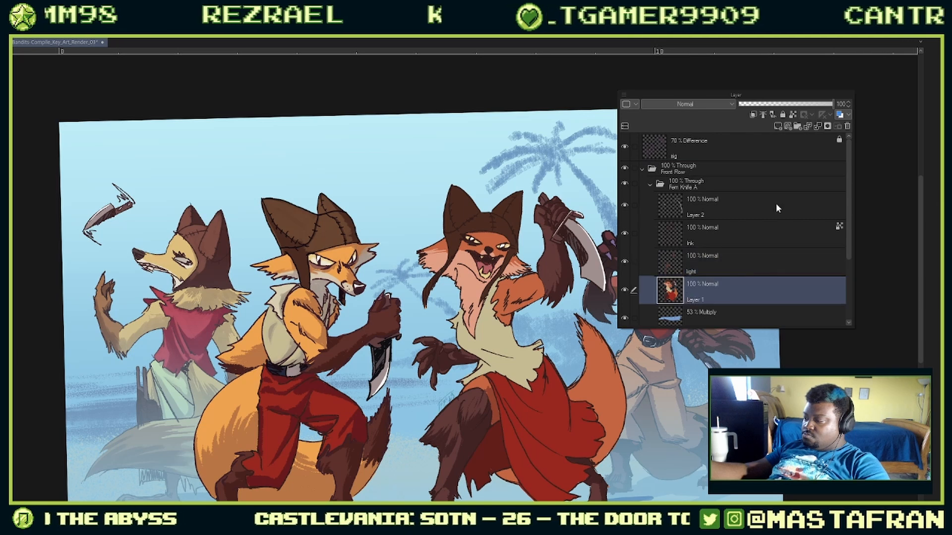
pyautogui.click(777, 126)
pyautogui.doubleClick(693, 300)
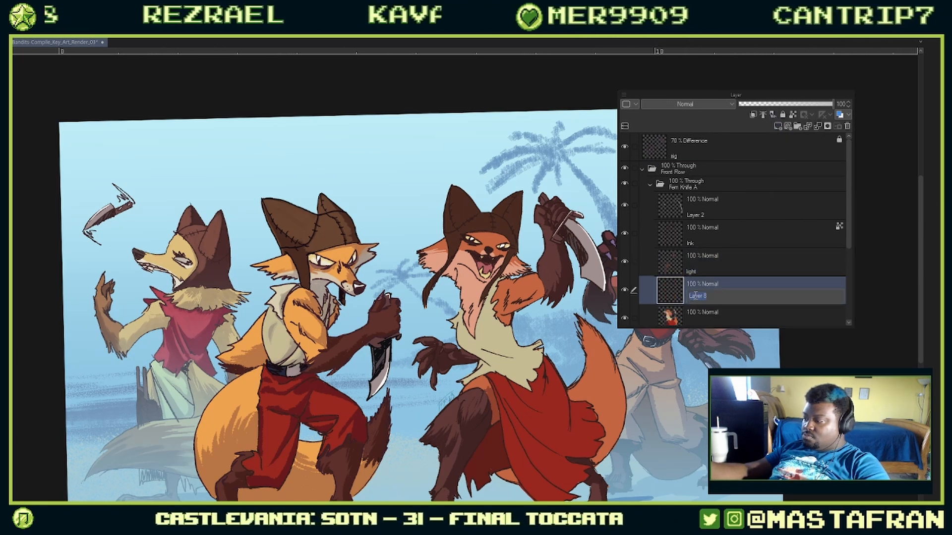
pyautogui.write('dark')
pyautogui.press('Return')
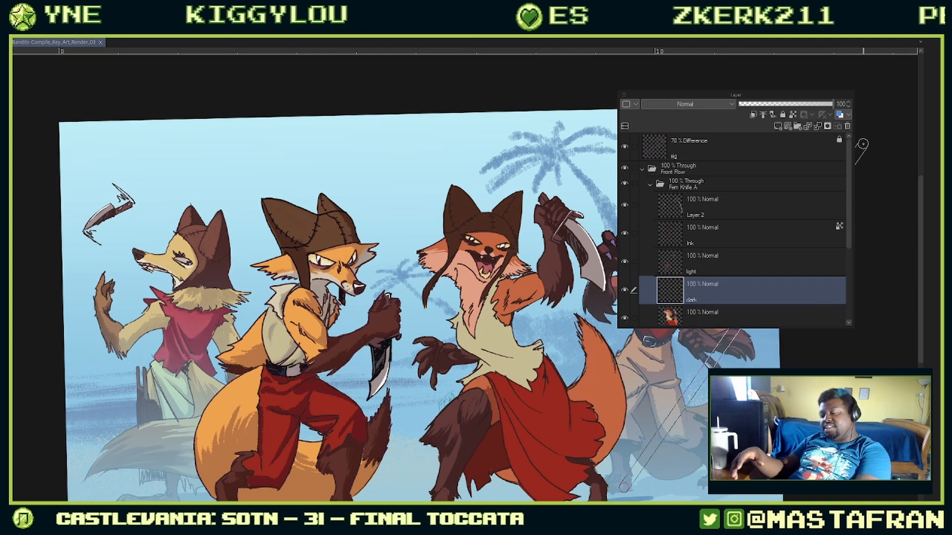
# Step: Fit the illustration to the view, prepare a muted brownish-pink shading colour for the brush, and check that the dark layer is active
pyautogui.hotkey('ctrl', '0')
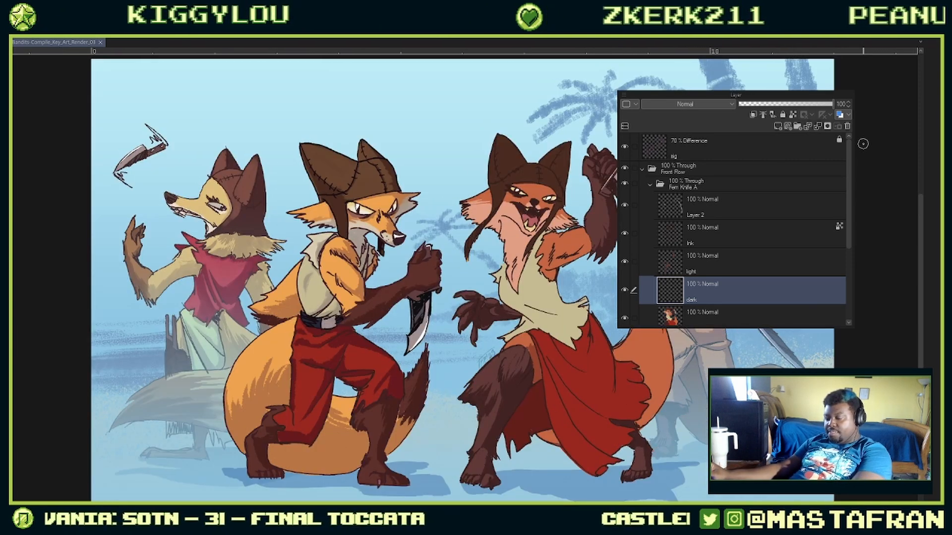
pyautogui.press('Tab')
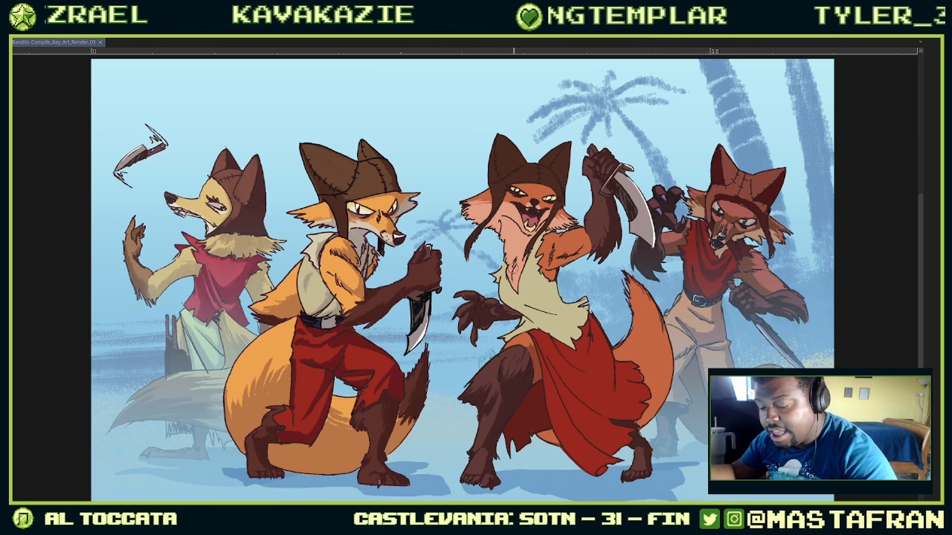
pyautogui.press('c')
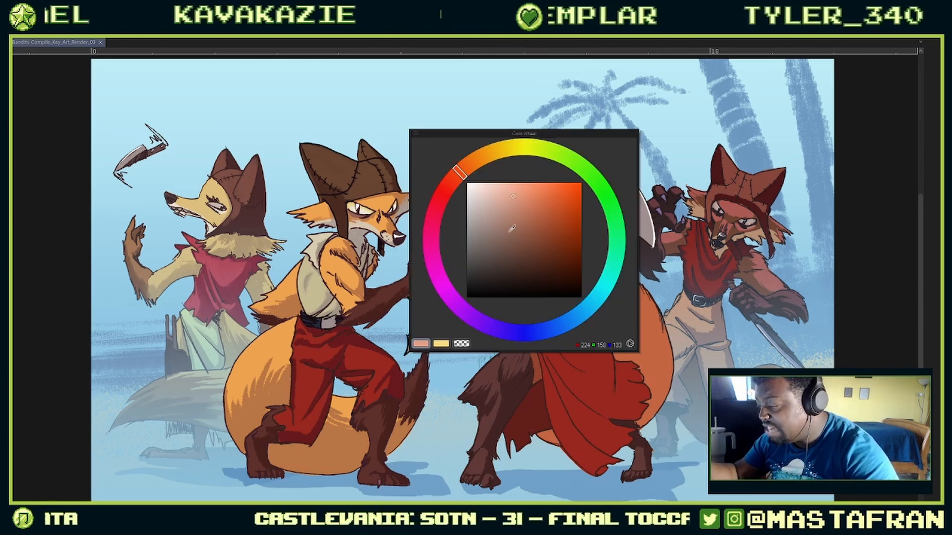
pyautogui.press('c')
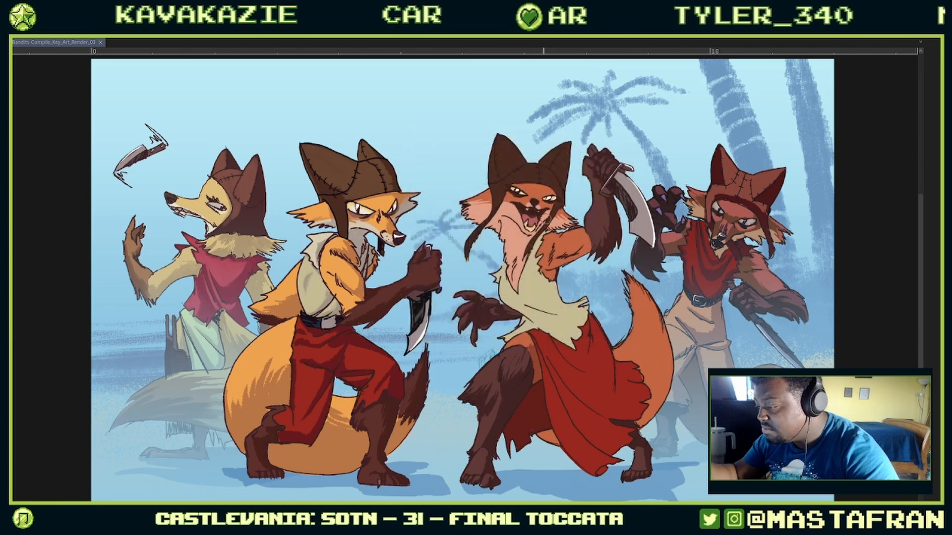
pyautogui.press('c')
pyautogui.moveTo(425, 158); pyautogui.dragTo(419, 168)
pyautogui.press('c')
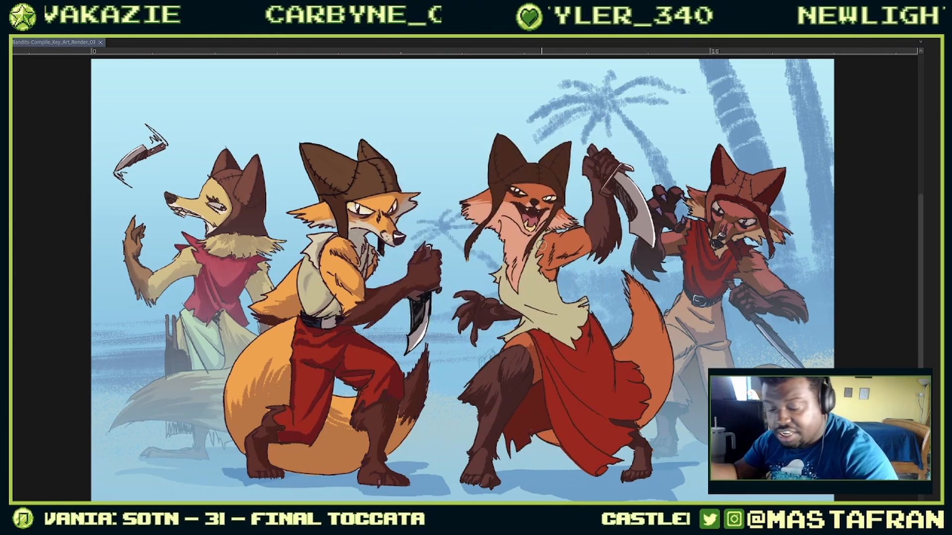
pyautogui.press('l')
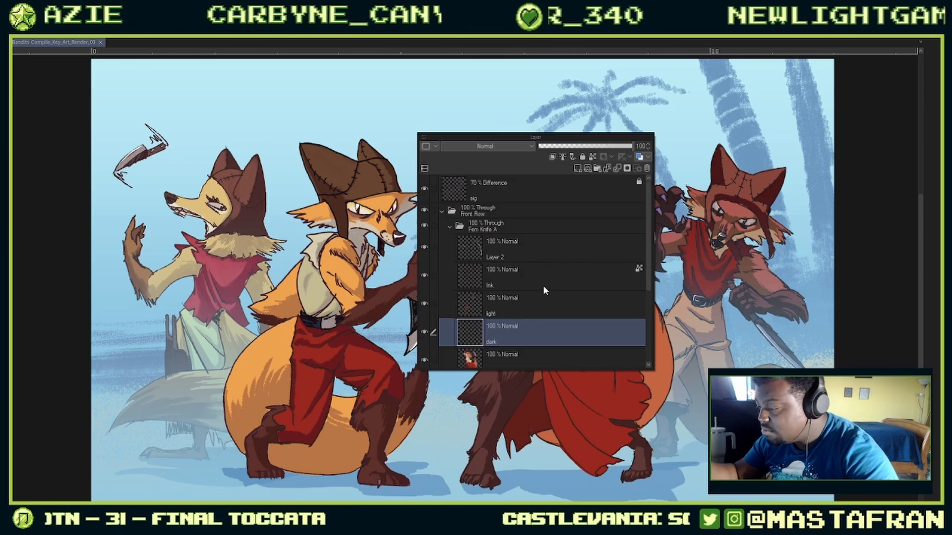
pyautogui.press('l')
pyautogui.press('b')
pyautogui.click(595, 239)
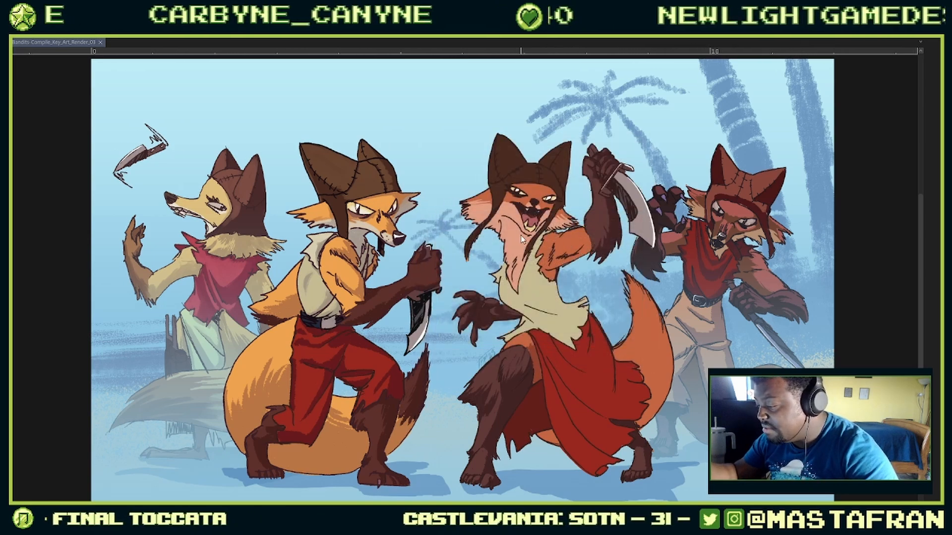
pyautogui.scroll(4, 514, 225)
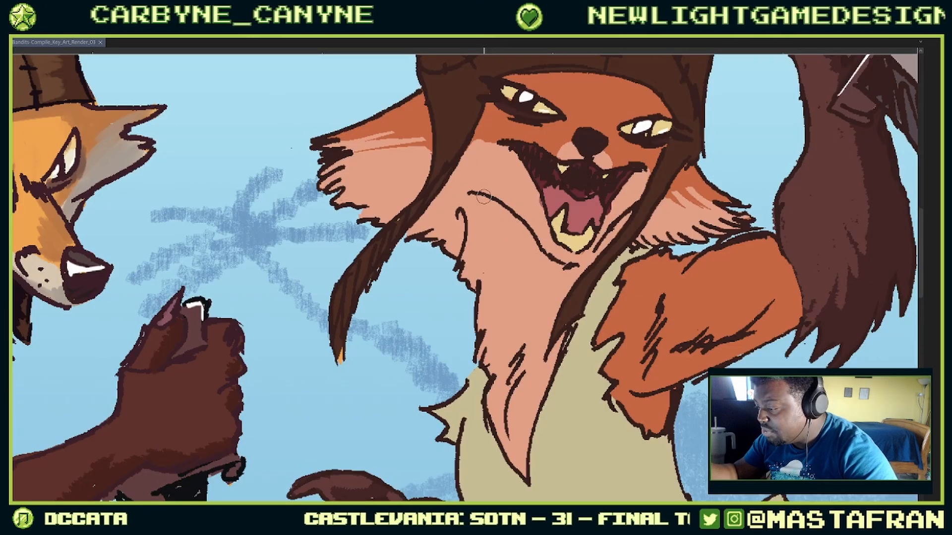
# Step: Paint muted brownish-pink shading under the front-row female knife fighter's jawline and along the cheek beside her open mouth
pyautogui.moveTo(484, 198); pyautogui.dragTo(538, 278)
pyautogui.moveTo(513, 219); pyautogui.dragTo(542, 277)
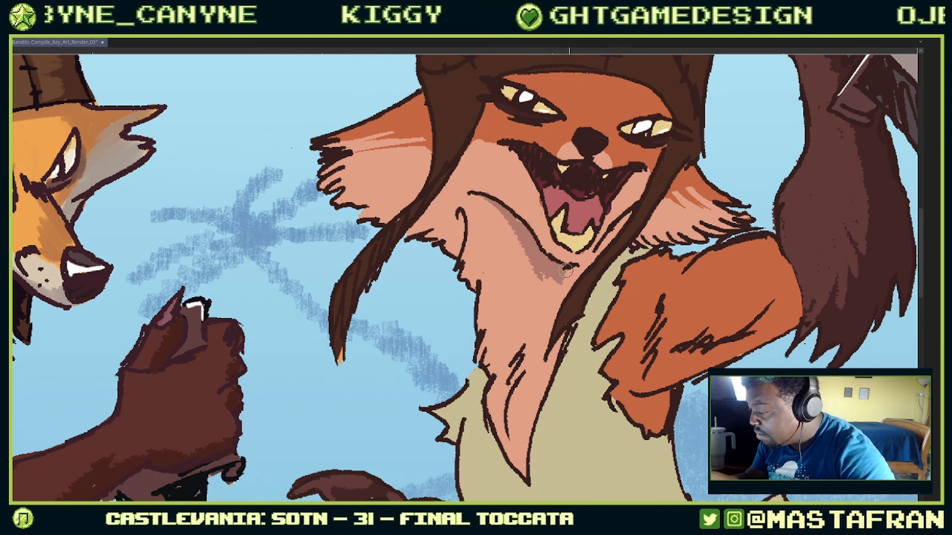
pyautogui.moveTo(550, 280)
pyautogui.mouseDown()
pyautogui.moveTo(576, 278)
pyautogui.moveTo(559, 281)
pyautogui.moveTo(624, 220)
pyautogui.mouseUp()
pyautogui.moveTo(710, 128); pyautogui.dragTo(739, 213)
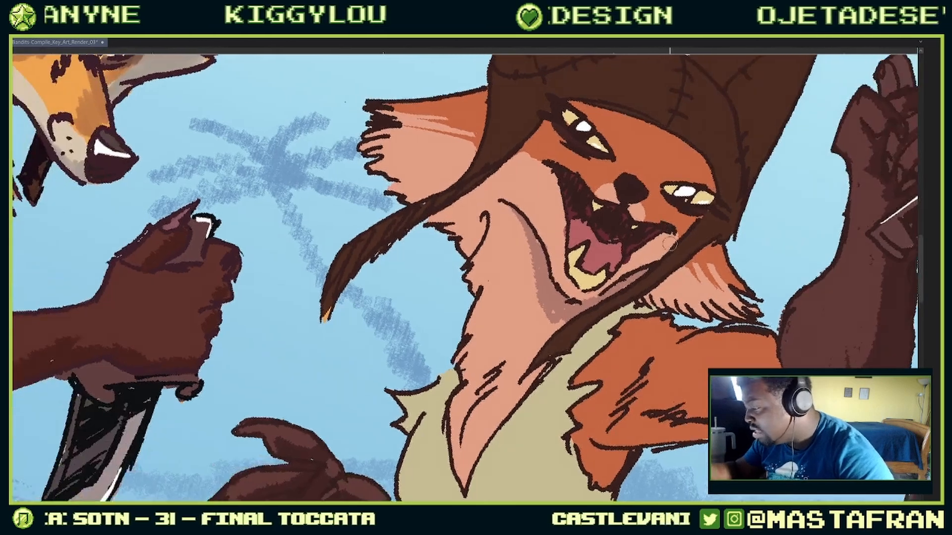
pyautogui.moveTo(604, 286)
pyautogui.mouseDown()
pyautogui.moveTo(667, 239)
pyautogui.moveTo(653, 263)
pyautogui.moveTo(592, 292)
pyautogui.mouseUp()
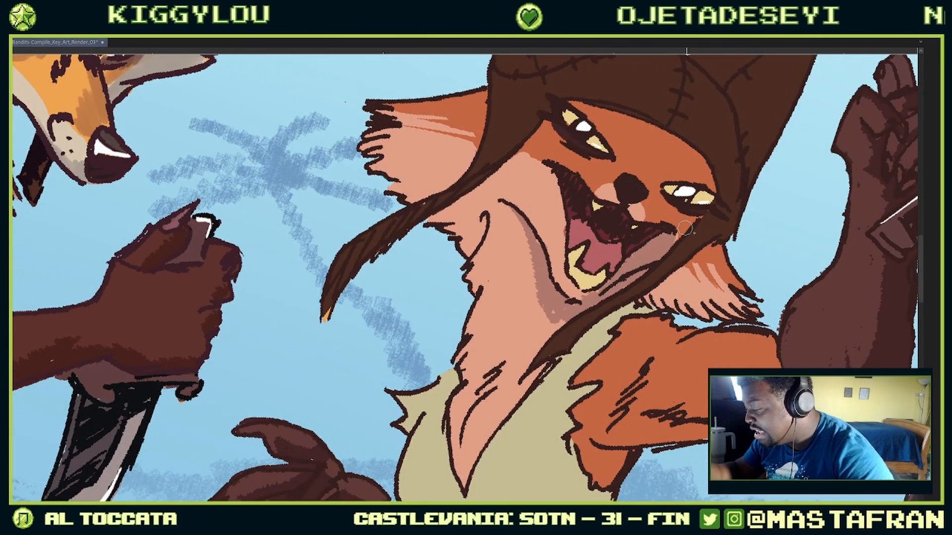
pyautogui.moveTo(692, 247); pyautogui.dragTo(656, 311)
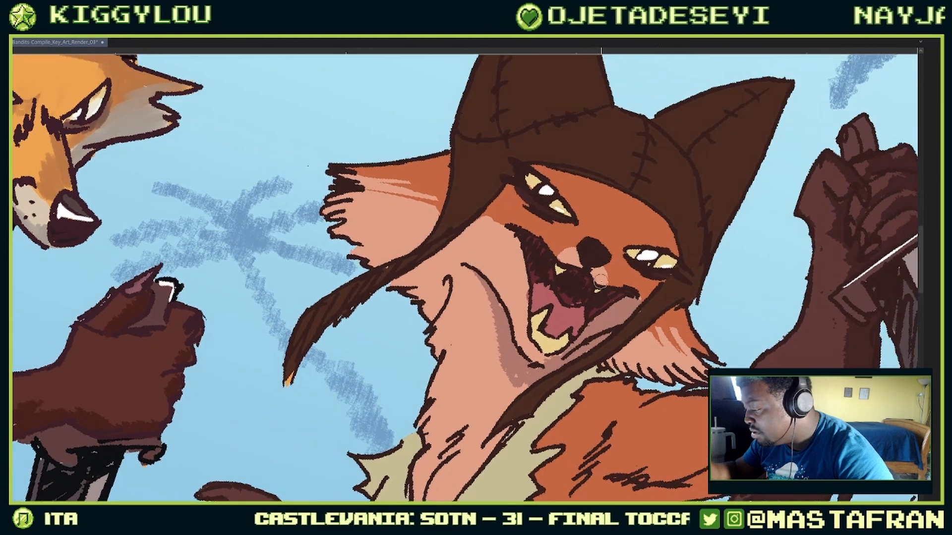
pyautogui.moveTo(600, 279); pyautogui.dragTo(604, 283)
# Step: Shade the peach fur of the front-row female fighter's ear on her raised-knife side with the same muted tone
pyautogui.moveTo(718, 338)
pyautogui.mouseDown()
pyautogui.moveTo(627, 254)
pyautogui.moveTo(663, 273)
pyautogui.moveTo(637, 330)
pyautogui.moveTo(555, 318)
pyautogui.moveTo(585, 321)
pyautogui.moveTo(596, 357)
pyautogui.moveTo(594, 316)
pyautogui.moveTo(620, 371)
pyautogui.moveTo(582, 333)
pyautogui.mouseUp()
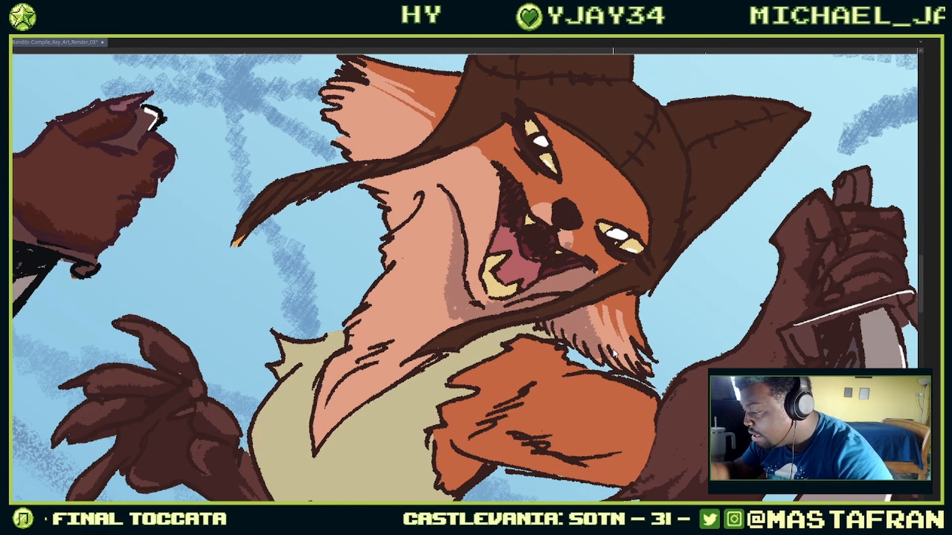
pyautogui.moveTo(604, 310); pyautogui.dragTo(629, 364)
pyautogui.moveTo(622, 318); pyautogui.dragTo(644, 371)
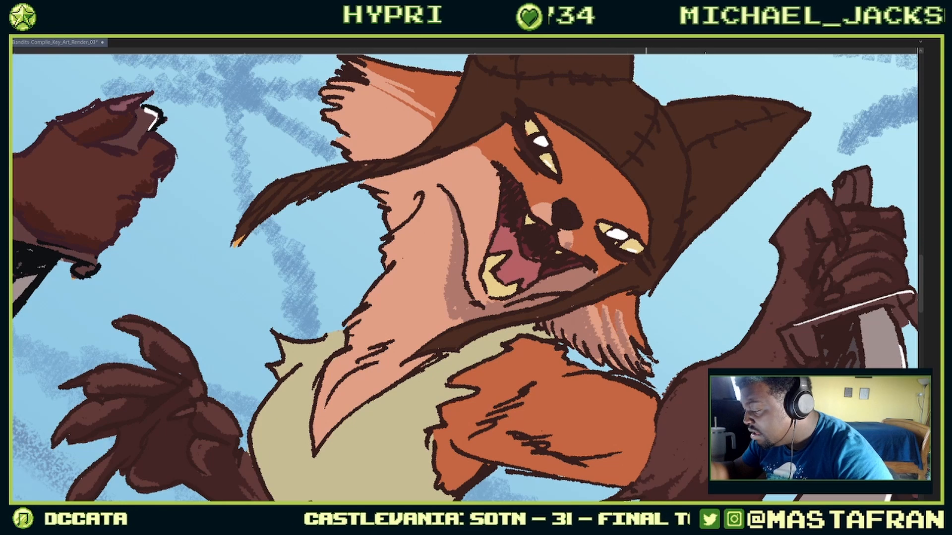
pyautogui.moveTo(570, 421)
pyautogui.mouseDown()
pyautogui.moveTo(593, 402)
pyautogui.moveTo(637, 310)
pyautogui.moveTo(598, 424)
pyautogui.mouseUp()
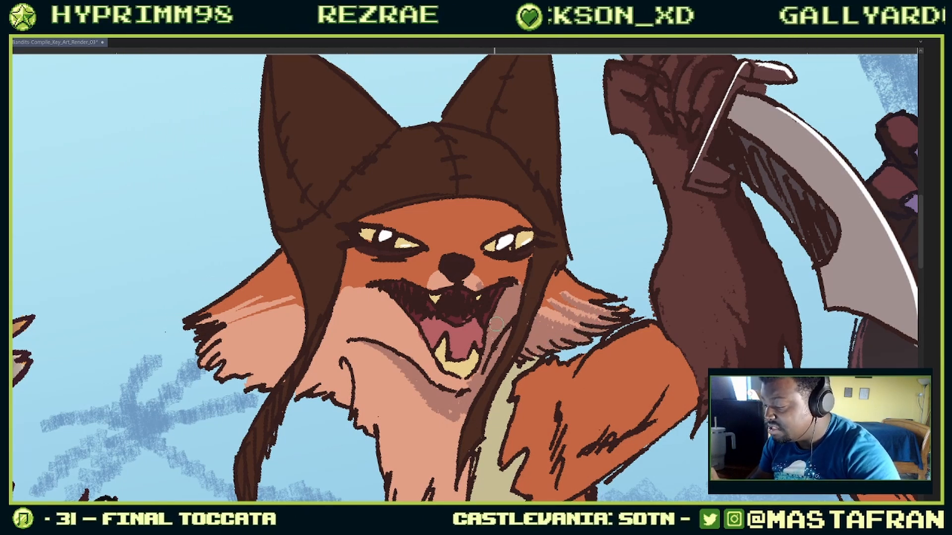
# Step: Shade the neck fur beside the hanging cap strap and the peach fur of the female fighter's other ear in muted brownish-pink
pyautogui.moveTo(478, 317); pyautogui.dragTo(421, 322)
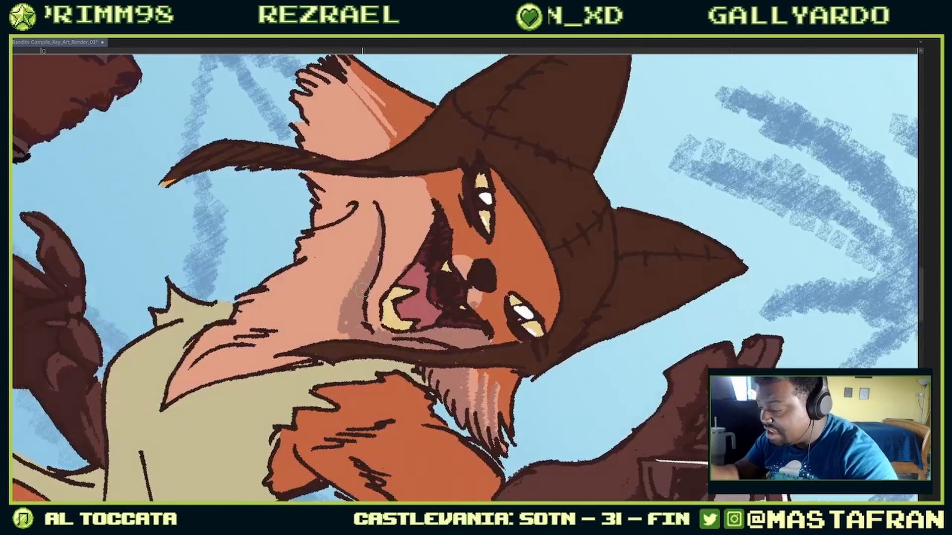
pyautogui.moveTo(394, 263); pyautogui.dragTo(403, 354)
pyautogui.moveTo(427, 271); pyautogui.dragTo(323, 194)
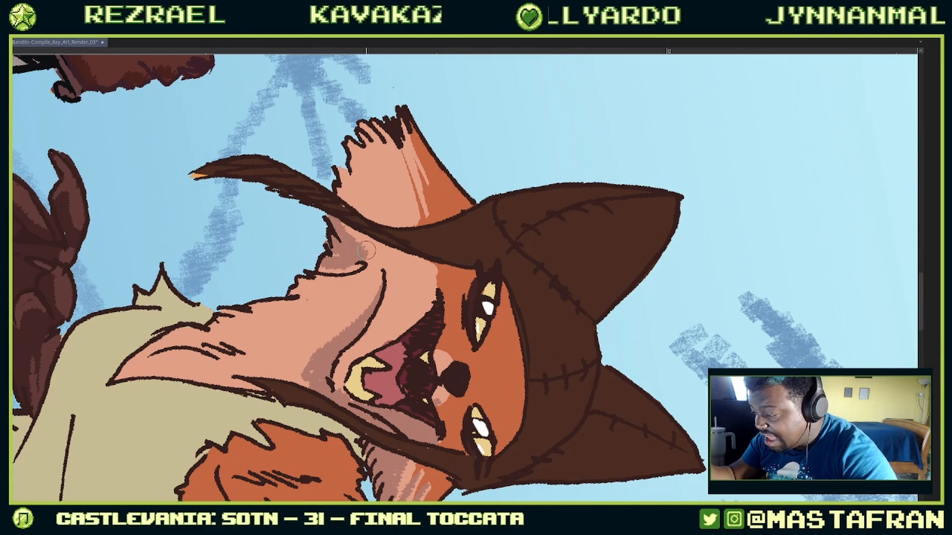
pyautogui.moveTo(333, 216)
pyautogui.mouseDown()
pyautogui.moveTo(372, 227)
pyautogui.moveTo(343, 182)
pyautogui.moveTo(346, 200)
pyautogui.moveTo(337, 165)
pyautogui.moveTo(367, 205)
pyautogui.mouseUp()
pyautogui.moveTo(353, 147)
pyautogui.mouseDown()
pyautogui.moveTo(365, 197)
pyautogui.moveTo(387, 203)
pyautogui.moveTo(395, 218)
pyautogui.moveTo(337, 352)
pyautogui.mouseUp()
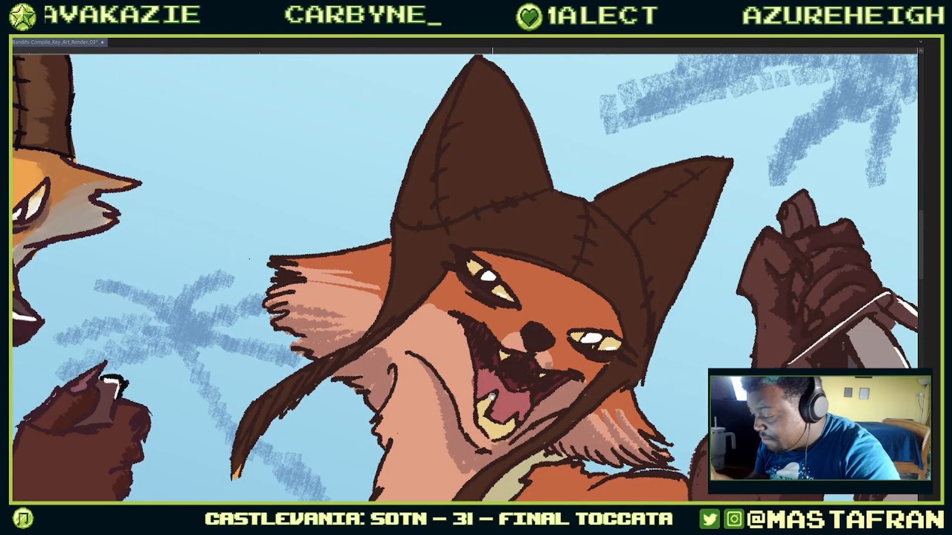
# Step: Paint muted brownish-pink shading across the neck below the jaw and down into the pointed chest fur above the tunic
pyautogui.scroll(-5, 491, 395)
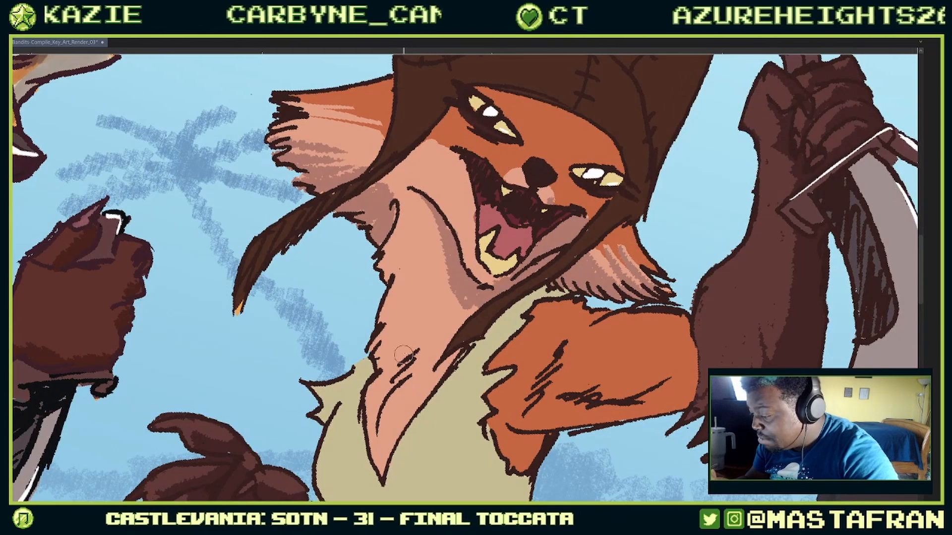
pyautogui.moveTo(448, 290)
pyautogui.mouseDown()
pyautogui.moveTo(387, 337)
pyautogui.moveTo(421, 326)
pyautogui.moveTo(406, 347)
pyautogui.moveTo(428, 329)
pyautogui.moveTo(409, 323)
pyautogui.moveTo(420, 318)
pyautogui.moveTo(383, 315)
pyautogui.mouseUp()
pyautogui.moveTo(446, 296)
pyautogui.mouseDown()
pyautogui.moveTo(427, 327)
pyautogui.moveTo(452, 295)
pyautogui.mouseUp()
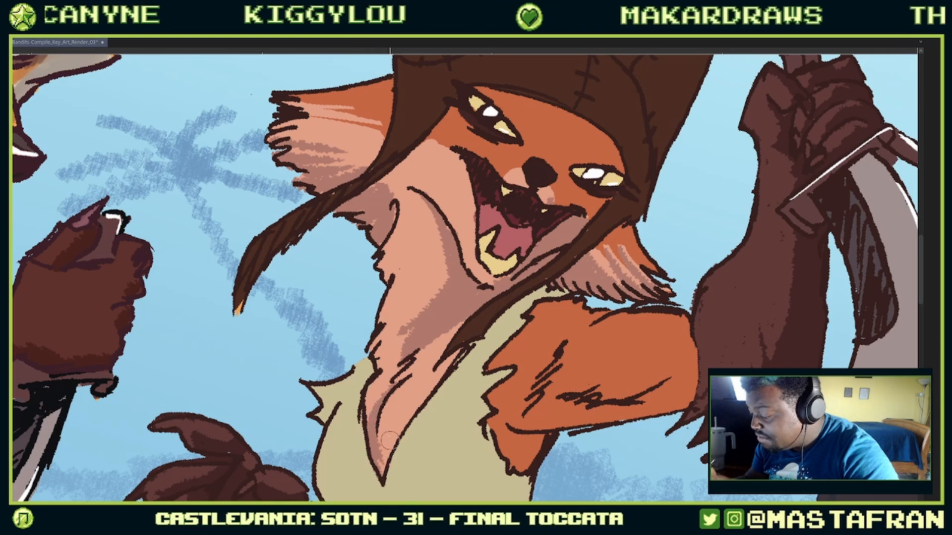
pyautogui.moveTo(382, 469); pyautogui.dragTo(397, 416)
pyautogui.moveTo(389, 451)
pyautogui.mouseDown()
pyautogui.moveTo(416, 404)
pyautogui.moveTo(386, 465)
pyautogui.moveTo(432, 389)
pyautogui.mouseUp()
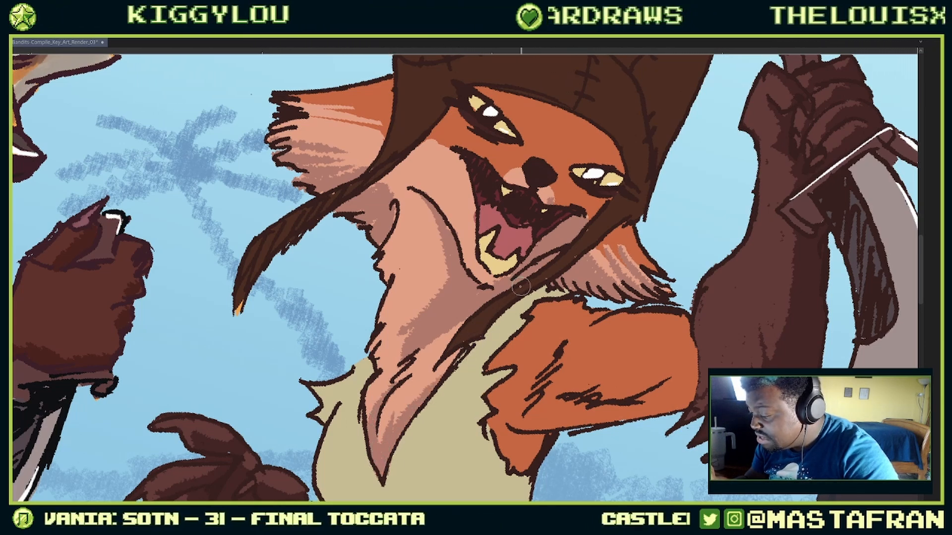
# Step: Shade the female fighter's orange thigh beside the skirt and the outer curve of her tail in a darker orange
pyautogui.scroll(-2, 509, 295)
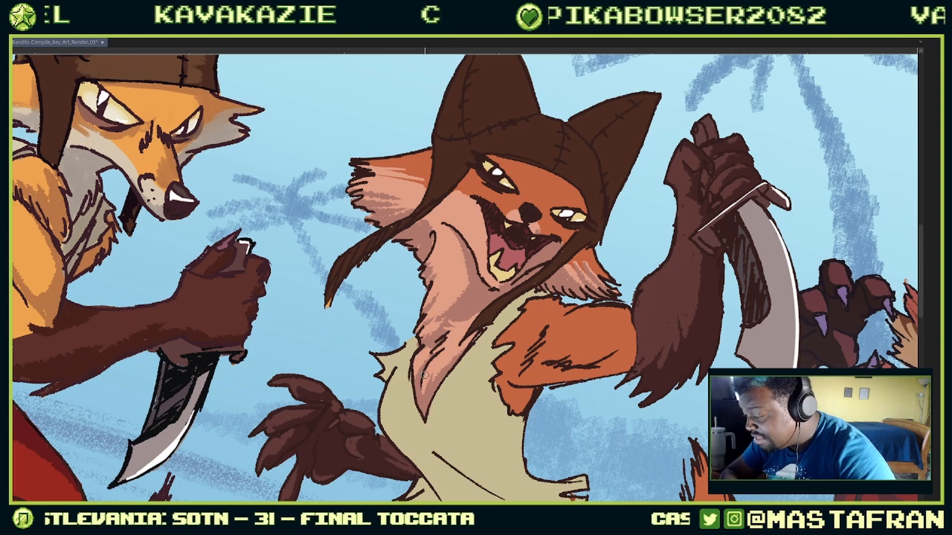
pyautogui.moveTo(581, 283); pyautogui.dragTo(637, 168)
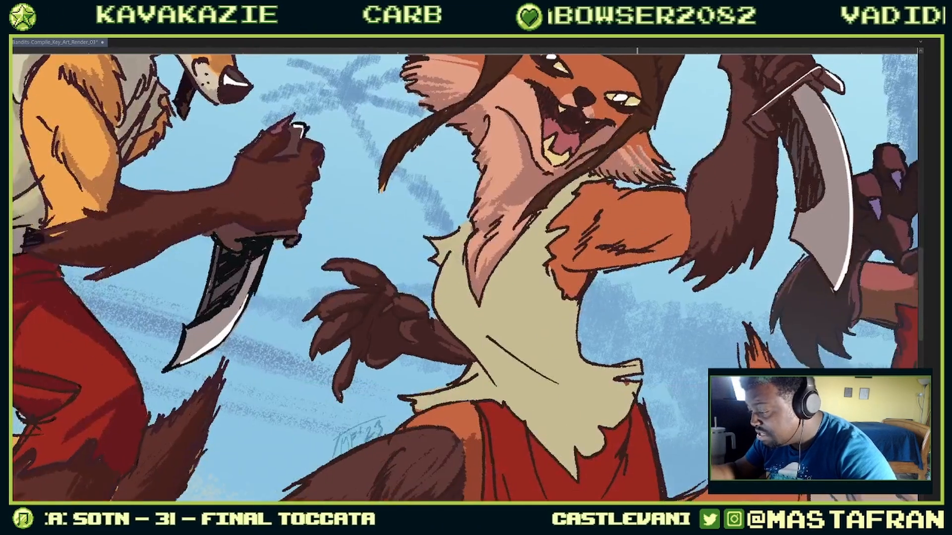
pyautogui.moveTo(597, 271); pyautogui.dragTo(545, 272)
pyautogui.moveTo(578, 317); pyautogui.dragTo(517, 297)
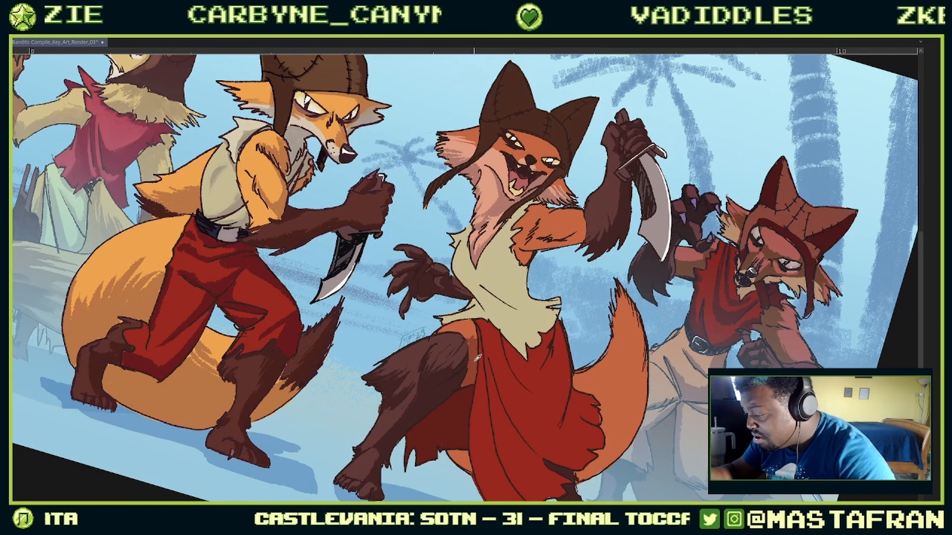
pyautogui.moveTo(500, 446); pyautogui.dragTo(415, 442)
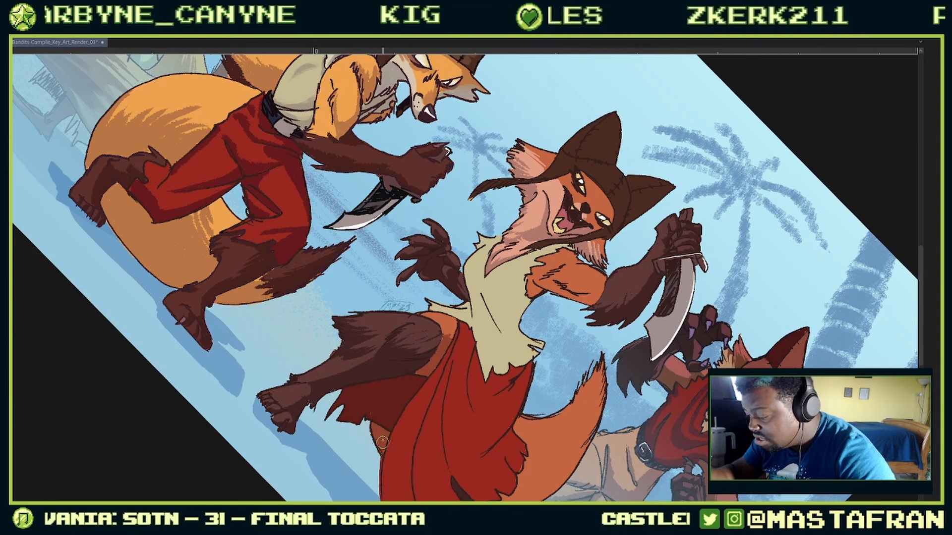
pyautogui.moveTo(590, 353); pyautogui.dragTo(639, 213)
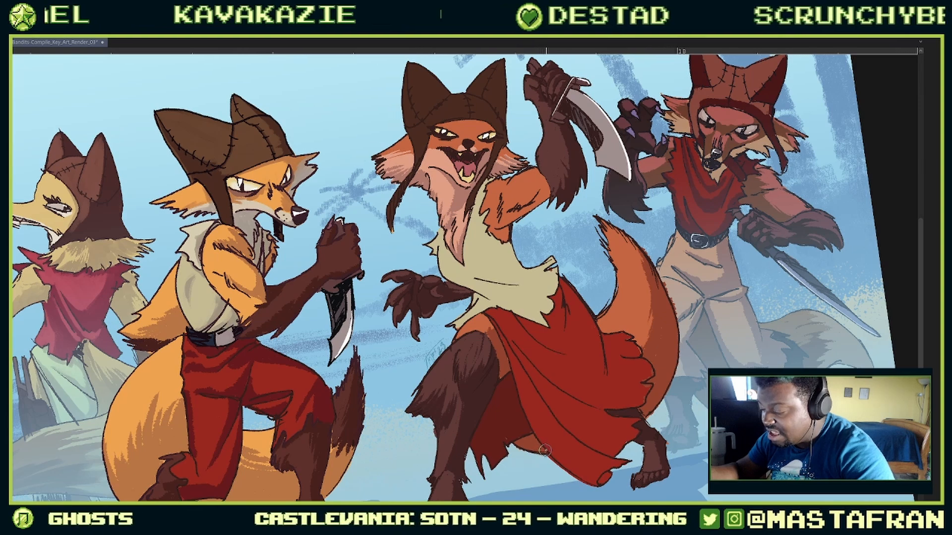
pyautogui.moveTo(650, 411); pyautogui.dragTo(425, 242)
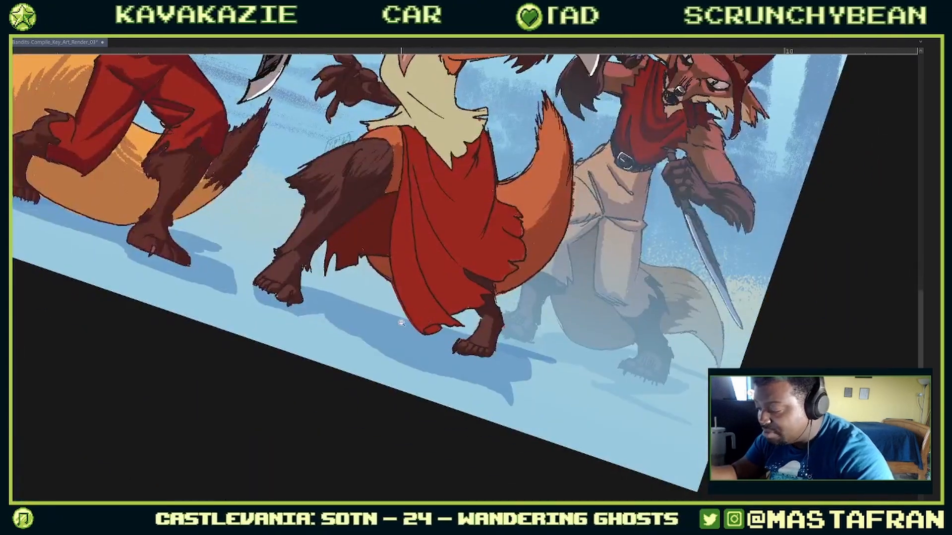
# Step: Make Layer 1 below the dark layer active and clean up the stray orange paint beside the rear foot's heel
pyautogui.scroll(3, 425, 277)
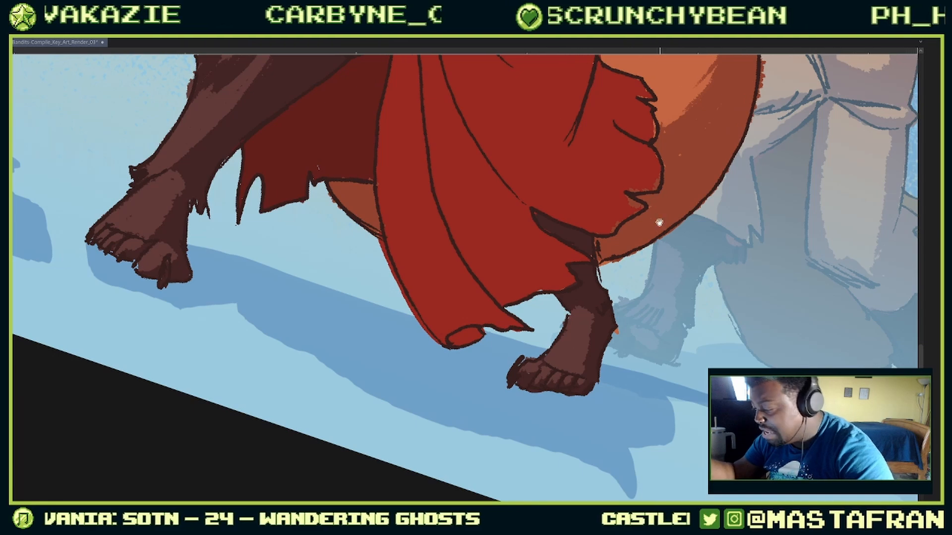
pyautogui.moveTo(659, 222); pyautogui.dragTo(583, 244)
pyautogui.press('F7')
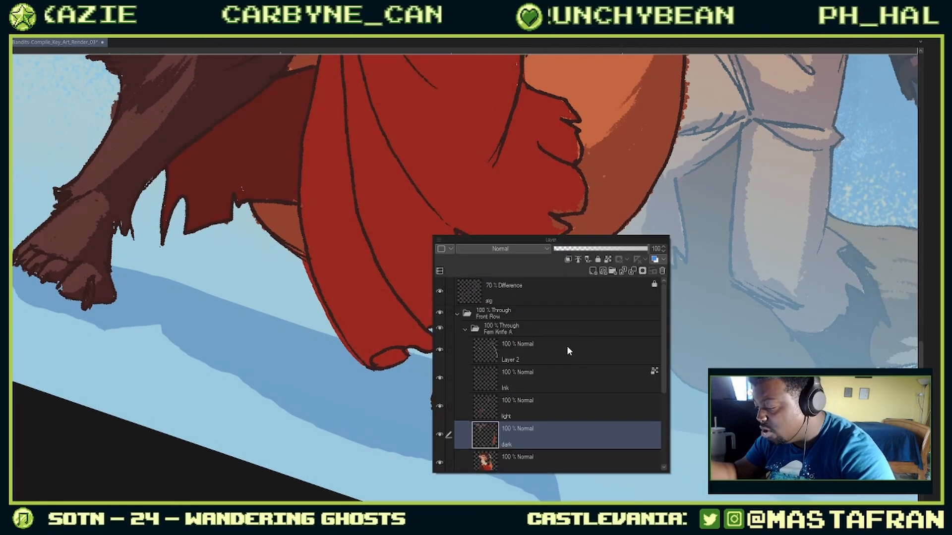
pyautogui.click(534, 454)
pyautogui.press('F7')
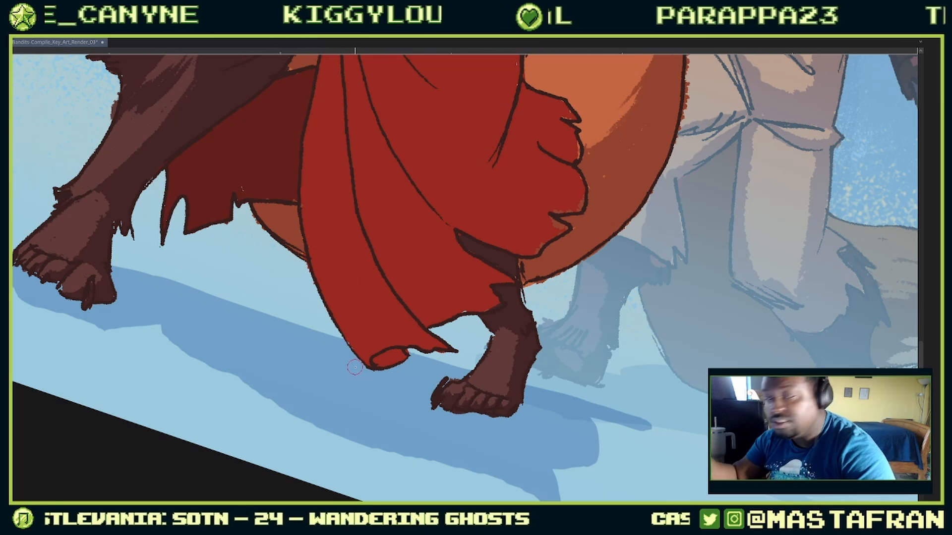
# Step: Undo the stray red stroke beside the tail, switch layers, and clear the leftover paint specks along the tail's outer edge
pyautogui.moveTo(685, 90)
pyautogui.mouseDown()
pyautogui.moveTo(580, 218)
pyautogui.moveTo(582, 245)
pyautogui.mouseUp()
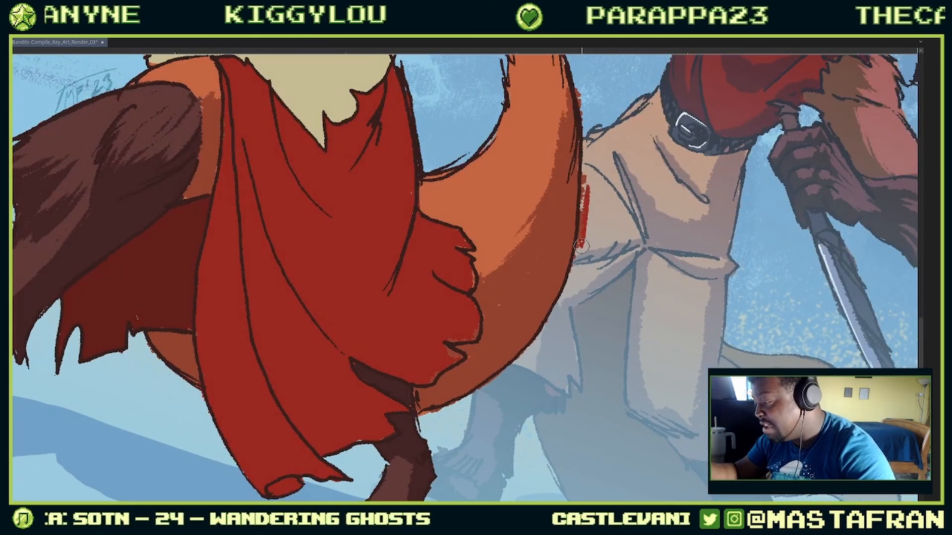
pyautogui.hotkey('ctrl', 'z')
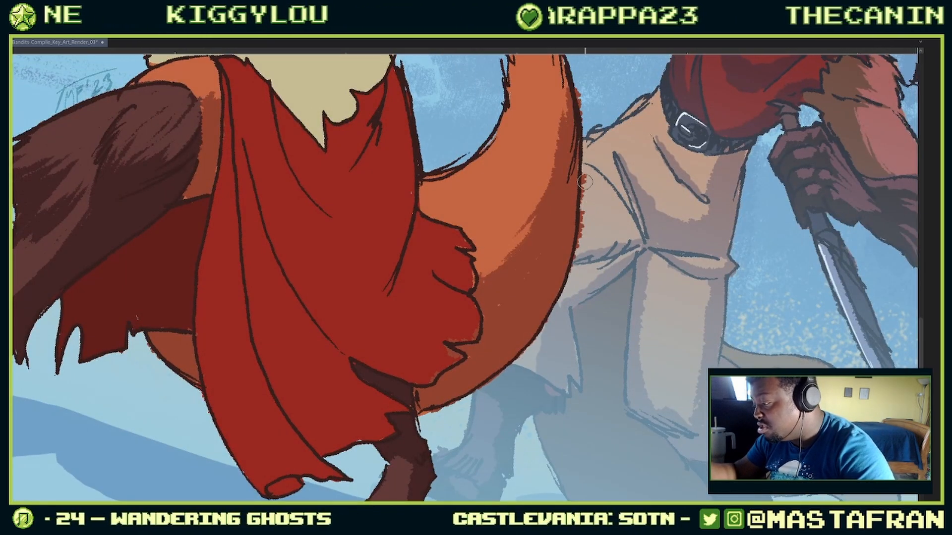
pyautogui.press('F7')
pyautogui.click(580, 310)
pyautogui.press('F7')
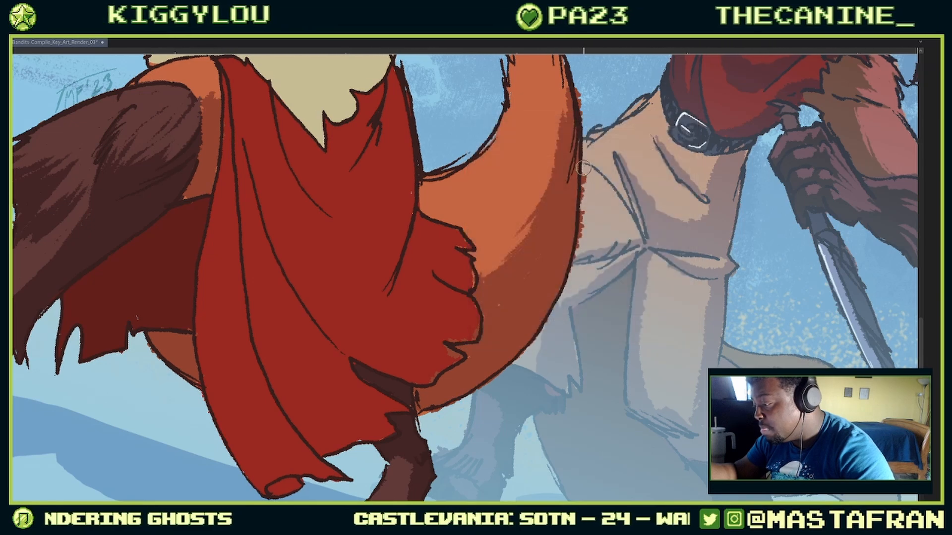
pyautogui.moveTo(584, 175)
pyautogui.mouseDown()
pyautogui.moveTo(584, 272)
pyautogui.moveTo(530, 267)
pyautogui.mouseUp()
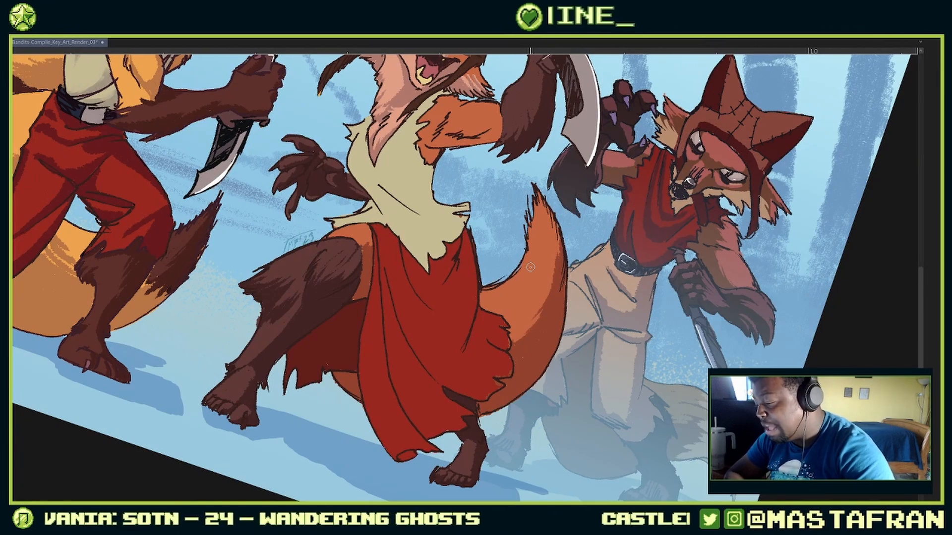
# Step: Return to the dark layer and paint dark red shadows along the hanging folds of the female fighter's skirt
pyautogui.press('c')
pyautogui.press('c')
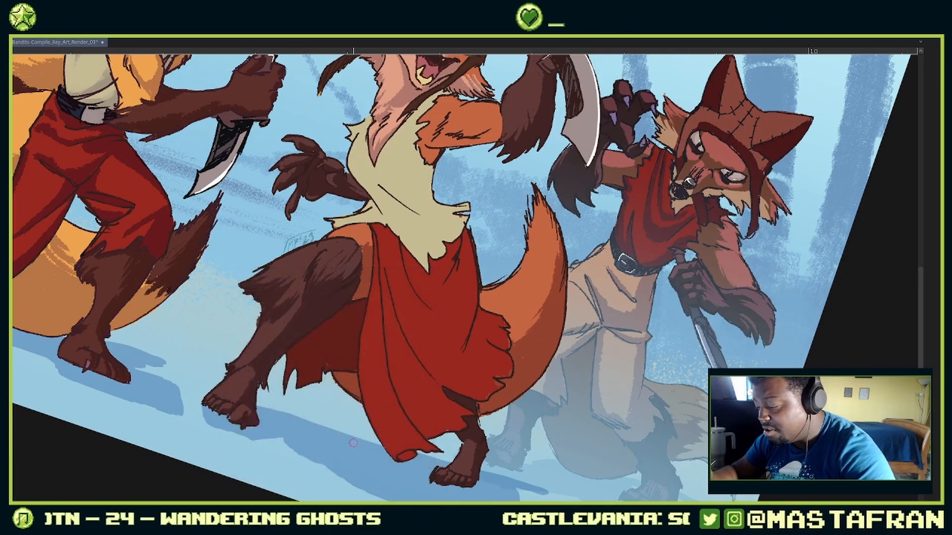
pyautogui.press('l')
pyautogui.press('b')
pyautogui.press('l')
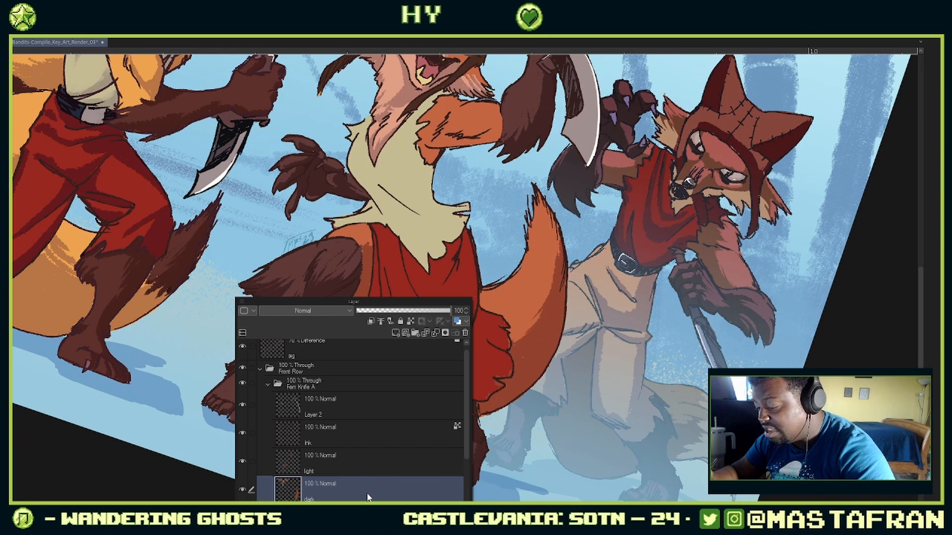
pyautogui.press('l')
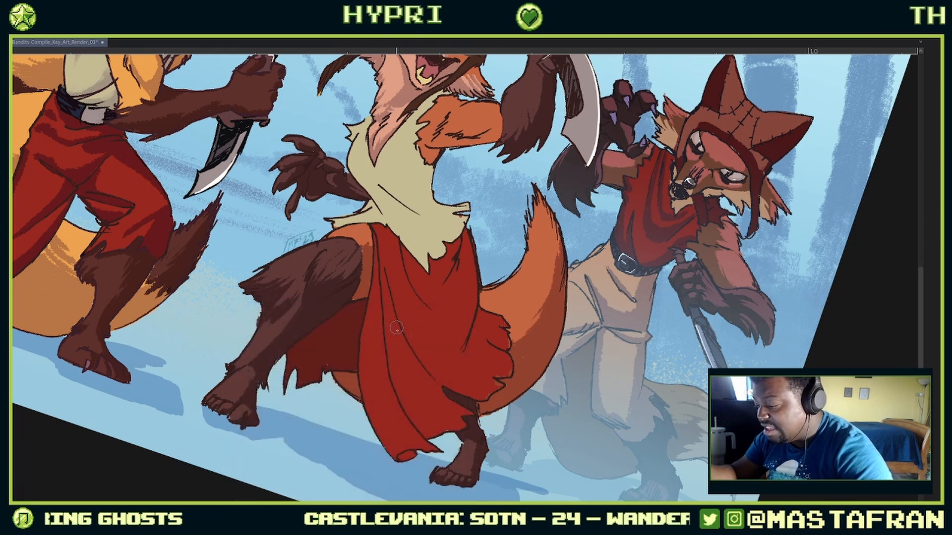
pyautogui.moveTo(379, 241)
pyautogui.mouseDown()
pyautogui.moveTo(398, 379)
pyautogui.moveTo(403, 359)
pyautogui.moveTo(386, 316)
pyautogui.moveTo(436, 413)
pyautogui.mouseUp()
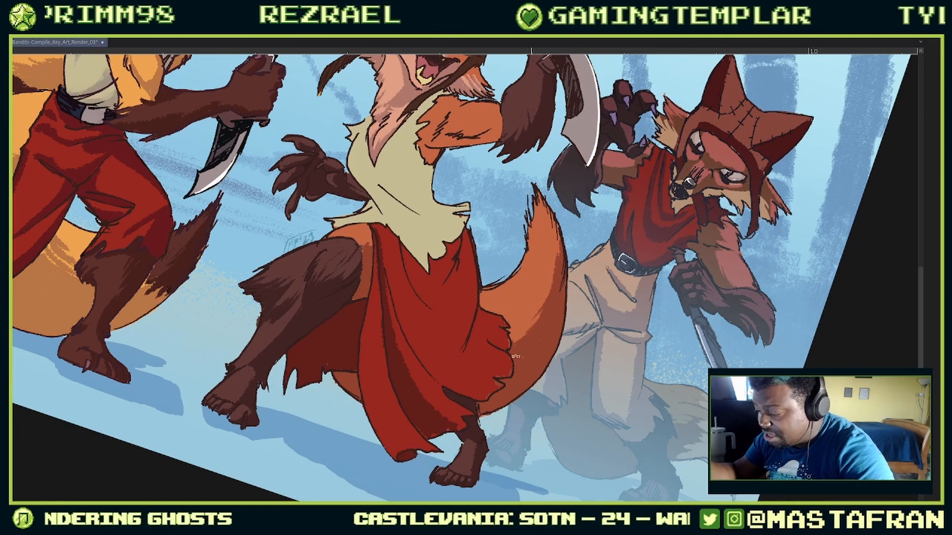
pyautogui.moveTo(499, 313); pyautogui.dragTo(445, 323)
pyautogui.moveTo(440, 197); pyautogui.dragTo(395, 307)
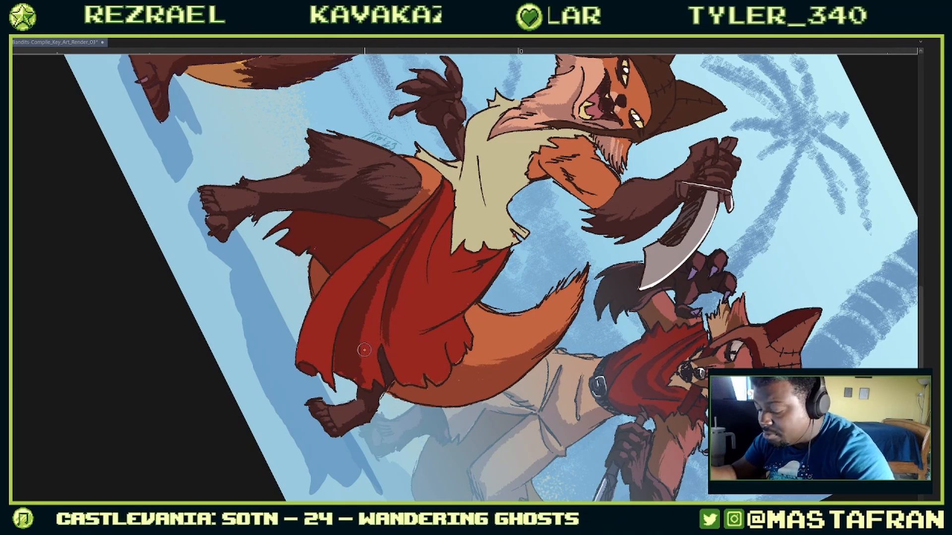
# Step: Switch to the Ryan Concept Craig brush and extend the dark red shadows across the skirt's middle folds
pyautogui.press('F3')
pyautogui.press('F2')
pyautogui.press('F1')
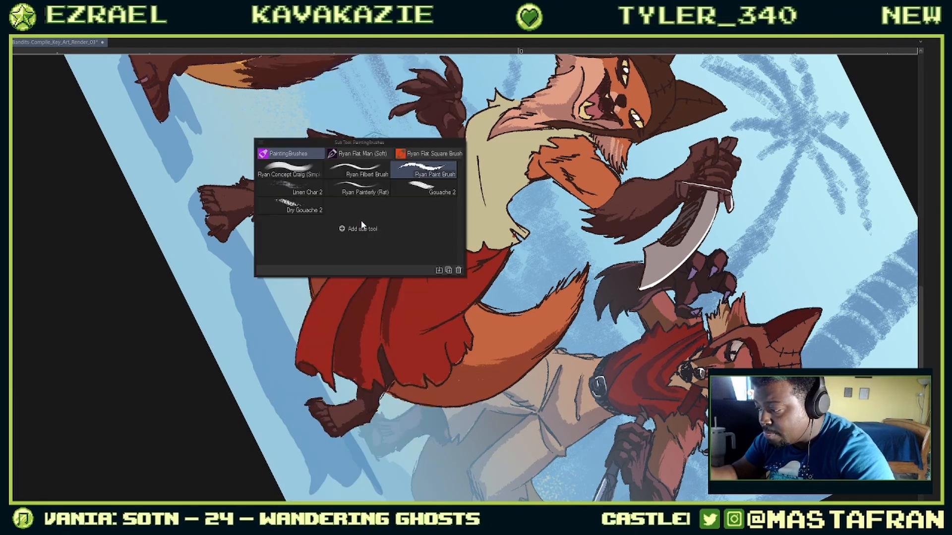
pyautogui.click(346, 176)
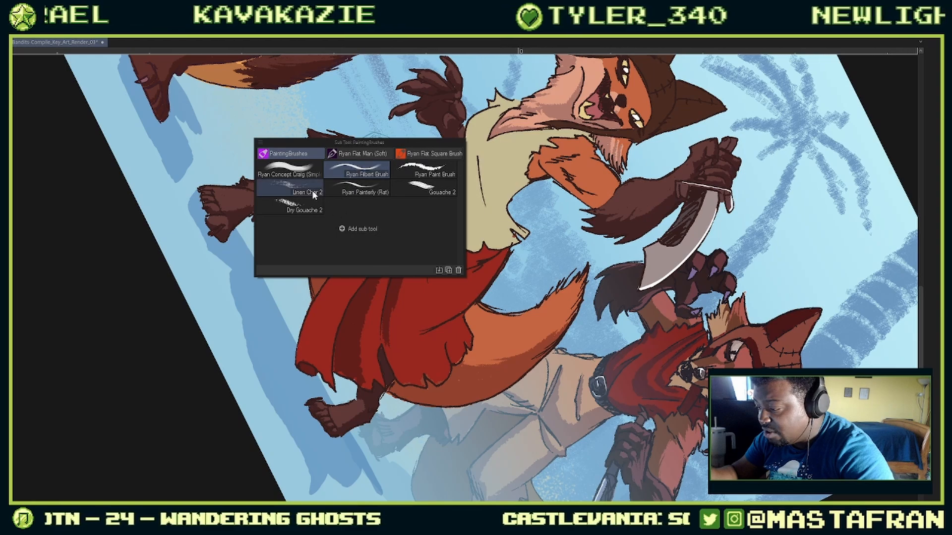
pyautogui.click(305, 176)
pyautogui.press('F2')
pyautogui.press('F2')
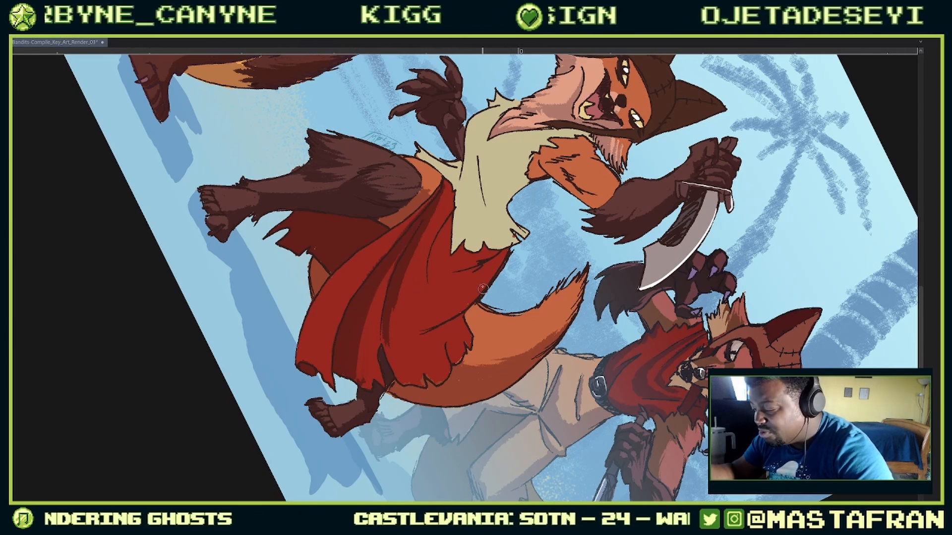
pyautogui.moveTo(483, 289); pyautogui.dragTo(420, 278)
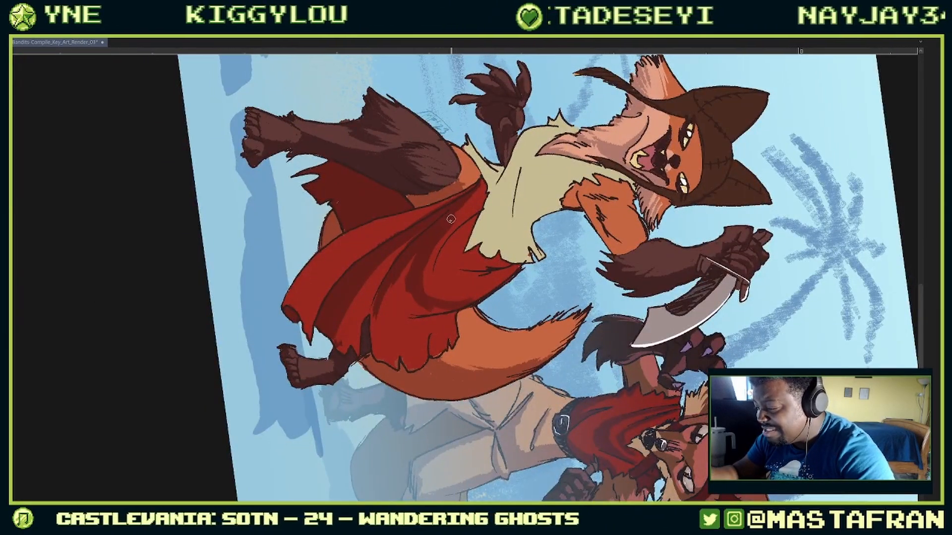
pyautogui.moveTo(395, 287)
pyautogui.mouseDown()
pyautogui.moveTo(453, 352)
pyautogui.moveTo(445, 352)
pyautogui.mouseUp()
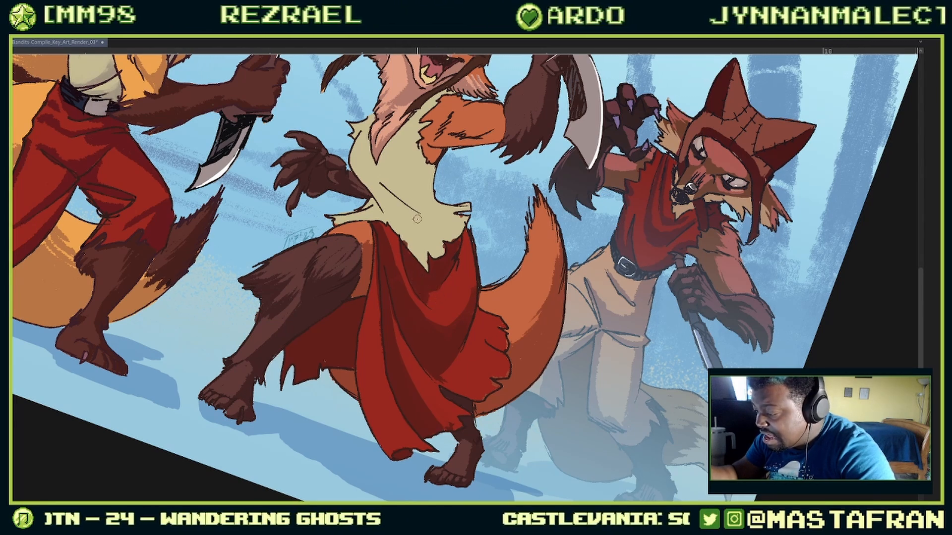
# Step: Refine the dark red fold shadows from the skirt's waist below the tunic down to its ragged hem
pyautogui.moveTo(632, 279); pyautogui.dragTo(582, 161)
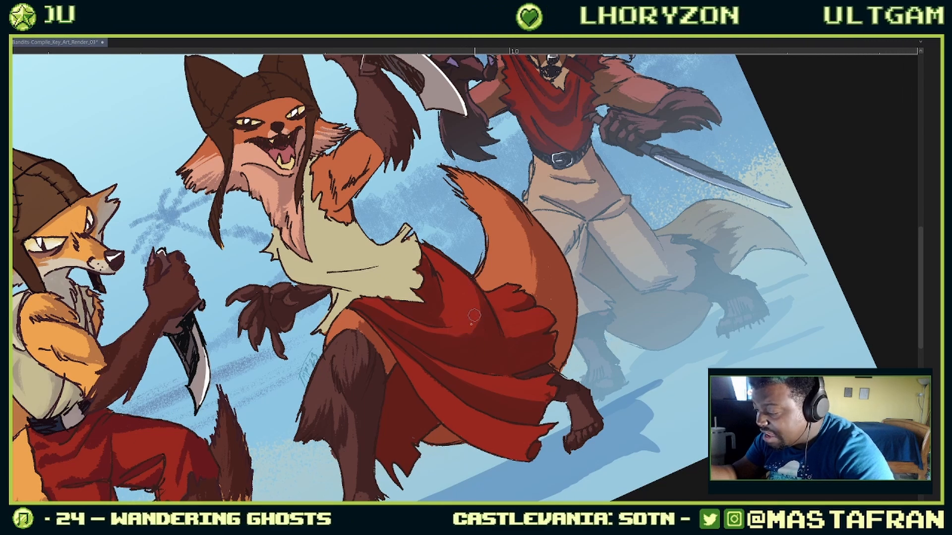
pyautogui.moveTo(471, 290)
pyautogui.mouseDown()
pyautogui.moveTo(436, 293)
pyautogui.moveTo(418, 282)
pyautogui.mouseUp()
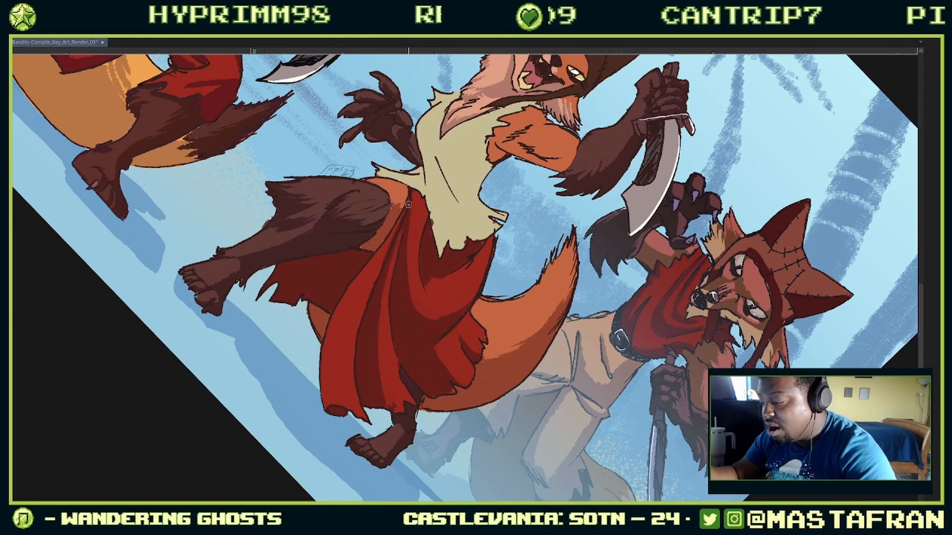
pyautogui.scroll(2, 408, 204)
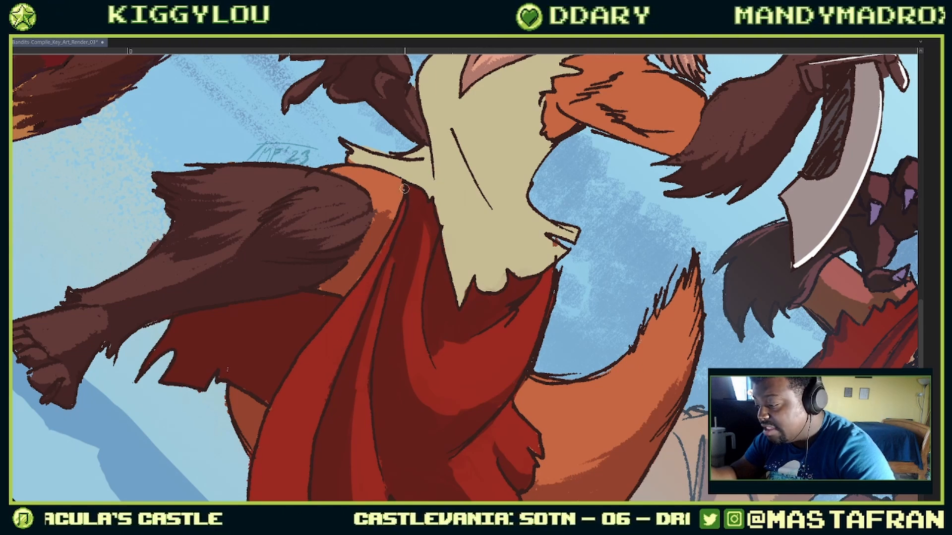
pyautogui.moveTo(352, 339); pyautogui.dragTo(388, 228)
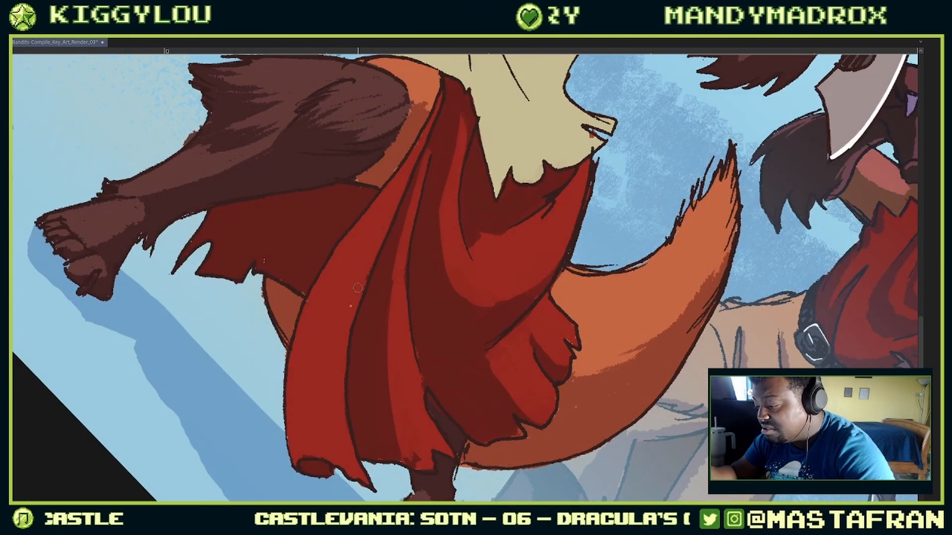
pyautogui.scroll(-5, 458, 212)
pyautogui.moveTo(553, 106); pyautogui.dragTo(531, 214)
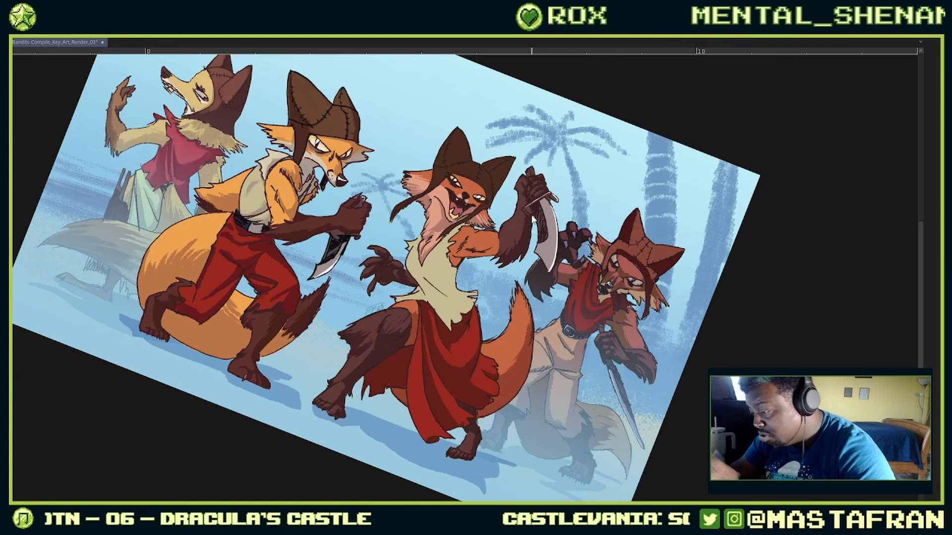
pyautogui.scroll(6, 444, 268)
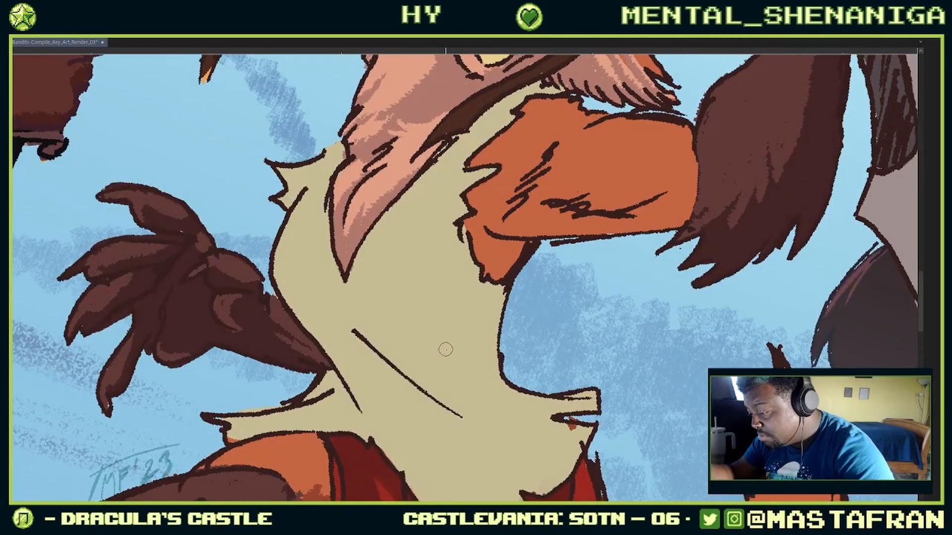
# Step: Switch to the light layer and paint pale cream highlights on the female fighter's tunic across the chest beside the pointed chin fur
pyautogui.press('c')
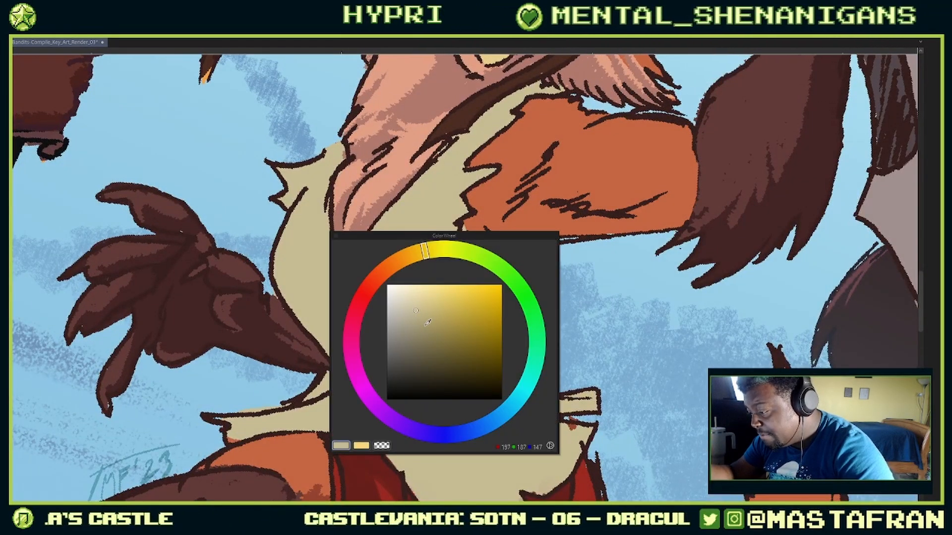
pyautogui.press('c')
pyautogui.press('l')
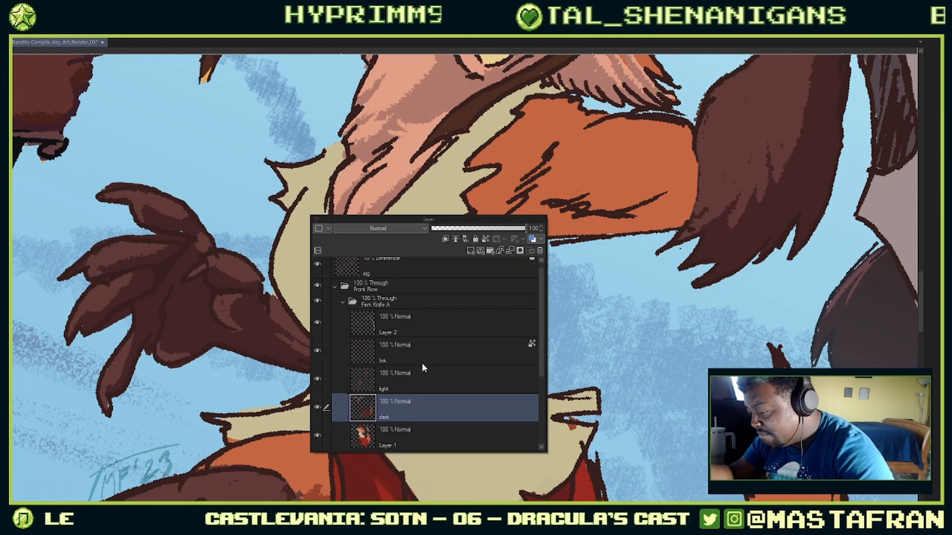
pyautogui.click(421, 380)
pyautogui.press('l')
pyautogui.press('c')
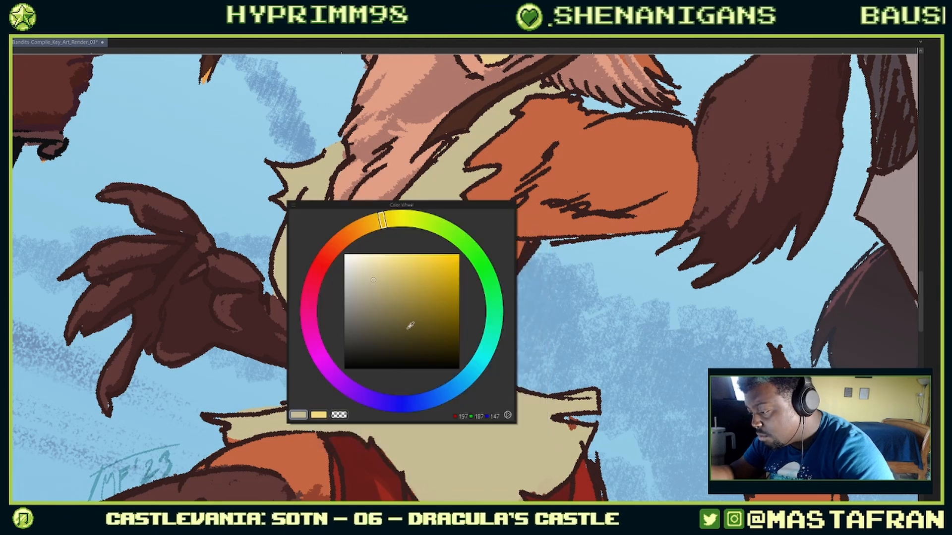
pyautogui.press('c')
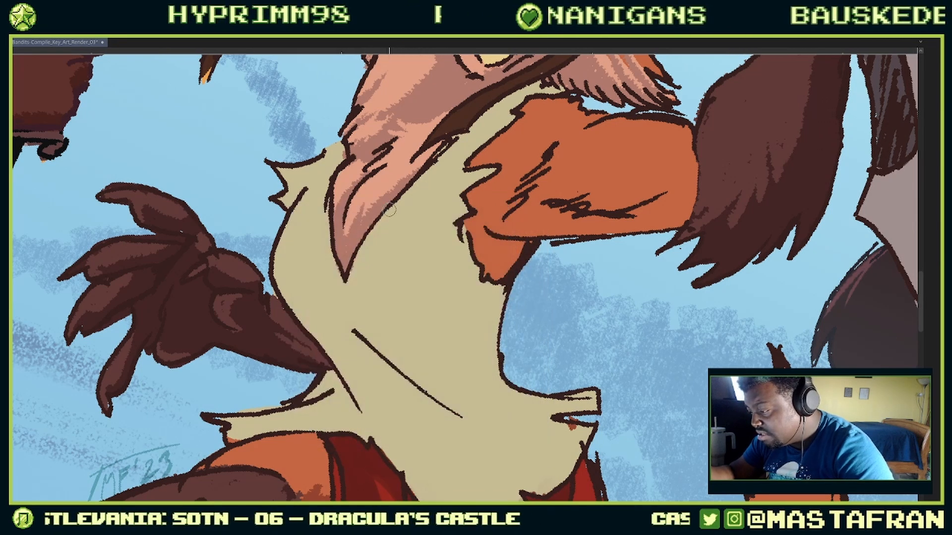
pyautogui.moveTo(303, 248); pyautogui.dragTo(316, 211)
pyautogui.moveTo(325, 179)
pyautogui.mouseDown()
pyautogui.moveTo(289, 268)
pyautogui.moveTo(310, 223)
pyautogui.moveTo(303, 258)
pyautogui.moveTo(317, 183)
pyautogui.moveTo(336, 158)
pyautogui.moveTo(297, 198)
pyautogui.moveTo(286, 178)
pyautogui.moveTo(298, 178)
pyautogui.mouseUp()
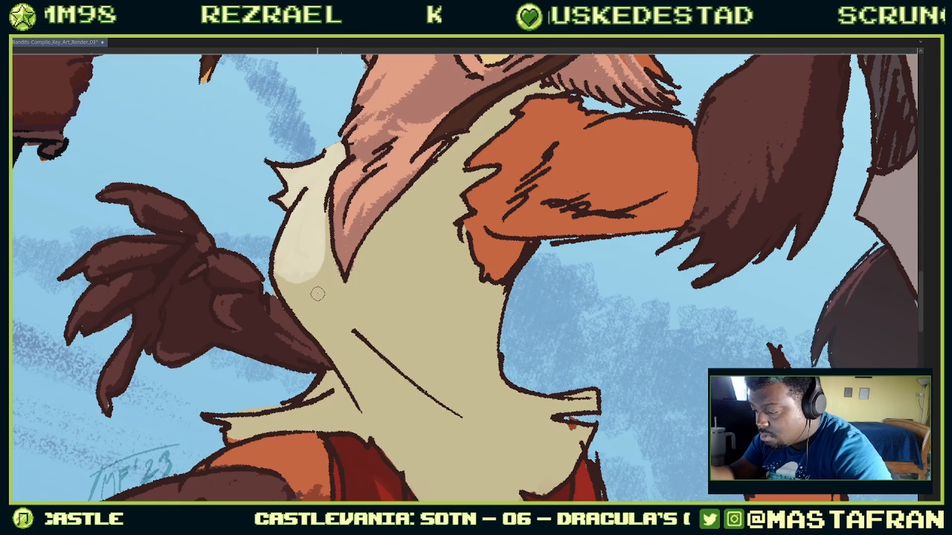
pyautogui.moveTo(320, 229)
pyautogui.mouseDown()
pyautogui.moveTo(320, 260)
pyautogui.moveTo(316, 240)
pyautogui.moveTo(294, 260)
pyautogui.moveTo(314, 274)
pyautogui.mouseUp()
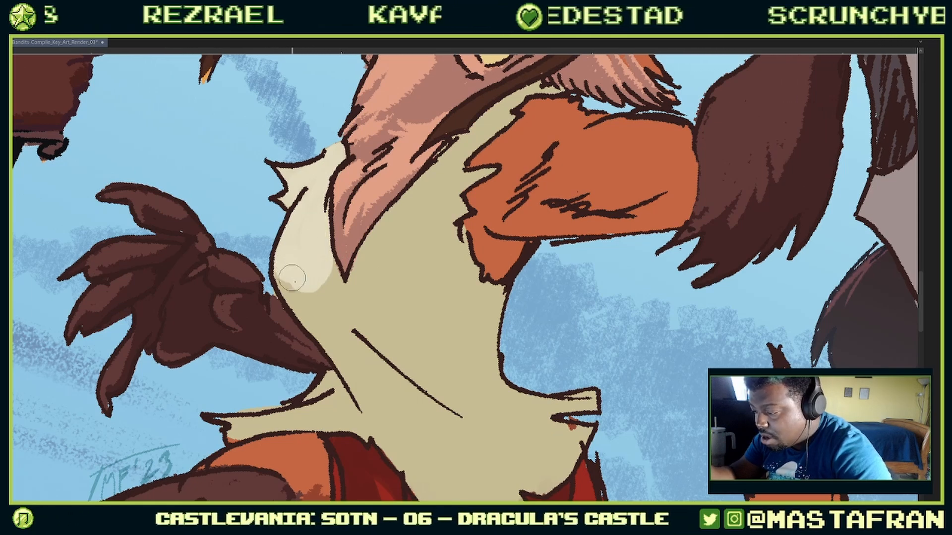
# Step: Extend the pale cream highlight down the tunic's side to the waist and along the diagonal fold line on the belly
pyautogui.moveTo(350, 382); pyautogui.dragTo(307, 270)
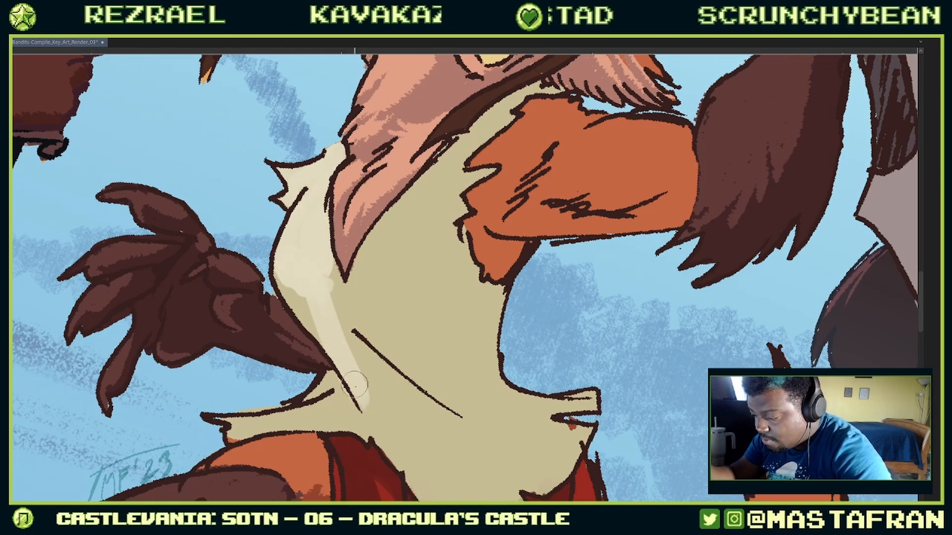
pyautogui.moveTo(355, 385)
pyautogui.mouseDown()
pyautogui.moveTo(322, 295)
pyautogui.moveTo(340, 342)
pyautogui.moveTo(289, 279)
pyautogui.moveTo(329, 339)
pyautogui.moveTo(325, 306)
pyautogui.mouseUp()
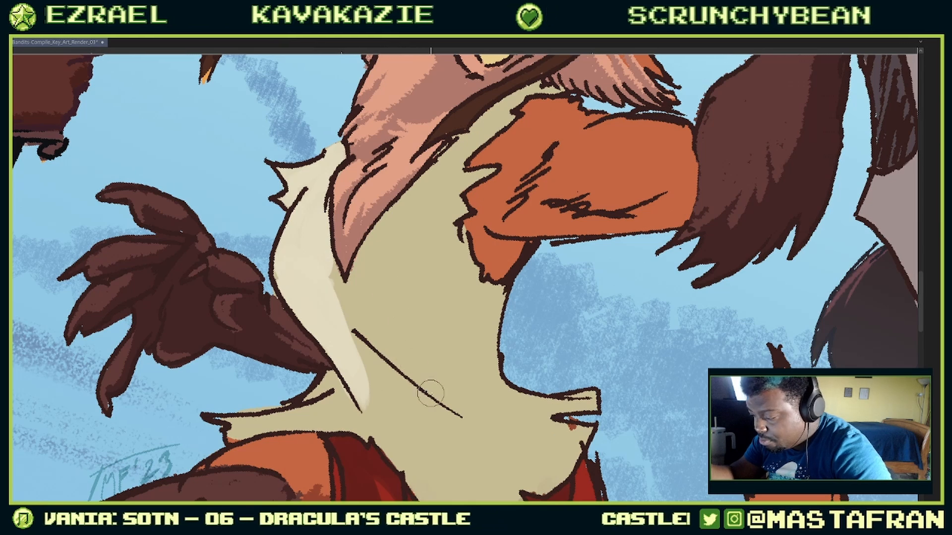
pyautogui.moveTo(452, 408)
pyautogui.mouseDown()
pyautogui.moveTo(355, 319)
pyautogui.moveTo(332, 278)
pyautogui.moveTo(351, 317)
pyautogui.mouseUp()
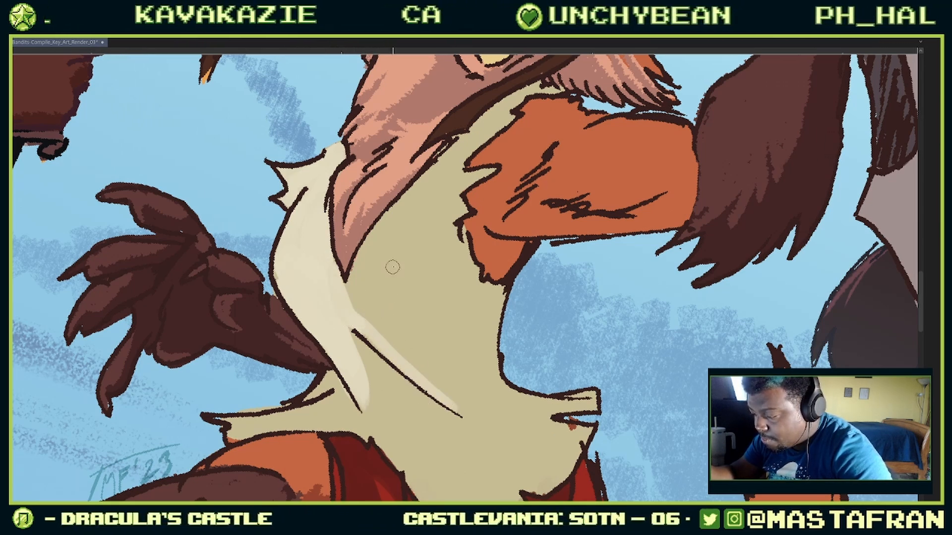
# Step: Paint pale cream highlights across the chest and waist folds of the laughing fox's torn shirt
pyautogui.moveTo(364, 281)
pyautogui.mouseDown()
pyautogui.moveTo(384, 298)
pyautogui.moveTo(429, 217)
pyautogui.moveTo(374, 272)
pyautogui.moveTo(422, 183)
pyautogui.moveTo(374, 287)
pyautogui.moveTo(415, 248)
pyautogui.moveTo(431, 213)
pyautogui.mouseUp()
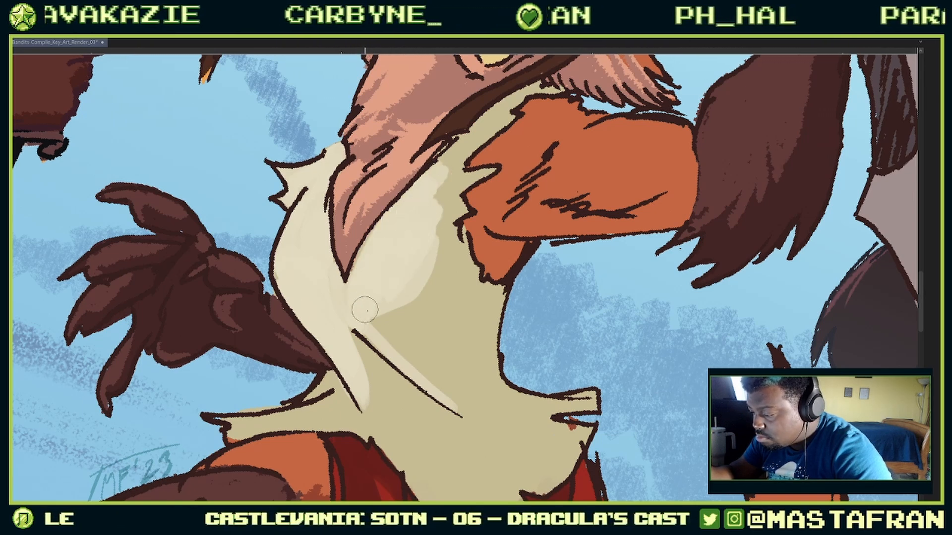
pyautogui.moveTo(365, 310)
pyautogui.mouseDown()
pyautogui.moveTo(437, 238)
pyautogui.moveTo(450, 203)
pyautogui.moveTo(434, 272)
pyautogui.moveTo(456, 181)
pyautogui.mouseUp()
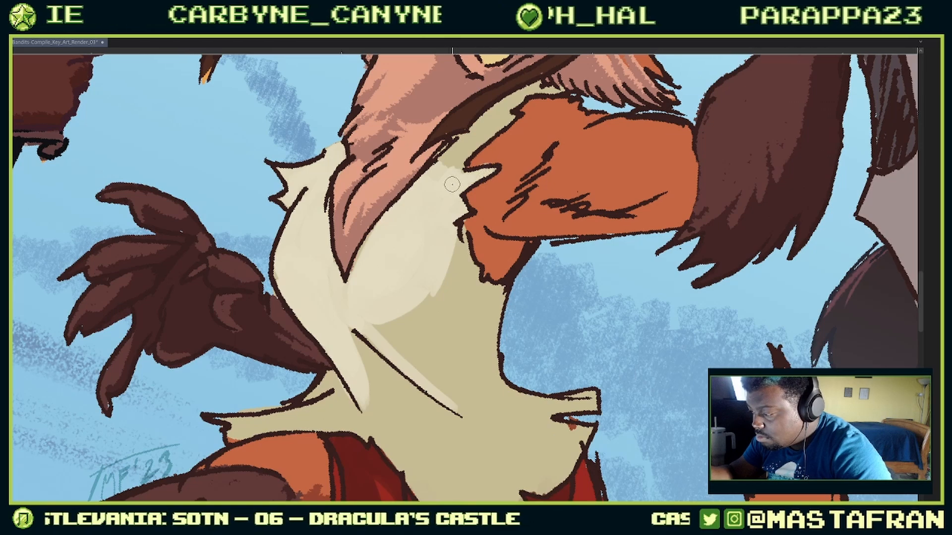
pyautogui.moveTo(466, 155)
pyautogui.mouseDown()
pyautogui.moveTo(505, 114)
pyautogui.moveTo(473, 135)
pyautogui.moveTo(470, 144)
pyautogui.moveTo(533, 86)
pyautogui.moveTo(463, 153)
pyautogui.moveTo(465, 137)
pyautogui.moveTo(475, 126)
pyautogui.moveTo(399, 258)
pyautogui.moveTo(430, 243)
pyautogui.moveTo(384, 292)
pyautogui.mouseUp()
pyautogui.moveTo(419, 258); pyautogui.dragTo(348, 328)
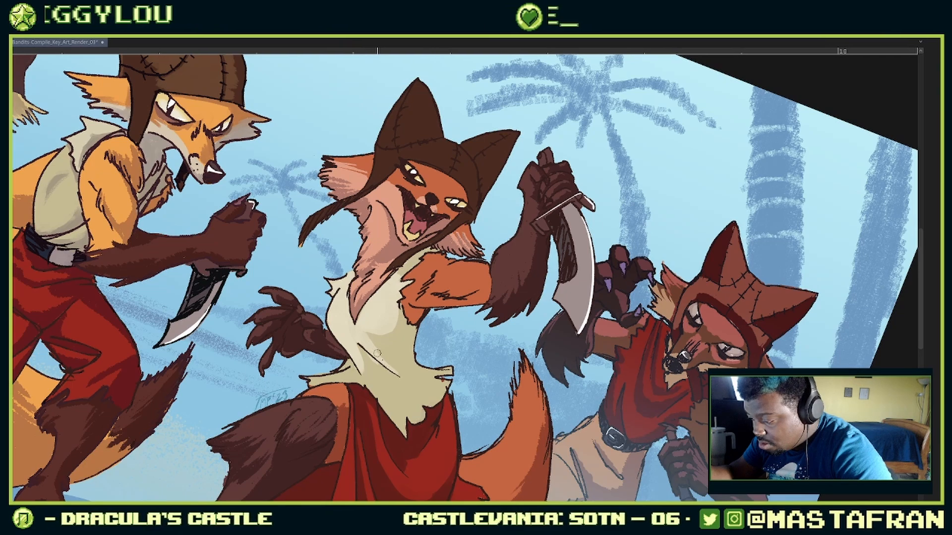
pyautogui.moveTo(408, 324); pyautogui.dragTo(361, 383)
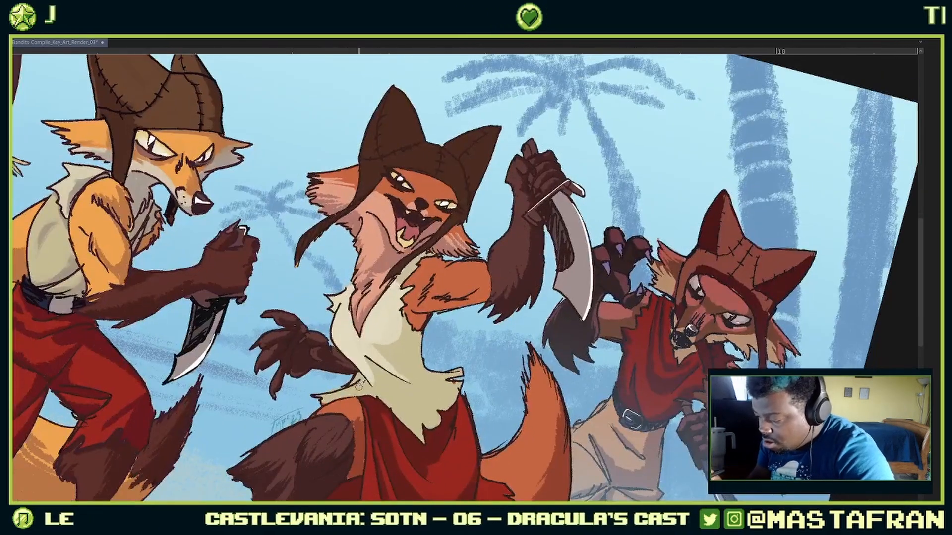
pyautogui.scroll(3, 357, 379)
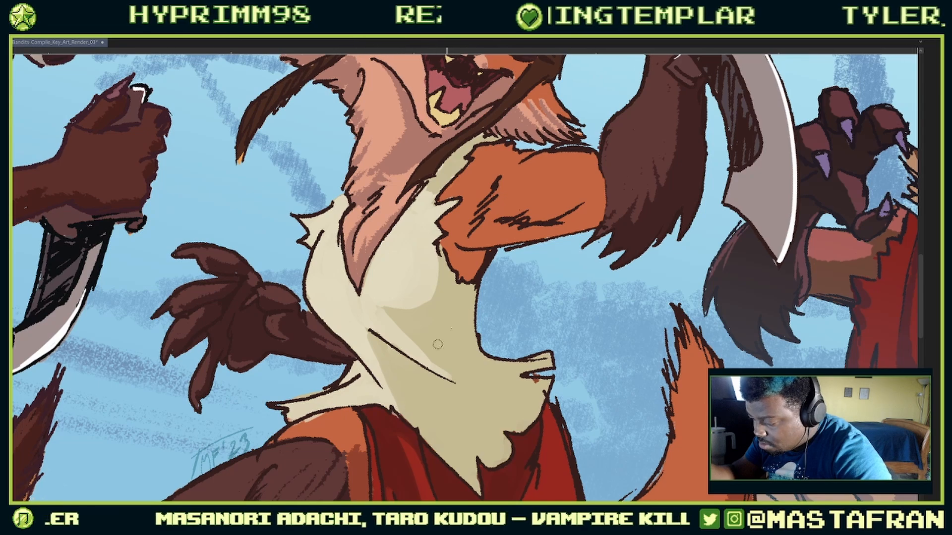
# Step: Examine the laughing fox's shirt highlights at several canvas rotations and zoom levels, ending with the whole illustration upright
pyautogui.press('^')
pyautogui.press('^')
pyautogui.scroll(-3, 433, 407)
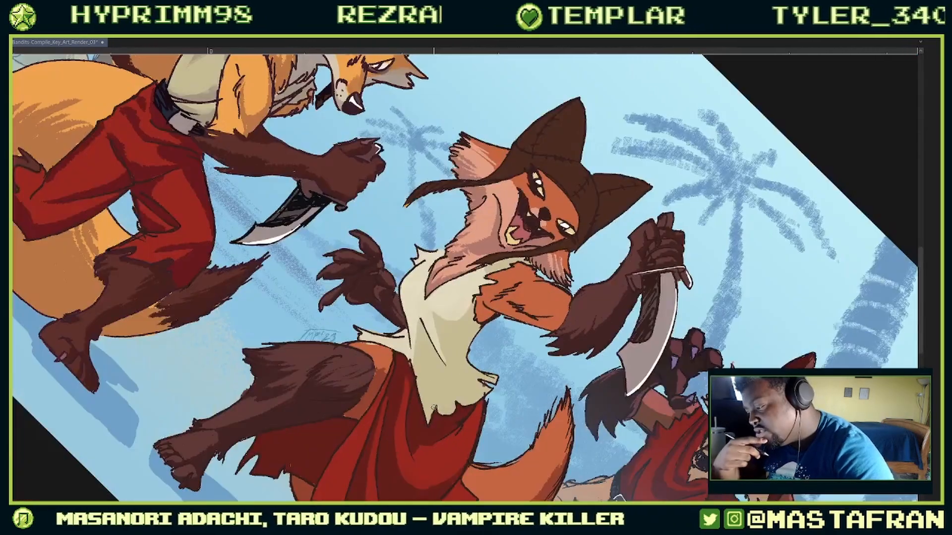
pyautogui.moveTo(572, 274); pyautogui.dragTo(560, 229)
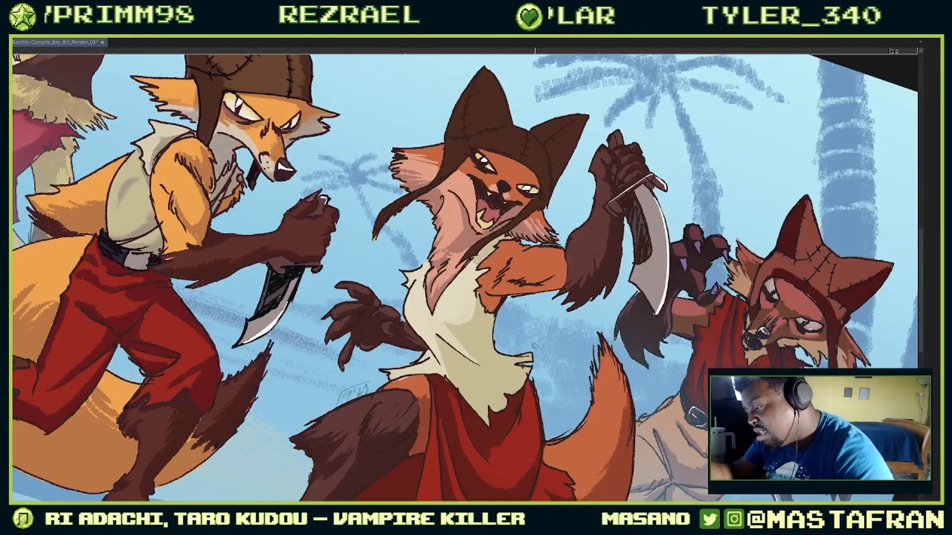
pyautogui.moveTo(544, 339); pyautogui.dragTo(423, 356)
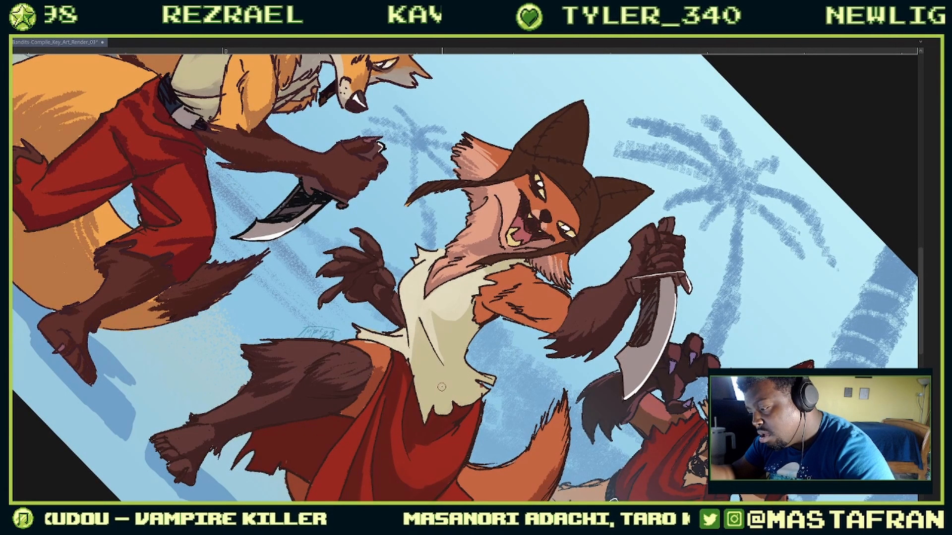
pyautogui.moveTo(471, 356); pyautogui.dragTo(446, 369)
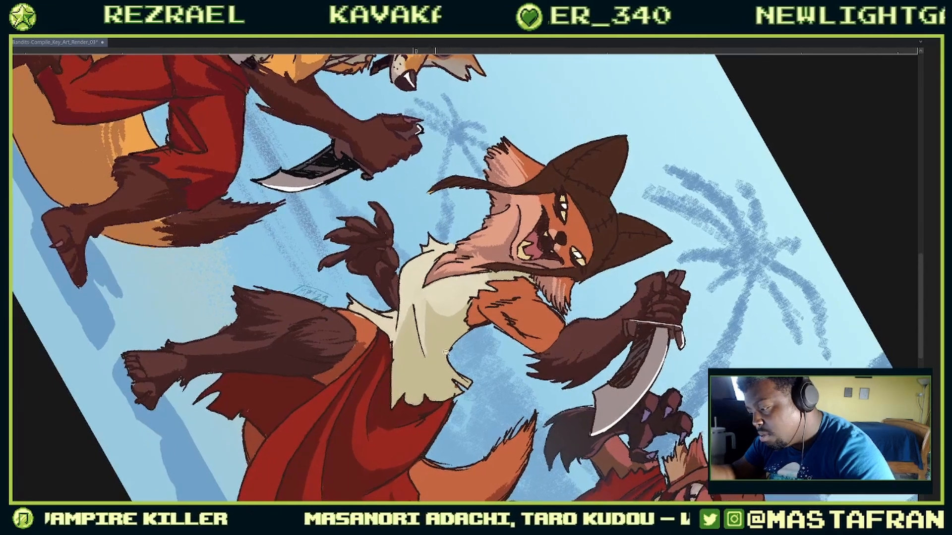
pyautogui.scroll(3, 446, 352)
pyautogui.scroll(-3, 446, 371)
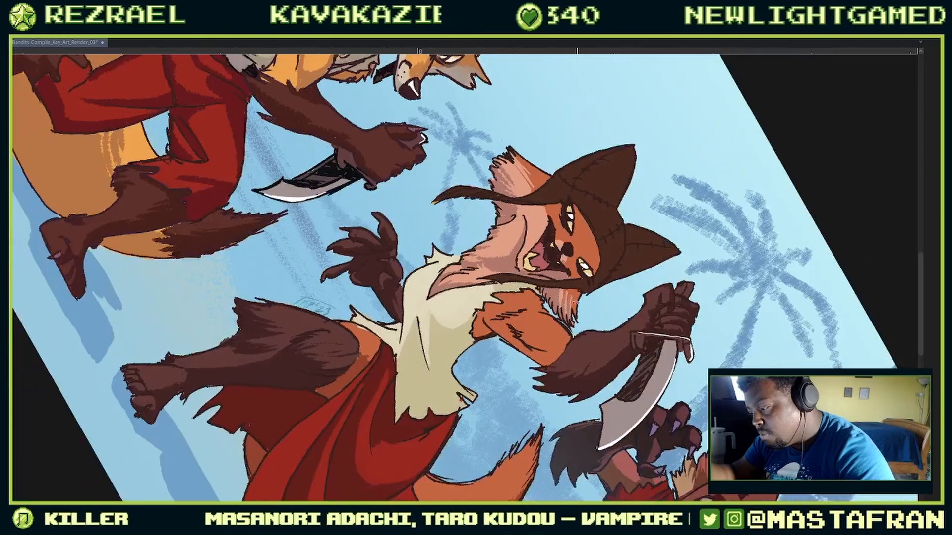
pyautogui.moveTo(575, 302); pyautogui.dragTo(550, 218)
pyautogui.scroll(-3, 540, 254)
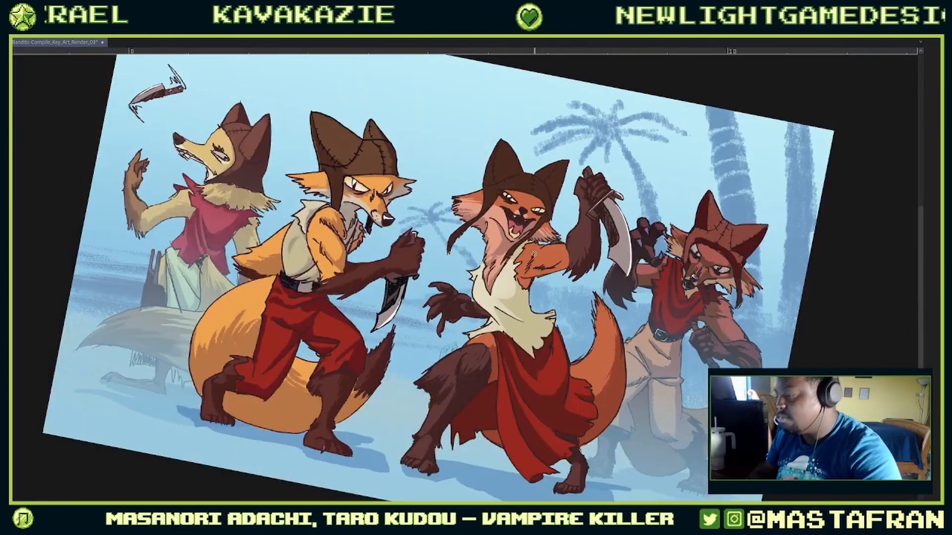
pyautogui.press('shift')
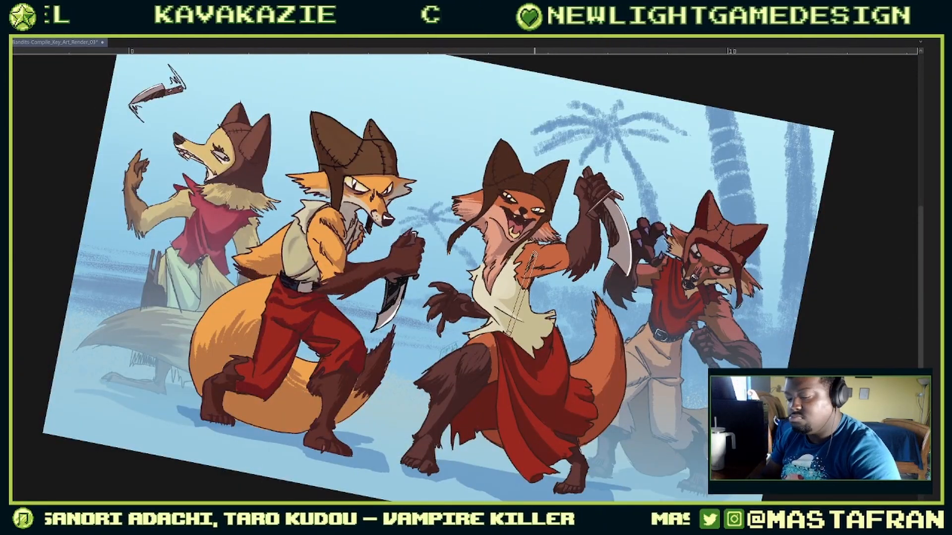
pyautogui.hotkey('ctrl', '0')
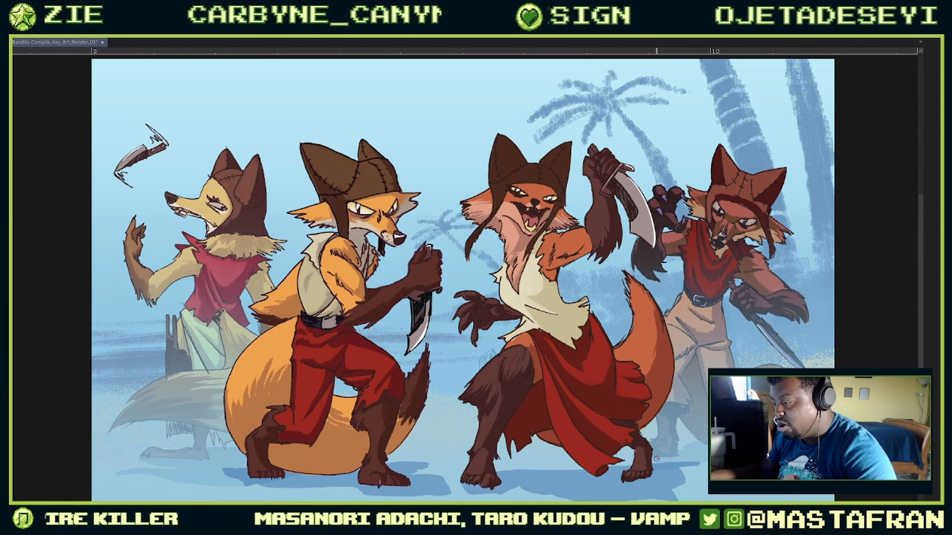
# Step: Extend the pale cream highlights over the belly and below the diagonal fold of the laughing fox's shirt
pyautogui.moveTo(565, 314); pyautogui.dragTo(530, 365)
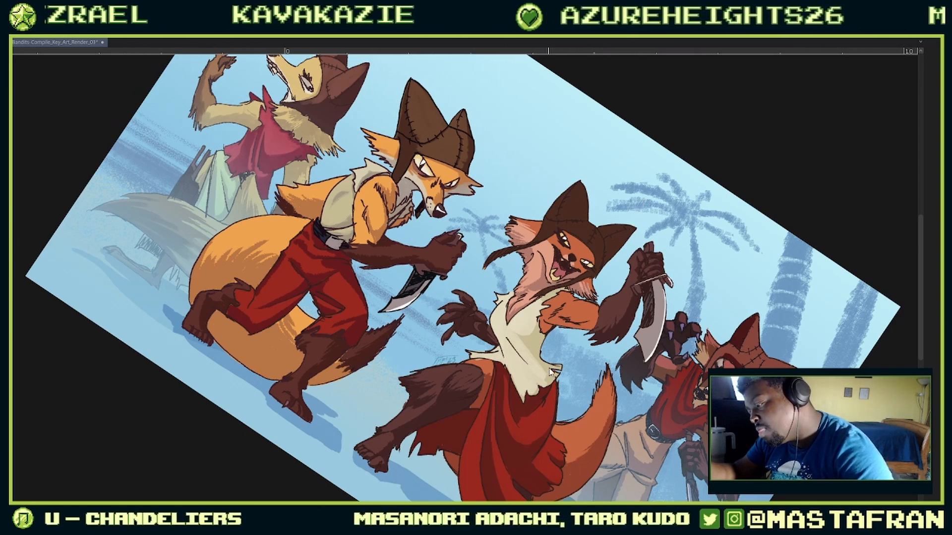
pyautogui.moveTo(550, 368); pyautogui.dragTo(489, 380)
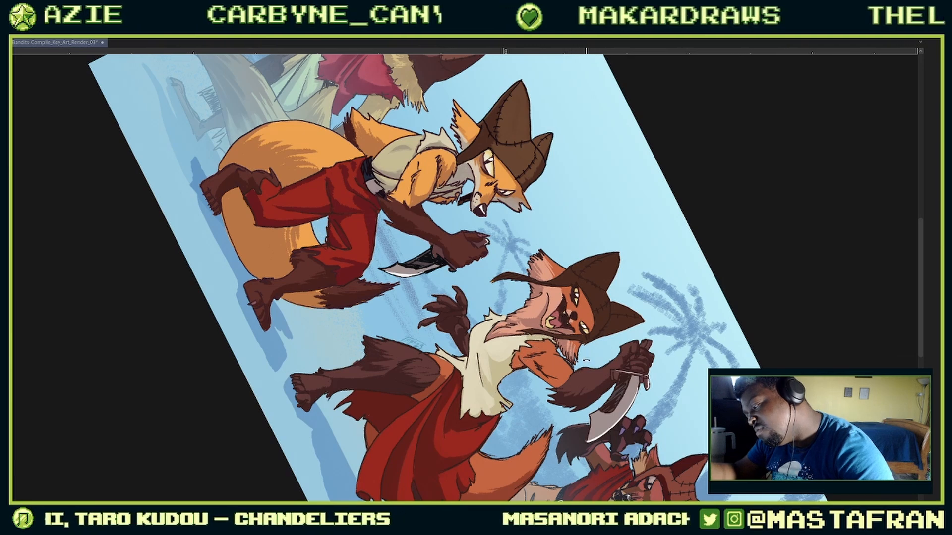
pyautogui.moveTo(470, 379); pyautogui.dragTo(499, 371)
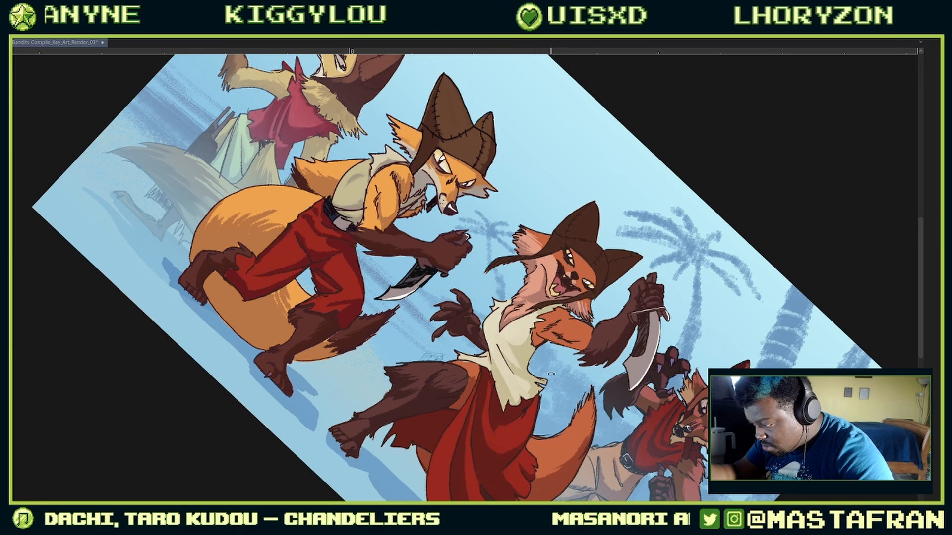
pyautogui.moveTo(510, 358); pyautogui.dragTo(567, 268)
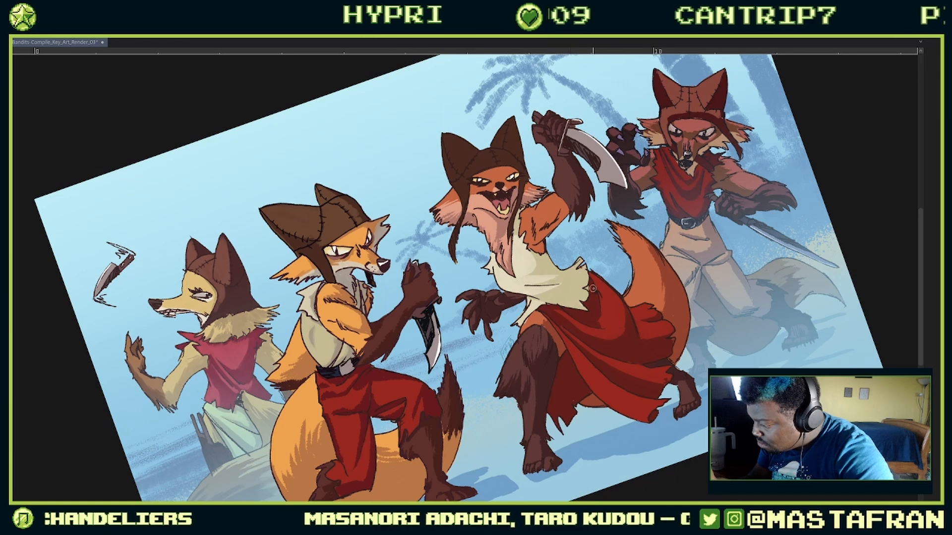
pyautogui.moveTo(592, 289)
pyautogui.mouseDown()
pyautogui.moveTo(581, 324)
pyautogui.moveTo(527, 366)
pyautogui.moveTo(523, 352)
pyautogui.moveTo(532, 361)
pyautogui.mouseUp()
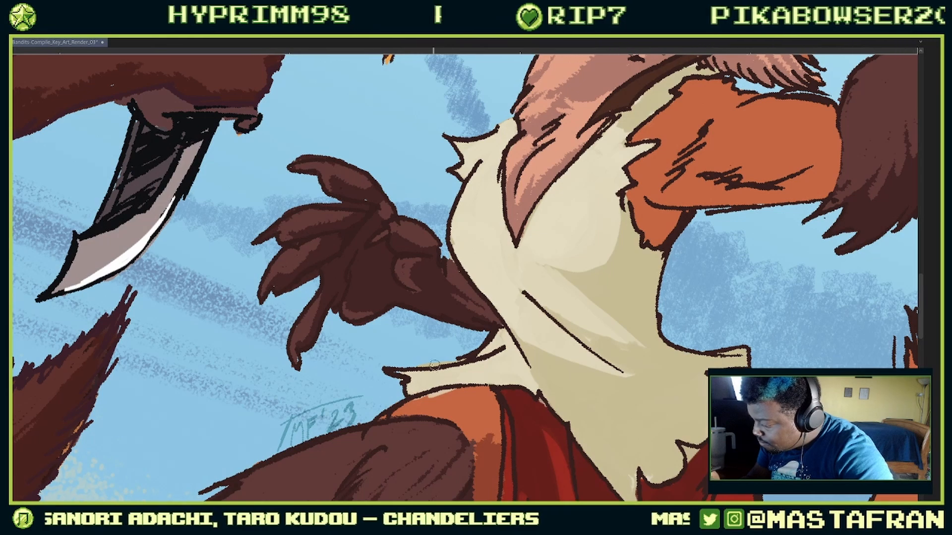
# Step: Lighten the torn lower hem of the laughing fox's shirt with cream strokes and check the whole illustration
pyautogui.moveTo(563, 348); pyautogui.dragTo(484, 382)
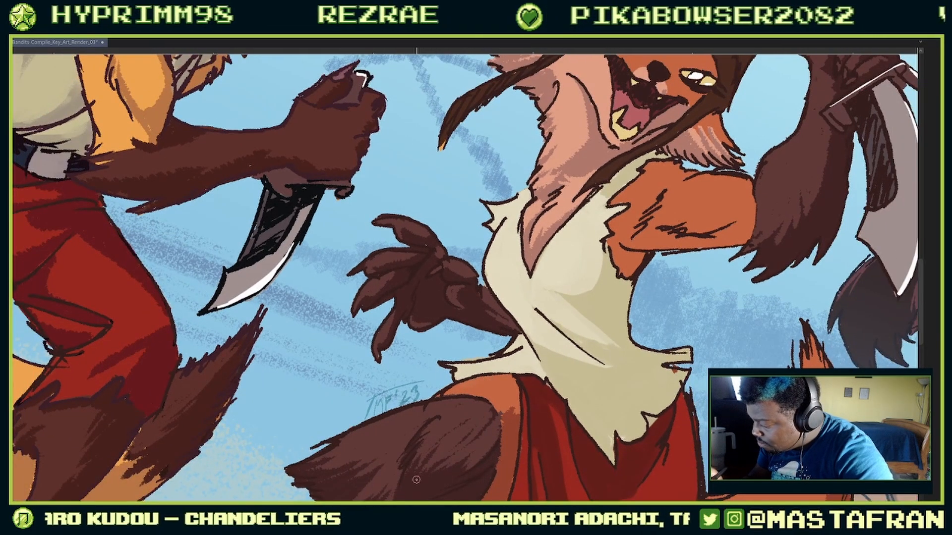
pyautogui.moveTo(458, 408); pyautogui.dragTo(380, 474)
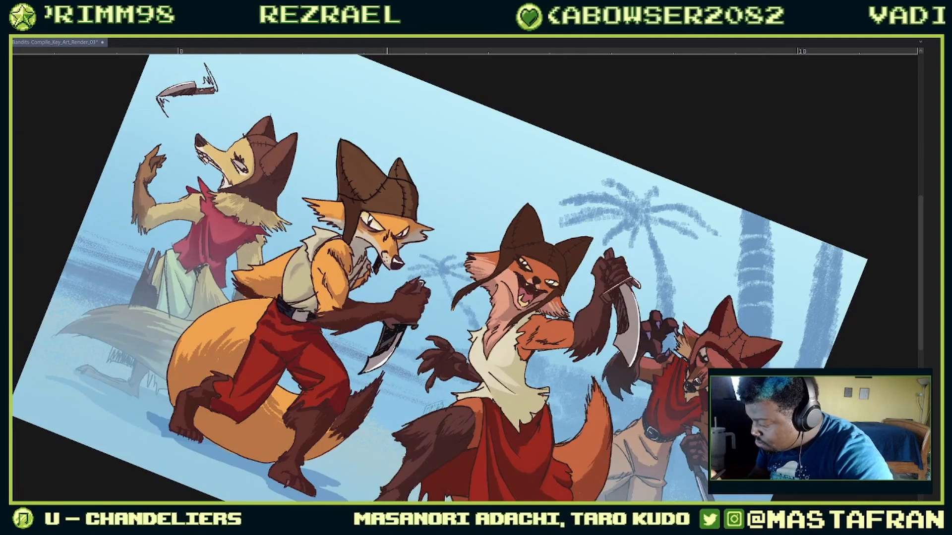
pyautogui.moveTo(527, 415); pyautogui.dragTo(560, 416)
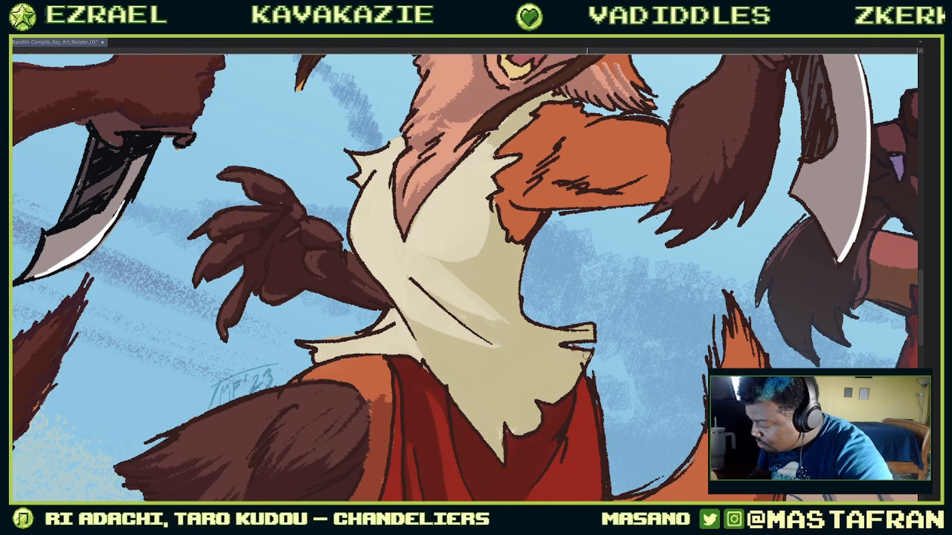
pyautogui.moveTo(615, 364); pyautogui.dragTo(515, 414)
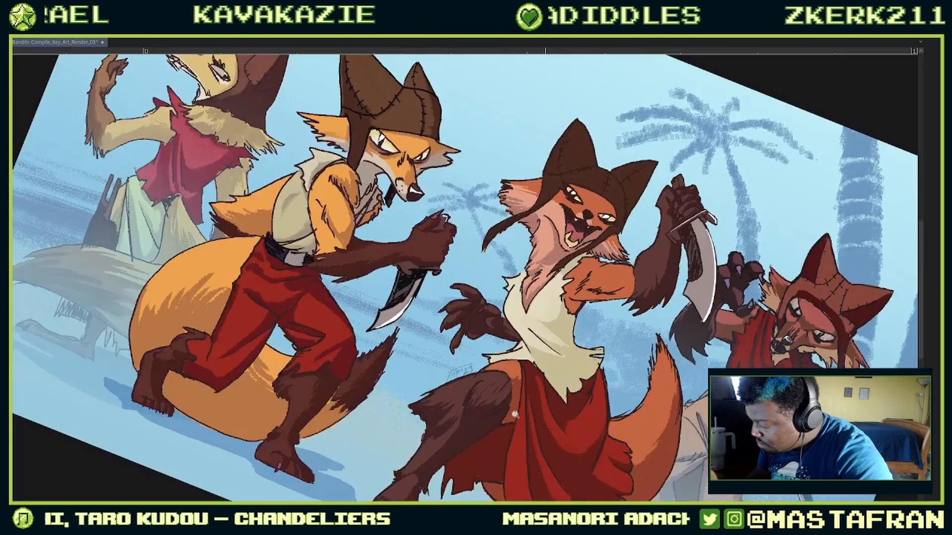
pyautogui.hotkey('ctrl', '0')
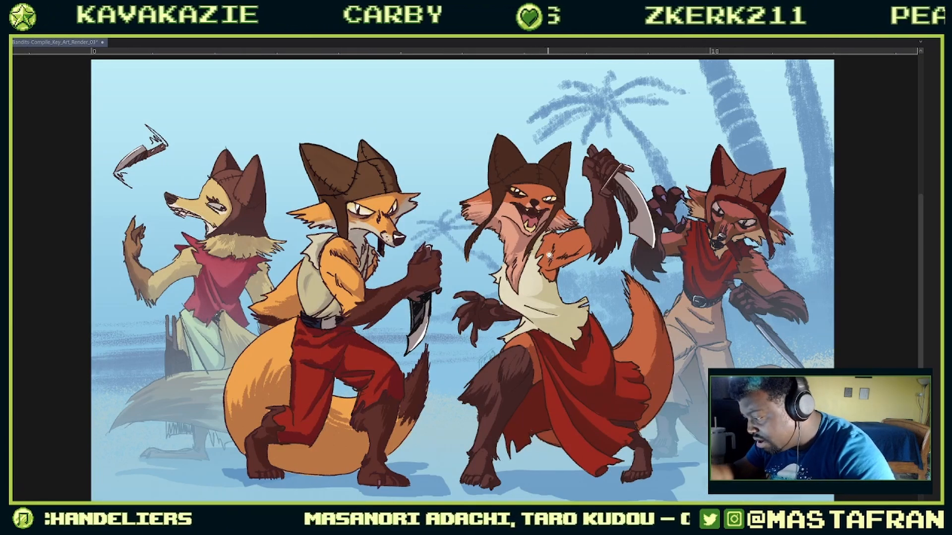
# Step: Shade the fur of the laughing fox's raised upper arm in dark orange-brown with the Ryan Concept Craig brush
pyautogui.moveTo(549, 255); pyautogui.dragTo(574, 323)
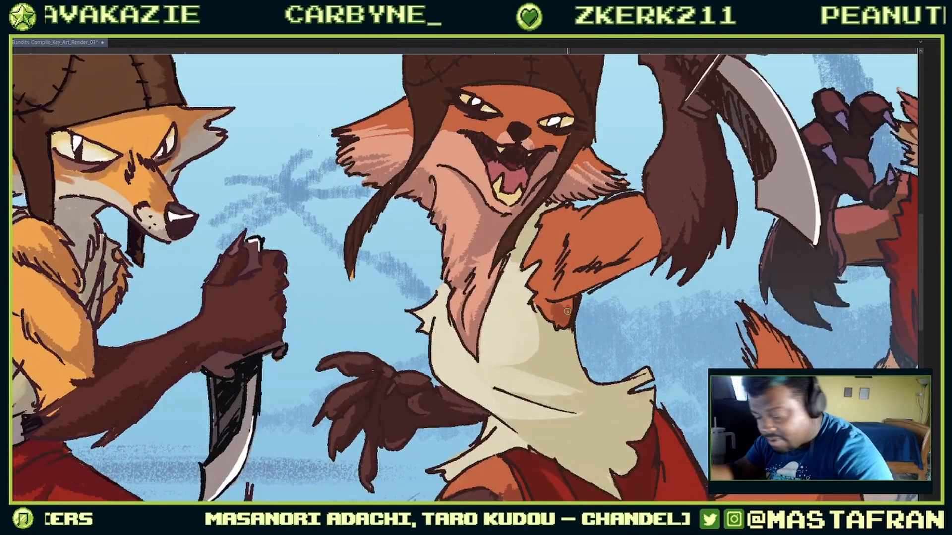
pyautogui.press('F7')
pyautogui.press('F6')
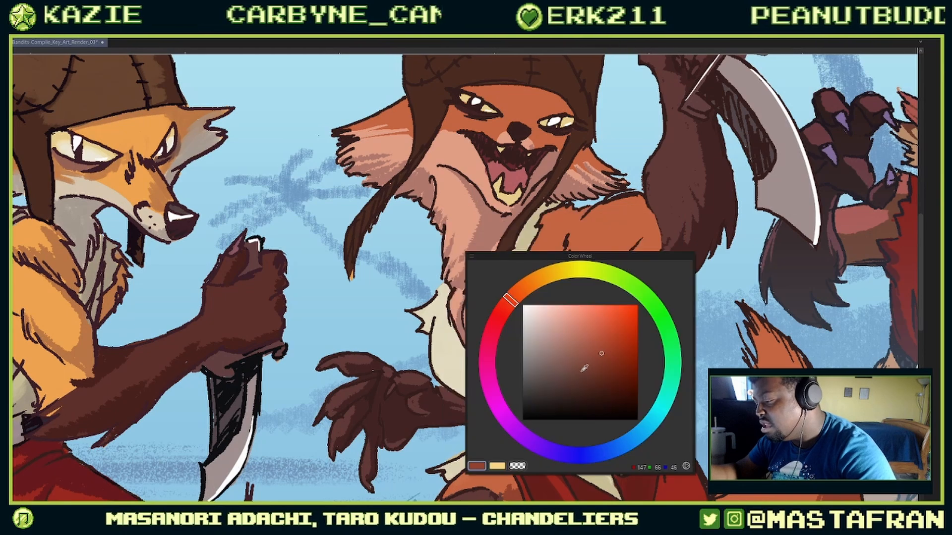
pyautogui.press('F8')
pyautogui.press('F5')
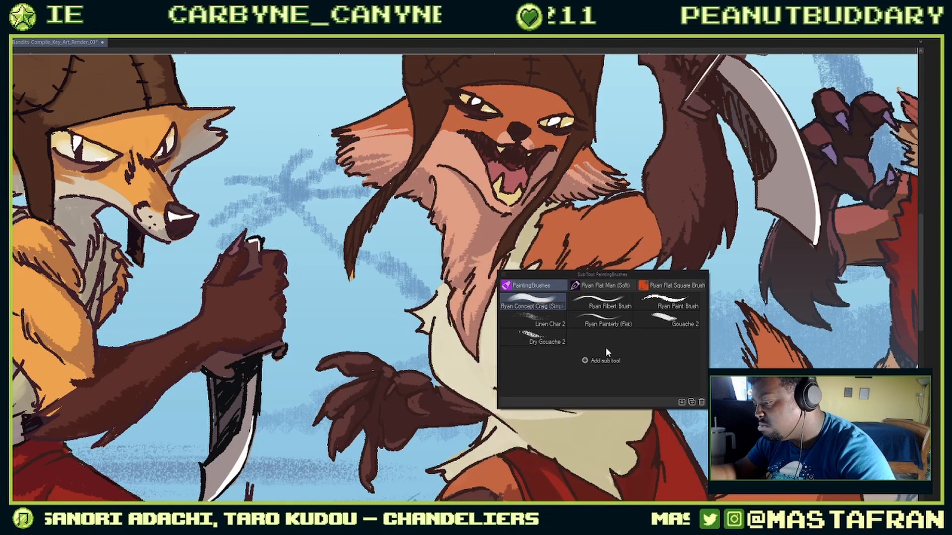
pyautogui.press('F4')
pyautogui.press('F4')
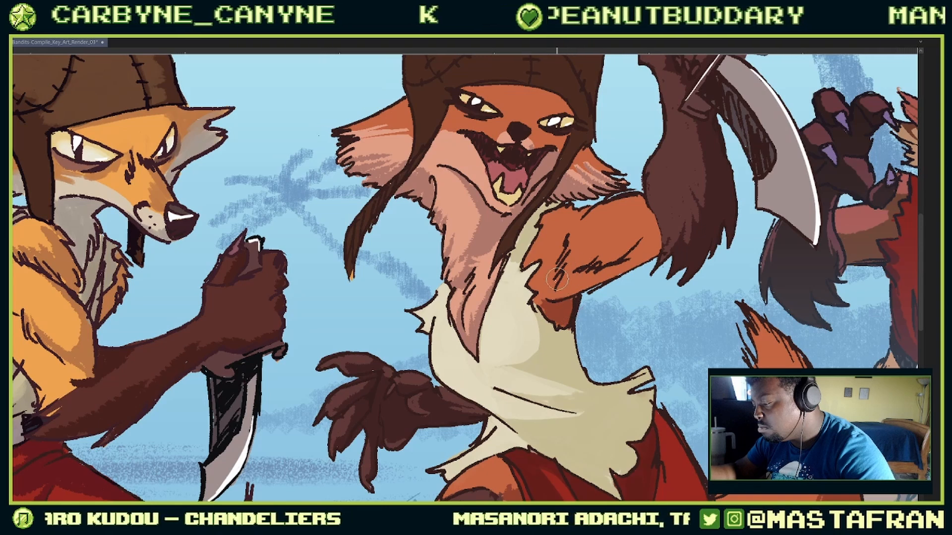
pyautogui.moveTo(544, 275); pyautogui.dragTo(549, 266)
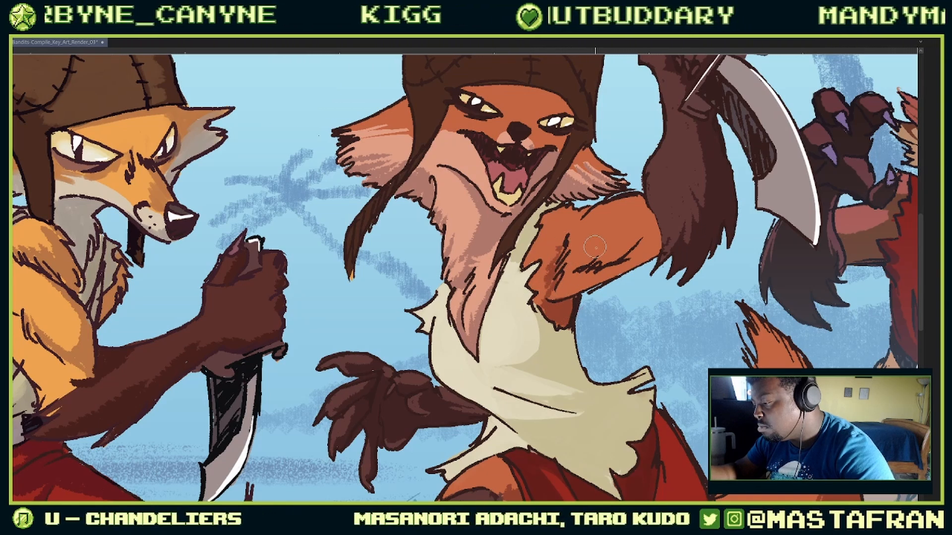
pyautogui.moveTo(595, 247); pyautogui.dragTo(563, 270)
pyautogui.moveTo(645, 217); pyautogui.dragTo(628, 243)
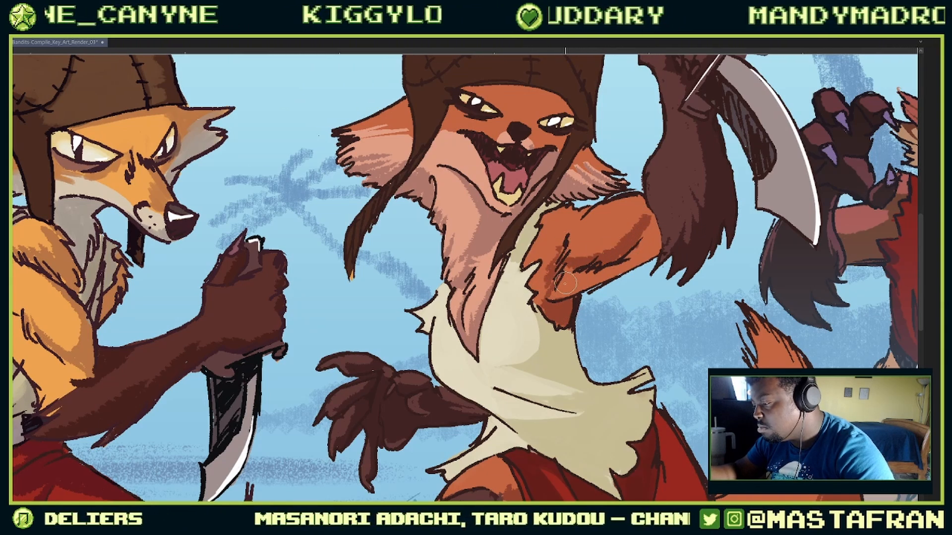
pyautogui.moveTo(565, 282)
pyautogui.mouseDown()
pyautogui.moveTo(601, 273)
pyautogui.moveTo(565, 286)
pyautogui.moveTo(651, 255)
pyautogui.moveTo(606, 268)
pyautogui.moveTo(641, 254)
pyautogui.moveTo(616, 267)
pyautogui.moveTo(644, 231)
pyautogui.moveTo(644, 258)
pyautogui.moveTo(655, 251)
pyautogui.moveTo(635, 248)
pyautogui.moveTo(614, 265)
pyautogui.moveTo(654, 224)
pyautogui.moveTo(651, 242)
pyautogui.moveTo(547, 300)
pyautogui.mouseUp()
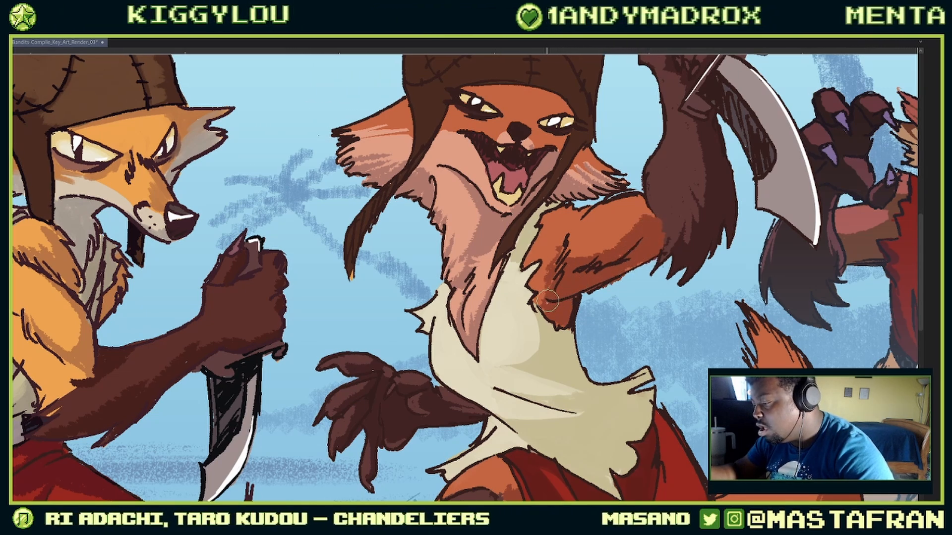
pyautogui.hotkey('alt', 'space')
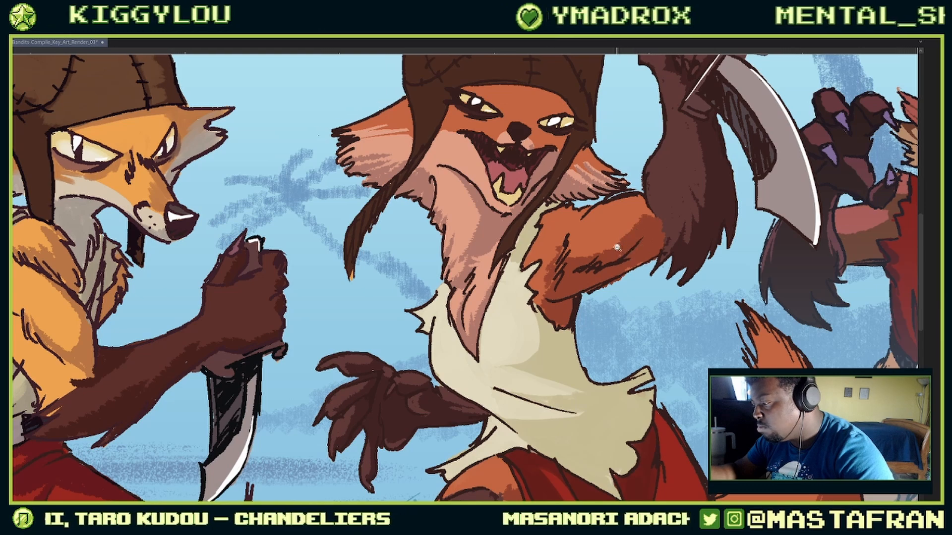
pyautogui.click(617, 248)
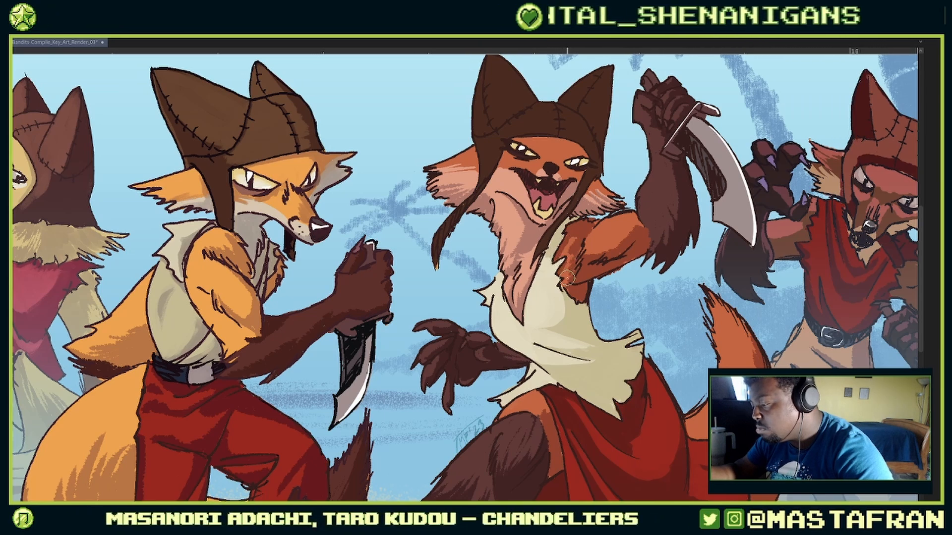
# Step: Examine the arm shading against the whole illustration and up close around the laughing fox's head
pyautogui.moveTo(753, 156)
pyautogui.mouseDown()
pyautogui.moveTo(663, 218)
pyautogui.moveTo(549, 268)
pyautogui.mouseUp()
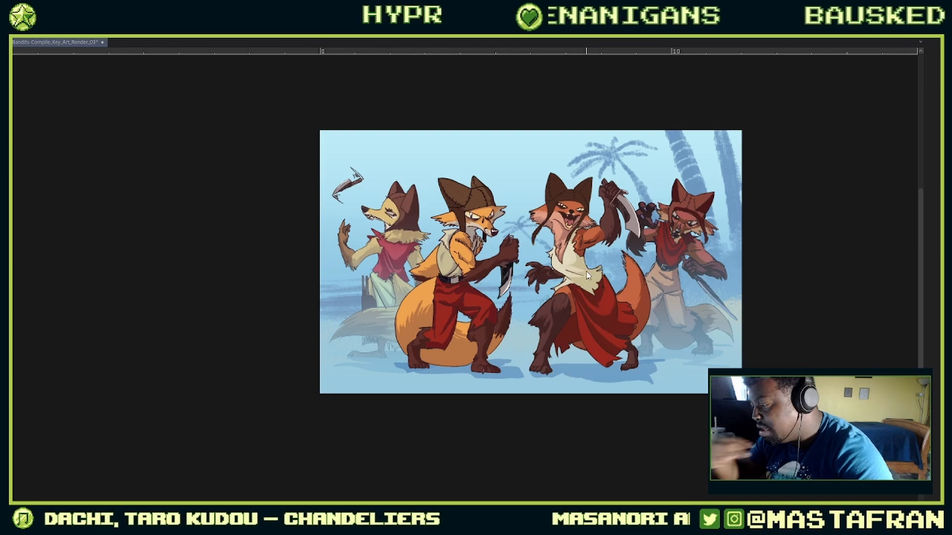
pyautogui.moveTo(593, 180)
pyautogui.mouseDown()
pyautogui.moveTo(605, 214)
pyautogui.moveTo(620, 217)
pyautogui.mouseUp()
pyautogui.moveTo(562, 238); pyautogui.dragTo(605, 240)
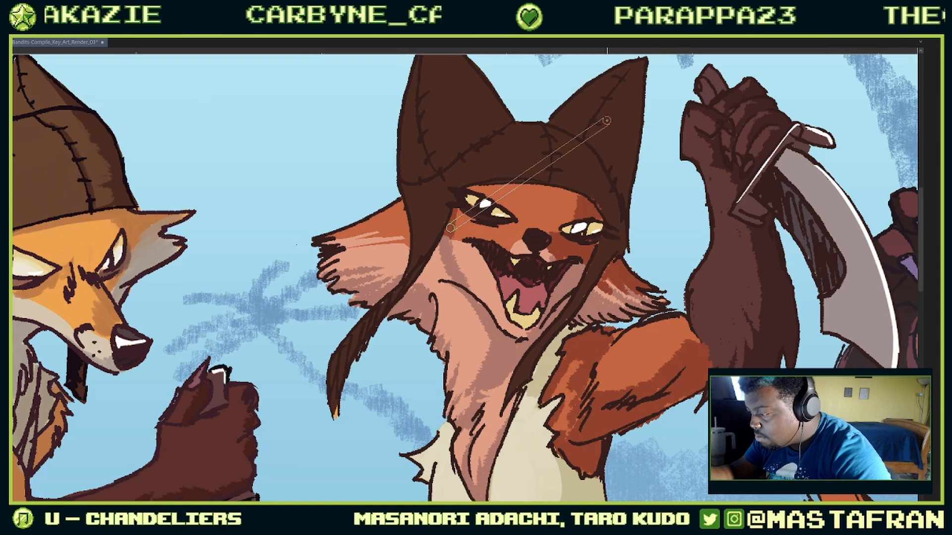
pyautogui.moveTo(609, 117); pyautogui.dragTo(508, 65)
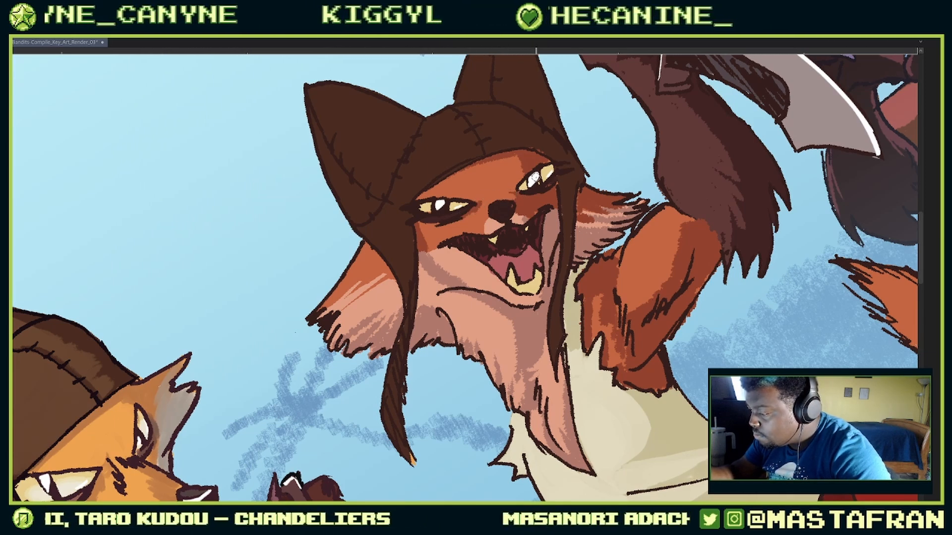
# Step: Highlight the laughing fox's tongue in a lighter pink with the Gouache 2 brush
pyautogui.scroll(-3, 511, 195)
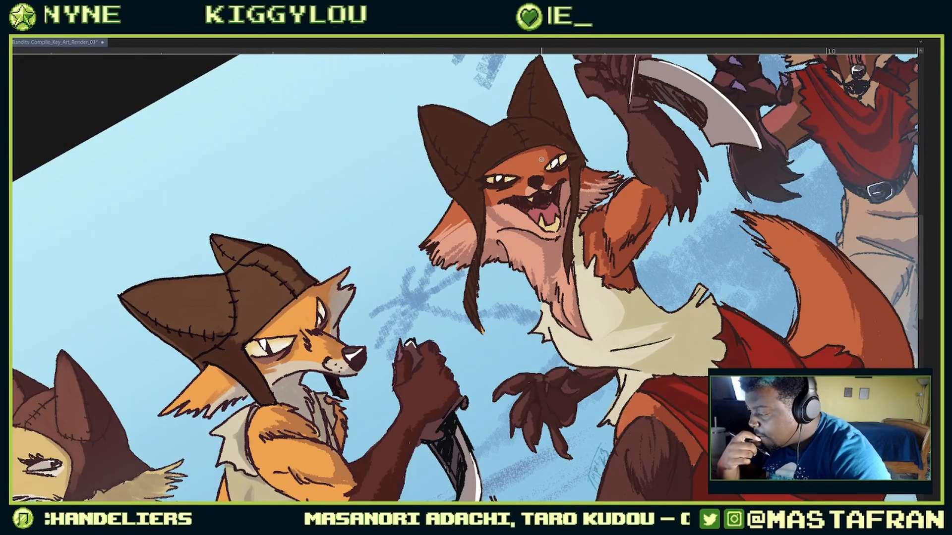
pyautogui.scroll(3, 546, 192)
pyautogui.rightClick(568, 255)
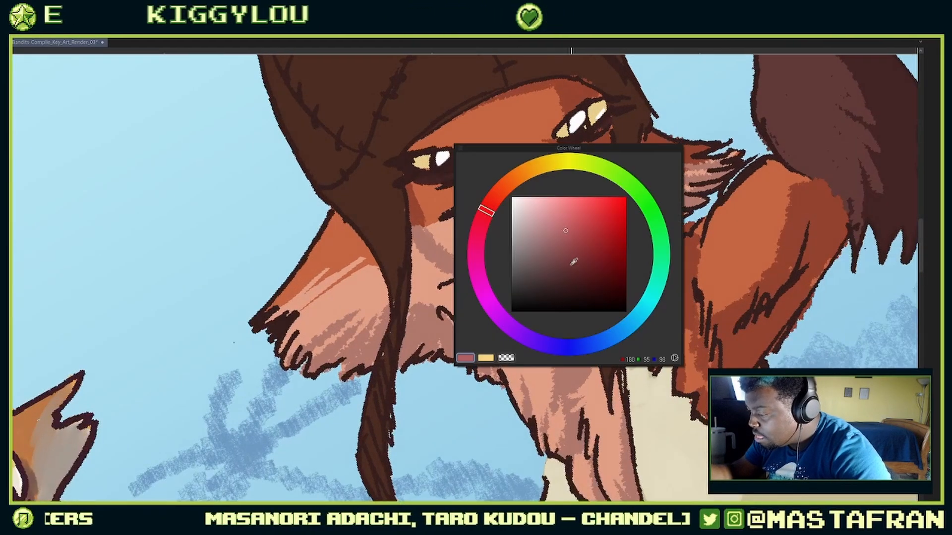
pyautogui.click(482, 219)
pyautogui.press('Escape')
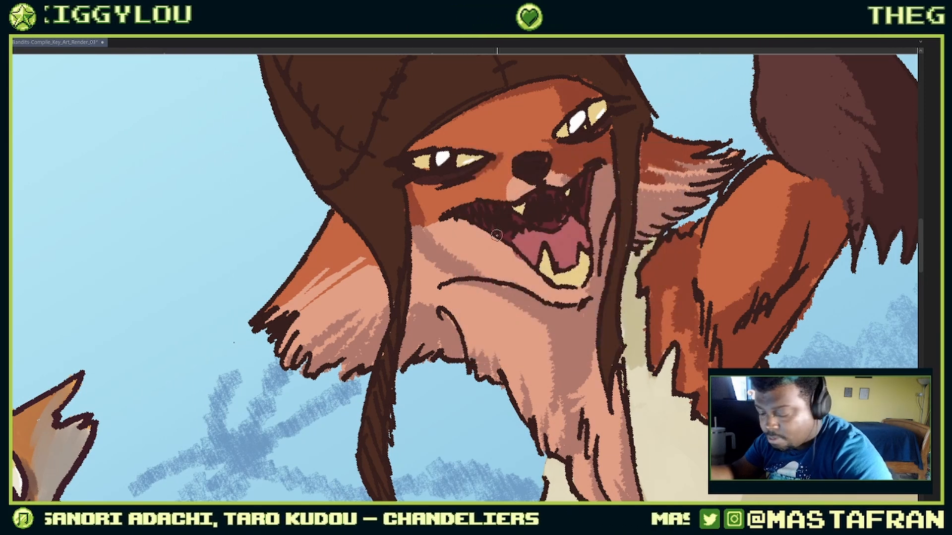
pyautogui.press('F3')
pyautogui.press('F4')
pyautogui.press('F4')
pyautogui.press('F4')
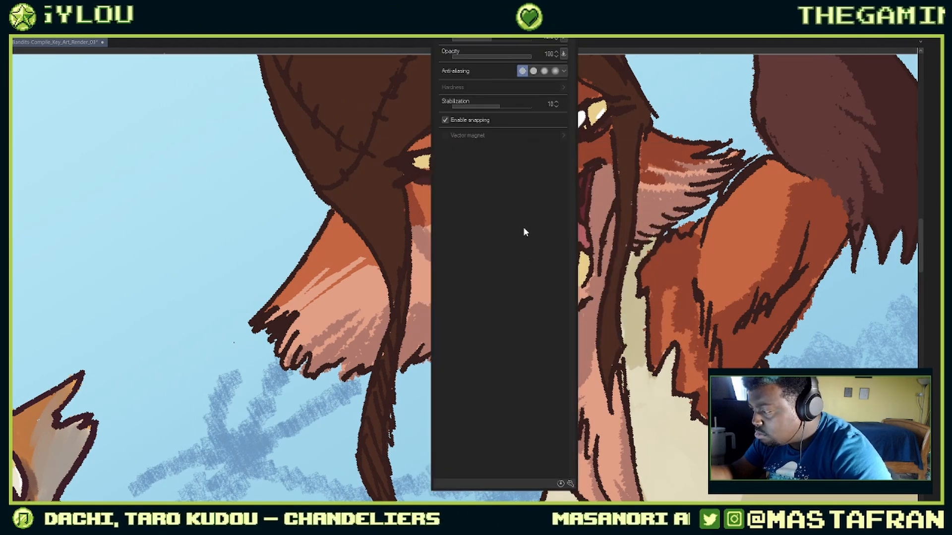
pyautogui.press('F3')
pyautogui.click(560, 212)
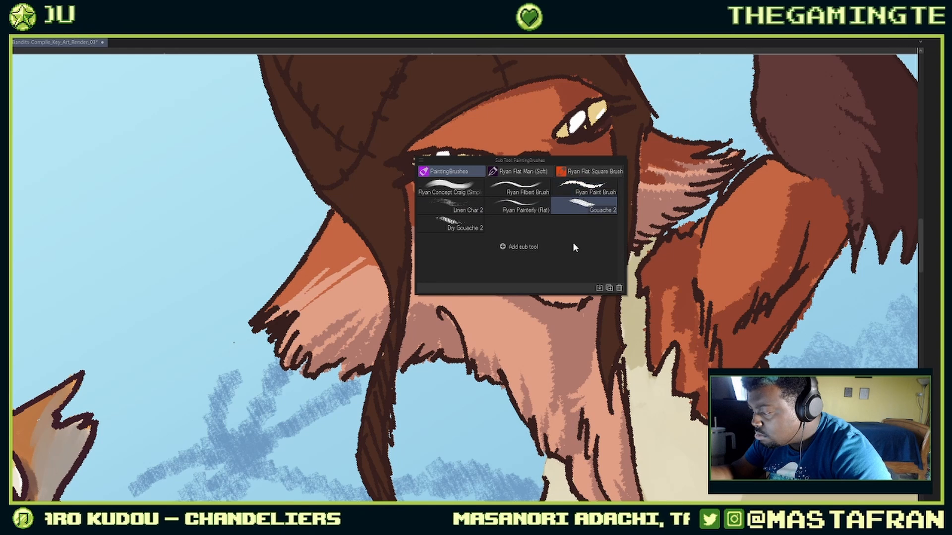
pyautogui.press('F3')
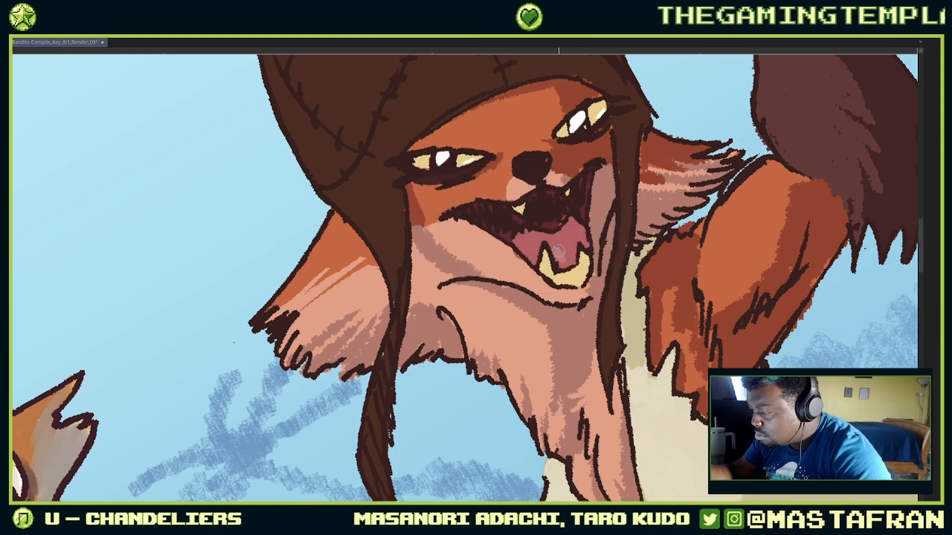
pyautogui.press('F2')
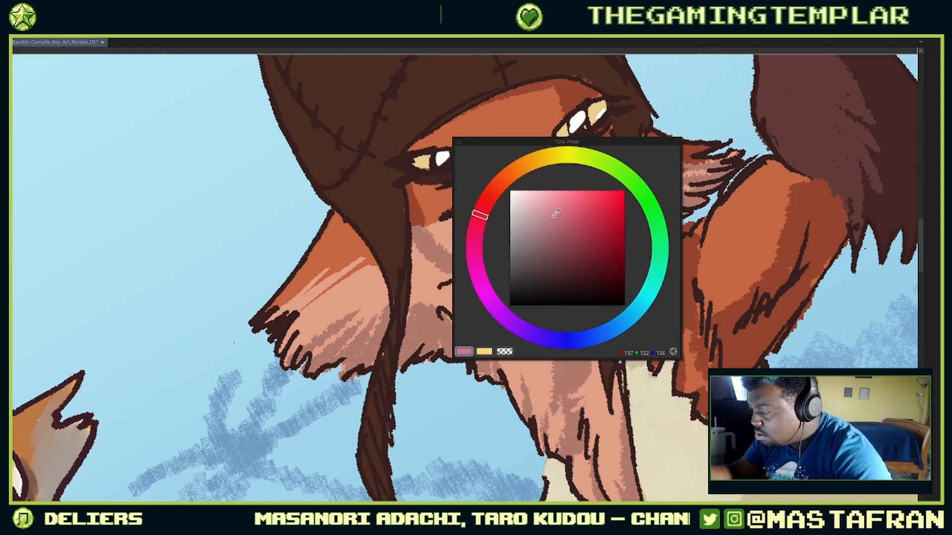
pyautogui.press('F2')
pyautogui.moveTo(556, 248)
pyautogui.mouseDown()
pyautogui.moveTo(557, 258)
pyautogui.moveTo(569, 243)
pyautogui.moveTo(549, 243)
pyautogui.moveTo(532, 259)
pyautogui.moveTo(529, 248)
pyautogui.mouseUp()
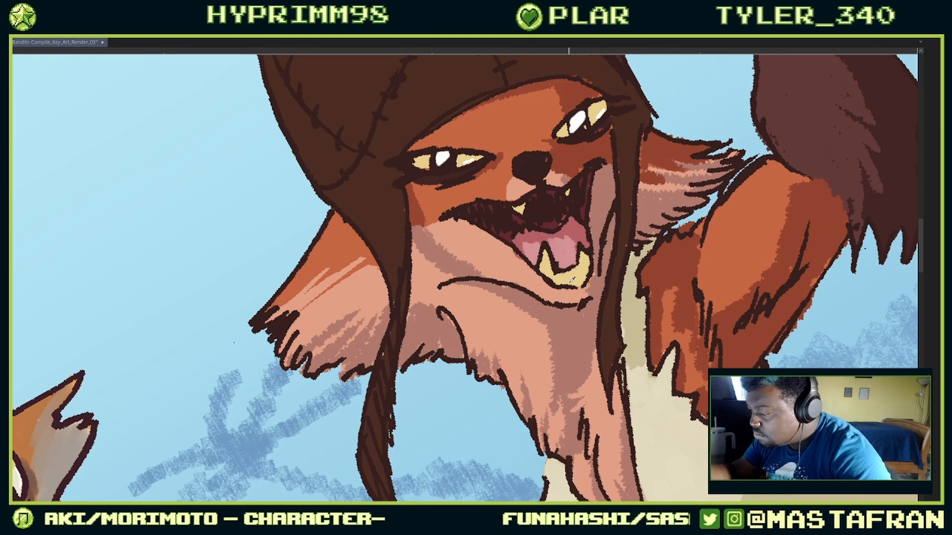
# Step: Brighten the laughing fox's teeth with pale cream highlights using the Ryan Paint Brush on the light layer
pyautogui.press('F7')
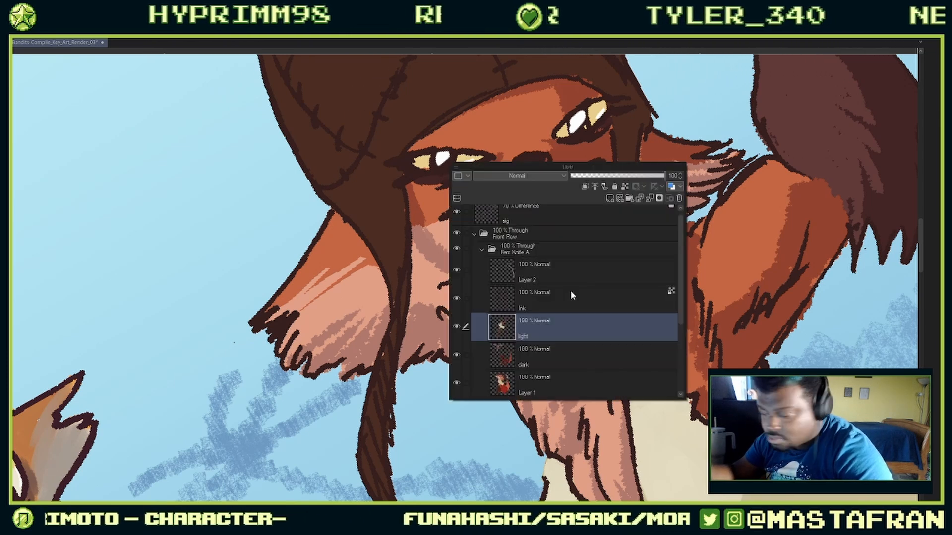
pyautogui.press('F5')
pyautogui.click(637, 247)
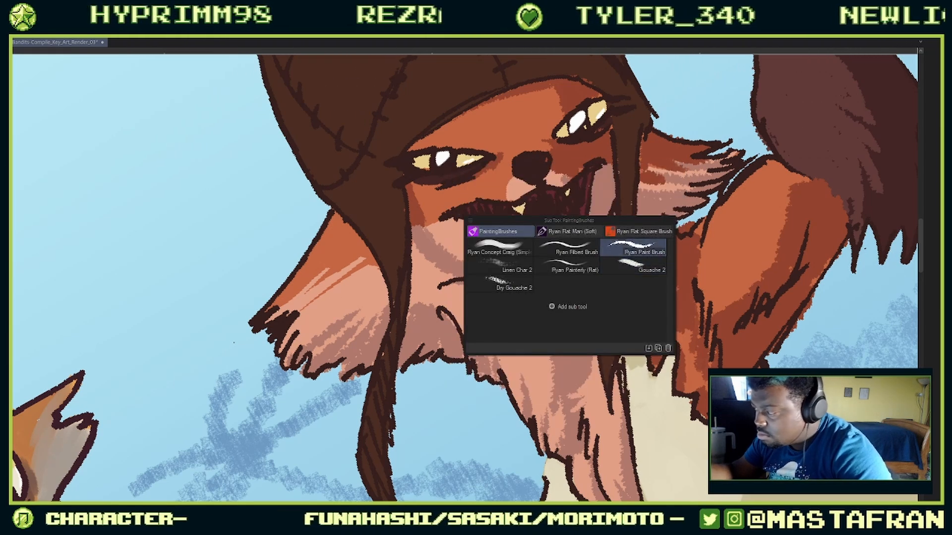
pyautogui.press('F6')
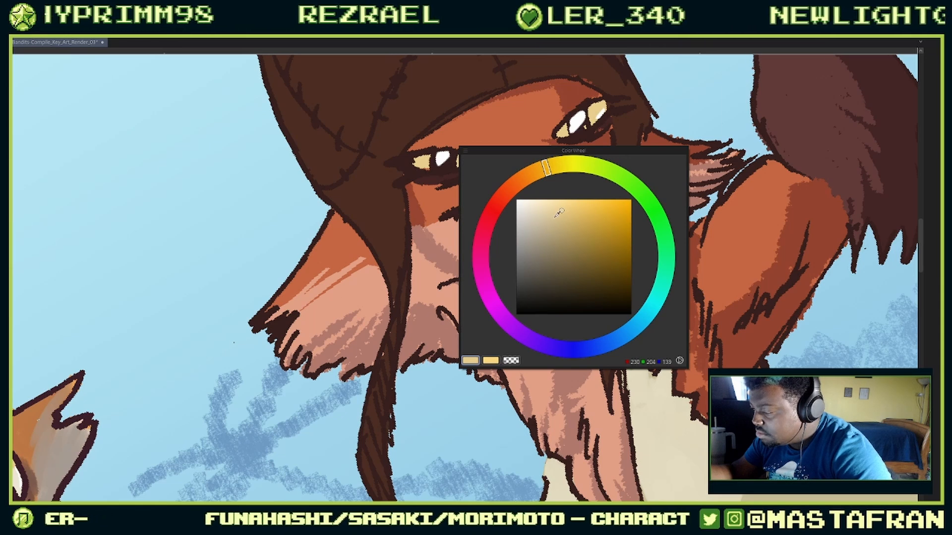
pyautogui.click(535, 210)
pyautogui.press('F6')
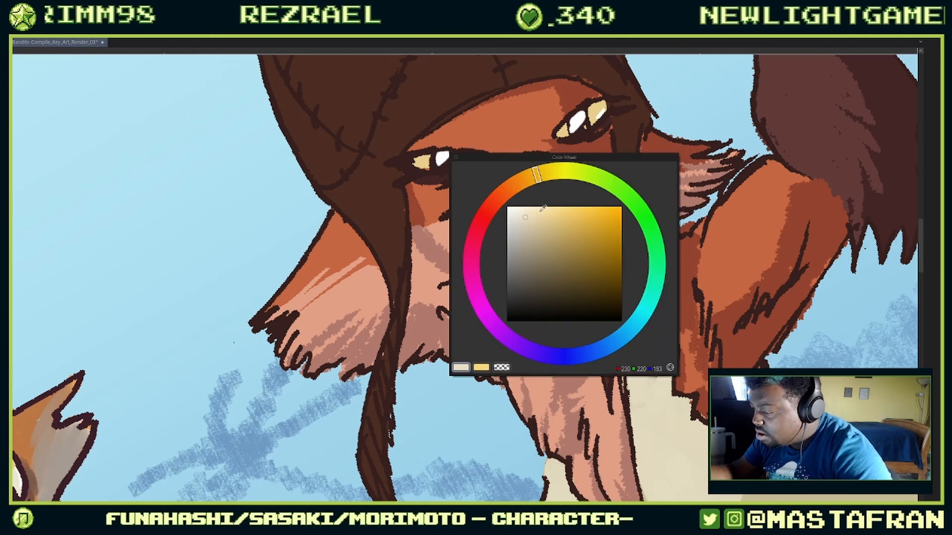
pyautogui.click(545, 179)
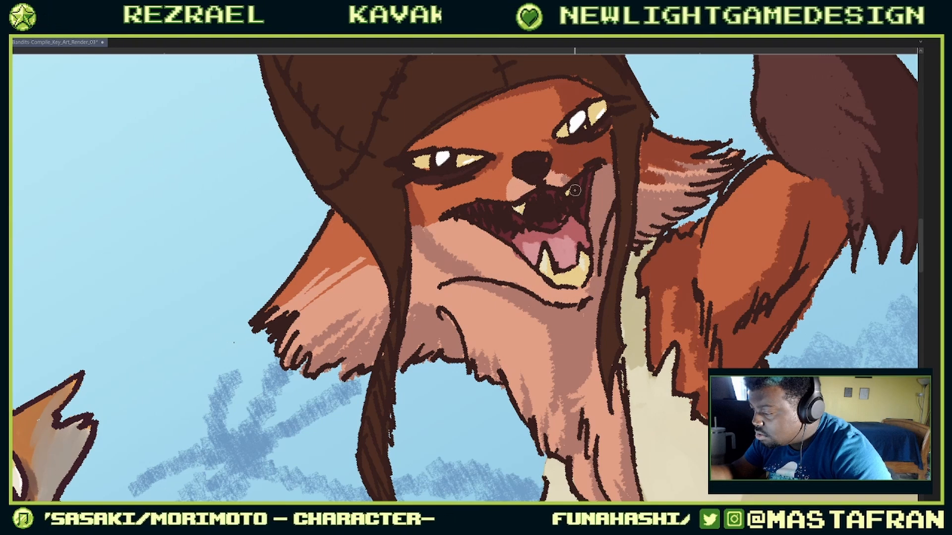
pyautogui.moveTo(549, 205); pyautogui.dragTo(480, 205)
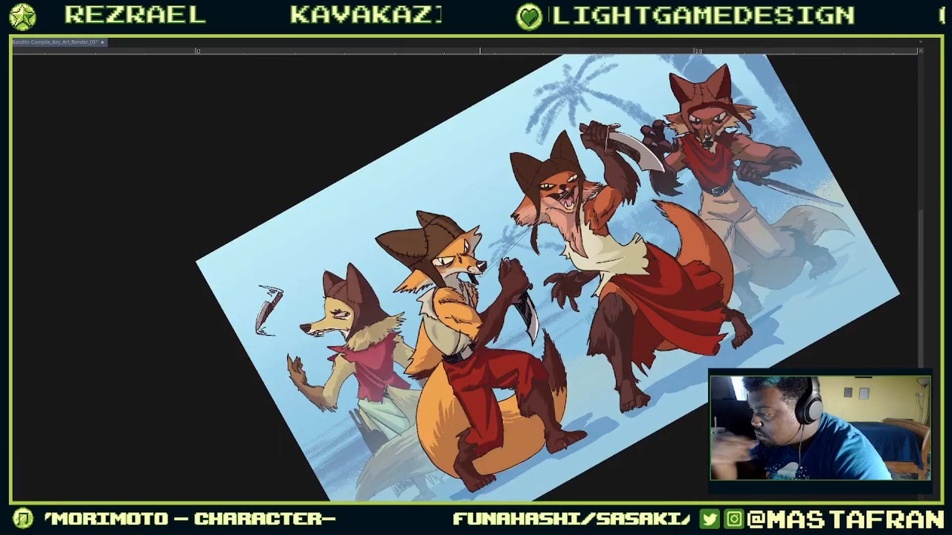
# Step: Paint off-white highlights on the laughing fox's black nose on Layer 2 above the ink
pyautogui.moveTo(564, 269); pyautogui.dragTo(566, 300)
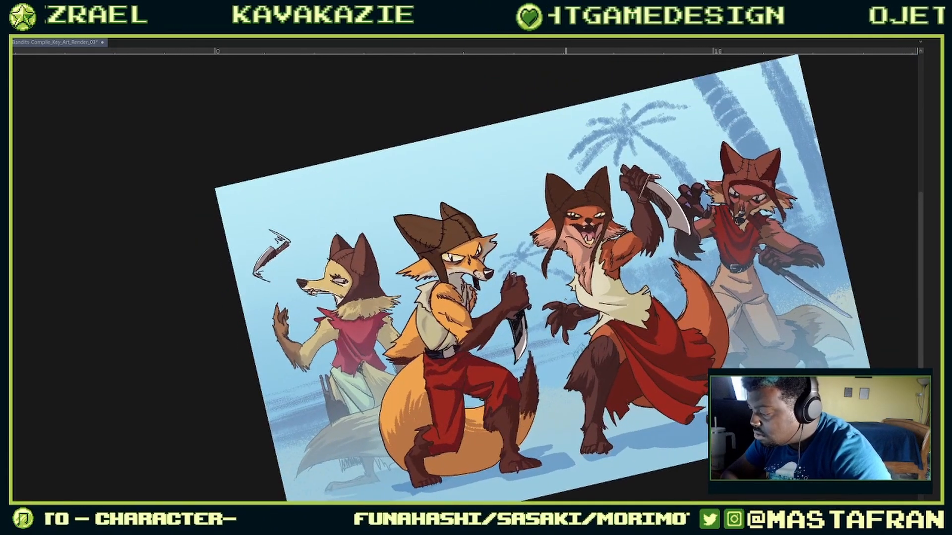
pyautogui.press('c')
pyautogui.press('c')
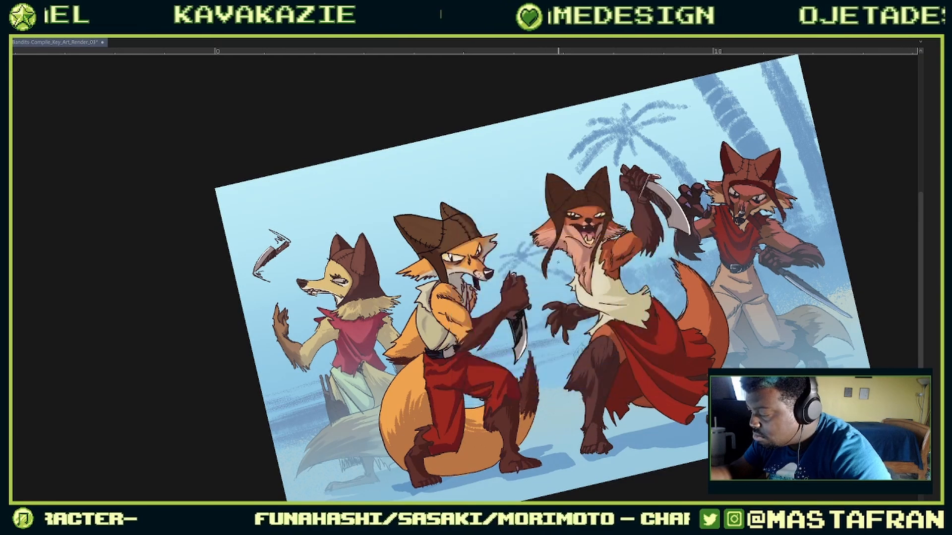
pyautogui.press('l')
pyautogui.click(550, 243)
pyautogui.press('l')
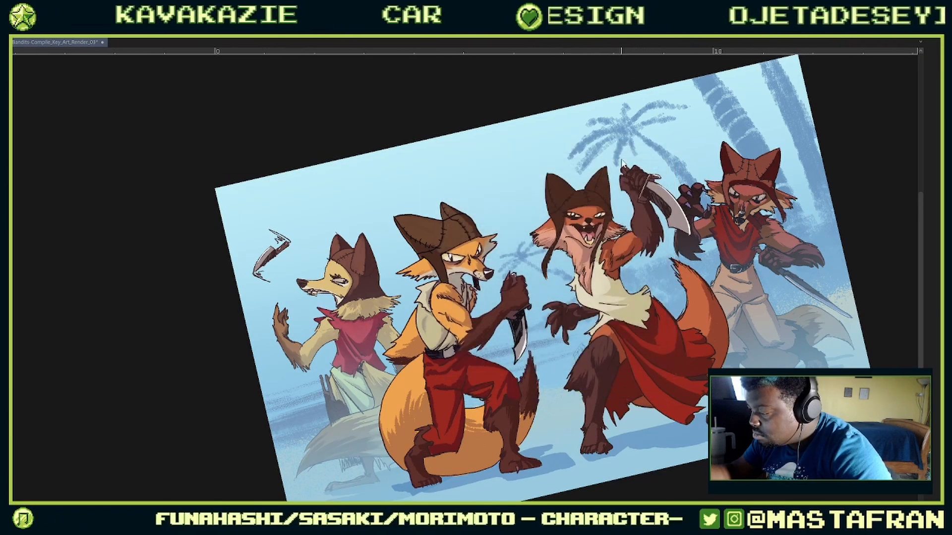
pyautogui.scroll(6, 588, 212)
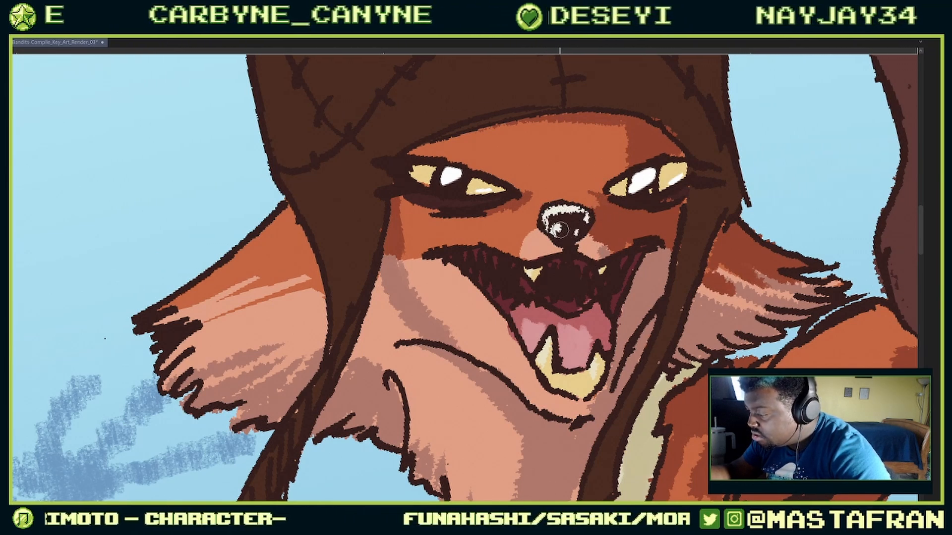
pyautogui.scroll(-5, 591, 206)
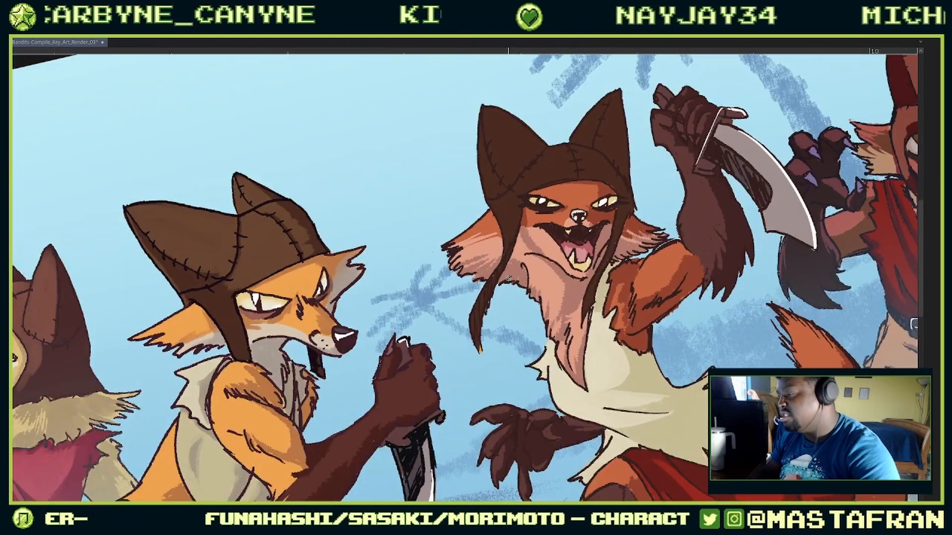
# Step: Brush a lighter orange highlight onto the bridge of the laughing fox's muzzle on the light layer
pyautogui.press('c')
pyautogui.press('l')
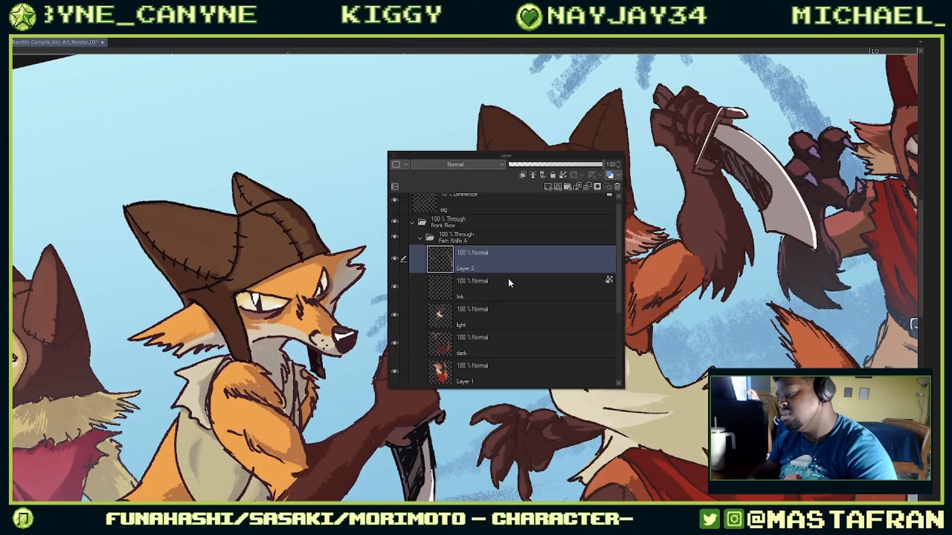
pyautogui.click(502, 311)
pyautogui.click(514, 290)
pyautogui.click(518, 318)
pyautogui.press('c')
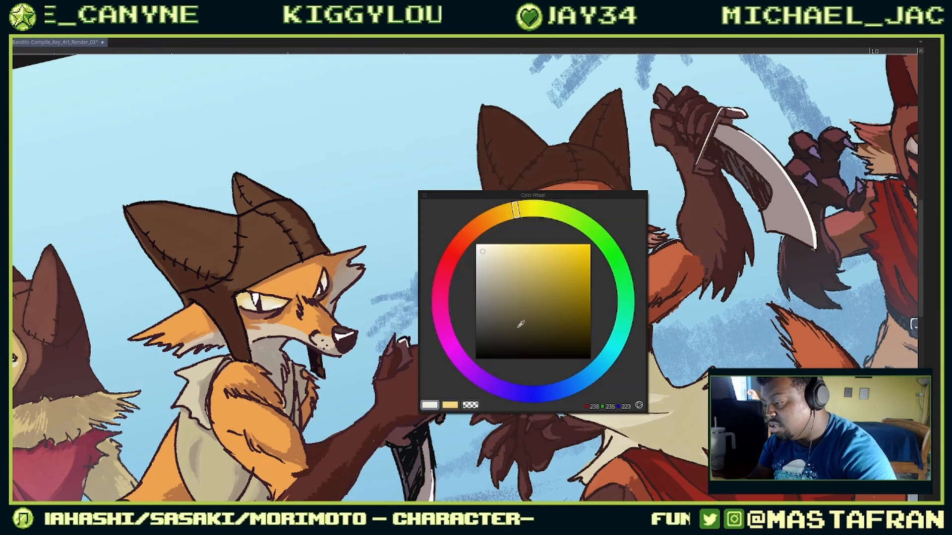
pyautogui.press('c')
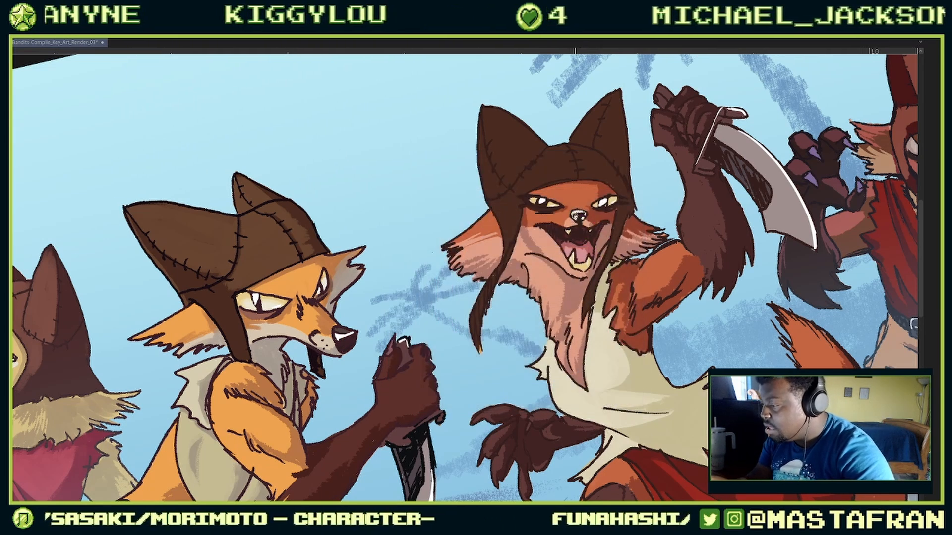
pyautogui.press('c')
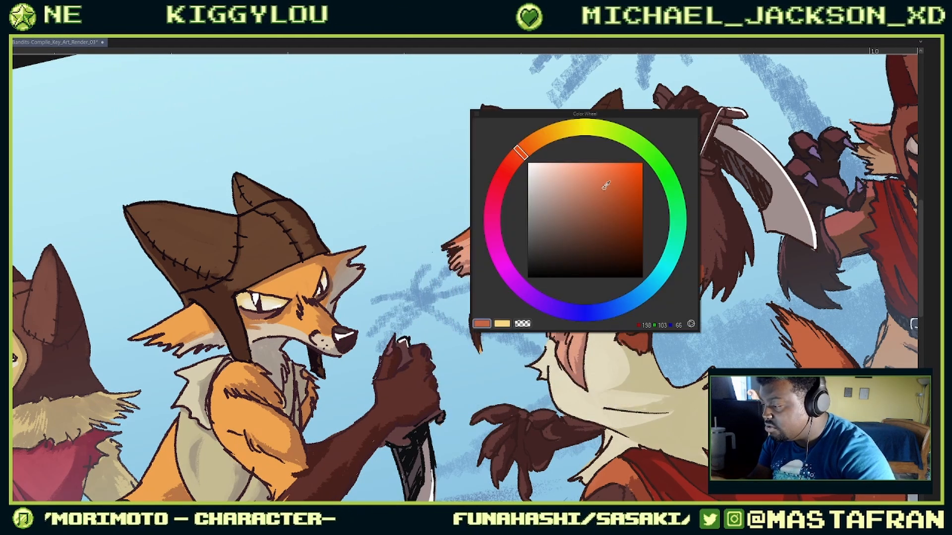
pyautogui.click(540, 138)
pyautogui.press('c')
pyautogui.moveTo(586, 182); pyautogui.dragTo(586, 224)
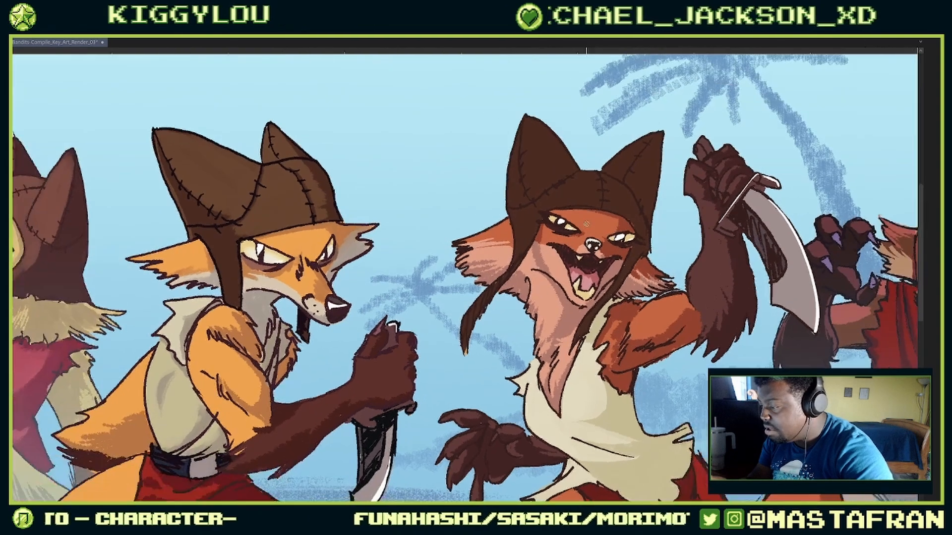
pyautogui.scroll(5, 591, 229)
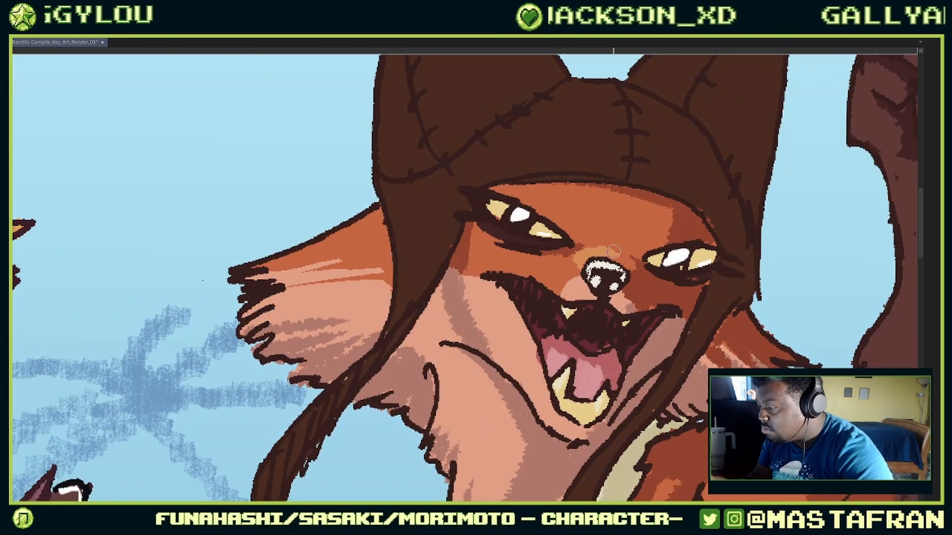
pyautogui.scroll(-5, 474, 322)
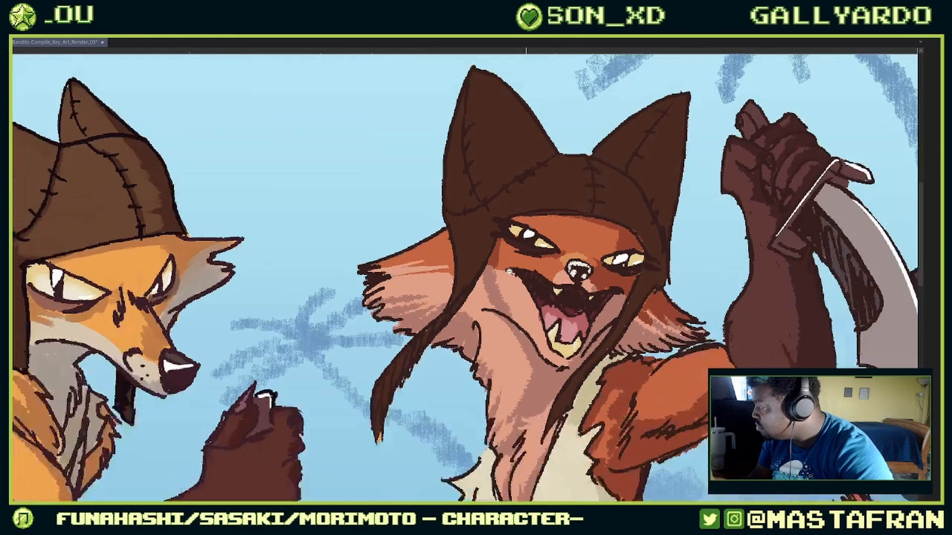
pyautogui.scroll(5, 475, 321)
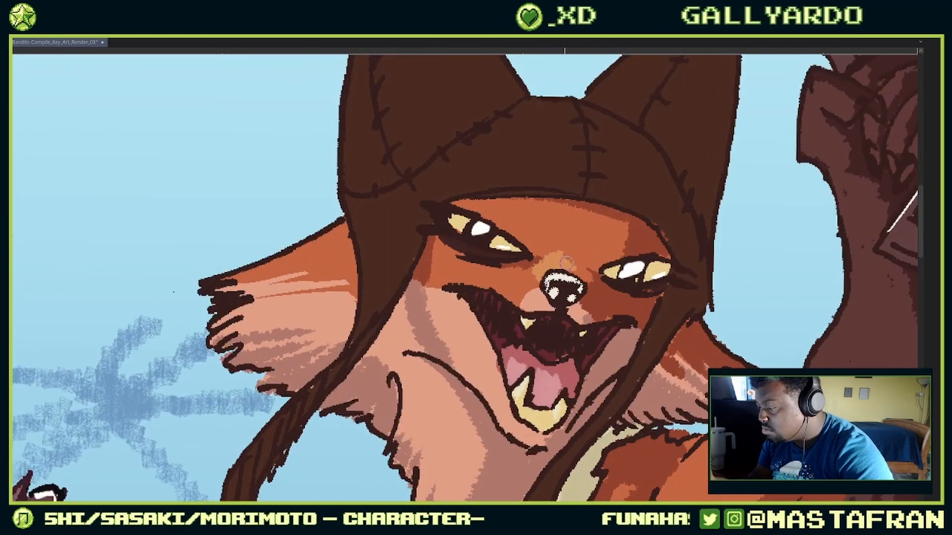
pyautogui.scroll(-5, 576, 253)
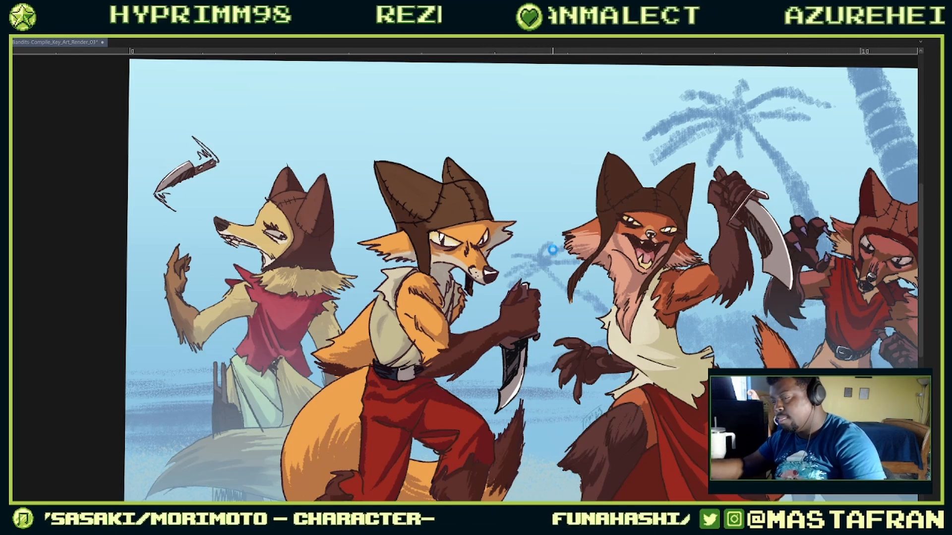
# Step: Save the illustration and bring the whole canvas upright into view
pyautogui.hotkey('ctrl', 's')
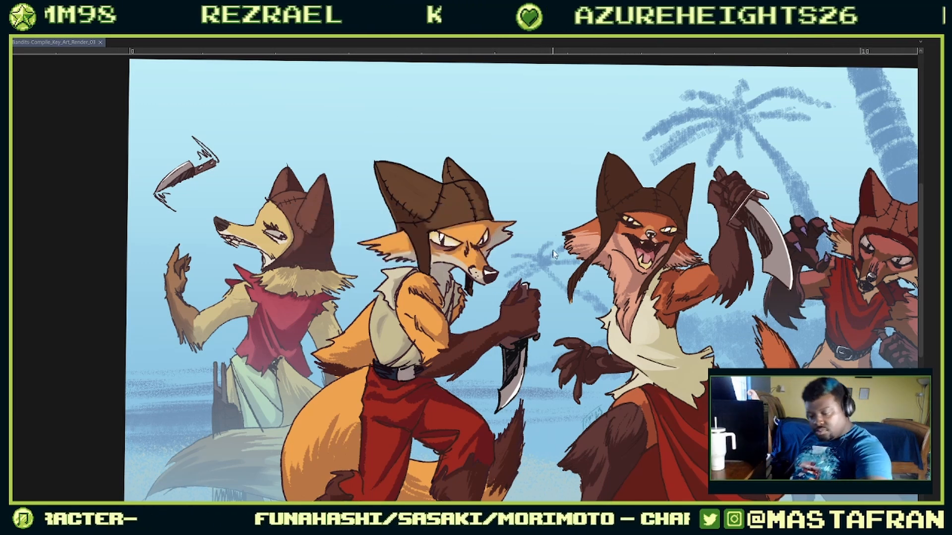
pyautogui.hotkey('ctrl', '0')
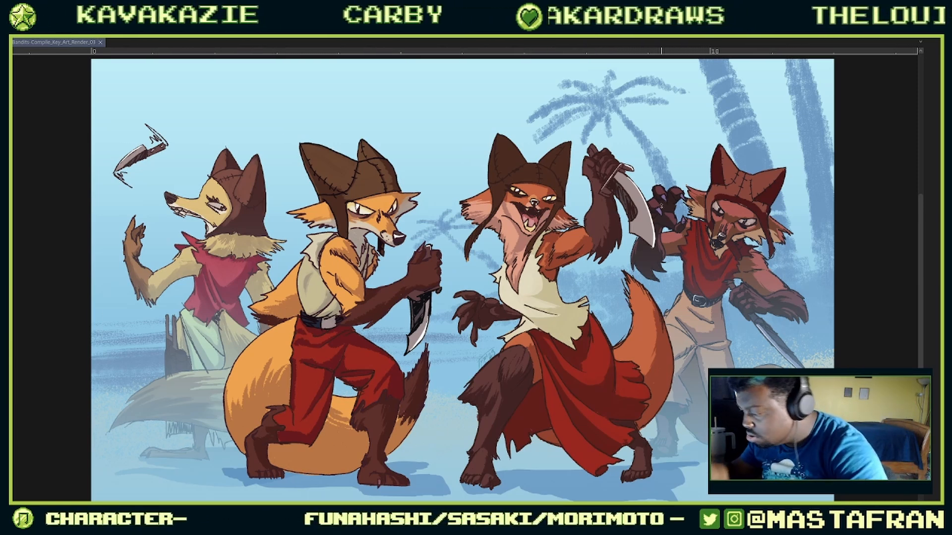
pyautogui.moveTo(662, 189); pyautogui.dragTo(599, 204)
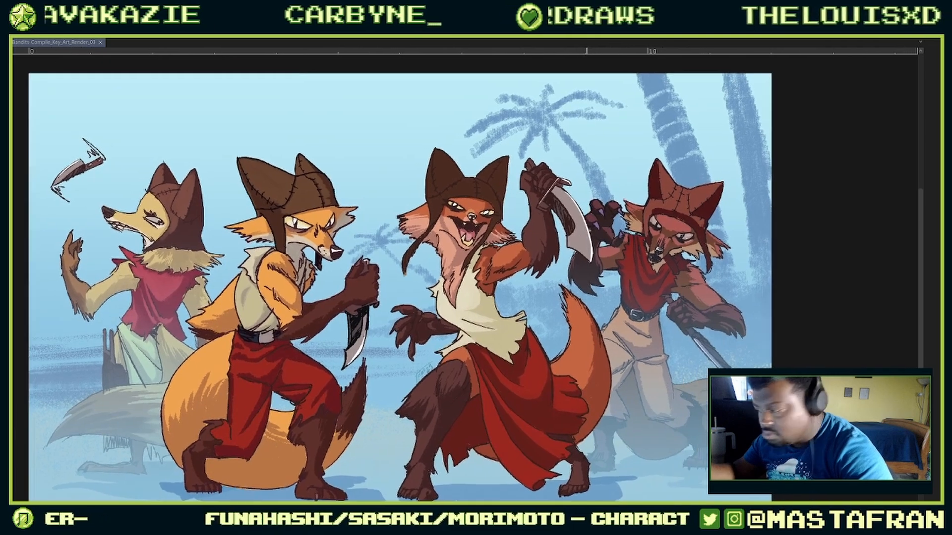
pyautogui.click(594, 267)
pyautogui.hotkey('ctrl', 'shift', 'i')
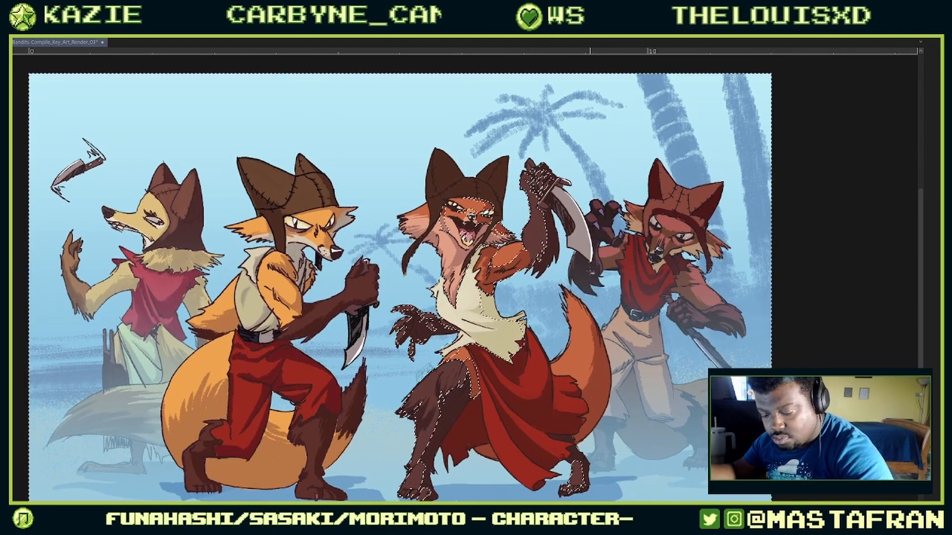
pyautogui.hotkey('ctrl', 'd')
# Step: Select the laughing fox's raised blade and make the light layer active for brushwork
pyautogui.press('F7')
pyautogui.moveTo(589, 334); pyautogui.dragTo(590, 273)
pyautogui.click(592, 309)
pyautogui.press('F7')
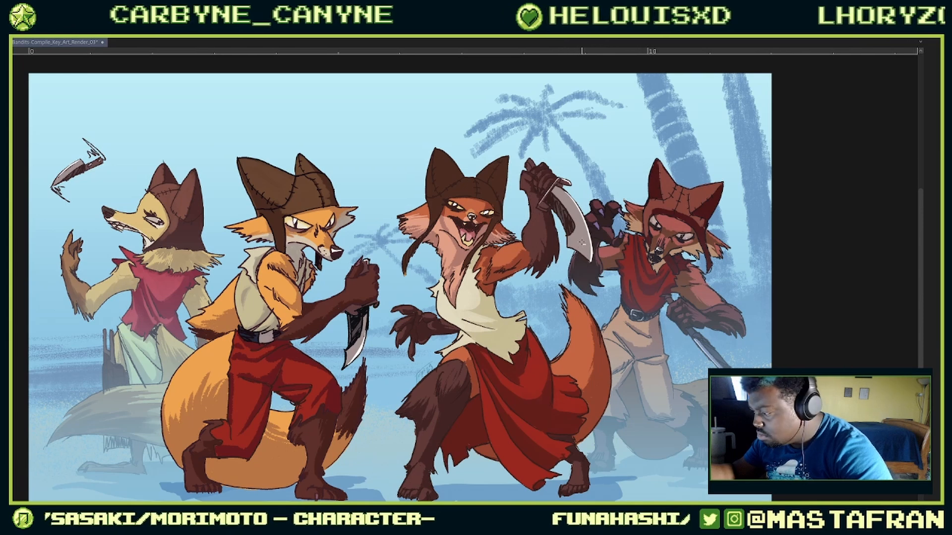
pyautogui.press('F7')
pyautogui.click(587, 267)
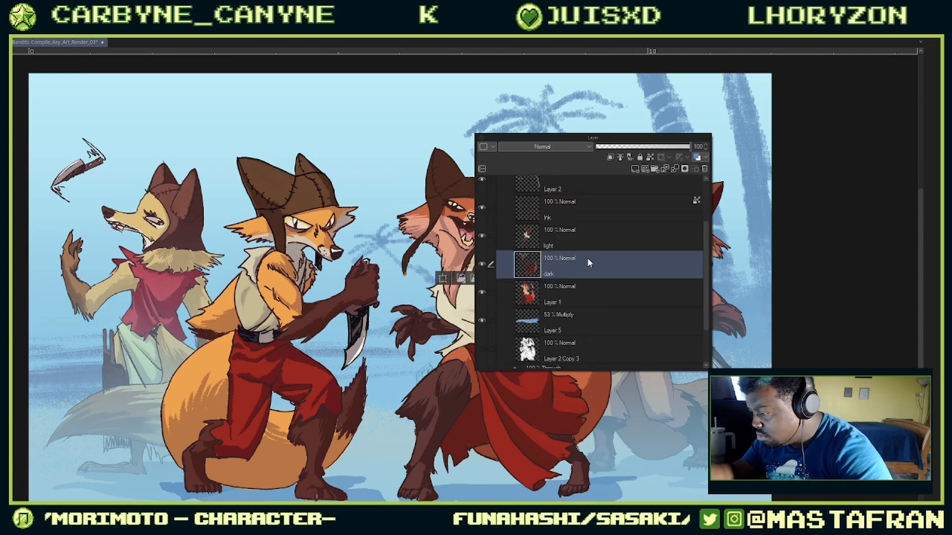
pyautogui.click(588, 241)
pyautogui.press('F7')
pyautogui.press('b')
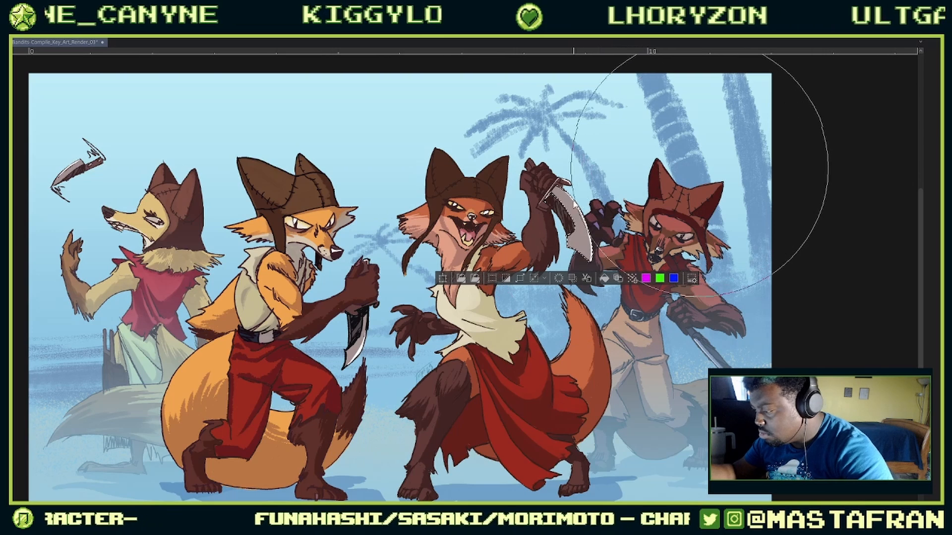
# Step: Switch to the Ryan Concept Craig brush at a much smaller size for detail on the laughing fox's blade
pyautogui.press('[')
pyautogui.press('[')
pyautogui.press('[')
pyautogui.press('[')
pyautogui.press('[')
pyautogui.press('[')
pyautogui.press('[')
pyautogui.press('[')
pyautogui.press('F7')
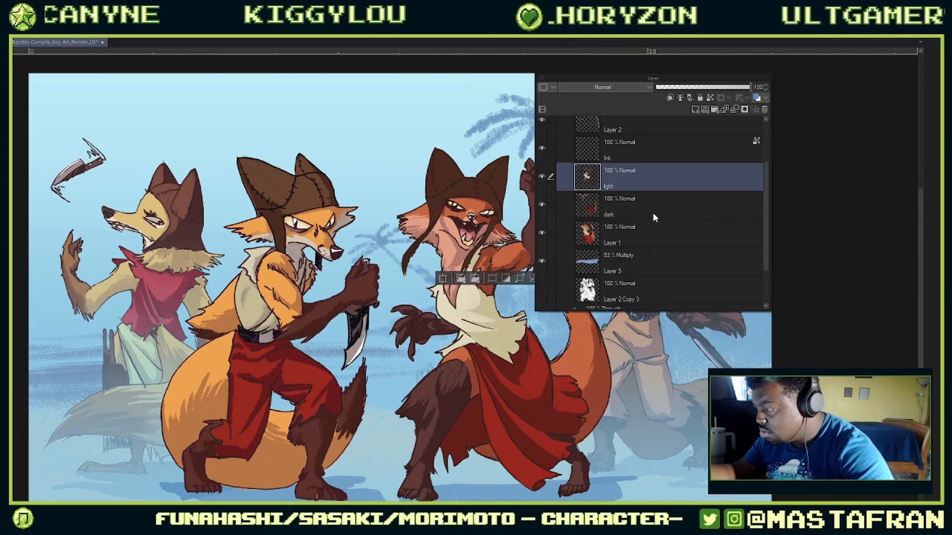
pyautogui.press('F6')
pyautogui.click(595, 168)
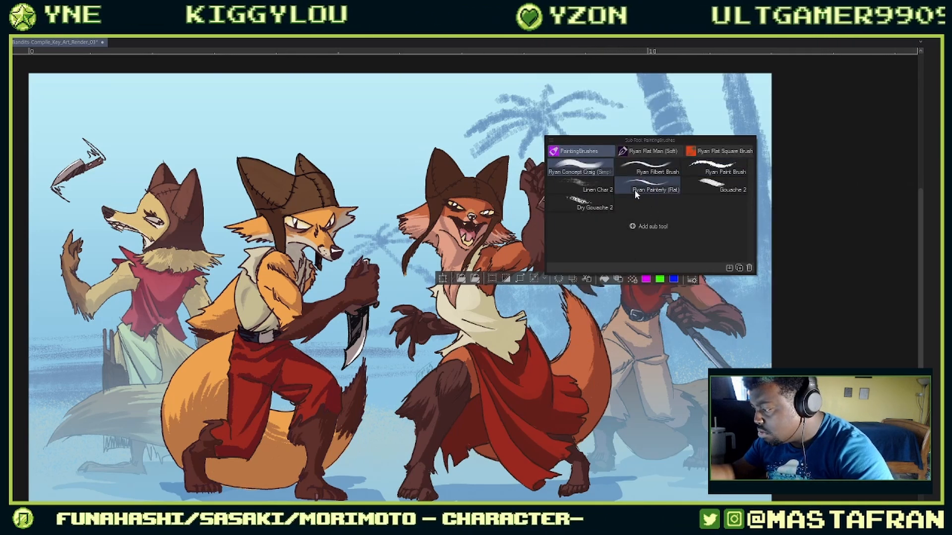
pyautogui.press('F6')
pyautogui.scroll(5, 571, 206)
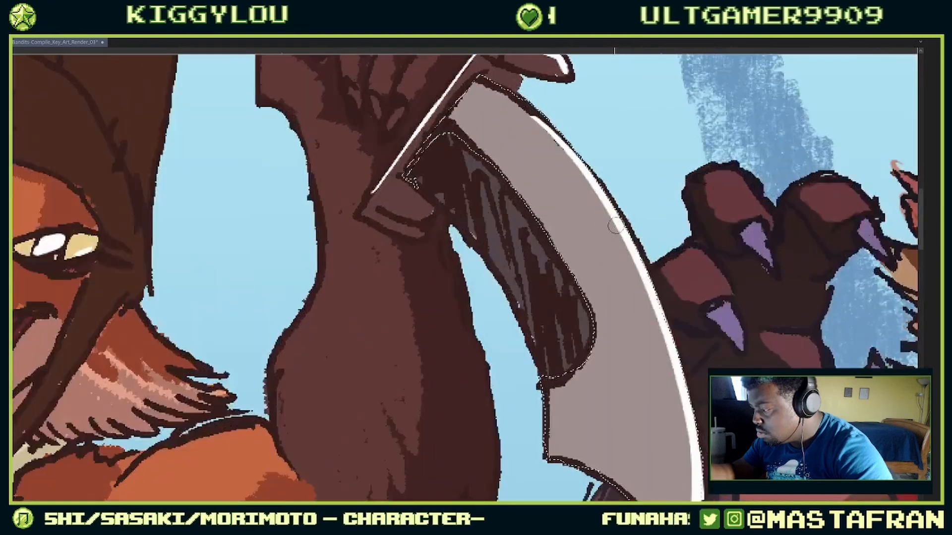
# Step: Brush a light pinkish-grey sheen onto the laughing fox's blade, leaving darker diagonal bands as reflections
pyautogui.press('F5')
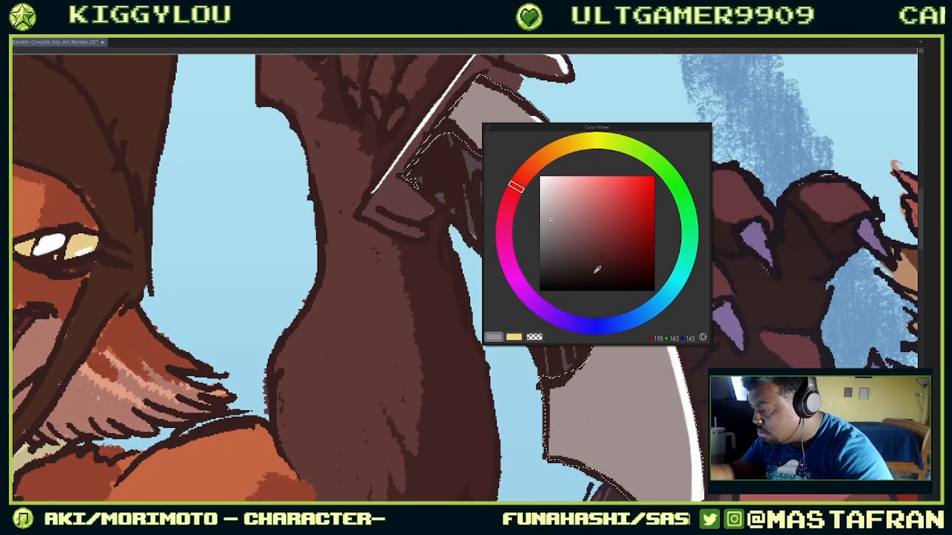
pyautogui.click(551, 194)
pyautogui.click(527, 175)
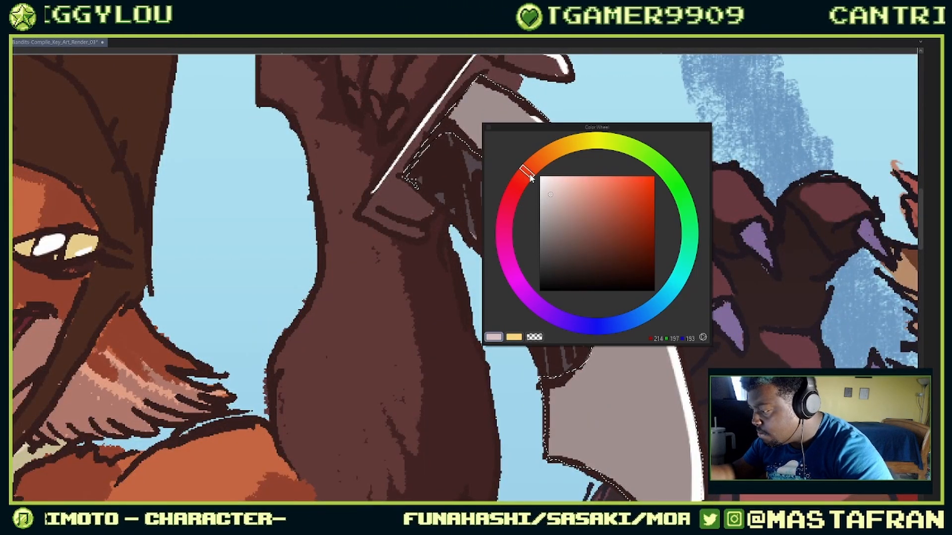
pyautogui.press('F5')
pyautogui.moveTo(572, 195)
pyautogui.mouseDown()
pyautogui.moveTo(541, 202)
pyautogui.moveTo(504, 160)
pyautogui.moveTo(477, 150)
pyautogui.moveTo(538, 177)
pyautogui.moveTo(593, 169)
pyautogui.mouseUp()
pyautogui.moveTo(543, 191)
pyautogui.mouseDown()
pyautogui.moveTo(615, 186)
pyautogui.moveTo(580, 202)
pyautogui.moveTo(617, 201)
pyautogui.mouseUp()
pyautogui.moveTo(570, 222)
pyautogui.mouseDown()
pyautogui.moveTo(628, 208)
pyautogui.moveTo(608, 220)
pyautogui.moveTo(622, 215)
pyautogui.mouseUp()
pyautogui.moveTo(483, 141); pyautogui.dragTo(439, 160)
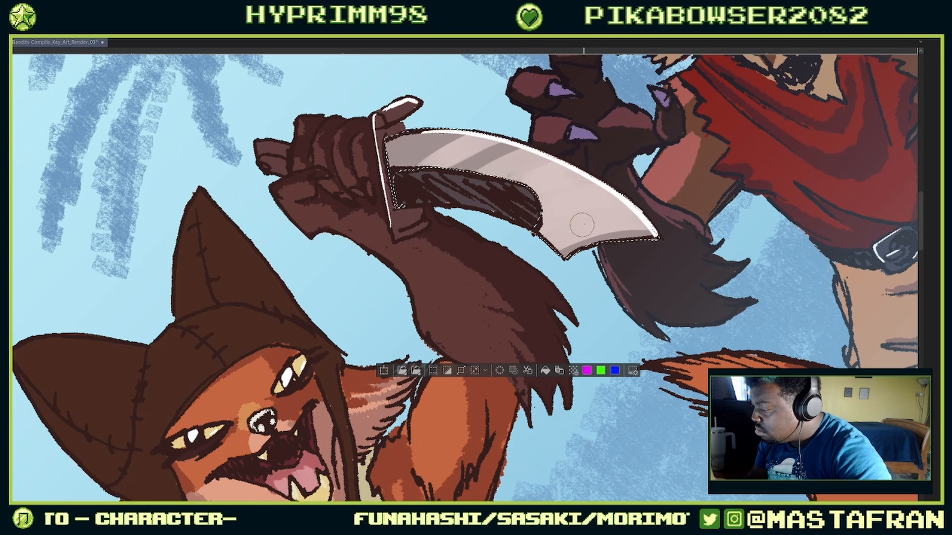
# Step: Layer a paler, warmer off-white tone across the middle and tip of the raised blade
pyautogui.press('c')
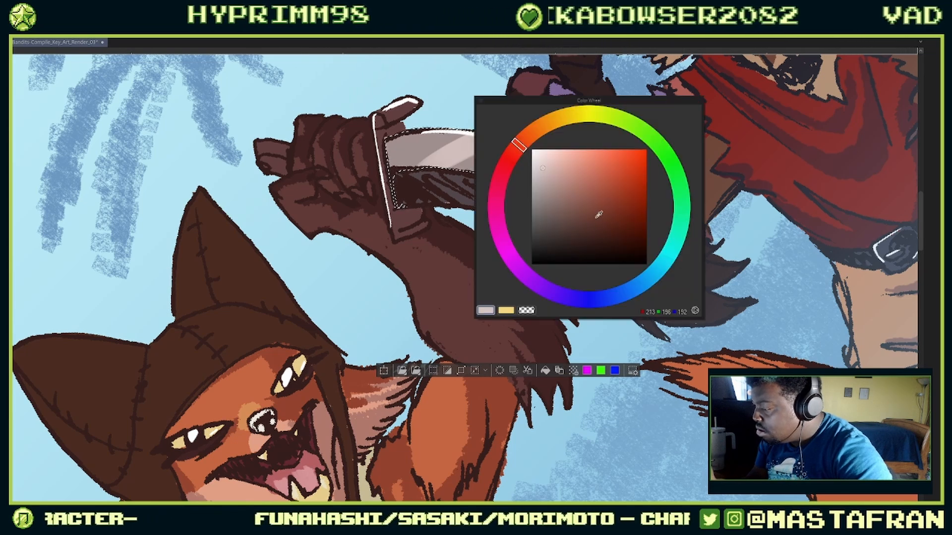
pyautogui.click(542, 160)
pyautogui.click(537, 129)
pyautogui.press('c')
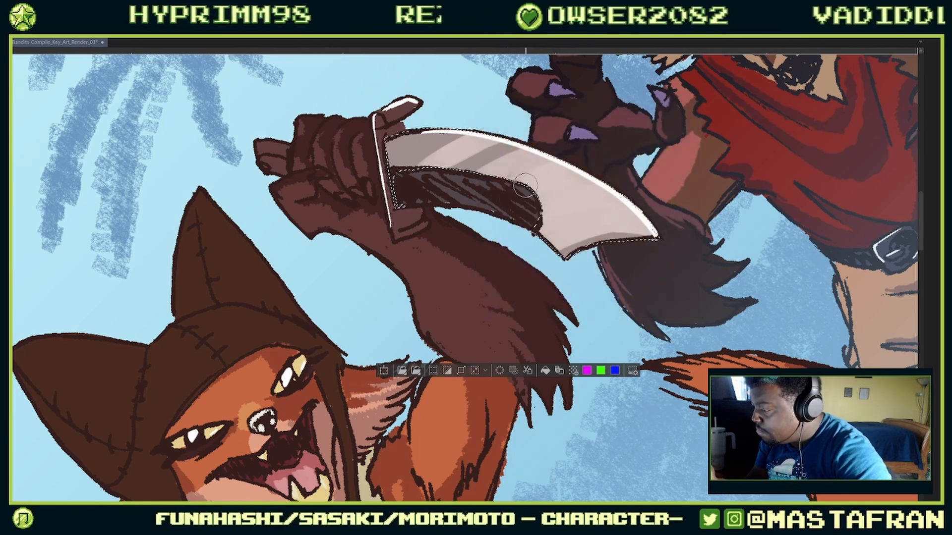
pyautogui.moveTo(520, 193)
pyautogui.mouseDown()
pyautogui.moveTo(526, 172)
pyautogui.moveTo(642, 163)
pyautogui.moveTo(535, 196)
pyautogui.moveTo(582, 187)
pyautogui.mouseUp()
pyautogui.moveTo(440, 237)
pyautogui.mouseDown()
pyautogui.moveTo(561, 196)
pyautogui.moveTo(580, 177)
pyautogui.mouseUp()
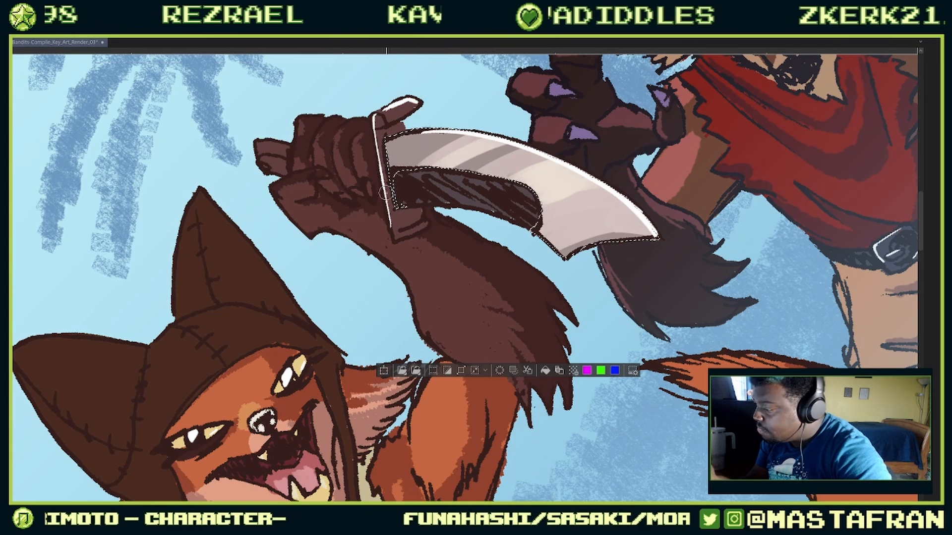
pyautogui.moveTo(530, 219); pyautogui.dragTo(446, 219)
pyautogui.moveTo(378, 194); pyautogui.dragTo(584, 293)
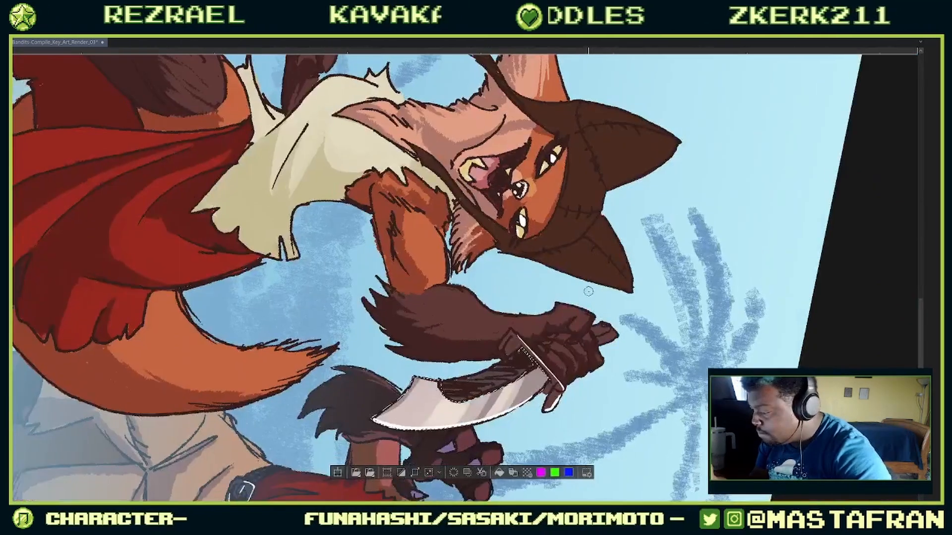
# Step: Mix a near-white cream (RGB 243, 238, 229) and paint the brightest reflections on the raised blade
pyautogui.press('c')
pyautogui.press('c')
pyautogui.press('c')
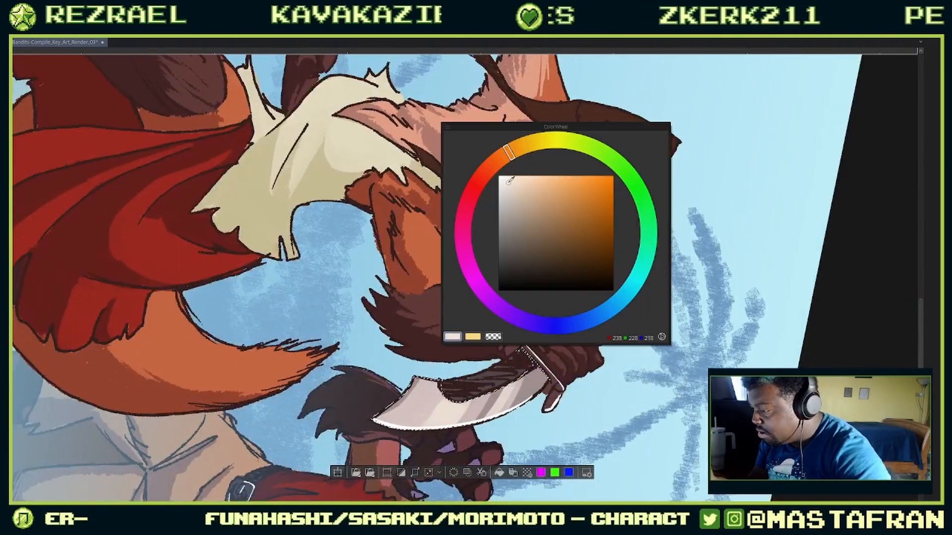
pyautogui.moveTo(516, 153); pyautogui.dragTo(521, 149)
pyautogui.press('c')
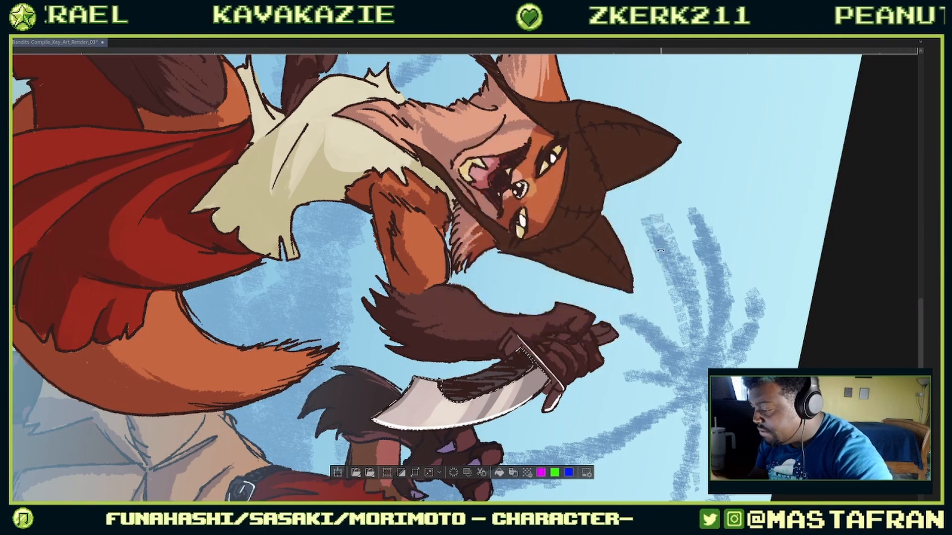
pyautogui.moveTo(491, 458); pyautogui.dragTo(601, 176)
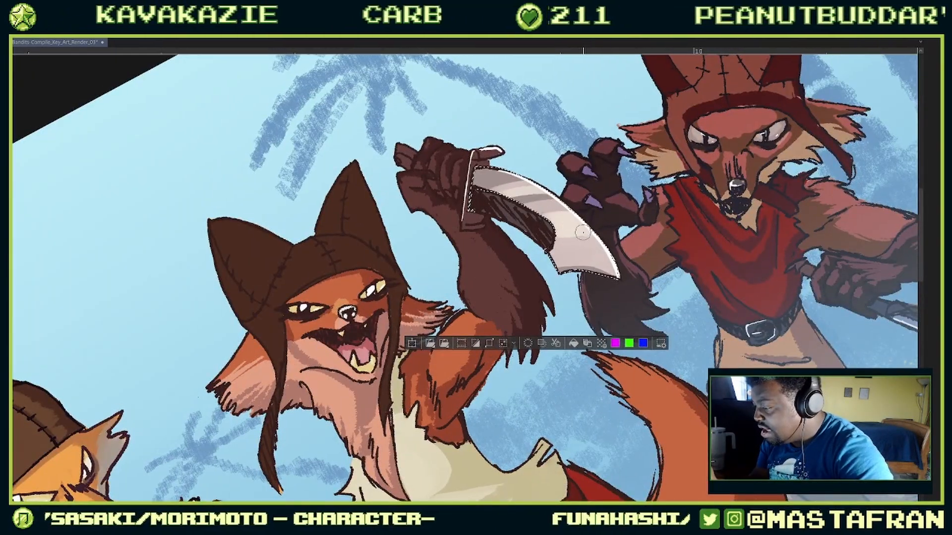
pyautogui.press('c')
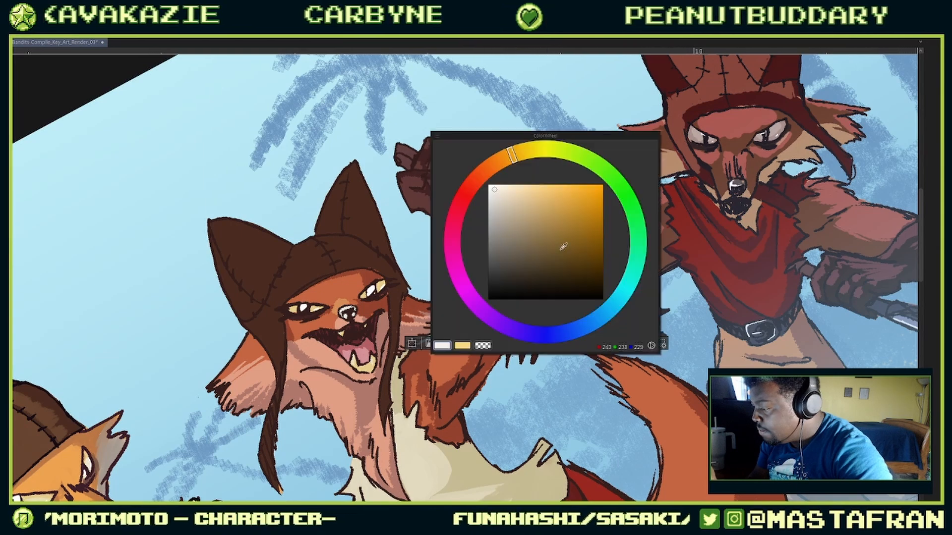
pyautogui.press('c')
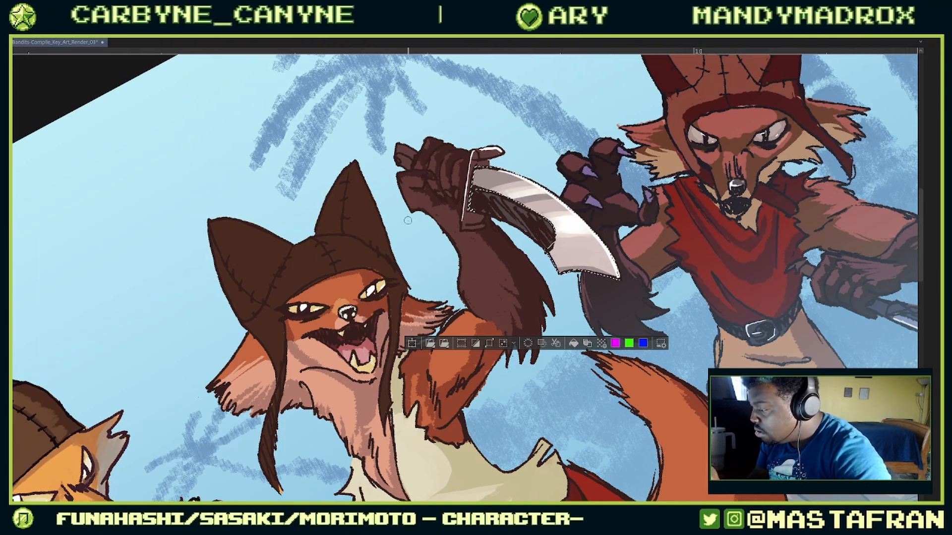
pyautogui.moveTo(502, 245); pyautogui.dragTo(386, 245)
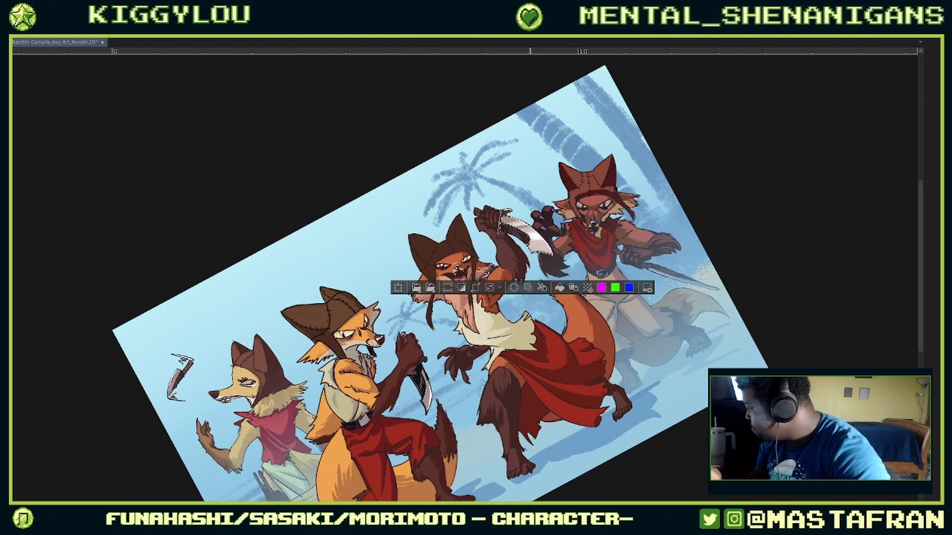
# Step: Paint thin white edge highlights along the inner edge of the raised blade near its tip
pyautogui.scroll(3, 503, 235)
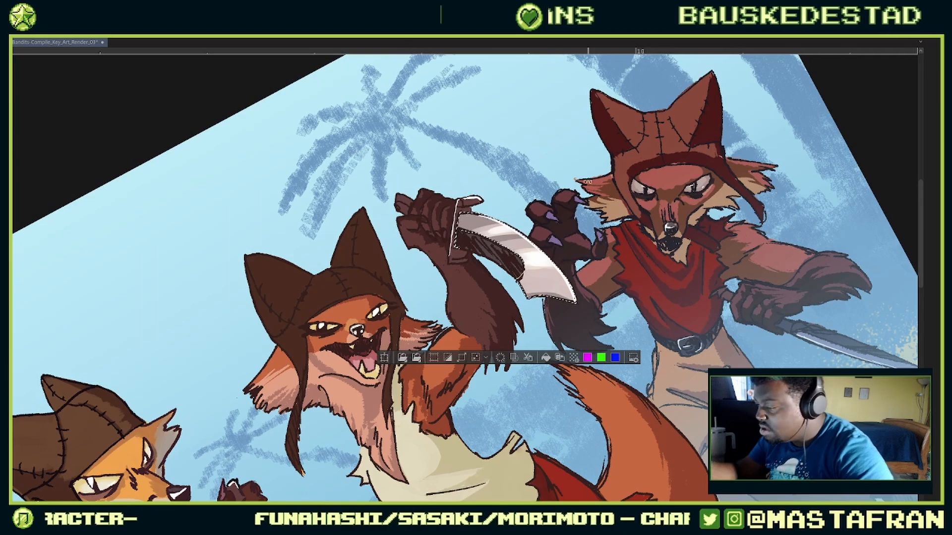
pyautogui.moveTo(588, 181); pyautogui.dragTo(566, 331)
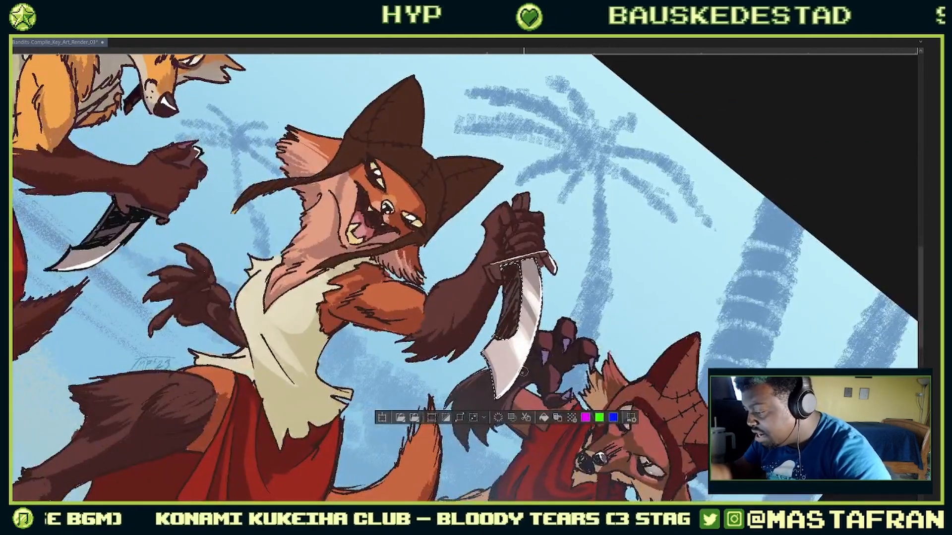
pyautogui.scroll(3, 491, 364)
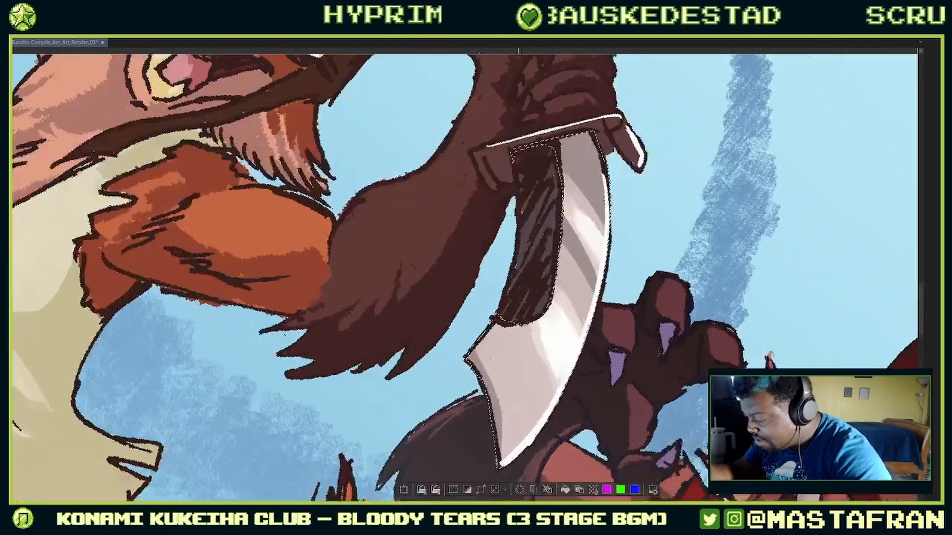
pyautogui.scroll(-1, 483, 354)
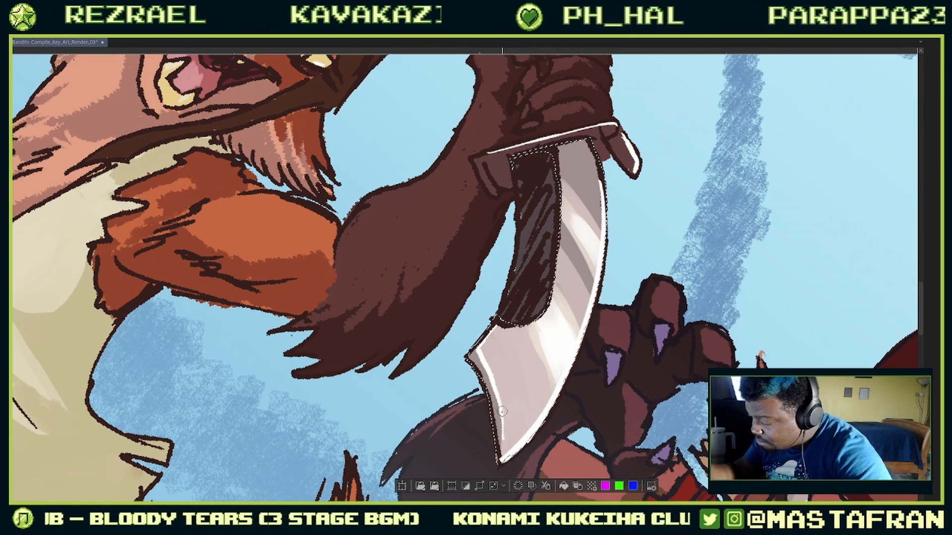
pyautogui.scroll(-2, 528, 297)
pyautogui.moveTo(571, 255); pyautogui.dragTo(541, 350)
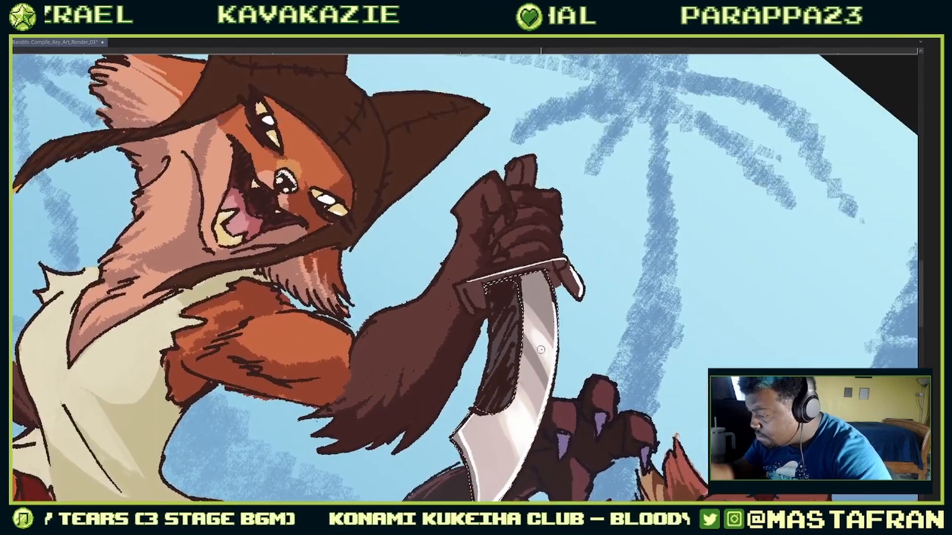
# Step: Brush lighter streaks into the dark section along the back of the raised blade
pyautogui.rightClick(501, 351)
pyautogui.moveTo(462, 369)
pyautogui.mouseDown()
pyautogui.moveTo(460, 348)
pyautogui.moveTo(484, 377)
pyautogui.moveTo(497, 354)
pyautogui.mouseUp()
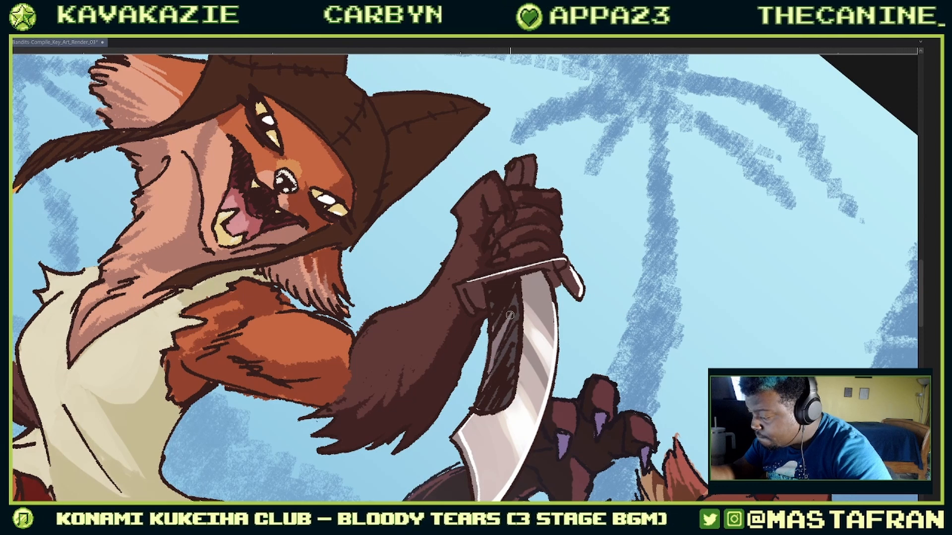
pyautogui.moveTo(516, 315); pyautogui.dragTo(500, 351)
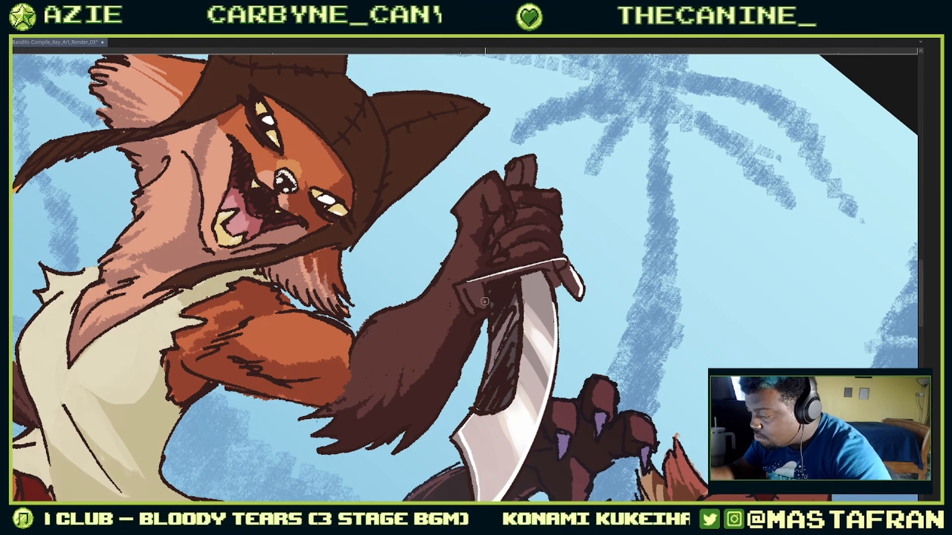
# Step: Paint pale grey highlights along the crossguard of the laughing fox's knife with adjusted shades
pyautogui.press('c')
pyautogui.moveTo(406, 251); pyautogui.dragTo(427, 221)
pyautogui.press('c')
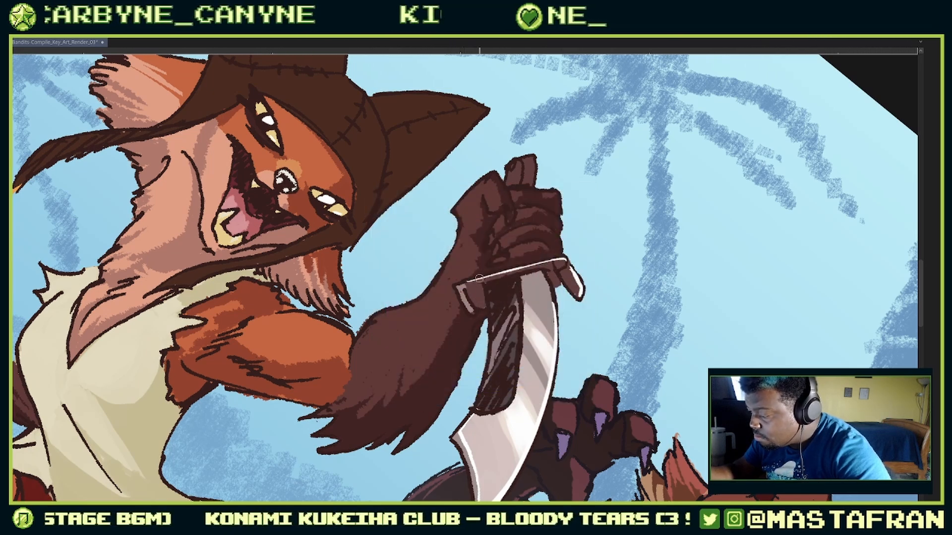
pyautogui.moveTo(476, 283); pyautogui.dragTo(560, 263)
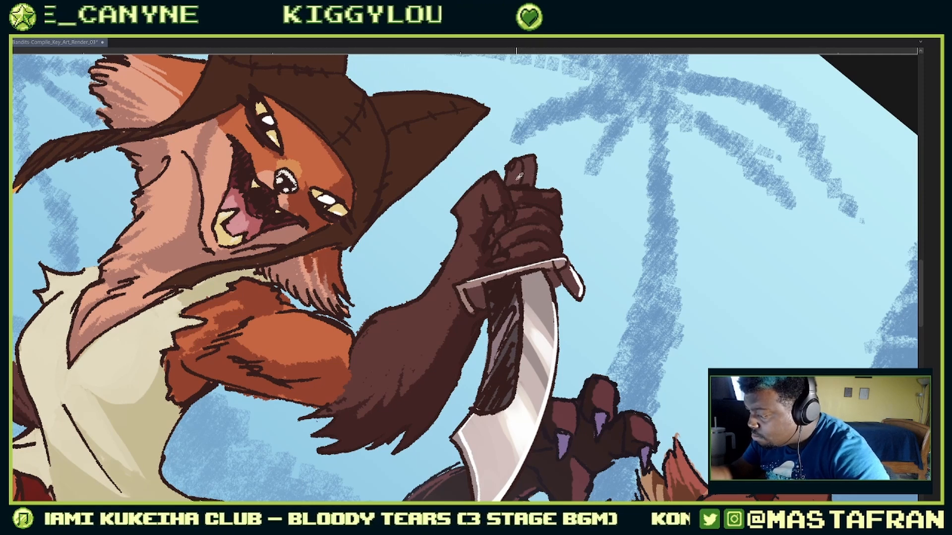
pyautogui.press('c')
pyautogui.click(499, 153)
pyautogui.press('c')
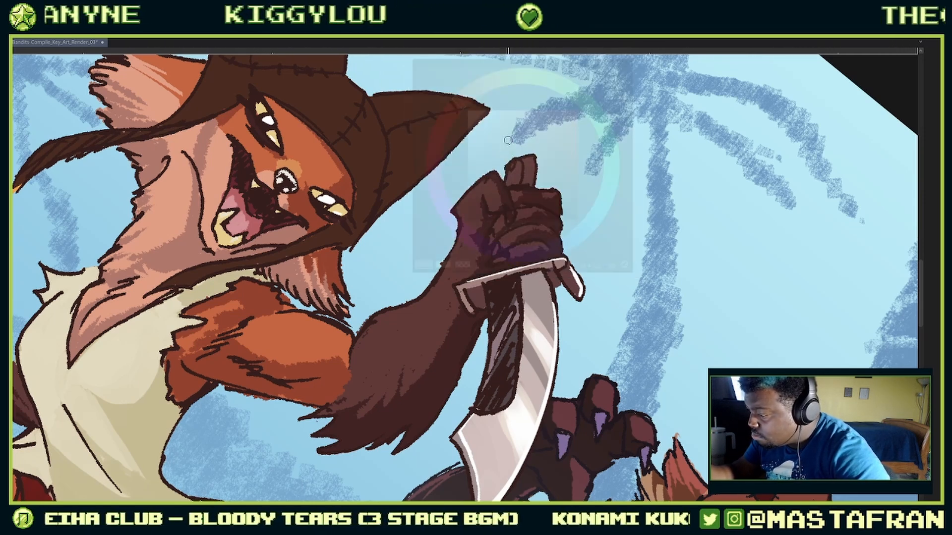
pyautogui.moveTo(513, 166)
pyautogui.mouseDown()
pyautogui.moveTo(533, 165)
pyautogui.moveTo(524, 160)
pyautogui.moveTo(530, 169)
pyautogui.moveTo(453, 259)
pyautogui.mouseUp()
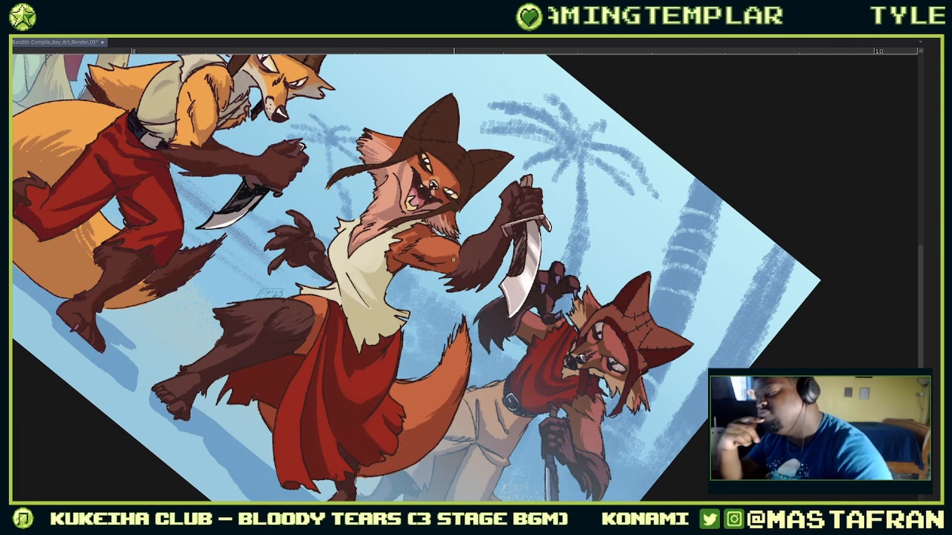
# Step: Mix a muted lavender and paint claws on the fingers of the laughing fox's knife hand
pyautogui.moveTo(505, 226); pyautogui.dragTo(538, 219)
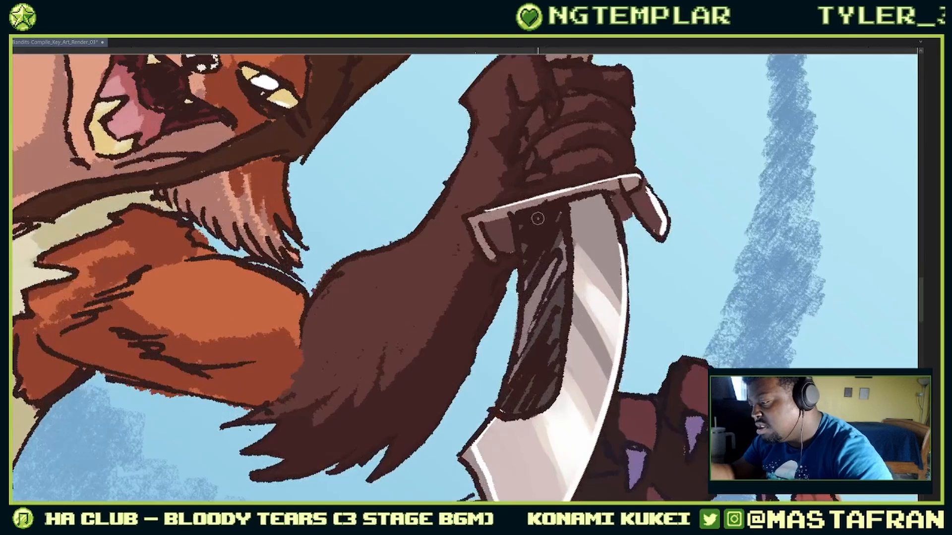
pyautogui.rightClick(541, 171)
pyautogui.click(522, 148)
pyautogui.moveTo(463, 113); pyautogui.dragTo(448, 154)
pyautogui.moveTo(465, 211); pyautogui.dragTo(521, 257)
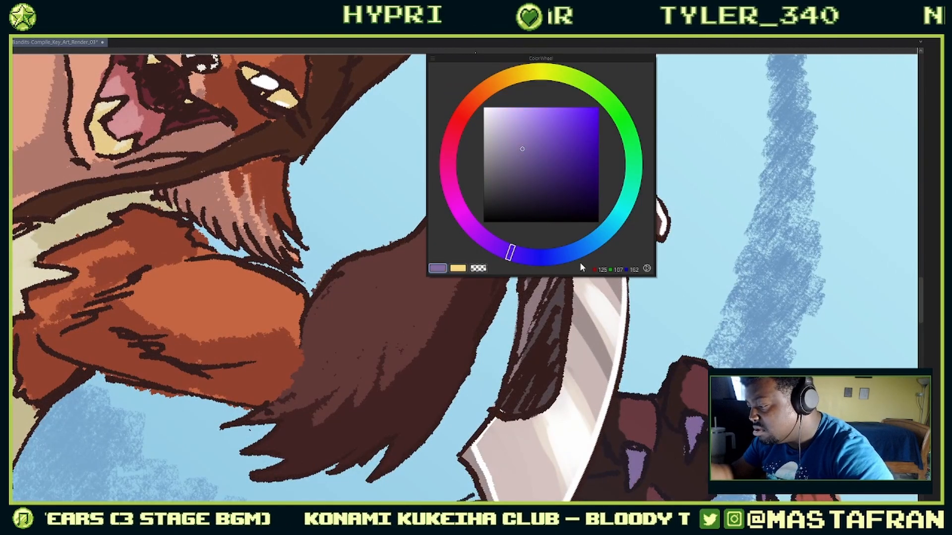
pyautogui.moveTo(528, 178)
pyautogui.mouseDown()
pyautogui.moveTo(544, 174)
pyautogui.moveTo(519, 152)
pyautogui.mouseUp()
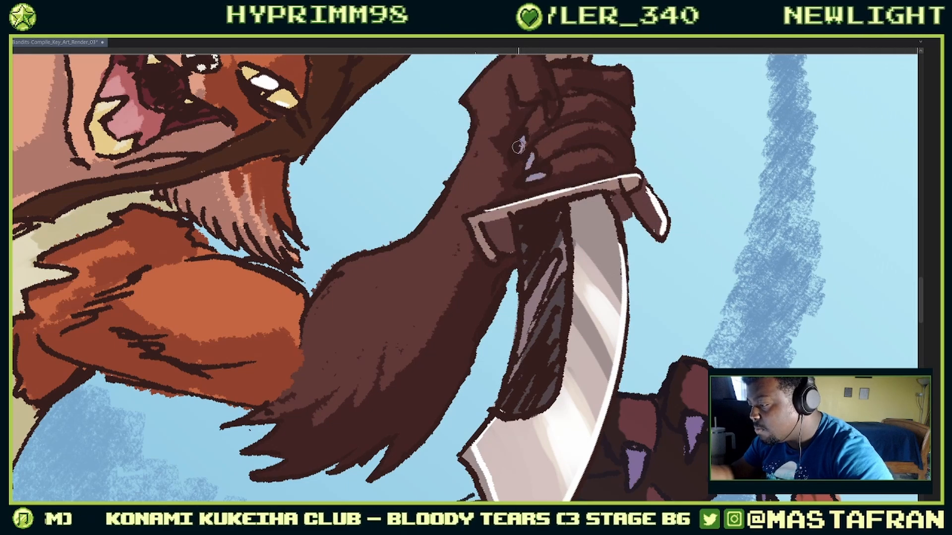
pyautogui.moveTo(550, 115); pyautogui.dragTo(554, 108)
# Step: Inspect the claws on the laughing fox's hands and feet, and bring the whole illustration back upright in view
pyautogui.moveTo(593, 160)
pyautogui.mouseDown()
pyautogui.moveTo(217, 210)
pyautogui.moveTo(227, 230)
pyautogui.moveTo(480, 241)
pyautogui.mouseUp()
pyautogui.moveTo(454, 194); pyautogui.dragTo(445, 192)
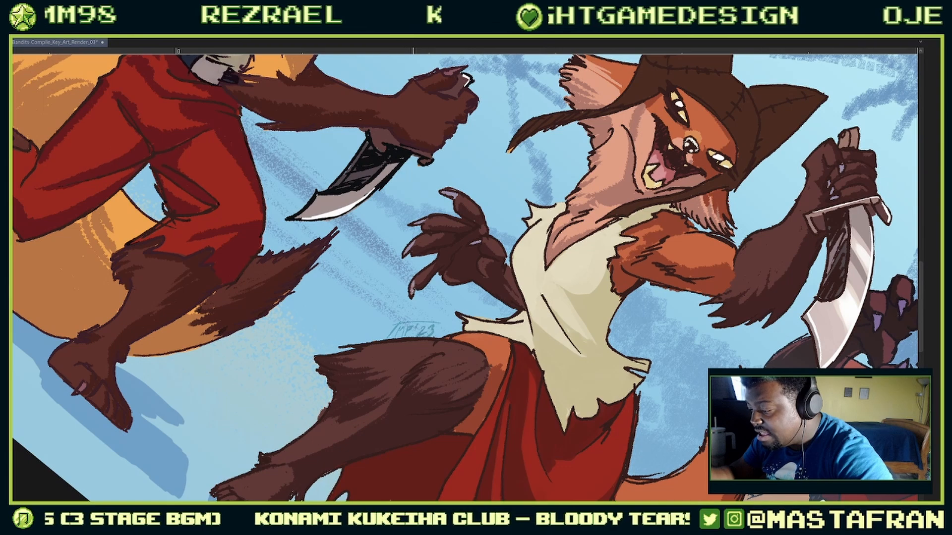
pyautogui.moveTo(491, 188); pyautogui.dragTo(436, 209)
pyautogui.moveTo(364, 360)
pyautogui.mouseDown()
pyautogui.moveTo(447, 429)
pyautogui.moveTo(418, 415)
pyautogui.mouseUp()
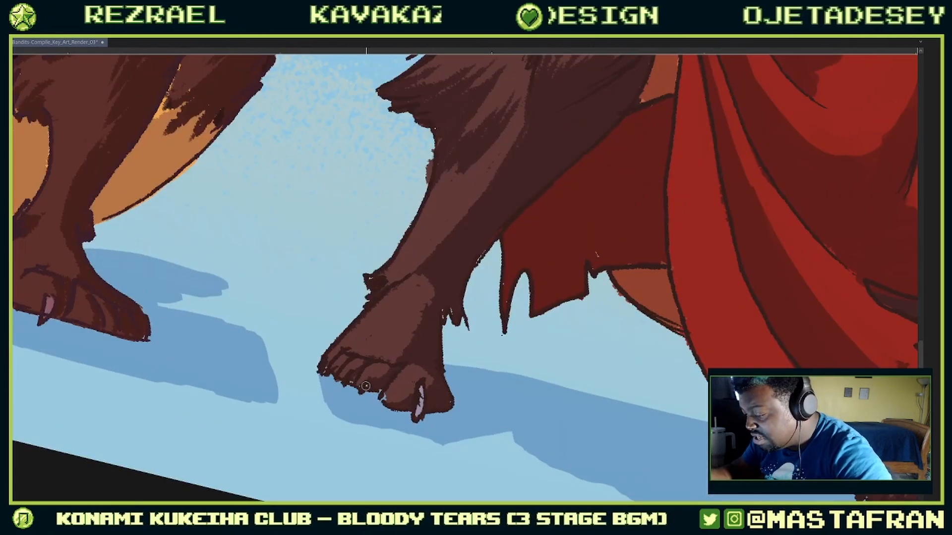
pyautogui.moveTo(427, 314); pyautogui.dragTo(358, 399)
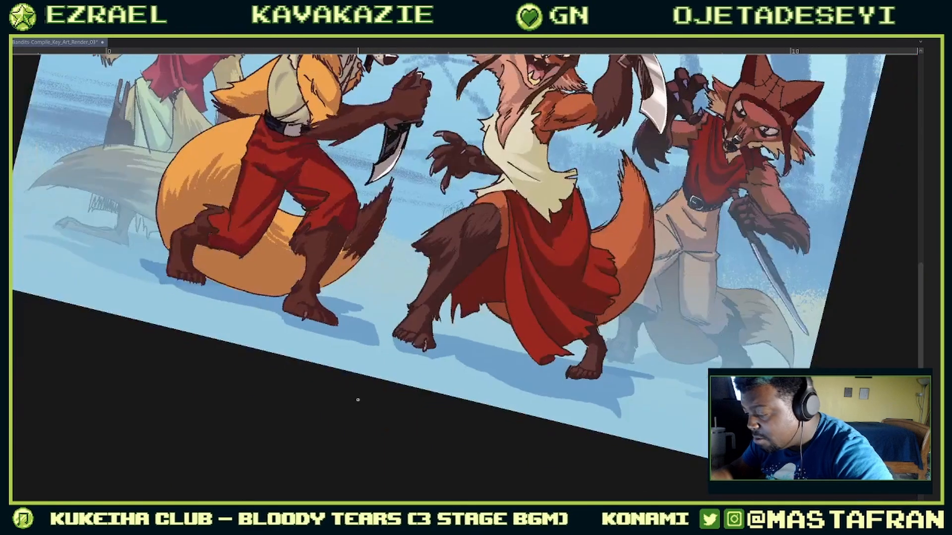
pyautogui.moveTo(570, 376); pyautogui.dragTo(598, 382)
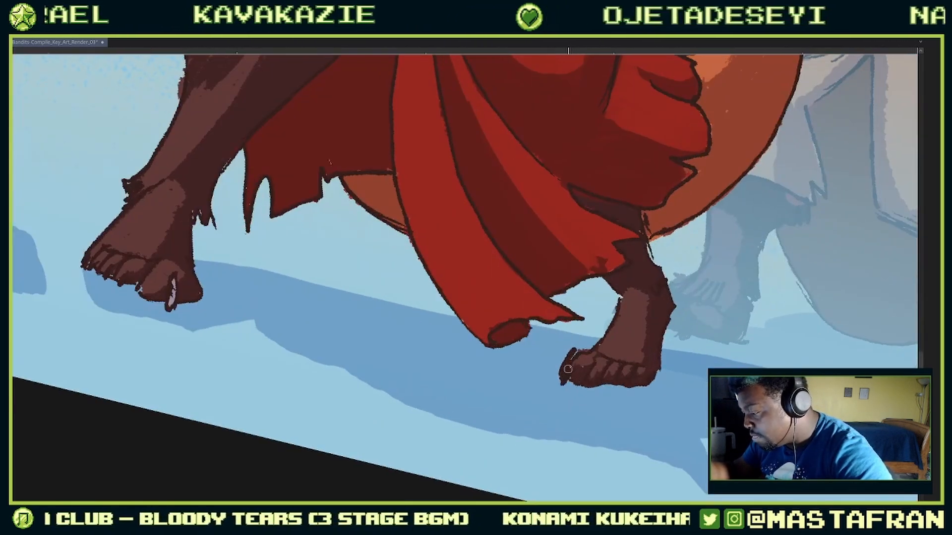
pyautogui.moveTo(606, 331); pyautogui.dragTo(572, 340)
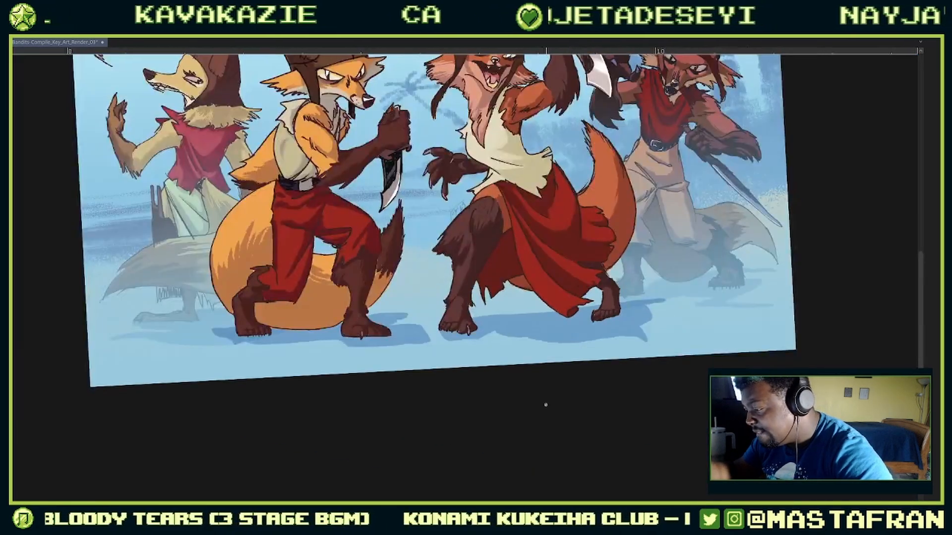
pyautogui.moveTo(590, 213); pyautogui.dragTo(543, 247)
pyautogui.hotkey('ctrl', '0')
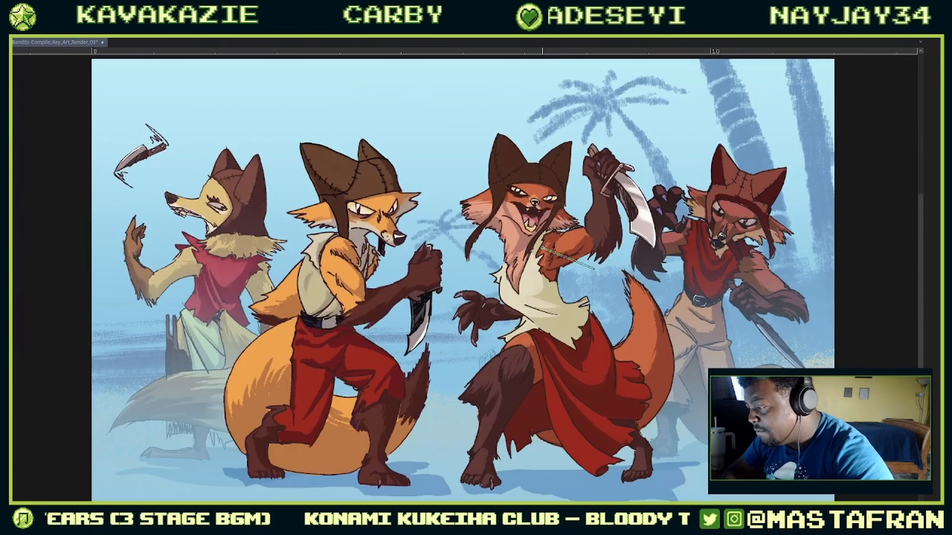
# Step: Show the layer list and collapse the Fem Knife A folder
pyautogui.press('F4')
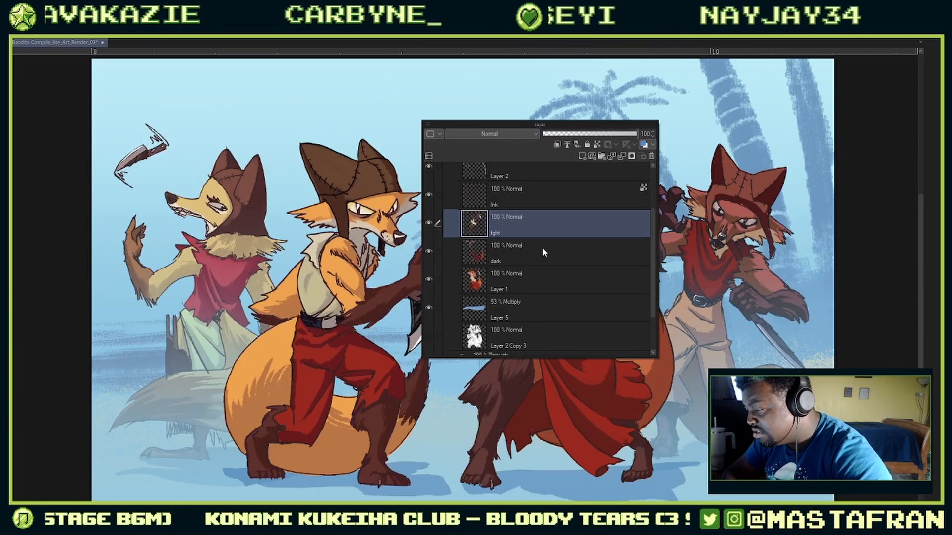
pyautogui.scroll(3, 547, 287)
pyautogui.click(455, 215)
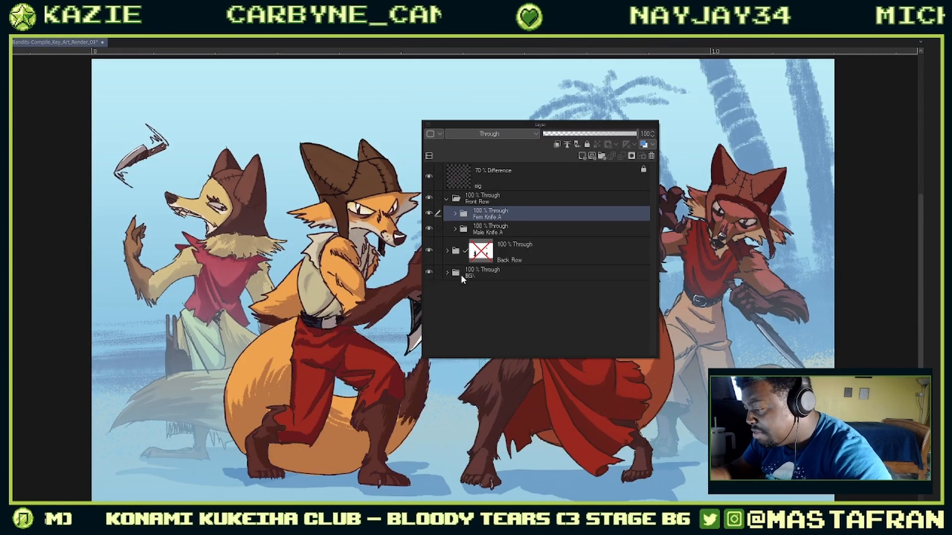
# Step: Expand the BG folder and delete its hidden Layer 12 2
pyautogui.click(525, 251)
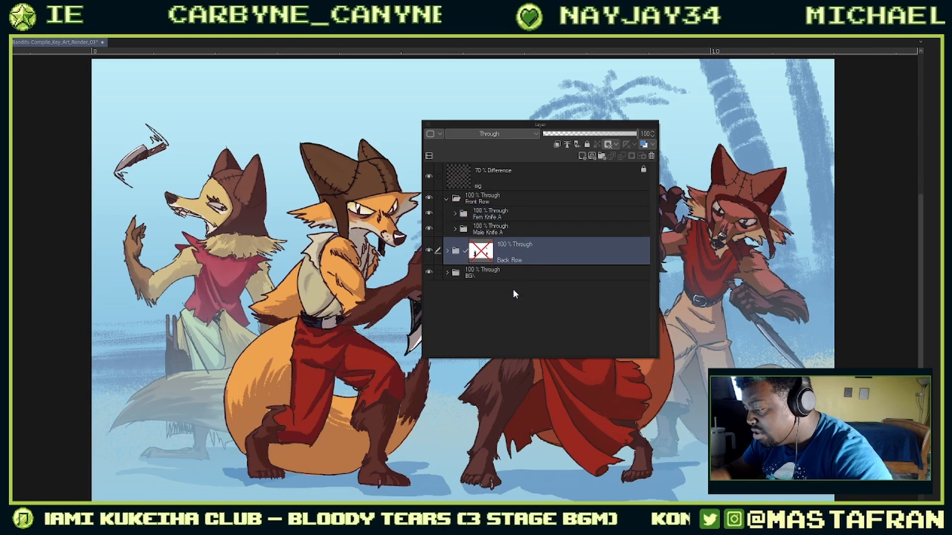
pyautogui.click(467, 273)
pyautogui.click(447, 273)
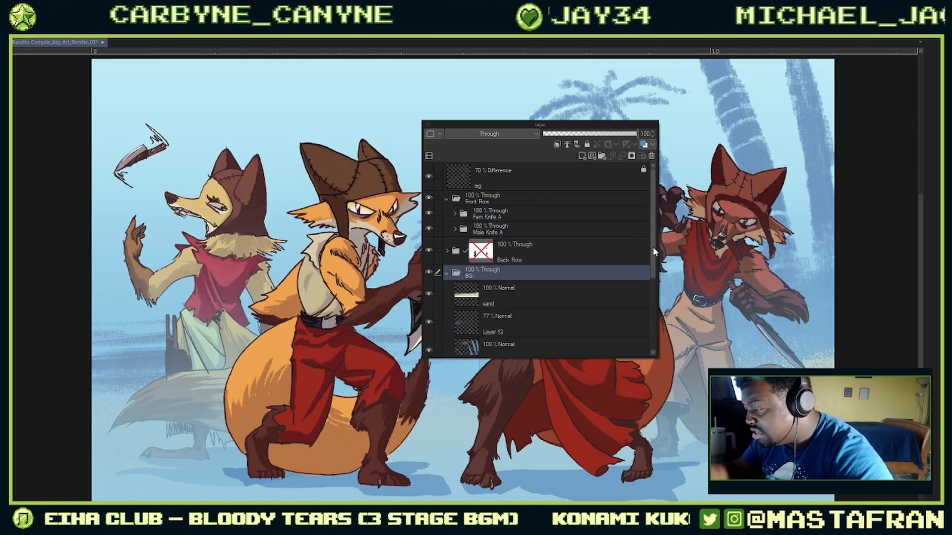
pyautogui.moveTo(653, 247); pyautogui.dragTo(652, 271)
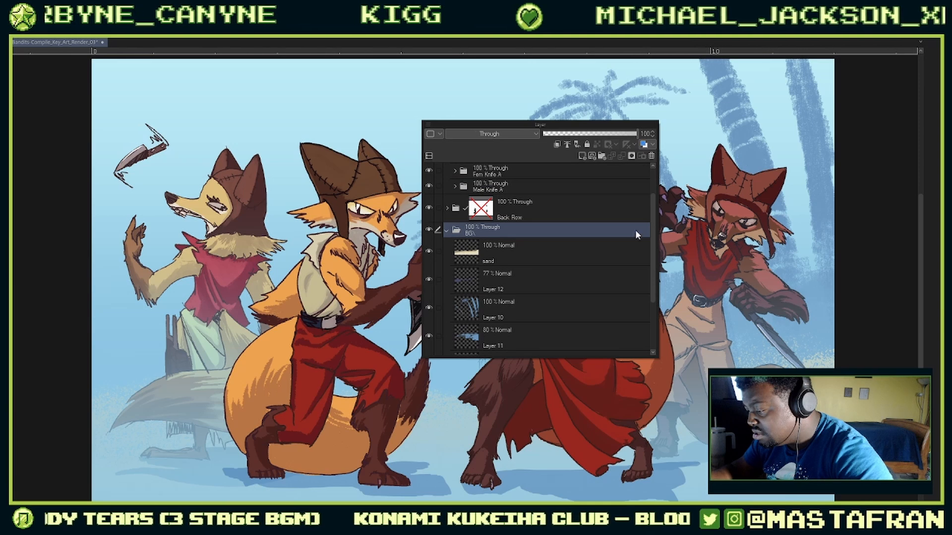
pyautogui.moveTo(652, 261); pyautogui.dragTo(647, 324)
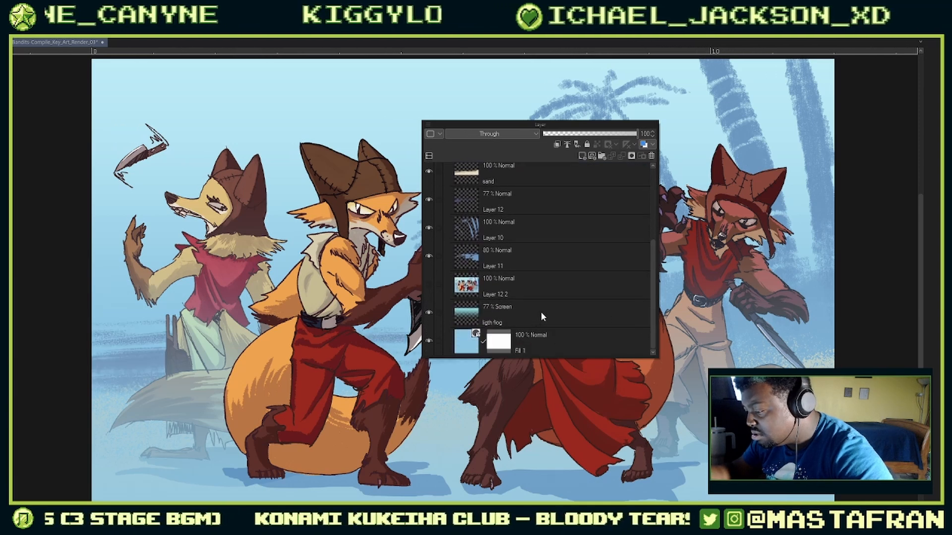
pyautogui.moveTo(563, 283); pyautogui.dragTo(651, 156)
# Step: Check what the ligth fog and Layer 11 background layers contribute by hiding and reshowing each
pyautogui.click(427, 311)
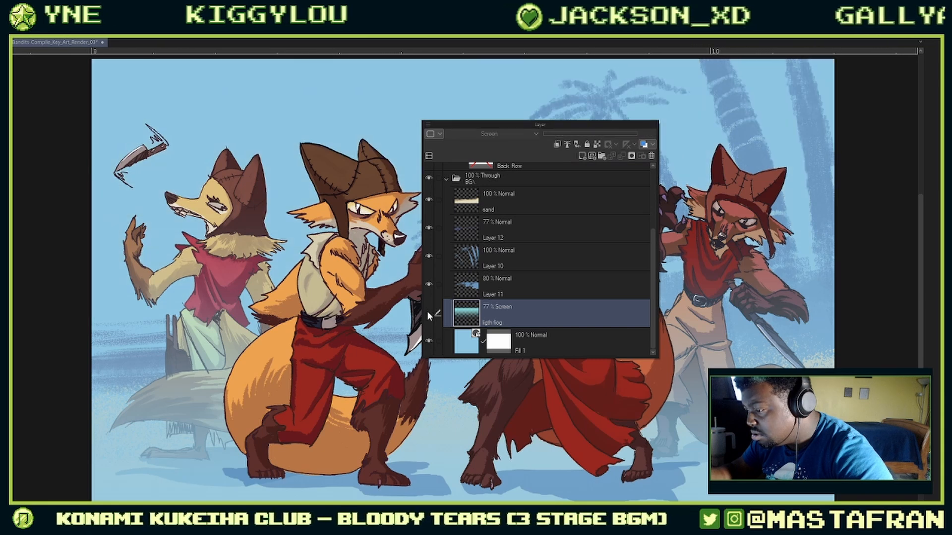
pyautogui.click(427, 311)
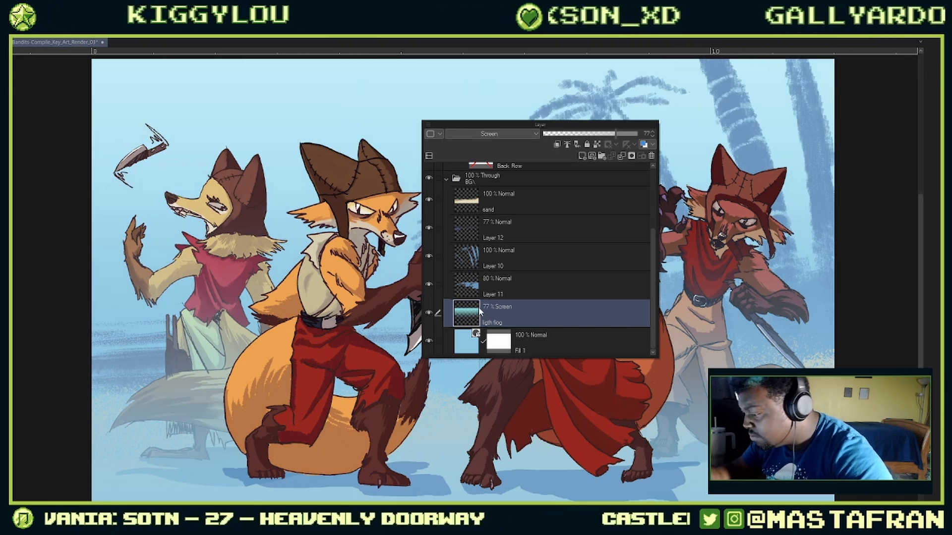
pyautogui.click(429, 286)
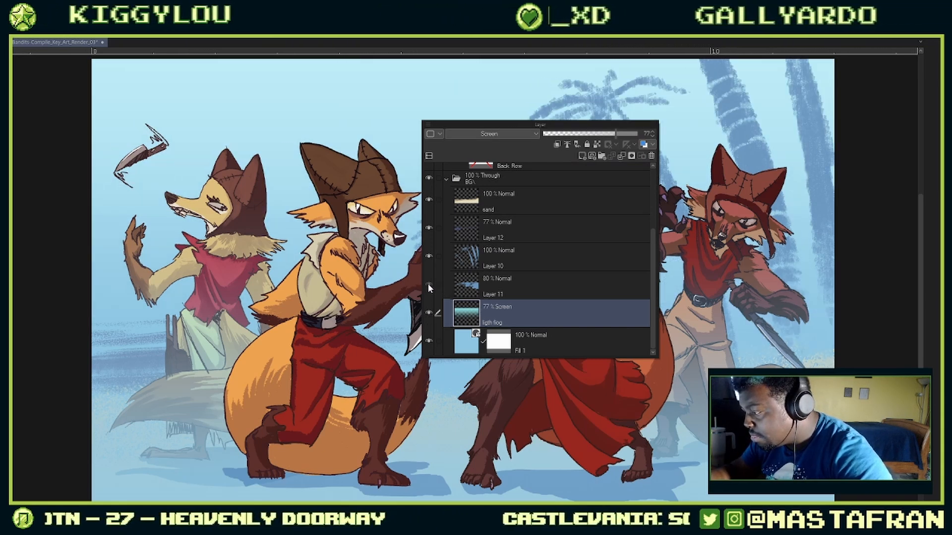
pyautogui.click(428, 284)
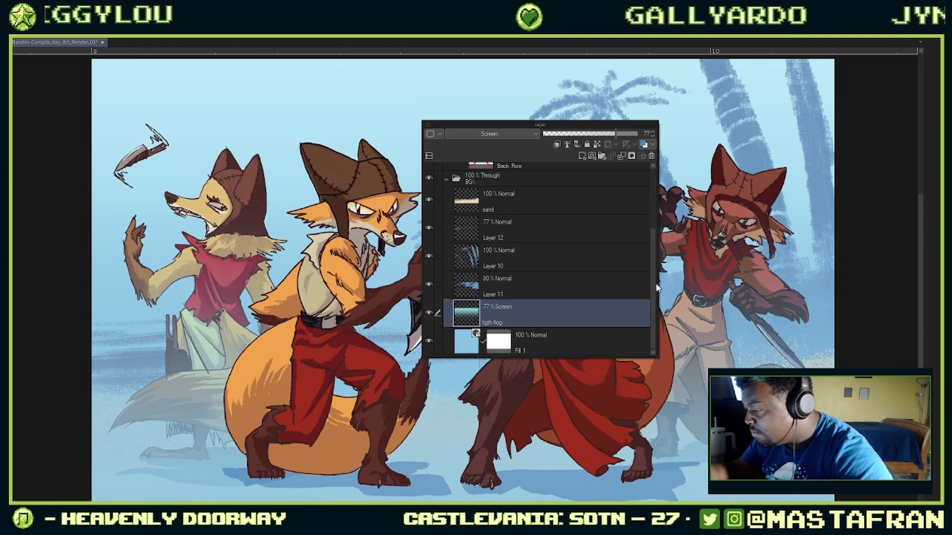
# Step: Collapse the Front Row folder and move the layer list clear of the two foreground foxes
pyautogui.moveTo(652, 289); pyautogui.dragTo(655, 228)
pyautogui.click(515, 214)
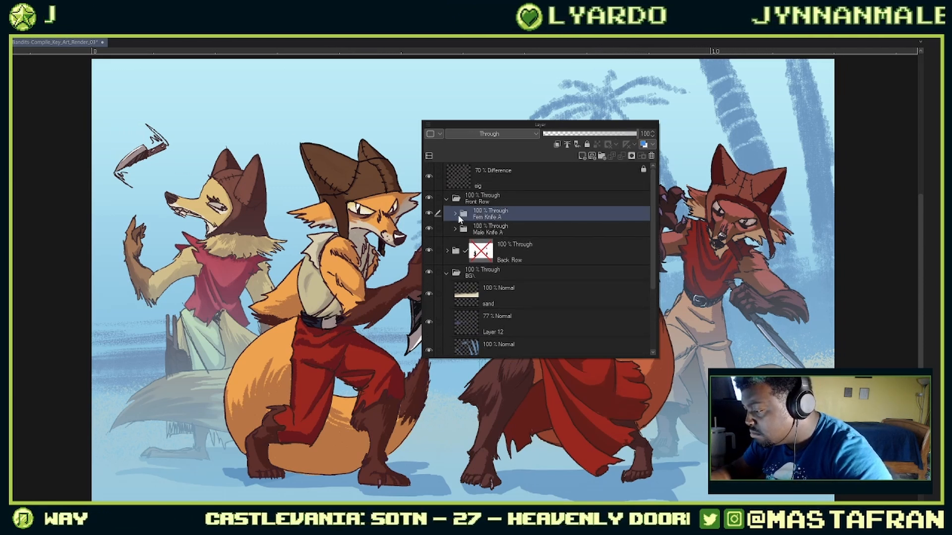
pyautogui.click(445, 199)
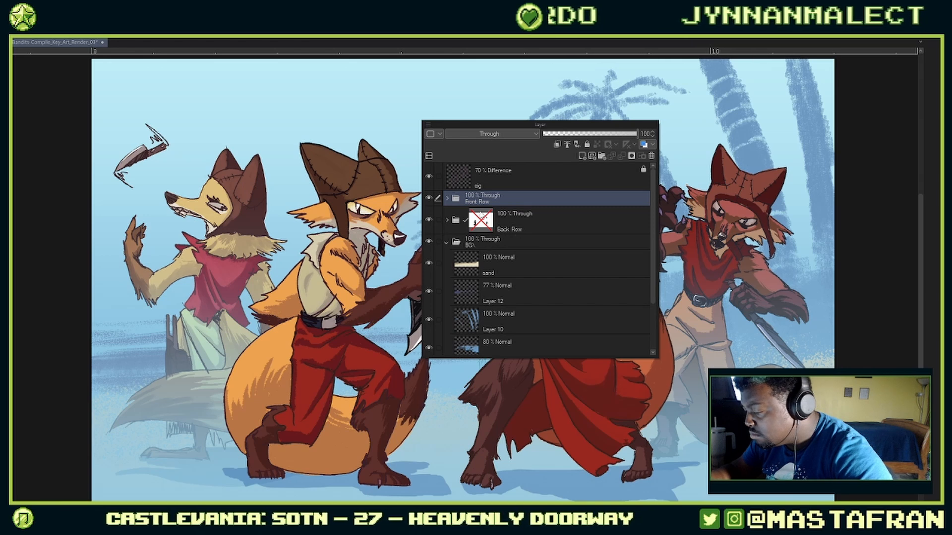
pyautogui.click(533, 132)
pyautogui.click(604, 128)
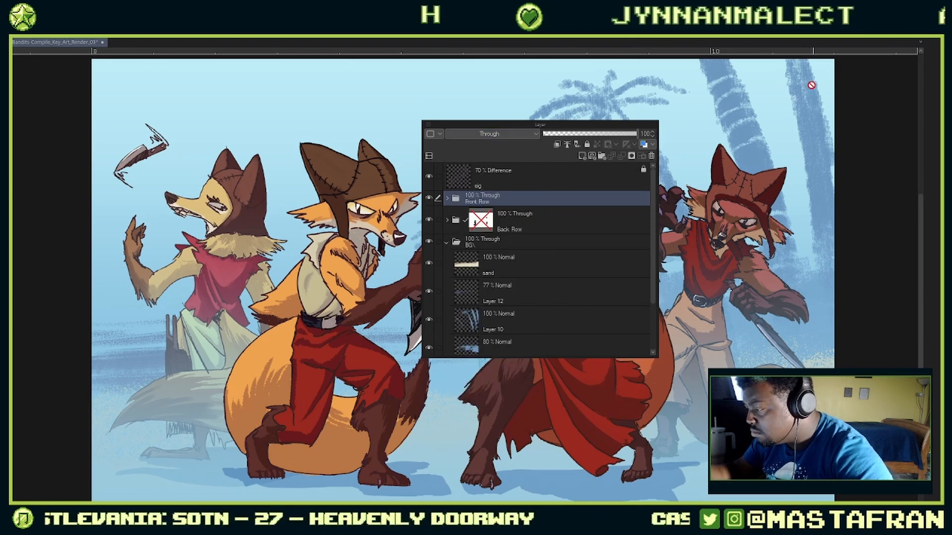
pyautogui.moveTo(619, 127); pyautogui.dragTo(901, 76)
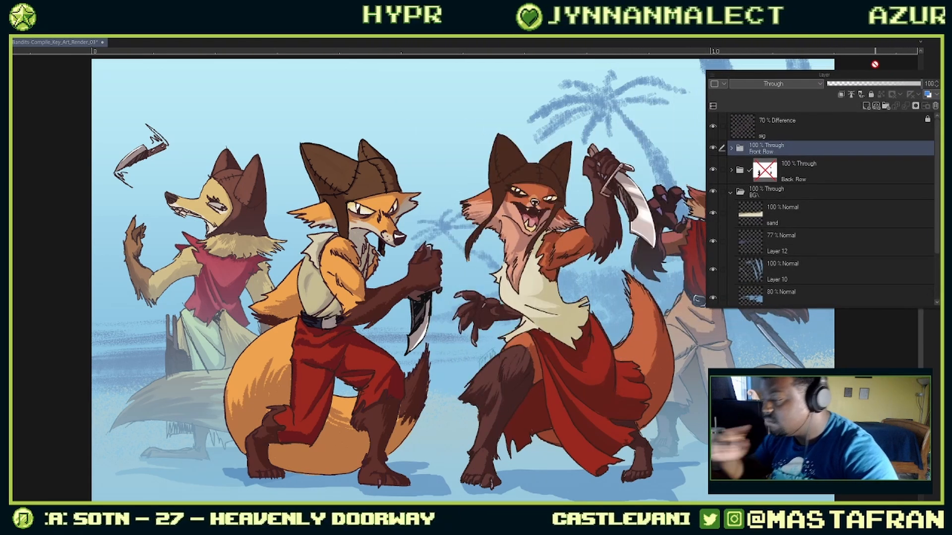
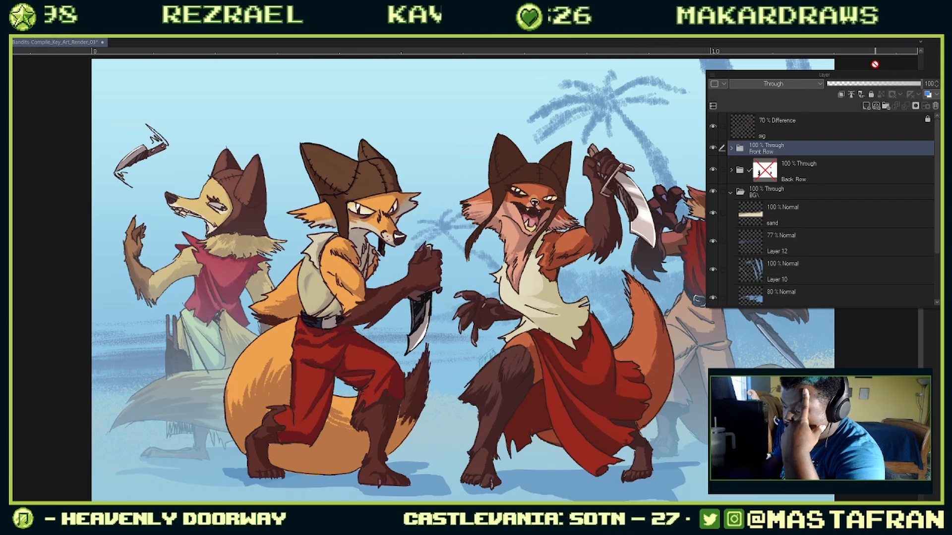
# Step: Re-enable the layer mask on the Back Row folder and leave the folder collapsed
pyautogui.click(815, 167)
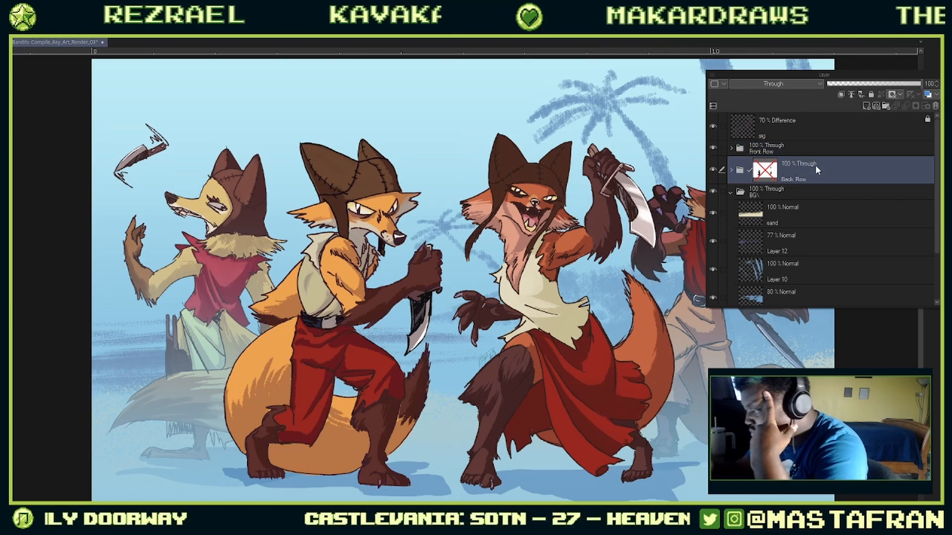
pyautogui.click(732, 170)
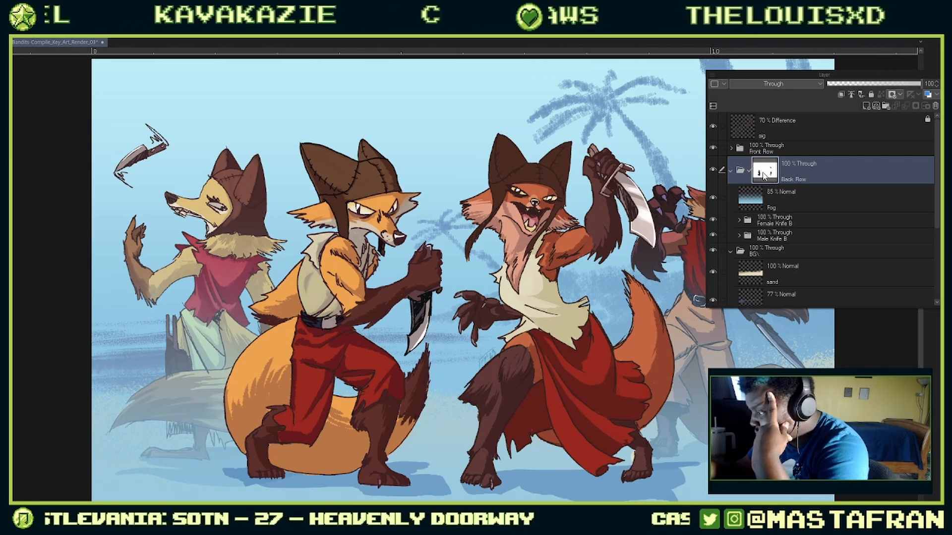
pyautogui.click(731, 170)
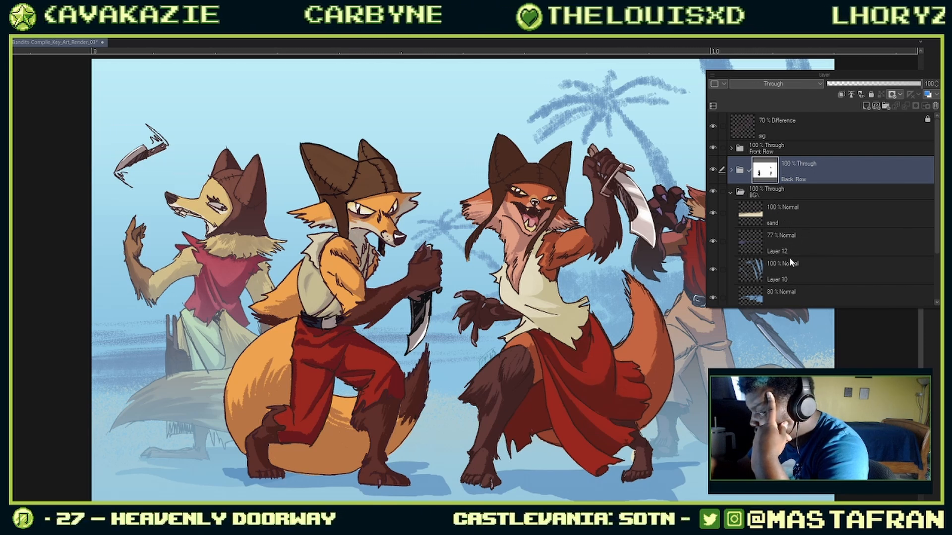
# Step: Expand the Back Row folder and check the Female Knife B group by hiding and reshowing it
pyautogui.scroll(-2, 789, 257)
pyautogui.moveTo(798, 180); pyautogui.dragTo(797, 210)
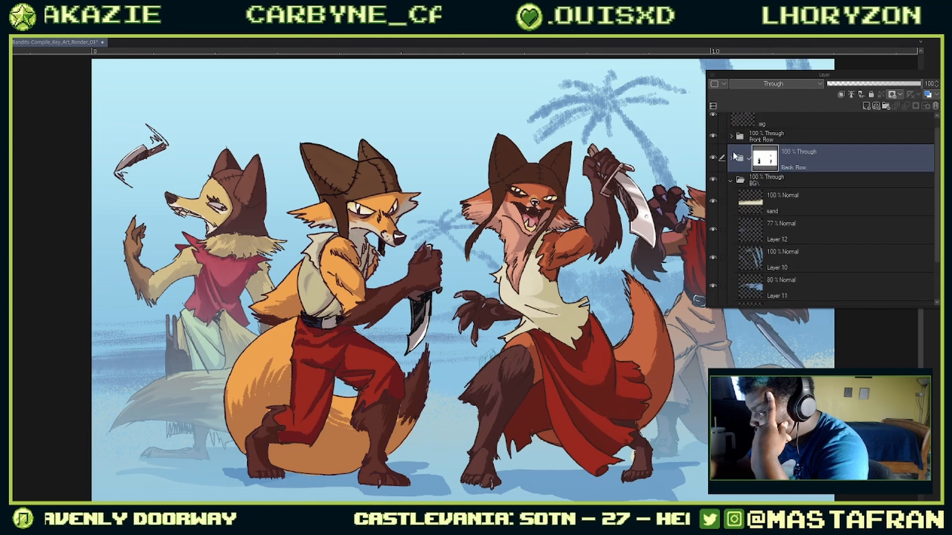
pyautogui.click(730, 158)
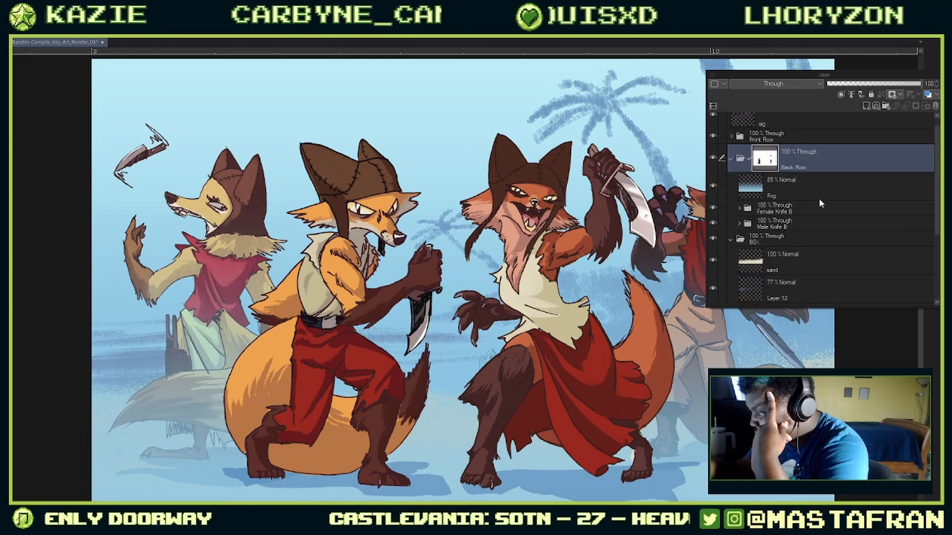
pyautogui.click(713, 208)
pyautogui.click(712, 208)
# Step: Delete Layer 6, the blue Multiply shadow layer, from the Female Knife B folder
pyautogui.click(744, 210)
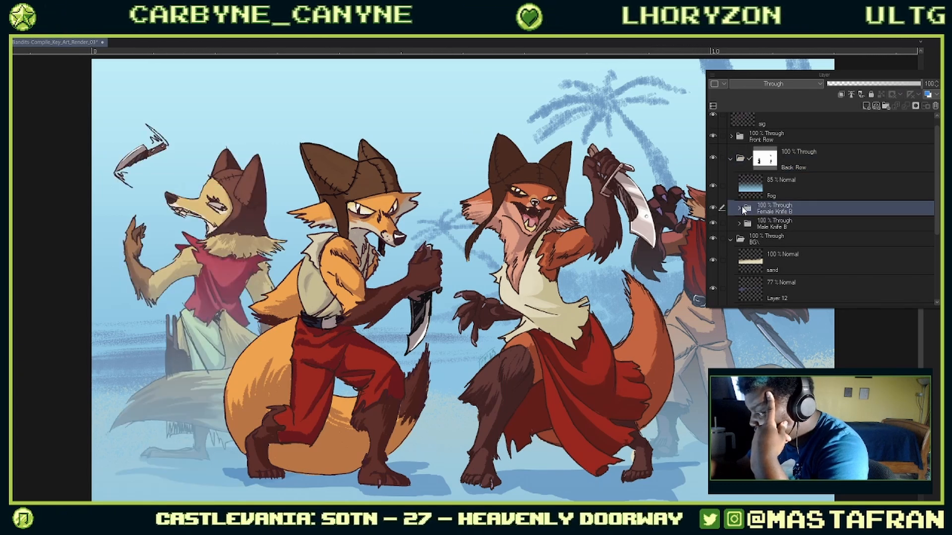
pyautogui.click(738, 209)
pyautogui.scroll(-4, 814, 192)
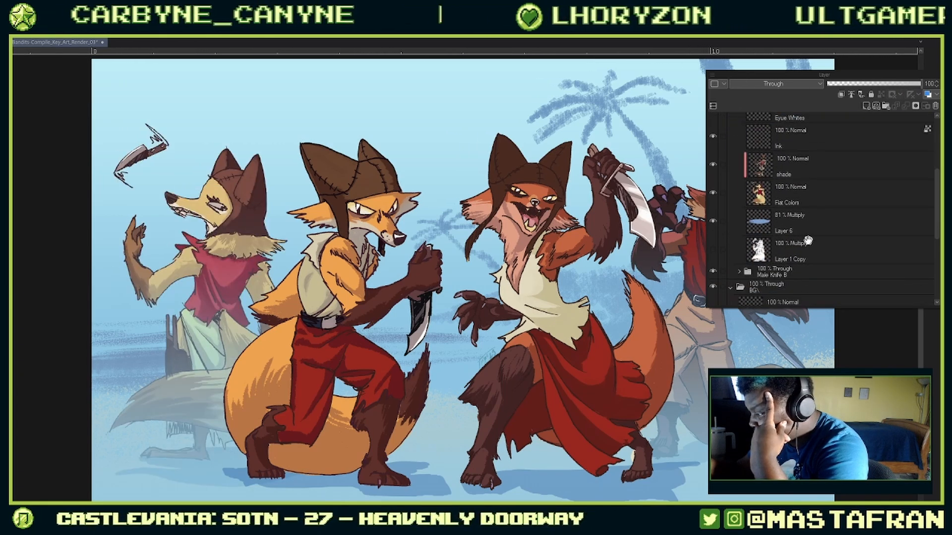
pyautogui.click(815, 195)
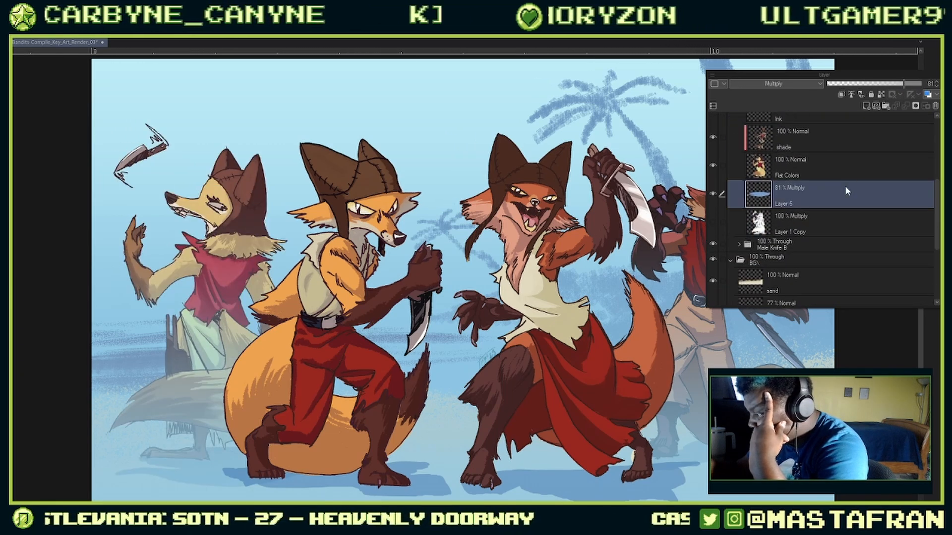
pyautogui.click(935, 106)
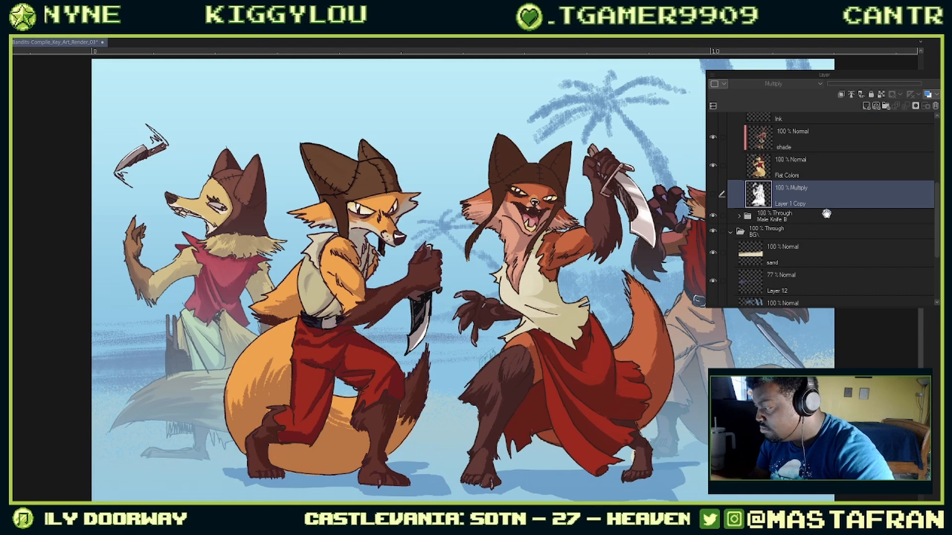
# Step: Expand the Male Knife B folder and delete the layer between Flats and Layer 1 Copy 3
pyautogui.scroll(3, 792, 279)
pyautogui.scroll(-1, 756, 277)
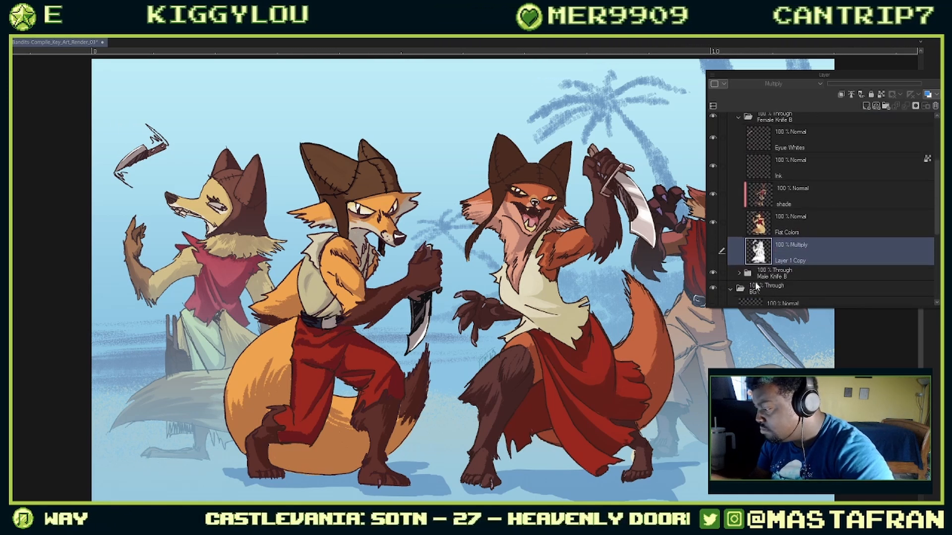
pyautogui.scroll(-3, 773, 238)
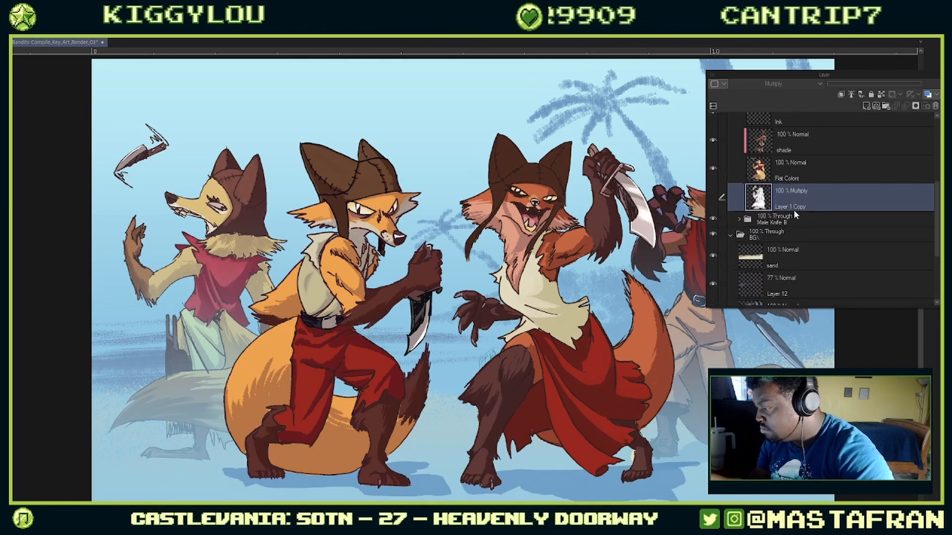
pyautogui.click(739, 219)
pyautogui.scroll(-3, 844, 266)
pyautogui.moveTo(823, 291)
pyautogui.mouseDown()
pyautogui.moveTo(895, 179)
pyautogui.moveTo(926, 104)
pyautogui.mouseUp()
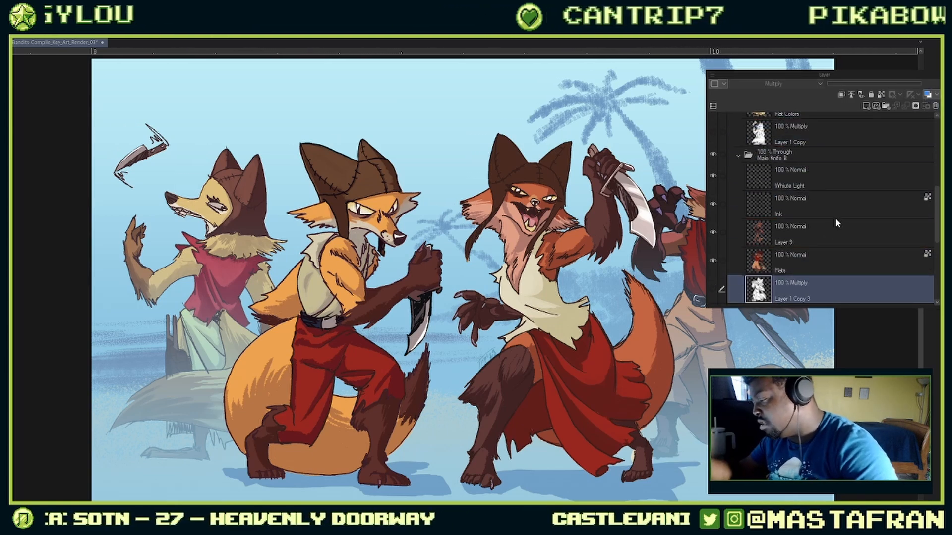
# Step: Collapse the Male Knife B, Female Knife B and Back Row folders, leaving Back Row selected
pyautogui.scroll(-4, 835, 218)
pyautogui.moveTo(792, 205); pyautogui.dragTo(778, 287)
pyautogui.click(739, 170)
pyautogui.scroll(5, 766, 153)
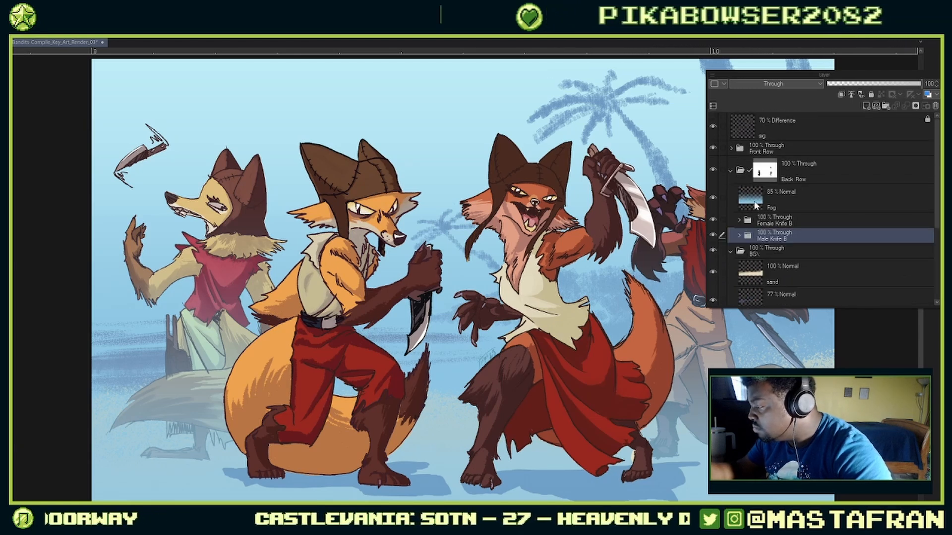
pyautogui.click(803, 166)
pyautogui.click(737, 167)
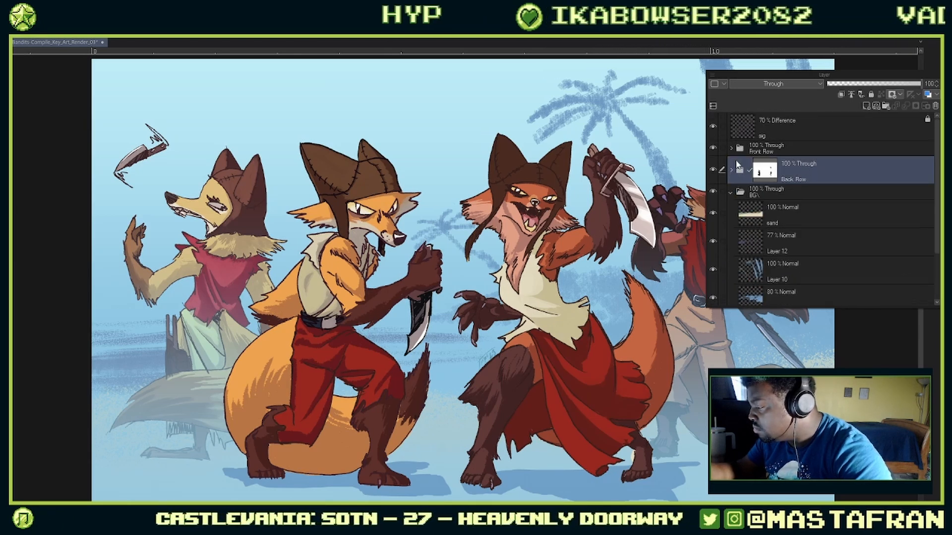
# Step: Delete Layer 5, the blue Multiply shadow layer, from the Fem Knife A folder in Front Row and collapse that folder
pyautogui.click(790, 146)
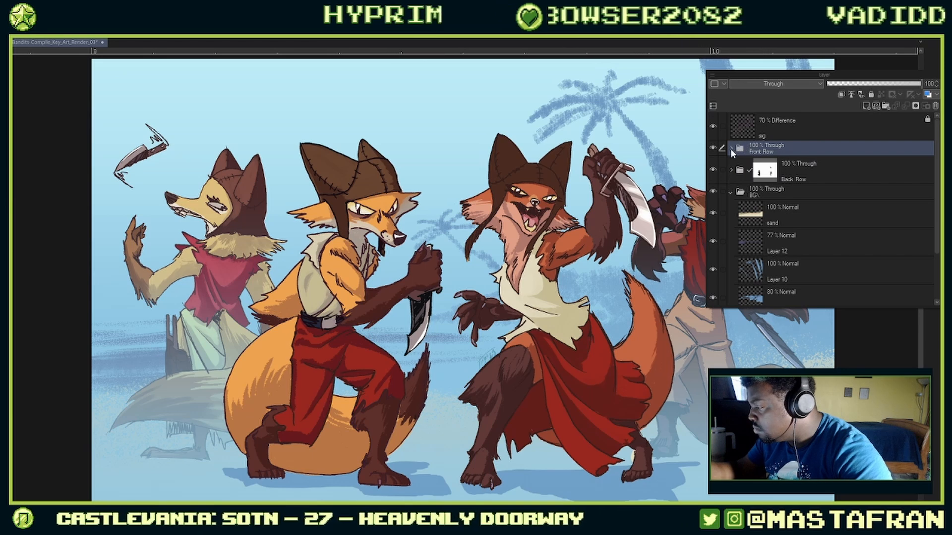
pyautogui.scroll(-3, 808, 255)
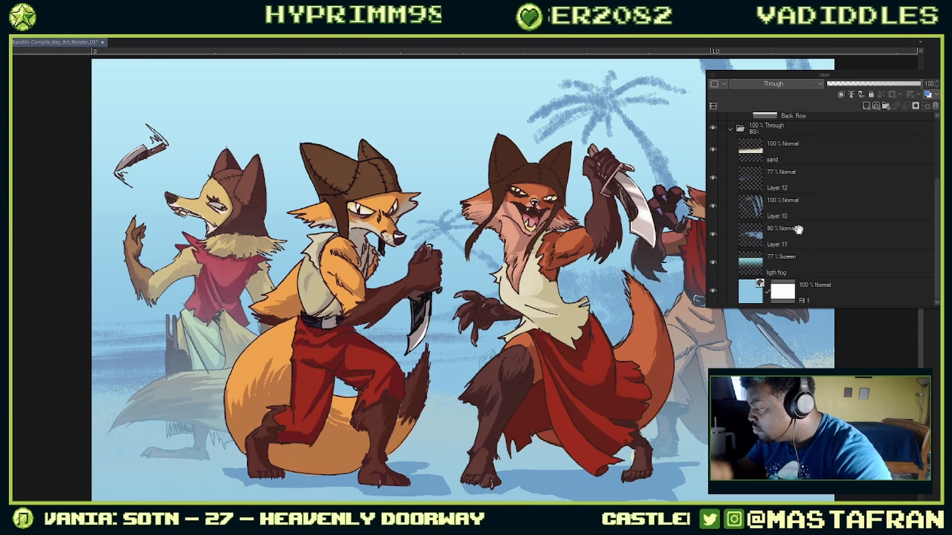
pyautogui.scroll(3, 798, 229)
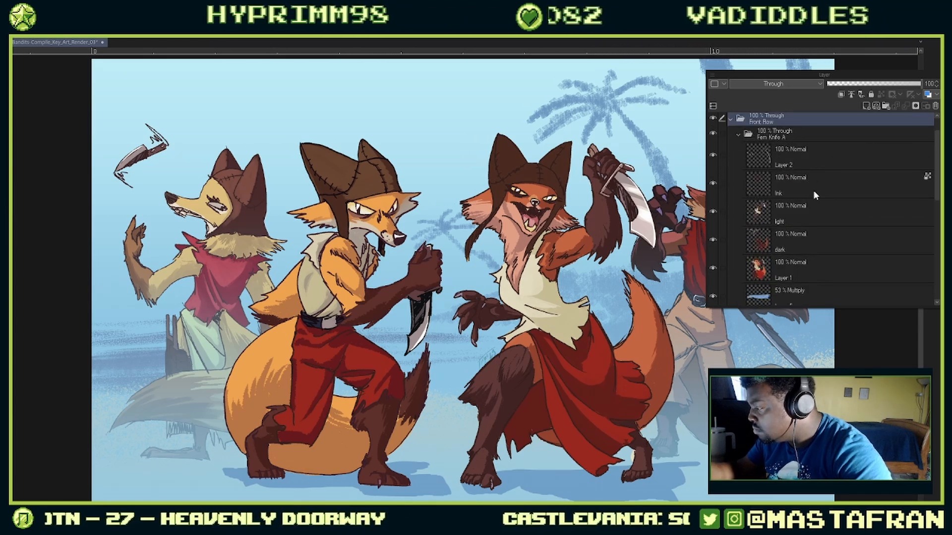
pyautogui.scroll(-2, 812, 190)
pyautogui.moveTo(818, 244); pyautogui.dragTo(928, 120)
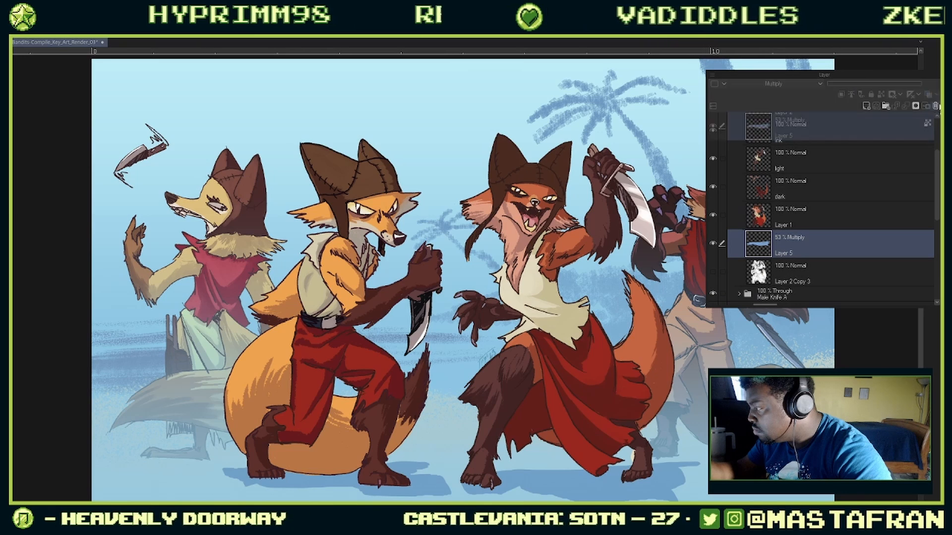
pyautogui.scroll(3, 769, 224)
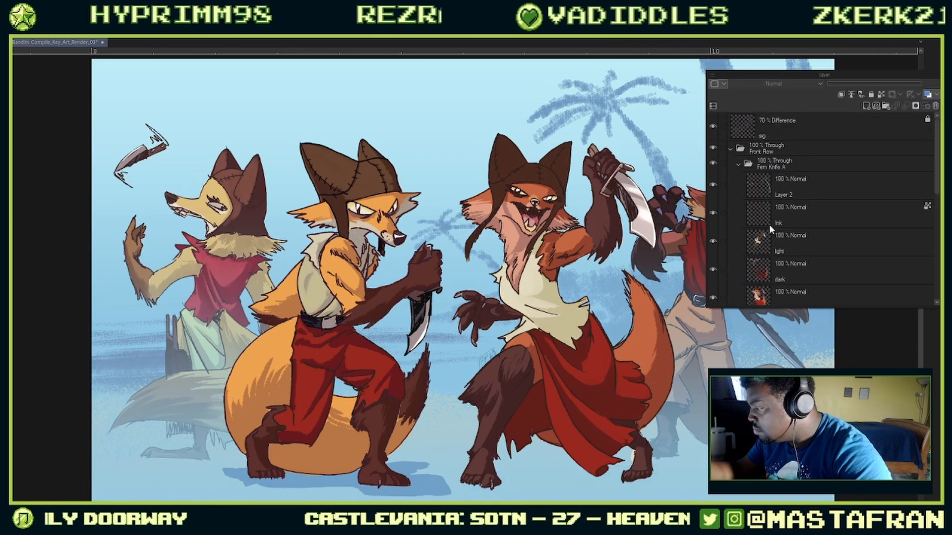
pyautogui.click(744, 162)
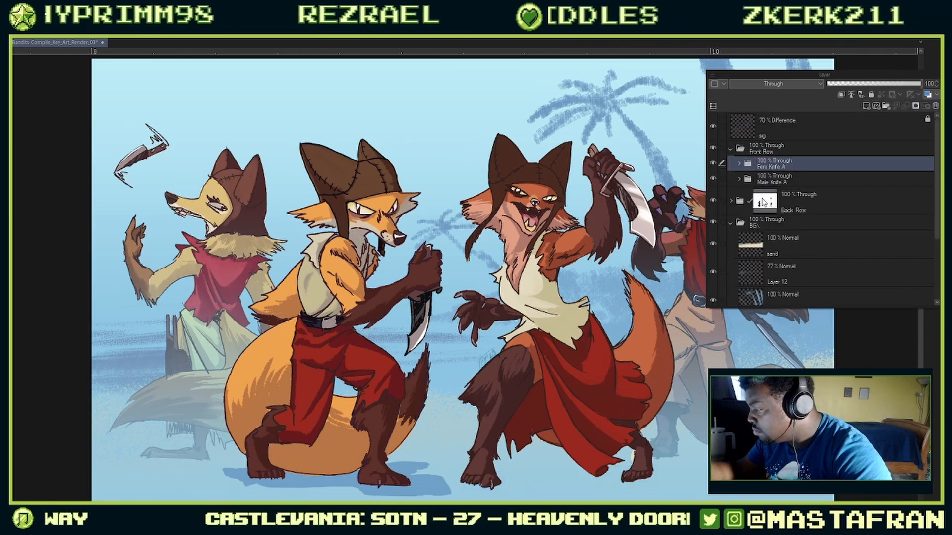
# Step: Delete Layer 4, the blue Multiply shadow layer, from the Male Knife A folder and collapse that folder
pyautogui.click(739, 179)
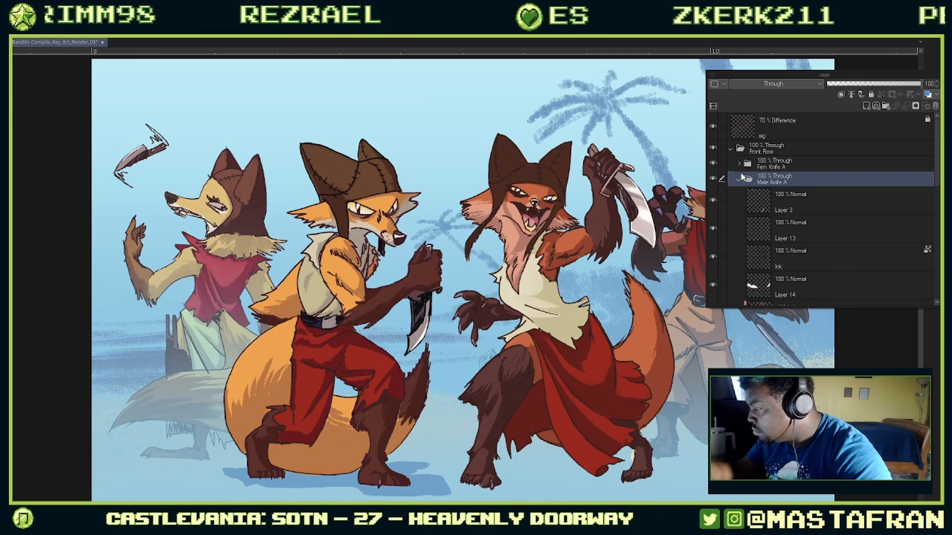
pyautogui.scroll(-3, 813, 208)
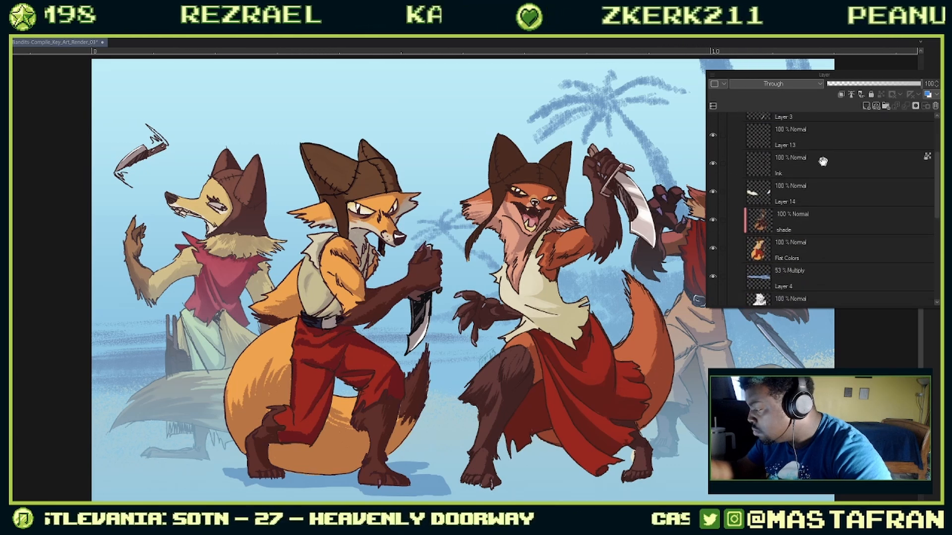
pyautogui.moveTo(823, 257)
pyautogui.mouseDown()
pyautogui.moveTo(917, 159)
pyautogui.moveTo(934, 106)
pyautogui.mouseUp()
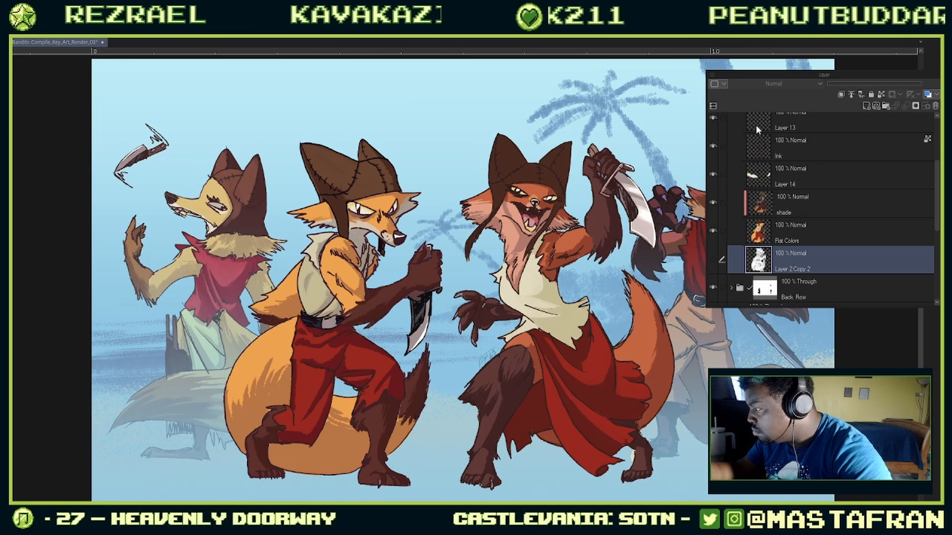
pyautogui.scroll(4, 768, 224)
pyautogui.click(736, 177)
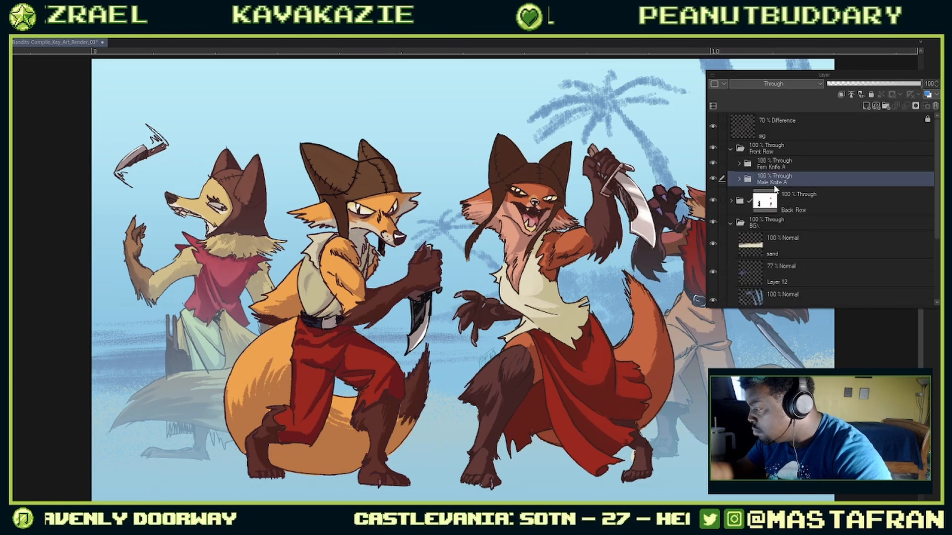
# Step: Add a new layer directly above the sand layer in the BG folder and name it "cast shadow"
pyautogui.scroll(-3, 790, 256)
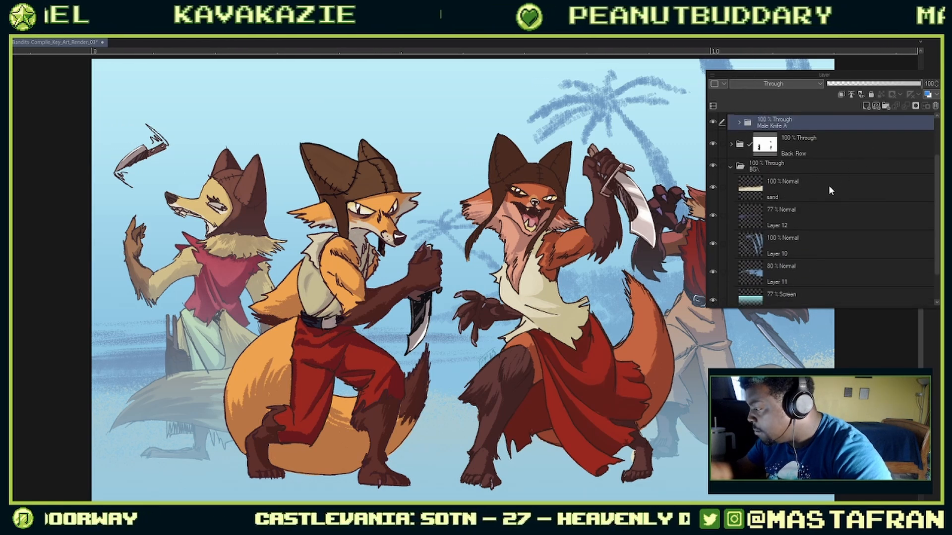
pyautogui.click(829, 185)
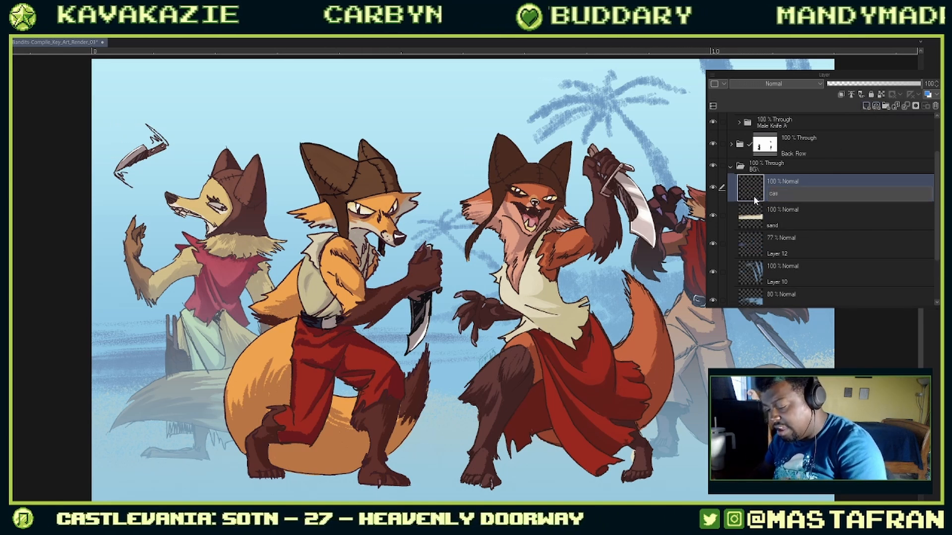
pyautogui.write('cast shadow')
pyautogui.press('Return')
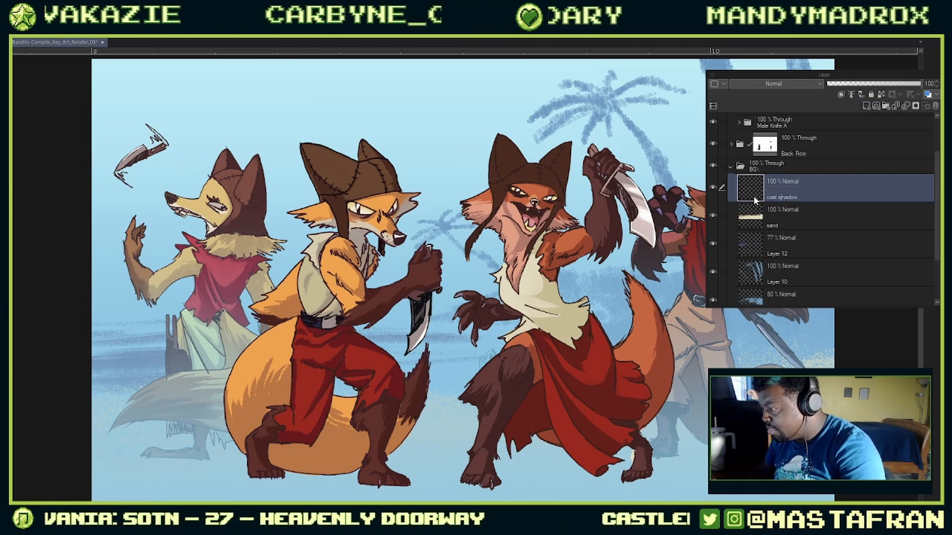
# Step: Close the floating palettes and bring back the full docked workspace with the brush, colour and auto action palettes
pyautogui.press('Tab')
pyautogui.press('F7')
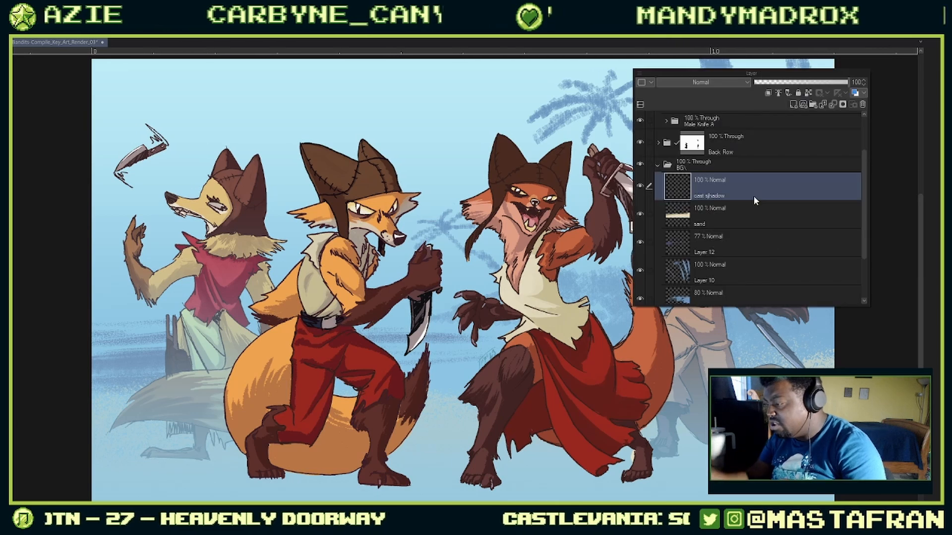
pyautogui.press('F6')
pyautogui.press('F5')
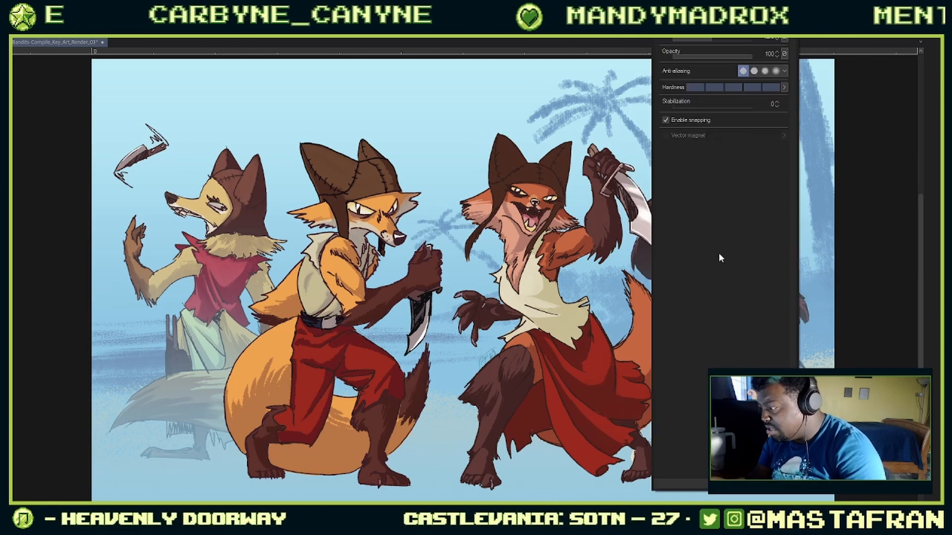
pyautogui.press('F8')
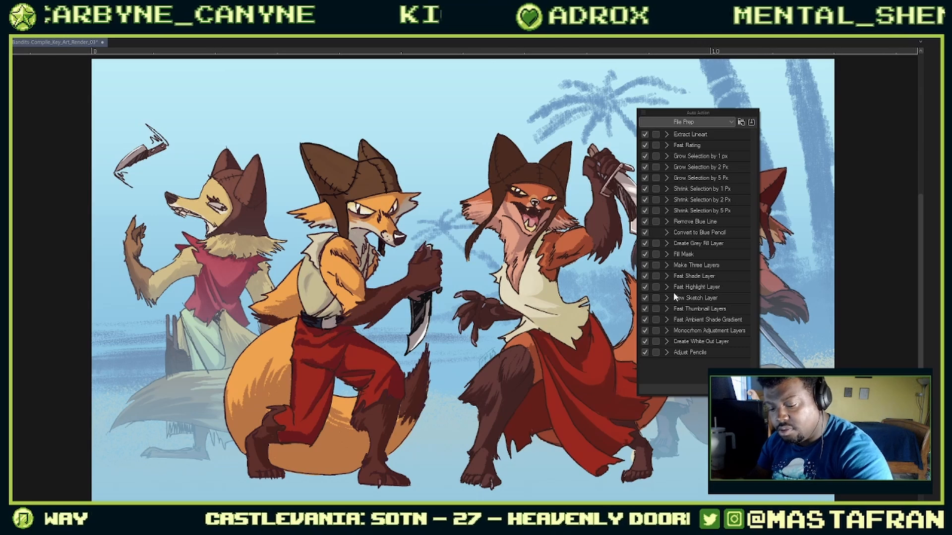
pyautogui.press('F8')
pyautogui.press('Tab')
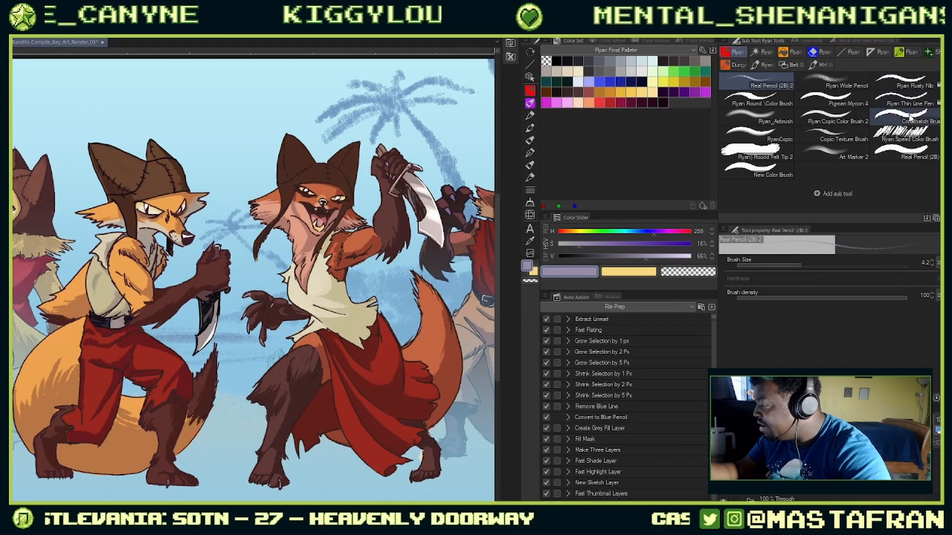
# Step: Look through the custom sub tool groups, including the vellum, inker, dungeon, eraser, ruler and pixel tools, for a suitable brush
pyautogui.click(855, 80)
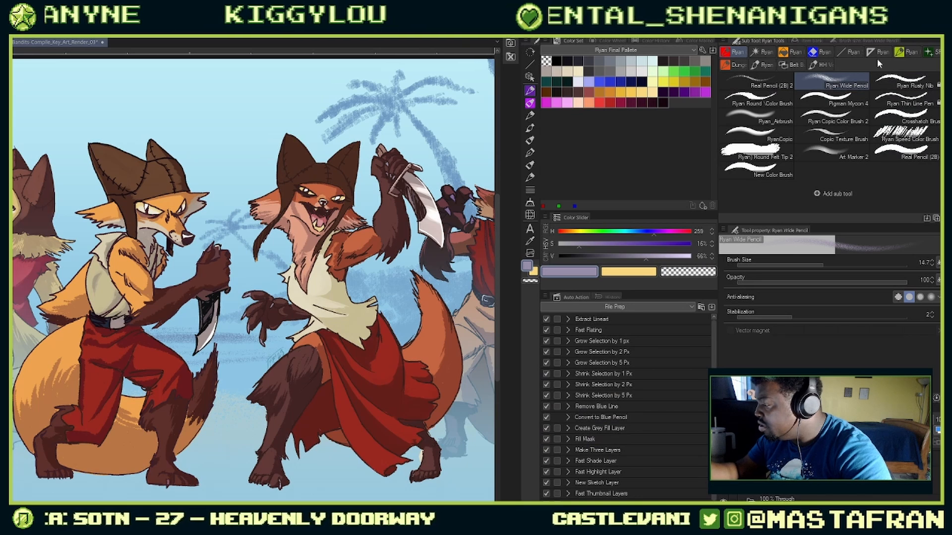
pyautogui.click(850, 52)
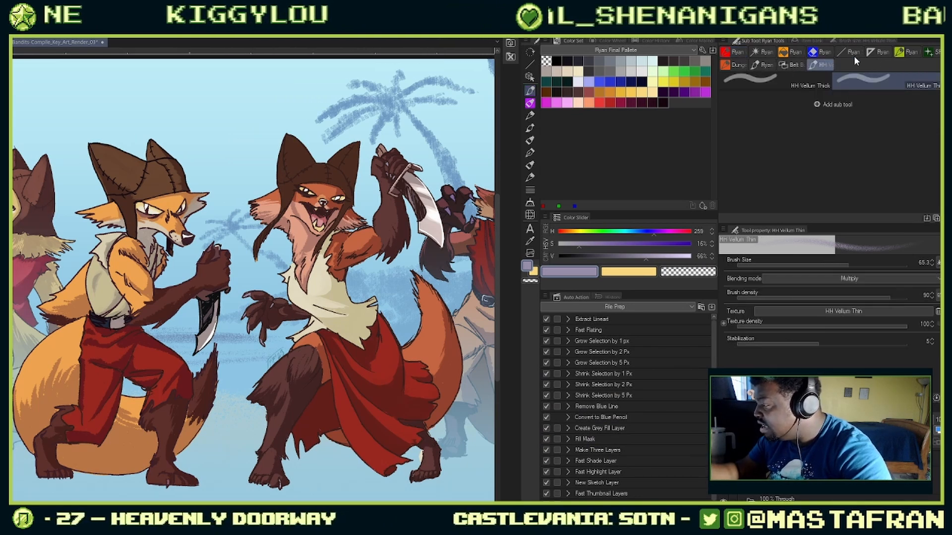
pyautogui.click(792, 64)
pyautogui.click(769, 64)
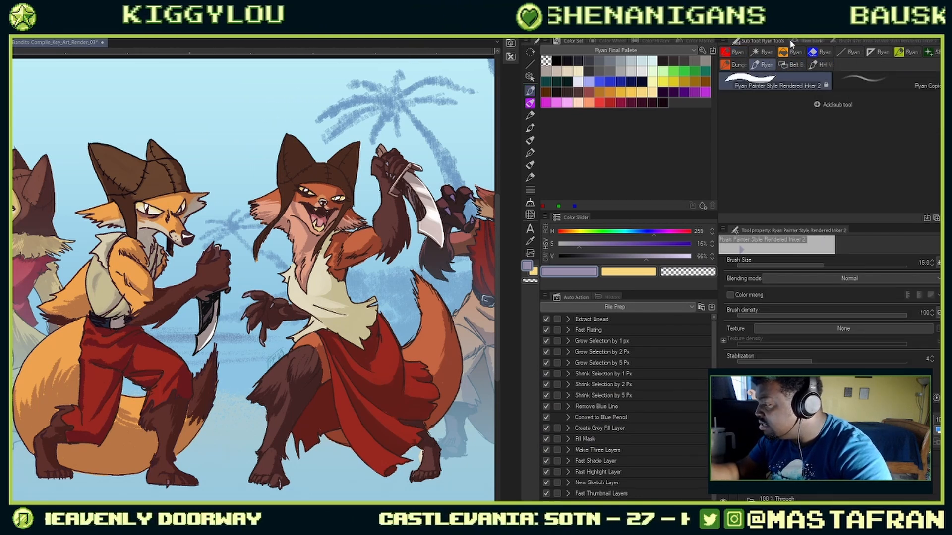
pyautogui.click(734, 64)
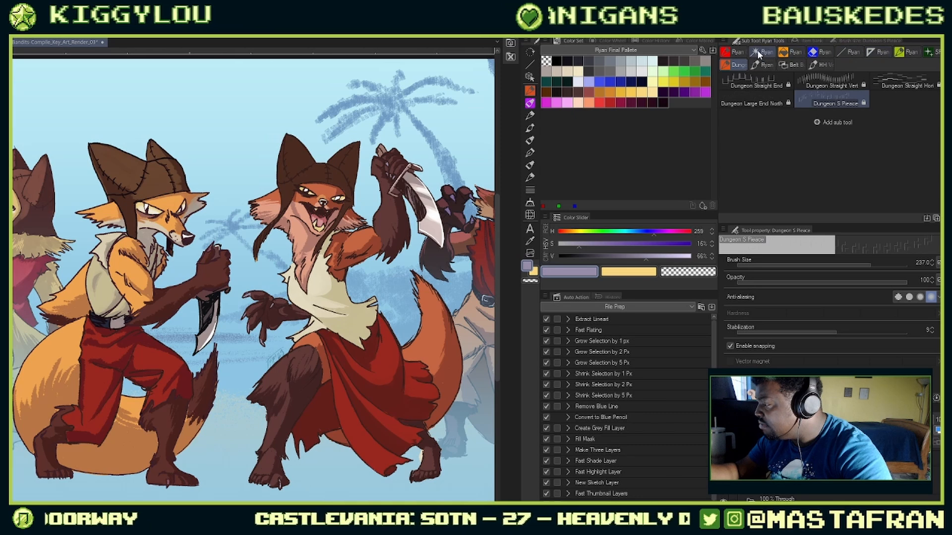
pyautogui.click(791, 52)
pyautogui.click(849, 52)
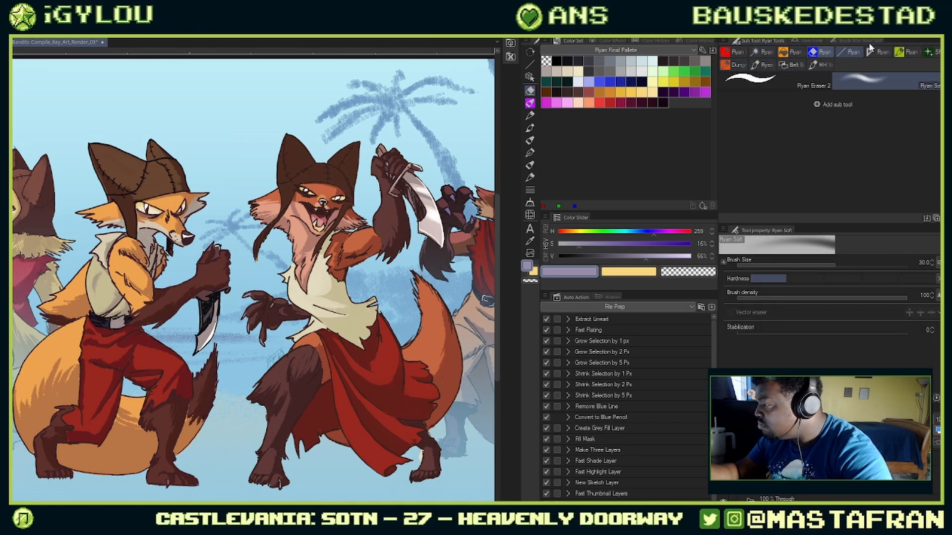
pyautogui.click(877, 51)
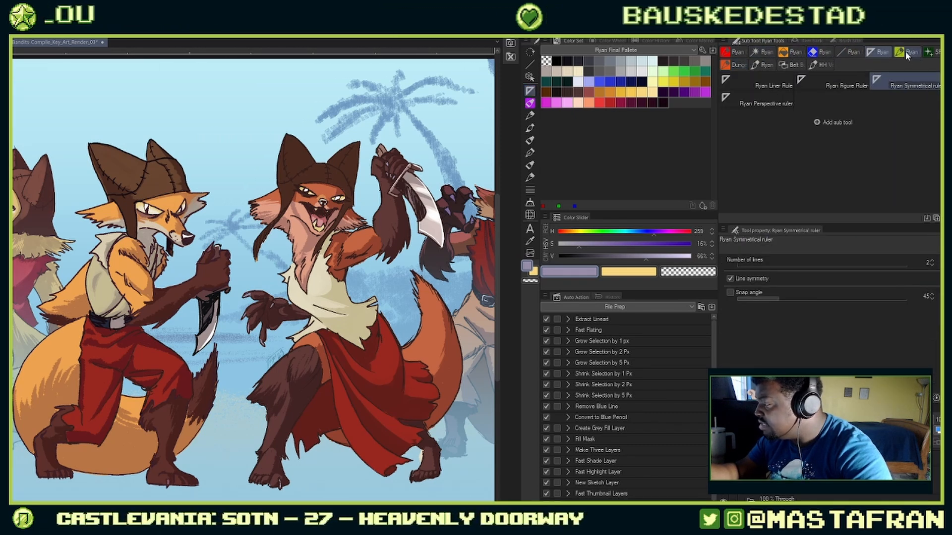
pyautogui.click(926, 52)
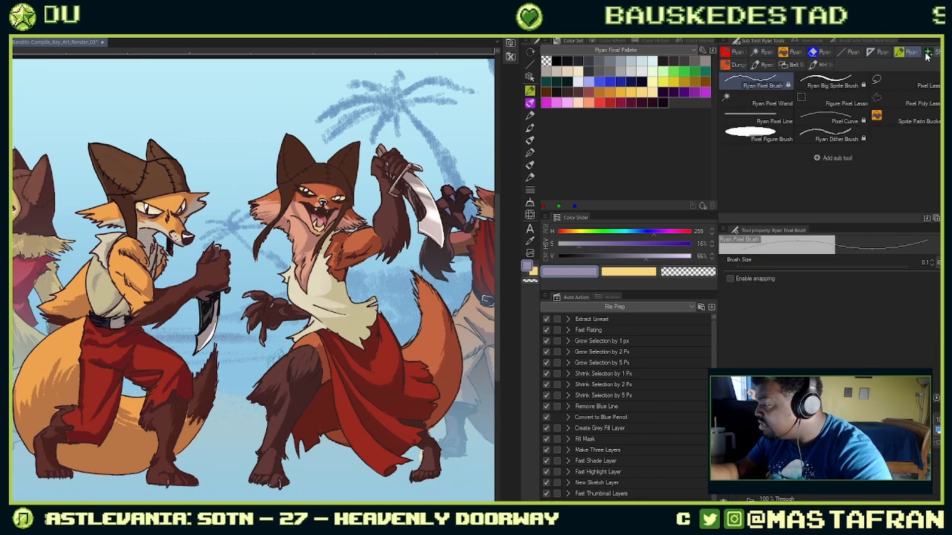
pyautogui.click(734, 52)
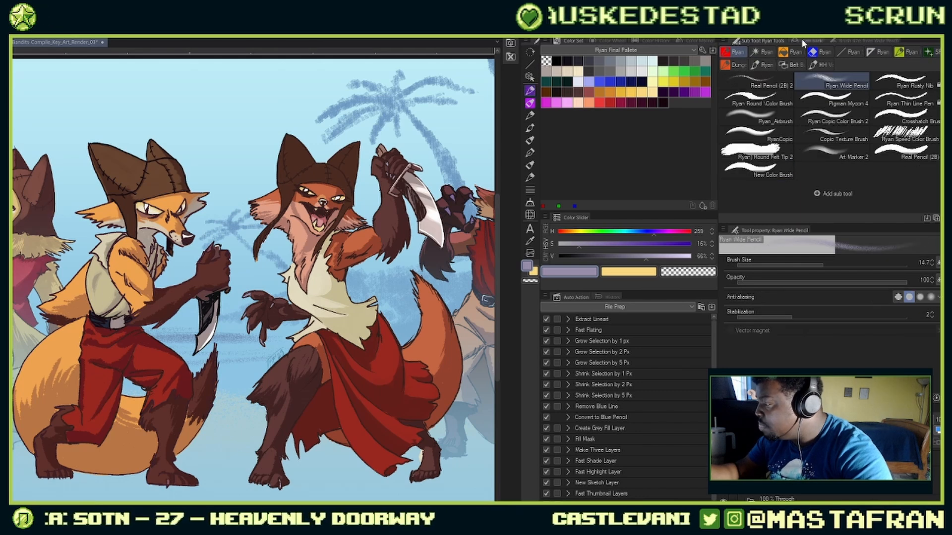
# Step: Browse the Frenden Brushes groups and choose the Dust Shader (Soft) brush
pyautogui.click(529, 115)
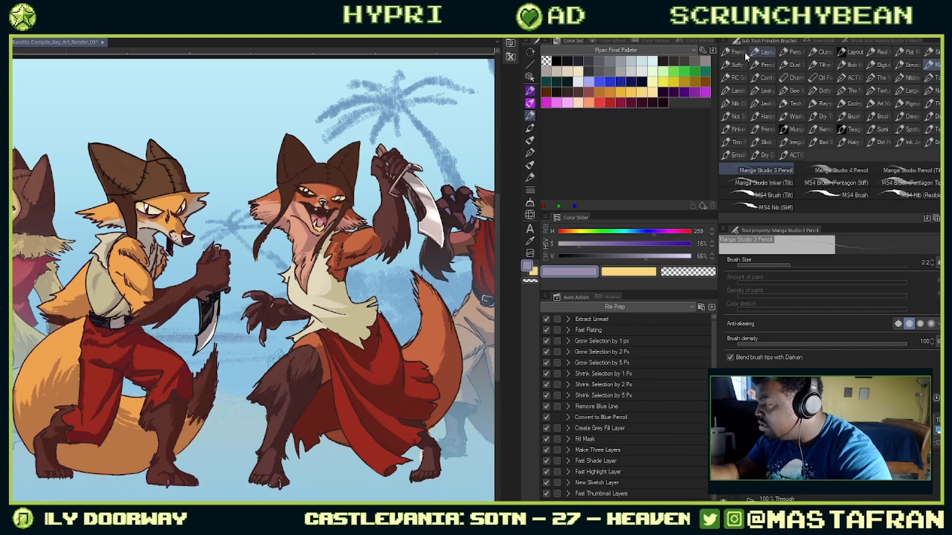
pyautogui.click(765, 52)
pyautogui.click(790, 53)
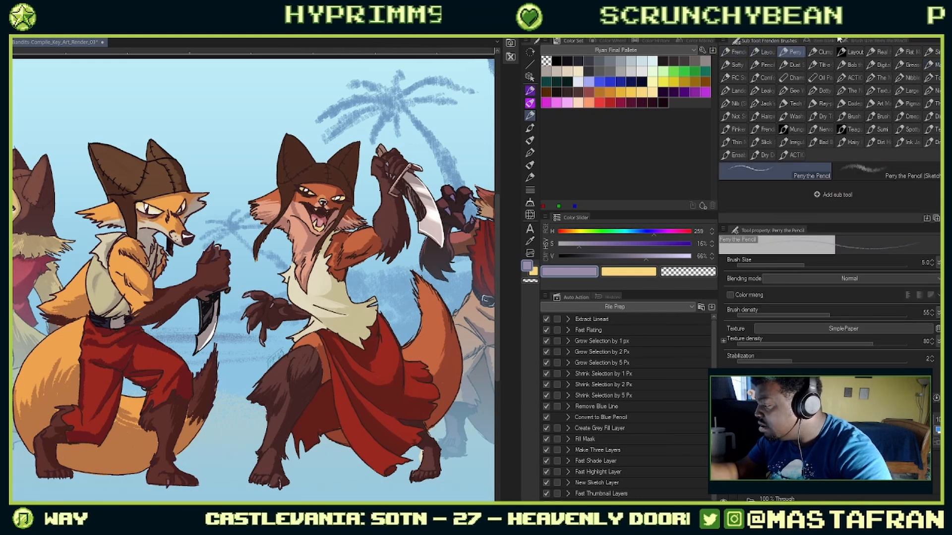
pyautogui.click(823, 53)
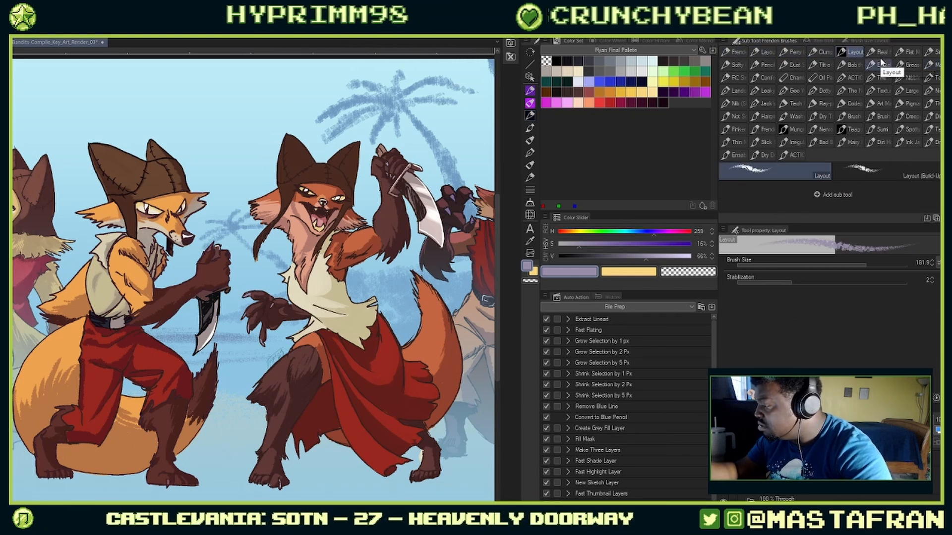
pyautogui.click(879, 52)
pyautogui.click(908, 52)
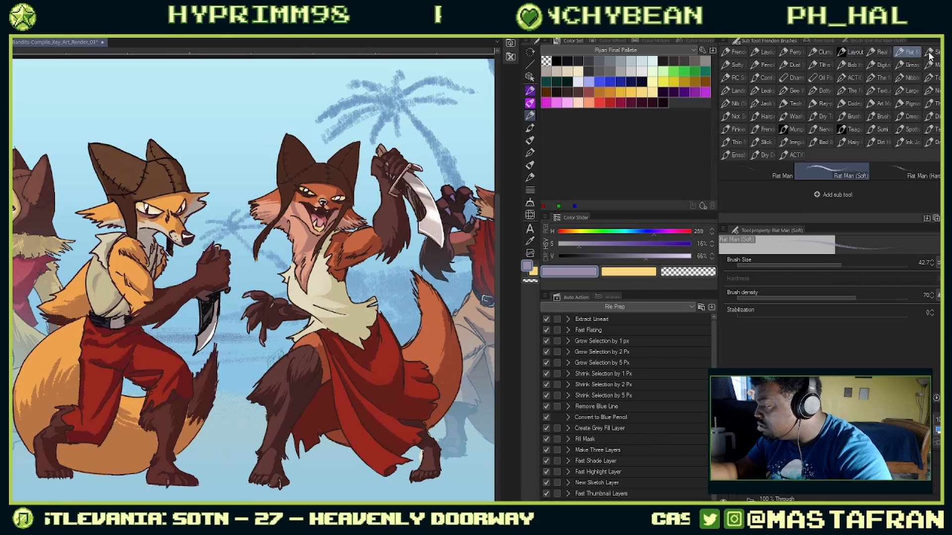
pyautogui.click(932, 53)
pyautogui.click(931, 64)
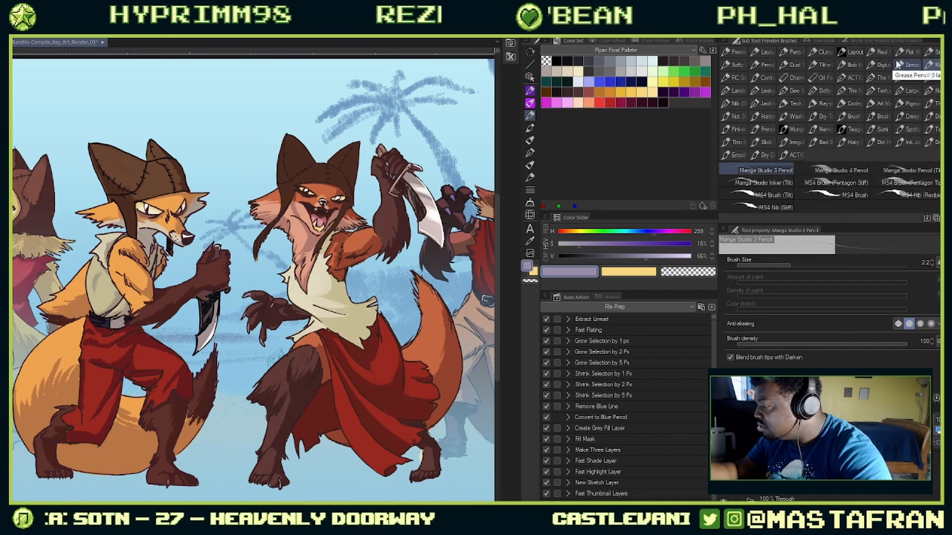
pyautogui.click(907, 65)
pyautogui.click(846, 64)
pyautogui.click(821, 65)
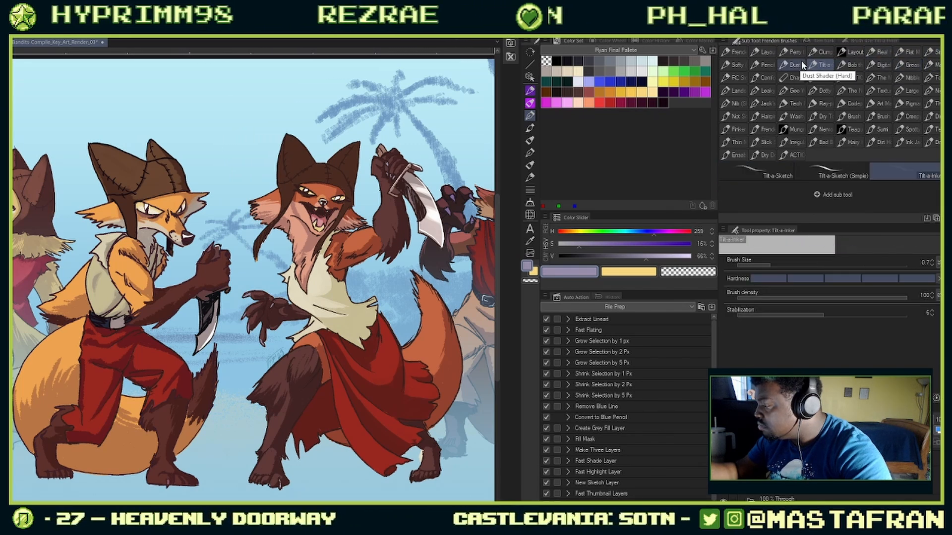
pyautogui.click(785, 64)
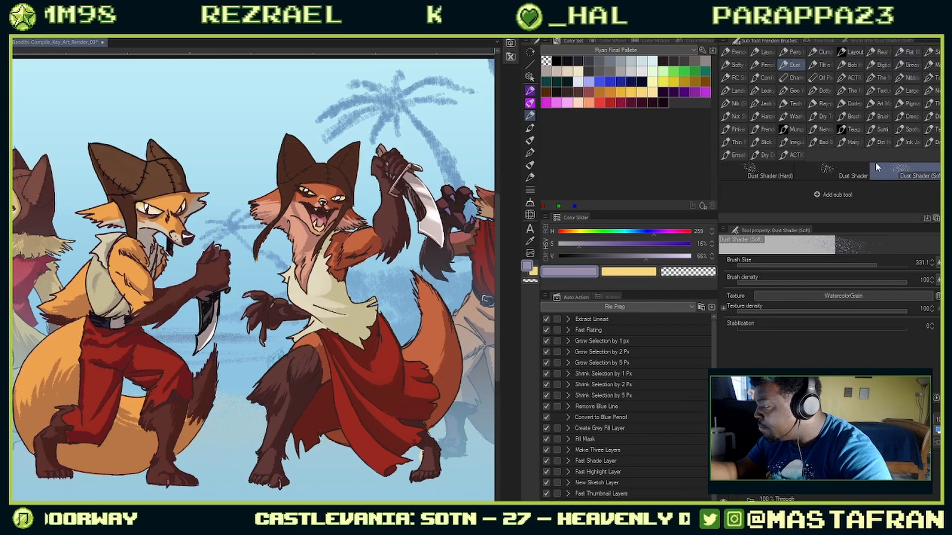
# Step: Duplicate the Dust Shader (Soft) brush, adding the artist's first name in front of the copy's name
pyautogui.rightClick(903, 176)
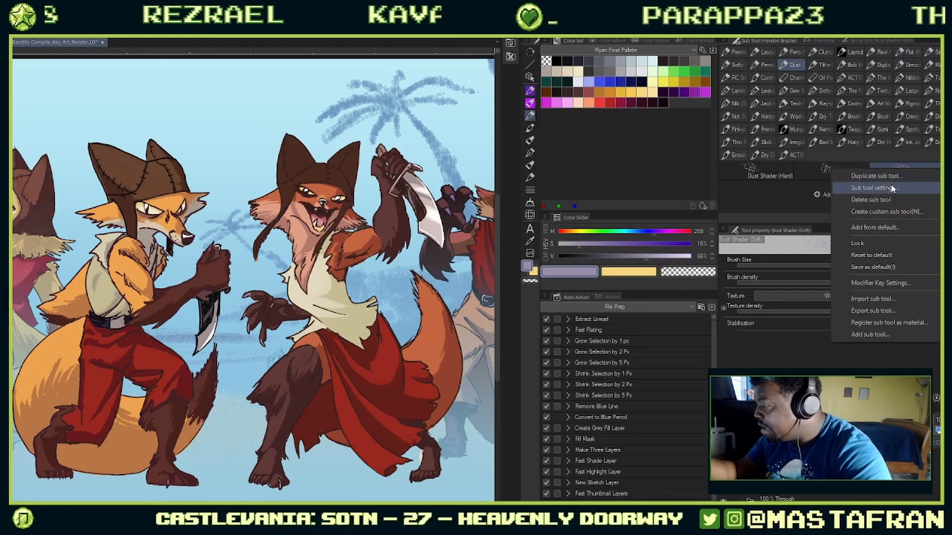
pyautogui.click(889, 177)
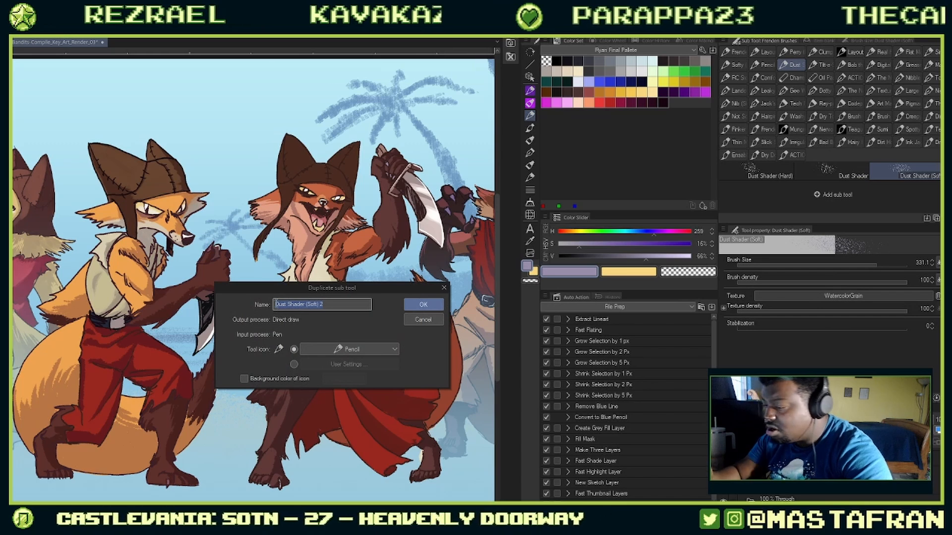
pyautogui.click(276, 304)
pyautogui.write('Ryan')
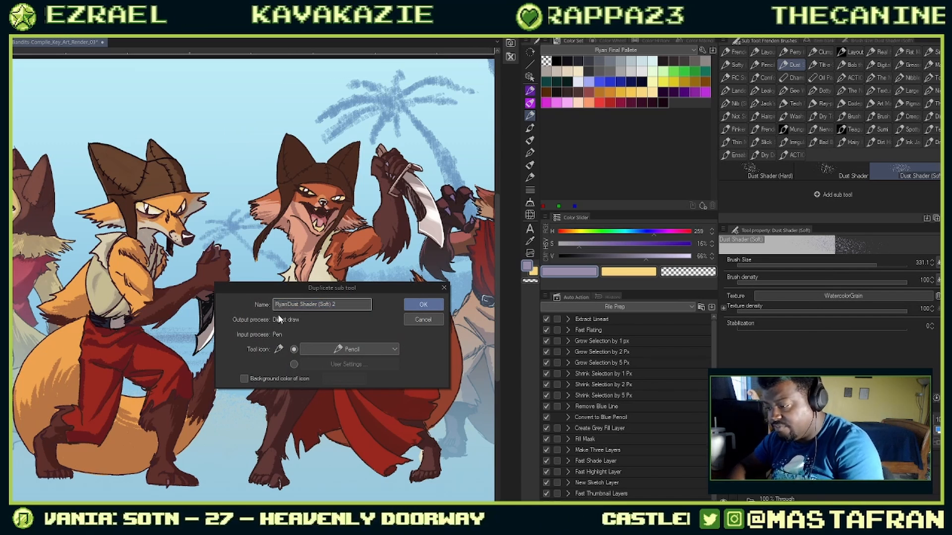
pyautogui.click(414, 304)
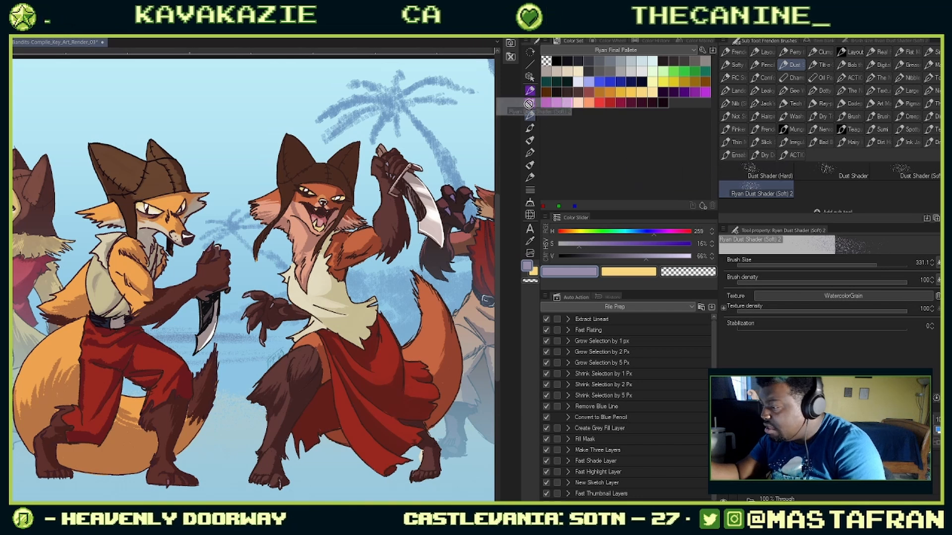
# Step: Move the duplicated dust brush into the artist's main custom brush group and place it directly after the Wide Pencil
pyautogui.moveTo(528, 88); pyautogui.dragTo(529, 88)
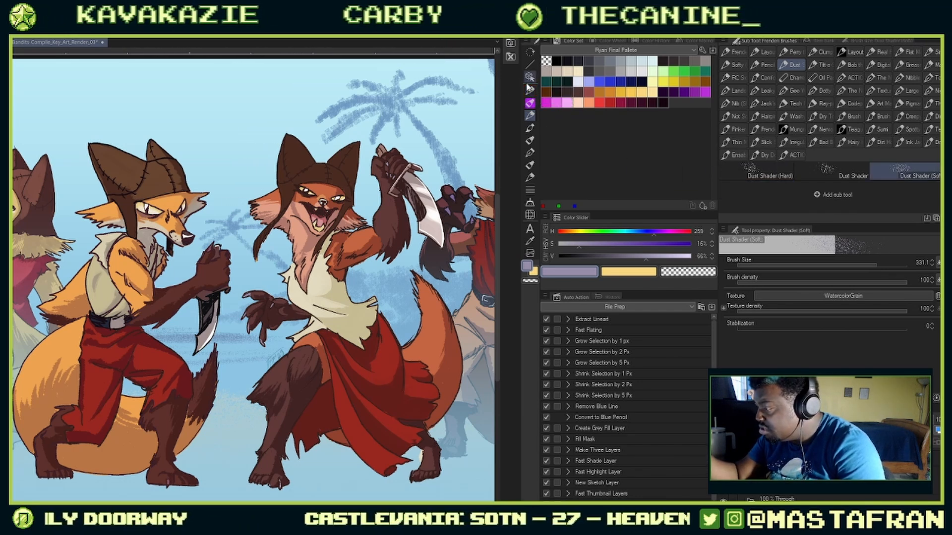
pyautogui.click(529, 83)
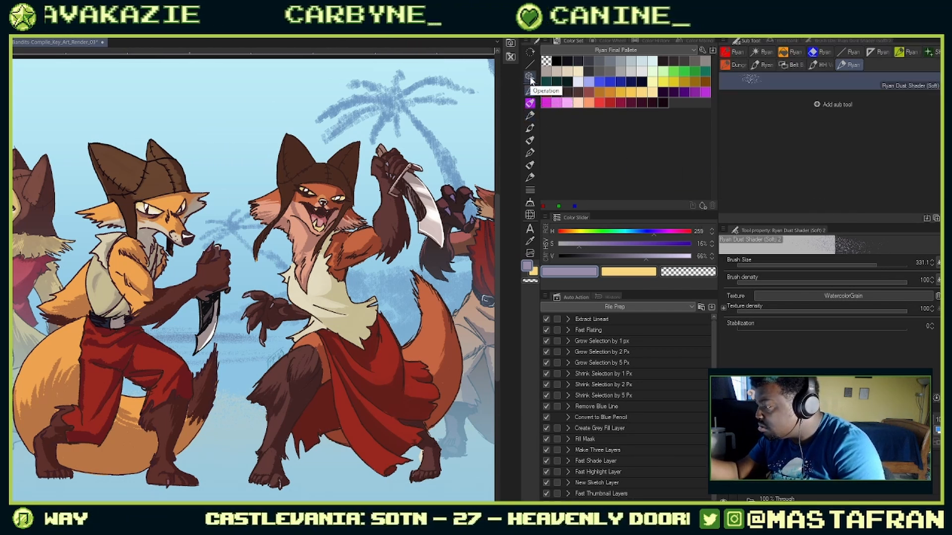
pyautogui.click(733, 51)
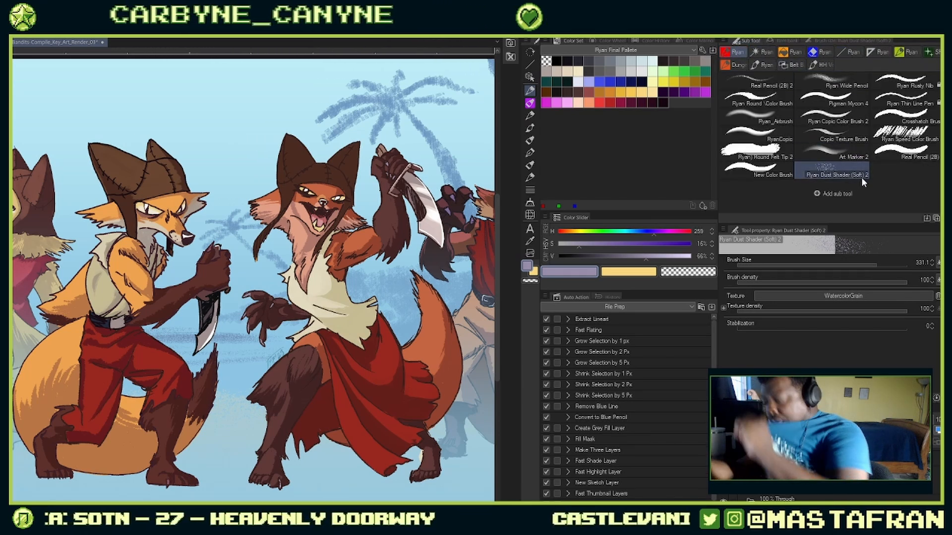
pyautogui.moveTo(842, 171); pyautogui.dragTo(867, 81)
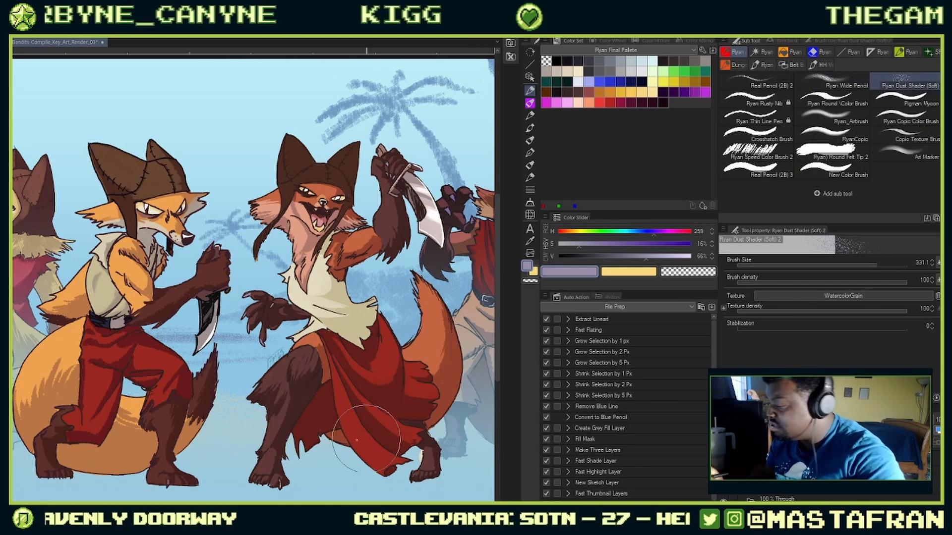
# Step: Resize the dust brush to 233.2, sample the light blue ground and shift it to a muted blue of H 227, S 22, V 58
pyautogui.moveTo(438, 461); pyautogui.dragTo(347, 398)
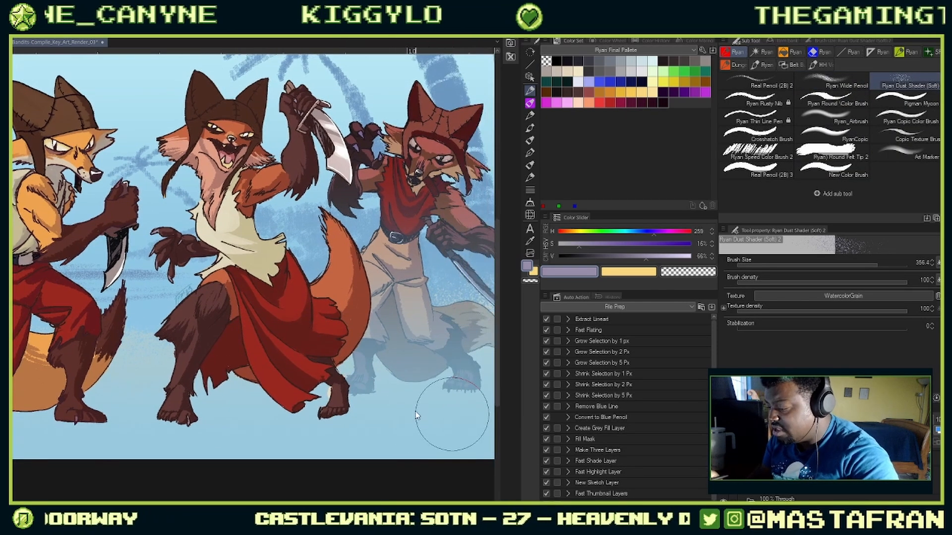
pyautogui.moveTo(452, 414); pyautogui.dragTo(428, 415)
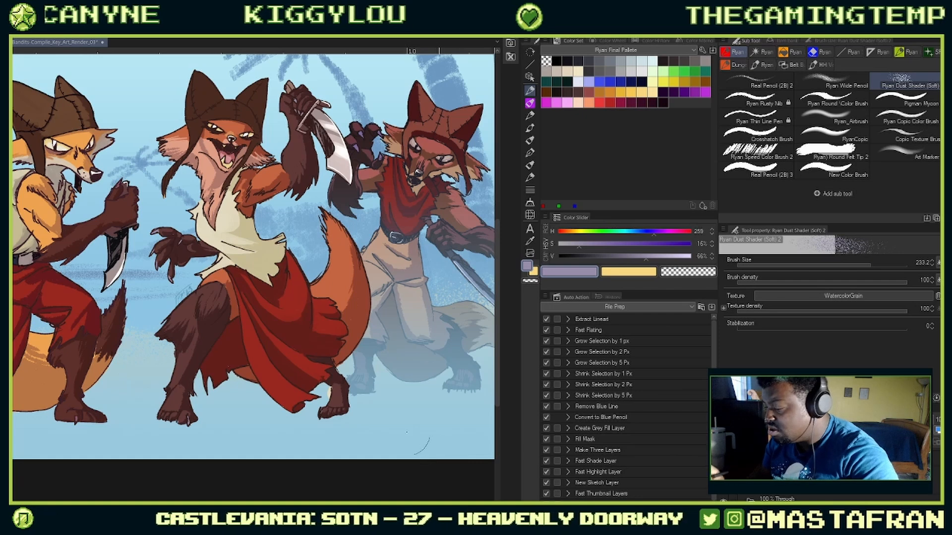
pyautogui.keyDown('alt'); pyautogui.click(404, 412); pyautogui.keyUp('alt')
pyautogui.click(658, 256)
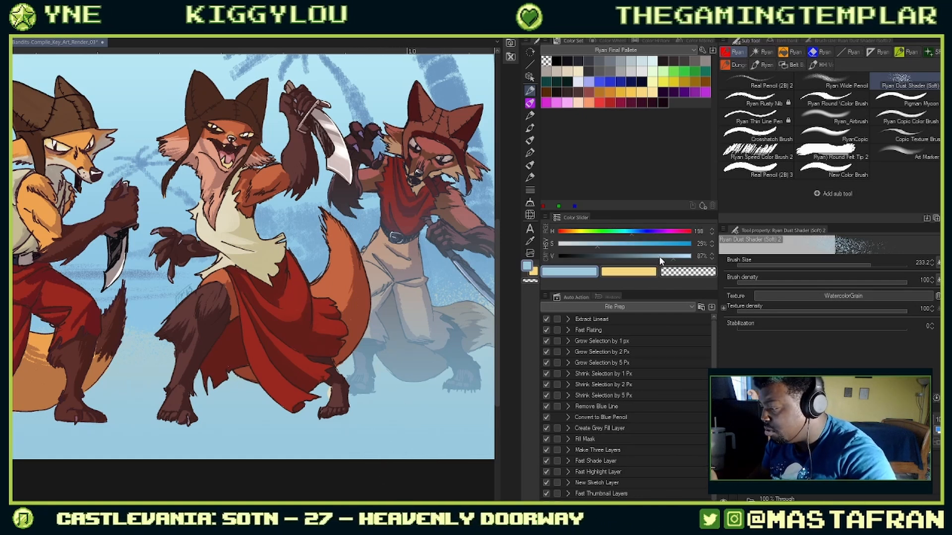
pyautogui.click(636, 257)
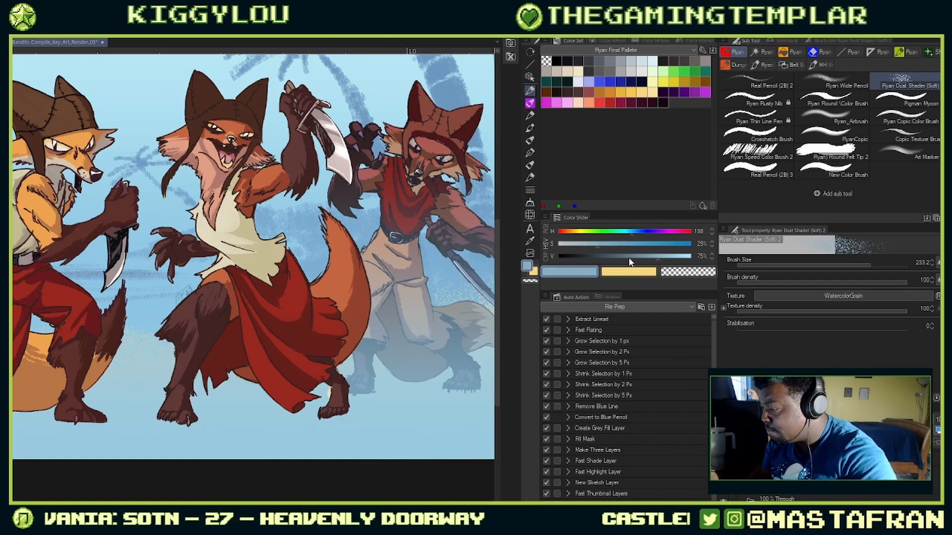
pyautogui.click(588, 245)
pyautogui.click(642, 232)
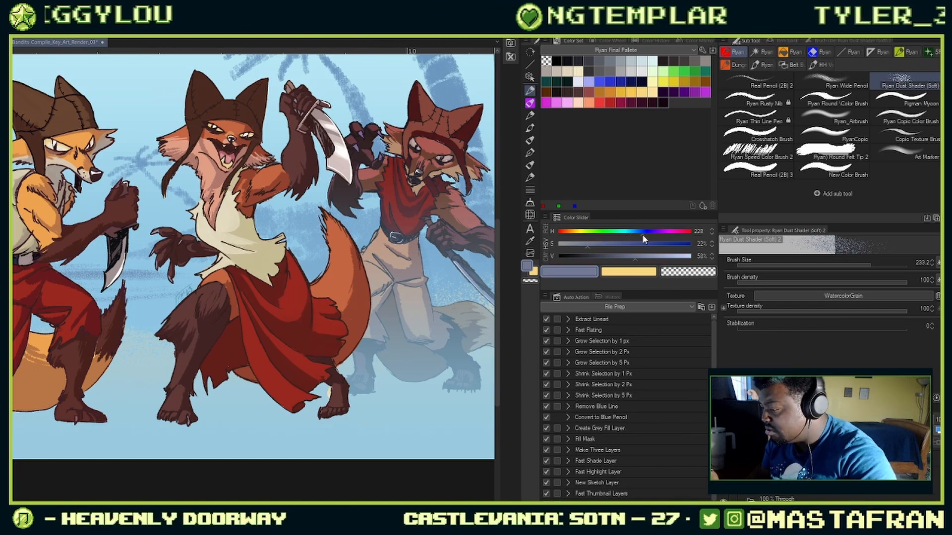
# Step: Paint broad grainy cast shadows on the ground beneath the foxes, enlarging the dust brush to 317.6
pyautogui.hotkey('ctrl', '0')
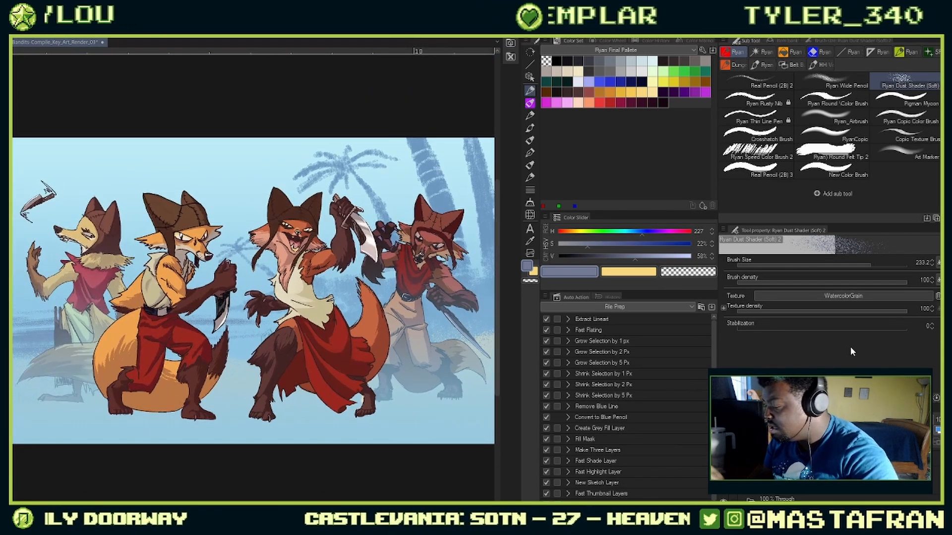
pyautogui.click(787, 419)
pyautogui.click(779, 174)
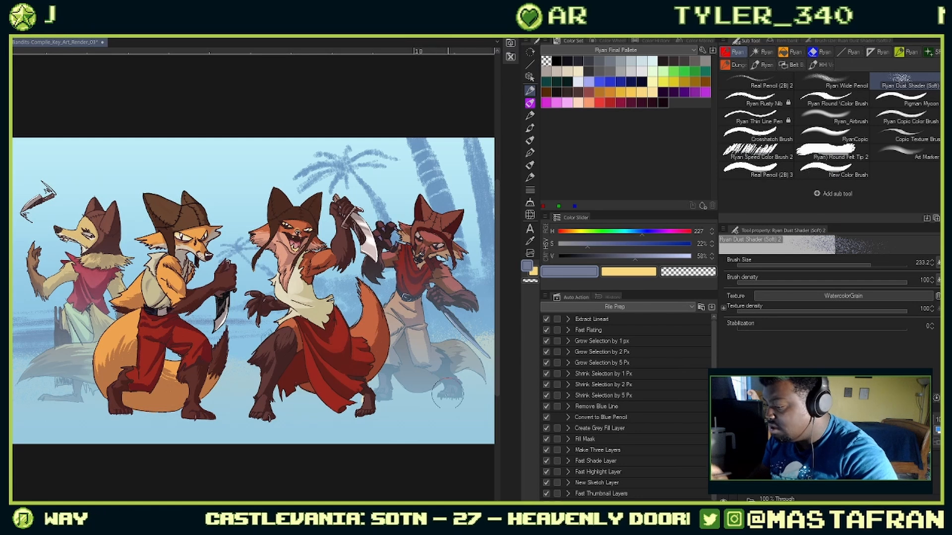
pyautogui.moveTo(443, 410); pyautogui.dragTo(375, 407)
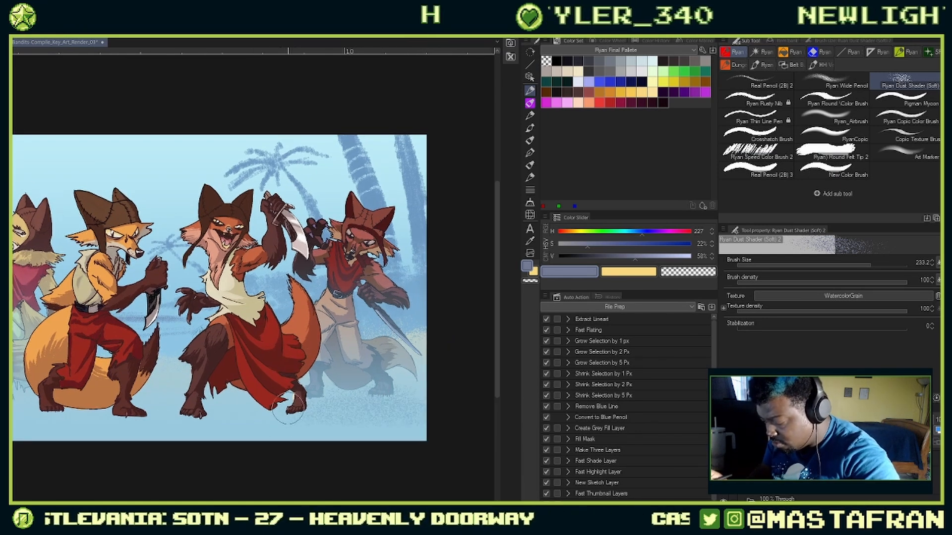
pyautogui.moveTo(184, 416); pyautogui.dragTo(276, 398)
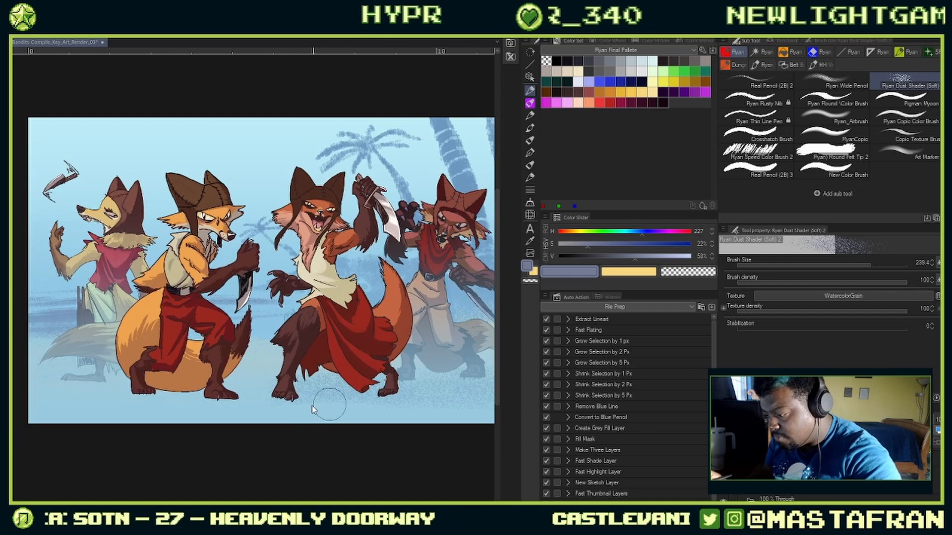
pyautogui.press(']')
pyautogui.keyDown('alt'); pyautogui.click(311, 413); pyautogui.keyUp('alt')
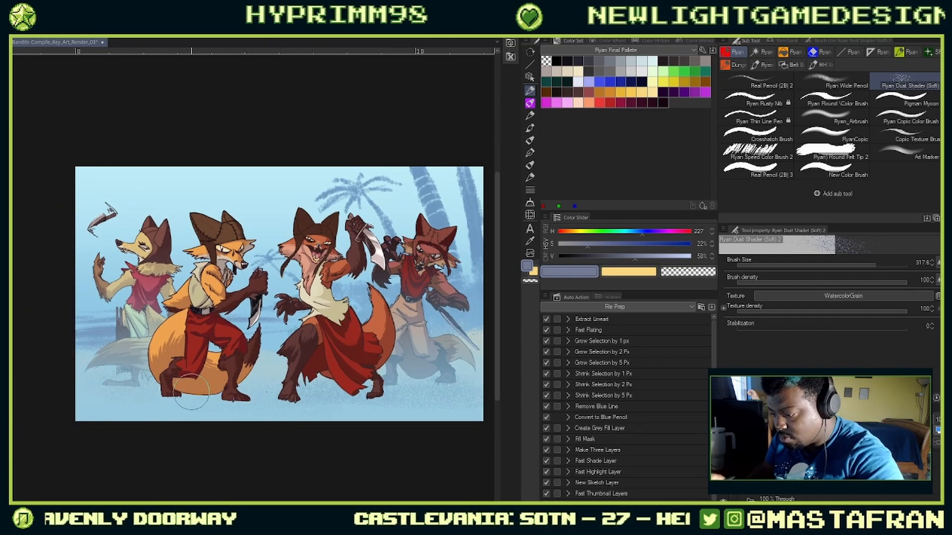
# Step: Refine the ground shadows by alternating between transparent and the muted blue, reducing the dust brush to 125.2
pyautogui.press(']')
pyautogui.press('[')
pyautogui.press('[')
pyautogui.press('[')
pyautogui.press('c')
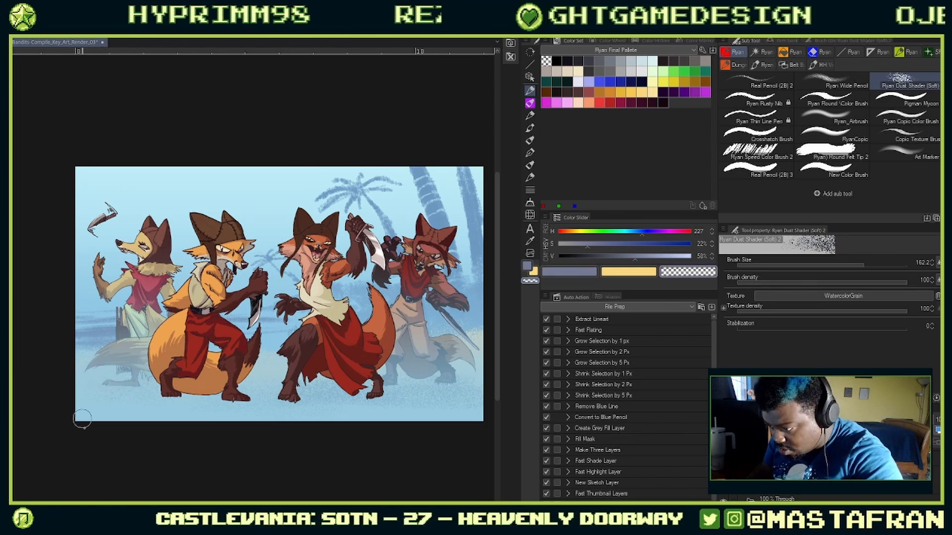
pyautogui.press('c')
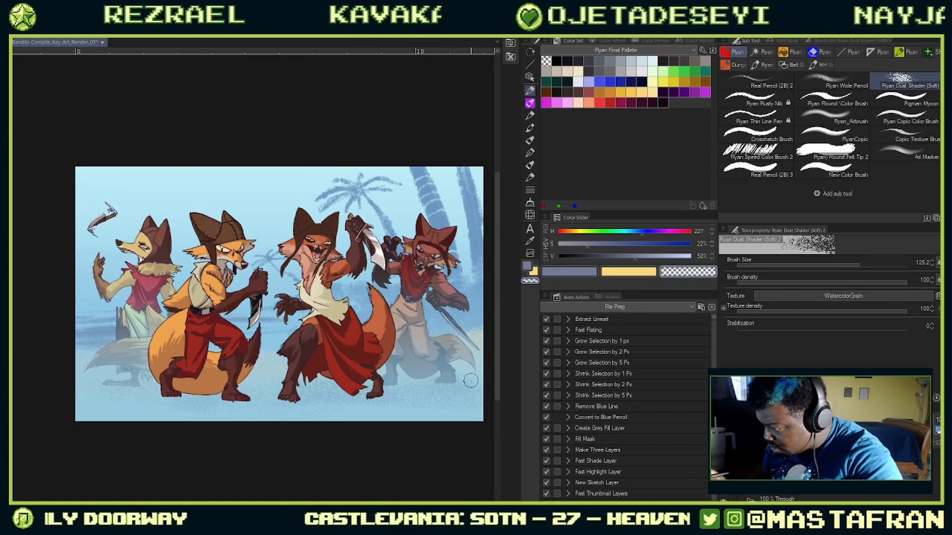
pyautogui.press('c')
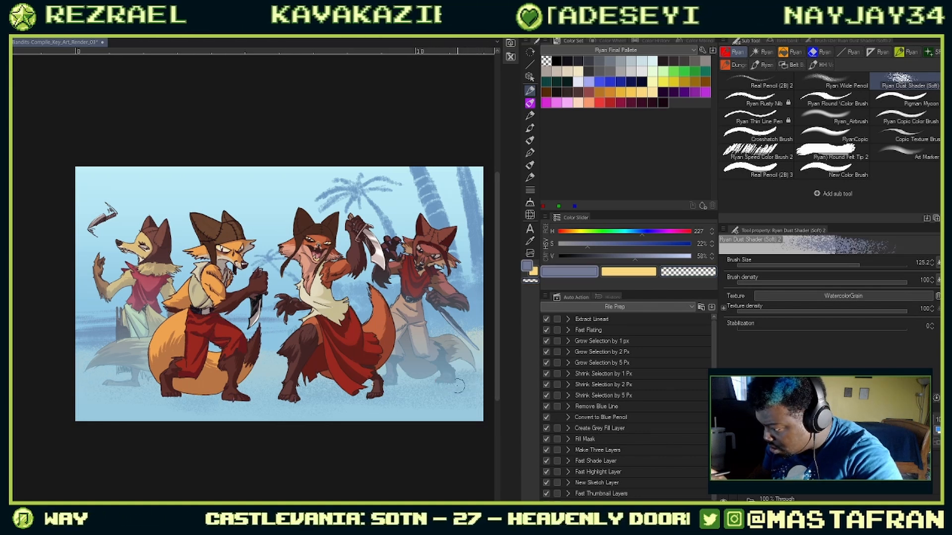
pyautogui.press('c')
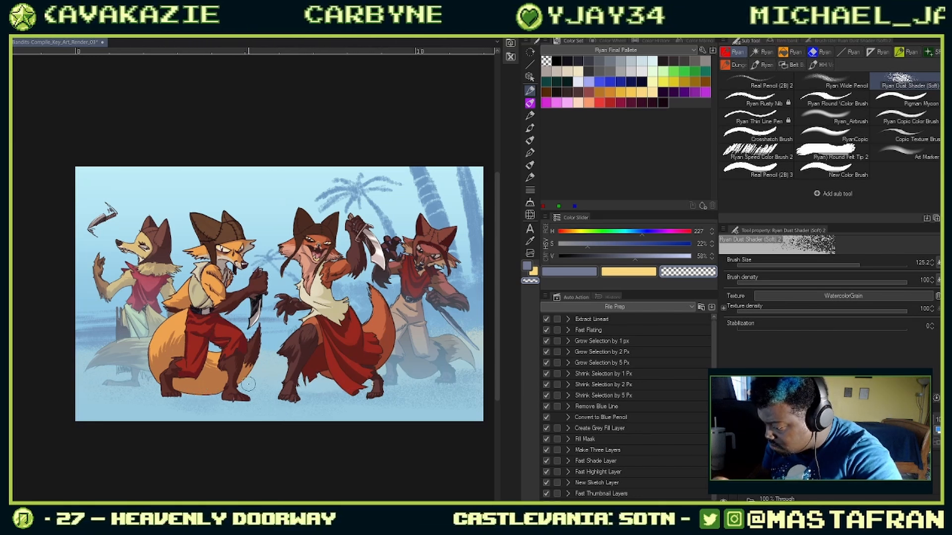
pyautogui.press('c')
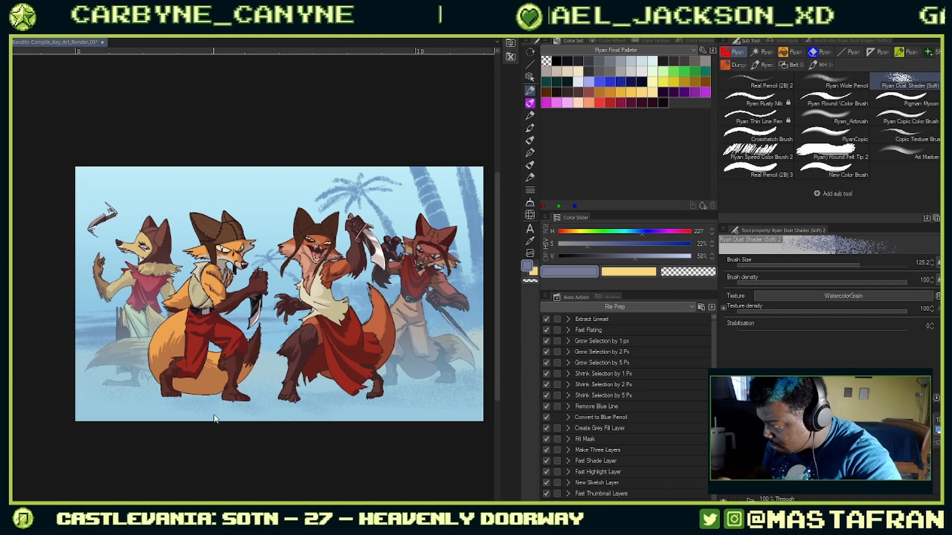
# Step: Shift the colour to H 238, S 17, V 51 and paint darker shadows under the laughing fox's feet with a 60.8 brush
pyautogui.scroll(5, 330, 378)
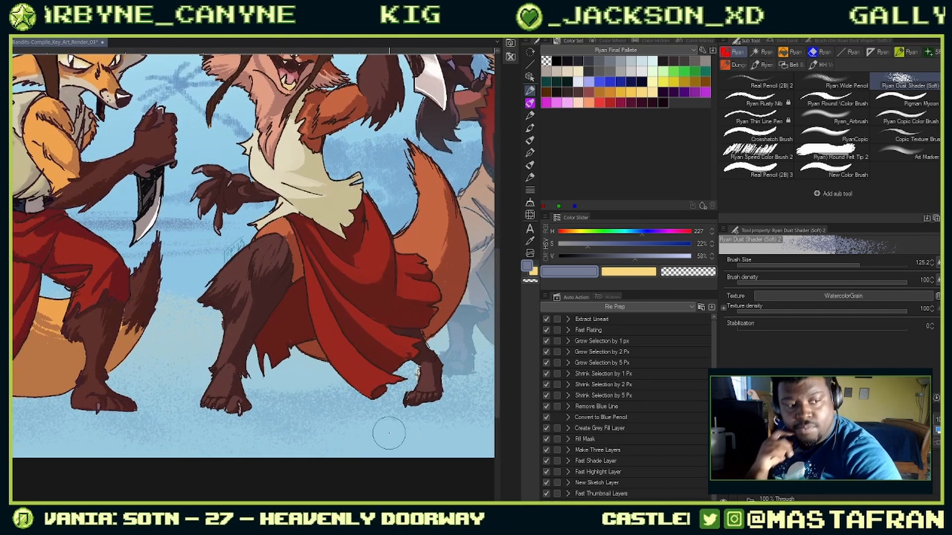
pyautogui.moveTo(492, 356); pyautogui.dragTo(440, 325)
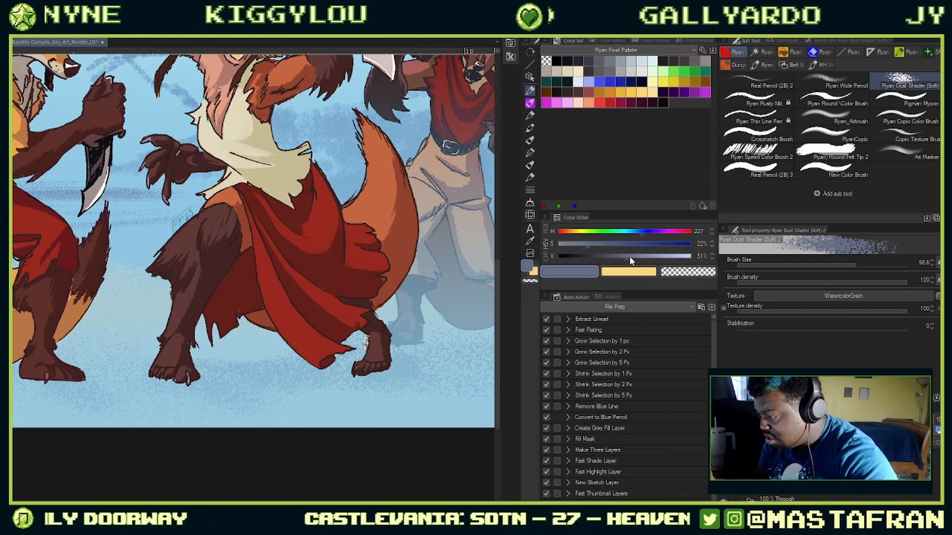
pyautogui.click(581, 247)
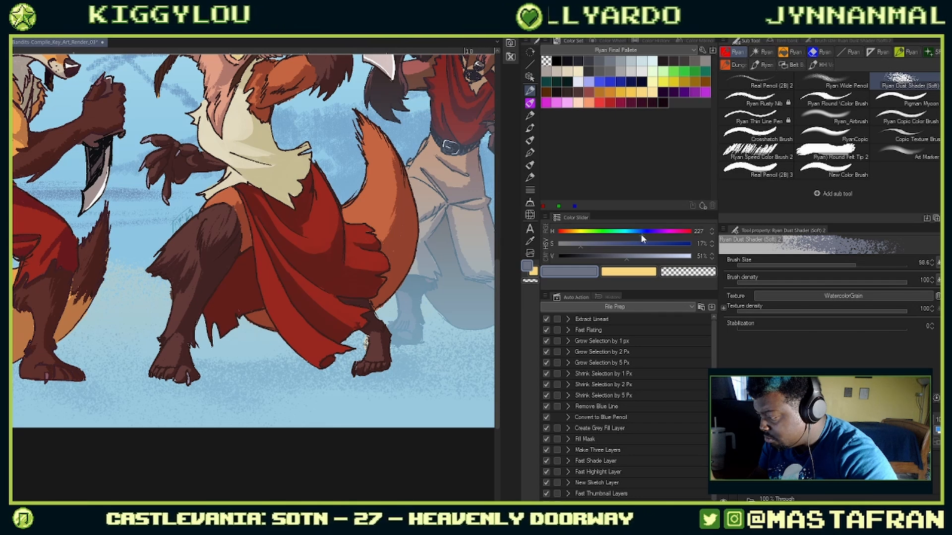
pyautogui.moveTo(642, 234); pyautogui.dragTo(646, 235)
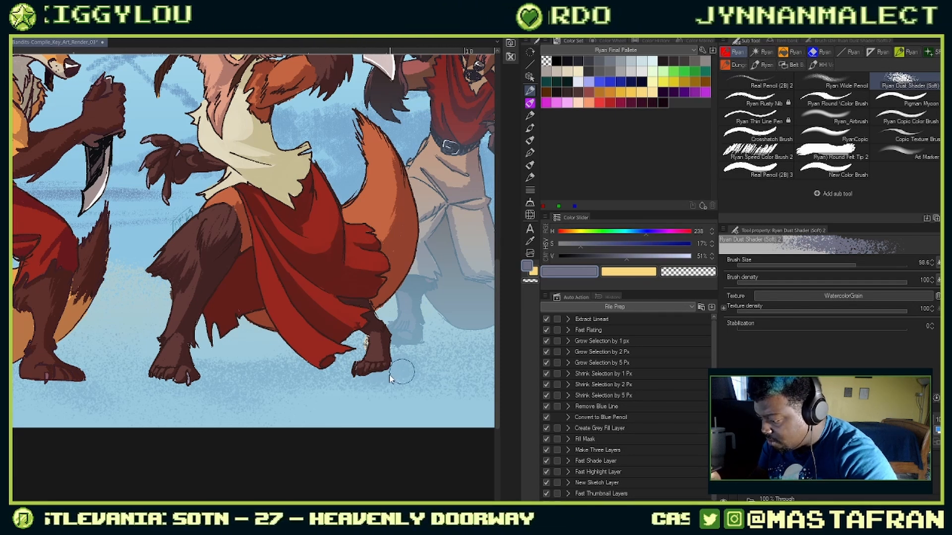
pyautogui.press('[')
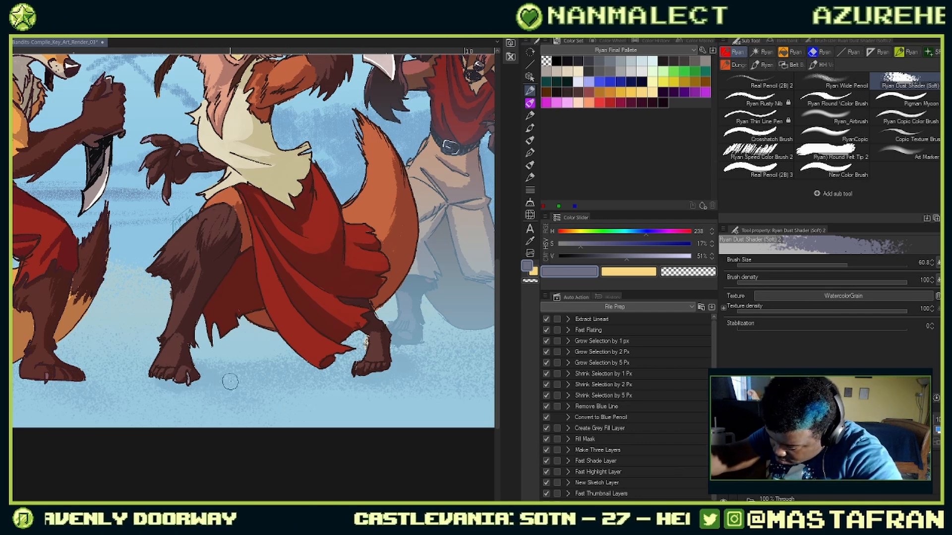
# Step: Paint contact shadows beneath the feet of the faded fox on the far right
pyautogui.moveTo(441, 360); pyautogui.dragTo(229, 313)
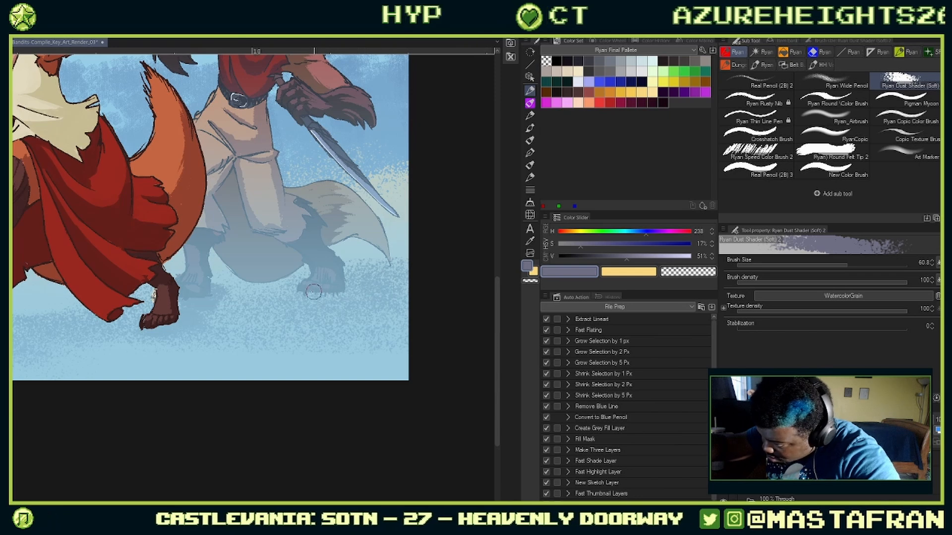
pyautogui.moveTo(252, 283); pyautogui.dragTo(284, 280)
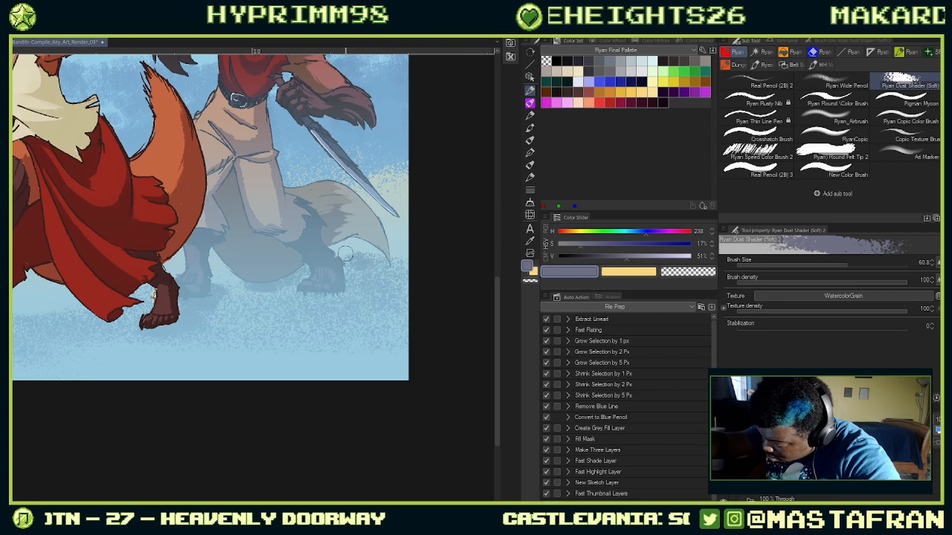
# Step: Paint darker contact shadows beneath the orange fox's feet and tail, adjusting the dust brush to 79.0 and 54.4
pyautogui.moveTo(173, 278); pyautogui.dragTo(450, 252)
pyautogui.moveTo(149, 302); pyautogui.dragTo(256, 321)
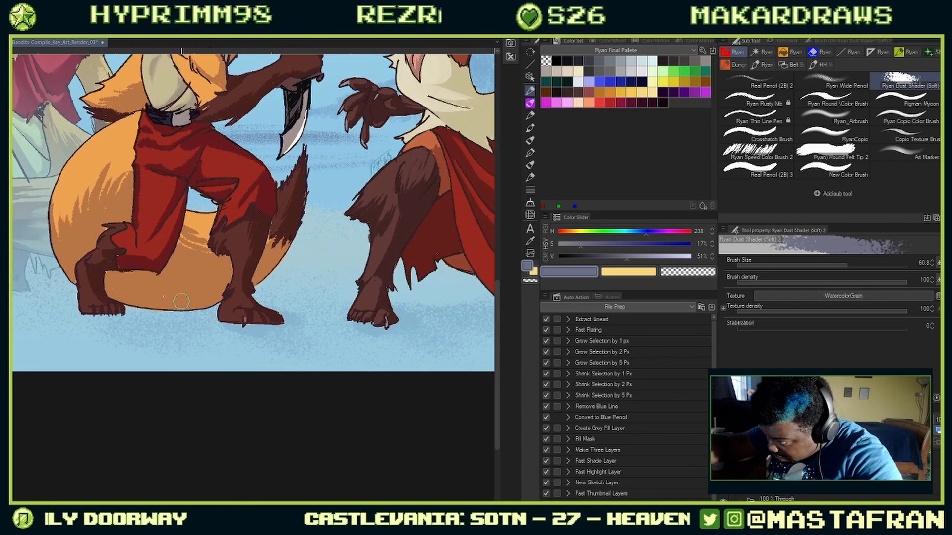
pyautogui.moveTo(89, 317); pyautogui.dragTo(110, 314)
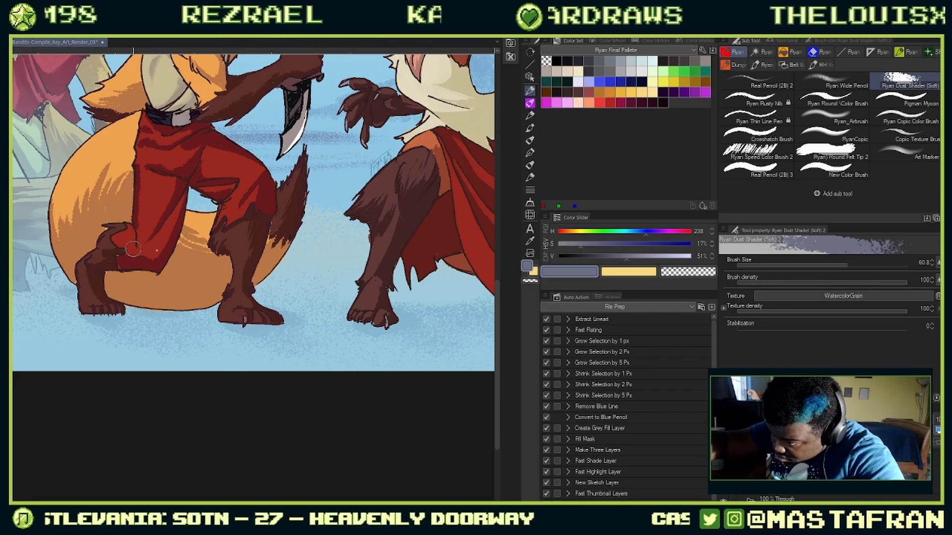
pyautogui.moveTo(323, 285); pyautogui.dragTo(318, 250)
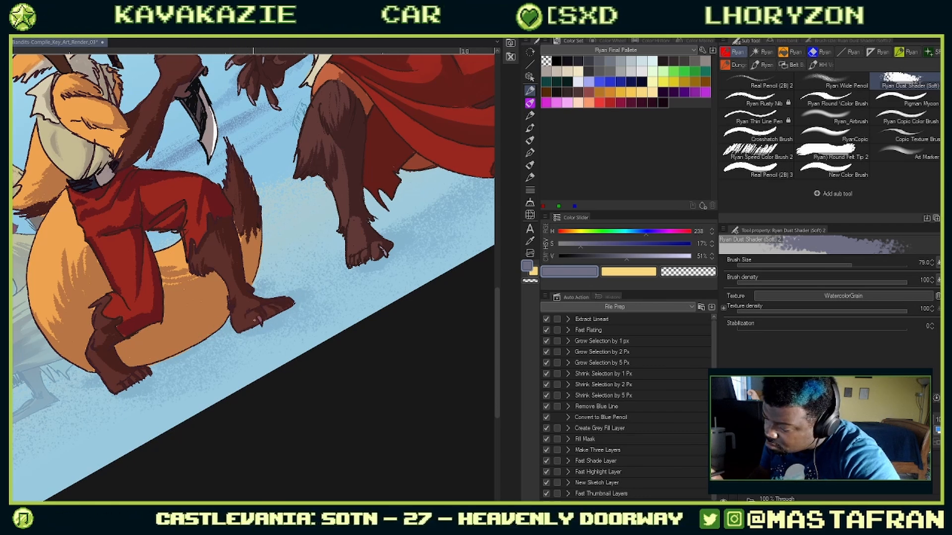
pyautogui.moveTo(148, 376)
pyautogui.mouseDown()
pyautogui.moveTo(155, 362)
pyautogui.moveTo(302, 317)
pyautogui.mouseUp()
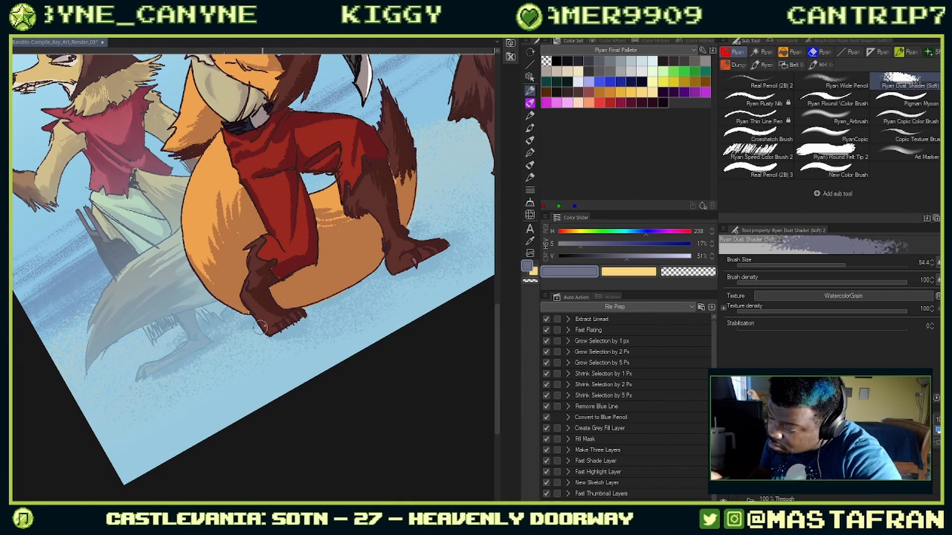
pyautogui.scroll(-2, 316, 329)
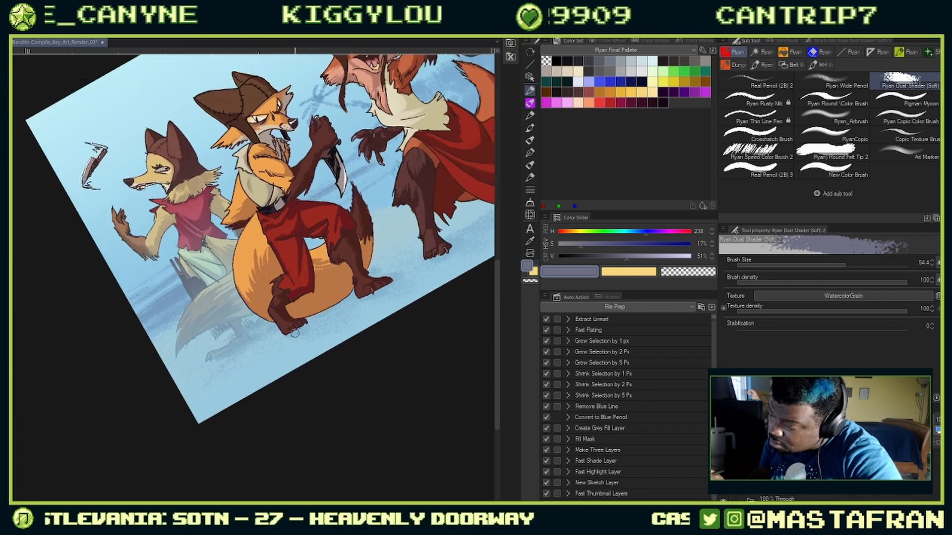
# Step: Build up the dark ground shadows beneath the two foreground foxes' feet with the dust brush, enlarging it to 99.6
pyautogui.moveTo(316, 330); pyautogui.dragTo(197, 406)
pyautogui.moveTo(460, 323); pyautogui.dragTo(461, 305)
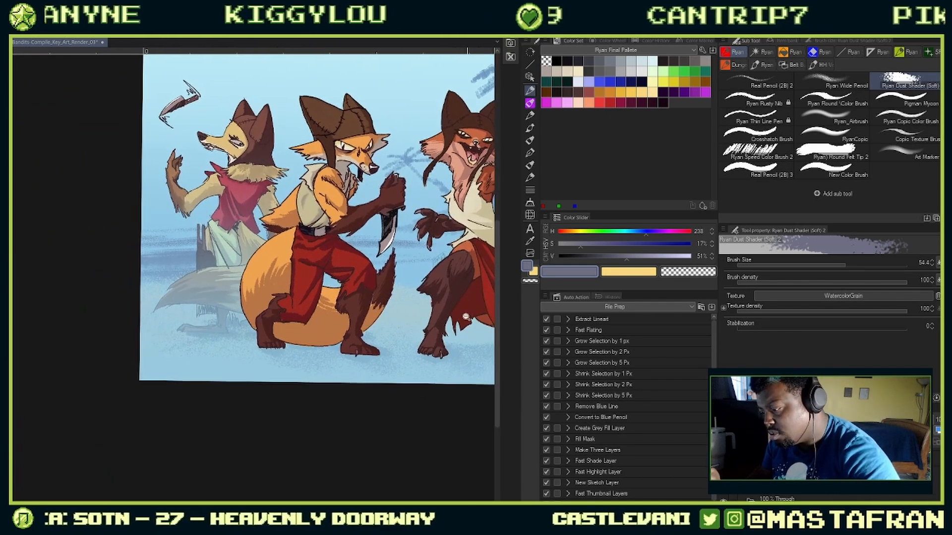
pyautogui.moveTo(397, 270); pyautogui.dragTo(255, 310)
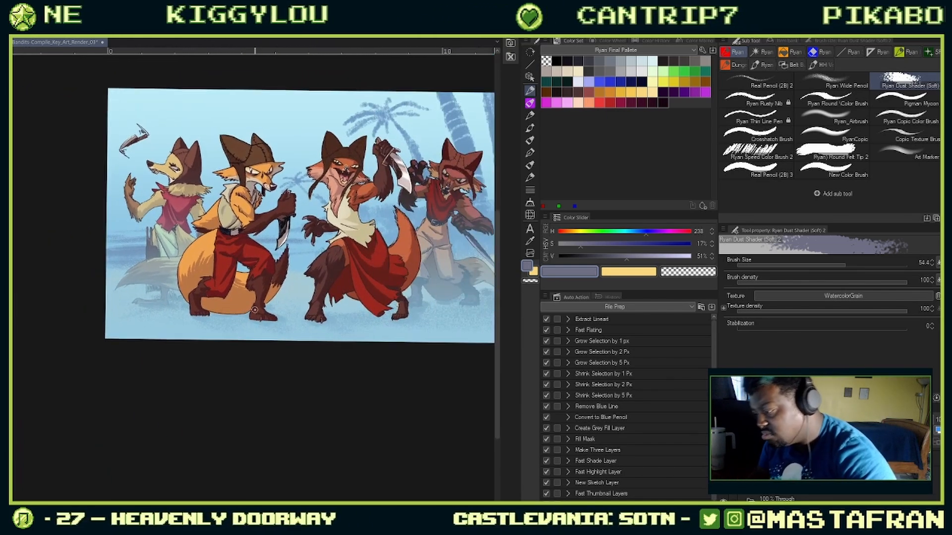
pyautogui.moveTo(325, 321); pyautogui.dragTo(334, 320)
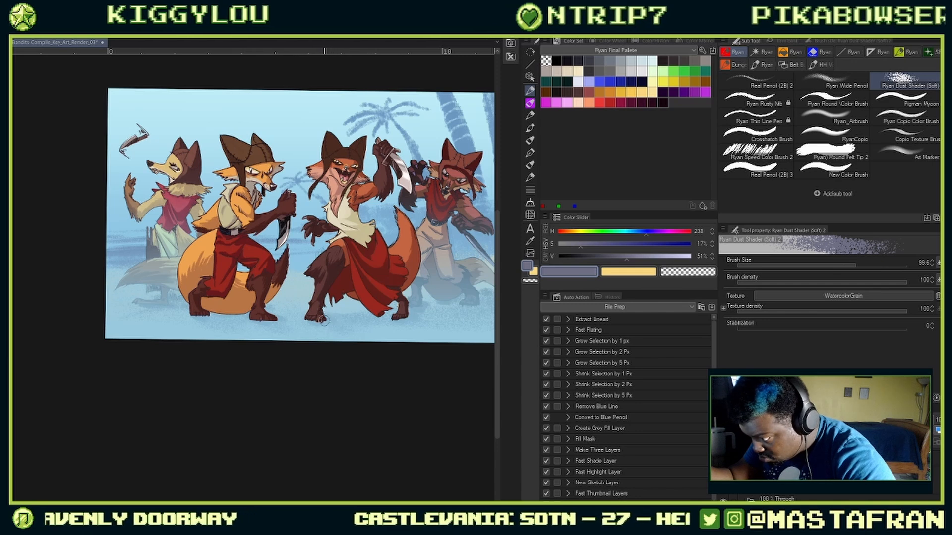
pyautogui.moveTo(440, 248); pyautogui.dragTo(422, 251)
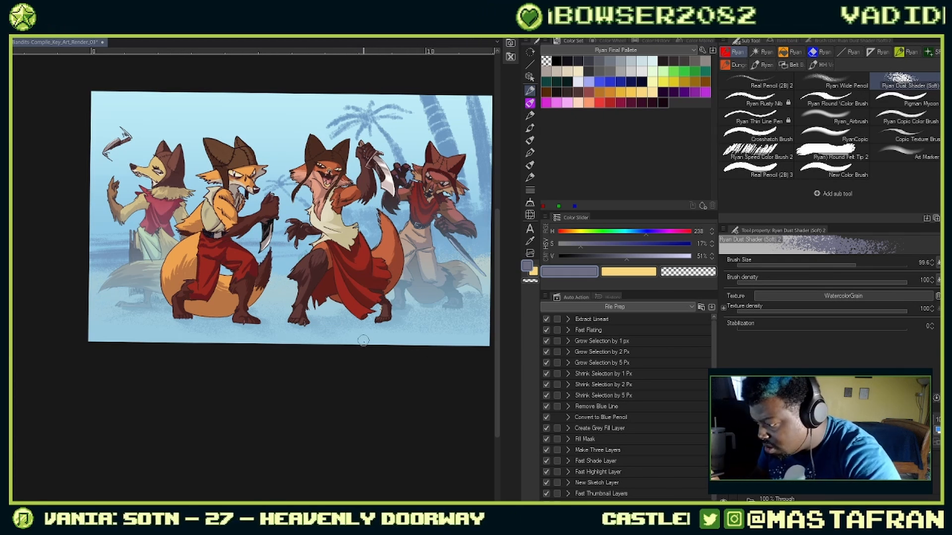
pyautogui.moveTo(364, 340); pyautogui.dragTo(378, 327)
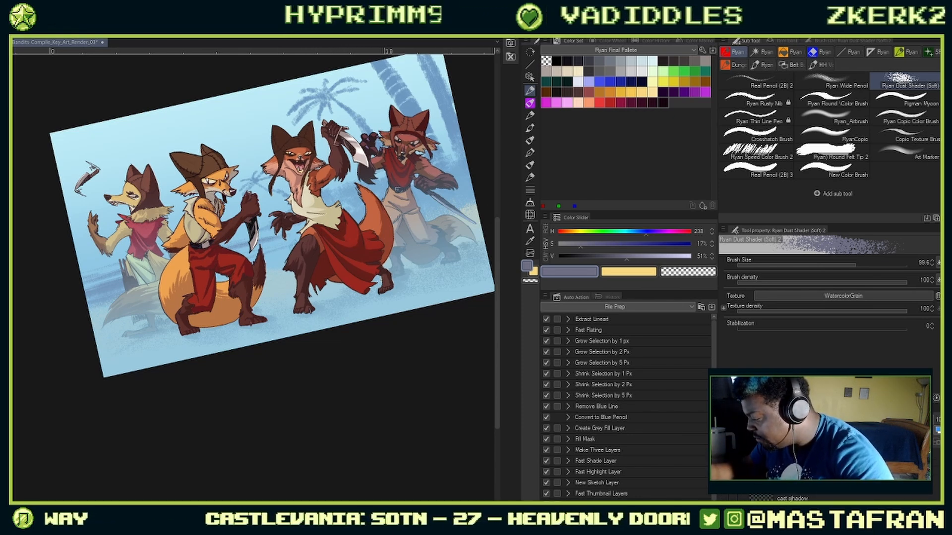
# Step: Sample the ground's light blue (H 199, S 31, V 87) and brush dust texture over the foreground ground, enlarging the brush to 190.4
pyautogui.click(764, 372)
pyautogui.click(773, 161)
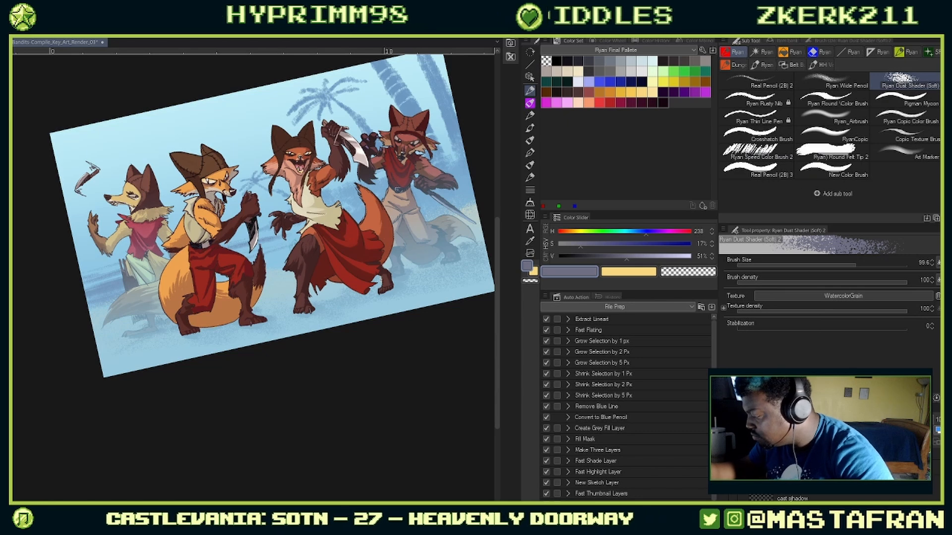
pyautogui.keyDown('alt'); pyautogui.click(392, 312); pyautogui.keyUp('alt')
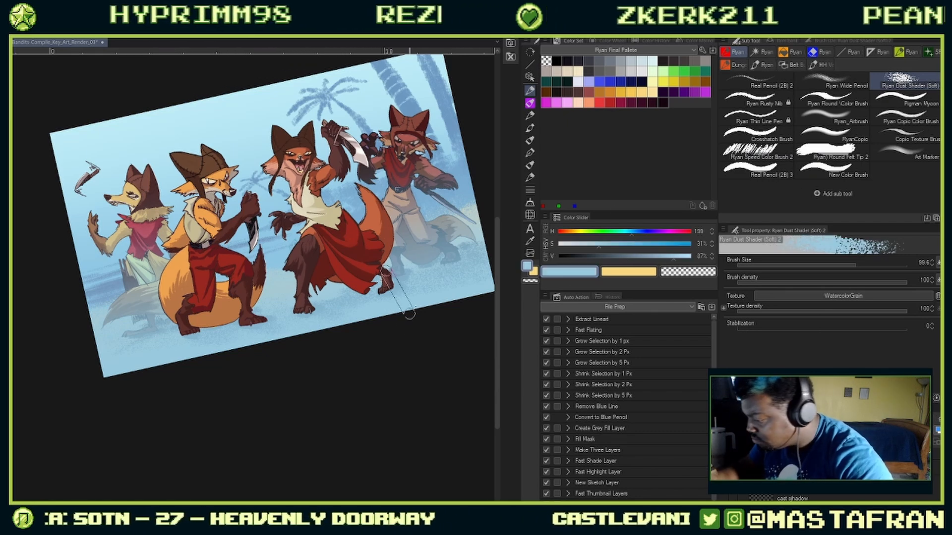
pyautogui.moveTo(409, 292); pyautogui.dragTo(404, 312)
pyautogui.moveTo(365, 344)
pyautogui.mouseDown()
pyautogui.moveTo(394, 359)
pyautogui.moveTo(373, 329)
pyautogui.mouseUp()
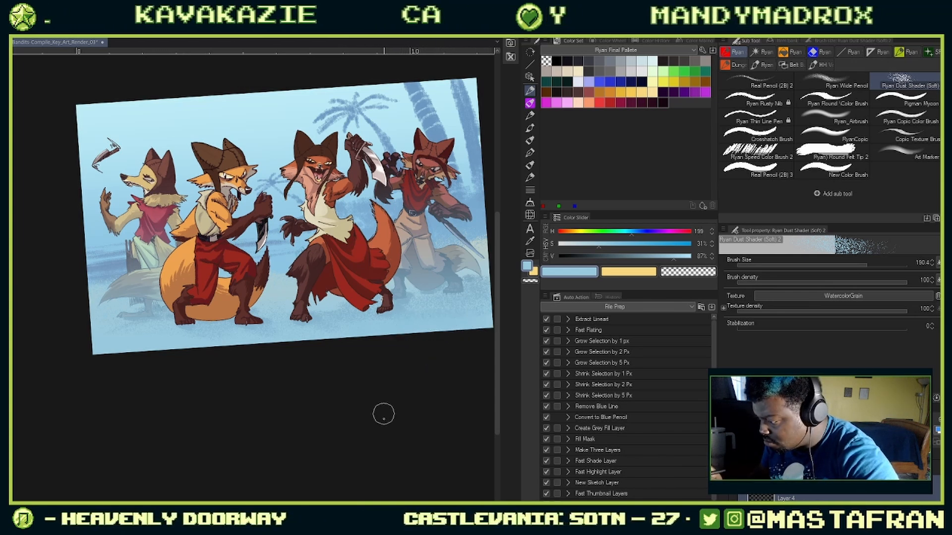
pyautogui.click(787, 173)
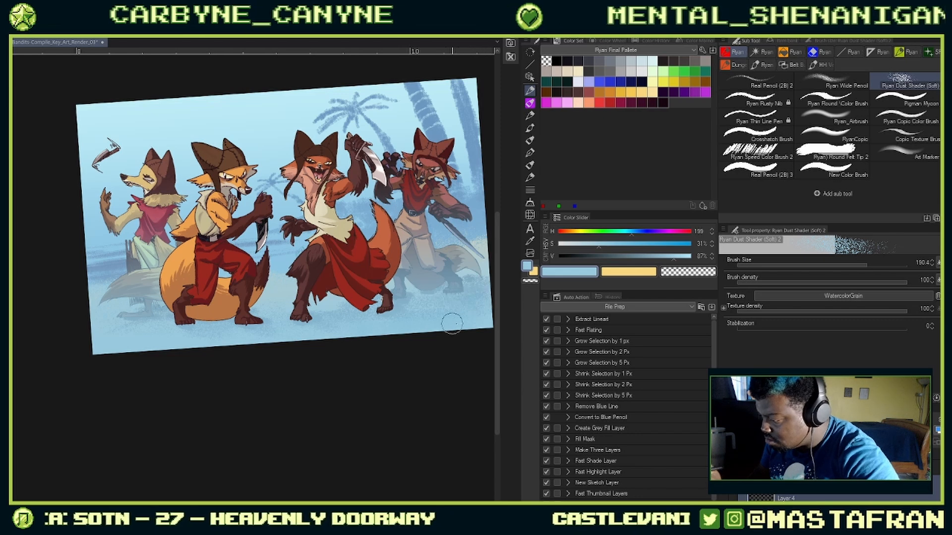
pyautogui.moveTo(459, 330); pyautogui.dragTo(403, 346)
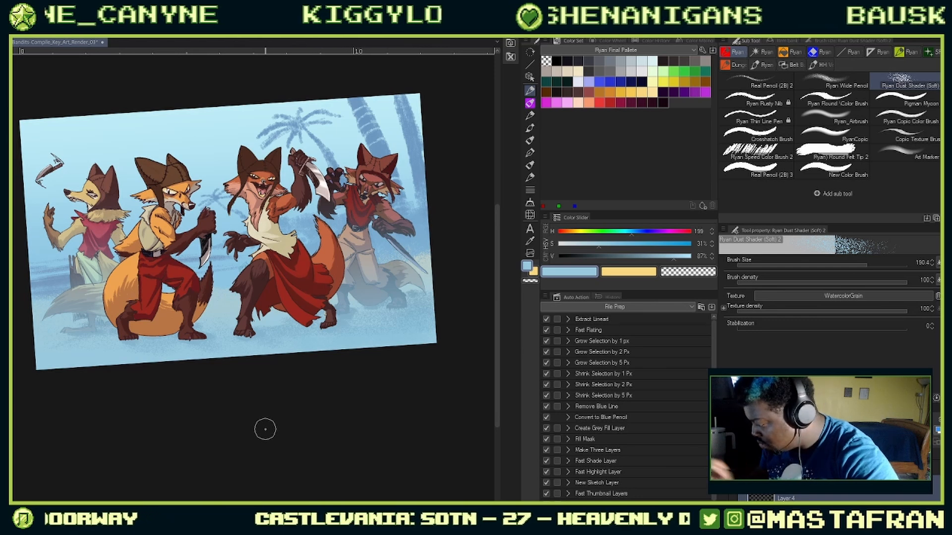
# Step: Soften the cast shadow layer's ground shadows with transparent colour, enlarging the dust brush to 251.5
pyautogui.press('c')
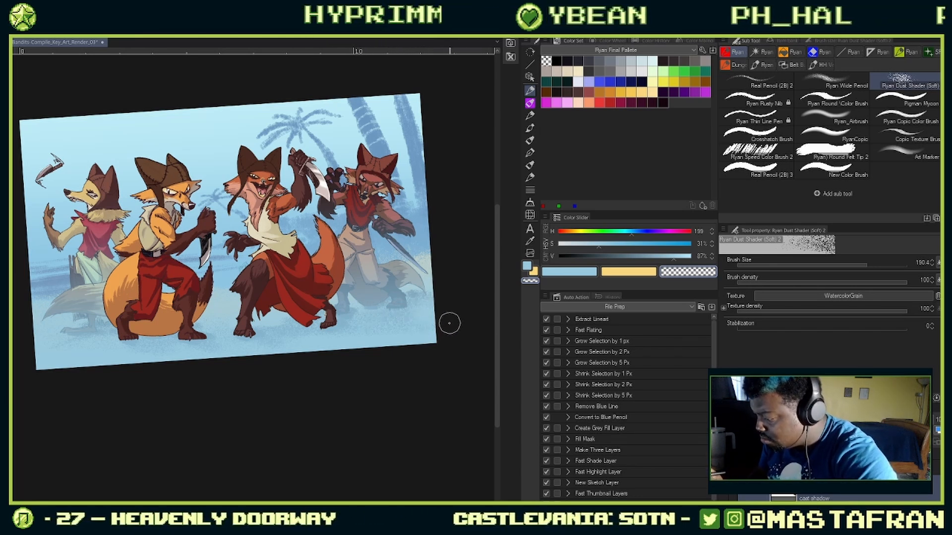
pyautogui.press(']')
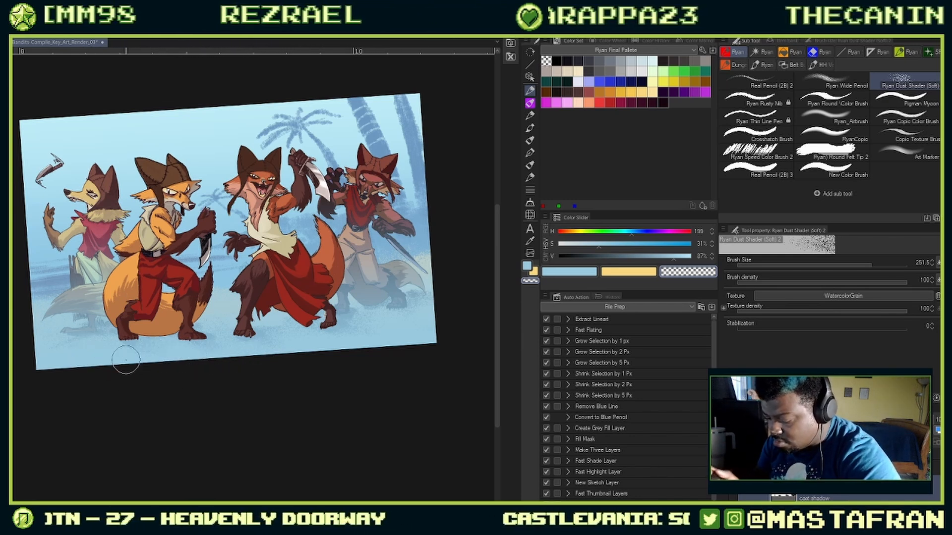
# Step: Sample the pale sky blue (H 192, S 24, V 96) and dust it on Layer 4 over the ground near the far-right fox's feet
pyautogui.press('c')
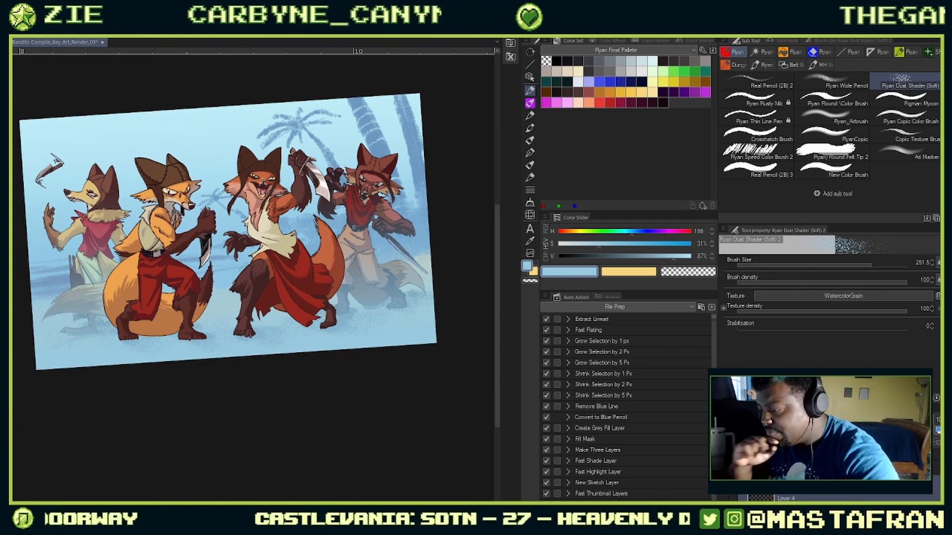
pyautogui.keyDown('alt'); pyautogui.click(219, 115); pyautogui.keyUp('alt')
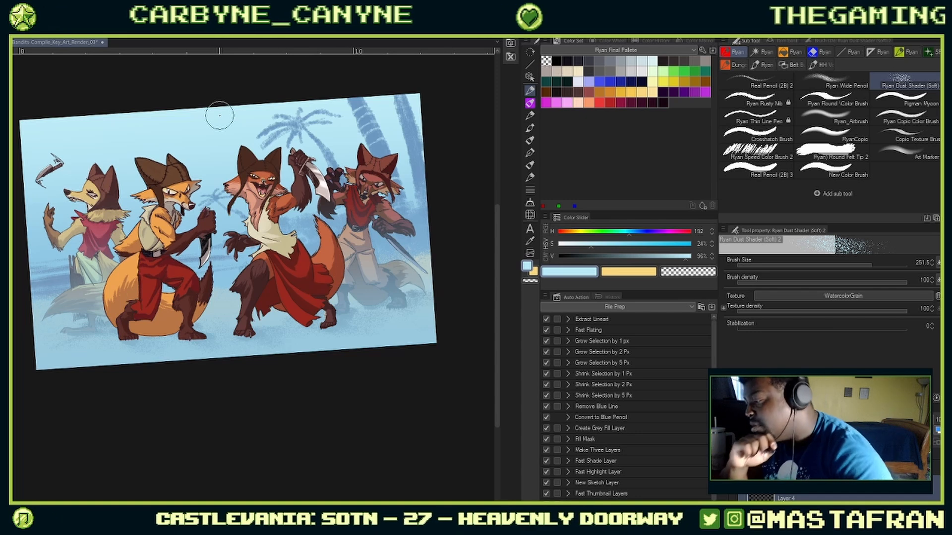
pyautogui.moveTo(388, 311); pyautogui.dragTo(386, 327)
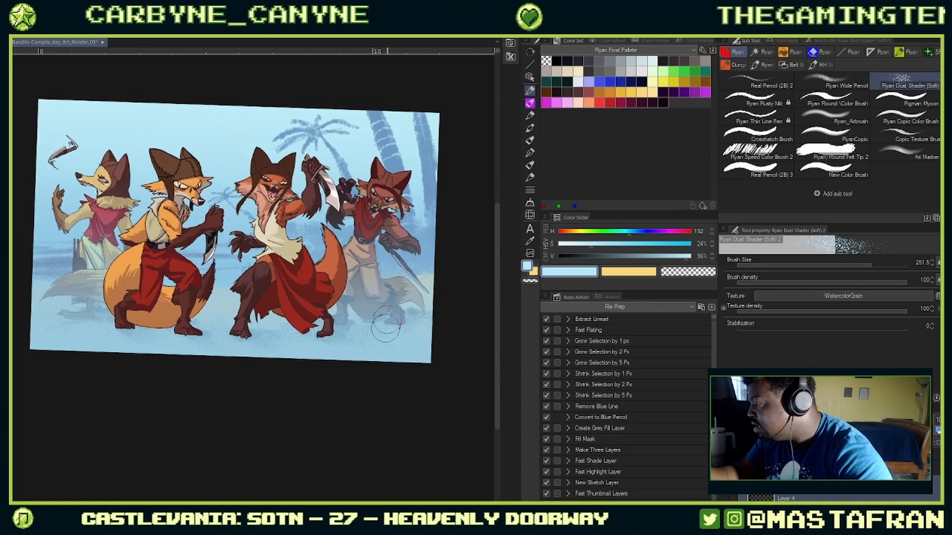
# Step: Look through the installed brush sets, including the dust, digital pencil, inking, painterly and wash brushes, for a suitable texture brush
pyautogui.click(528, 114)
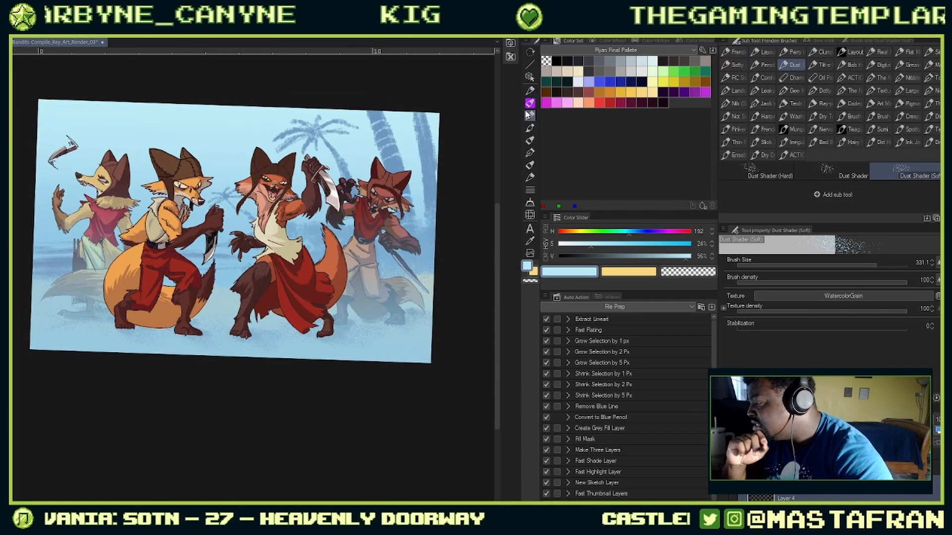
pyautogui.click(824, 65)
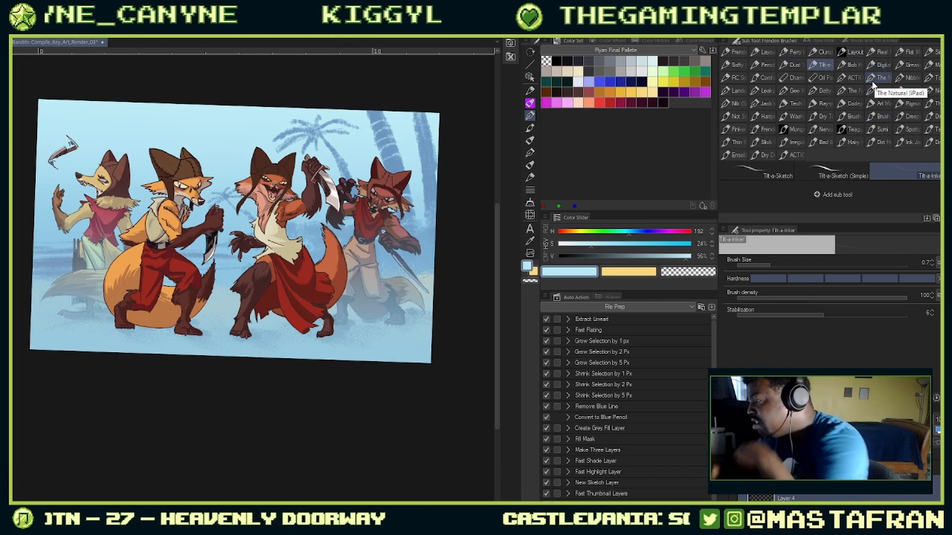
pyautogui.click(884, 64)
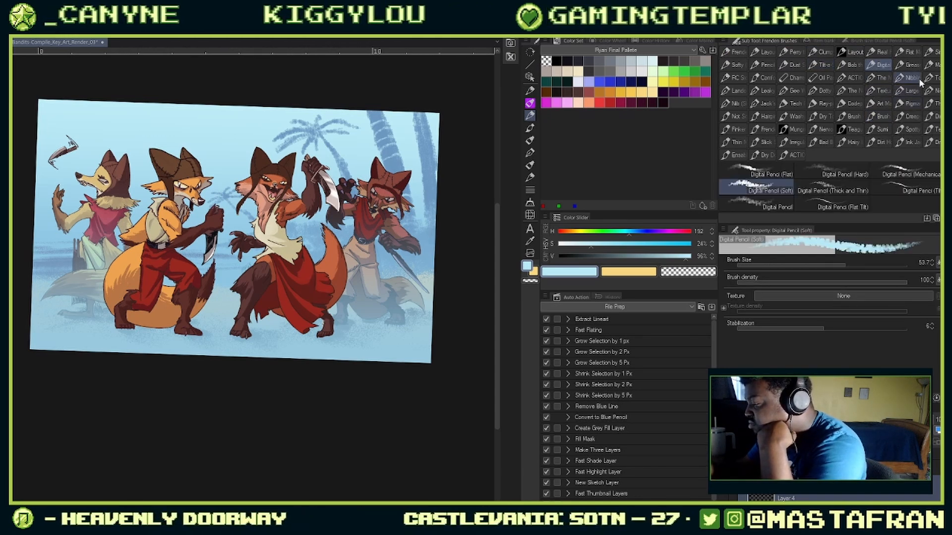
pyautogui.click(911, 90)
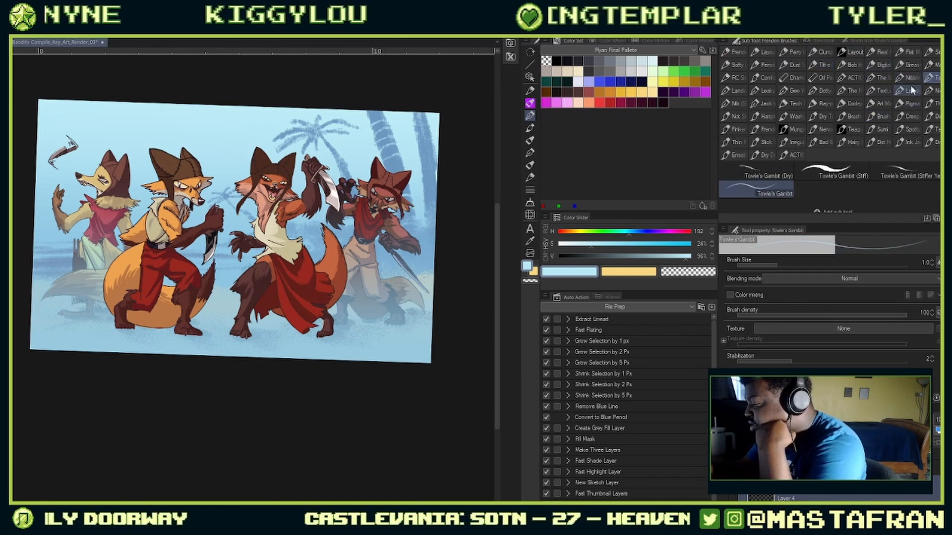
pyautogui.click(734, 90)
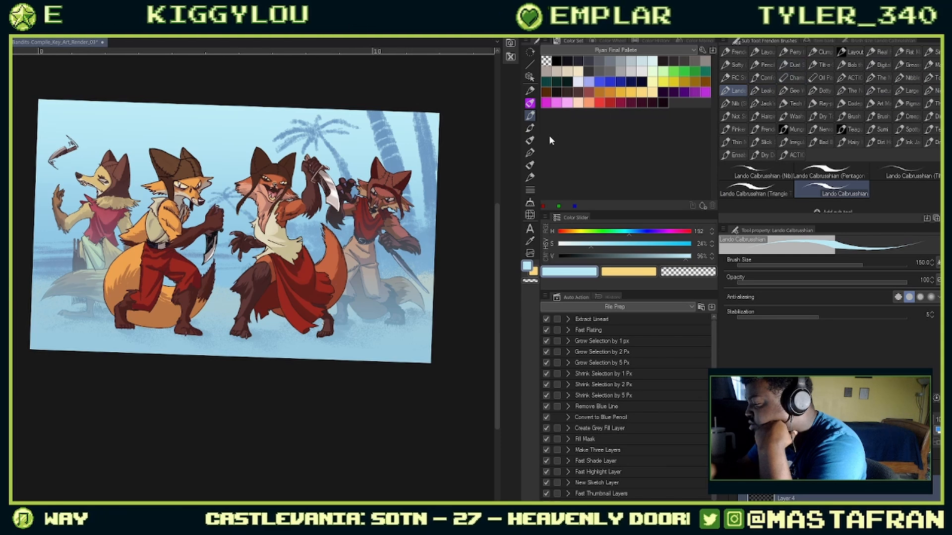
pyautogui.click(529, 178)
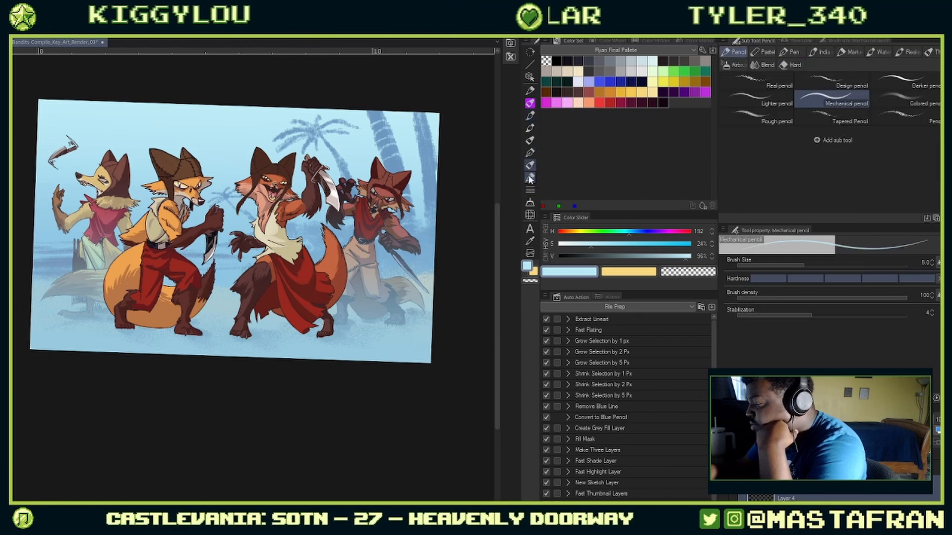
pyautogui.click(528, 156)
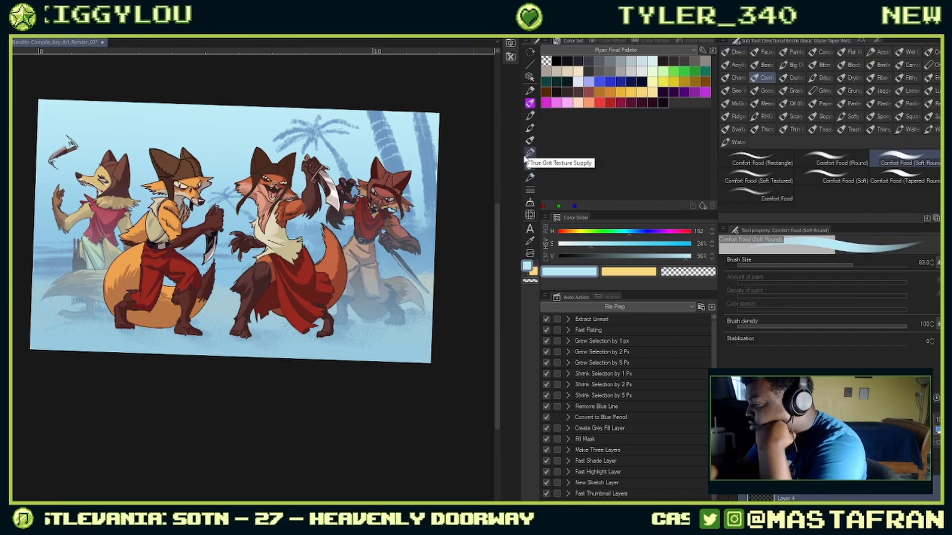
pyautogui.click(529, 137)
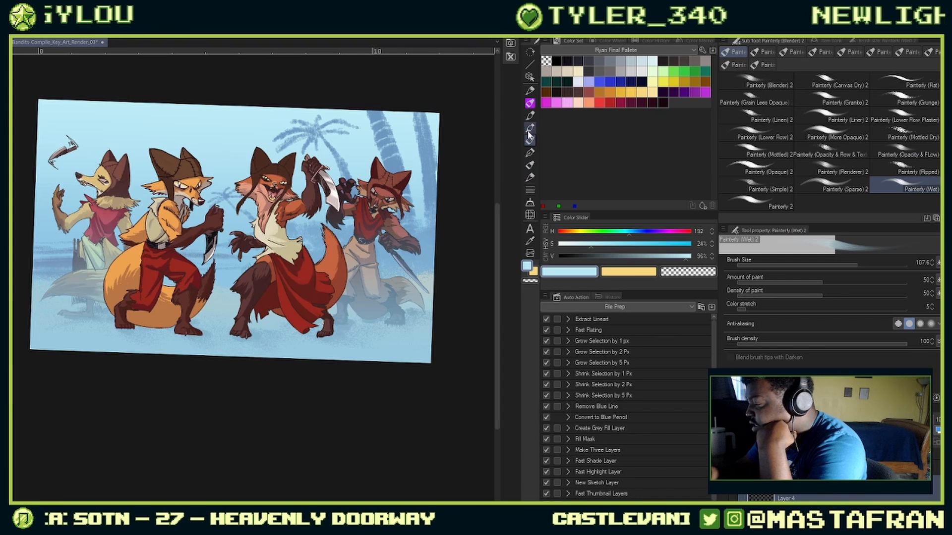
pyautogui.click(530, 128)
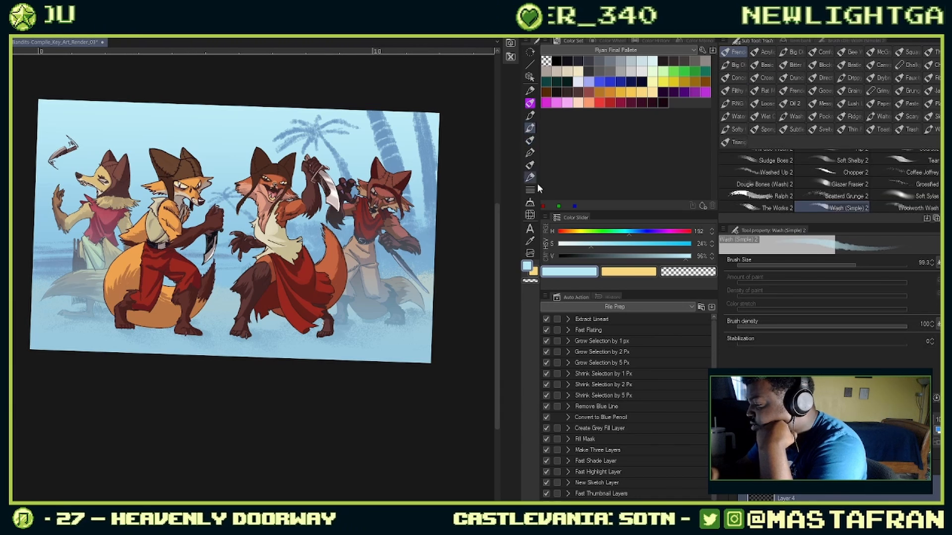
# Step: Look through the decoration brushes, including effect, hatching, pattern, flower, vegetation, artificial, nature and stream line sets, for a suitable ground texture
pyautogui.click(529, 240)
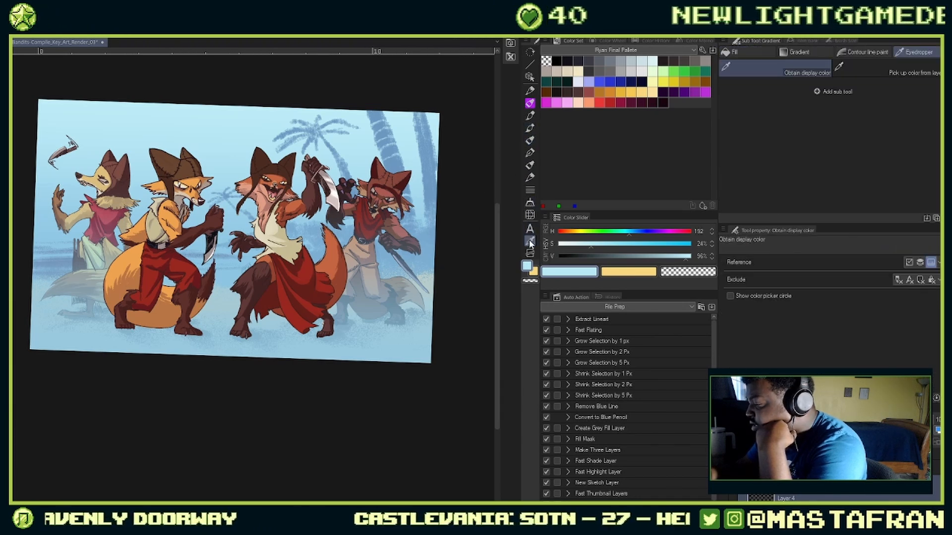
pyautogui.click(530, 202)
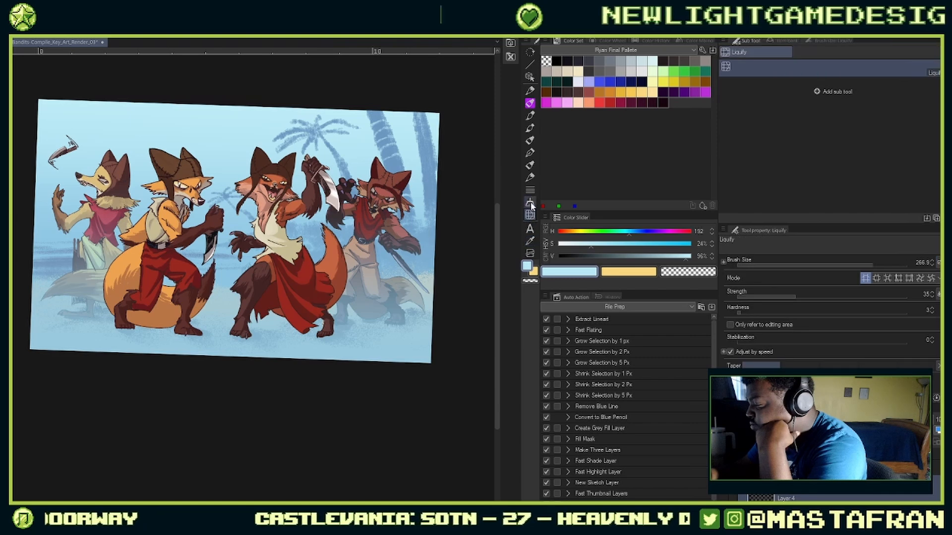
pyautogui.click(530, 190)
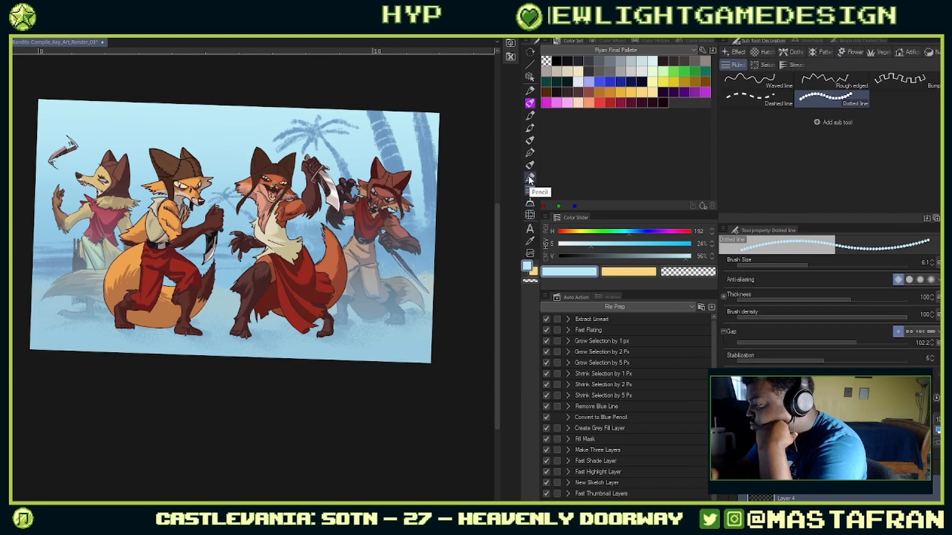
pyautogui.click(733, 51)
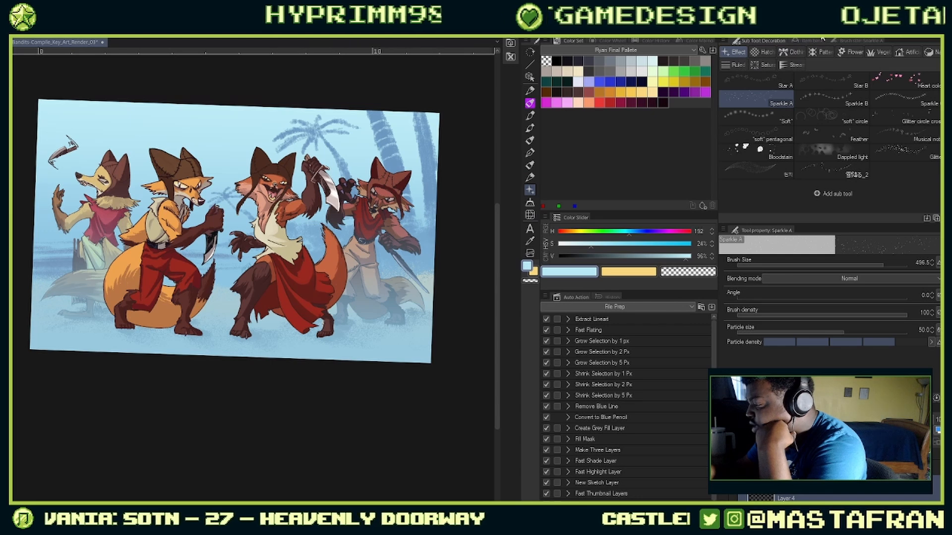
pyautogui.click(766, 53)
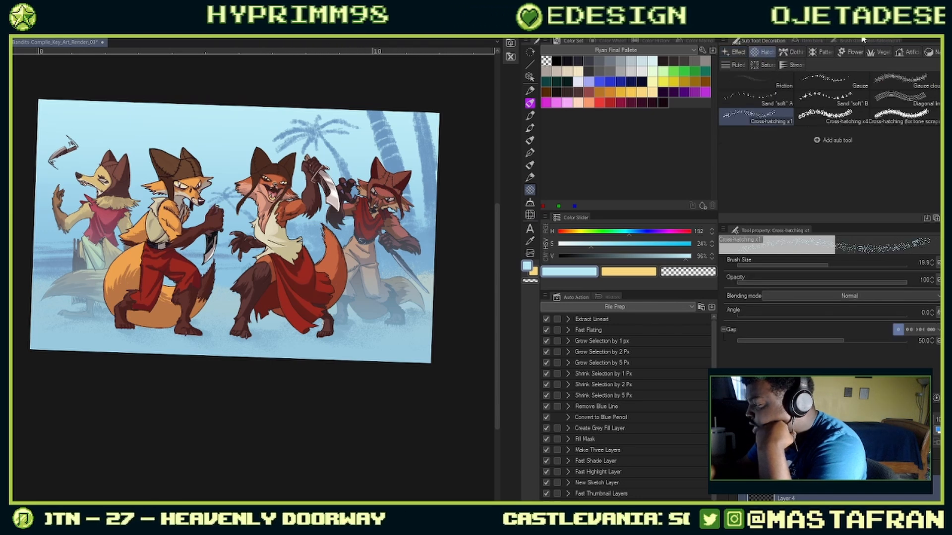
pyautogui.click(794, 64)
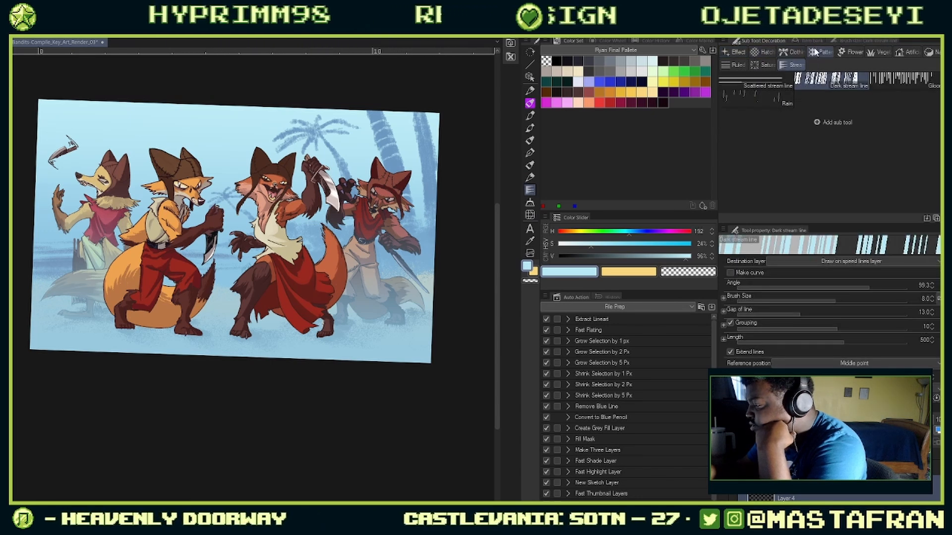
pyautogui.click(815, 51)
pyautogui.click(860, 50)
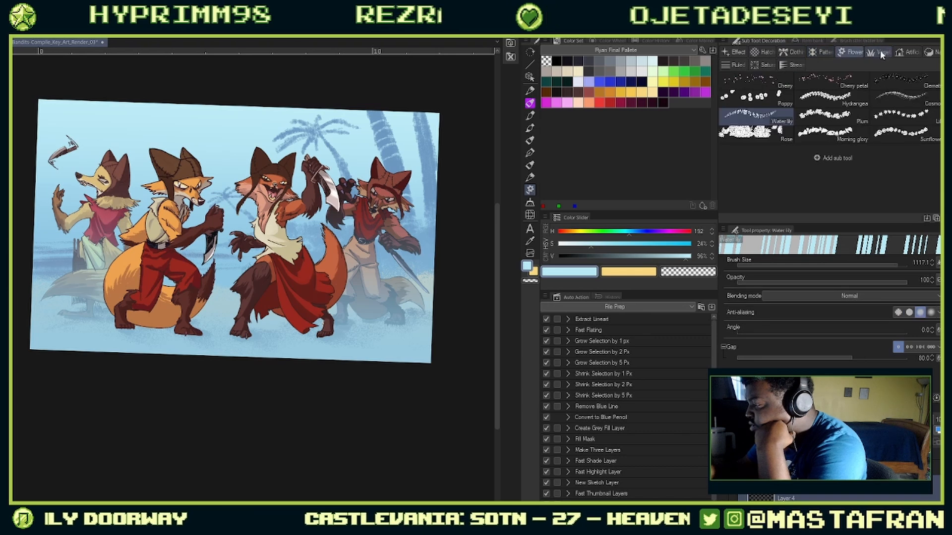
pyautogui.click(881, 52)
pyautogui.click(901, 52)
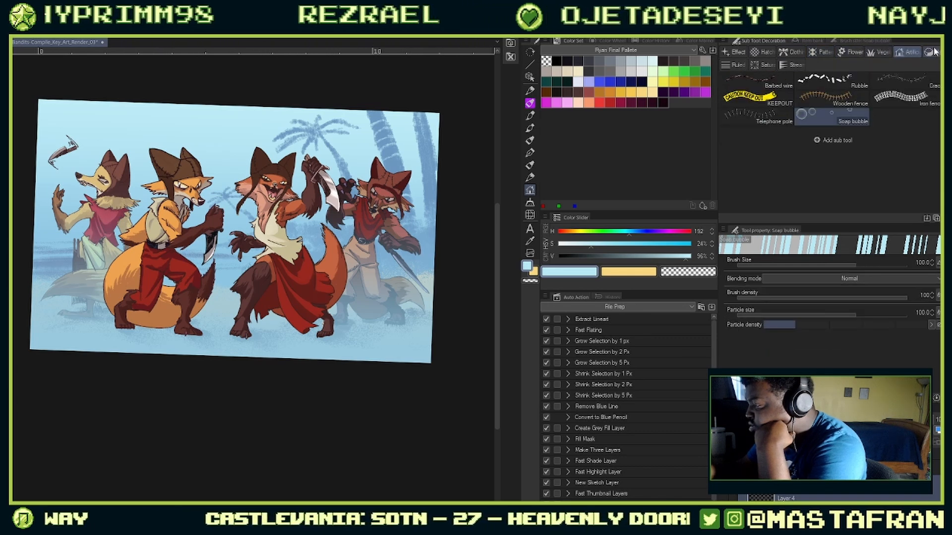
pyautogui.click(930, 51)
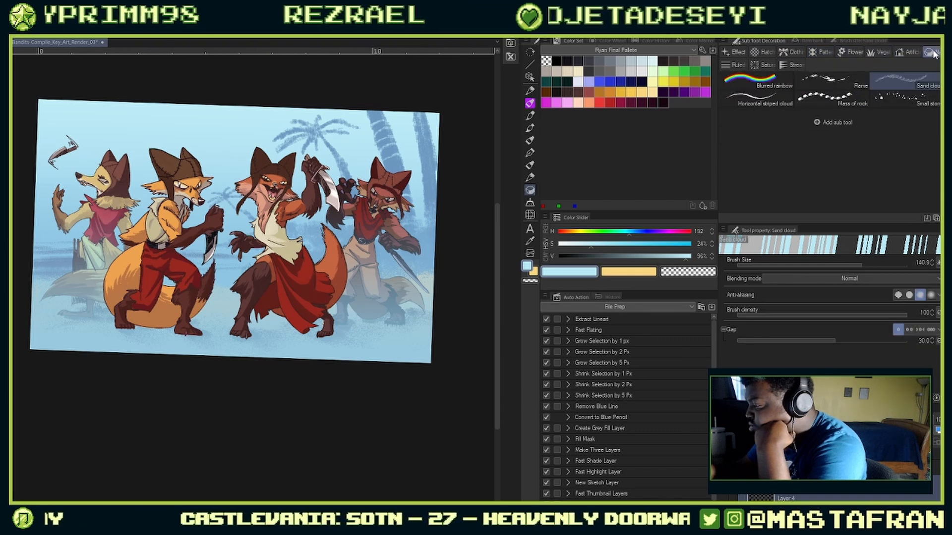
pyautogui.click(738, 64)
pyautogui.click(792, 64)
pyautogui.click(849, 79)
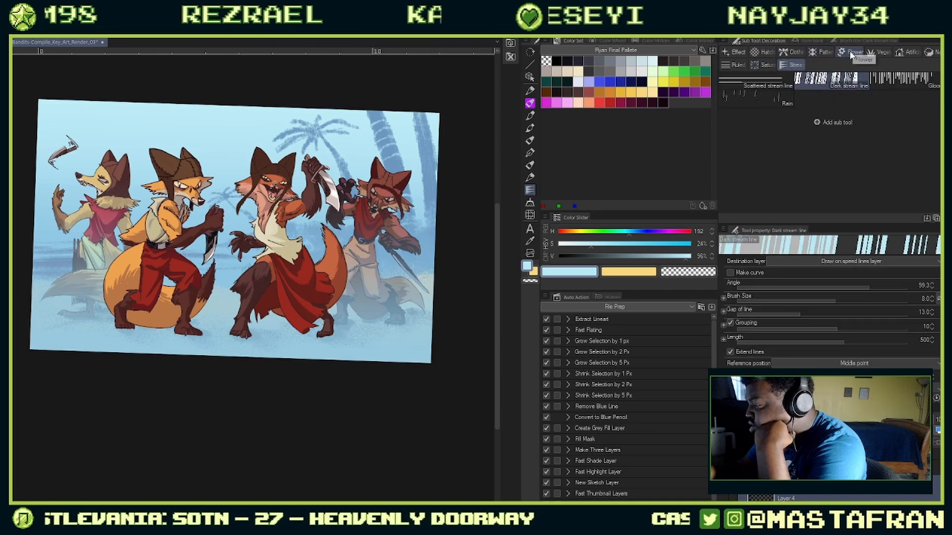
# Step: Look through the default pencil, airbrush, blend, thick paint, watercolor, marker, India ink, pen and pastel brushes for a textured brush
pyautogui.click(530, 177)
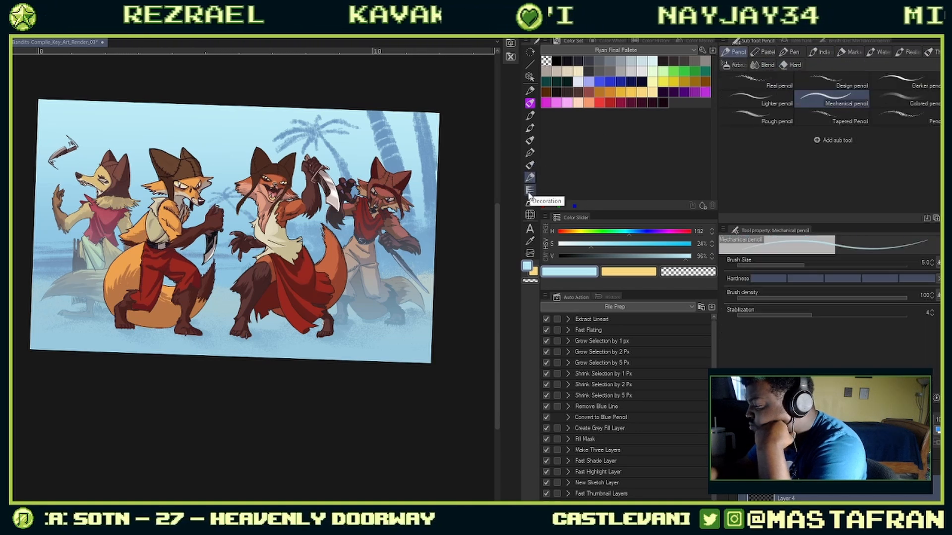
pyautogui.click(735, 65)
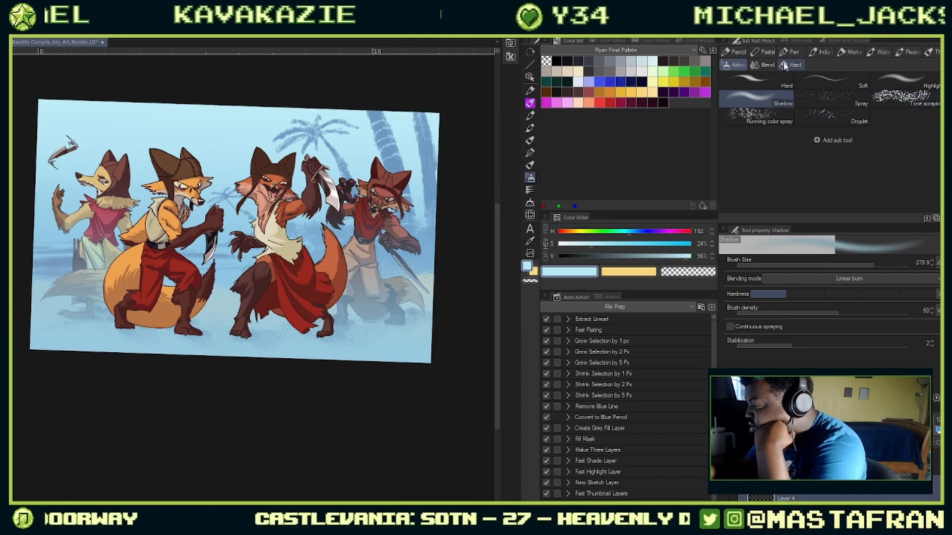
pyautogui.click(767, 65)
pyautogui.click(928, 53)
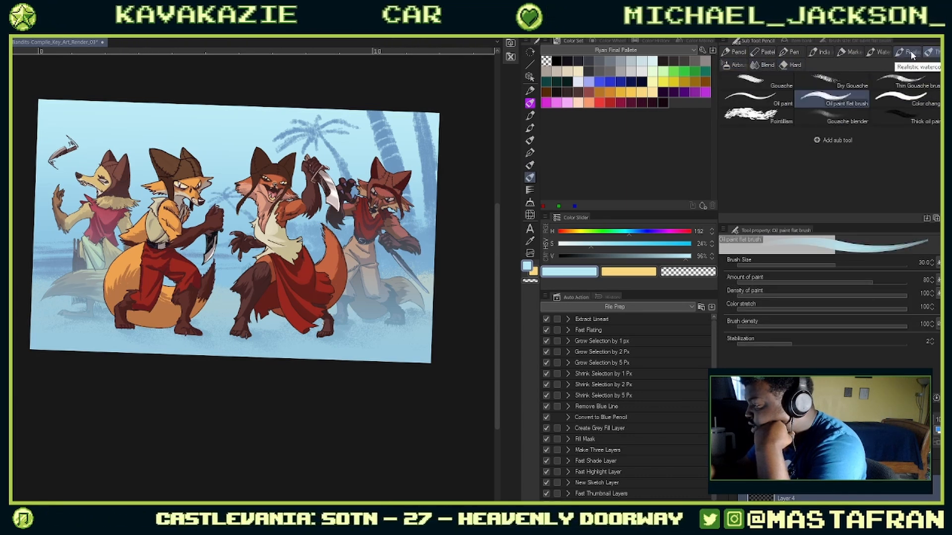
pyautogui.click(881, 51)
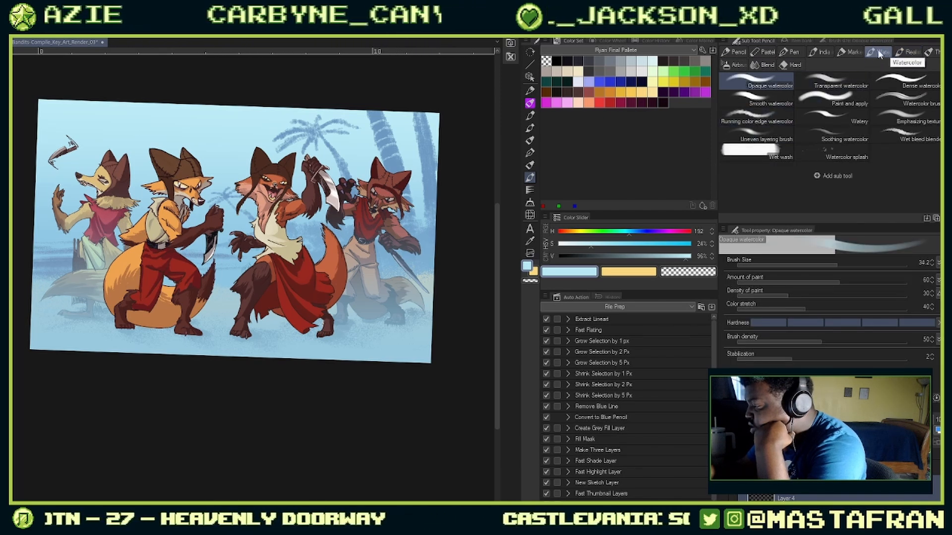
pyautogui.click(849, 52)
pyautogui.click(820, 51)
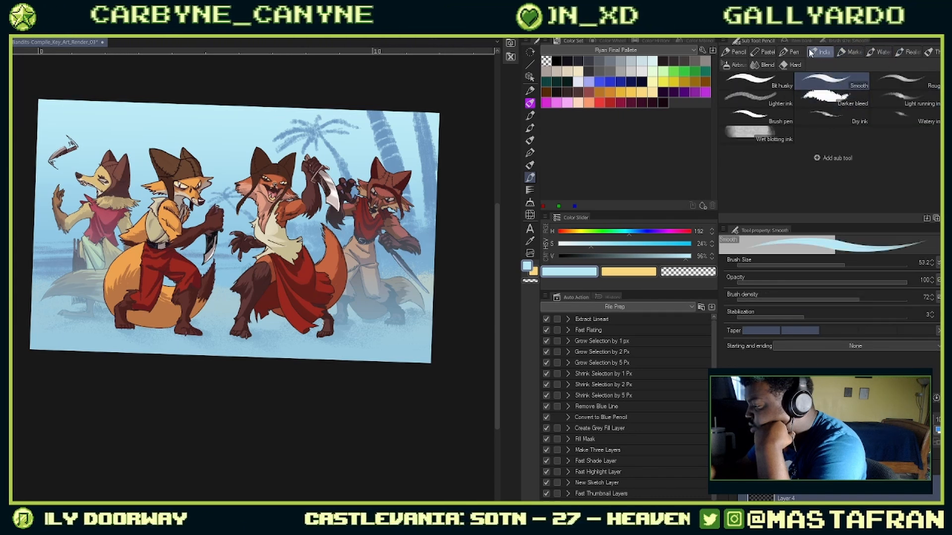
pyautogui.click(791, 51)
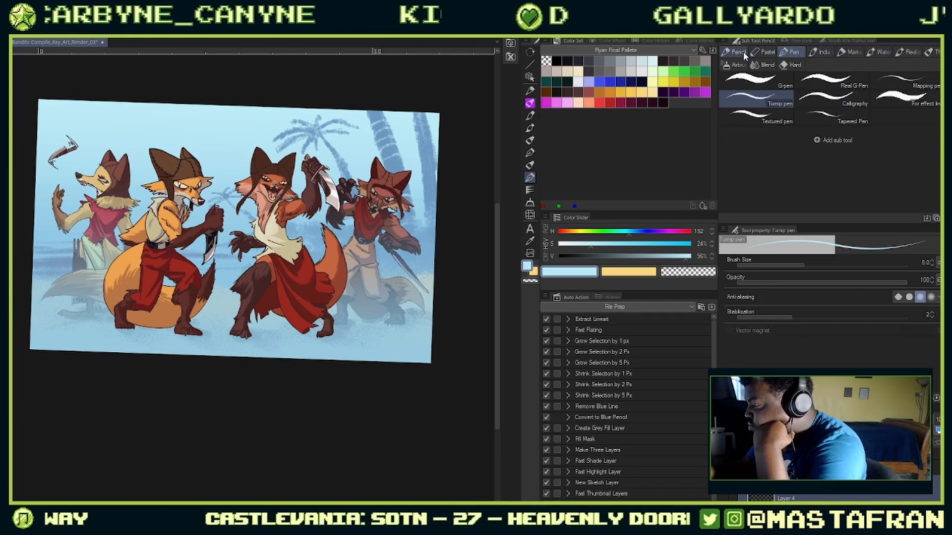
pyautogui.click(763, 51)
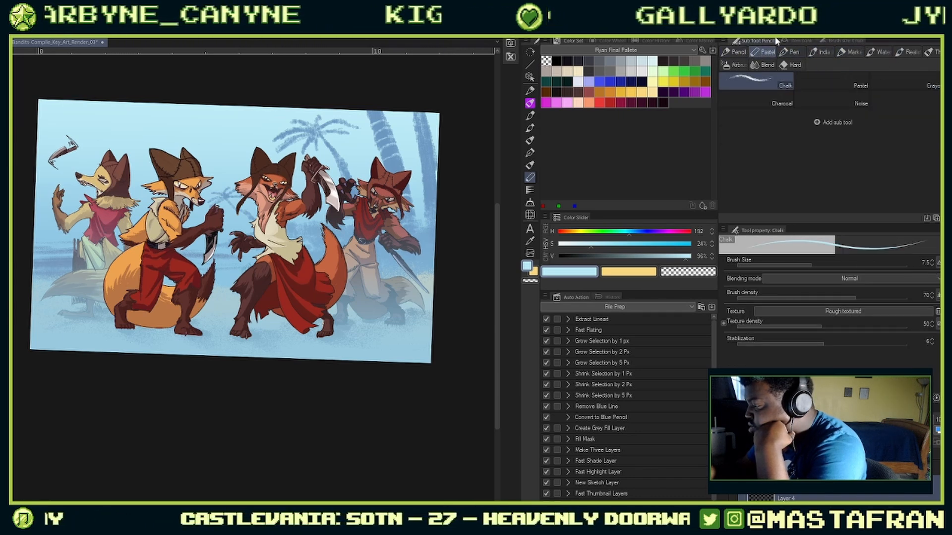
# Step: Find the (125) Watercolor Eraser among the True Grit ink wash brushes and try it out, enlarging it to 620.4
pyautogui.click(528, 169)
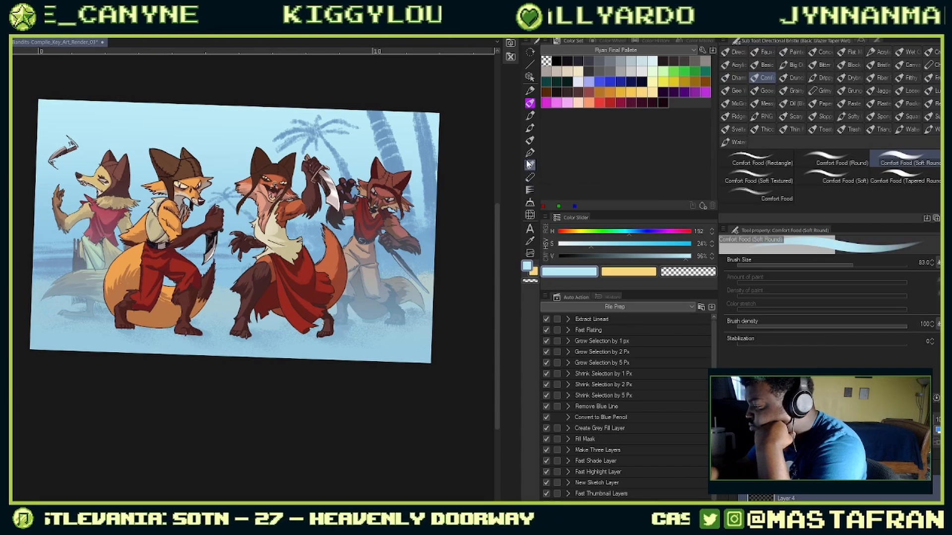
pyautogui.click(529, 154)
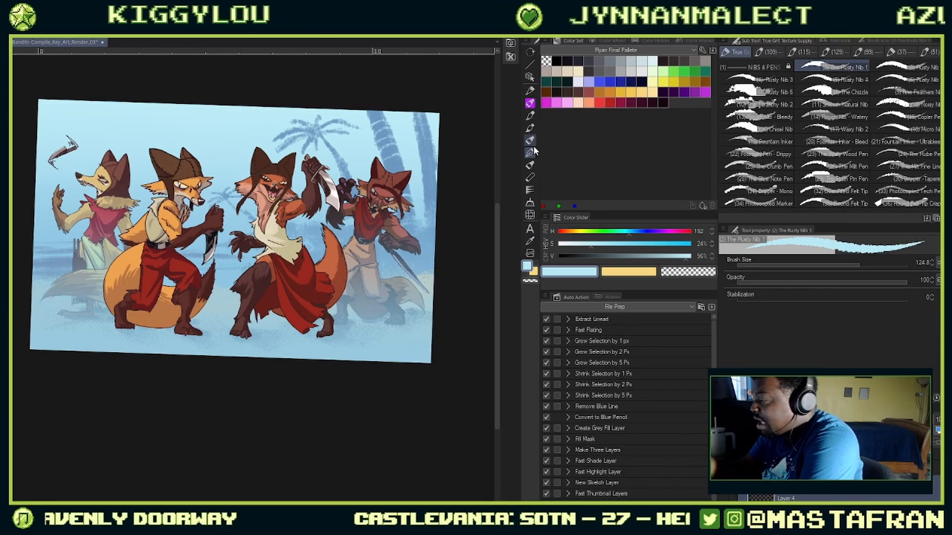
pyautogui.scroll(-1, 932, 115)
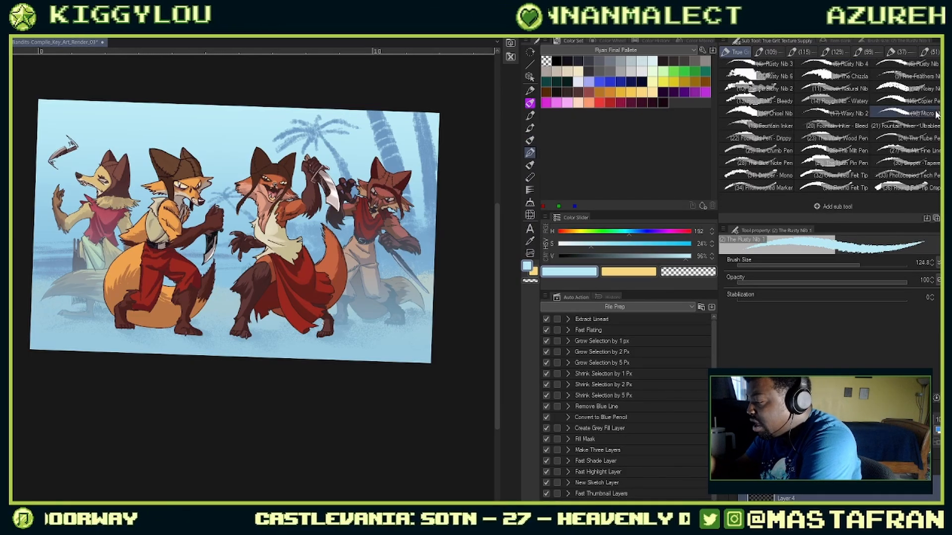
pyautogui.click(773, 51)
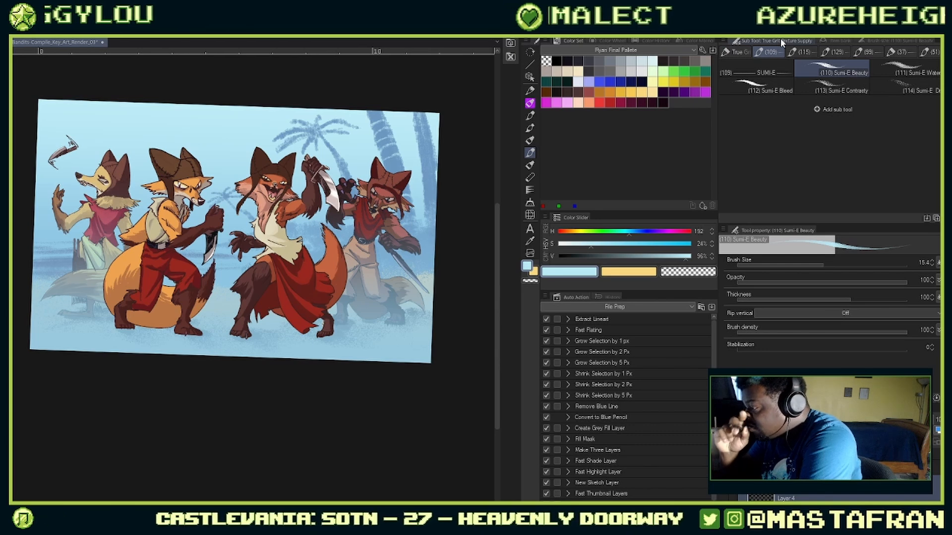
pyautogui.click(803, 52)
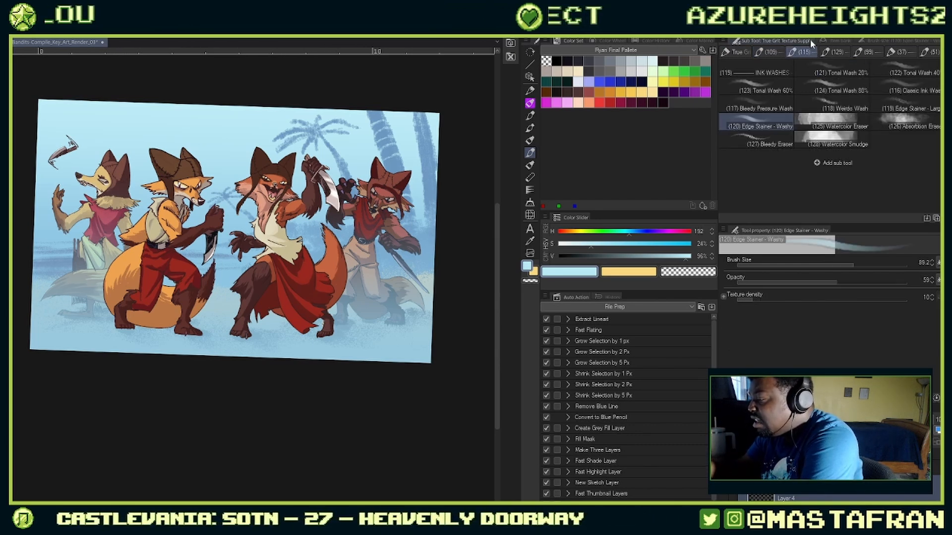
pyautogui.click(854, 124)
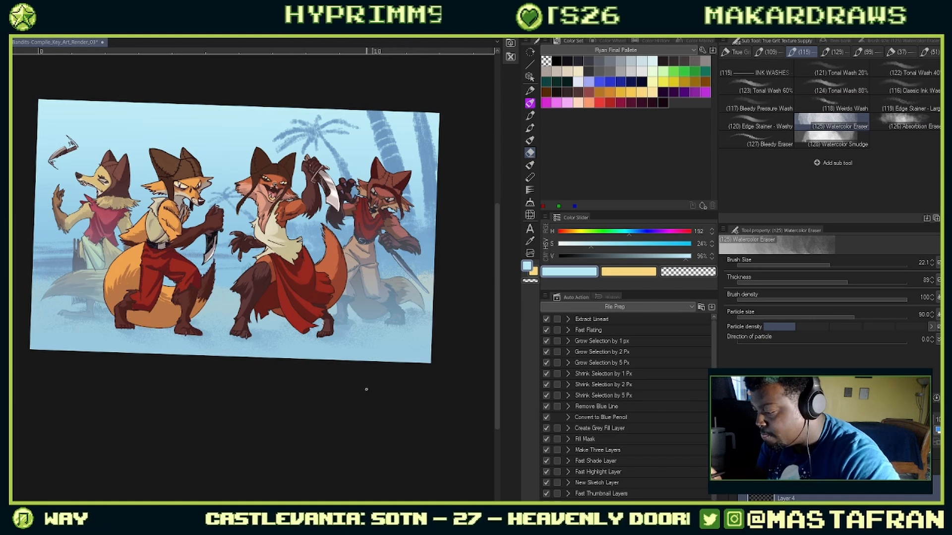
pyautogui.moveTo(374, 372); pyautogui.dragTo(381, 394)
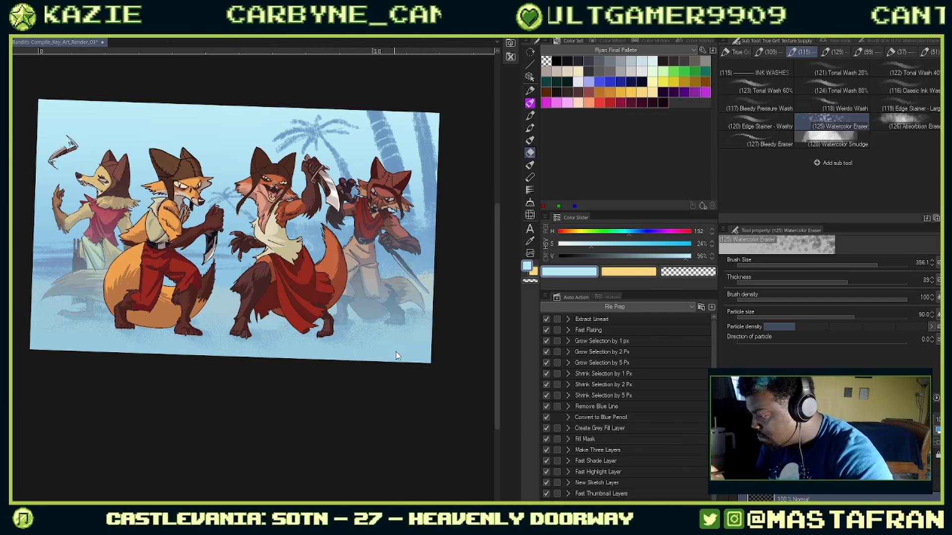
pyautogui.keyDown('ctrl'); pyautogui.keyDown('alt'); pyautogui.moveTo(396, 352); pyautogui.dragTo(411, 358); pyautogui.keyUp('alt'); pyautogui.keyUp('ctrl')
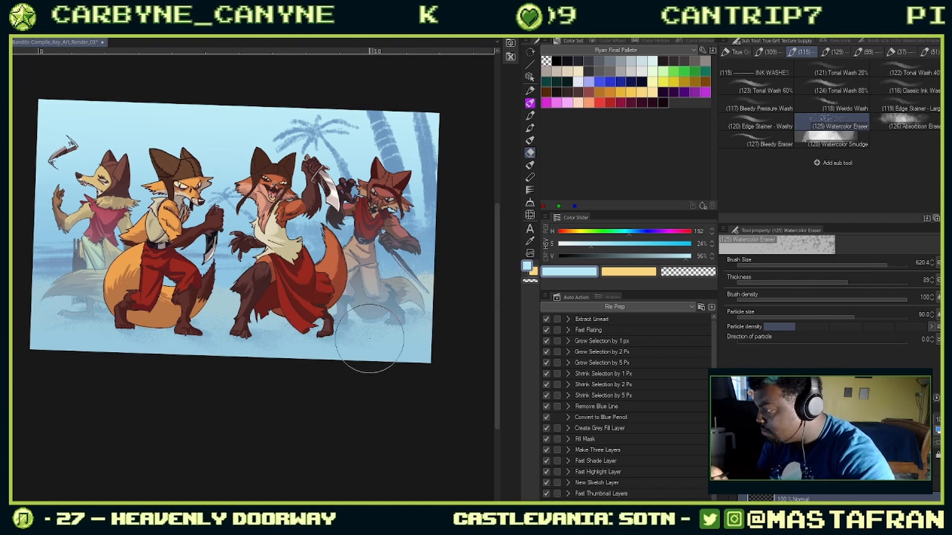
# Step: Try the (128) Watercolor Smudge brush near the far-right fox's feet, enlarging it to 623.2
pyautogui.click(854, 140)
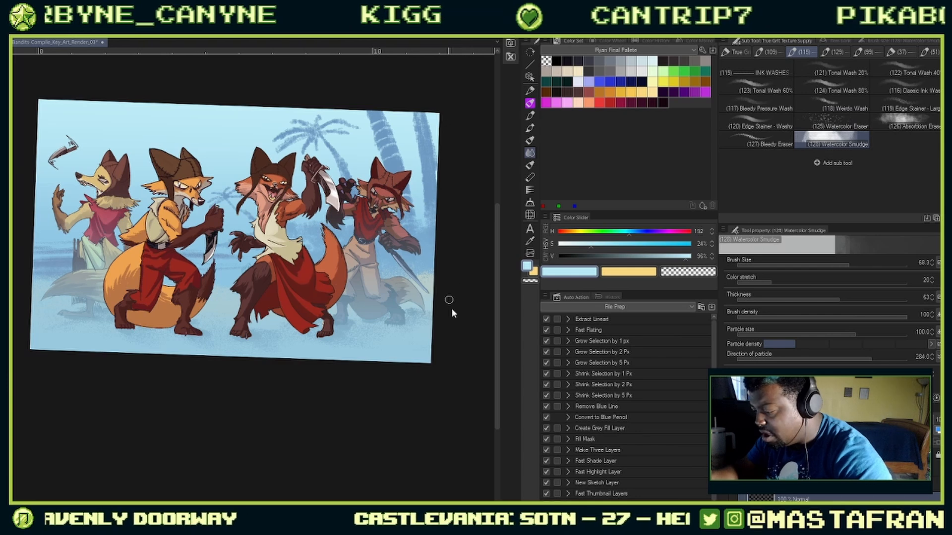
pyautogui.keyDown('ctrl'); pyautogui.keyDown('alt'); pyautogui.moveTo(452, 310); pyautogui.dragTo(442, 319); pyautogui.keyUp('alt'); pyautogui.keyUp('ctrl')
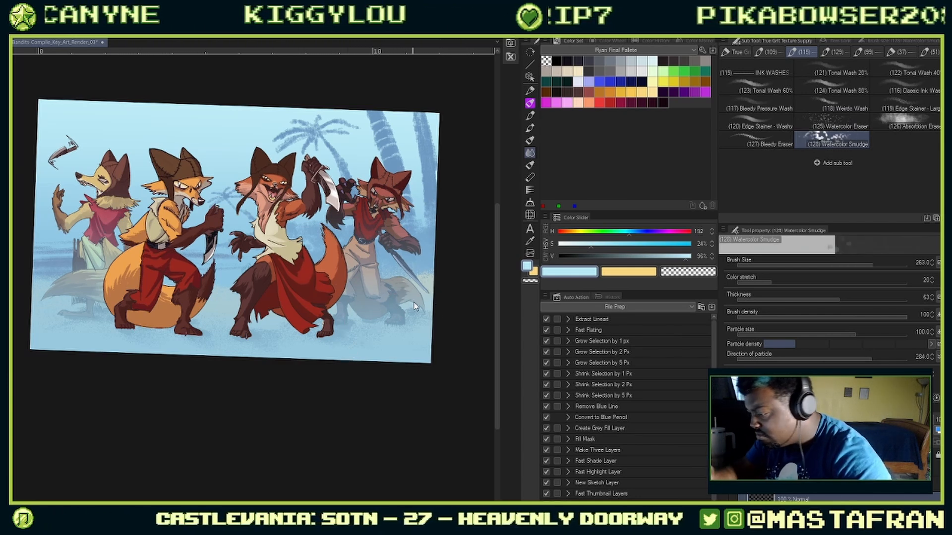
pyautogui.keyDown('ctrl'); pyautogui.keyDown('alt'); pyautogui.moveTo(412, 295); pyautogui.dragTo(397, 298); pyautogui.keyUp('alt'); pyautogui.keyUp('ctrl')
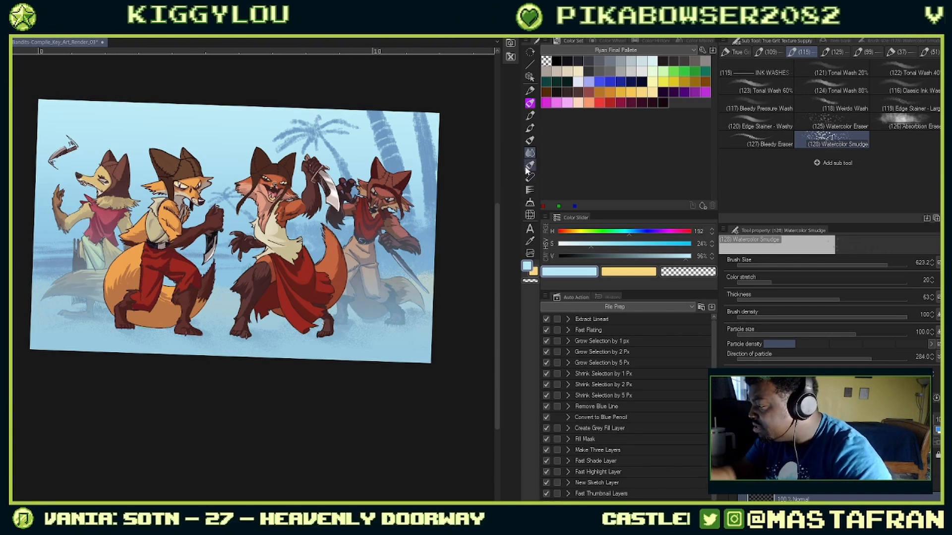
# Step: Go through the painting, Trash, Ryan and Frenden brush sets and select the Tech Pen
pyautogui.click(530, 104)
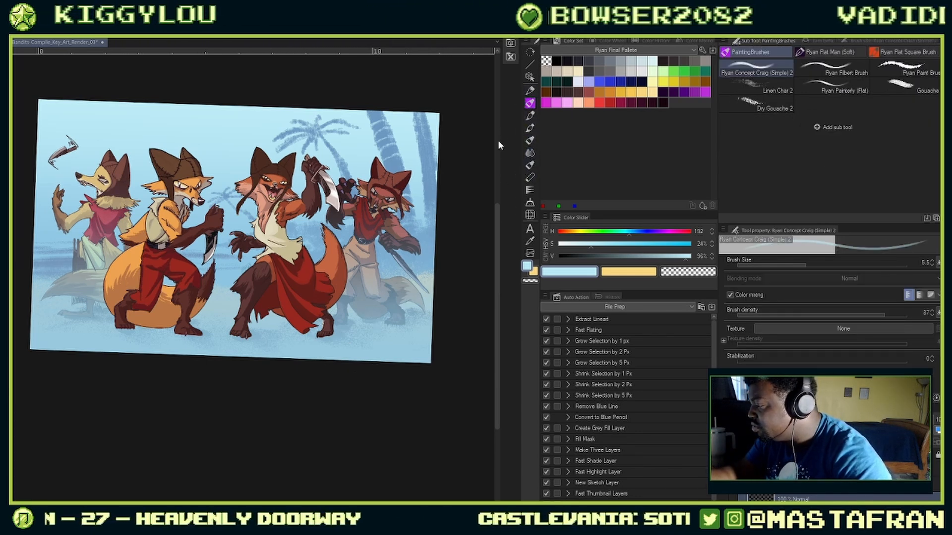
pyautogui.click(530, 128)
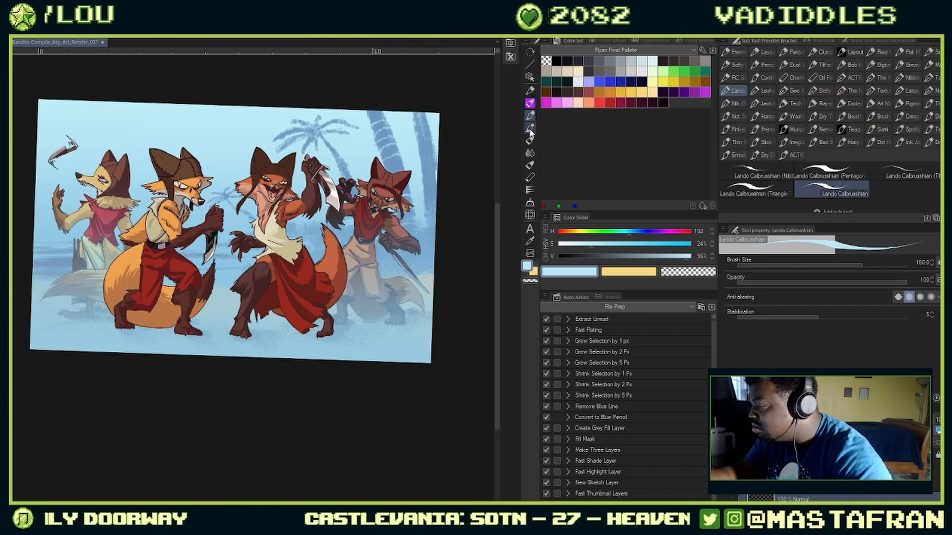
pyautogui.click(527, 104)
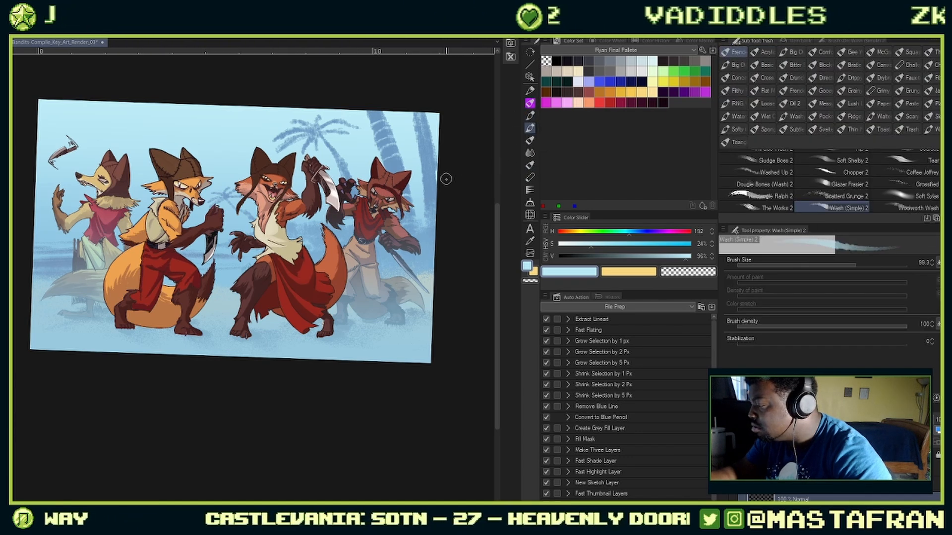
pyautogui.click(530, 92)
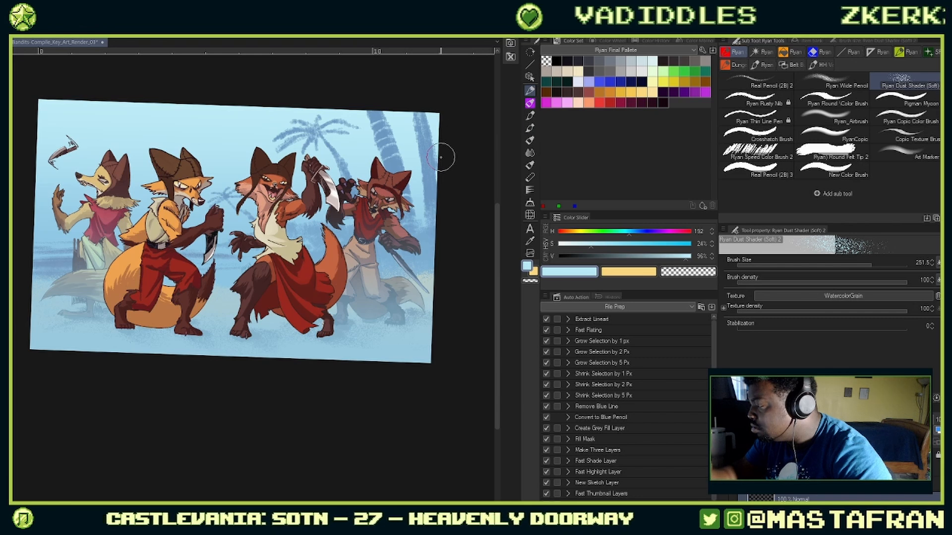
pyautogui.click(530, 103)
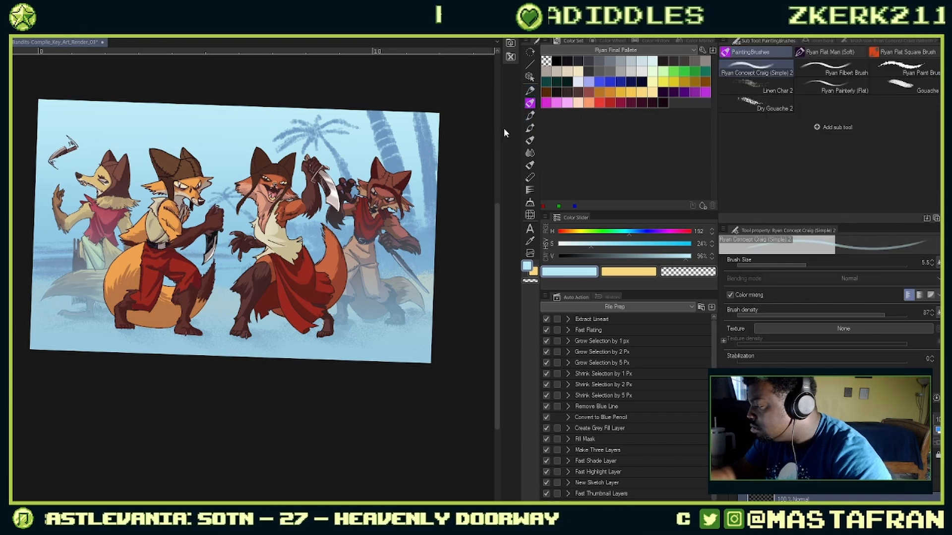
pyautogui.click(530, 117)
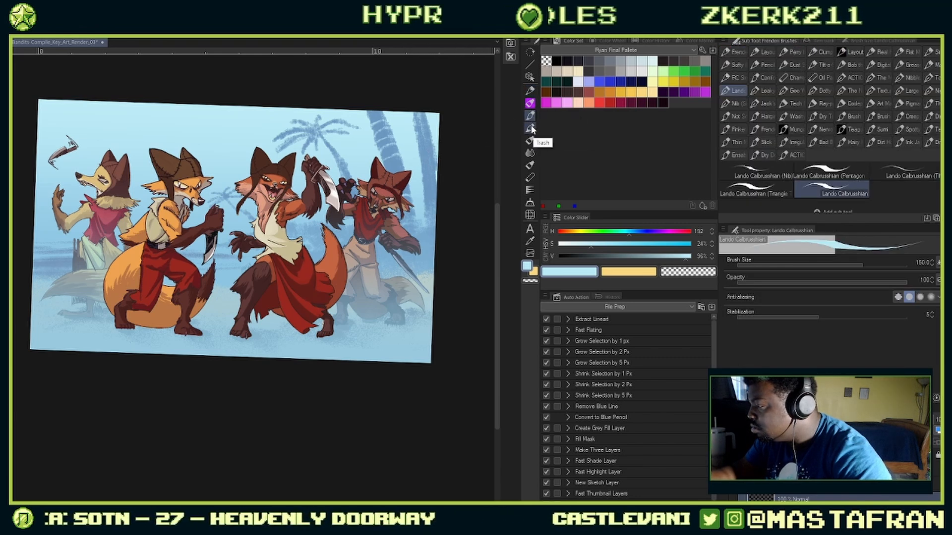
pyautogui.click(793, 103)
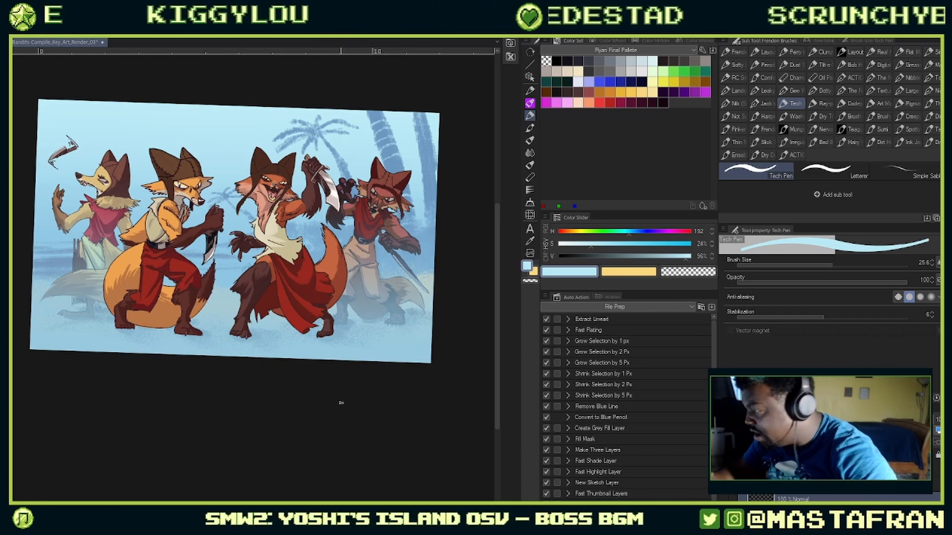
# Step: Look through the Frenden ink pen, art marker, sumi, Dry Dolan, oil pastel, nib and pencil brushes for a textured brush
pyautogui.click(852, 103)
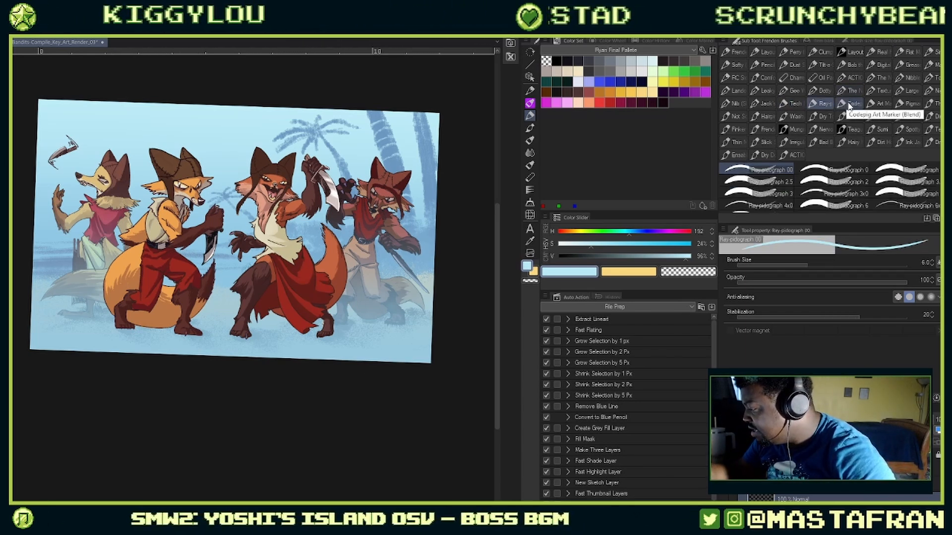
pyautogui.click(887, 104)
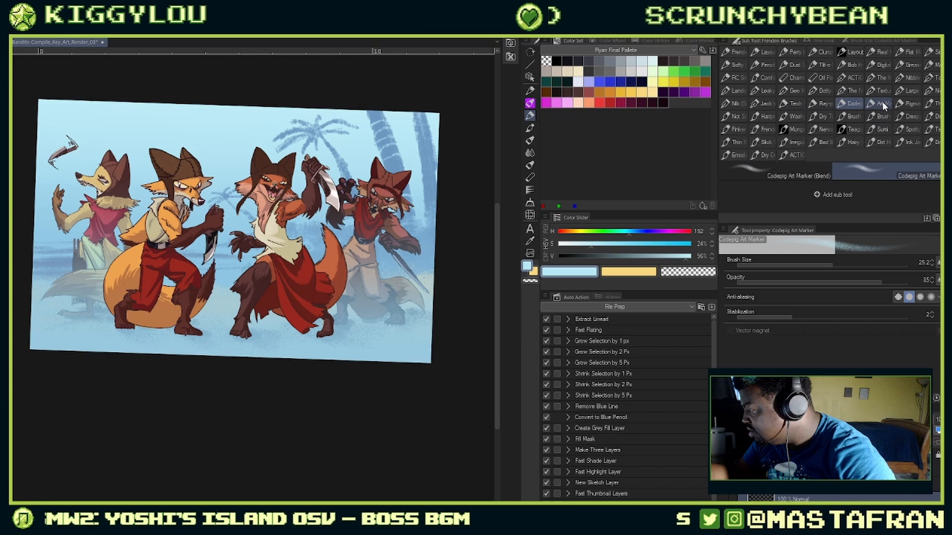
pyautogui.click(881, 129)
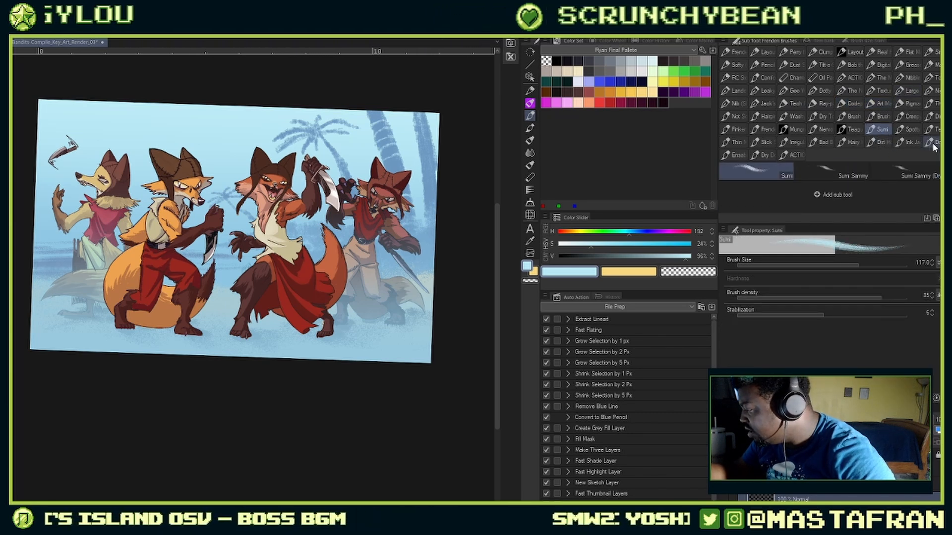
pyautogui.click(763, 155)
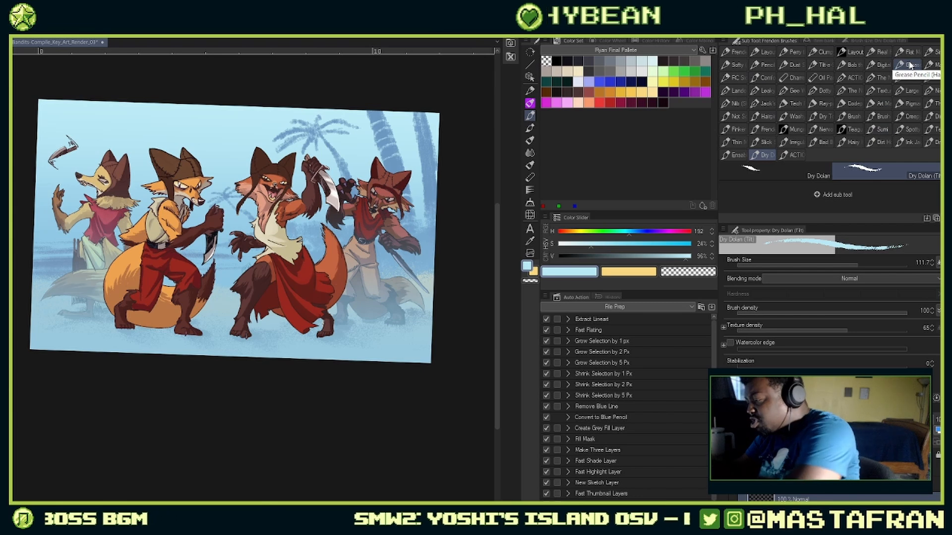
pyautogui.click(823, 76)
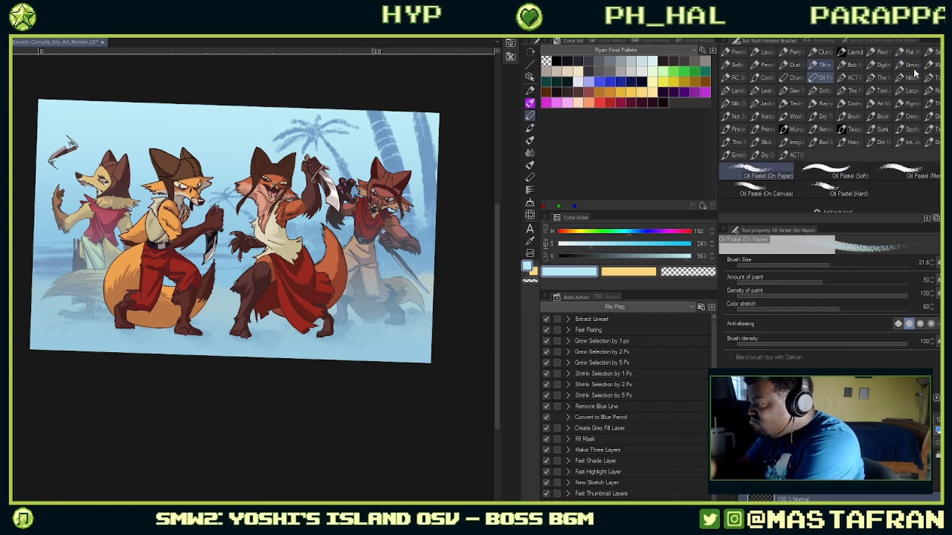
pyautogui.click(931, 77)
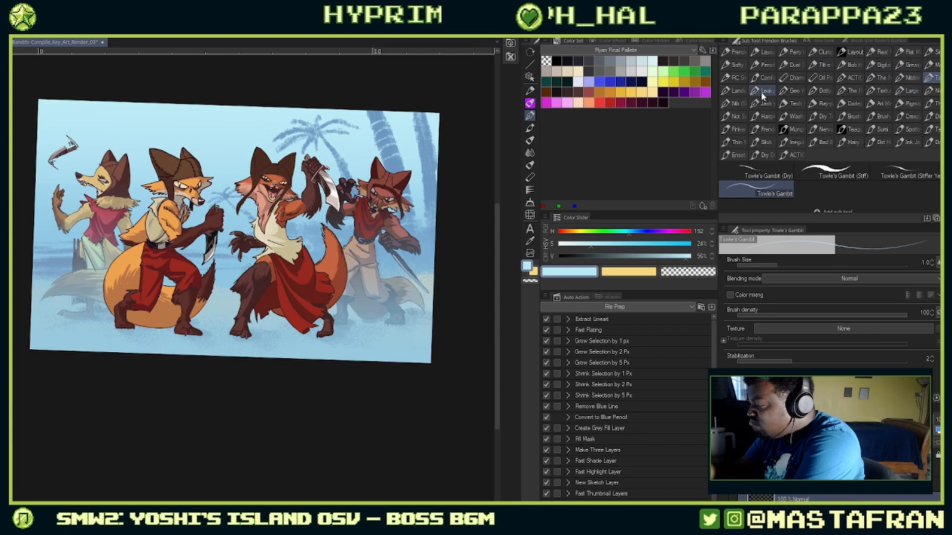
pyautogui.click(736, 103)
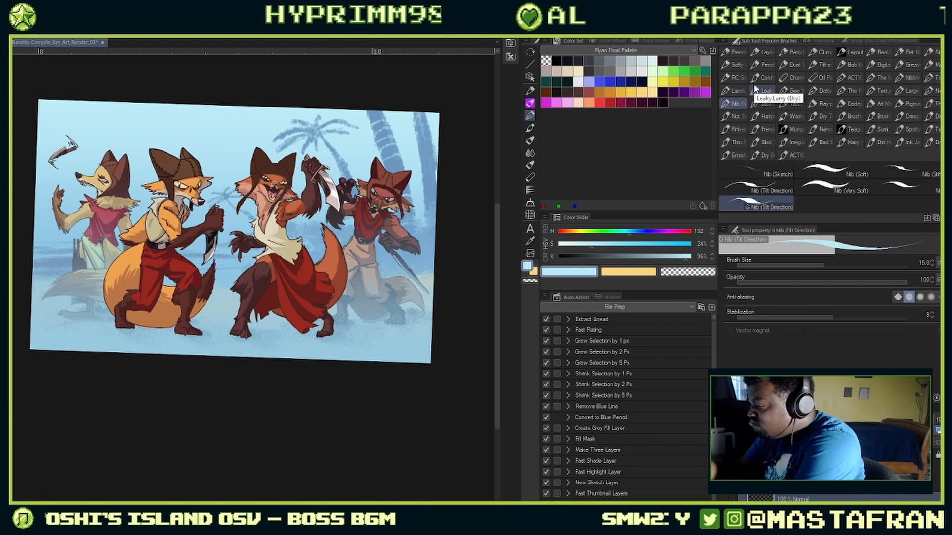
pyautogui.click(764, 103)
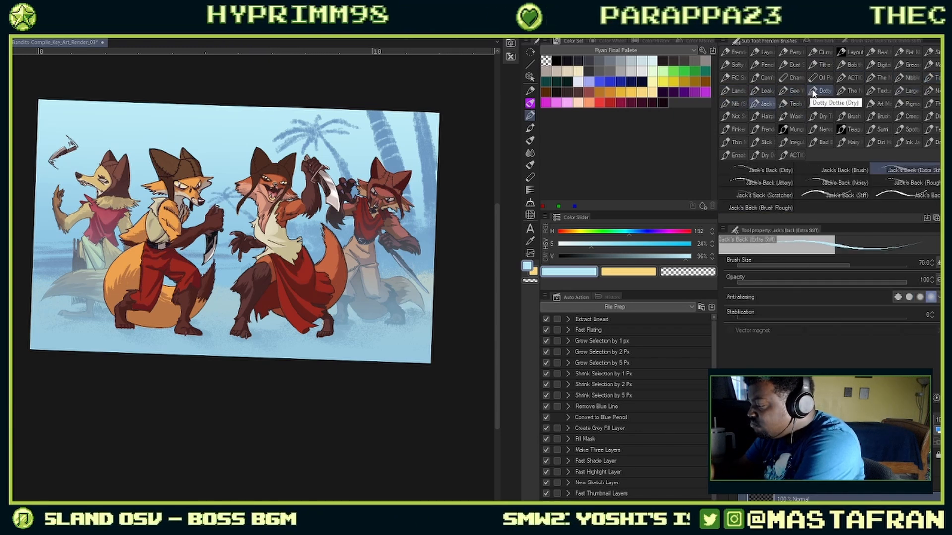
pyautogui.click(767, 77)
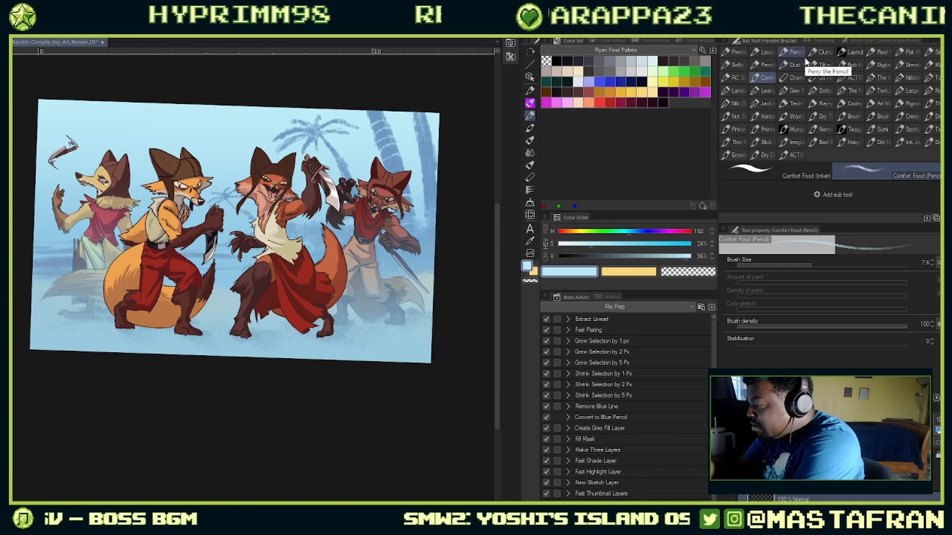
# Step: Select the Charred Square (Hard) brush and enlarge it to 304.4
pyautogui.click(793, 77)
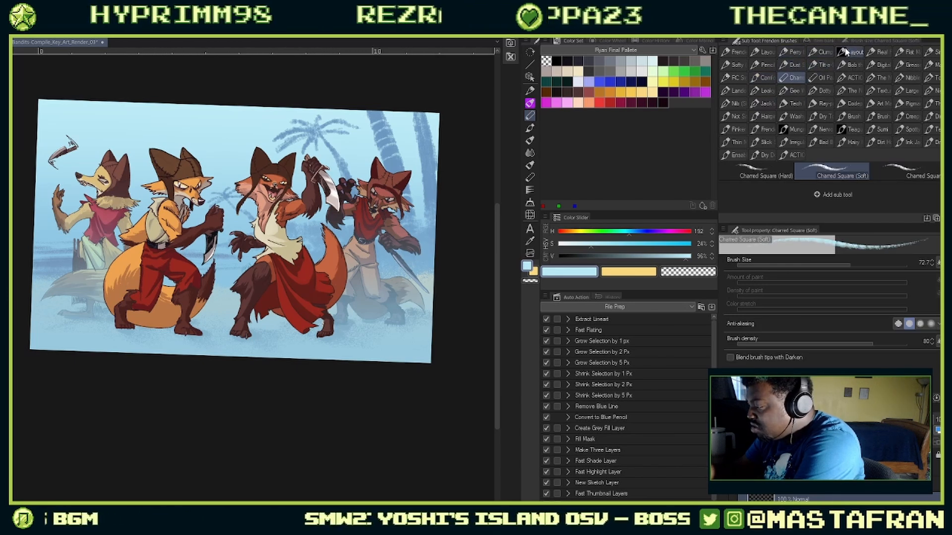
pyautogui.click(767, 168)
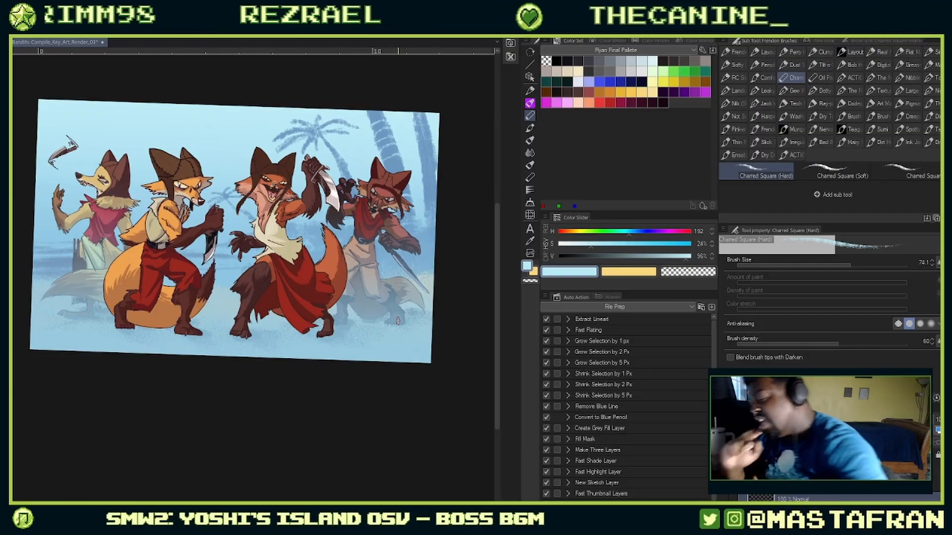
pyautogui.keyDown('ctrl'); pyautogui.keyDown('alt'); pyautogui.moveTo(414, 361); pyautogui.dragTo(424, 378); pyautogui.keyUp('alt'); pyautogui.keyUp('ctrl')
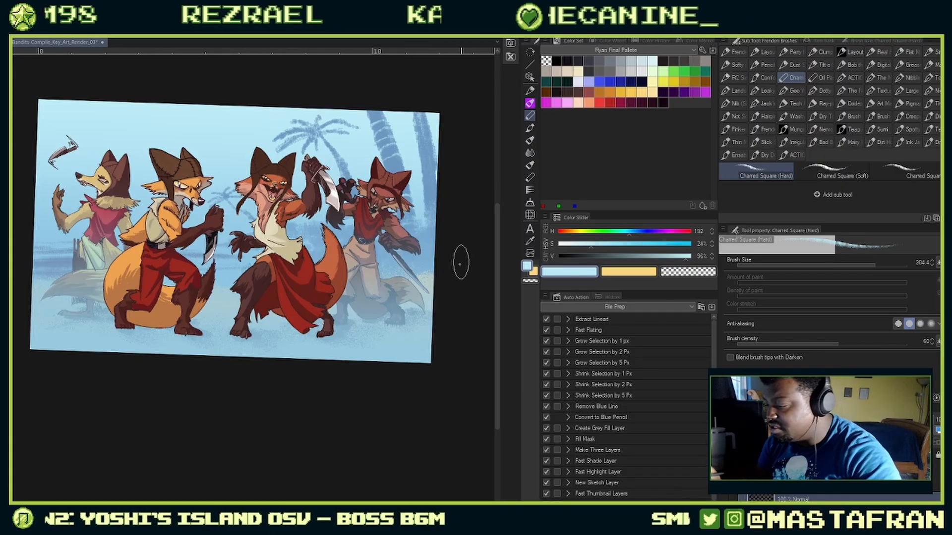
# Step: Brush pale blue textured dust over the legs, skirt hem and ground around the two right-hand foxes
pyautogui.moveTo(416, 273); pyautogui.dragTo(290, 310)
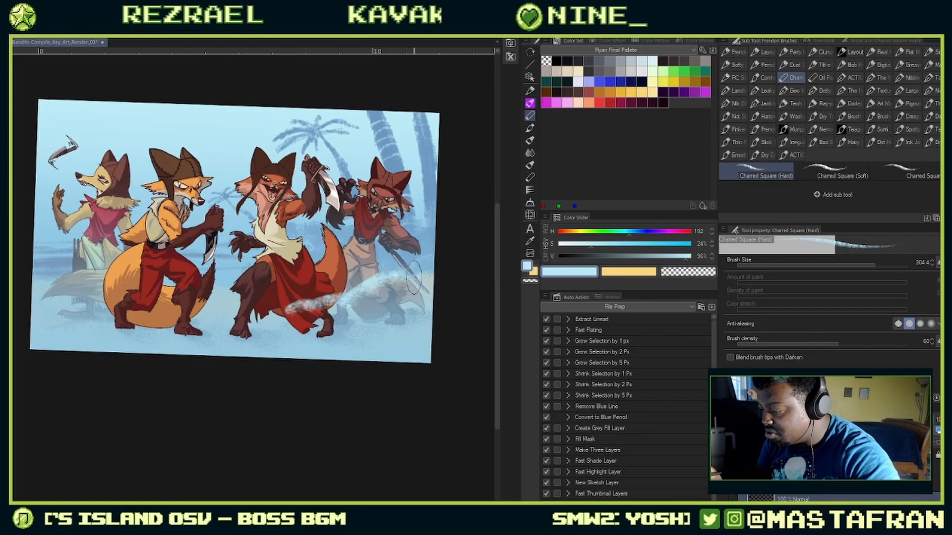
pyautogui.moveTo(415, 275)
pyautogui.mouseDown()
pyautogui.moveTo(383, 296)
pyautogui.moveTo(426, 291)
pyautogui.moveTo(265, 324)
pyautogui.moveTo(431, 305)
pyautogui.moveTo(393, 301)
pyautogui.moveTo(266, 336)
pyautogui.mouseUp()
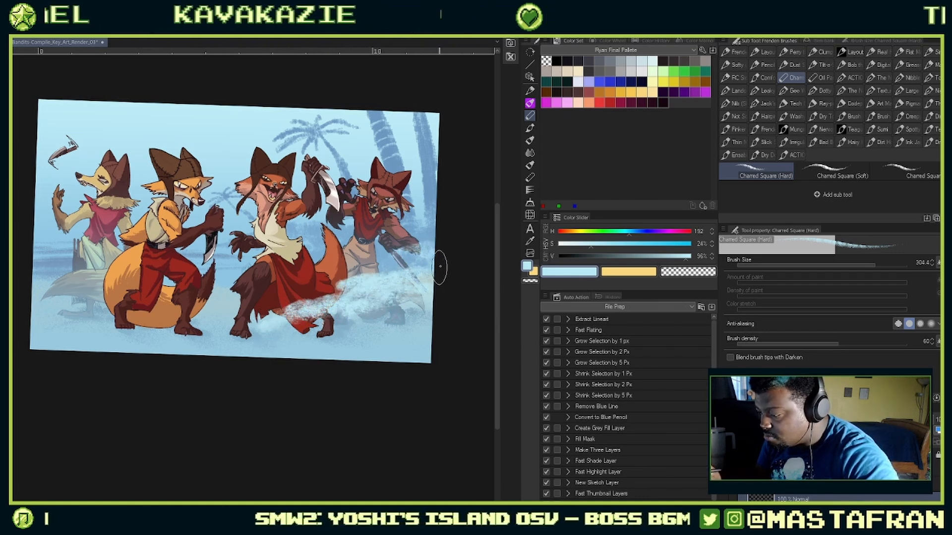
pyautogui.moveTo(427, 264)
pyautogui.mouseDown()
pyautogui.moveTo(363, 284)
pyautogui.moveTo(401, 299)
pyautogui.moveTo(337, 308)
pyautogui.mouseUp()
pyautogui.moveTo(418, 311)
pyautogui.mouseDown()
pyautogui.moveTo(323, 324)
pyautogui.moveTo(246, 321)
pyautogui.mouseUp()
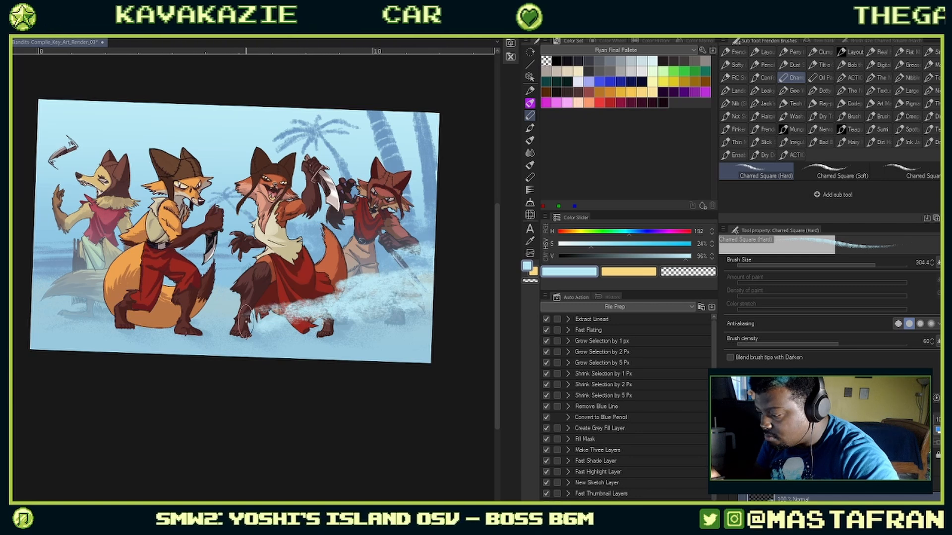
pyautogui.moveTo(422, 295)
pyautogui.mouseDown()
pyautogui.moveTo(420, 277)
pyautogui.moveTo(248, 318)
pyautogui.mouseUp()
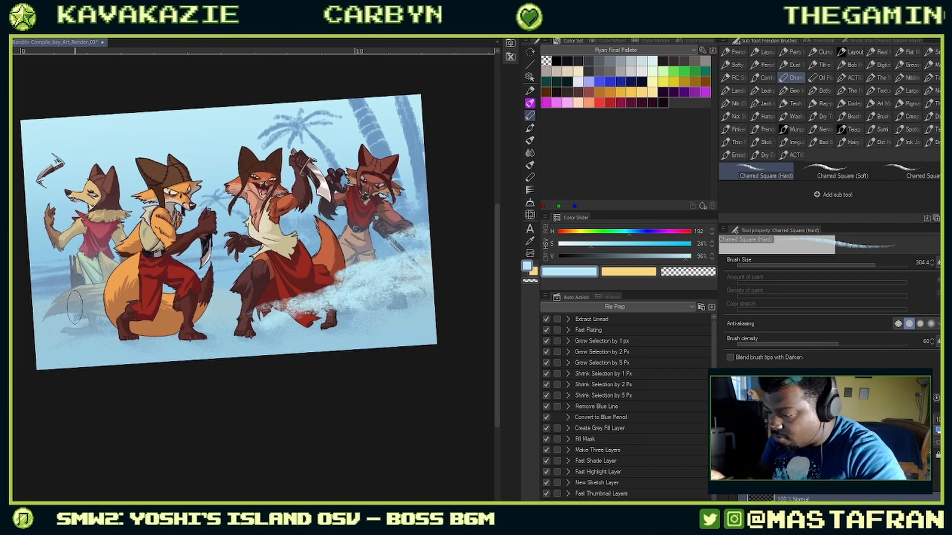
# Step: Brush pale dust across the legs and tails of the two left-hand foxes, and undo the extra strokes along the lower ground
pyautogui.moveTo(69, 303)
pyautogui.mouseDown()
pyautogui.moveTo(160, 307)
pyautogui.moveTo(181, 295)
pyautogui.mouseUp()
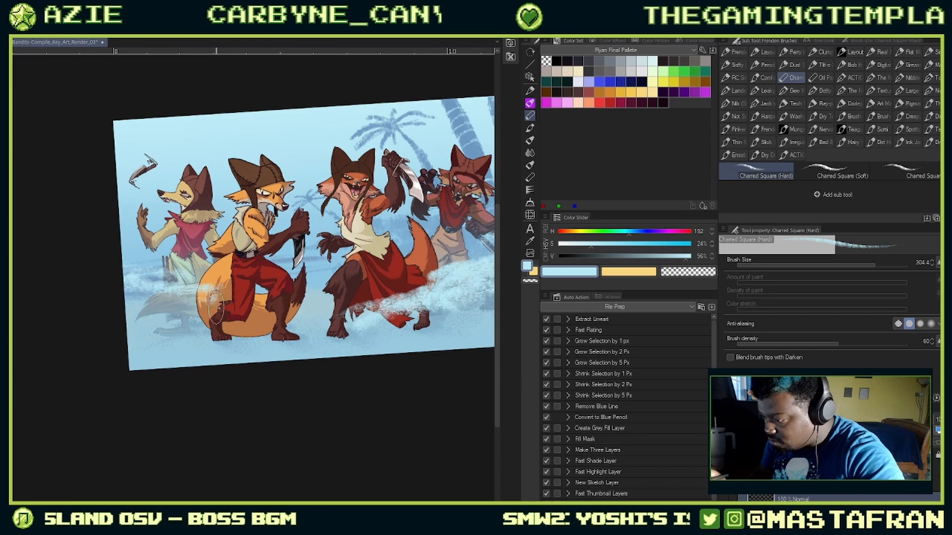
pyautogui.moveTo(216, 306); pyautogui.dragTo(209, 316)
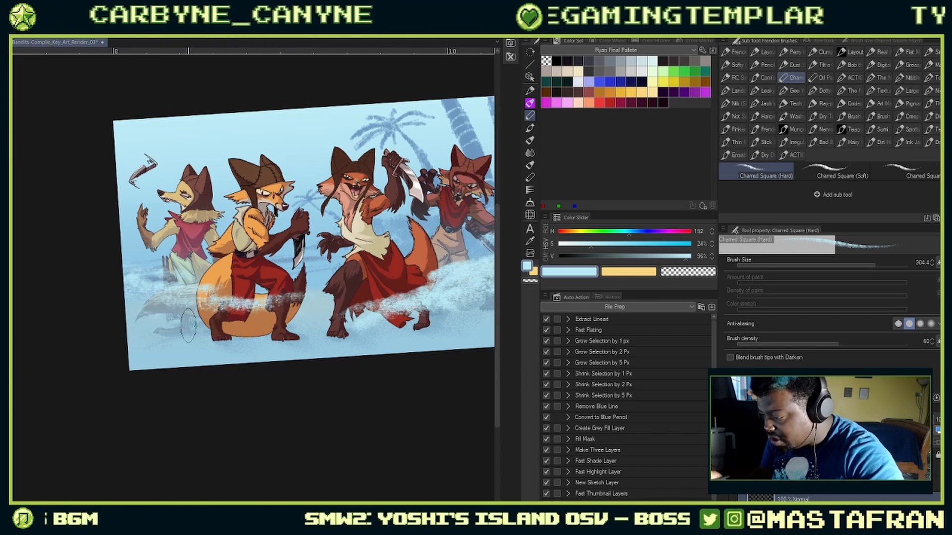
pyautogui.moveTo(188, 325)
pyautogui.mouseDown()
pyautogui.moveTo(305, 316)
pyautogui.moveTo(259, 325)
pyautogui.moveTo(100, 317)
pyautogui.moveTo(217, 330)
pyautogui.moveTo(355, 311)
pyautogui.mouseUp()
pyautogui.moveTo(183, 344)
pyautogui.mouseDown()
pyautogui.moveTo(355, 338)
pyautogui.moveTo(252, 352)
pyautogui.moveTo(99, 341)
pyautogui.moveTo(189, 361)
pyautogui.moveTo(310, 353)
pyautogui.moveTo(290, 363)
pyautogui.mouseUp()
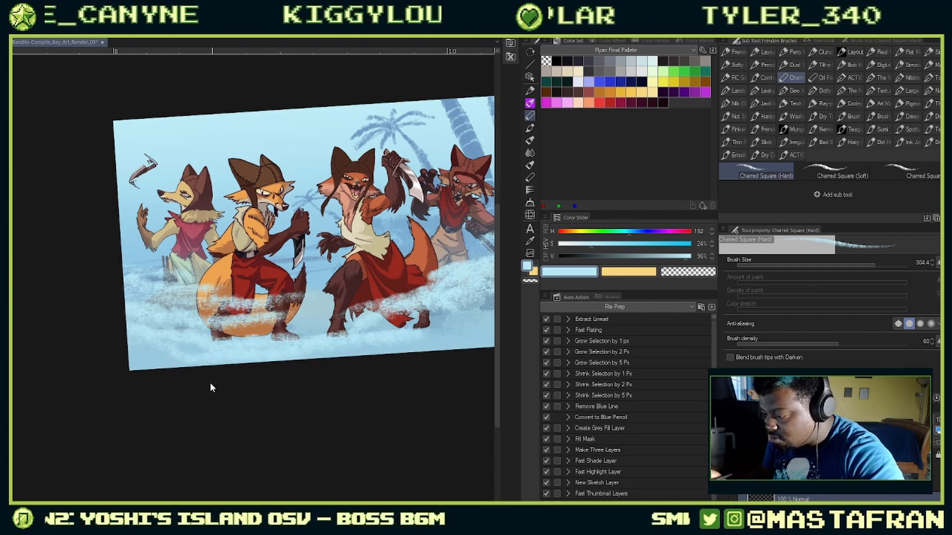
pyautogui.hotkey('ctrl', 'z')
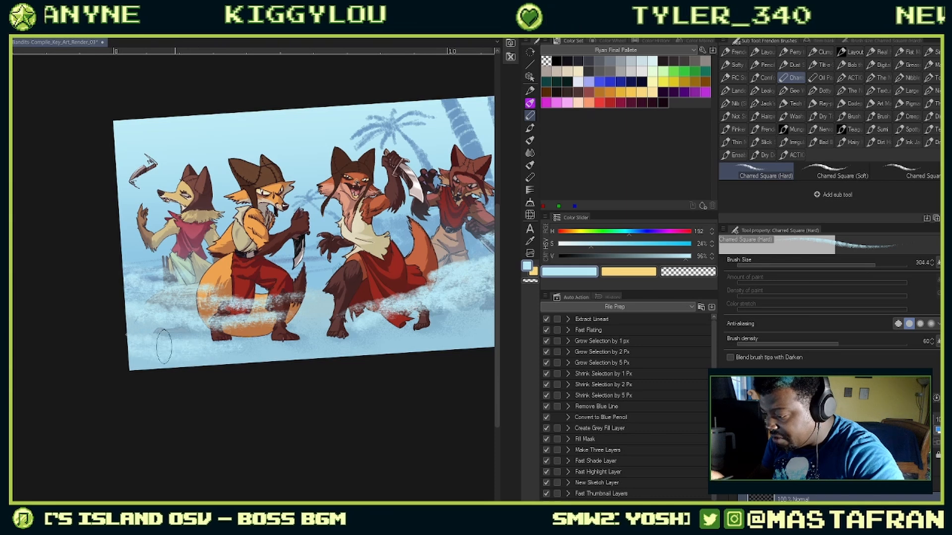
pyautogui.moveTo(395, 322); pyautogui.dragTo(331, 326)
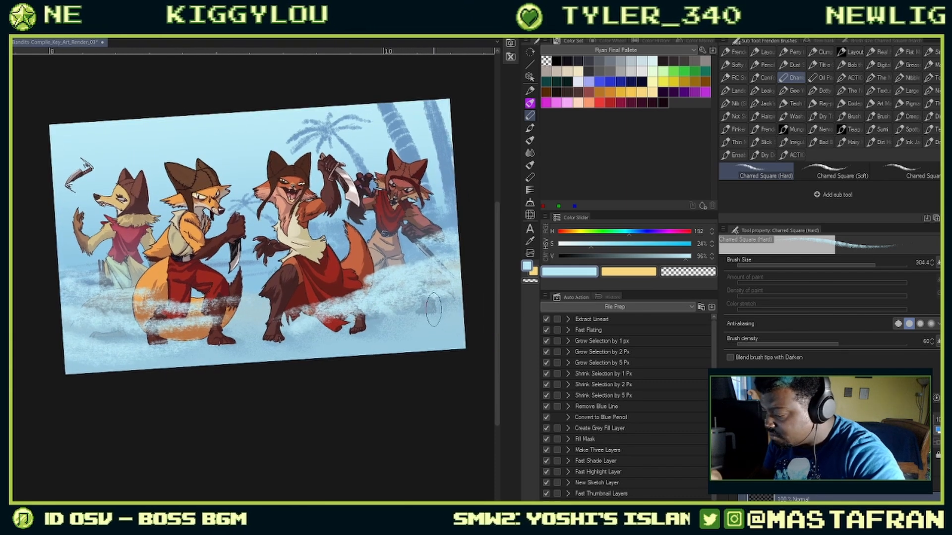
pyautogui.moveTo(463, 310); pyautogui.dragTo(251, 345)
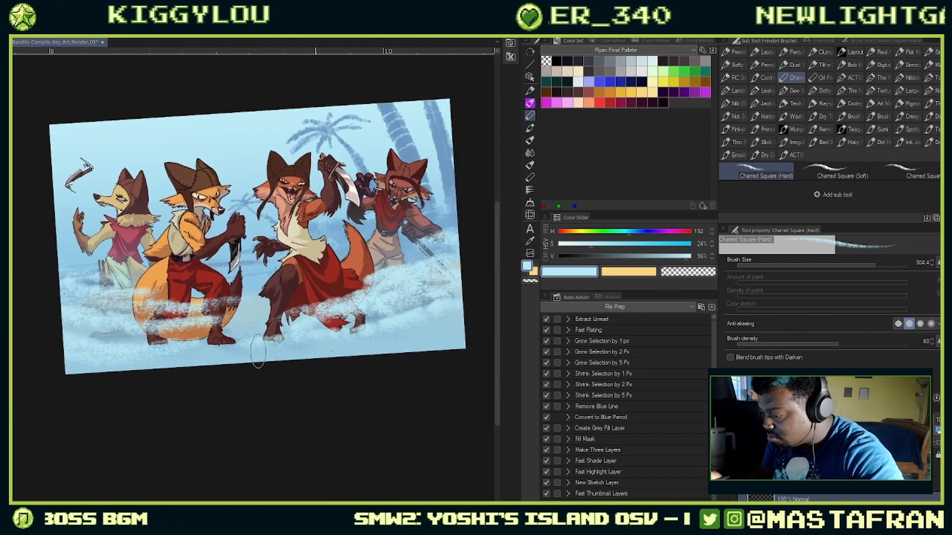
pyautogui.hotkey('ctrl', 'z')
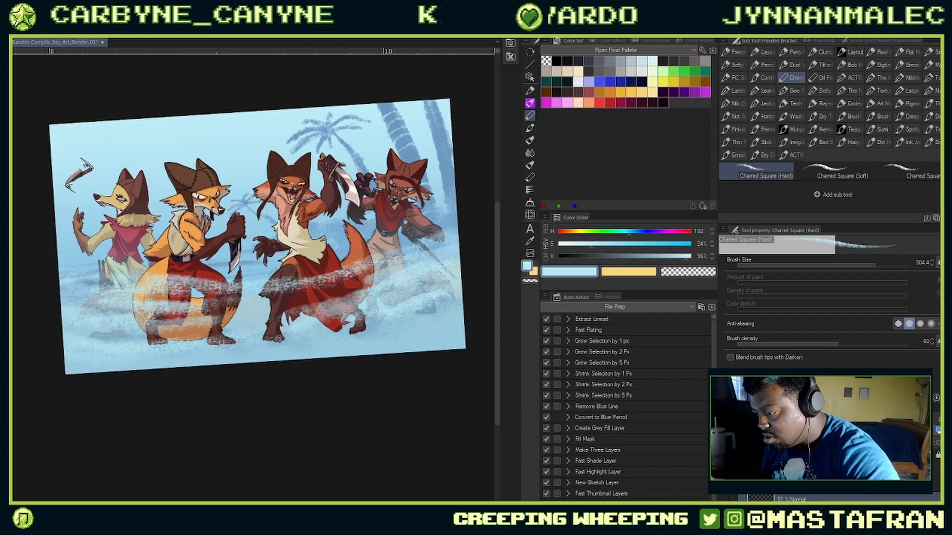
# Step: Enlarge the brush to 373.0 and lower the opacity of the dust layers to 16% and 20%
pyautogui.moveTo(416, 382); pyautogui.dragTo(409, 392)
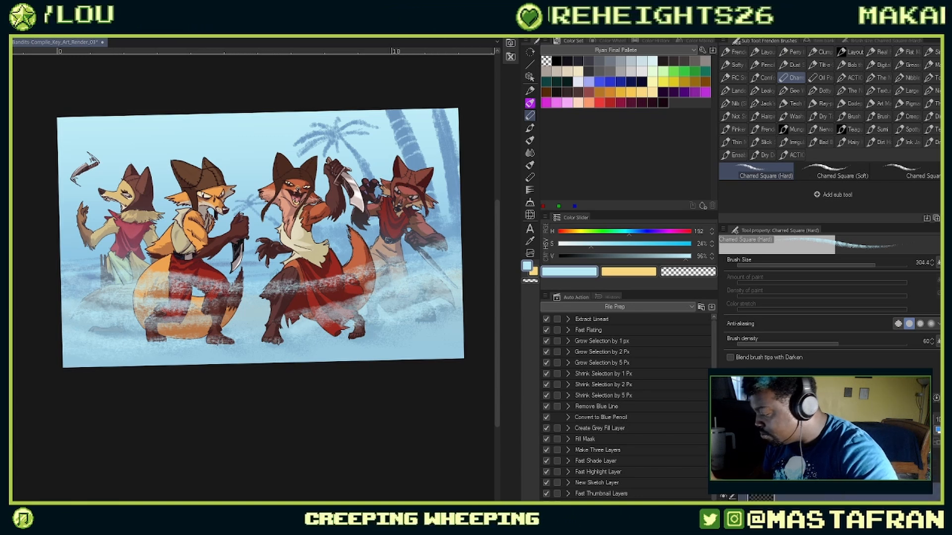
pyautogui.press(']')
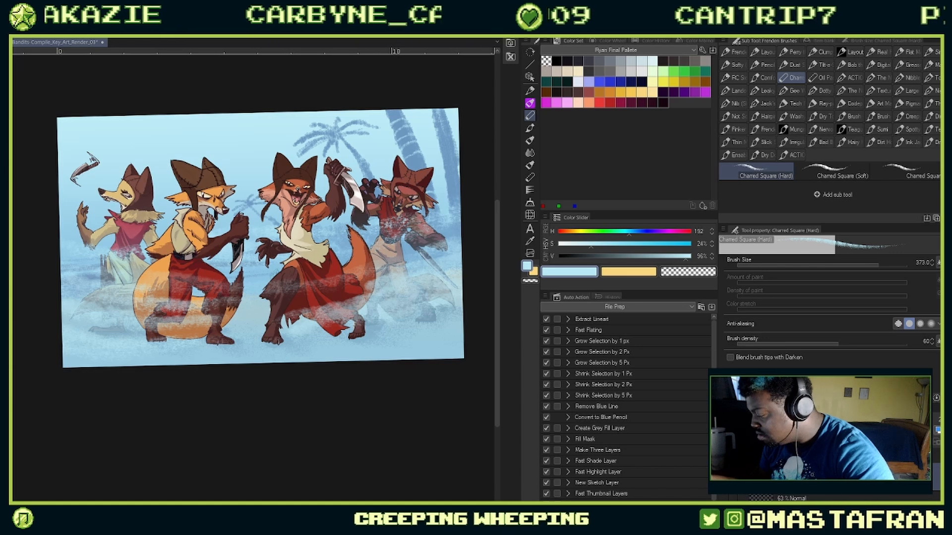
pyautogui.click(818, 498)
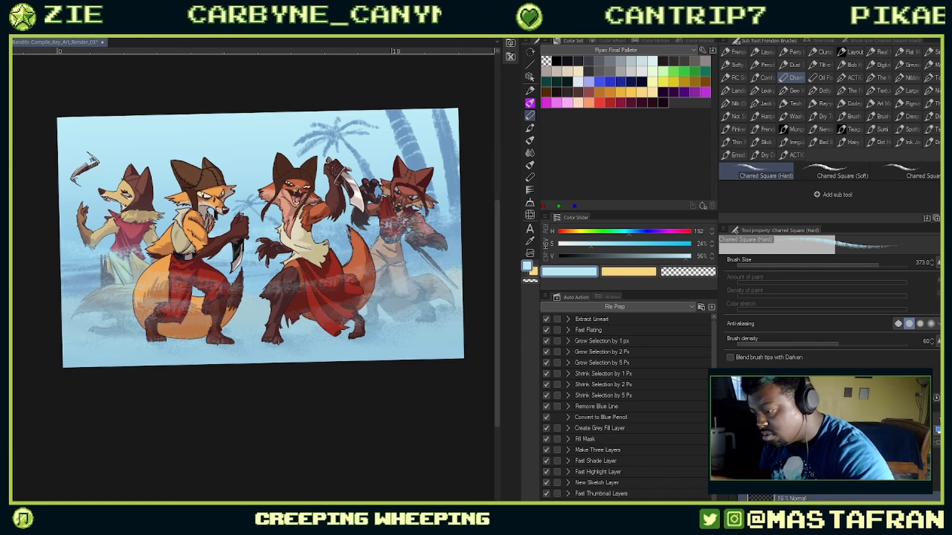
pyautogui.click(936, 477)
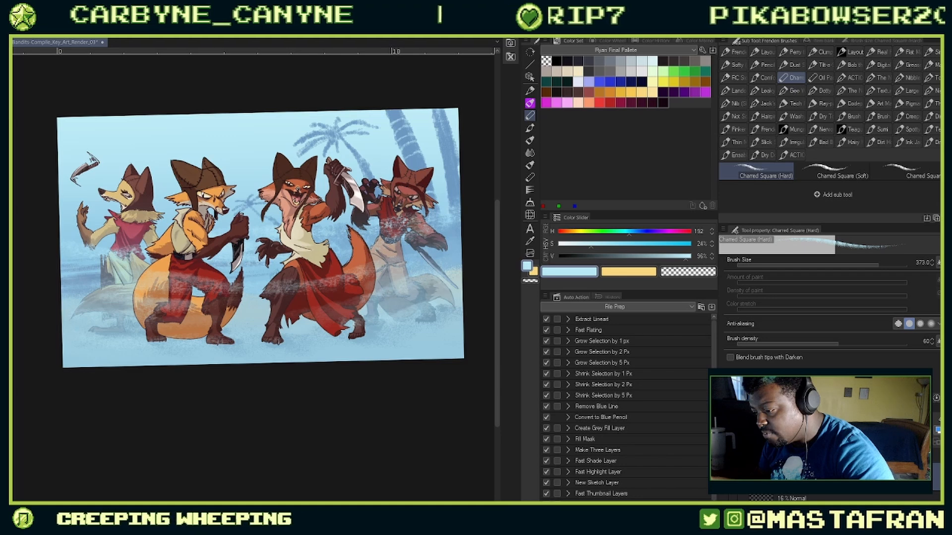
pyautogui.click(843, 497)
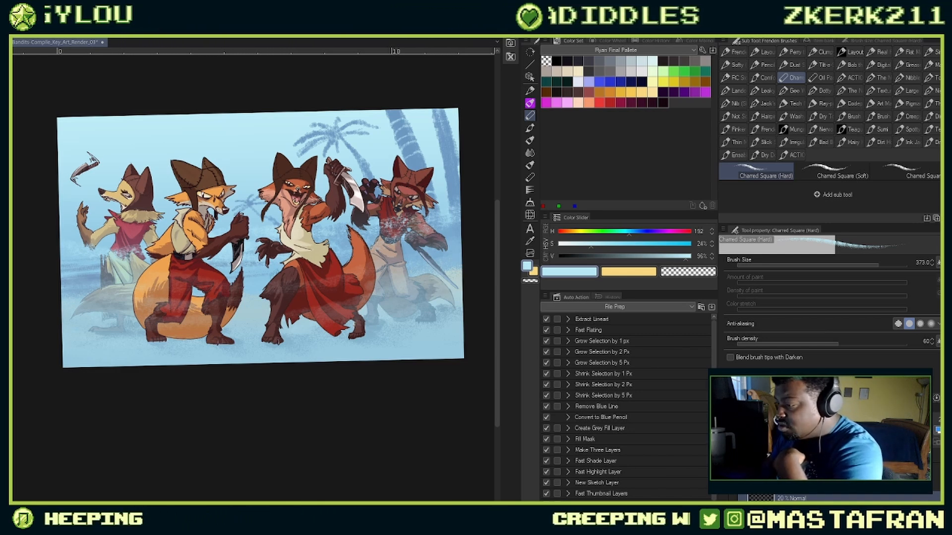
# Step: Examine the layer stack down through the Female Knife B group and cast shadow layers, and check the dust around the right-hand foxes
pyautogui.scroll(-3, 838, 498)
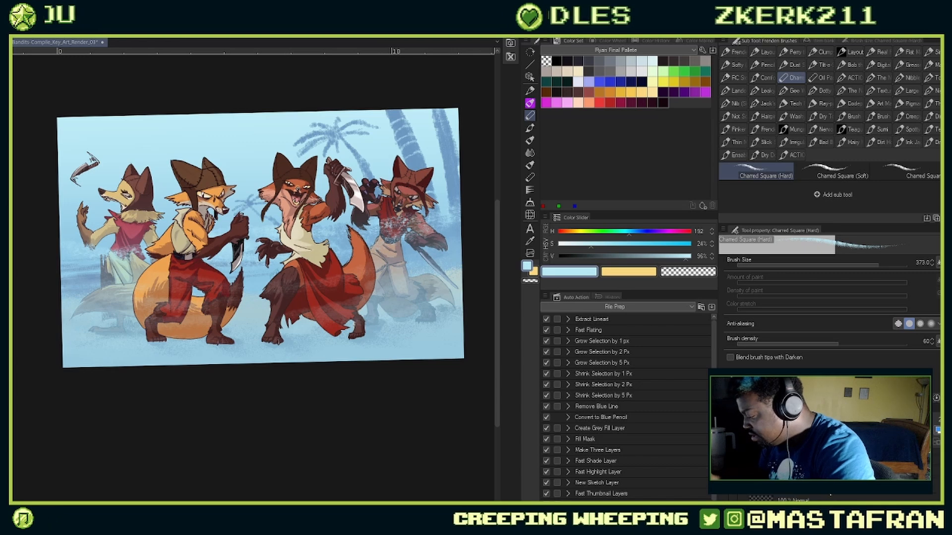
pyautogui.scroll(-2, 801, 496)
pyautogui.scroll(-2, 801, 497)
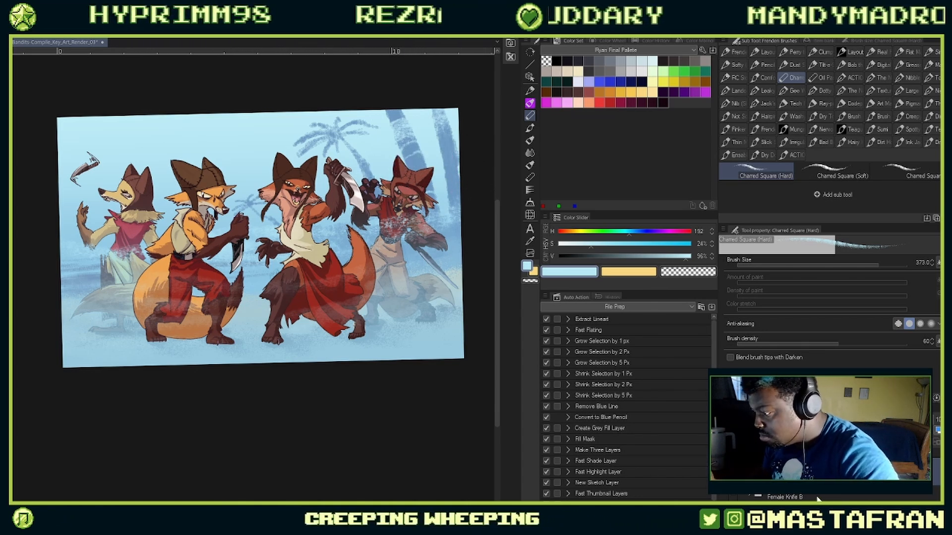
pyautogui.scroll(-2, 823, 497)
pyautogui.scroll(-2, 830, 500)
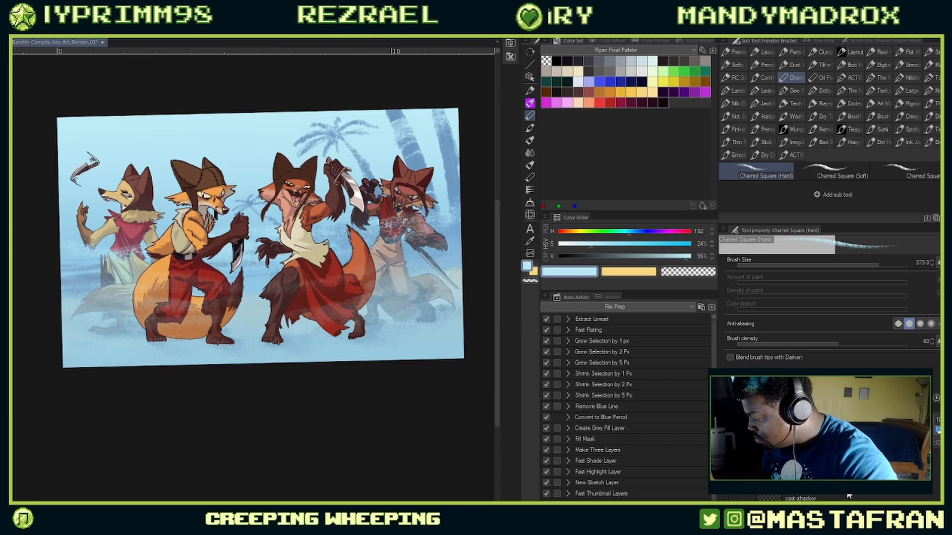
pyautogui.scroll(-1, 829, 500)
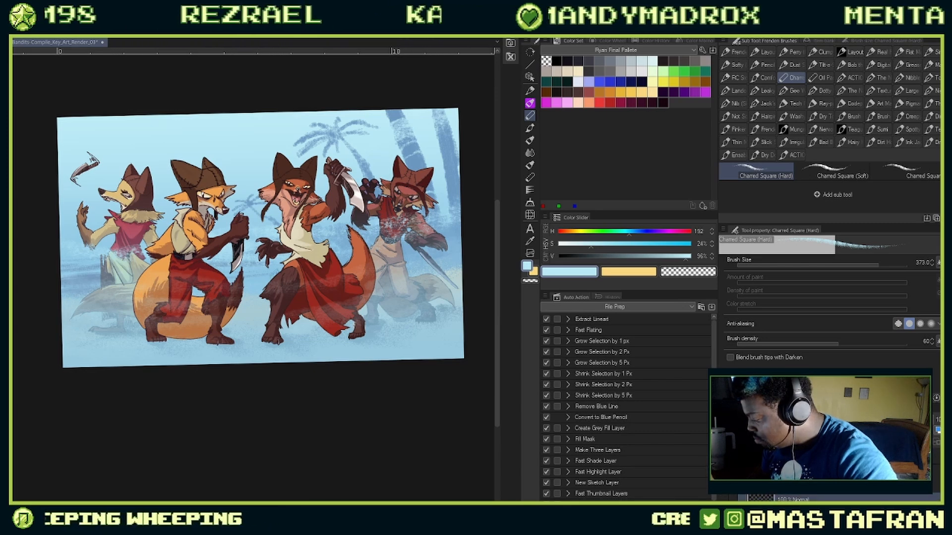
pyautogui.scroll(-1, 830, 499)
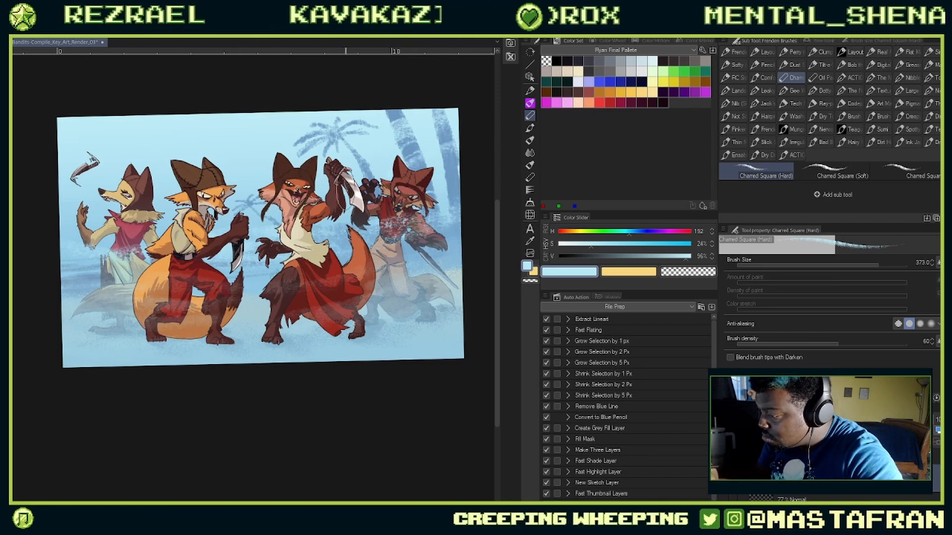
pyautogui.scroll(5, 361, 212)
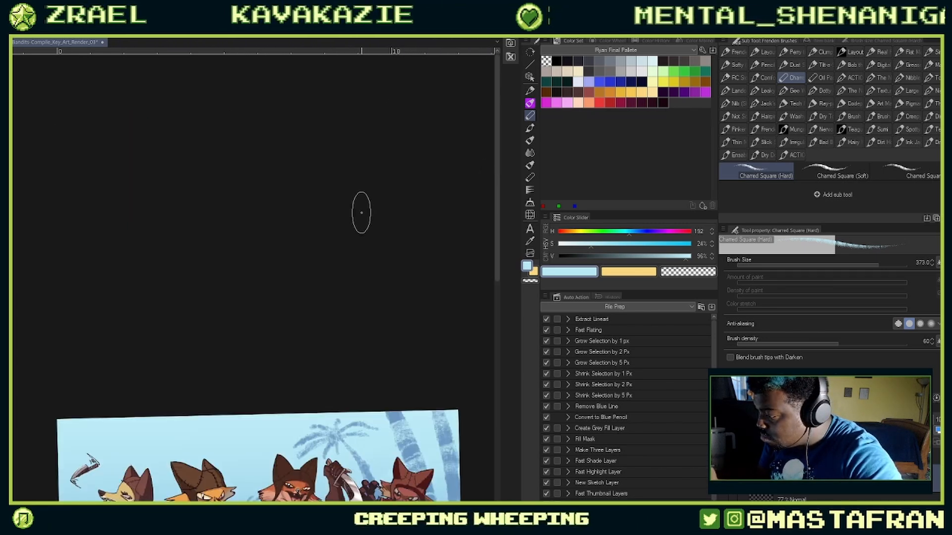
pyautogui.moveTo(396, 312); pyautogui.dragTo(292, 127)
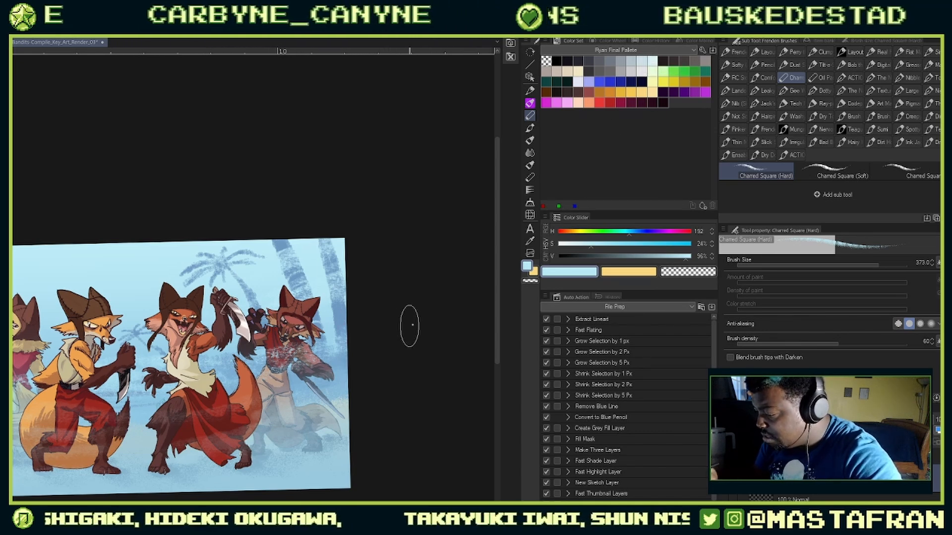
# Step: Set the brush colour to a very pale blue with hue 187, saturation 5% and value 95%, resize the brush to 364.8, and check the whole picture
pyautogui.press('c')
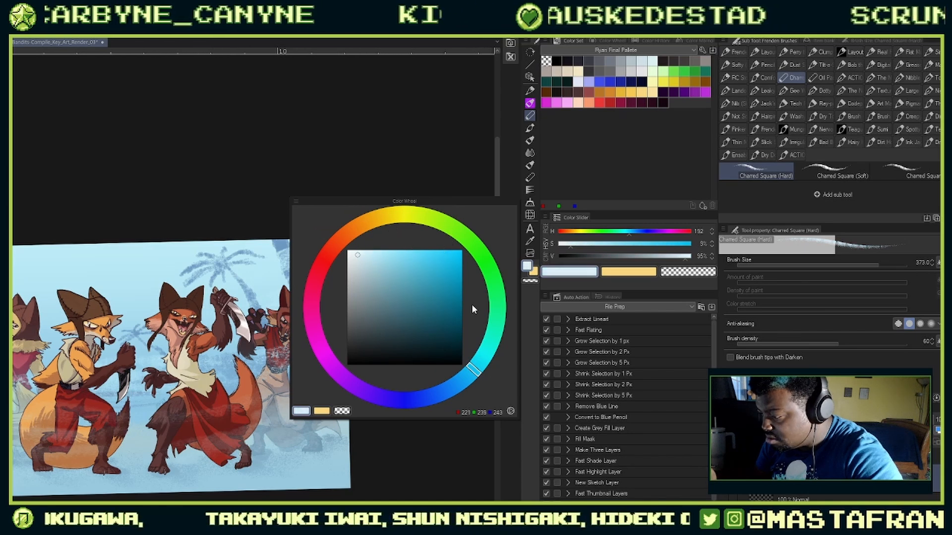
pyautogui.click(473, 370)
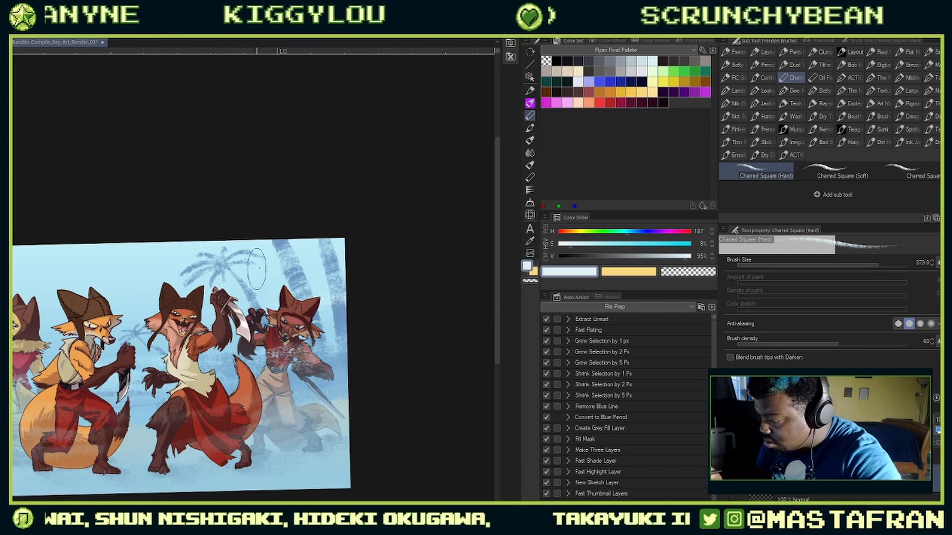
pyautogui.press('[')
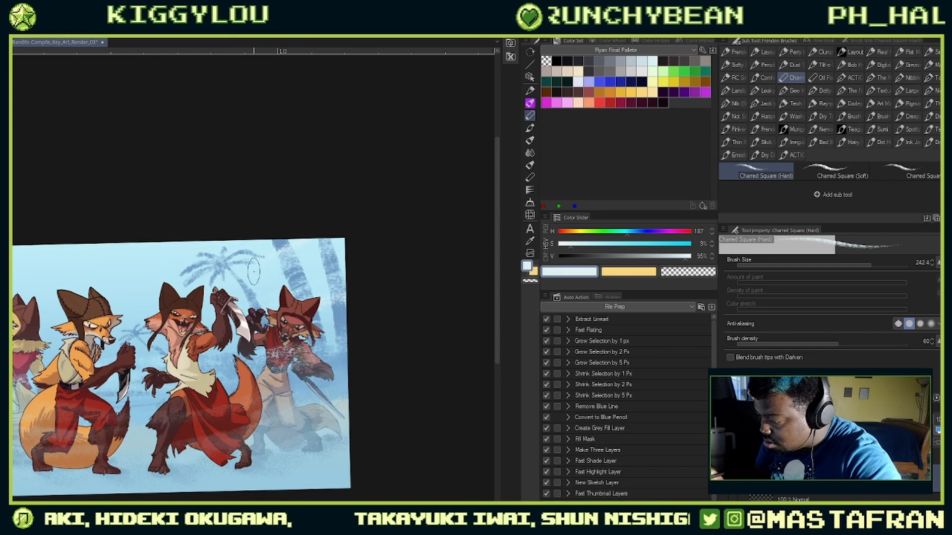
pyautogui.moveTo(208, 313); pyautogui.dragTo(445, 266)
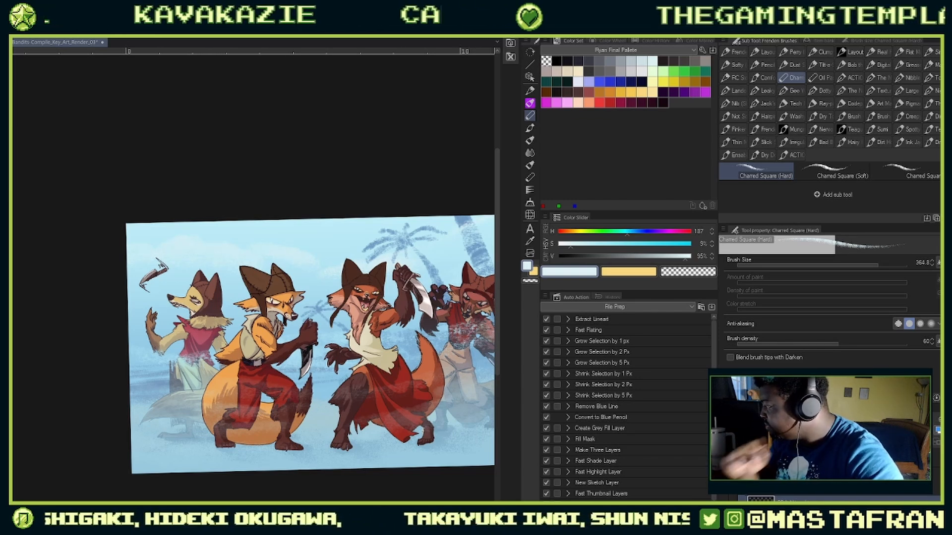
pyautogui.moveTo(366, 350); pyautogui.dragTo(254, 381)
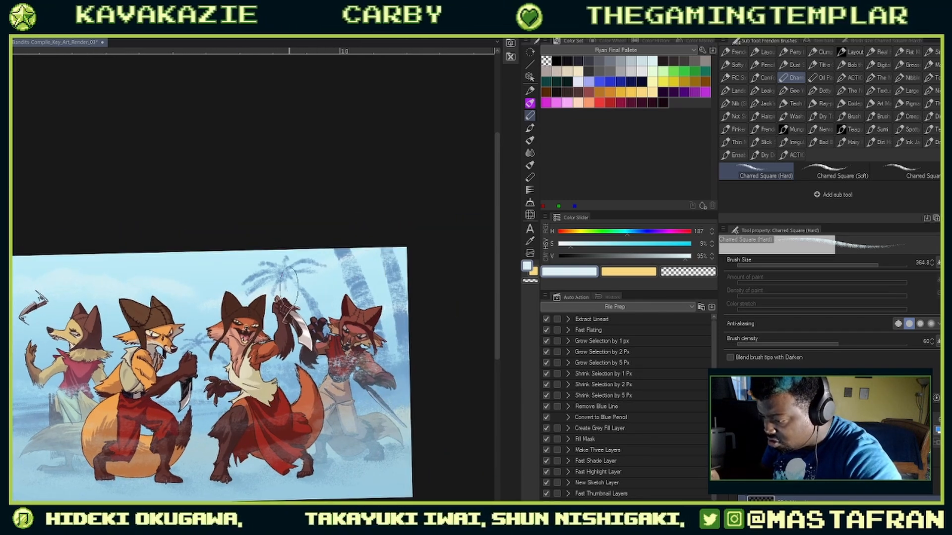
pyautogui.moveTo(250, 308); pyautogui.dragTo(423, 276)
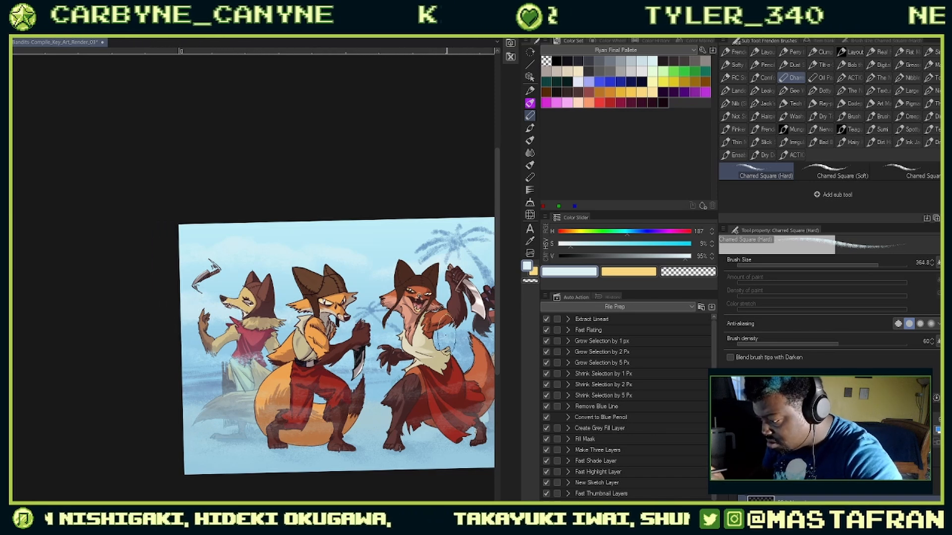
pyautogui.moveTo(446, 335); pyautogui.dragTo(341, 336)
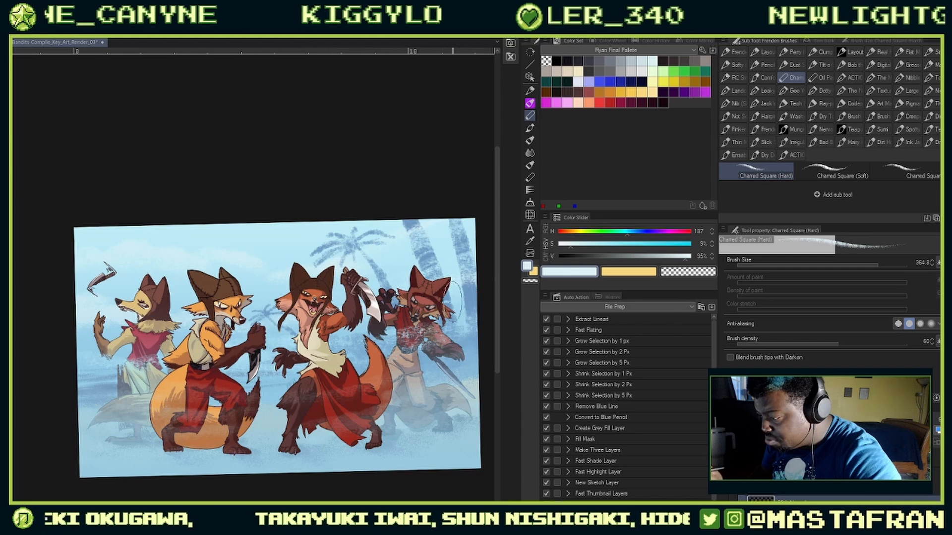
pyautogui.scroll(-3, 405, 339)
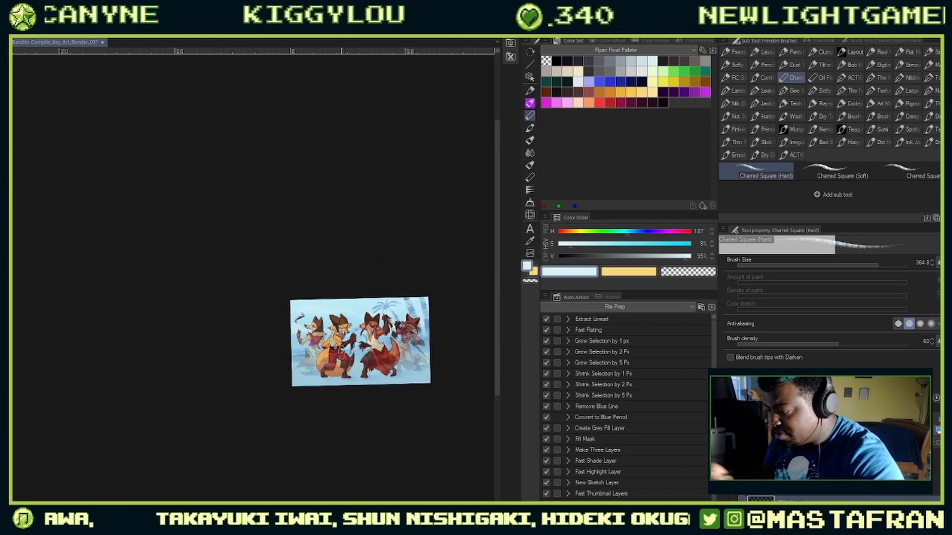
pyautogui.hotkey('ctrl', '0')
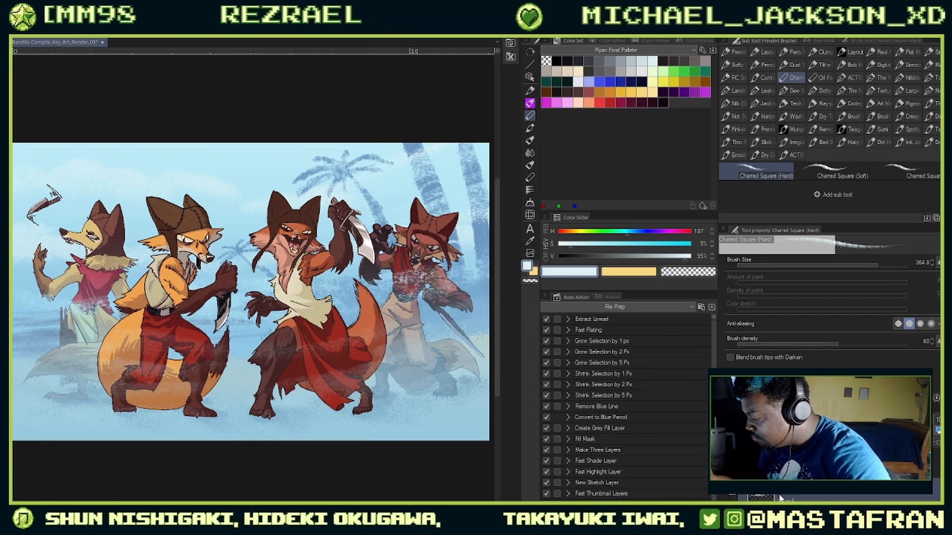
# Step: Erase the pale dust over the far-right fox's torso and arm using the transparent colour with the brush at size 288.3
pyautogui.press('c')
pyautogui.moveTo(414, 290); pyautogui.dragTo(424, 281)
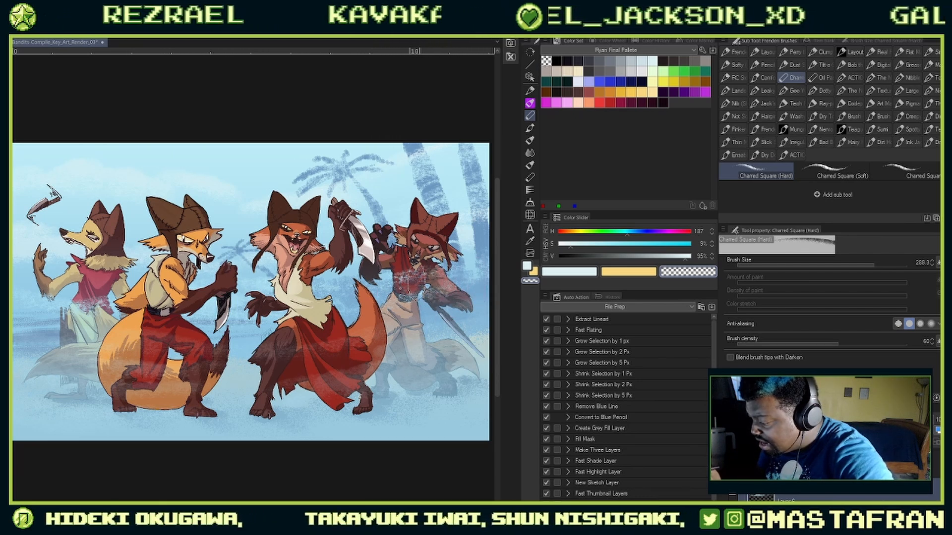
pyautogui.moveTo(430, 283)
pyautogui.mouseDown()
pyautogui.moveTo(407, 285)
pyautogui.moveTo(380, 310)
pyautogui.mouseUp()
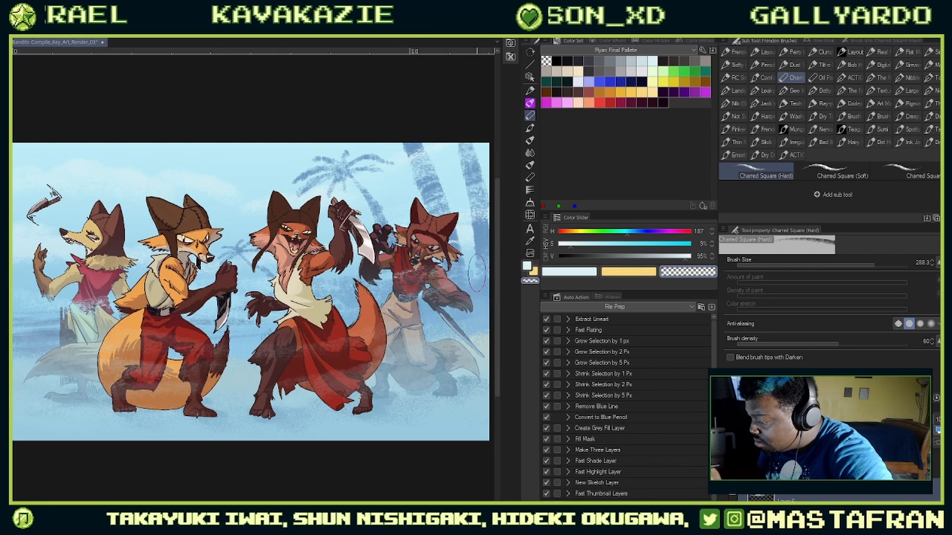
# Step: Choose the Charred Square (Soft) brush at size 177.0 and identify the dust layer covering the ground by comparing the artwork with and without it
pyautogui.click(838, 171)
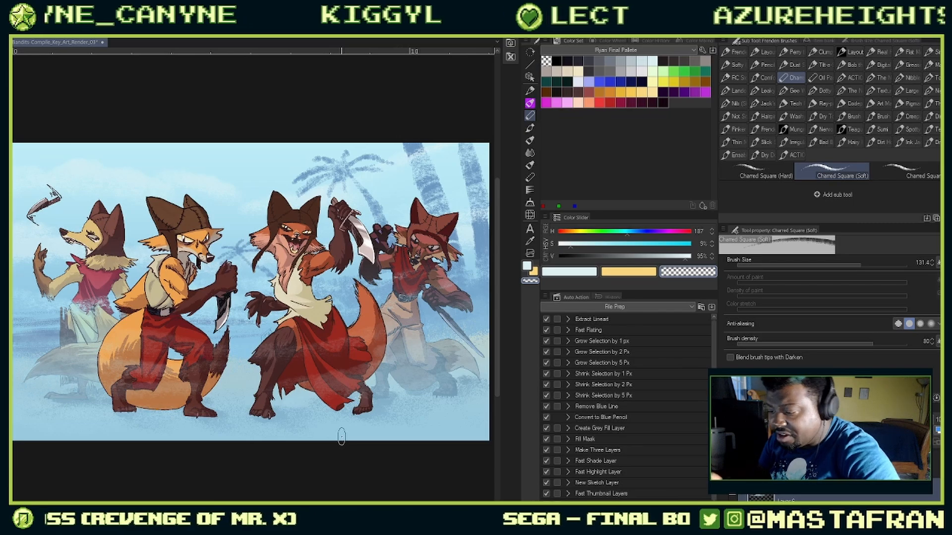
pyautogui.moveTo(283, 318)
pyautogui.mouseDown()
pyautogui.moveTo(372, 299)
pyautogui.moveTo(216, 290)
pyautogui.mouseUp()
pyautogui.moveTo(370, 337)
pyautogui.keyDown('ctrl'); pyautogui.keyDown('alt'); pyautogui.mouseDown()
pyautogui.moveTo(377, 348)
pyautogui.moveTo(410, 345)
pyautogui.mouseUp(); pyautogui.keyUp('alt'); pyautogui.keyUp('ctrl')
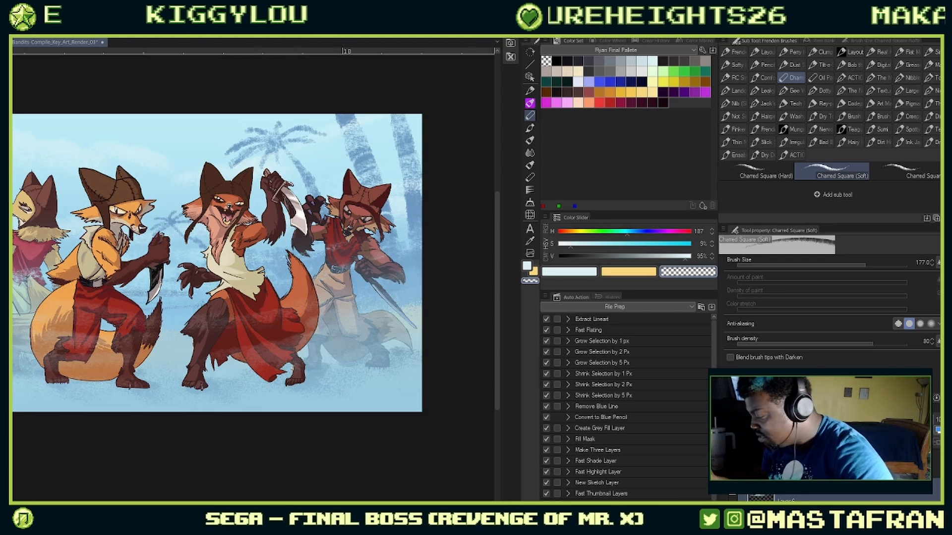
pyautogui.scroll(-3, 806, 496)
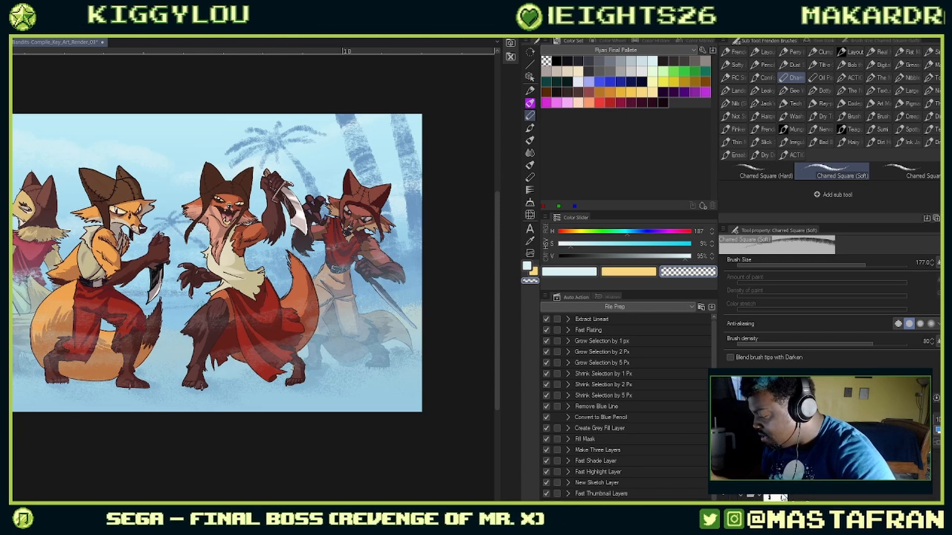
pyautogui.scroll(-2, 800, 499)
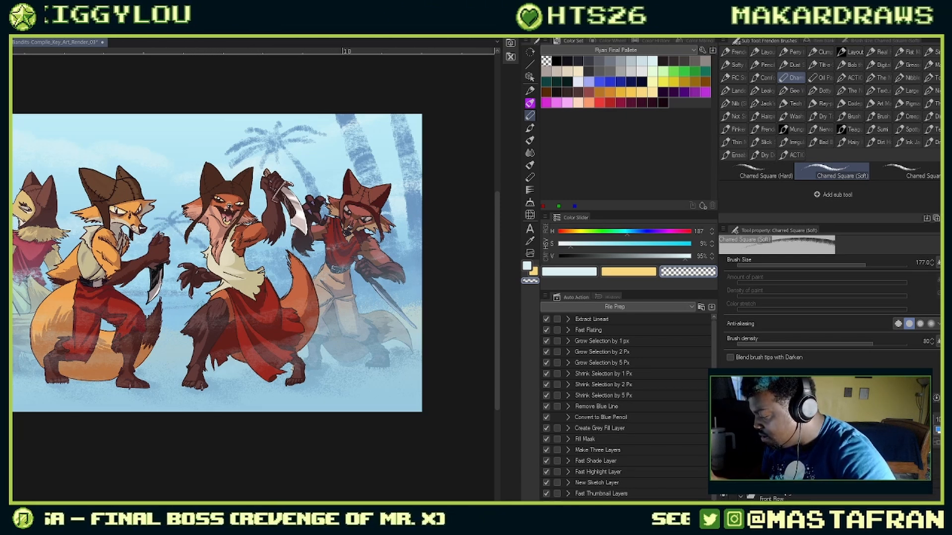
pyautogui.scroll(2, 813, 497)
pyautogui.hotkey('ctrl', 'z')
pyautogui.hotkey('ctrl', 'y')
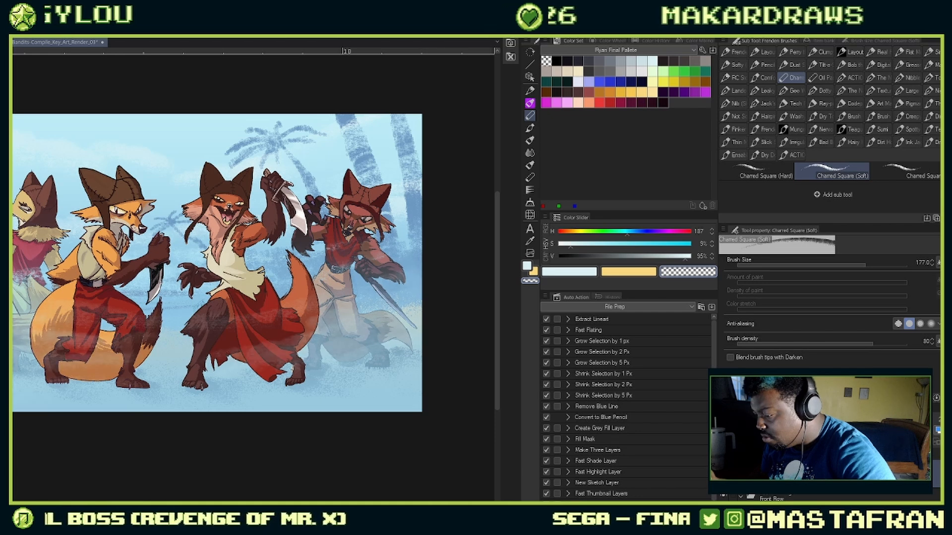
pyautogui.scroll(2, 813, 497)
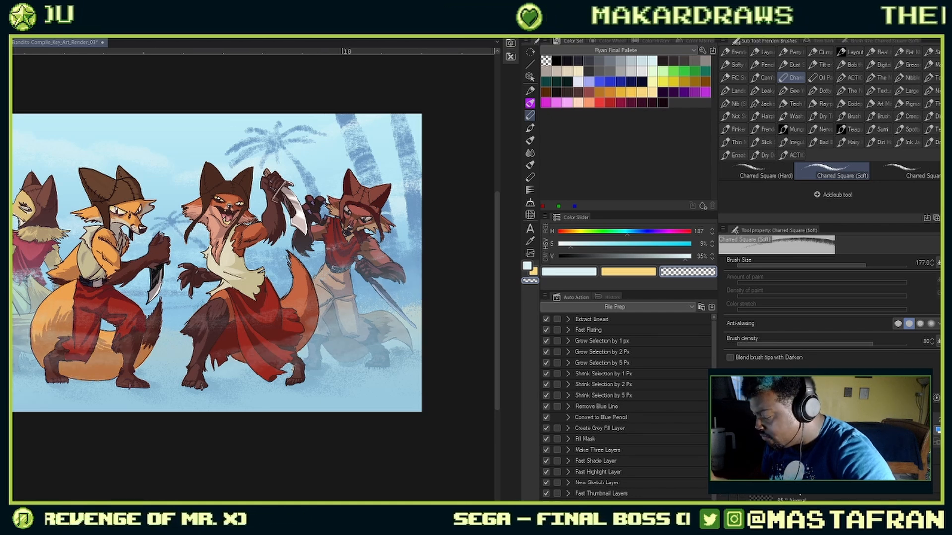
pyautogui.hotkey('ctrl', 'z')
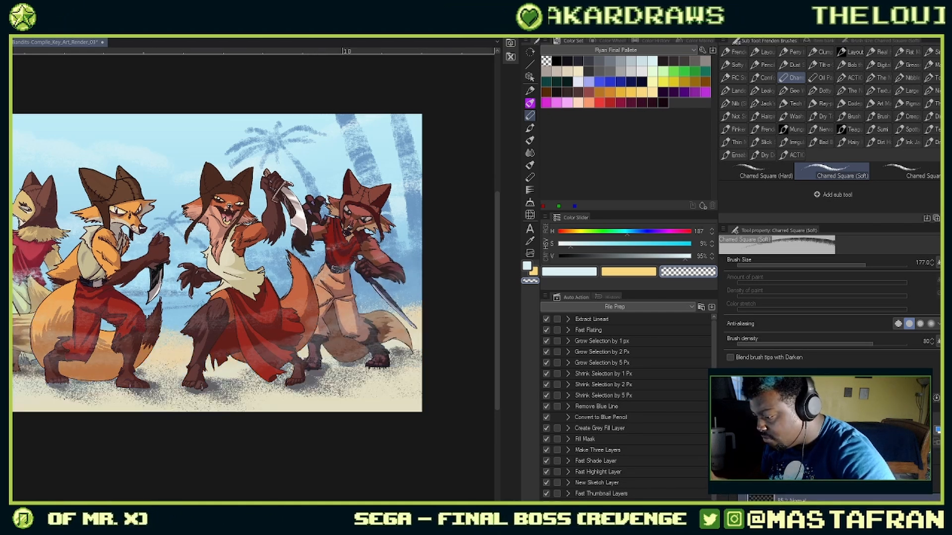
pyautogui.hotkey('ctrl', 'y')
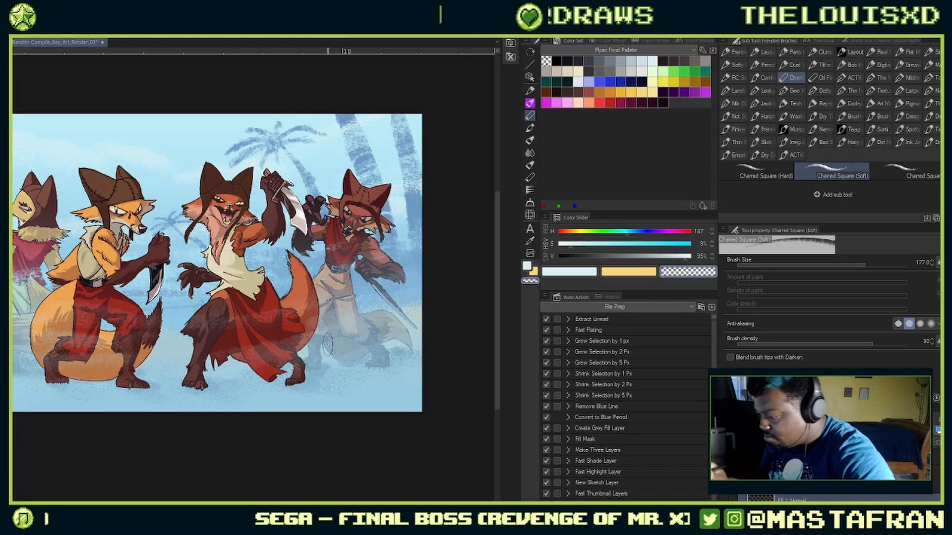
# Step: Enlarge the transparent soft brush to 310.6, undo the trial erasing strokes, and erase dust across the far-right fox's tail and lower legs
pyautogui.press(']')
pyautogui.press(']')
pyautogui.moveTo(301, 361); pyautogui.dragTo(397, 338)
pyautogui.press(']')
pyautogui.press(']')
pyautogui.press(']')
pyautogui.hotkey('ctrl', 'z')
pyautogui.hotkey('ctrl', 'z')
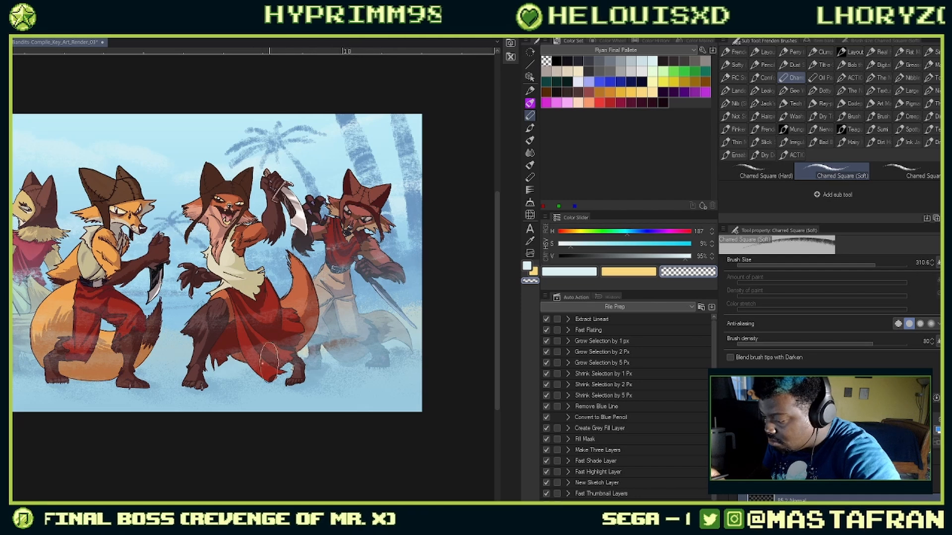
pyautogui.moveTo(301, 353)
pyautogui.mouseDown()
pyautogui.moveTo(430, 336)
pyautogui.moveTo(398, 328)
pyautogui.moveTo(277, 355)
pyautogui.moveTo(421, 344)
pyautogui.mouseUp()
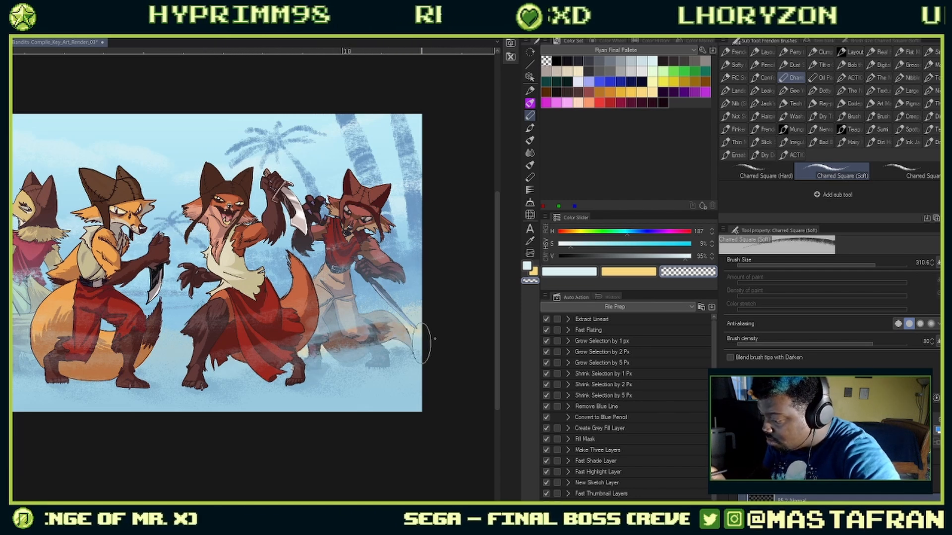
# Step: Erase dust from the far-left fox's tail and legs with the transparent soft brush
pyautogui.moveTo(252, 350); pyautogui.dragTo(466, 328)
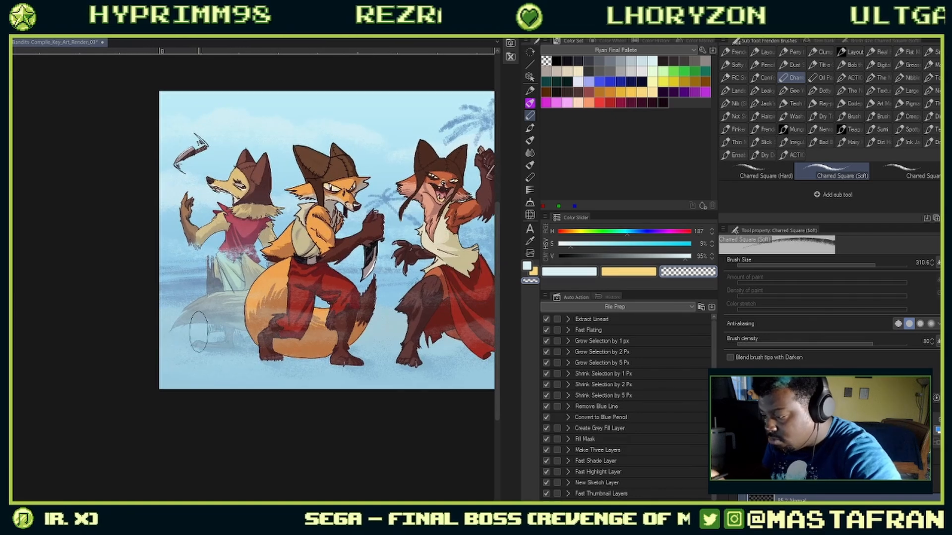
pyautogui.moveTo(144, 326)
pyautogui.mouseDown()
pyautogui.moveTo(174, 312)
pyautogui.moveTo(310, 330)
pyautogui.moveTo(208, 322)
pyautogui.moveTo(277, 343)
pyautogui.moveTo(206, 333)
pyautogui.moveTo(241, 337)
pyautogui.moveTo(137, 344)
pyautogui.moveTo(263, 347)
pyautogui.mouseUp()
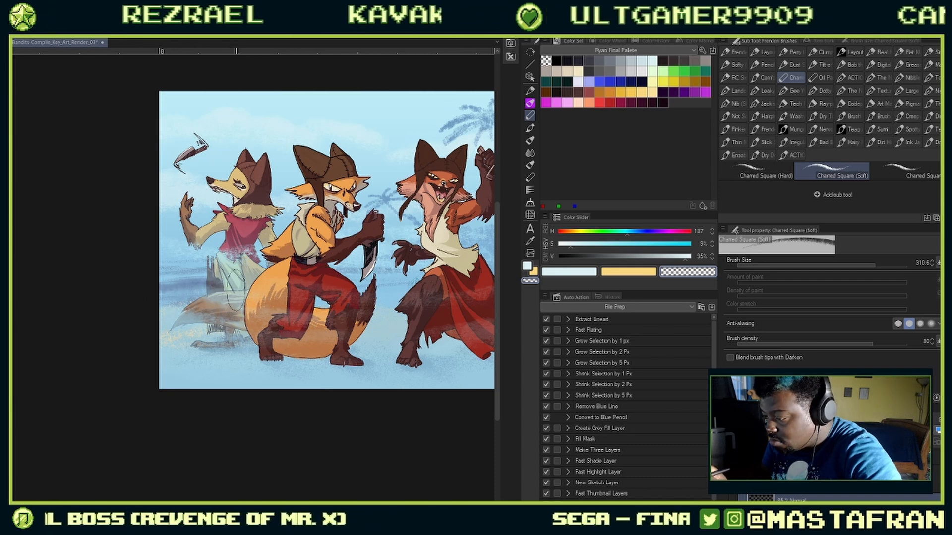
pyautogui.moveTo(236, 290); pyautogui.dragTo(210, 285)
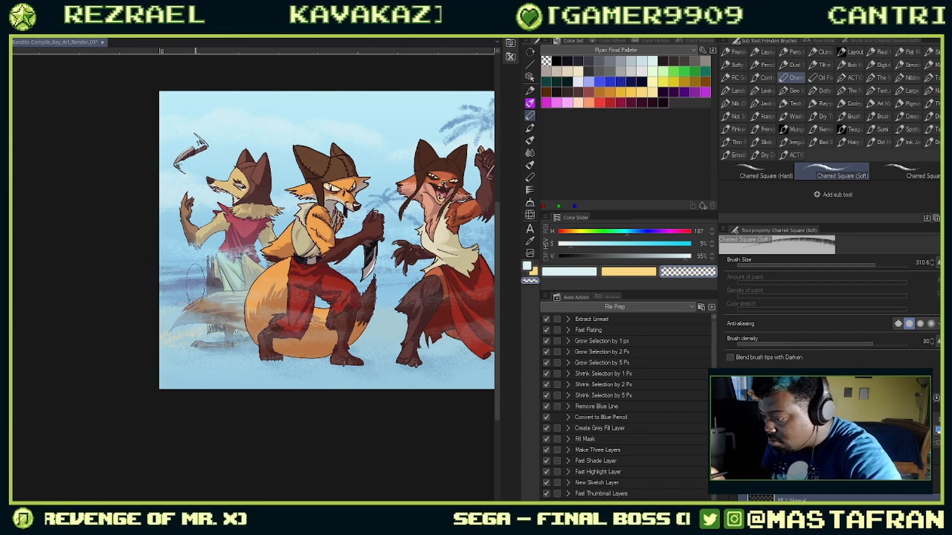
# Step: Enlarge the transparent brush to 444.6 and thin the dust around the far-right fox's legs and tail, undoing the heavy erasing at the feet
pyautogui.moveTo(476, 322); pyautogui.dragTo(369, 325)
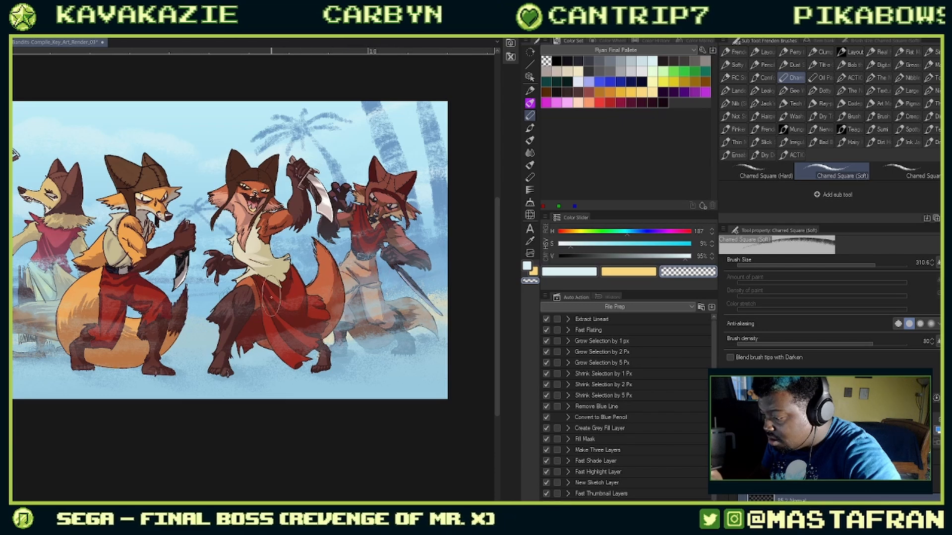
pyautogui.moveTo(365, 345); pyautogui.dragTo(288, 402)
pyautogui.moveTo(399, 341)
pyautogui.mouseDown()
pyautogui.moveTo(441, 332)
pyautogui.moveTo(329, 371)
pyautogui.mouseUp()
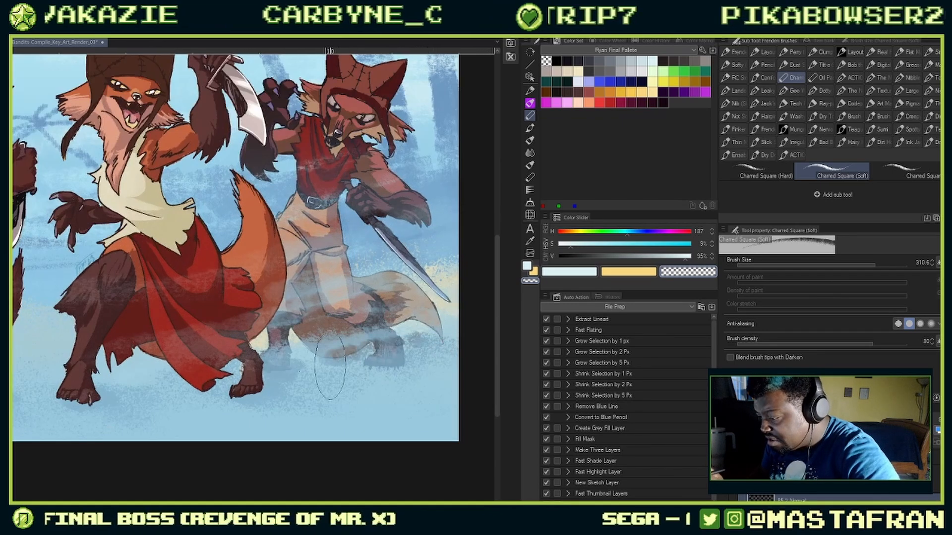
pyautogui.moveTo(408, 341); pyautogui.dragTo(237, 363)
pyautogui.moveTo(436, 336)
pyautogui.mouseDown()
pyautogui.moveTo(366, 363)
pyautogui.moveTo(296, 368)
pyautogui.mouseUp()
pyautogui.moveTo(364, 388); pyautogui.dragTo(384, 389)
pyautogui.moveTo(467, 349); pyautogui.dragTo(237, 397)
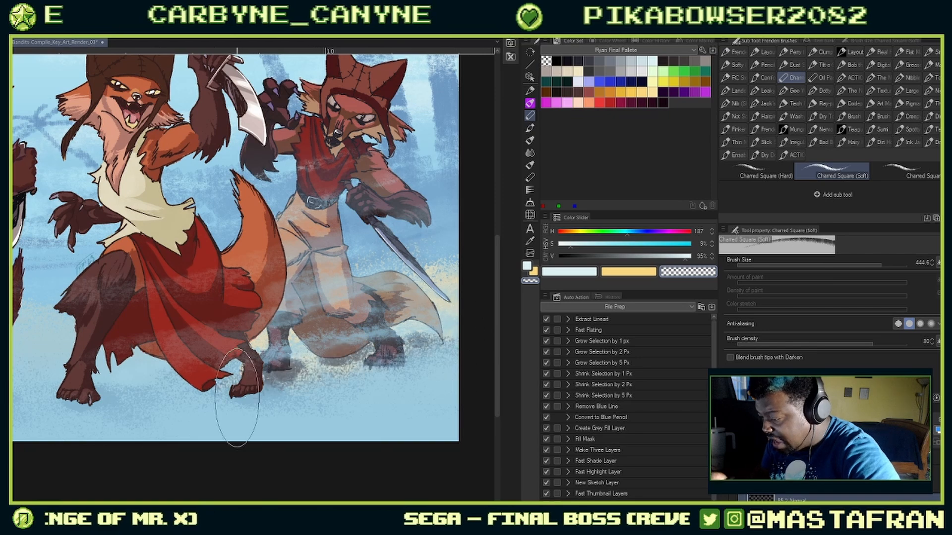
pyautogui.hotkey('ctrl', 'z')
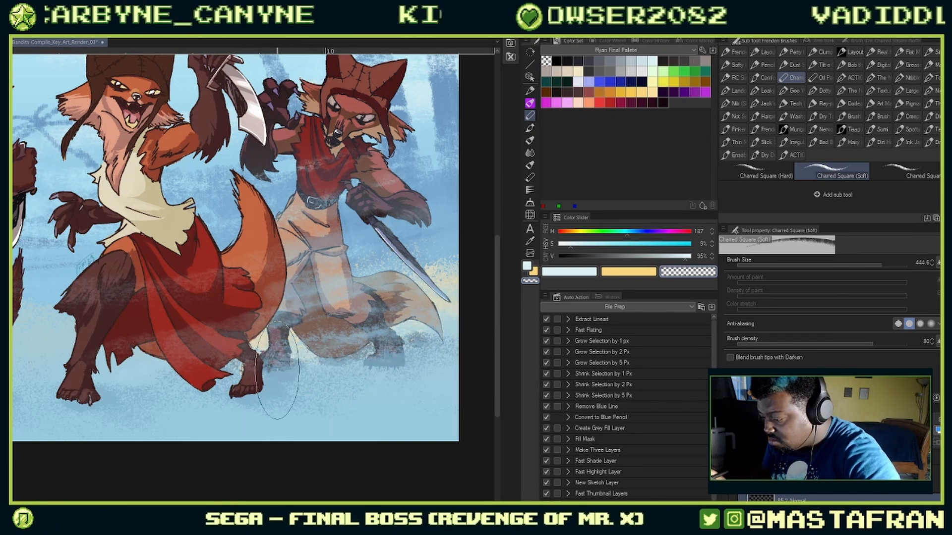
pyautogui.moveTo(169, 377); pyautogui.dragTo(267, 354)
pyautogui.scroll(-1, 355, 371)
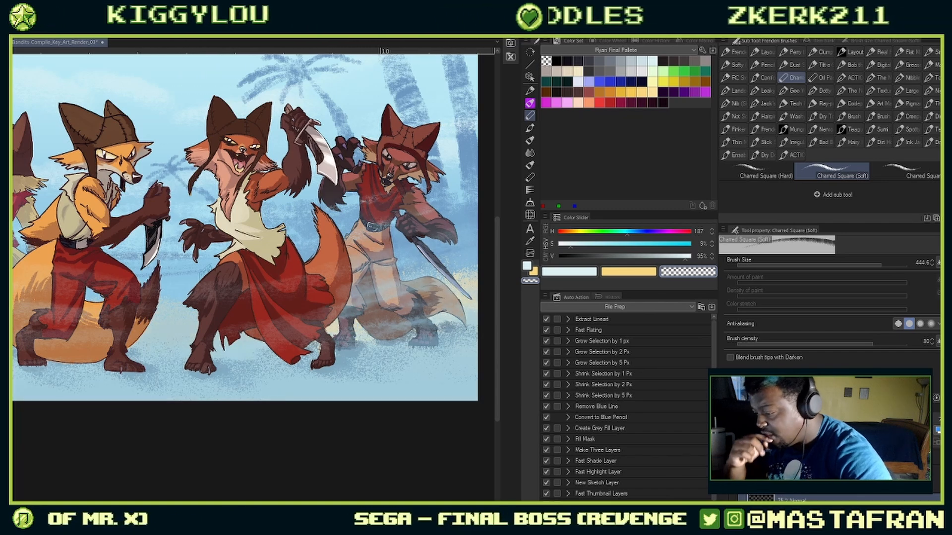
pyautogui.hotkey('ctrl', '0')
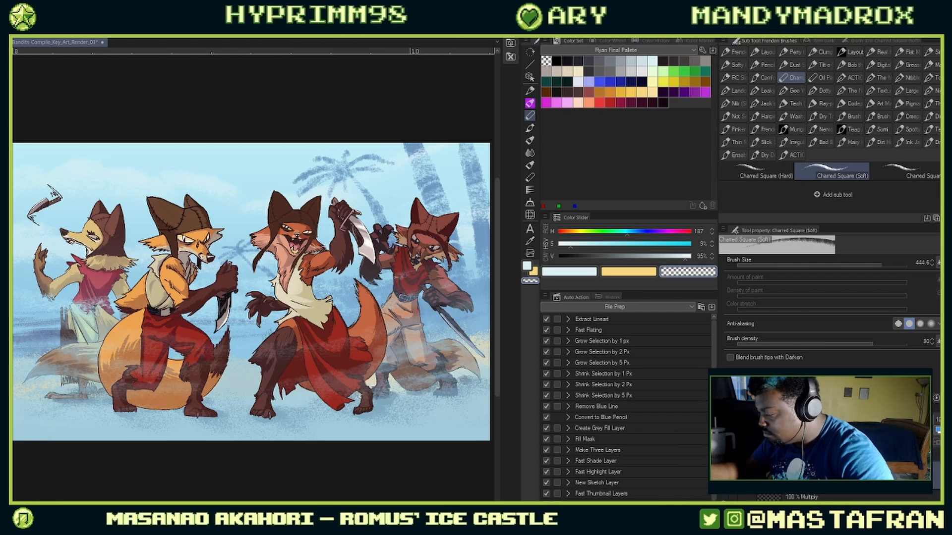
# Step: Find the blue haze layer behind the foxes and change its fill colour to the deeper blue #74A3CD
pyautogui.hotkey('ctrl', 'z')
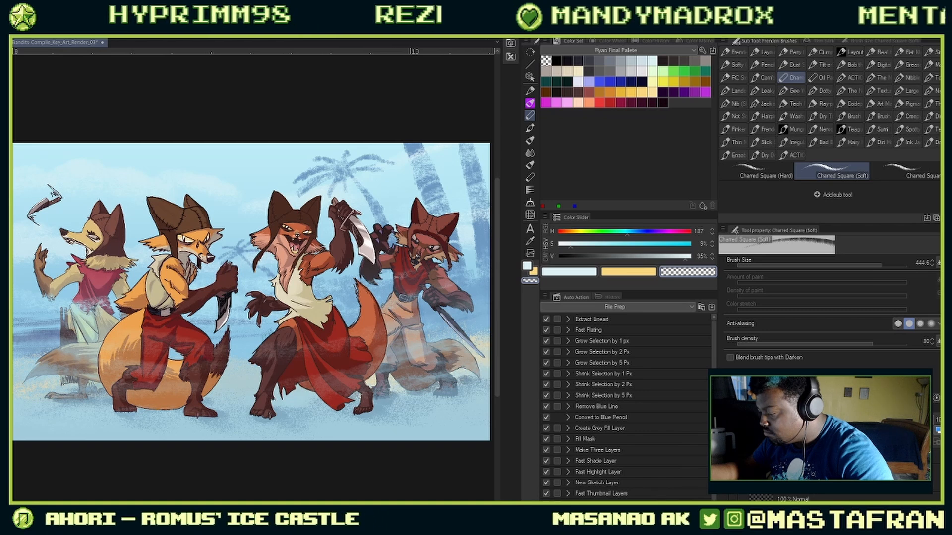
pyautogui.scroll(-1, 823, 497)
pyautogui.scroll(-1, 823, 497)
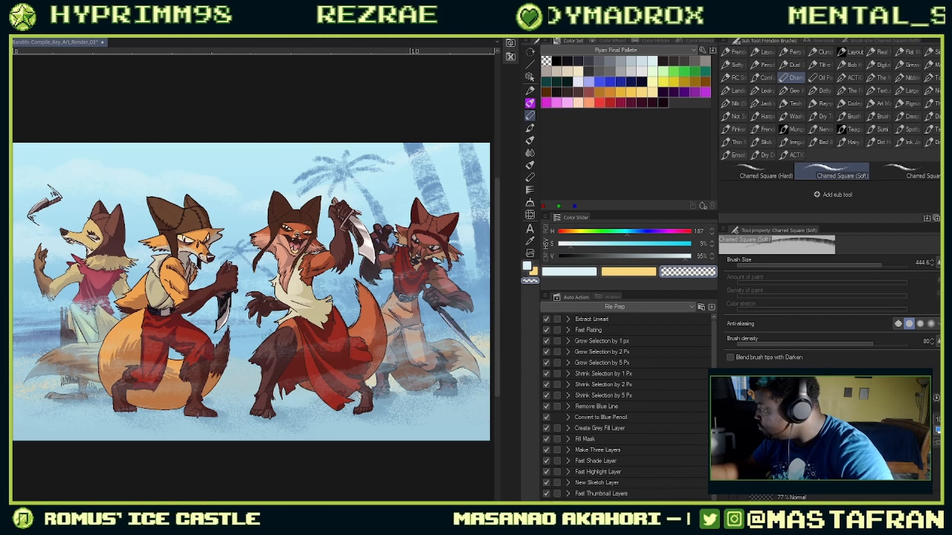
pyautogui.scroll(-1, 797, 499)
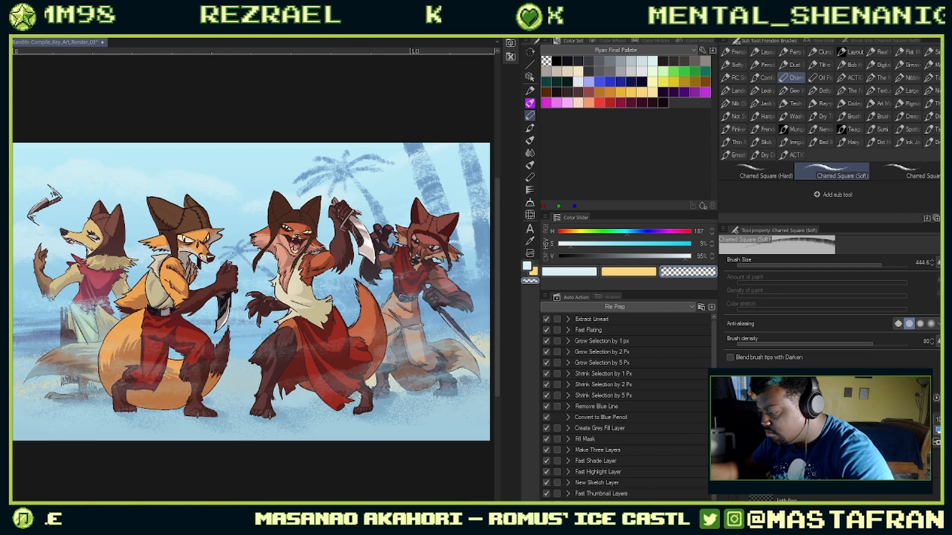
pyautogui.click(660, 320)
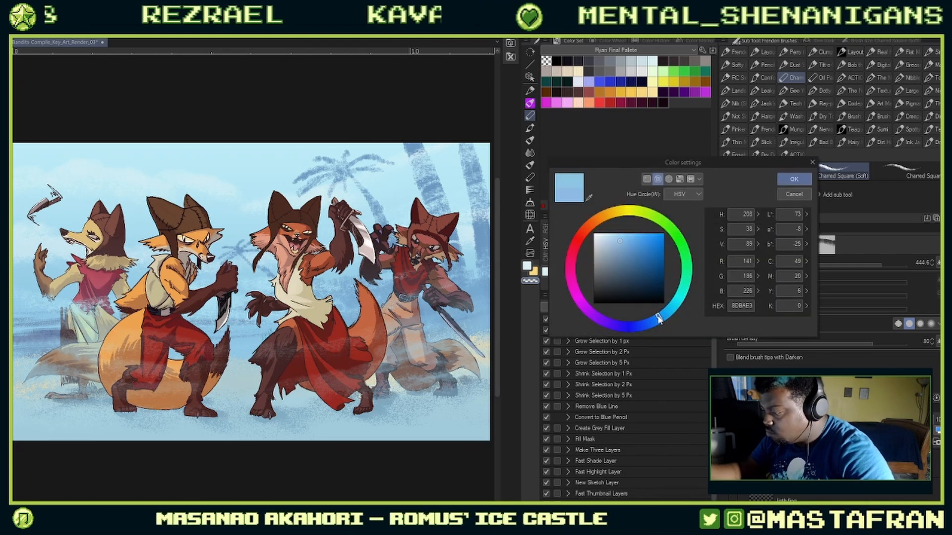
pyautogui.click(624, 247)
pyautogui.click(792, 179)
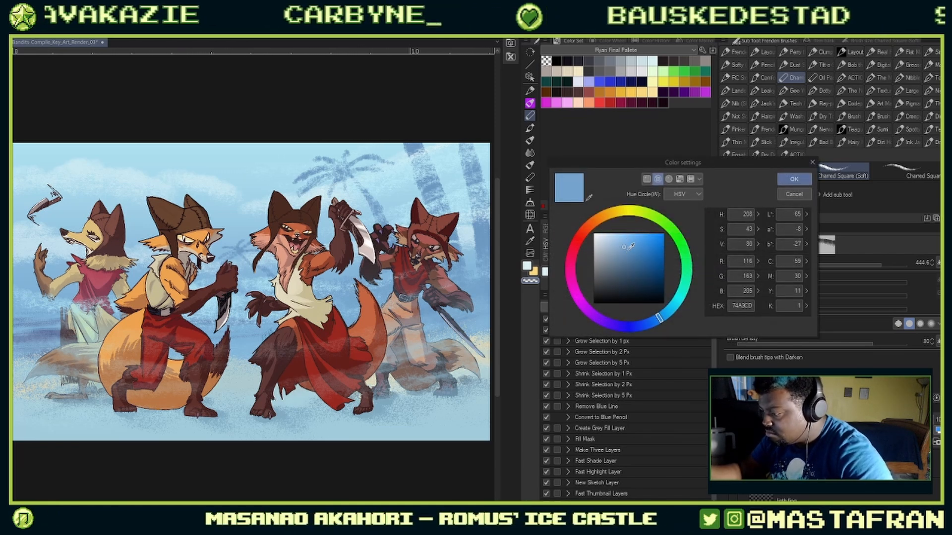
# Step: Pick a muted mid-blue for the haze layer's fill and apply the colour
pyautogui.click(629, 251)
pyautogui.click(793, 179)
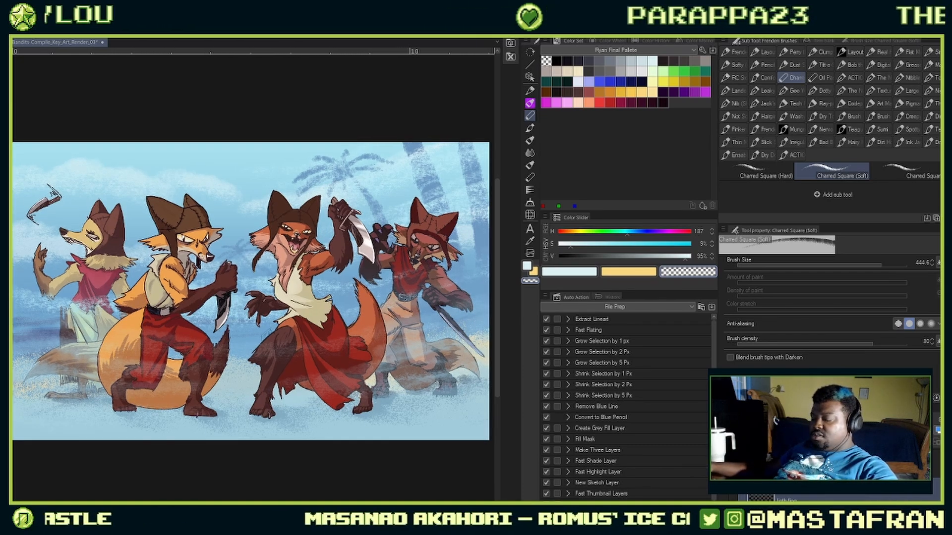
# Step: Hide the palettes, frame the whole fox bandit illustration in an enlarged view, and save the current file
pyautogui.press('Tab')
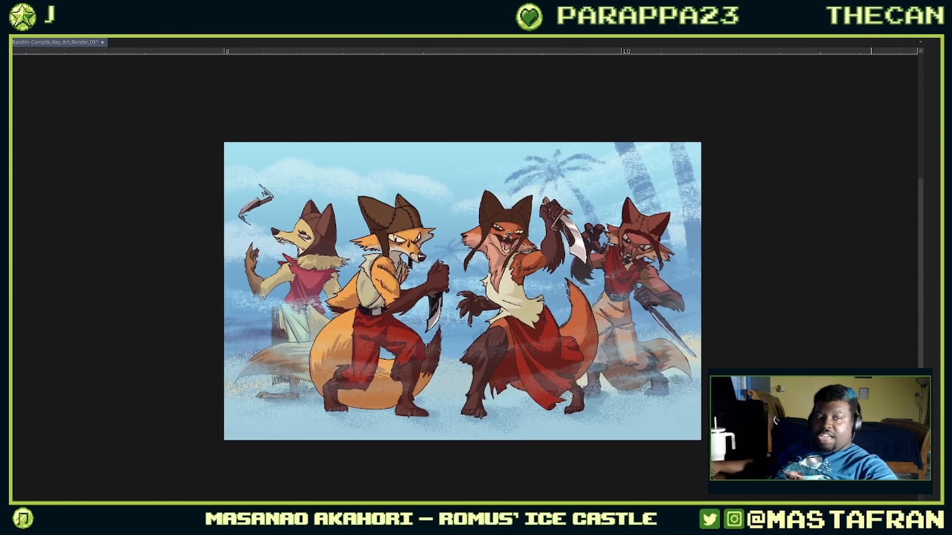
pyautogui.moveTo(871, 431); pyautogui.dragTo(742, 403)
pyautogui.scroll(3, 722, 419)
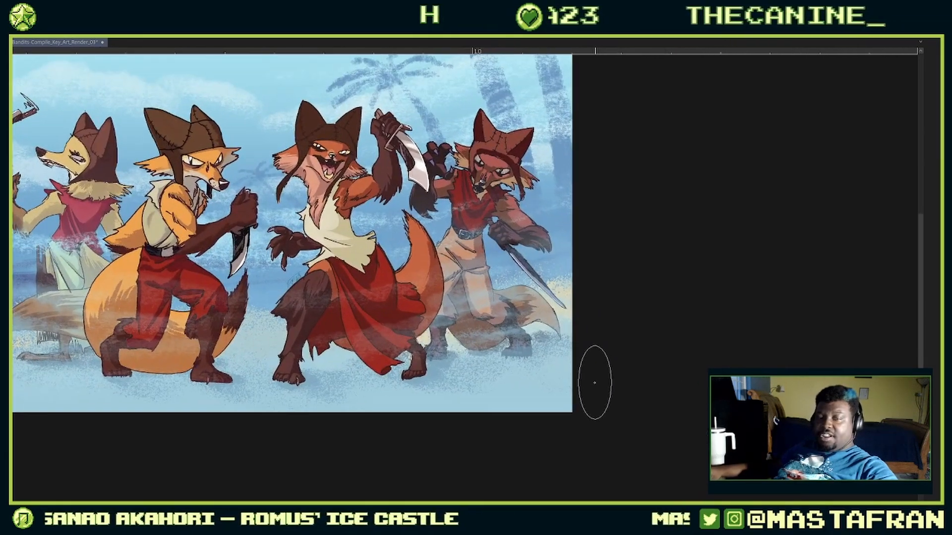
pyautogui.moveTo(597, 382); pyautogui.dragTo(737, 442)
pyautogui.scroll(1, 711, 469)
pyautogui.moveTo(729, 490); pyautogui.dragTo(724, 502)
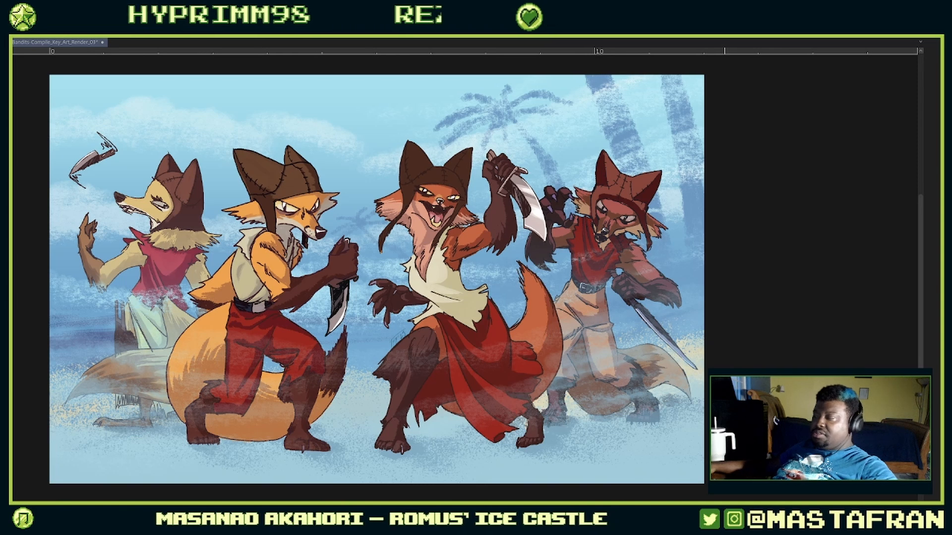
pyautogui.hotkey('ctrl', 's')
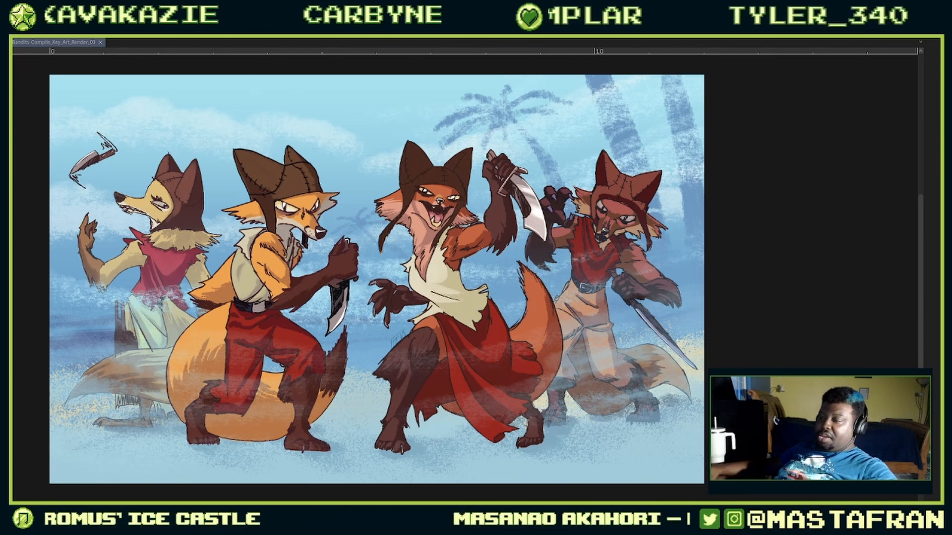
# Step: Save the artwork as a new file named Fox_Bandits-Compile_Key_Art_Final.clip in the Digital Files folder, in CLIP STUDIO FORMAT
pyautogui.hotkey('alt', 'f')
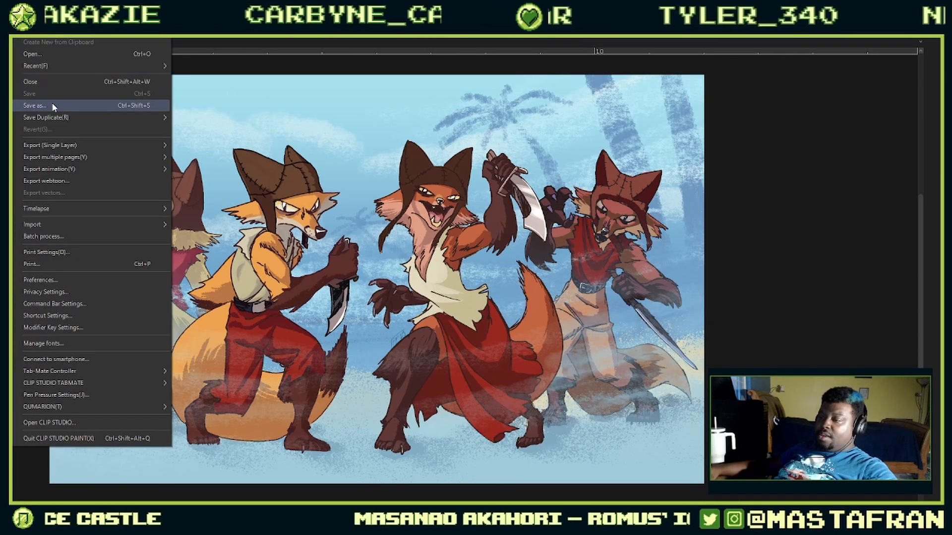
pyautogui.click(52, 102)
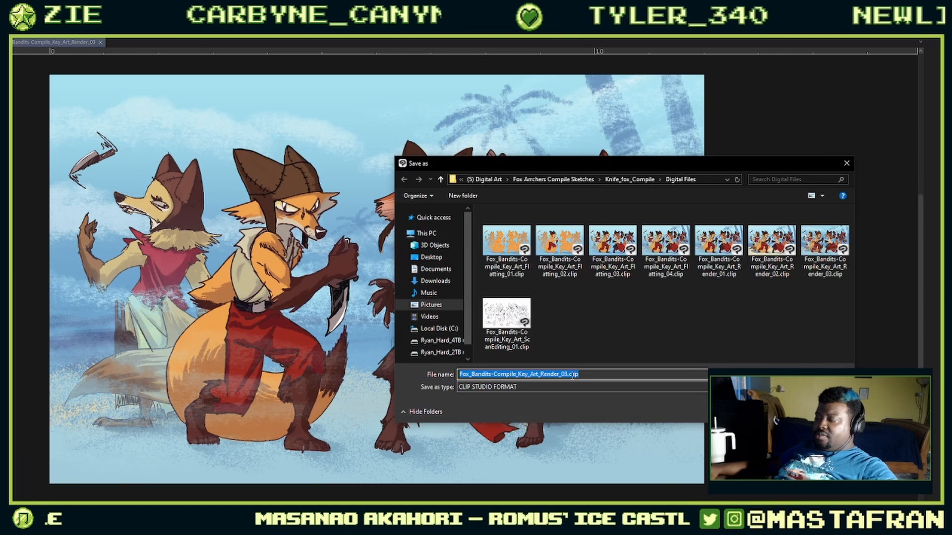
pyautogui.click(571, 374)
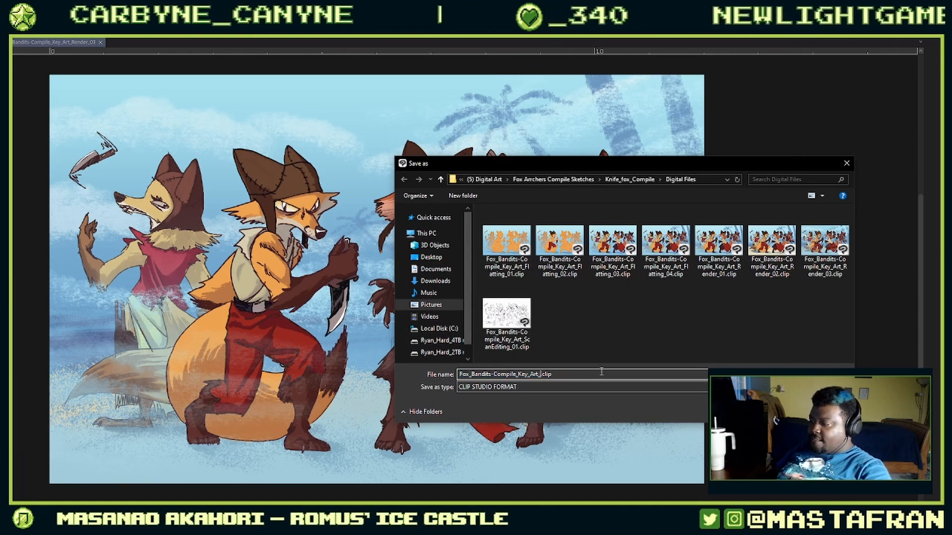
pyautogui.write('Final')
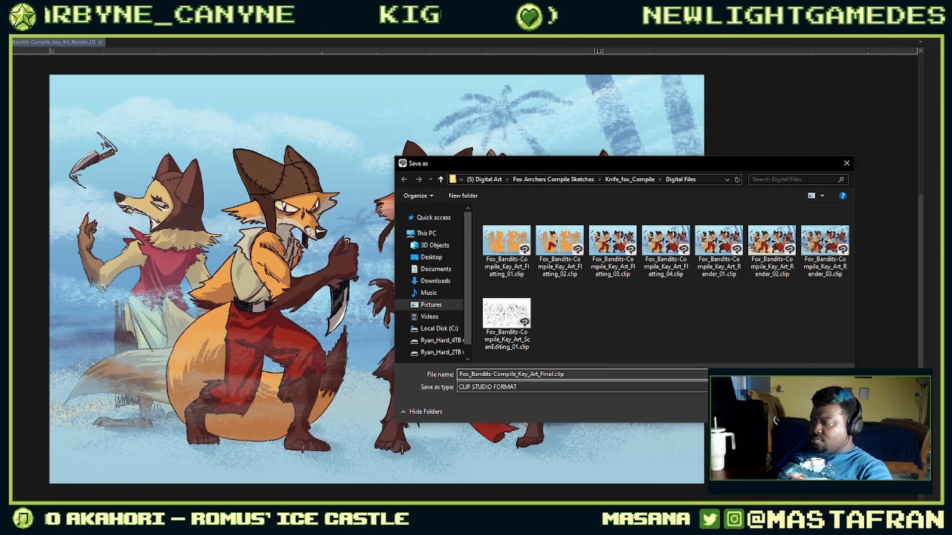
pyautogui.press('Return')
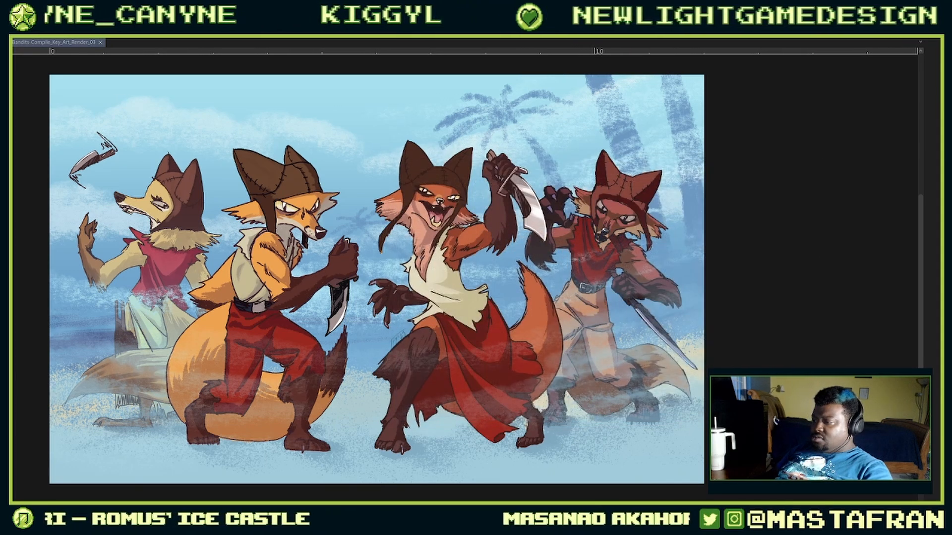